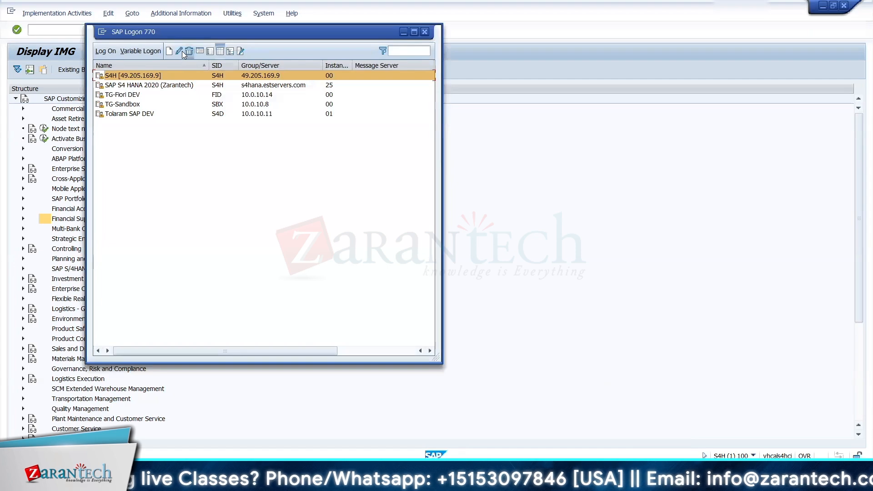
Step: Check the connection properties of the S4H logon entry and close them without changes
click(180, 53)
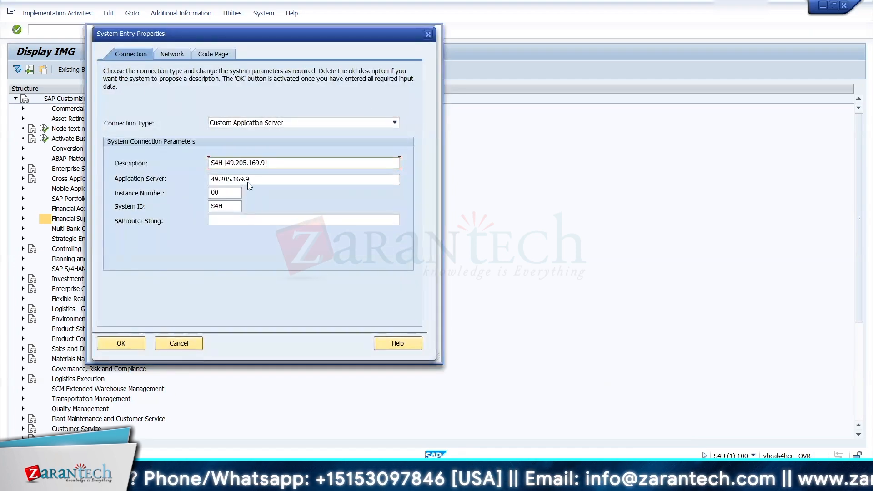
key(Escape)
Step: Expand Financial Supply Chain Management and its Treasury and Risk Management node in the IMG structure
click(64, 219)
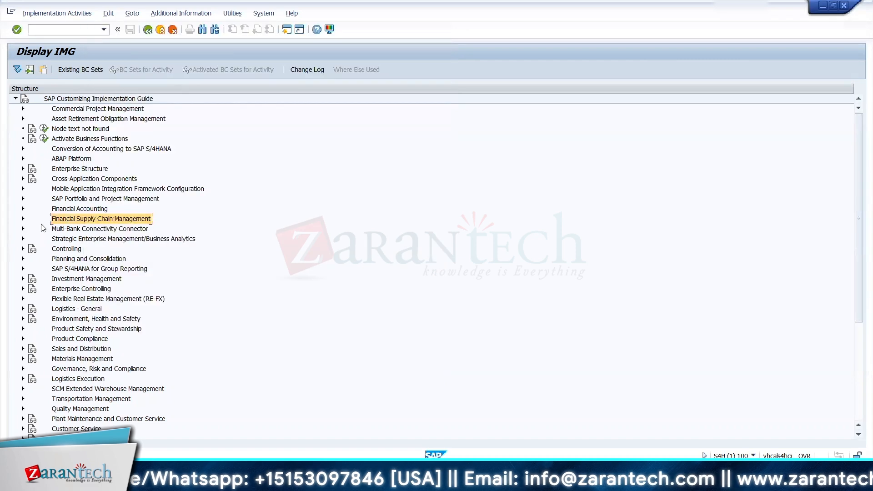
key(Right)
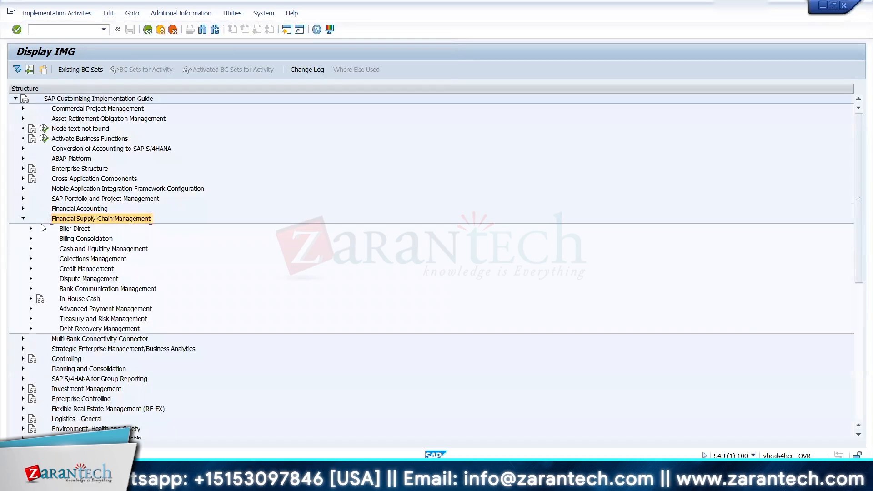
key(Down)
key(Down)
key(Down)
key(Down)
key(Down)
key(Down)
key(Down)
key(Down)
key(Down)
key(Down)
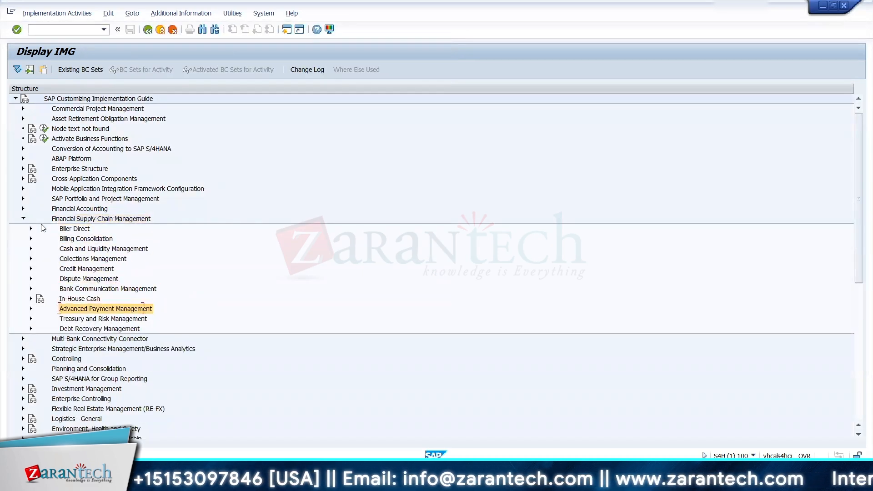
key(Right)
Step: Open the Define Company Code Additional Data activity under Transaction Manager, General Settings, Organization
key(Down)
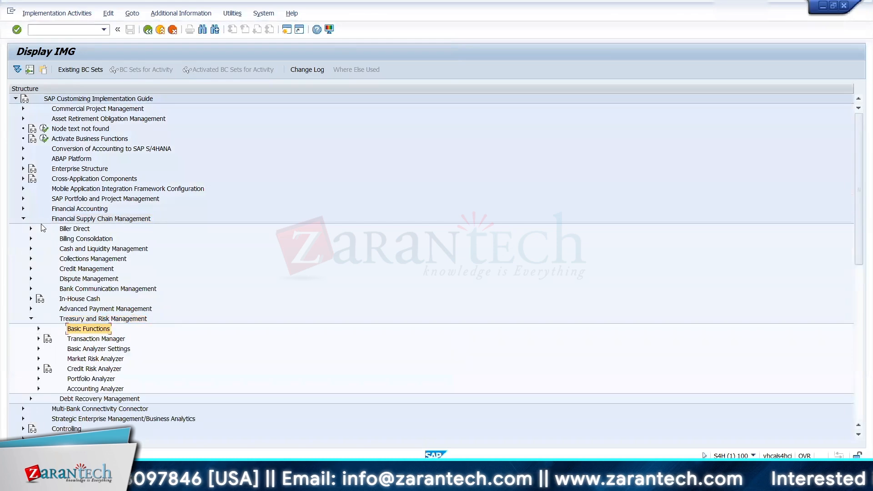
key(Down)
key(Right)
key(Down)
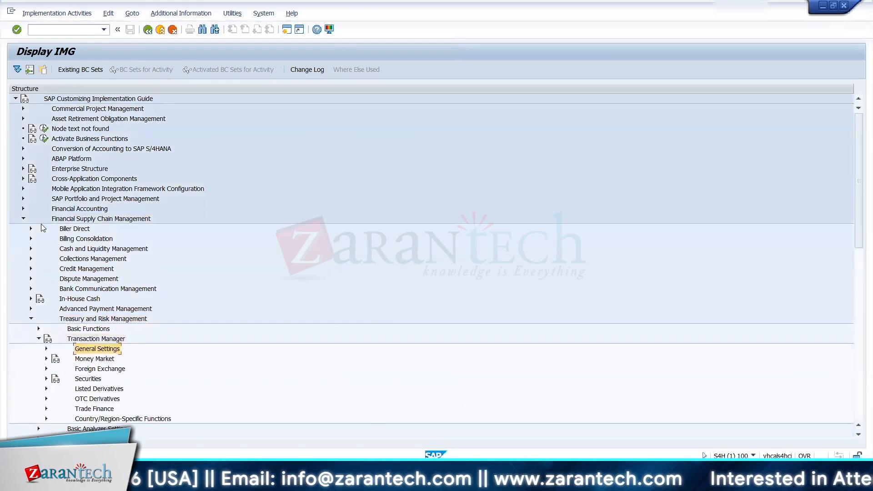
key(Right)
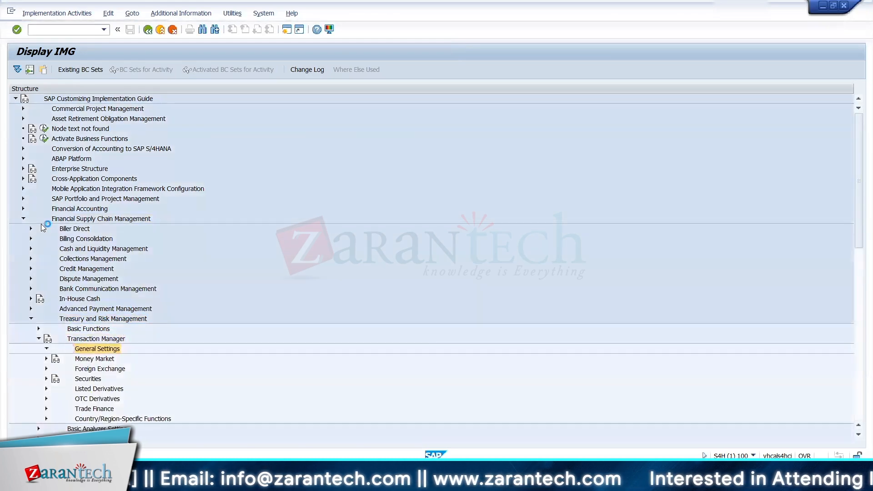
key(Down)
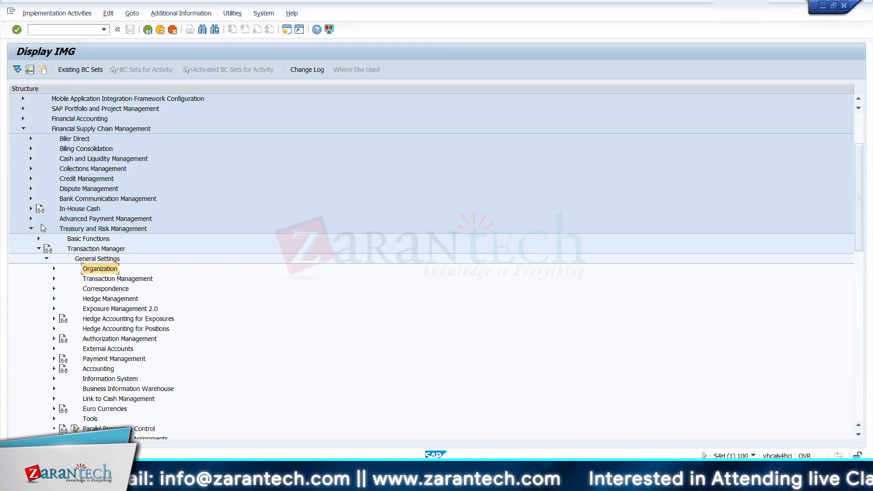
key(Right)
key(Down)
key(Down)
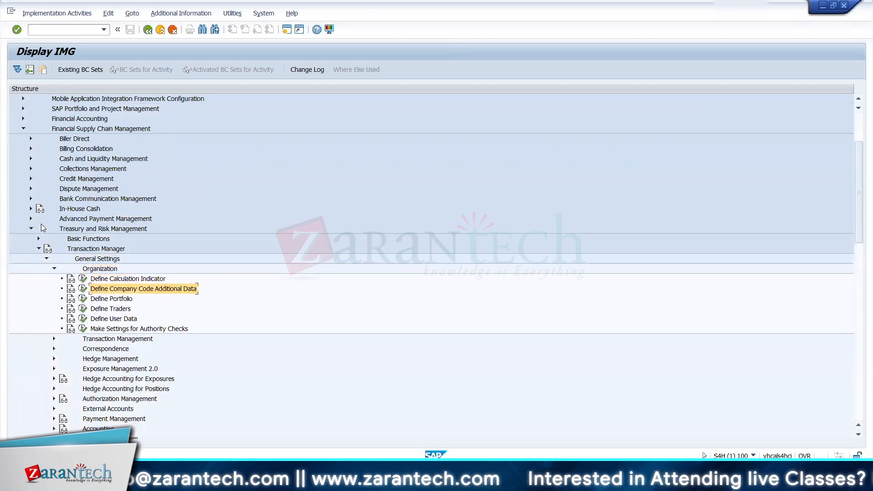
click(89, 291)
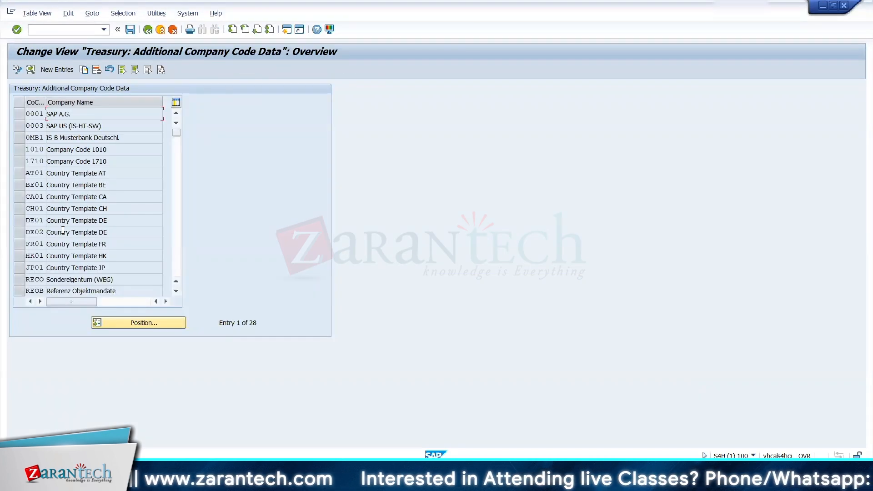
Step: Find company code US01, review its additional treasury data including the chart of accounts, and return to the IMG structure
click(123, 323)
text(u)
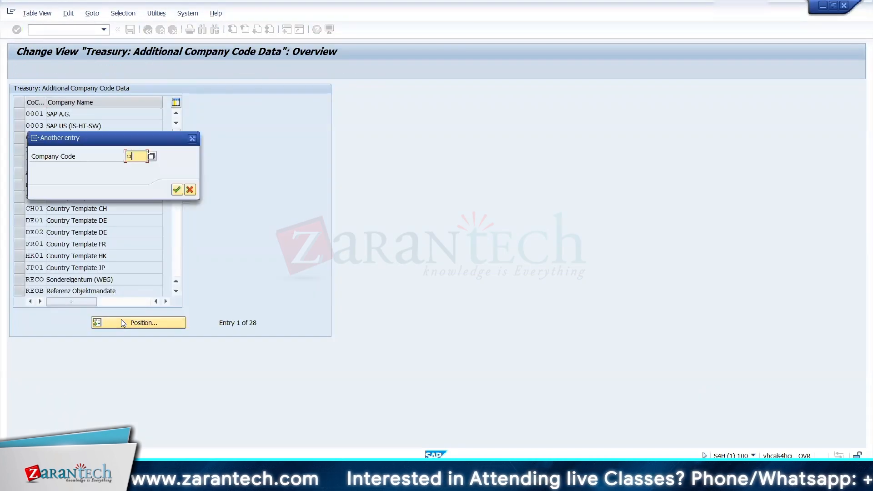
key(Return)
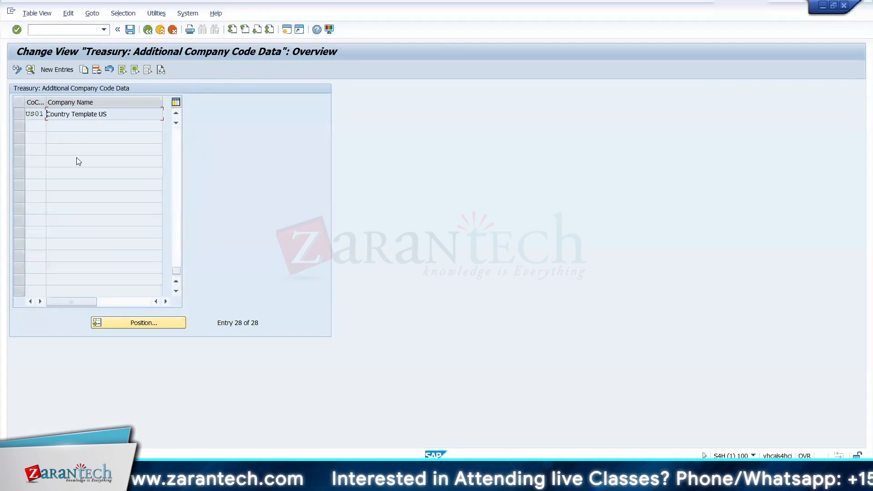
double_click(67, 115)
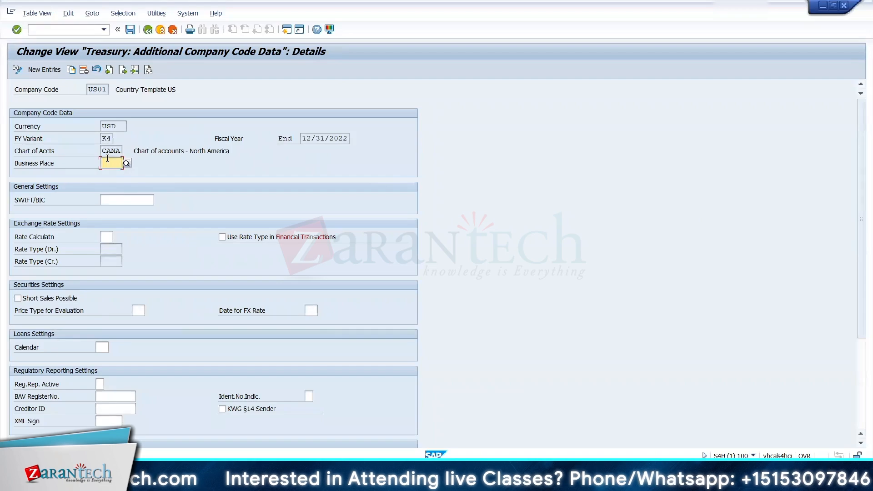
click(108, 151)
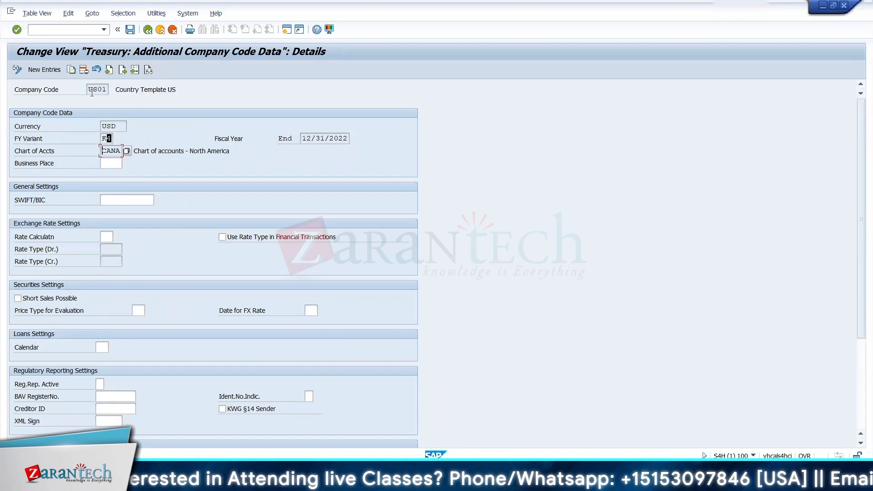
click(147, 29)
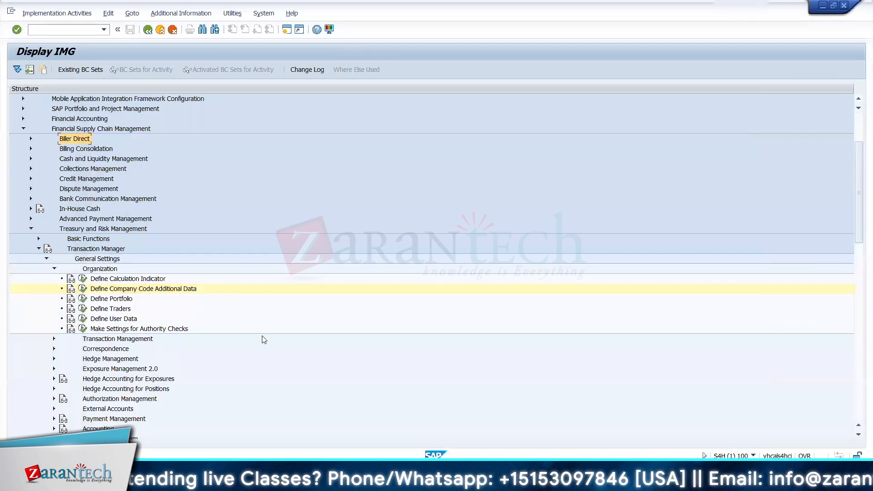
Step: Switch to the Excel workbook Zarantech FSCM Training Process, showing its Securities sheet
click(575, 483)
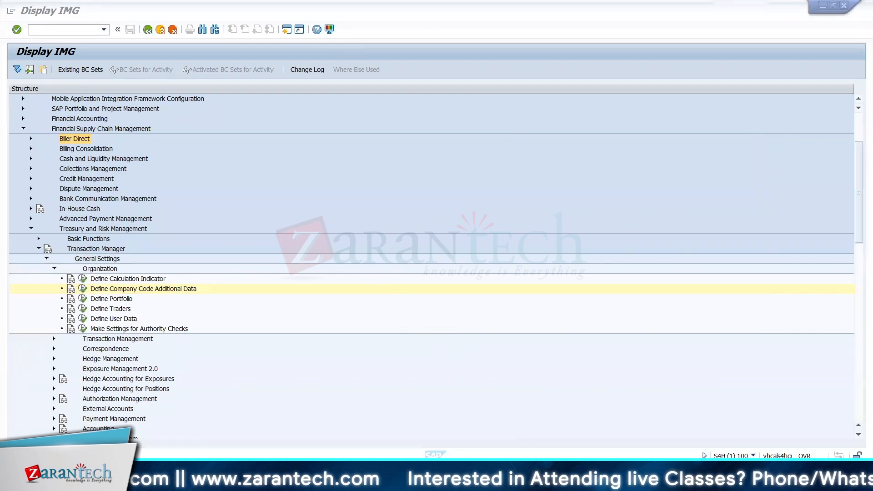
mouse_move(549, 482)
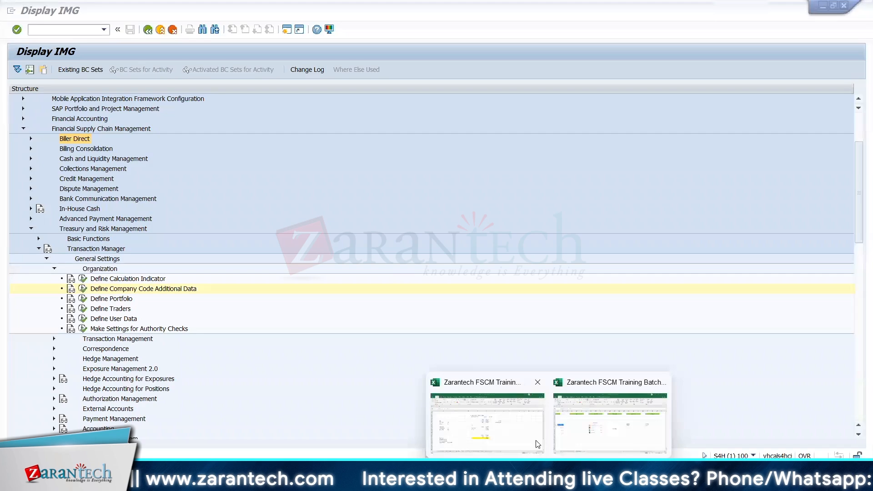
click(600, 428)
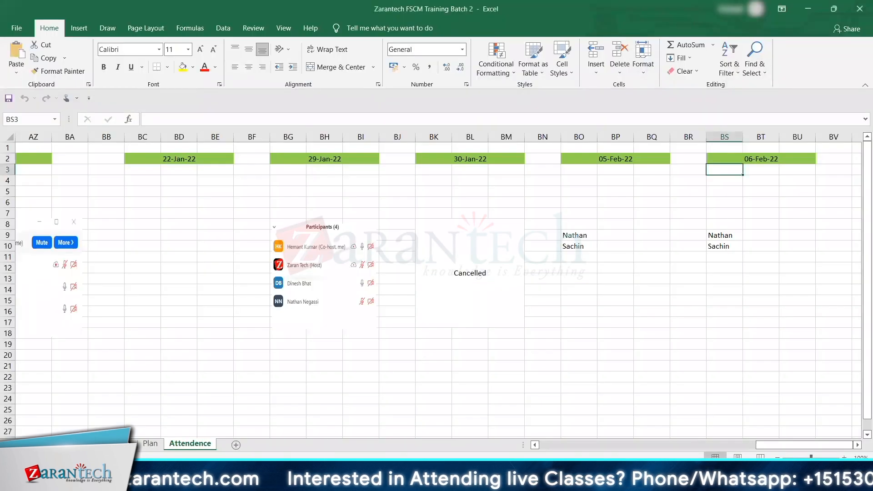
mouse_move(548, 482)
click(499, 432)
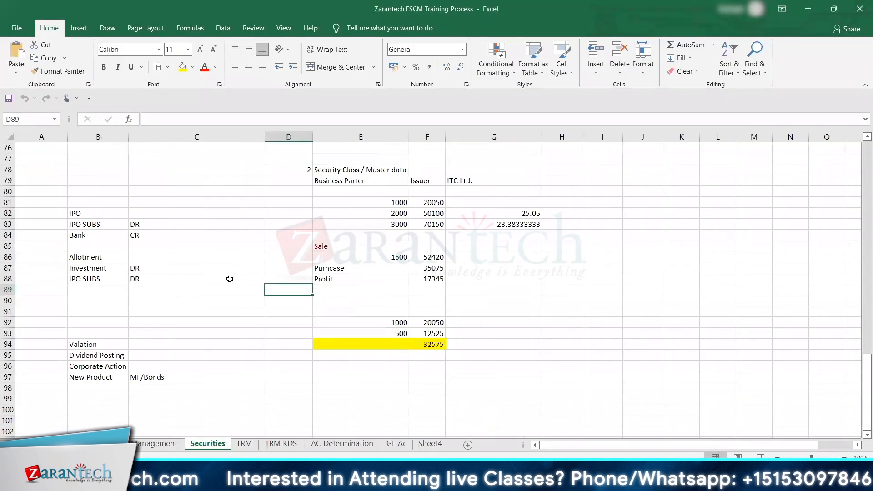
Step: Review the securities topics from Valation to New Product in column B and highlight the range B94:C96
key(Down)
key(Down)
key(Down)
key(Down)
key(Down)
key(Down)
key(Down)
key(Down)
key(Down)
key(Down)
key(Down)
key(Down)
key(Down)
key(Down)
key(Down)
key(Down)
key(Down)
key(Down)
key(Down)
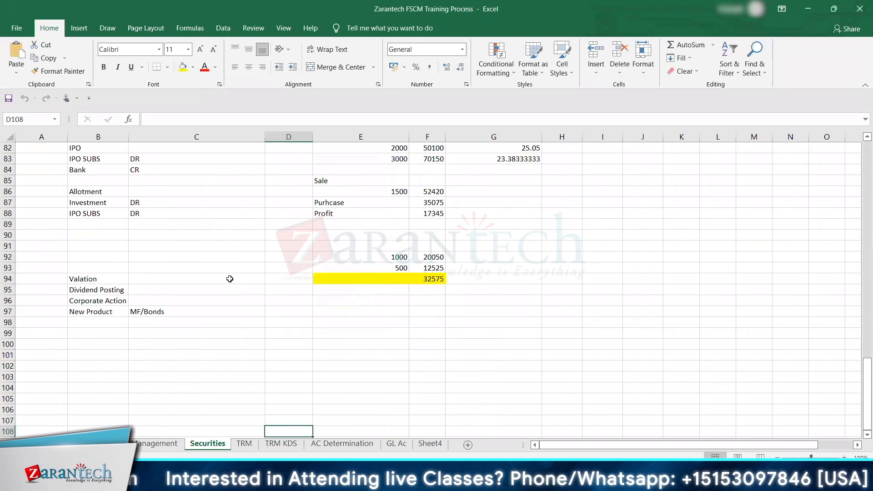
key(Left)
key(Left)
key(Up)
key(Up)
key(Up)
key(Up)
key(Up)
key(Up)
key(Up)
key(Up)
key(Up)
key(Up)
key(Up)
key(Up)
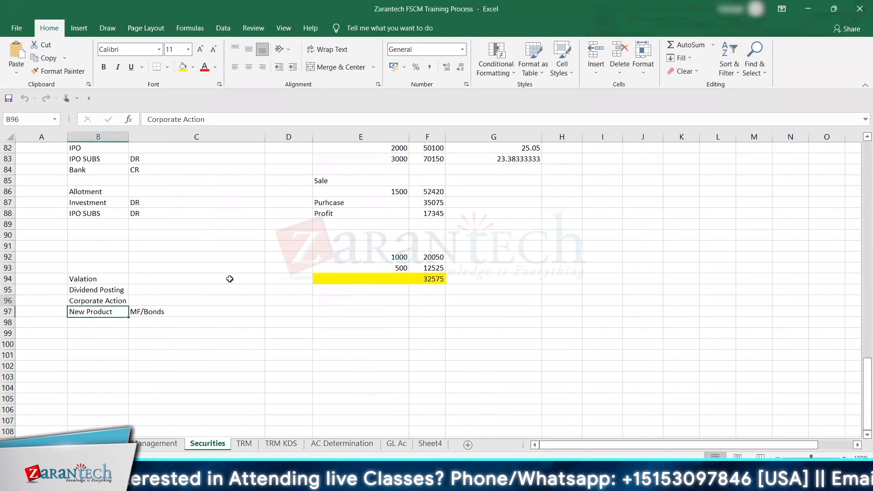
key(Up)
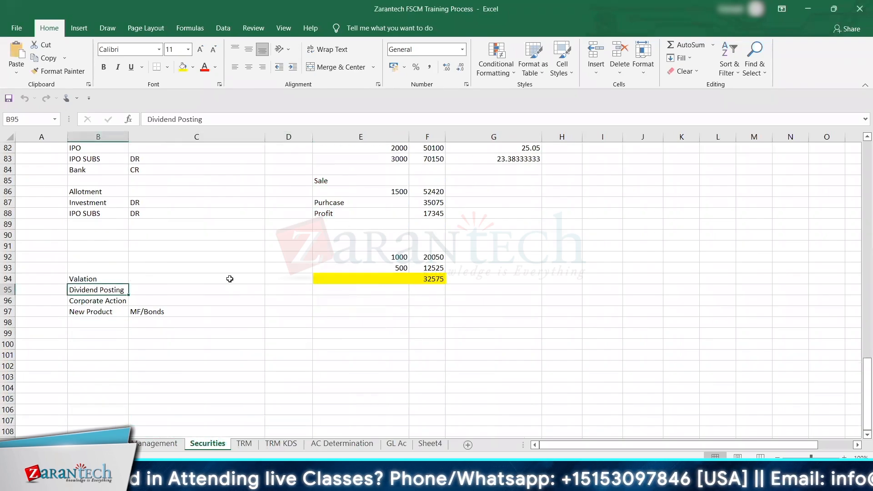
key(Down)
key(Down)
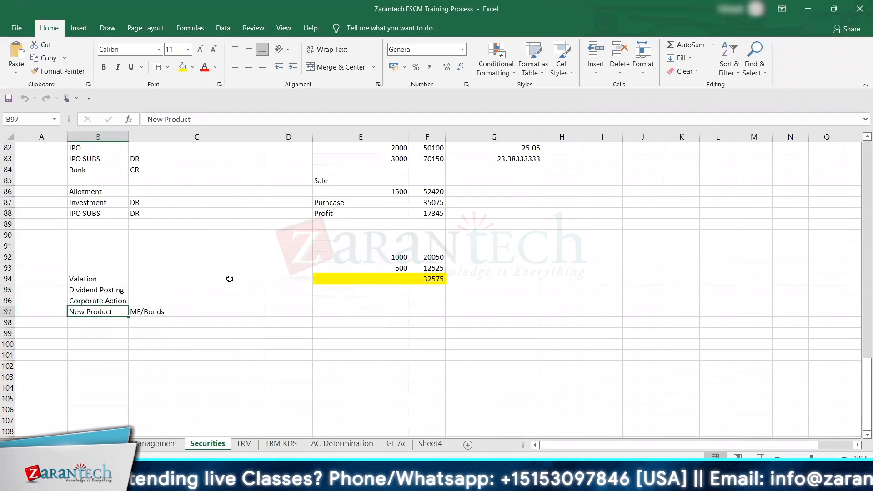
key(Up)
key(Up)
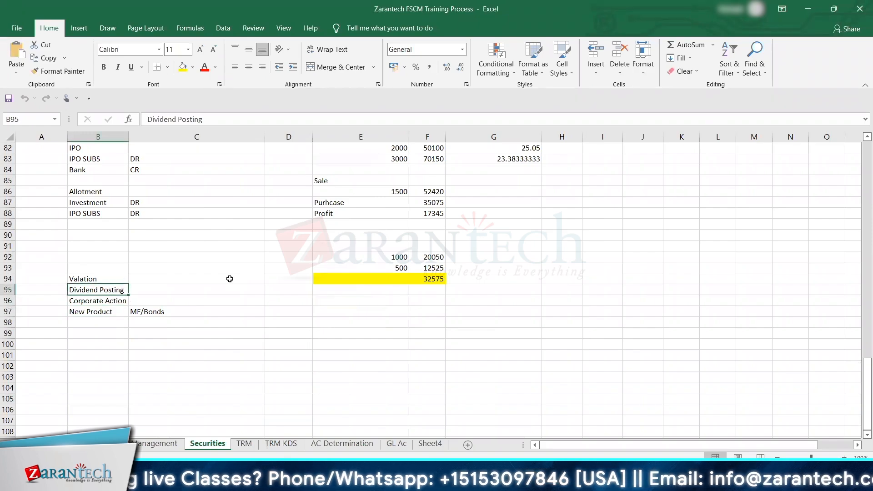
key(Up)
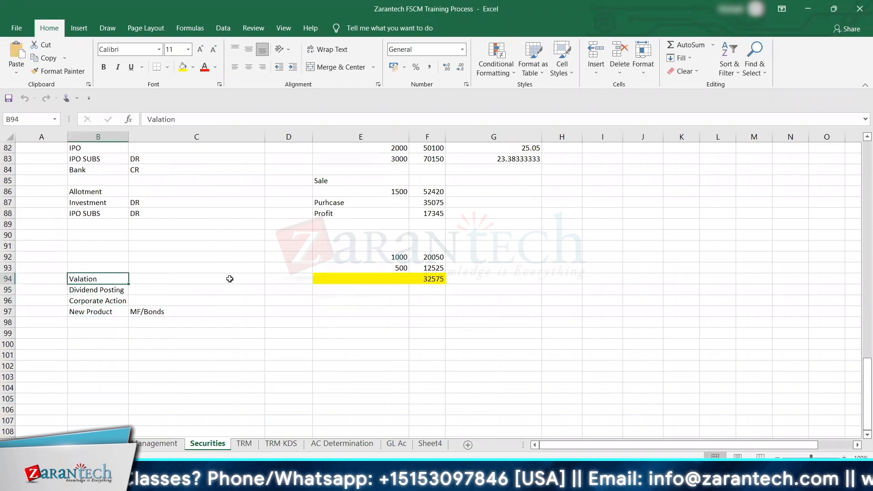
key(Left)
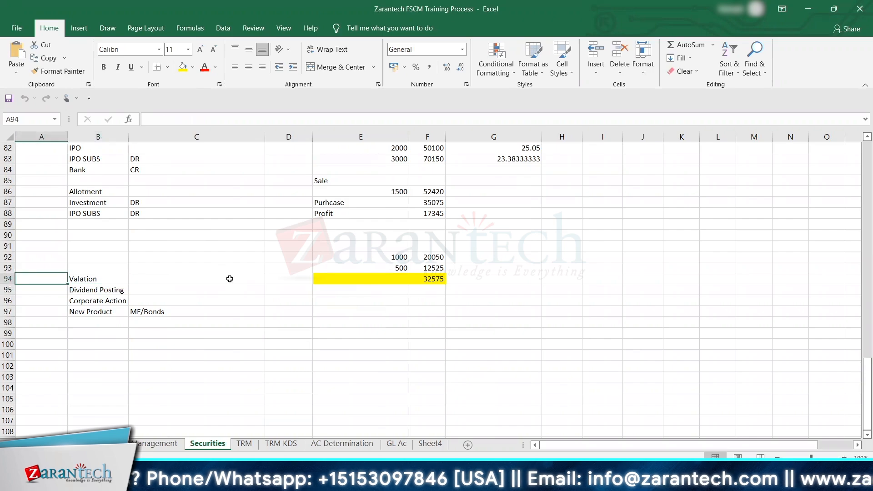
key(Right)
key(Down)
key(Down)
key(Up)
key(Up)
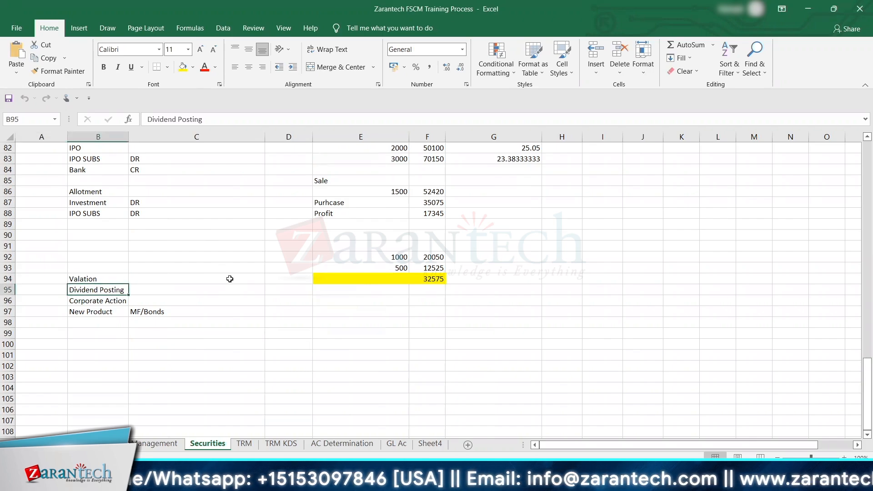
key(Down)
key(Down)
key(Down)
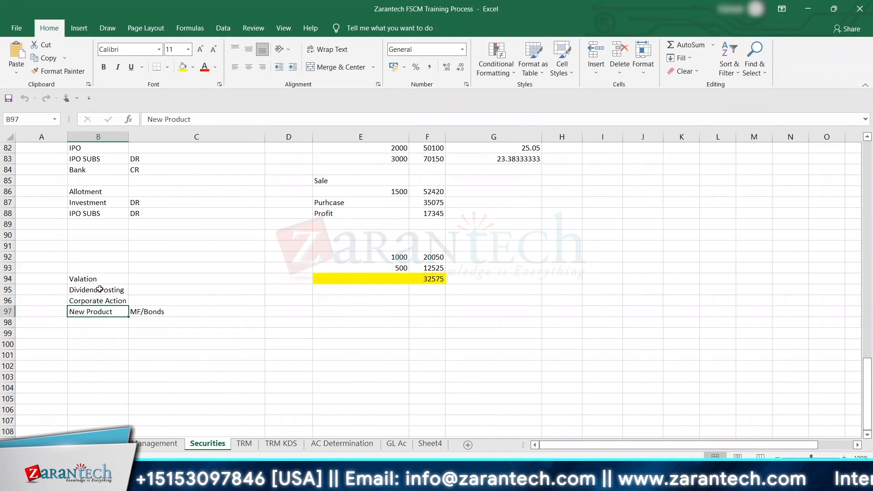
drag(93, 279, 186, 300)
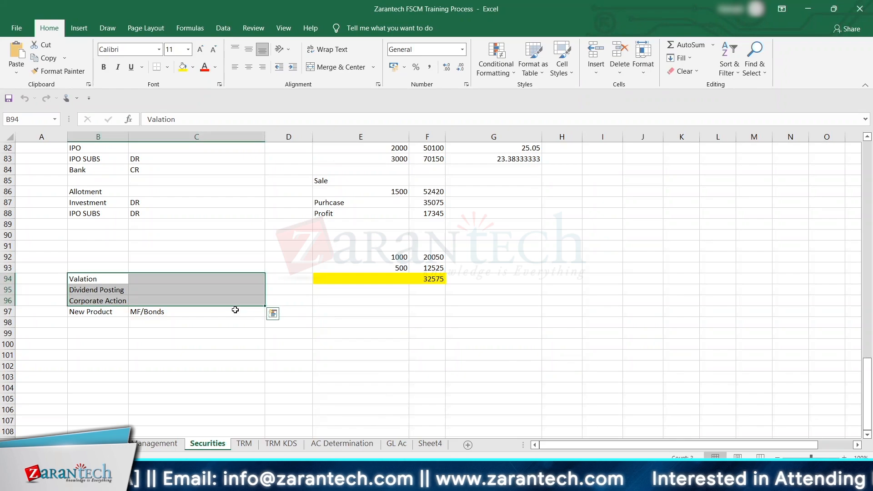
Step: Examine the Investment in Shares notes from row 74 down through the security account, security class and remaining topics
key(Up)
key(Up)
key(Up)
key(Up)
key(Up)
key(Up)
key(Up)
key(Up)
key(Up)
key(Up)
key(Up)
key(Up)
key(Up)
key(Up)
key(Up)
key(Up)
key(Up)
key(Up)
key(Up)
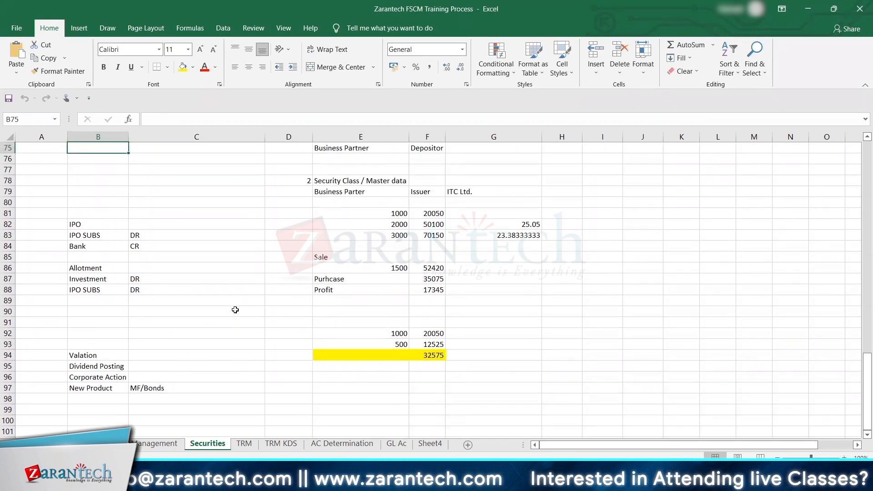
key(Up)
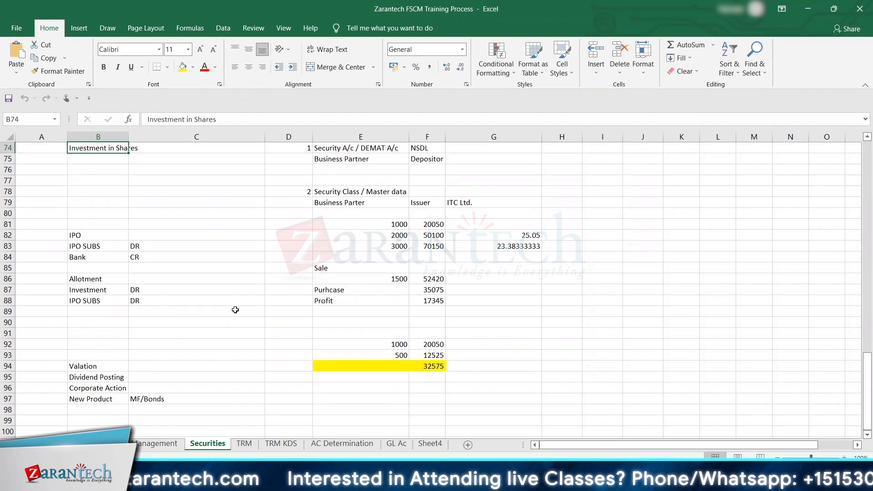
key(Down)
key(Down)
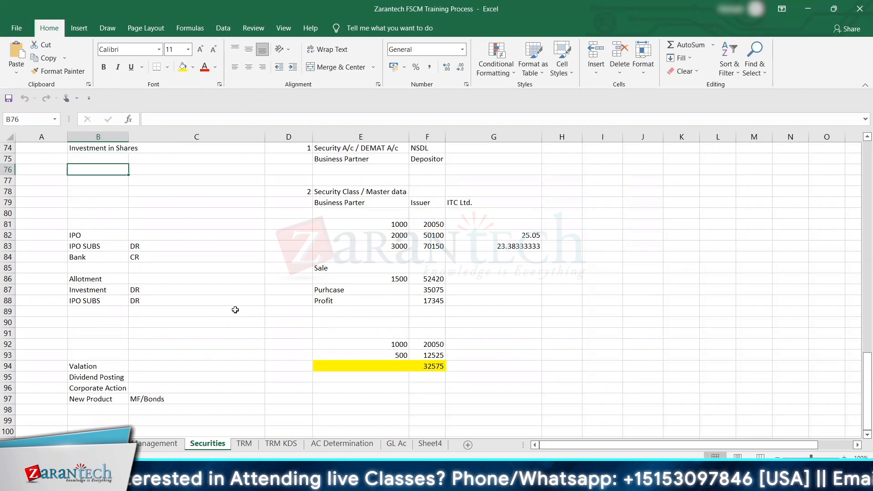
key(Down)
key(Down)
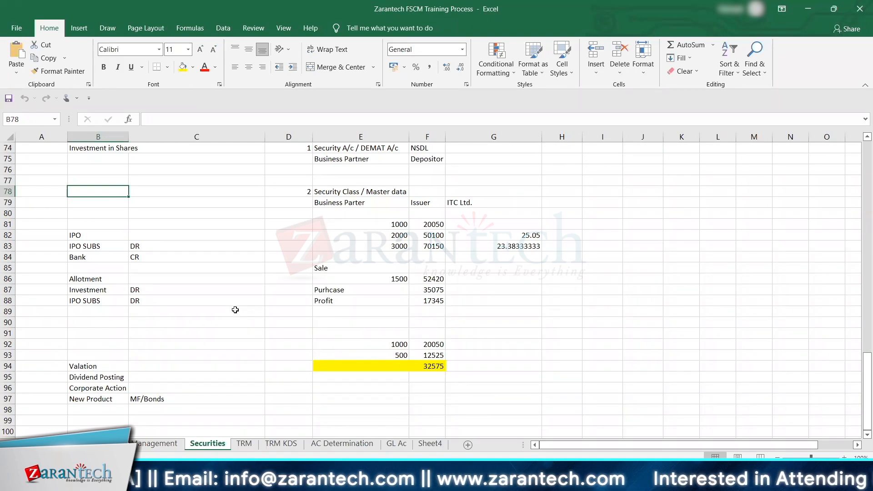
key(Down)
key(Down)
key(Down)
key(Down)
key(Down)
key(Down)
key(Down)
key(Down)
key(Down)
key(Down)
key(Down)
key(Down)
key(Down)
key(Down)
key(Down)
key(Down)
key(Down)
key(Down)
key(Down)
key(Down)
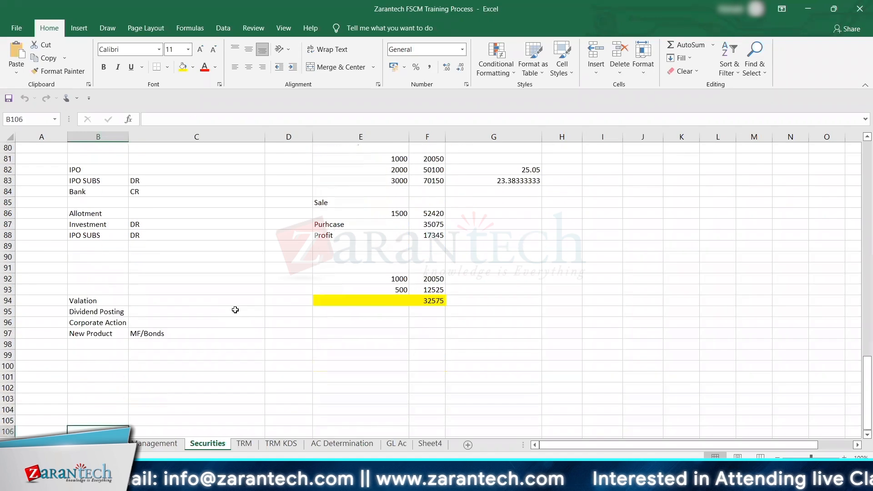
key(Up)
key(Up)
key(Up)
key(Up)
key(Up)
key(Up)
key(Up)
key(Down)
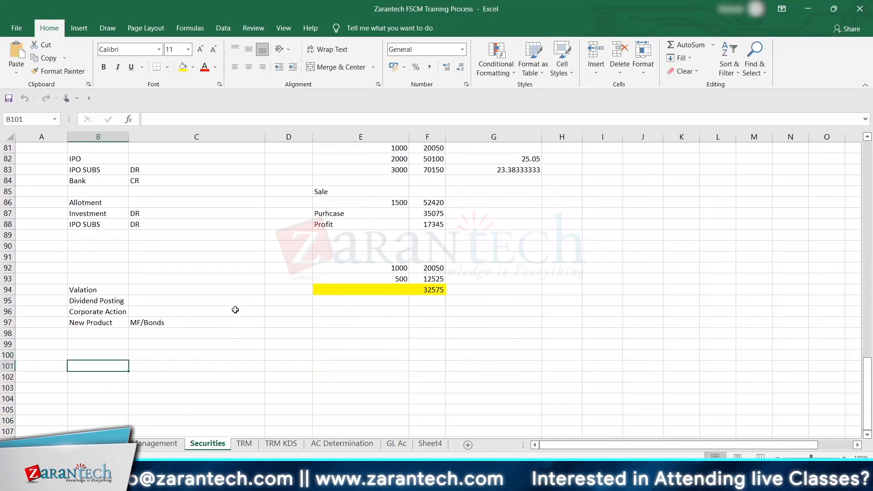
Step: Enter the heading "Investment in Mutual Fund" in cell B101 of the Securities sheet, below the existing topic list
text(Invesg)
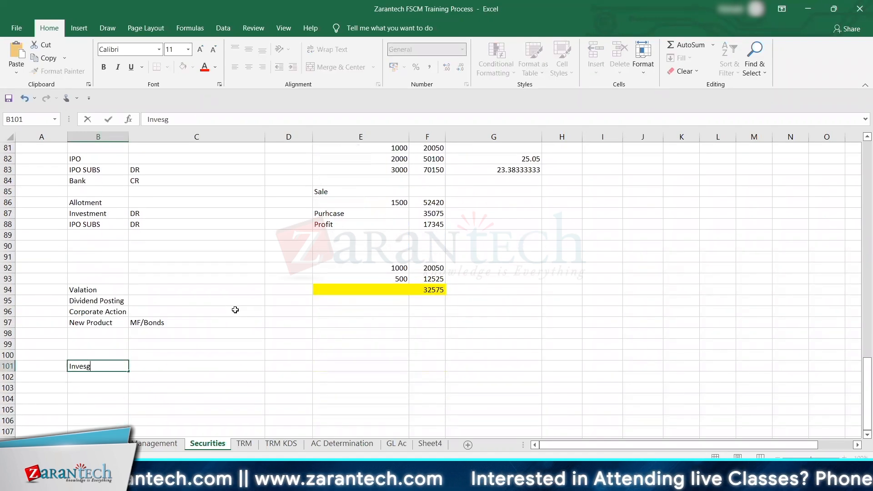
key(BackSpace)
text(tment)
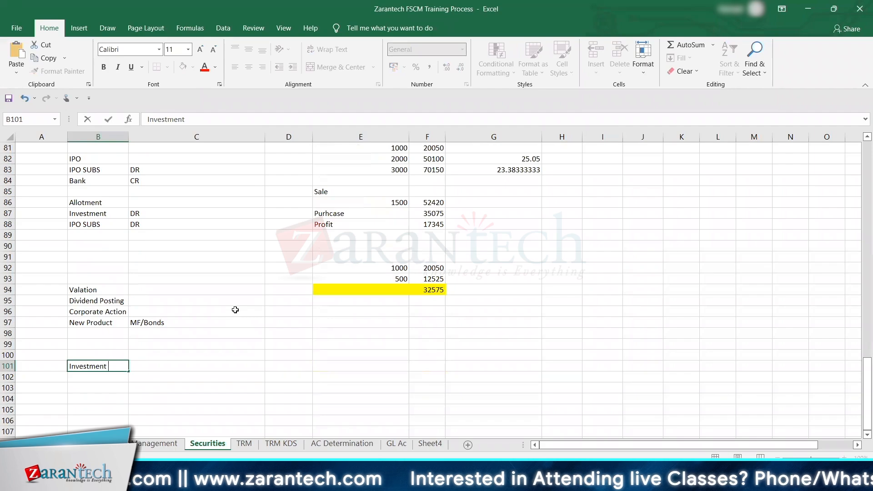
text( in Mutual Fund)
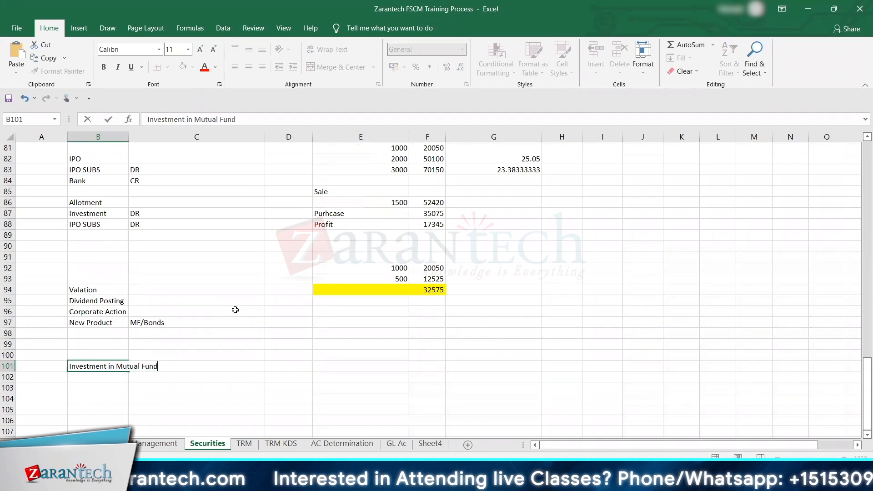
key(Return)
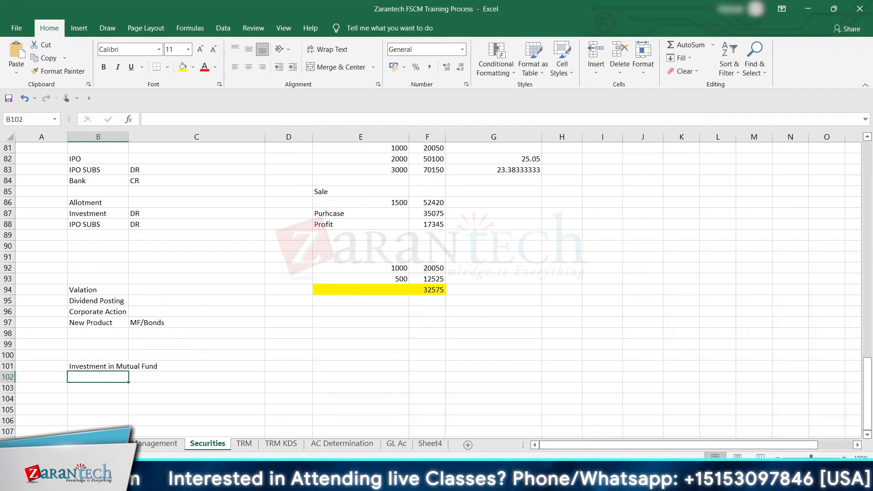
mouse_move(598, 478)
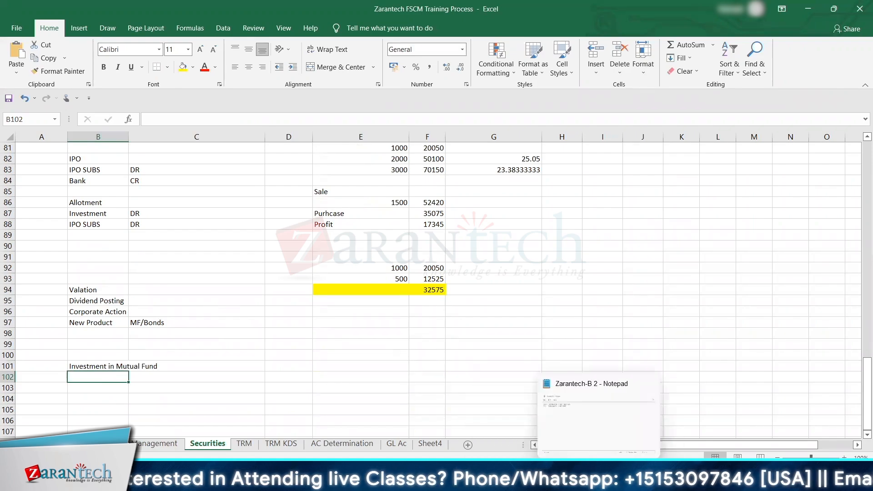
mouse_move(448, 478)
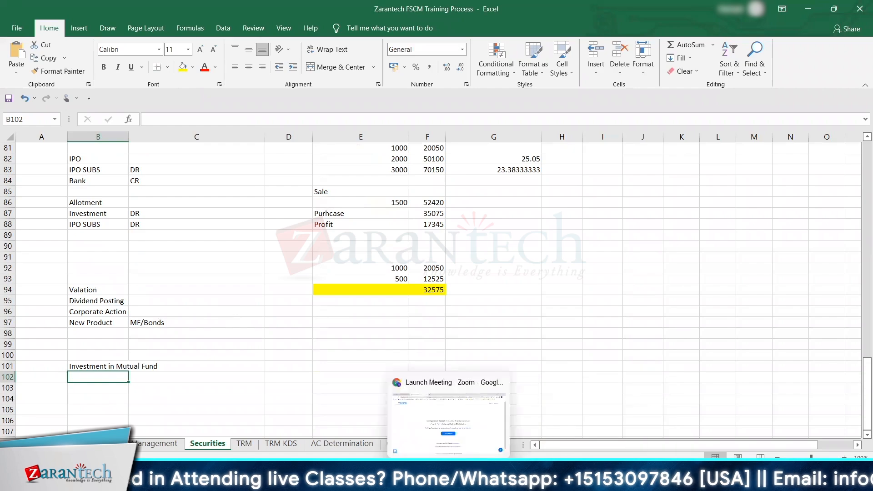
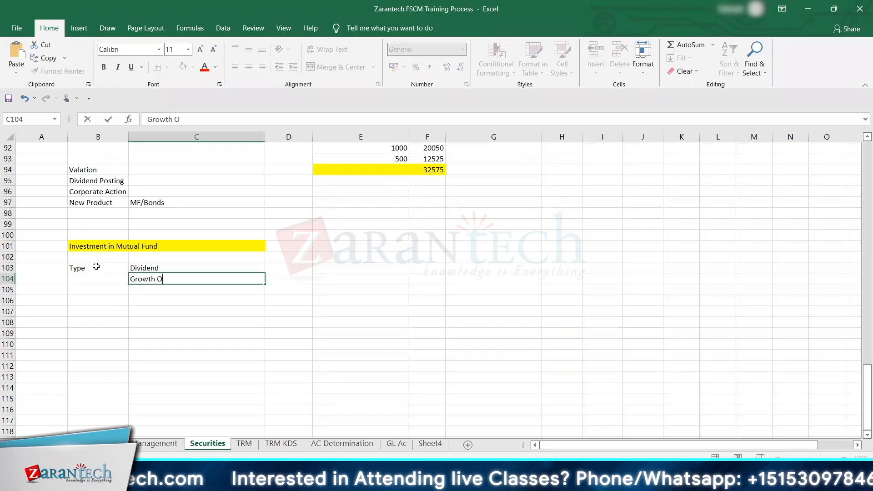
Step: Complete the mutual fund type list with Growth Option in C104 and Hybrid in C105
key(Return)
key(Right)
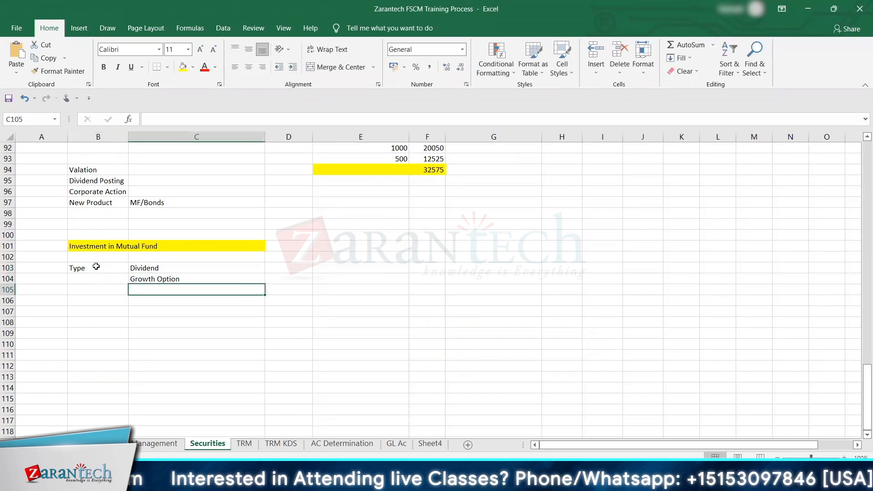
text(Hybrid)
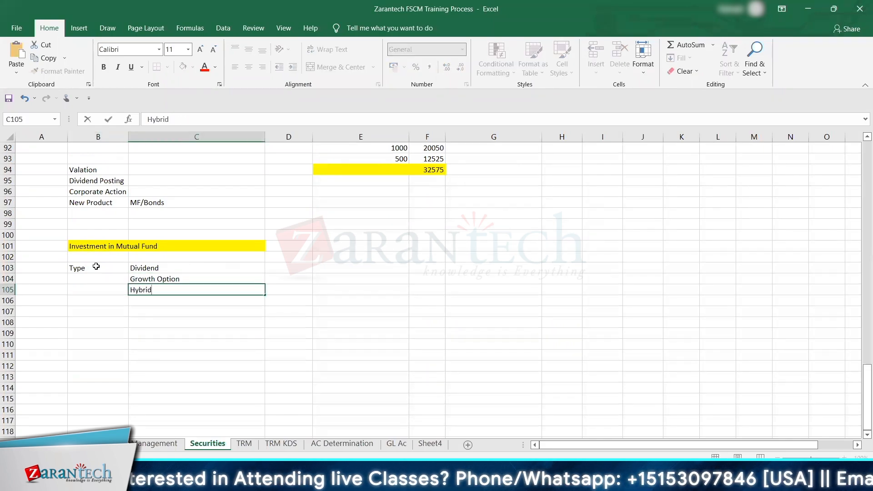
key(Return)
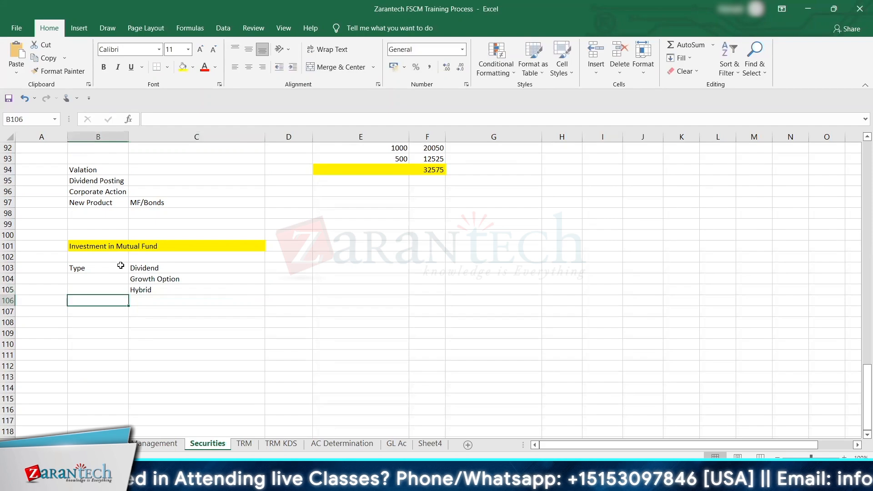
Step: Describe the Dividend type's returns by entering Dividend in D103 and MF appreciation in E103
click(154, 269)
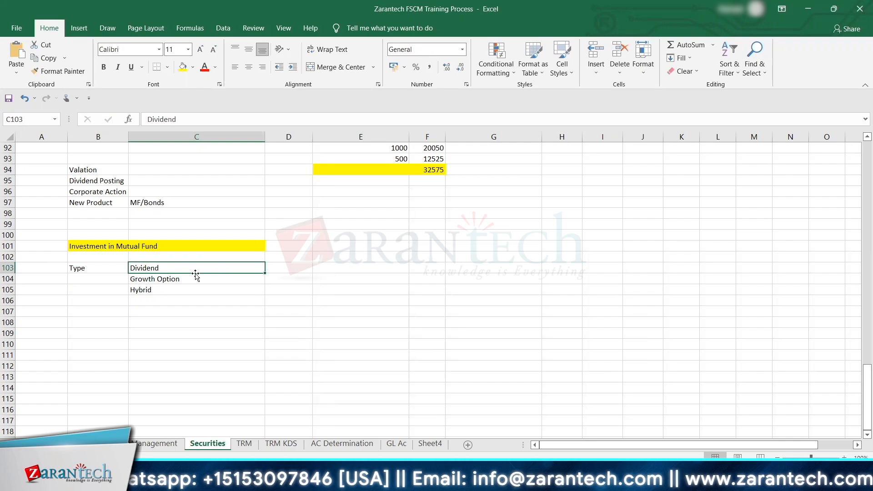
click(273, 265)
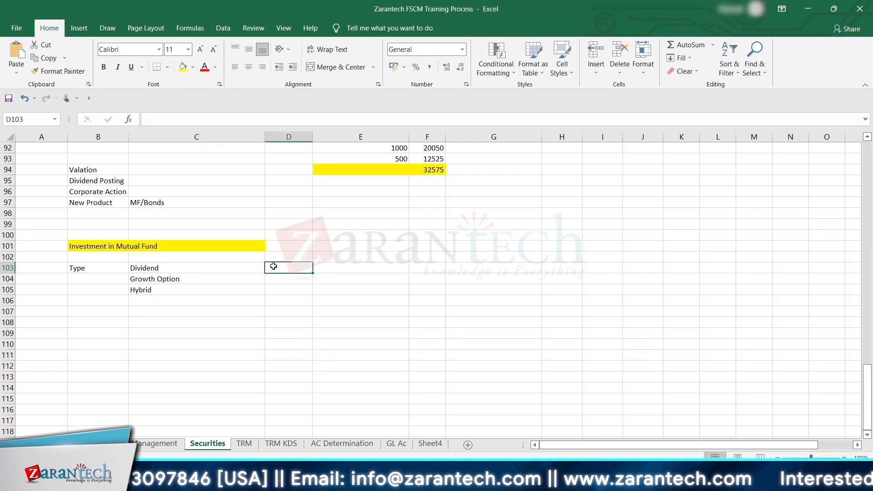
text(Dividend)
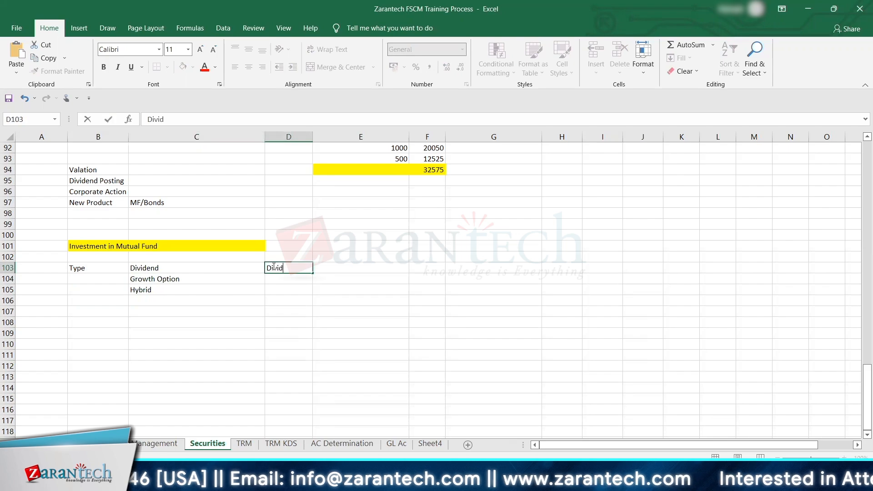
key(Tab)
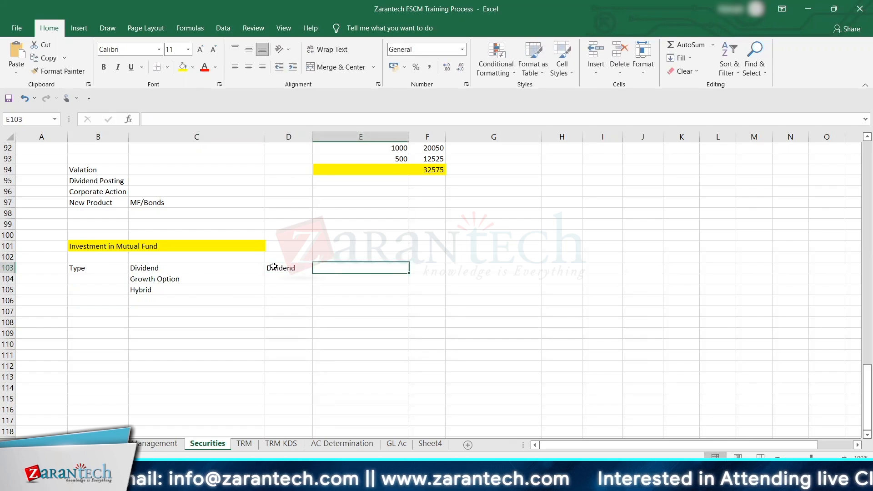
text(Yo)
key(BackSpace)
key(BackSpace)
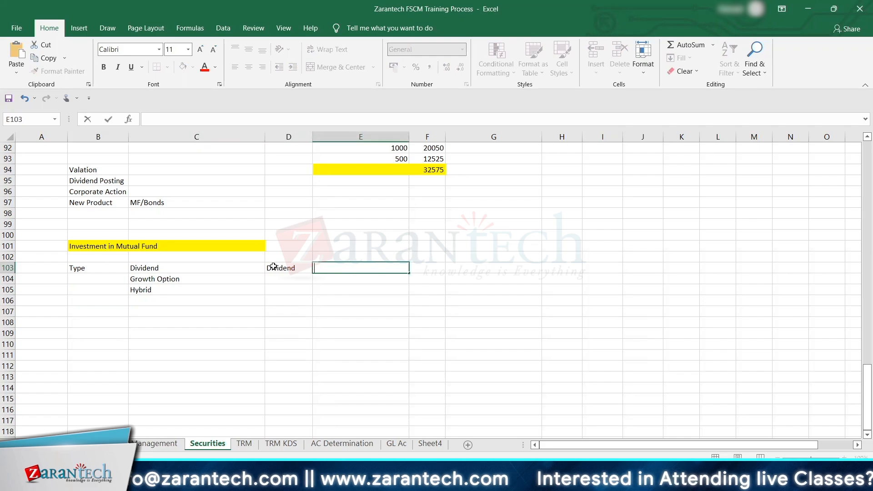
text(MF  ap)
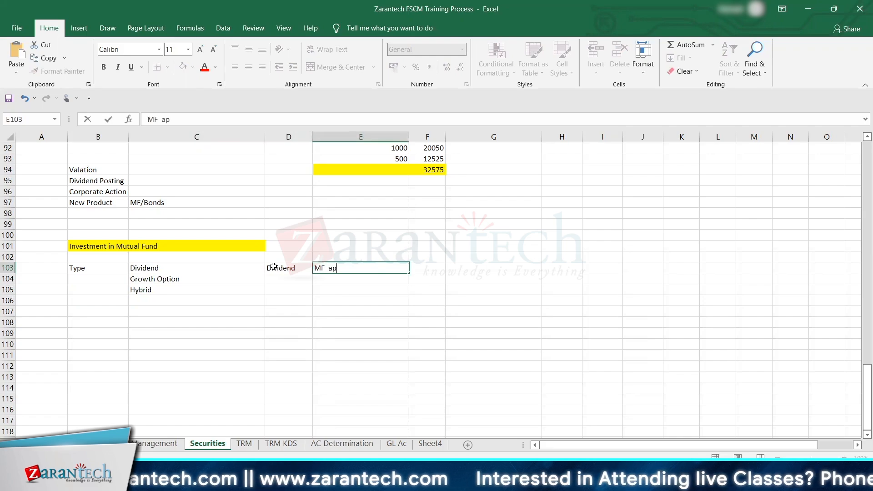
text(pre)
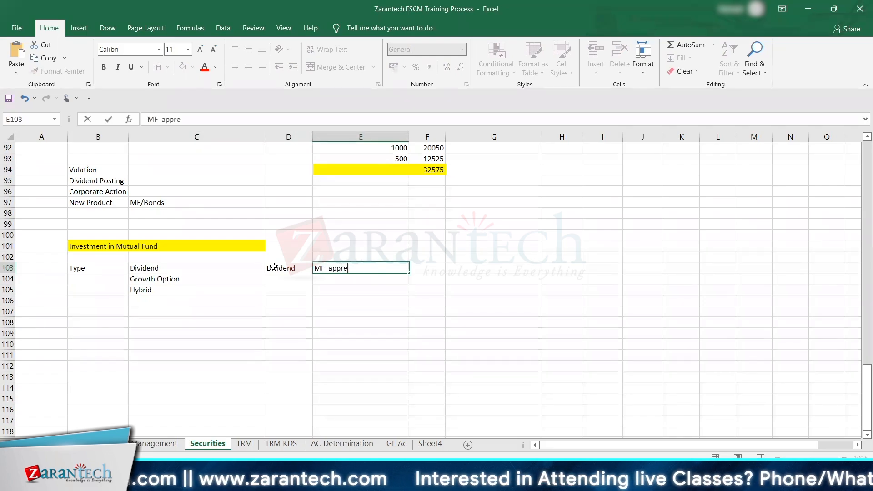
text(ciation)
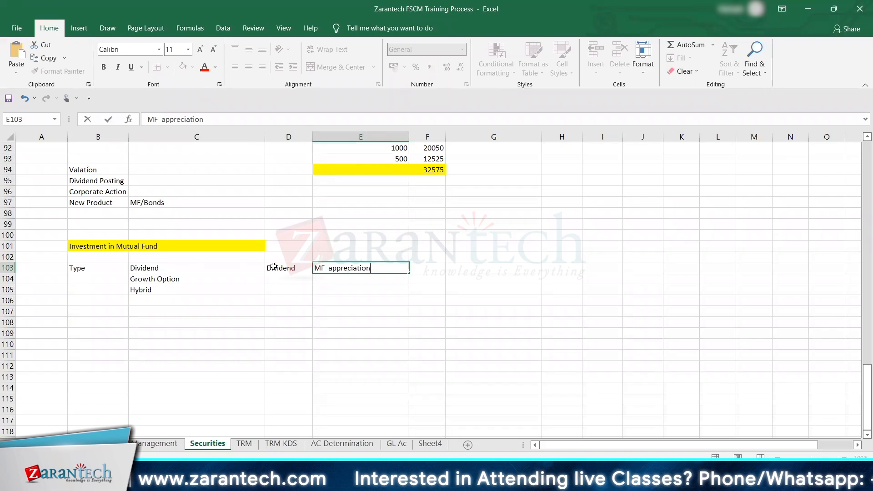
key(Return)
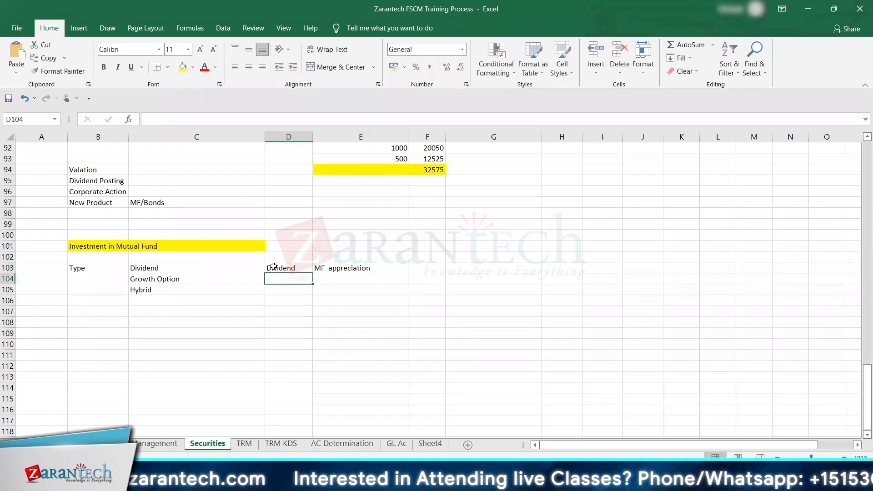
Step: Add the heading Investment in F102, with 10000 in F103 and 1000 in G103 for the Dividend row
key(Left)
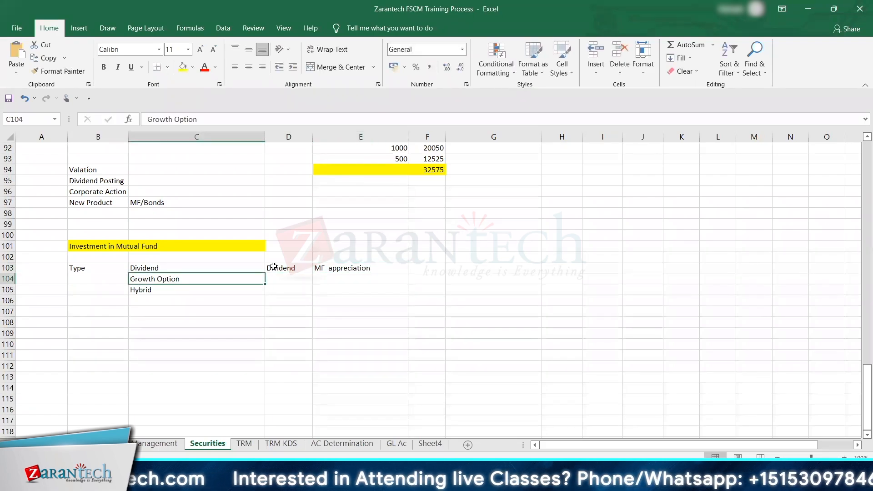
key(Right)
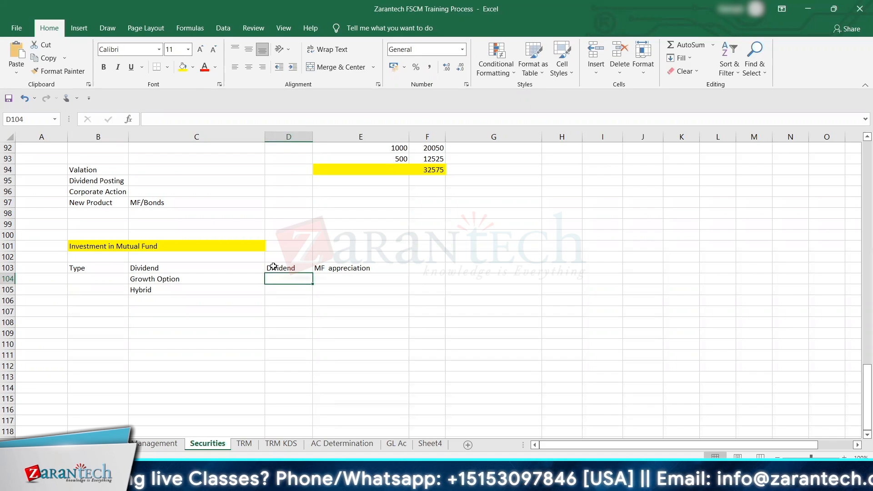
click(274, 267)
key(Right)
key(Right)
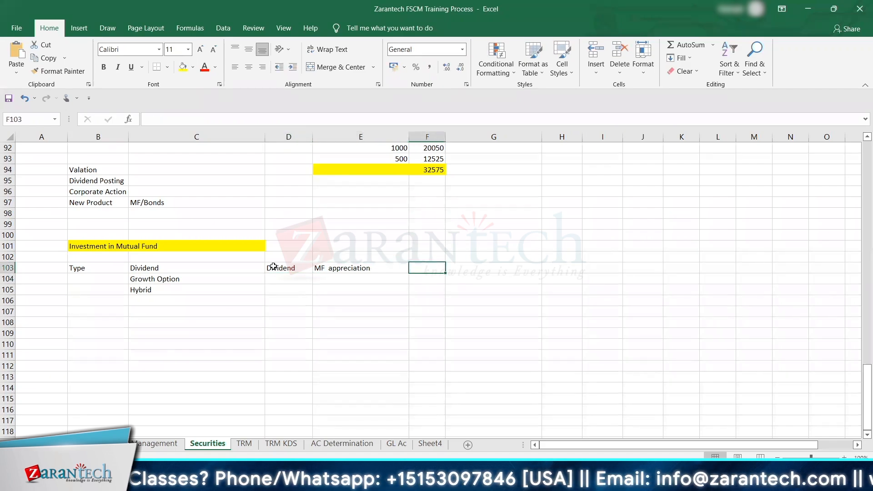
key(Up)
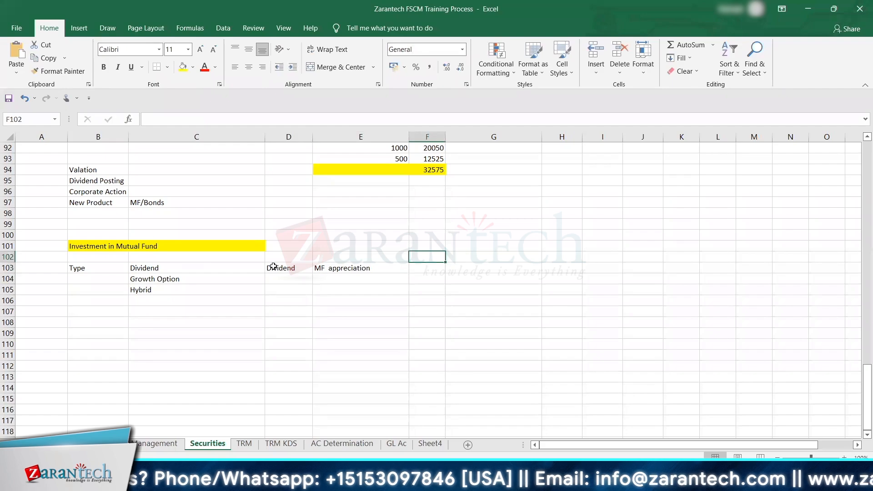
text(Ivvestment)
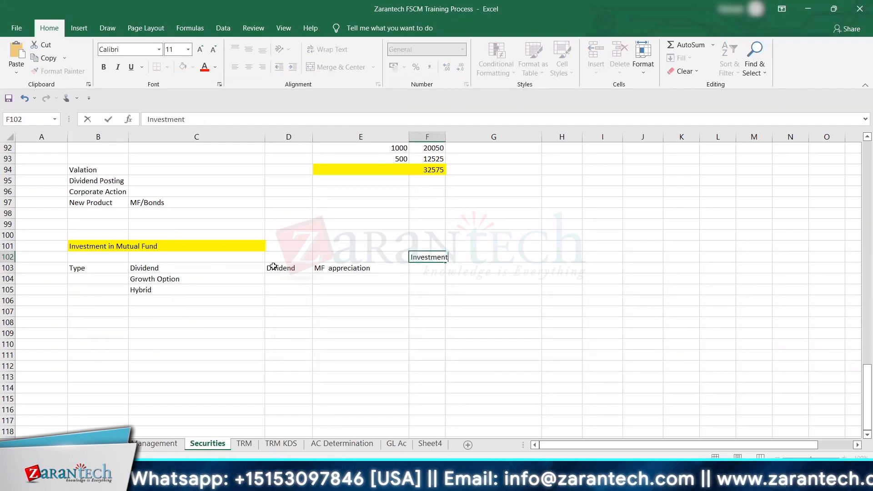
key(Return)
text(10000)
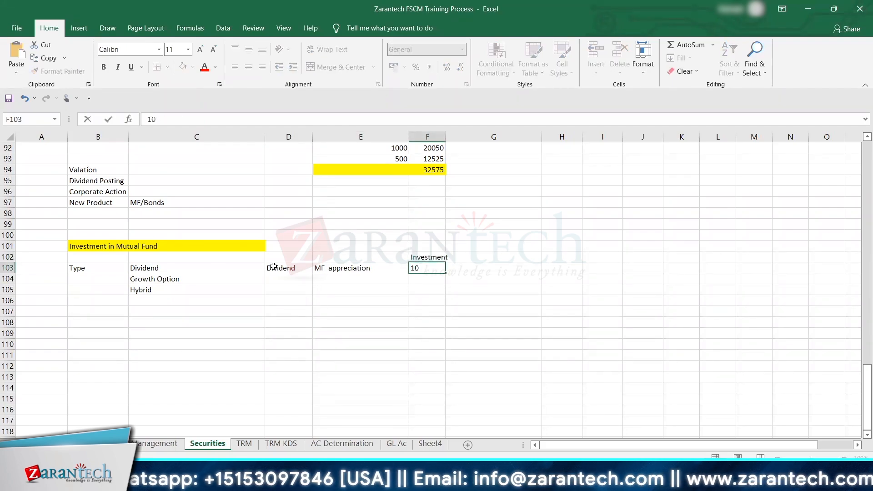
key(ctrl+Return)
key(Tab)
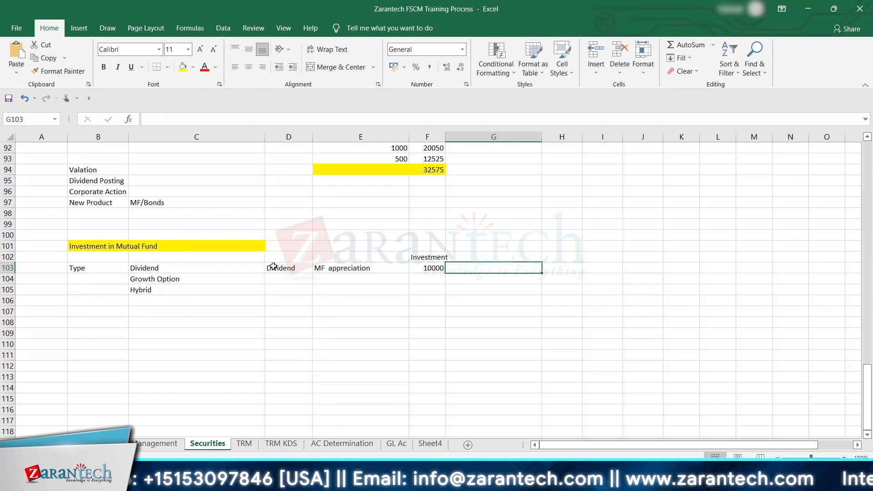
text(1000)
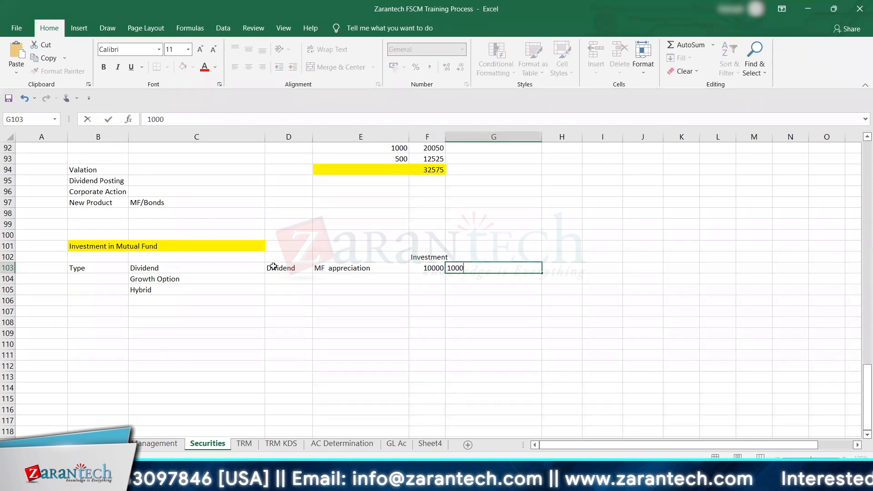
key(Tab)
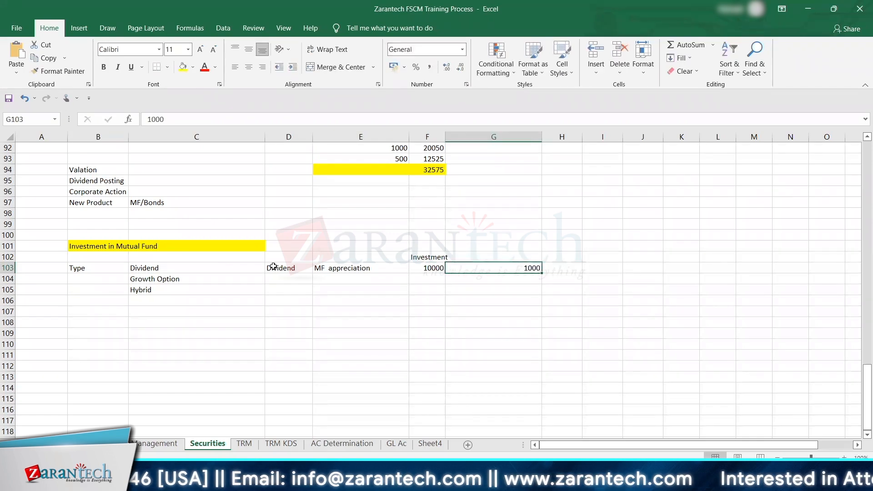
Step: Add the heading 31st Jan in H102 and enter 15000 beneath it in H103 for the Dividend row
key(Up)
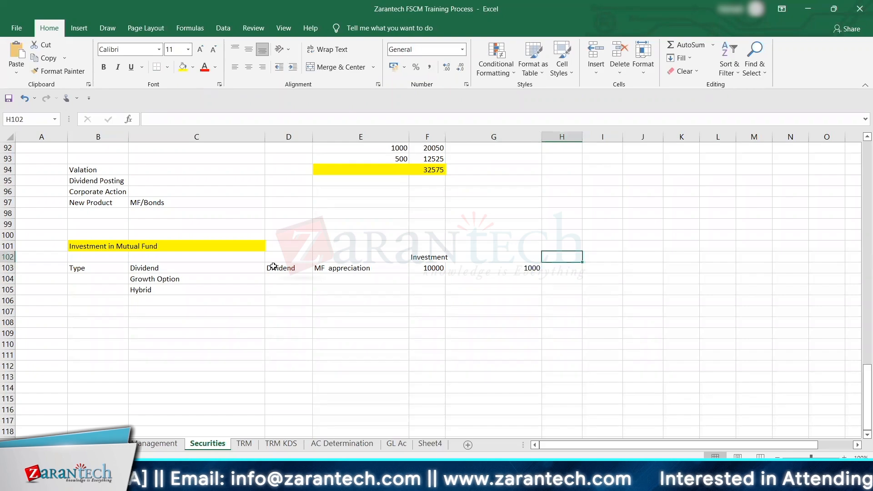
text(31s)
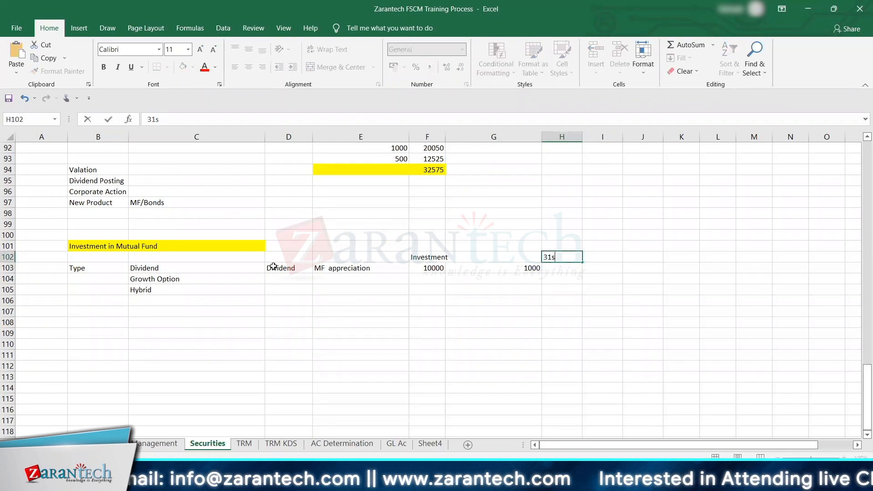
text(t Jan)
key(Return)
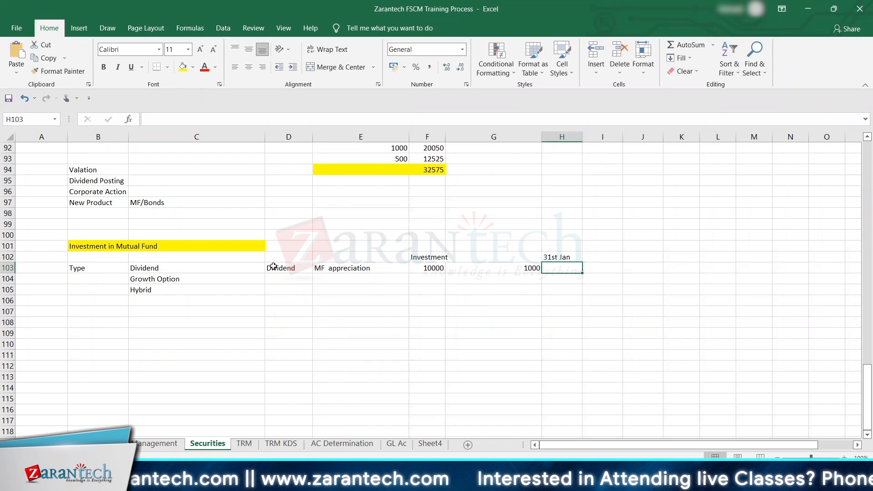
text(15000)
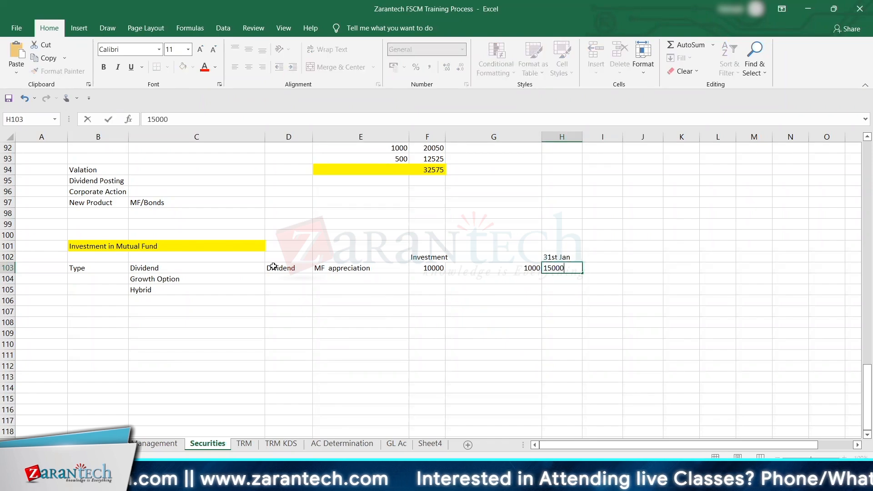
key(Return)
key(Up)
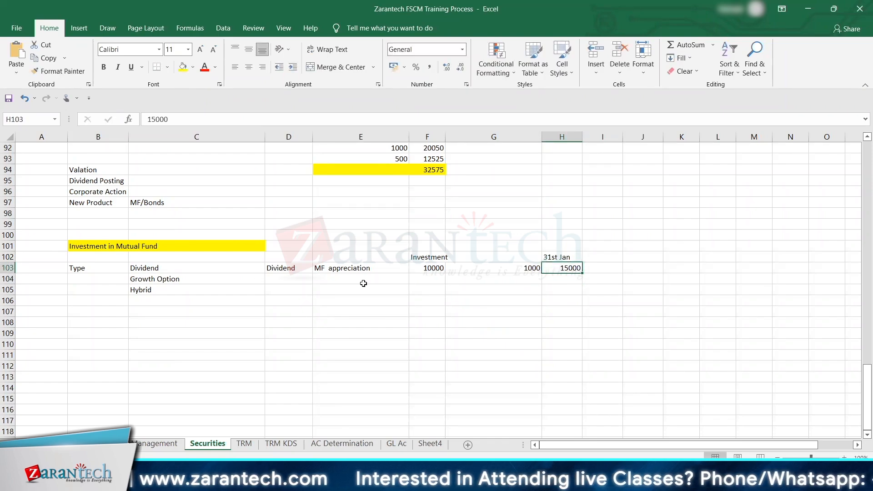
click(424, 270)
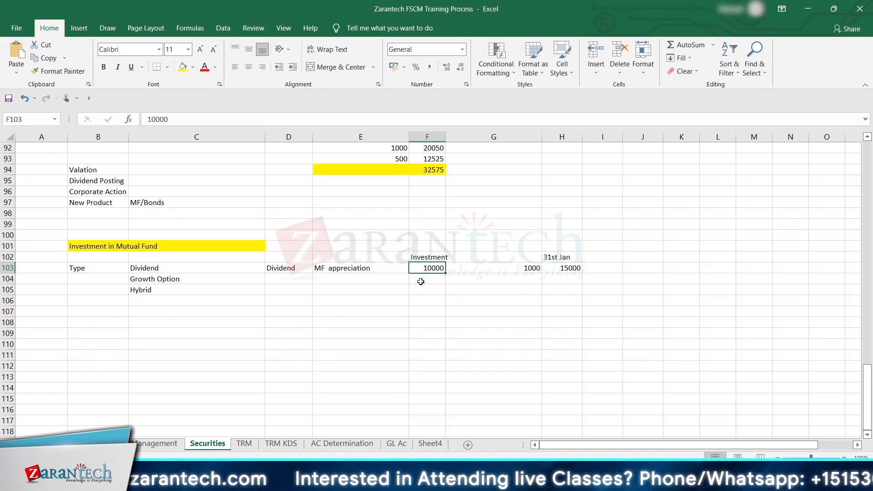
click(560, 273)
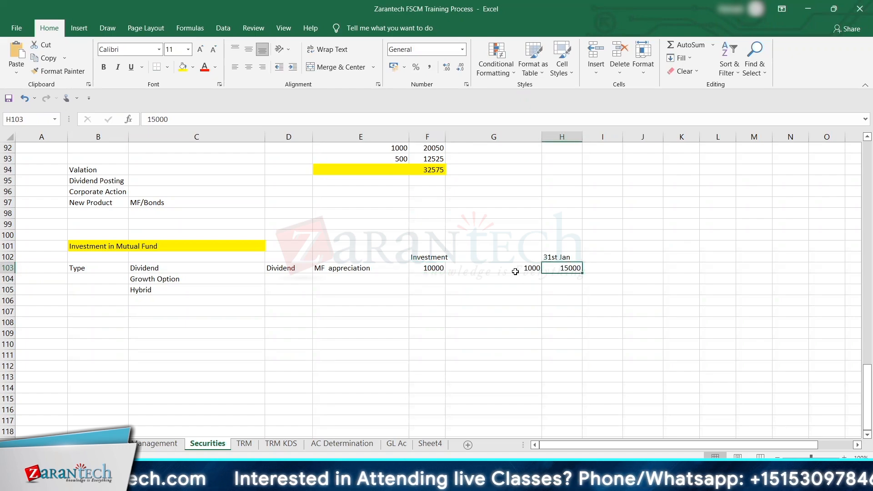
click(515, 271)
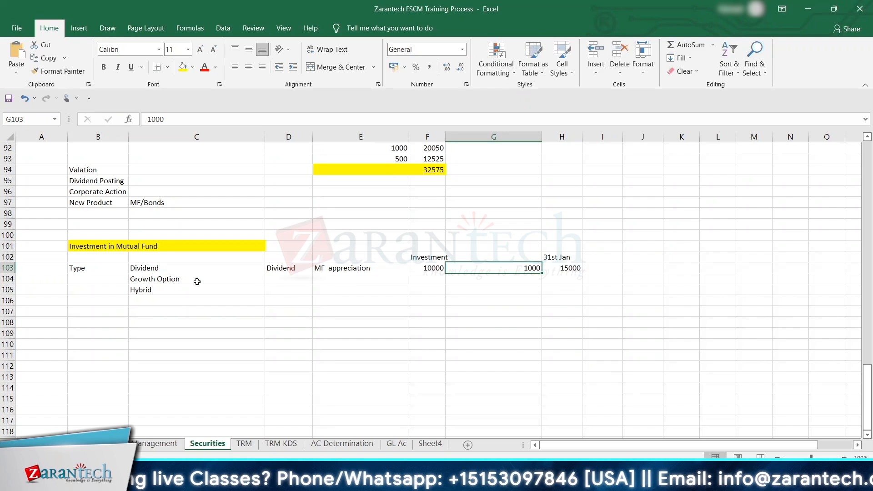
Step: Enter a formula in F104 that carries the investment amount from F103 into the Growth Option row
click(418, 281)
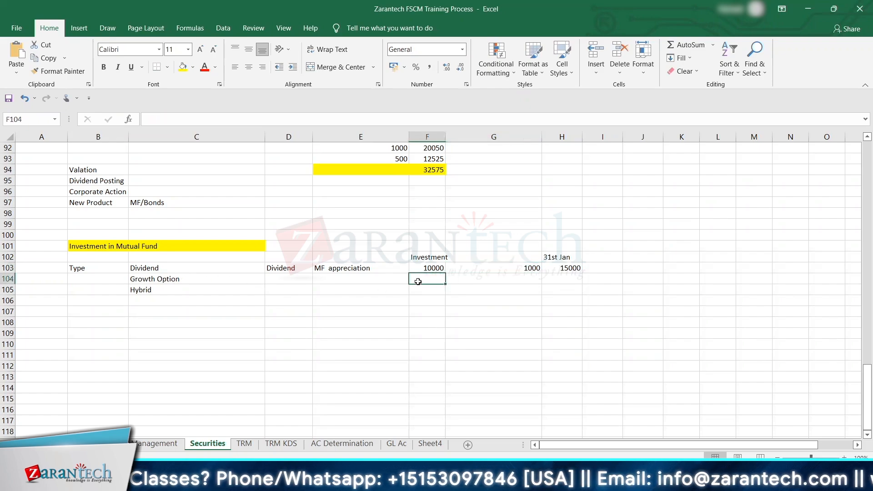
text(+)
key(Up)
key(Return)
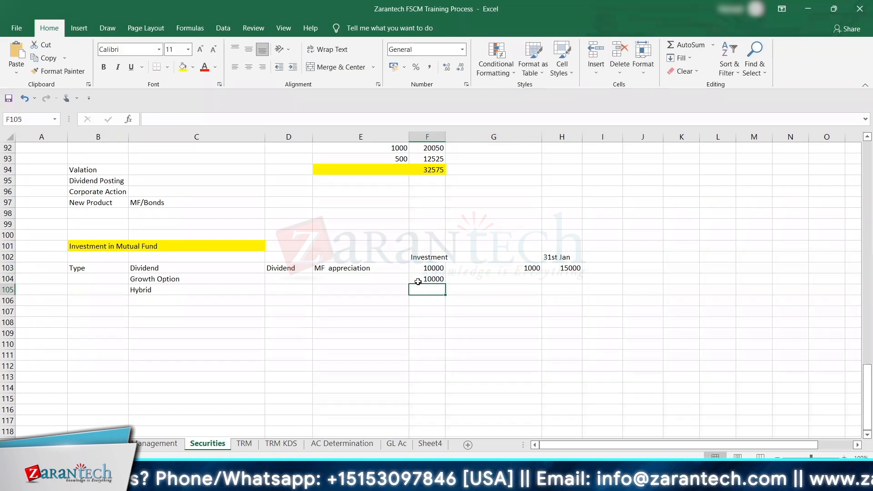
Step: Enter 0 in cell G104 of the Growth Option row
key(Up)
key(Right)
text(0)
key(Right)
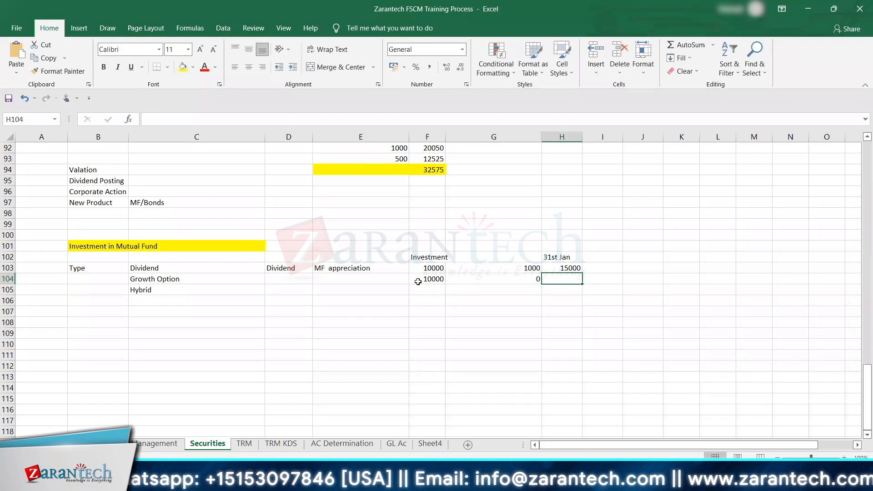
key(Left)
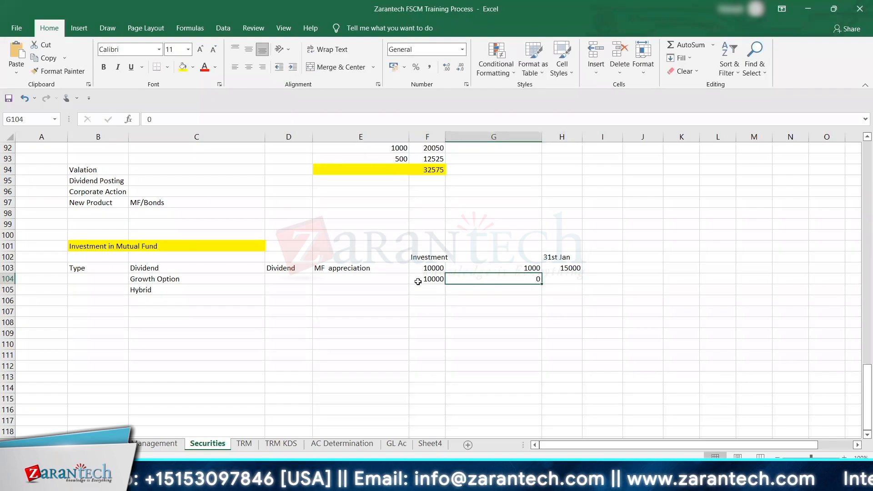
key(Right)
key(Left)
Step: Enter 1000 in G104 and a formula in H104 adding F104 and G104 for the Growth Option row
text(10)
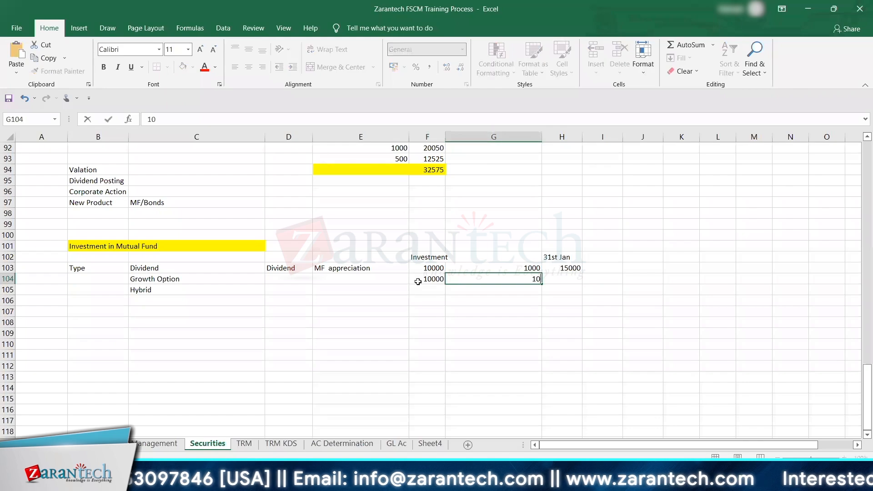
text(00)
key(Right)
text(=)
key(Left)
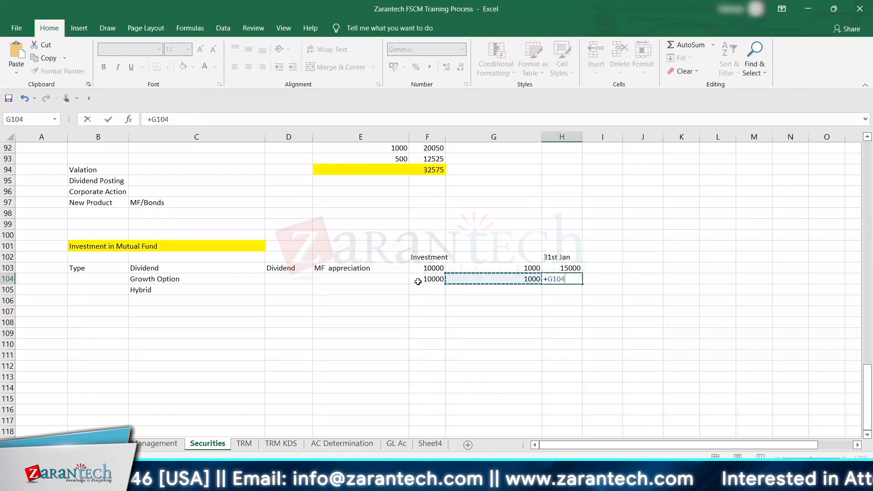
click(417, 281)
text(+)
key(Left)
key(Return)
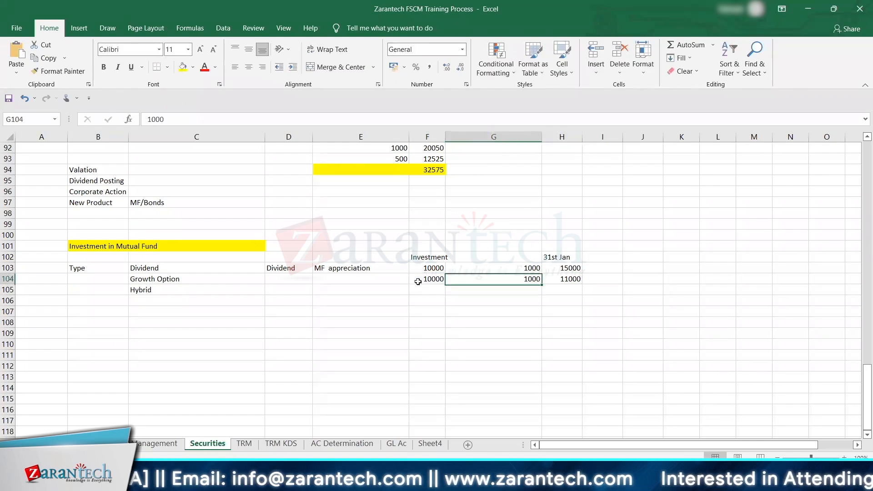
Step: Extend the H104 formula by adding 5000 to the sum of F104 and G104
click(211, 121)
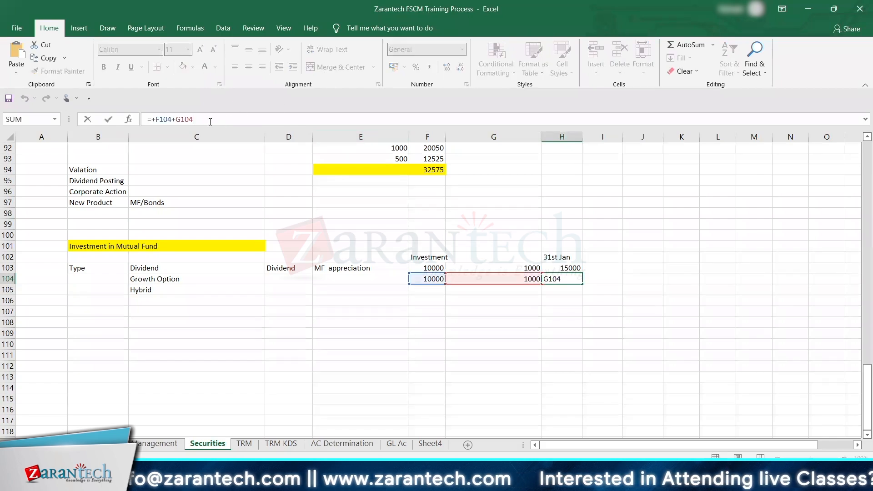
text(+5000)
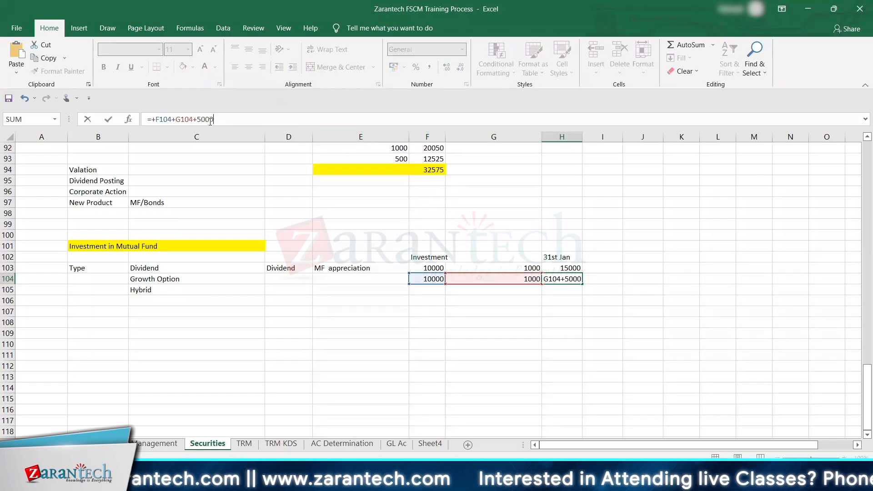
key(ctrl+Return)
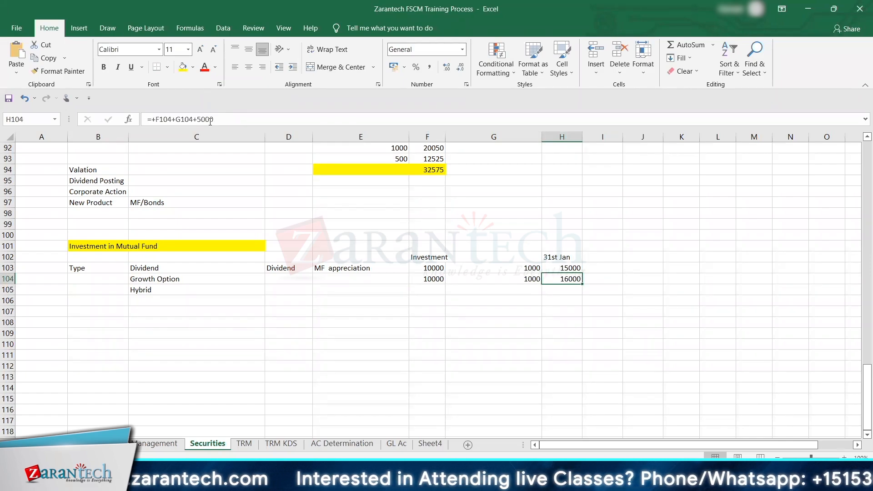
Step: Review the fund type labels Dividend, Growth Option and Hybrid in cells C103 to C105
key(Left)
key(Left)
key(Left)
key(Up)
key(Left)
key(Left)
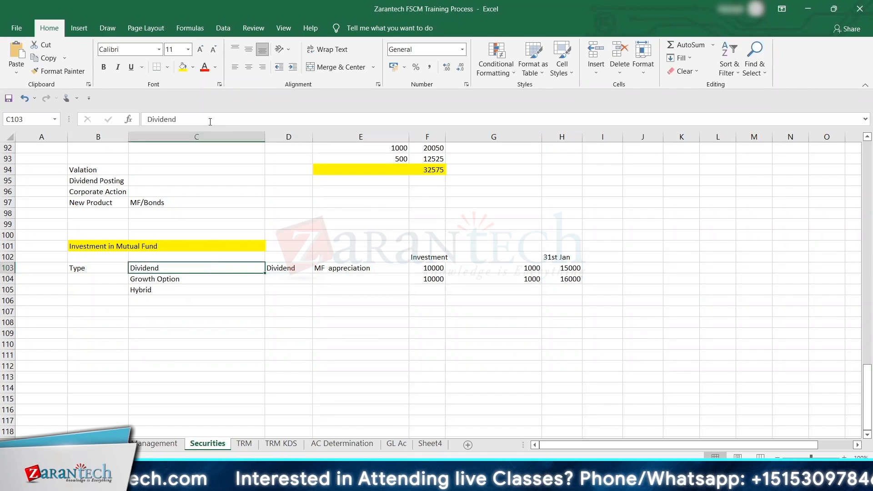
key(Up)
key(Down)
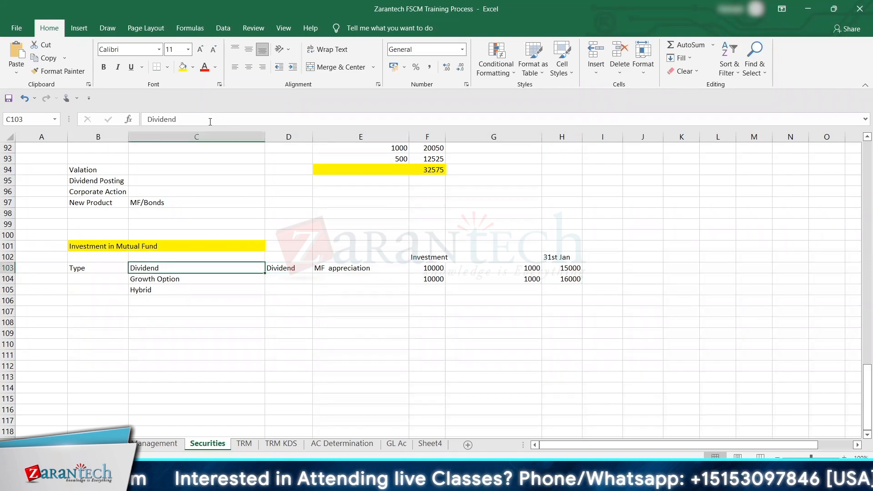
key(Down)
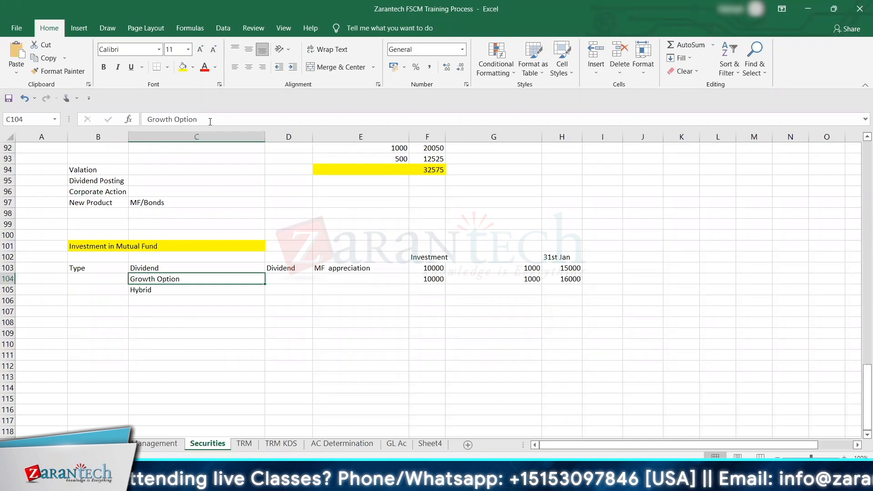
key(Down)
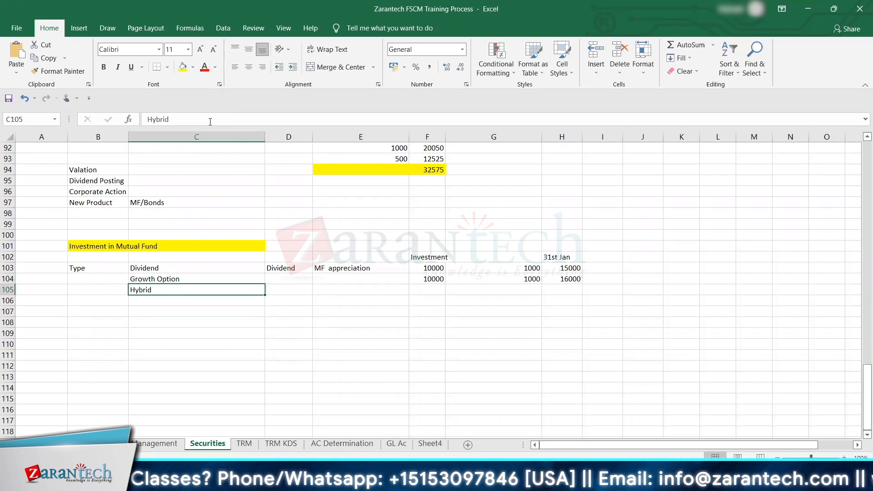
Step: Enter the note Dividend / Growth in D105 beside the Hybrid type
key(Right)
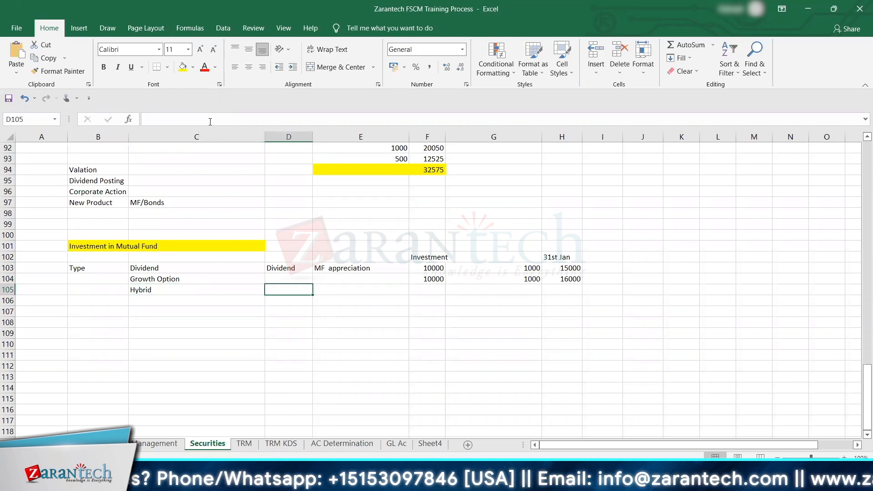
text(Di)
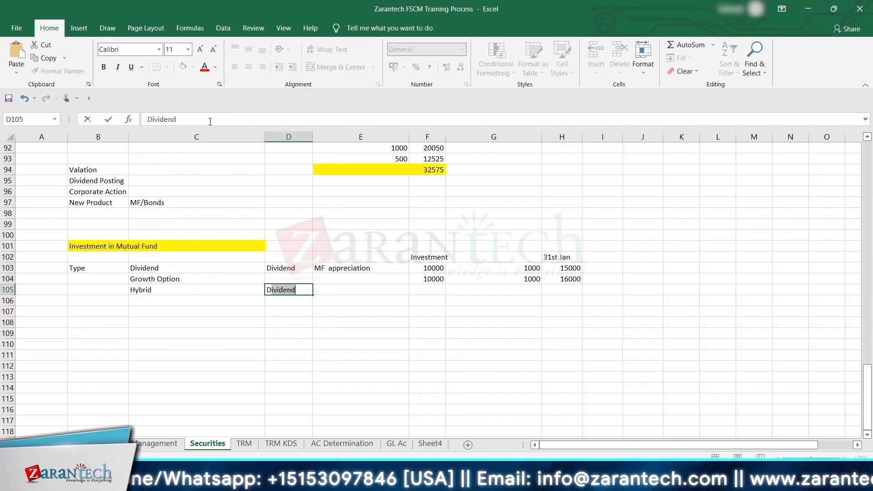
text(vid)
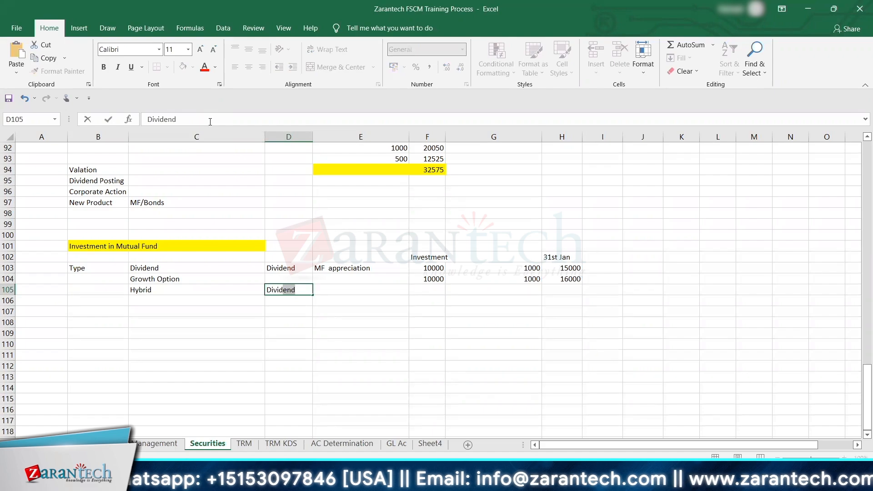
text(end)
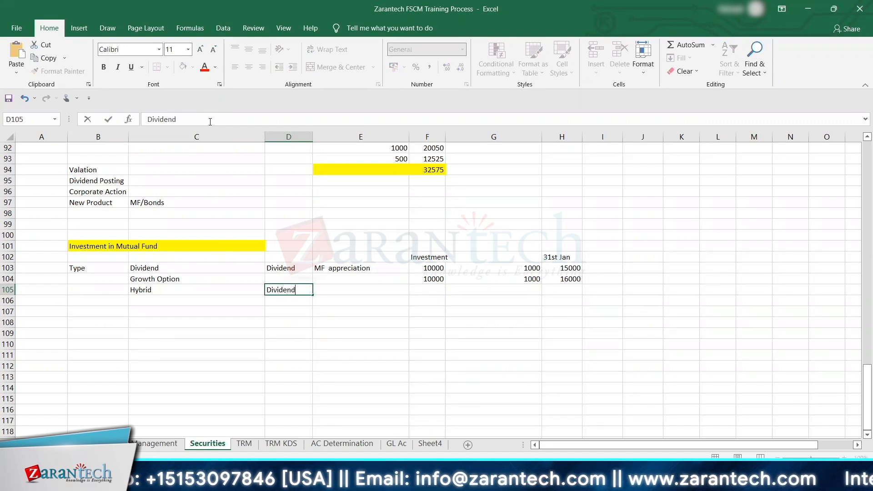
text( / )
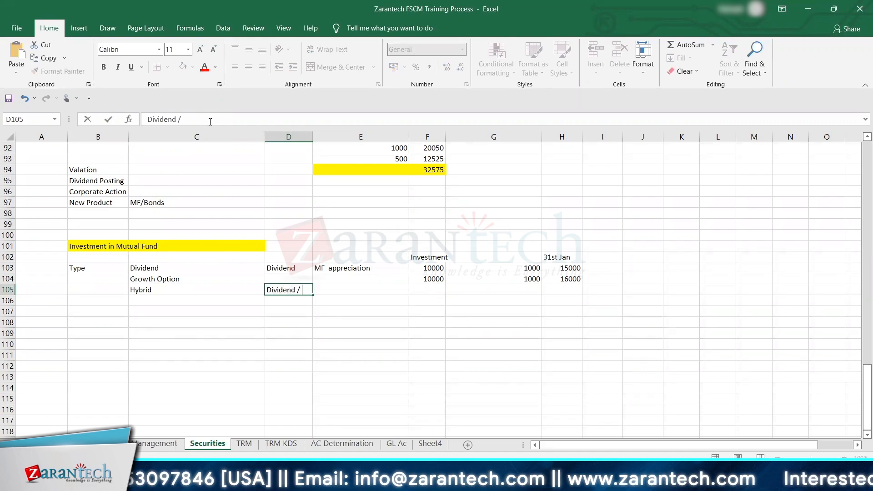
text(Gr)
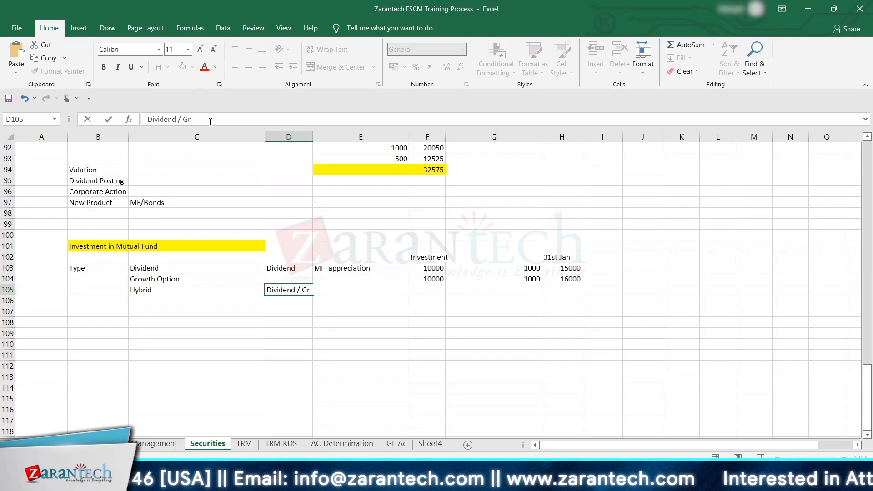
text(owth)
key(Return)
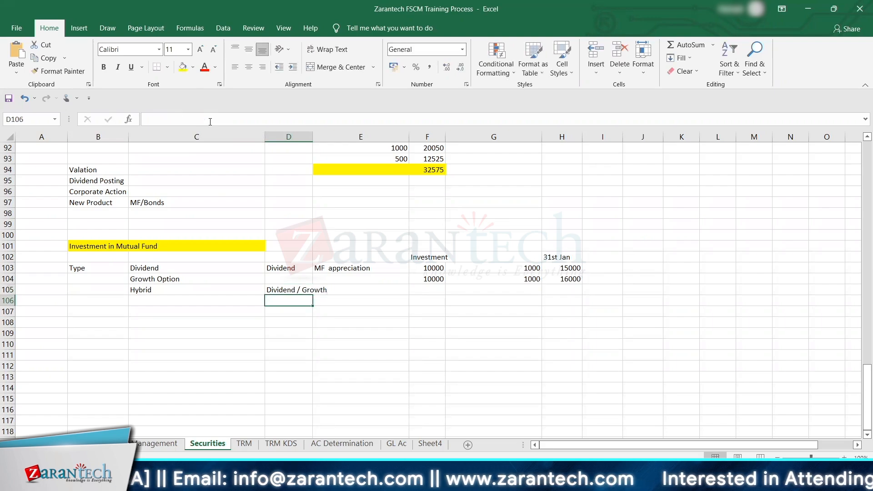
Step: Fill D105 with yellow and widen column D to fit the Dividend / Growth note
key(Up)
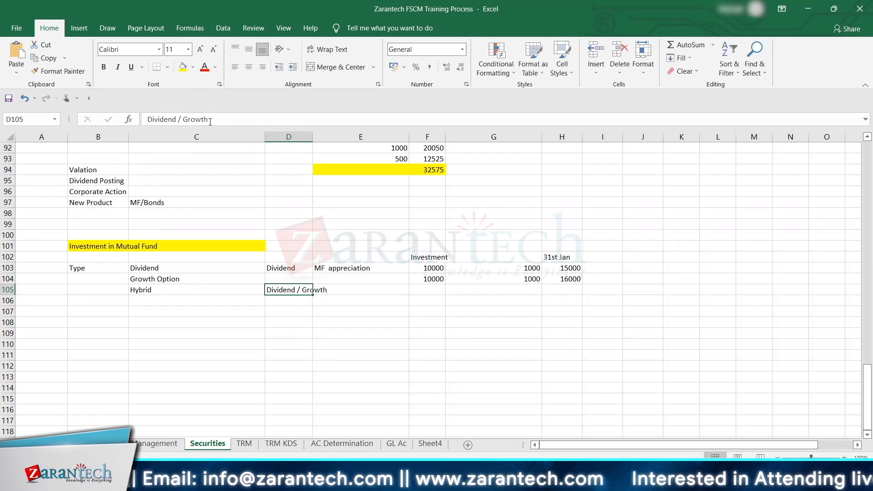
click(182, 66)
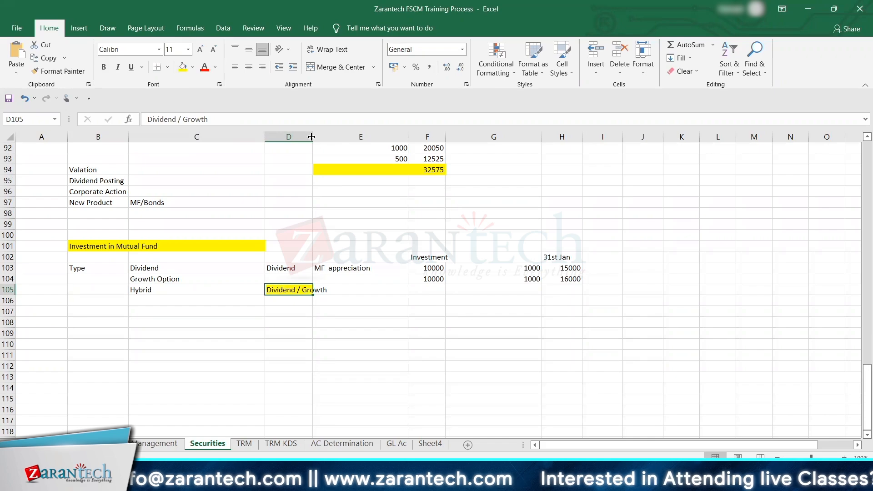
drag(311, 137, 325, 137)
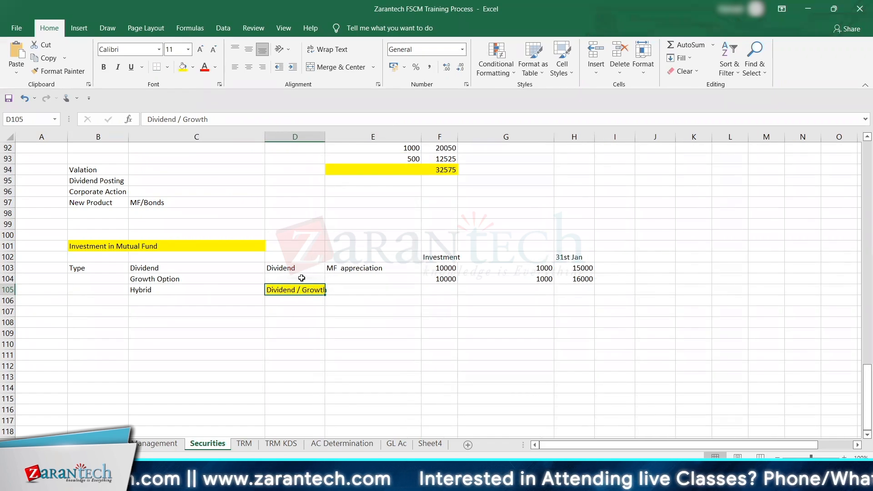
Step: Examine the example amounts and type labels in the Dividend and Growth Option rows
click(538, 272)
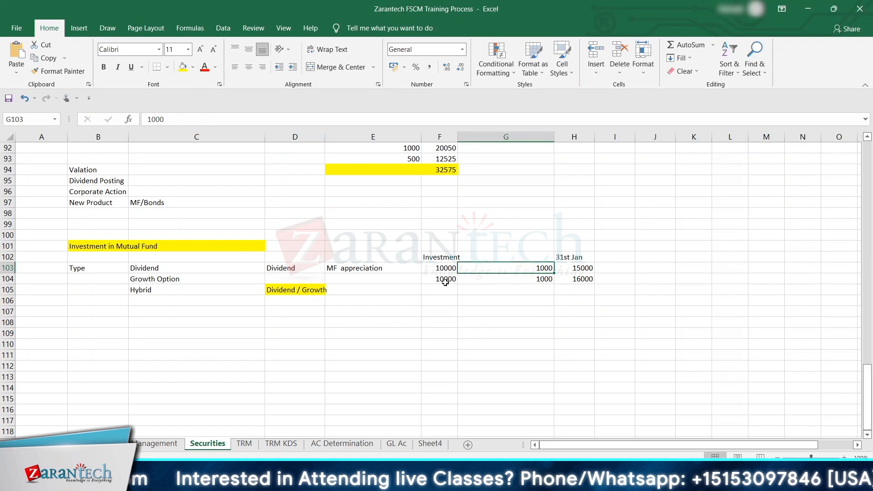
drag(444, 278, 537, 280)
click(537, 279)
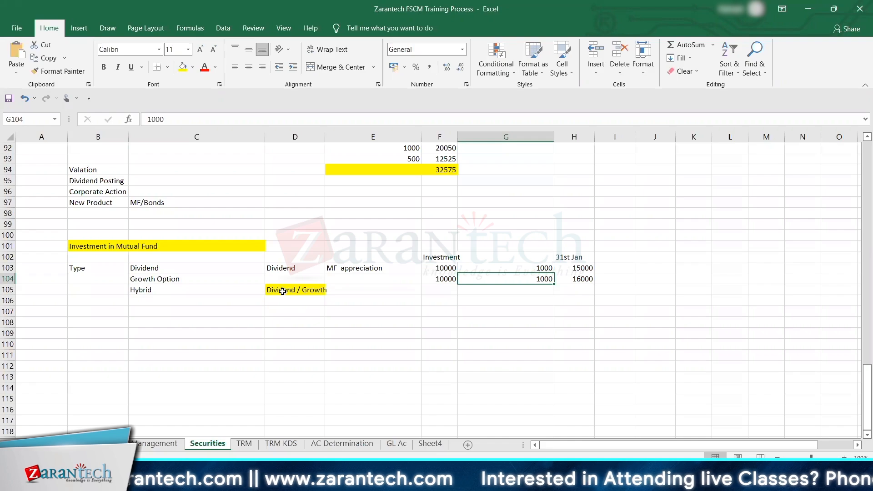
key(Left)
key(Left)
key(Left)
key(Left)
key(Left)
key(Left)
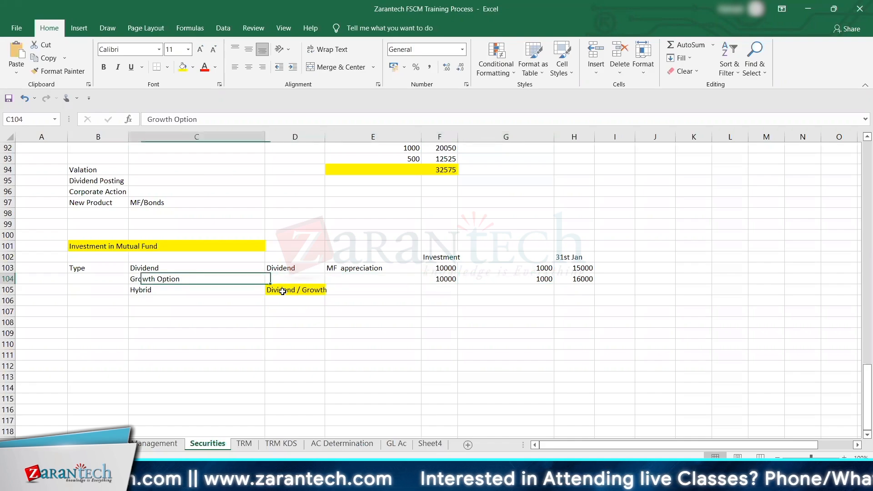
key(Up)
key(Right)
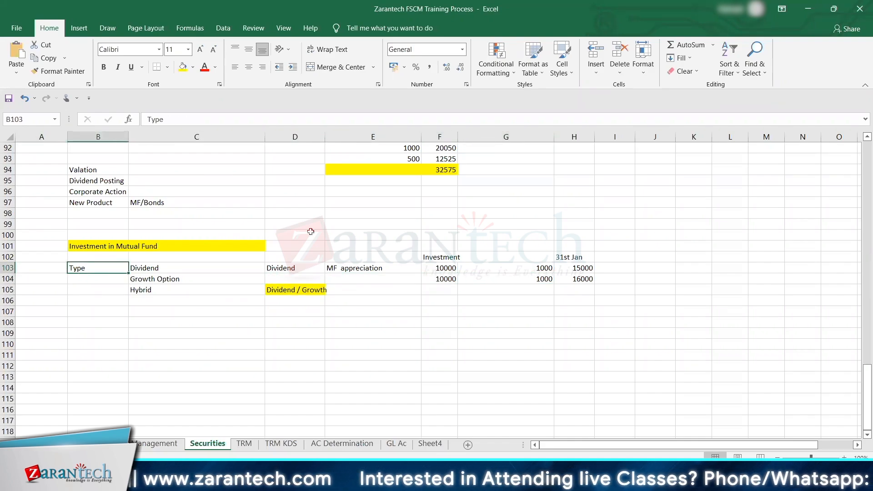
Step: Enter the label MF - Types in B107 below the fund type table
click(92, 308)
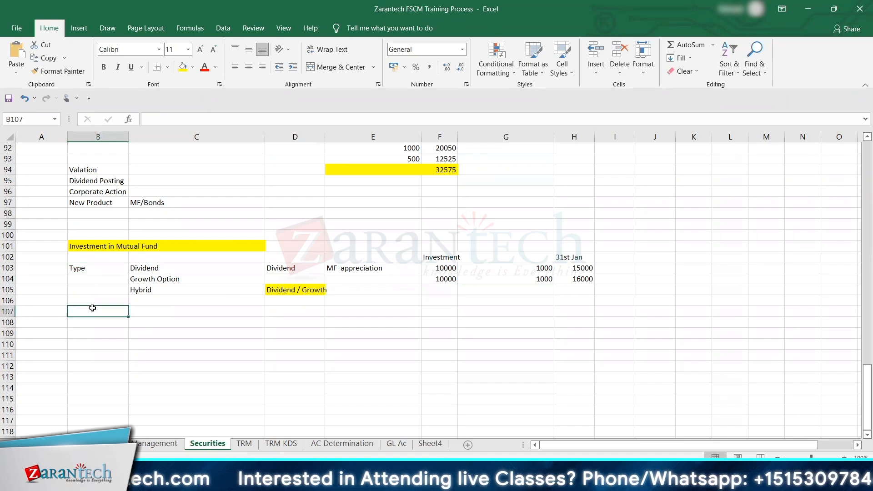
text(M)
key(BackSpace)
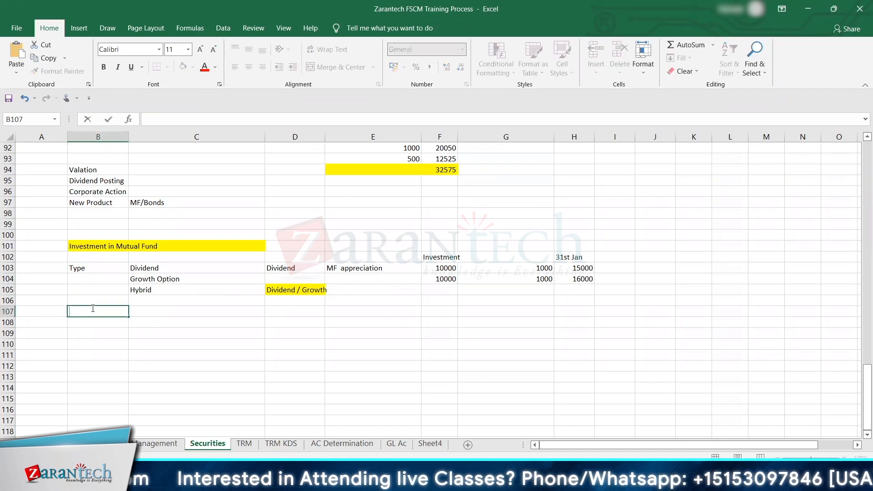
text(MF)
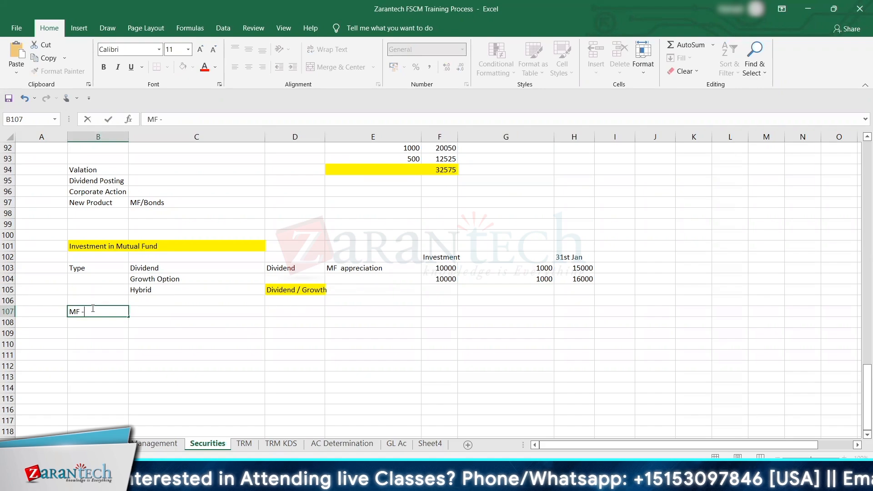
text( - Ty)
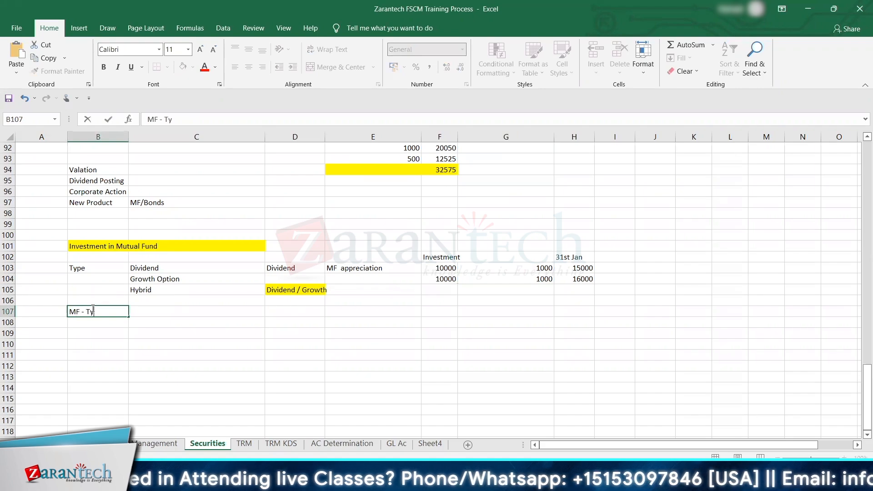
text(pe)
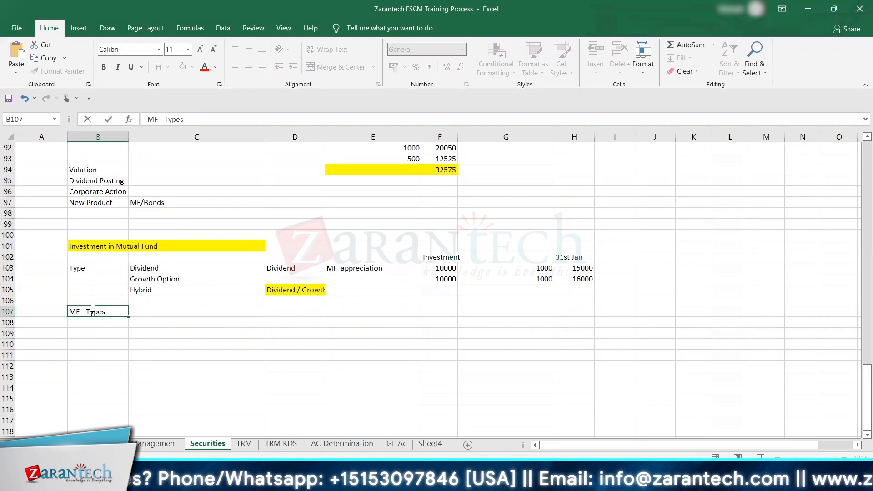
text(s)
Step: Replace the label in B103 with Optiona
key(Up)
key(Up)
key(Up)
key(Up)
text(Optio)
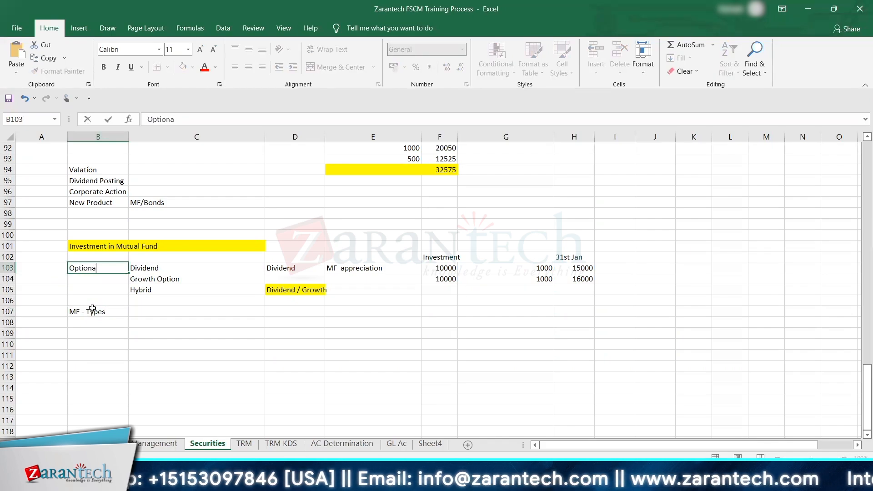
text(na)
key(Down)
key(Down)
key(Down)
key(Down)
key(shift+Right)
key(shift+Left)
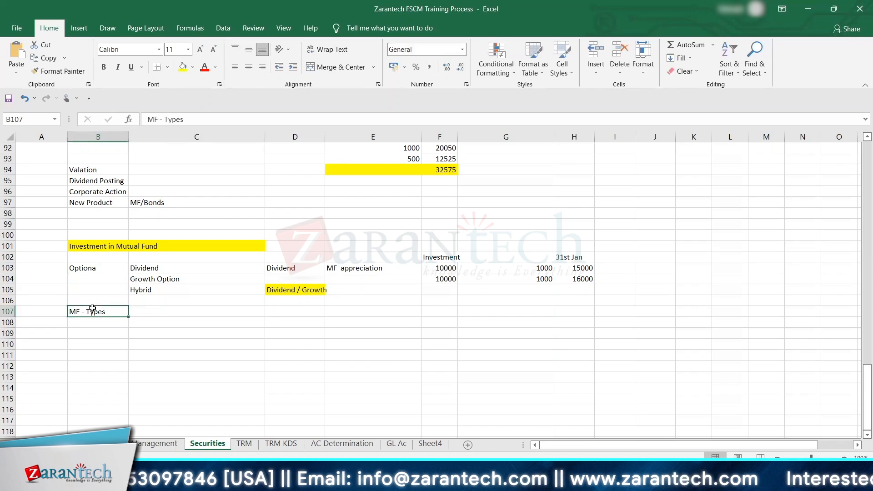
Step: Set the label in B103 to Types
click(89, 268)
text(T)
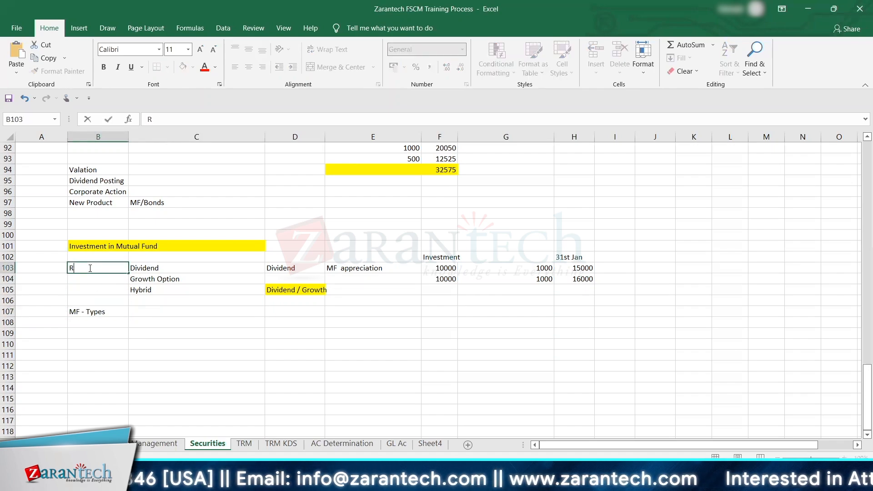
text(ypes)
key(Down)
key(Down)
key(Down)
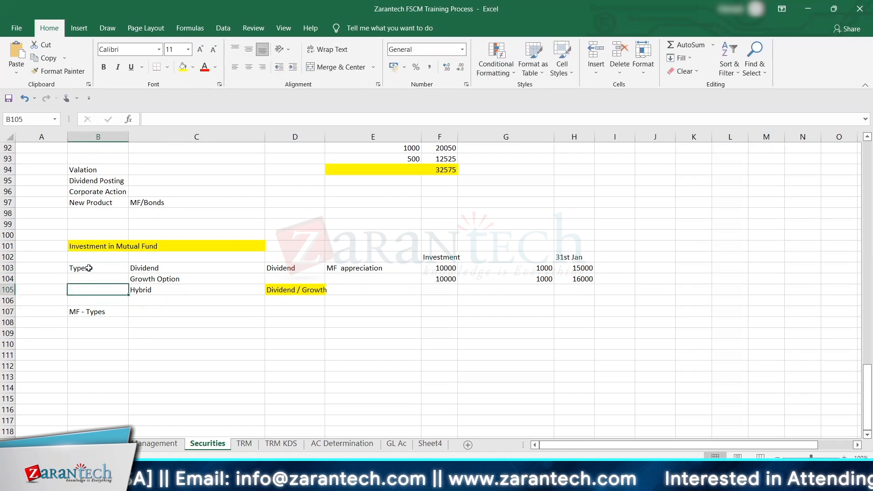
Step: Retype the word Types in the B107 label so that it reads MF - Types
key(Down)
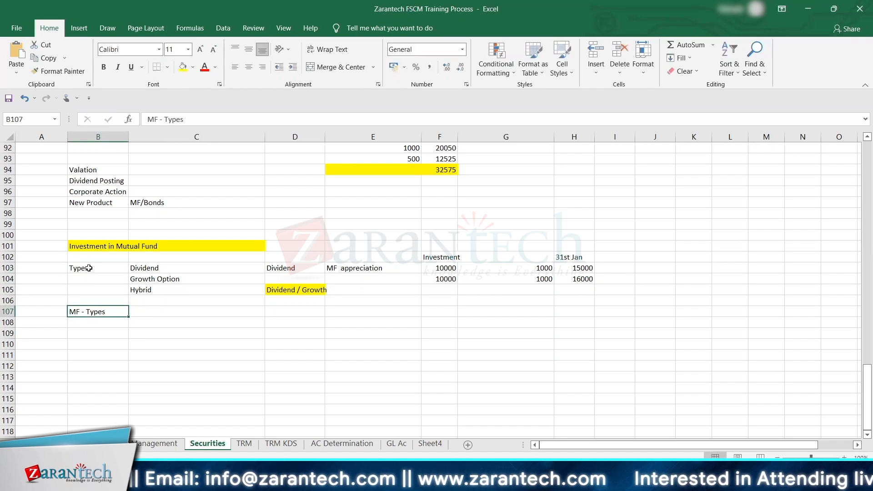
double_click(166, 119)
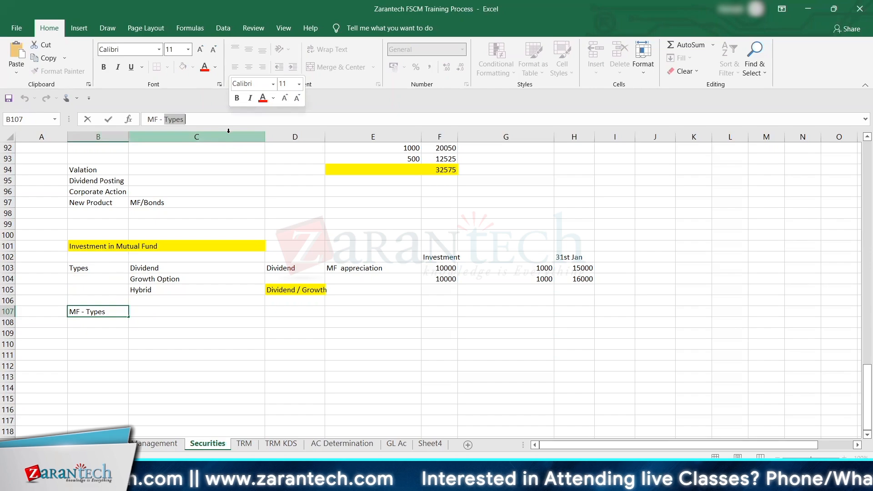
text(TYp)
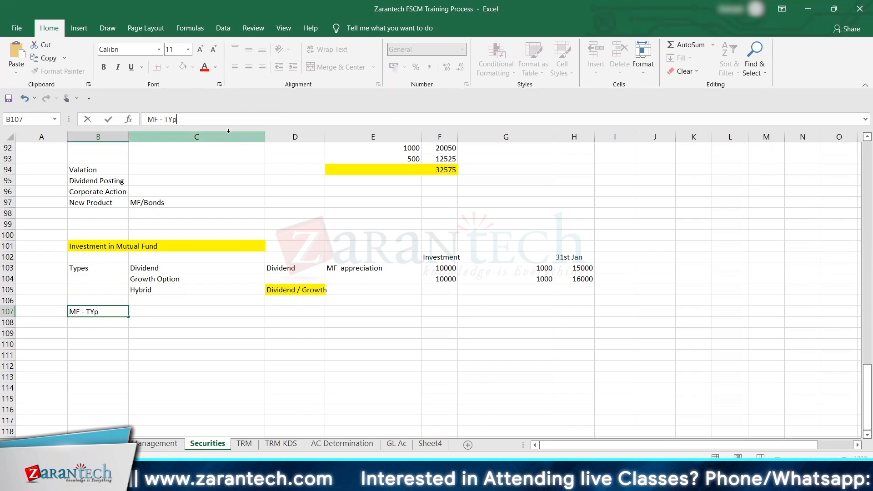
key(BackSpace)
key(BackSpace)
text(type)
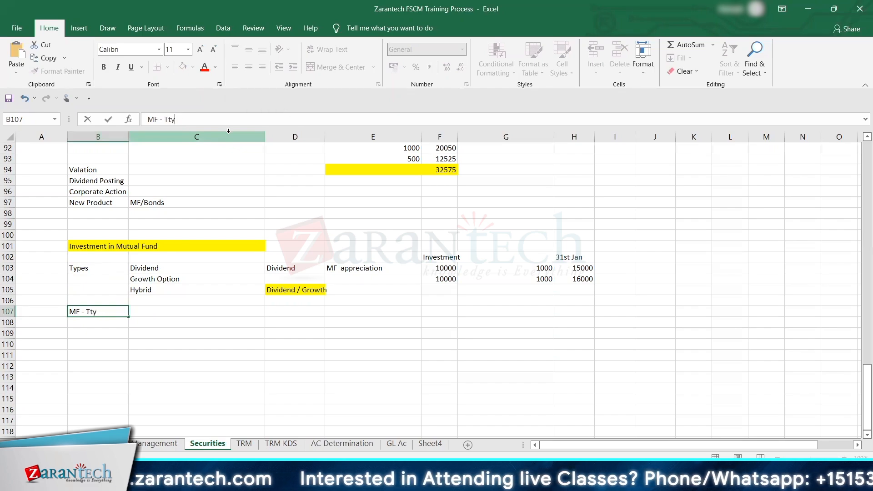
key(BackSpace)
key(BackSpace)
key(BackSpace)
key(BackSpace)
text(ypes)
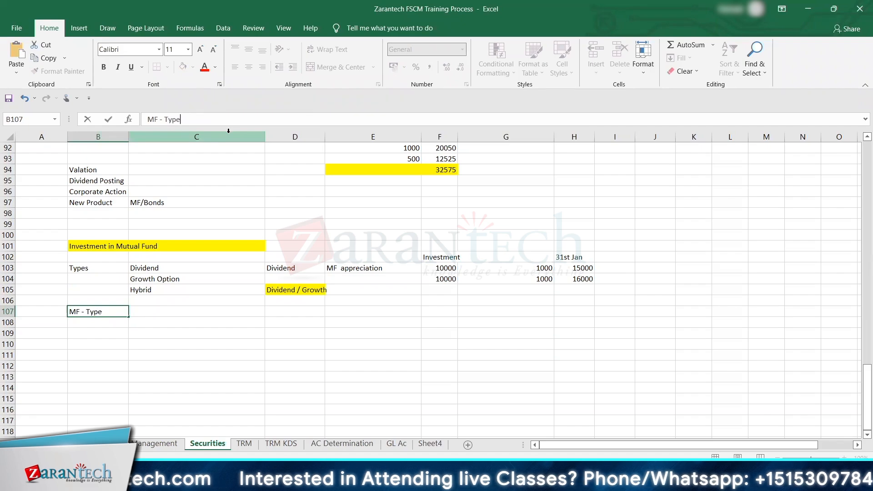
key(Return)
Step: Replace the label in B103 with Category
key(Up)
key(Up)
key(Up)
key(Up)
key(Up)
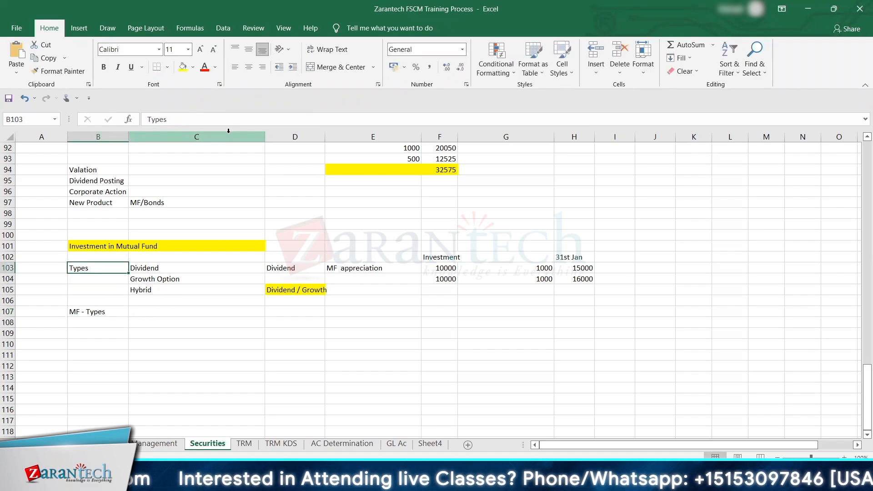
double_click(157, 119)
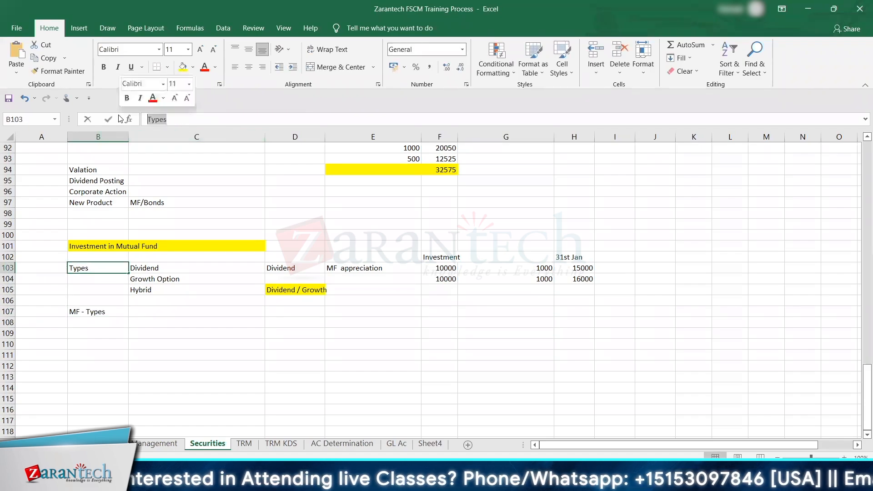
text(Category)
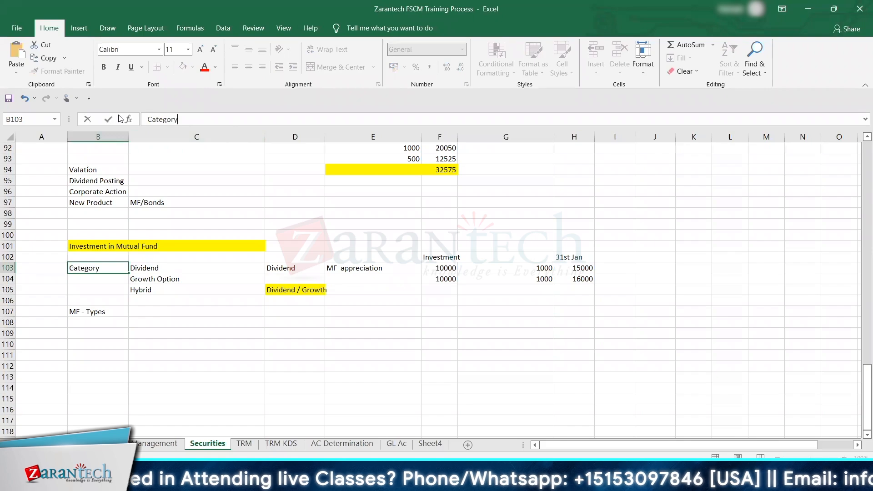
key(Return)
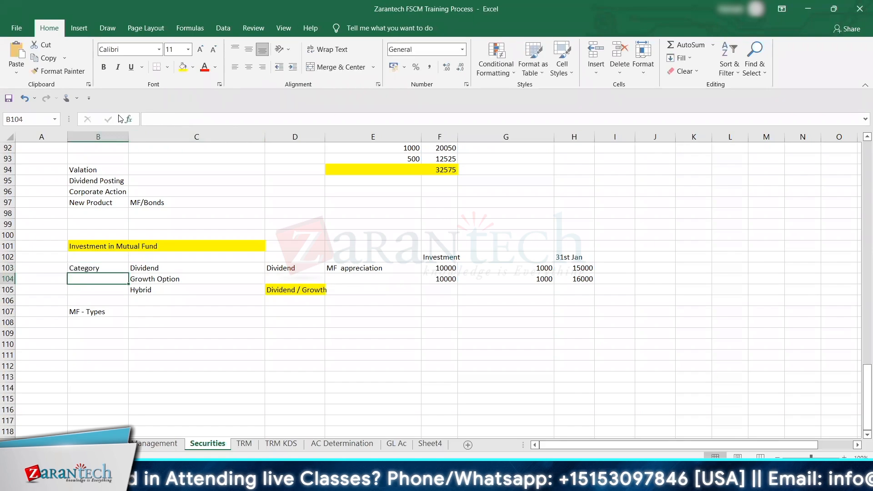
Step: Fill the Category cell B103 and the MF - Types cell B107 with light orange
click(93, 266)
click(193, 68)
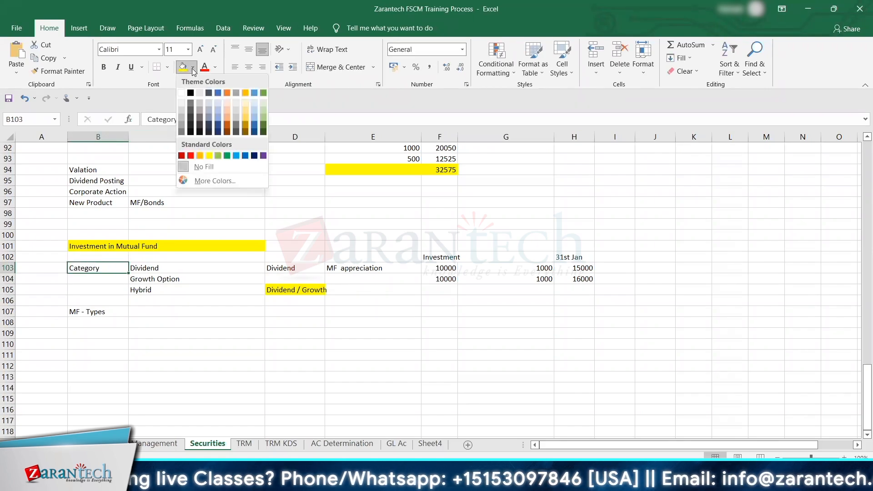
click(225, 116)
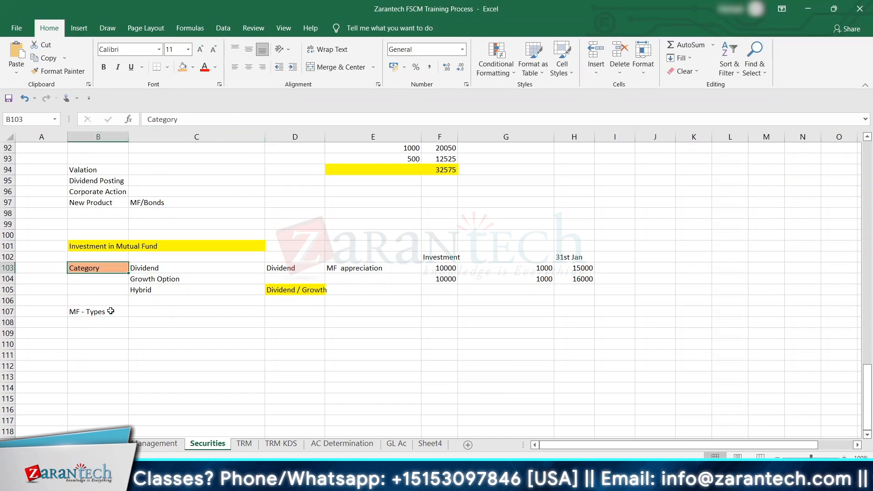
click(108, 311)
click(183, 67)
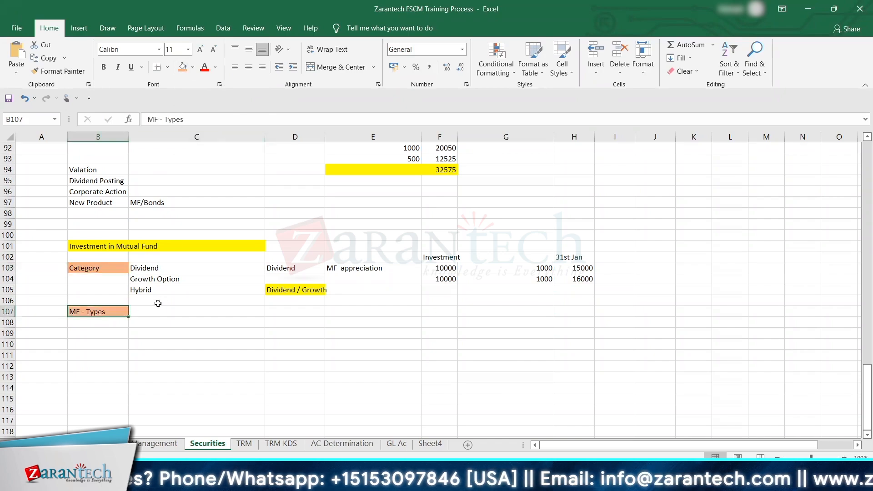
Step: List Equity, Debt and Hybrid in C107 to C109 beside the MF - Types label
click(148, 318)
click(149, 312)
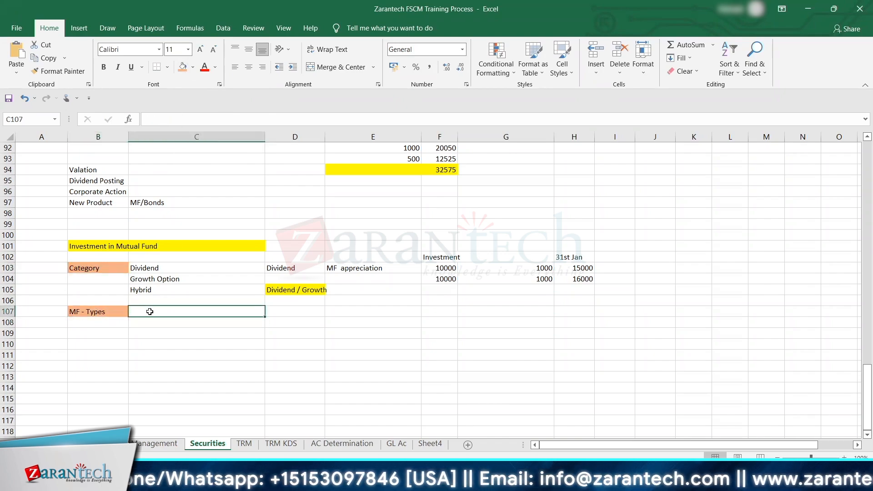
text(Equity)
key(Return)
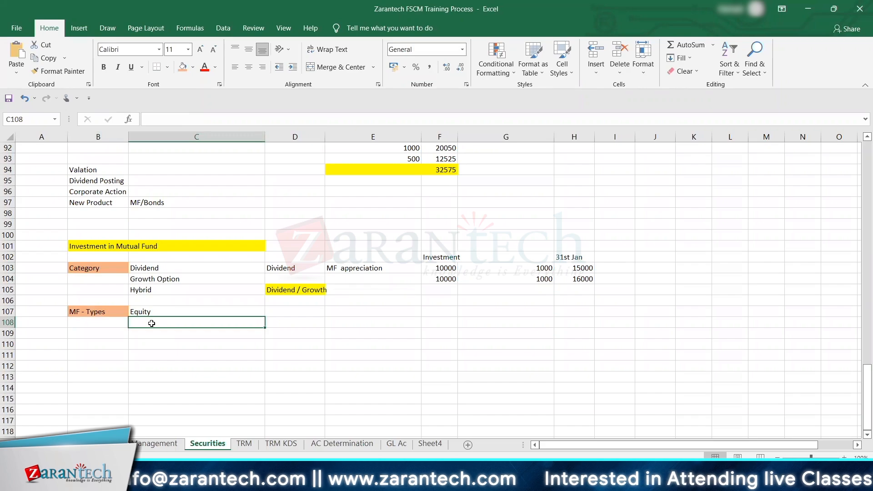
text(Debt)
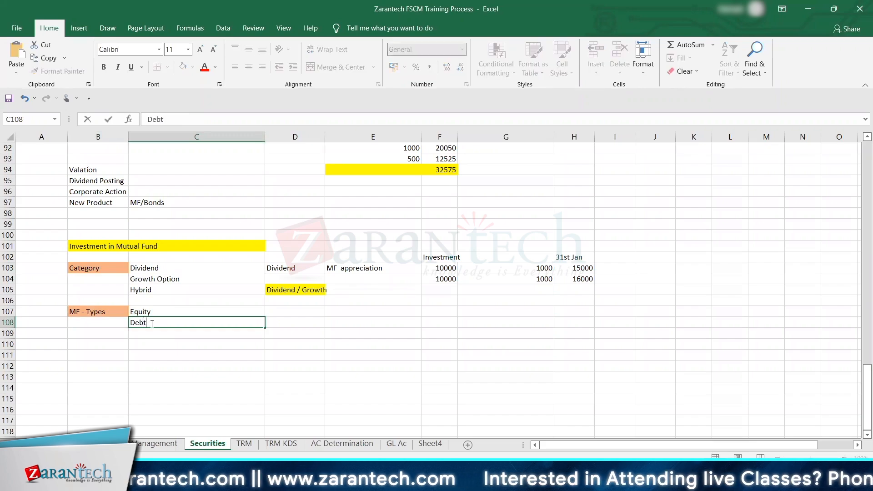
key(Return)
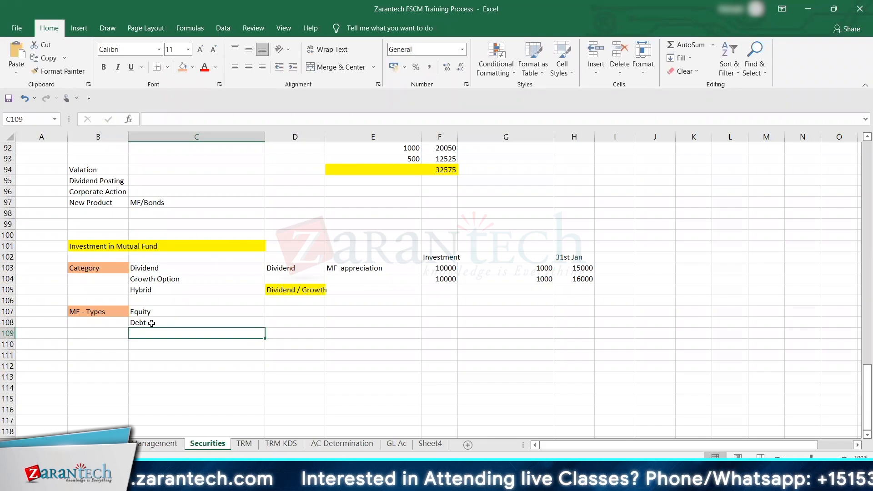
text(H)
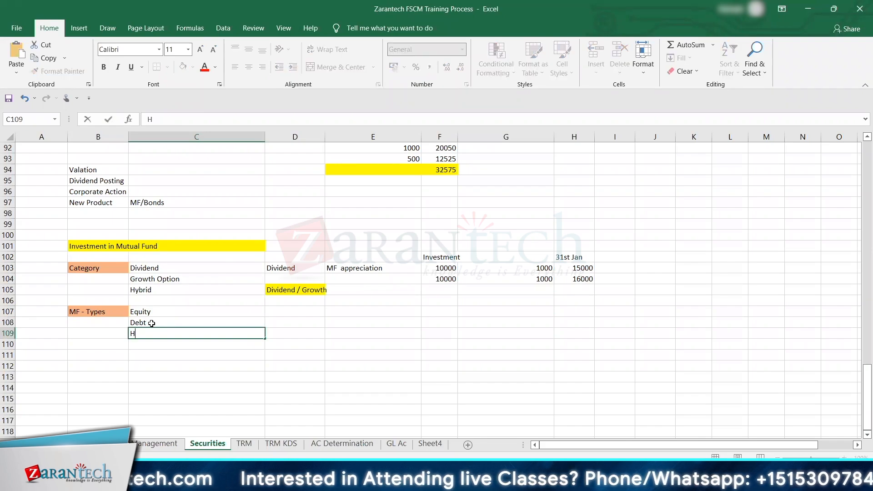
text(ybrid)
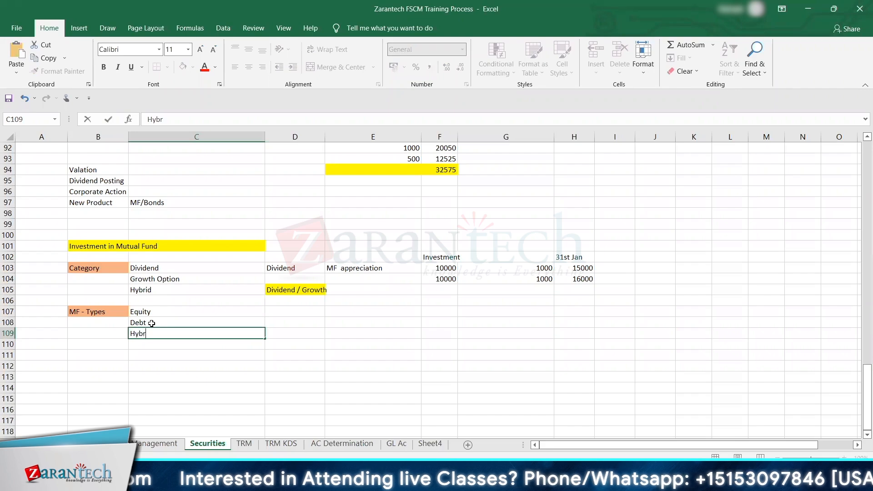
key(Return)
key(Up)
key(Up)
key(Up)
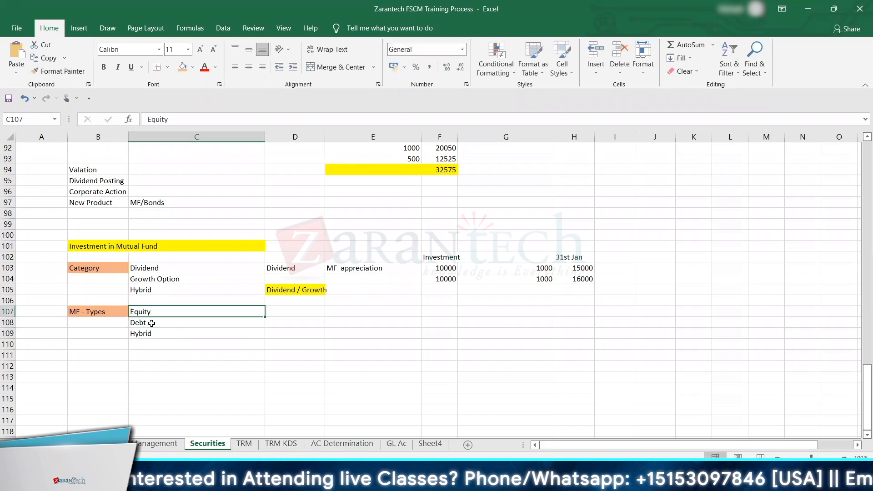
key(Down)
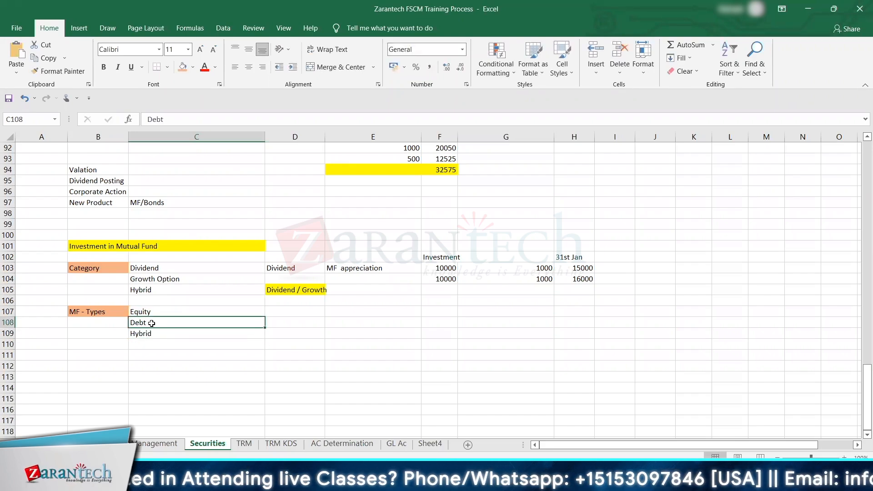
key(Down)
key(Down)
key(Down)
key(Down)
key(Up)
key(Up)
key(Up)
key(Up)
key(Up)
key(Up)
key(Up)
key(Up)
key(Up)
key(Up)
key(Up)
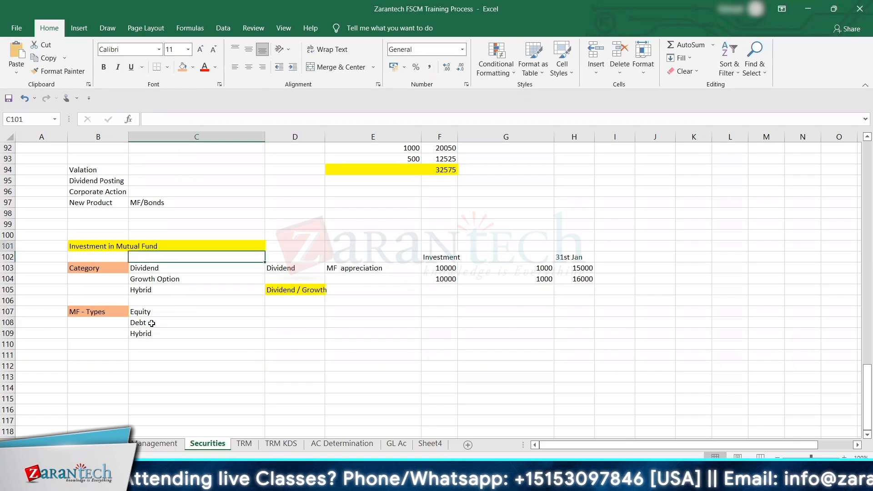
key(Down)
key(Down)
key(Down)
key(Down)
key(Down)
key(Down)
key(Down)
key(Down)
key(Down)
key(Down)
key(Down)
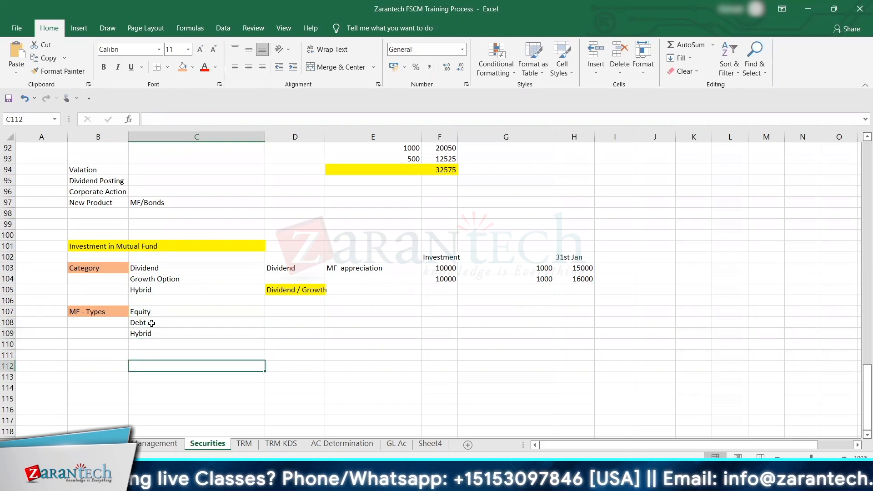
key(Down)
key(Down)
key(Down)
key(Down)
key(Up)
key(Up)
key(Up)
key(Up)
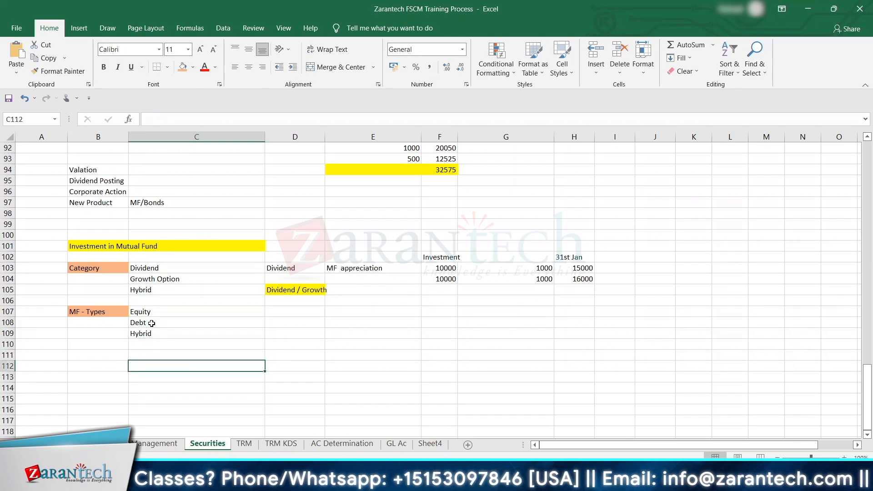
Step: Move the Debt and Hybrid entries from C108:C109 down to C110:C111
key(Up)
key(Up)
key(Up)
key(Up)
key(shift+Down)
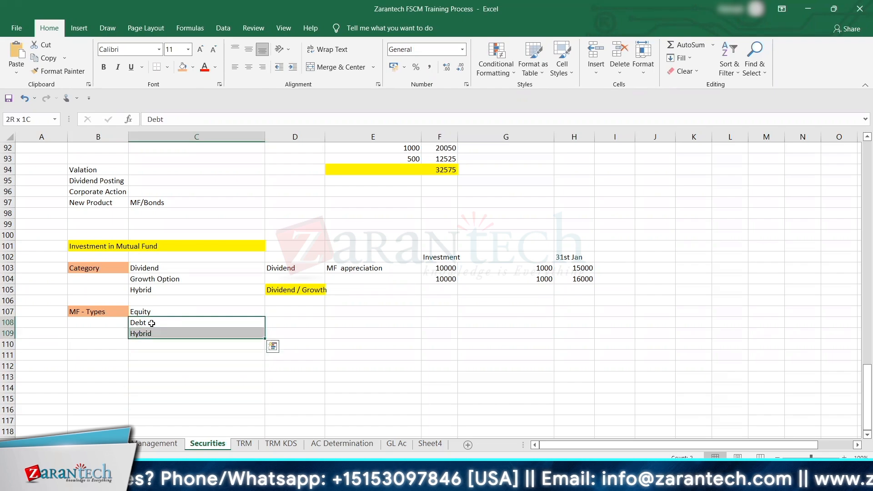
key(ctrl+c)
key(Down)
key(Down)
key(Up)
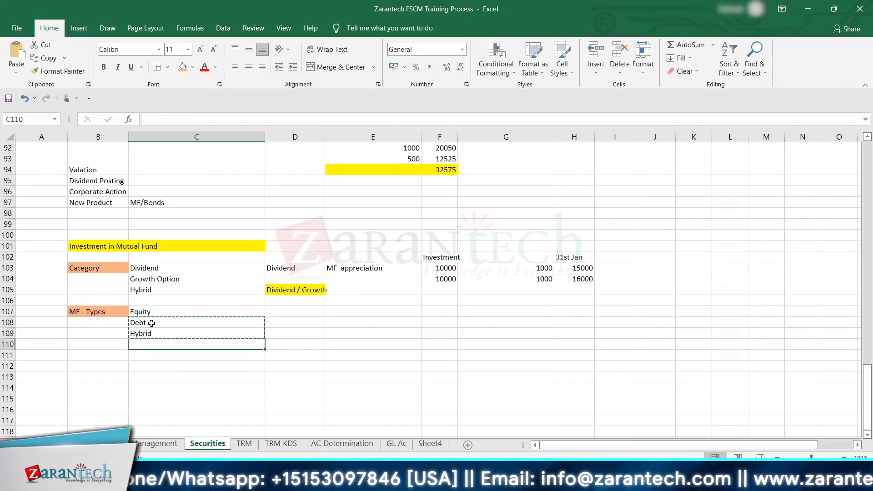
key(ctrl+v)
Step: Copy the Dividend, Growth Option and Hybrid categories from C103:C105 into D107:D109 beside Equity
key(Up)
key(Up)
key(Up)
key(Up)
key(Up)
key(Up)
key(Up)
key(Up)
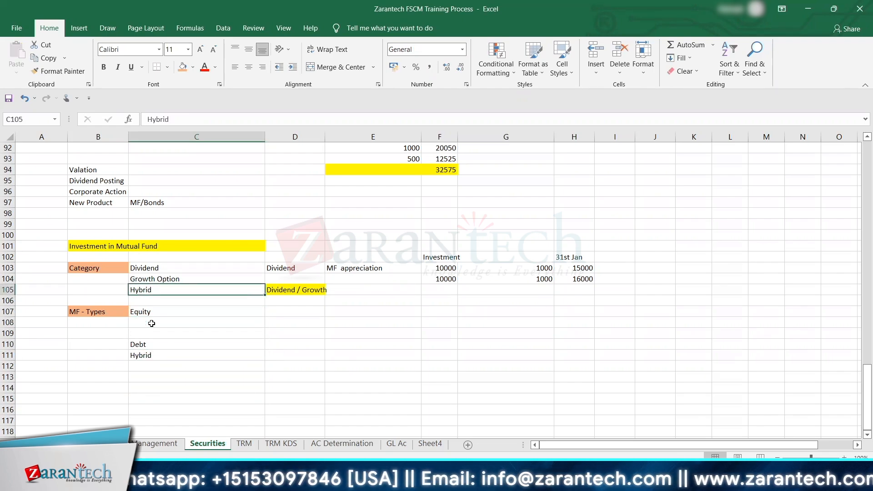
key(Down)
key(shift+Down)
key(shift+Down)
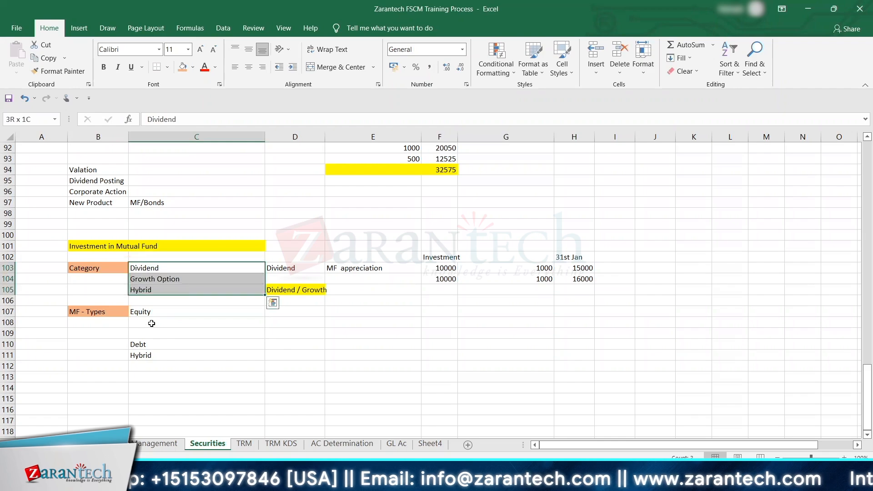
key(ctrl+c)
key(Down)
key(Down)
key(Down)
key(Down)
key(Right)
key(ctrl+v)
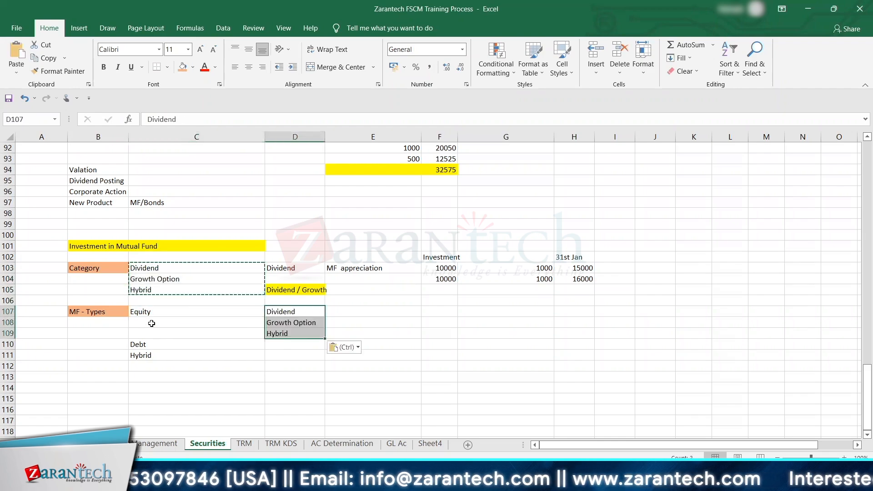
Step: Paste the same three copied categories into D110:D112 beside Debt
key(Down)
Step: Move the Hybrid fund type from C111 down to C113, below the Debt category rows
key(Down)
key(Down)
key(ctrl+v)
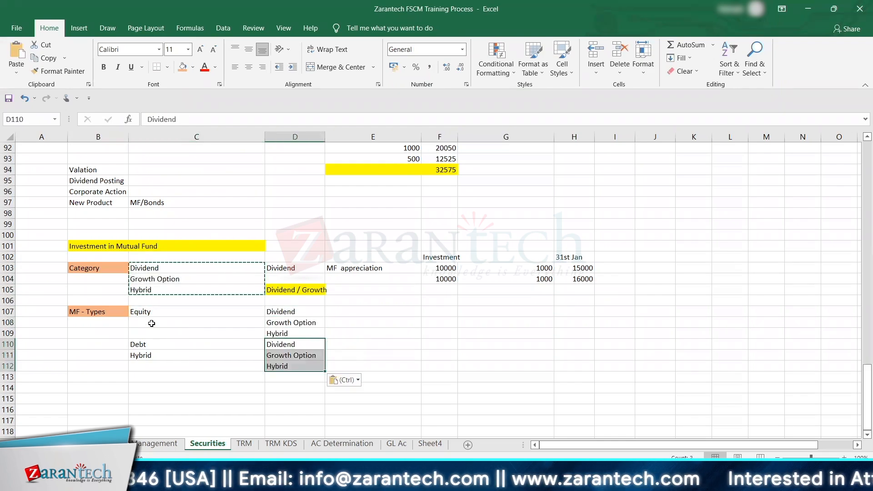
click(142, 357)
key(ctrl+c)
key(Down)
key(Down)
key(Down)
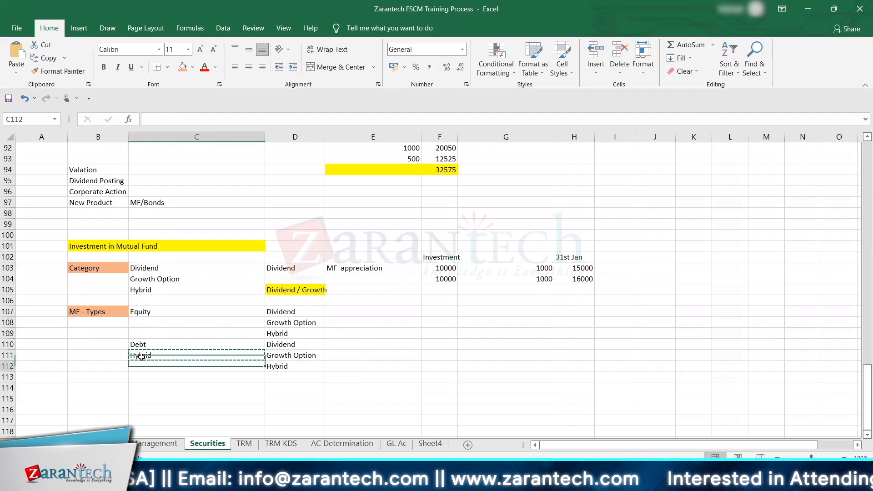
key(Up)
key(ctrl+v)
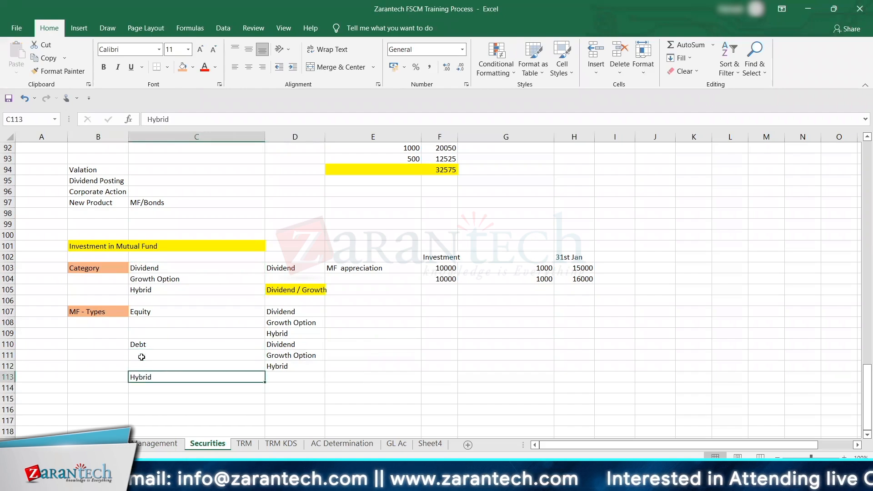
Step: Copy the three categories from D107:D109 into D113:D115 beside the Hybrid fund type
key(Up)
key(Up)
key(Up)
key(Up)
key(Up)
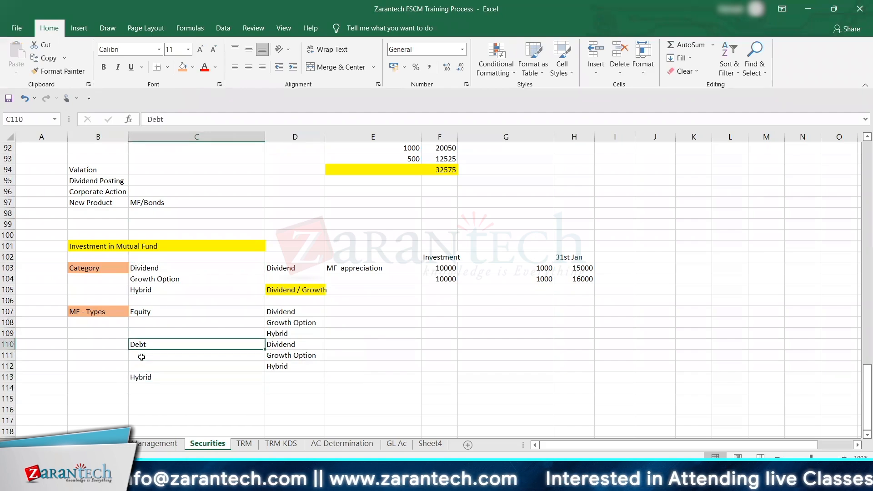
key(Right)
key(Up)
key(shift+Down)
key(shift+Down)
key(ctrl+c)
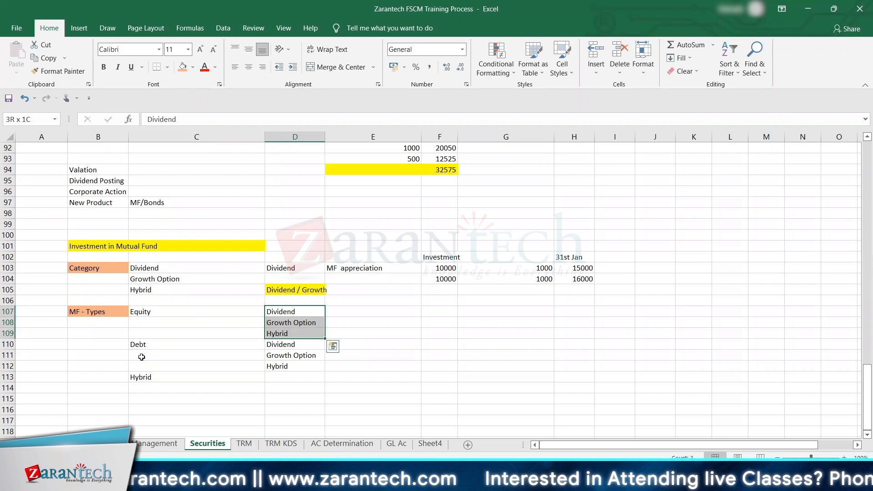
key(Down)
key(Down)
key(Down)
key(Down)
key(Down)
key(Down)
key(ctrl+v)
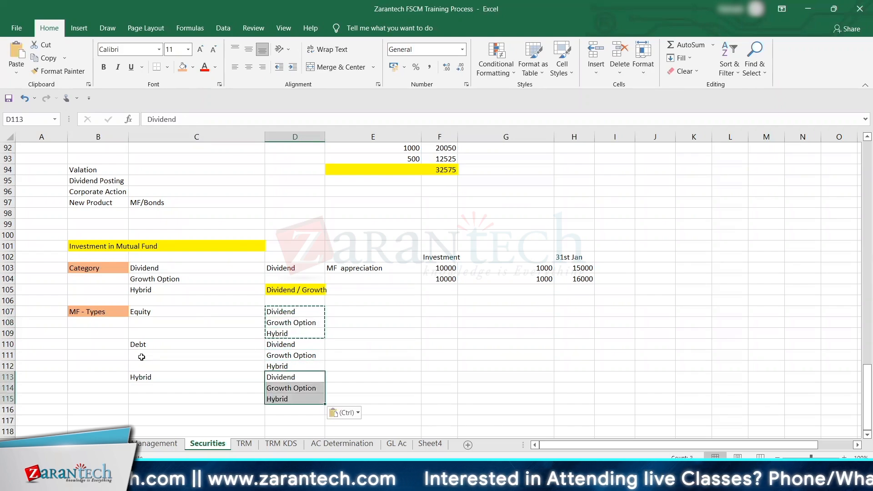
key(Escape)
key(Down)
key(Down)
key(Down)
key(Down)
key(Down)
key(Down)
key(Down)
key(Down)
key(Down)
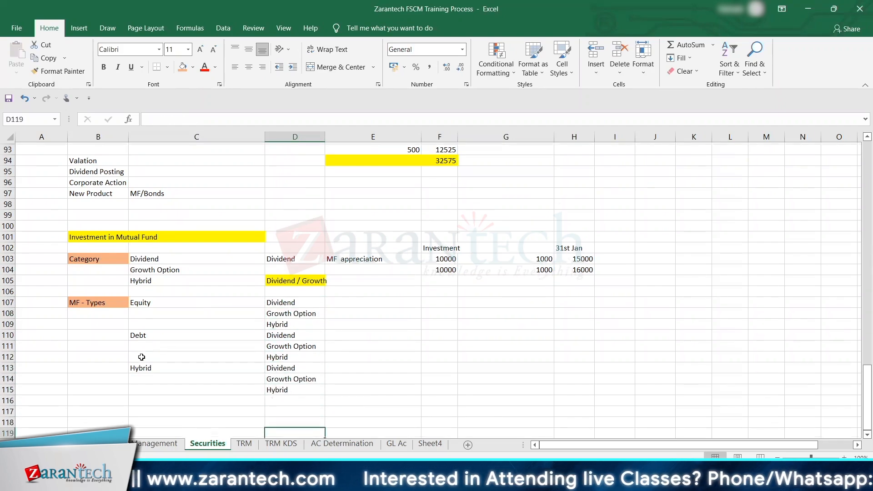
key(Up)
key(Up)
key(Up)
key(Up)
key(Up)
key(Up)
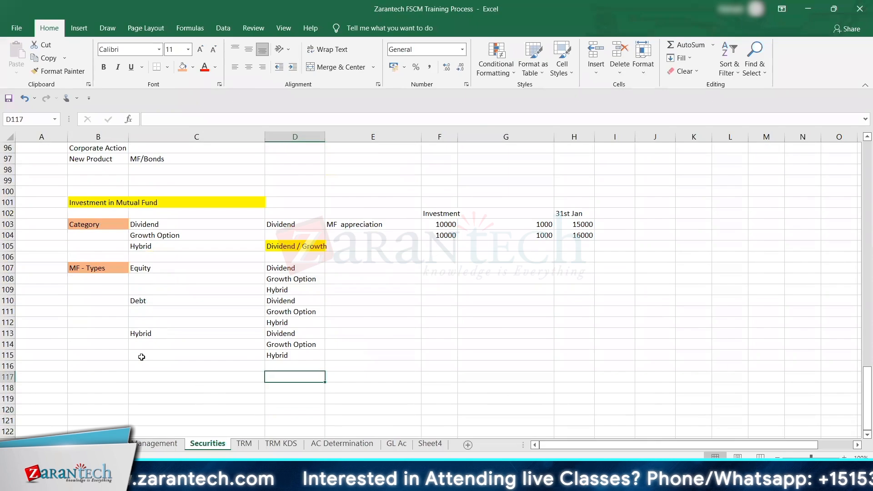
key(Up)
key(Up)
key(Up)
key(Up)
key(Up)
key(Up)
key(Up)
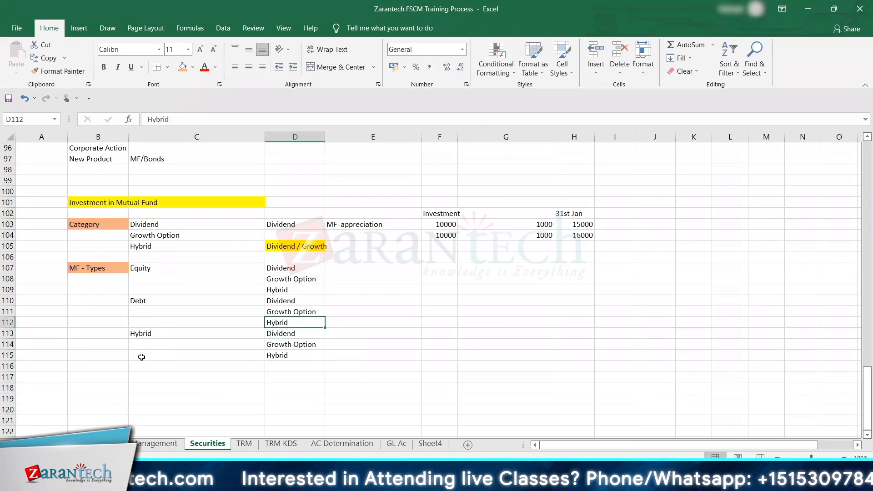
key(Up)
key(Left)
key(Left)
key(Up)
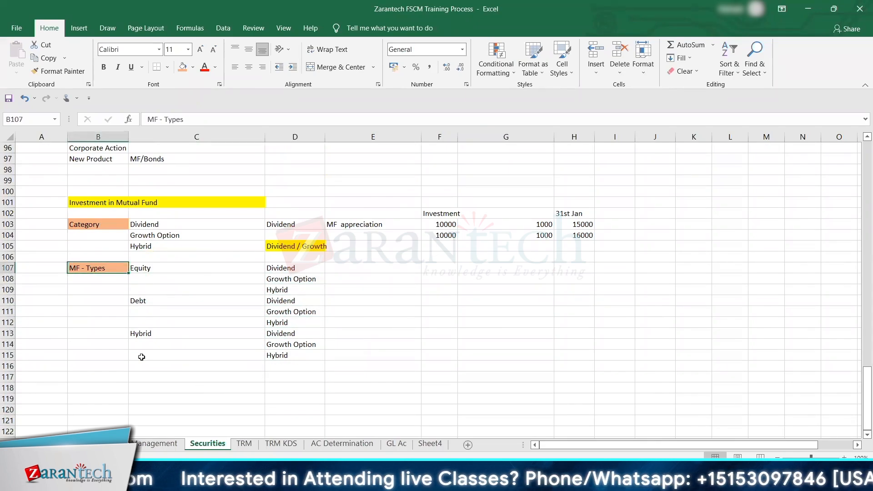
key(Right)
key(Down)
key(Down)
key(Down)
key(Down)
key(Down)
key(Down)
key(Down)
key(Down)
key(Down)
key(Down)
key(Down)
key(Down)
key(Down)
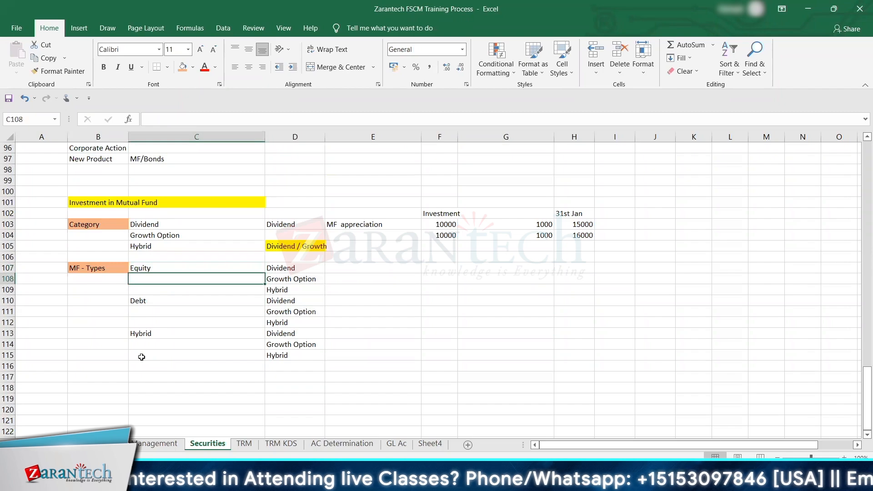
key(Up)
key(Up)
key(Up)
key(Up)
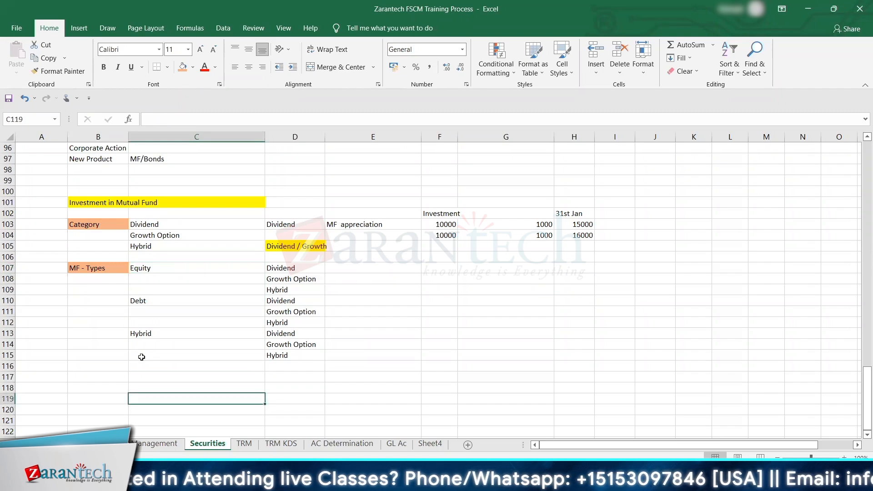
key(Down)
key(Down)
key(Down)
key(Down)
key(Down)
key(Down)
key(Down)
key(Down)
key(Down)
key(Down)
key(Down)
key(Down)
key(Down)
key(Down)
key(Up)
key(Up)
key(Up)
key(Up)
key(Up)
key(Up)
key(Up)
key(Up)
key(Up)
key(Up)
key(Up)
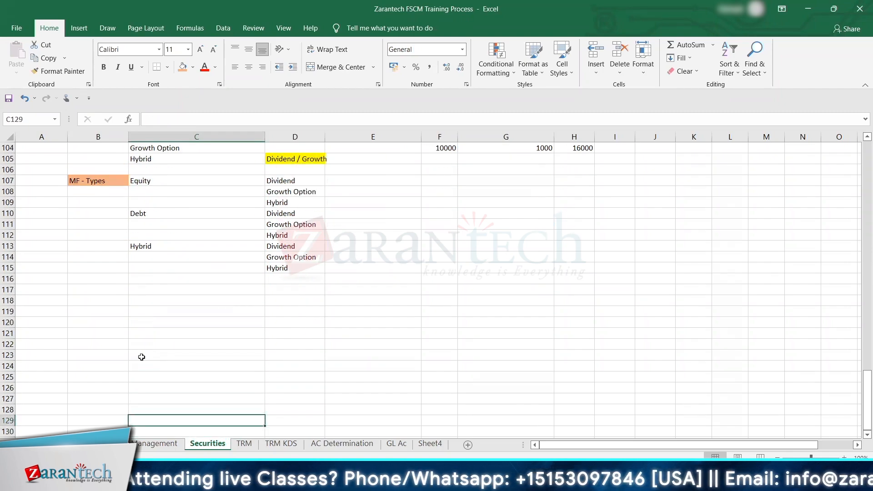
Step: Enter the heading Accounting in B117 and the label Investment beside it in C117
key(Up)
key(Up)
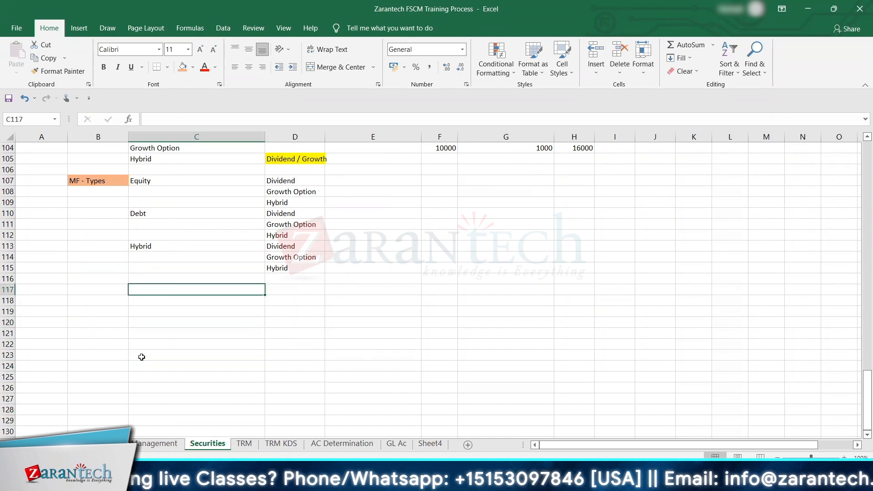
key(Left)
text(Account)
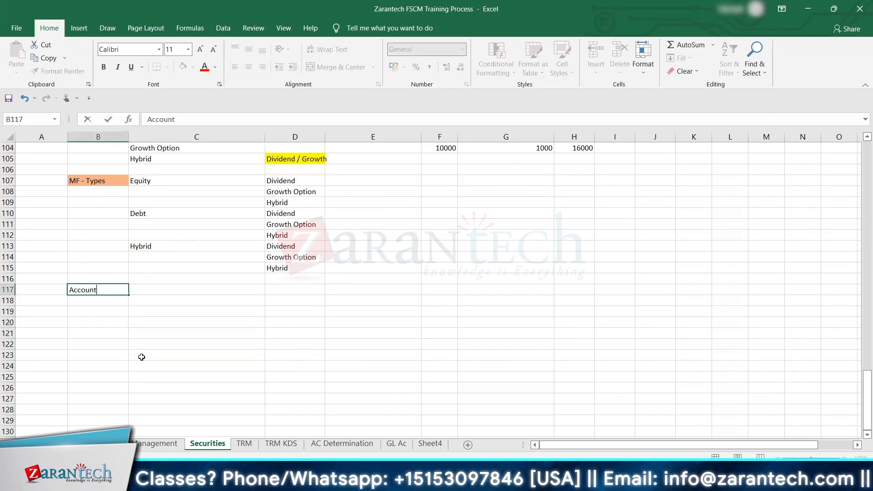
text(ing)
key(Tab)
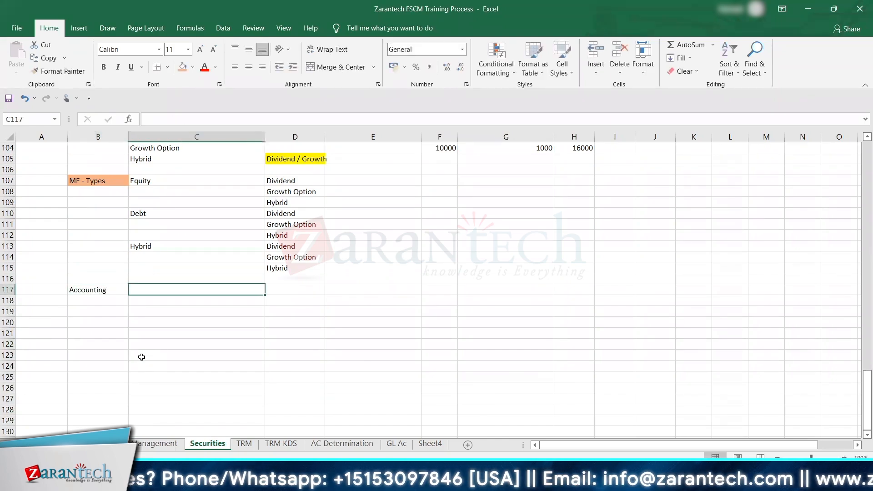
text(I)
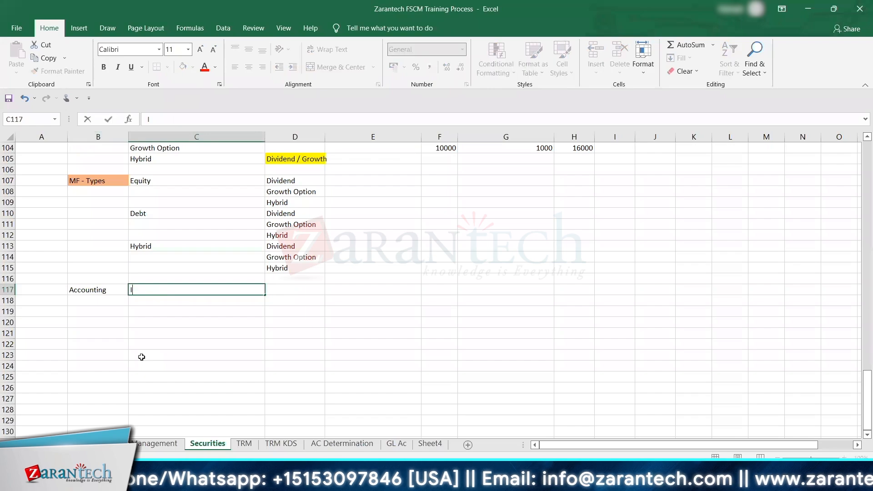
text(nvestment)
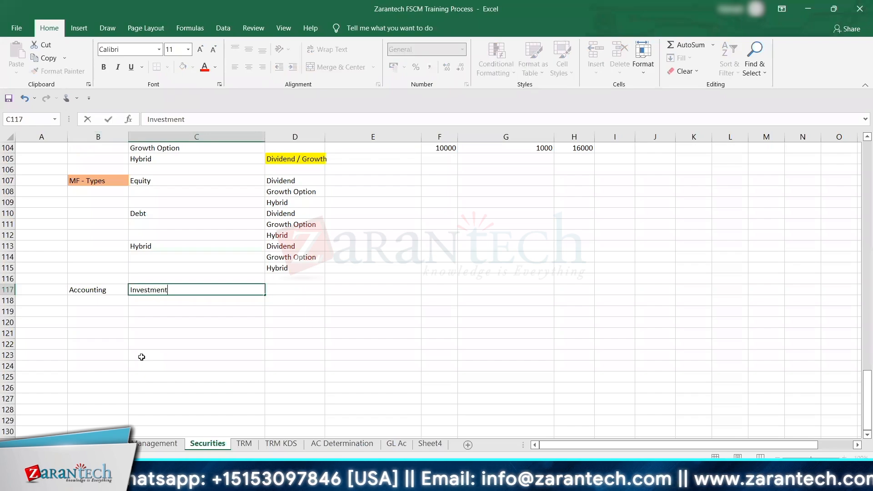
key(Return)
Step: Enter Dividend in C121 as the second accounting item, leaving three blank rows below Investment
key(Right)
key(Down)
key(Down)
key(Down)
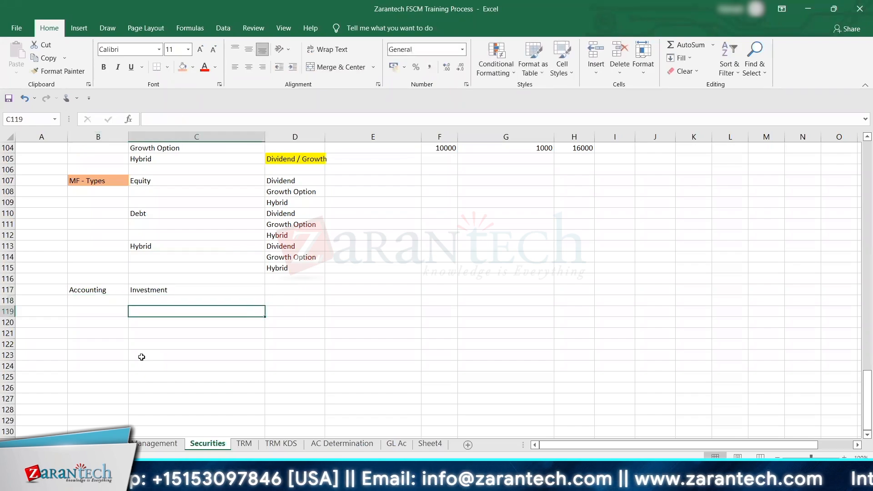
text(Dividend)
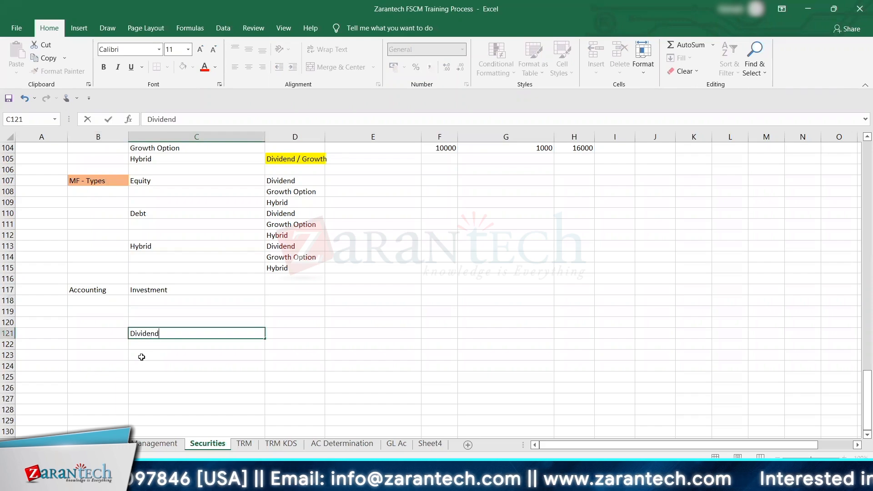
key(Return)
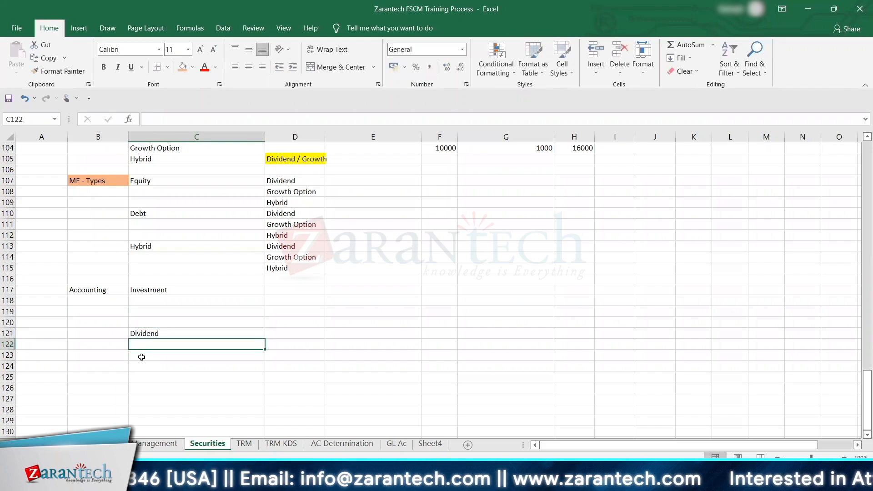
Step: Enter Redemption in C125 as the third accounting item, leaving three blank rows below Dividend
key(Down)
key(Down)
key(Down)
key(Down)
key(Down)
key(Up)
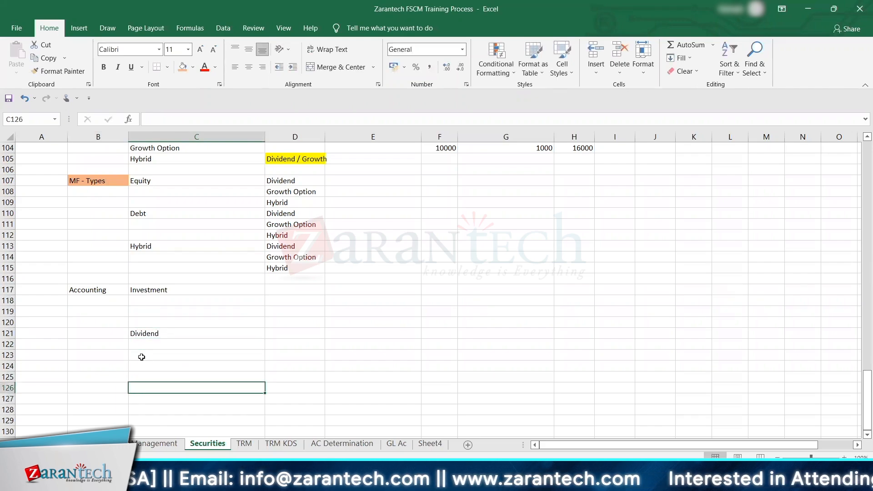
key(Up)
text(Redemtop)
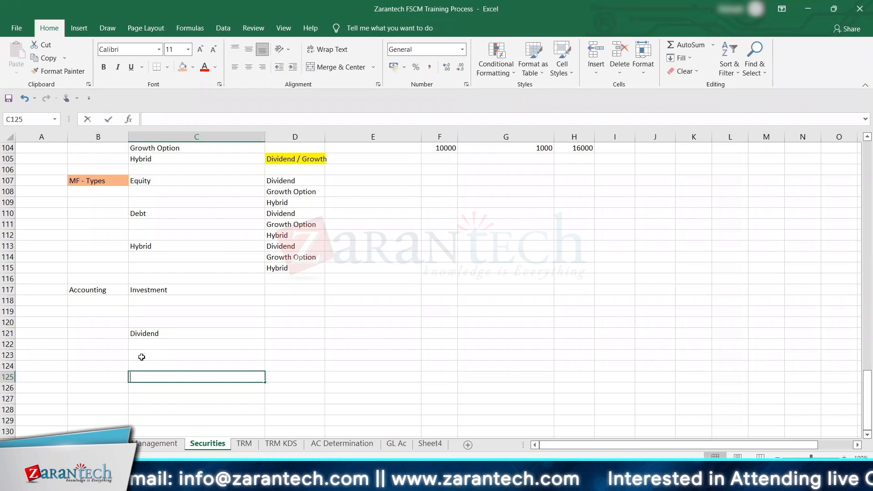
key(BackSpace)
key(BackSpace)
key(BackSpace)
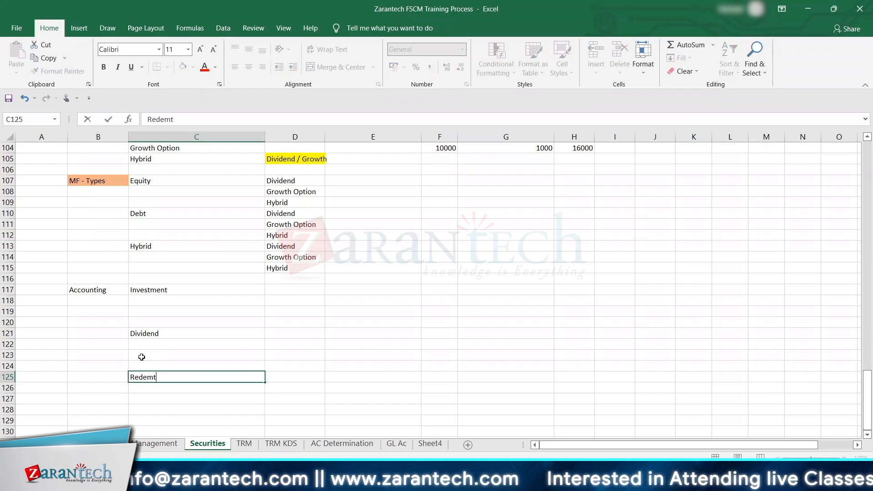
text(ption)
key(Return)
Step: Enter Investment in MF in D117 beside the Investment accounting item
key(Up)
key(Up)
key(Up)
key(Up)
key(Up)
key(Up)
key(Up)
key(Up)
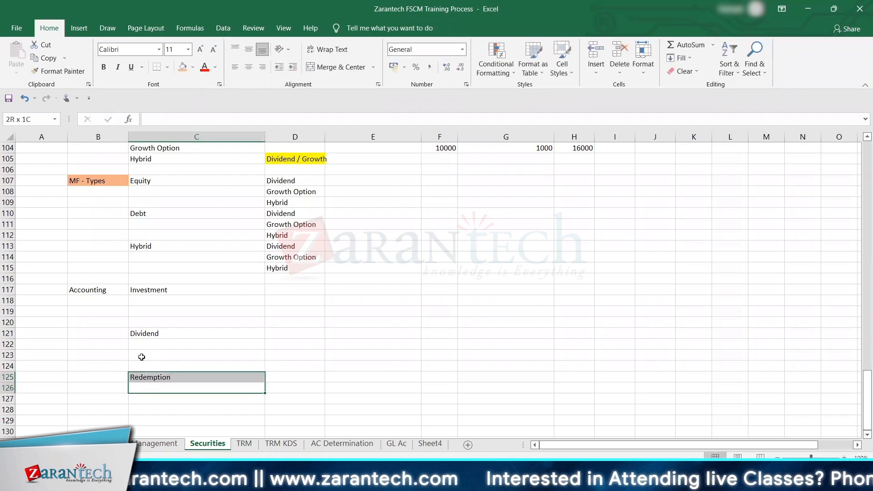
key(Up)
key(Right)
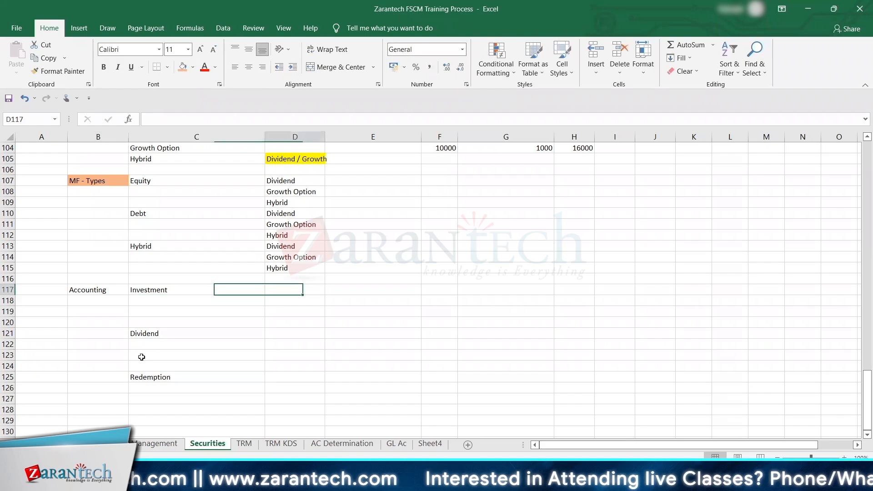
text(Inv)
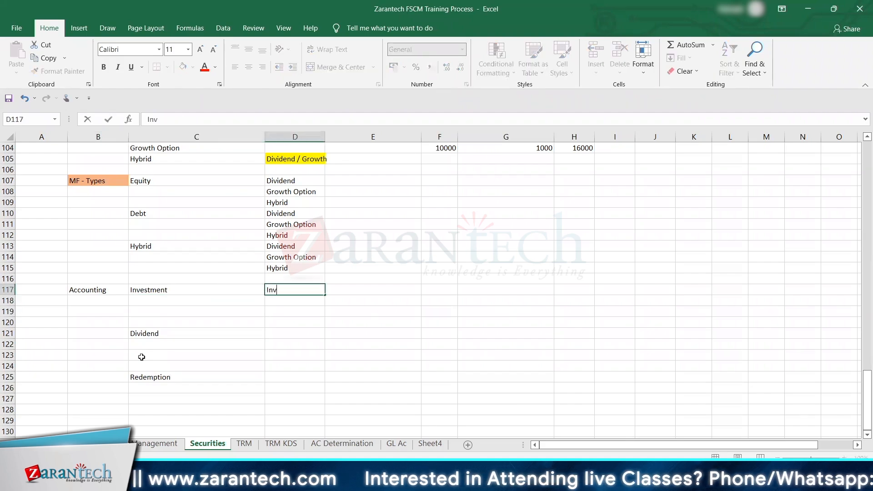
text(estment in MF)
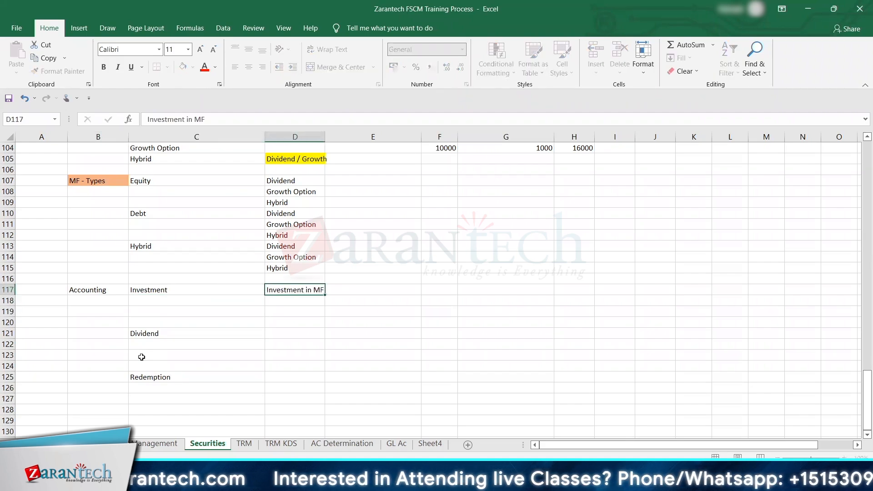
Step: Move the Investment in MF entry from D117 one column over to E117
key(Tab)
key(Left)
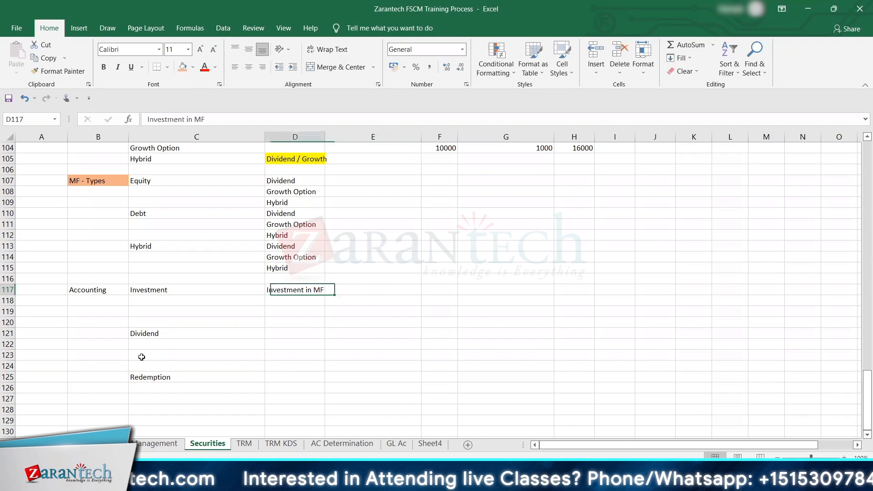
key(Right)
key(Left)
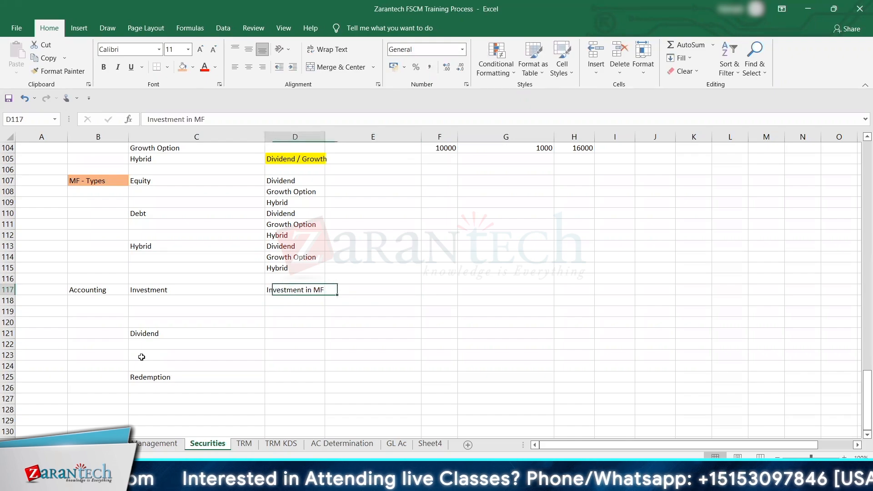
key(ctrl+c)
key(Right)
key(ctrl+v)
key(Tab)
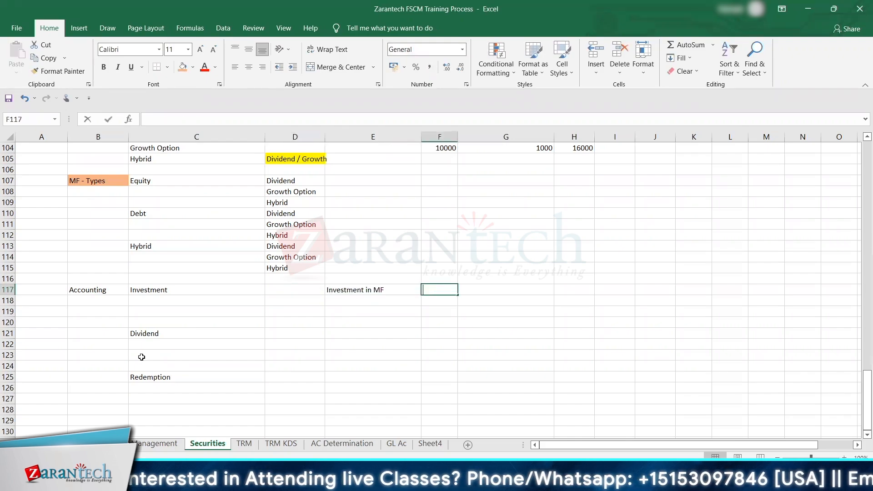
Step: Mark Investment in MF as DR in F117 and add Bank A/c in E118 with CR in F118
text(DR)
key(Return)
text(Bank A/c)
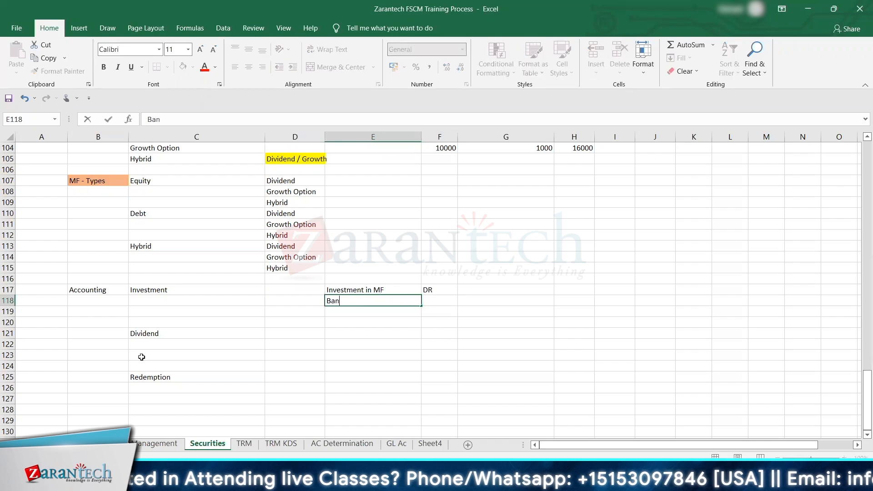
key(Tab)
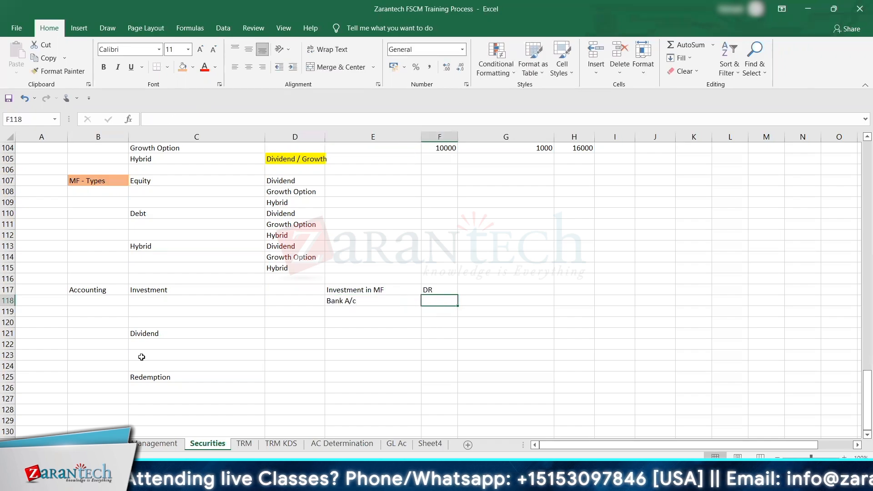
text(CR)
key(Return)
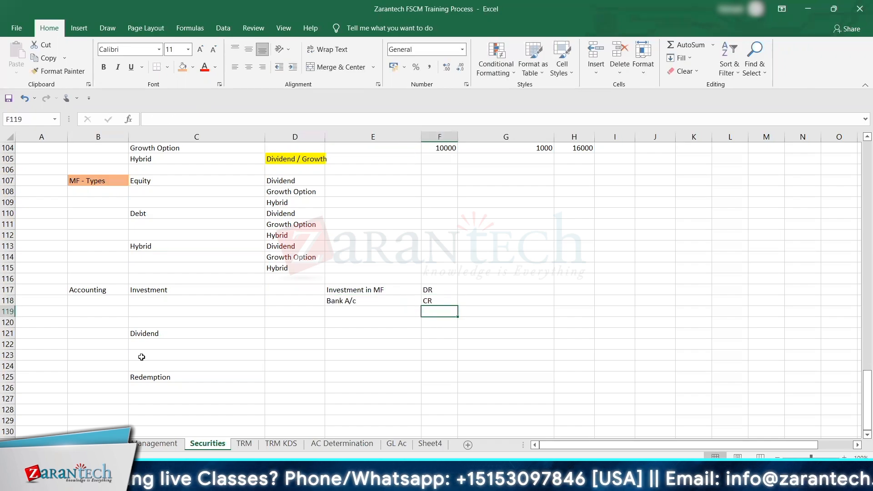
Step: Enter Dividend option in D121 beside the Dividend accounting item
key(Left)
key(Left)
key(Left)
key(Left)
key(Down)
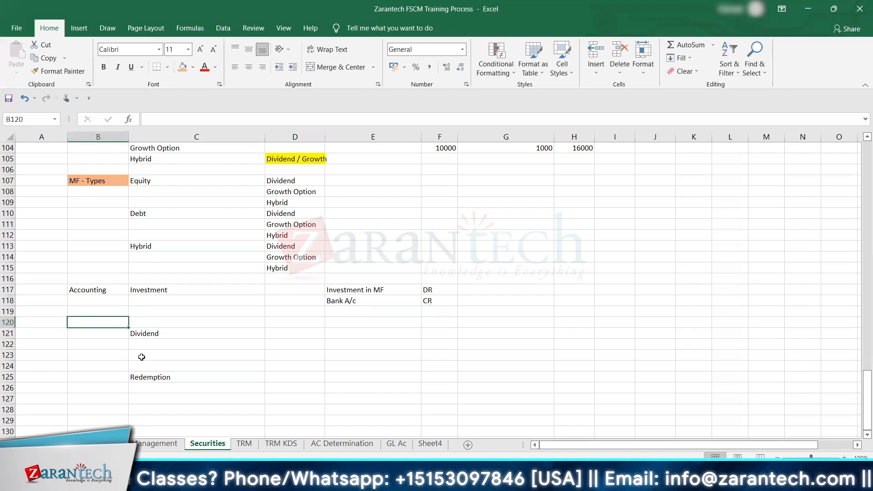
key(Down)
key(Right)
key(Right)
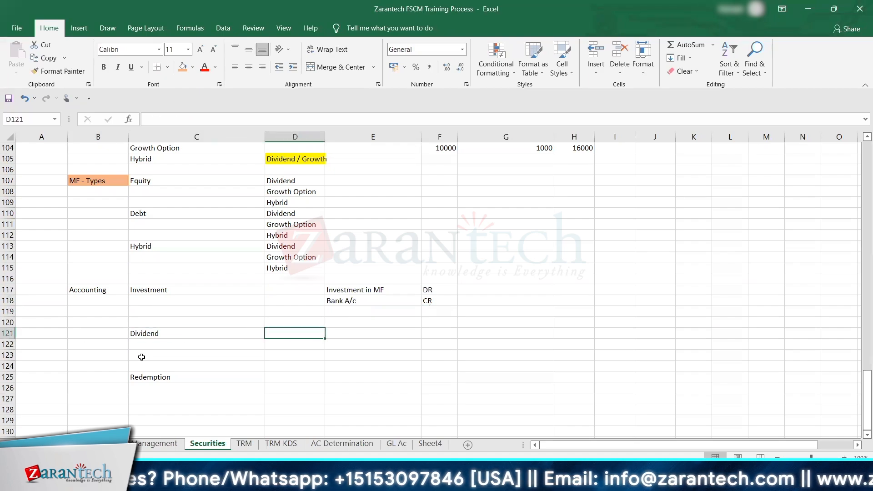
text(D)
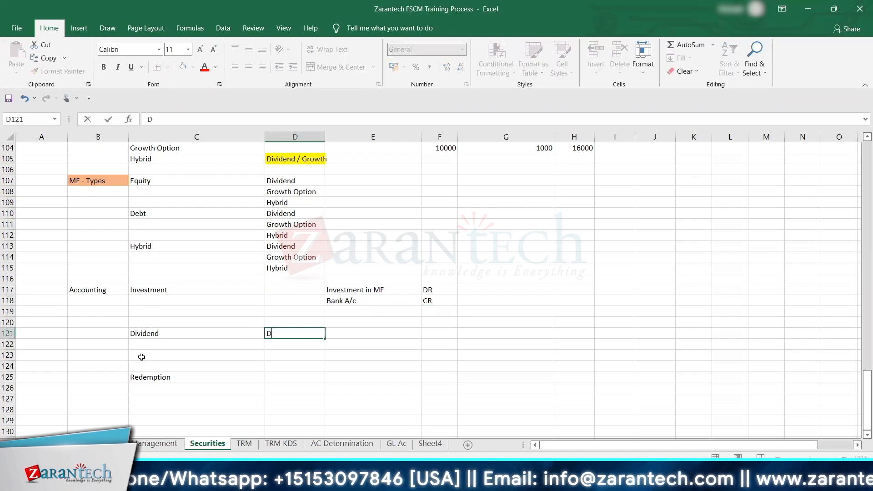
text(ivide)
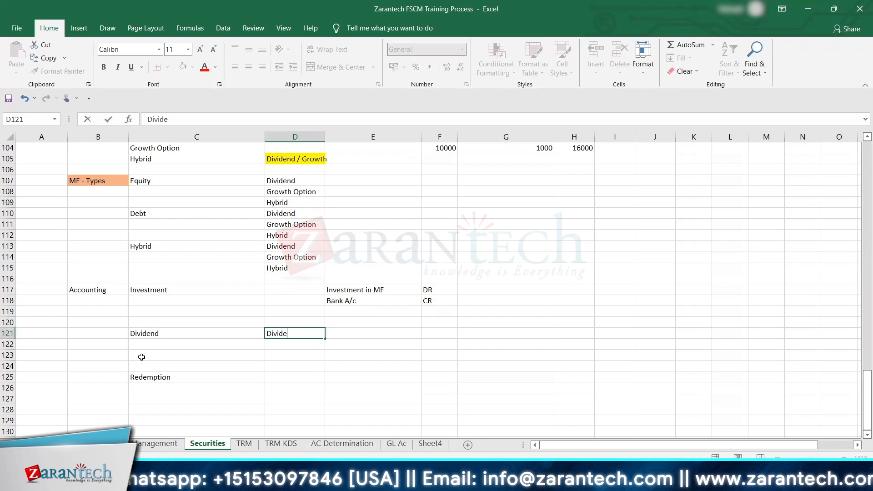
text(nd option)
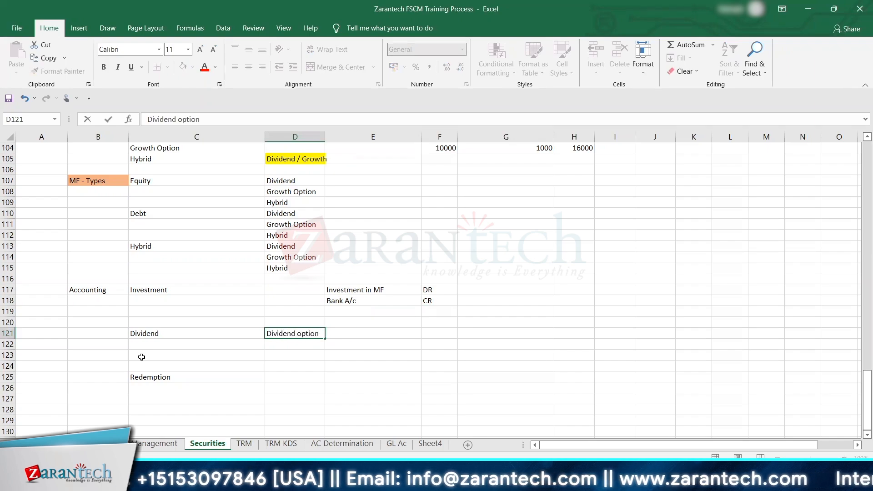
key(Tab)
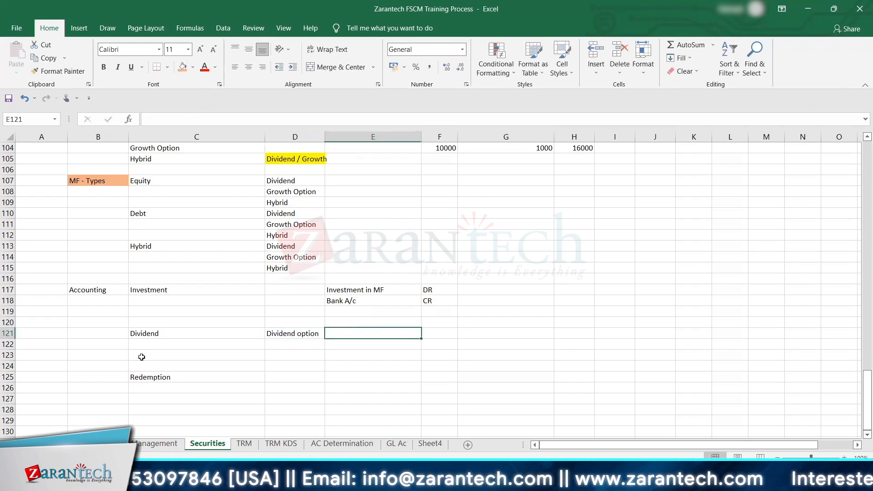
Step: Enter Income on MF in E121 beside Dividend option and mark it CR in F121
text(Di)
key(BackSpace)
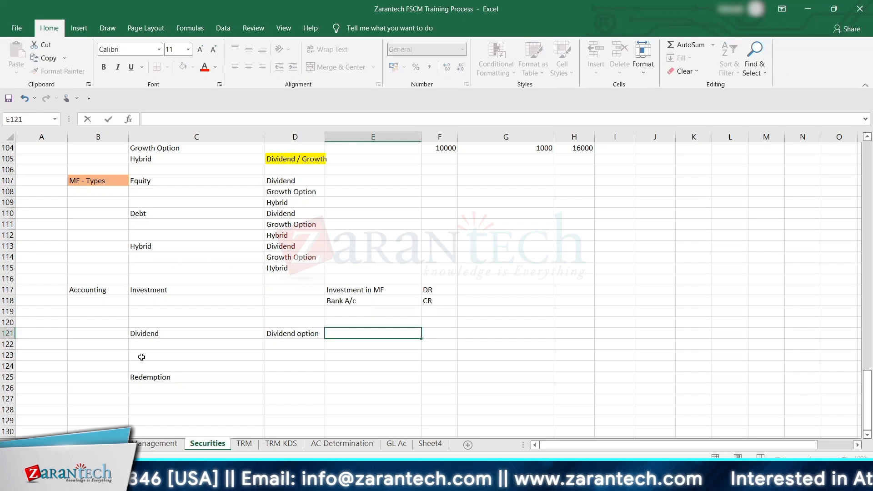
text(Income o)
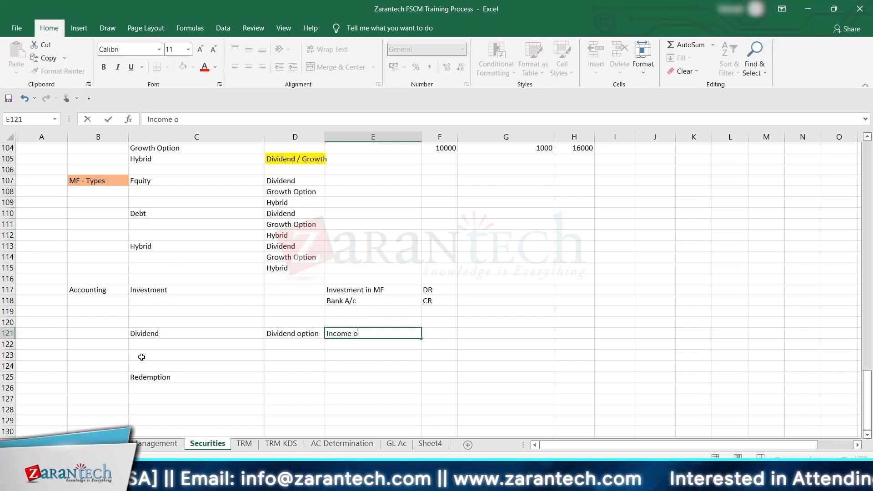
text(n MF)
key(Tab)
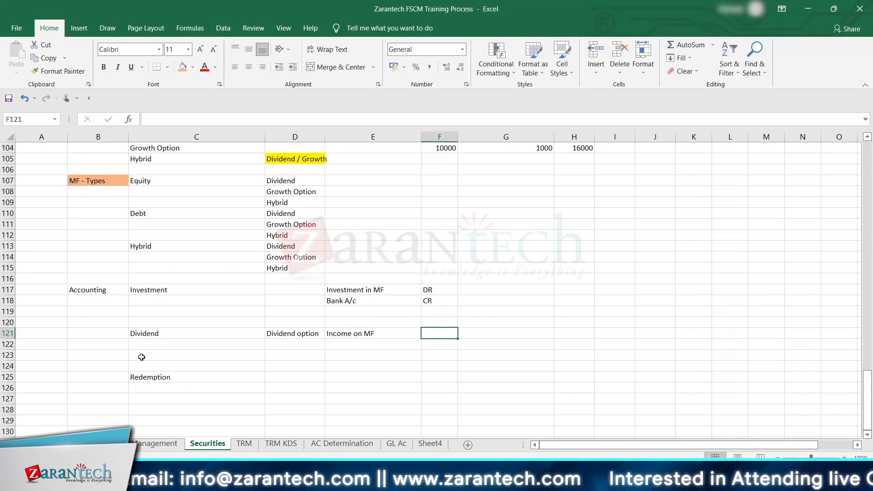
text(CR)
key(Return)
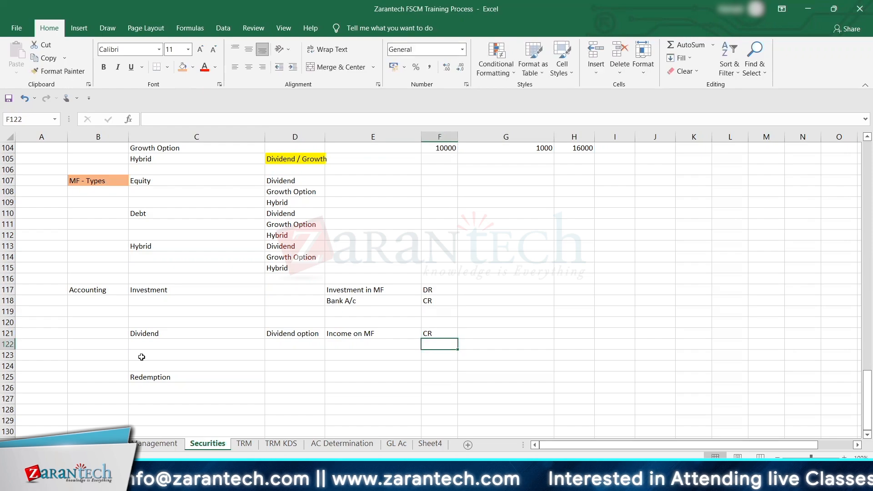
Step: Move the Income on MF entry and its CR mark down one row to E122:F122
key(Up)
key(Left)
key(shift+Right)
key(ctrl+x)
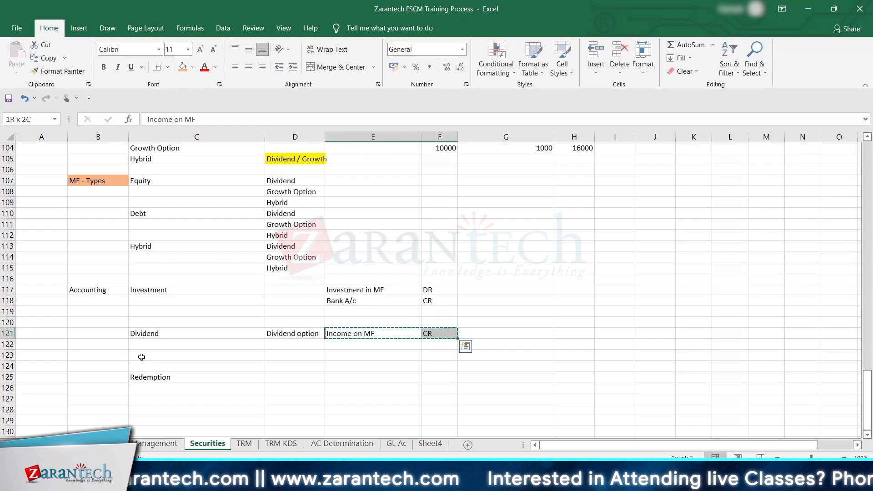
key(Down)
key(ctrl+v)
Step: Enter Bank in E121 above Income on MF and mark it DR in F121
key(Up)
text(Bank)
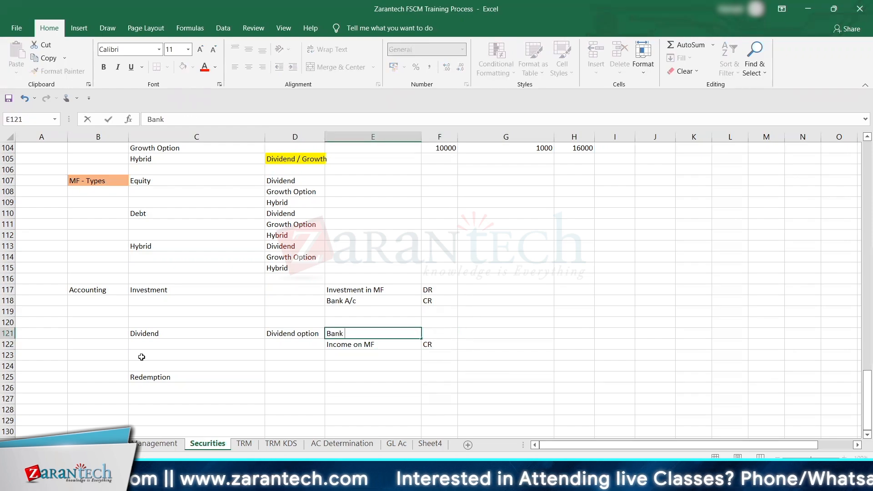
key(Right)
text(DR)
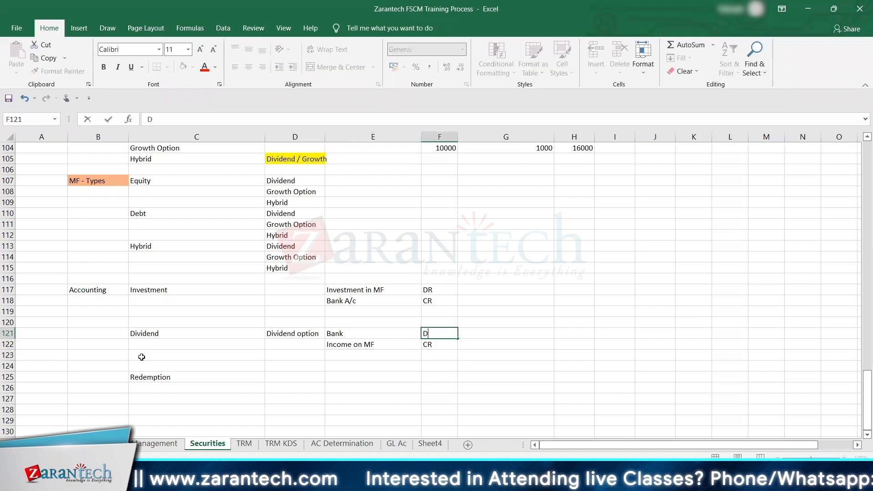
key(Return)
key(Return)
Step: Enter Growth in D123 as the second option under Dividend
key(Left)
key(Left)
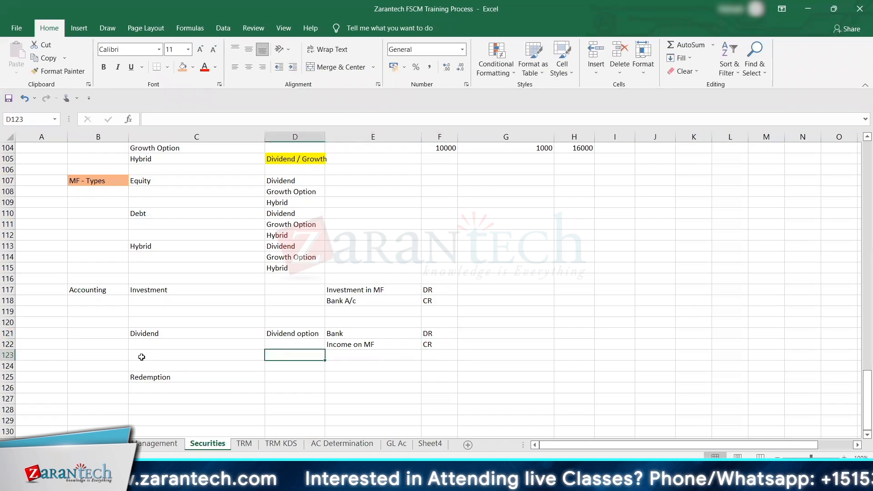
text(Growth)
key(Tab)
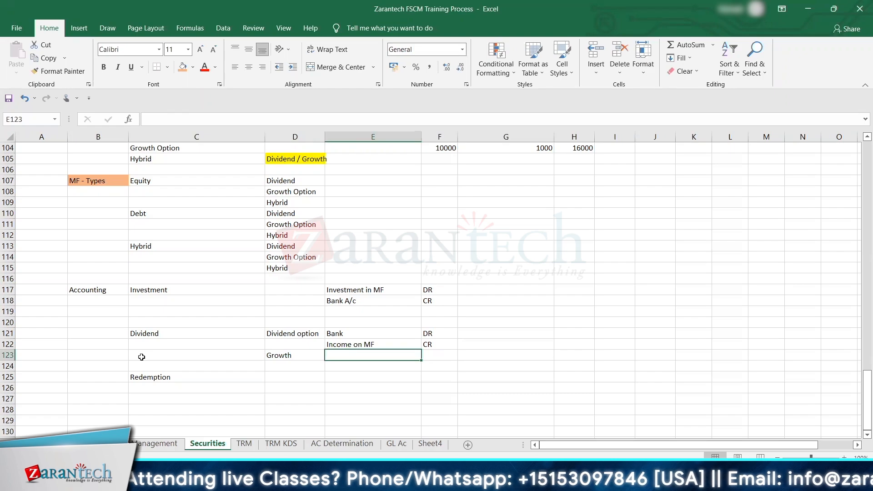
Step: Link E123 to the Investment in MF entry in E117 and mark it DR in F123
text(+)
key(Up)
key(Up)
key(Up)
key(Up)
key(Up)
key(Up)
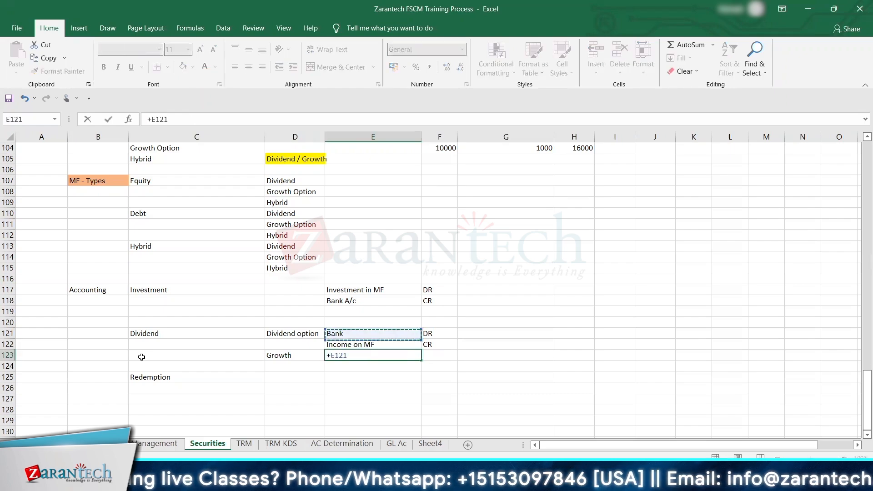
key(Return)
key(Up)
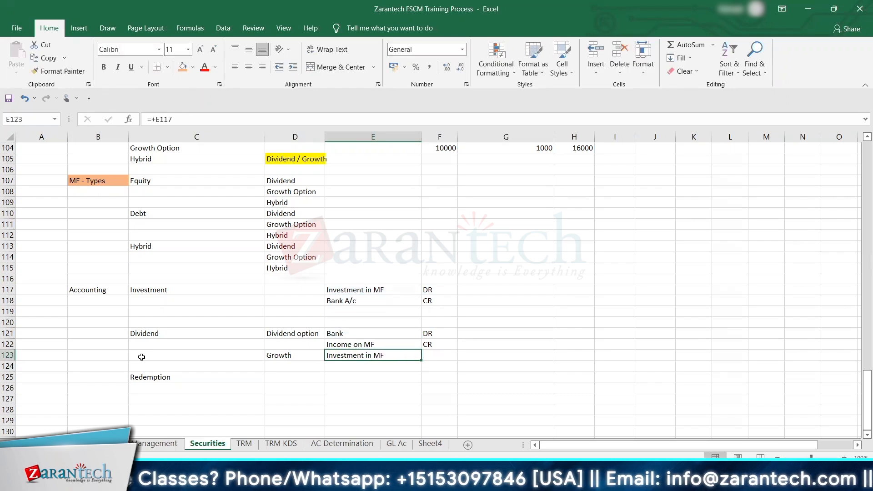
key(Right)
text(DR)
key(ctrl+Return)
Step: Link E124 to the Income on MF entry in E122 and mark it CR in F124
key(Return)
key(Left)
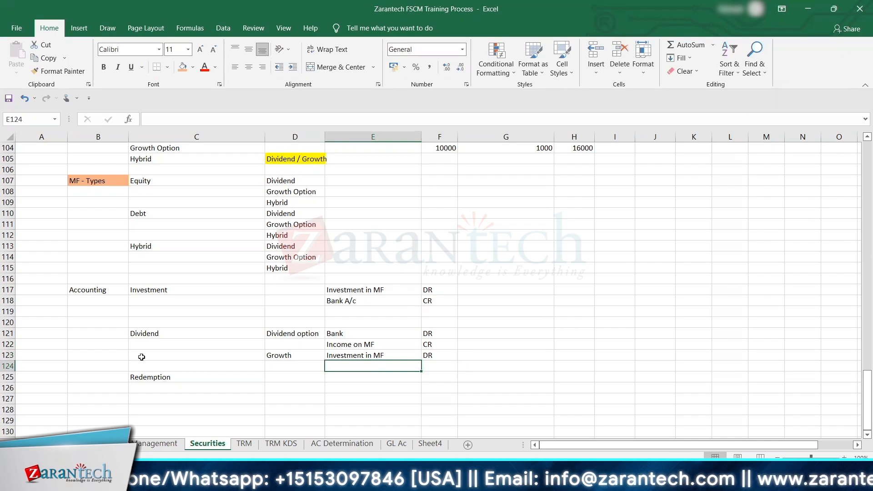
text(+)
key(Up)
key(Up)
key(Return)
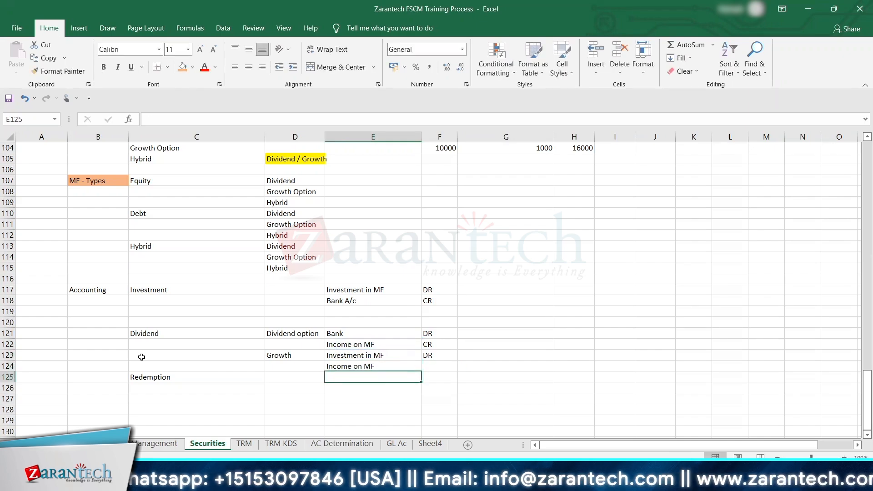
key(Up)
key(Right)
text(CR)
key(Return)
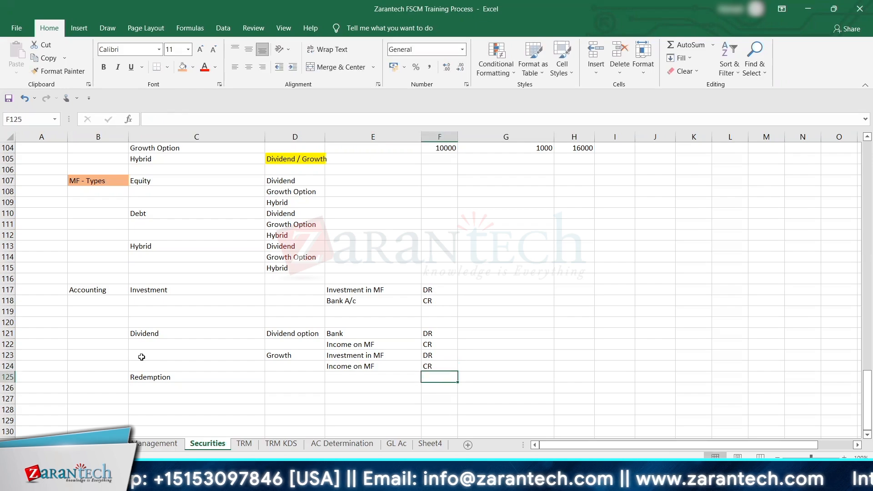
Step: Insert a blank row above the Growth entries and move the Redemption label down one row to C127
click(8, 355)
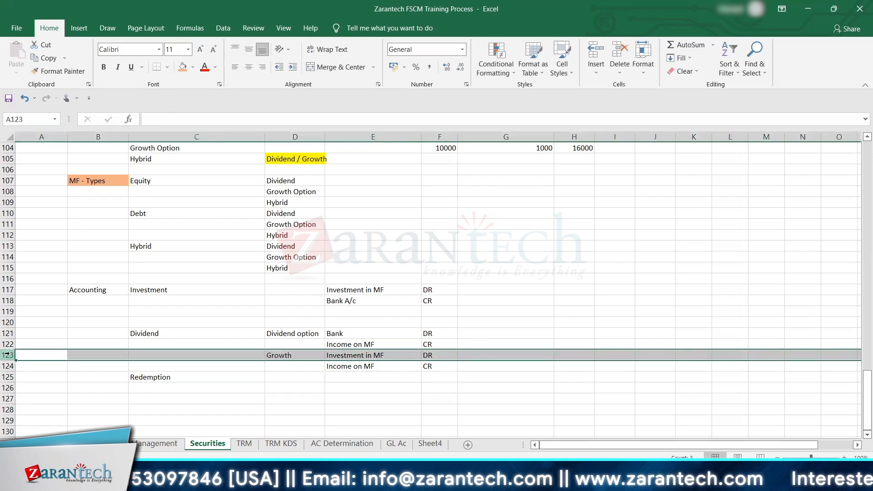
click(594, 54)
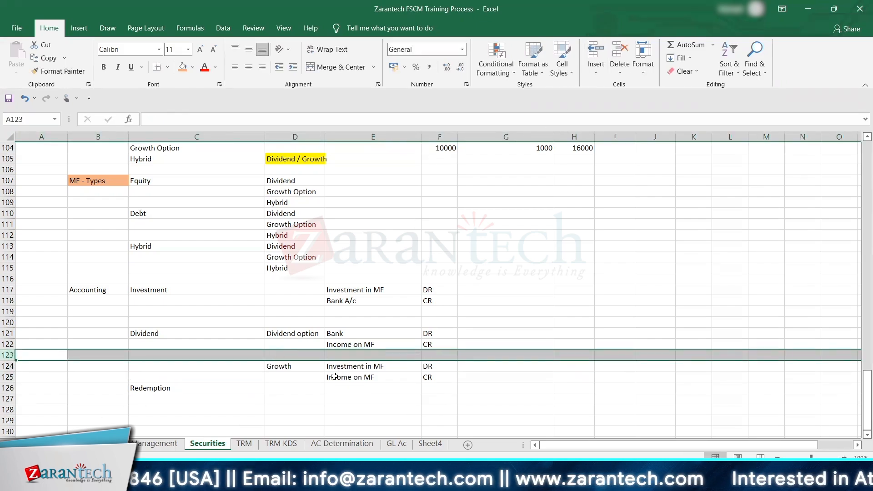
click(300, 390)
key(Down)
key(Down)
key(Down)
key(Up)
key(Up)
key(Up)
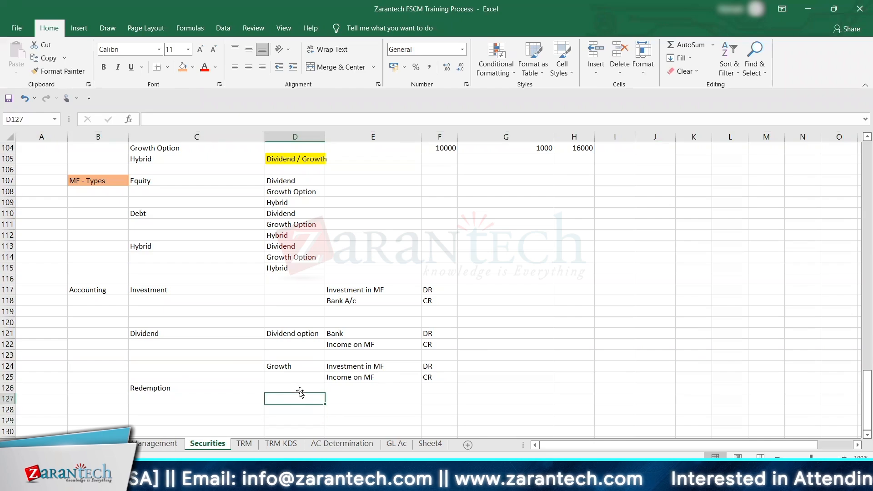
key(Left)
key(ctrl+x)
key(Down)
key(ctrl+v)
Step: Enter Bank in E127 on the Redemption row and mark it DR in F127
key(Right)
key(Right)
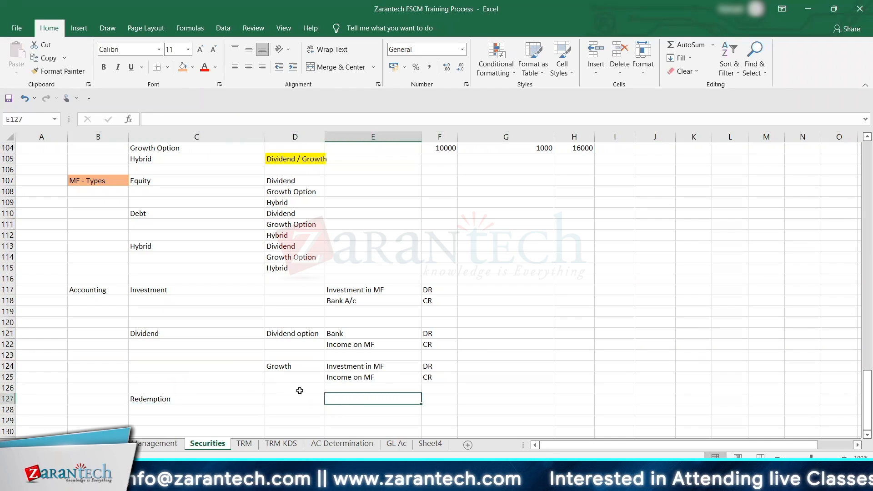
text(Bank)
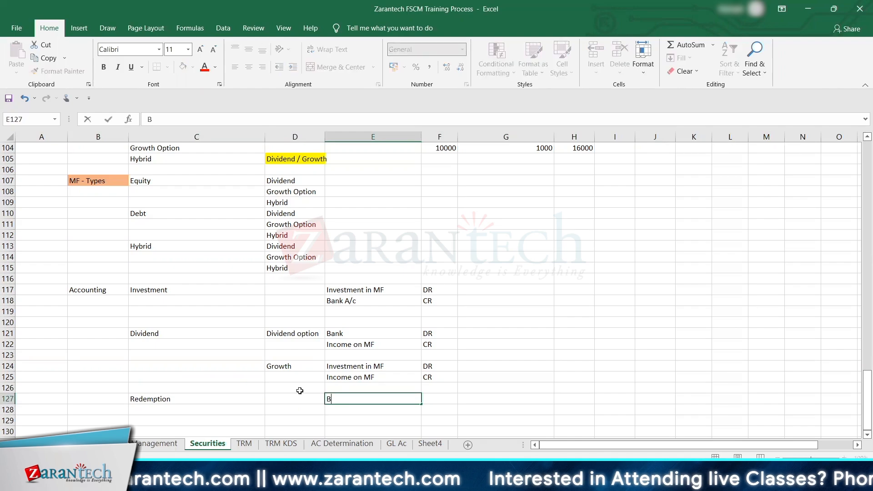
key(Tab)
text(DR)
key(Down)
key(Down)
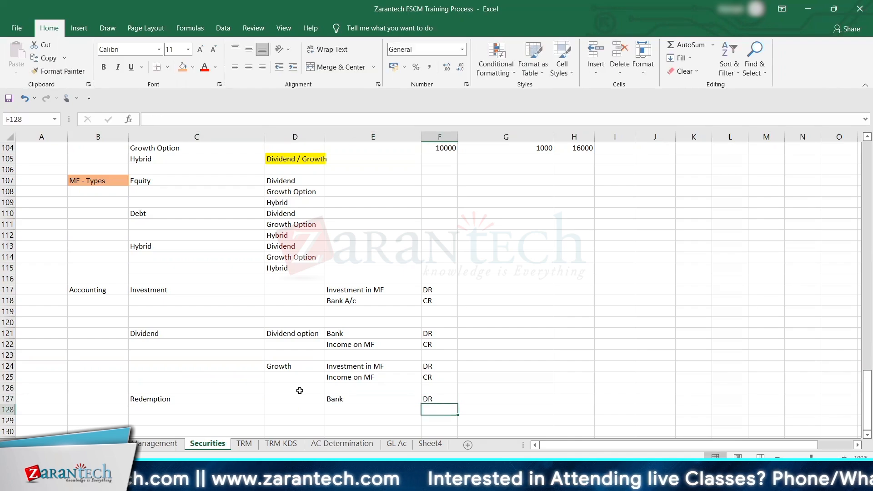
Step: Link E128 to the Growth option's Investment in MF entry and mark it CR in F128
key(Left)
key(Left)
key(Up)
key(Right)
text(+)
key(Up)
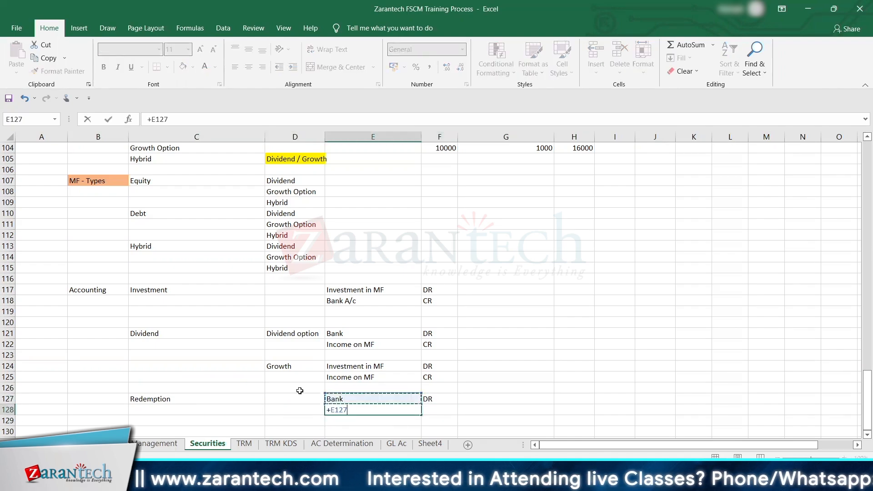
key(Up)
key(Up)
key(Up)
key(Return)
key(Up)
key(Tab)
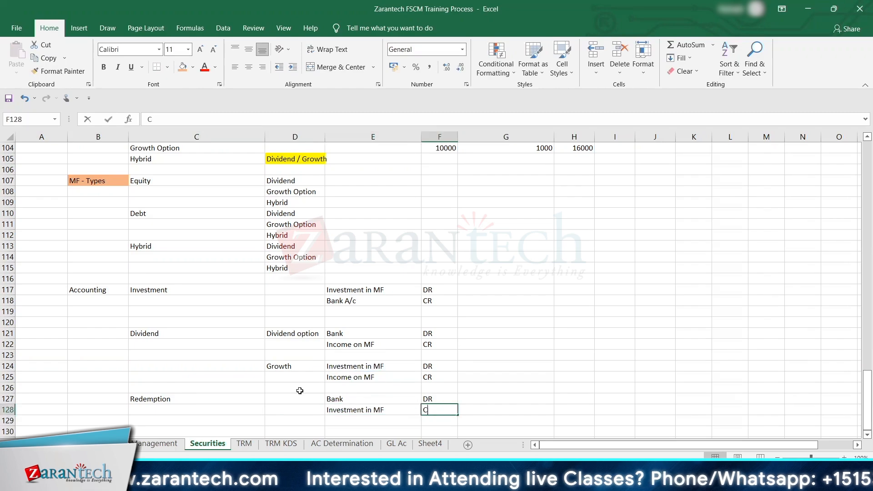
text(CR)
key(Return)
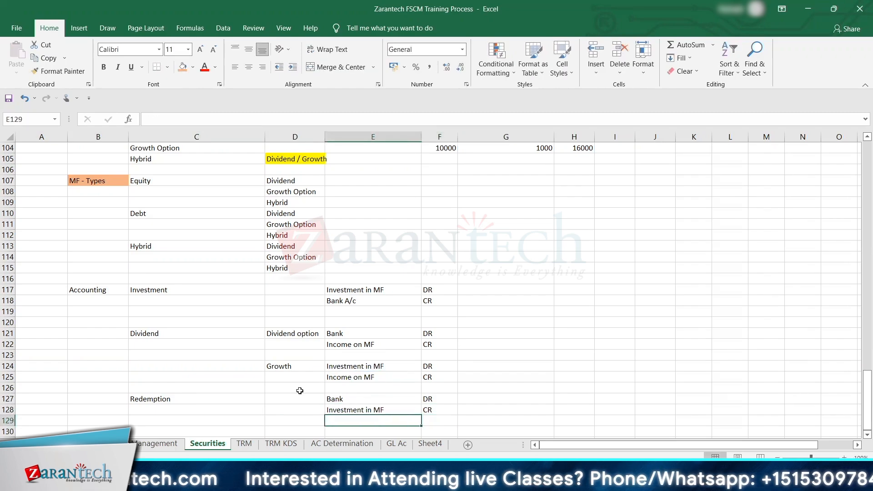
Step: Enter Profit / Loss on Sale in E129 as the third Redemption line
text(Profit / )
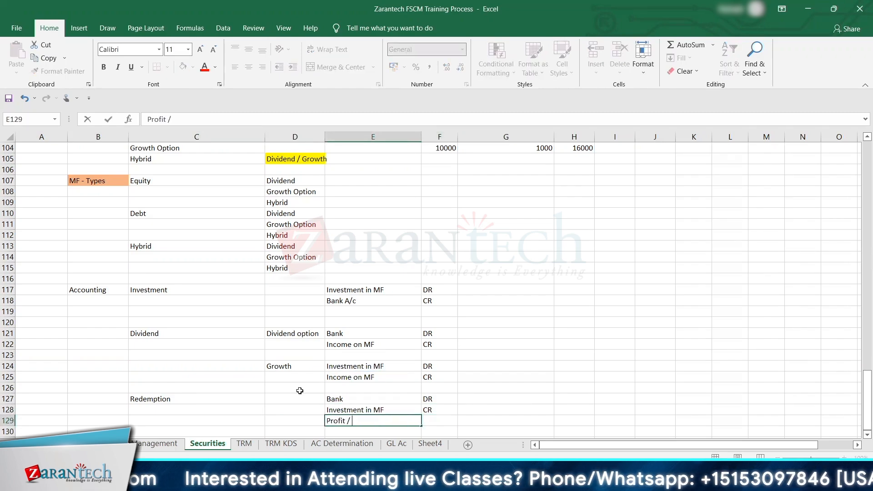
text(Loss on )
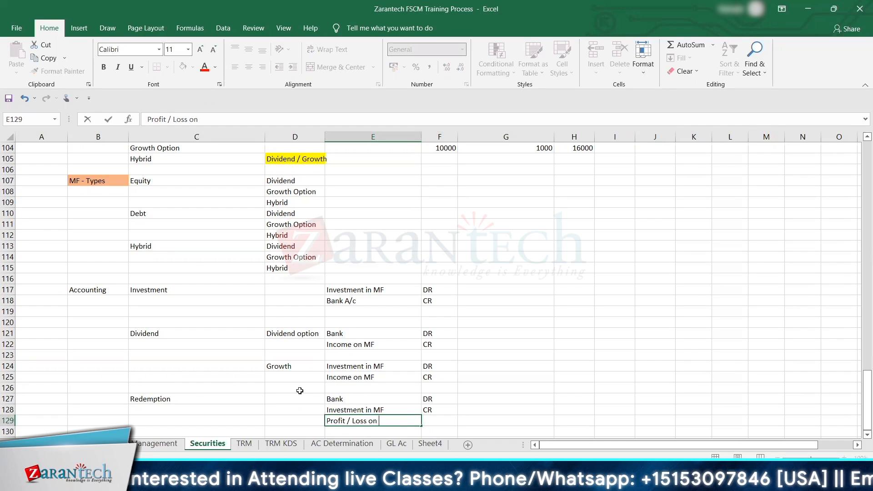
text(Sale)
key(Tab)
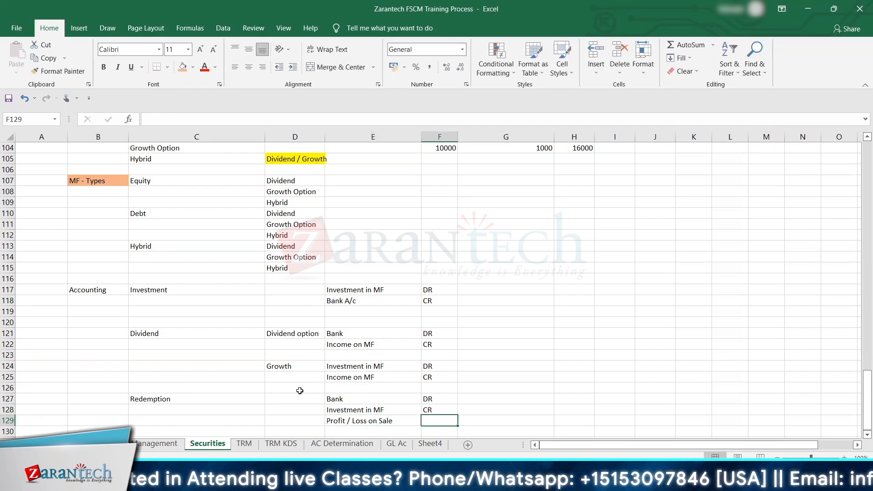
Step: Mark the Profit / Loss on Sale line as CR / DR in F129
text(CR)
key(BackSpace)
key(BackSpace)
text(DR/)
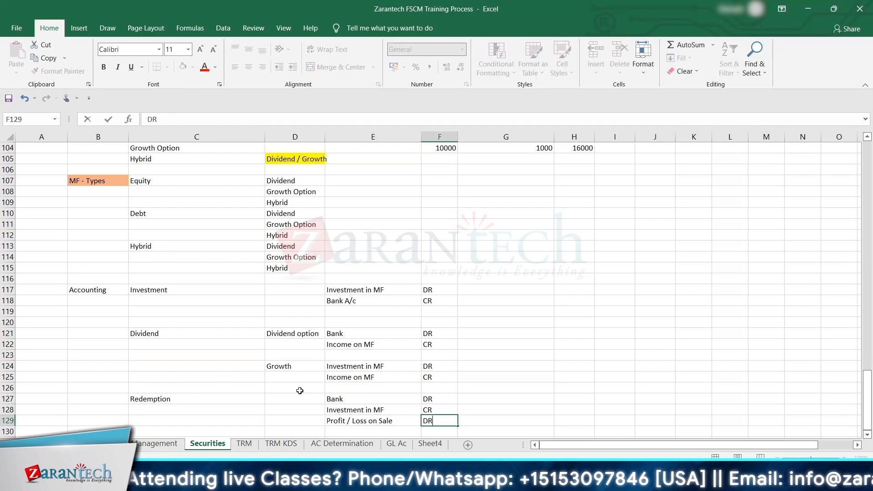
key(BackSpace)
key(BackSpace)
key(BackSpace)
text(CR)
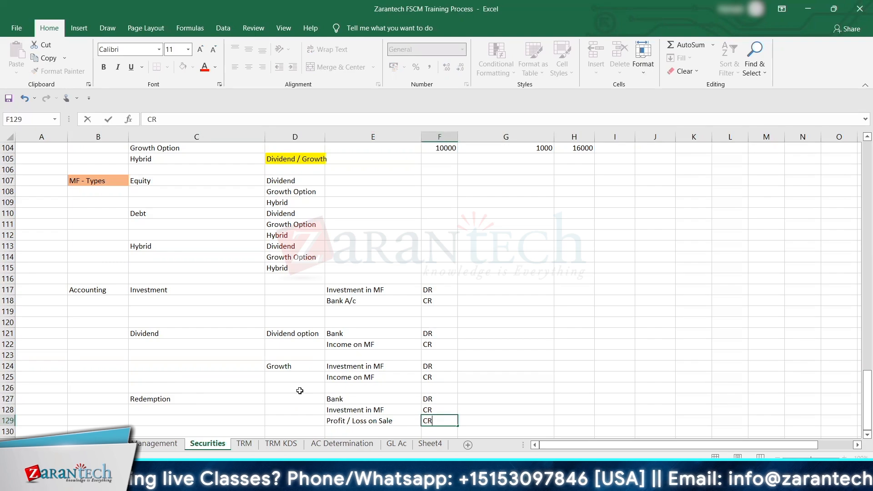
text( / DR)
key(Left)
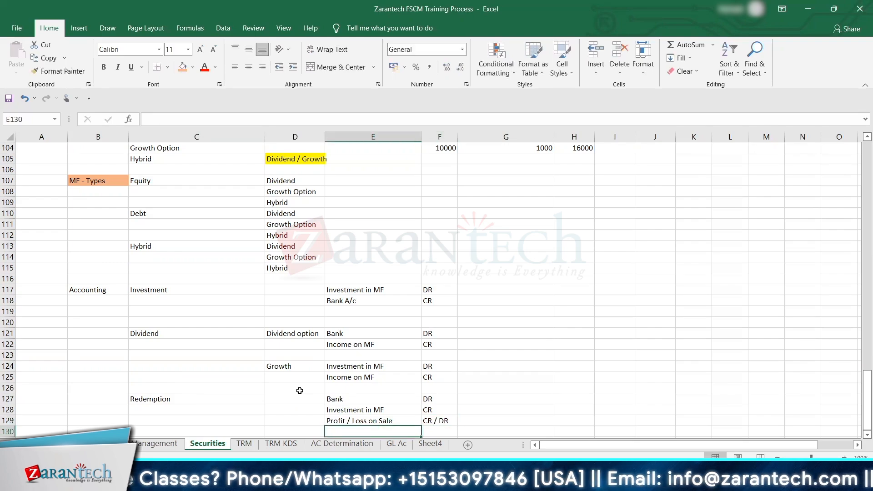
Step: Enter Sale in D127 beside the Redemption label
key(Up)
key(Up)
key(Left)
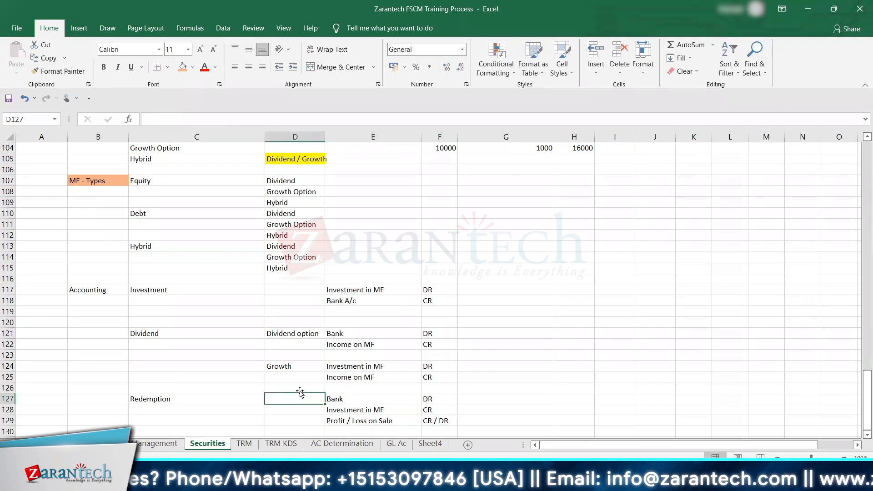
text(Sale)
key(Return)
key(Down)
key(Down)
key(Down)
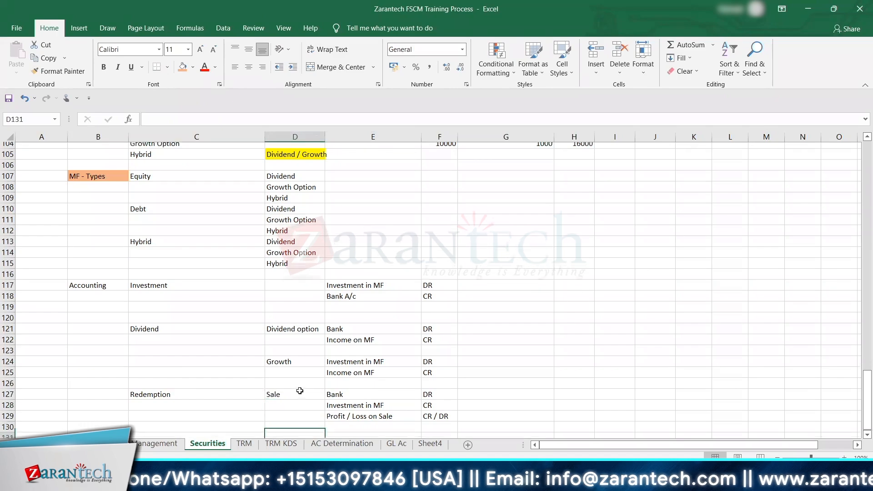
key(Up)
key(Up)
key(Up)
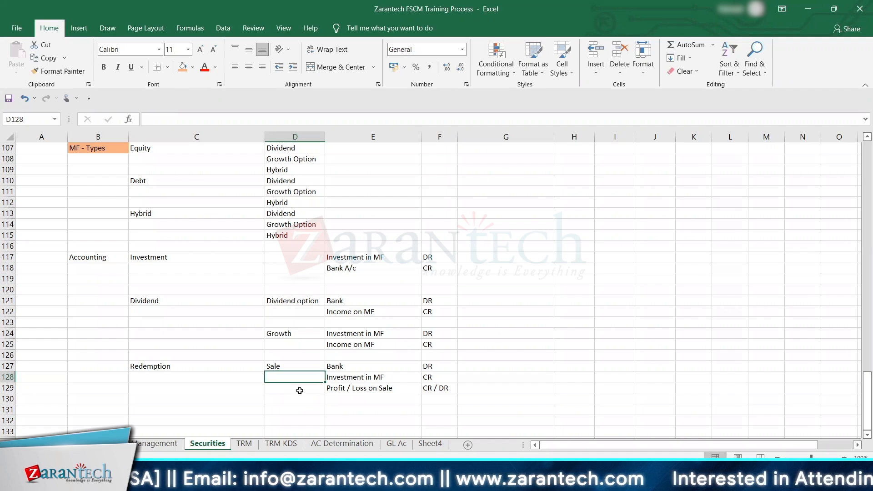
key(Down)
key(Down)
key(Down)
key(Down)
key(Down)
key(Down)
key(Down)
key(Down)
key(Down)
key(Down)
key(Down)
key(Down)
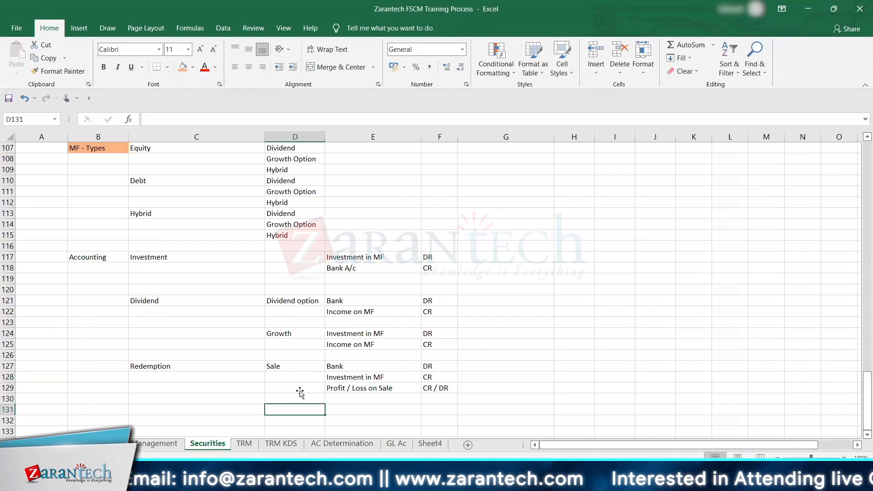
key(Up)
key(Up)
key(Up)
key(Up)
key(Up)
key(Up)
key(Up)
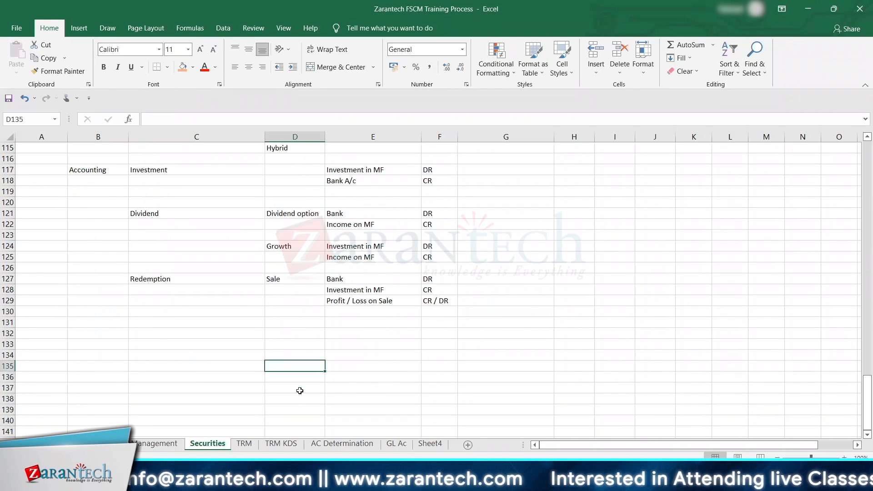
key(Left)
key(Left)
key(Up)
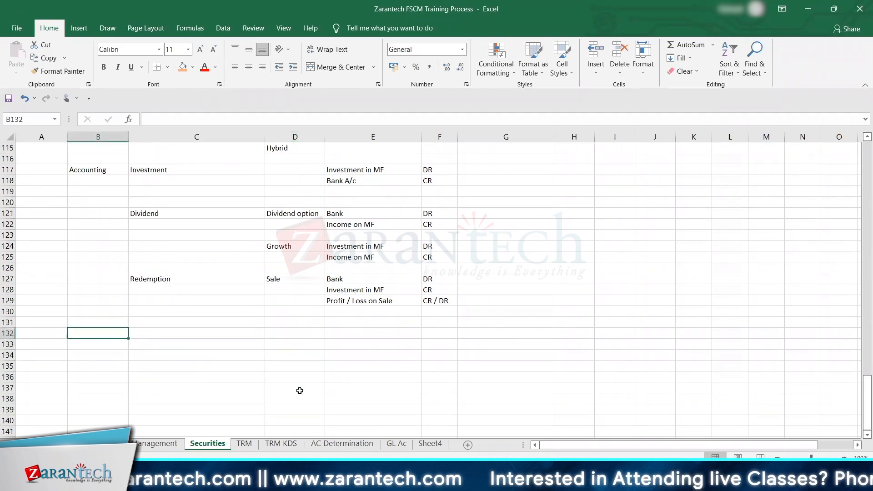
Step: Enter the heading MF investment in B132 and highlight the cell with the orange fill
text(MF inves)
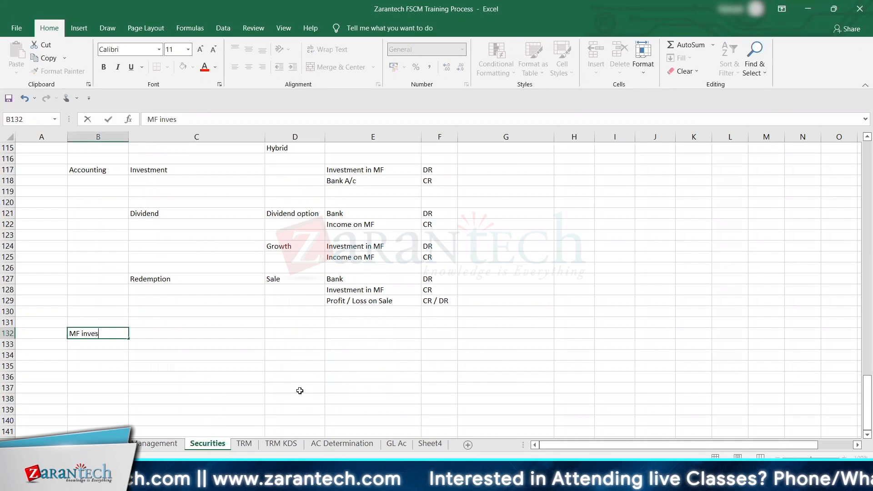
text(tment)
key(ctrl+Return)
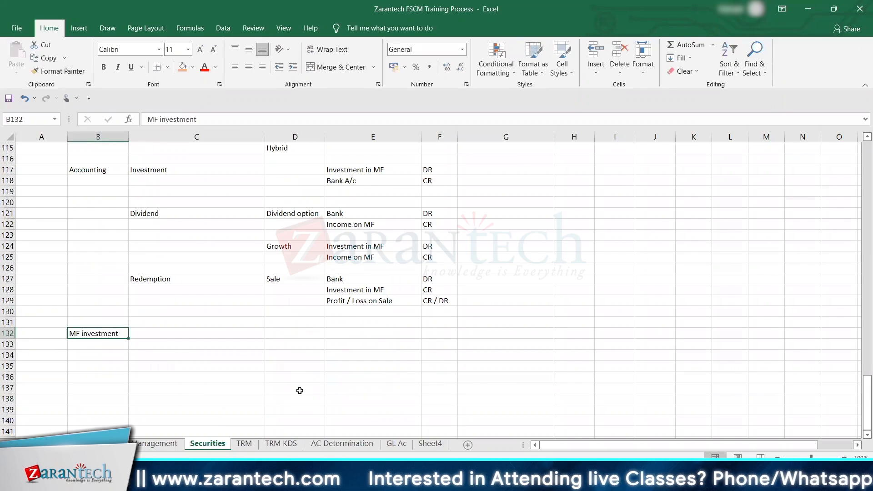
click(181, 70)
Step: Enter Brokerage A/c in C132 beside the MF investment heading
click(164, 331)
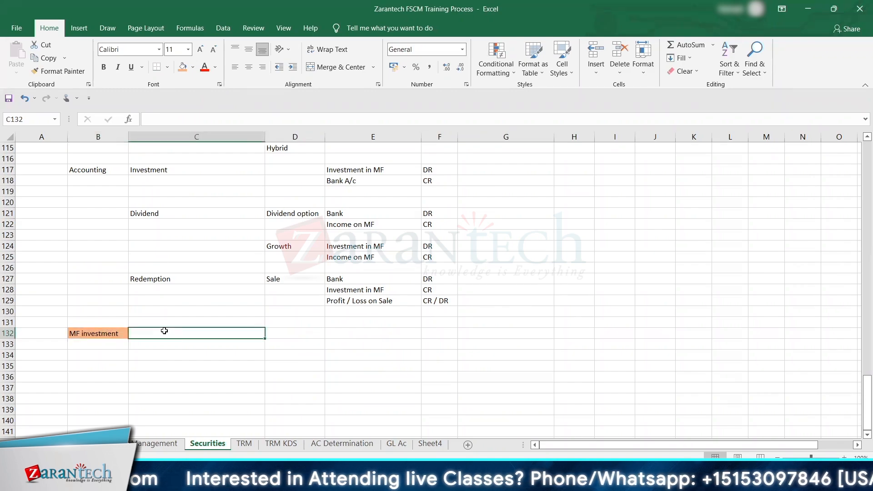
text(A/c)
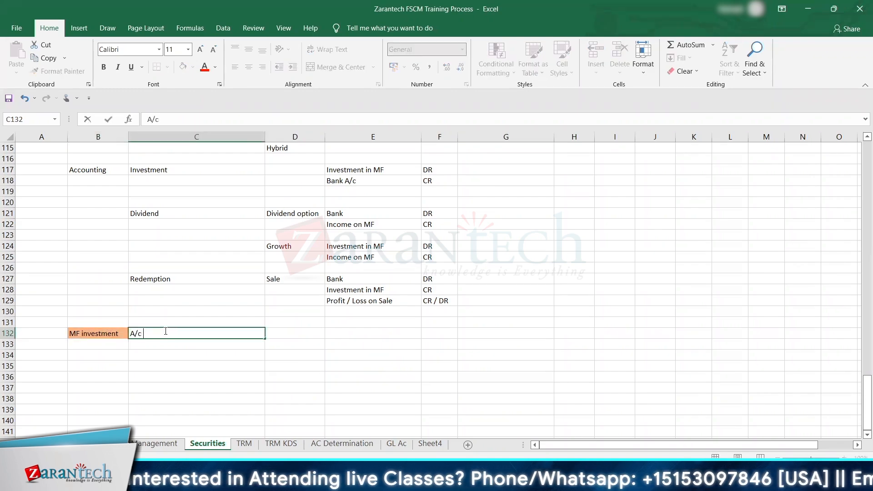
key(BackSpace)
key(BackSpace)
key(BackSpace)
key(BackSpace)
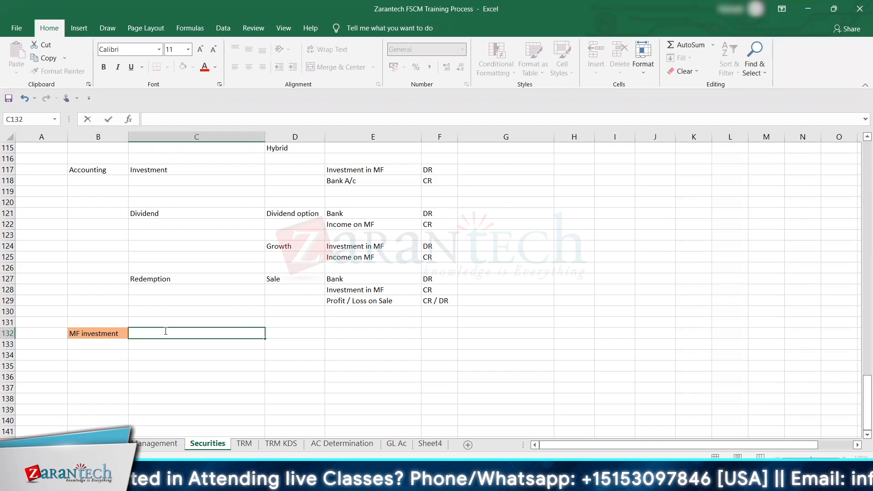
text(Brokerage)
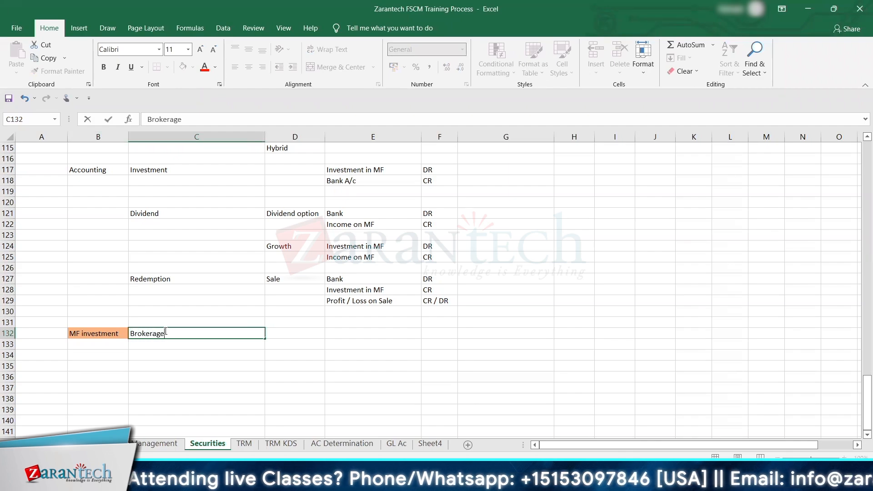
text( A/c)
key(Tab)
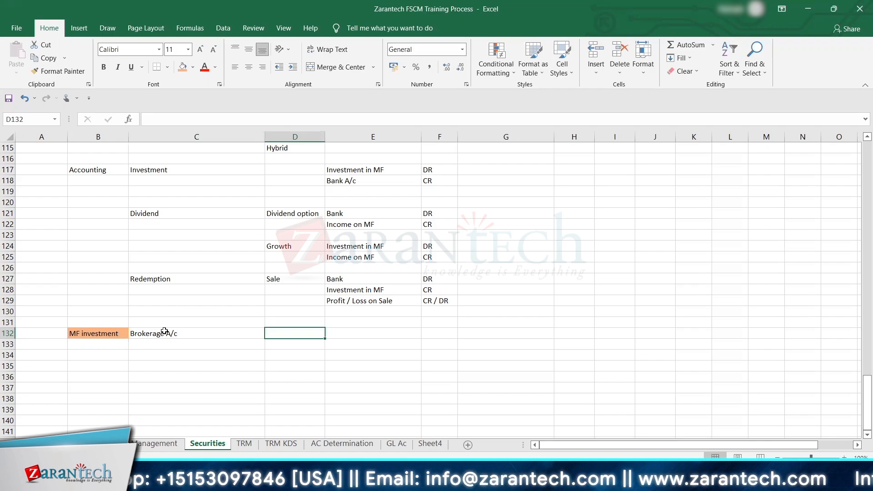
Step: Extend the C132 entry so it reads Trading A/c / Brokerage A/c
click(131, 335)
double_click(131, 336)
text(Trading )
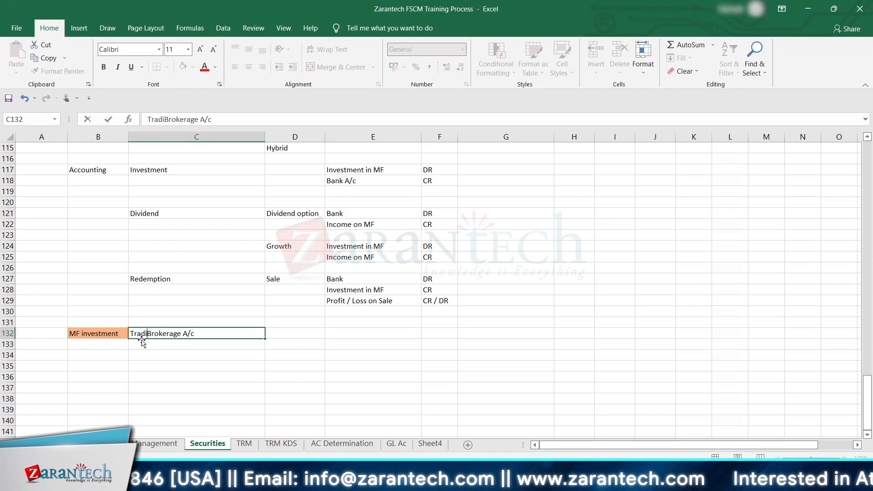
text(A/c )
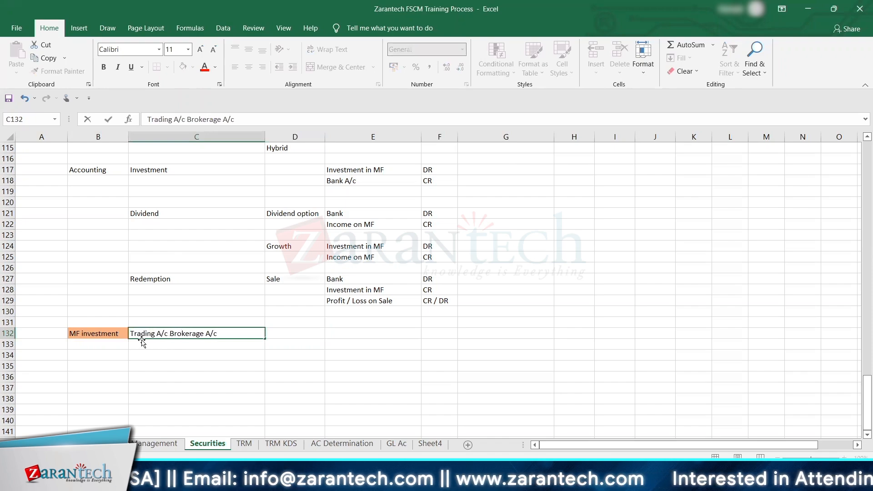
text(/)
key(Tab)
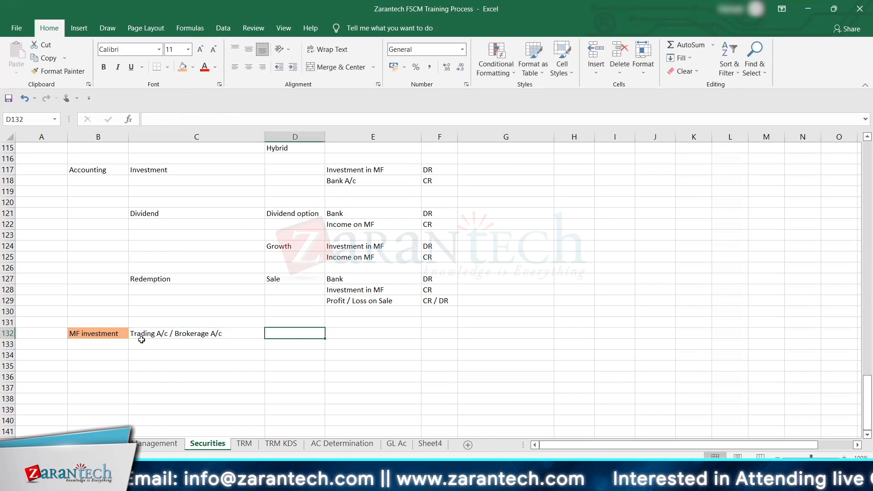
Step: Enter Demat / MF / Fund Manager in C133 under the trading account line
key(Down)
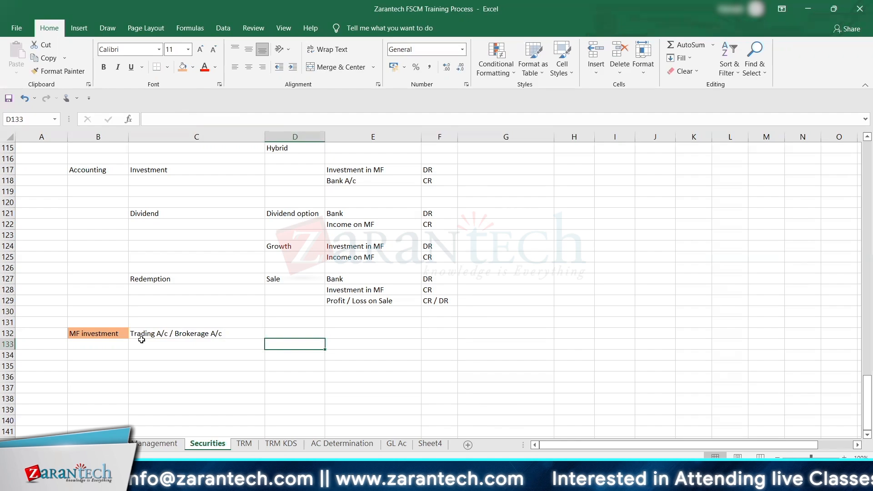
click(142, 343)
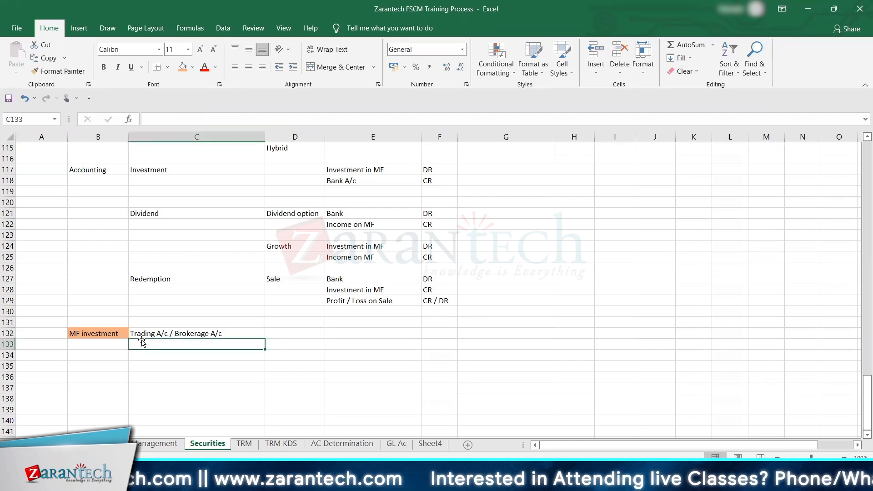
text(Demat )
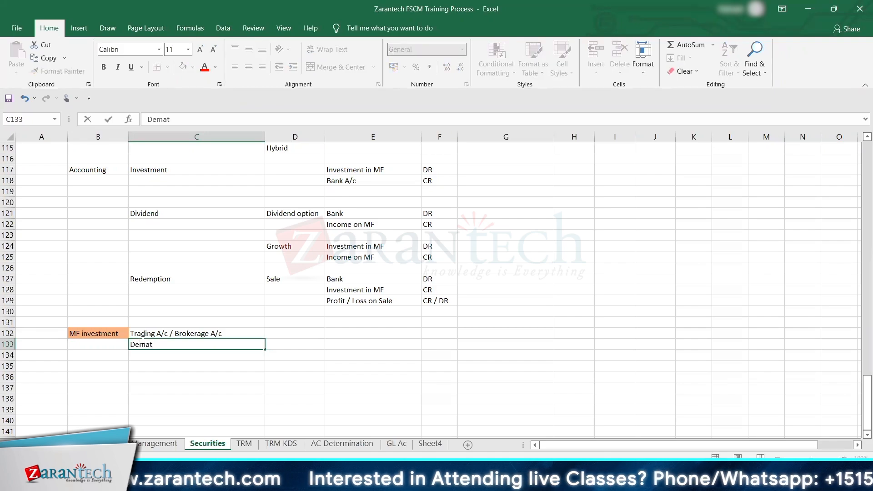
text(/ MF)
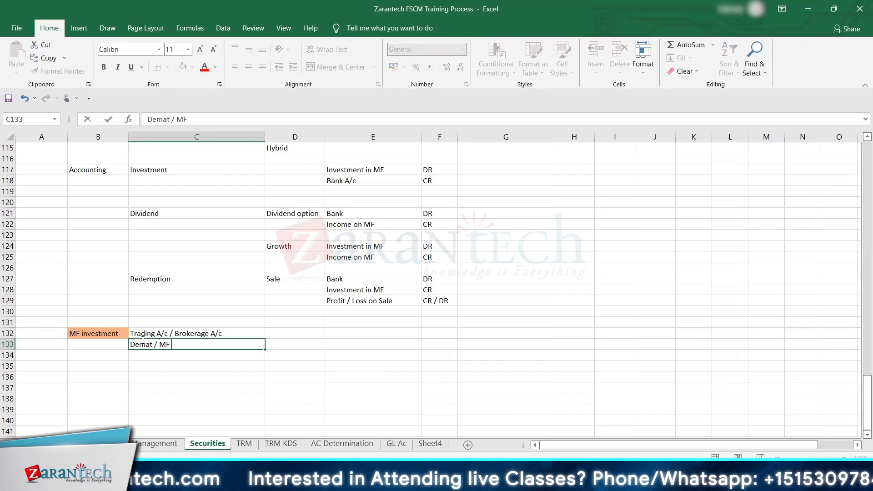
text( House)
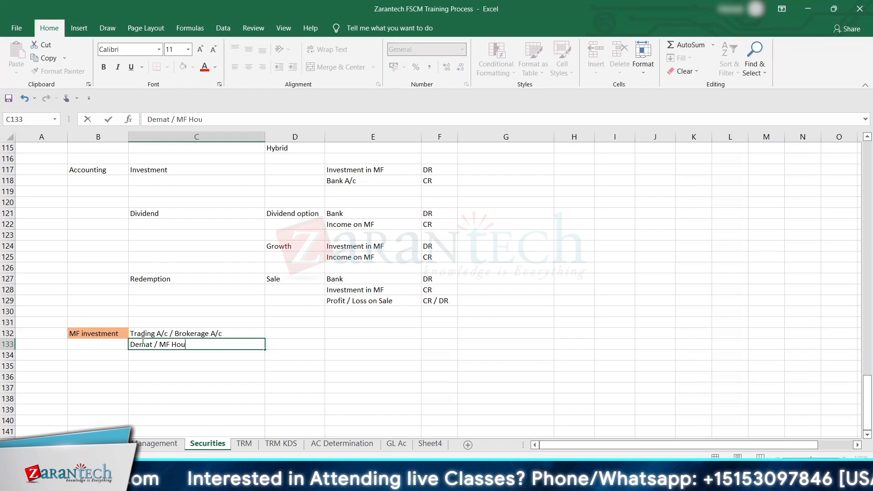
key(BackSpace)
key(BackSpace)
key(BackSpace)
key(BackSpace)
key(BackSpace)
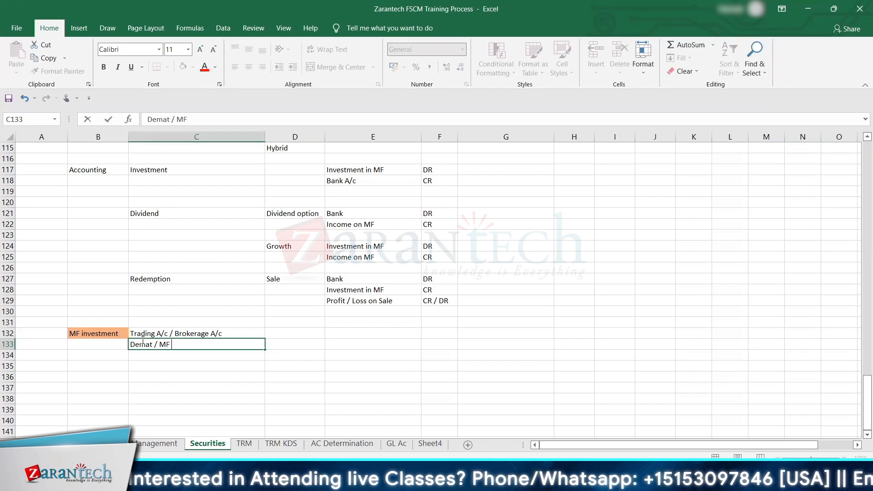
text(/ )
text(Fund )
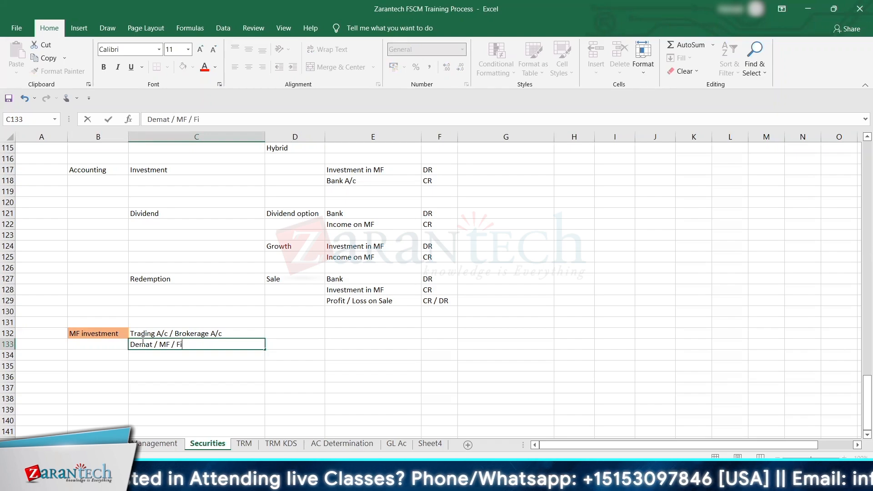
text(Manager)
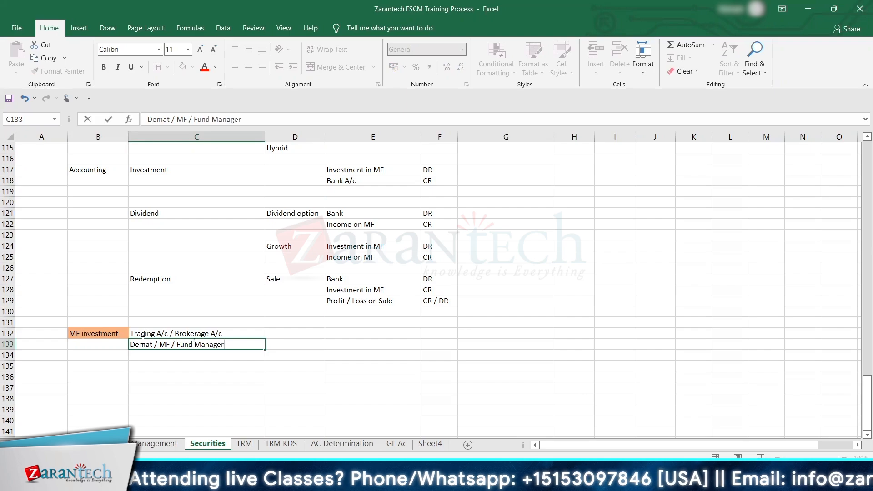
key(Tab)
key(Up)
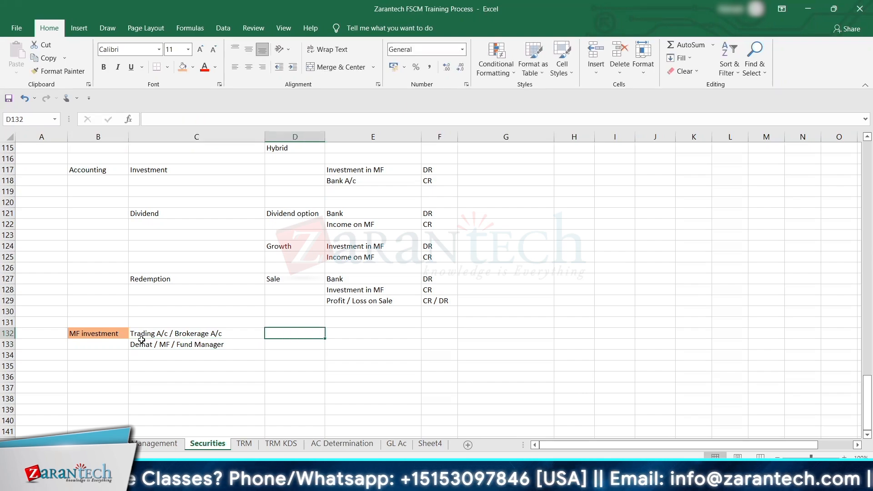
key(Down)
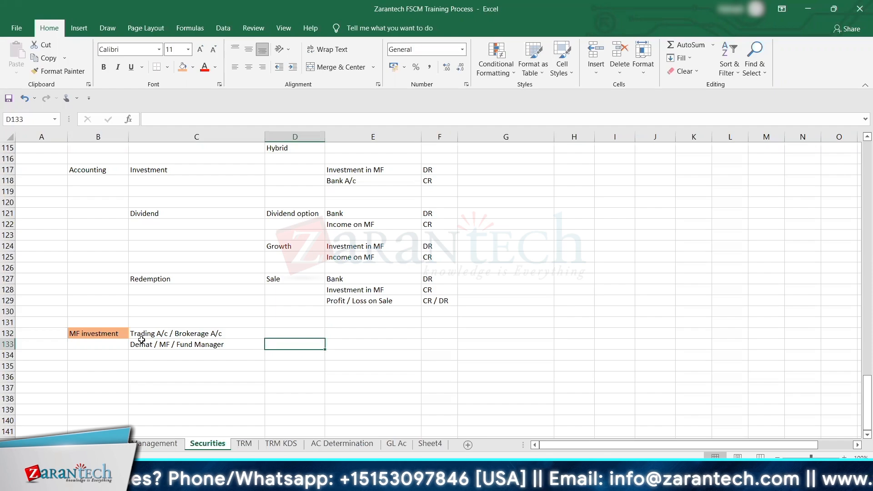
key(Left)
key(Right)
key(Left)
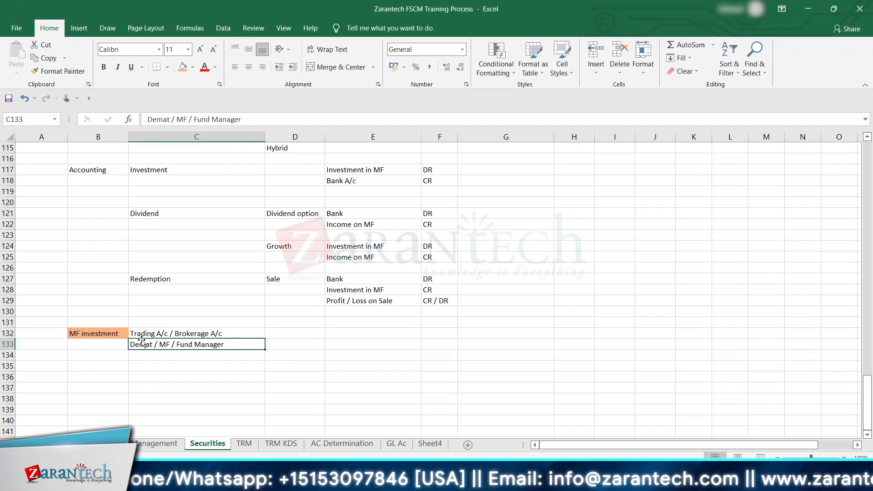
key(Right)
key(Left)
key(Right)
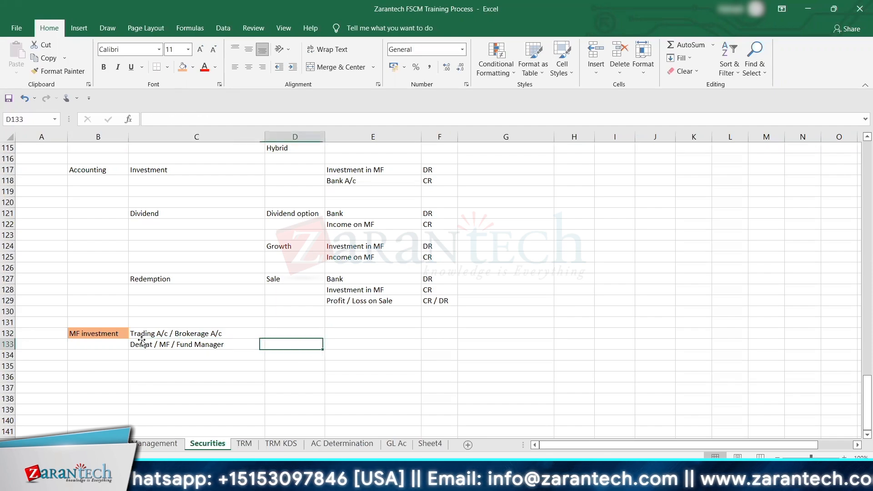
key(Left)
key(Right)
key(Left)
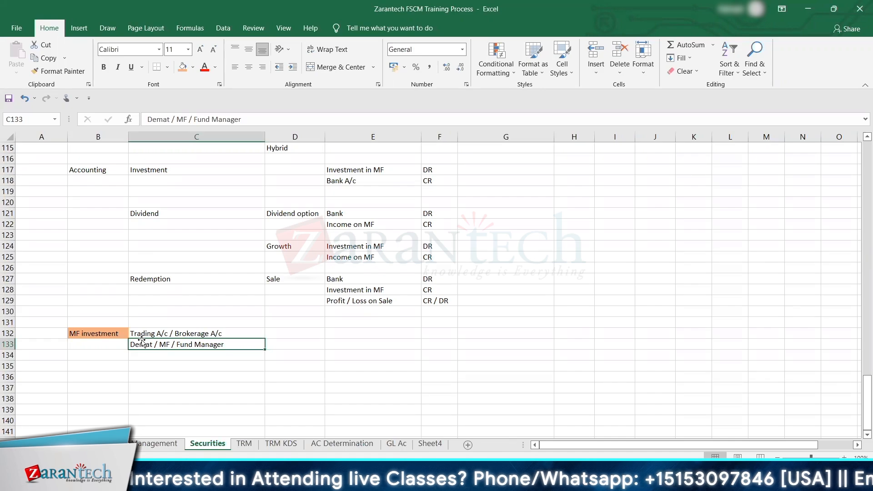
Step: Enter Step 1 in C135, leaving one blank row below the Demat / MF / Fund Manager line
key(Return)
key(Down)
key(Down)
key(Down)
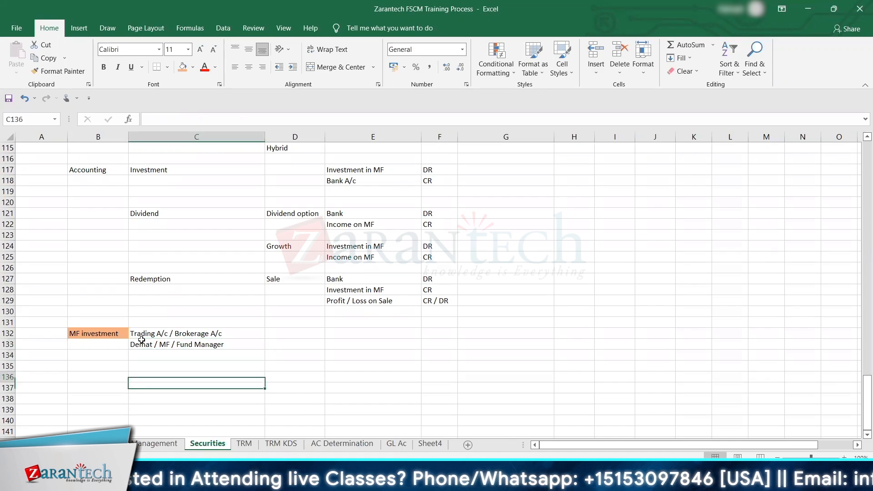
key(Up)
key(Up)
key(Up)
key(Down)
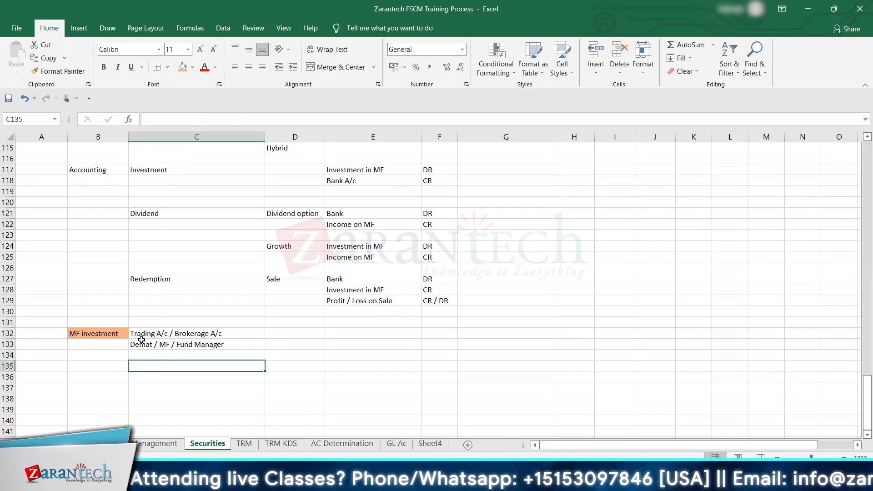
text(St)
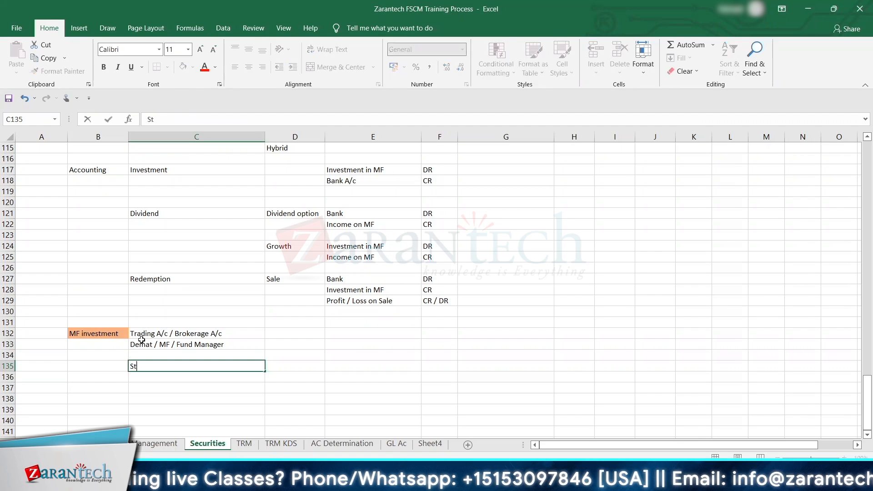
text(ep 1)
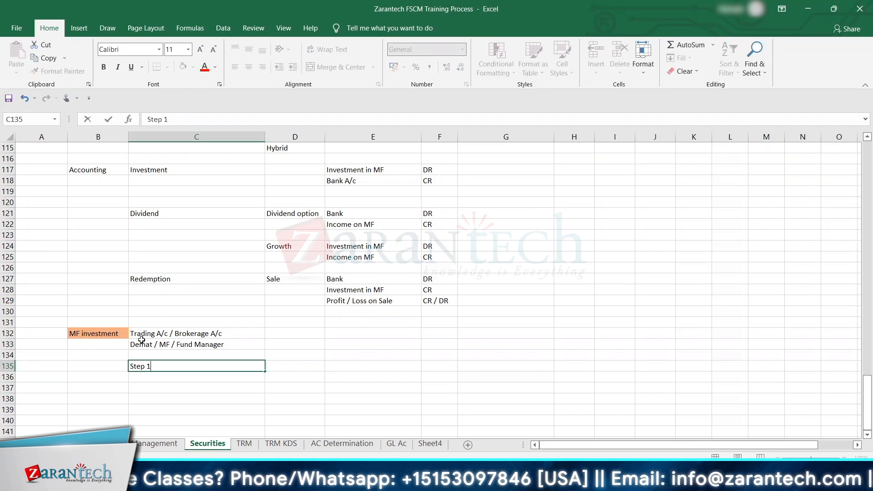
Step: Enter Fund / MF in D135 beside the Step 1 label
key(Tab)
text(Fun)
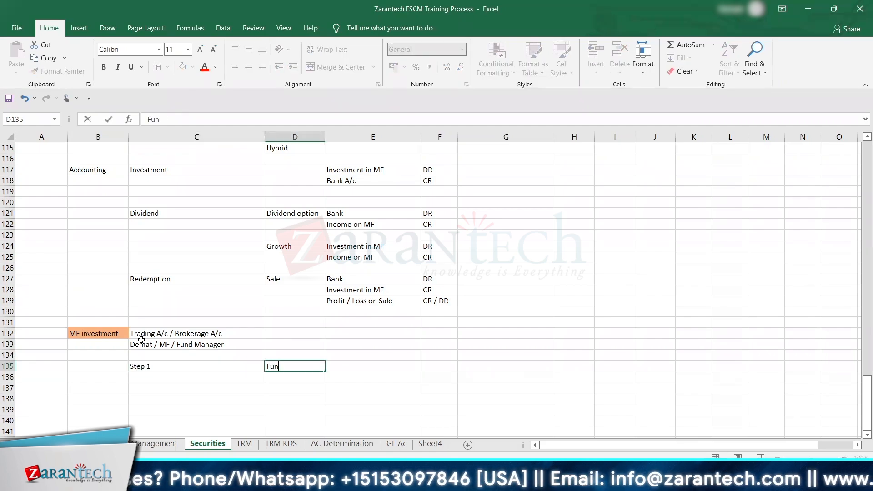
text(d / )
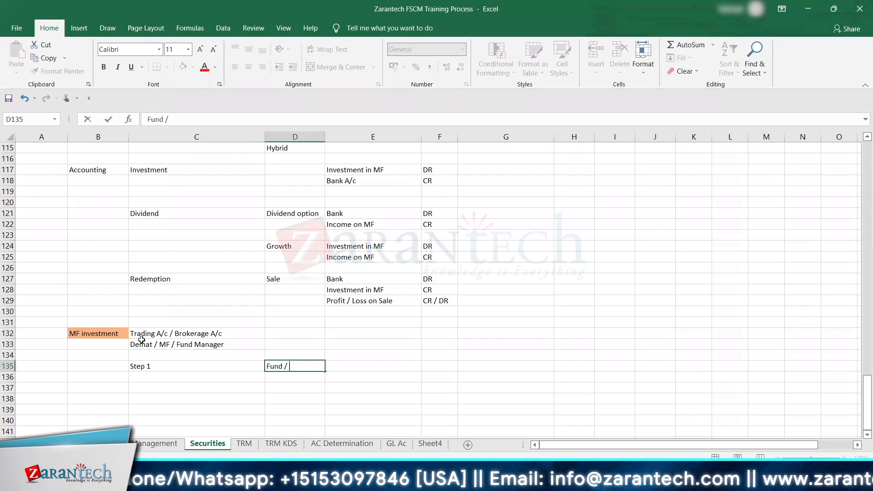
text(MF)
key(Return)
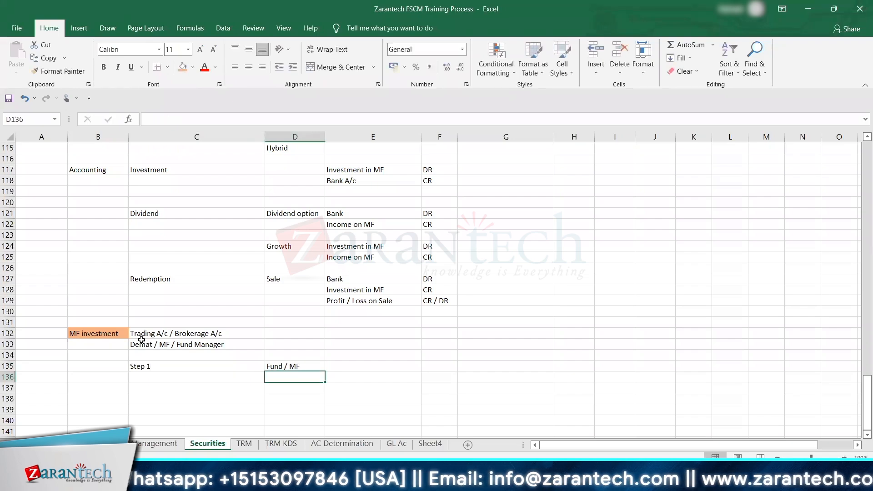
Step: Enter Step 2 in C136 directly below the Step 1 label
key(Left)
text(Step)
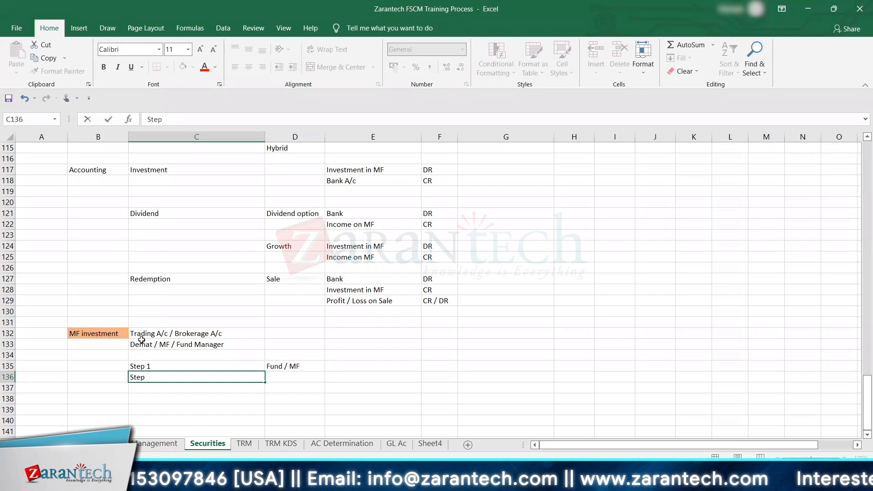
text( e)
key(BackSpace)
text(2)
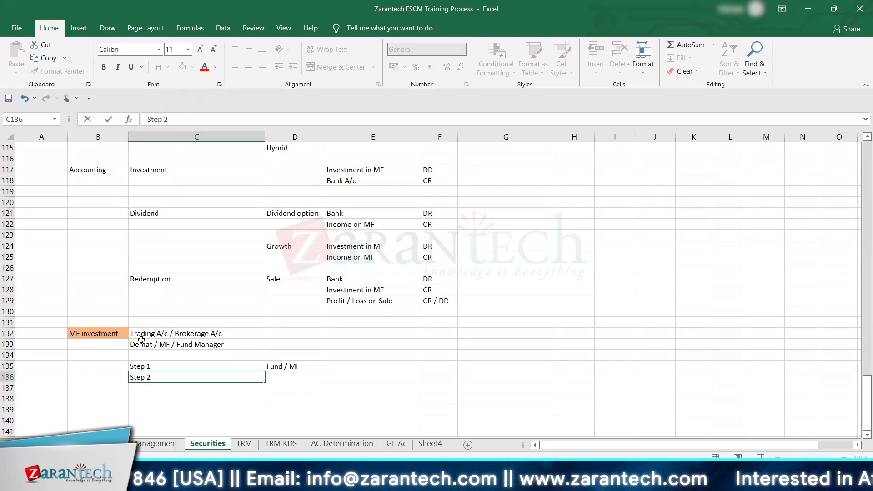
key(Right)
key(Left)
key(Left)
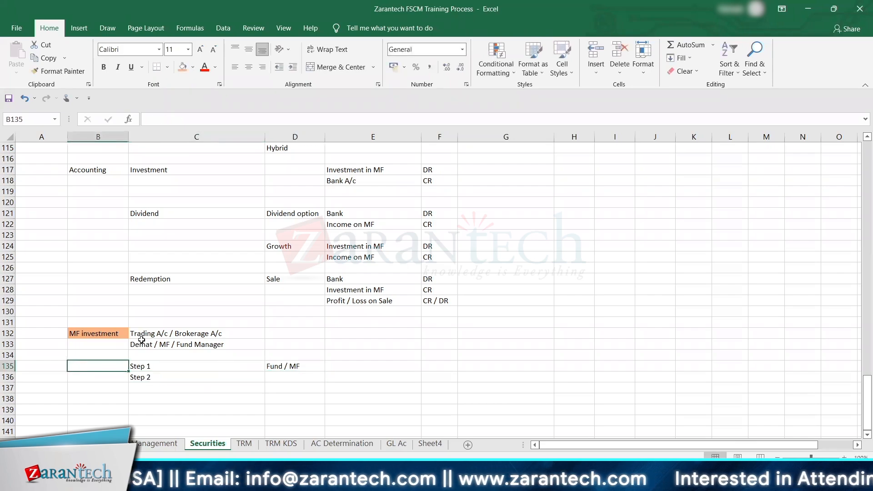
key(Up)
key(Up)
key(Up)
key(Up)
key(Right)
key(Down)
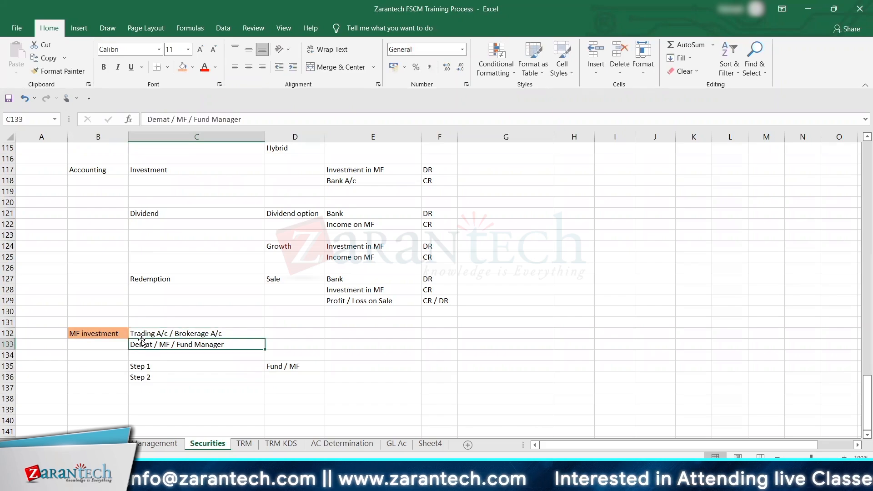
key(Down)
key(Down)
key(Down)
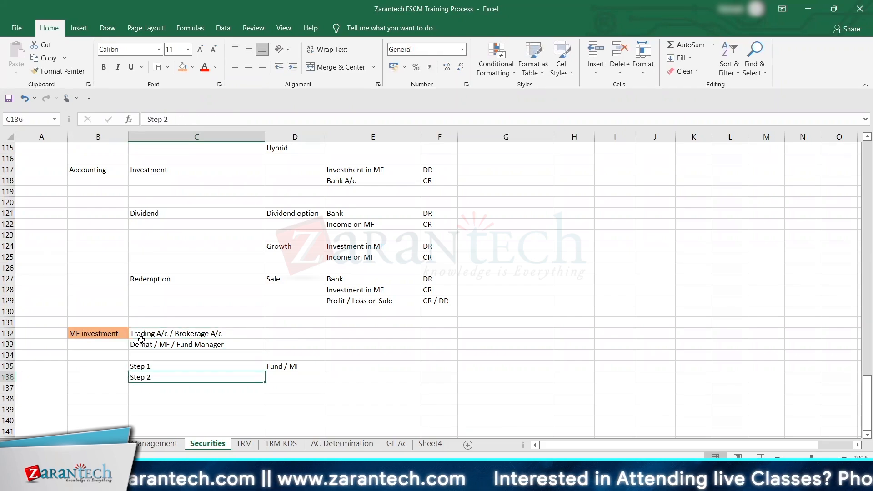
Step: Enter Purchase in D136 beside the Step 2 label
key(Down)
key(Up)
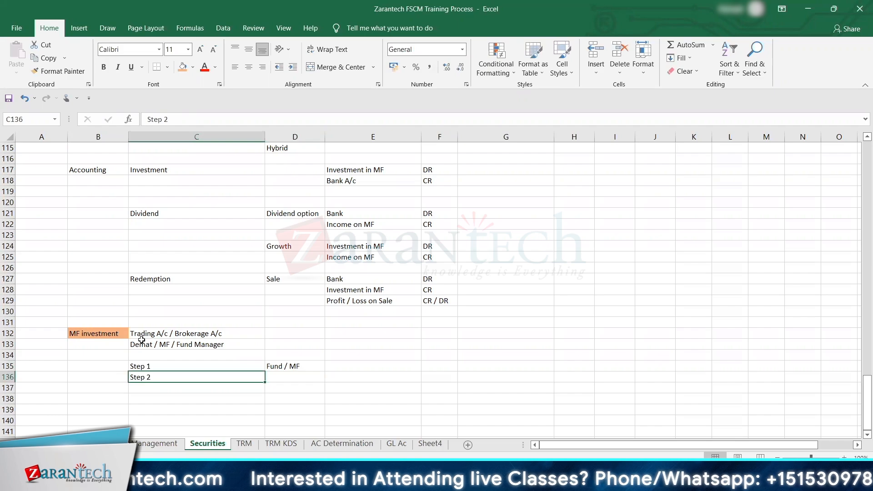
key(Right)
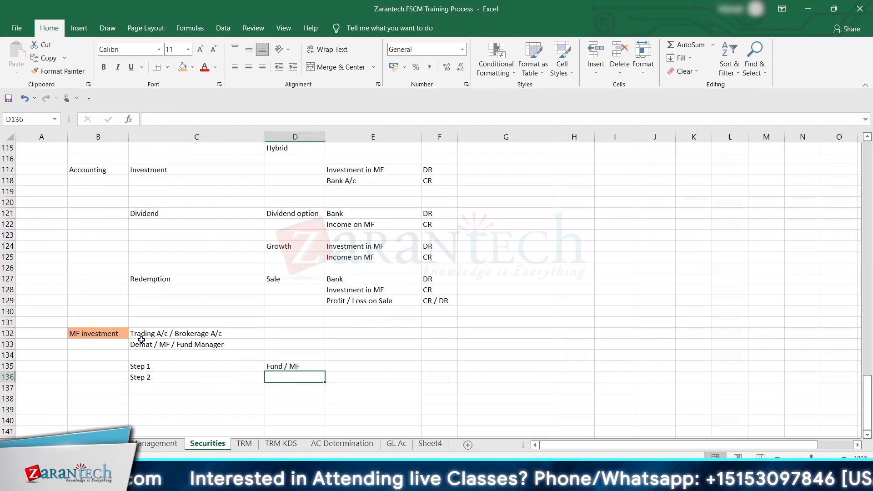
key(Left)
key(Right)
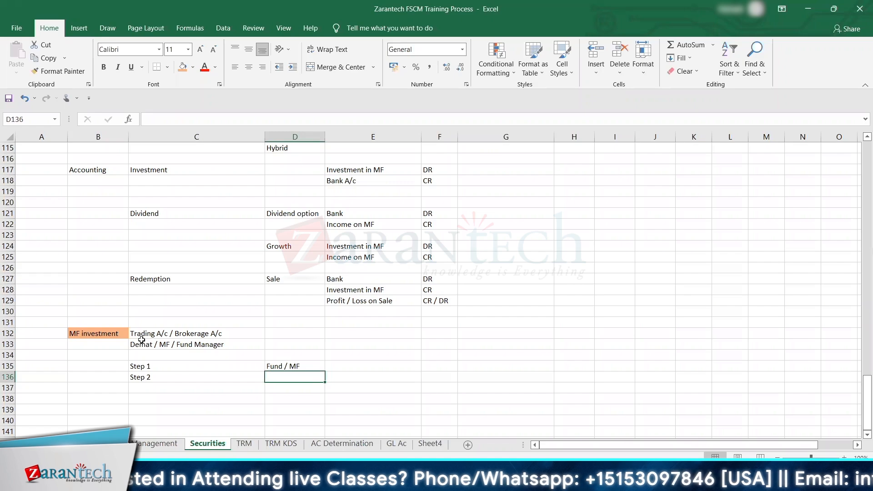
key(Up)
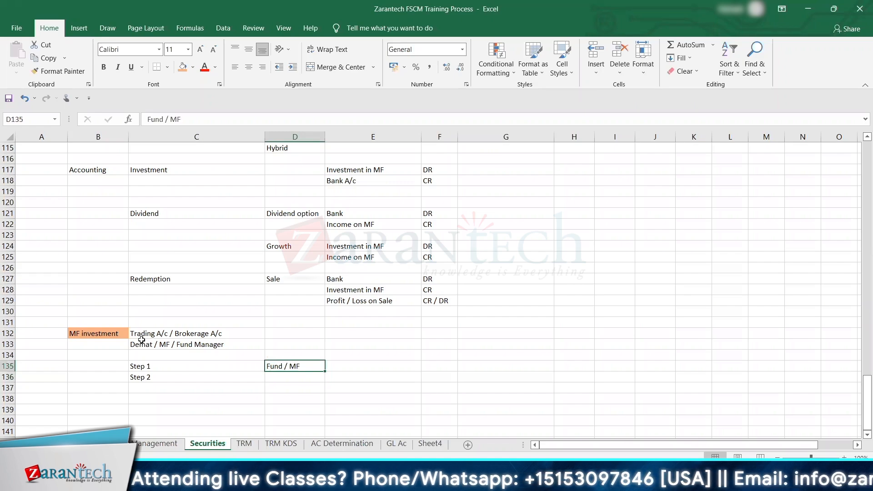
key(Left)
key(Right)
key(Down)
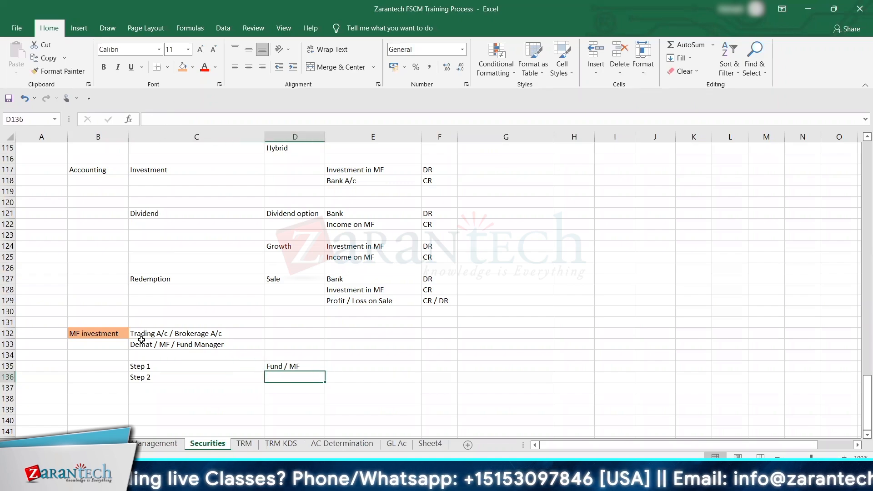
text(Purchase)
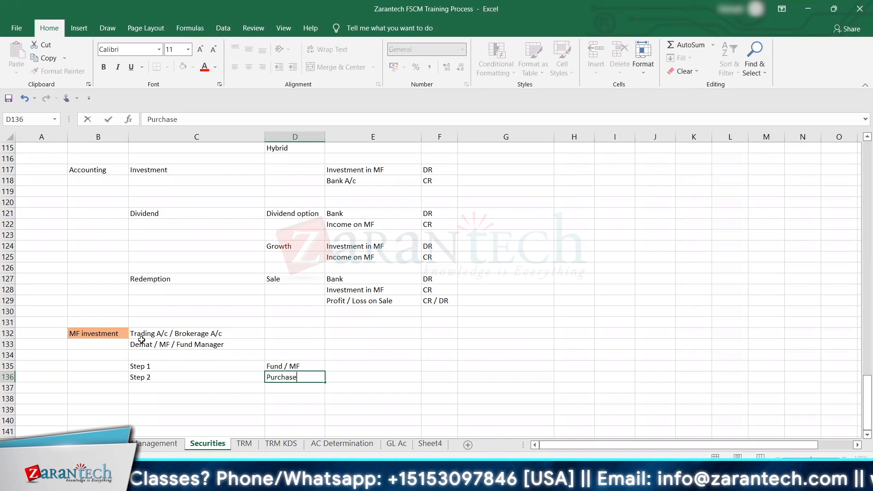
key(Return)
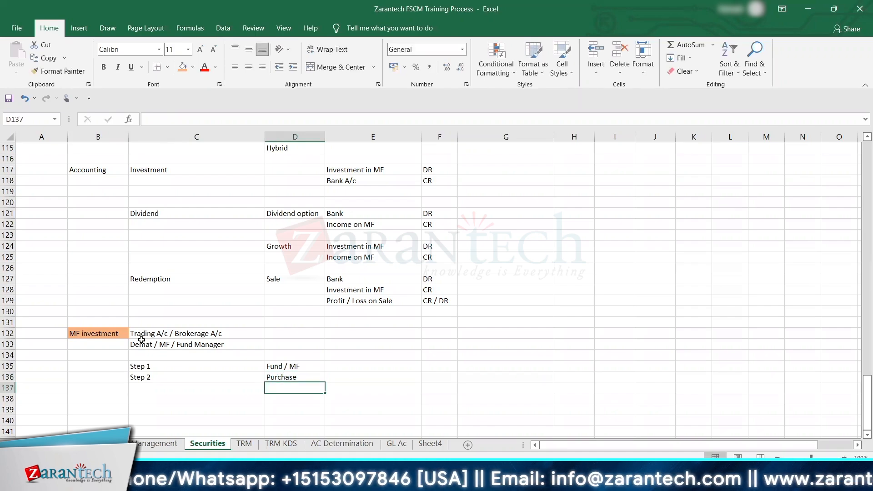
Step: Enter Step 3 in C137 directly below the Step 2 label
key(Up)
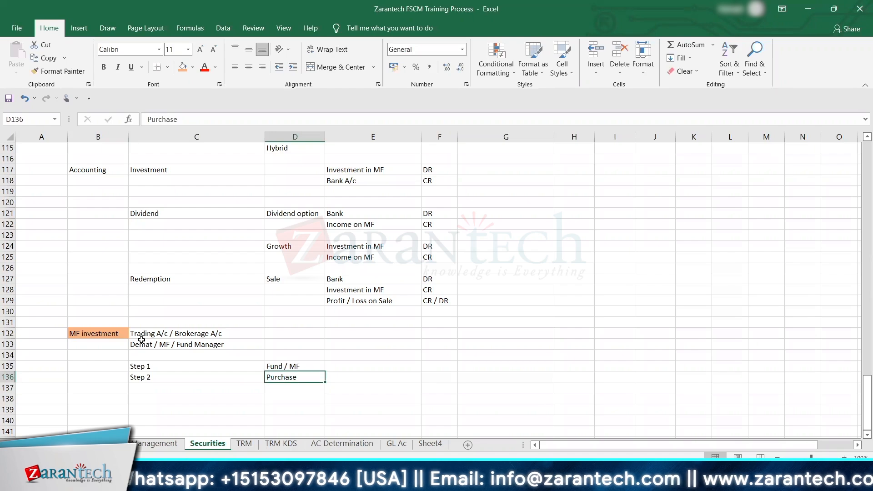
key(Down)
key(Left)
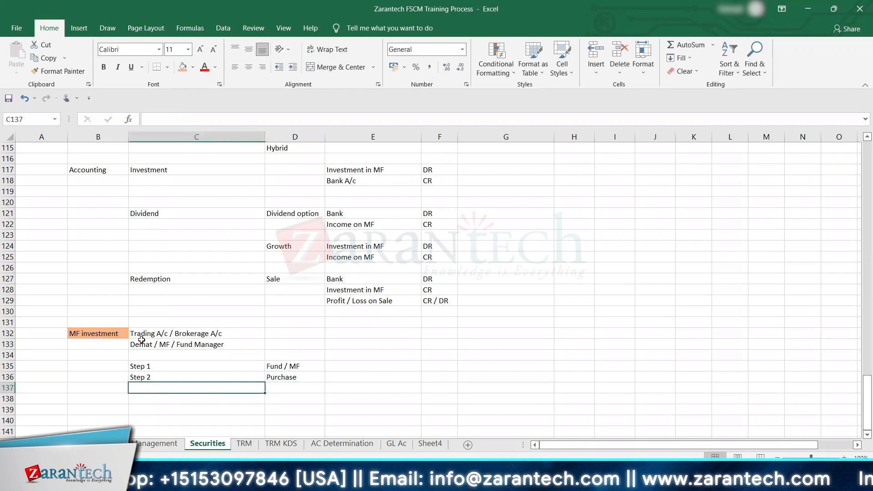
key(Right)
key(Up)
key(Down)
key(Left)
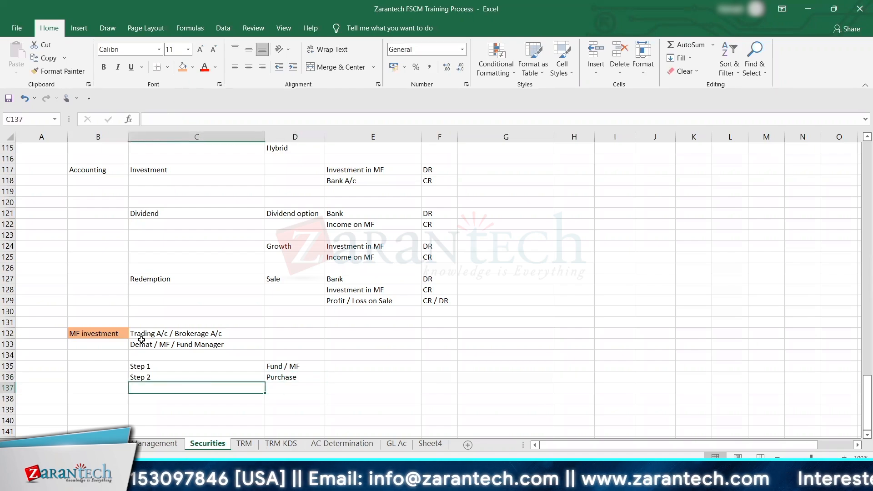
text(Step)
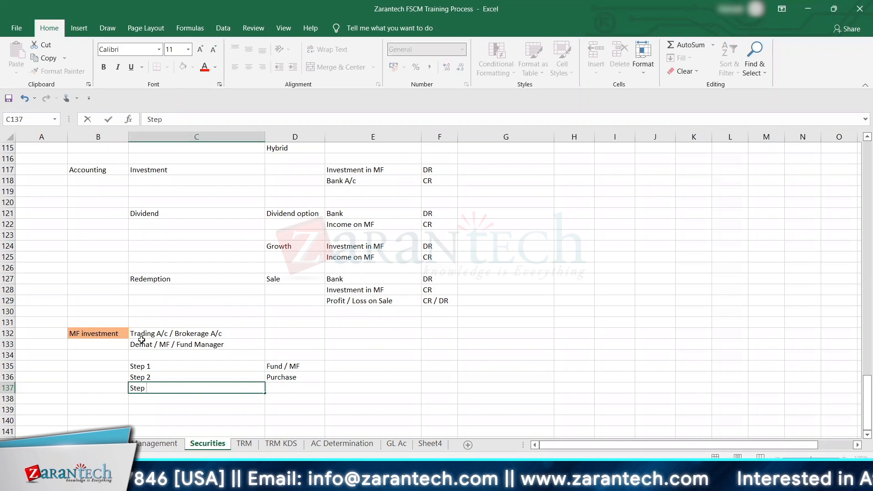
text( 3)
key(Tab)
Step: Enter Credit of MF Units in you're a/c in D137 beside the Step 3 label
text(Credit)
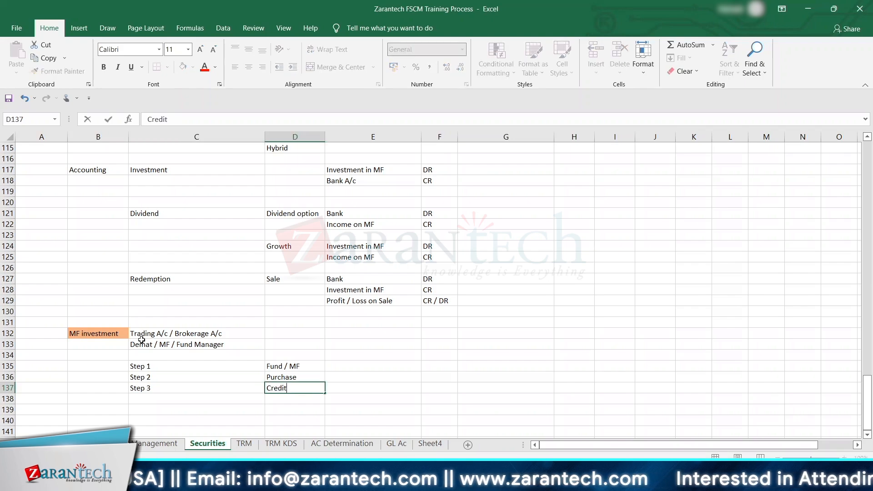
text( of M)
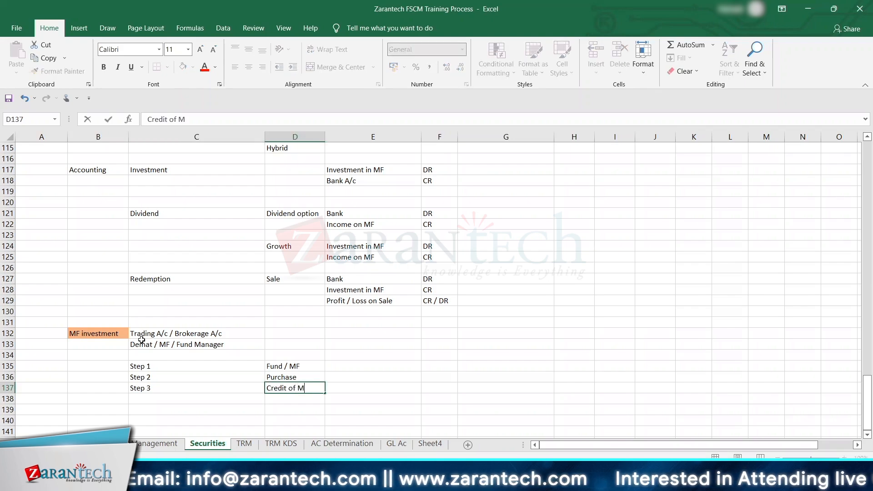
text(F Un)
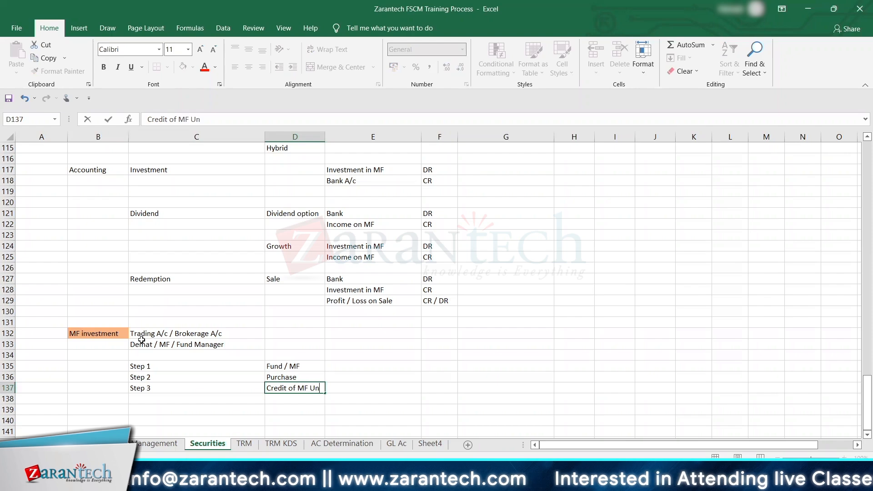
text(its in yo)
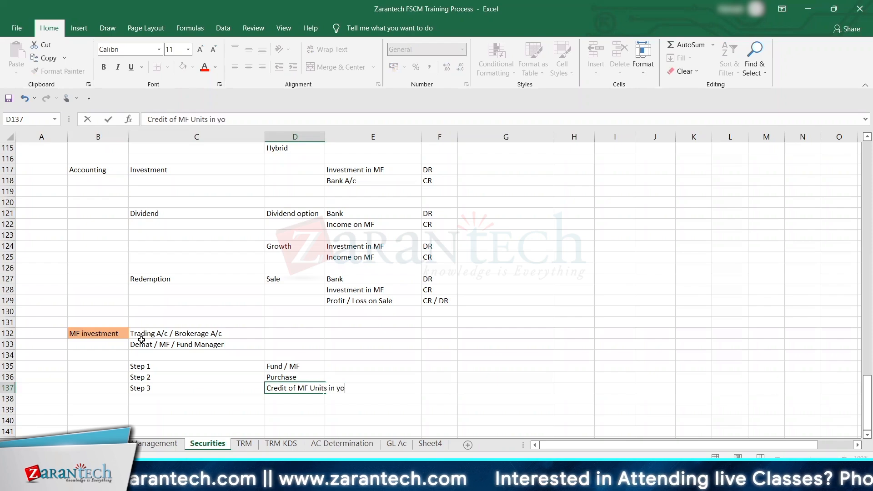
text(u're a/c)
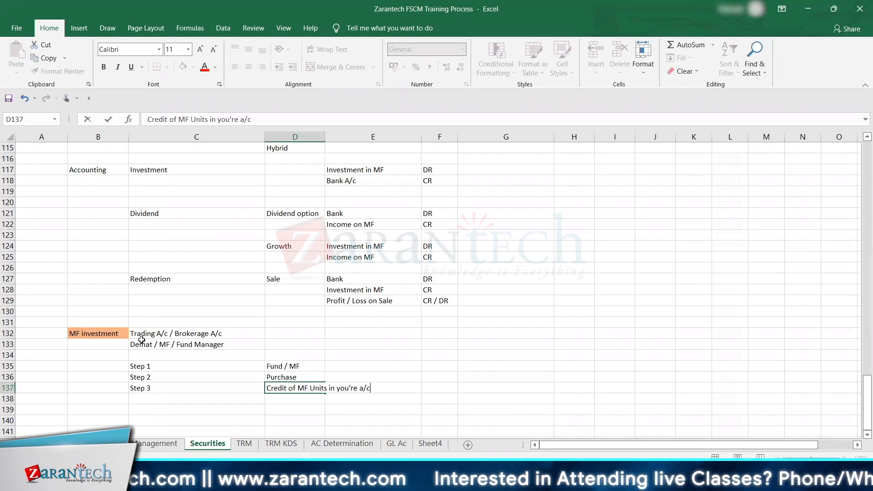
key(Return)
Step: Review the three MF investment steps by selecting C135:E137, ending on an empty cell below them
key(Left)
key(Up)
key(Up)
key(Up)
key(shift+Right)
key(shift+Right)
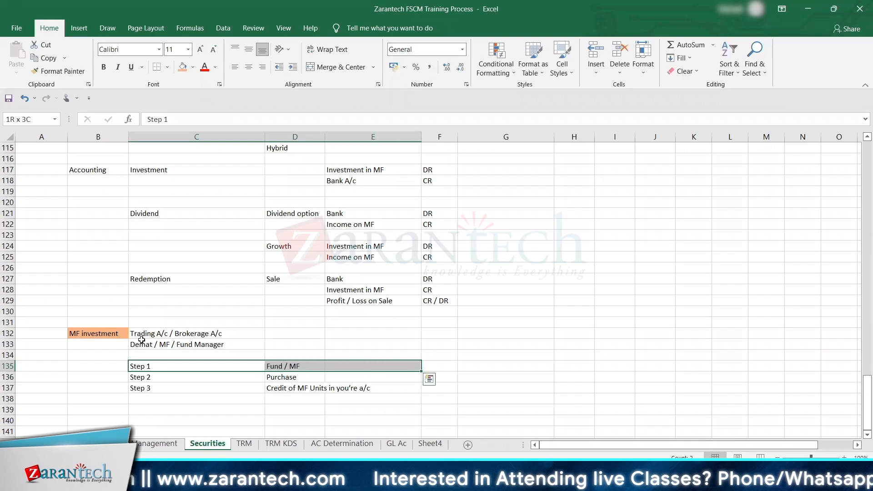
key(shift+Down)
key(shift+Down)
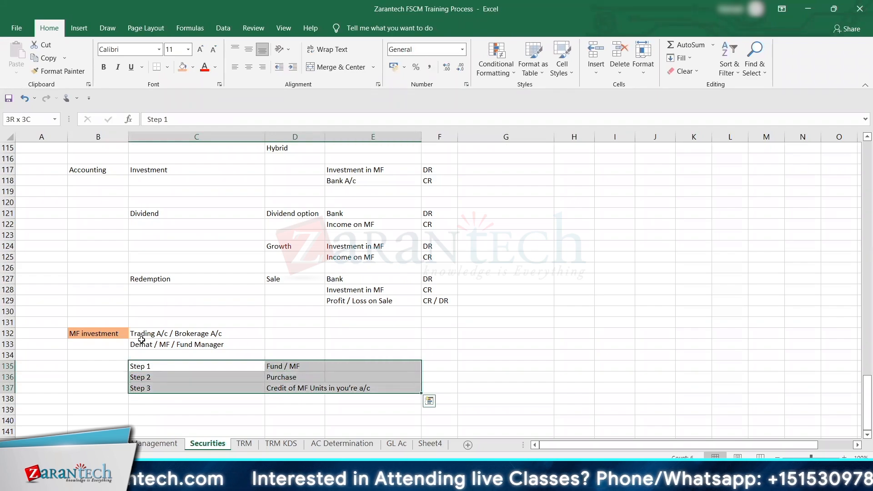
key(Down)
key(Down)
key(Down)
key(Down)
key(Down)
key(Down)
key(Down)
key(Down)
key(Down)
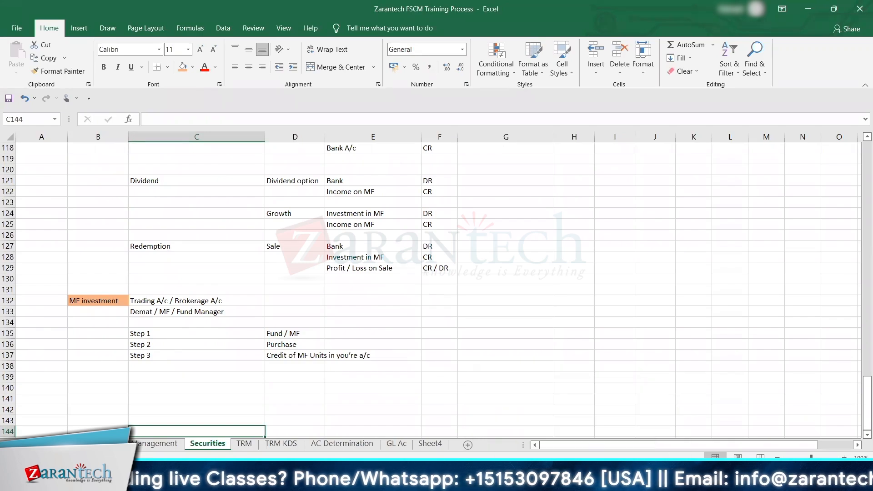
Step: Switch to the SAP Display IMG window, collapse General Settings and expand Securities under Transaction Manager
click(573, 478)
click(583, 437)
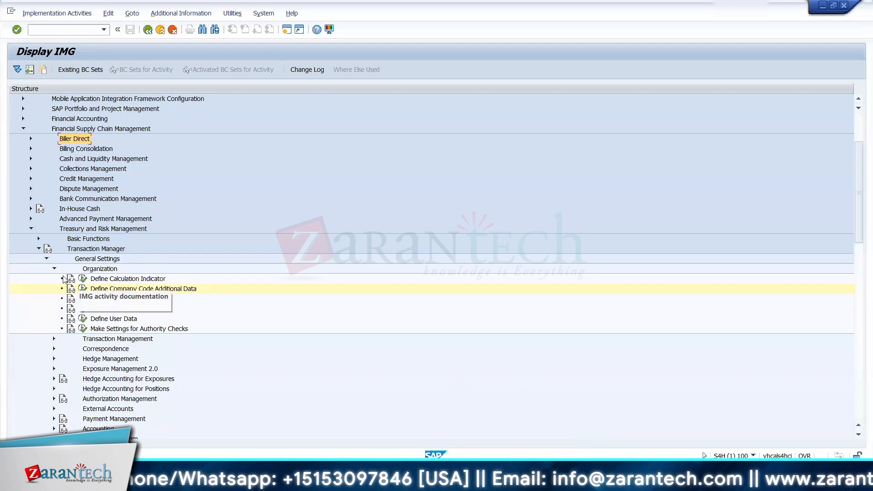
click(47, 258)
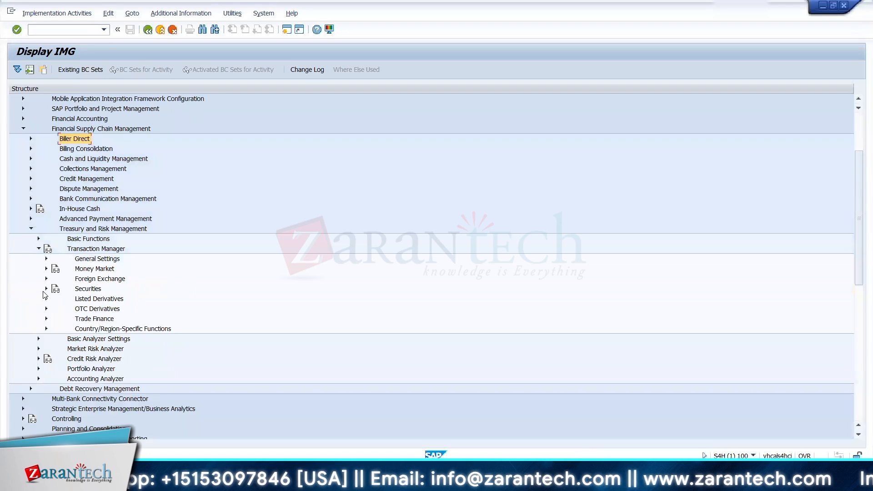
click(46, 289)
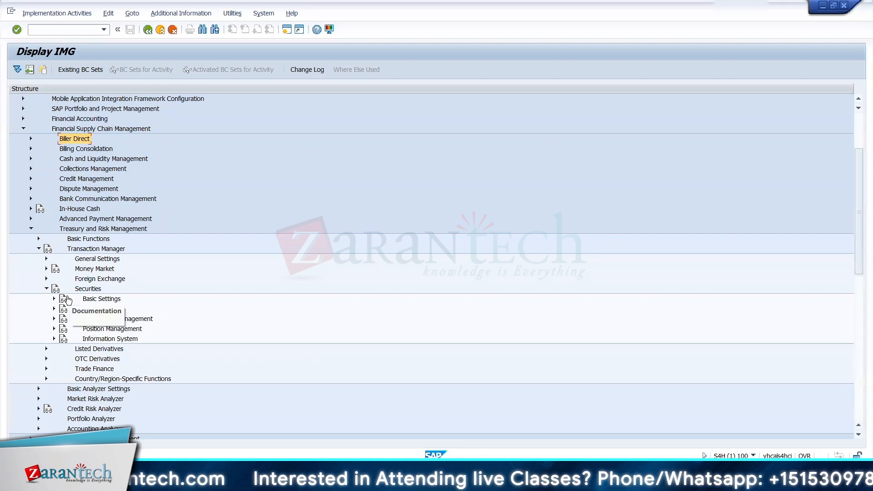
Step: Expand Transaction Management under Money Market and compare it with the Transaction Management node under Securities
double_click(90, 269)
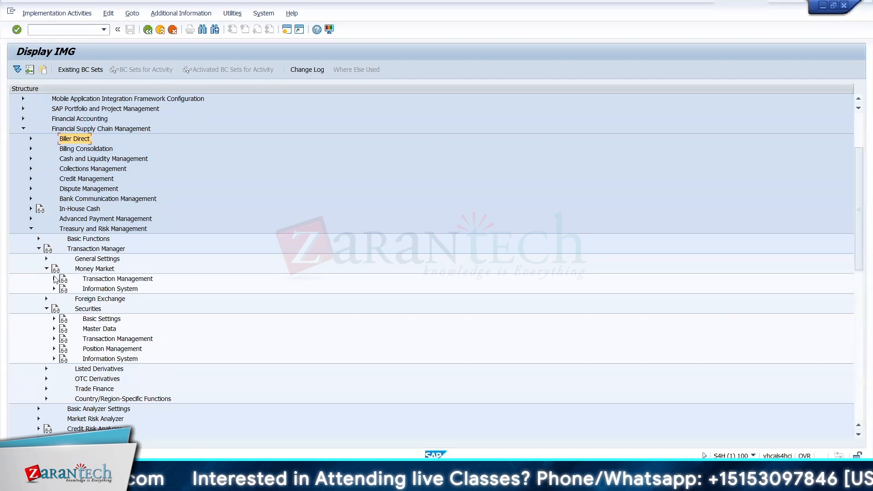
click(53, 279)
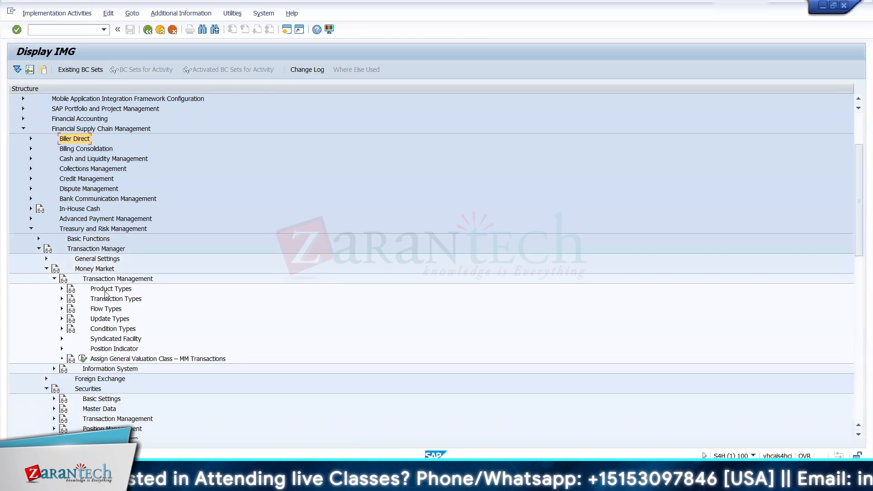
click(92, 421)
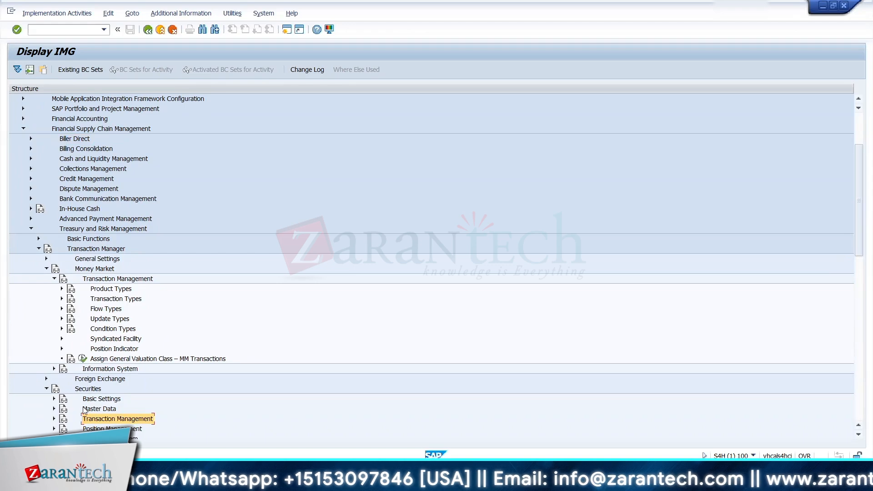
Step: Switch back to Excel and enter Master data in C140, leaving two blank rows below the Step 3 line
key(alt+Tab)
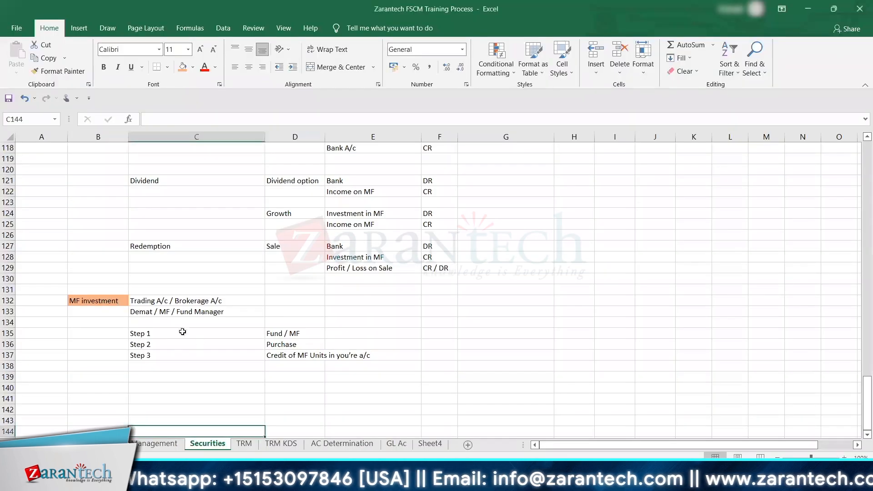
click(149, 376)
key(Down)
key(Down)
key(Down)
key(Down)
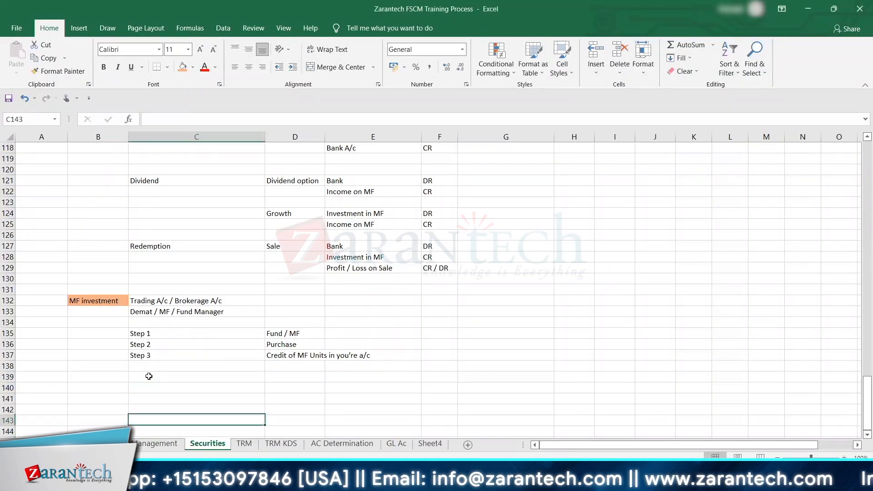
key(Up)
key(Up)
key(Up)
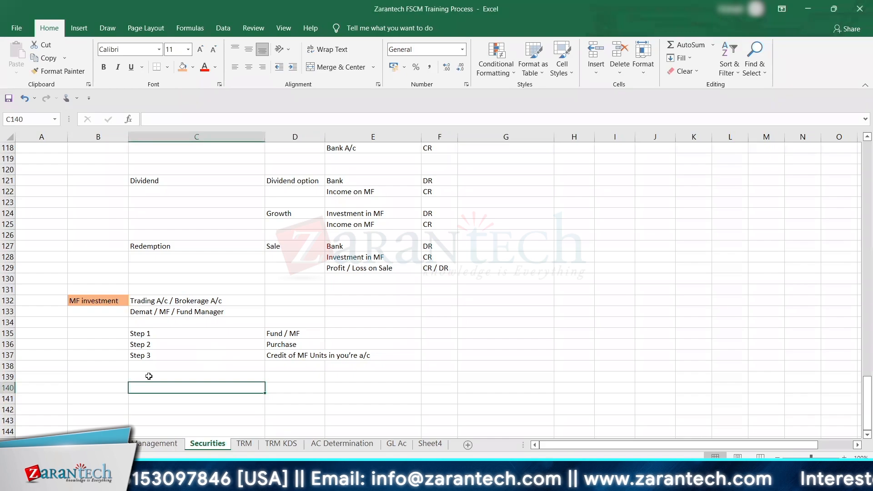
key(Down)
key(Down)
key(Down)
key(Down)
key(Down)
key(Down)
key(Down)
key(Down)
key(Down)
key(Down)
key(Down)
key(Down)
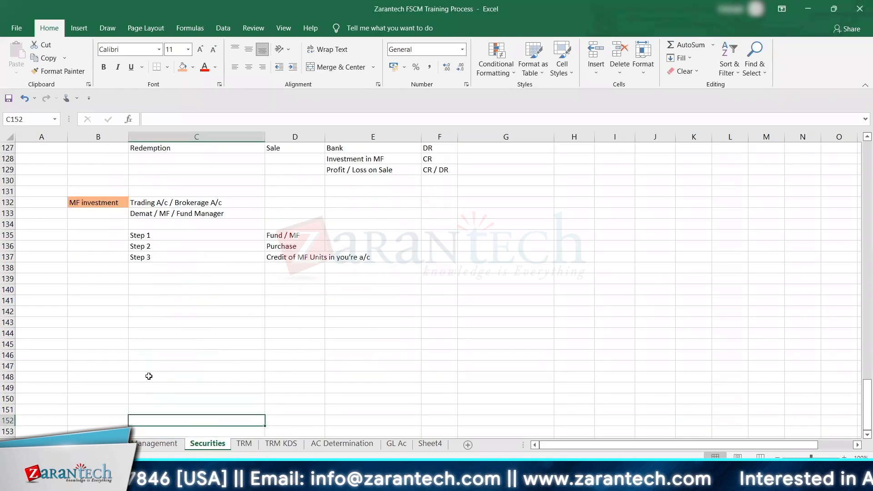
key(Up)
key(Up)
key(Up)
key(Up)
key(Up)
key(Up)
key(Up)
key(Up)
key(Up)
key(Up)
key(Up)
key(Up)
key(Up)
key(Up)
key(Down)
key(Down)
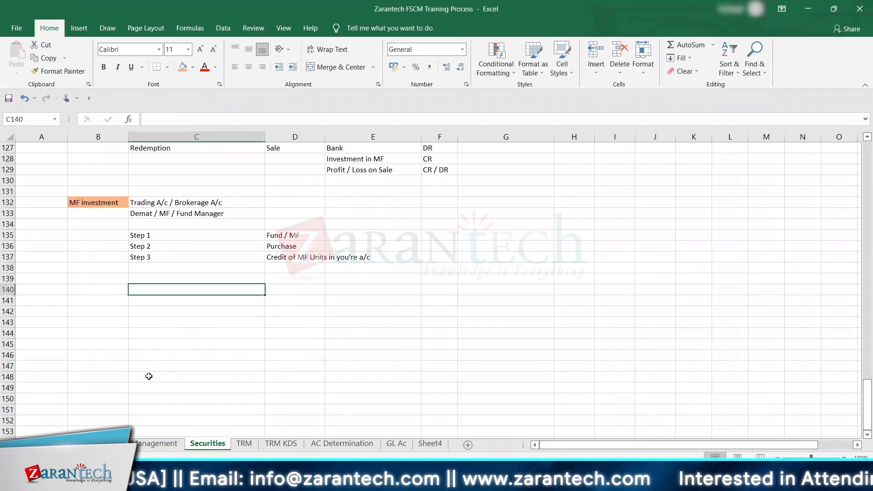
text(Master data)
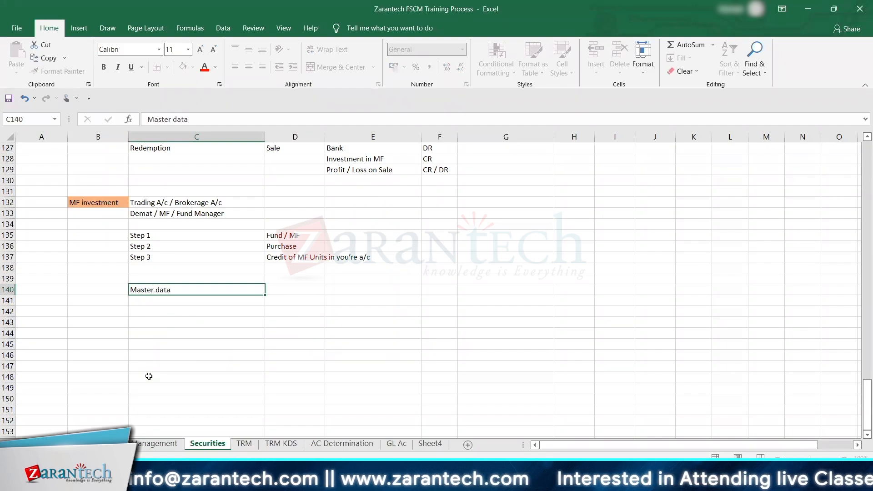
key(Tab)
Step: Fill the Master data cell C140 with the same orange as the MF investment heading
key(Left)
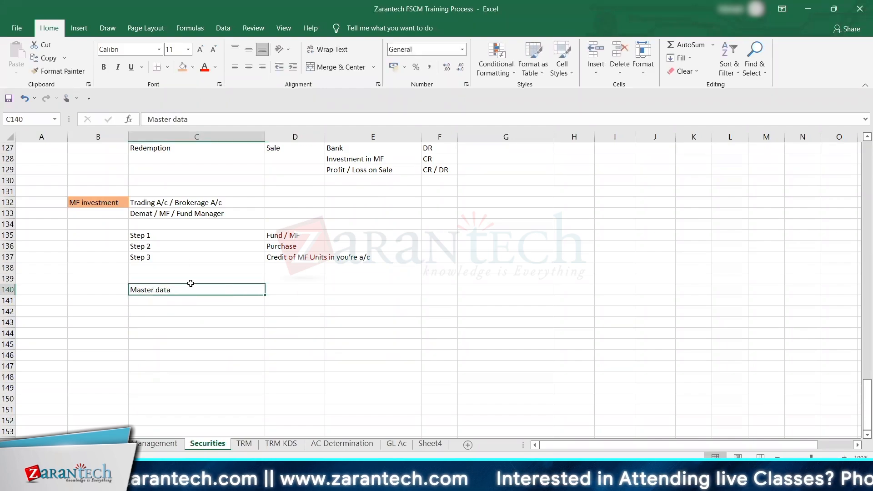
click(182, 68)
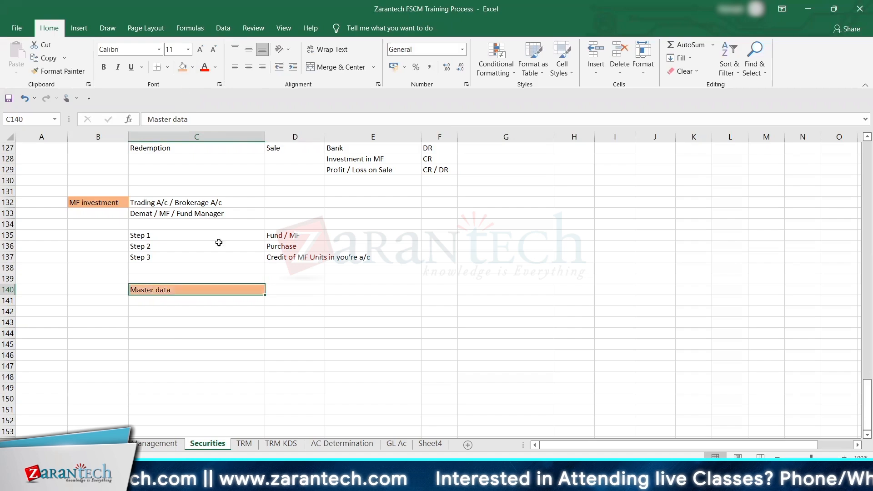
Step: Enter ICICI EQUITY FUND in D140 beside the Master data heading and widen column D to fit the text
click(278, 289)
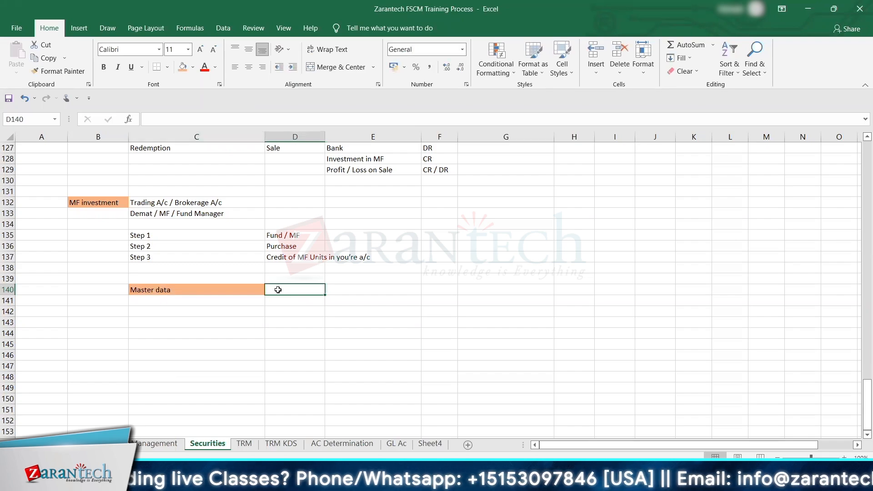
text(ICICI)
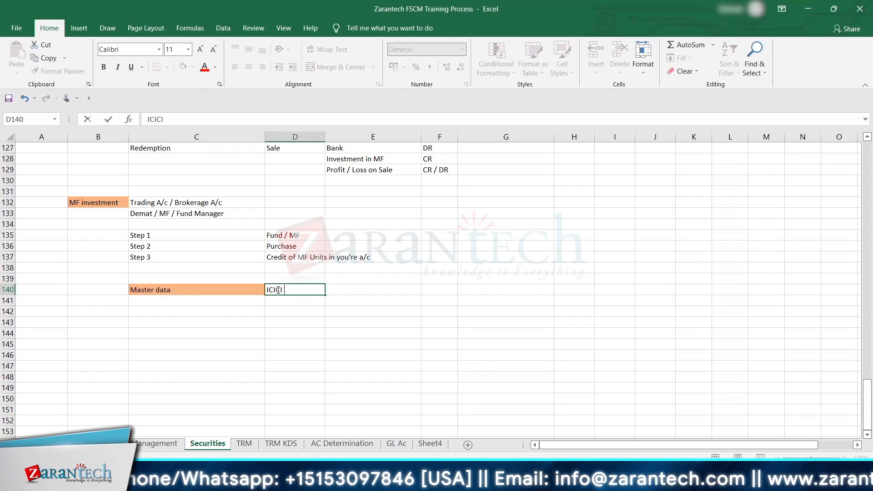
text(EQ)
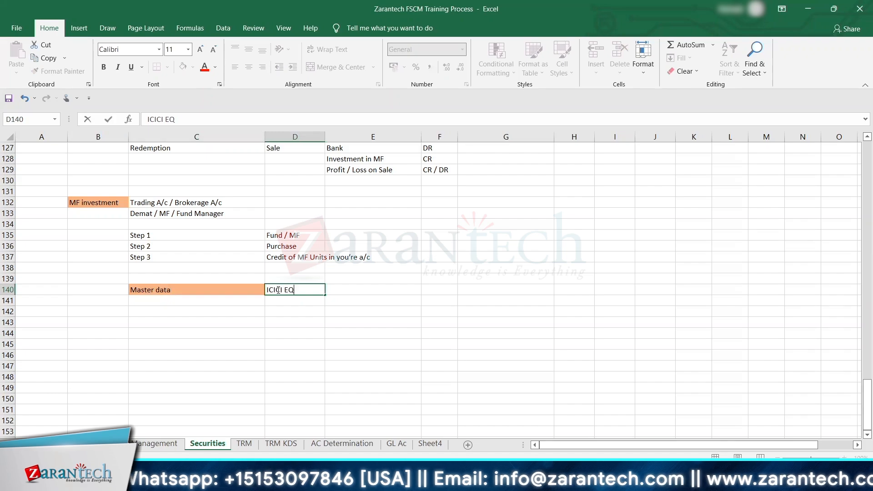
text(UITY FU)
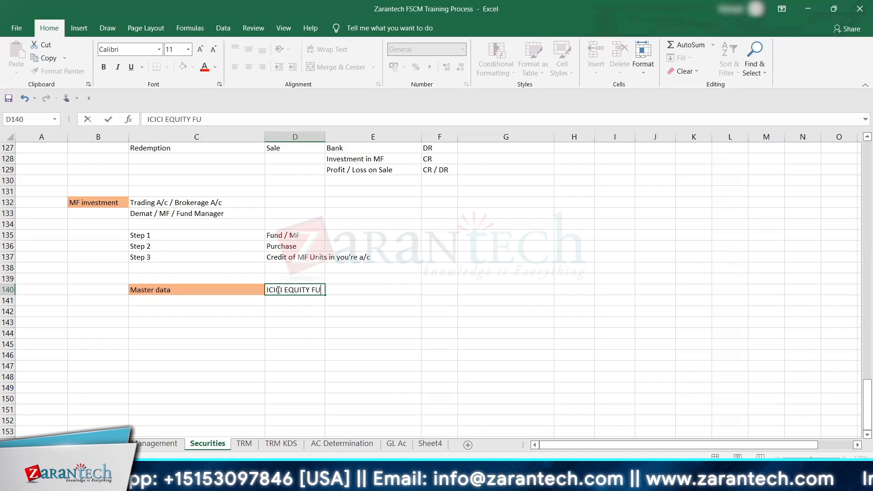
text(ND)
key(Right)
key(Left)
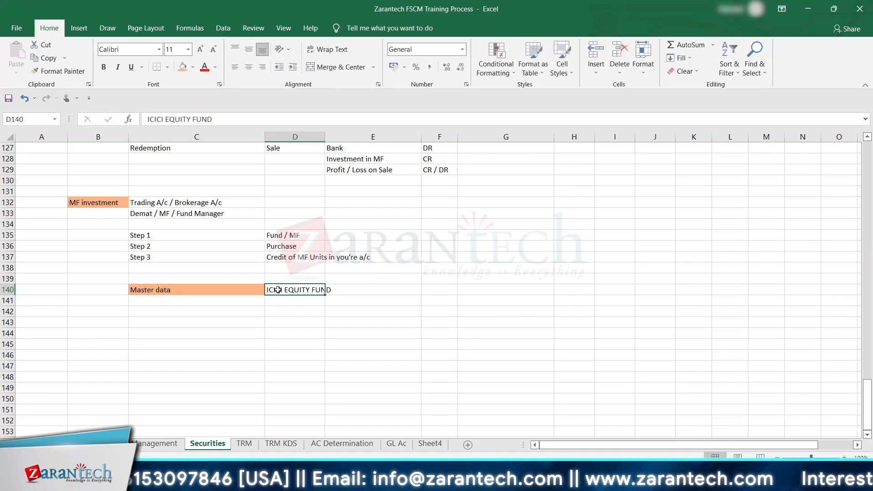
key(Right)
key(Left)
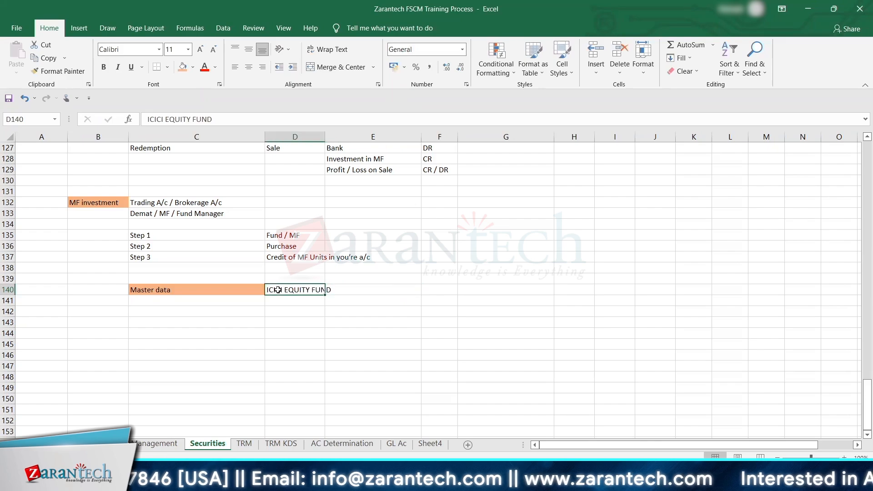
drag(321, 140, 375, 140)
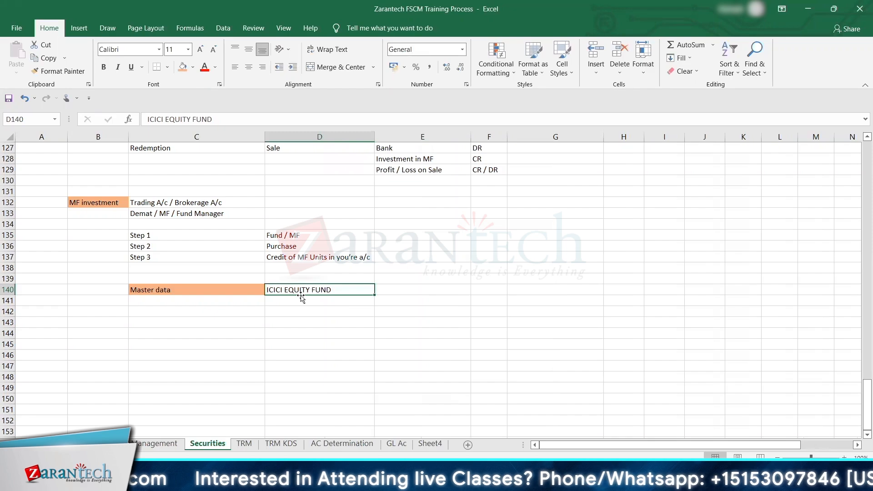
Step: Switch to the SAP Display IMG window, expand Master Data under Securities and look through the nodes down to OTC Derivatives
key(alt+Tab)
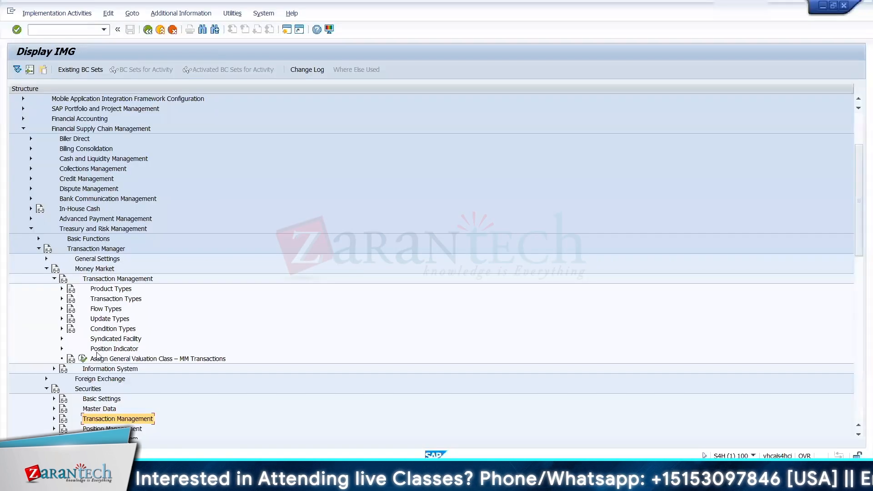
click(54, 409)
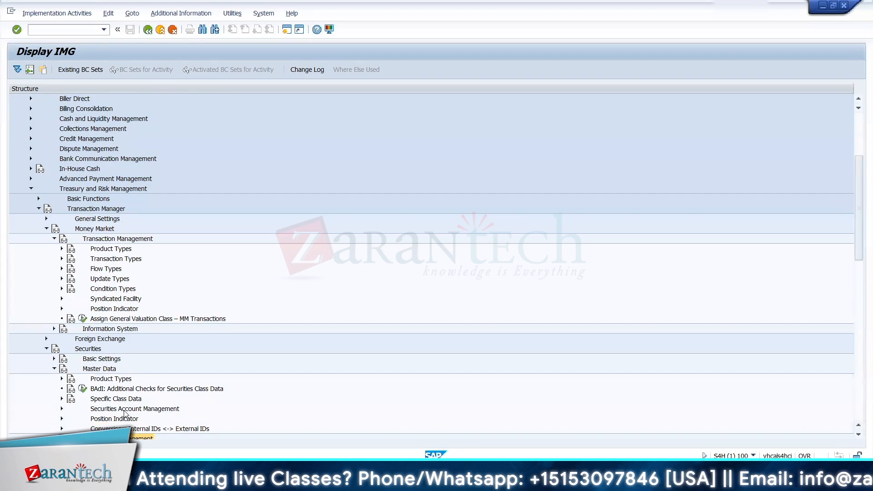
click(98, 400)
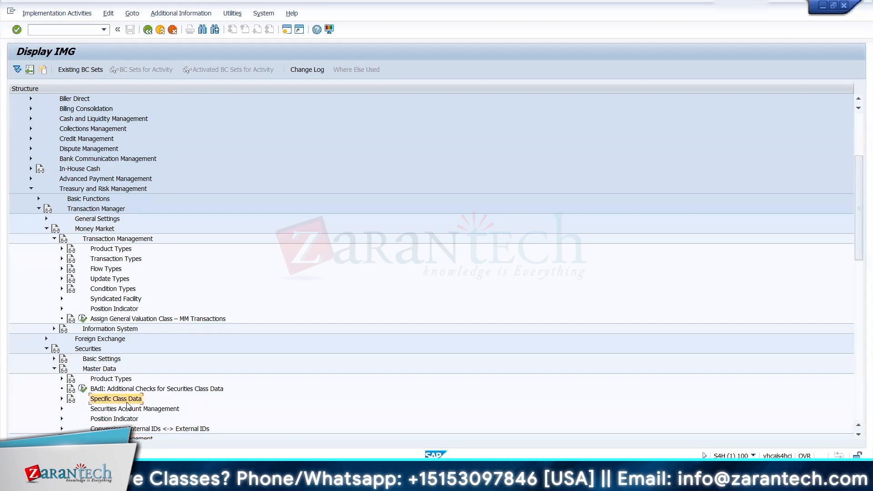
key(Down)
key(Down)
key(Down)
key(Down)
key(Down)
key(Down)
key(Down)
key(Down)
key(Down)
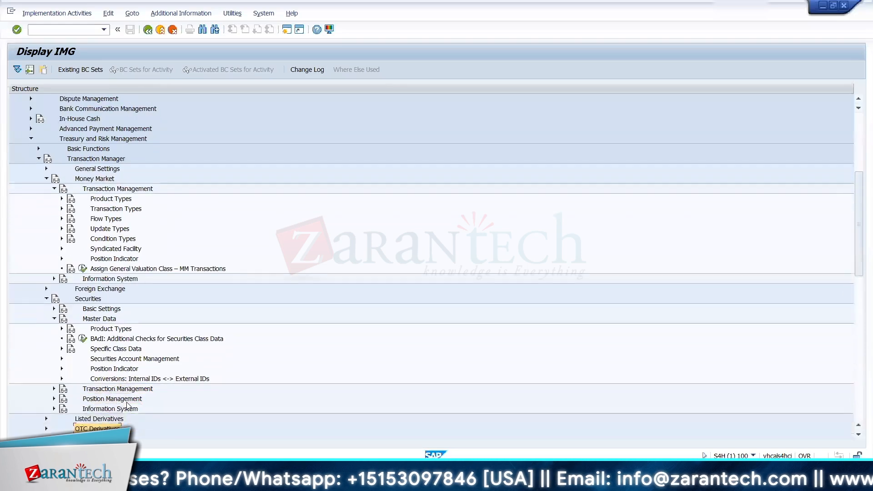
Step: Return to Specific Class Data under the Securities master data and expand it to view its activities
key(Up)
key(Up)
key(Up)
key(Up)
key(Up)
key(Up)
key(Up)
key(Up)
key(Up)
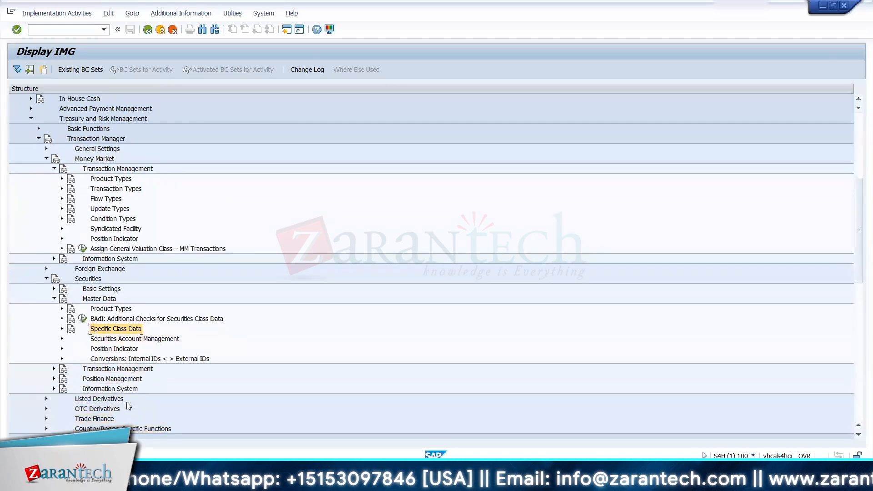
key(Right)
key(Down)
key(Up)
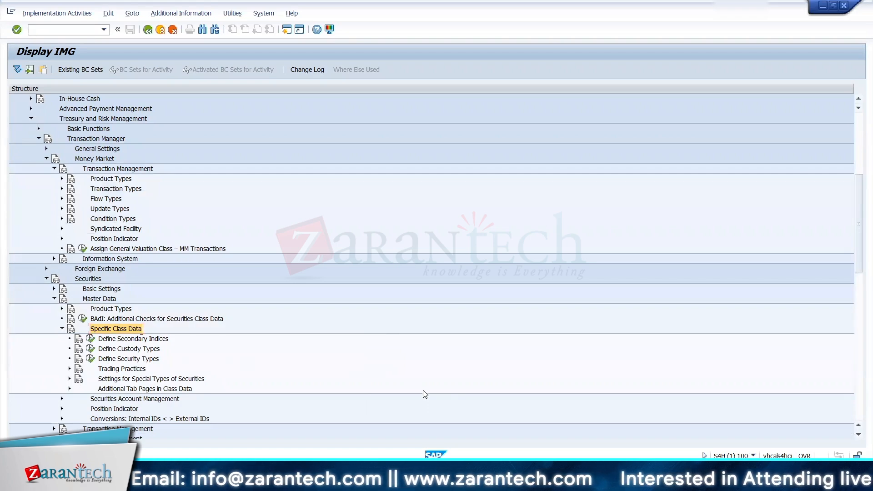
Step: Switch to the FSCM Training Process workbook in Excel to review the Master data entry, and return to SAP
mouse_move(549, 480)
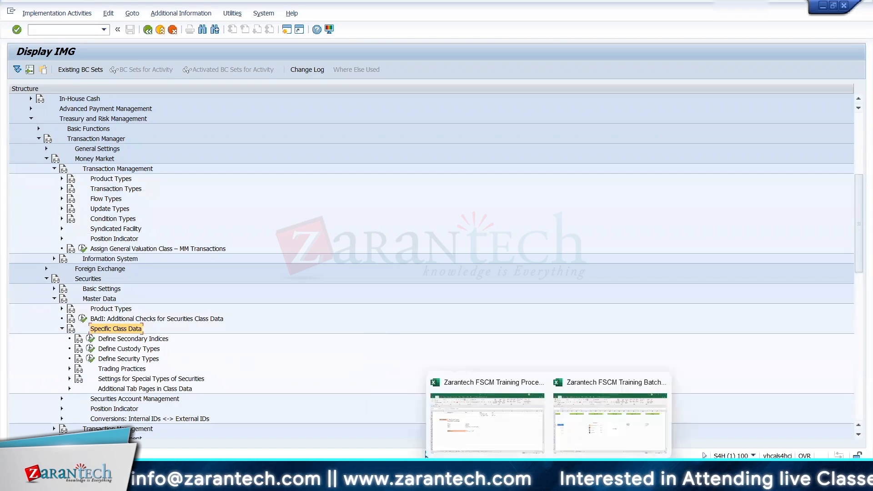
click(488, 434)
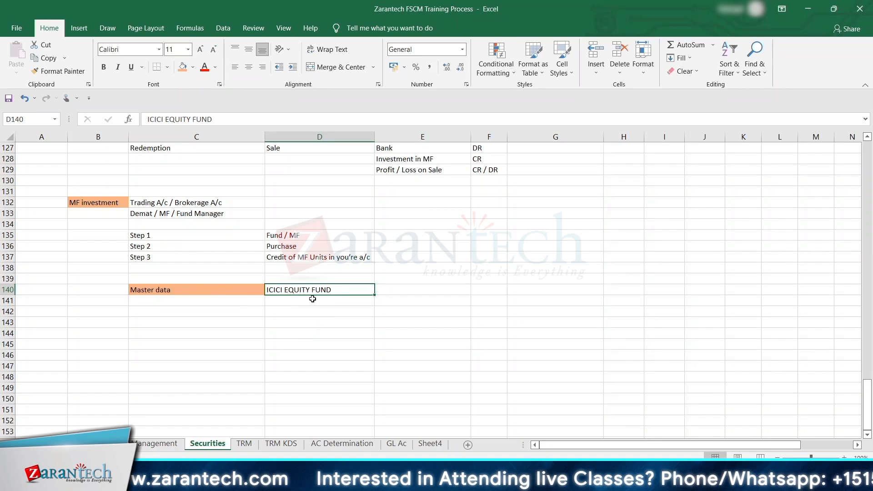
key(alt+Tab)
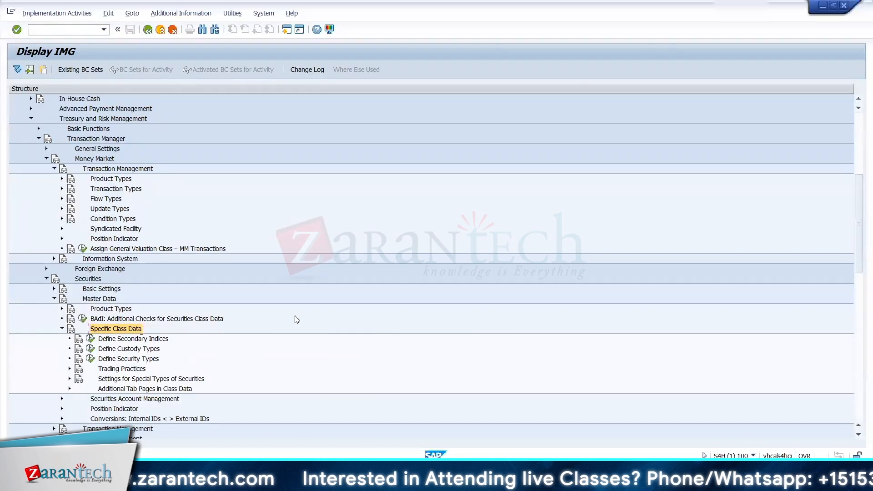
Step: Expand Product Types under the Securities master data and open the Define Product Types - Securities activity
click(62, 309)
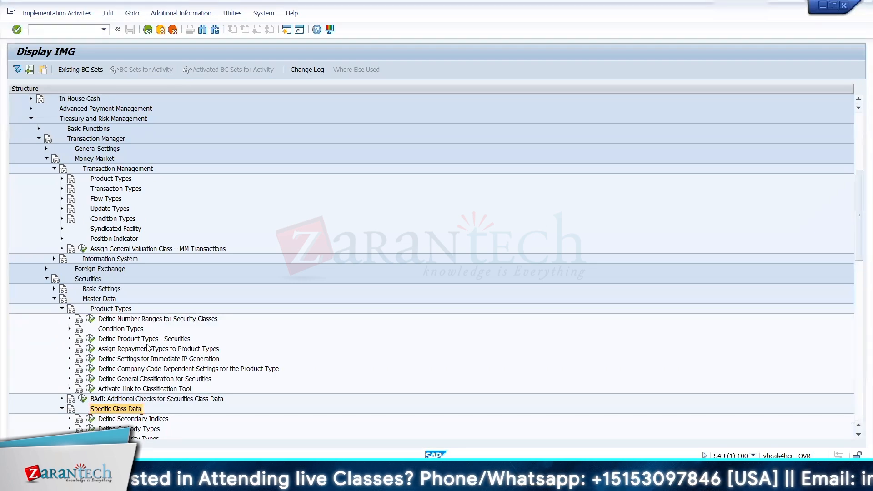
click(121, 340)
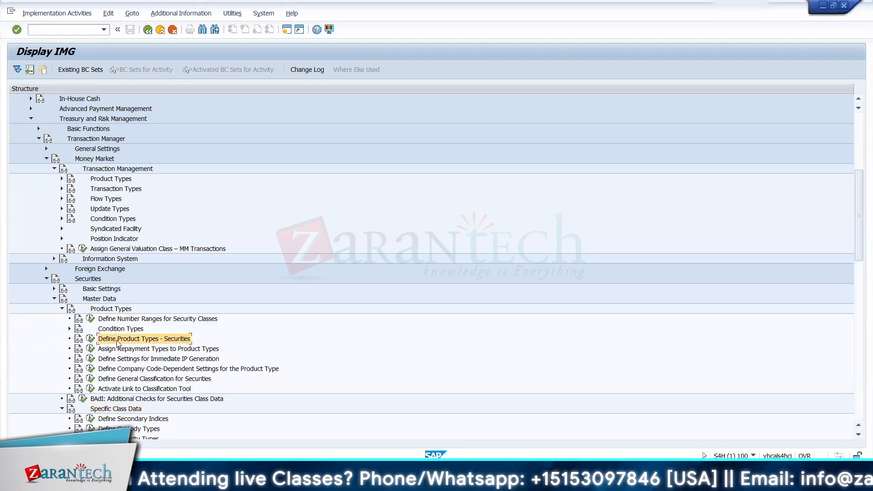
click(90, 339)
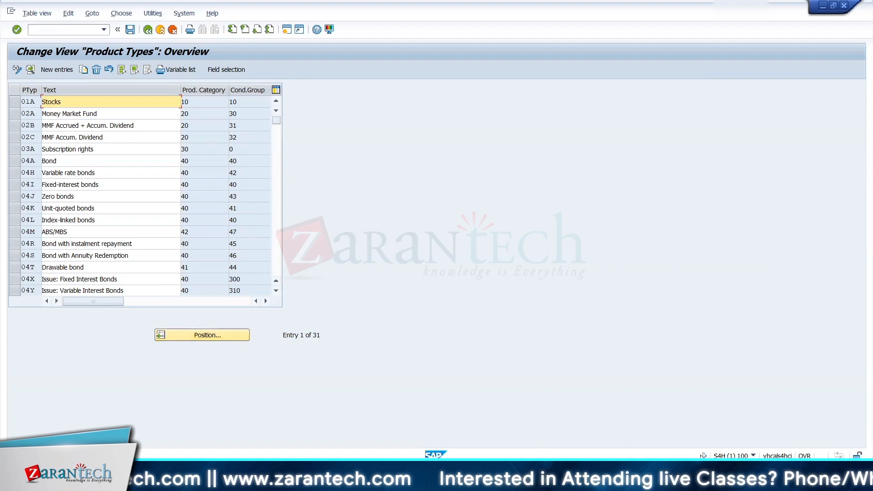
Step: Check the session's system and transaction information for the Product Types view and close it
click(753, 455)
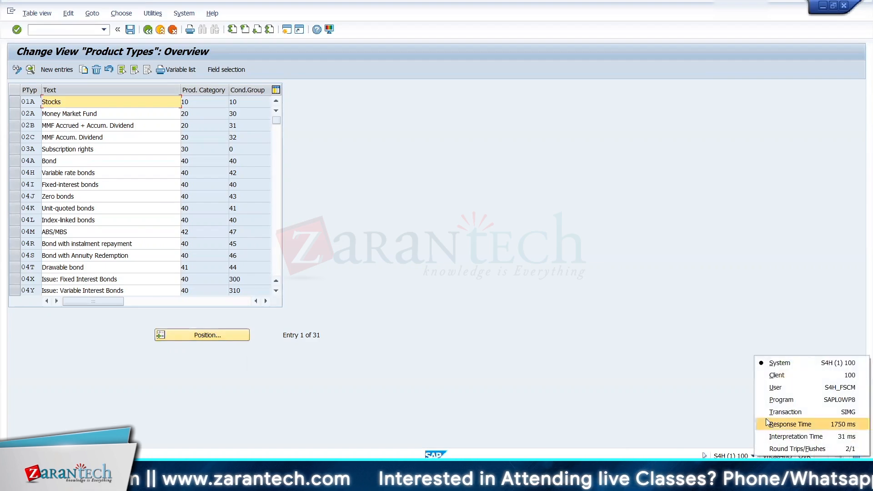
click(698, 356)
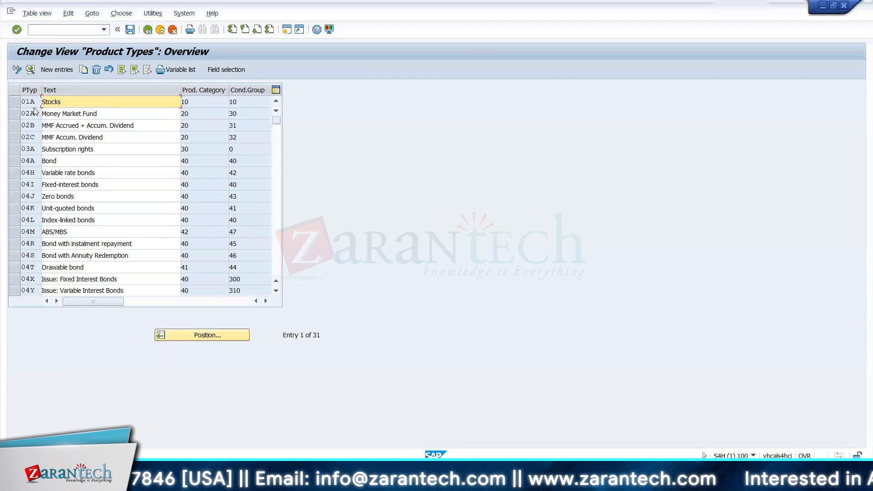
Step: Open the details of product type 01A Stocks, examine its product category and condition group, and return to the overview
double_click(65, 102)
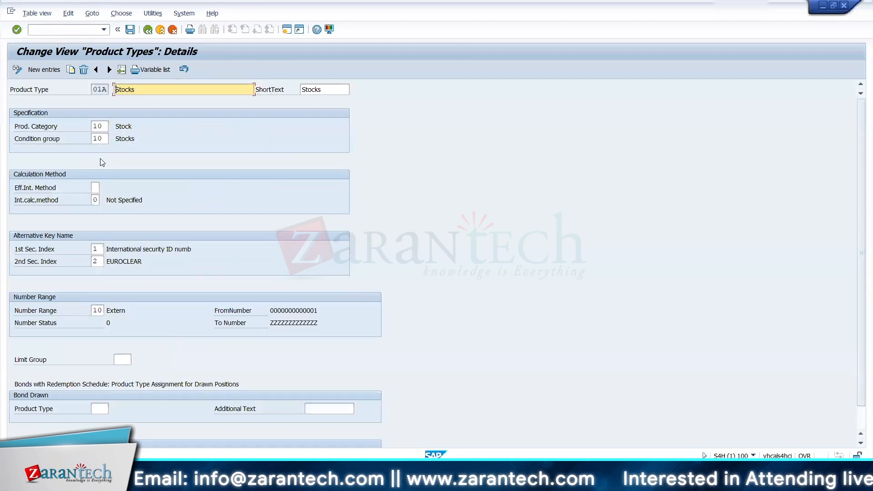
drag(19, 127, 98, 124)
drag(26, 138, 90, 140)
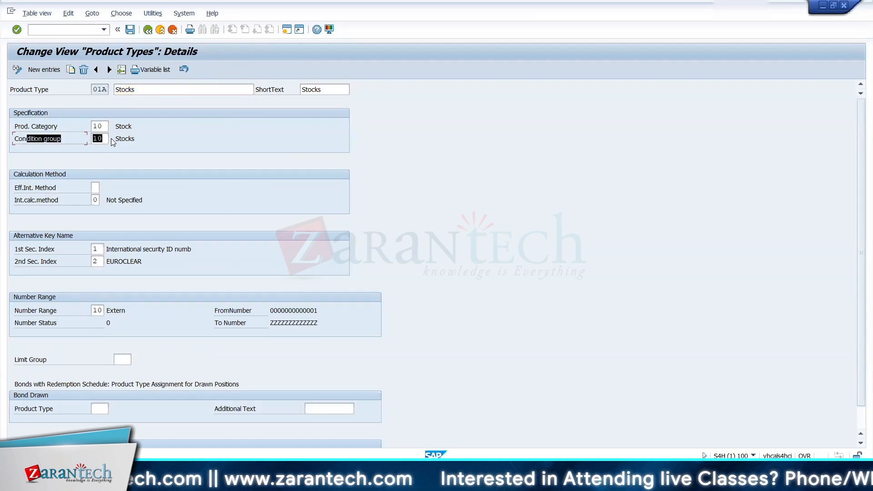
click(111, 139)
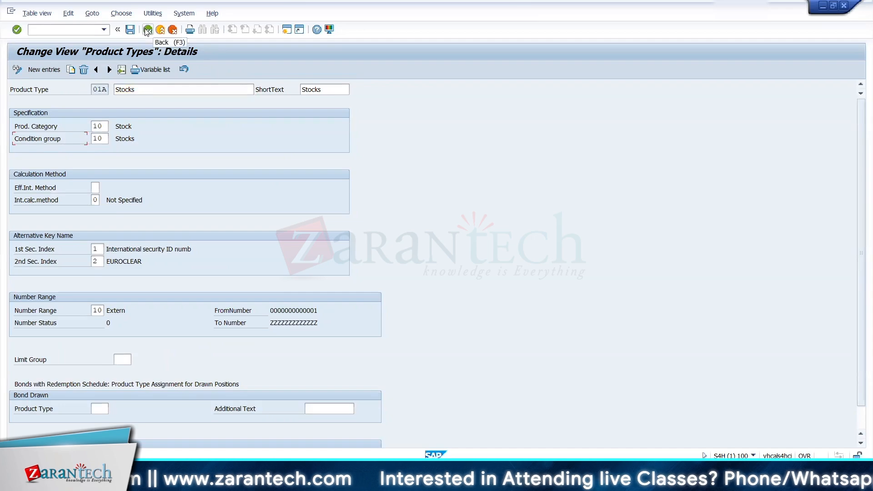
click(148, 30)
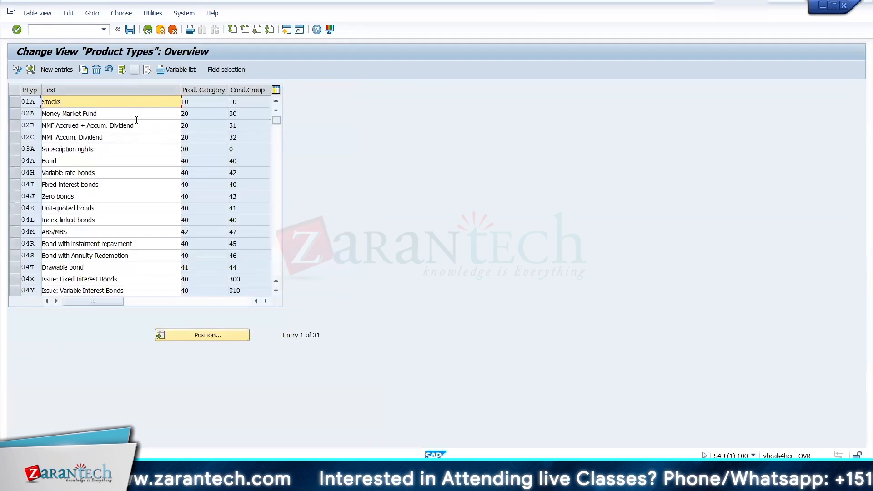
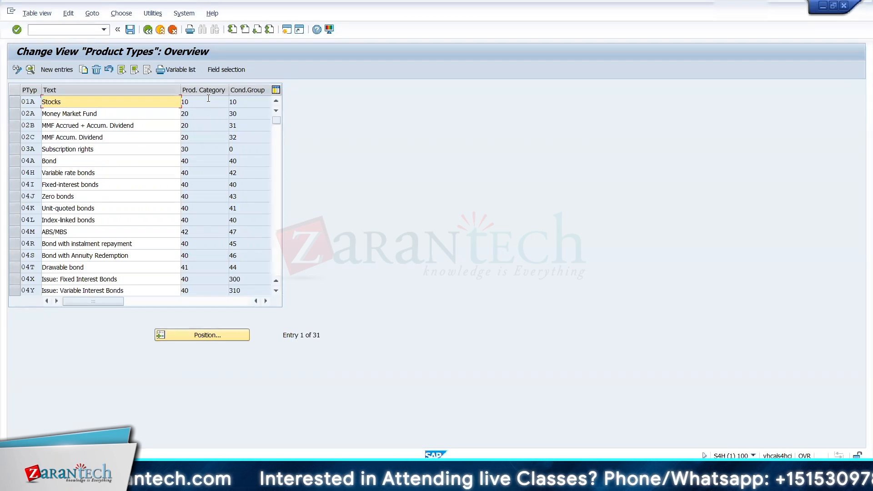
Step: Switch to the FSCM Training Process workbook in Excel and enter the heading "Product type" in cell B143 of the Securities sheet
key(alt+Tab)
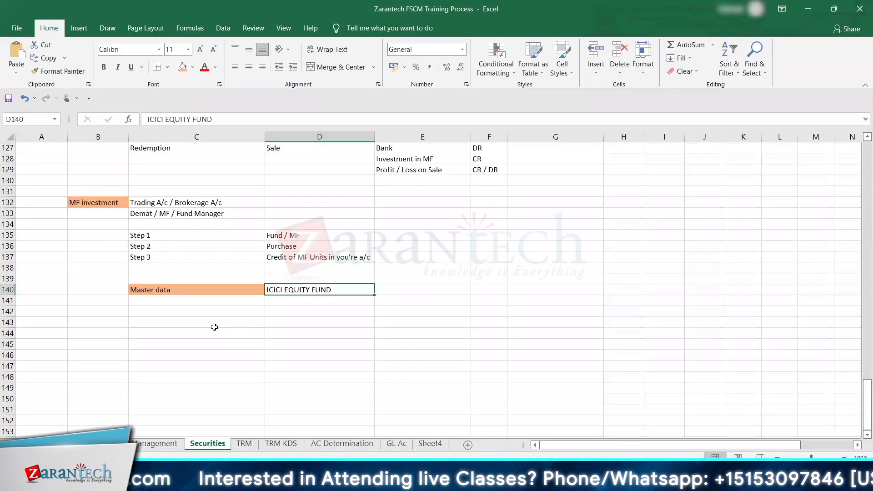
click(122, 325)
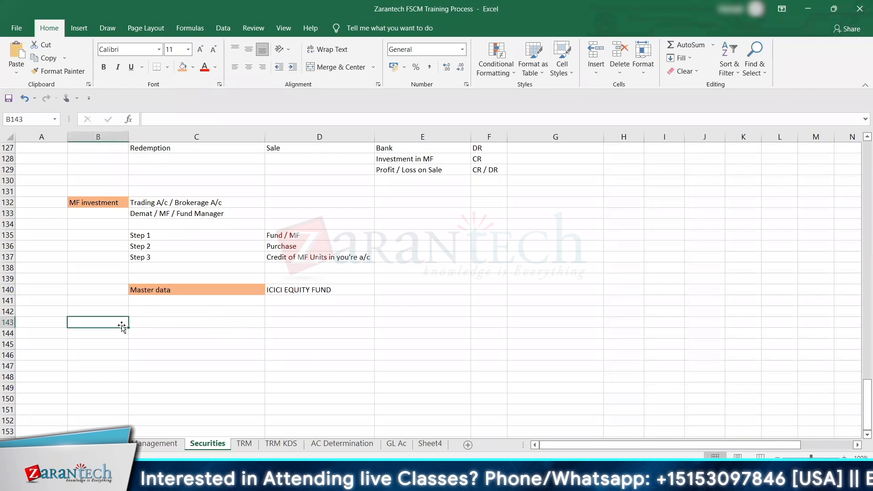
text(Product )
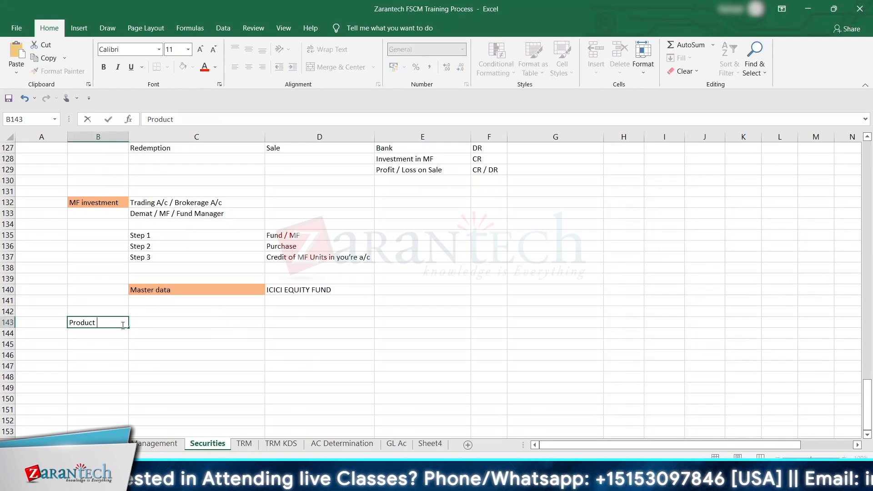
text(type)
key(Return)
Step: Copy the text of product type 01A, Stocks, from the SAP Product Types overview into cell B144 of the Excel workbook
key(alt+Tab)
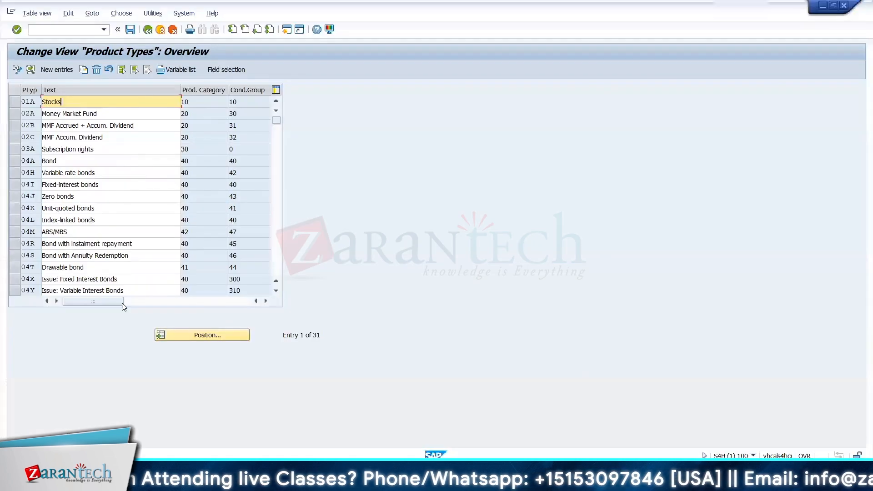
drag(77, 100, 21, 102)
key(ctrl+c)
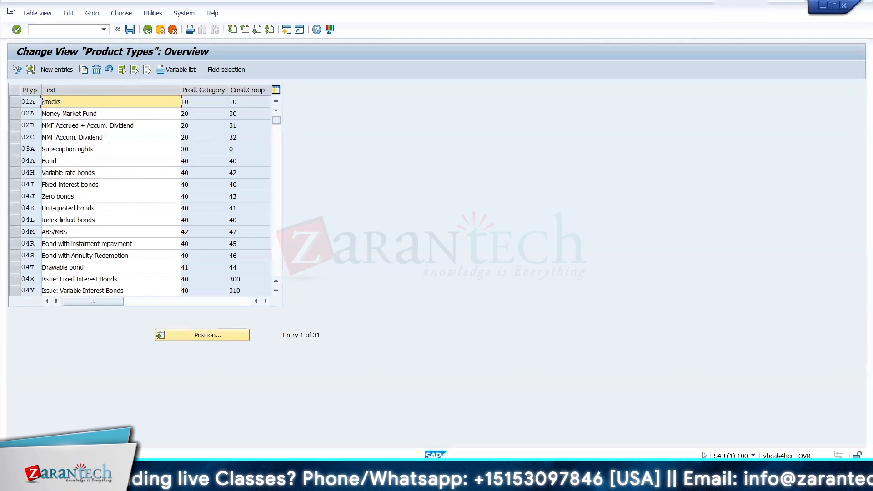
key(alt+Tab)
key(ctrl+v)
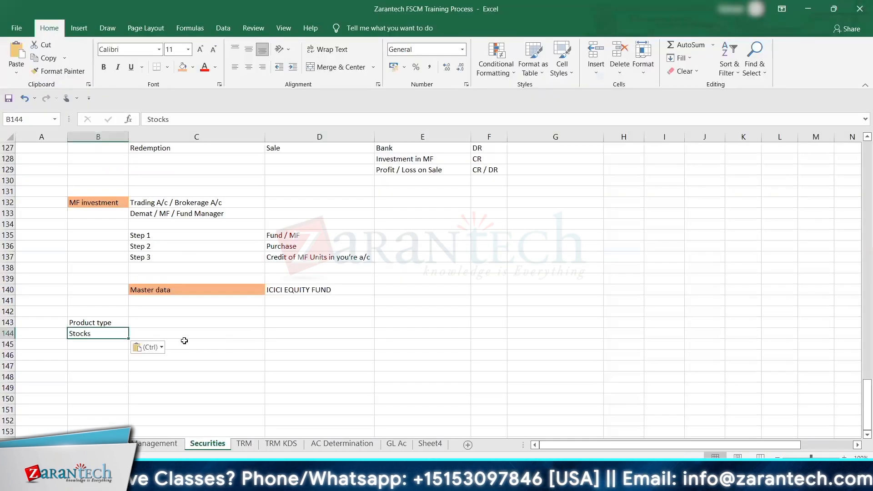
Step: Check the product category column in SAP and enter the heading "Prd Cat" in cell C143 of the Excel sheet
click(184, 341)
key(alt+Tab)
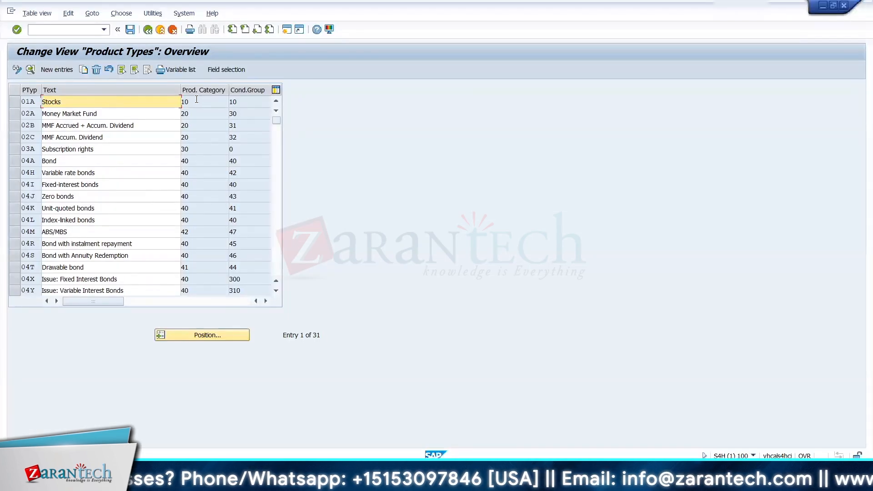
key(alt+Tab)
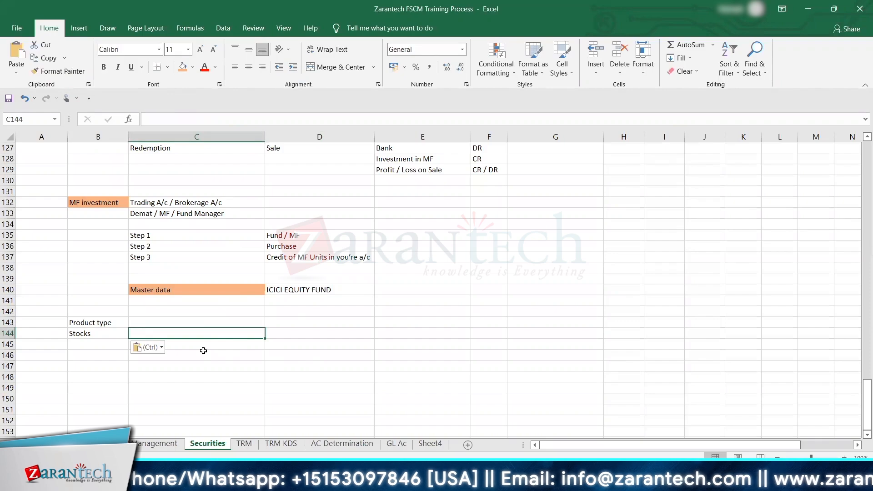
key(Up)
text(Pr)
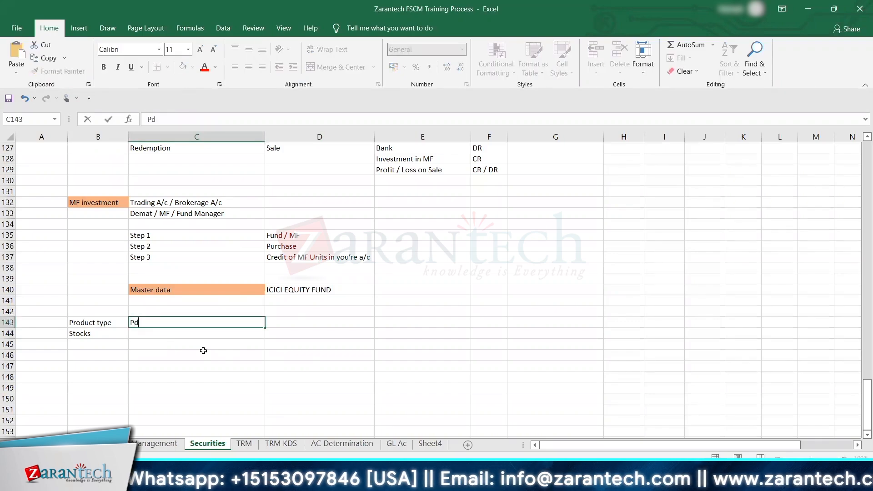
text(d Cat)
key(Tab)
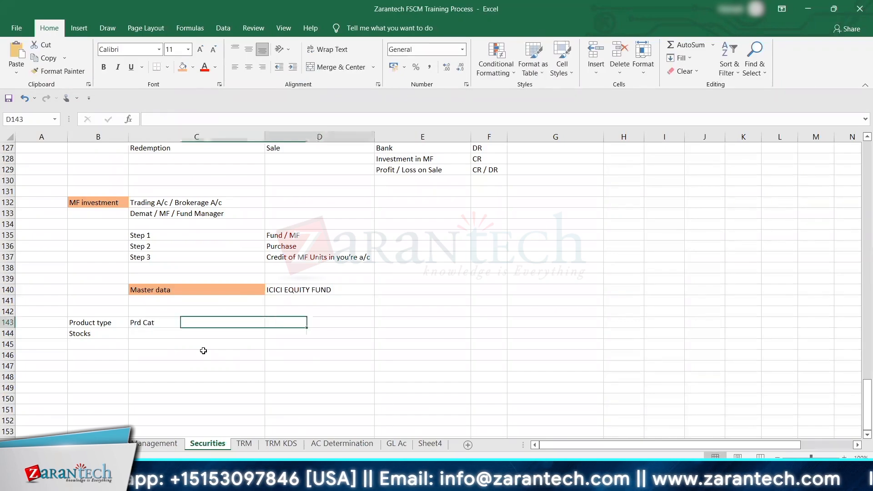
Step: Check the condition group column in SAP and enter the heading "Cond Grp" in cell D143 of the Excel sheet
key(alt+Tab)
key(alt+Tab)
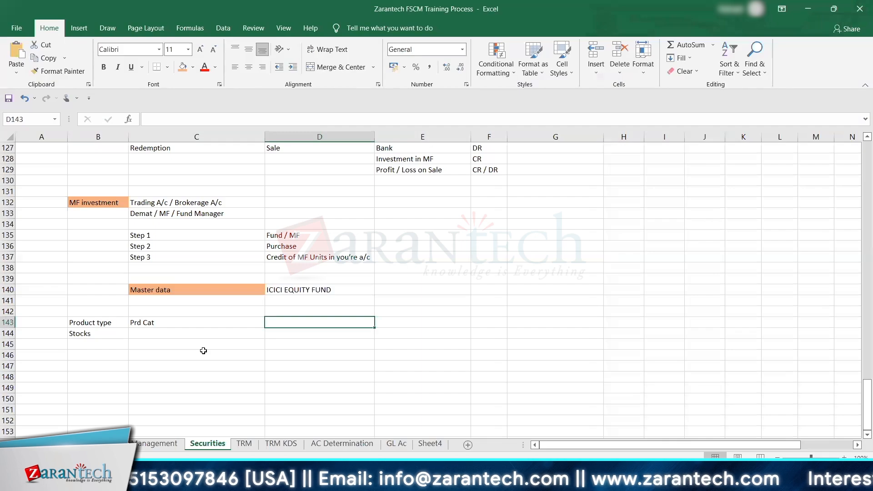
text(Cond G)
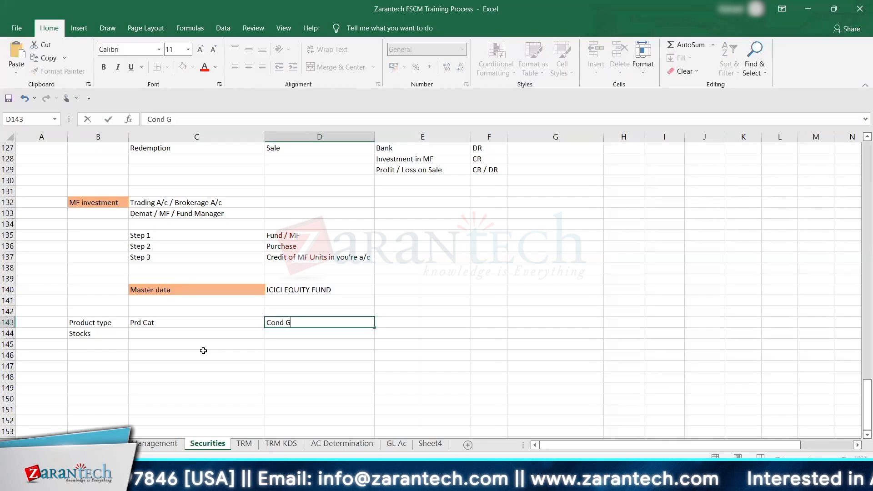
text(rp)
key(Return)
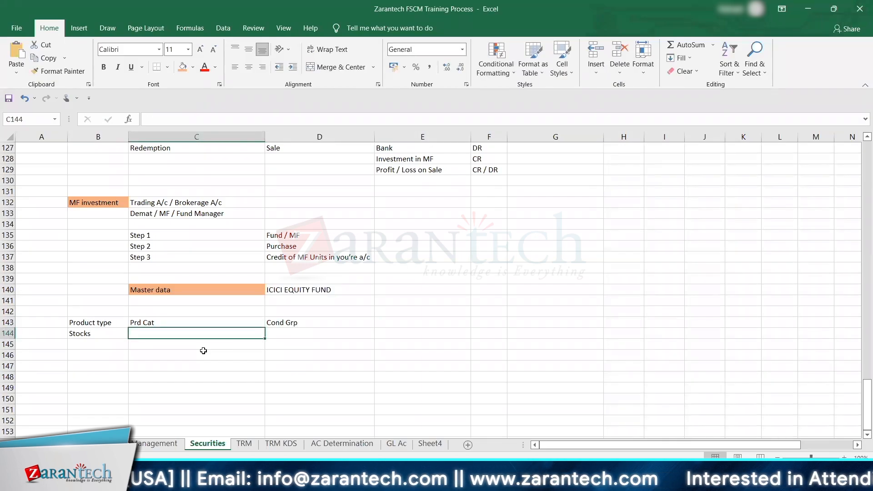
Step: Return to SAP, leave the Product Types view and open Define Condition Types - Securities under Condition Types
key(alt+Tab)
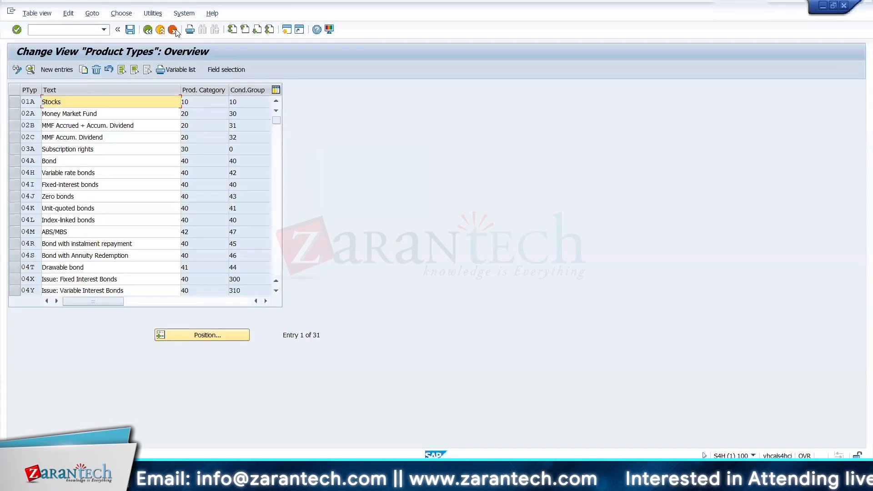
click(148, 30)
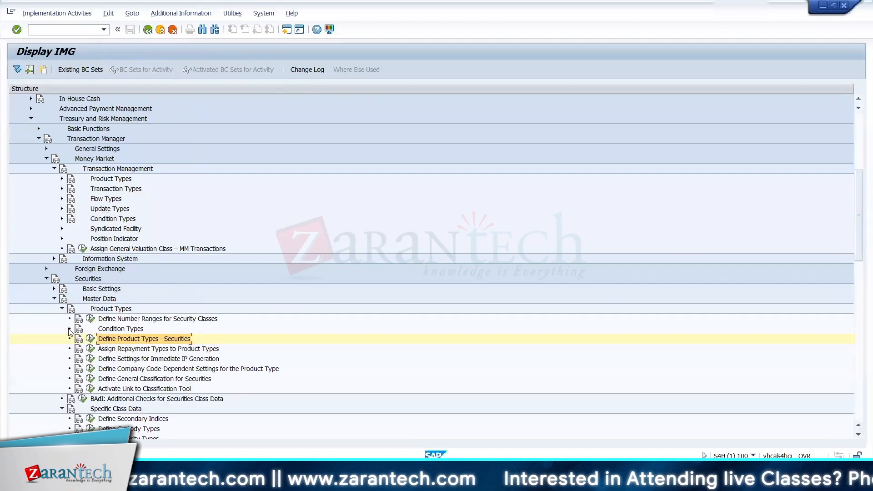
click(69, 329)
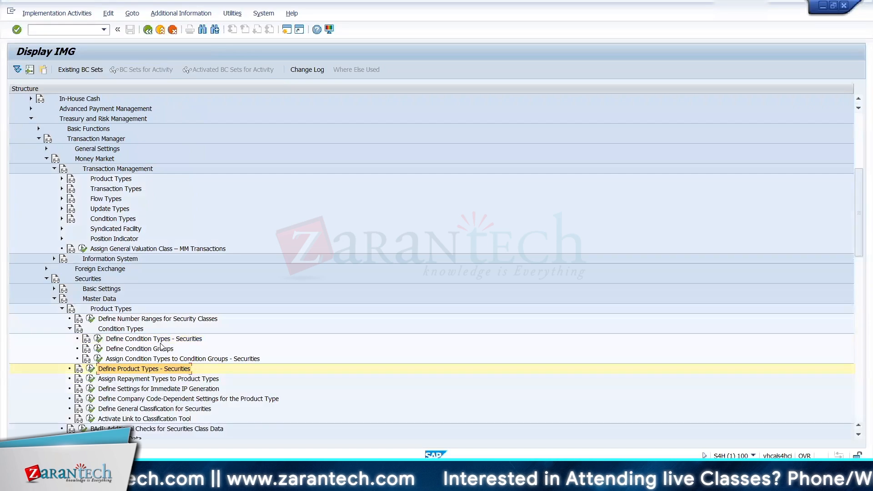
click(136, 340)
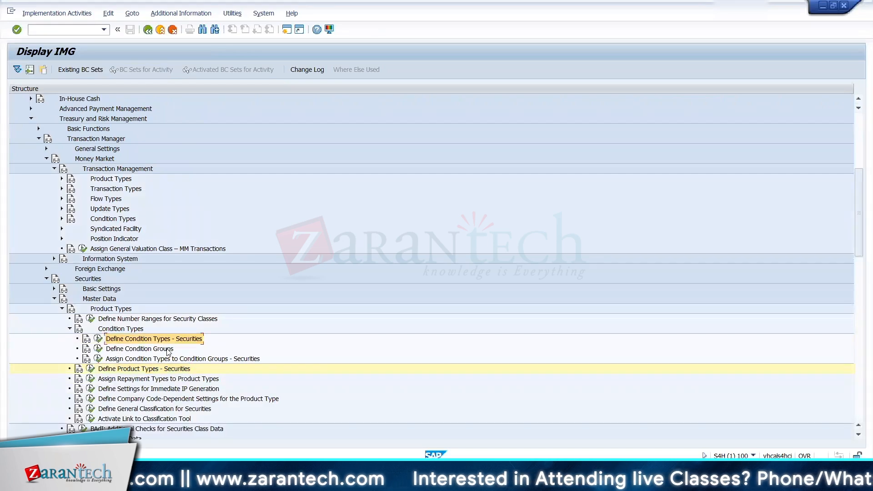
click(124, 350)
click(98, 339)
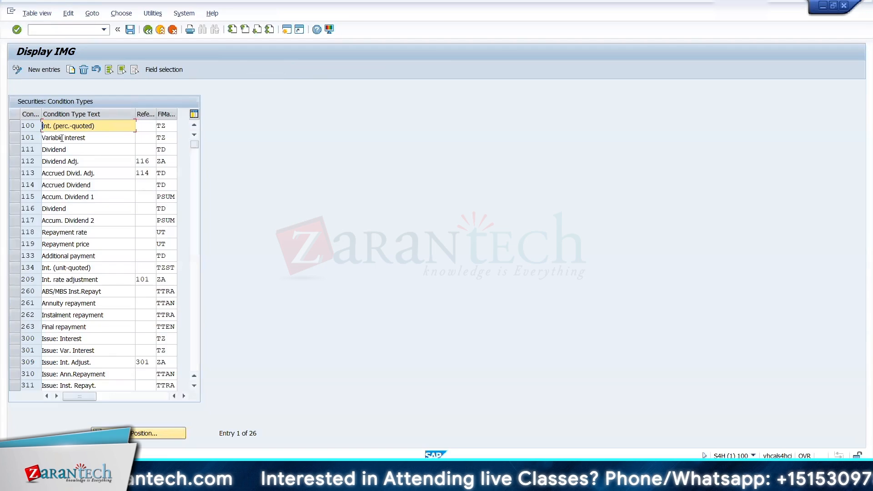
Step: Examine condition types 111 Dividend, 101 Variable interest, 118 Repayment rate and 133 Additional payment, and return to the IMG structure
click(16, 150)
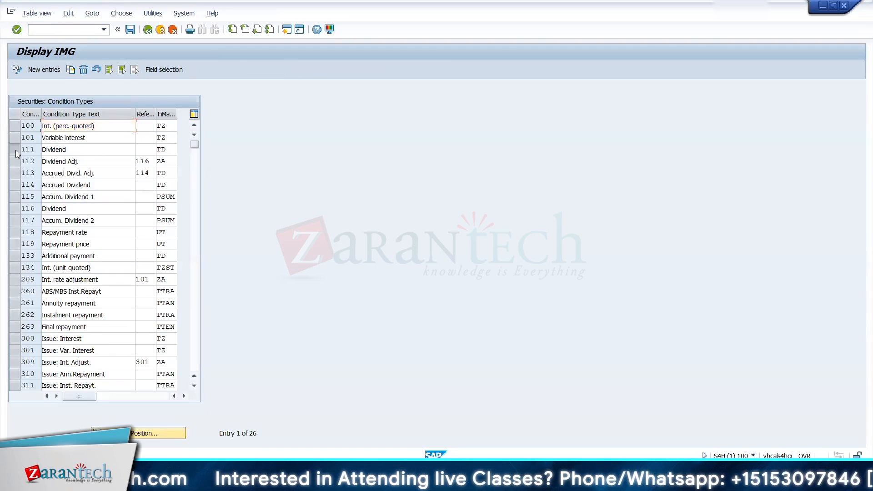
click(78, 152)
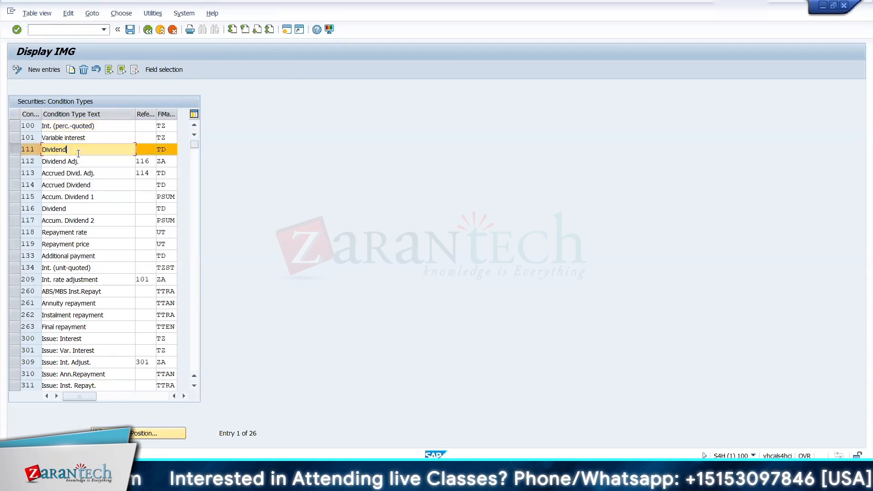
click(16, 138)
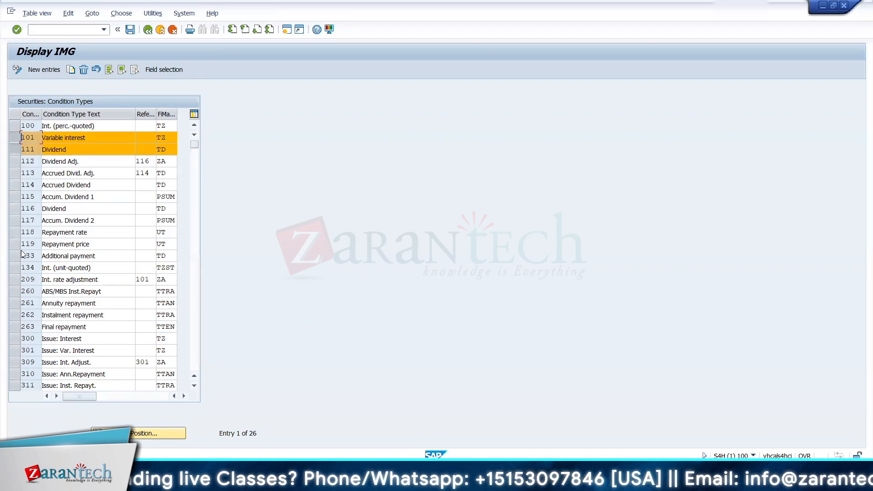
click(12, 233)
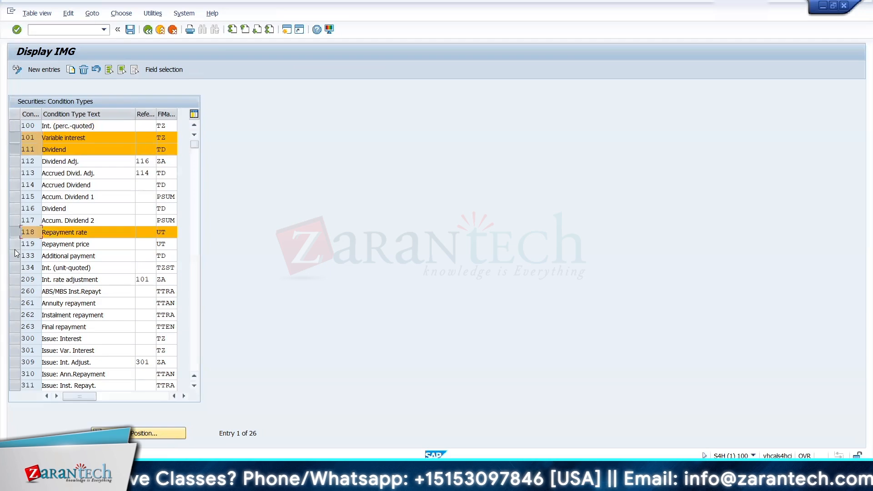
click(15, 256)
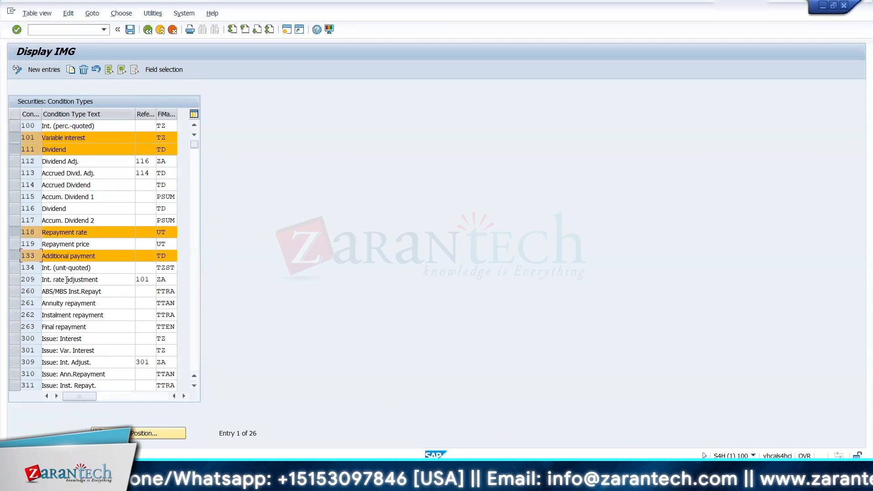
click(148, 30)
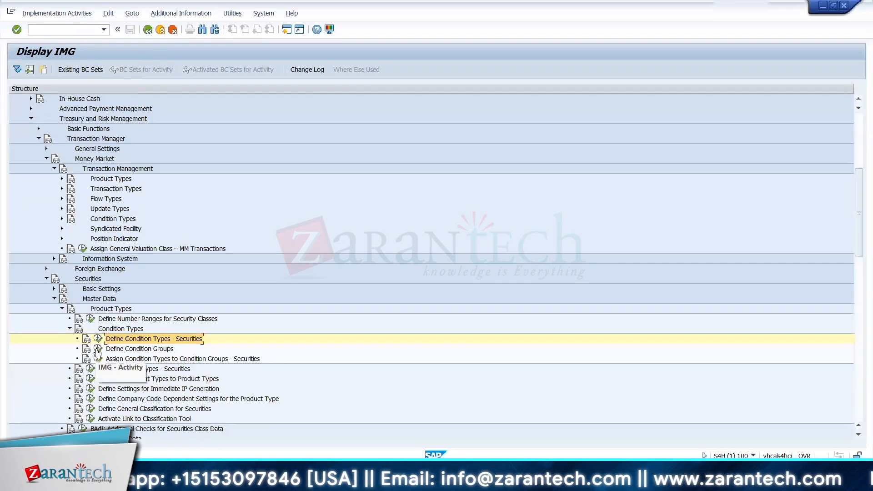
Step: Open Define Condition Groups and examine the securities condition groups 10 Stocks, 30 Investment Fund, 40 Bond and 44 Drawable Bonds
click(98, 348)
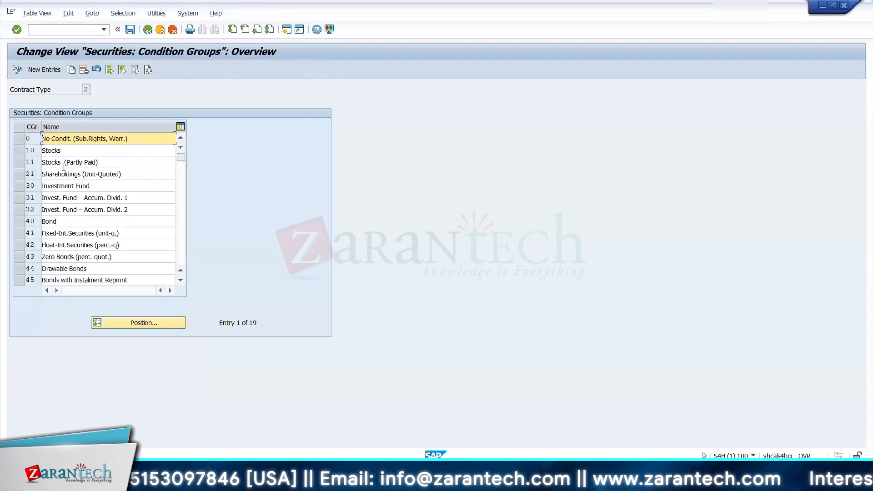
drag(35, 150, 23, 150)
click(22, 150)
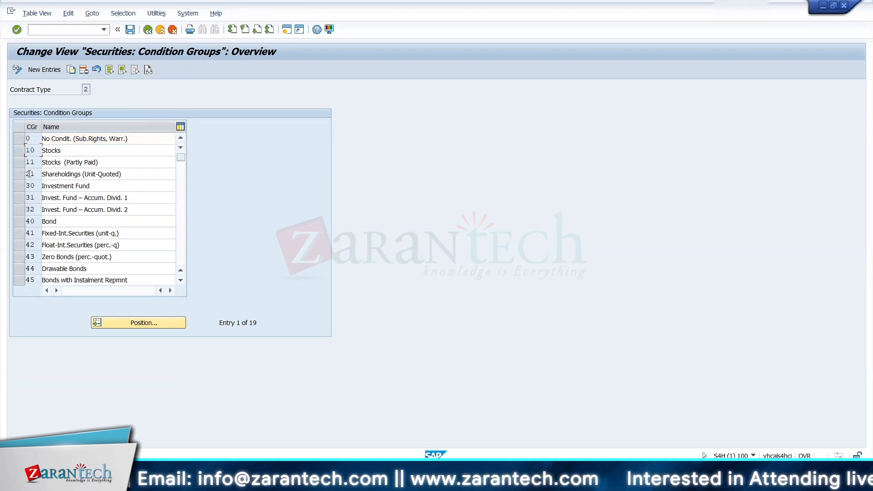
drag(38, 183, 17, 184)
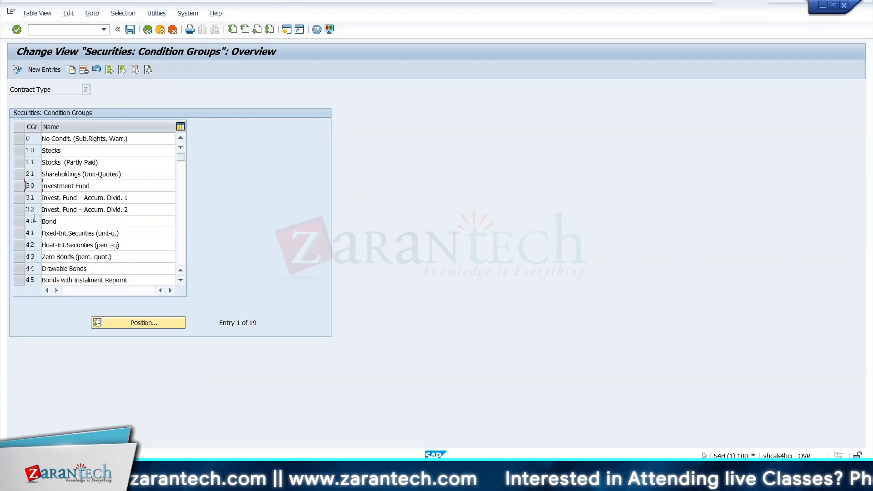
click(35, 221)
click(45, 268)
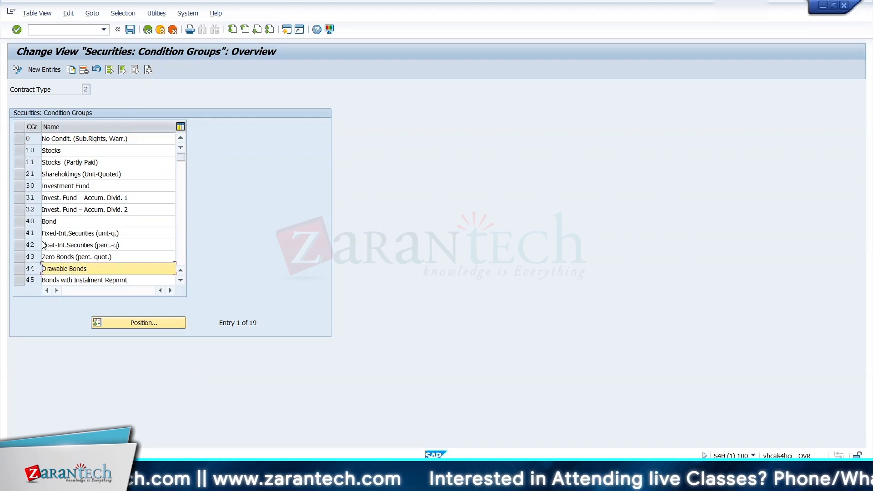
Step: Open Assign Condition Types to Condition Groups - Securities and examine the condition types allocated to groups 10 Stocks and 30 Investment Fund
click(148, 30)
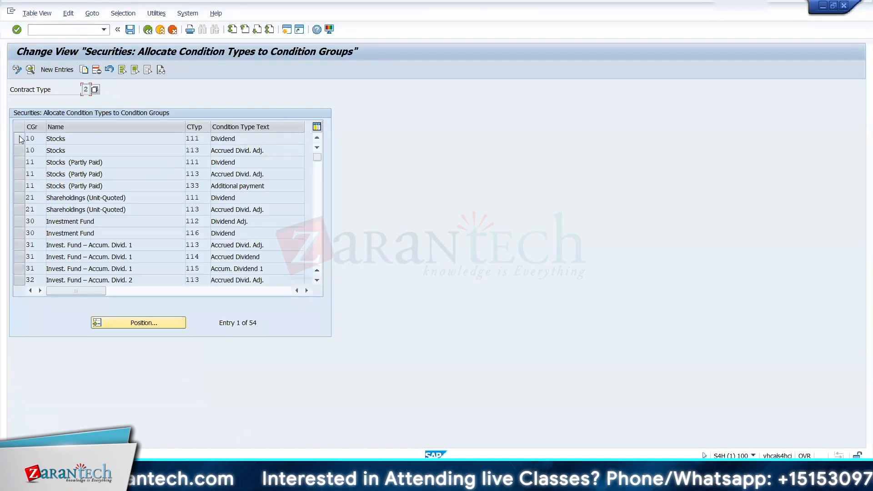
drag(19, 136, 21, 146)
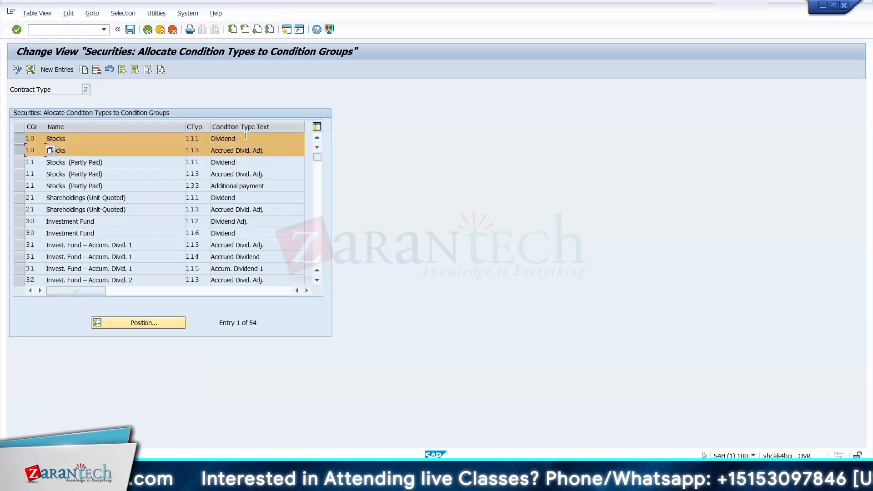
drag(238, 138, 204, 136)
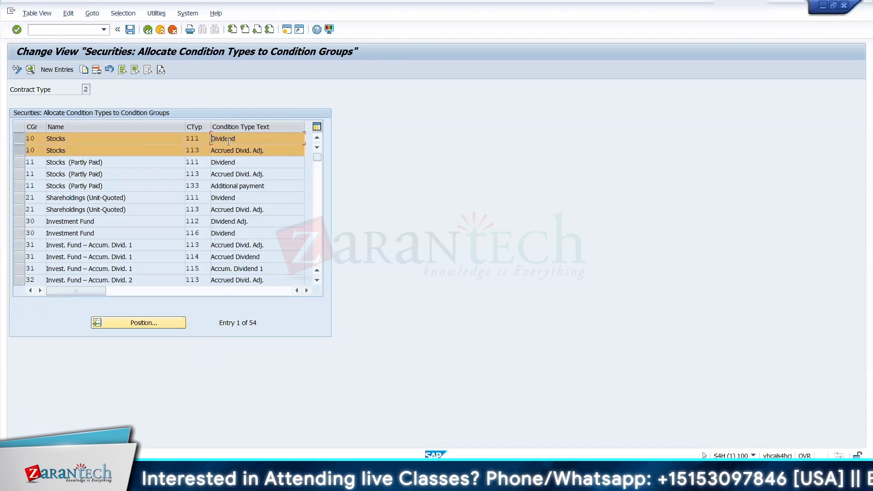
drag(273, 151, 208, 148)
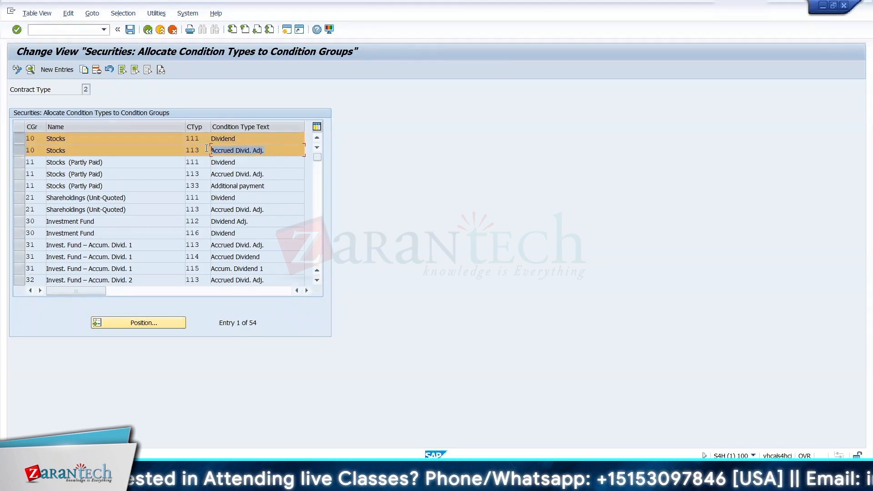
click(207, 148)
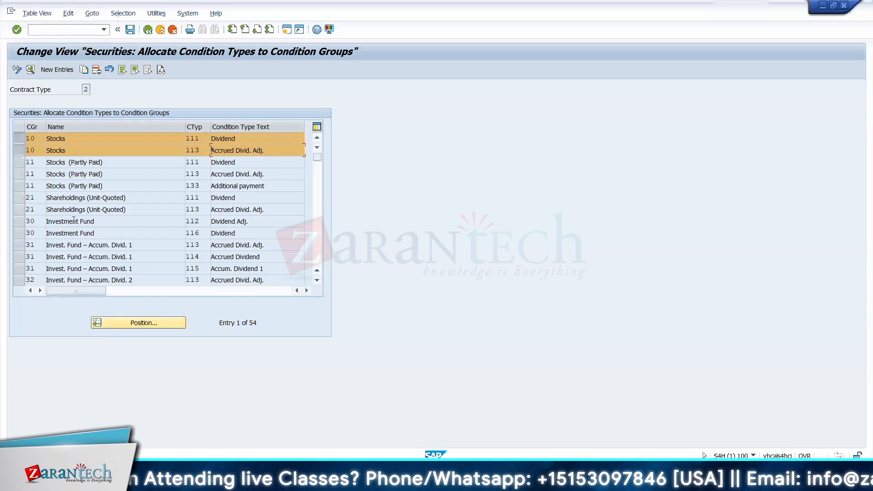
click(20, 224)
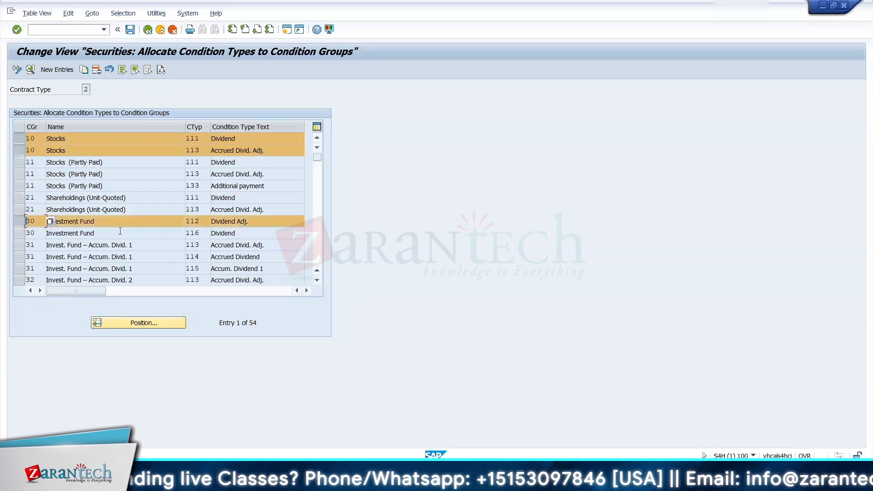
click(18, 233)
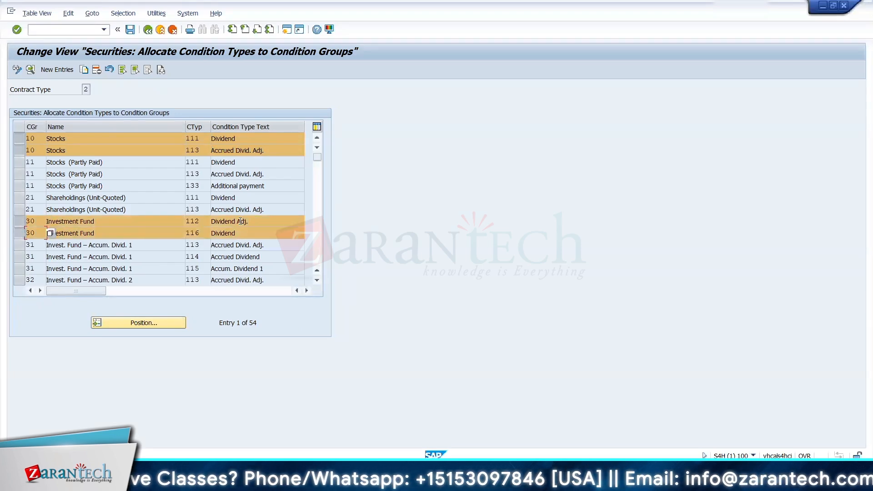
Step: Examine the condition types allocated to condition groups 30 Investment Fund and 40 Bond, and return to the IMG structure
drag(250, 222, 215, 231)
click(224, 232)
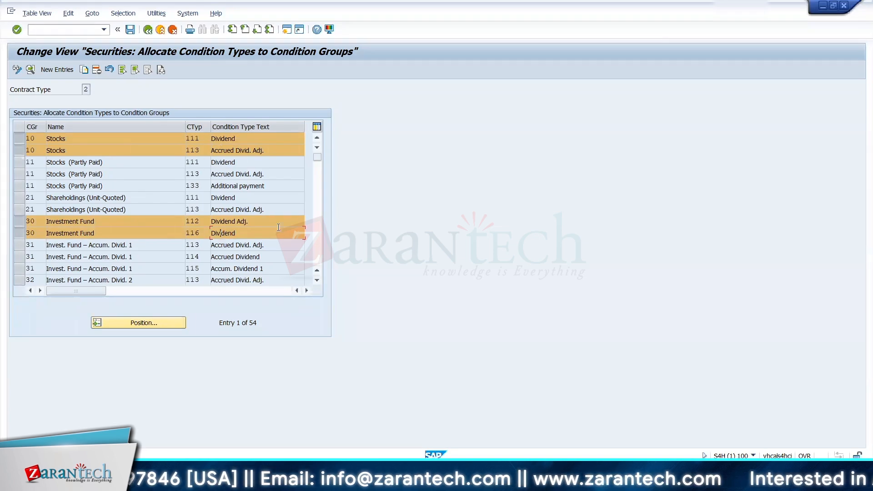
click(318, 281)
click(317, 282)
click(318, 282)
click(317, 282)
click(317, 282)
click(317, 281)
click(317, 282)
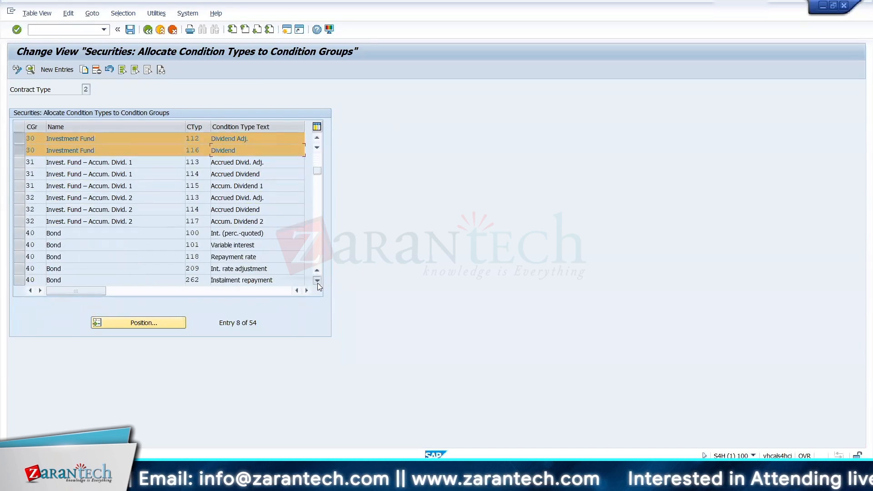
click(317, 282)
click(317, 282)
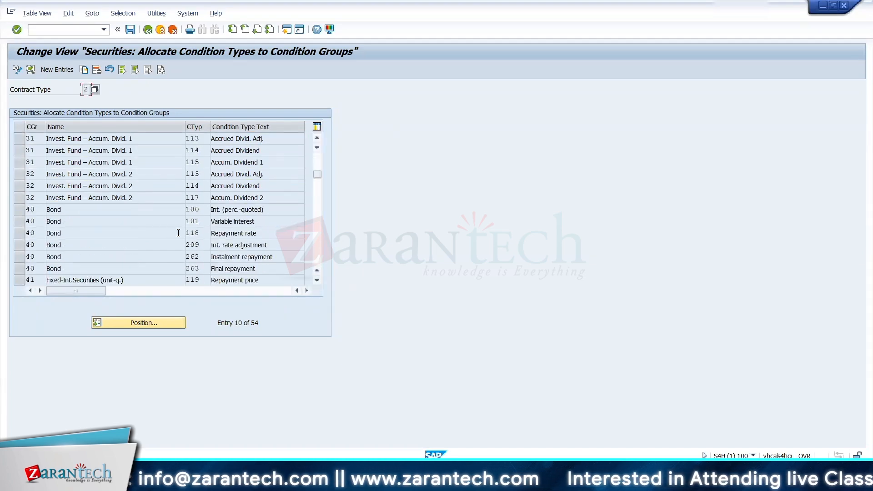
drag(211, 211, 233, 220)
click(262, 243)
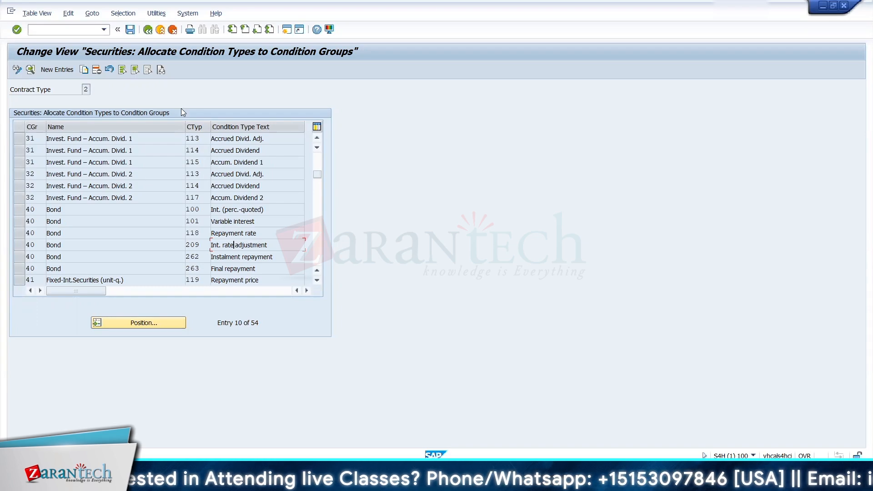
click(148, 33)
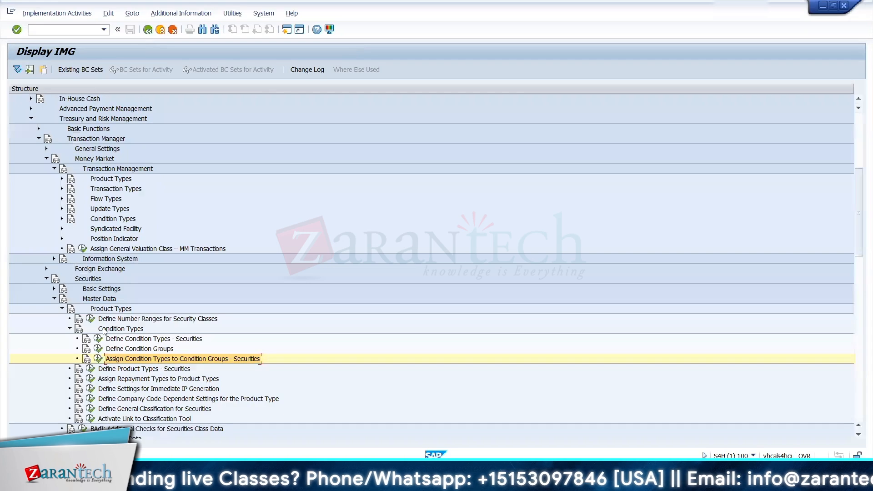
key(alt+Tab)
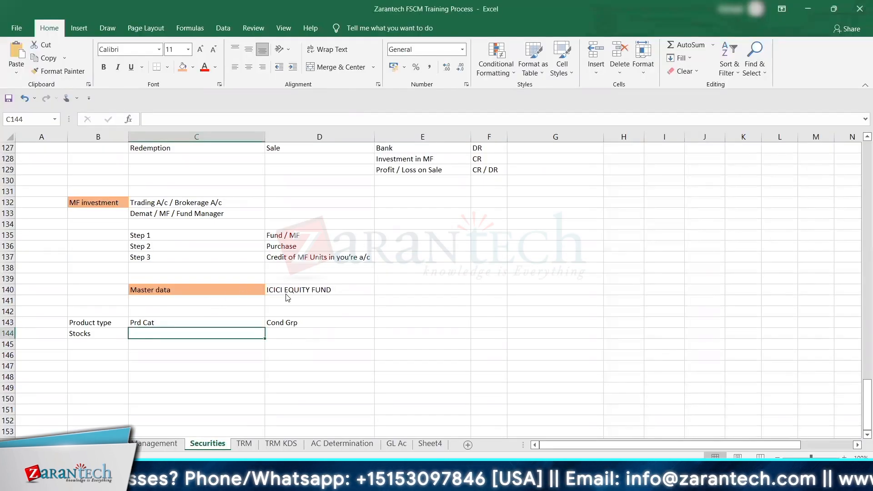
key(alt+Tab)
key(alt+Tab)
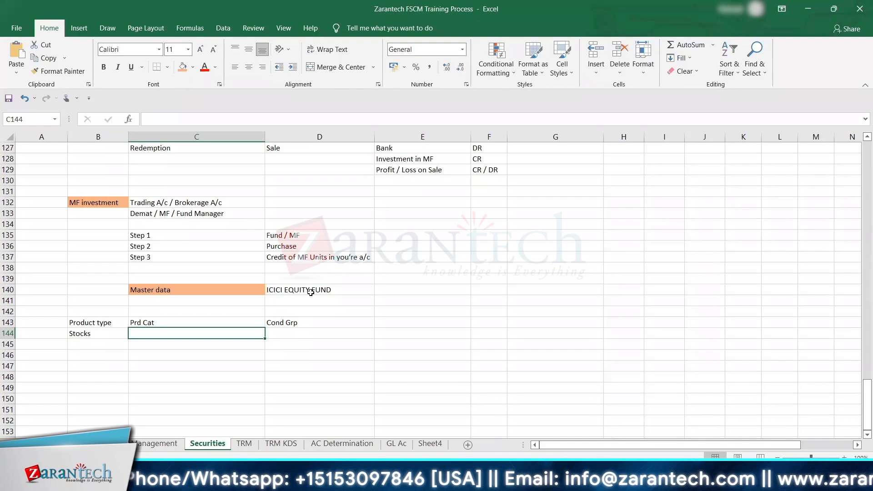
key(alt+Tab)
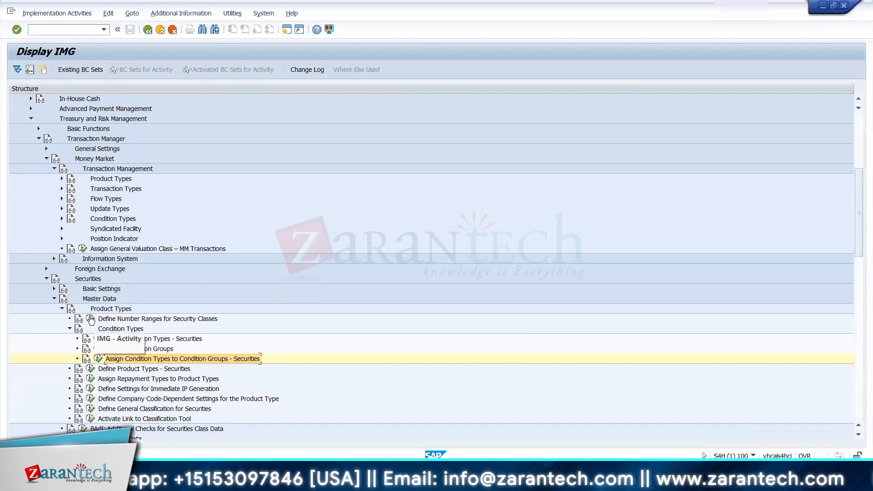
Step: Open Define Product Types - Securities and copy product type 02A Money Market Fund, giving the copy the code 12A
click(91, 368)
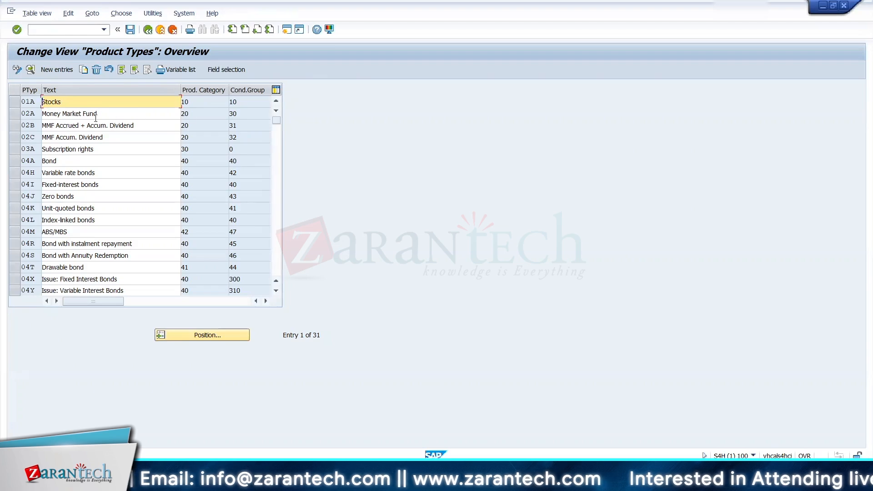
click(16, 116)
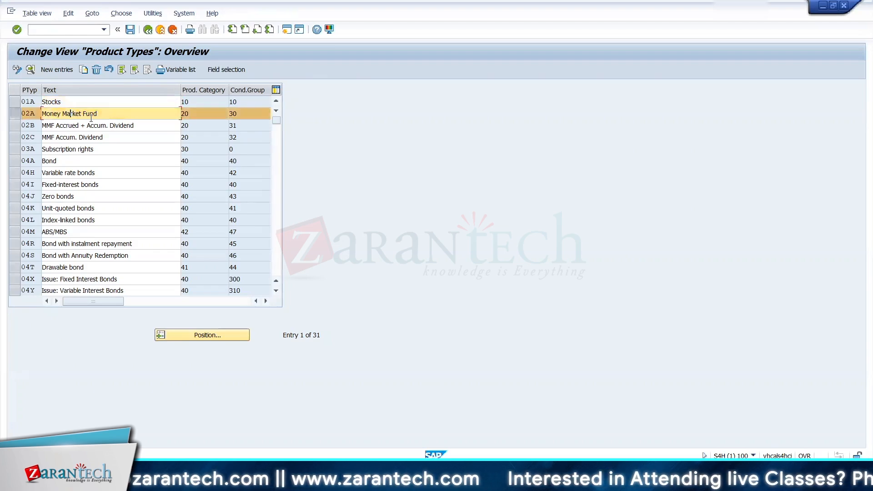
click(86, 70)
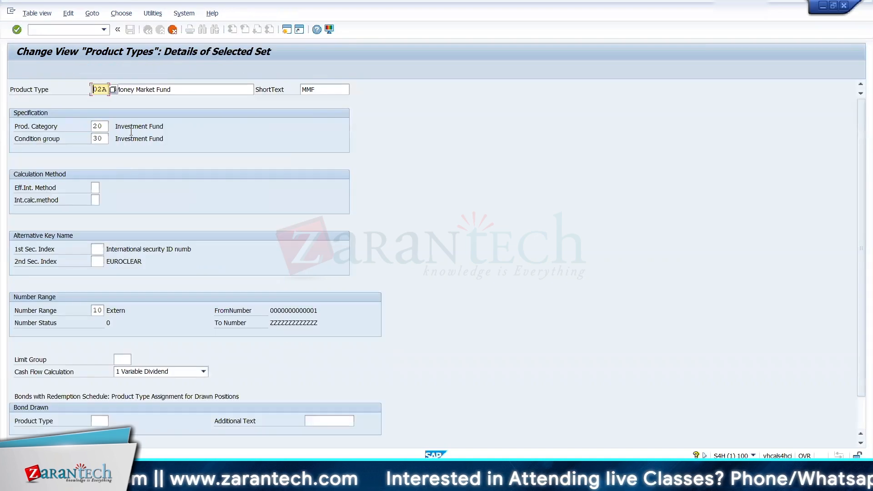
text(1)
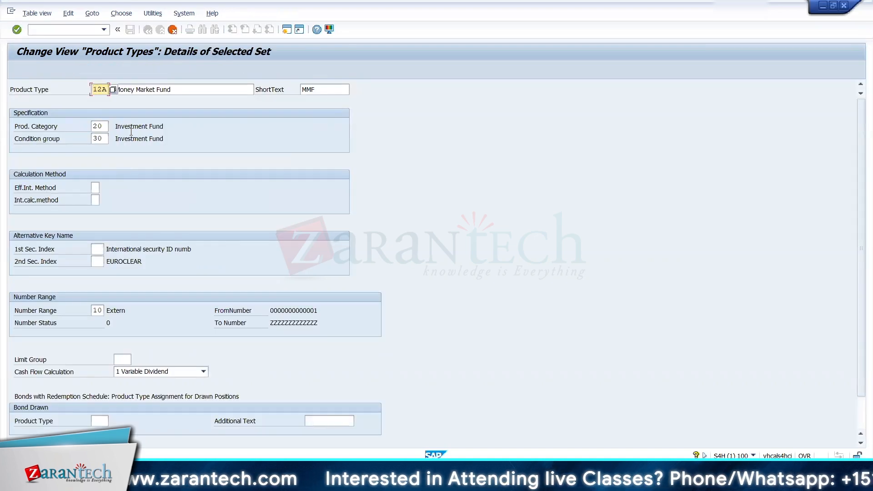
Step: Copy the product type code 12A, switch to the Excel training workbook and select cell A87 on the TRM KDS sheet
key(shift+Right)
key(shift+Right)
key(shift+Right)
key(ctrl+c)
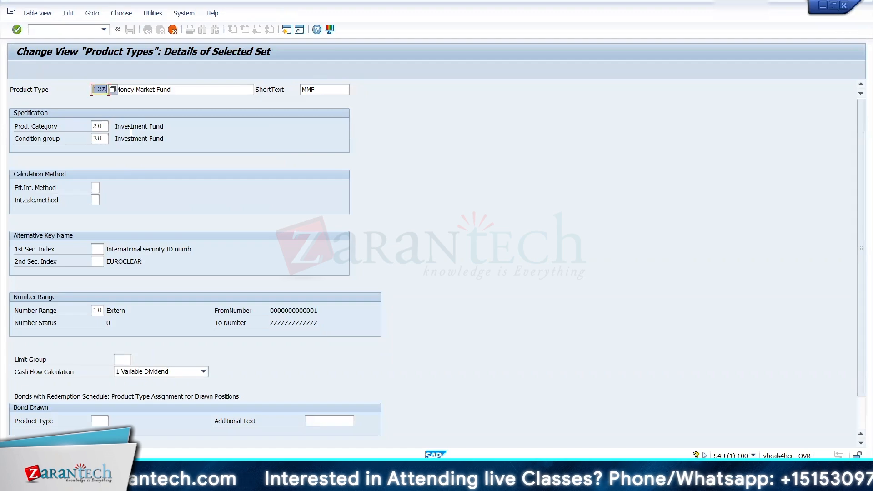
key(Right)
click(403, 478)
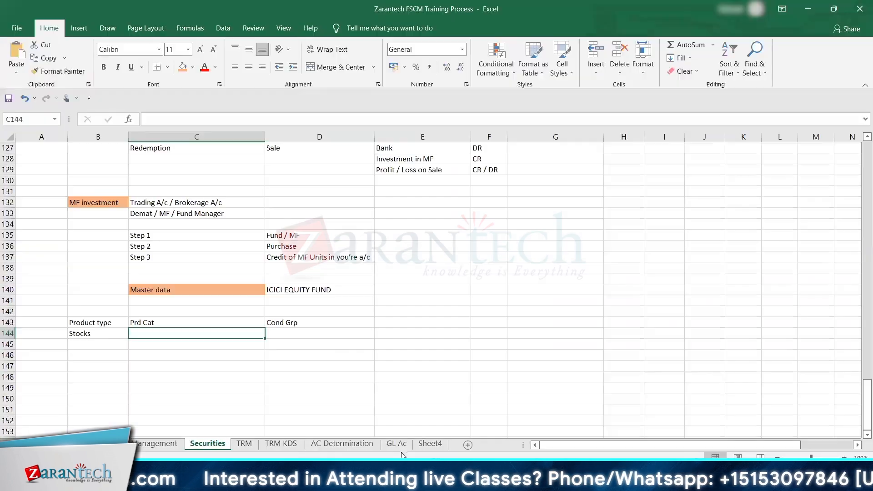
click(281, 443)
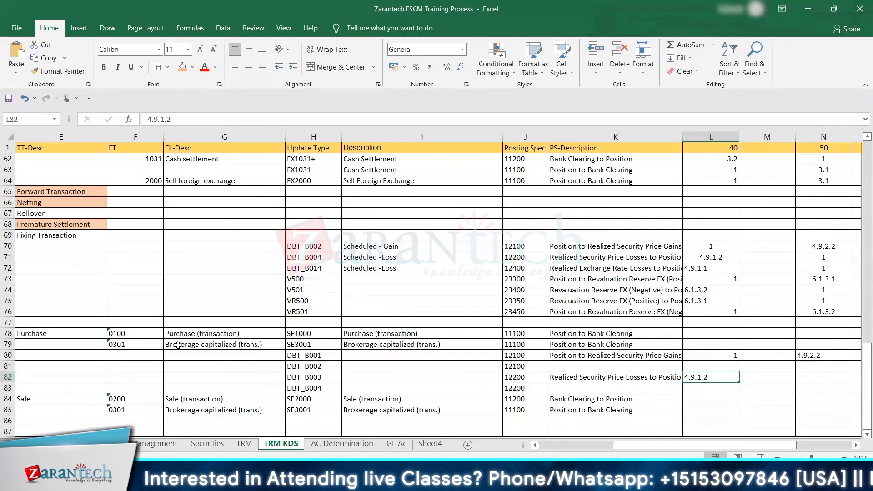
click(177, 345)
key(Down)
key(Down)
key(Down)
key(Down)
key(Down)
key(Down)
key(Down)
key(Down)
key(Down)
key(Down)
key(Down)
key(Down)
key(Down)
key(Down)
key(Down)
key(Down)
key(Down)
key(Down)
key(Down)
key(Down)
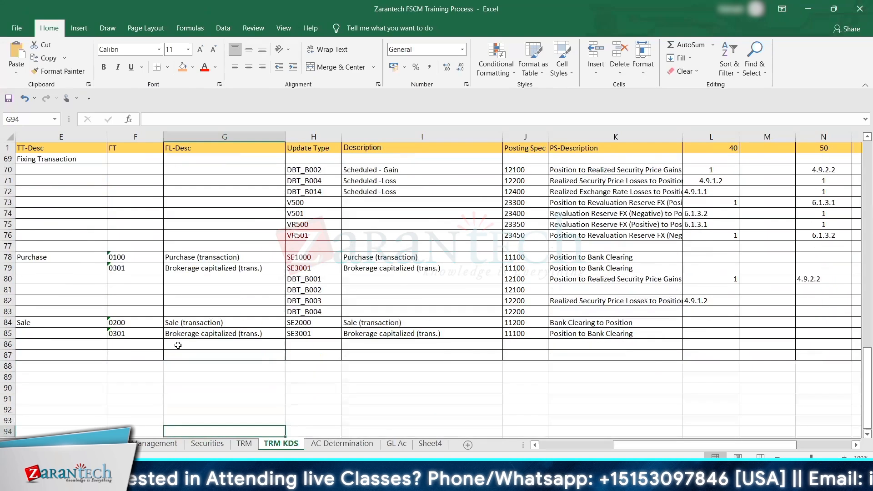
key(Left)
key(Left)
key(Left)
key(Left)
key(Left)
key(Left)
key(Up)
key(Up)
key(Up)
key(Up)
key(Up)
key(Up)
key(Up)
key(Up)
key(Up)
key(Up)
key(Up)
key(Up)
key(Up)
key(Up)
key(Up)
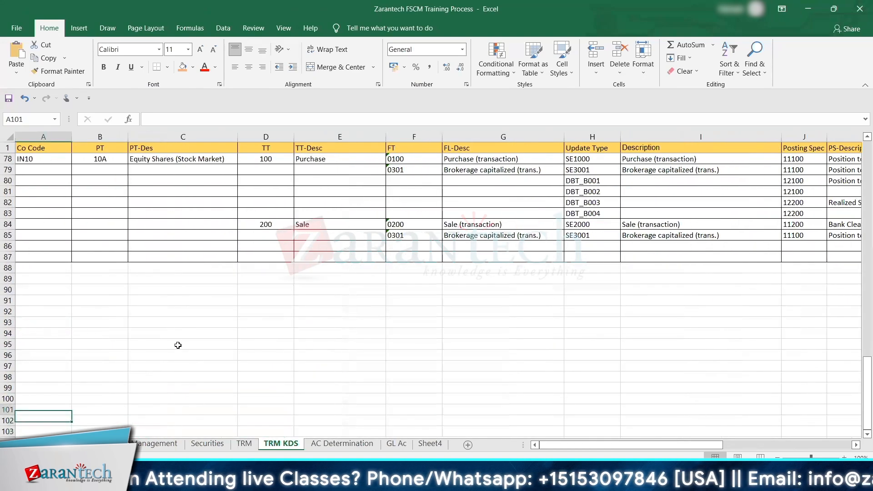
key(Up)
key(Up)
key(Up)
key(Up)
key(Up)
key(Up)
key(Up)
key(Up)
key(Up)
key(Up)
key(Up)
key(Up)
key(Down)
key(Down)
key(Down)
key(Down)
key(Down)
key(Down)
key(Down)
key(Down)
key(Down)
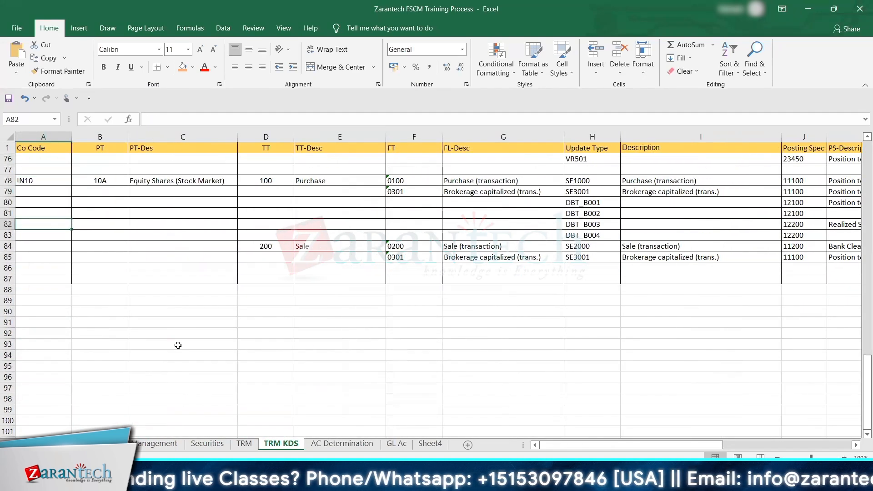
key(Down)
key(Down)
text(US)
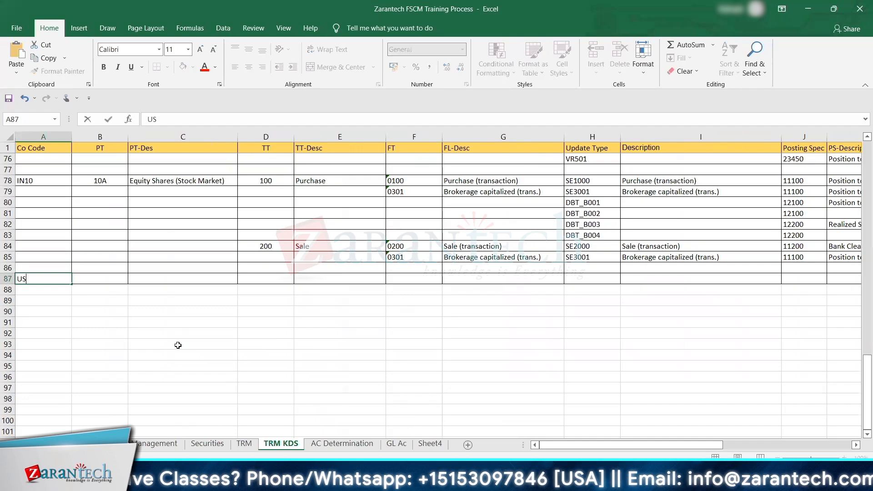
text(10)
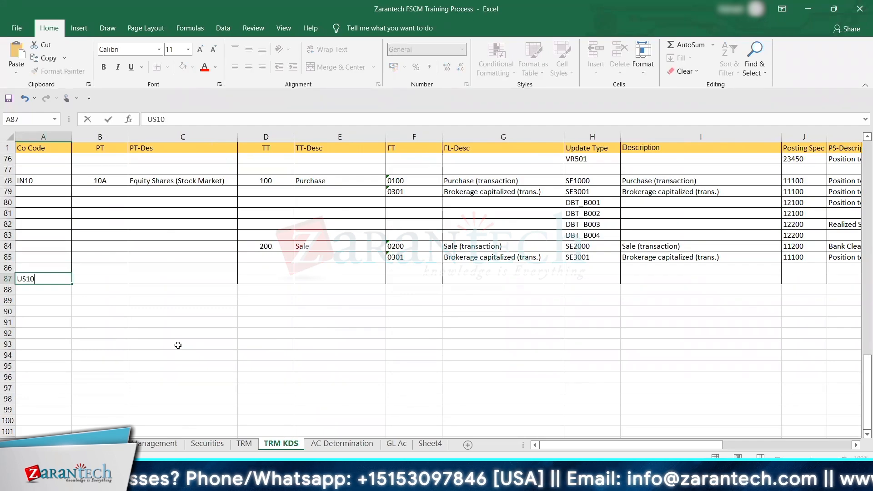
key(Tab)
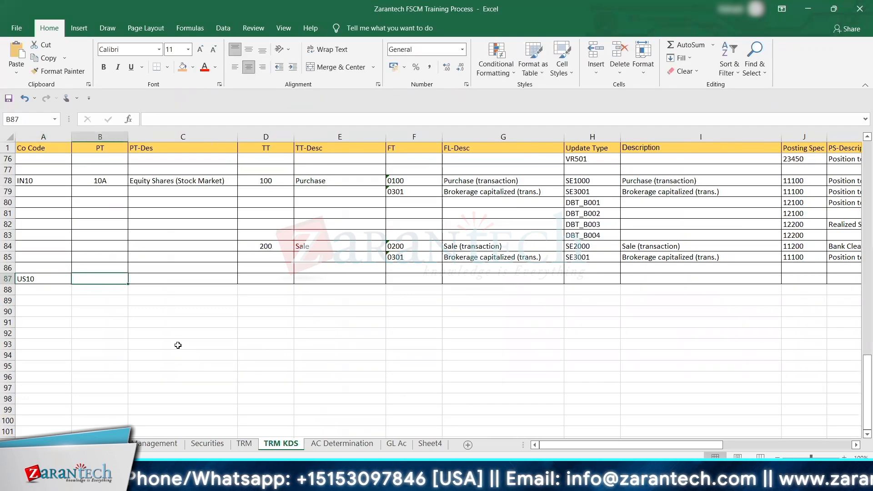
Step: Enter company code US01 in cell A87 and paste product type 12A into the PT column of the same row
key(Left)
text(US01)
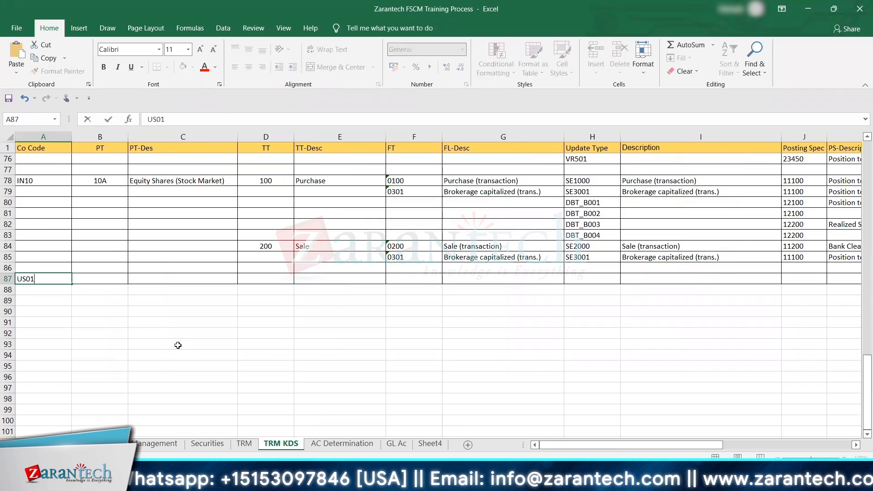
key(Tab)
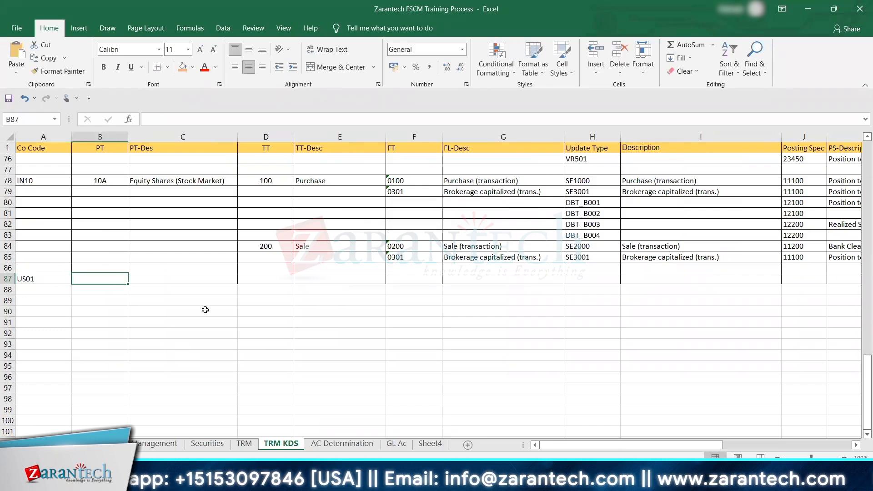
key(ctrl+v)
key(Tab)
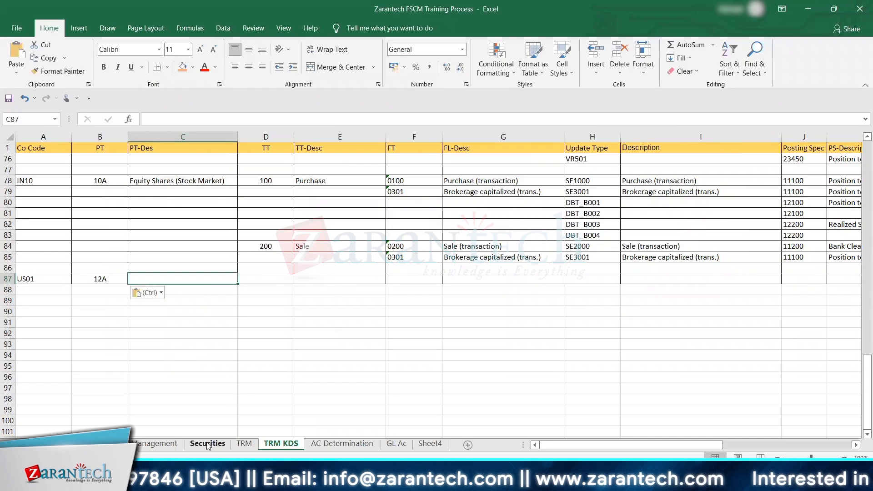
Step: Copy the fund name ICICI EQUITY FUND from the Securities sheet's master data into PT-Des cell C87 on TRM KDS
click(208, 443)
click(284, 292)
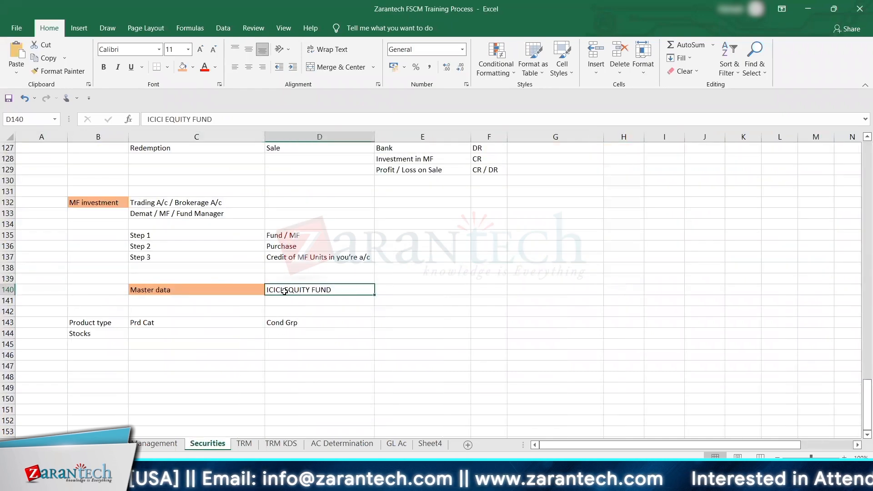
key(ctrl+c)
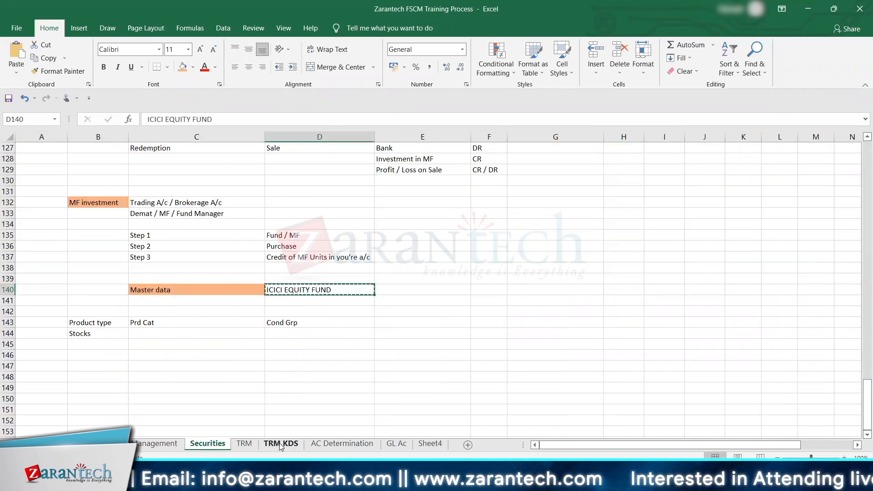
Step: Return to SAP and set product type 12A's description to ICICI EQUITY FUND and its short text to MF
key(alt+Tab)
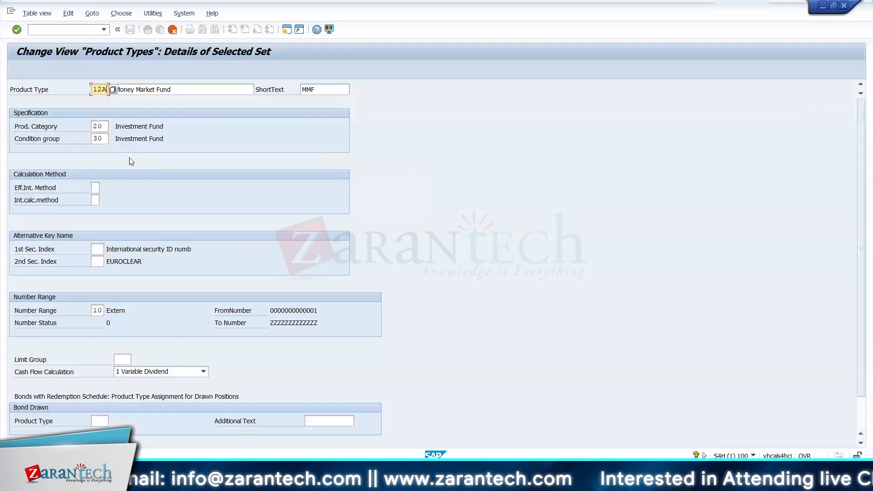
click(174, 88)
key(BackSpace)
key(BackSpace)
key(BackSpace)
key(BackSpace)
key(BackSpace)
key(BackSpace)
key(BackSpace)
key(BackSpace)
key(BackSpace)
key(BackSpace)
key(BackSpace)
key(BackSpace)
key(BackSpace)
key(BackSpace)
key(BackSpace)
key(BackSpace)
key(BackSpace)
key(ctrl+v)
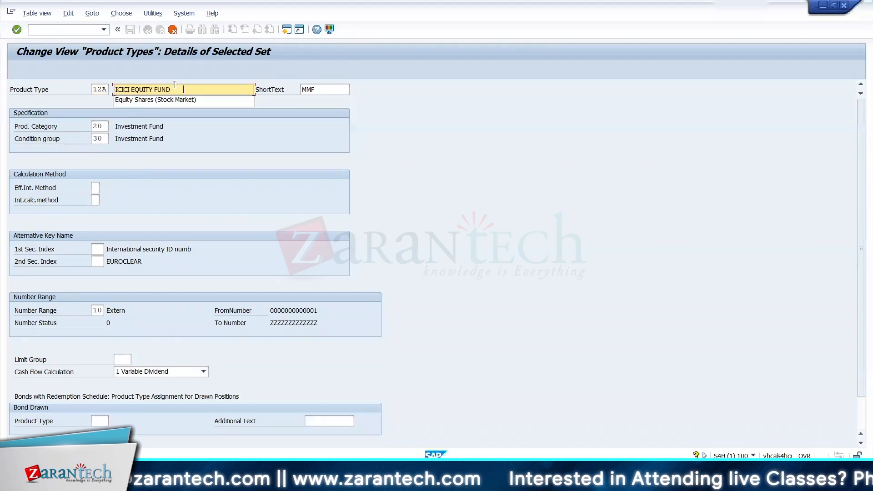
key(BackSpace)
key(BackSpace)
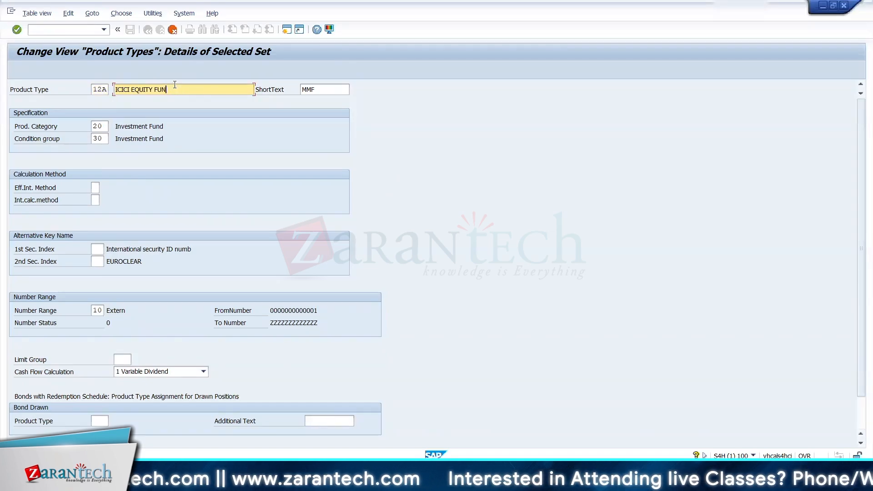
text(D)
key(Tab)
text(MF)
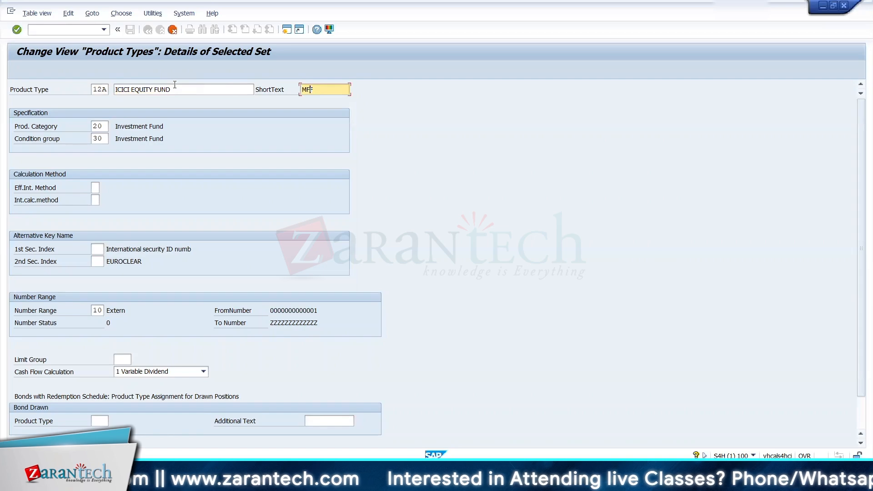
key(Tab)
click(321, 91)
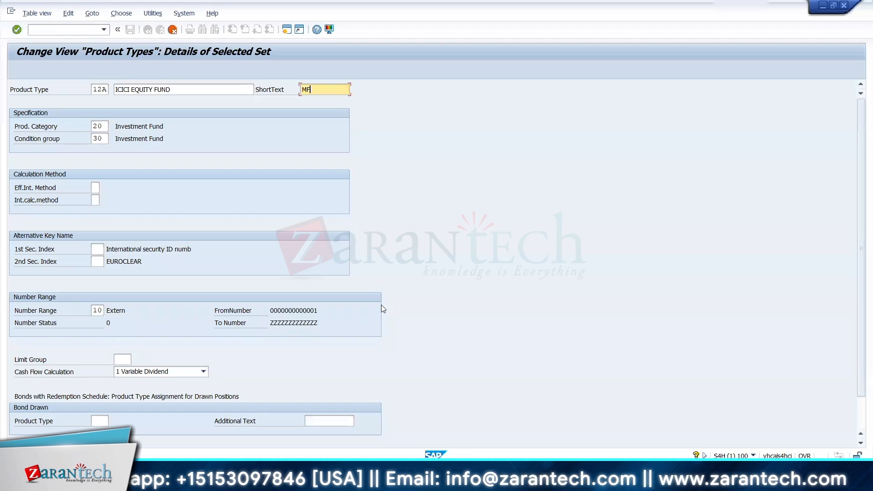
Step: Switch to the Zarantech FSCM Training Process workbook in Excel and open its Securities sheet
mouse_move(549, 482)
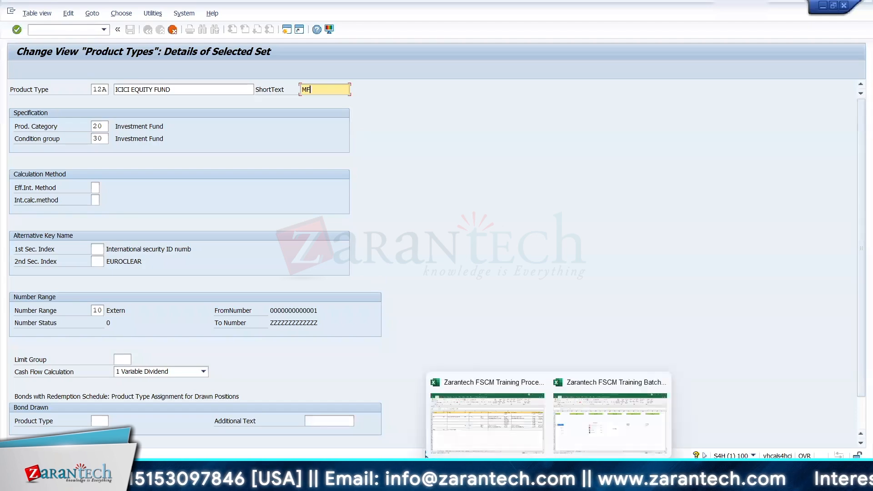
click(565, 422)
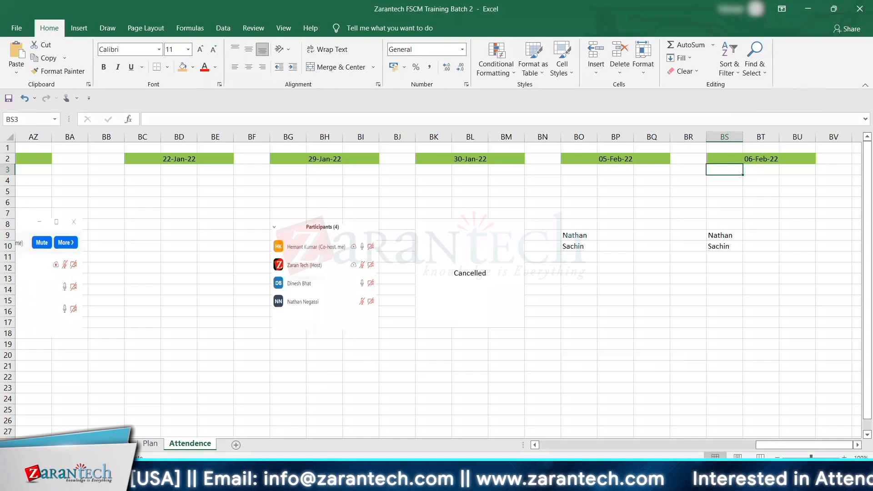
mouse_move(548, 482)
click(432, 381)
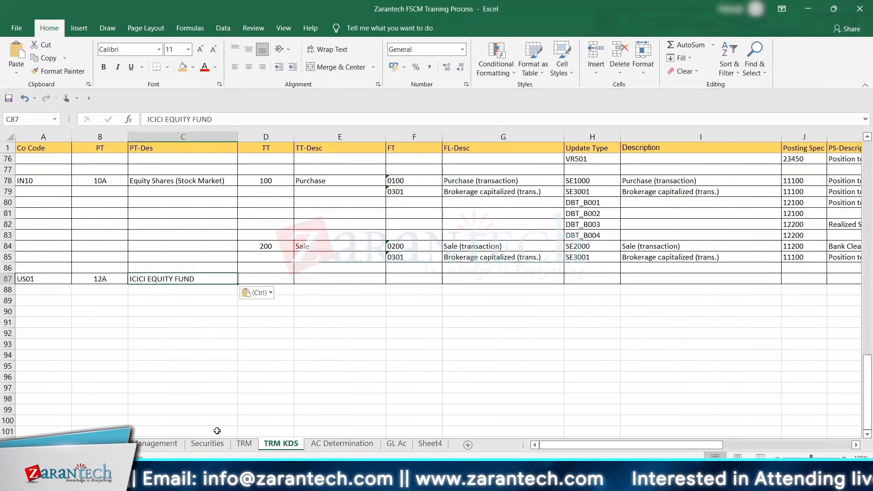
click(207, 443)
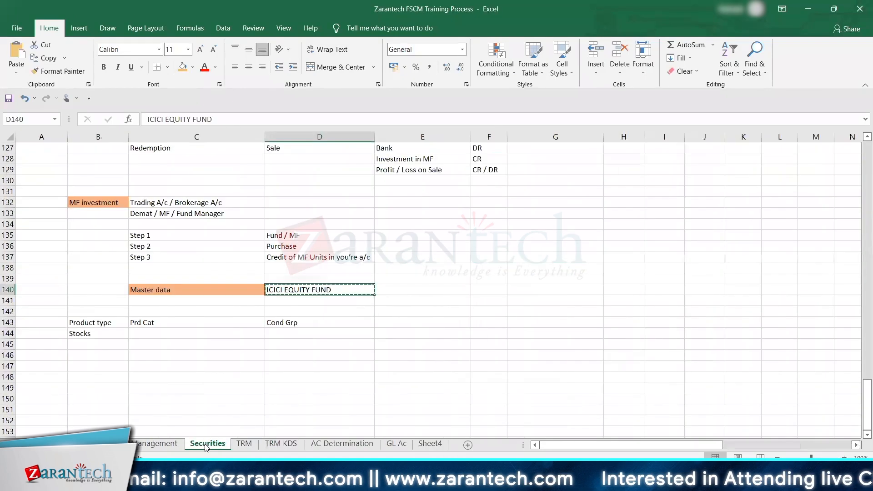
Step: Examine the mutual fund accounting entries for the dividend option and the growth option on the Securities sheet
click(218, 299)
key(Down)
key(Down)
key(Down)
key(Down)
key(Down)
key(Down)
key(Down)
key(Down)
key(Down)
key(Down)
key(Down)
key(Down)
key(Down)
key(Down)
key(Down)
key(Down)
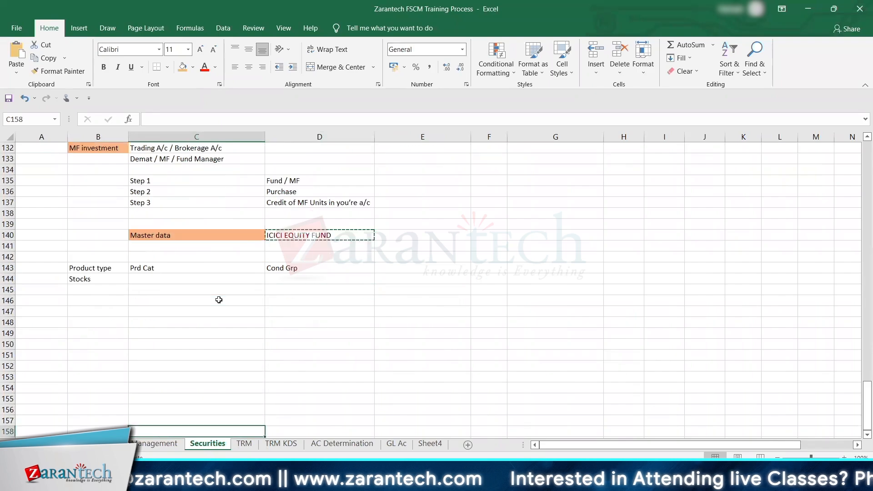
key(Escape)
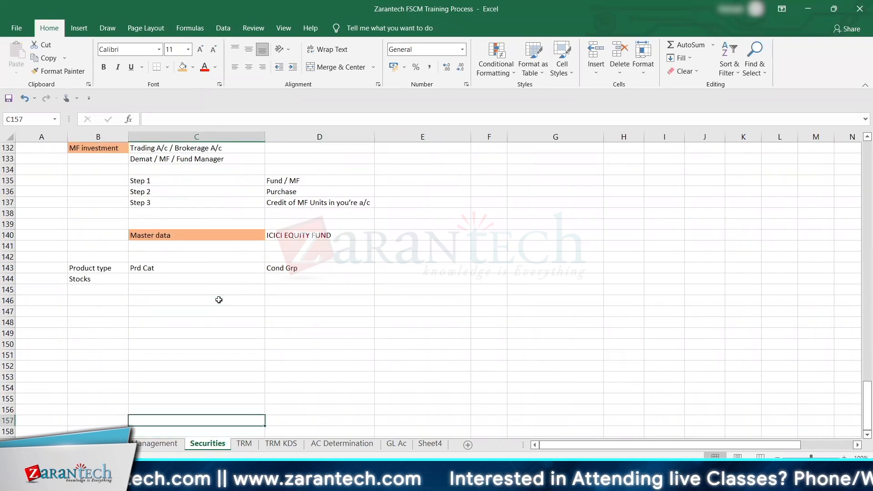
key(Up)
key(Up)
key(Up)
key(Up)
key(Up)
key(Up)
key(Up)
key(Up)
key(Up)
key(Up)
key(Up)
key(Up)
key(Up)
key(Up)
key(Up)
key(Up)
key(Up)
key(Up)
key(Up)
key(Up)
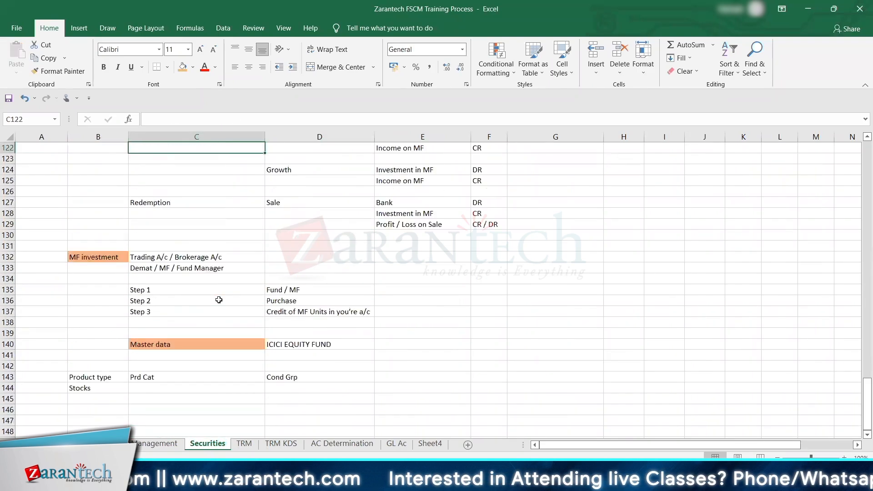
scroll(218, 299, up, 4)
click(311, 279)
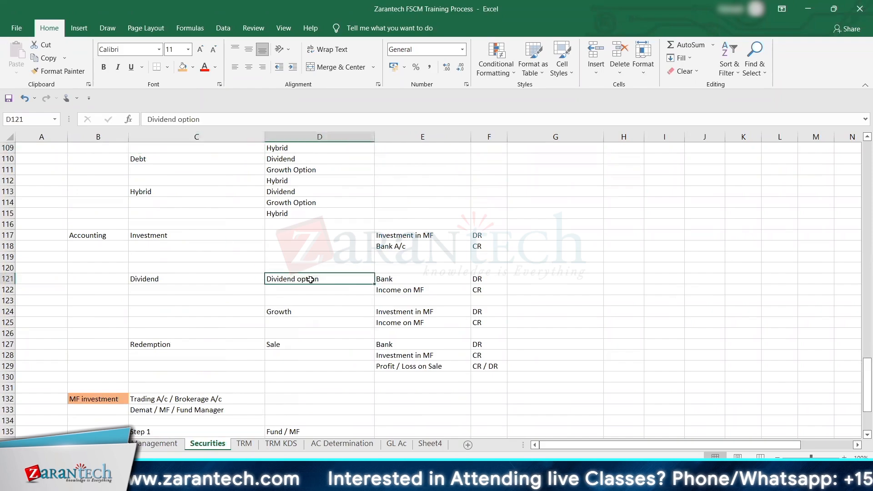
drag(311, 280, 502, 288)
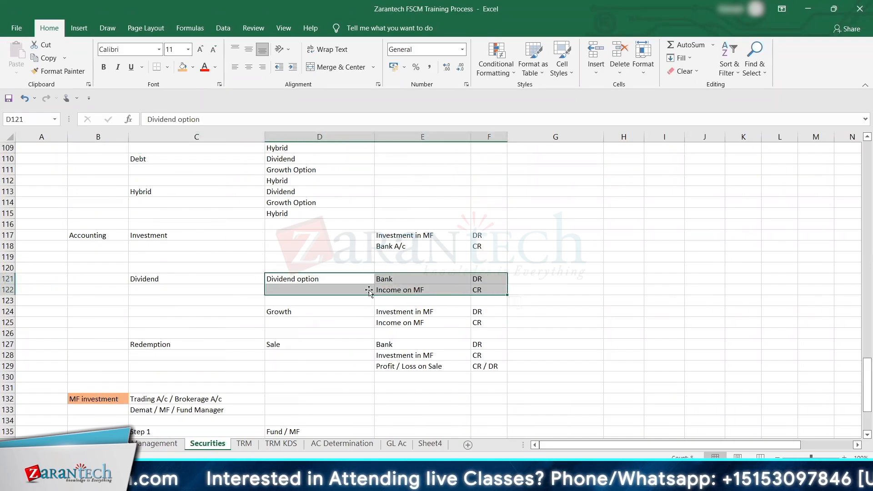
drag(300, 314, 460, 321)
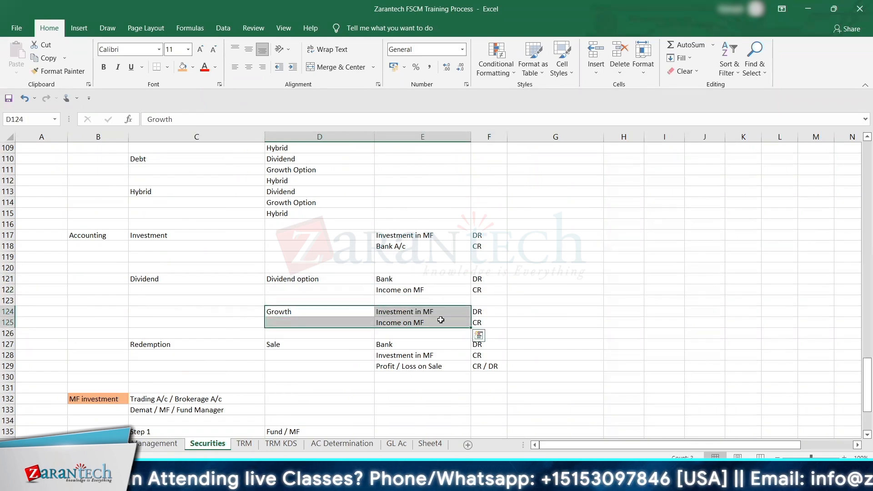
Step: Switch back to SAP and change product type 12A's description to ICICI EQUITY FUND (DIVIDEND) in the Product Types overview
key(alt+Tab)
key(alt+Tab)
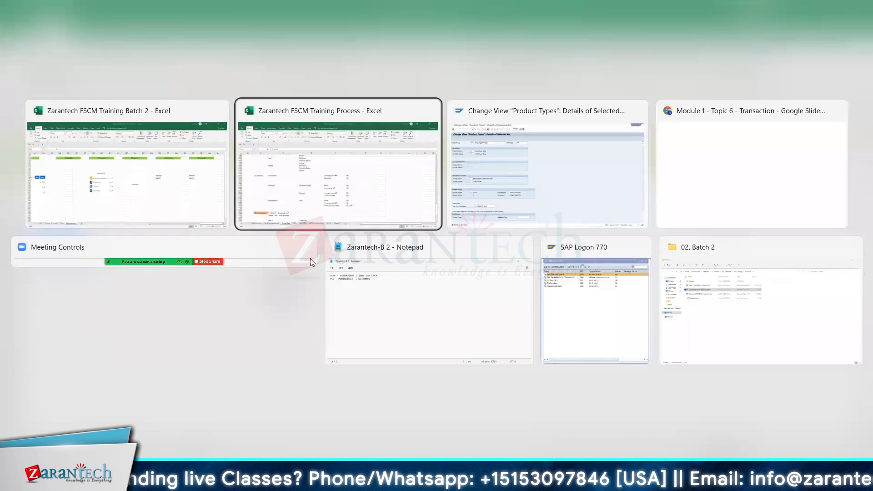
key(alt+Tab)
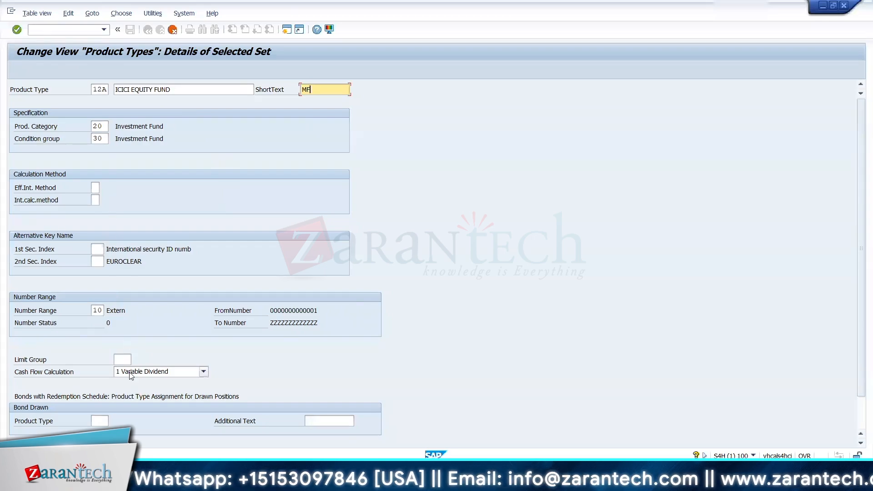
key(F3)
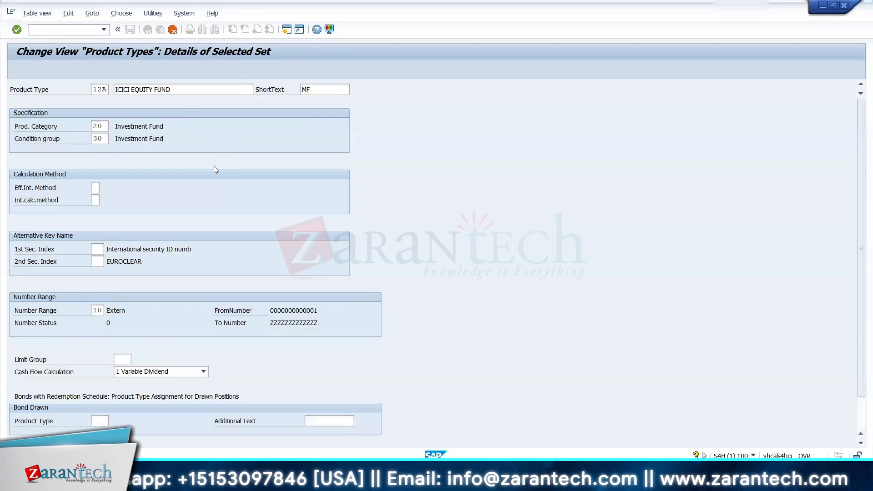
click(101, 102)
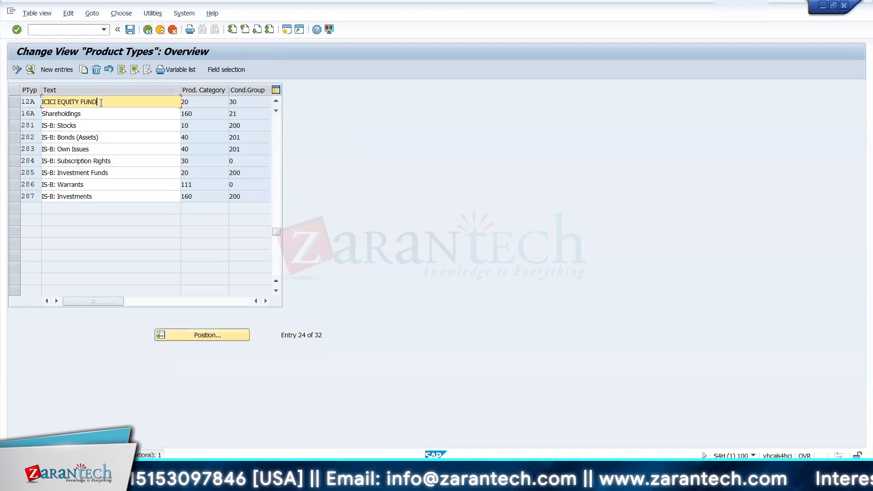
text((DIV)
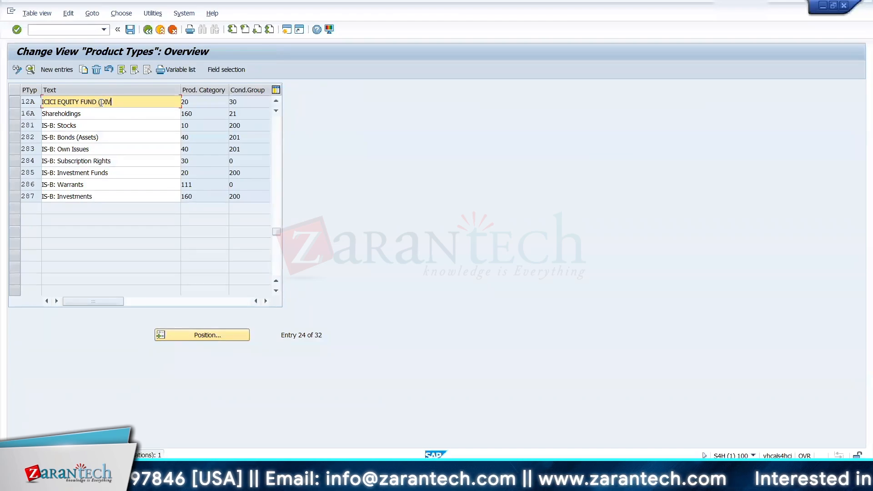
text(IDEND))
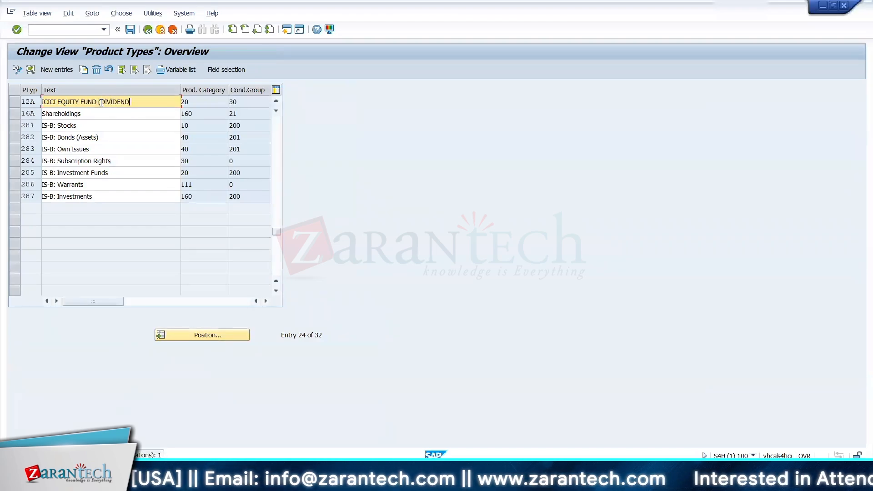
Step: Copy product type 12A as 12B with the description ICICI EQUITY FUND (GROWTH)
click(15, 102)
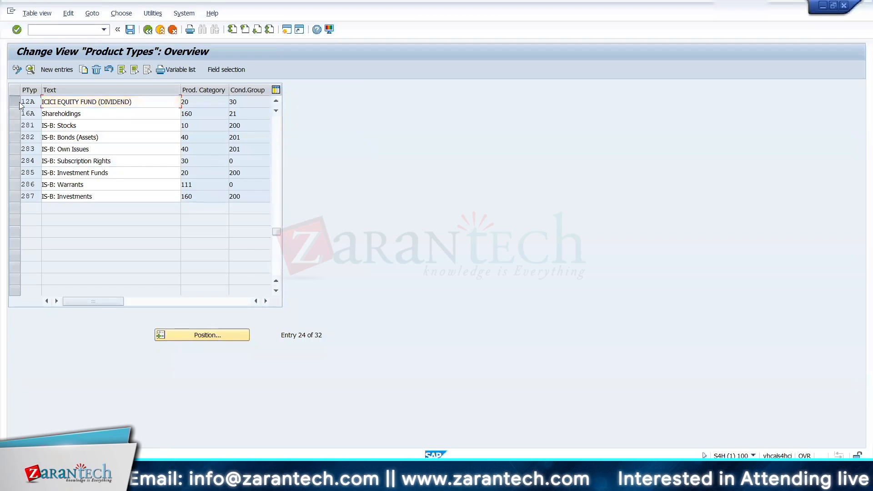
click(84, 70)
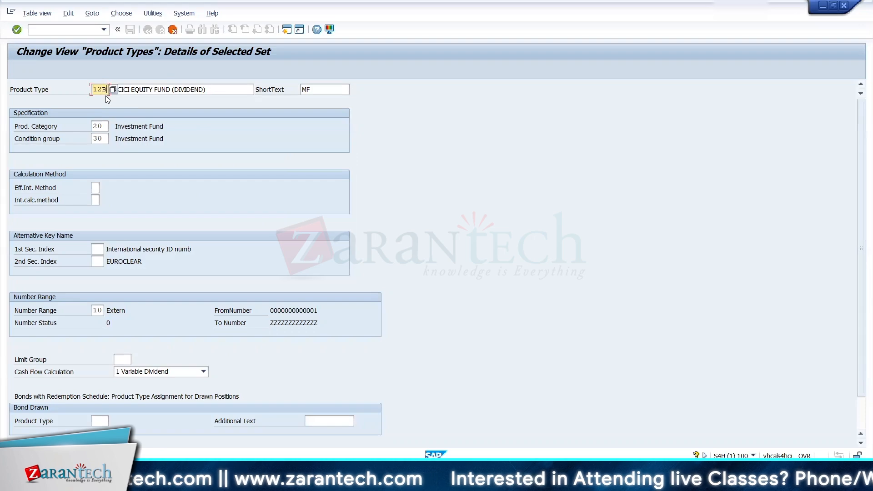
click(201, 90)
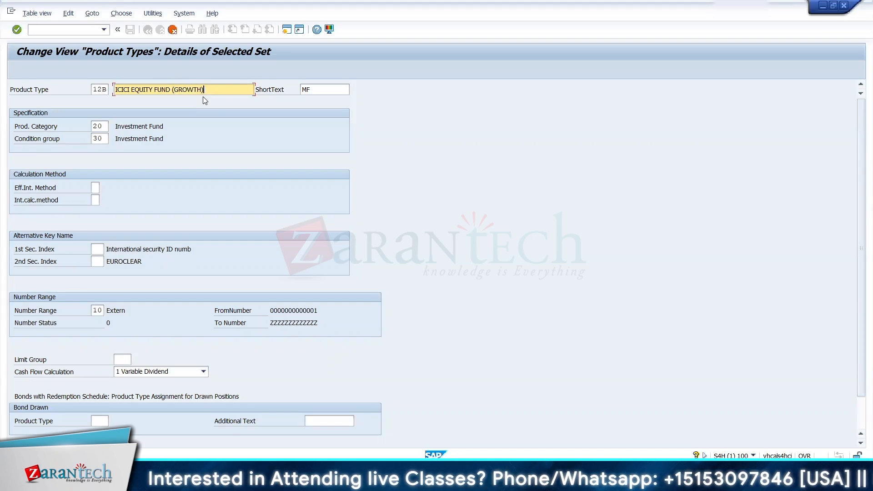
key(F3)
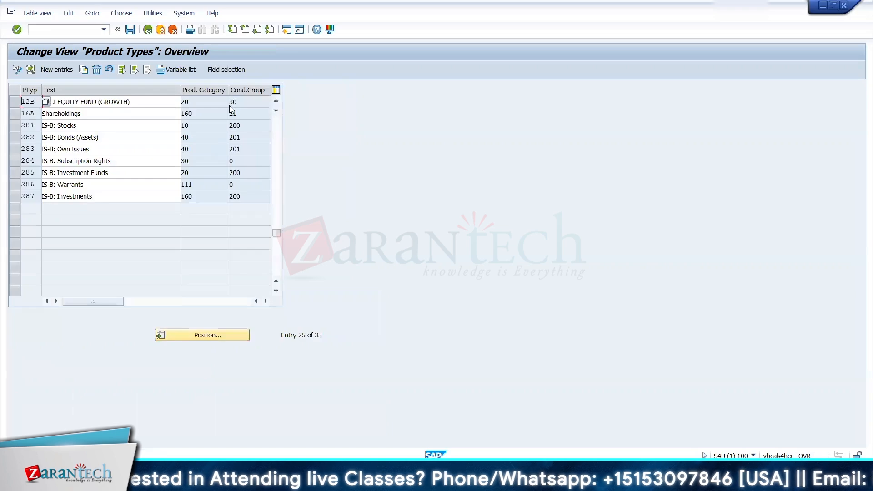
Step: Save the product types under a new customizing request with the short description TRM CONFIGURATION
click(132, 31)
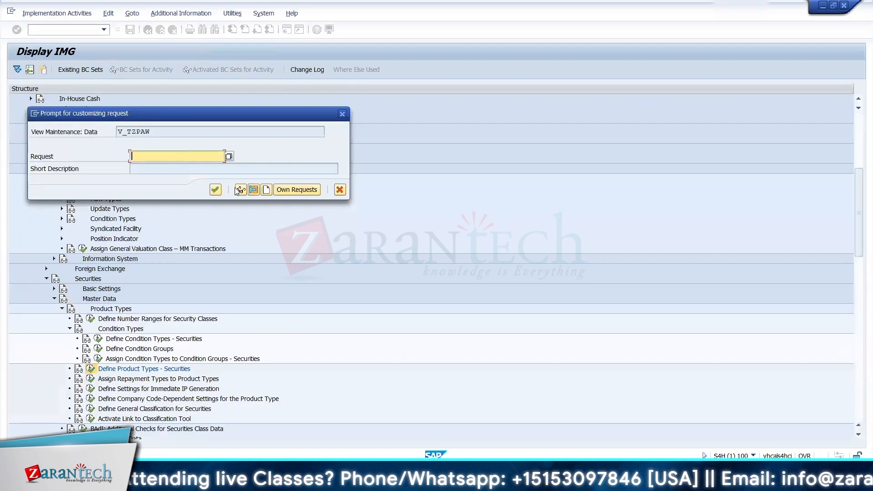
click(267, 190)
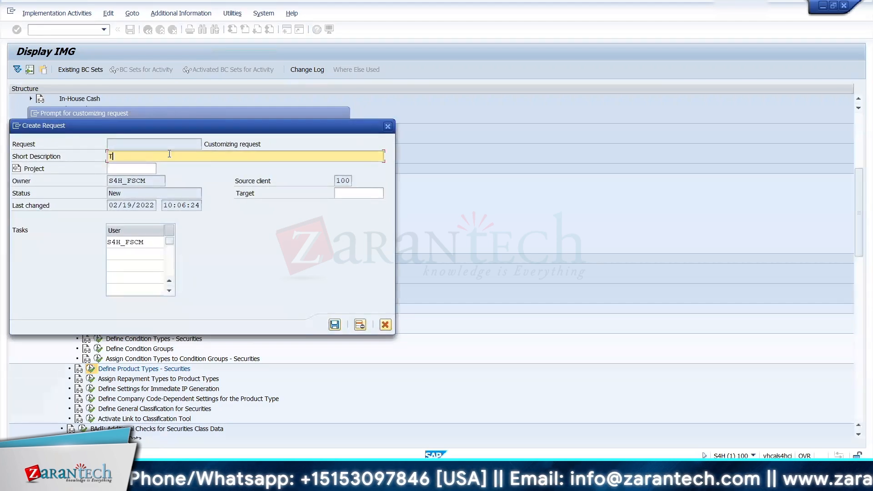
text(TRM CO)
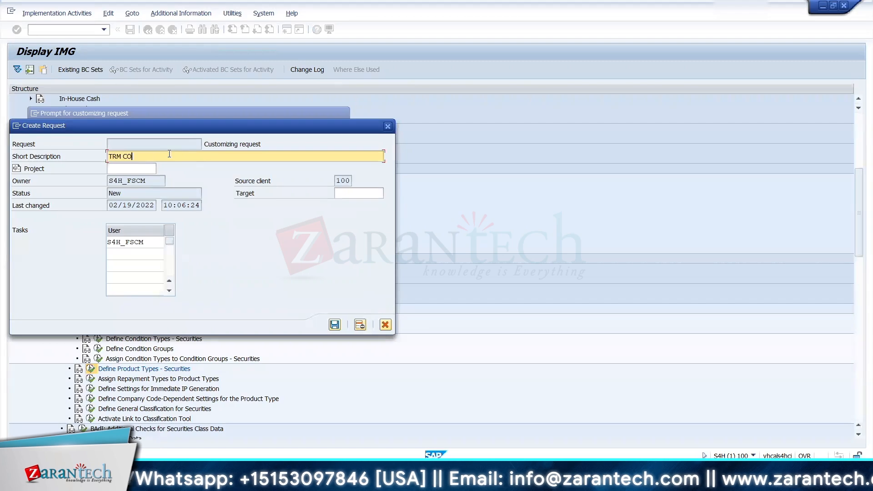
text(NFI)
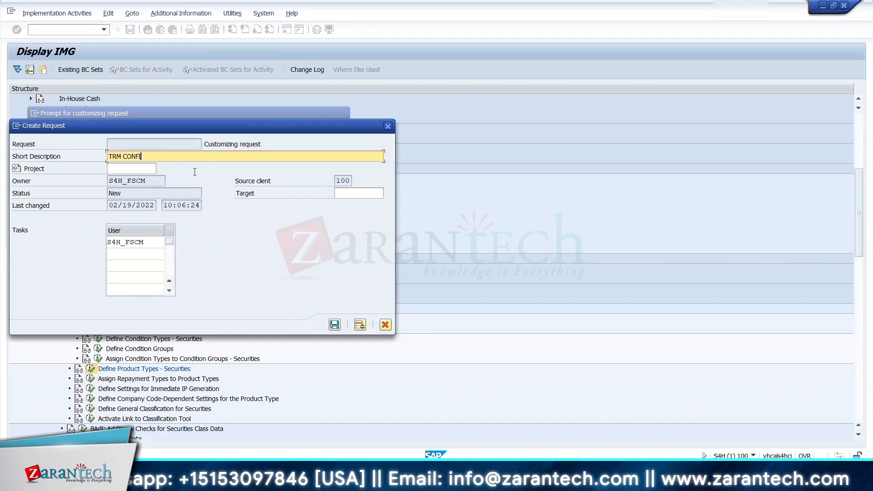
text(RURATION)
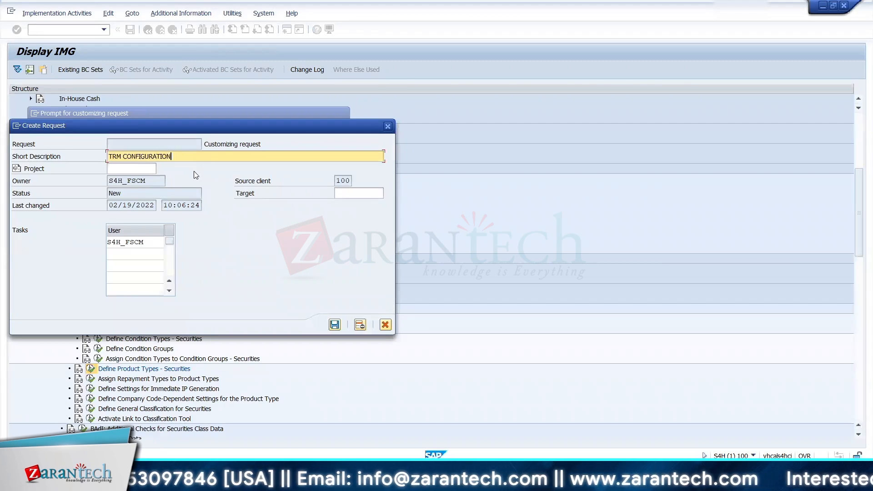
key(Return)
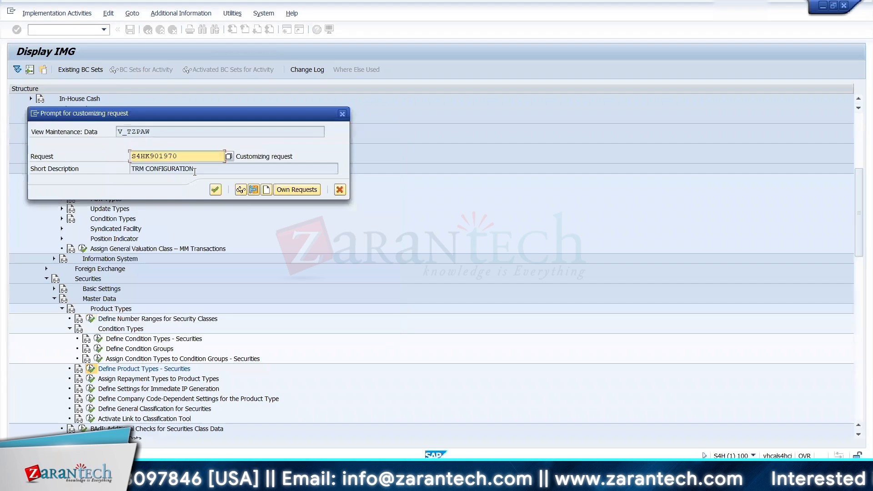
click(216, 188)
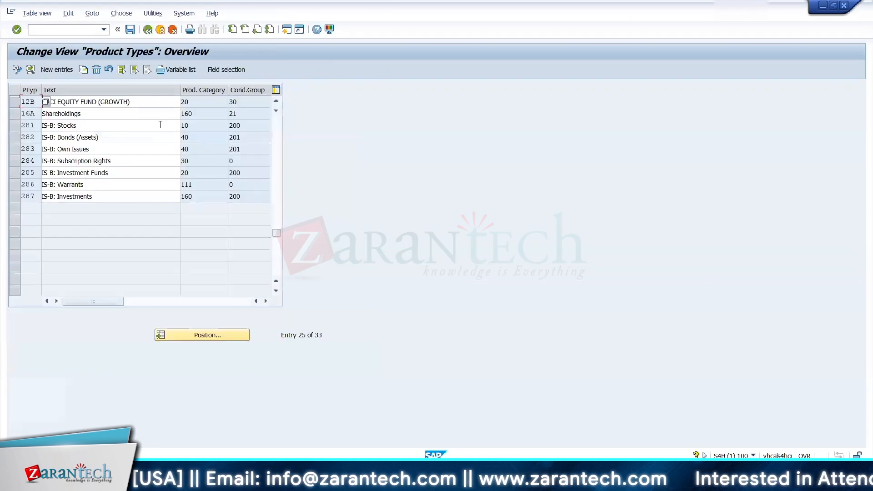
click(130, 30)
Step: Switch to the Training Process workbook's TRM KDS sheet and duplicate A87:C87 into row 97 with product type 12B
key(alt+Tab)
click(286, 447)
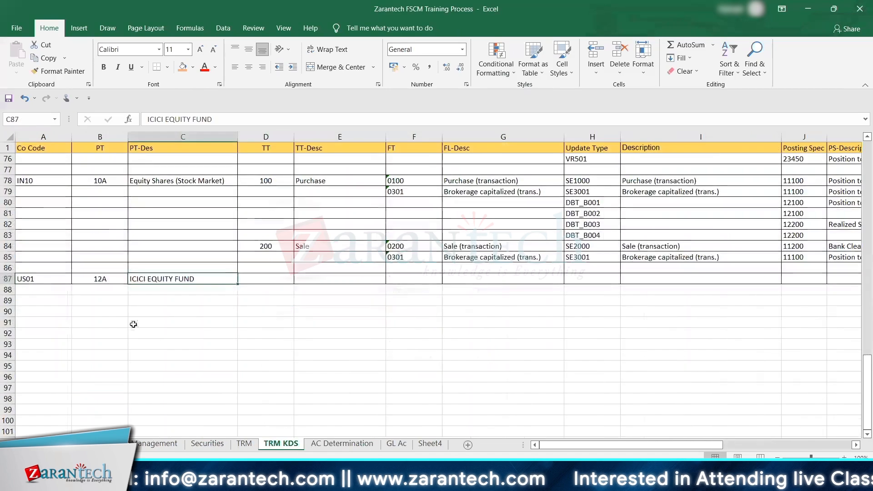
click(30, 280)
key(shift+Right)
key(shift+Right)
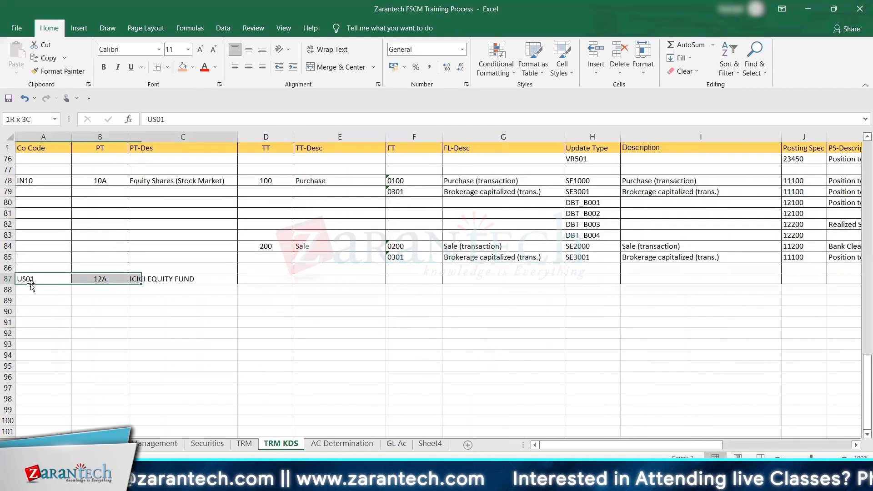
key(ctrl+c)
key(Down)
key(Down)
key(Down)
key(Down)
key(Down)
key(Down)
key(Down)
key(Down)
key(Down)
key(Down)
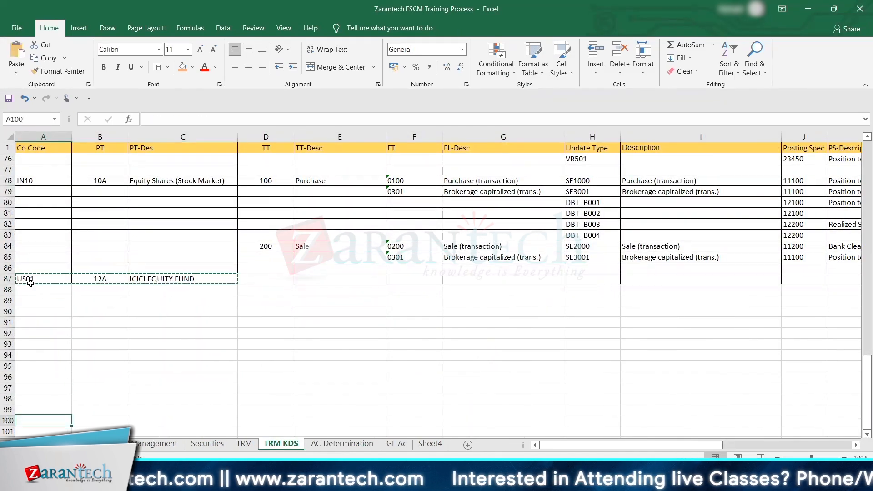
key(ctrl+v)
key(Right)
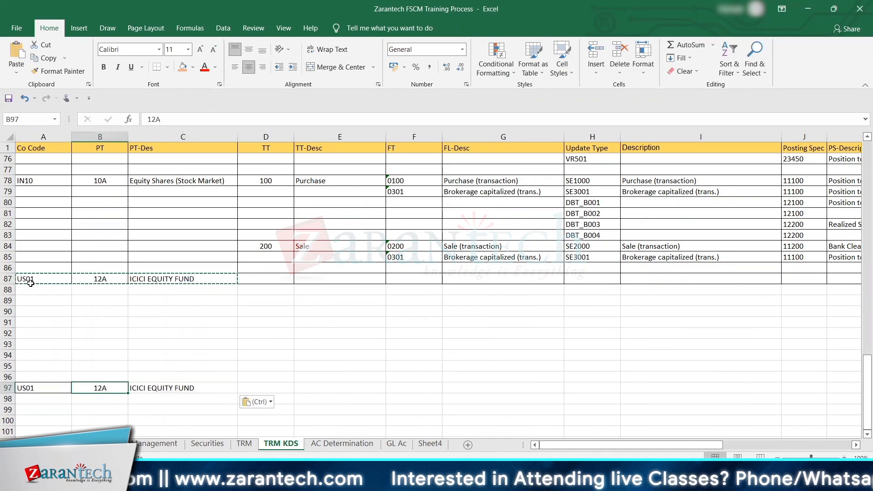
text(12B)
key(Tab)
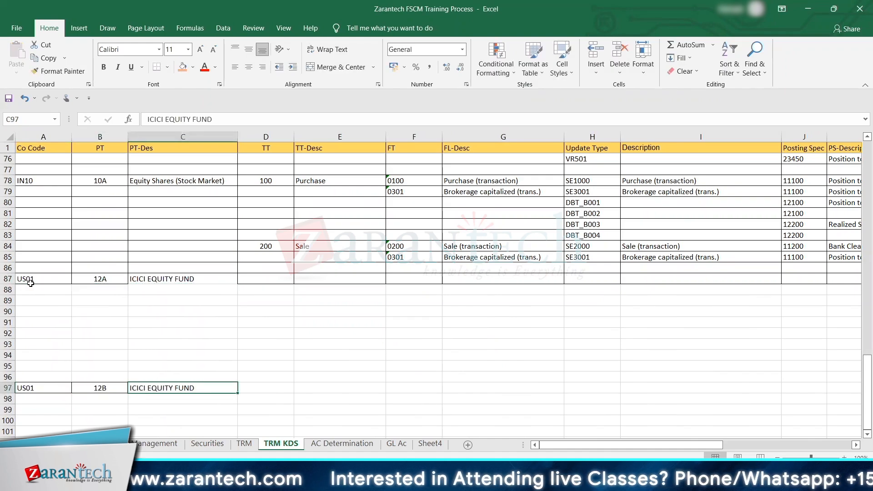
Step: Extend the PT-Des names to ICICI EQUITY FUND (DIVIDEND) in C87 and ICICI EQUITY FUND (GROWTH) in C97
double_click(201, 279)
text(()
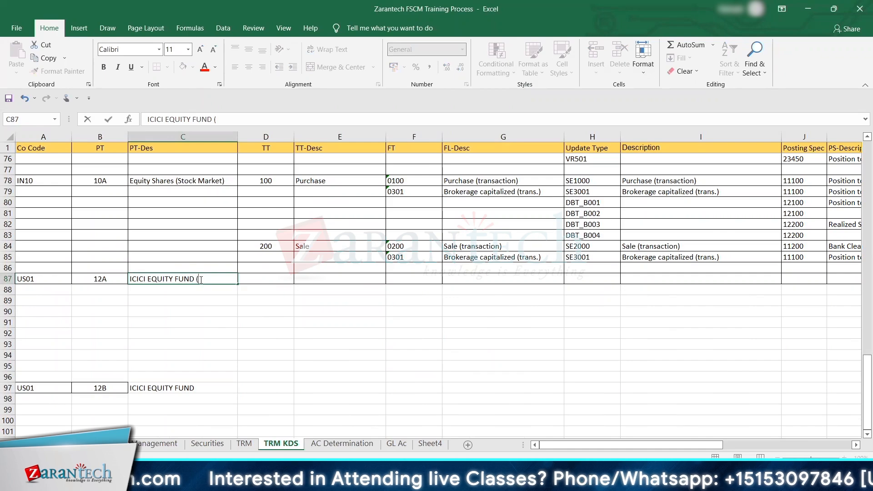
text(DIVIDEND)
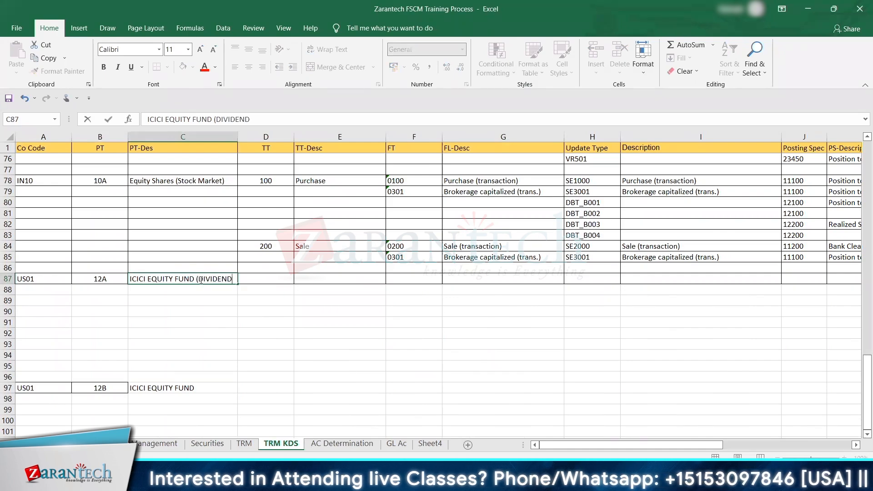
text())
key(Return)
click(209, 388)
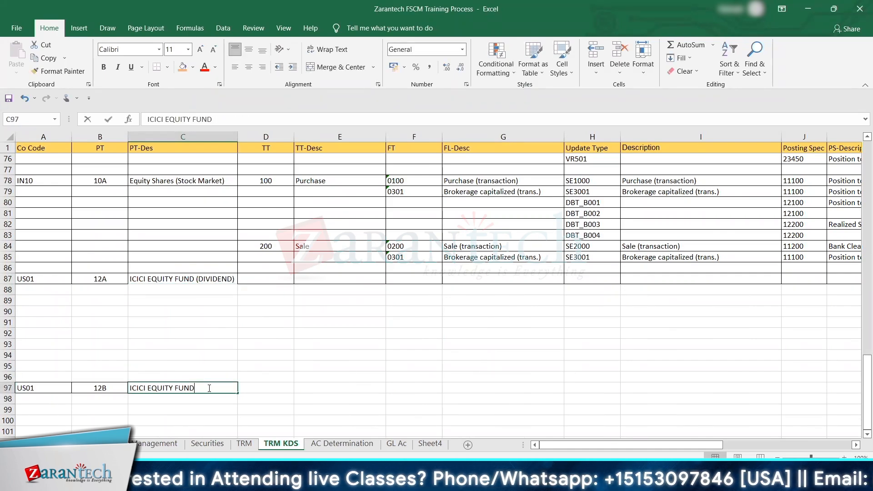
text((GR)
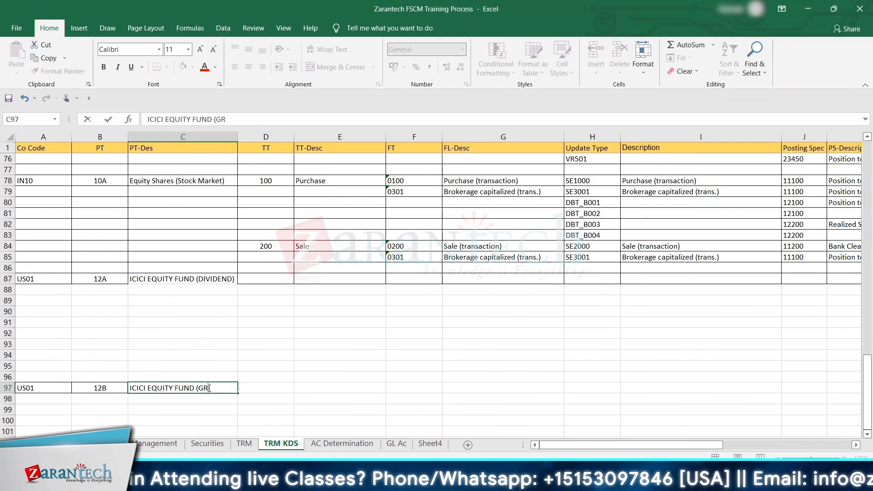
text(OWTH))
key(Return)
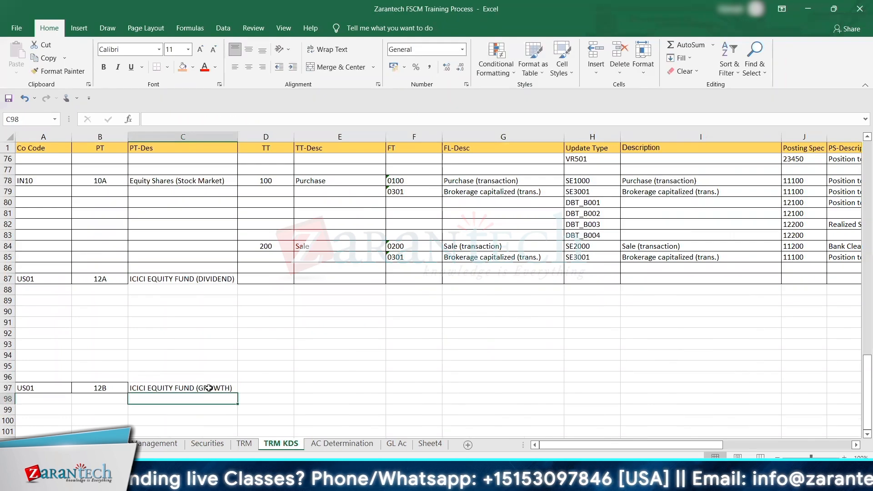
Step: Return to SAP and leave the Product Types view for the IMG structure
key(alt+Tab)
key(alt+Tab)
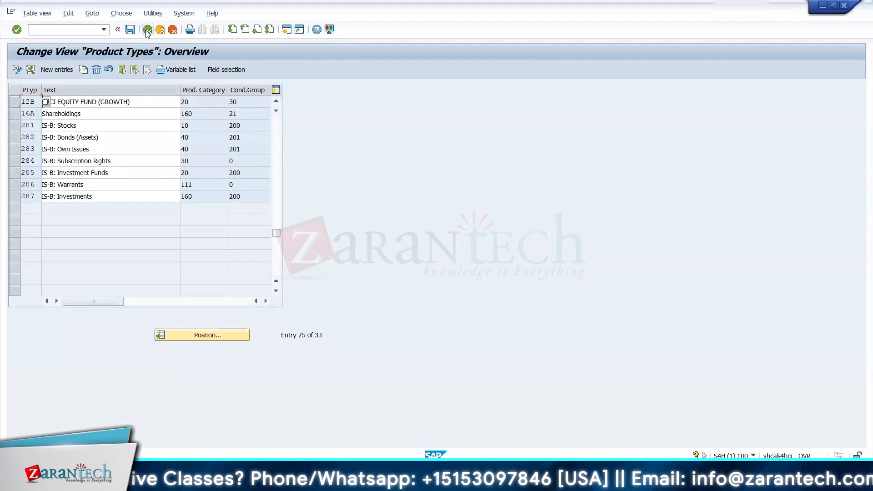
click(148, 29)
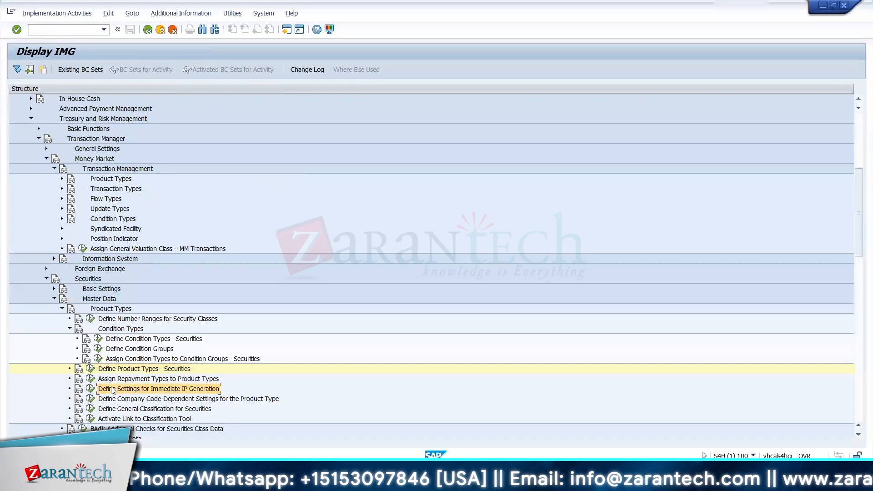
Step: Check product type 12A and its description in row 87 of the Excel workbook, and return to SAP's Display IMG
scroll(114, 390, down, 2)
scroll(113, 390, down, 2)
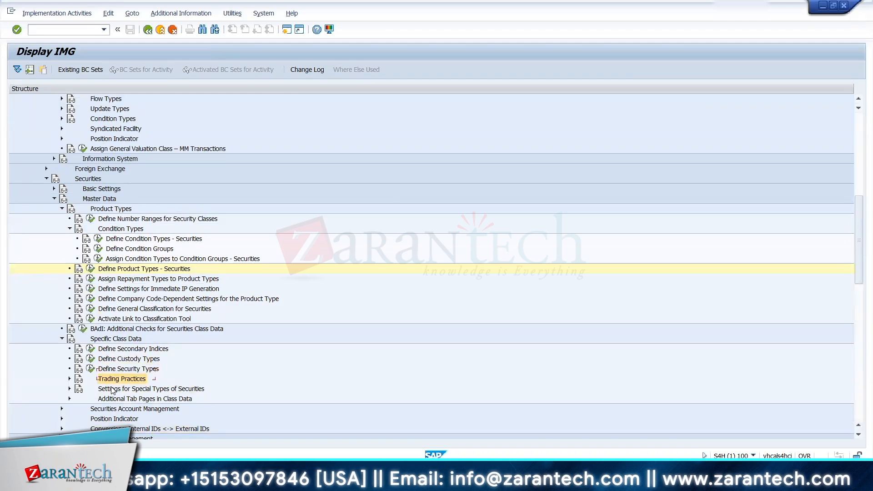
scroll(113, 389, down, 1)
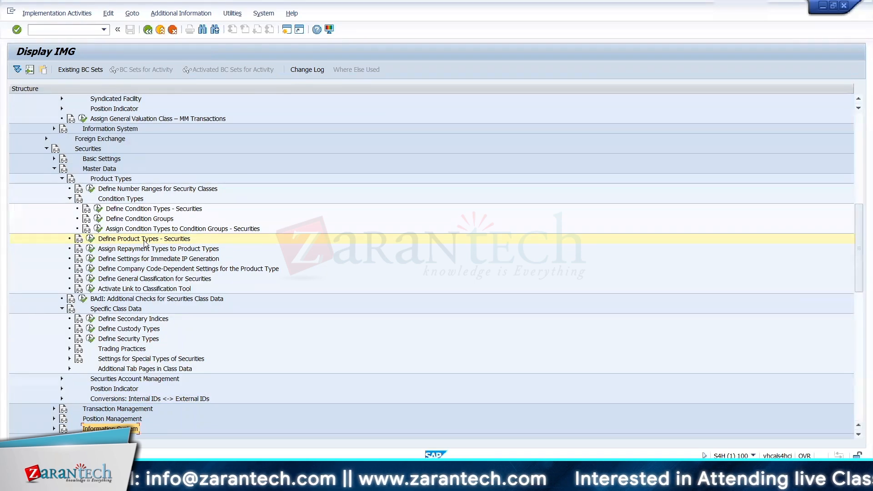
key(alt+Tab)
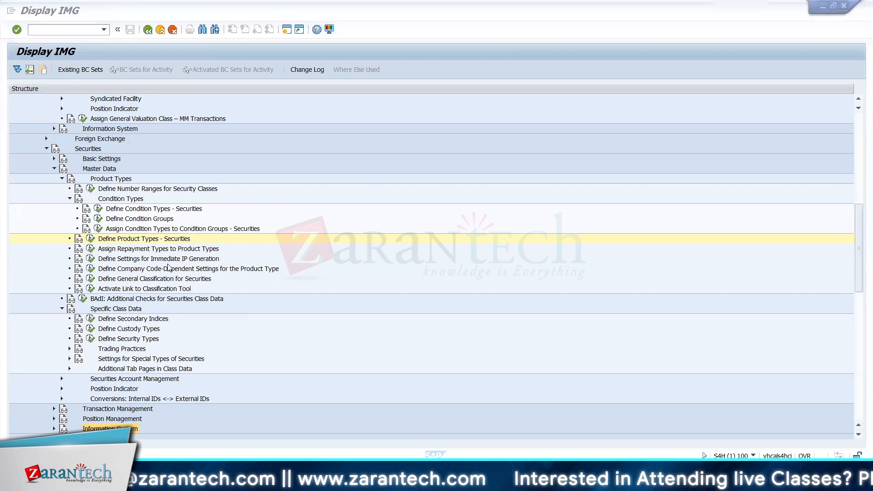
drag(93, 279, 221, 277)
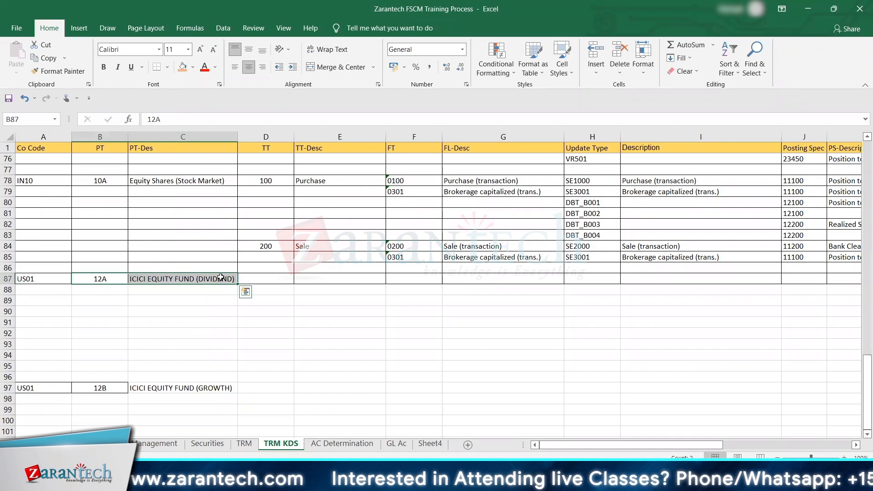
key(alt+Tab)
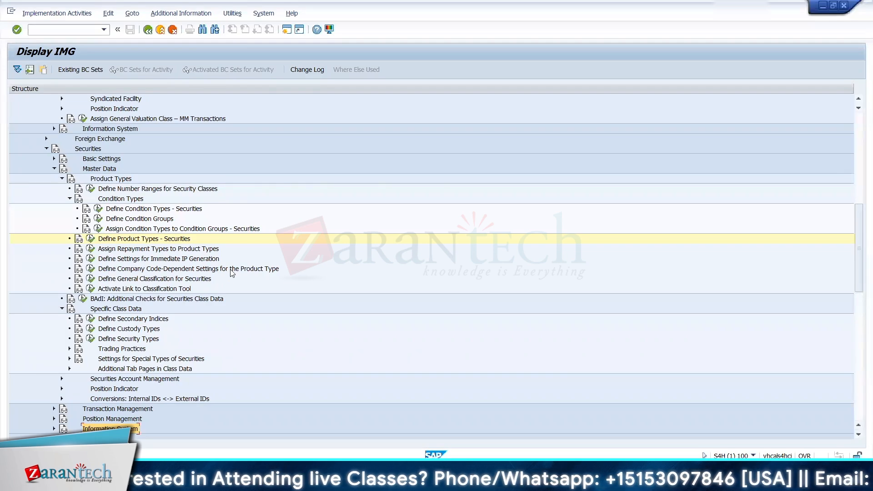
Step: View the company code-dependent product type settings for company code US01 and return to the IMG structure
click(91, 269)
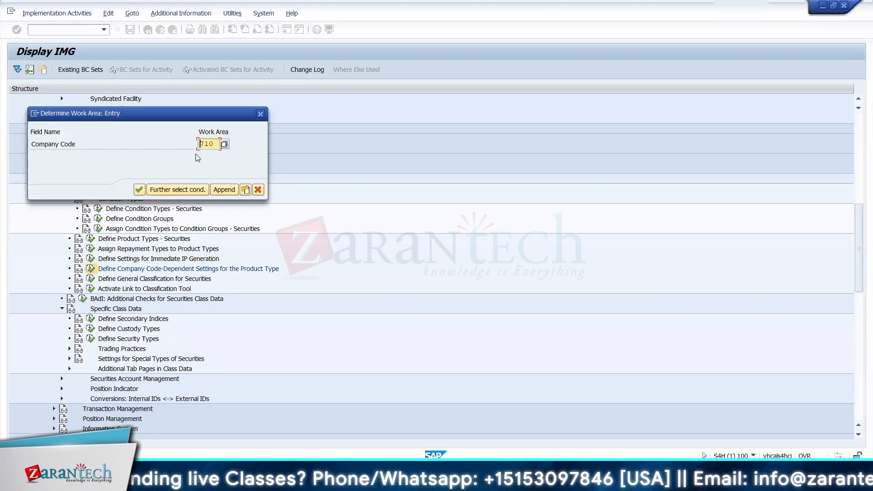
key(BackSpace)
key(BackSpace)
key(BackSpace)
key(BackSpace)
text(US01)
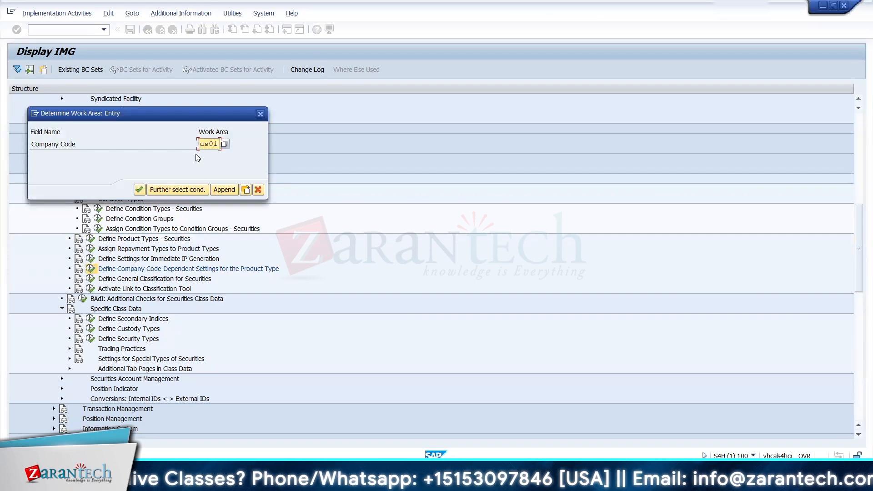
key(Return)
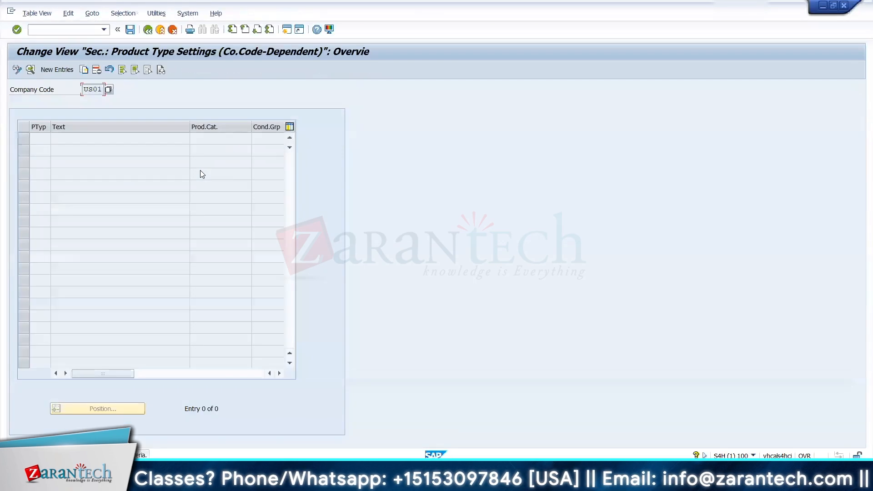
click(148, 30)
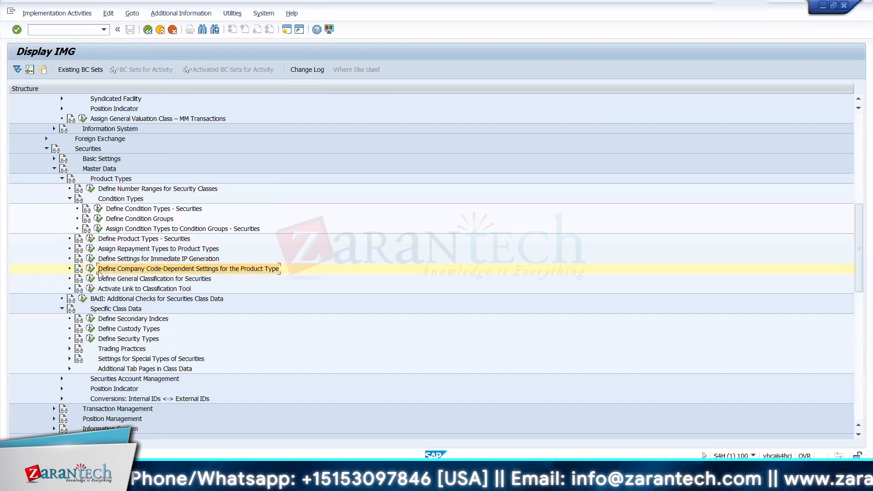
Step: Pick company code US01 from the value list, recheck its product type settings and leave the view
click(224, 144)
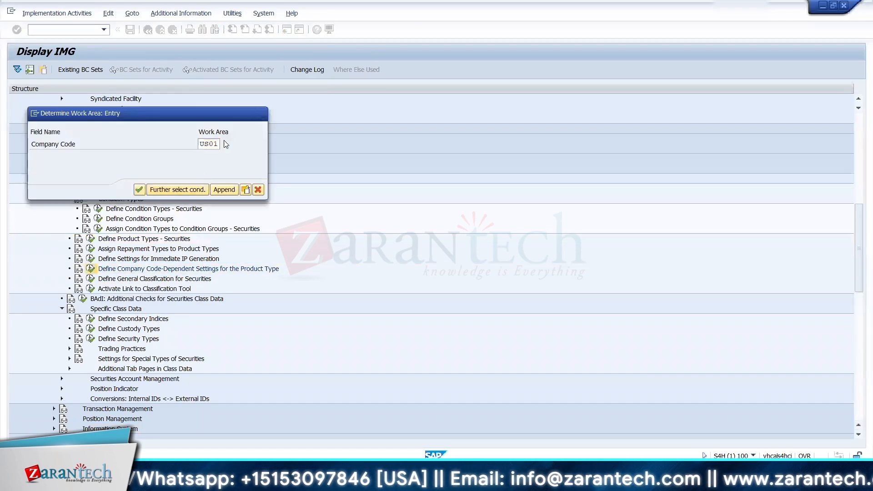
drag(304, 208, 296, 432)
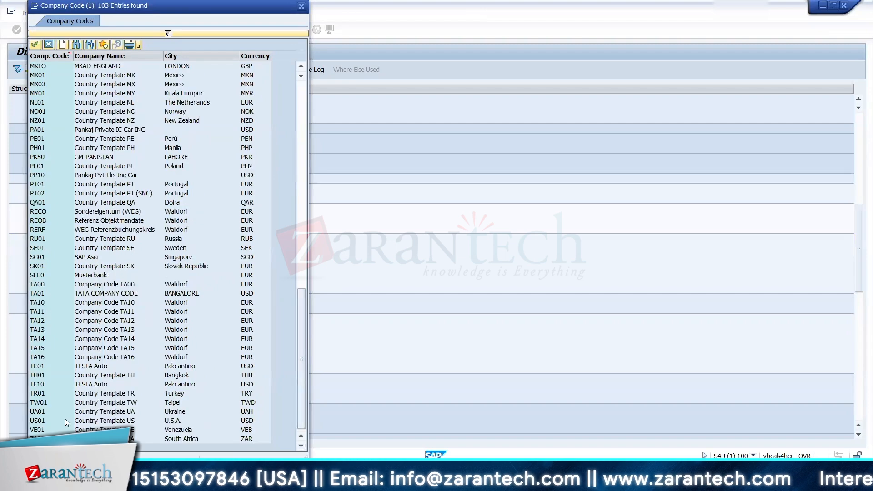
click(51, 421)
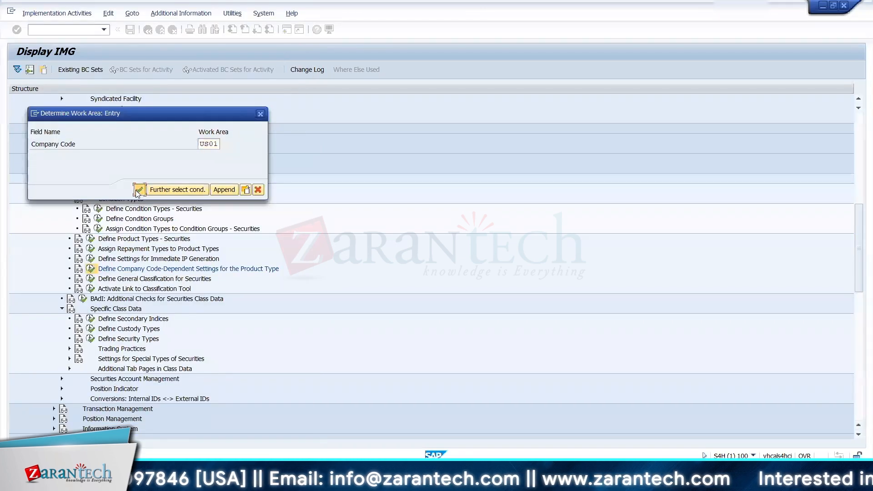
click(146, 189)
click(148, 30)
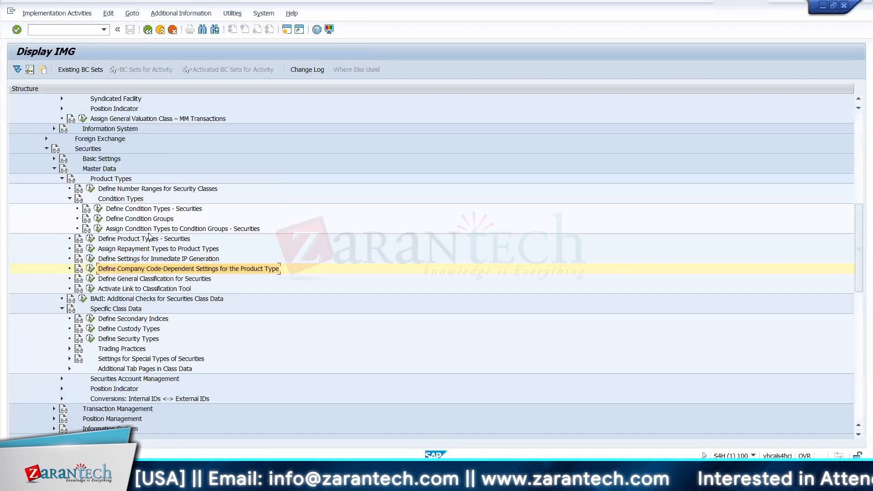
Step: Pick company code AE01 for the company code-dependent product type settings, view them and go back to the IMG
click(91, 269)
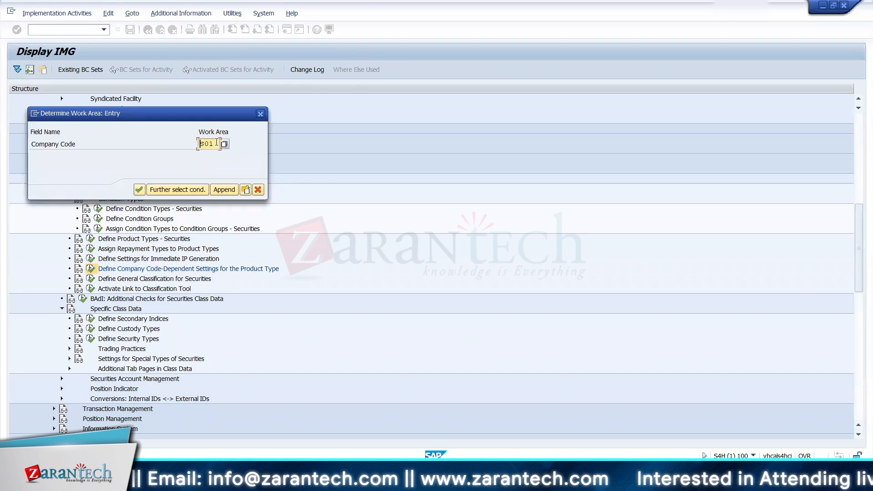
key(BackSpace)
key(BackSpace)
key(BackSpace)
key(BackSpace)
click(224, 144)
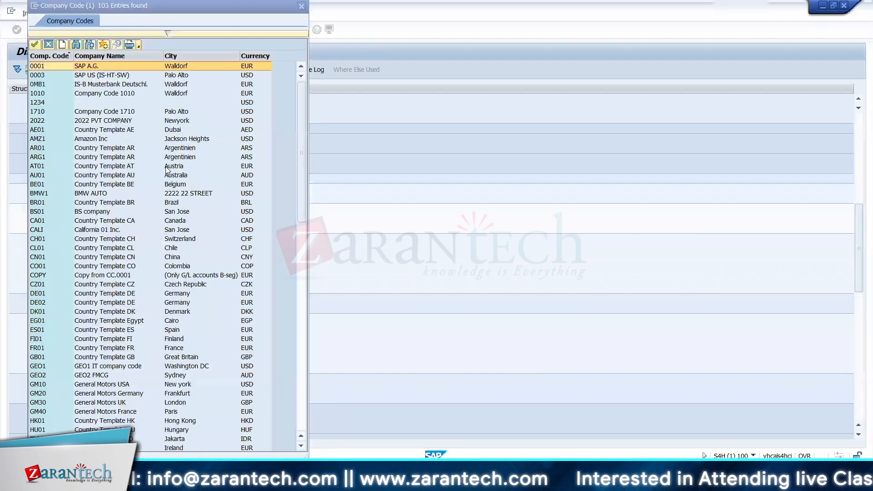
double_click(38, 130)
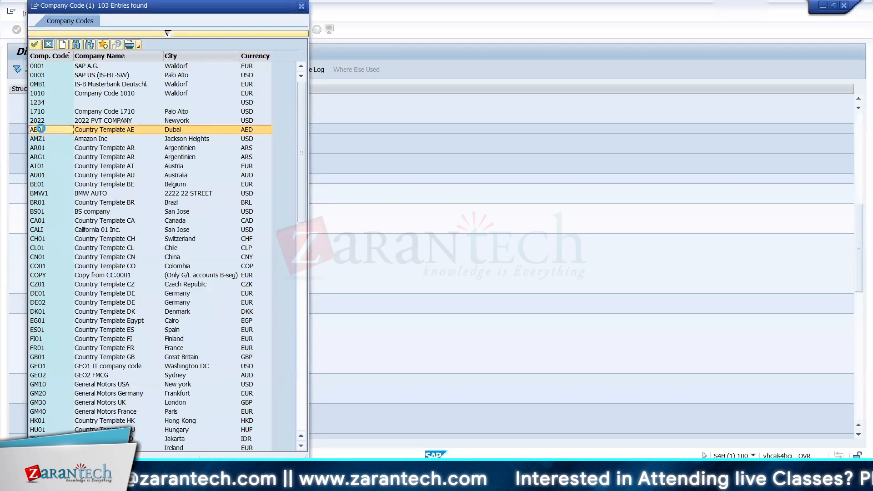
key(Return)
click(147, 30)
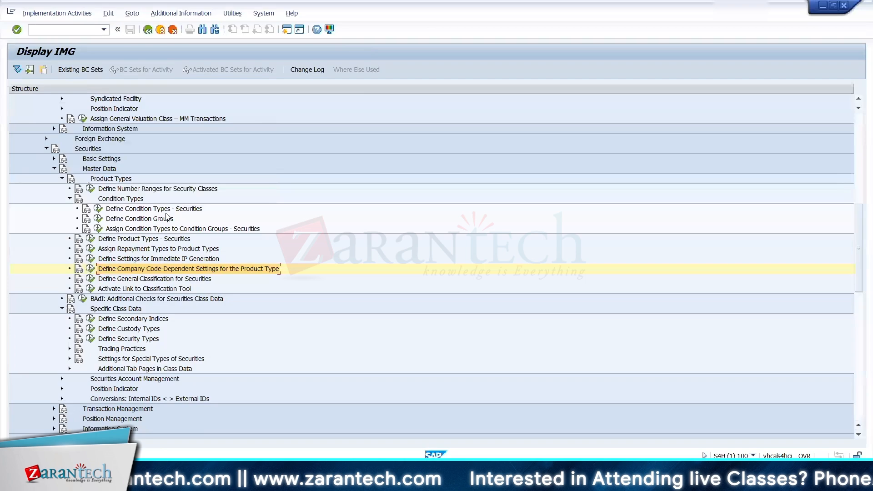
Step: View the company code-dependent product type settings for company code 0001 and return to the IMG
click(91, 269)
click(259, 189)
click(232, 242)
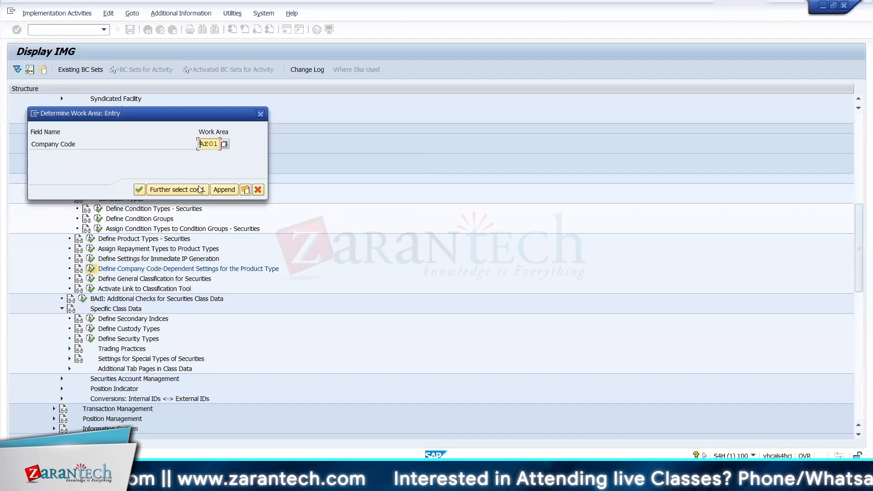
text(0001)
key(Return)
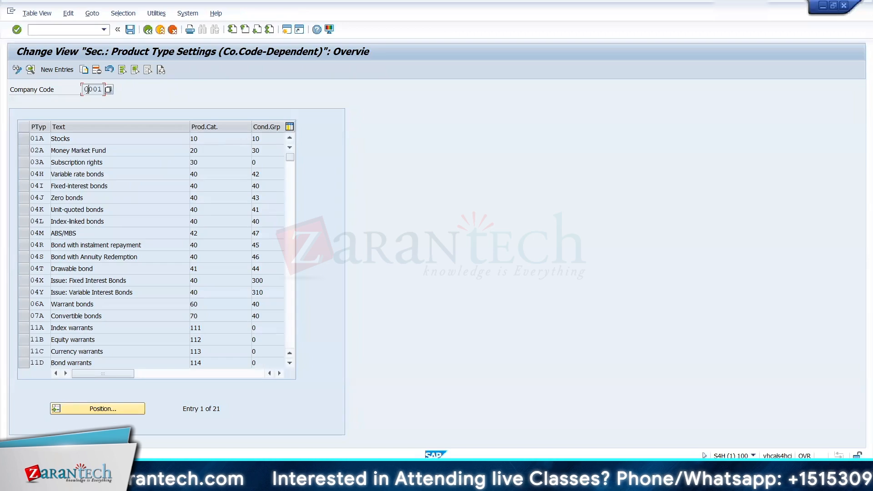
click(148, 30)
Step: Open Define Company Code Additional Data under General Settings > Organization, examine company code 1710's details and return to the overview
scroll(168, 213, up, 7)
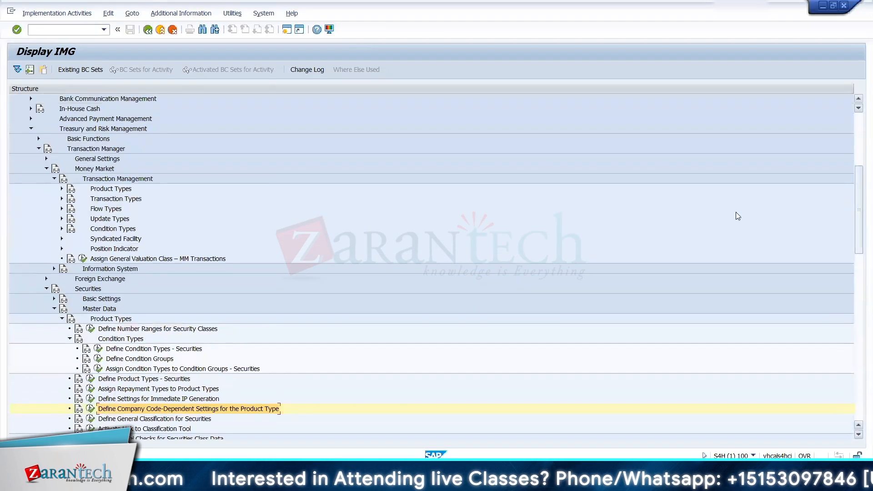
click(47, 158)
click(83, 187)
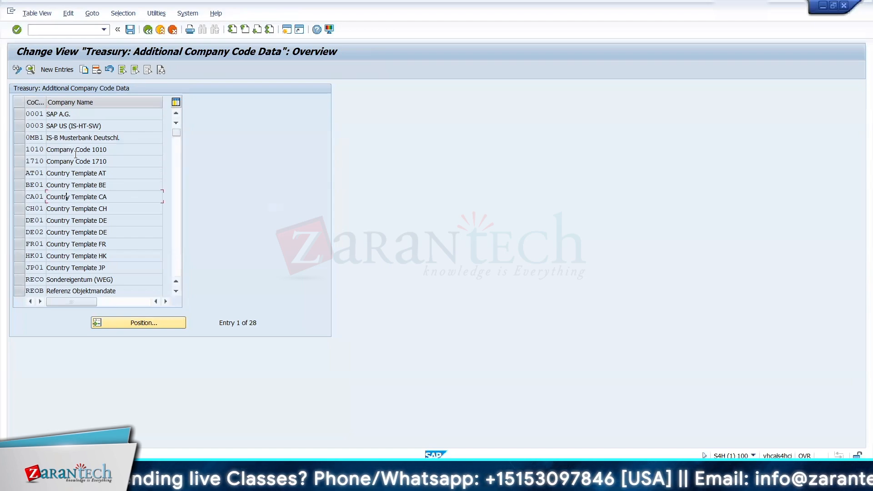
double_click(75, 161)
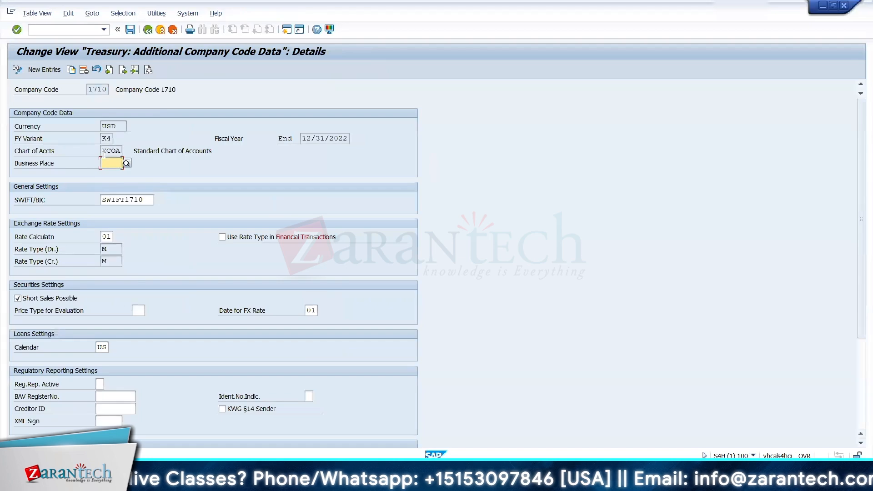
drag(102, 151, 135, 151)
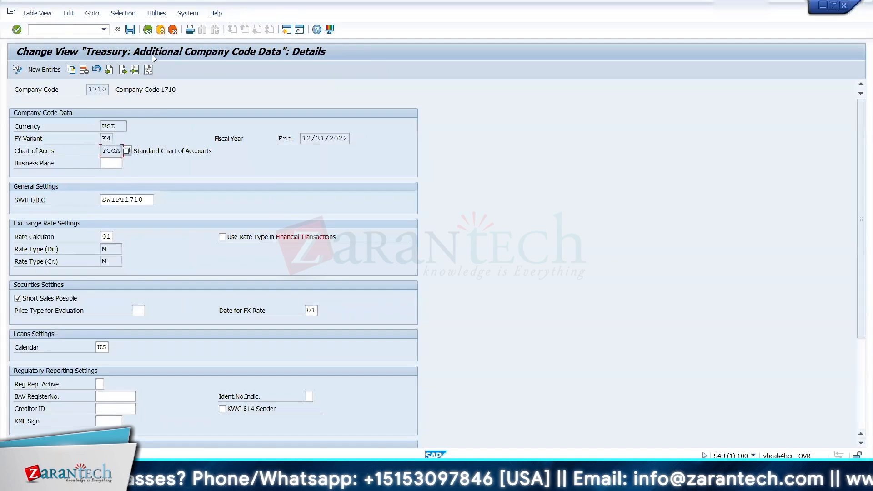
drag(87, 90, 110, 90)
drag(156, 90, 124, 90)
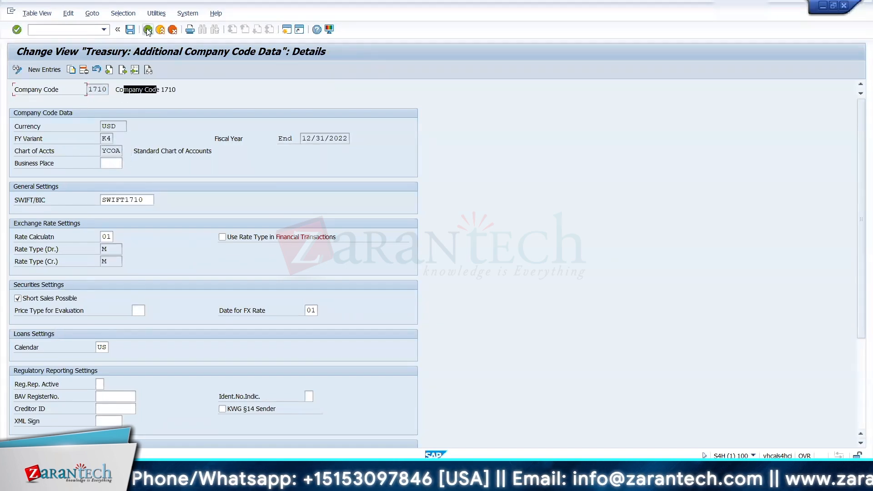
key(F3)
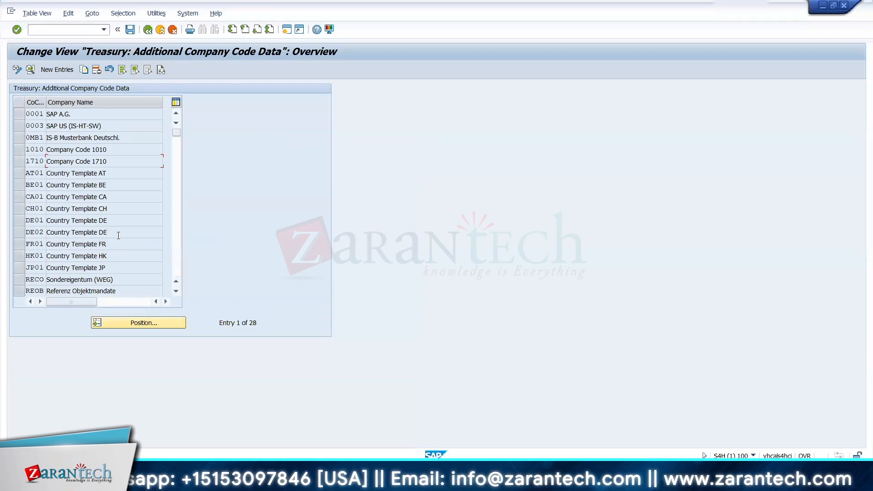
Step: Look through the company codes in the Treasury additional company code data, down to the US entries, and leave the view
click(176, 291)
click(176, 290)
click(176, 290)
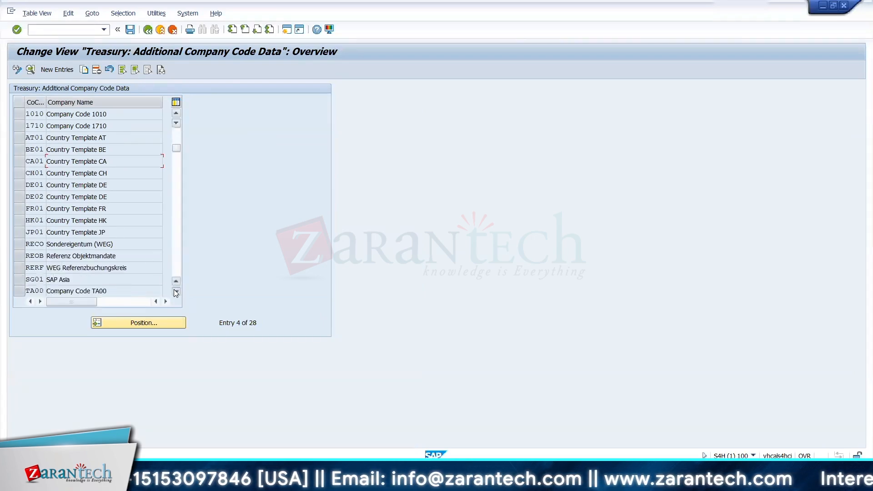
click(176, 291)
click(175, 290)
click(175, 291)
click(176, 291)
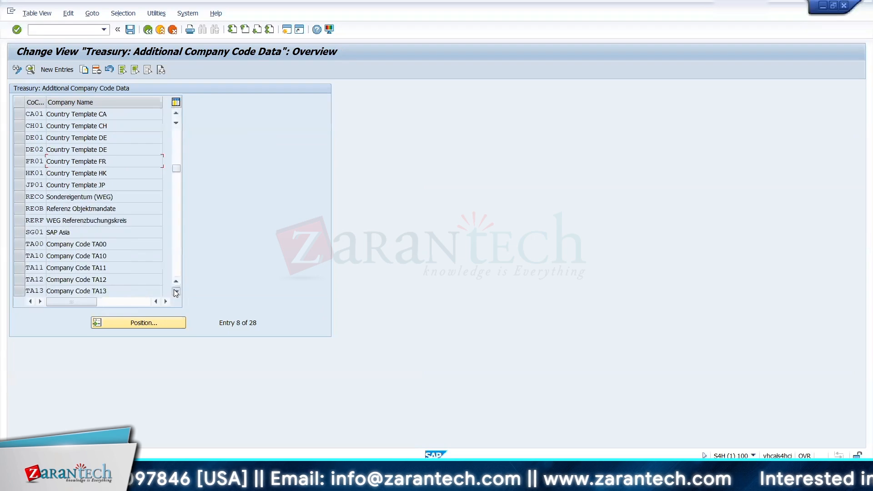
click(176, 291)
click(177, 245)
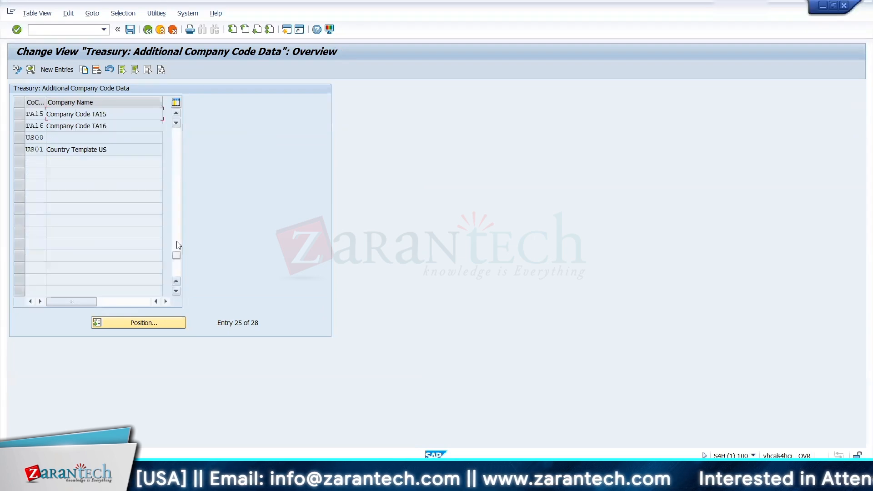
click(179, 153)
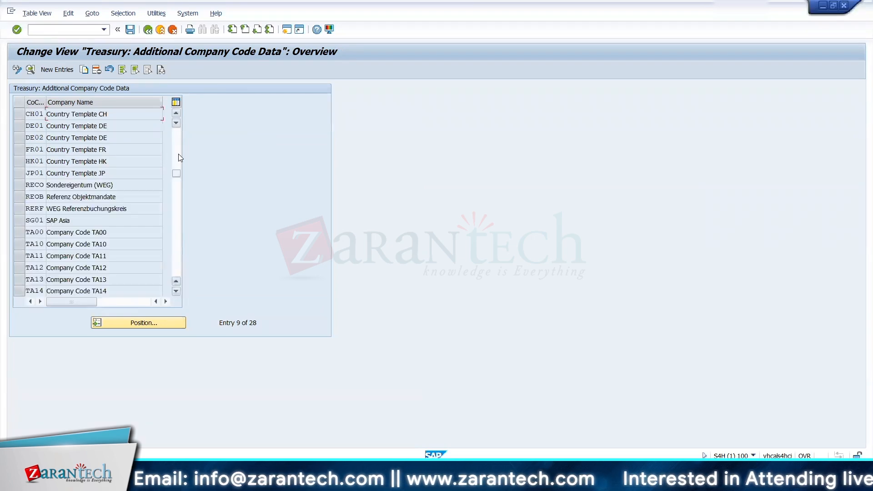
click(147, 33)
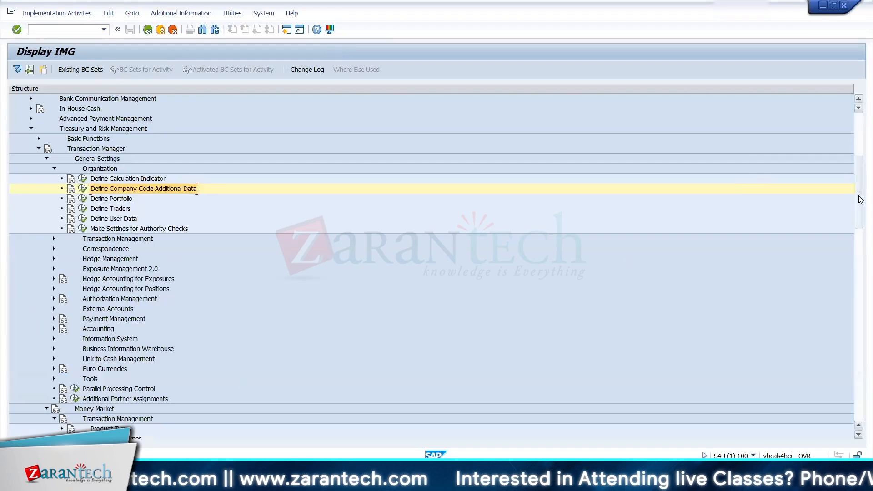
Step: Open Define Company Code-Dependent Settings for the Product Type under Securities and try company code US00 as the work area
scroll(856, 261, down, 5)
scroll(855, 260, down, 4)
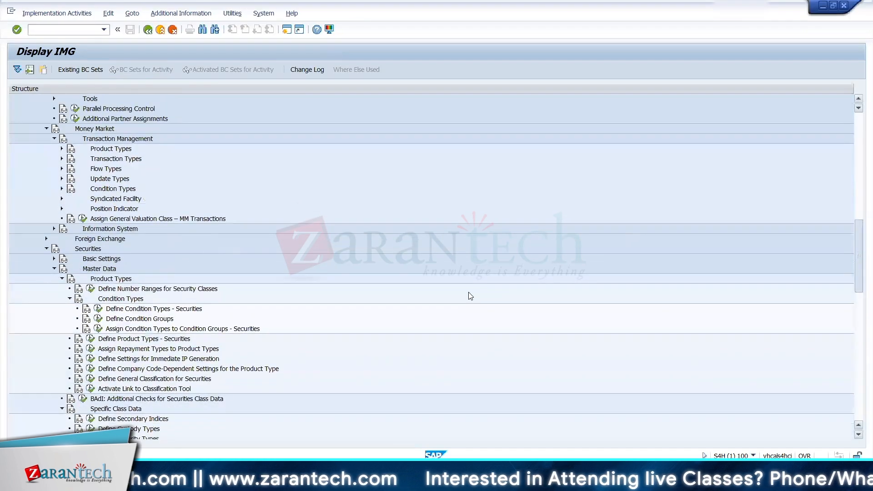
click(90, 369)
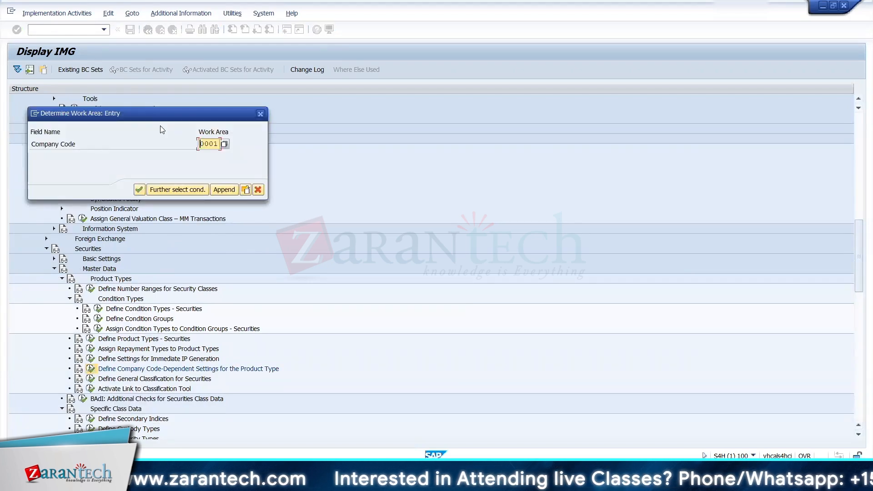
text(US00)
key(Return)
key(Return)
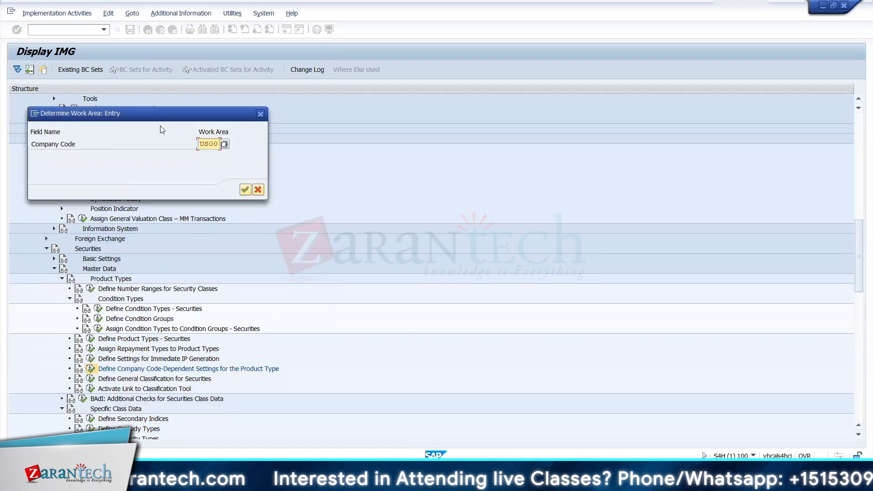
Step: Replace the work area company code with 0001 and open its product type settings overview
key(Delete)
key(Delete)
key(Delete)
key(Delete)
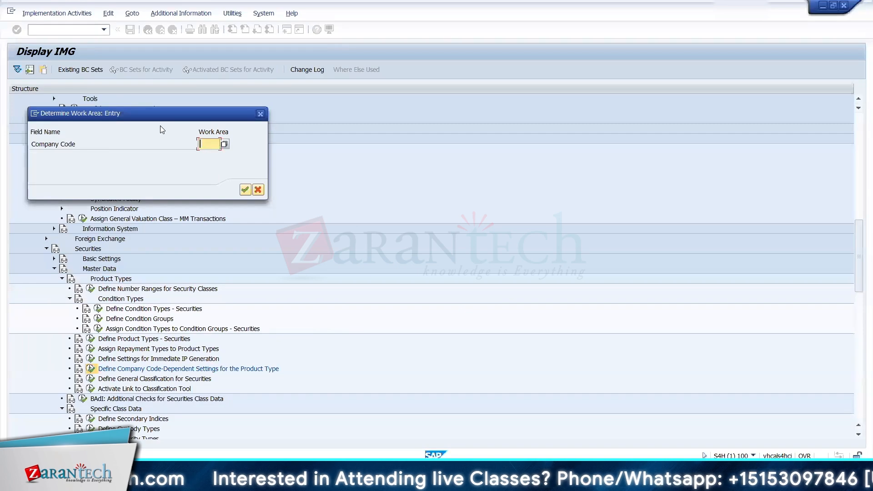
text(0001)
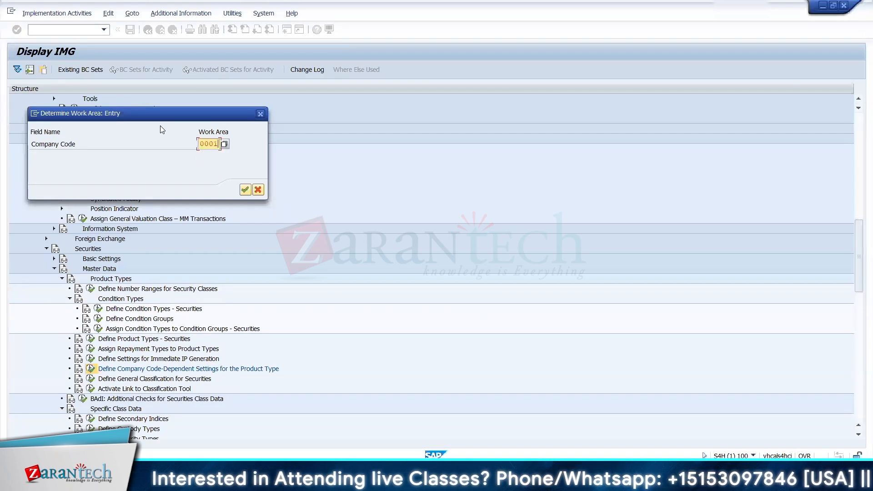
key(Return)
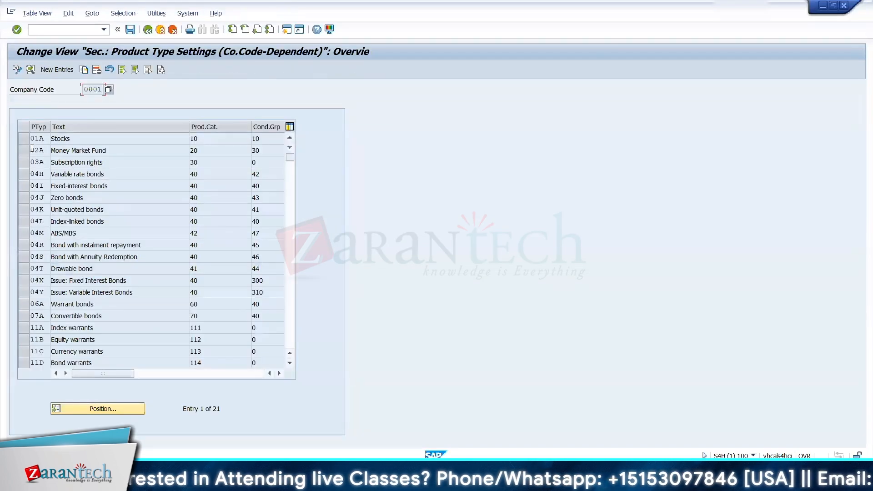
Step: Copy the 01A Stocks entry as product type 12A and turn off Generate Taxes
click(24, 141)
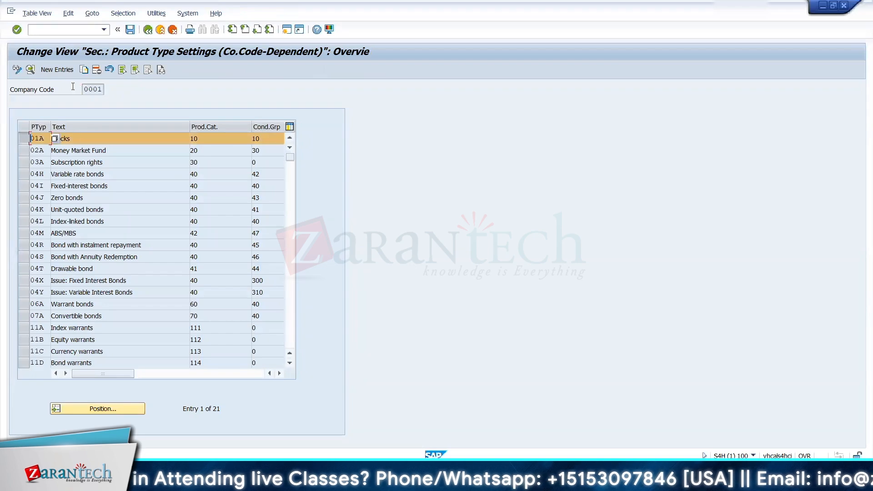
click(83, 71)
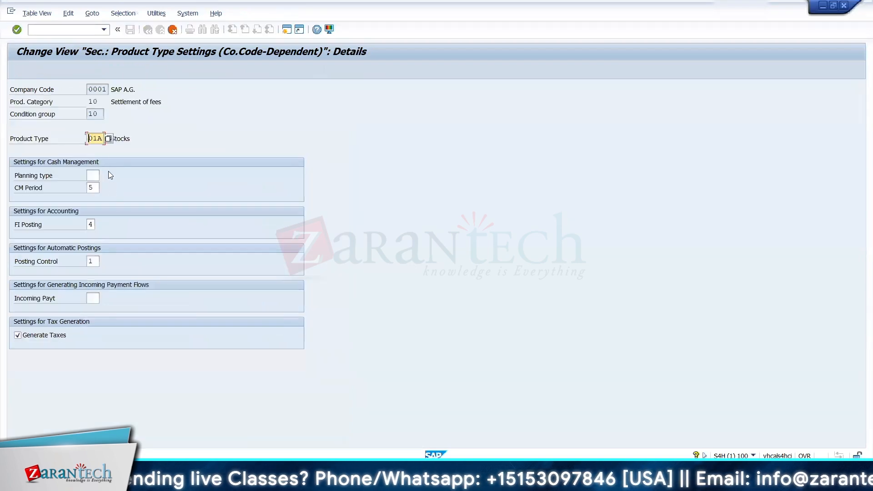
text(12)
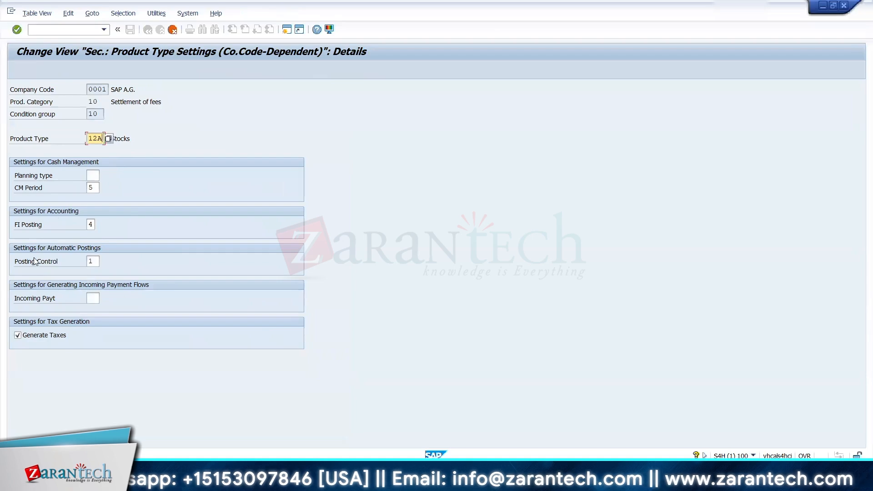
click(37, 337)
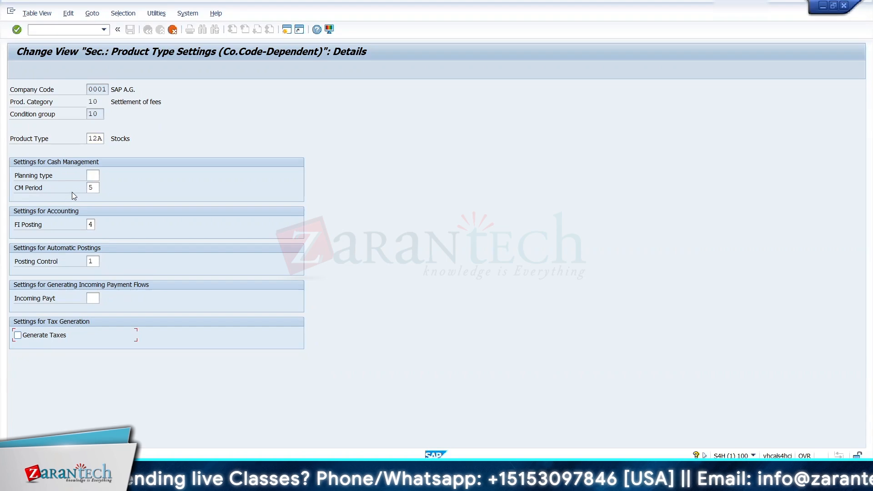
Step: Choose FI Posting 4 and posting control 01 Automatic Posting for product type 12A, and accept the copied entry
click(96, 187)
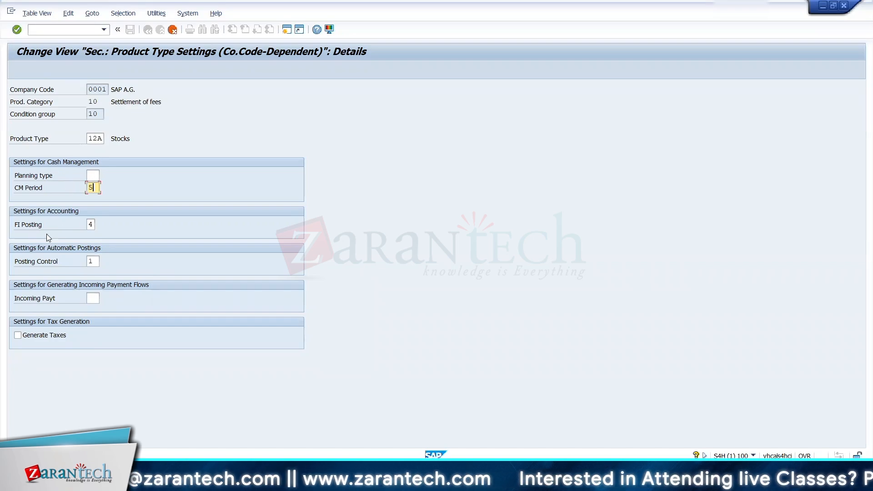
click(91, 224)
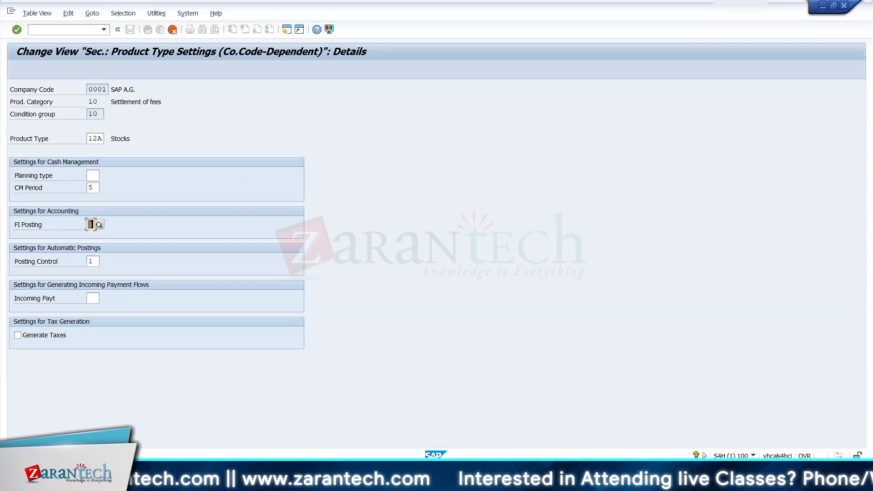
click(100, 226)
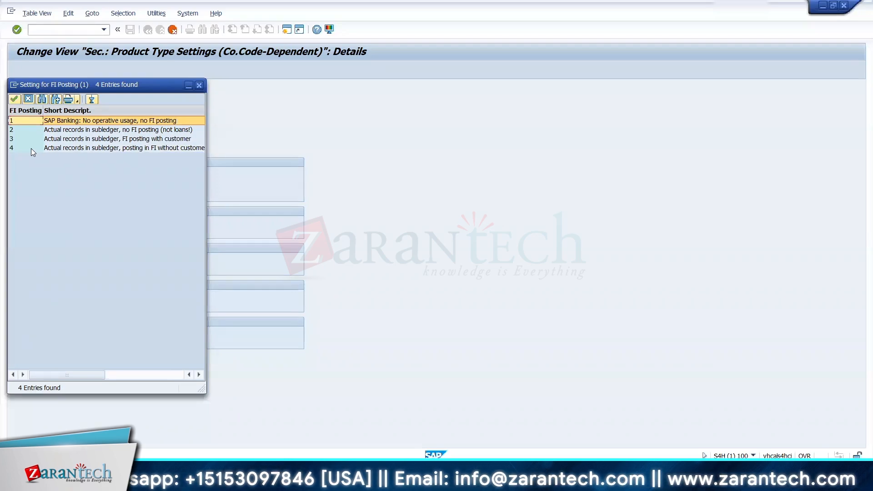
click(19, 149)
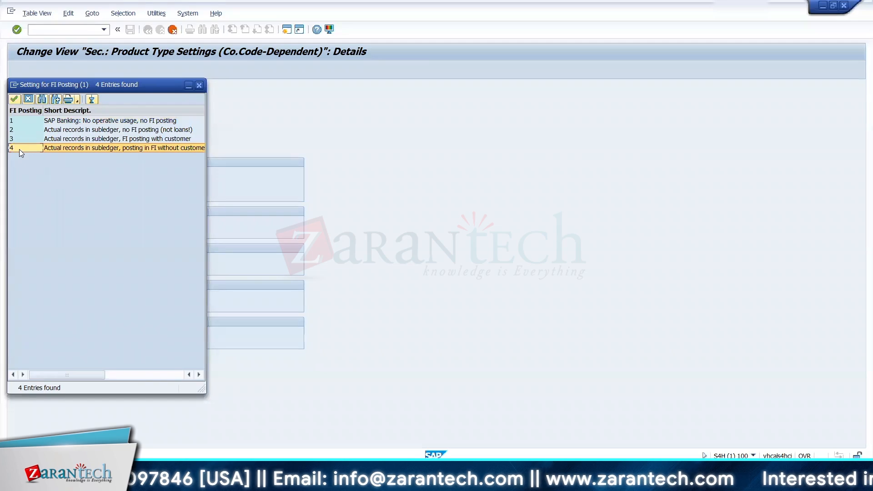
double_click(19, 149)
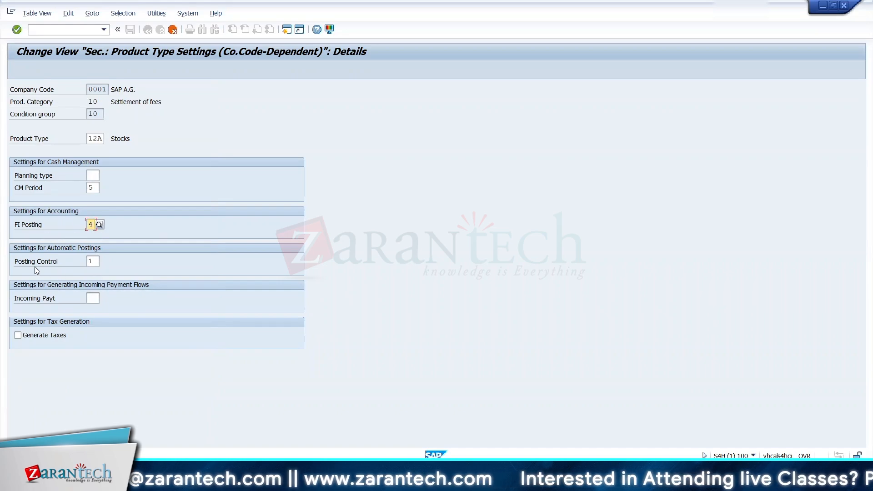
click(99, 260)
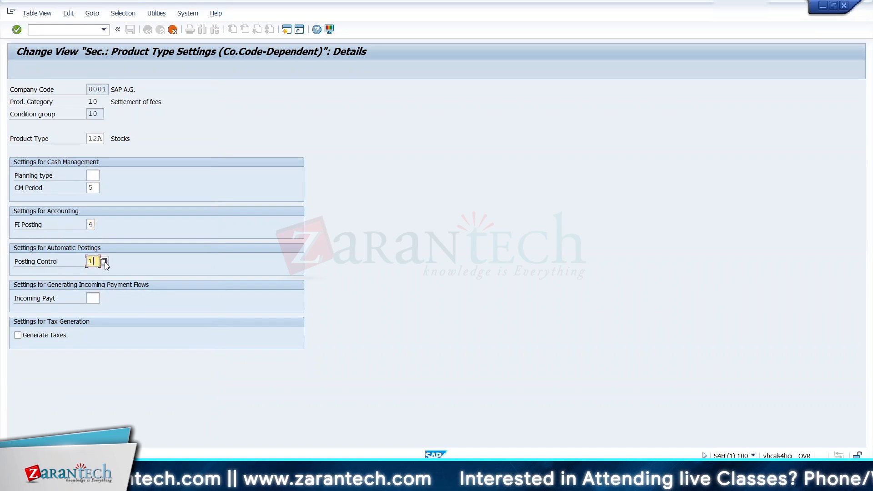
key(Return)
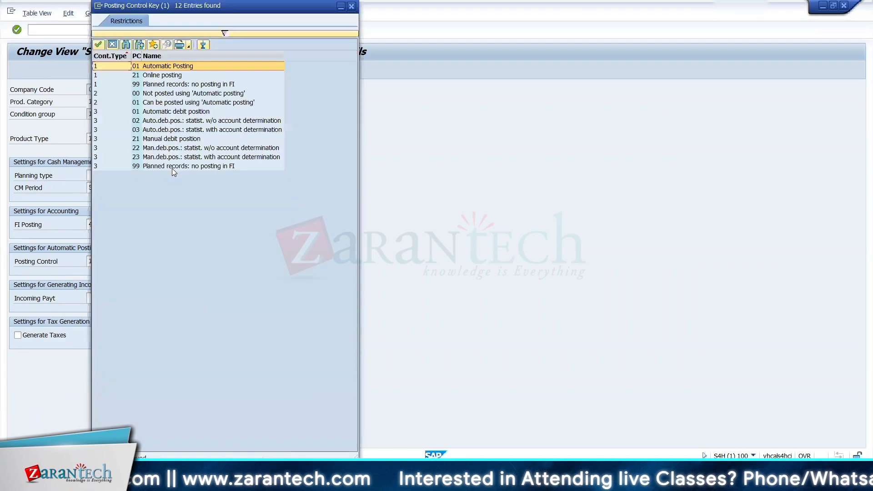
double_click(162, 68)
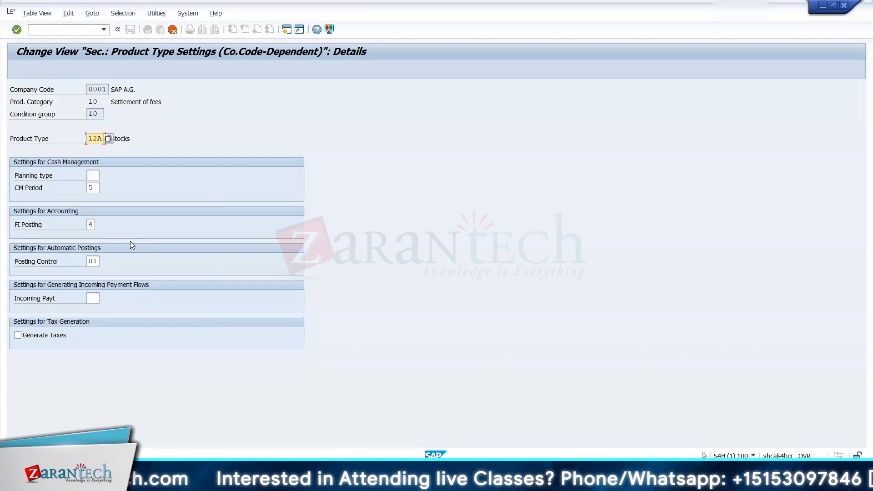
key(F3)
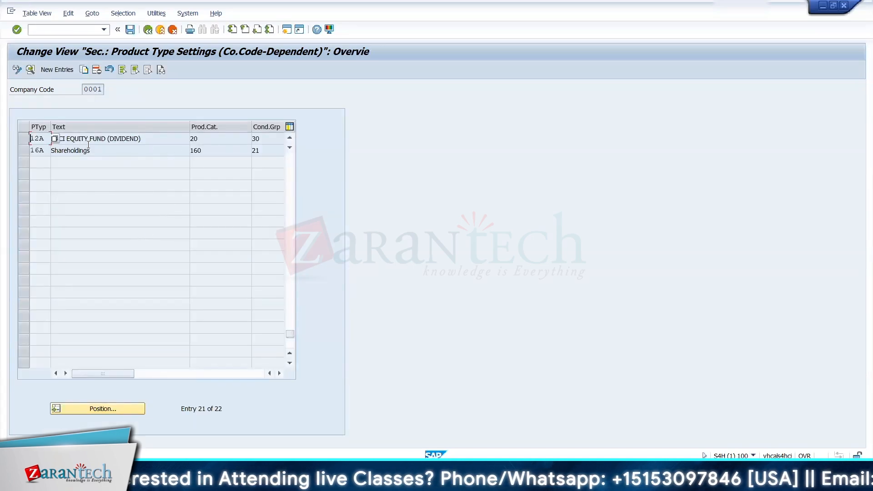
Step: Copy the 12A ICICI equity fund entry as product type 12B with the same settings
click(24, 138)
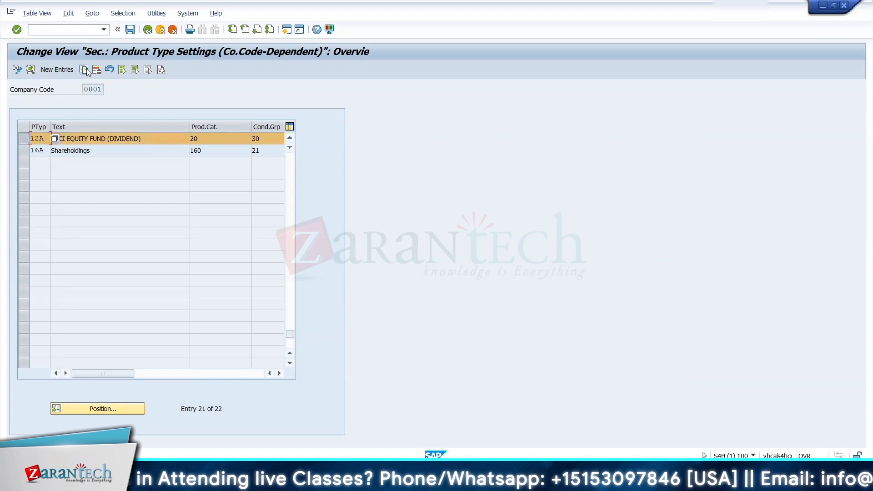
click(83, 69)
text(12B)
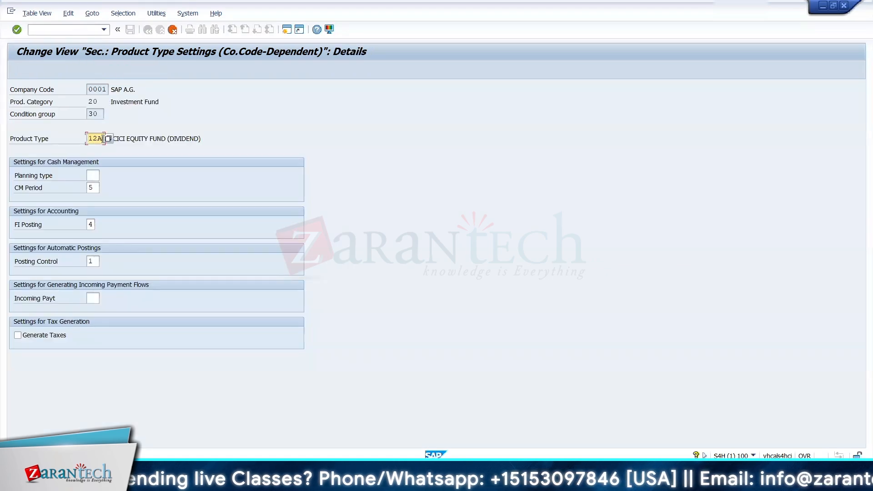
key(Return)
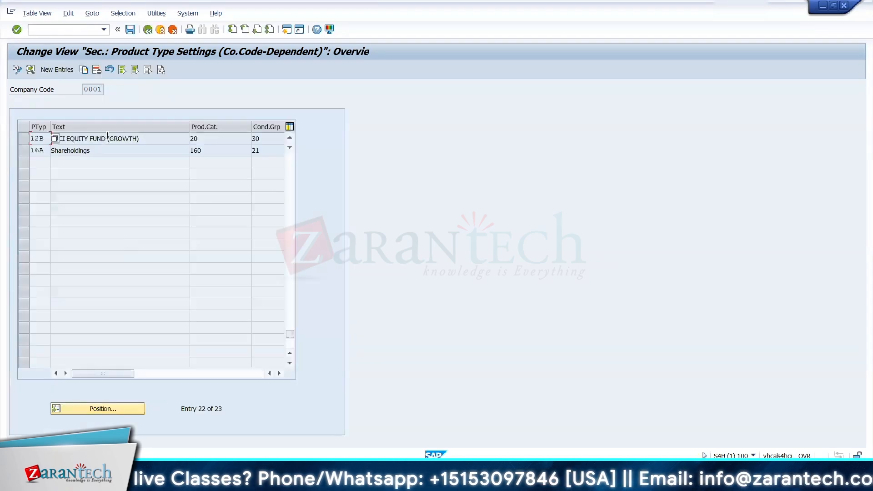
Step: Save the product type settings under the TRM CONFIGURATION customizing request and return to the IMG
click(130, 31)
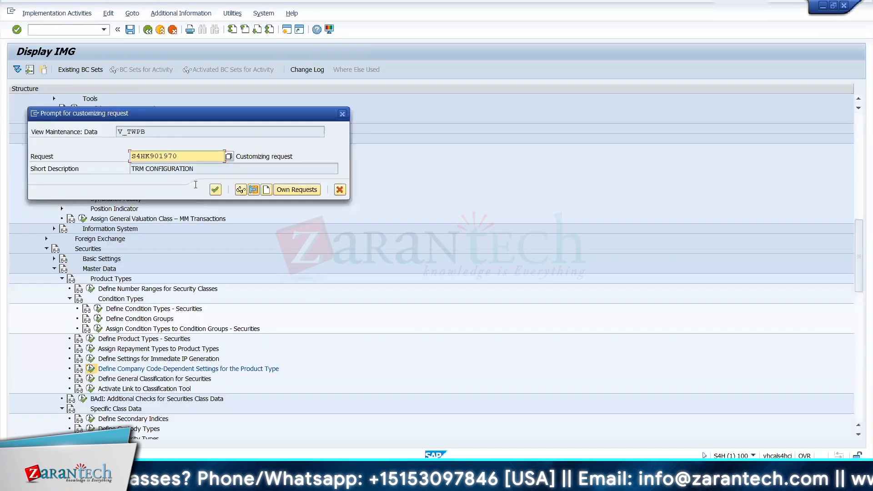
click(215, 190)
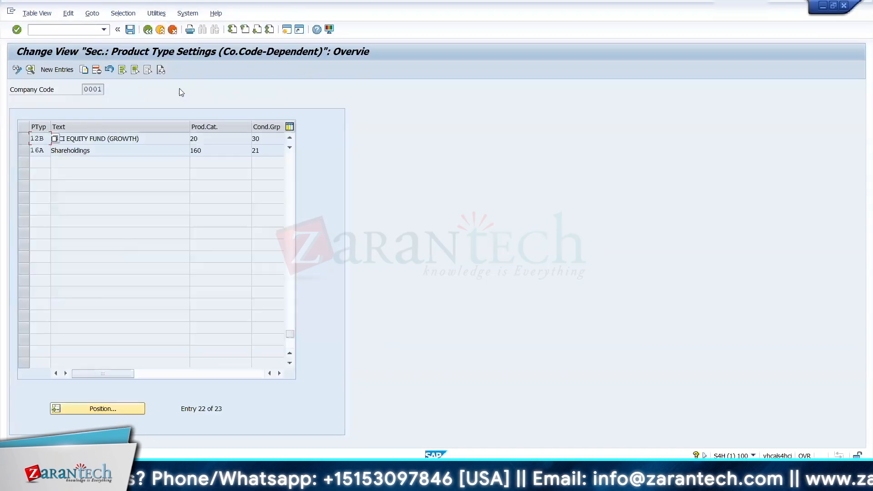
click(148, 30)
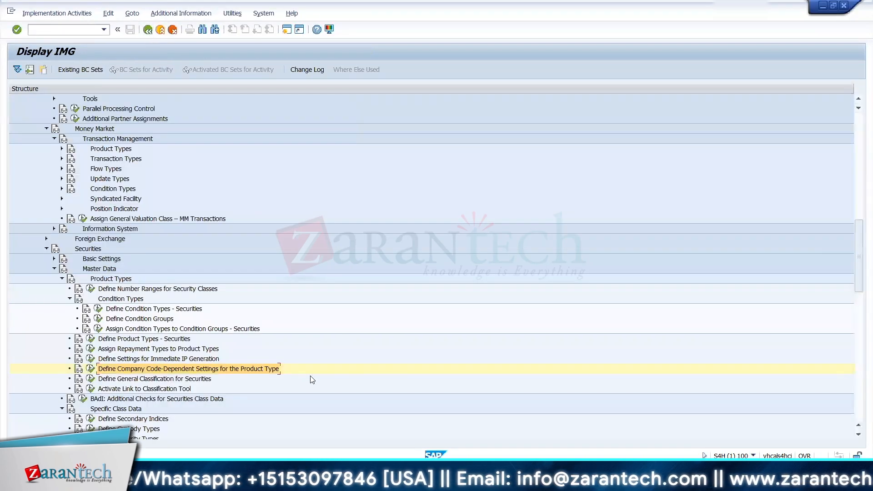
Step: Check the ICICI fund rows in Excel's TRM KDS sheet, return to SAP and look through the IMG nodes below the securities product types
key(alt+Tab)
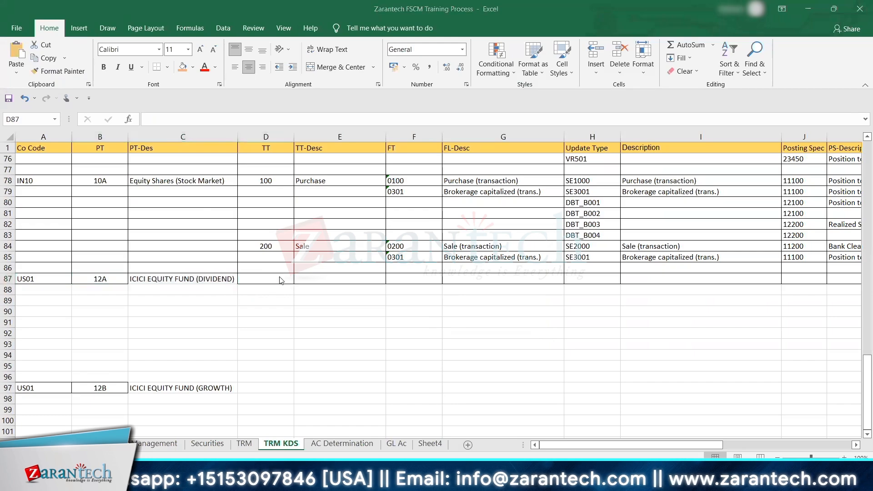
key(alt+Tab)
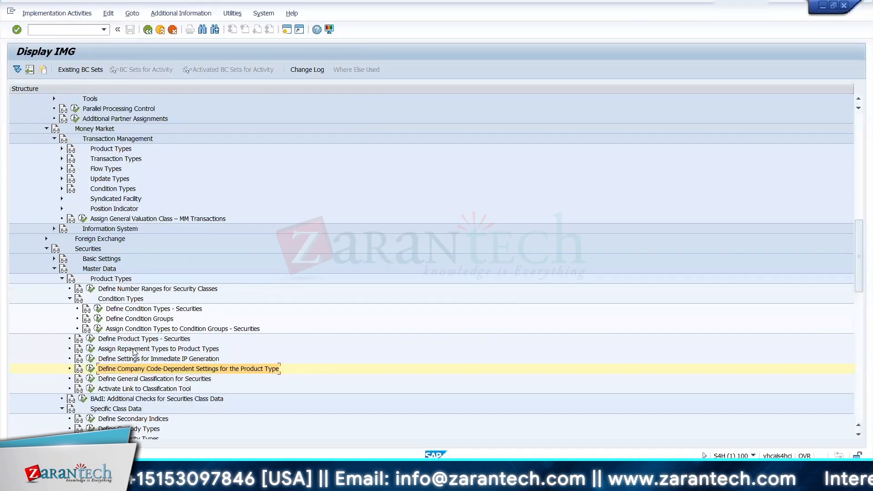
key(Down)
key(Down)
key(Down)
key(Down)
key(Down)
key(Down)
key(Down)
key(Down)
key(Down)
key(Down)
key(Down)
key(Down)
key(Down)
key(Down)
key(Down)
key(Down)
key(Down)
key(Down)
key(Down)
key(Down)
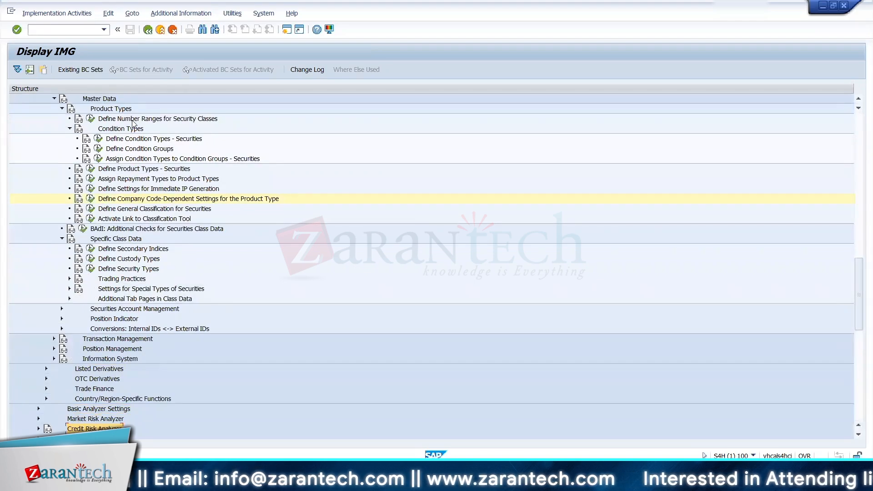
click(123, 249)
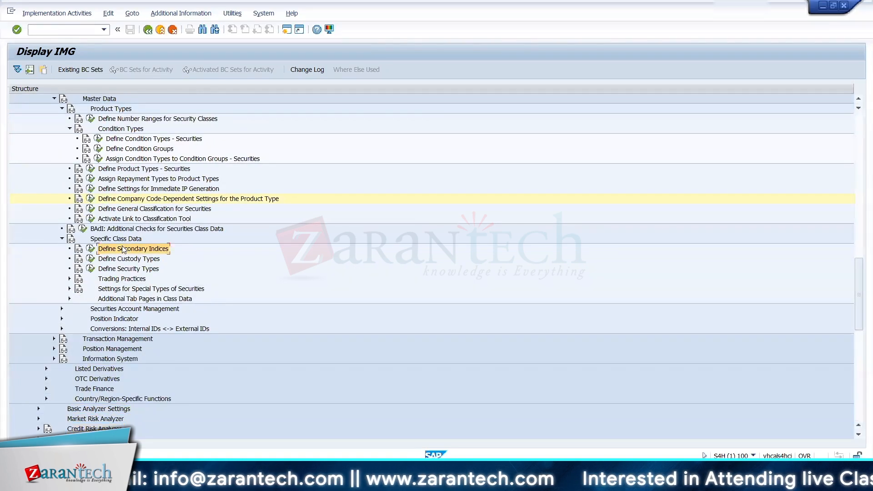
key(Down)
key(Down)
key(Down)
key(Down)
key(Down)
key(Down)
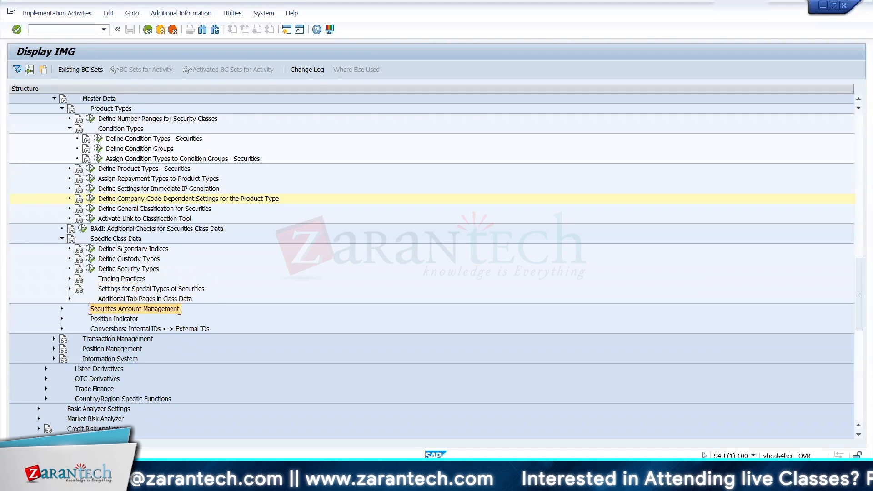
key(Down)
key(Down)
key(Down)
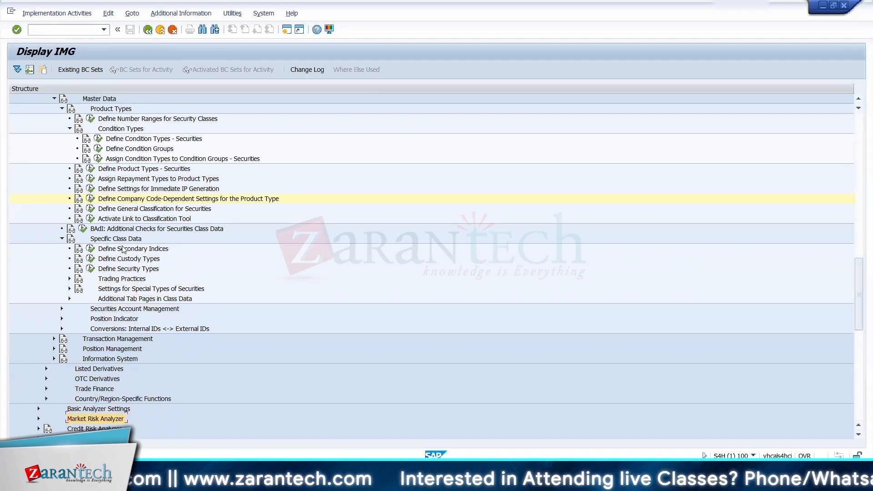
key(Down)
key(Down)
key(Down)
key(Down)
key(Down)
key(Down)
key(Down)
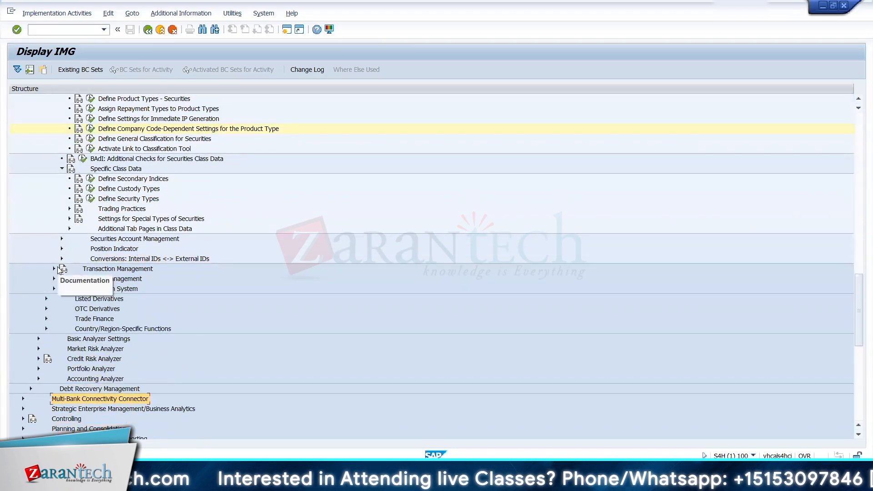
Step: Open the Define Transaction Types - Securities activity under Transaction Management, checking the 12A row in the Excel sheet on the way
click(61, 240)
click(62, 239)
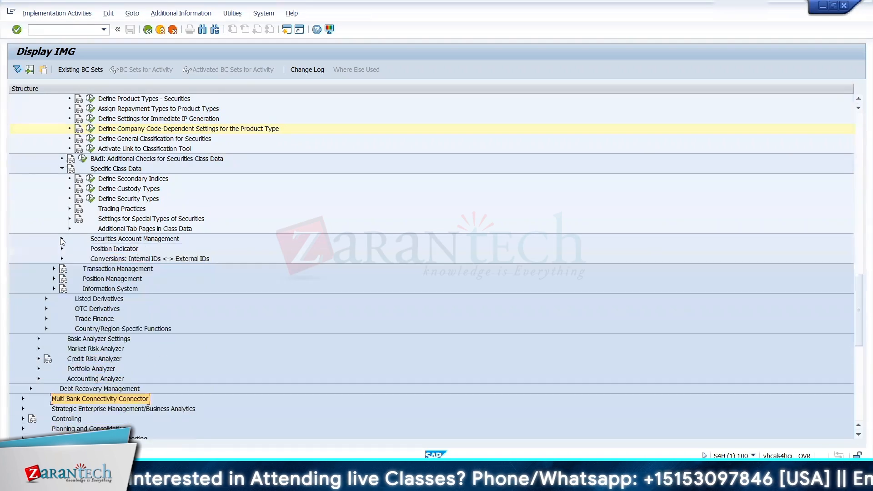
click(53, 268)
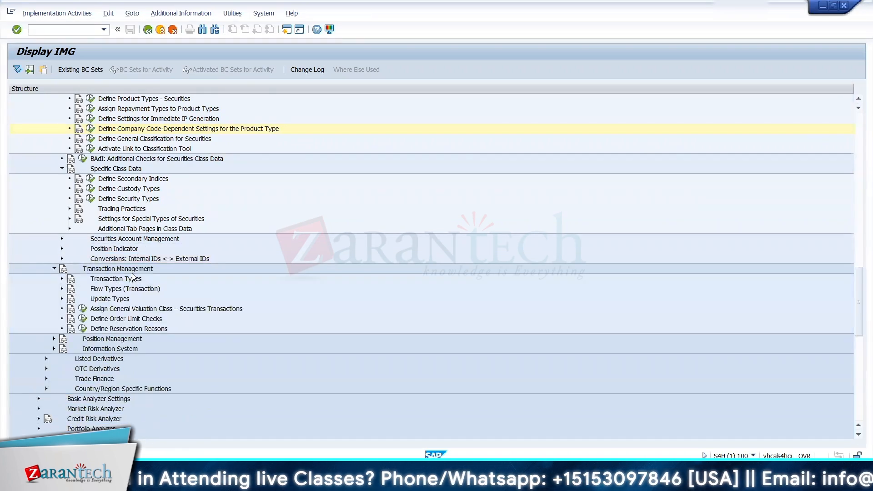
click(62, 279)
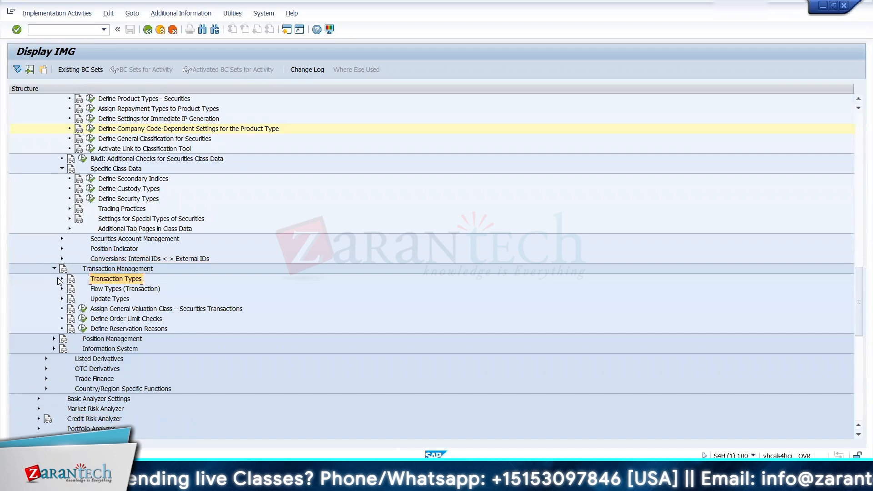
click(62, 278)
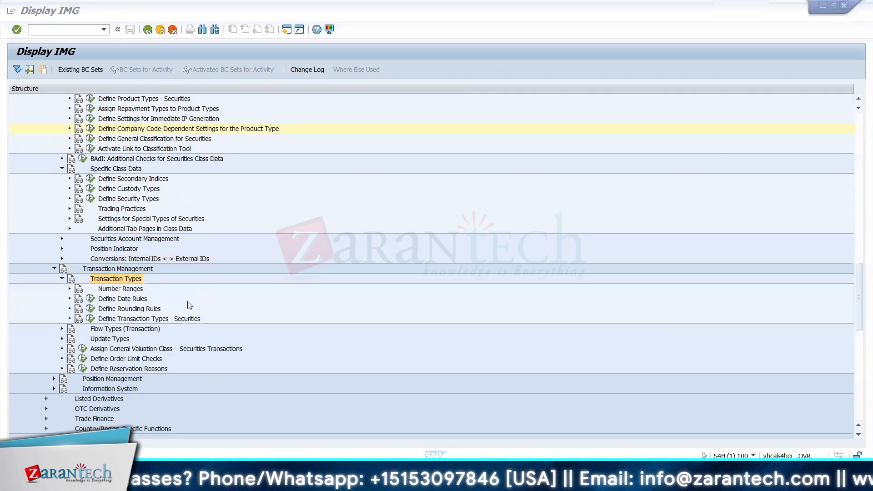
key(alt+Tab)
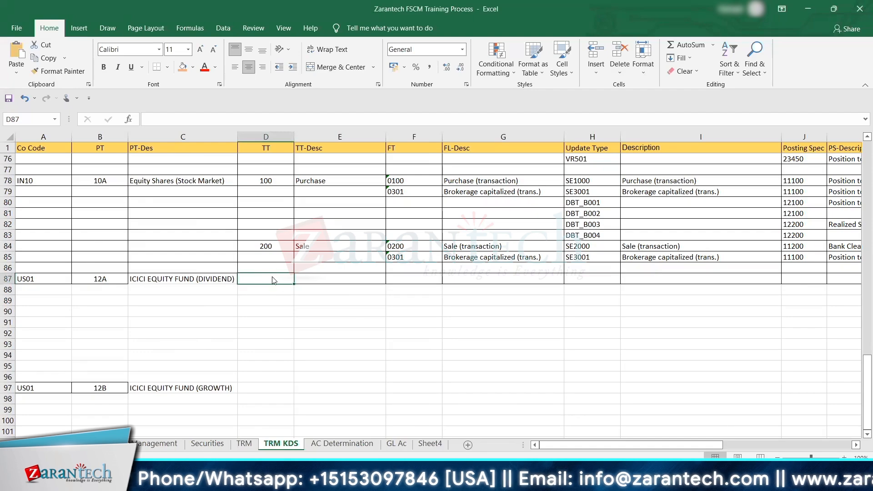
key(alt+Tab)
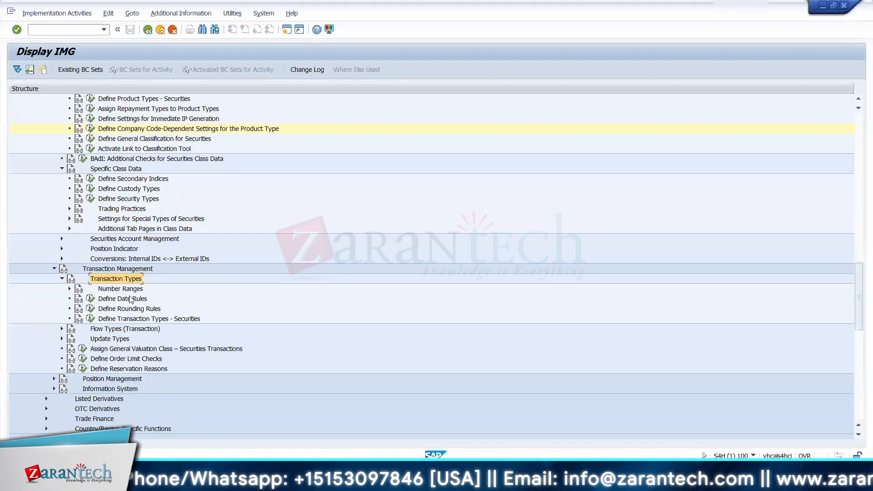
click(92, 321)
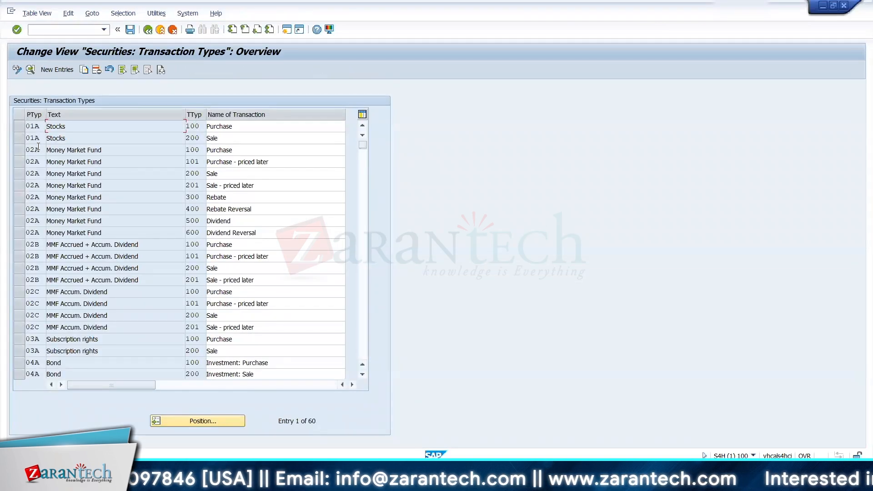
Step: Copy the 01A Stocks purchase and sale transaction types, giving the purchase copy product type 12A and number range 12 for transactions and underlying
click(19, 125)
click(20, 138)
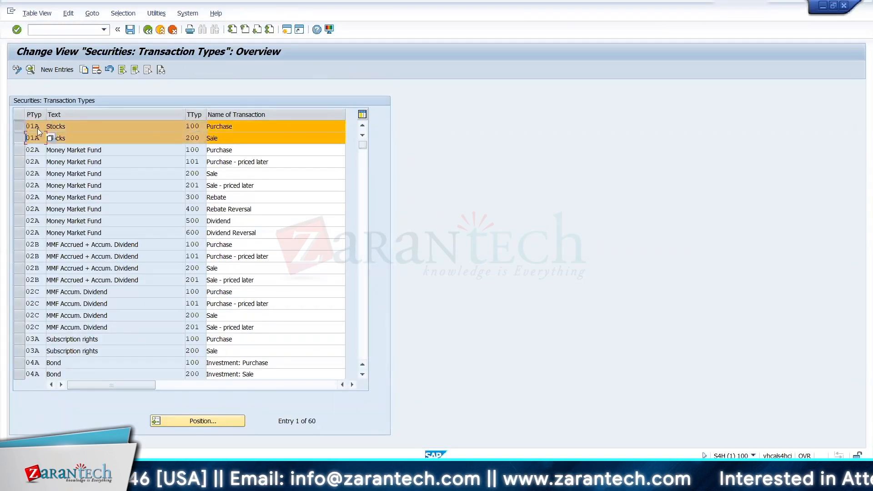
click(84, 70)
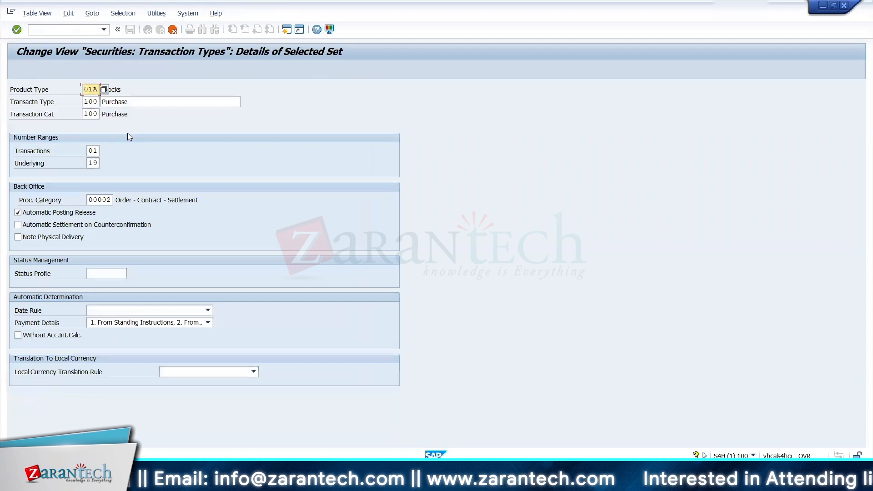
text(12)
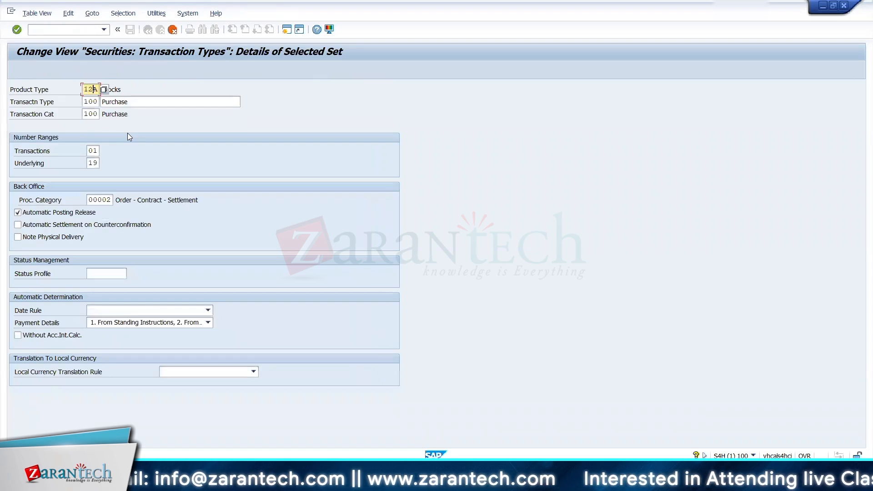
key(Tab)
key(Tab)
key(Tab)
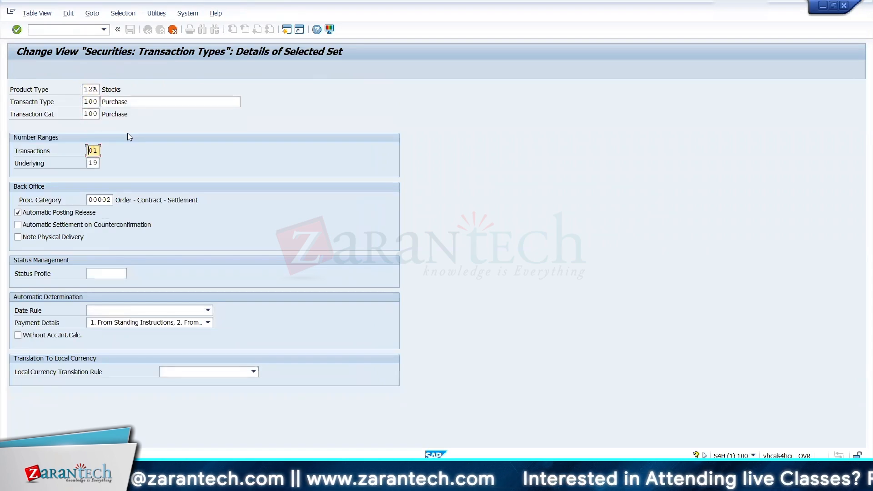
key(Delete)
text(12)
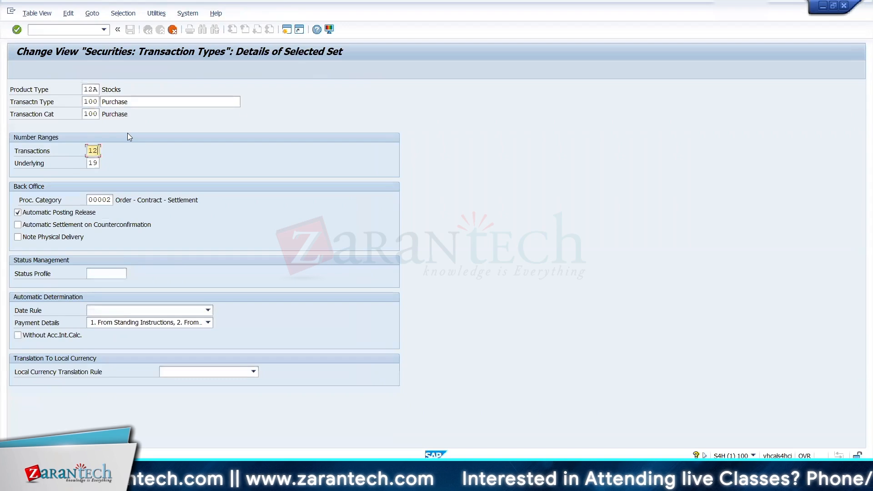
key(Tab)
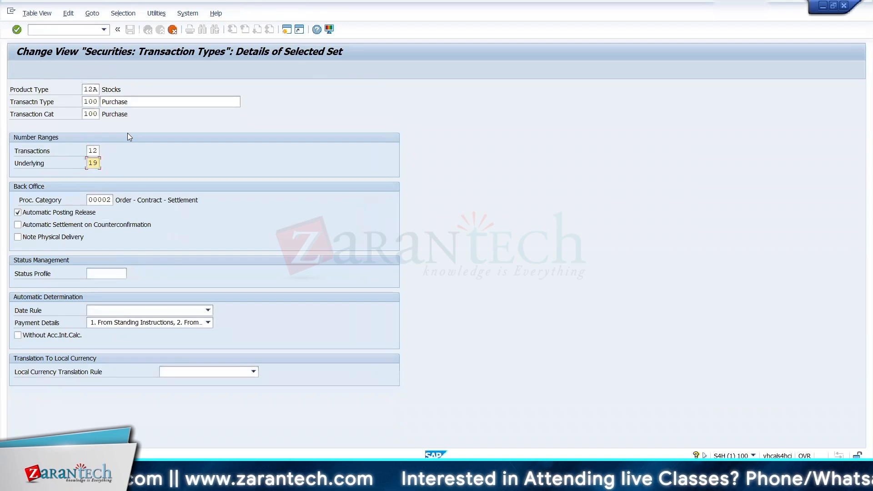
text(12)
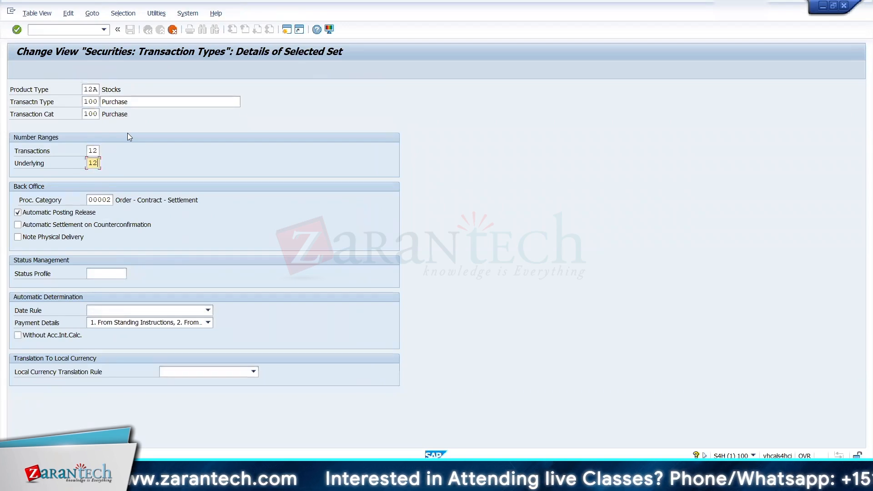
key(Tab)
key(Return)
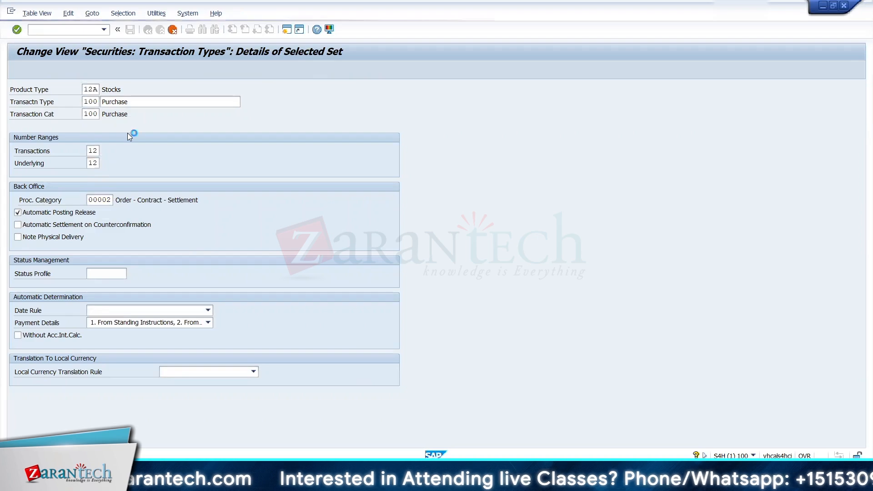
Step: Set the sale copy to product type 12A with number range 12 for transactions and underlying, and accept it
text(12)
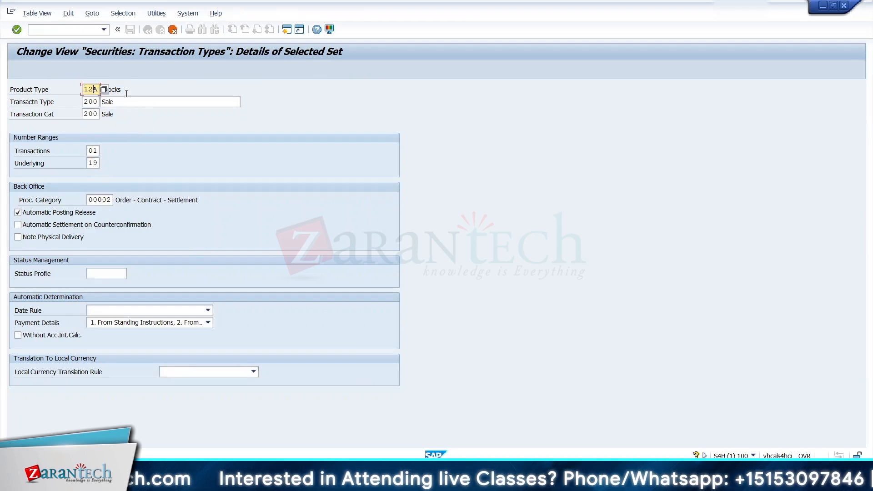
text(B)
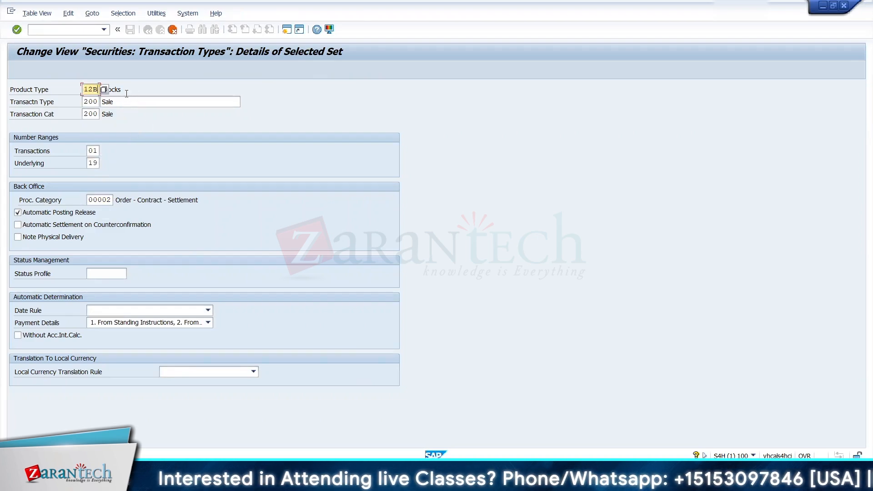
key(Tab)
key(Tab)
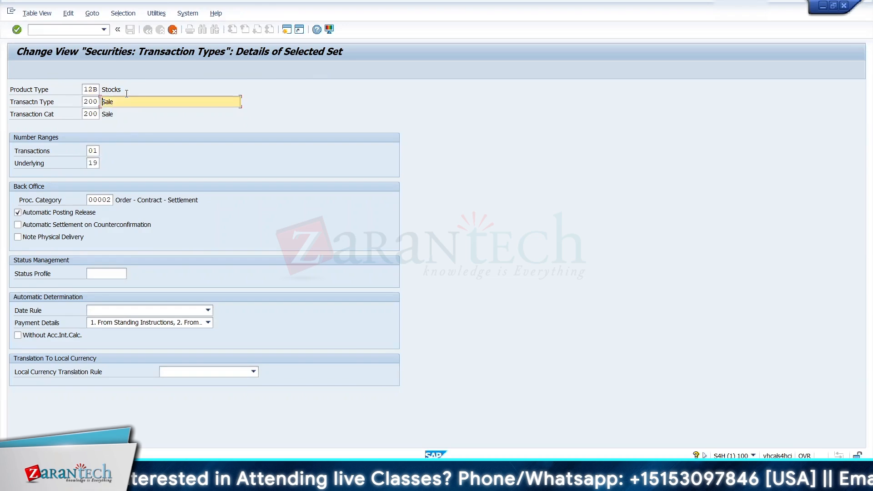
click(95, 90)
text(A)
key(Tab)
key(Tab)
key(Tab)
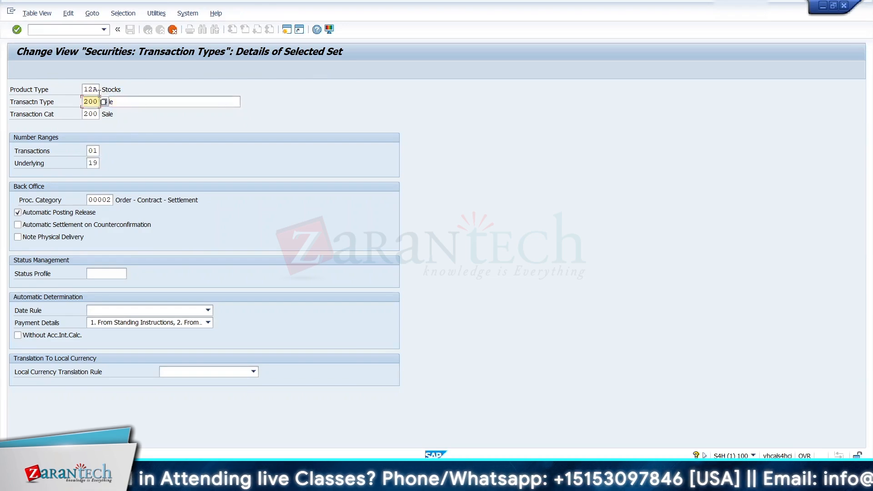
text(12)
key(Tab)
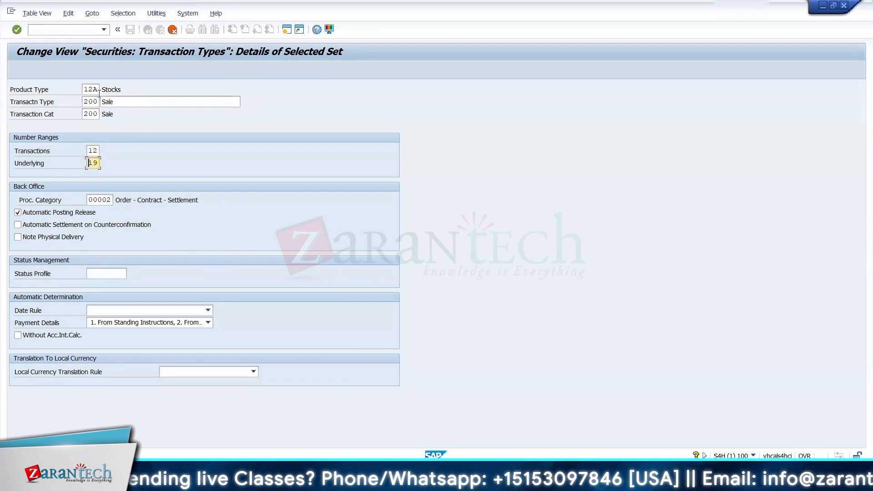
key(Tab)
key(shift+Tab)
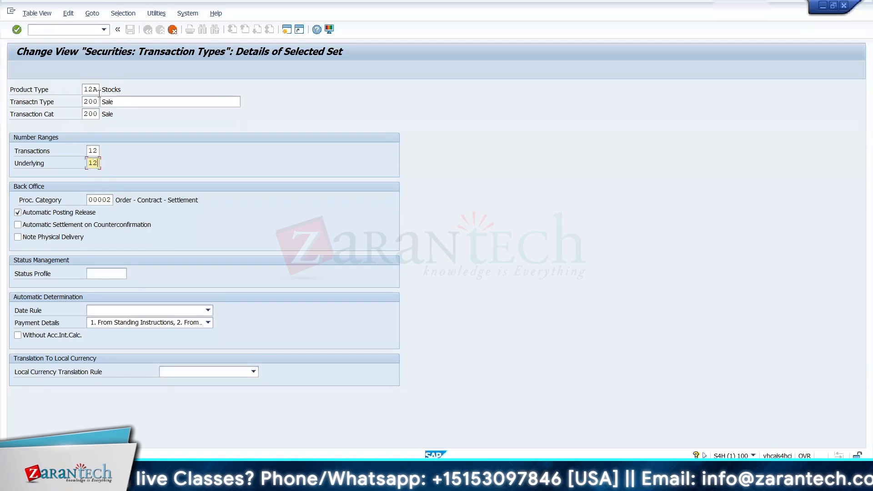
key(F3)
Step: Copy both 12A transaction types as product type 12B and save them under the TRM CONFIGURATION customizing request
click(17, 125)
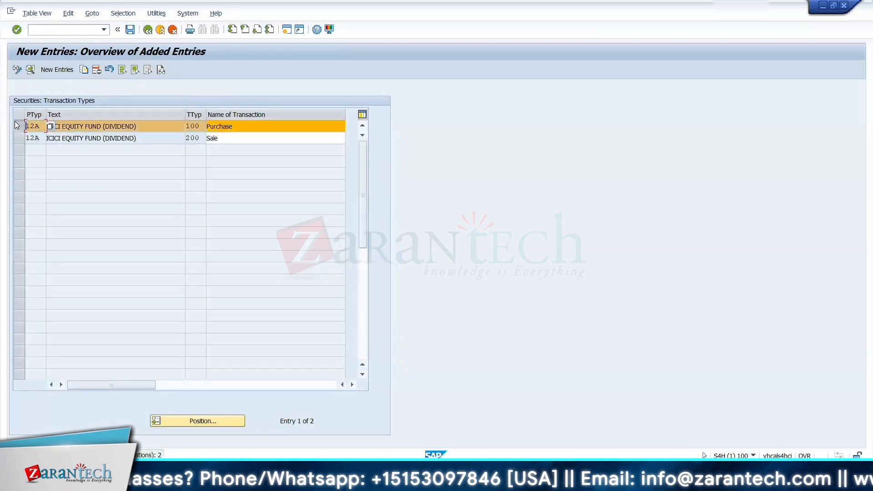
click(20, 137)
click(84, 70)
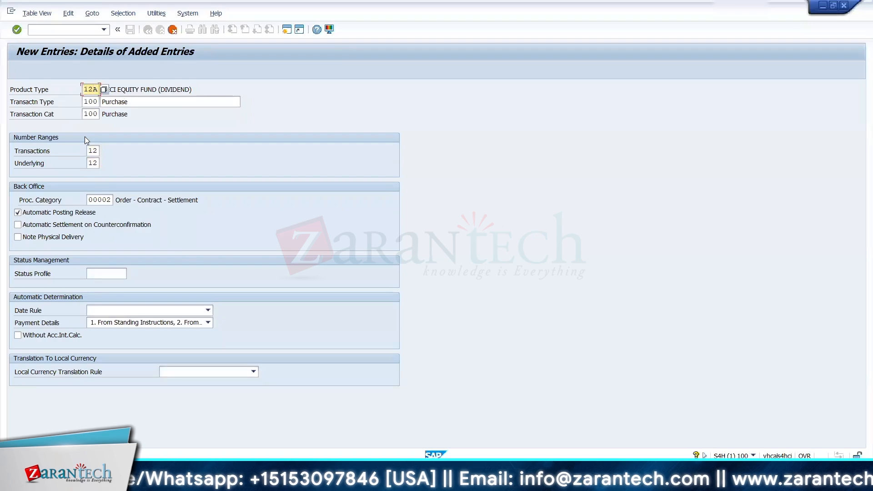
key(Return)
text(12B)
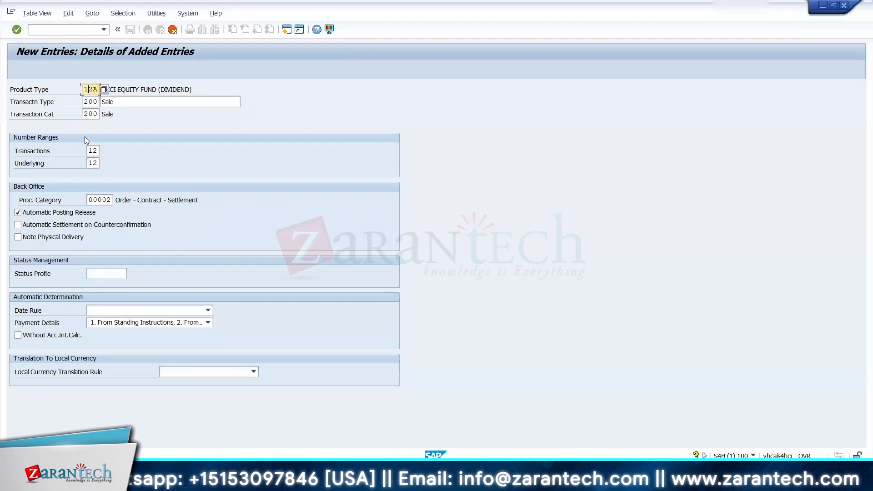
key(Return)
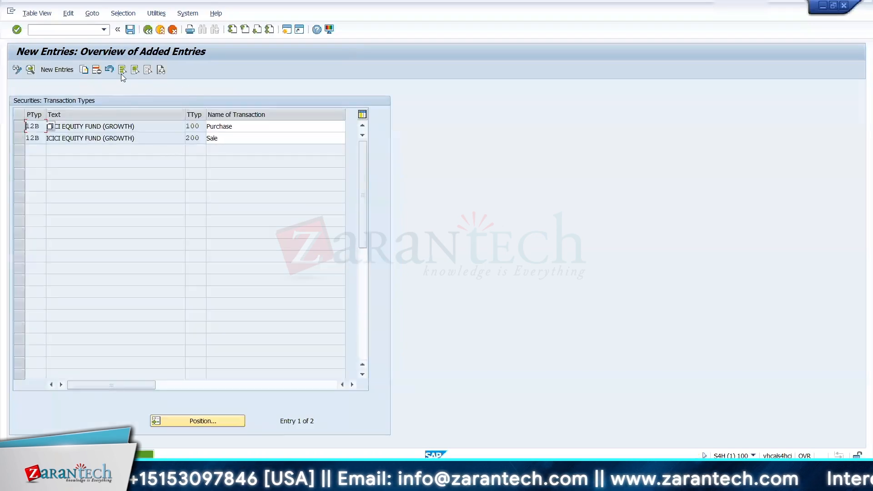
click(130, 30)
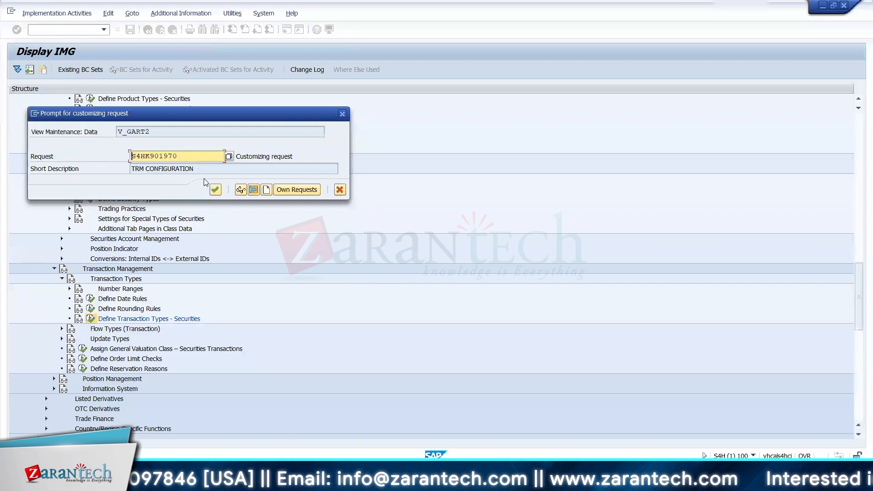
click(217, 193)
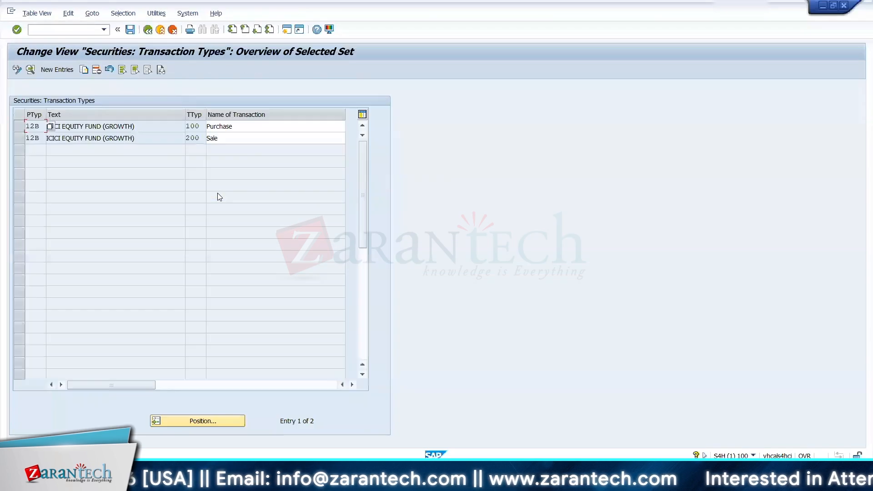
Step: Switch to the Excel workbook and enter transaction types 100 in D87 and 200 in D92 for product type 12A
key(alt+Tab)
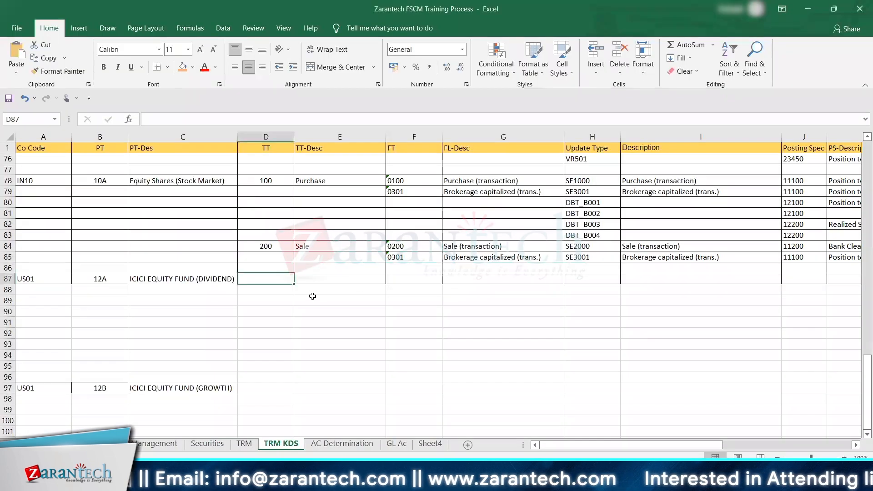
text(100)
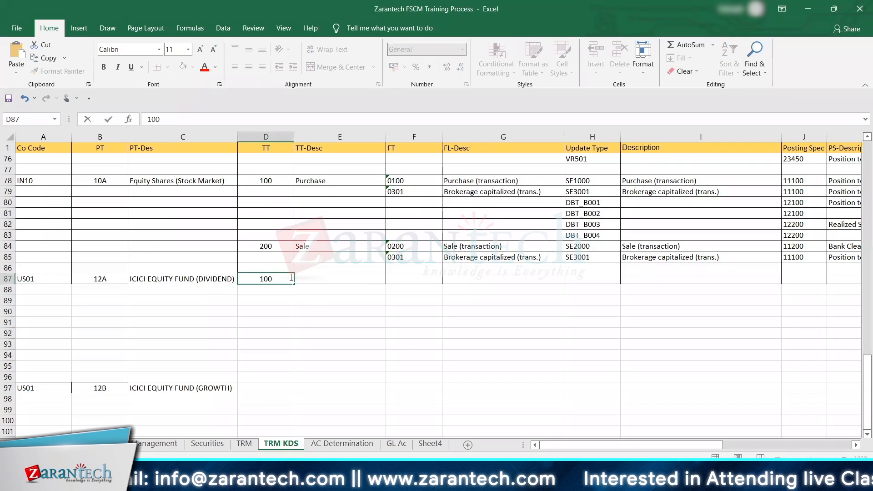
key(Return)
key(Down)
key(Down)
key(Down)
key(Down)
text(20)
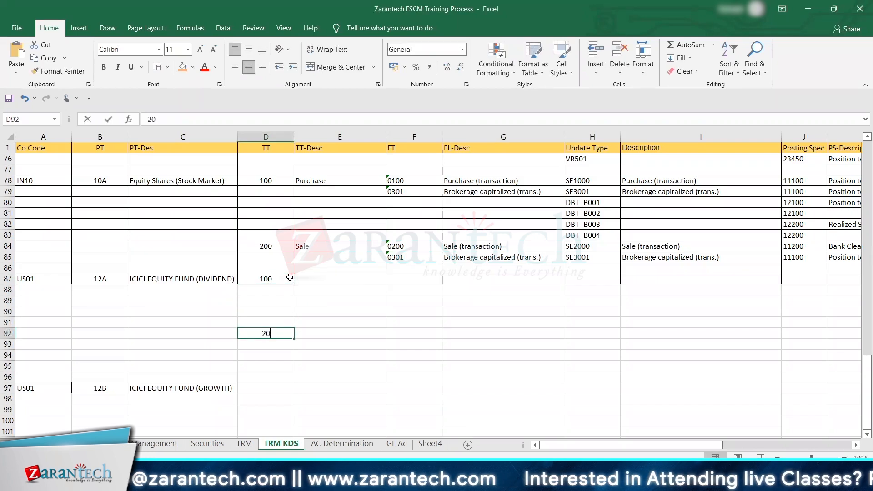
text(0)
key(Tab)
Step: Copy the Purchase description from E78 into E87 for the 12A transaction type 100
key(Up)
key(Up)
key(Up)
key(Up)
key(Up)
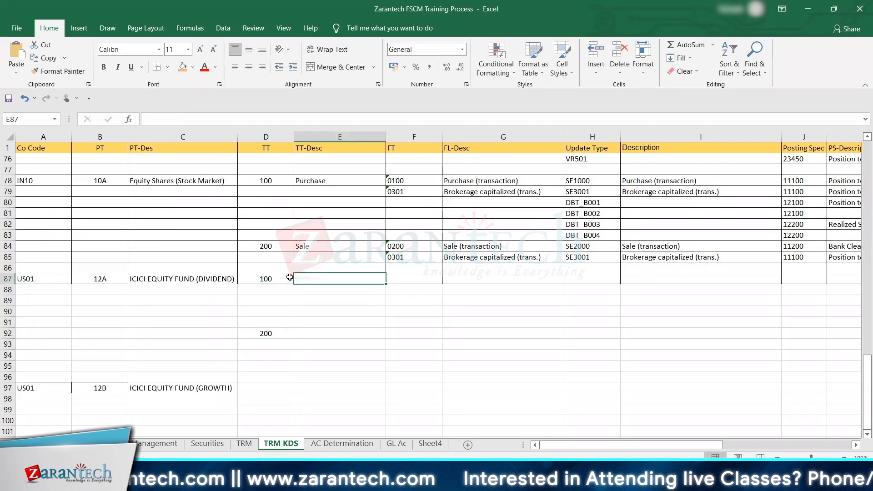
key(Up)
key(Up)
key(Up)
key(Up)
key(Up)
key(Up)
key(Up)
key(Up)
key(Up)
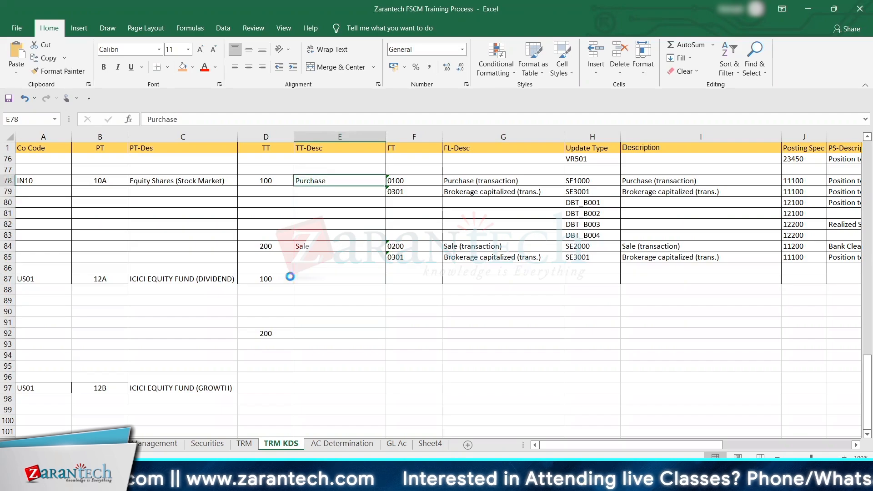
key(ctrl+c)
key(Down)
key(Down)
key(Down)
key(Down)
key(Down)
key(Down)
key(Down)
key(Down)
key(Down)
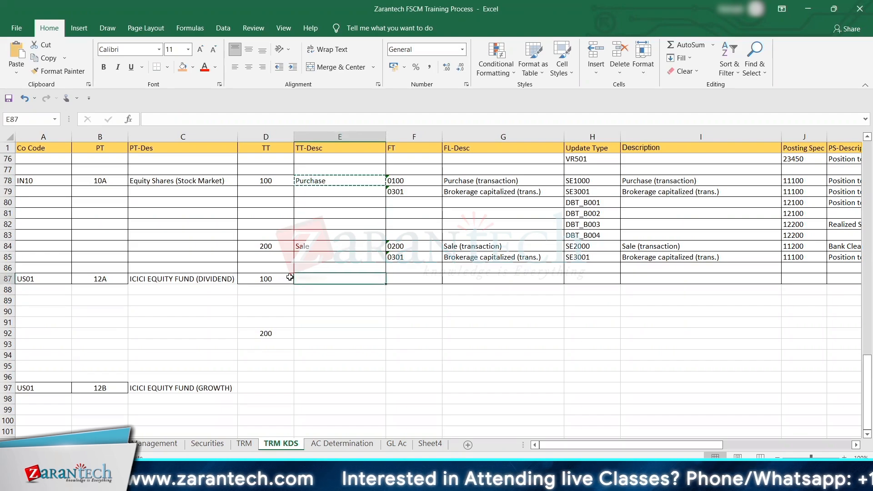
key(ctrl+v)
key(Up)
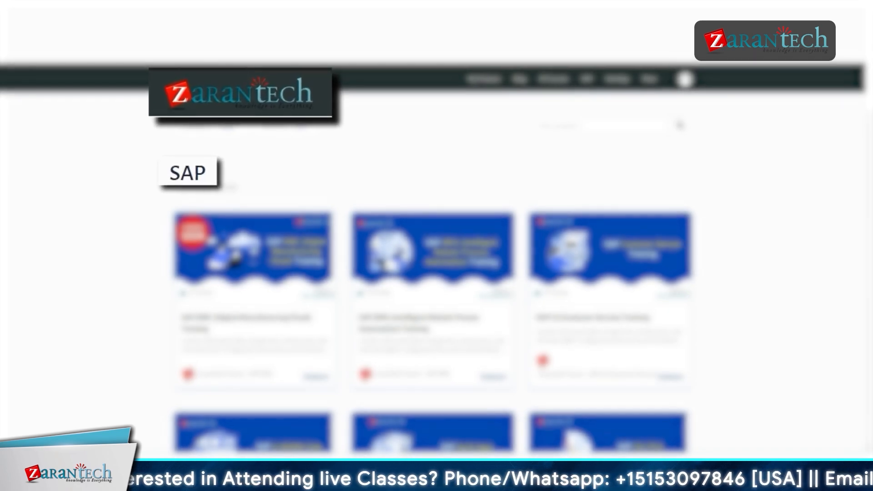
scroll(432, 254, down, 1)
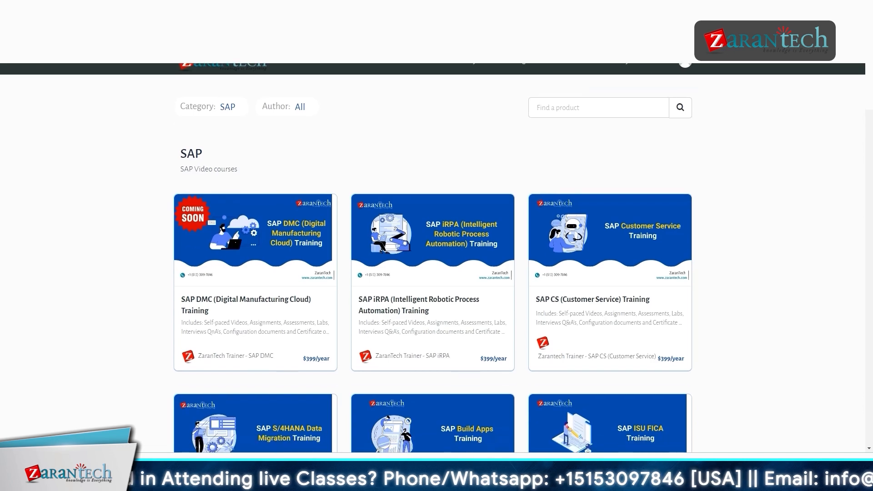
scroll(433, 254, down, 4)
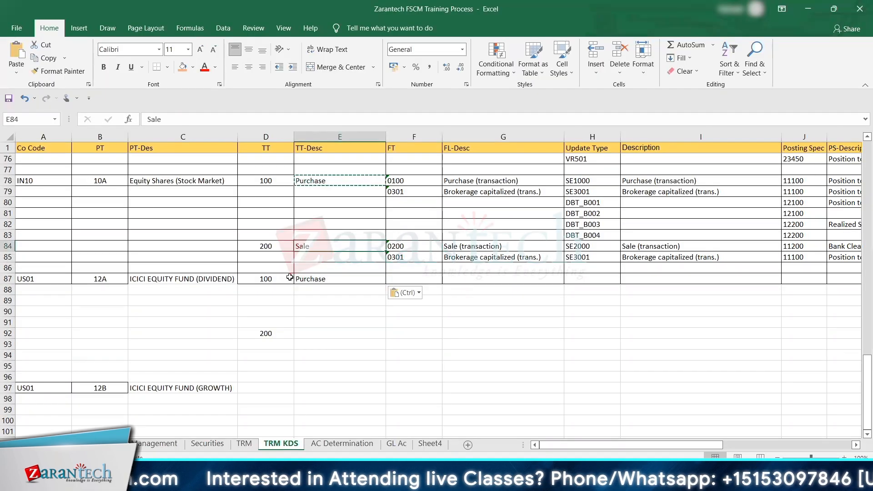
Step: Copy the Sale description from E84 into E92 for the 12A transaction type 200
key(ctrl+c)
key(Down)
key(Down)
key(Down)
key(Down)
key(Down)
key(Down)
key(Down)
key(Down)
key(Down)
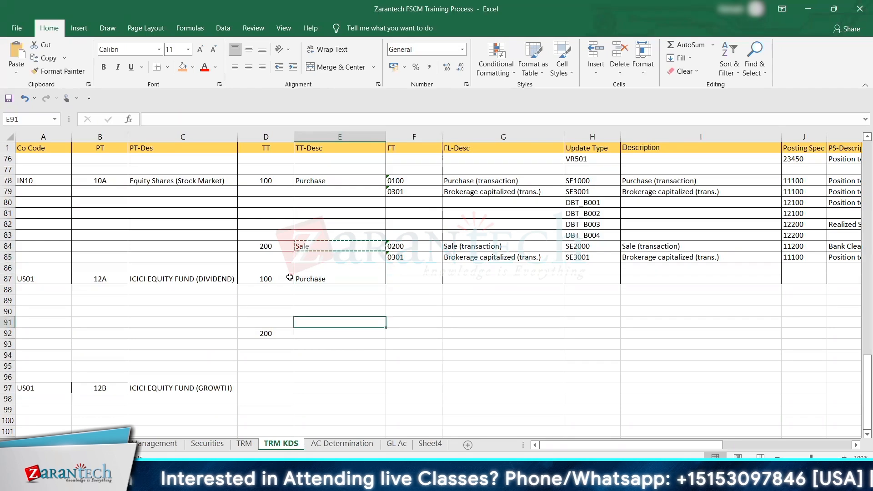
key(Up)
key(ctrl+v)
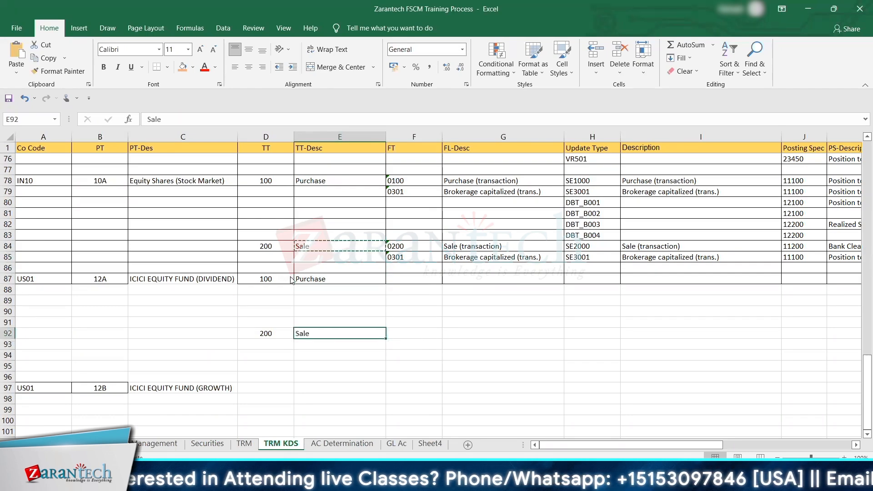
Step: Switch to SAP, return to the IMG and open the transaction number range intervals for company code 0001 in change mode
key(alt+Tab)
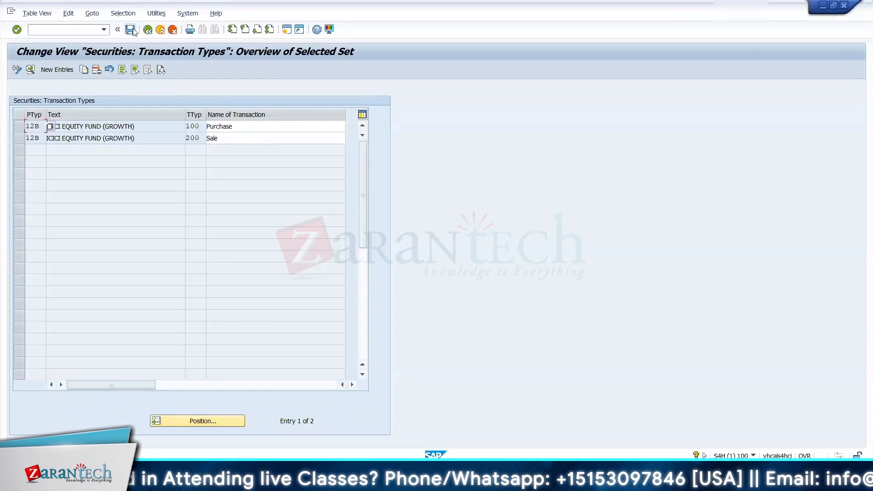
click(147, 30)
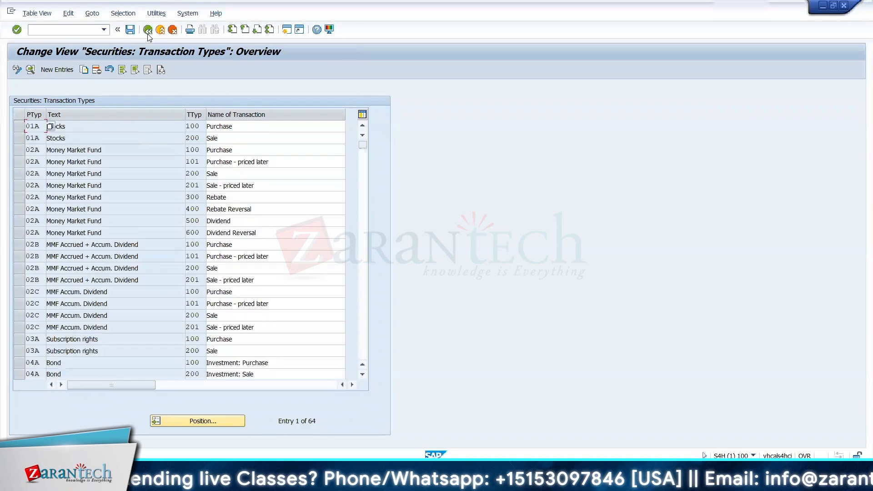
click(148, 30)
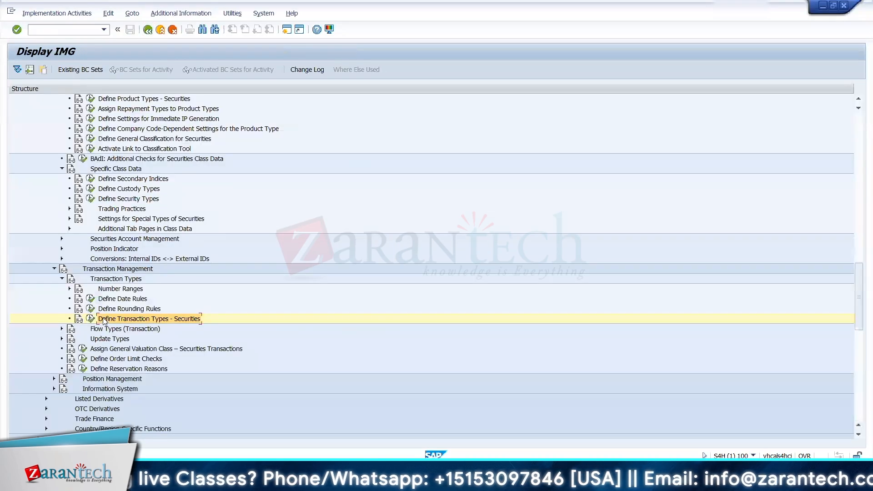
click(69, 288)
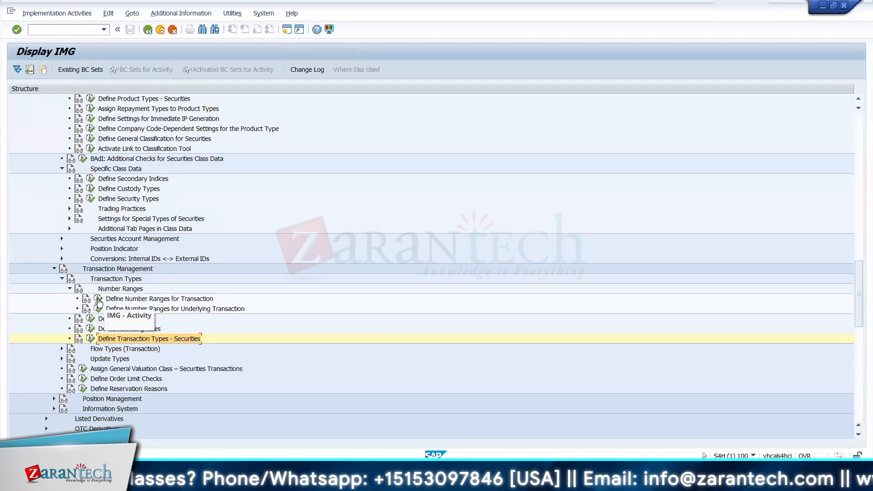
click(98, 299)
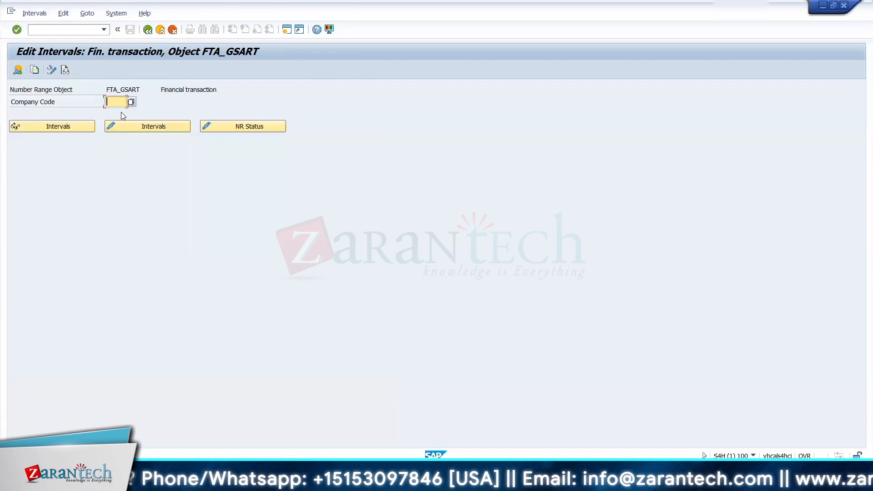
text(0001)
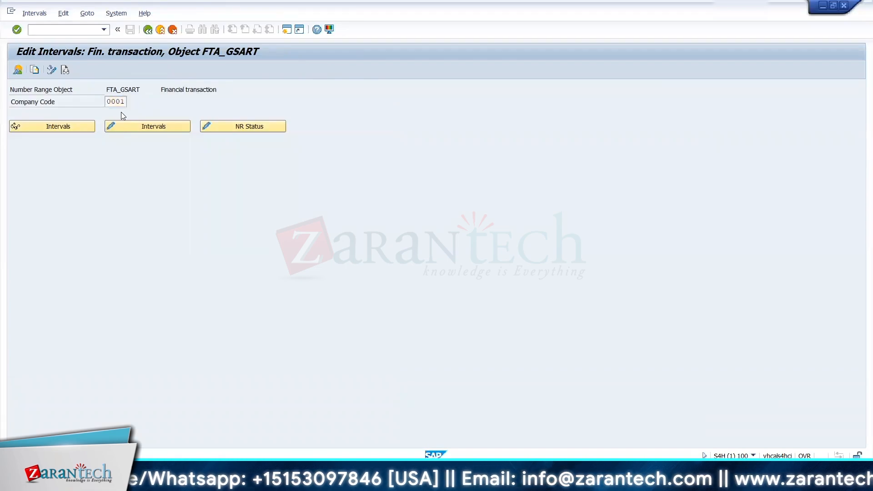
click(120, 127)
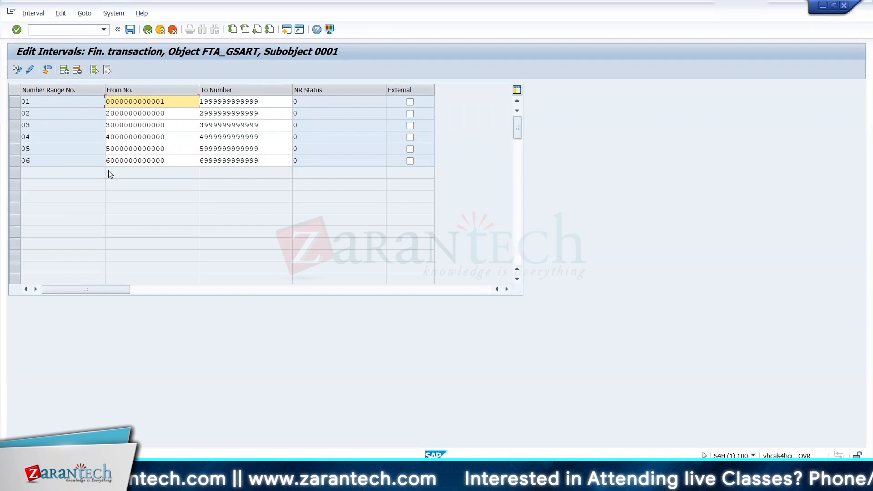
Step: Add number range 12 running from 1200000 to 1299999 to the financial transaction intervals
click(64, 69)
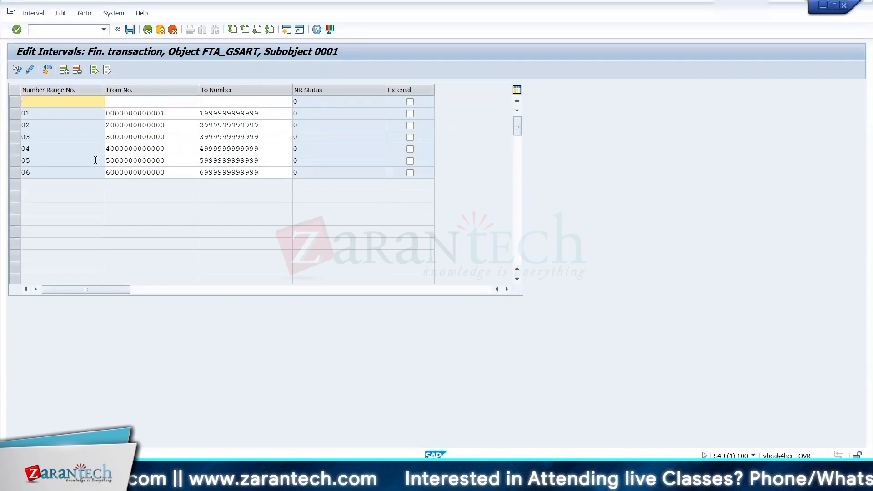
text(12)
key(Tab)
text(12)
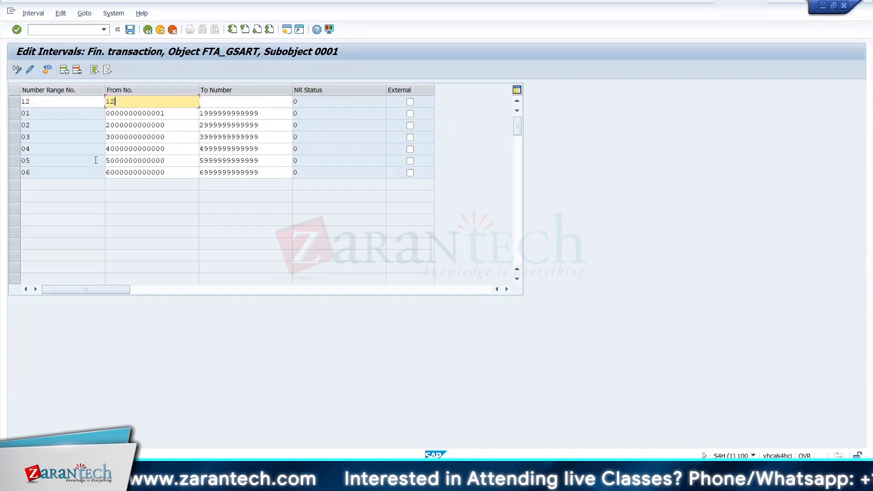
text(00000)
key(Tab)
text(12999)
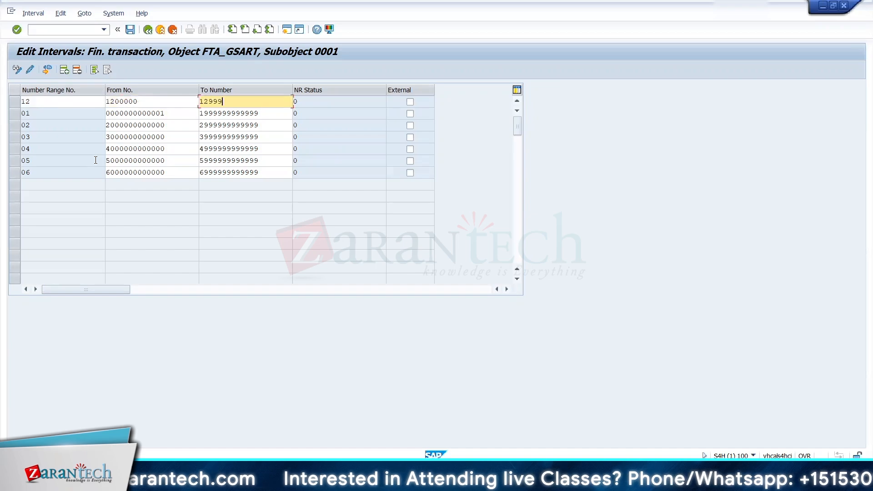
text(99)
key(Return)
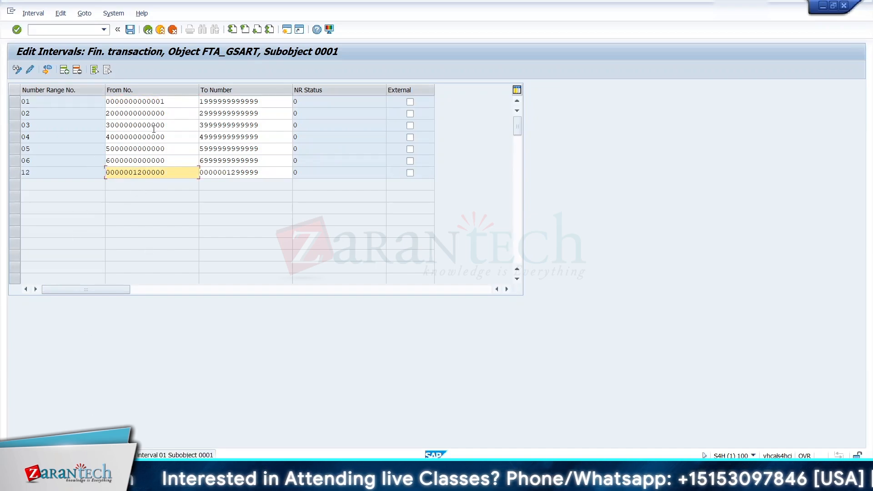
click(111, 164)
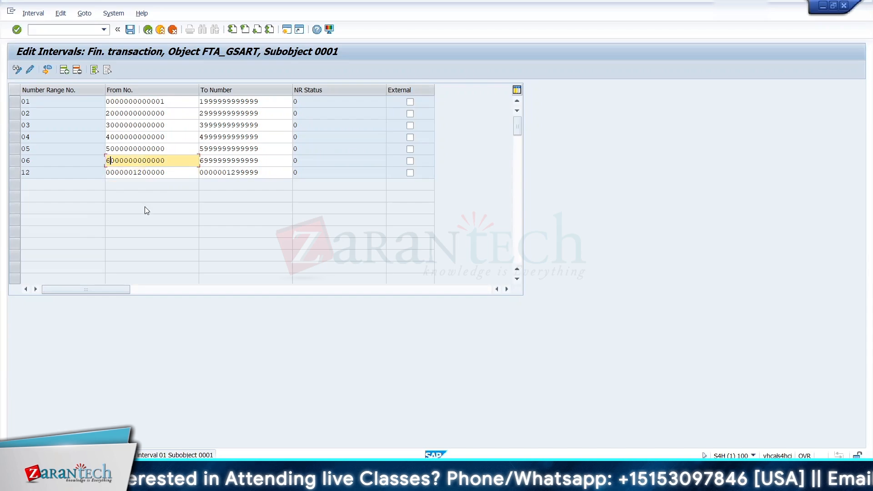
text(0006)
key(Tab)
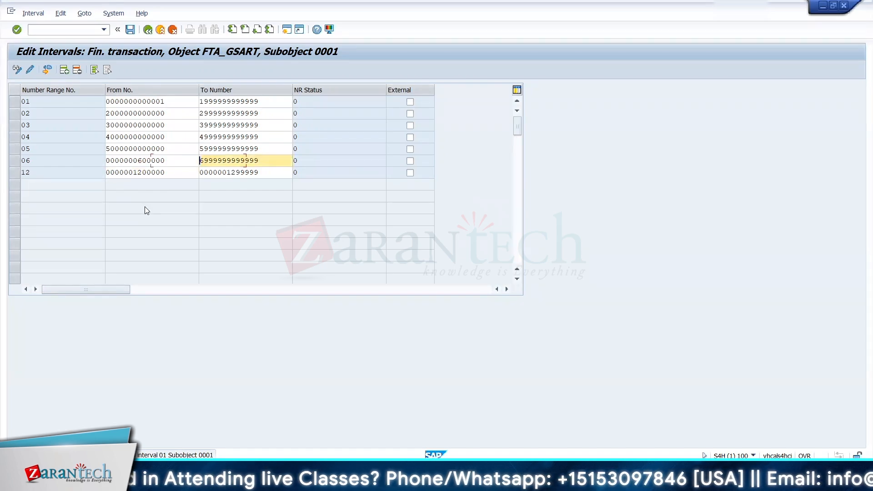
text(0000006)
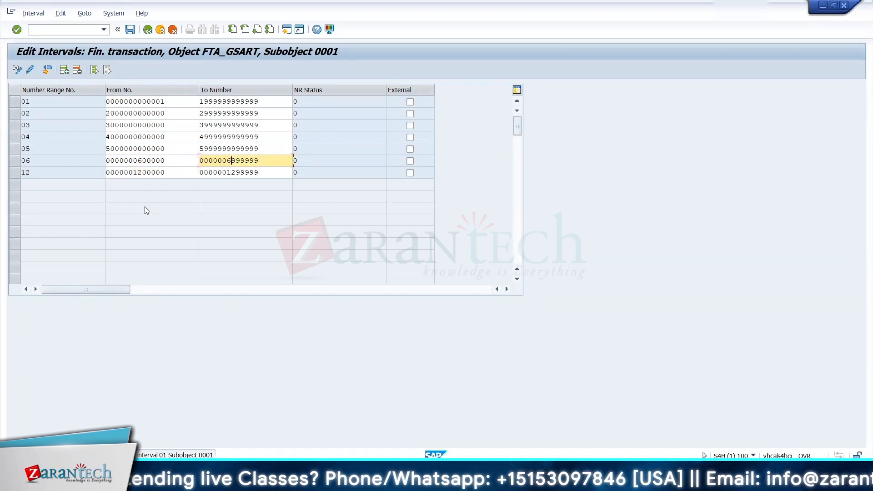
text(06)
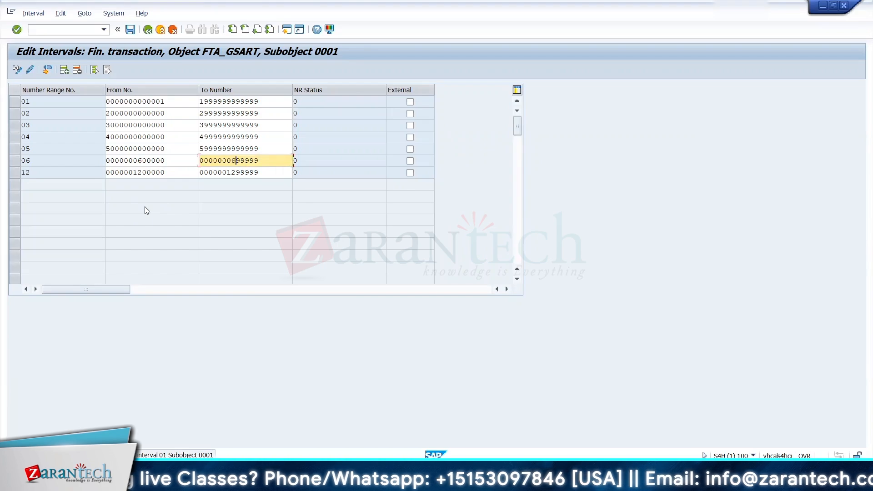
click(132, 163)
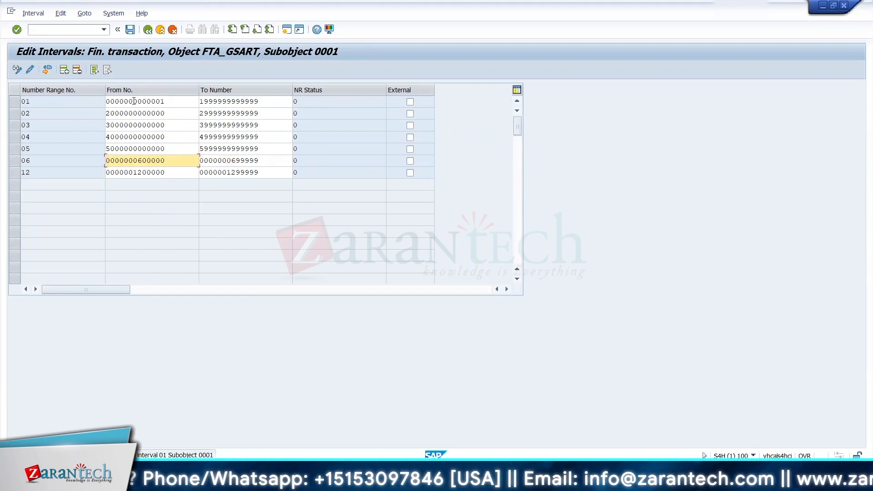
click(203, 102)
text(0000000000199)
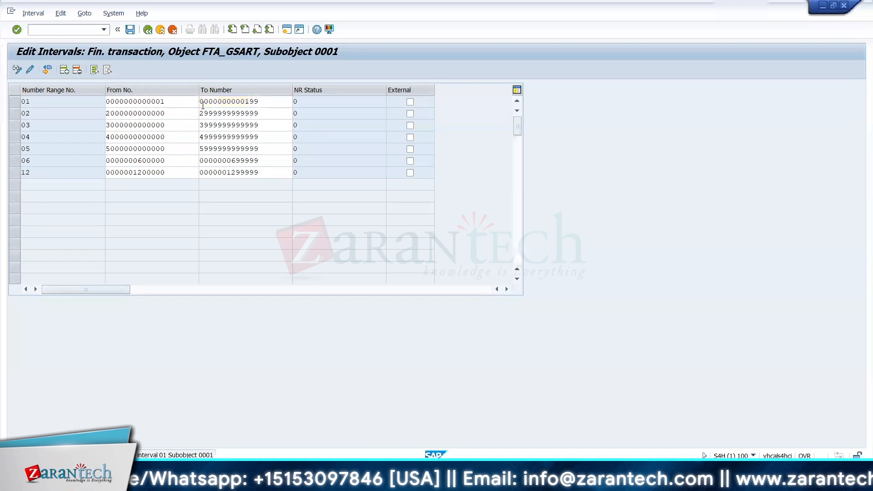
click(130, 30)
click(367, 337)
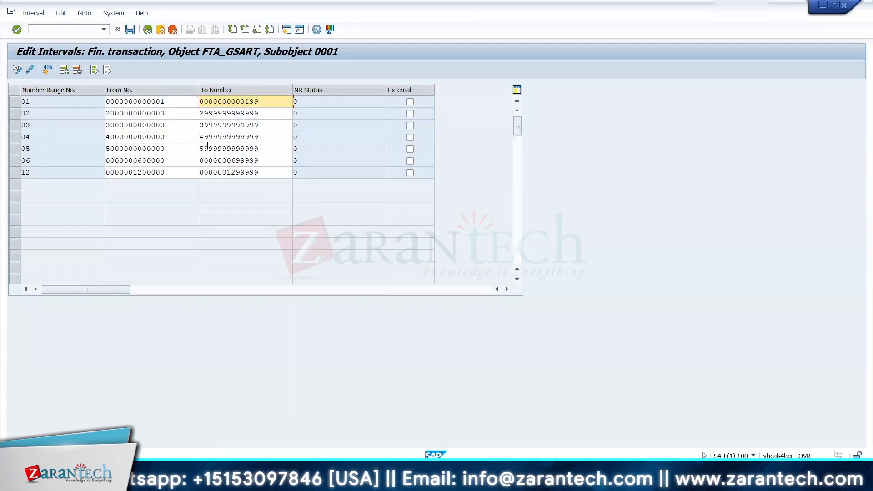
click(147, 30)
click(148, 30)
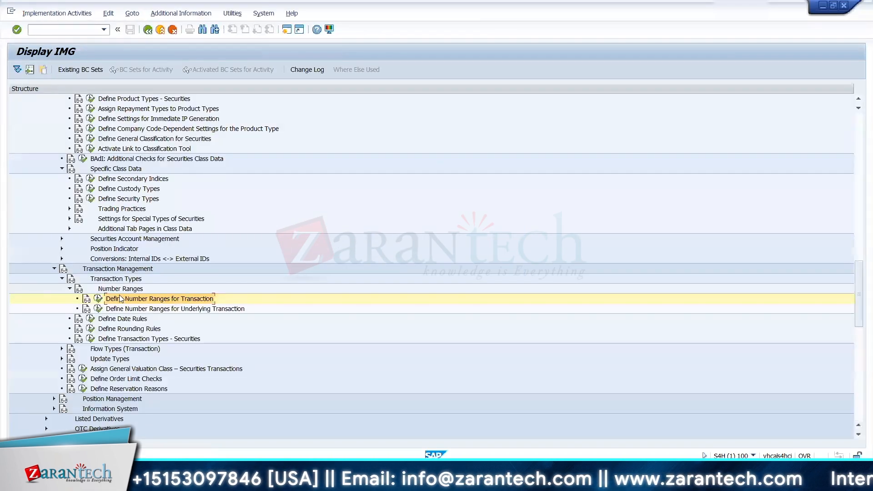
Step: View the number range maintenance for underlying transactions and go back to the IMG
click(98, 309)
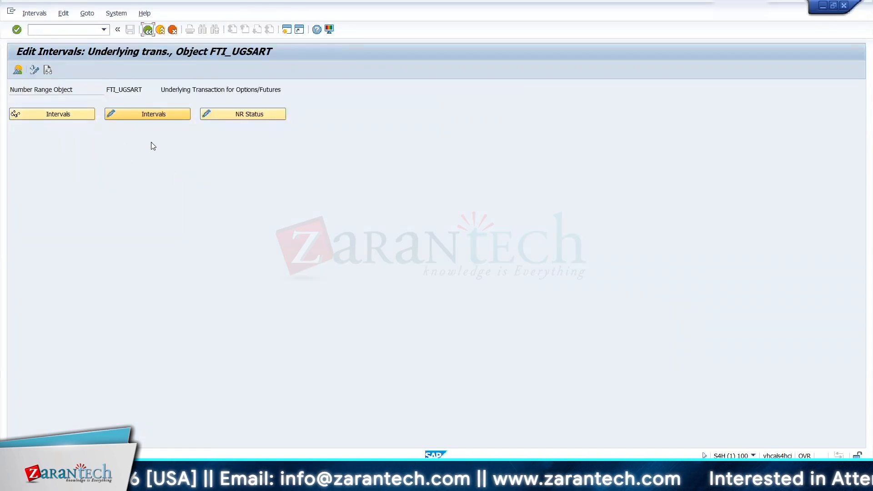
click(148, 30)
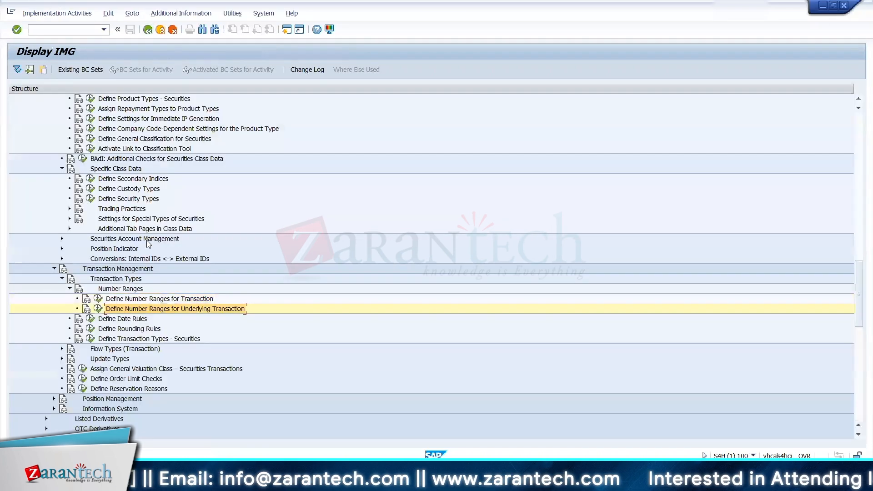
Step: Expand Flow Types (Transaction) under Transaction Management in the IMG and switch back to the Excel workbook
key(Down)
key(Down)
key(Down)
key(Down)
key(Down)
key(Down)
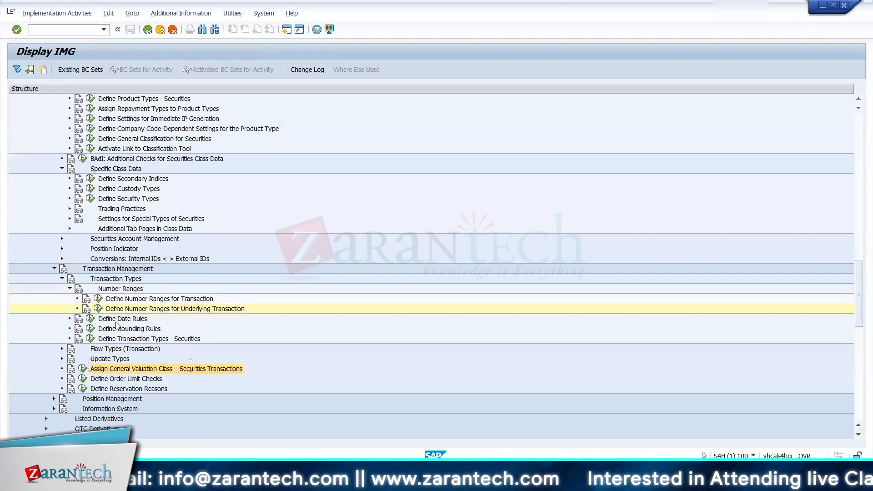
key(Down)
key(Down)
key(Down)
key(Down)
key(Down)
key(Down)
key(Down)
key(Down)
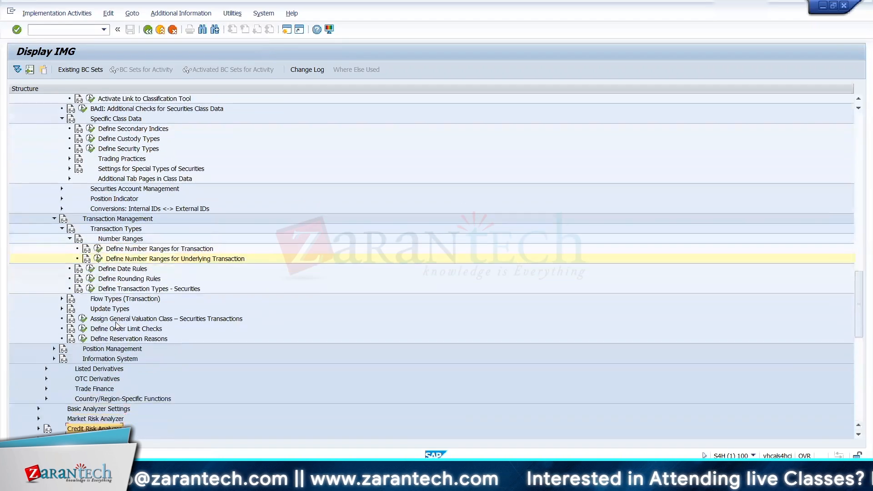
key(alt+Tab)
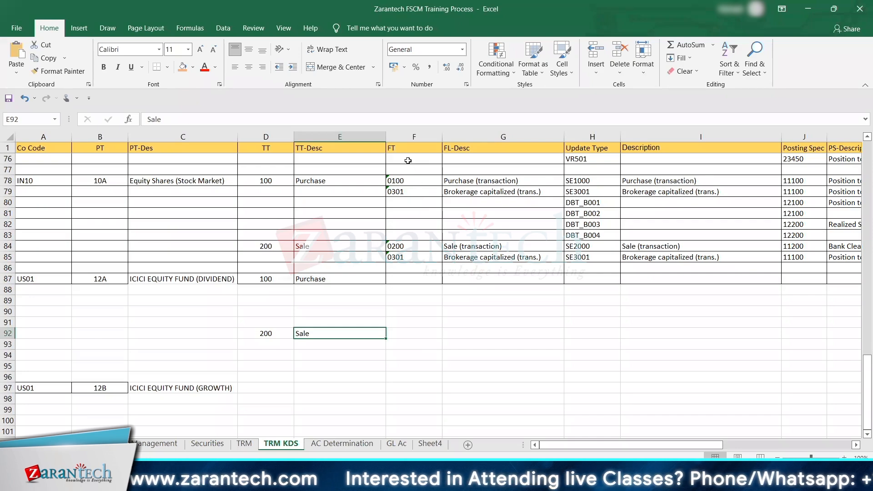
key(alt+Tab)
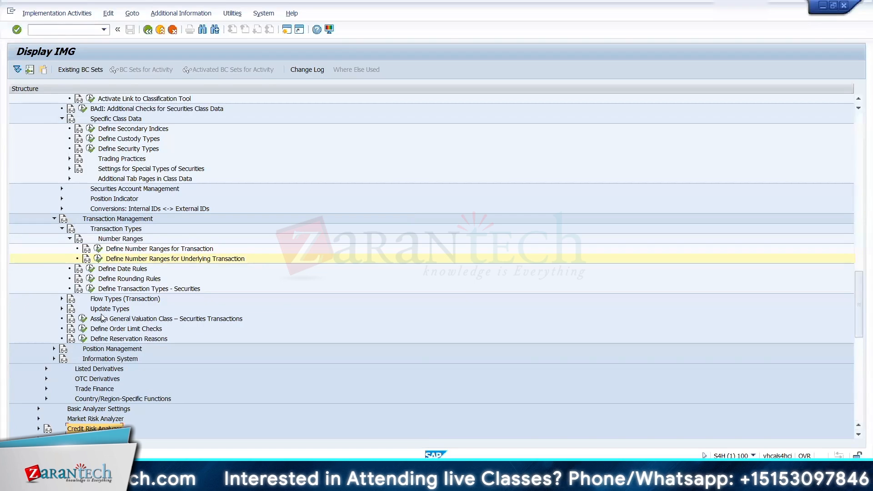
click(62, 298)
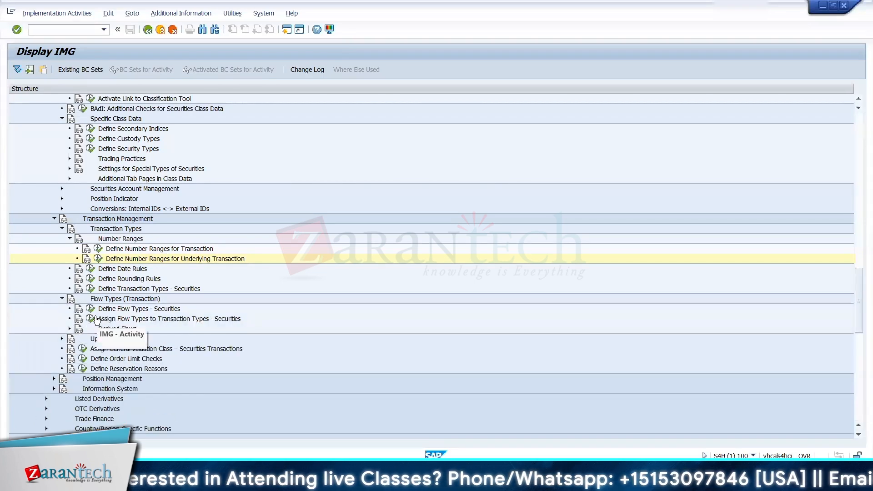
key(alt+Tab)
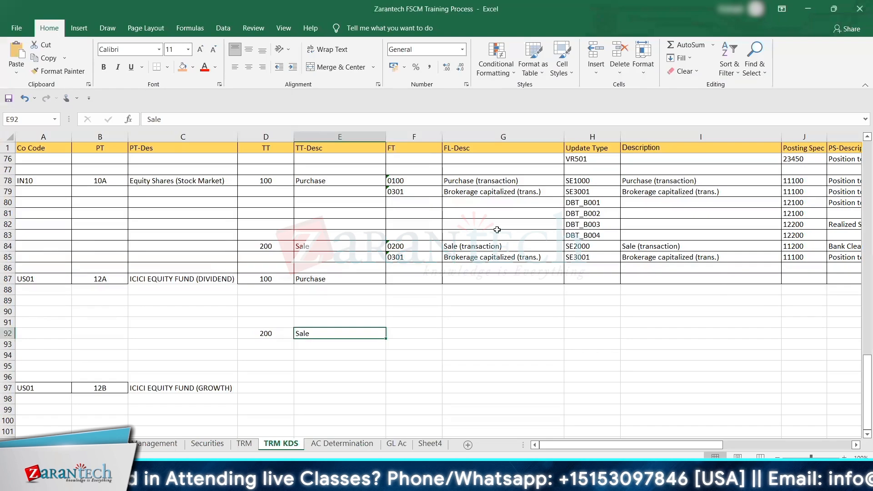
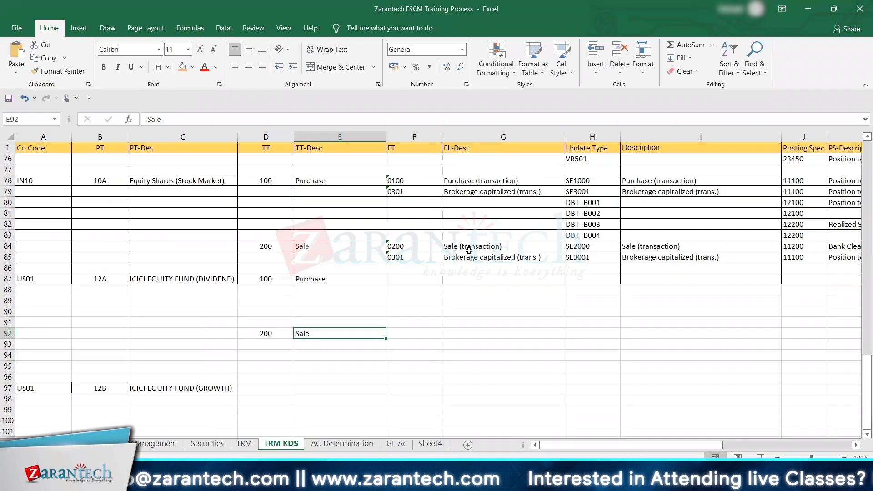
Step: Switch to SAP, open the securities flow type definitions in the IMG and review the details of flow types 0100 and 0110
key(alt+Tab)
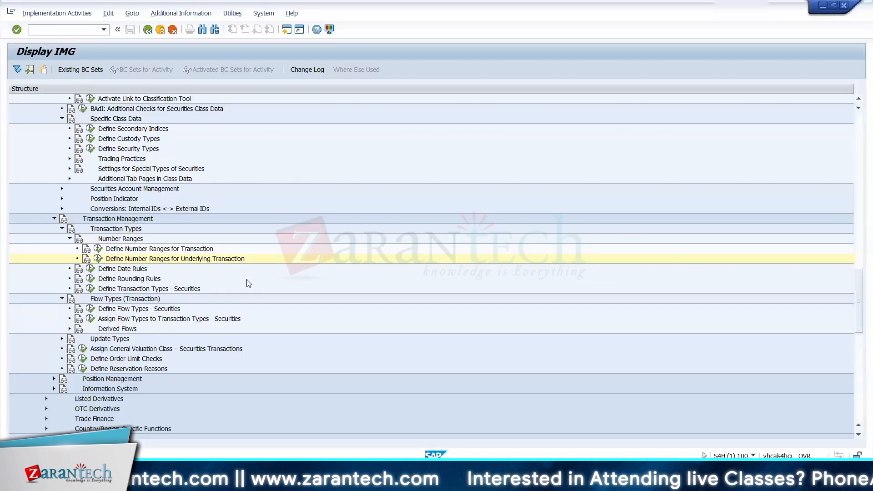
scroll(148, 283, down, 1)
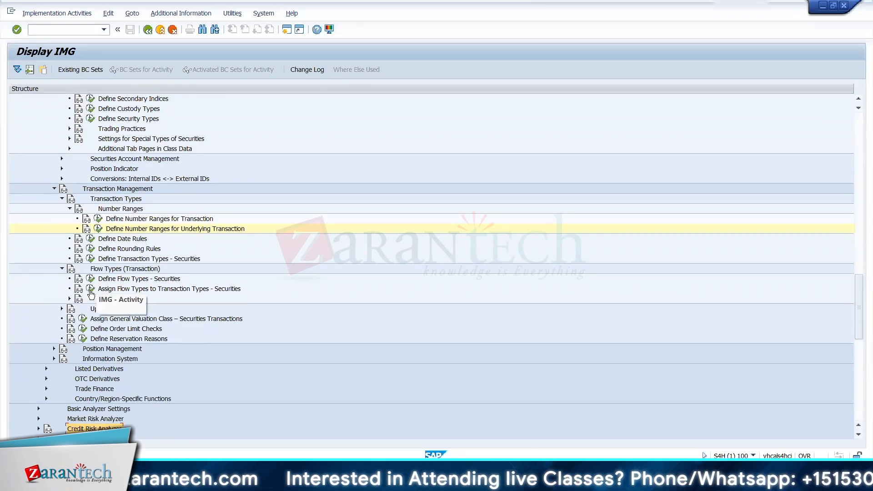
click(90, 278)
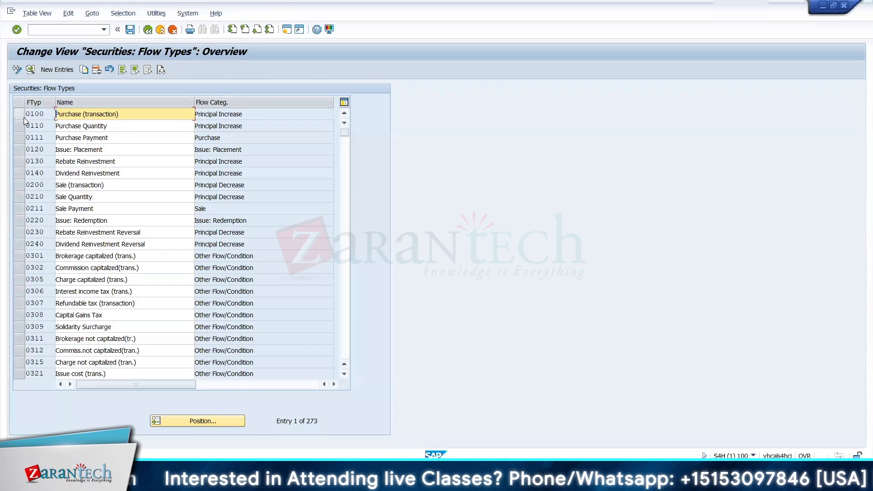
double_click(48, 114)
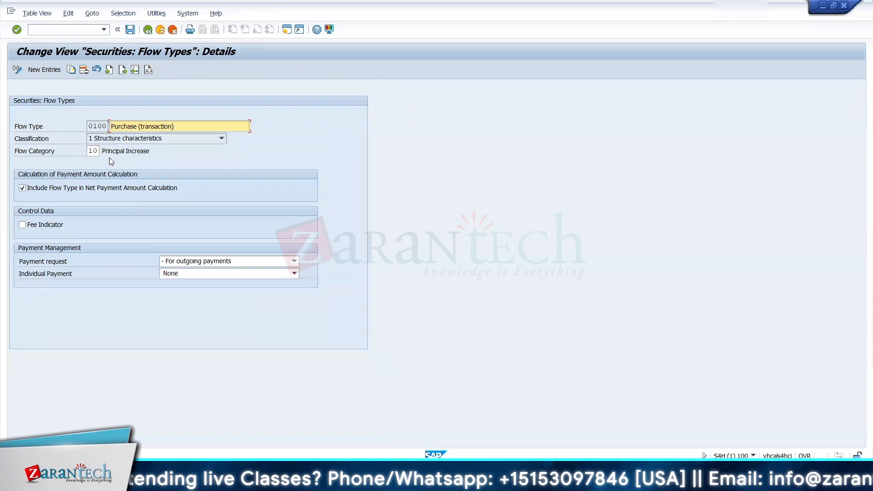
click(147, 29)
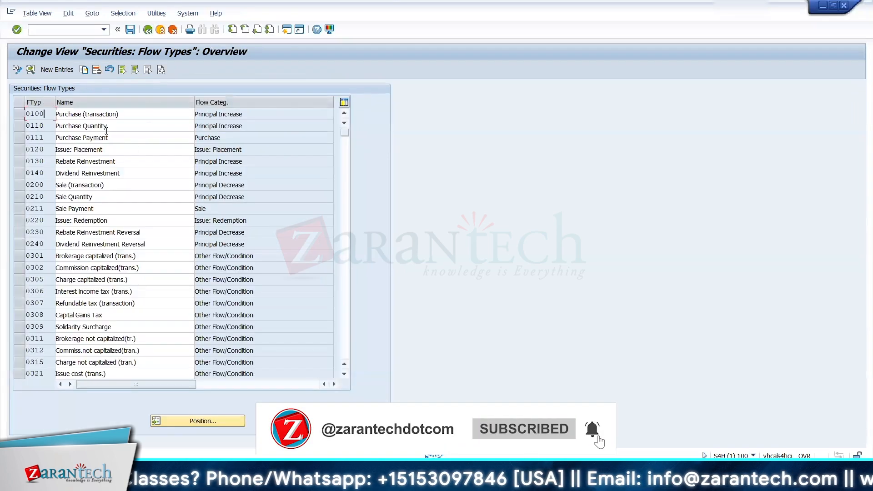
double_click(106, 127)
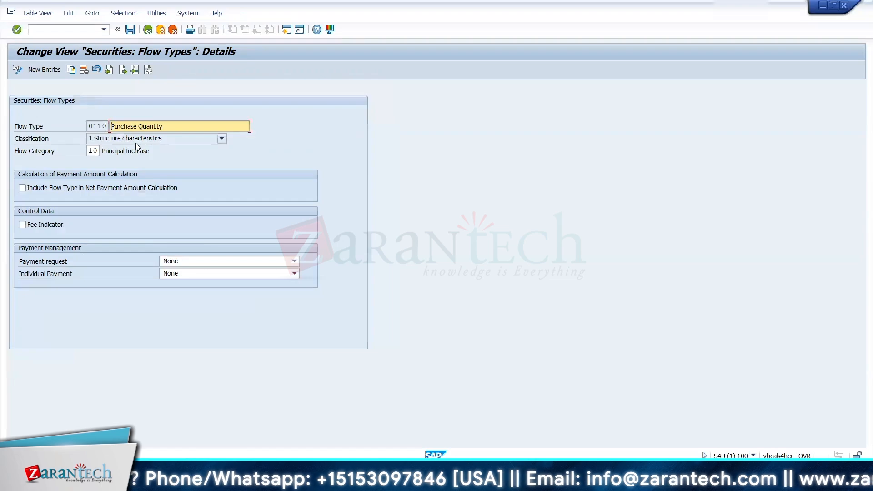
click(148, 30)
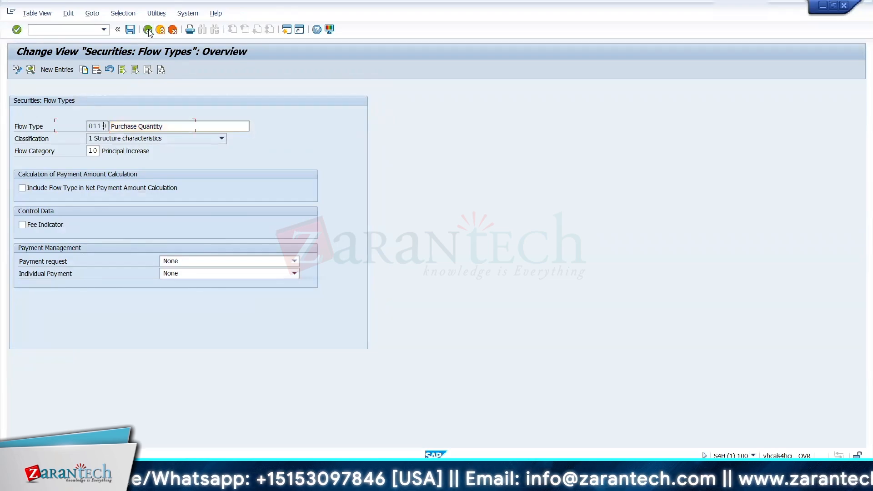
click(132, 138)
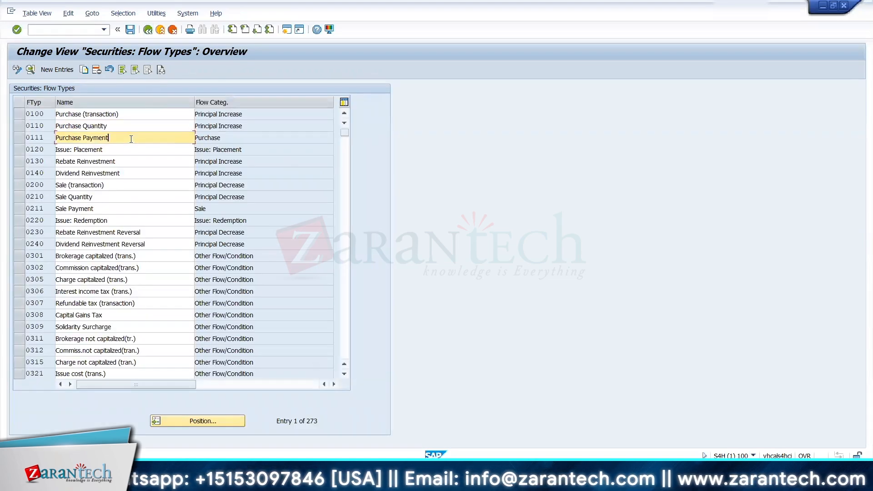
Step: Check the Excel sheet against the flow type list, review the details of flow type 0301 and return to the IMG
key(alt+Tab)
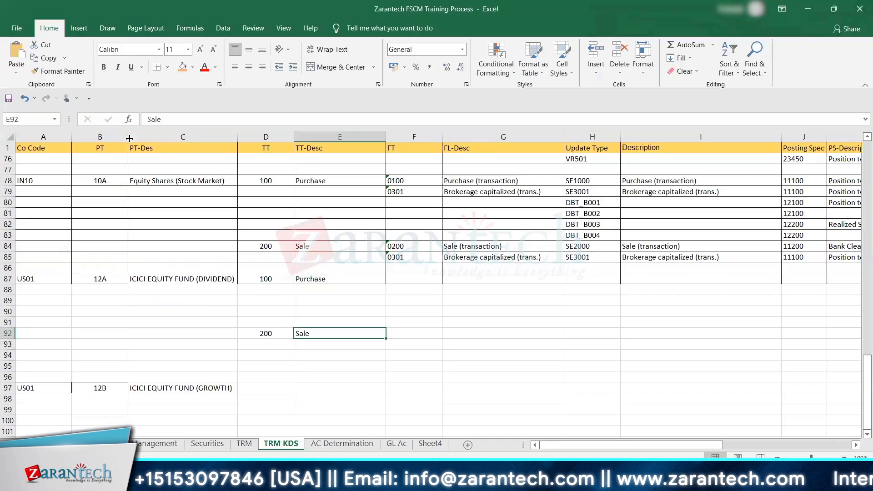
key(alt+Tab)
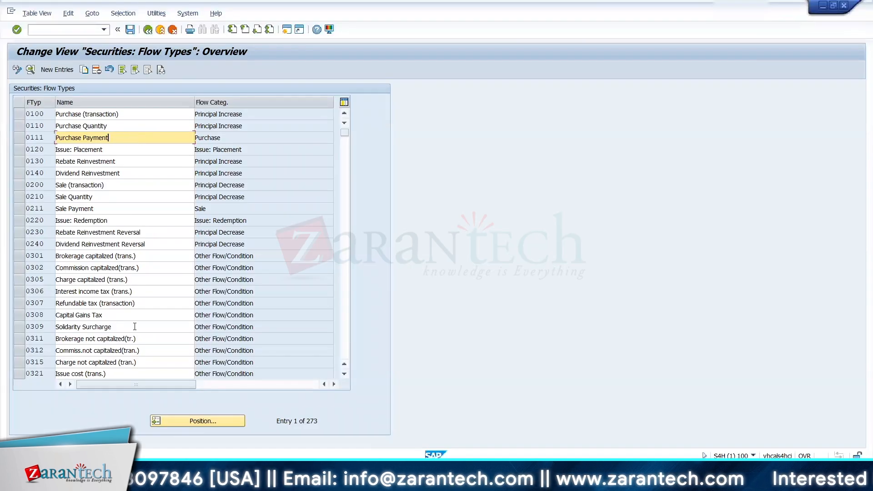
key(alt+Tab)
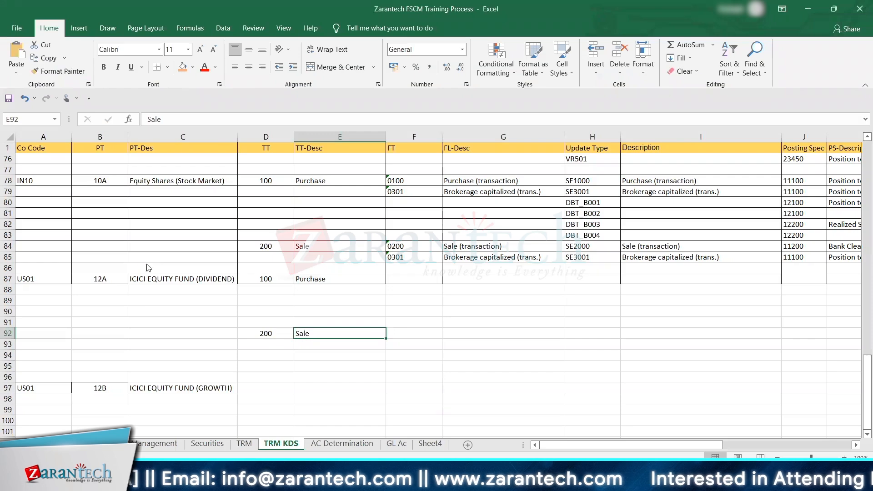
key(alt+Tab)
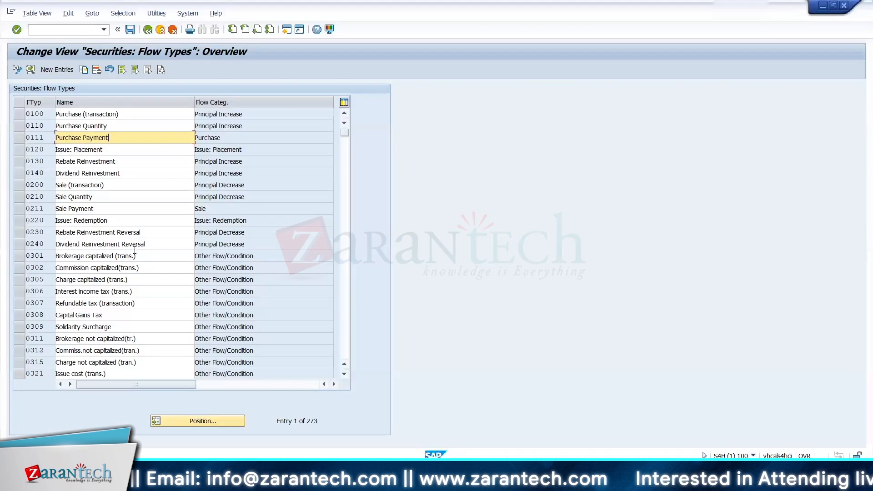
click(60, 163)
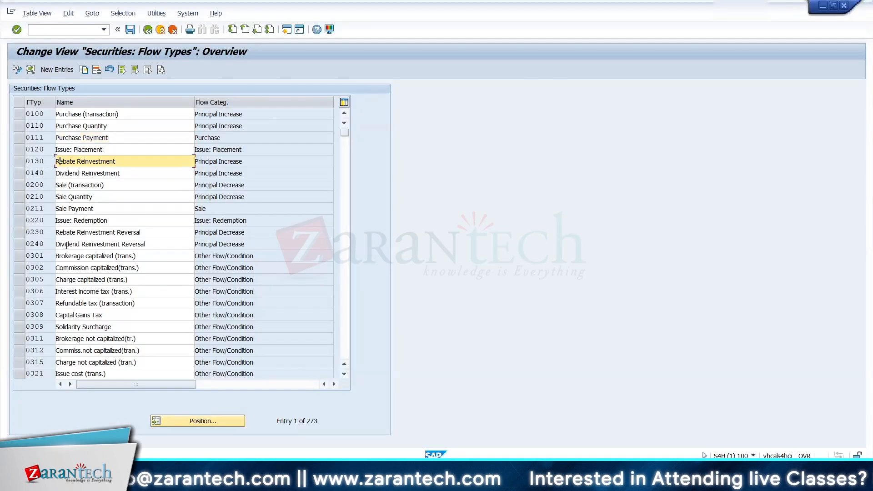
click(18, 256)
double_click(97, 250)
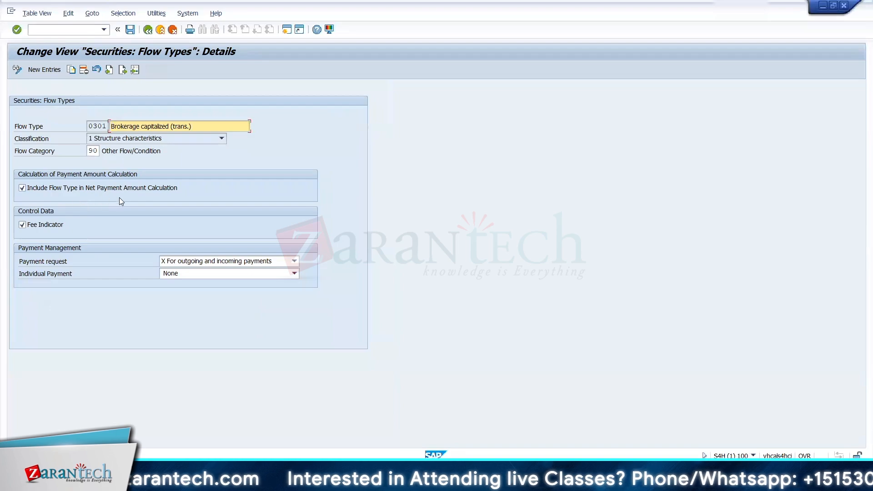
click(149, 30)
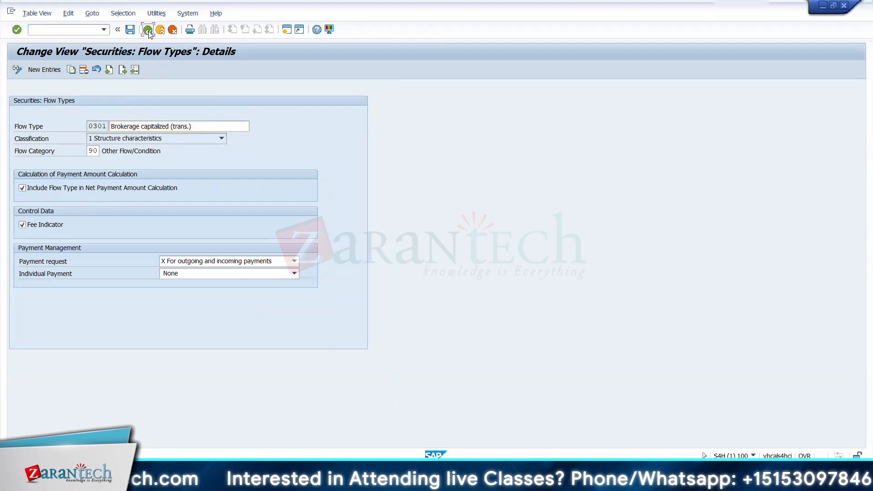
click(148, 30)
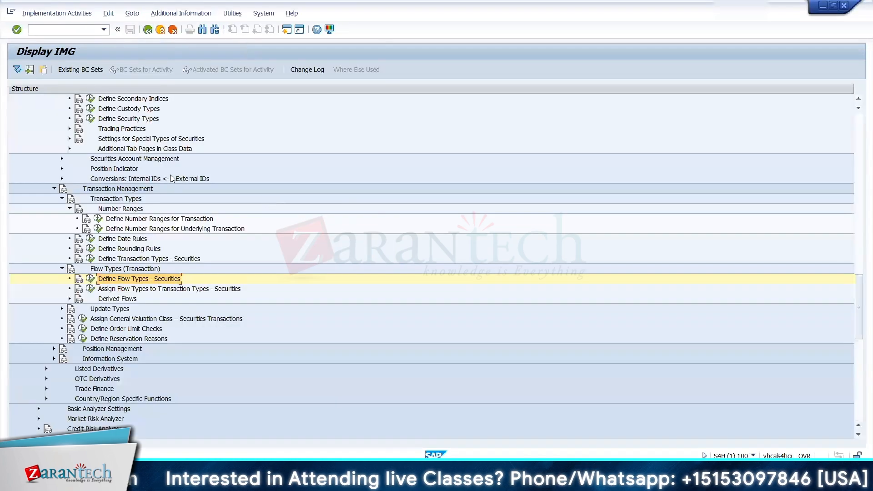
Step: Open the Money Market flow type definitions, review the details of flow type 1100 and return to the IMG
drag(856, 320, 856, 249)
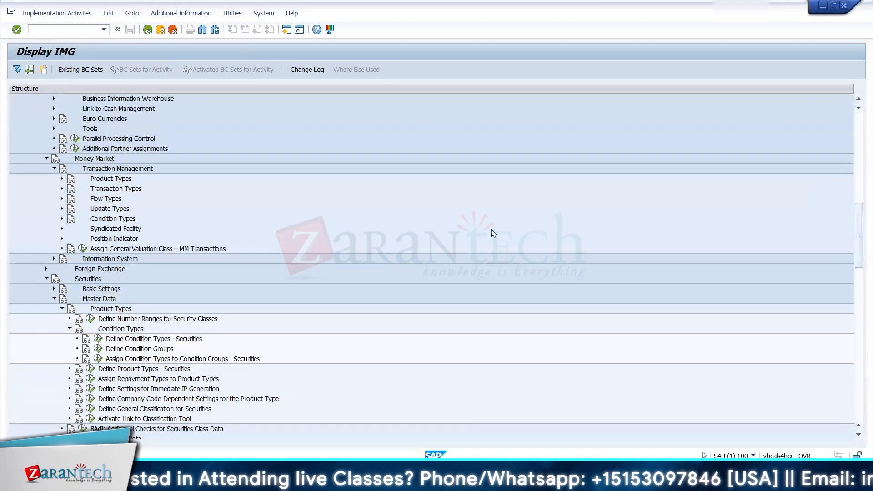
click(62, 188)
click(60, 192)
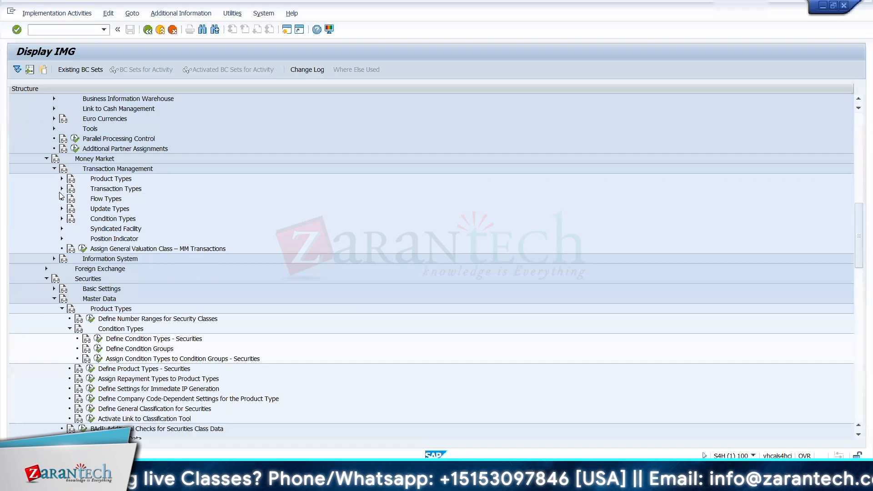
click(62, 200)
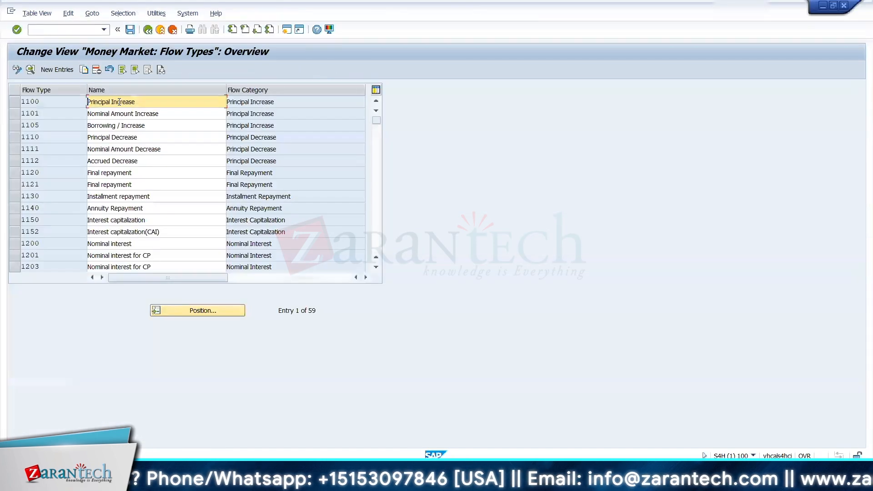
double_click(120, 104)
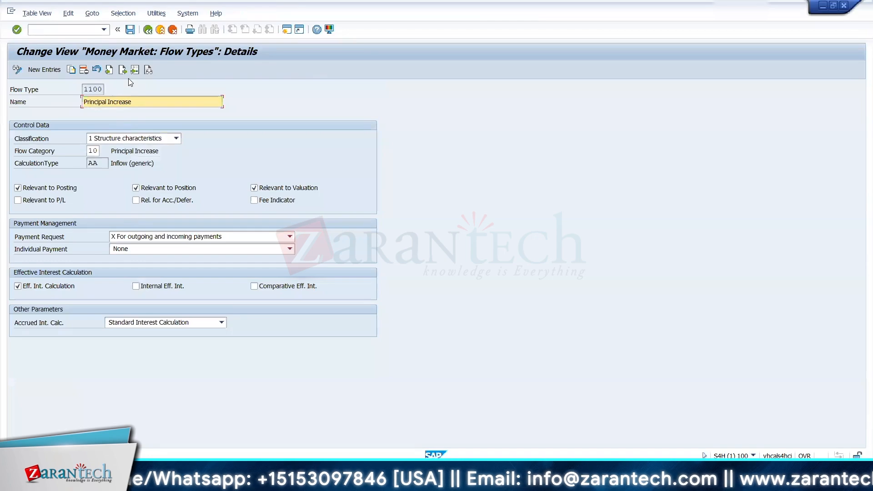
click(148, 29)
click(148, 29)
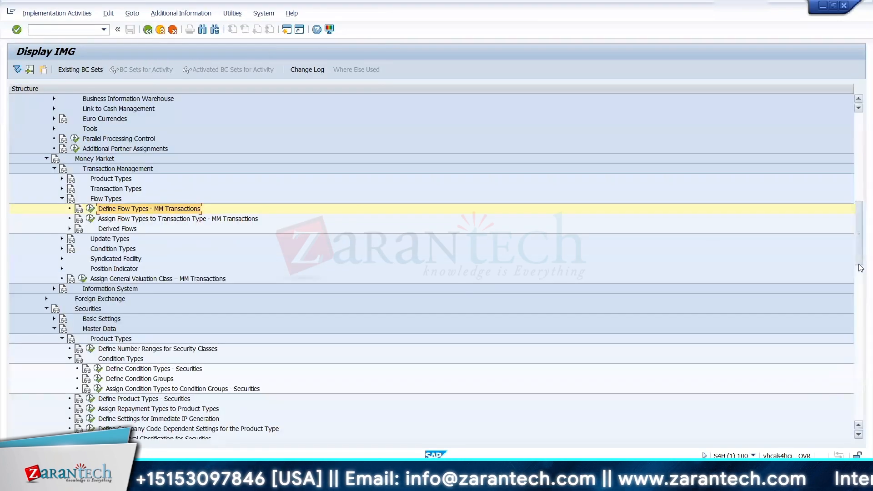
Step: In the securities flow type assignments, copy the product type 01A entries for Purchase 0100 and 0301 and Sale 0200 and 0301
drag(859, 256, 860, 325)
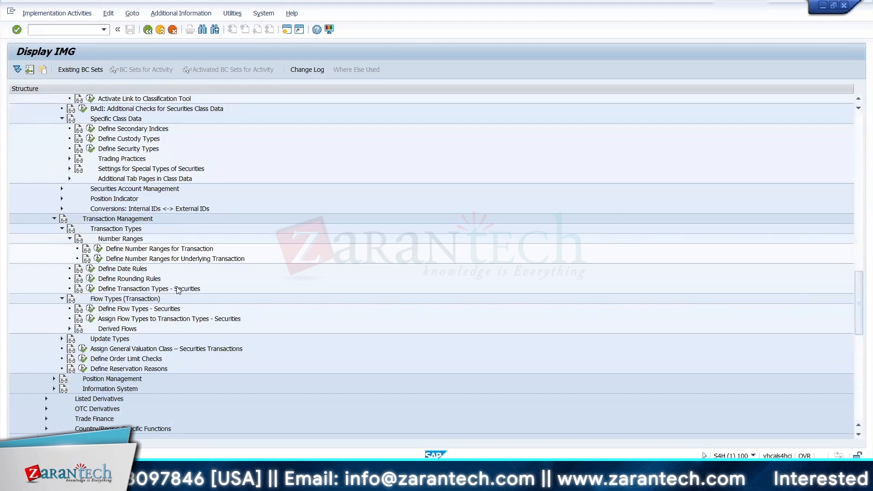
click(91, 319)
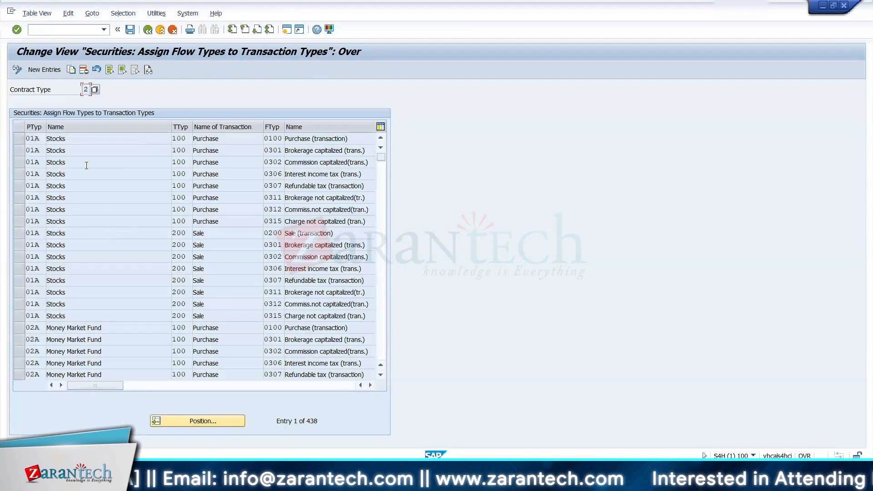
click(21, 137)
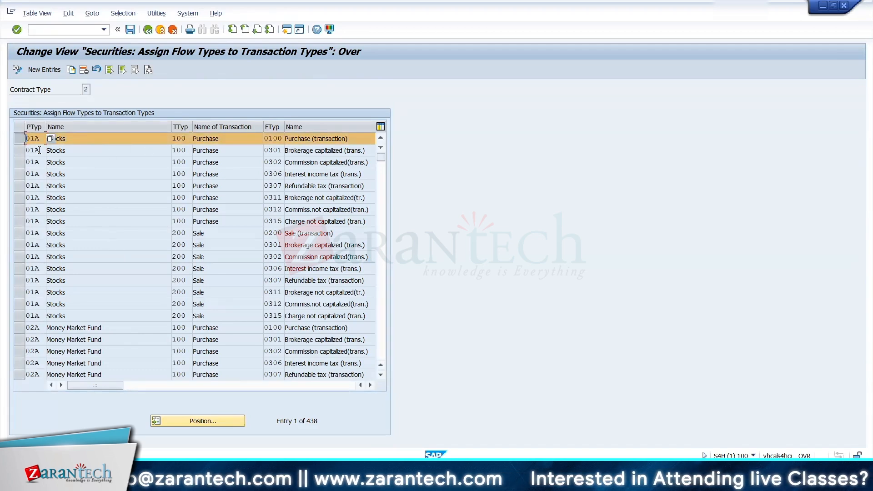
click(20, 153)
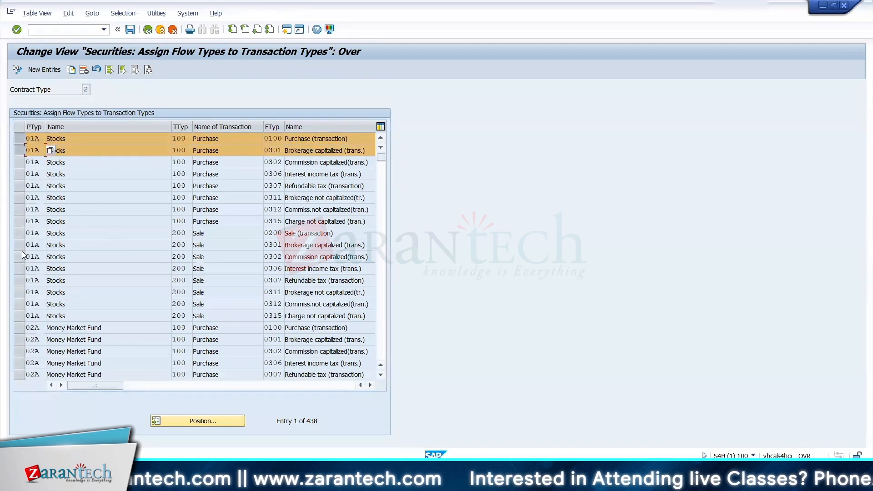
click(21, 237)
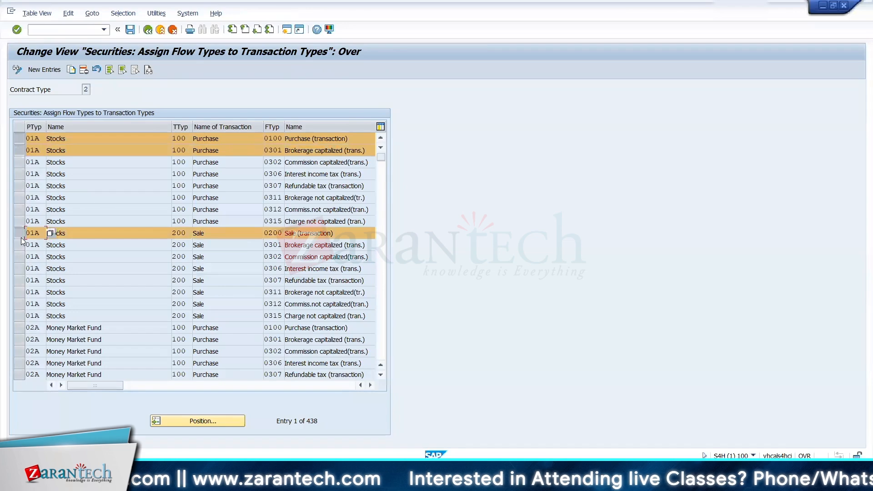
click(19, 246)
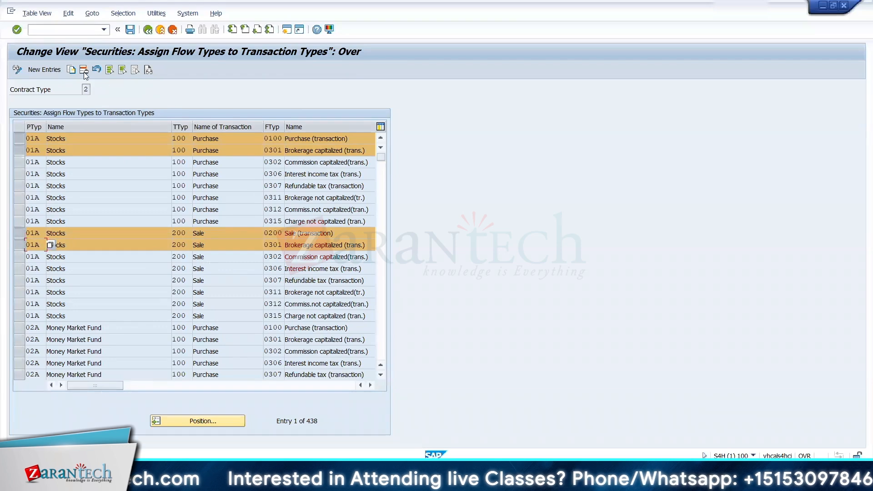
click(72, 71)
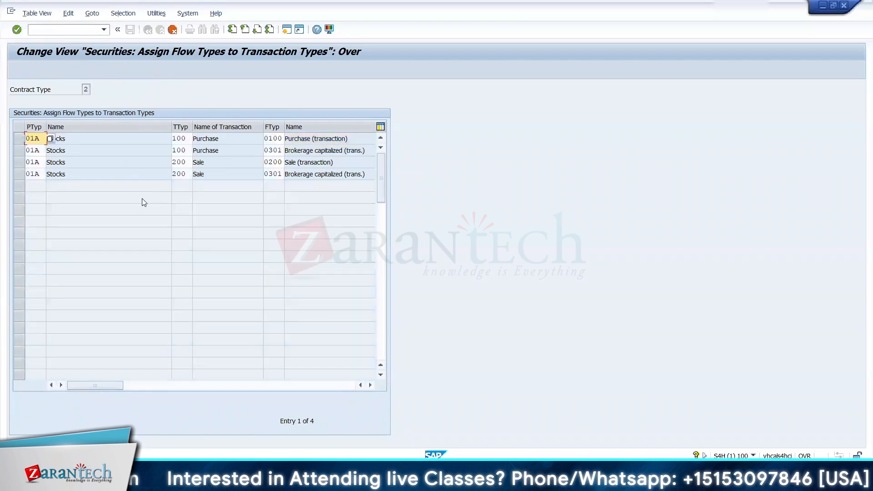
Step: Set the product type of all four copied flow type assignments to 12A and confirm the copy
text(12)
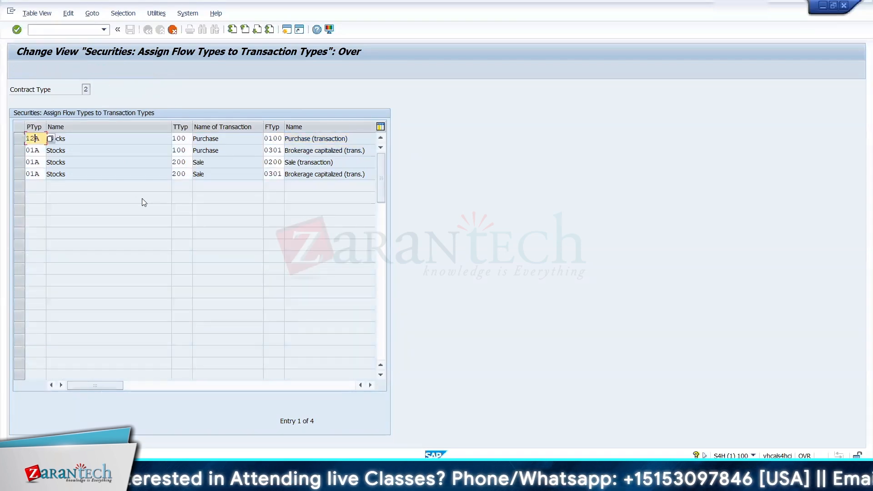
key(Down)
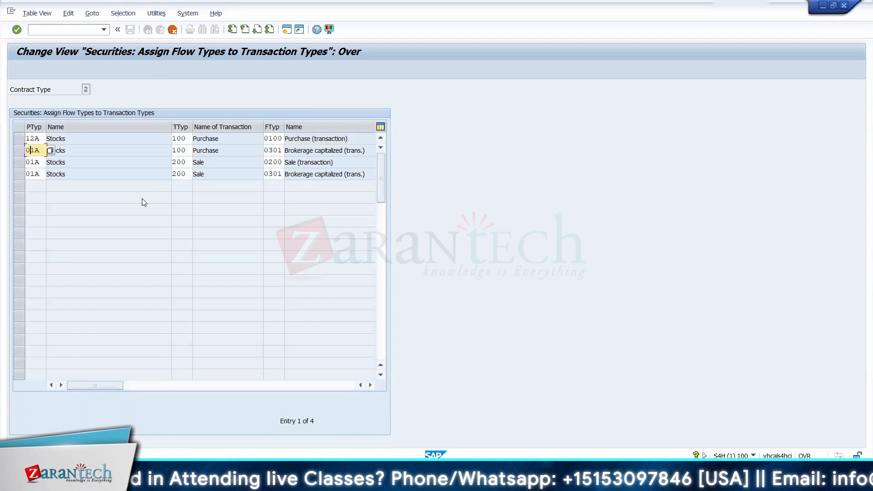
text(12)
key(Down)
text(12)
key(Down)
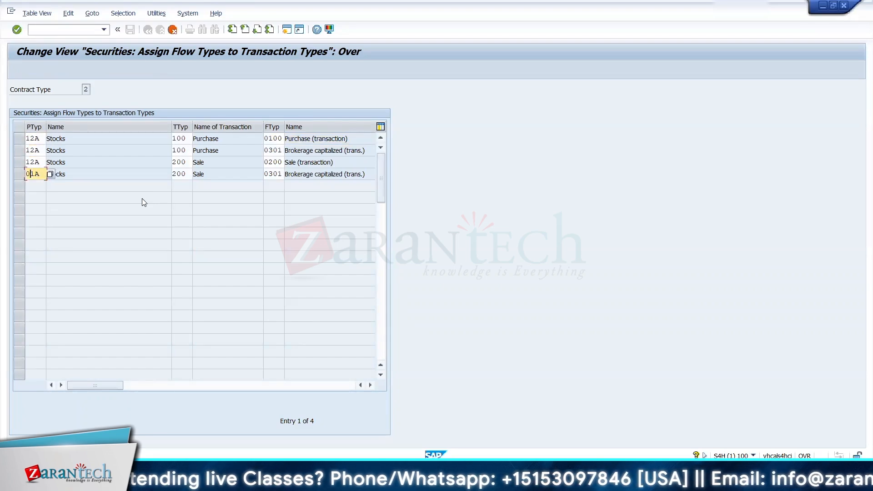
text(12)
key(Return)
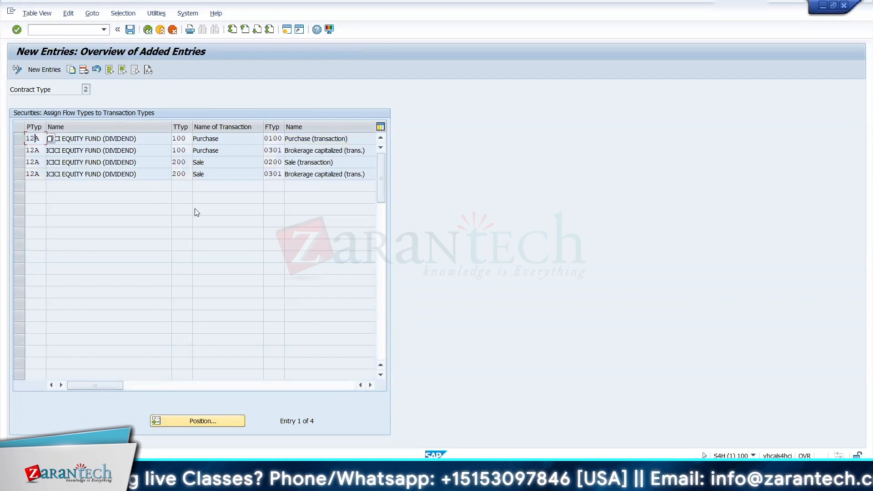
Step: Copy the four 12A flow type assignments to product type 12B and save them to the TRM CONFIGURATION customizing request
drag(19, 136, 19, 174)
click(56, 70)
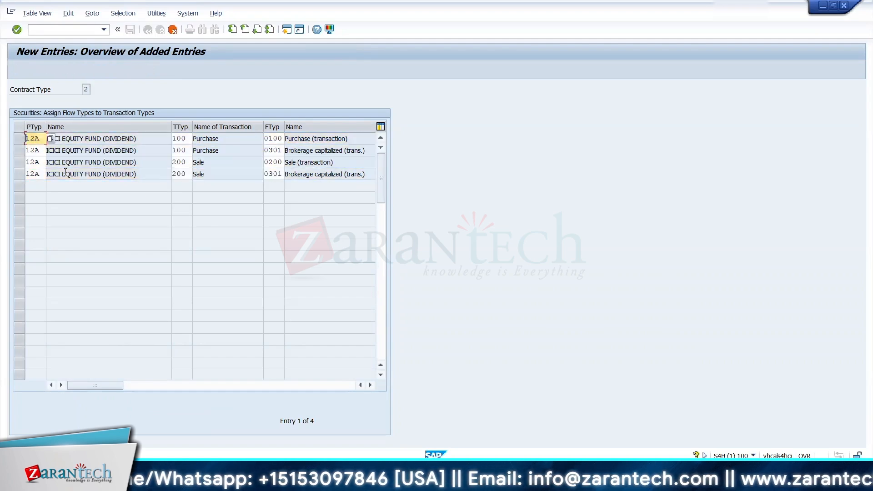
text(B)
key(Down)
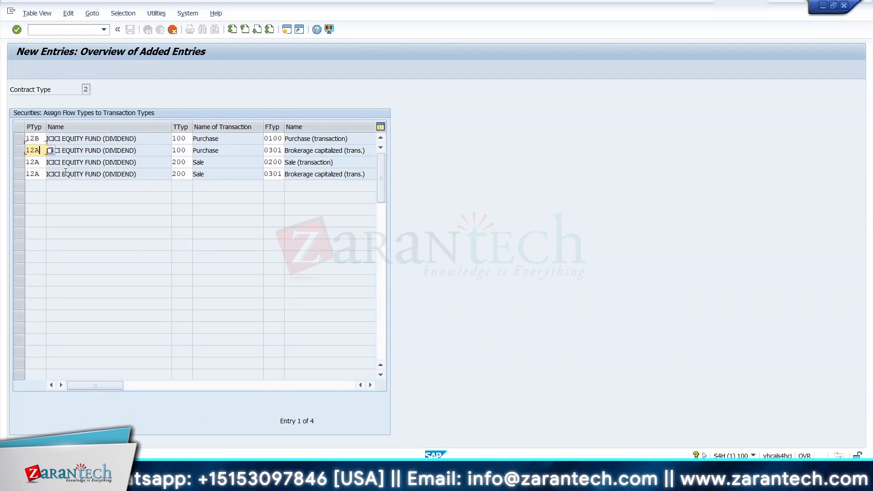
key(Down)
text(B)
key(Down)
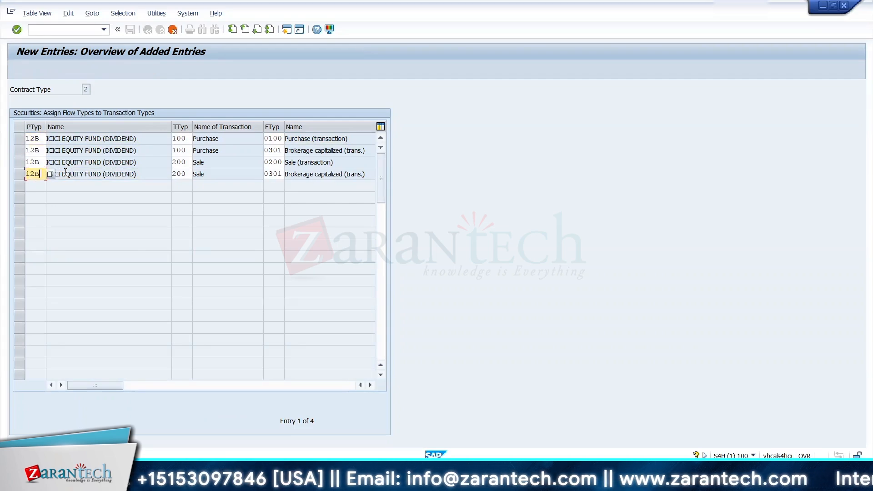
key(Return)
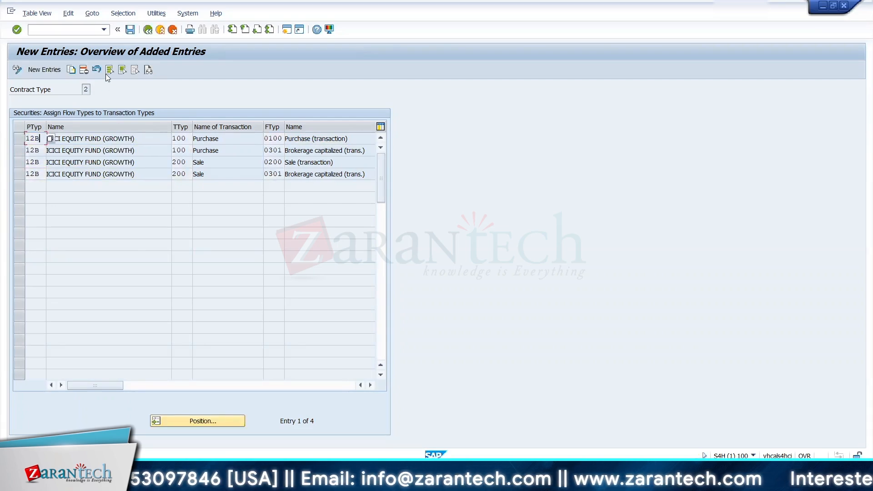
click(130, 29)
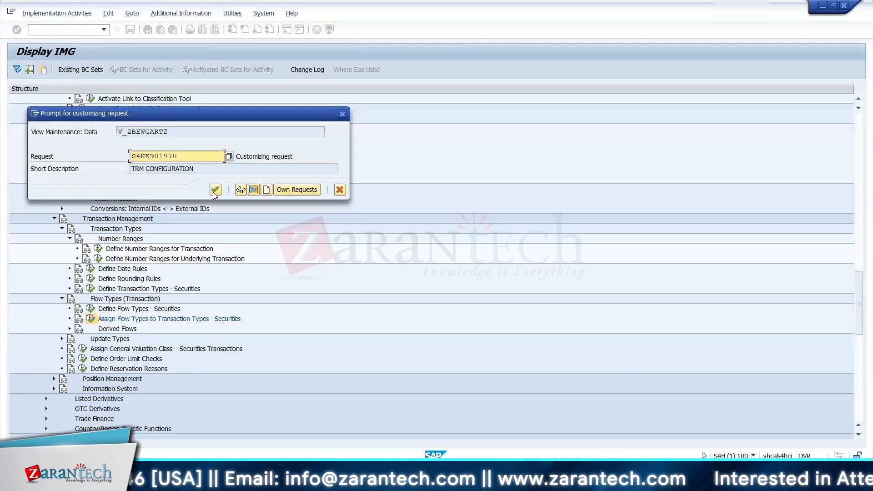
click(215, 190)
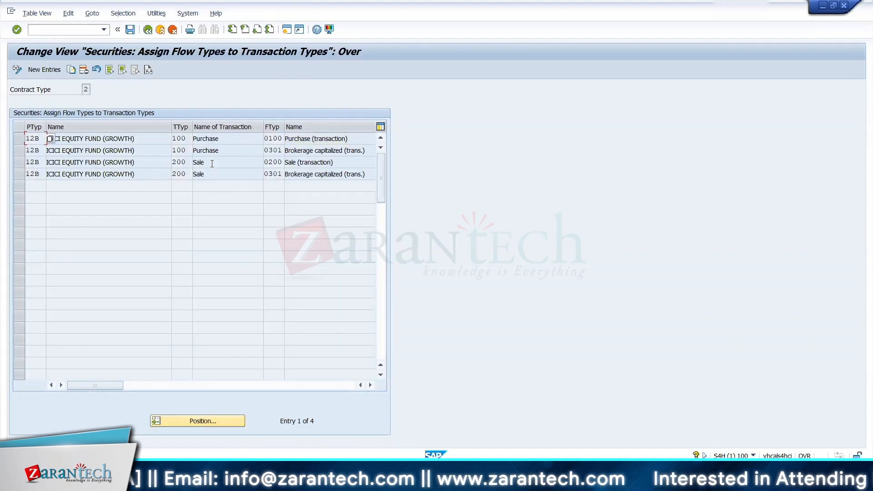
Step: Copy flow type 0100 from the Purchase assignment and paste it into cell F87 of the TRM KDS sheet in Excel
key(alt+Tab)
key(alt+Tab)
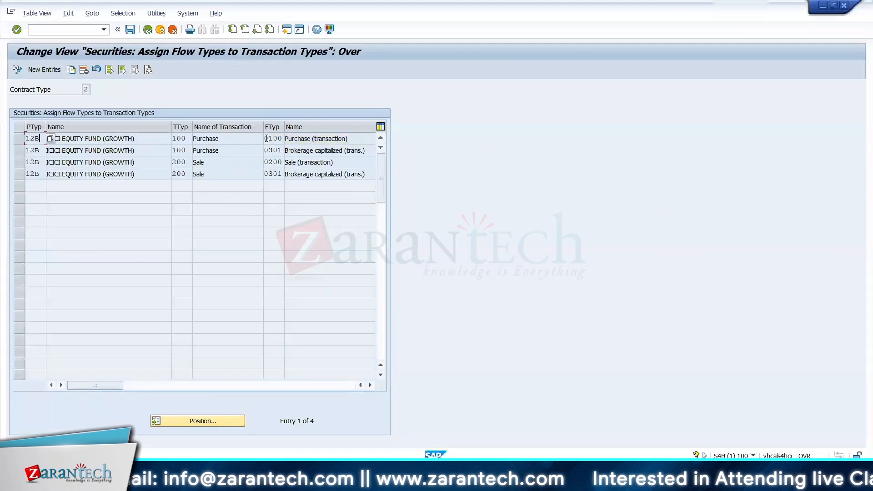
drag(265, 140, 293, 147)
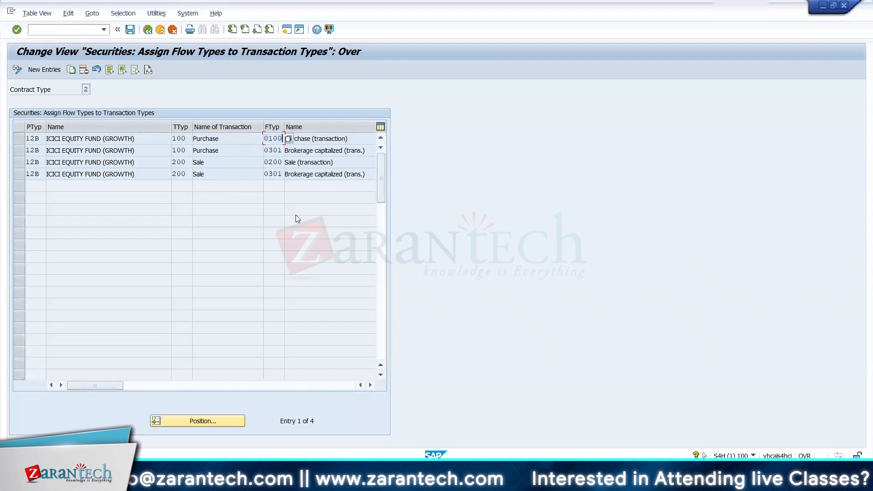
key(alt+Tab)
key(Up)
key(Up)
key(Up)
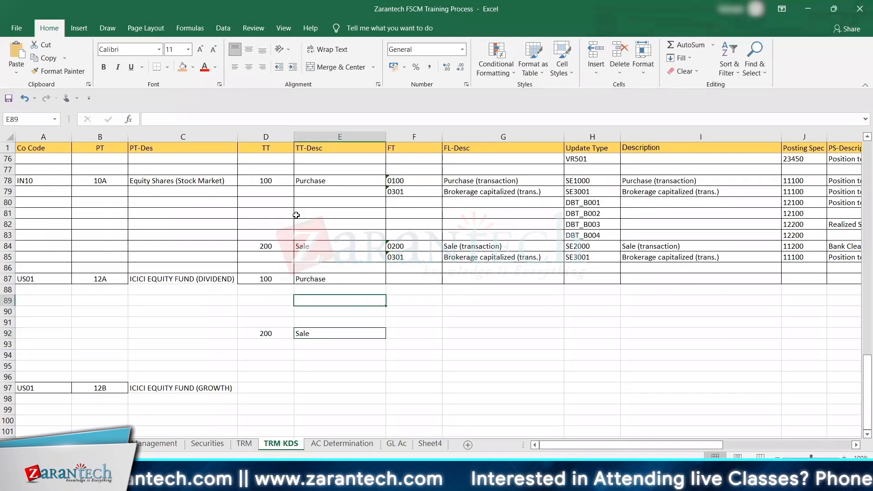
key(Up)
key(Up)
key(Right)
text(100)
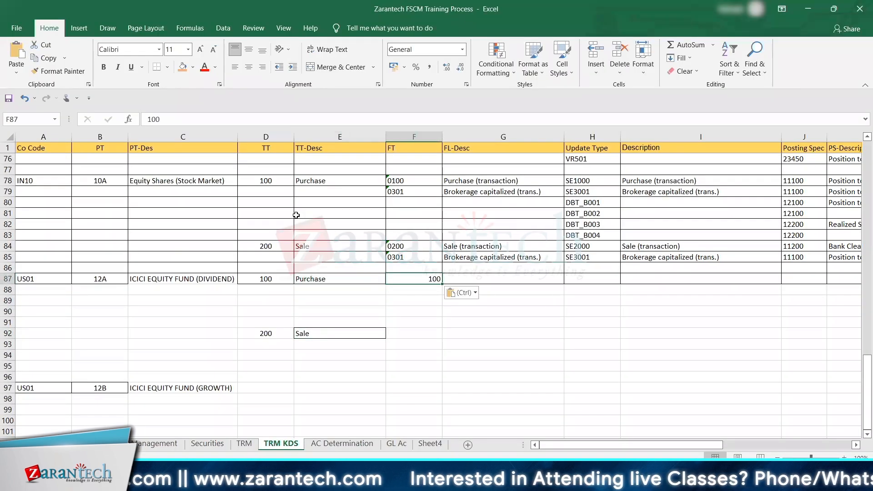
Step: Copy the 10A Purchase flow types 0100 and 0301 with their descriptions to the 12A Purchase rows, starting at F87
key(Up)
key(Up)
key(Up)
key(Up)
key(Up)
key(Up)
key(Up)
key(Up)
key(Up)
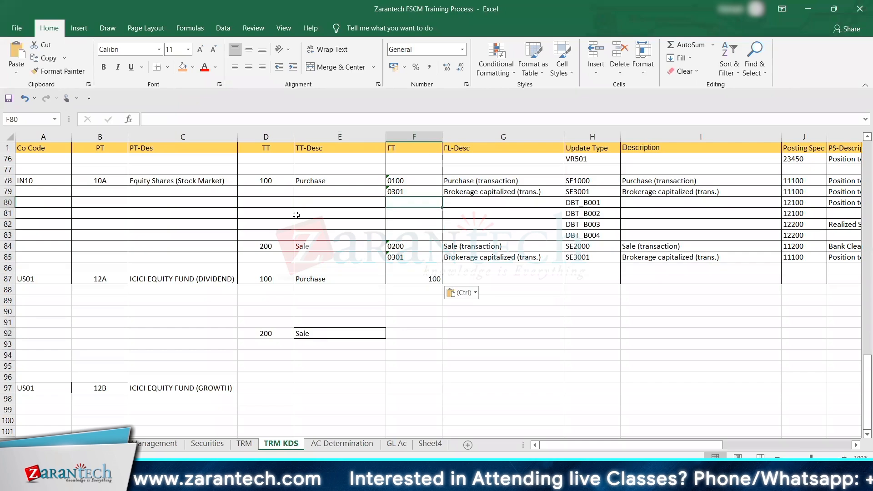
key(shift+Right)
key(shift+Down)
key(ctrl+c)
key(Down)
key(Down)
key(Down)
key(Down)
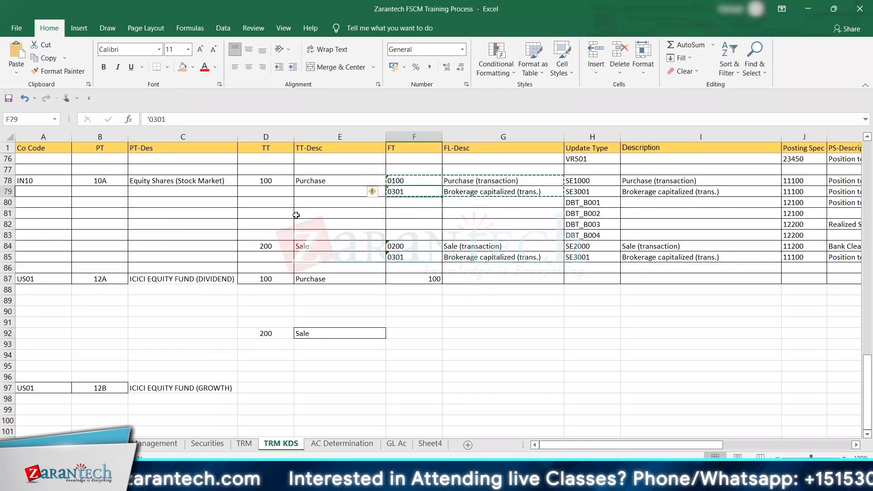
key(Down)
key(Down)
key(Down)
key(Down)
key(Down)
key(ctrl+v)
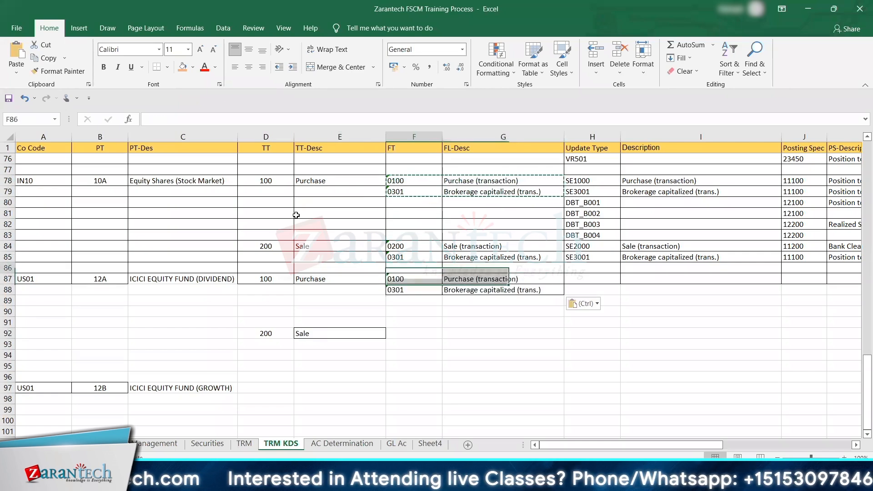
Step: Copy the 10A Sale flow types 0200 and 0301 with their descriptions to the 12A Sale rows, starting at F92
key(Up)
key(Up)
key(Up)
key(shift+Right)
key(shift+Down)
key(ctrl+c)
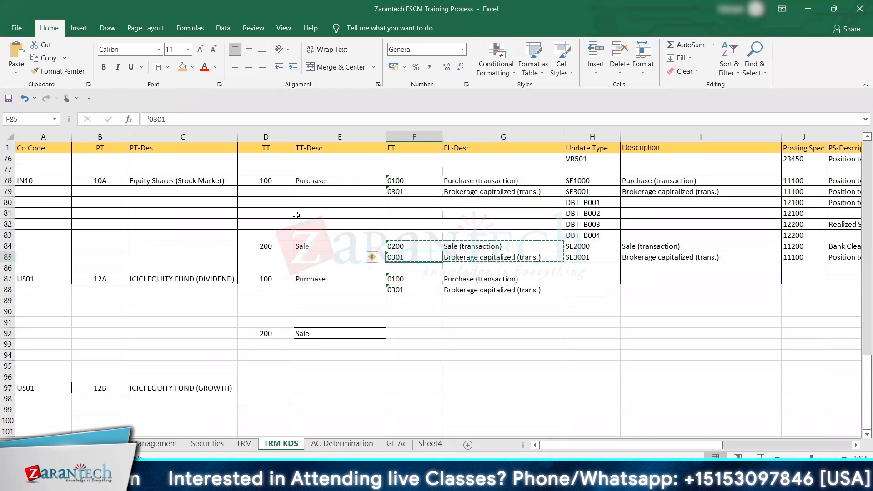
key(Down)
key(Down)
key(Down)
key(Down)
key(Down)
key(Down)
key(Down)
key(Down)
key(ctrl+v)
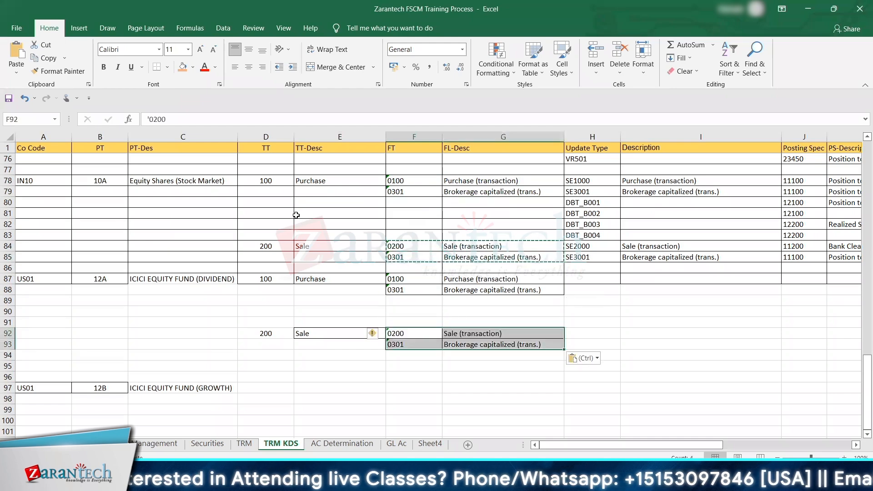
key(Escape)
Step: Switch to SAP, return to the IMG and open the assignment of flow types to update types under Transaction Management
key(alt+Tab)
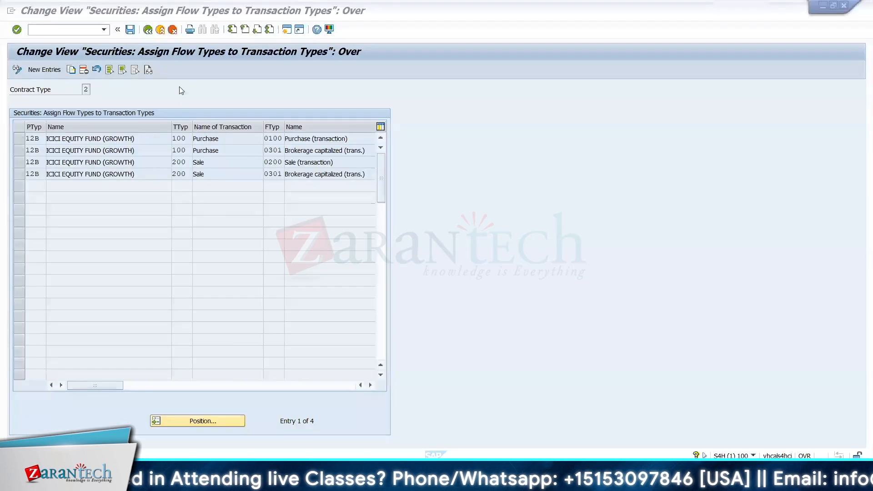
click(148, 30)
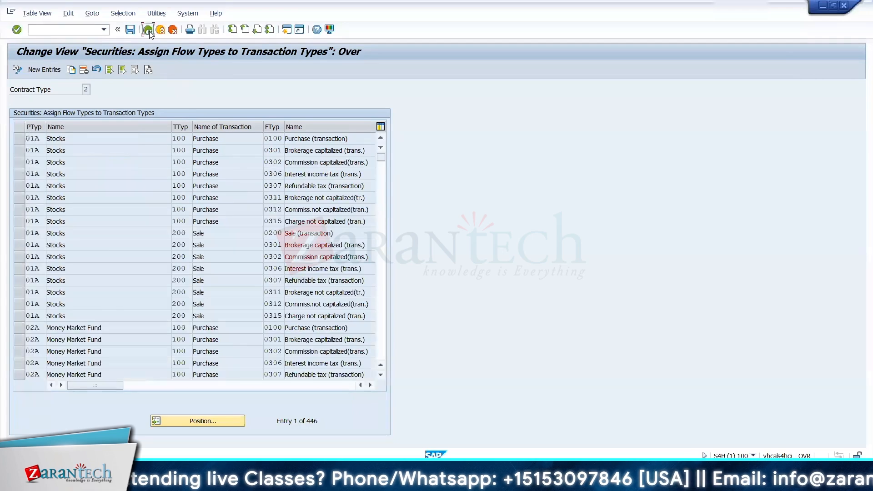
click(148, 30)
click(110, 340)
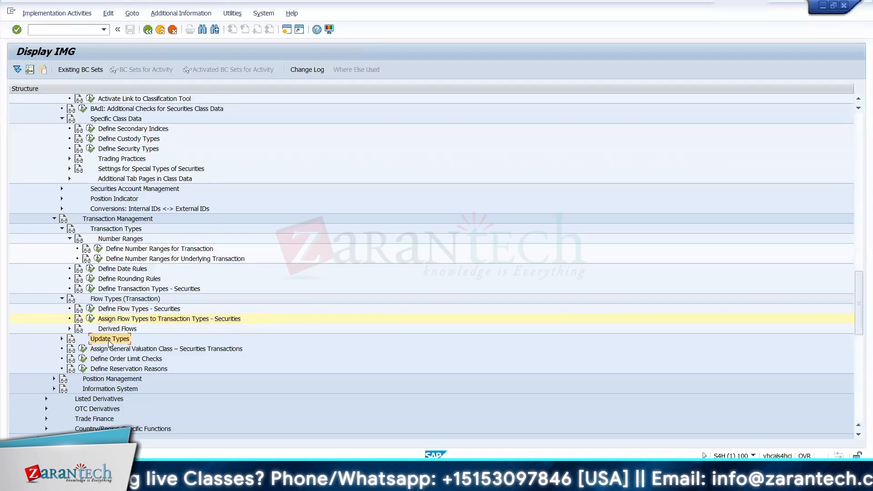
double_click(110, 340)
key(Down)
key(Down)
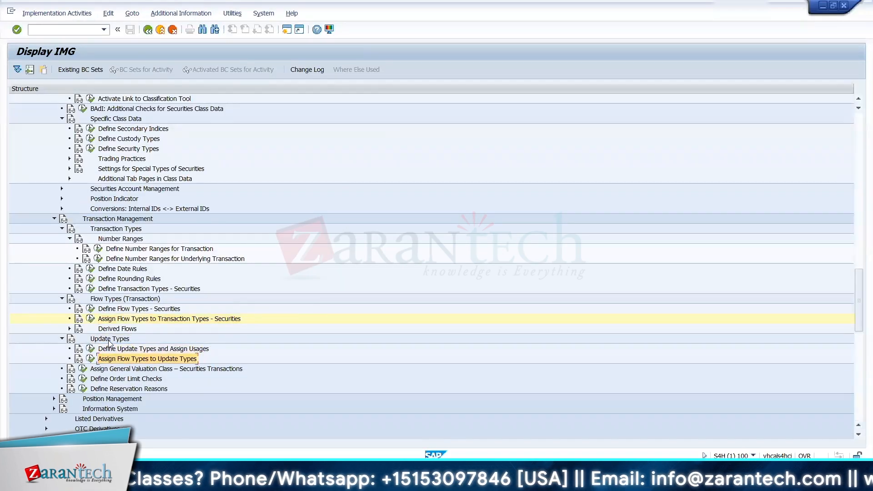
click(93, 360)
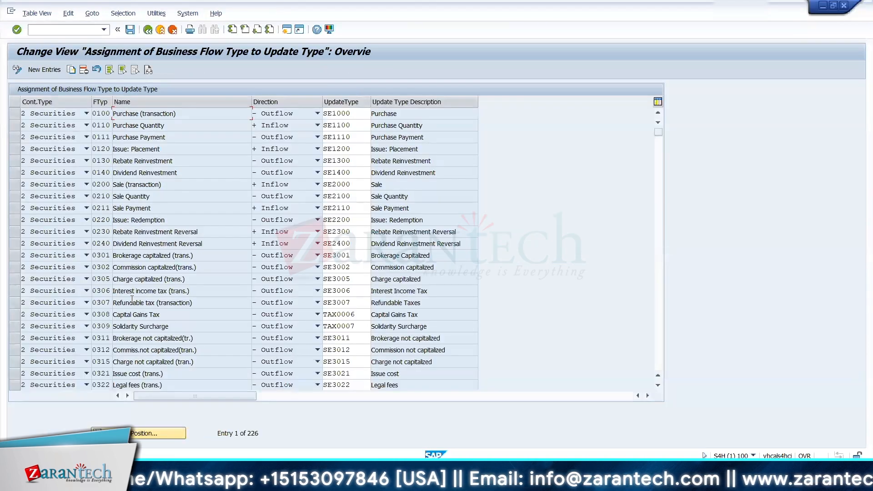
Step: Check the update type assigned to securities flow type 0100 and switch to the Excel sheet
click(15, 117)
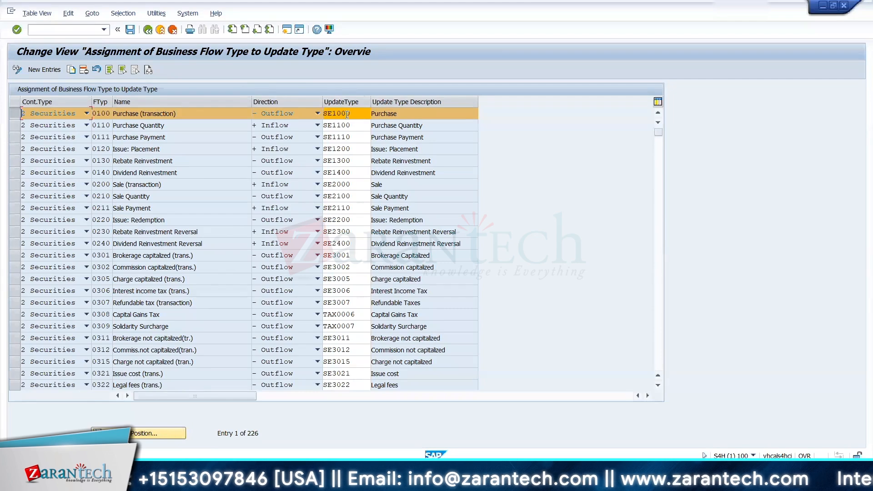
drag(357, 114, 317, 113)
key(Down)
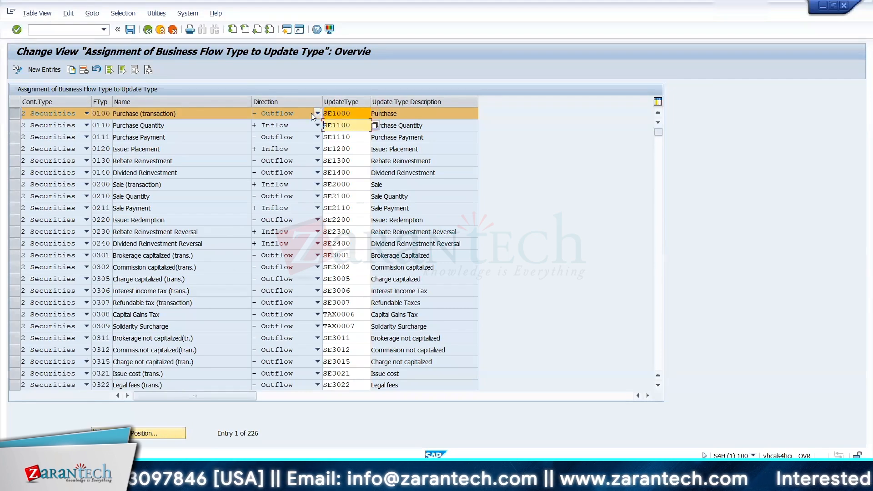
key(alt+t)
key(Escape)
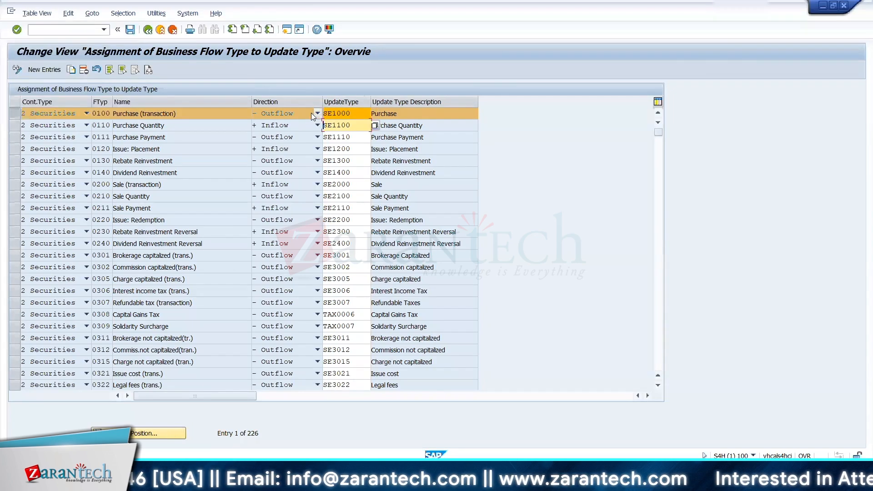
key(alt+Tab)
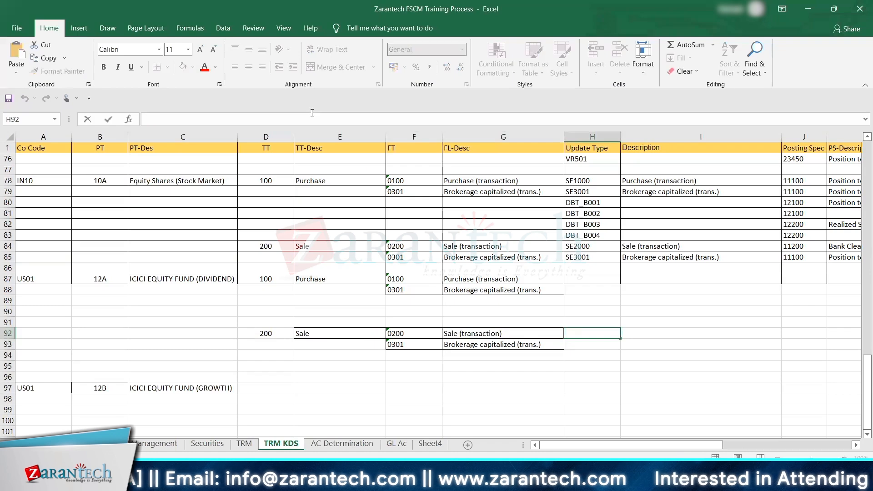
key(alt+Tab)
key(alt+Tab)
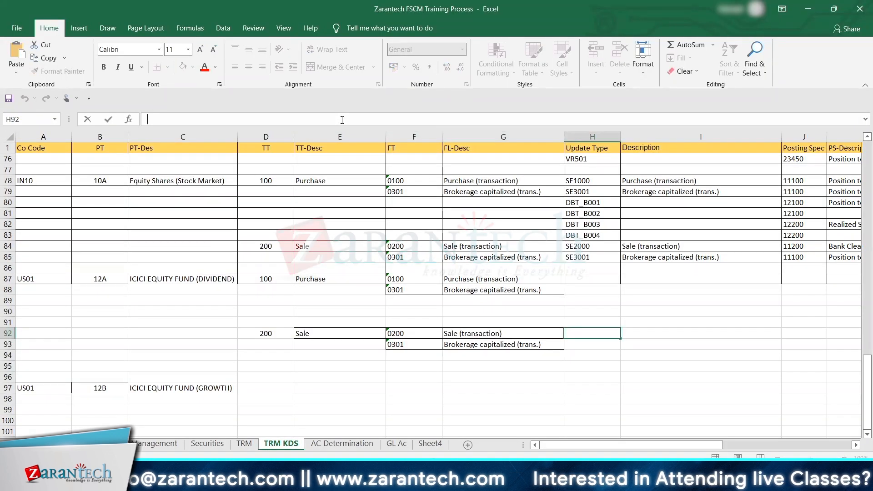
click(587, 189)
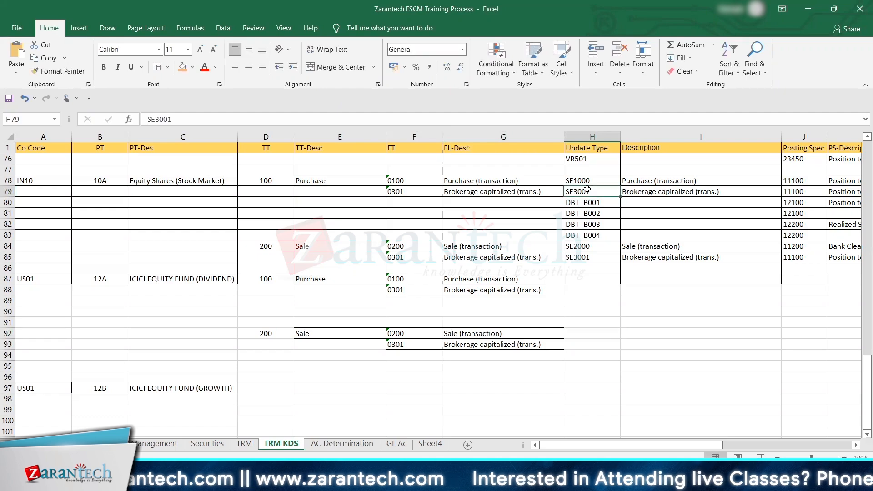
key(Up)
key(shift+Right)
key(shift+Down)
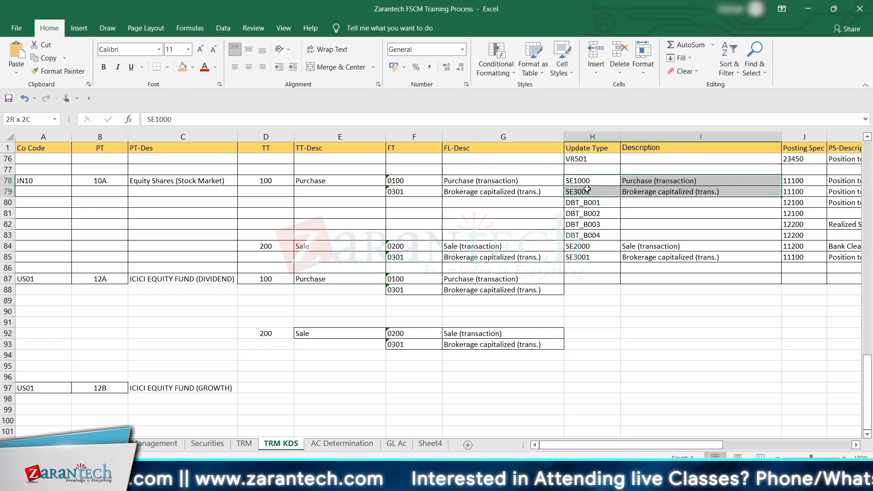
ctrl+click(587, 189)
key(ctrl+c)
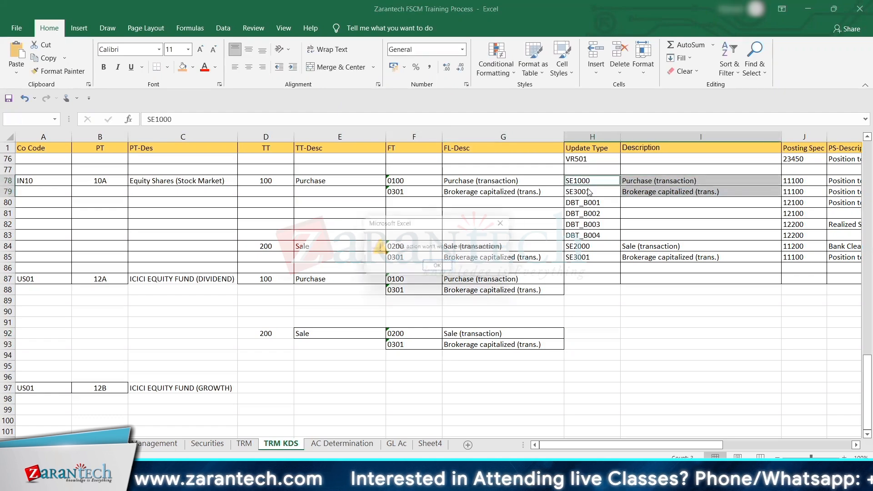
key(Return)
key(ctrl+c)
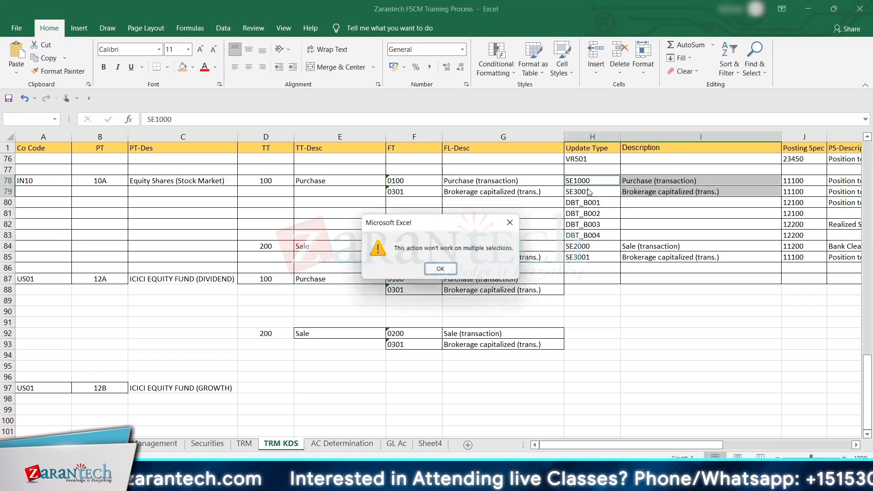
key(Escape)
text(`)
click(613, 227)
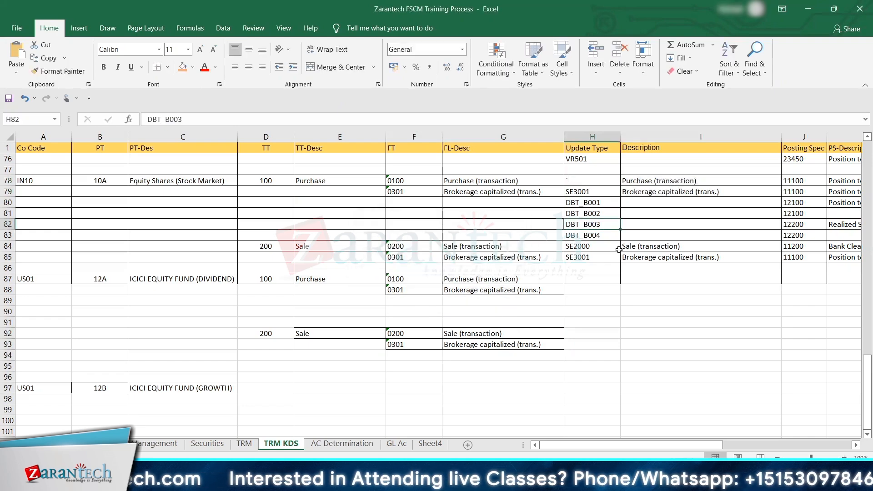
key(ctrl+z)
Step: Copy the 10A Purchase update types SE1000 and SE3001 with their descriptions to the 12A Purchase rows, starting at H87
click(584, 216)
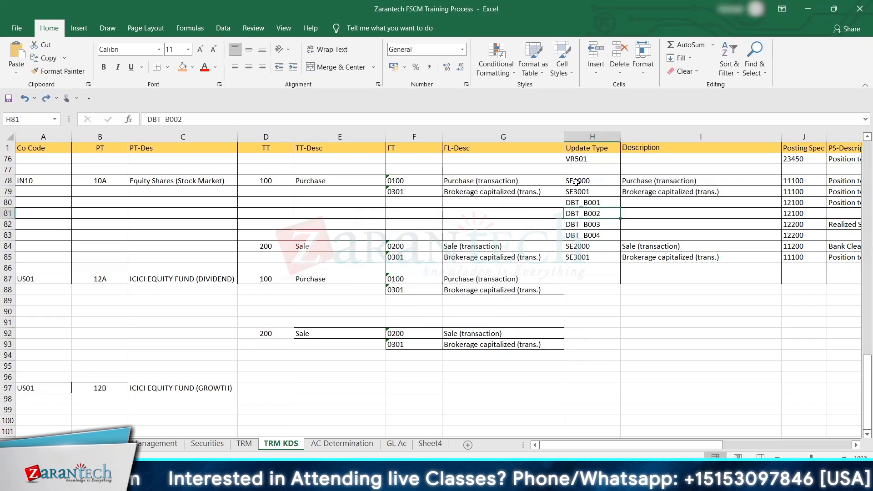
drag(576, 182, 651, 191)
key(ctrl+c)
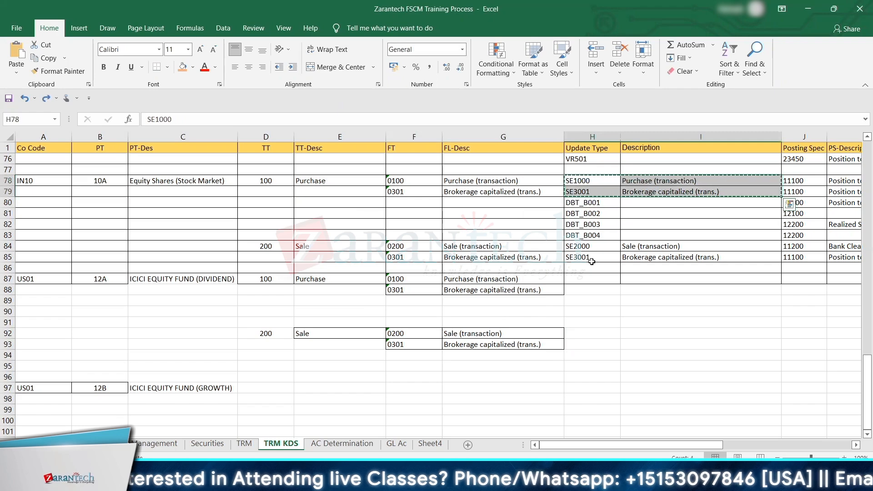
click(584, 276)
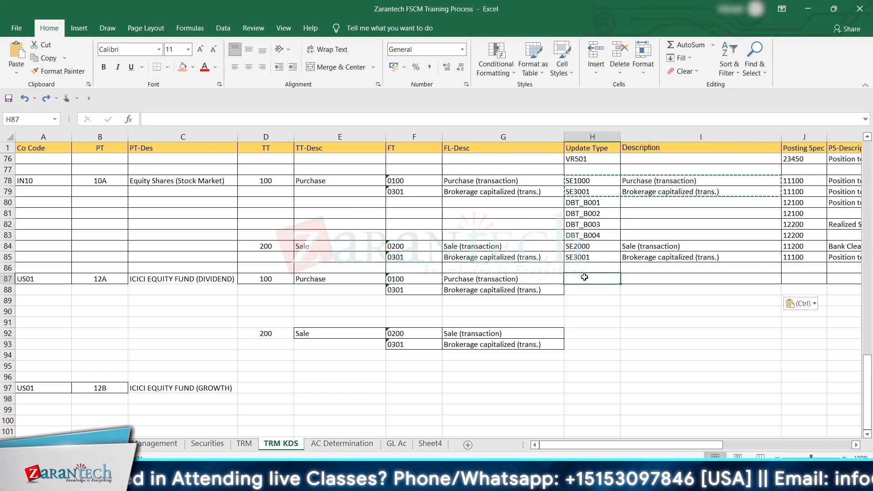
key(ctrl+v)
Step: Copy the 10A Sale update types SE2000 and SE3001 with their descriptions to the 12A Sale rows, starting at H92
drag(584, 248, 648, 262)
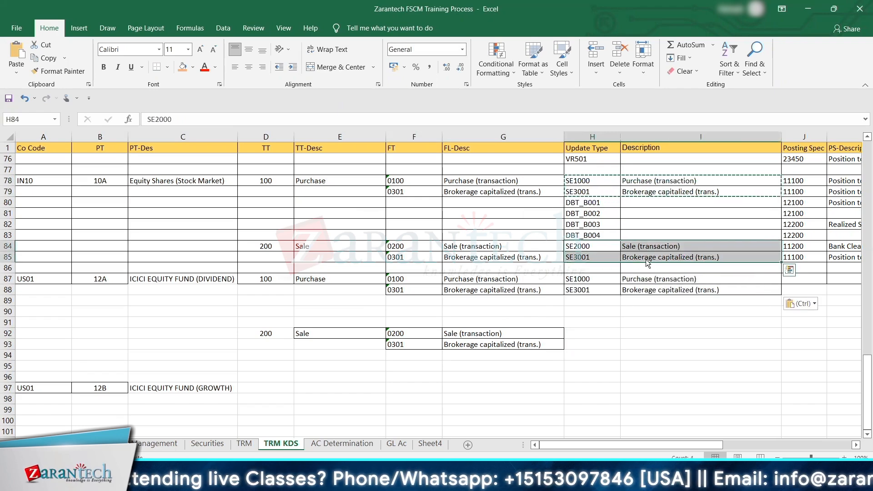
key(ctrl+c)
click(586, 333)
key(ctrl+v)
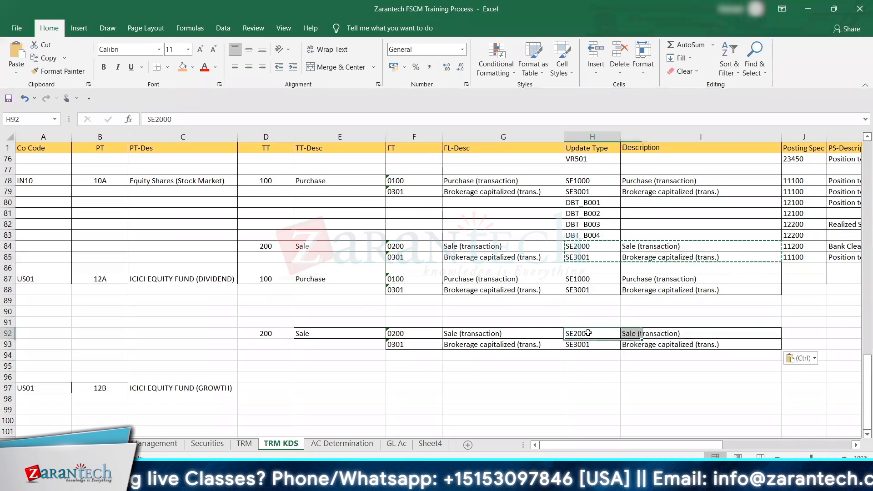
click(588, 333)
key(Escape)
click(589, 367)
key(Right)
key(Right)
key(Right)
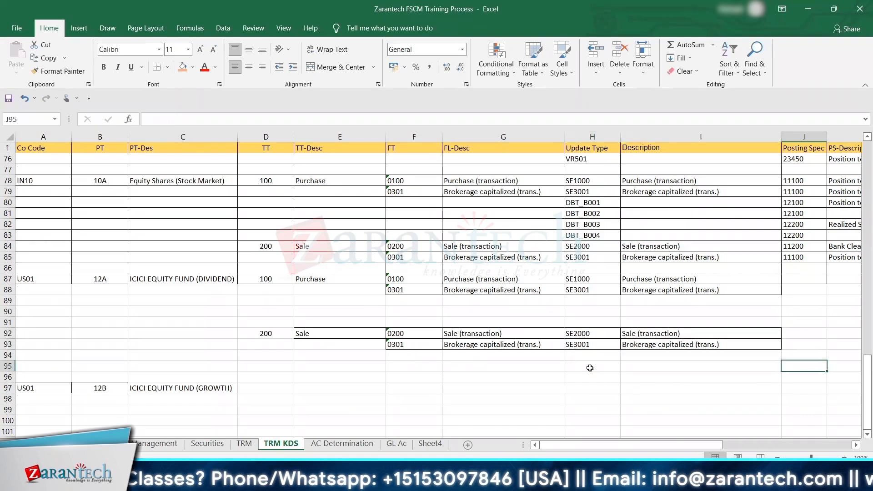
key(Left)
key(Left)
key(Left)
key(Up)
key(Up)
key(Up)
key(Up)
key(Up)
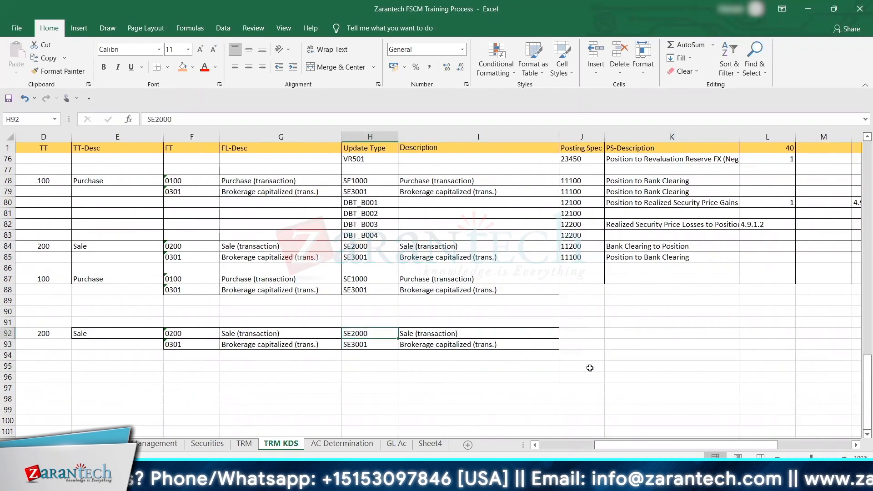
key(Down)
key(Down)
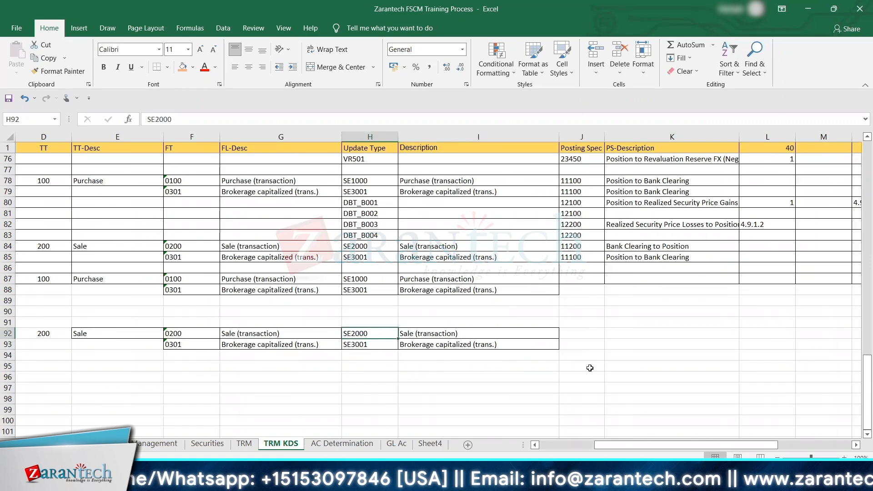
Step: Switch to SAP, leave the flow type to update type assignment for the IMG, and return to the Excel workbook
key(alt+Tab)
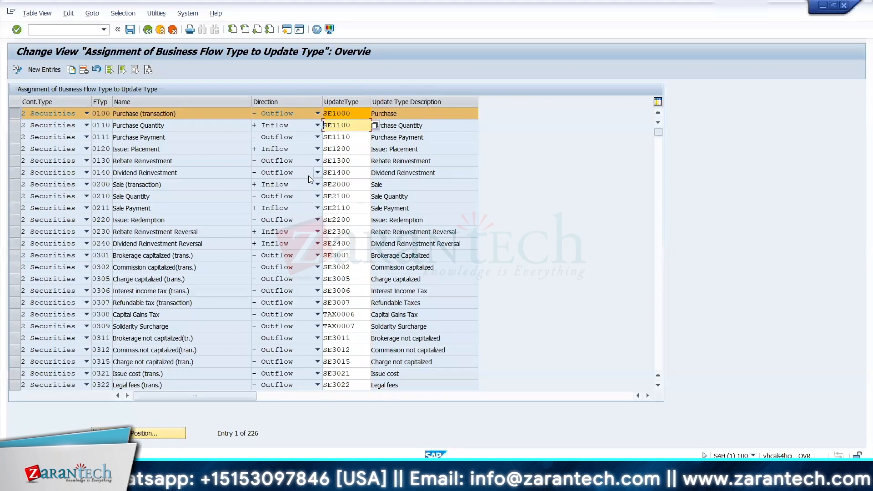
click(146, 34)
key(alt+Tab)
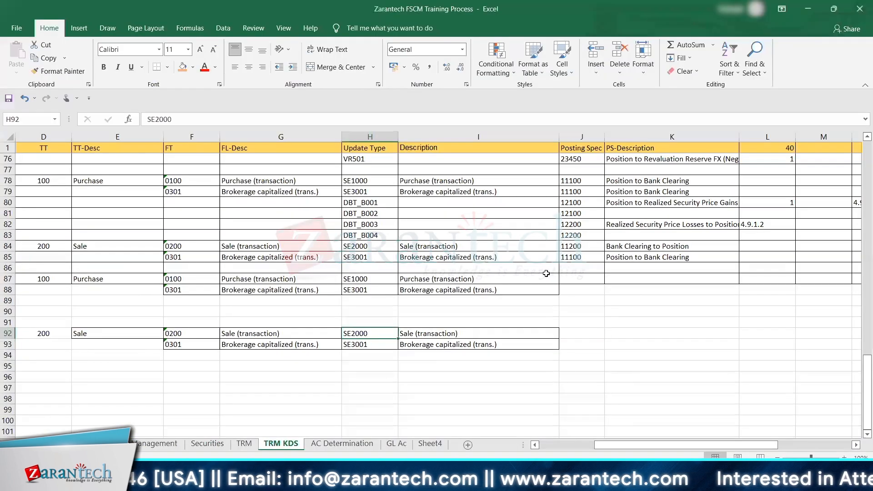
key(alt+Tab)
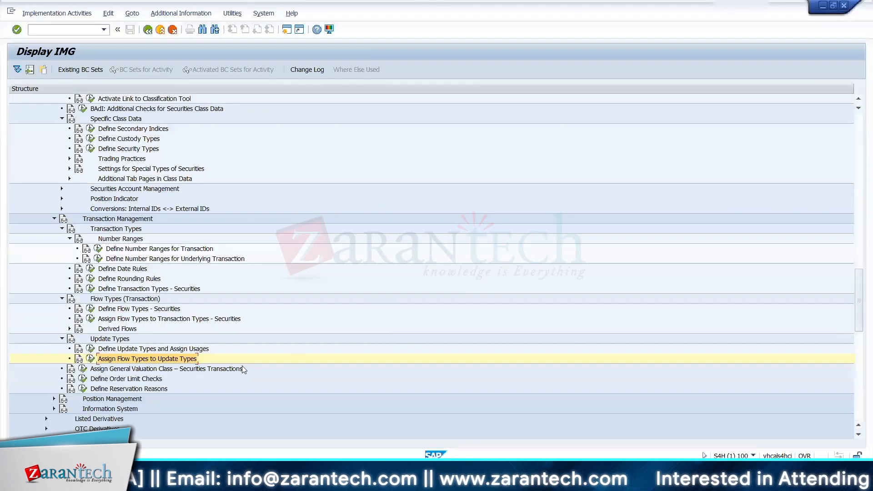
key(alt+Tab)
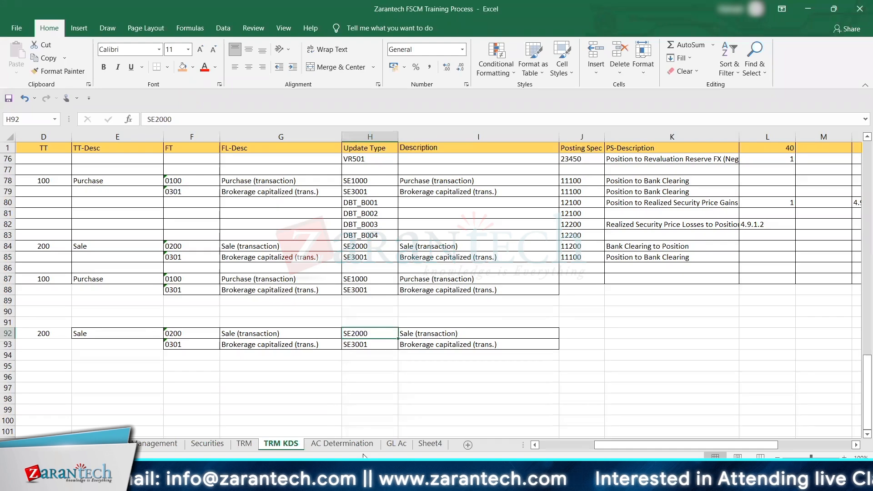
Step: On the AC Determination sheet, enter 0001 as text in A16 and product type 12A in B16
click(325, 446)
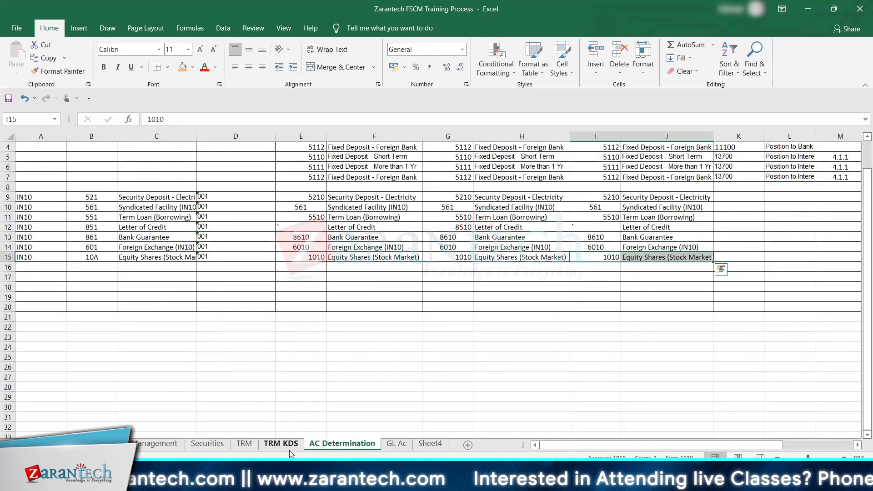
click(40, 266)
text('0001)
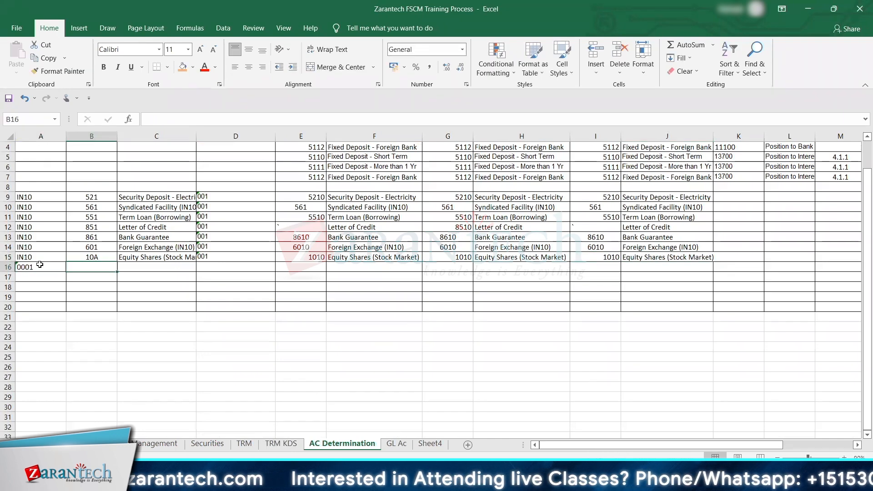
key(Tab)
text(12A)
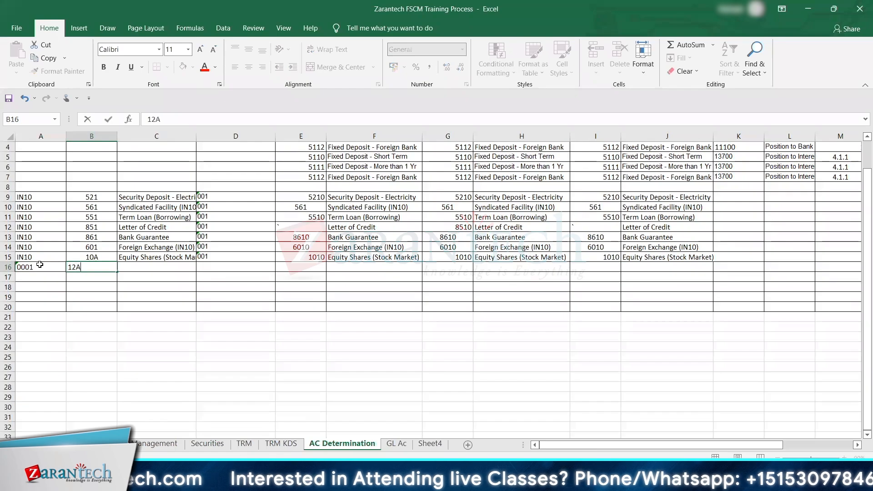
key(Tab)
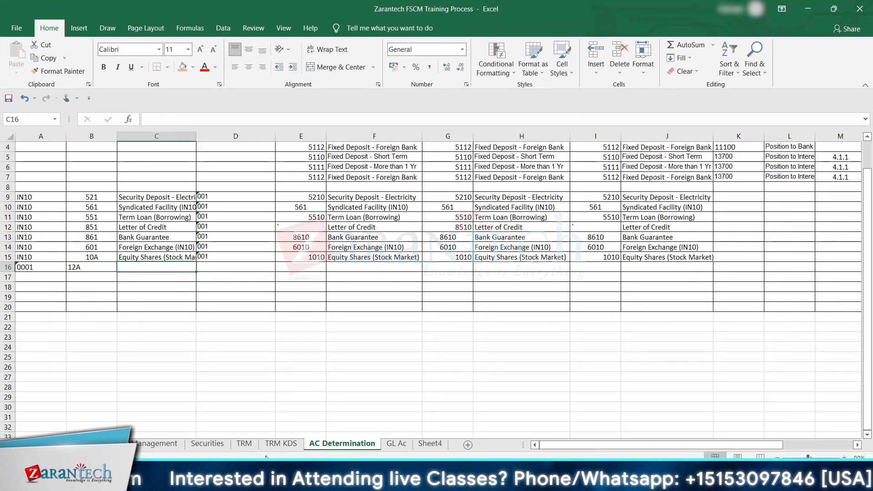
Step: Copy the description ICICI EQUITY FUND (DIVIDEND) from C87 of the TRM KDS sheet to C16 of AC Determination
click(101, 263)
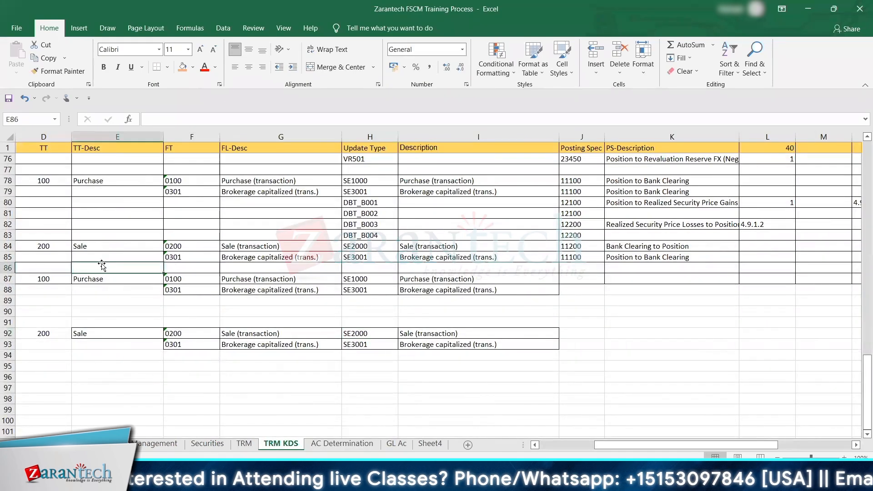
key(Left)
key(Left)
key(Left)
key(Left)
key(Right)
key(Right)
key(Down)
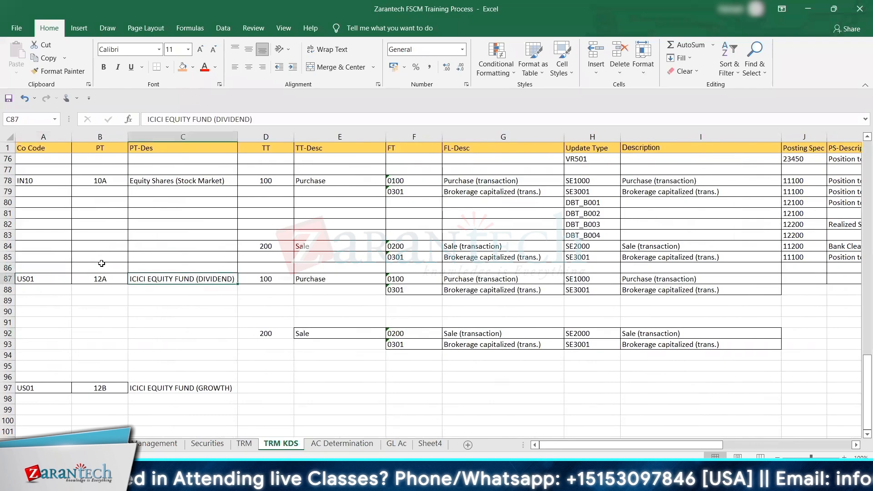
key(ctrl+c)
click(342, 443)
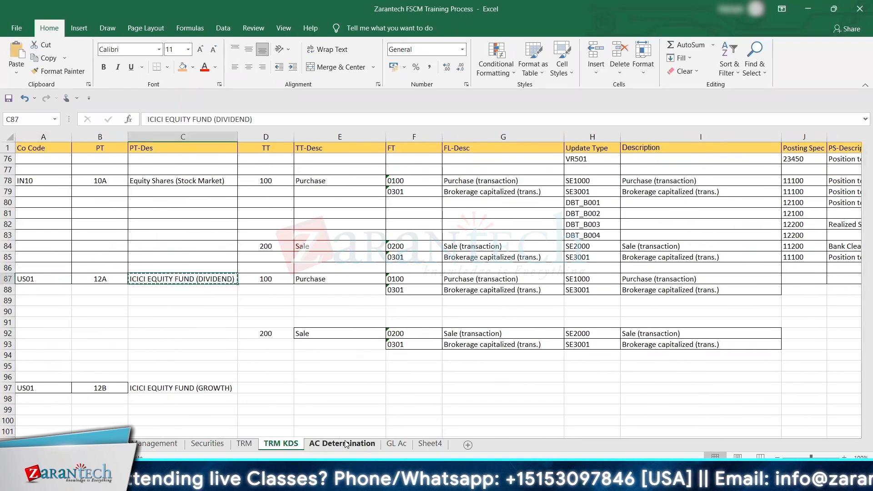
key(ctrl+v)
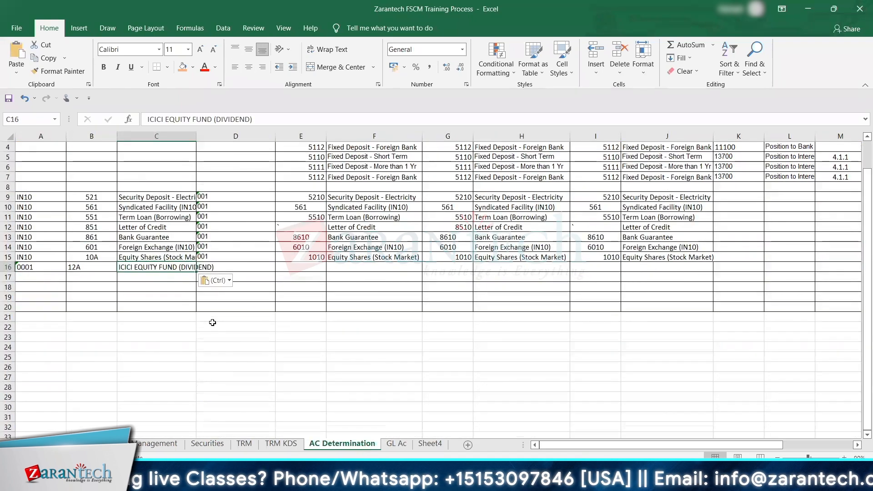
Step: Copy product type 12B and ICICI EQUITY FUND (GROWTH) from row 97 of TRM KDS to B17:C17 of AC Determination
key(Down)
key(Down)
key(Left)
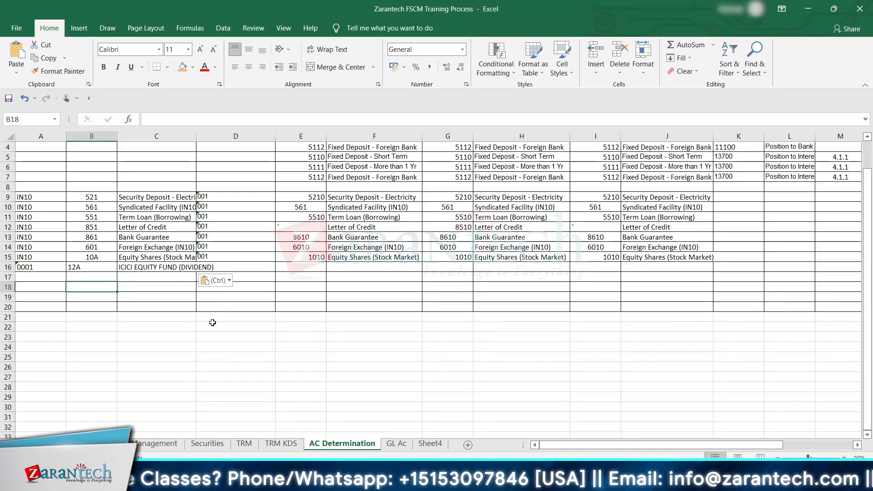
click(291, 445)
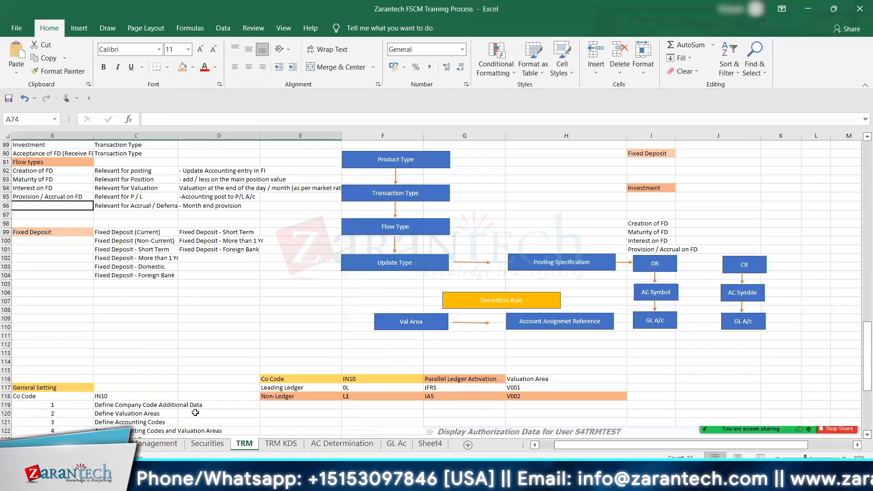
click(244, 443)
key(ctrl+Page_Down)
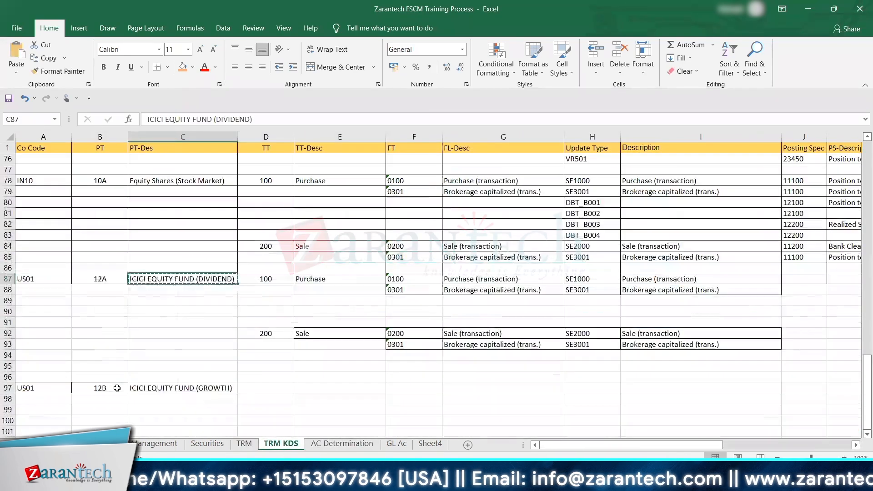
drag(120, 389, 217, 390)
key(ctrl+c)
click(358, 438)
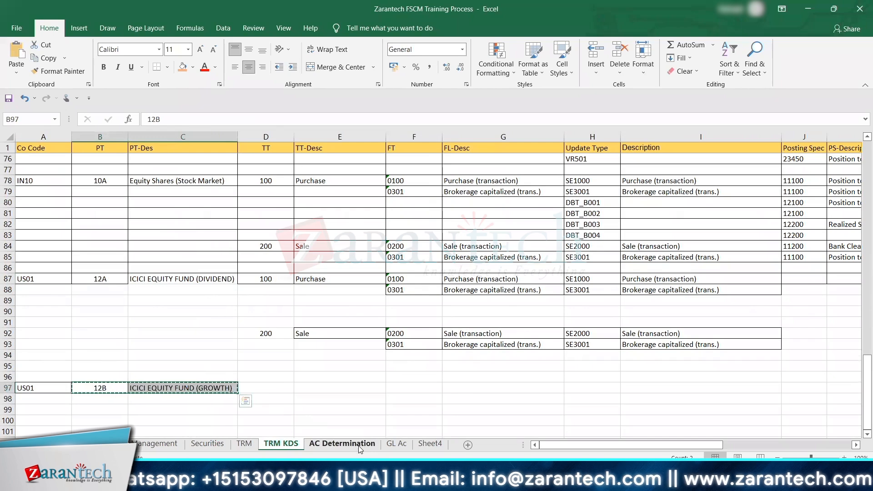
key(Up)
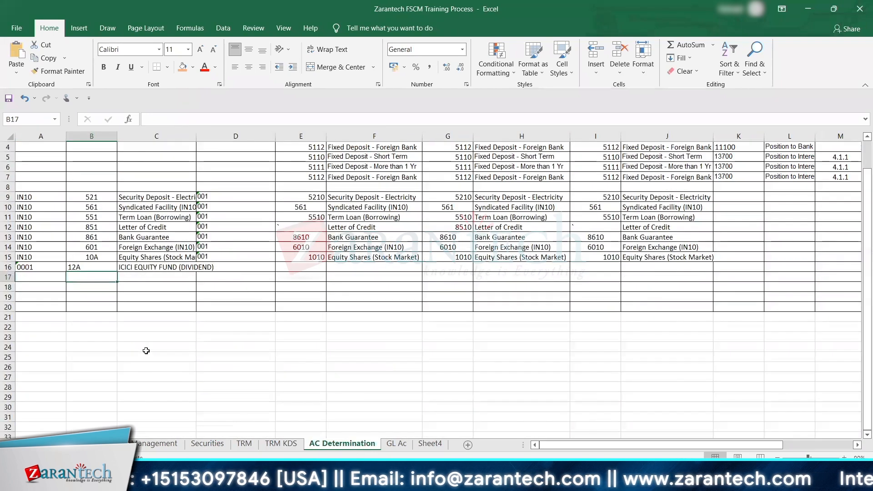
key(ctrl+v)
Step: Copy the value 001 from D14:D15 to D16:D17 for the 12A and 12B rows
key(Right)
key(Right)
key(Right)
key(Up)
key(Left)
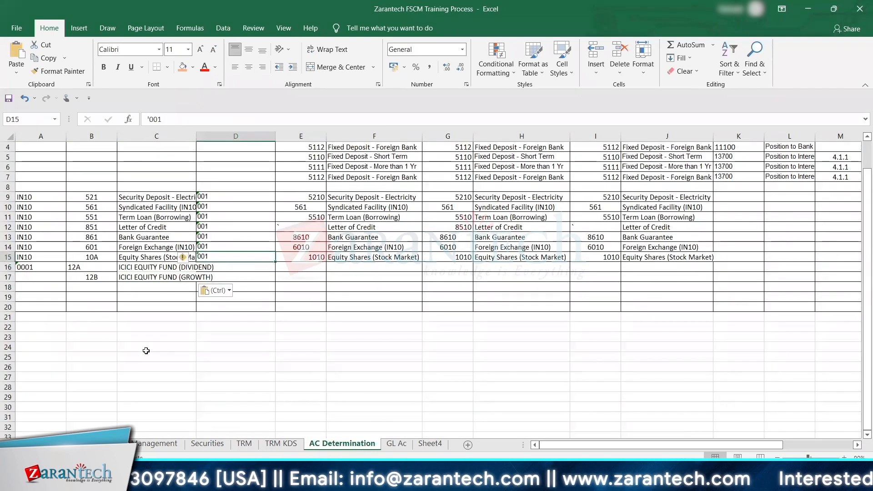
key(Left)
key(Right)
key(Up)
key(Up)
key(shift+Down)
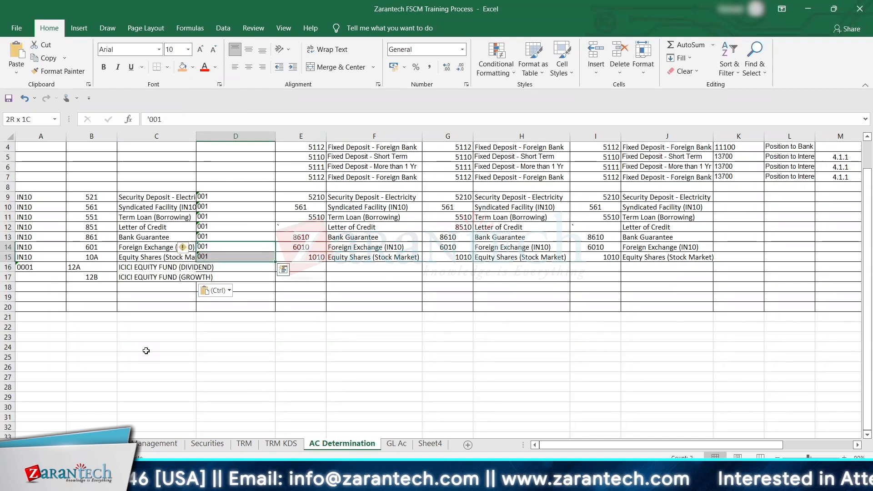
key(ctrl)
key(Escape)
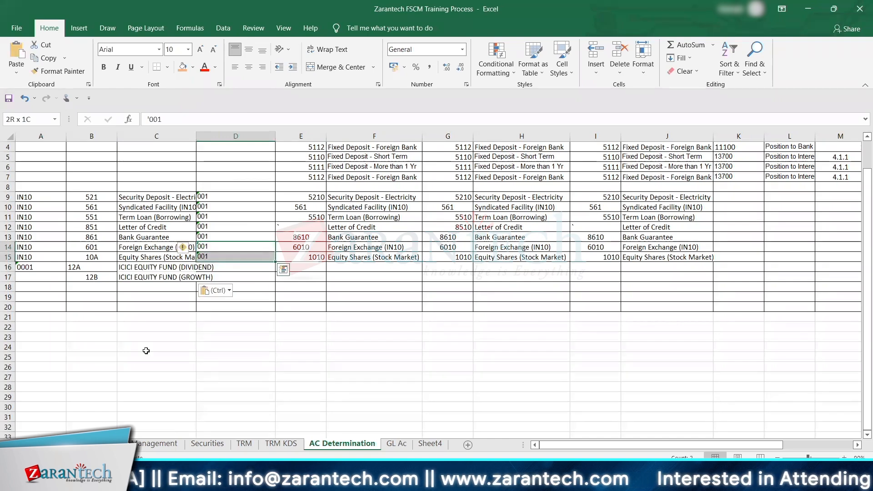
key(ctrl+c)
key(Down)
key(Down)
key(ctrl+v)
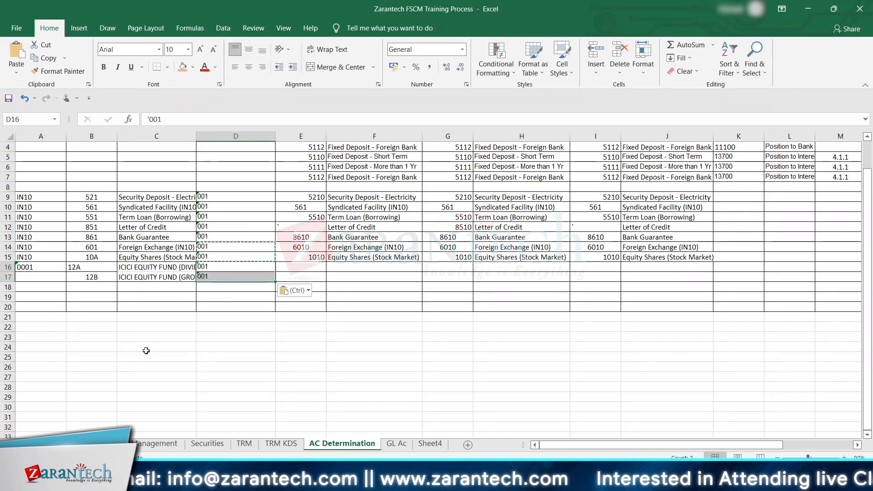
Step: Enter 1210 in E16 for product type 12A and 1211 in E17 for 12B
key(Right)
key(Right)
key(Left)
key(Right)
key(Left)
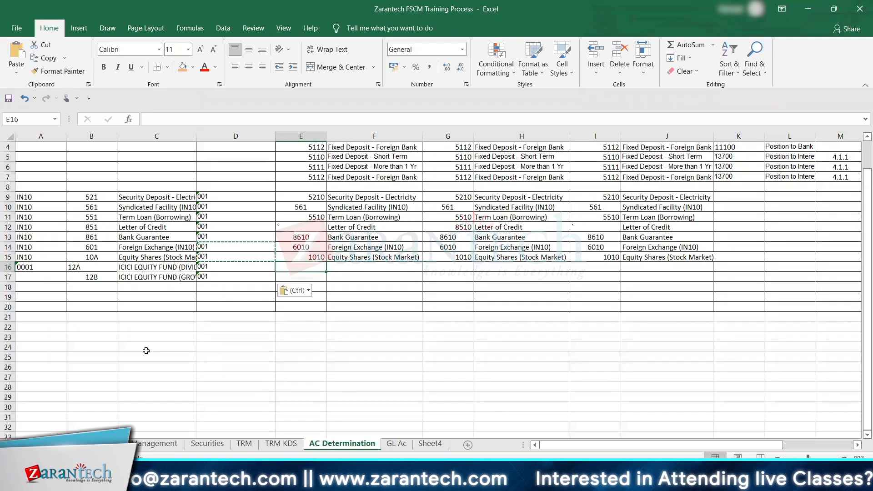
text(12)
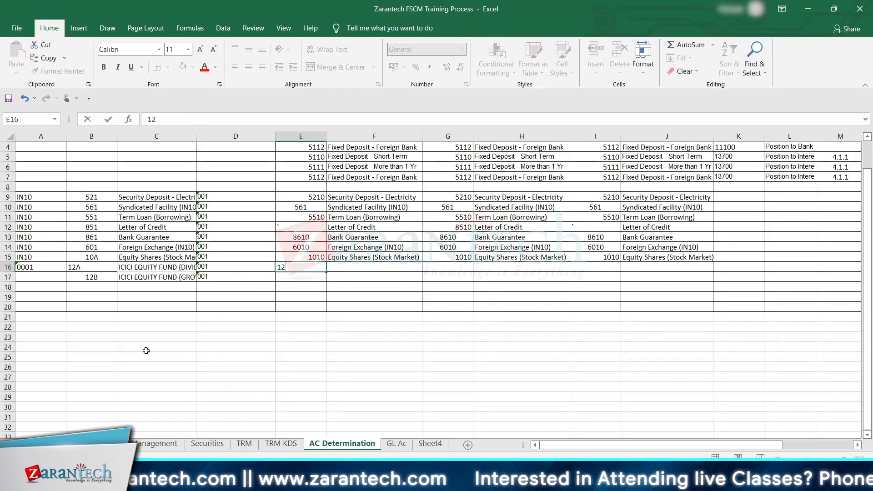
text(10)
key(Return)
text(12)
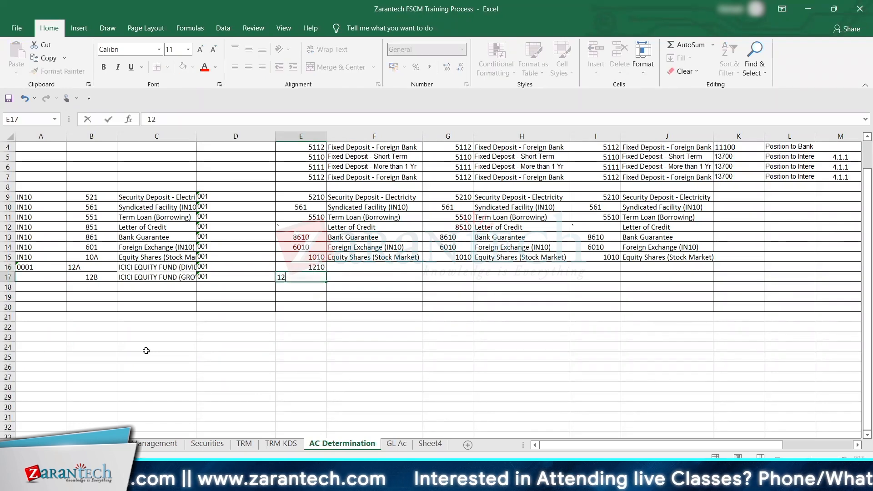
text(11)
key(Tab)
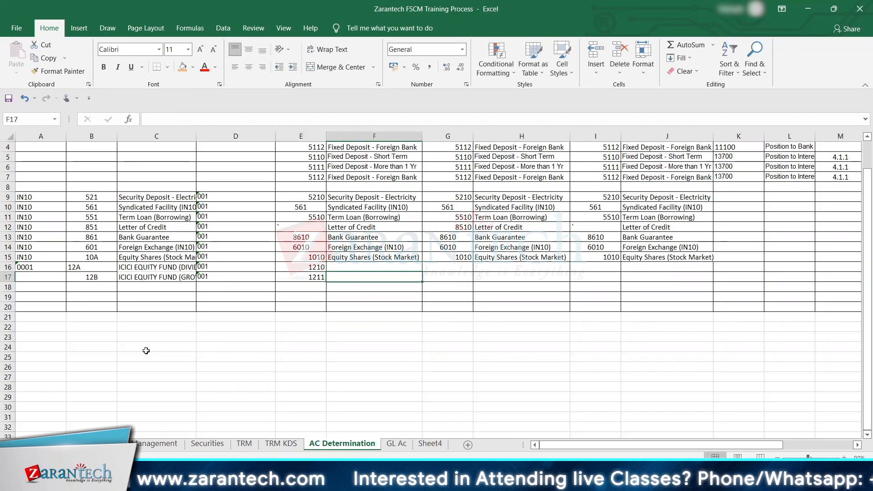
Step: Copy the two ICICI equity fund descriptions from C16:C17 to F16:F17
key(Left)
key(Left)
key(Left)
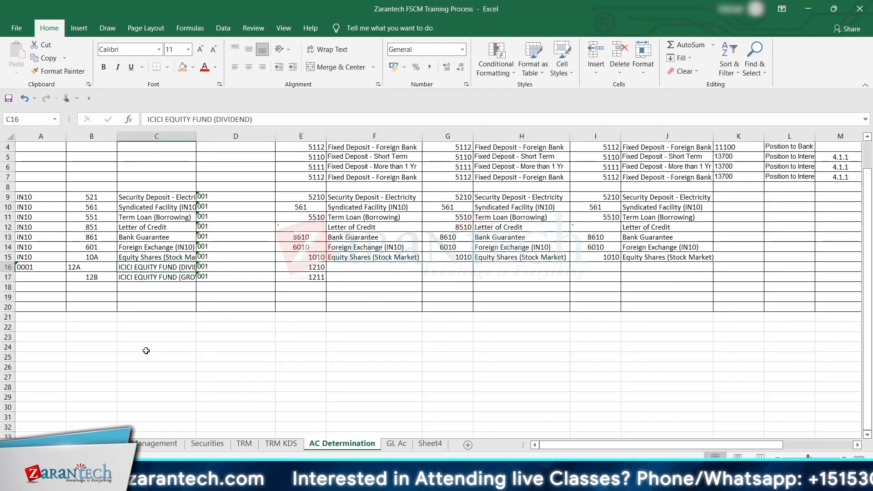
key(shift+Down)
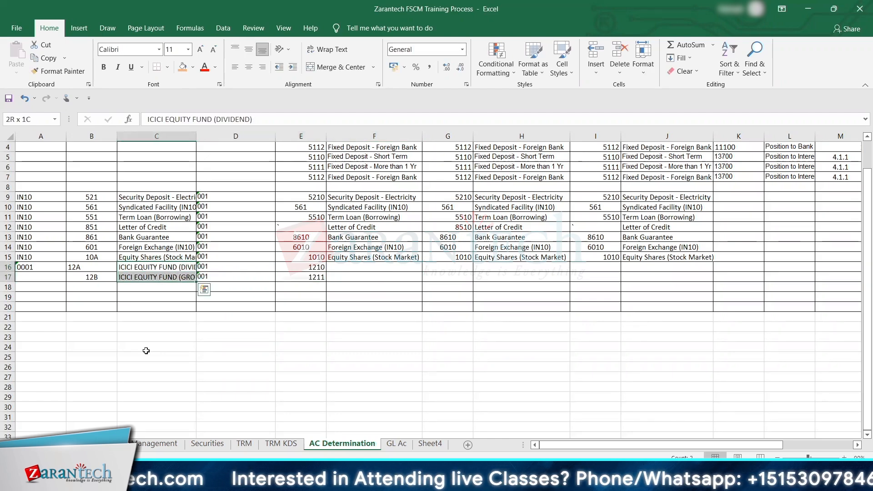
key(ctrl+c)
key(Right)
key(Right)
key(Right)
key(ctrl+v)
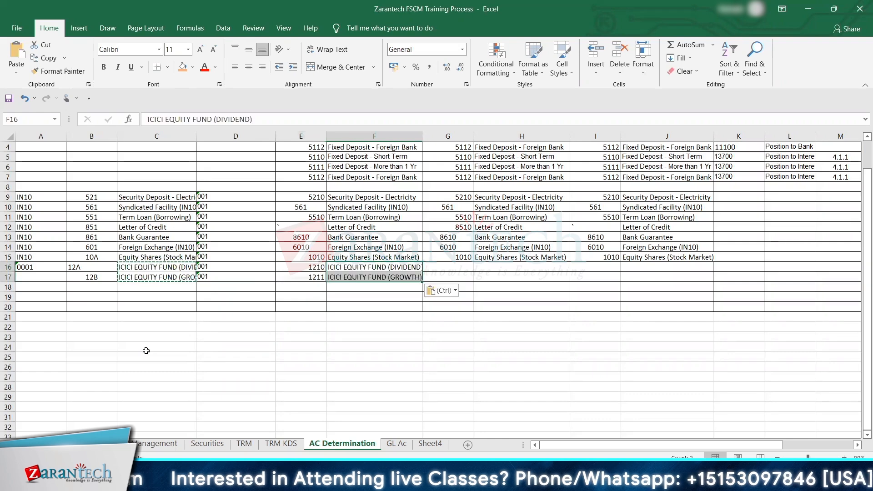
Step: Copy the codes 1210 and 1211 with their fund descriptions from E16:F17 to G16:H17 and I16:J17
key(Left)
key(shift+Right)
key(shift+Down)
key(ctrl+c)
key(Right)
key(Right)
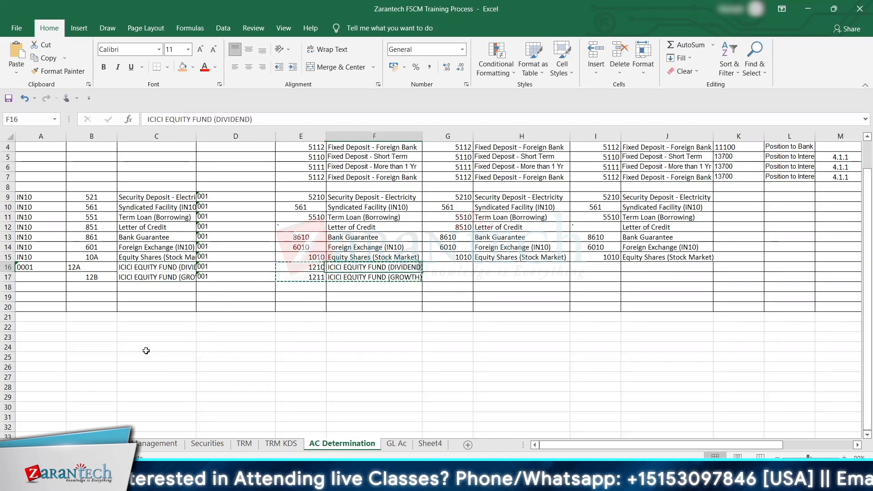
key(ctrl+v)
key(Right)
key(Right)
key(Right)
key(Left)
key(ctrl+v)
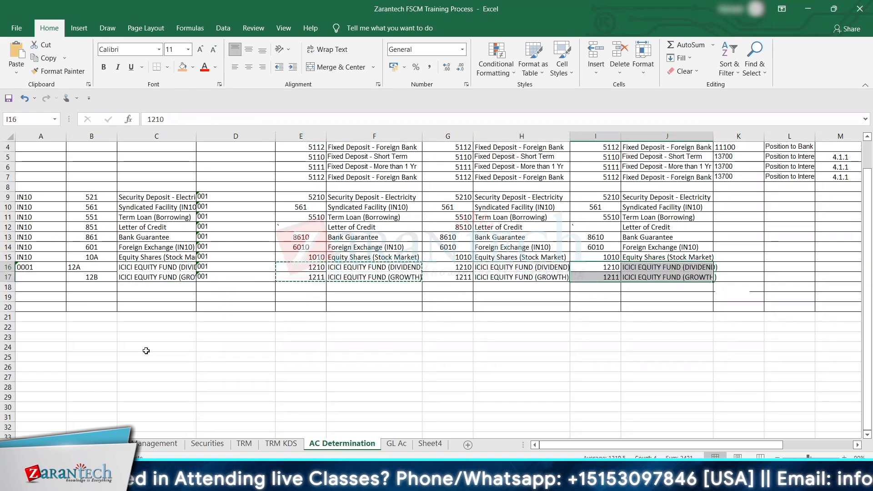
key(Down)
key(Down)
key(Escape)
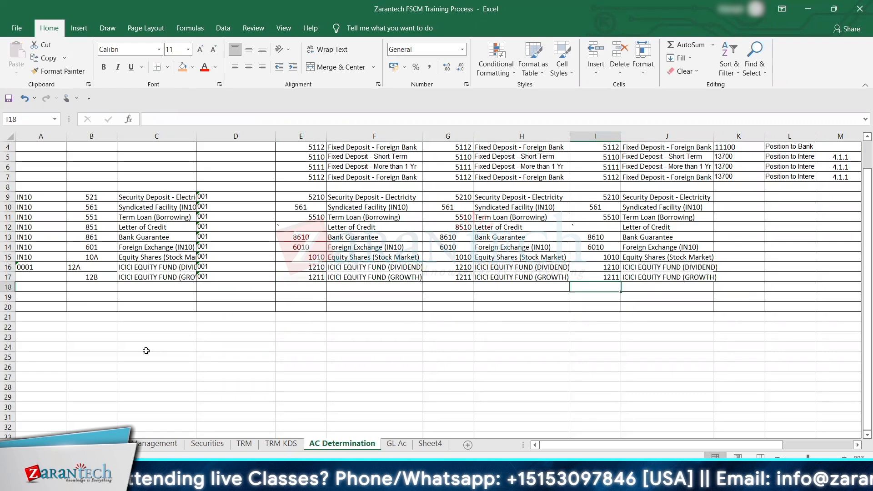
key(Right)
key(Right)
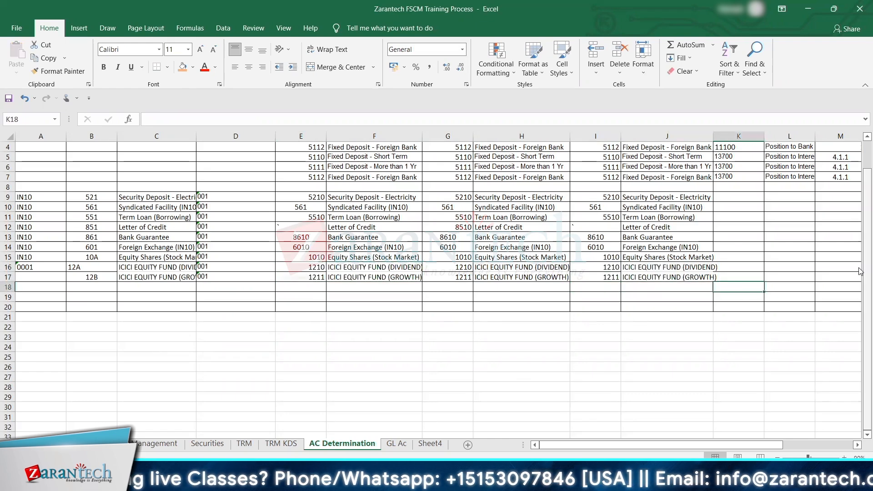
Step: Freeze the header row above row 2 in the AC Determination sheet
scroll(508, 194, up, 1)
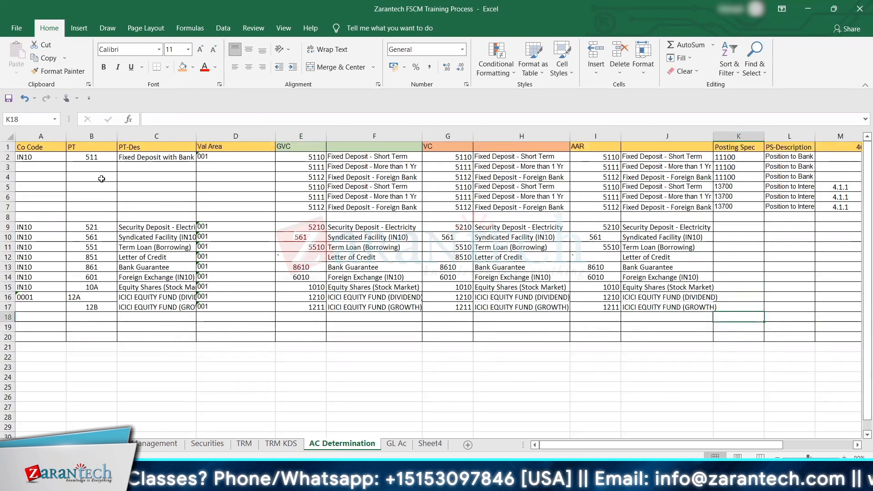
click(7, 156)
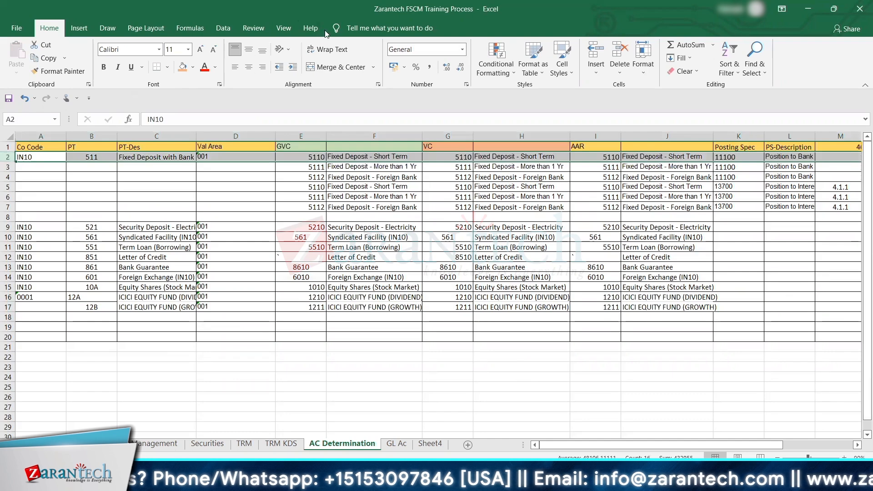
click(283, 27)
click(389, 77)
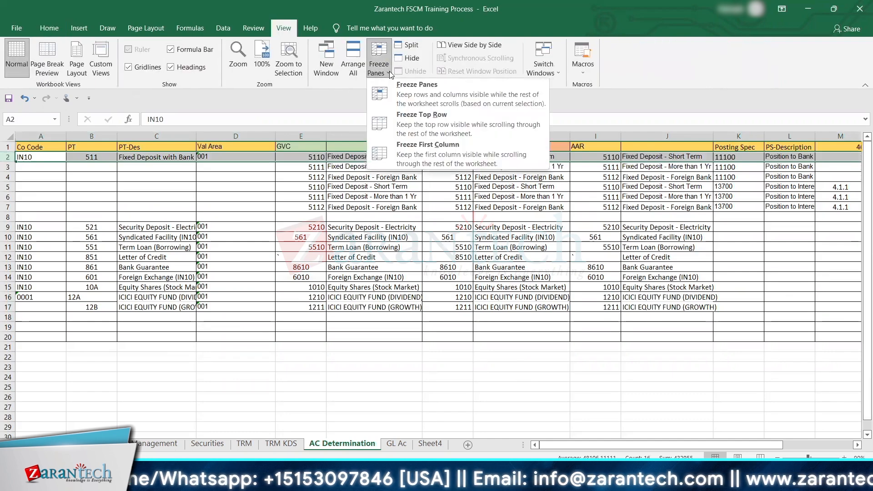
click(412, 86)
click(373, 257)
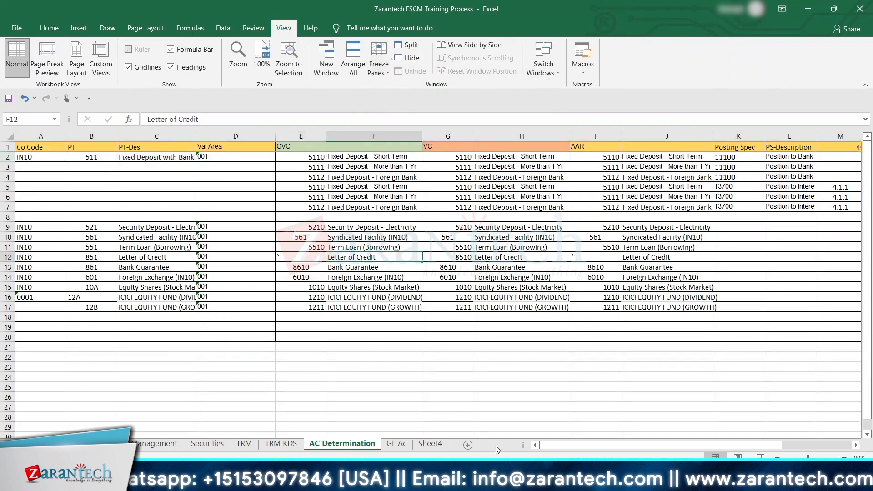
Step: Switch to the SAP Display IMG window and go up the structure to General Settings under Transaction Manager
mouse_move(574, 438)
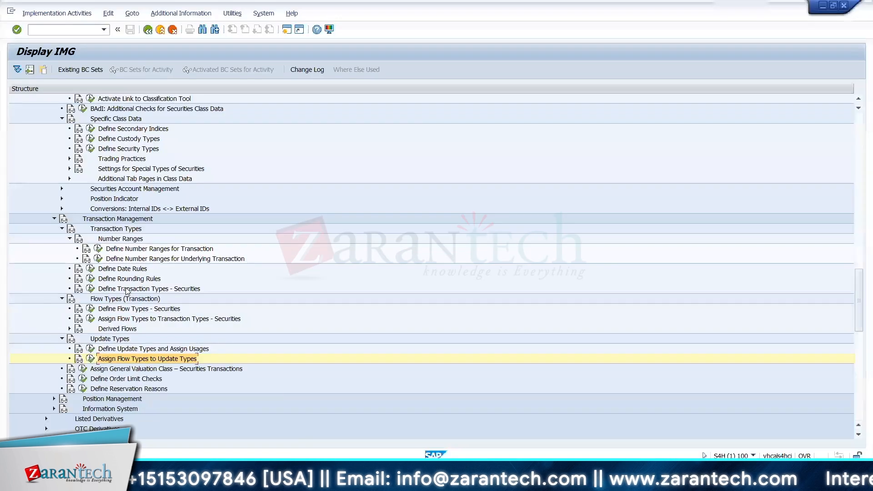
click(128, 292)
key(Up)
key(Up)
key(Up)
key(Up)
key(Up)
key(Up)
key(Up)
key(Up)
key(Up)
key(Up)
key(Up)
key(Up)
key(Up)
key(Up)
key(Up)
key(Up)
key(Up)
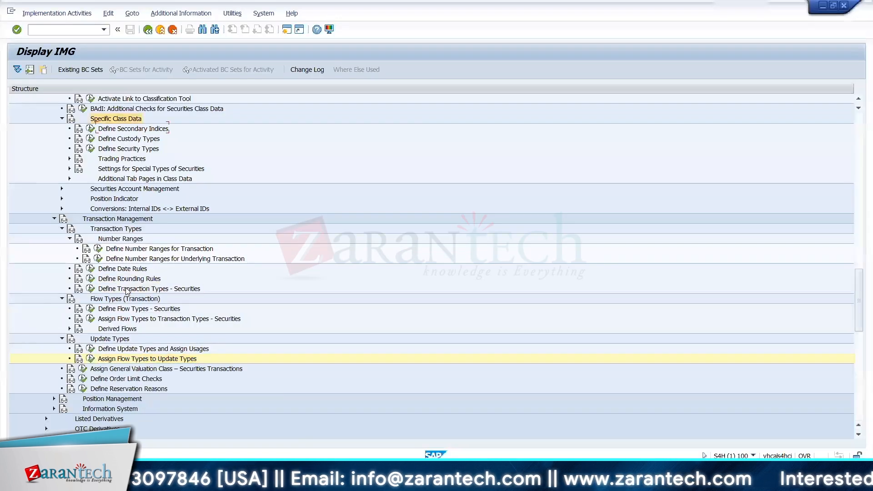
key(Up)
key(Up)
key(Up)
key(Up)
key(Up)
key(Up)
key(Up)
key(Up)
key(Up)
key(Up)
key(Up)
key(Up)
key(Up)
key(Up)
key(Up)
key(Down)
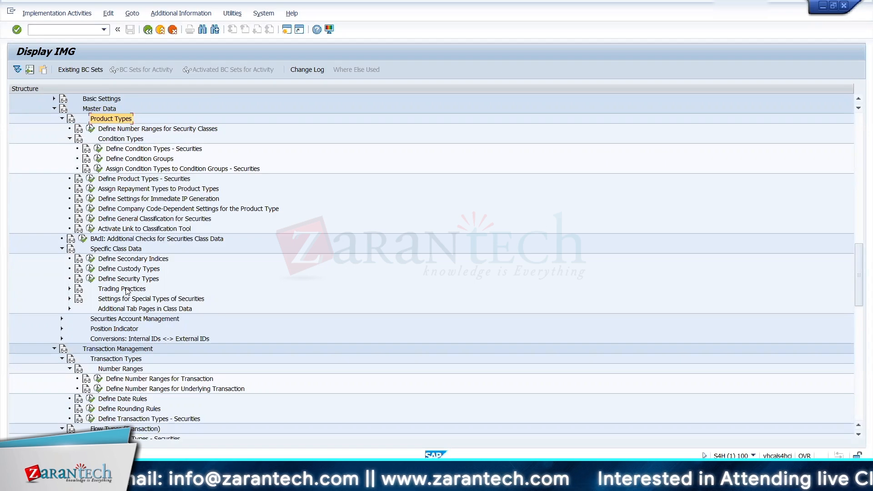
key(Up)
key(Up)
key(Up)
key(Up)
key(Up)
key(Up)
key(Up)
key(Up)
key(Up)
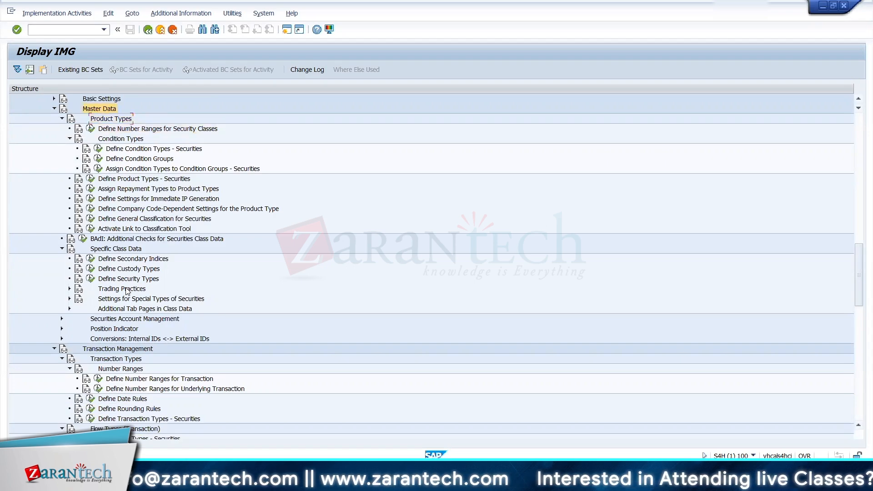
key(Up)
key(Up)
key(Up)
key(Up)
key(Up)
key(Up)
key(Up)
key(Up)
key(Up)
key(Up)
key(Up)
key(Up)
key(Up)
key(Up)
key(Up)
key(Up)
key(Up)
key(Up)
key(Up)
key(Up)
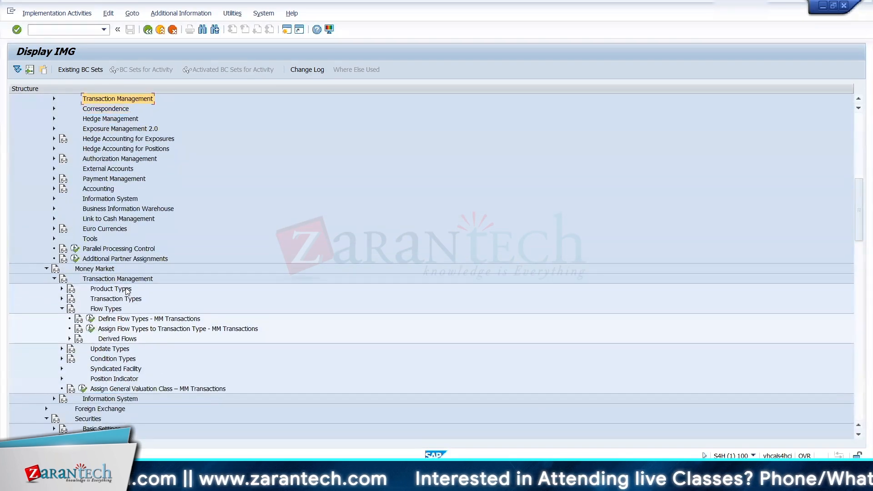
key(Up)
key(Up)
key(Up)
key(Up)
key(Up)
key(Up)
key(Up)
key(Up)
key(Up)
key(Up)
key(Up)
key(Up)
key(Up)
key(Up)
key(Up)
key(Up)
key(Up)
key(Up)
key(Up)
key(Up)
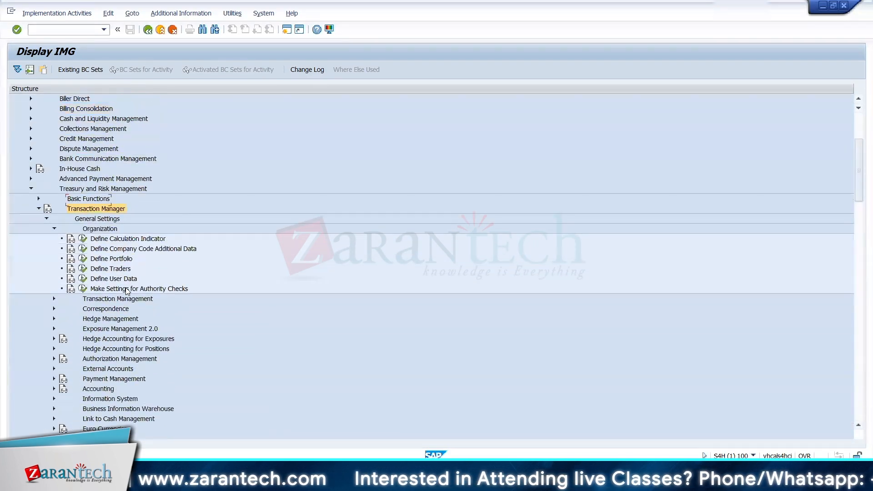
Step: Collapse the Organization node directly under General Settings, leaving the neighbouring Transaction Management node collapsed too
key(Down)
key(Down)
key(Down)
key(Down)
key(Down)
key(Down)
key(Down)
key(Down)
key(Down)
key(Right)
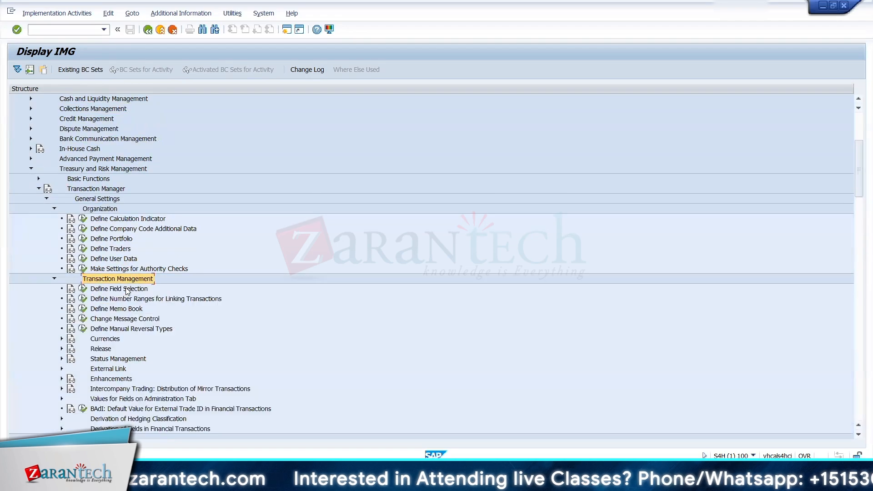
key(Left)
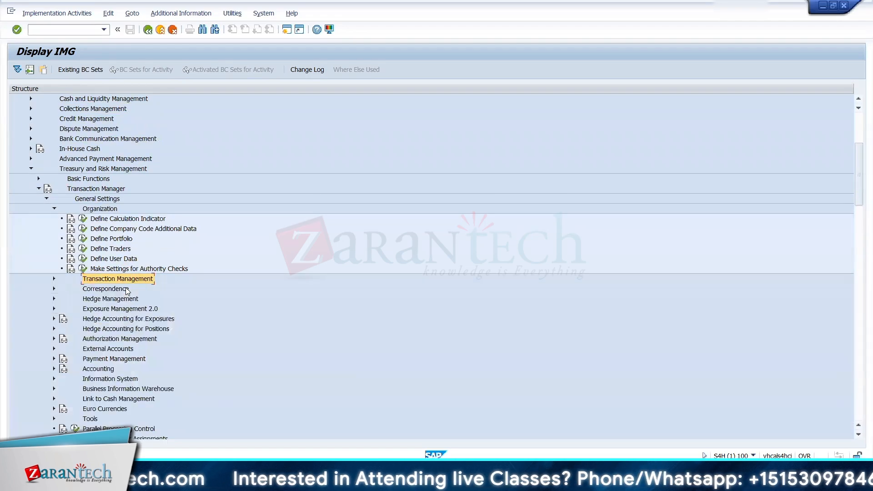
key(Up)
key(Up)
key(Up)
key(Up)
key(Up)
key(Up)
key(Up)
key(Left)
Step: Expand Accounting and Settings for Position Management under General Settings and open Define and Assign Valuation Classes
key(Down)
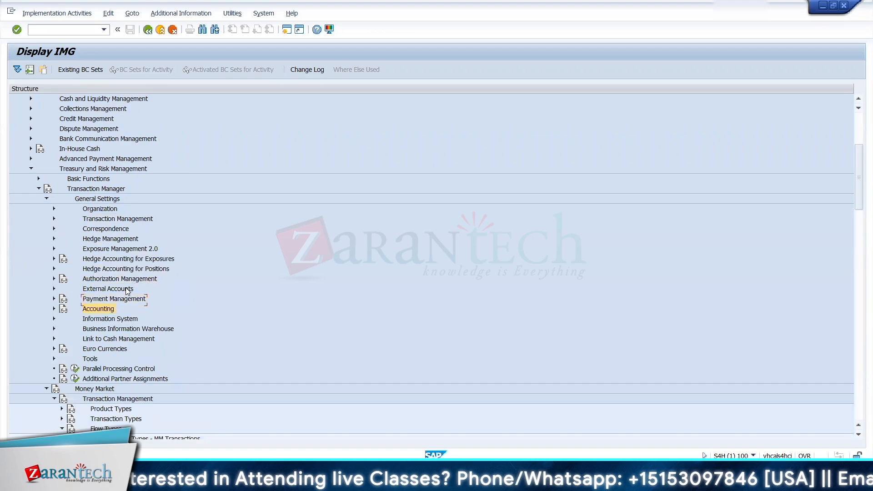
key(Right)
key(Down)
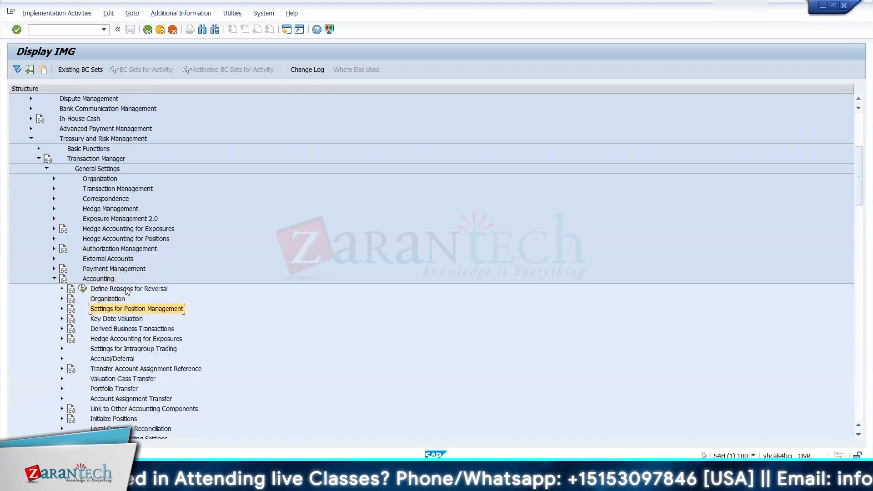
key(Right)
key(Down)
key(Down)
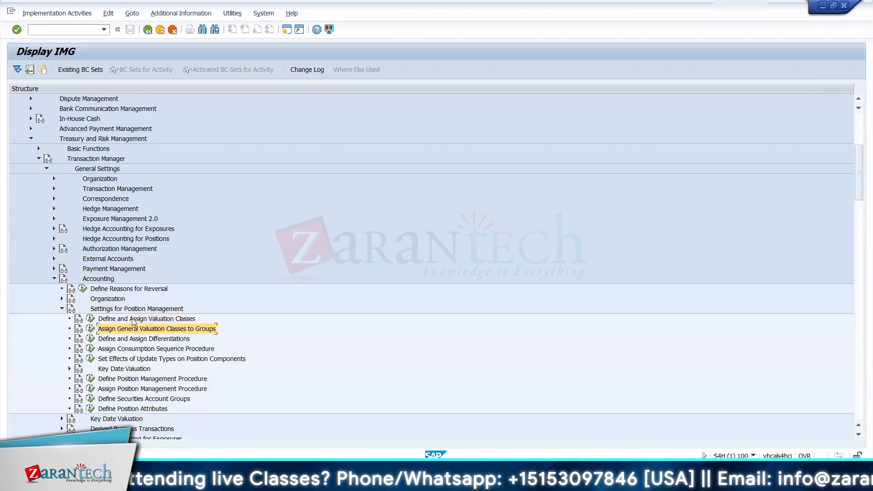
click(91, 319)
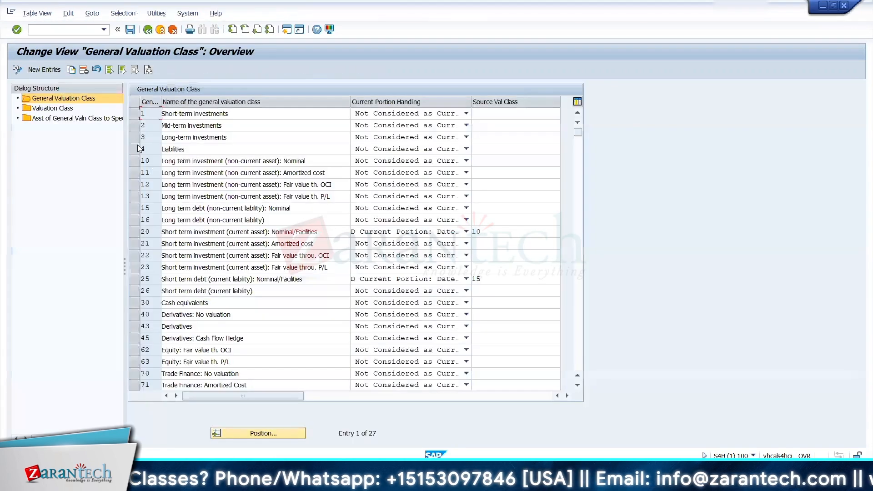
Step: Add general valuation classes 1210 ICICI EQUITY FUND (DIVIDEND) and 1211 ICICI EQUITY FUND (GROWTH) from Excel E16:F17 and save them to the TRM CONFIGURATION request
click(43, 71)
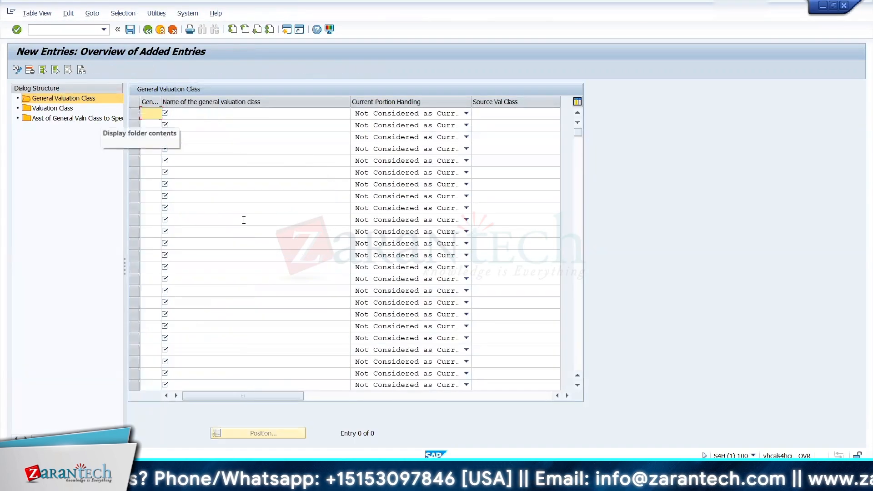
key(alt+Tab)
key(shift+Down)
key(ctrl+c)
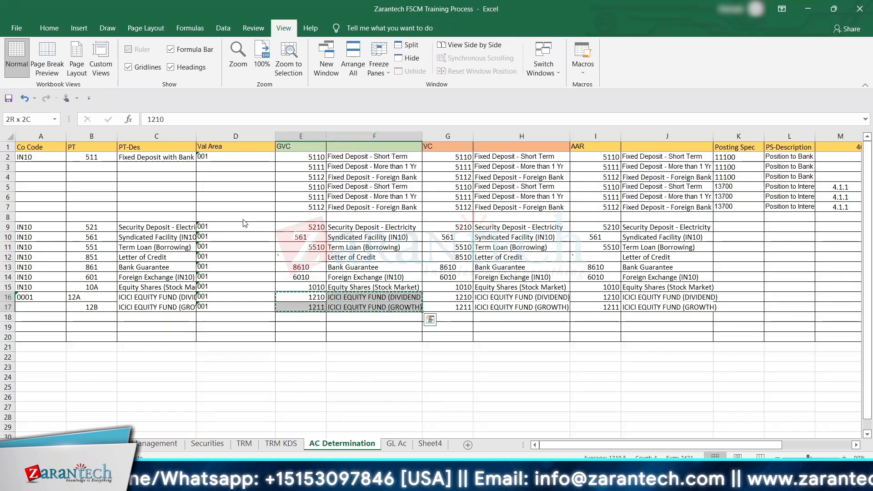
key(alt+Tab)
key(ctrl+v)
click(130, 32)
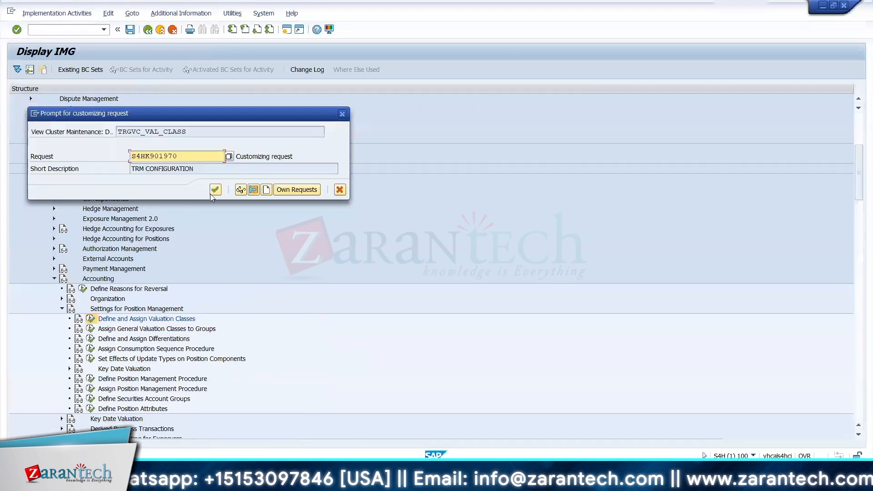
click(214, 191)
Step: Try to copy the first two valuation classes of area 001 as 1210 and 1211 with the ICICI equity fund names
double_click(68, 110)
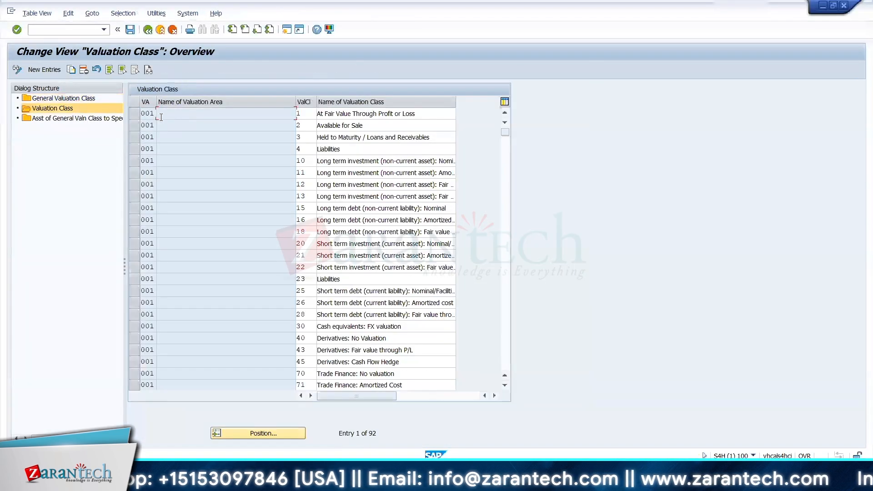
click(134, 113)
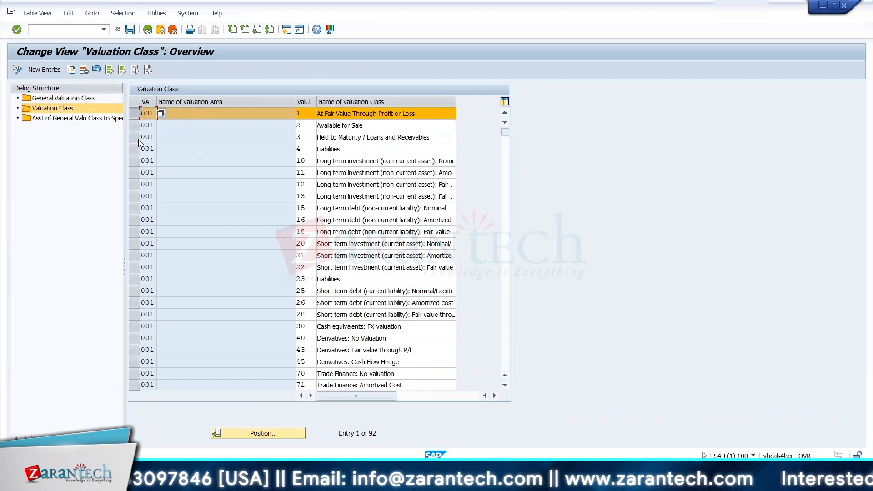
click(134, 125)
click(70, 69)
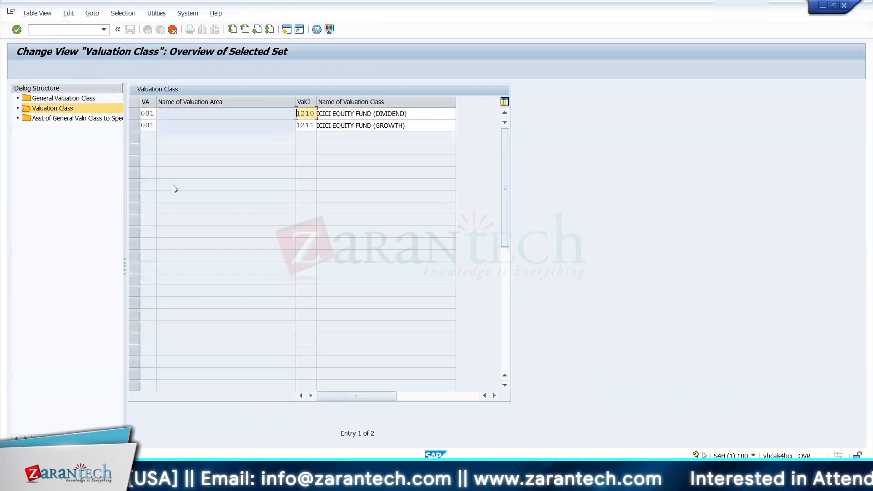
key(Return)
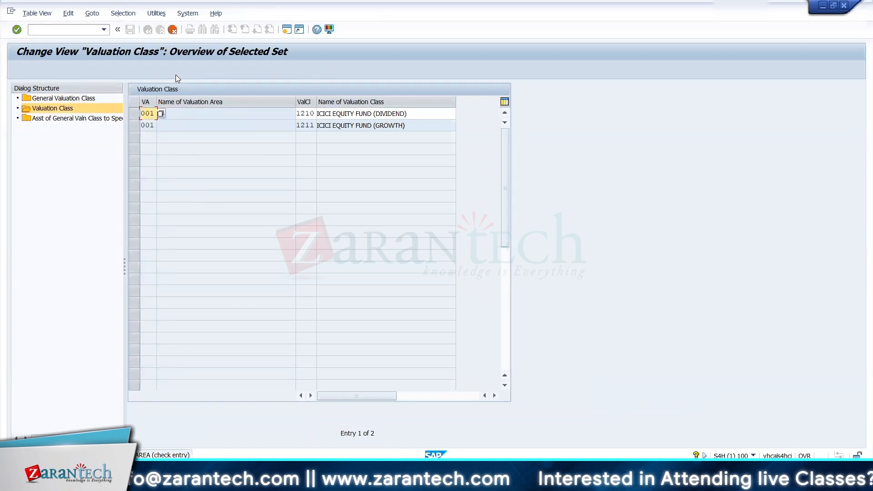
click(173, 30)
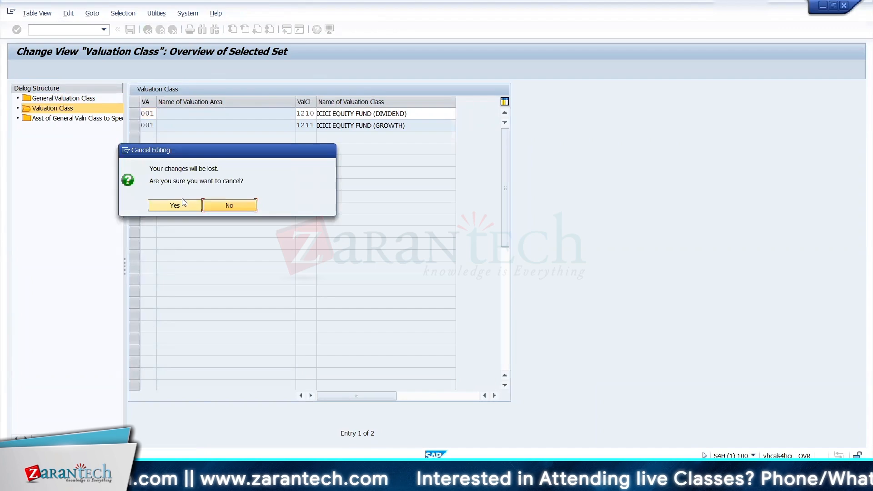
click(182, 203)
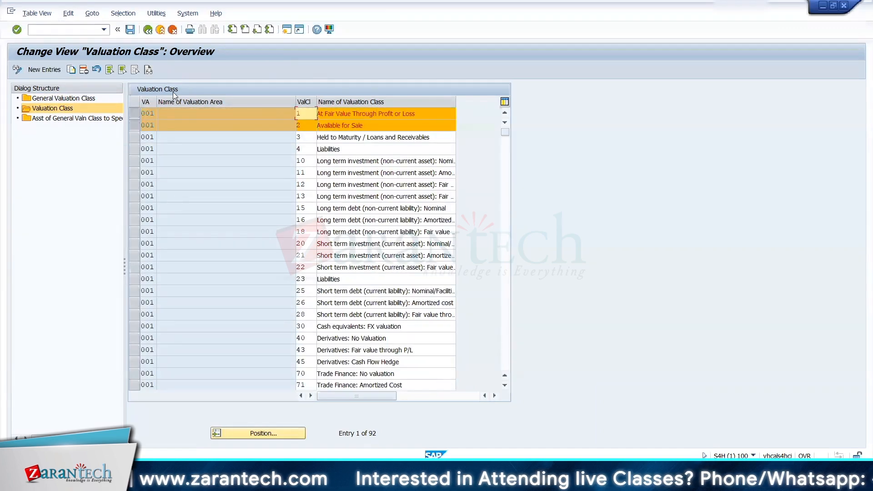
Step: Return to the IMG structure and open Define Valuation Areas in the Organization node under Accounting
click(147, 30)
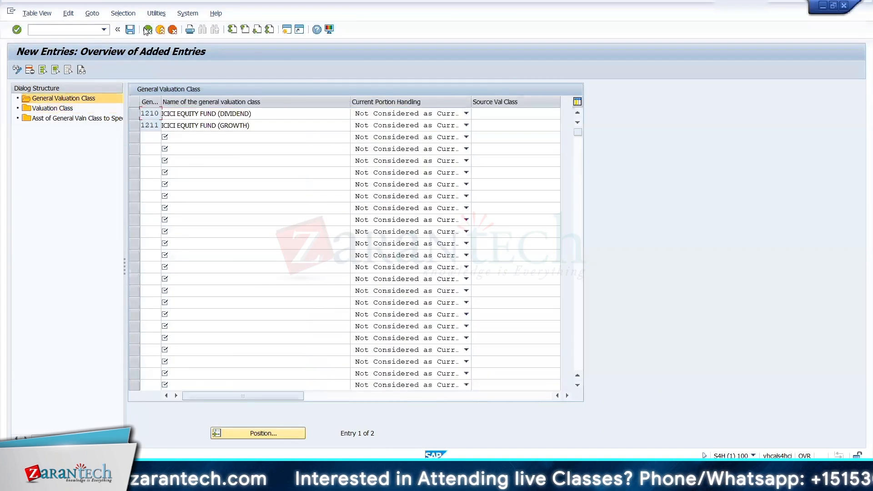
click(147, 30)
click(147, 30)
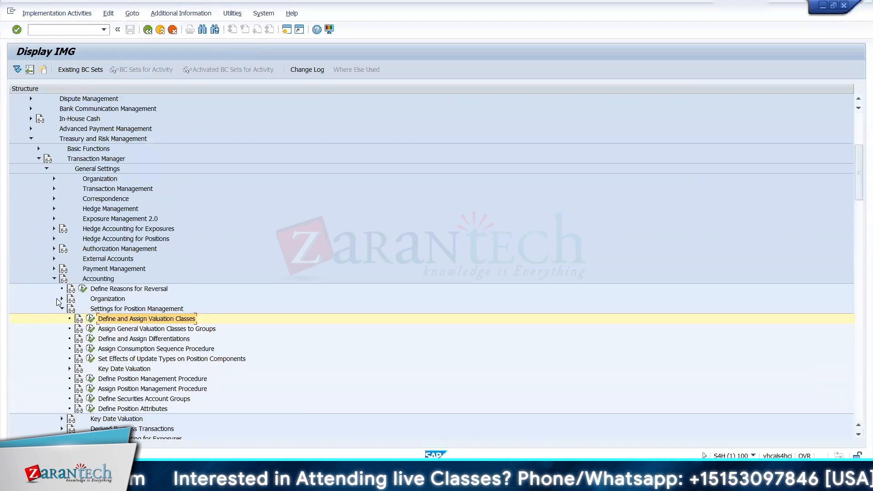
click(62, 299)
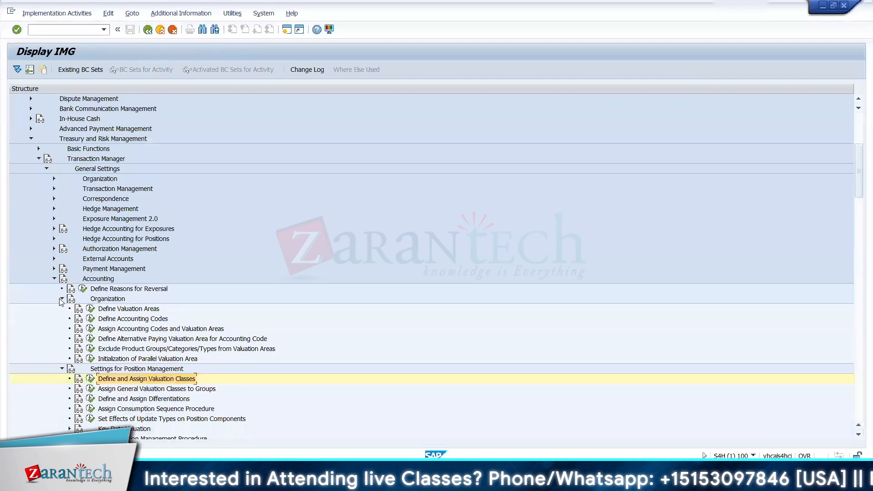
click(90, 308)
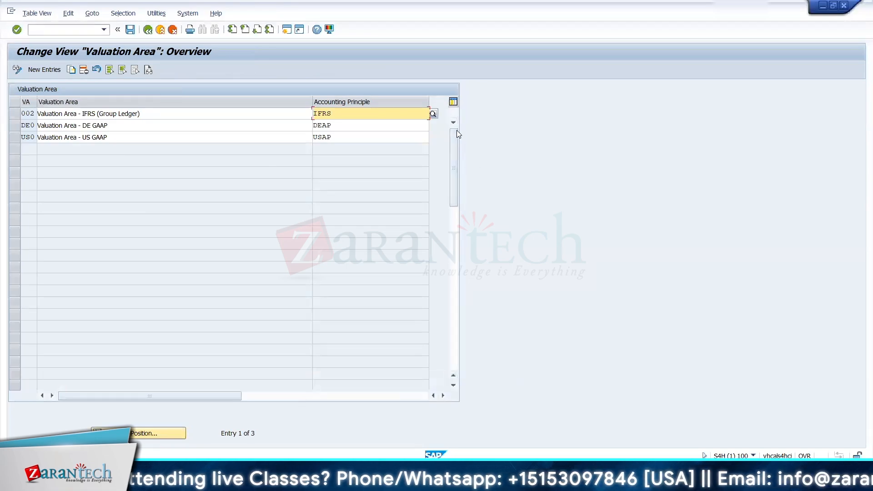
Step: Copy valuation area 002 as 001 with the description Valuation Area - Default and accounting principle IFRS
drag(454, 152, 455, 131)
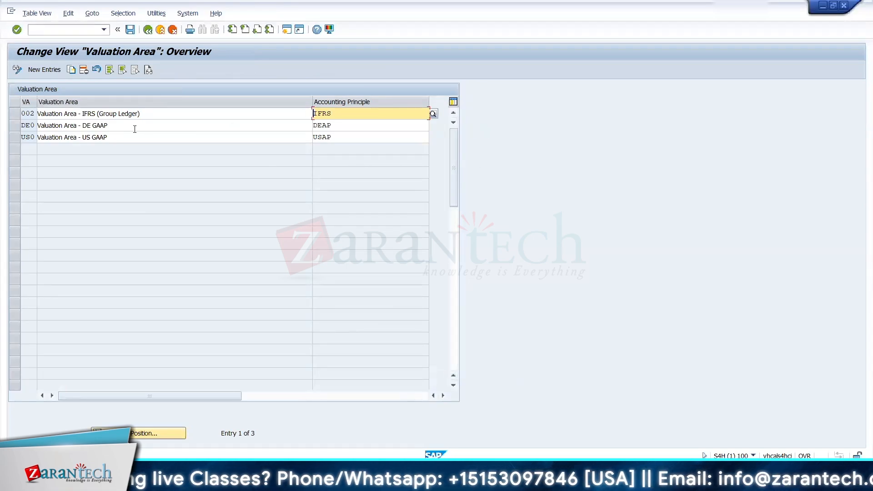
click(15, 114)
click(68, 71)
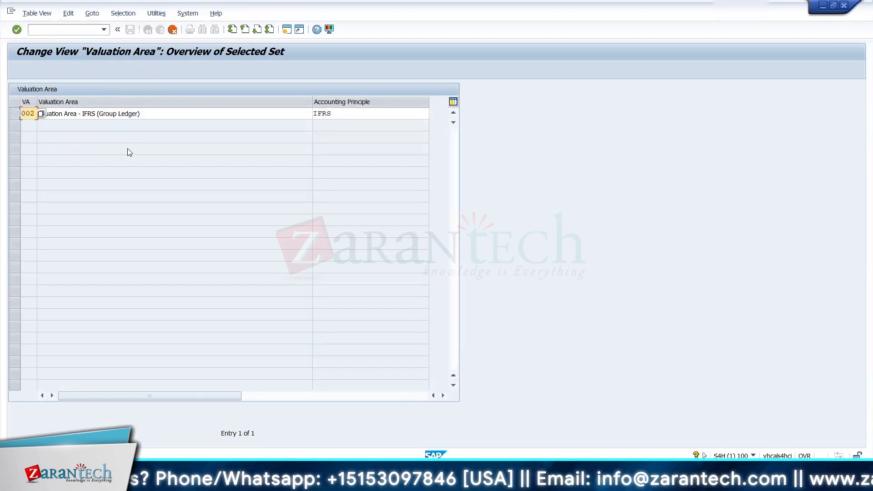
text(001)
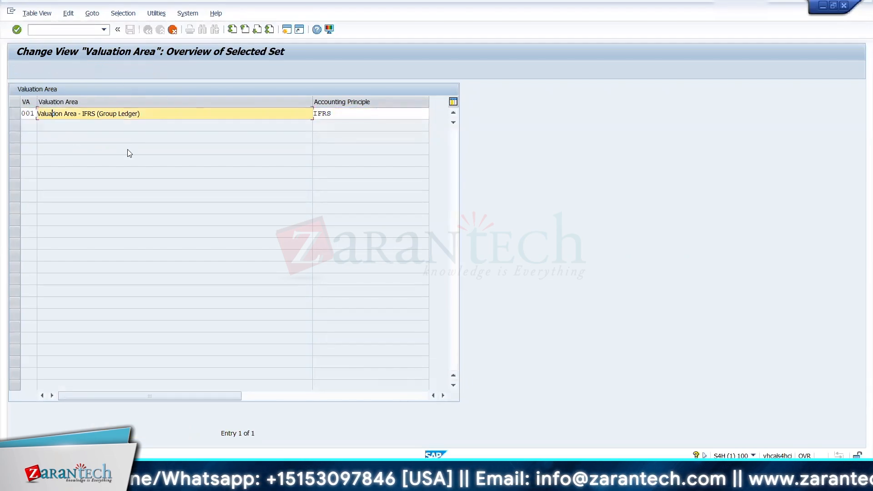
text(Default)
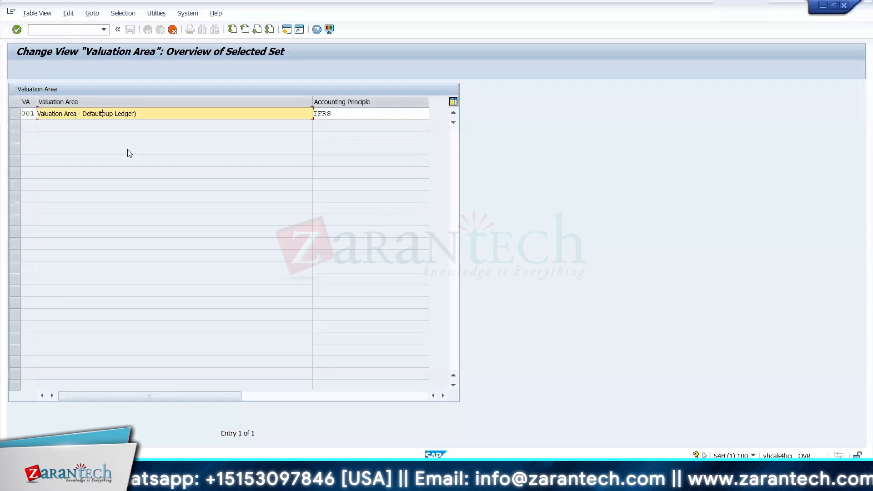
key(Delete)
key(Delete)
key(Delete)
key(Delete)
key(Delete)
key(Delete)
key(Delete)
key(Delete)
key(Delete)
key(Delete)
key(Delete)
key(Delete)
key(Return)
click(364, 117)
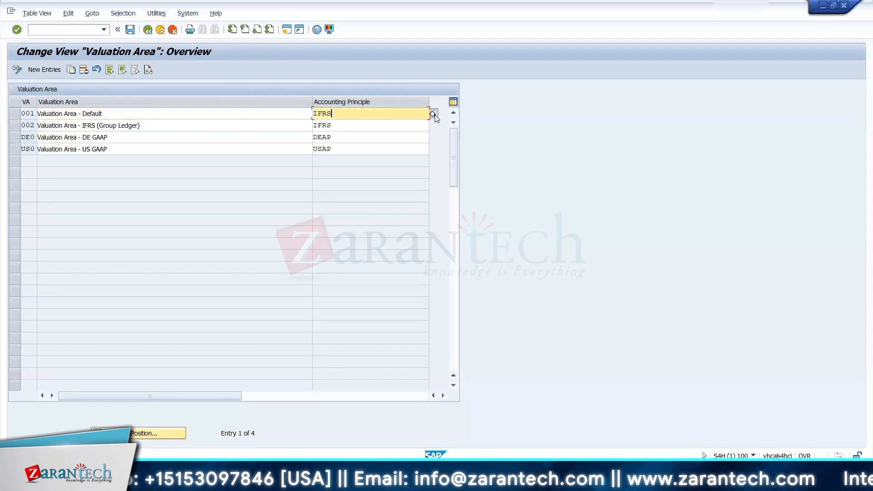
click(433, 114)
key(Escape)
click(77, 113)
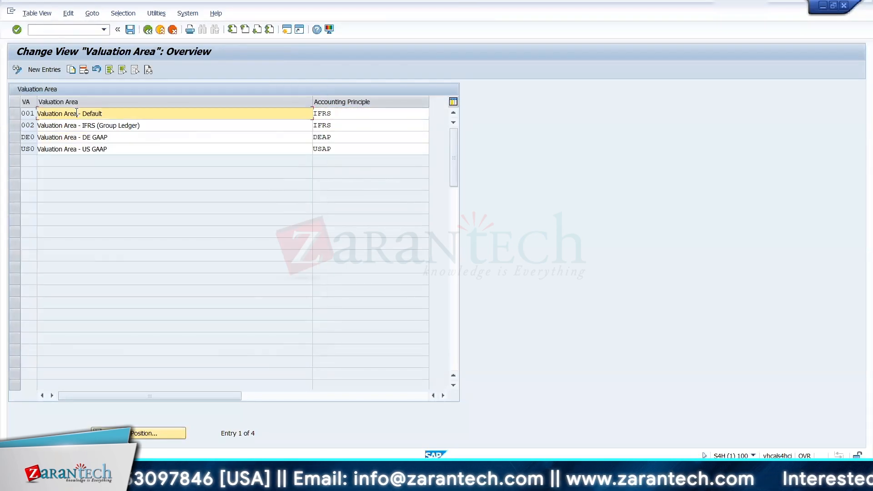
Step: Try to save the copied valuation area 001 and exit Define Valuation Areas without keeping the changes
click(130, 30)
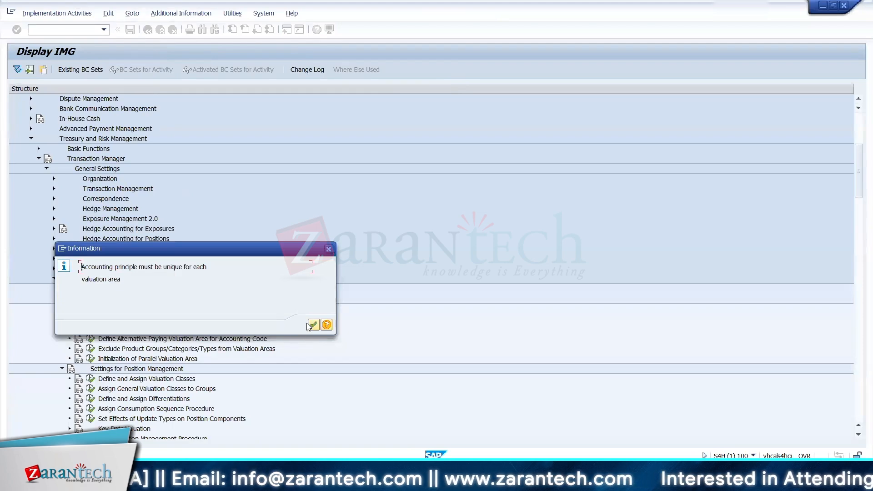
click(311, 325)
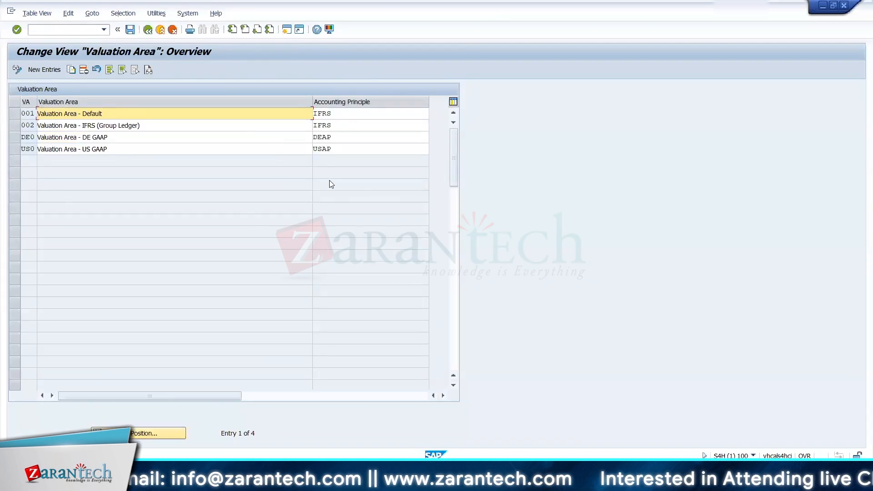
click(159, 30)
click(207, 205)
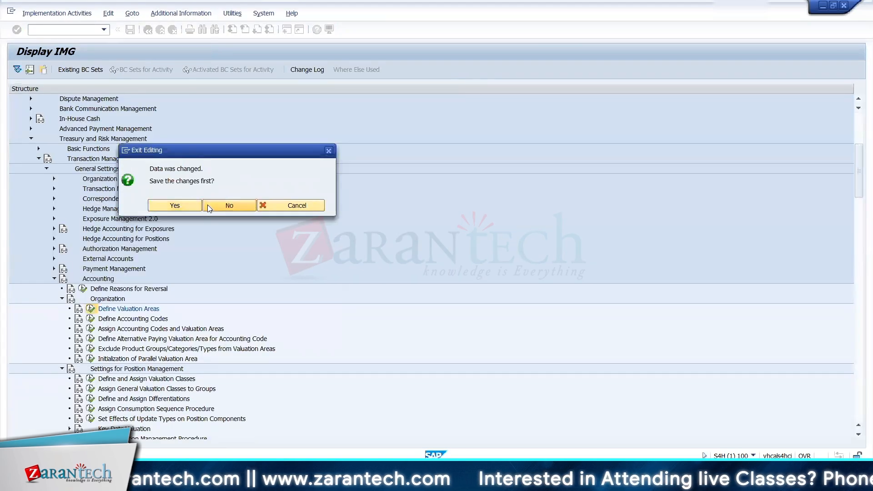
Step: Open Define Accounting Codes, examine the company code of each accounting code, and return to the IMG structure
key(Down)
key(Down)
key(Down)
key(Down)
key(Down)
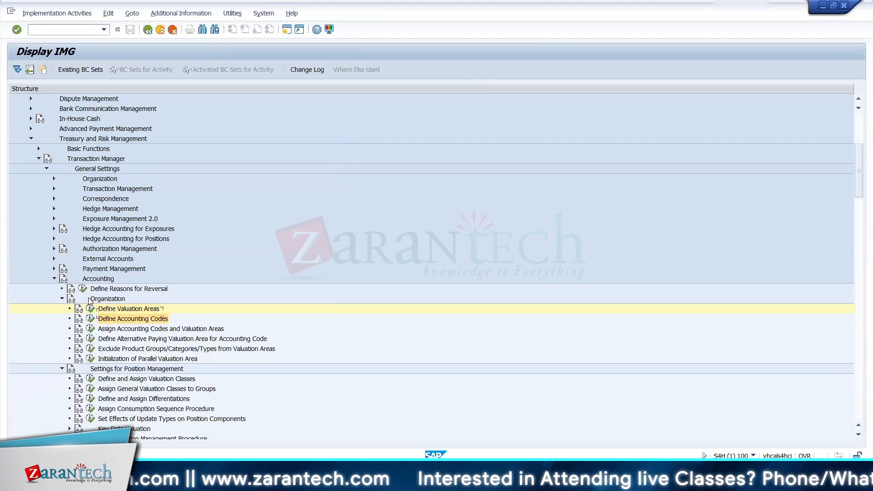
key(Up)
key(Up)
key(Up)
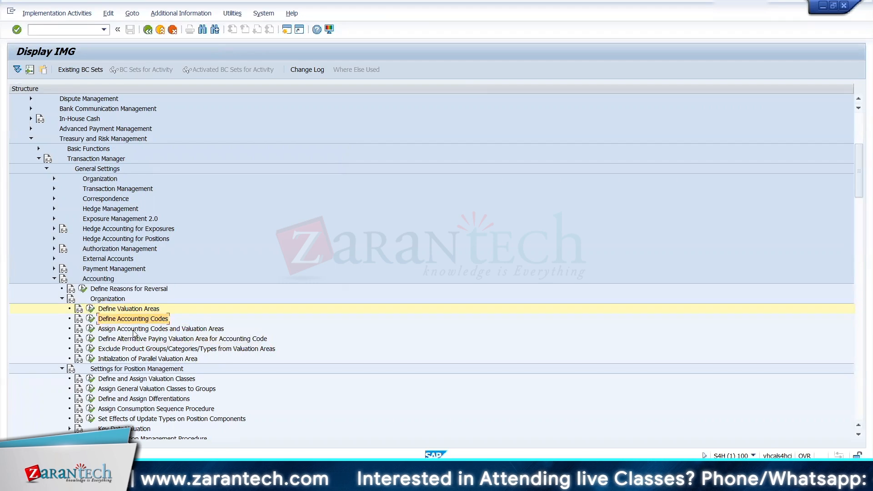
click(91, 319)
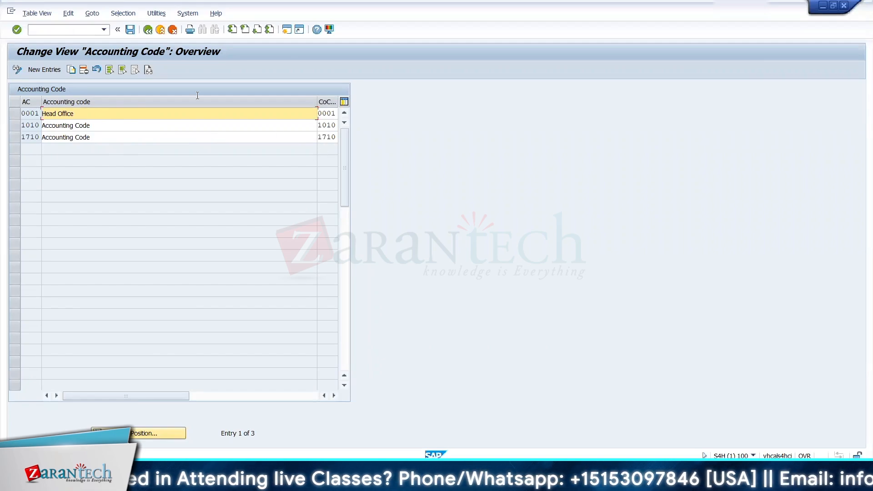
click(331, 113)
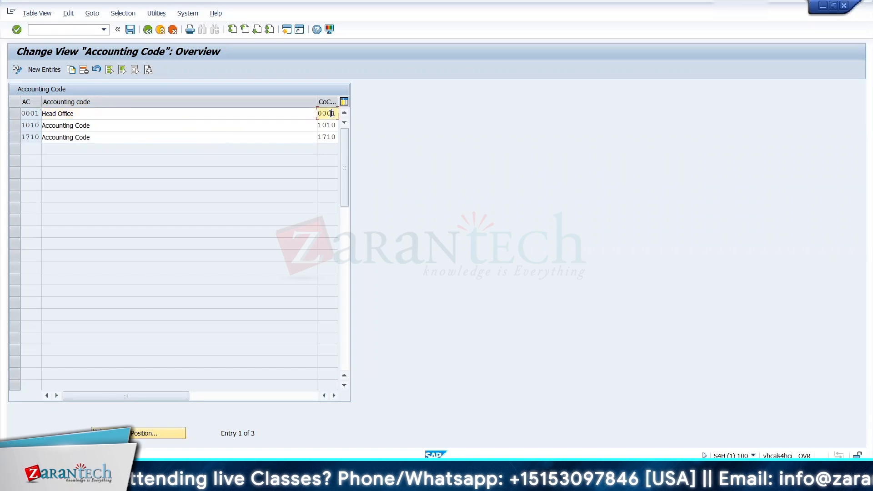
drag(320, 100, 241, 101)
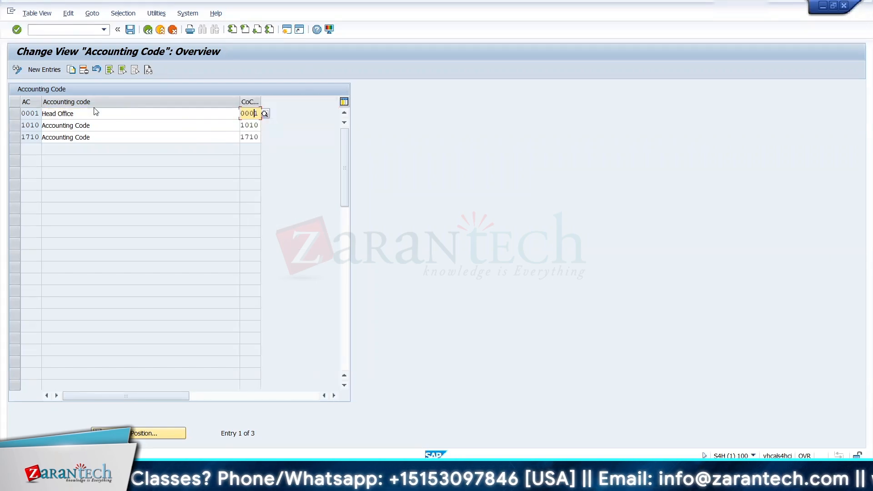
click(146, 30)
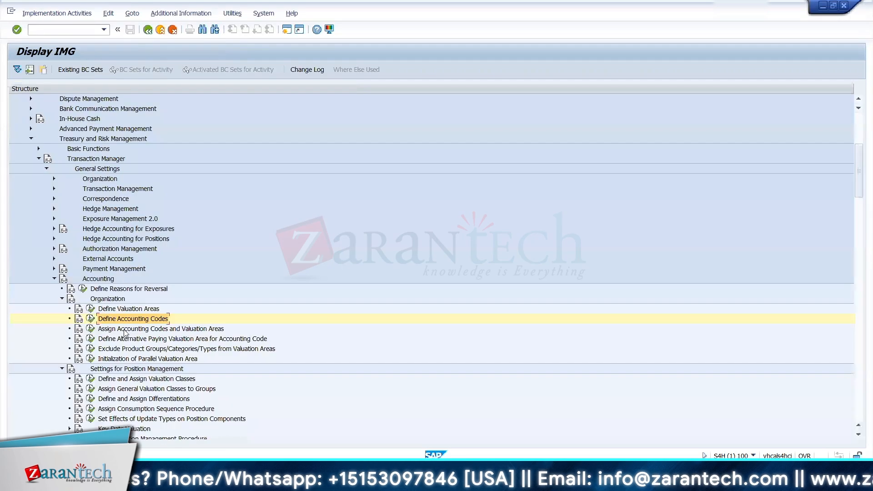
Step: Open Assign Accounting Codes and Valuation Areas and review the details of accounting code 1010 with valuation area 002
click(90, 329)
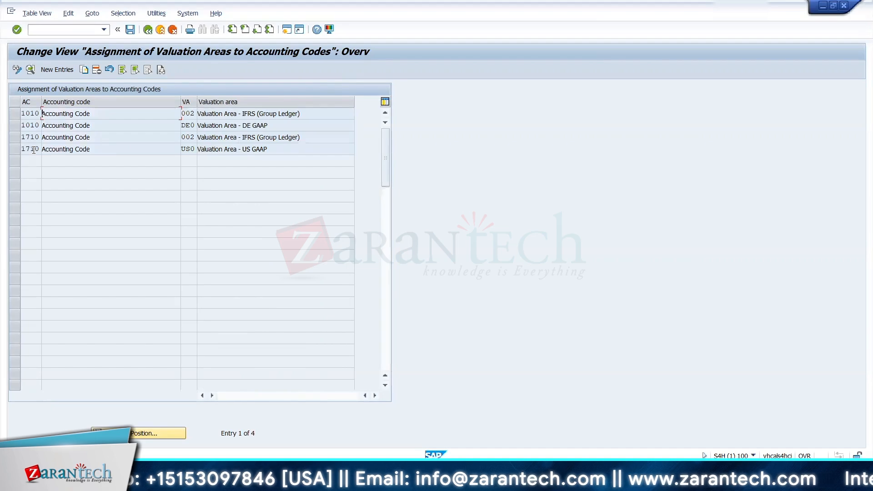
double_click(74, 114)
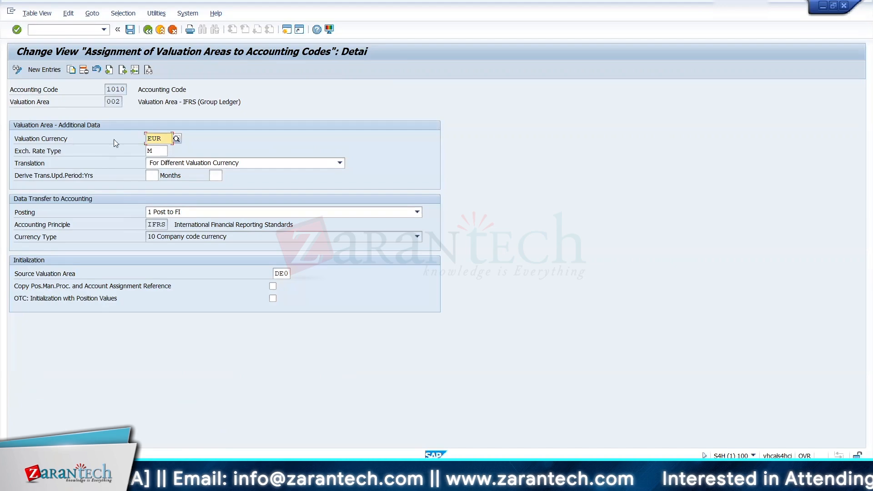
click(149, 32)
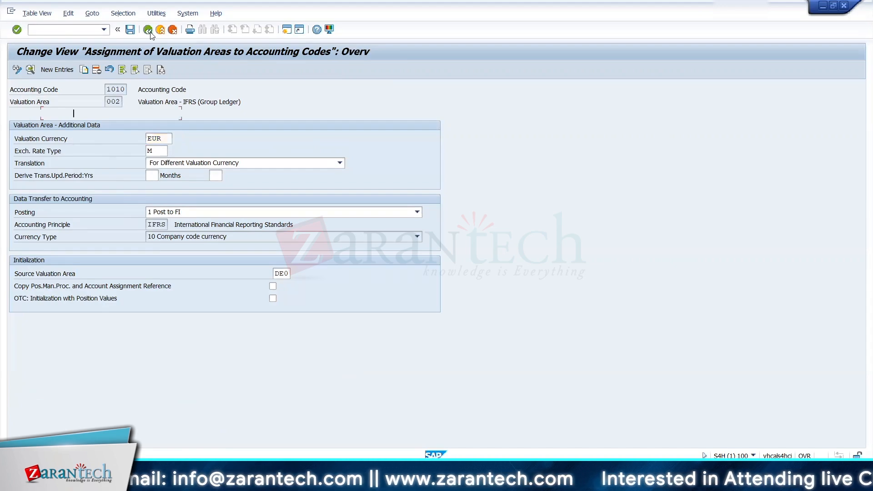
click(14, 137)
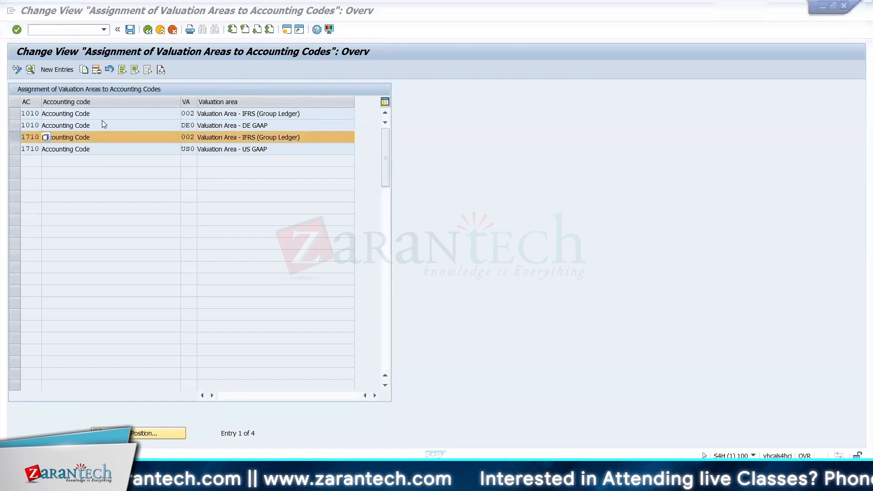
key(alt+Tab)
key(alt+Tab)
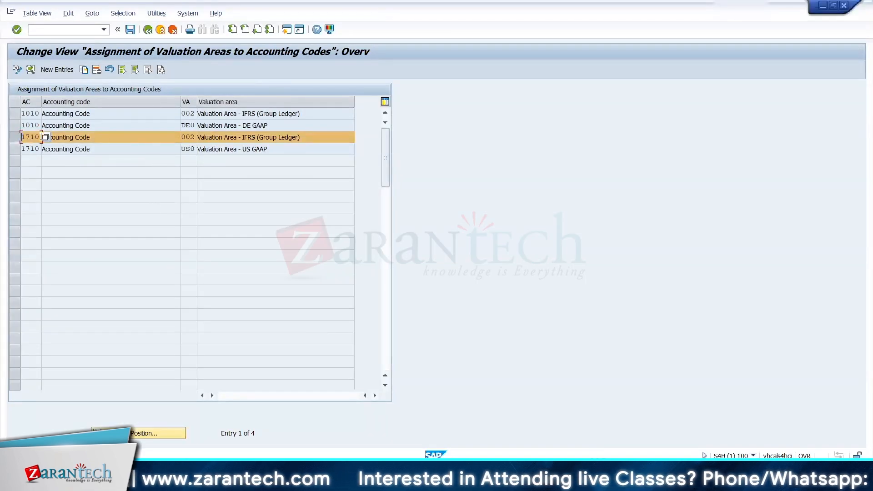
click(147, 30)
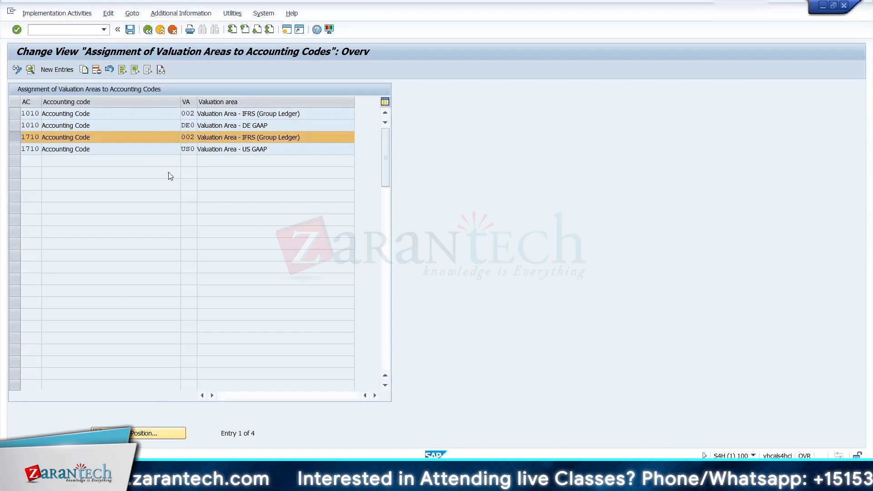
Step: Reopen Define Accounting Codes to check accounting code 1710 and return to the IMG structure
click(91, 319)
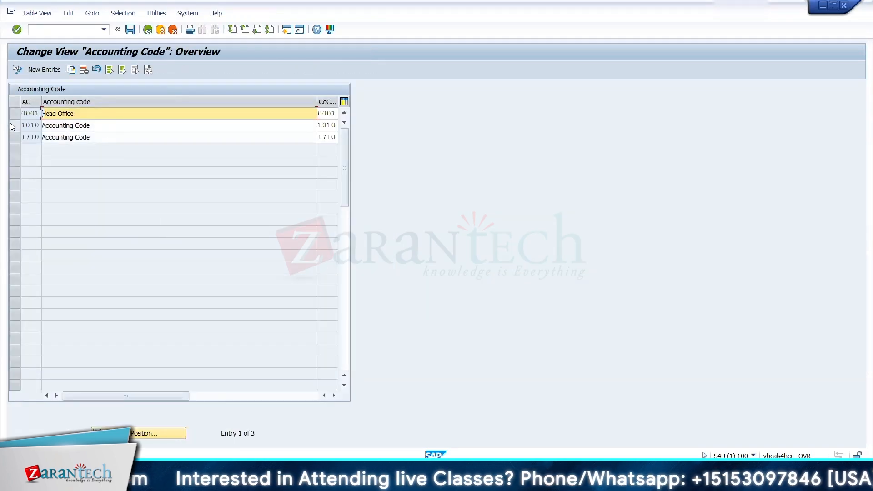
click(25, 136)
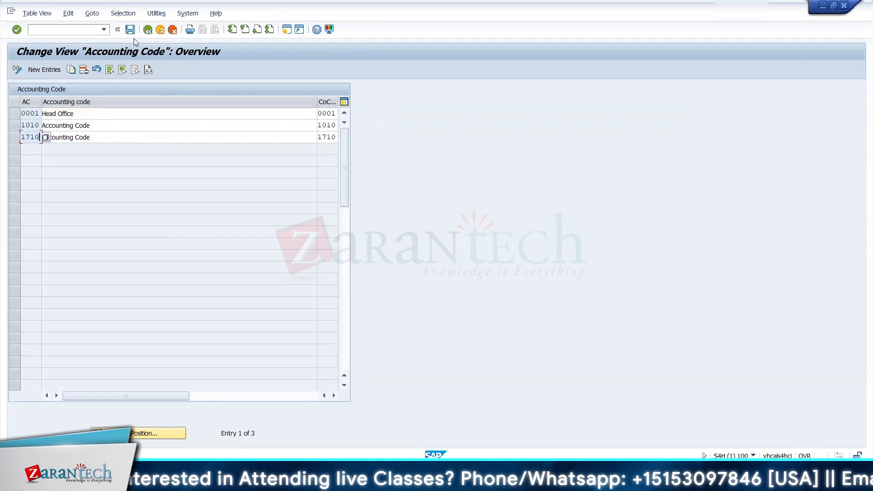
click(147, 30)
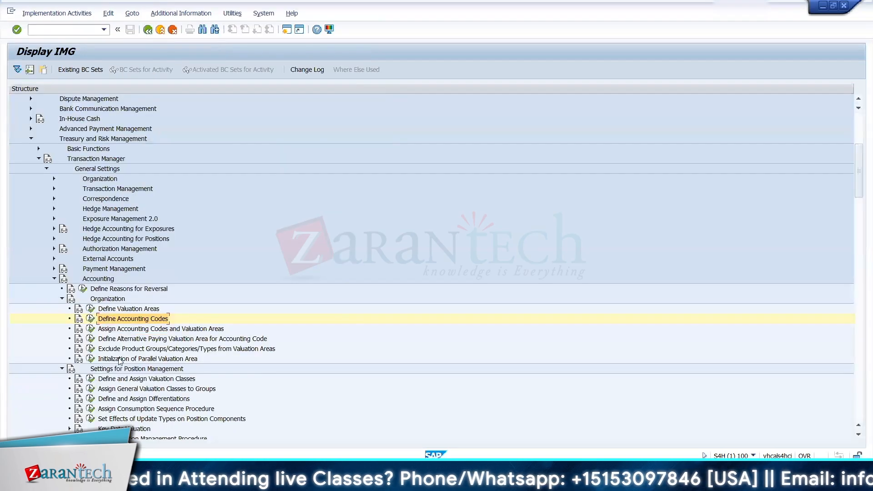
Step: Check which valuation areas are assigned to accounting codes 1010 and 1710 in the assignment overview
click(90, 328)
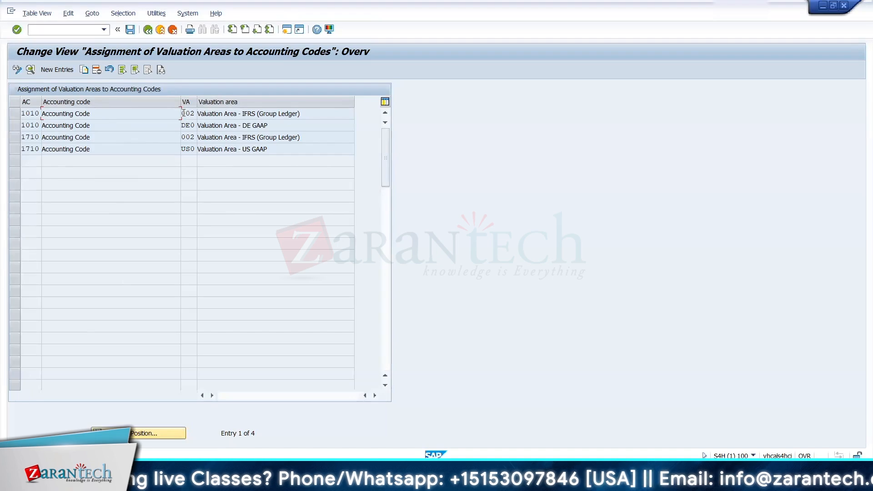
click(183, 113)
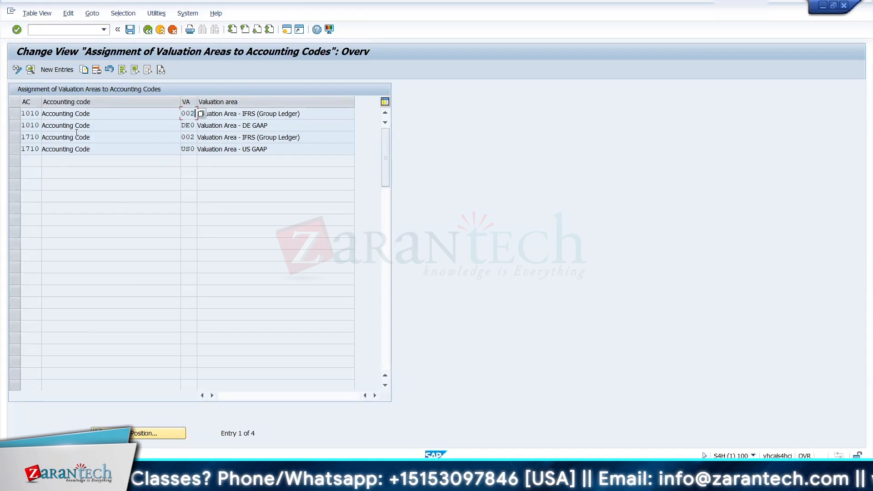
drag(184, 139, 197, 138)
click(218, 206)
Step: In the Excel AC Determination sheet, set Val Area to 002 for product types 12A and 12B in D16:D17
key(alt+Tab)
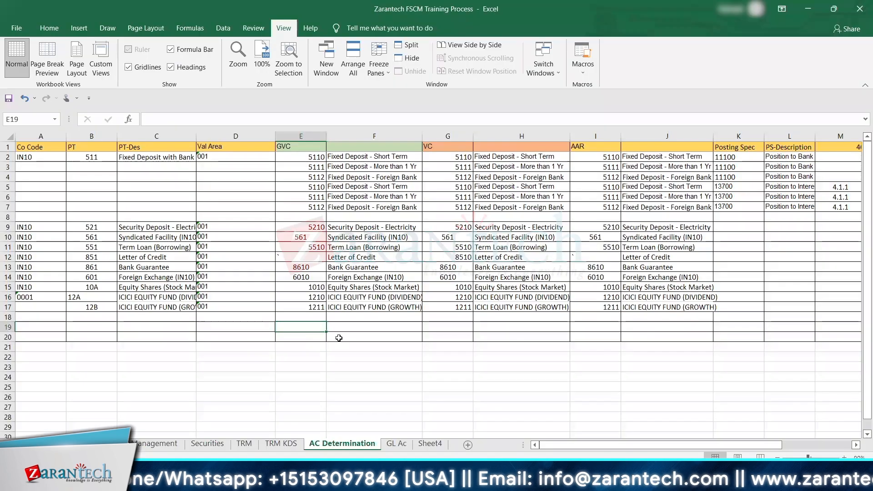
click(221, 298)
text('002)
key(Return)
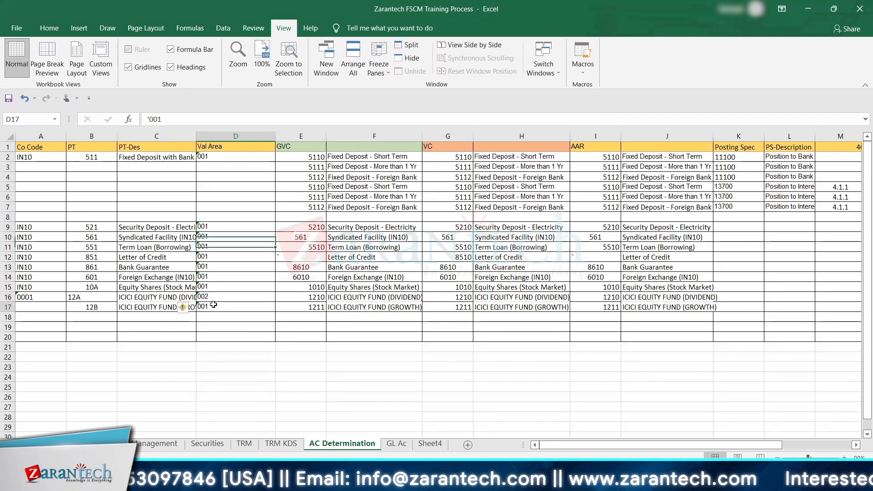
double_click(214, 305)
key(Return)
key(alt+Tab)
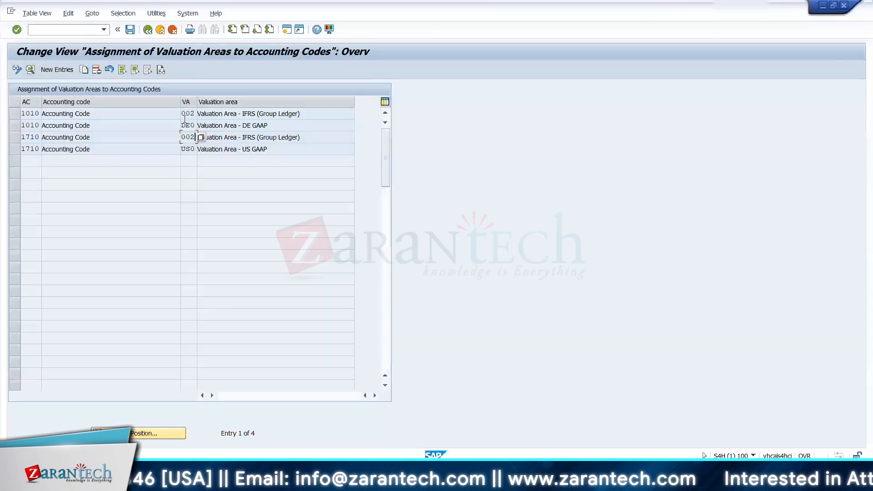
Step: Open Valuation Class in Define and Assign Valuation Classes and copy the first two area 001 entries into valuation area 002
click(148, 29)
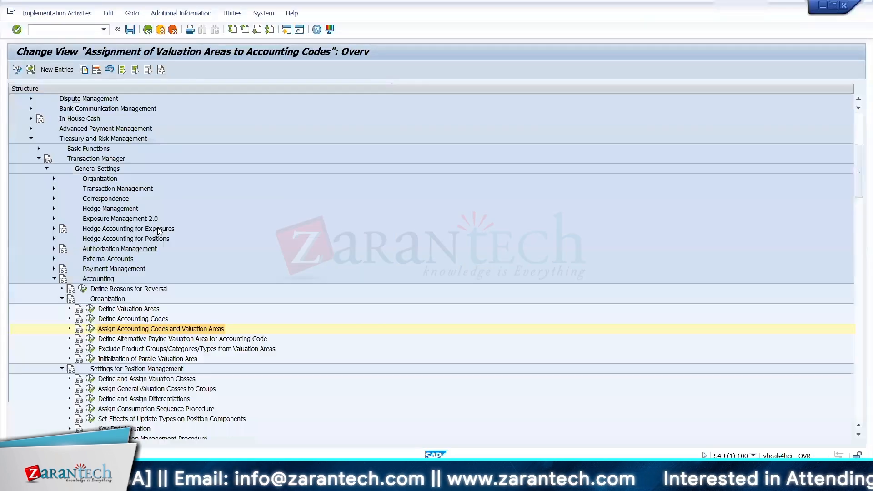
click(90, 378)
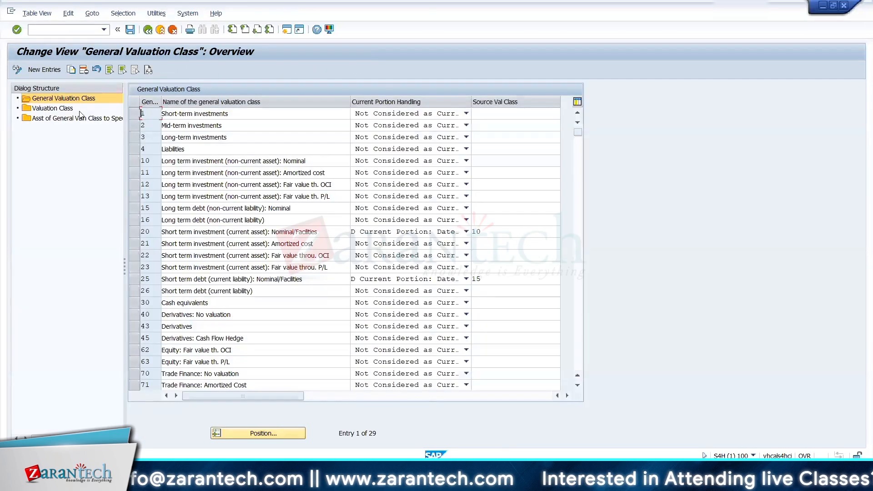
click(71, 109)
double_click(70, 110)
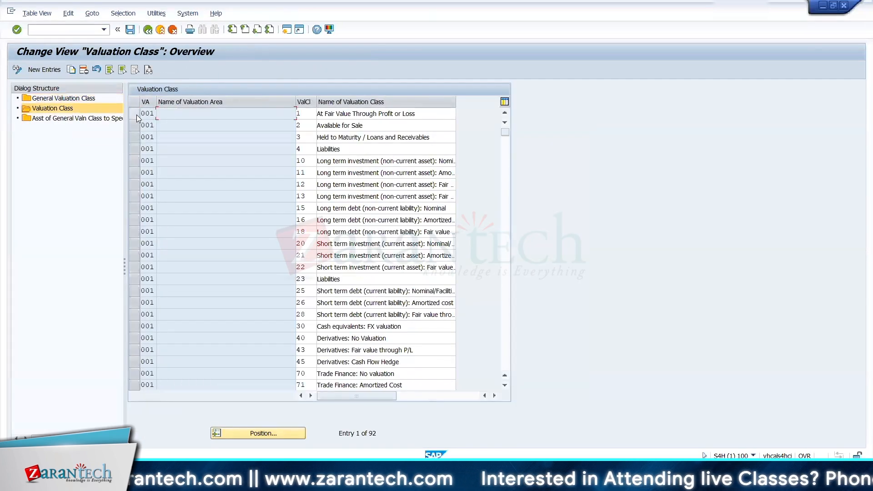
click(136, 115)
click(135, 123)
click(70, 69)
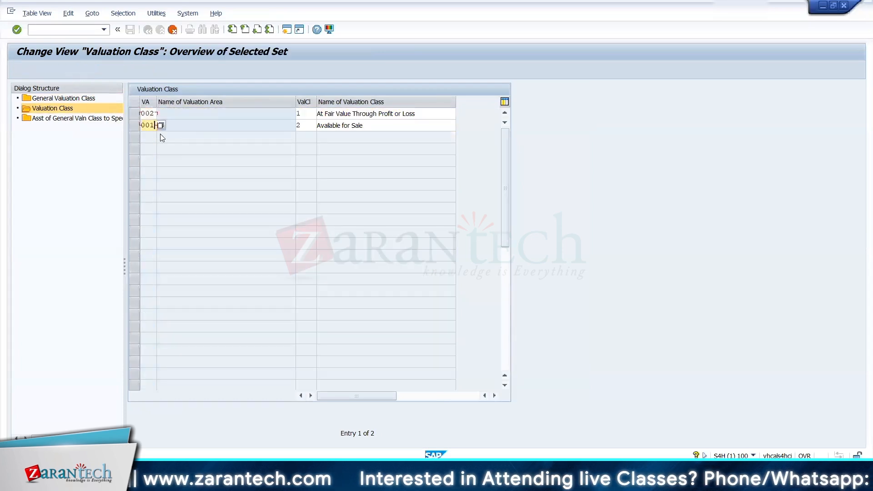
Step: Set the copied classes to 1210 ICICI EQUITY FUND (DIVIDEND) and 1211 ICICI EQUITY FUND (GROWTH) from Excel, and save them
key(alt+Tab)
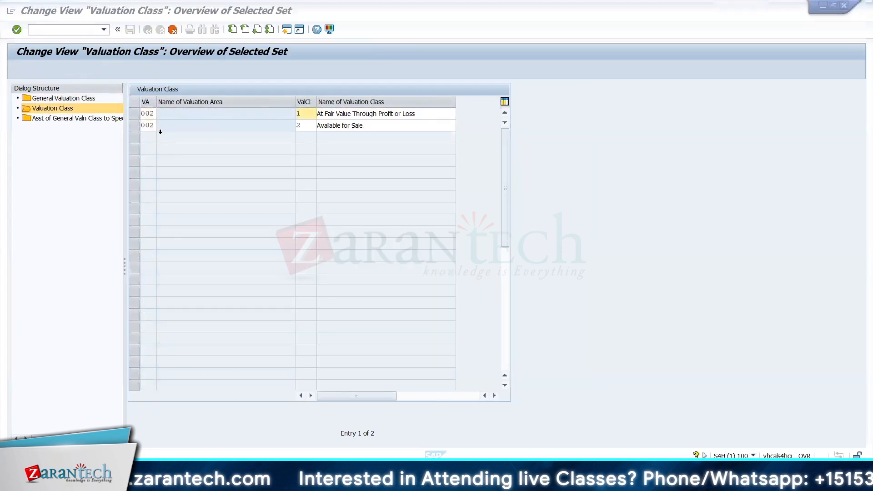
key(Up)
key(Up)
key(Right)
key(Right)
key(Left)
key(shift+Down)
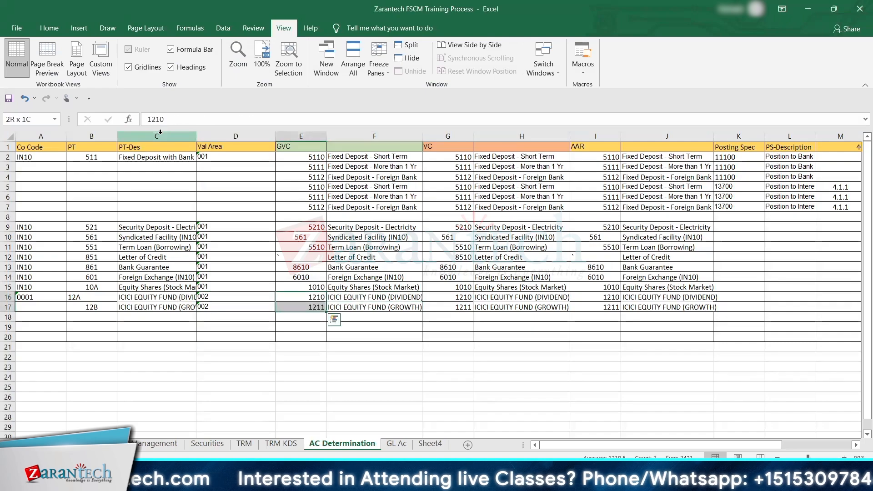
key(ctrl+c)
key(alt+Tab)
key(Return)
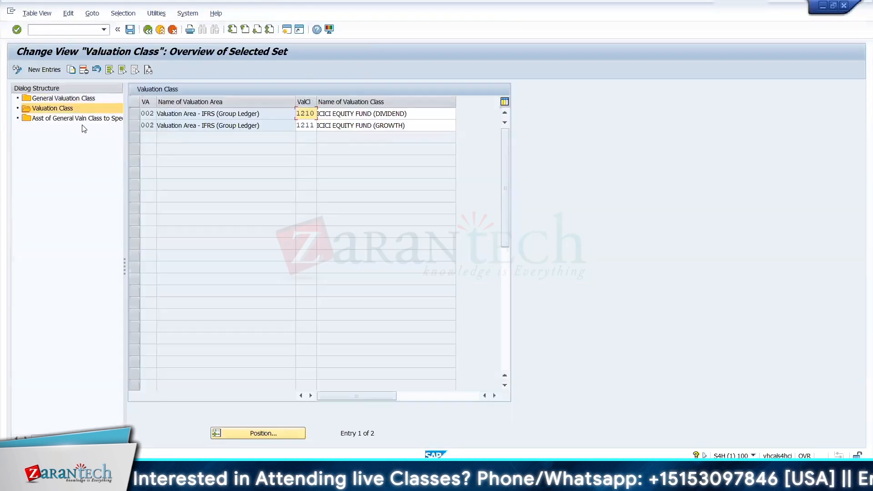
Step: Copy two area 002 assignments to map general valuation classes 1210 and 1211 to specific classes 1210 and 1211, and save
click(85, 120)
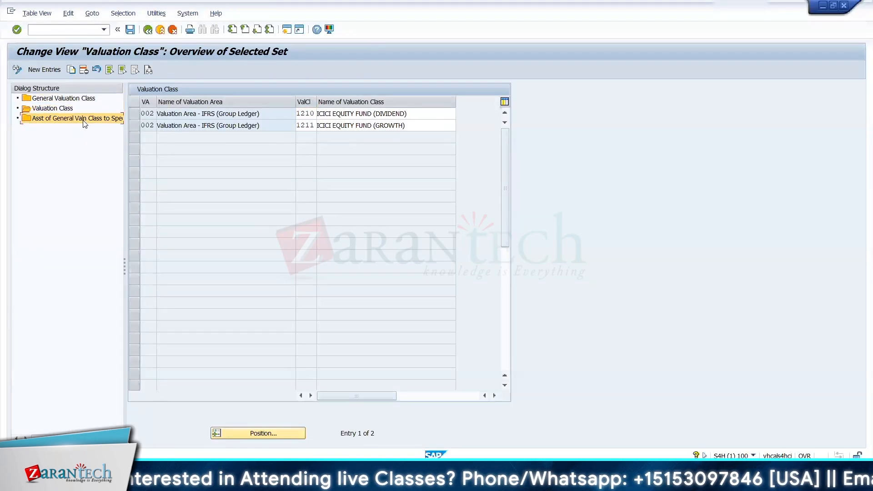
click(138, 114)
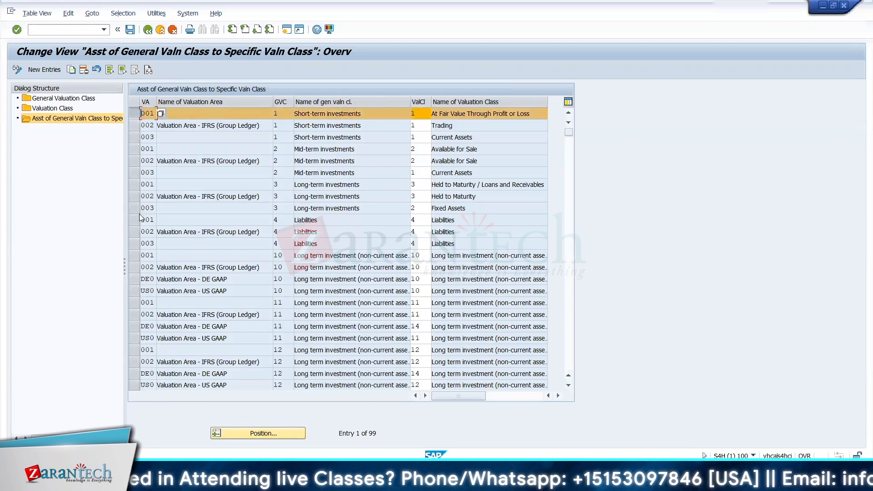
click(134, 126)
click(134, 160)
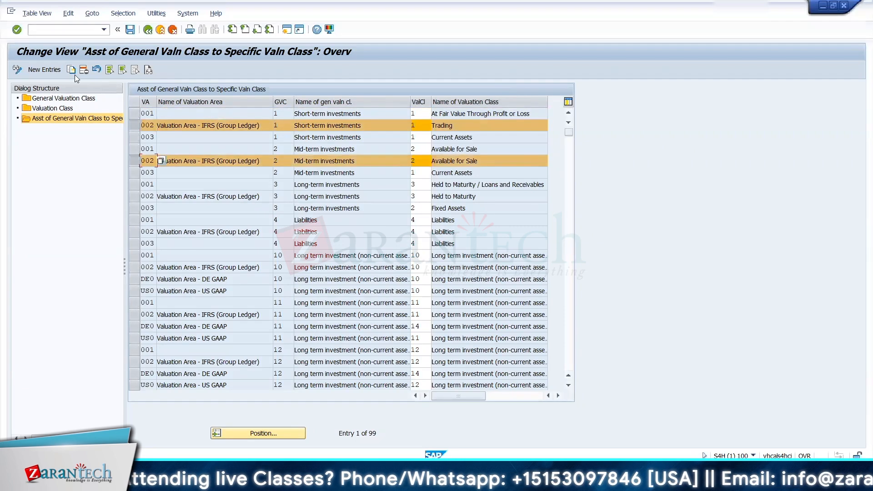
click(72, 69)
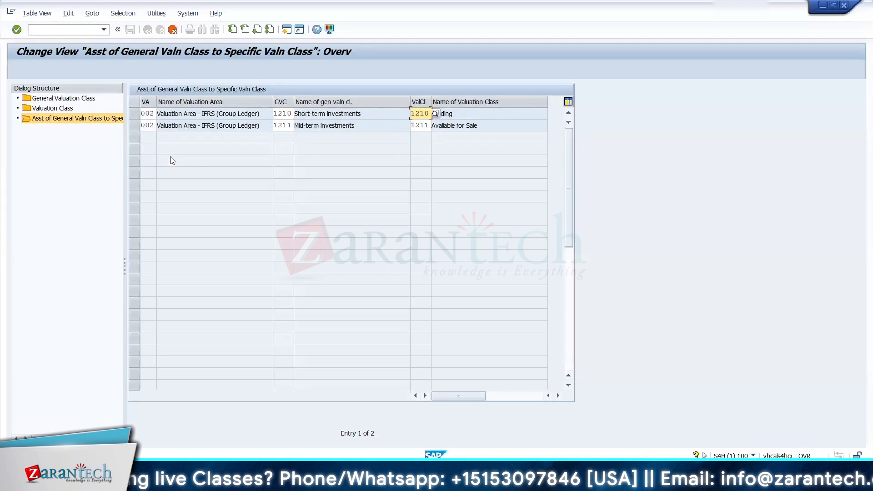
key(Return)
click(130, 30)
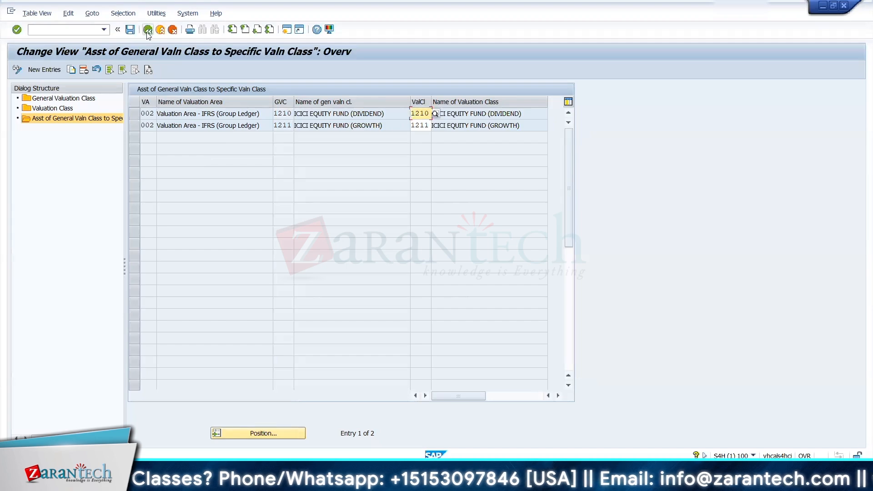
Step: Return from the valuation class assignments to the IMG and expand Link to Other Accounting Components under Accounting
click(147, 30)
click(147, 30)
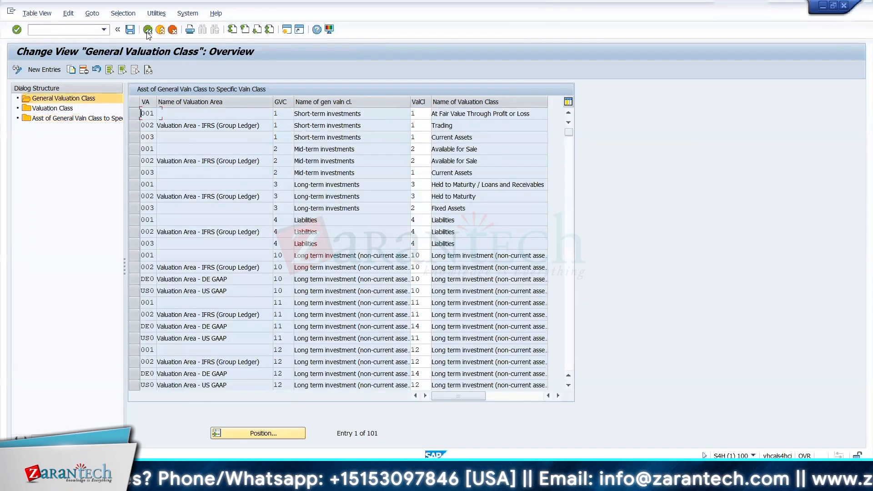
click(148, 30)
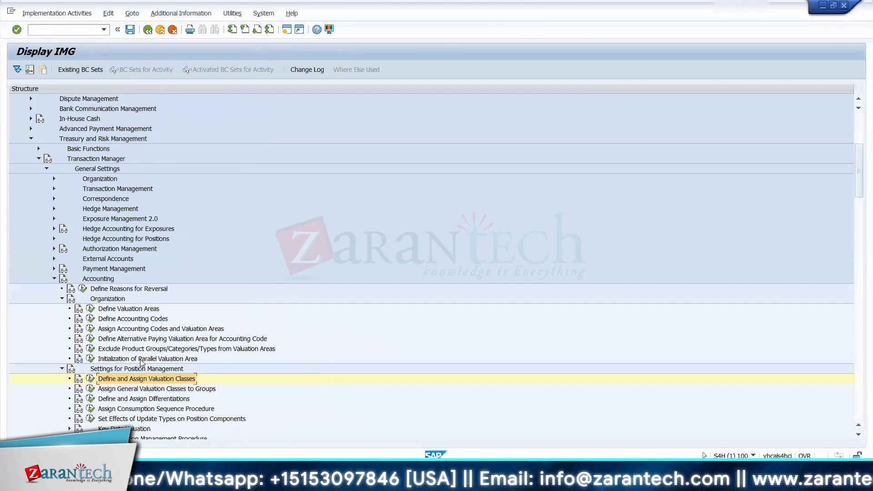
scroll(141, 362, down, 4)
scroll(141, 362, down, 4)
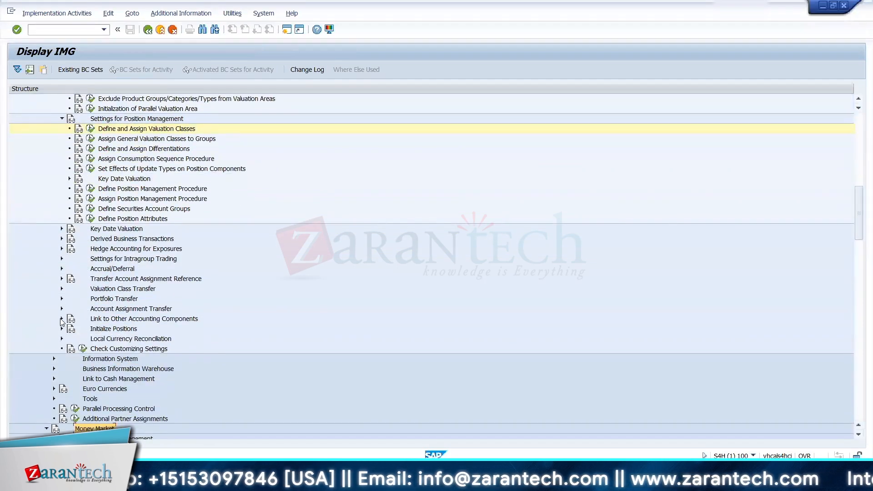
click(61, 318)
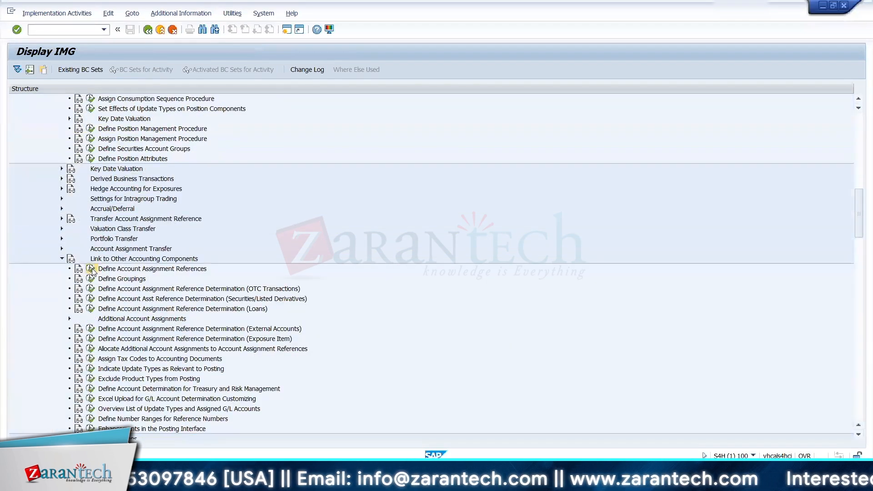
click(91, 269)
click(40, 69)
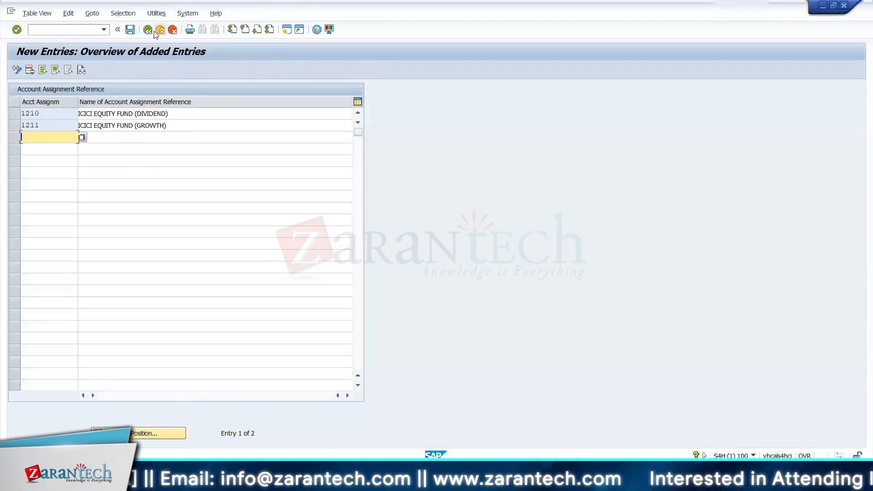
click(148, 30)
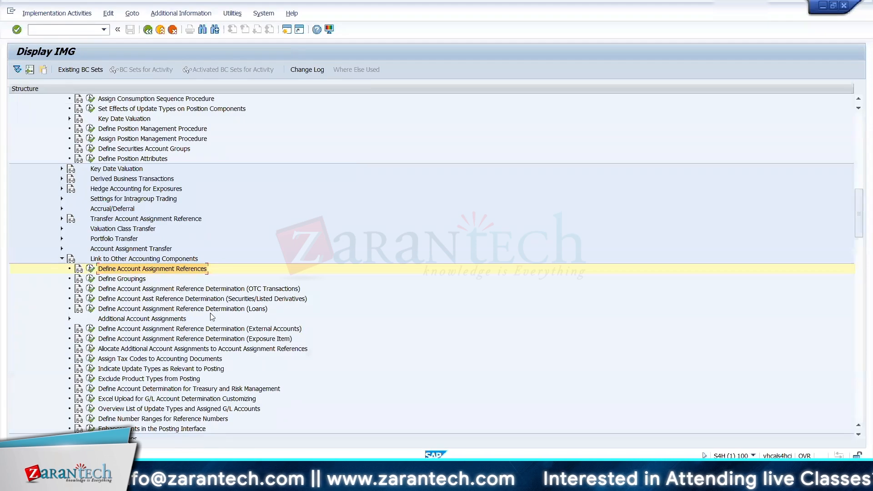
Step: In Define Account Asst Reference Determination (Securities/Listed Derivatives), switch to change mode and create a derivation rule step described as Derivation Rule - Securities
click(235, 301)
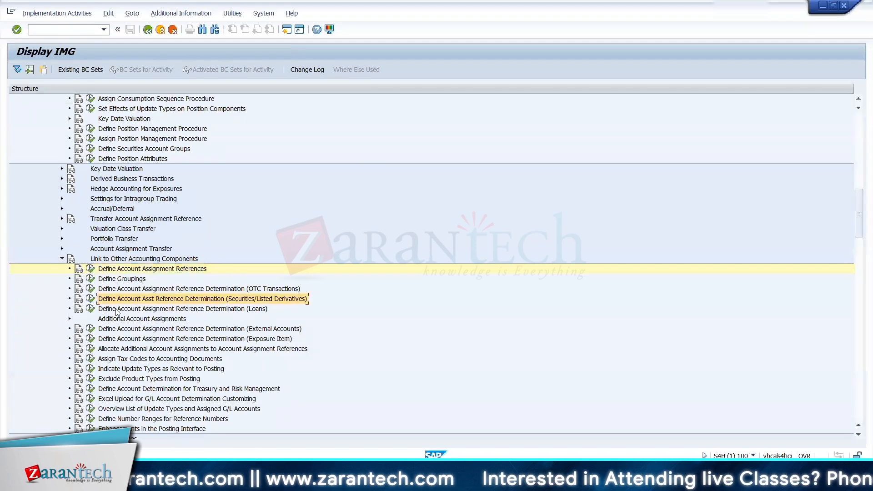
click(93, 300)
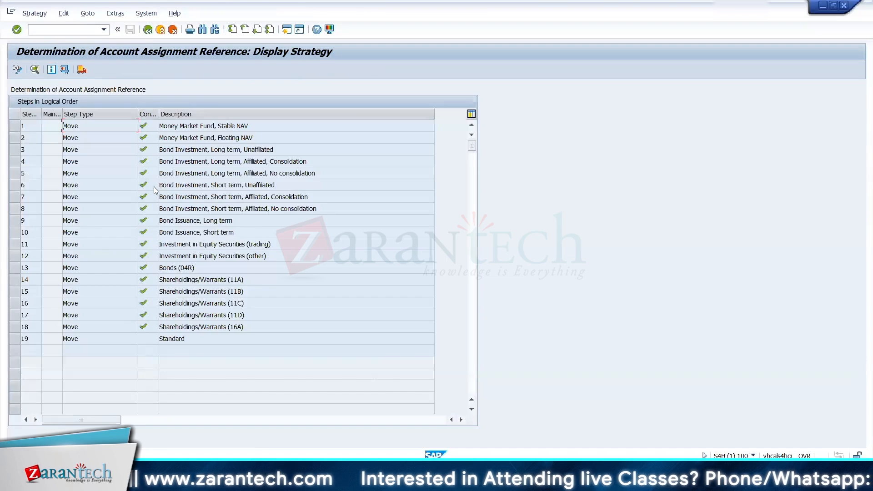
click(17, 71)
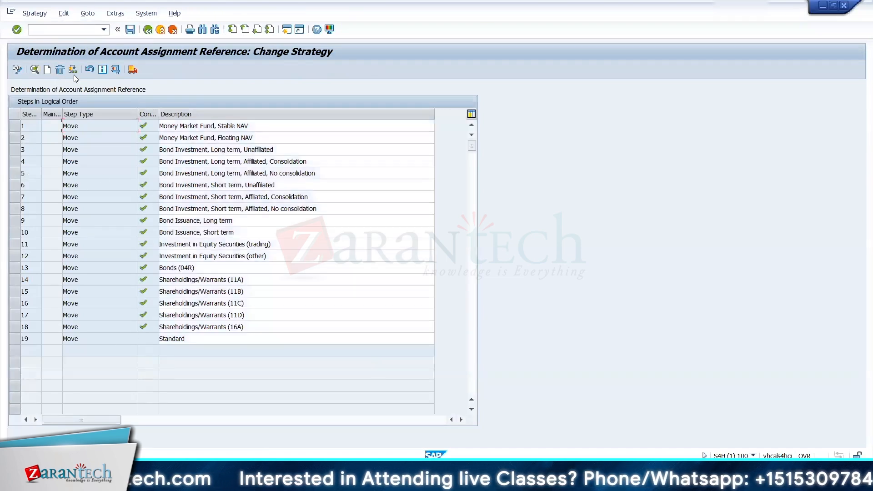
click(47, 70)
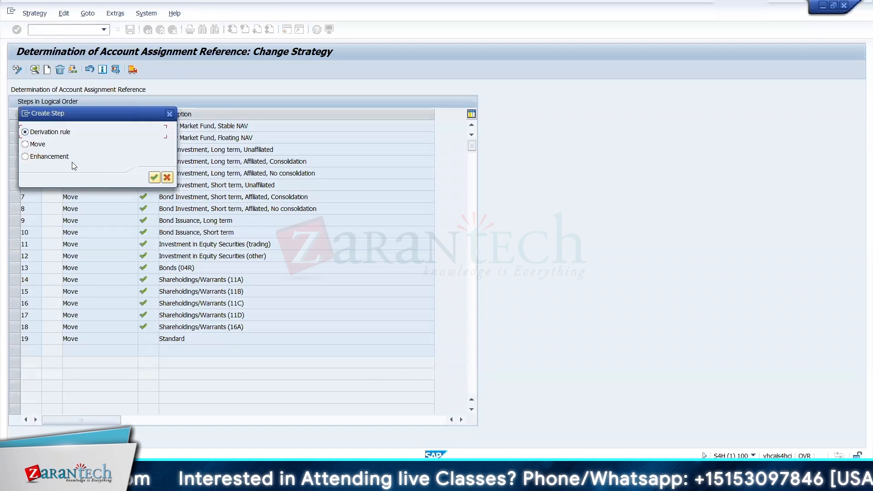
click(154, 177)
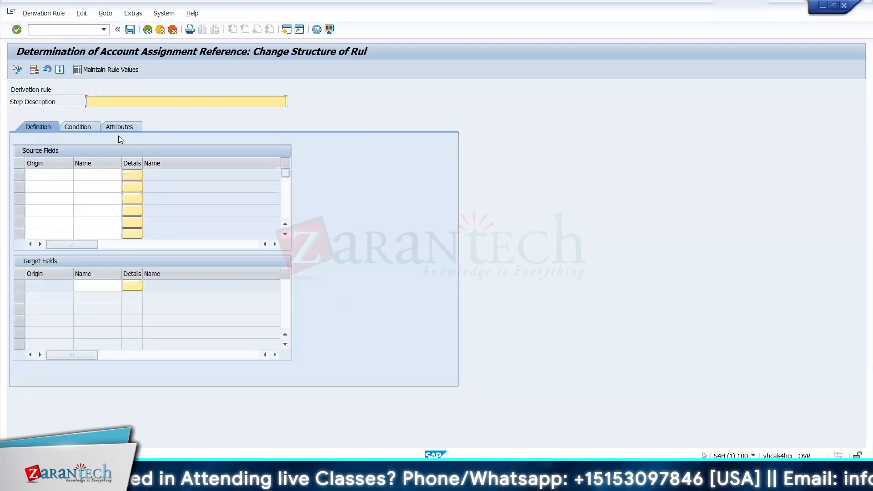
text(De)
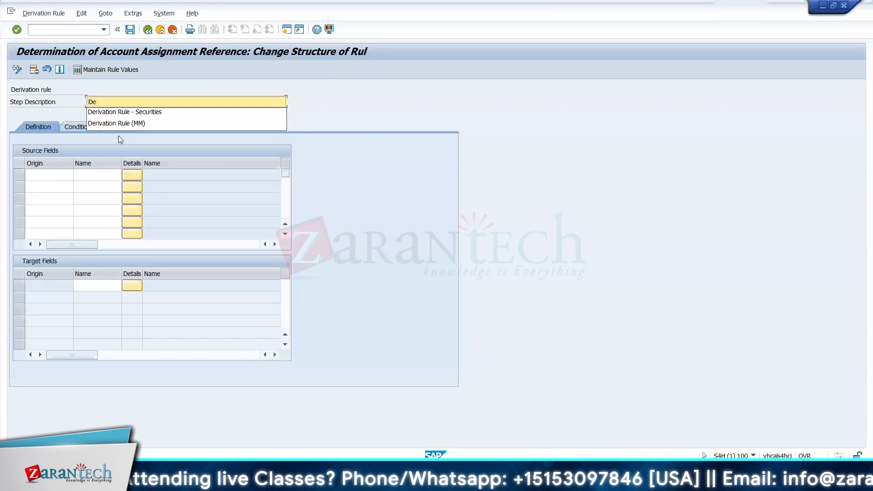
key(Down)
key(Return)
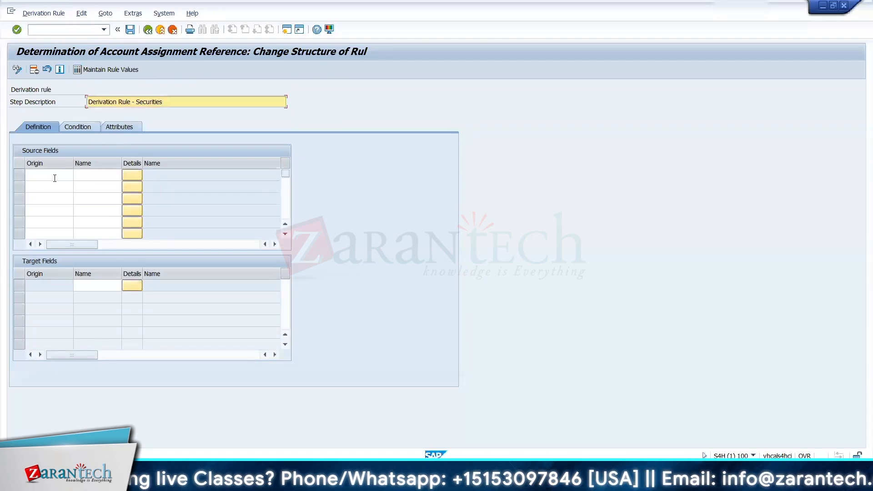
Step: Add the common data fields PRODUCT_TYPE and VALUATION_CLASS as source fields of the derivation rule
click(54, 179)
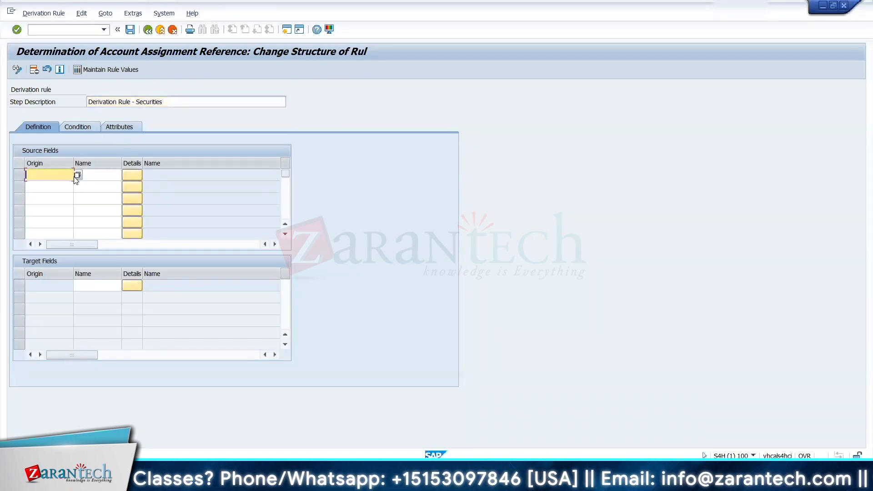
click(75, 175)
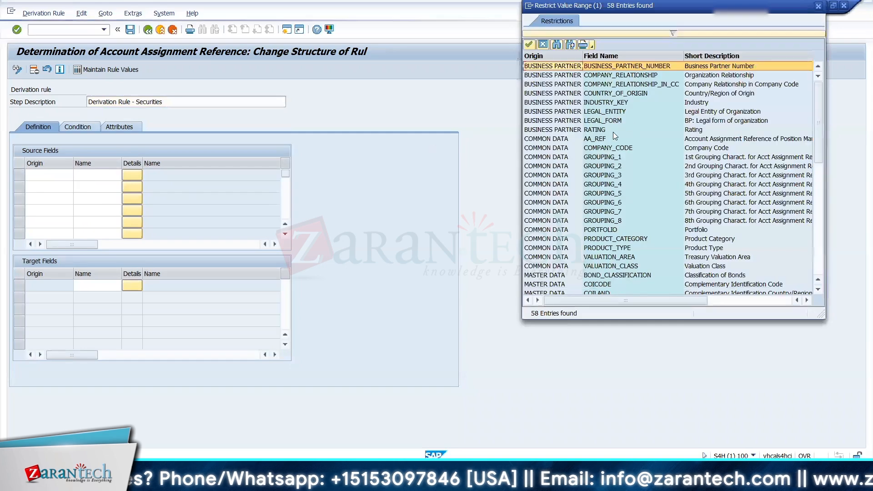
double_click(678, 248)
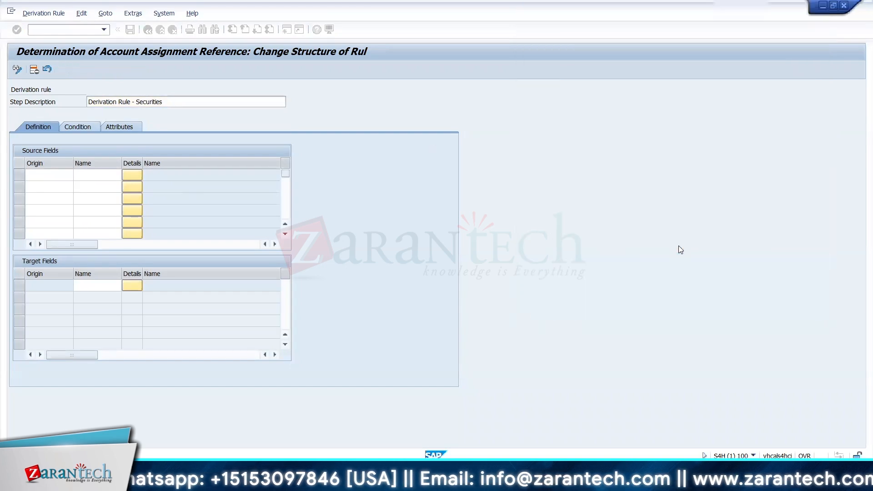
click(67, 187)
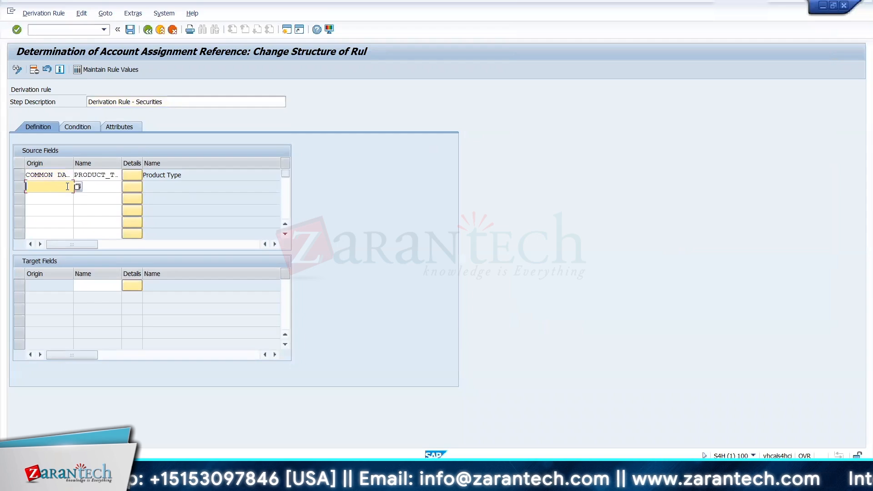
click(78, 187)
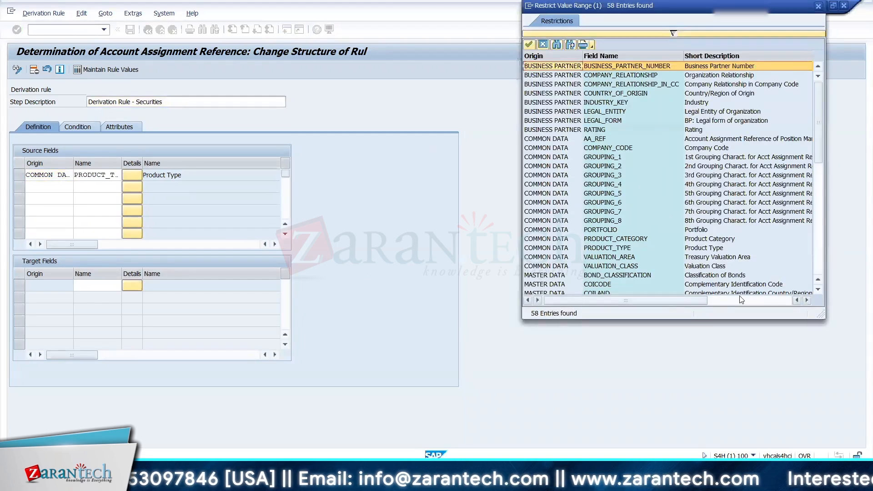
click(690, 269)
double_click(690, 268)
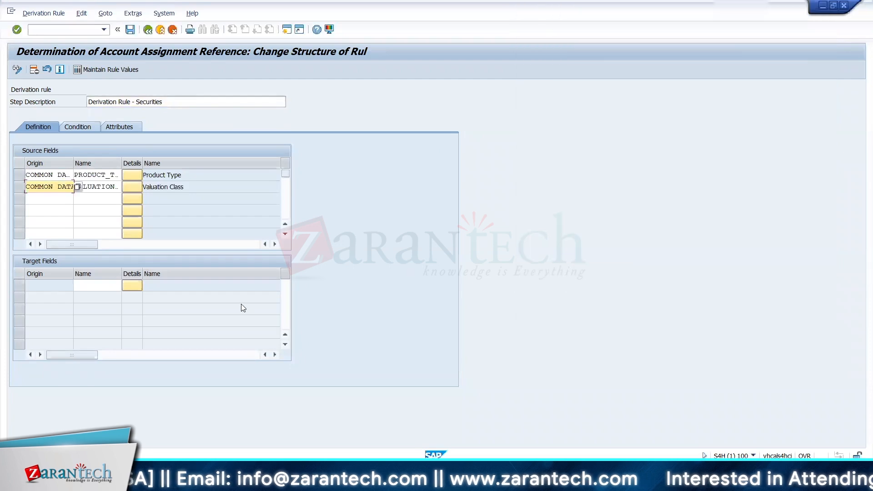
Step: Set the derivation rule's target field to AA_REF, the Account Assignment Reference of Position Management
click(110, 286)
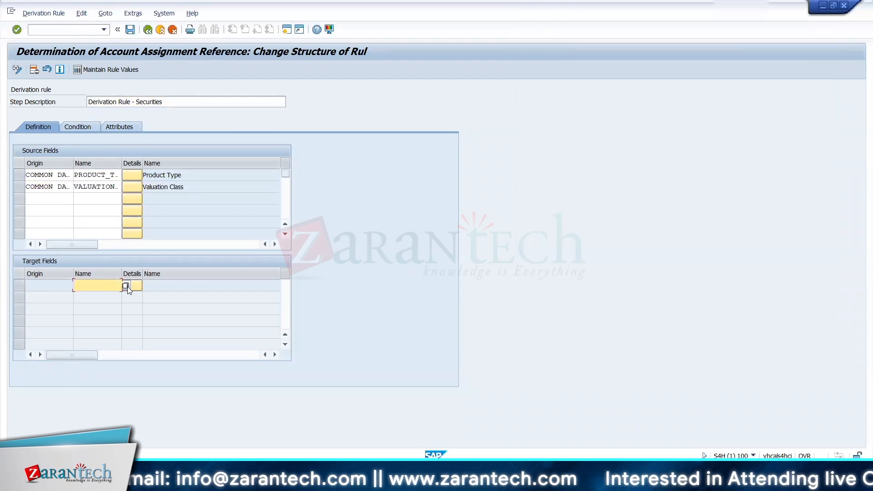
click(126, 286)
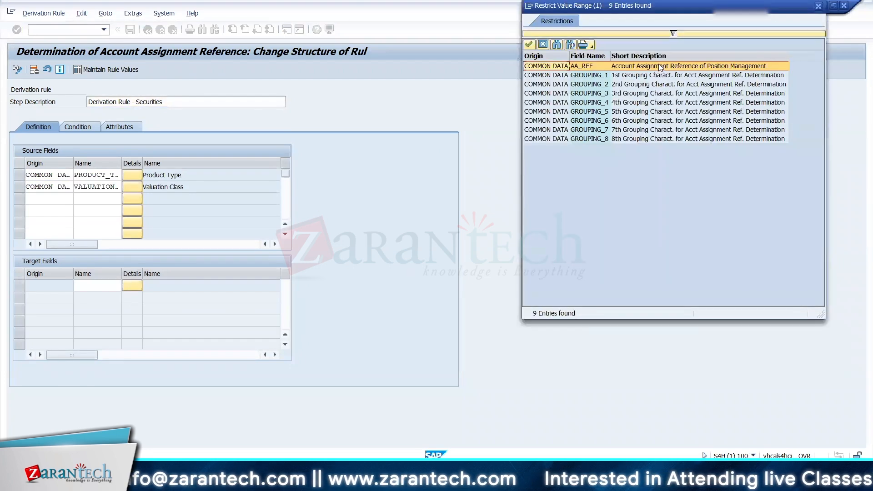
double_click(659, 66)
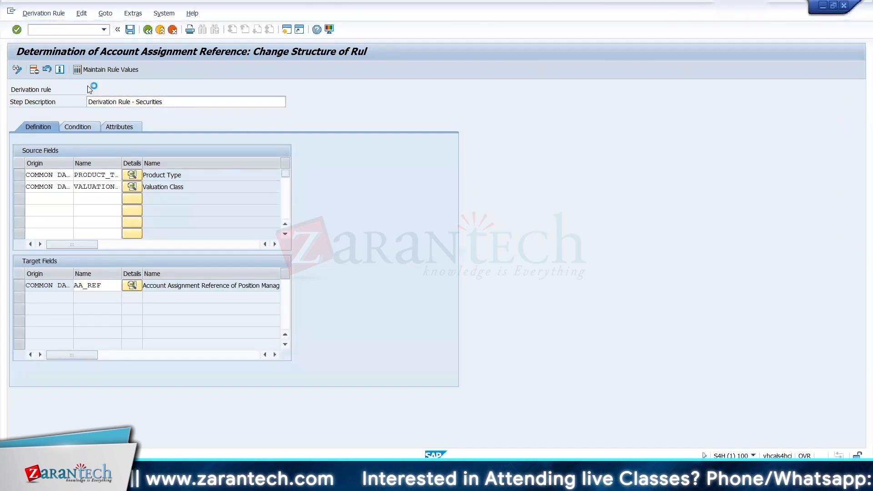
Step: Open the rule values of the securities derivation rule and copy product types 12A and 12B into them from the Excel AC Determination sheet
click(80, 70)
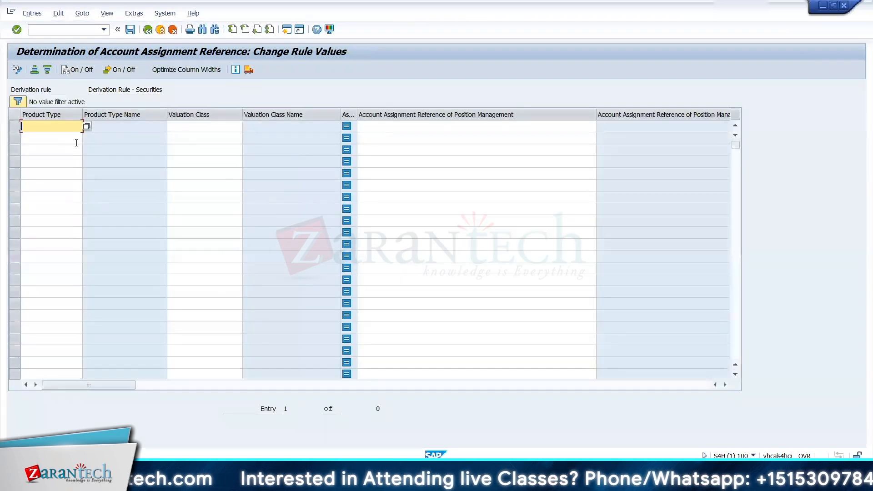
key(alt+Tab)
key(Left)
key(Left)
key(Left)
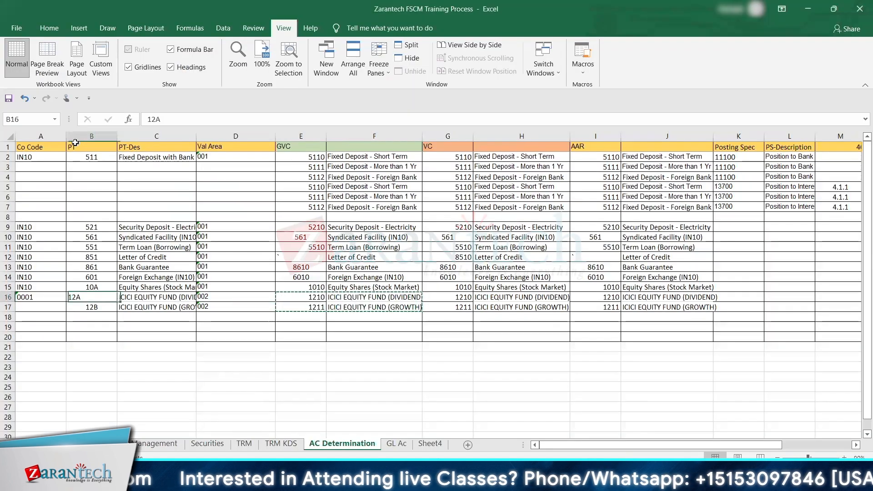
key(shift+Down)
key(ctrl+c)
key(alt+Tab)
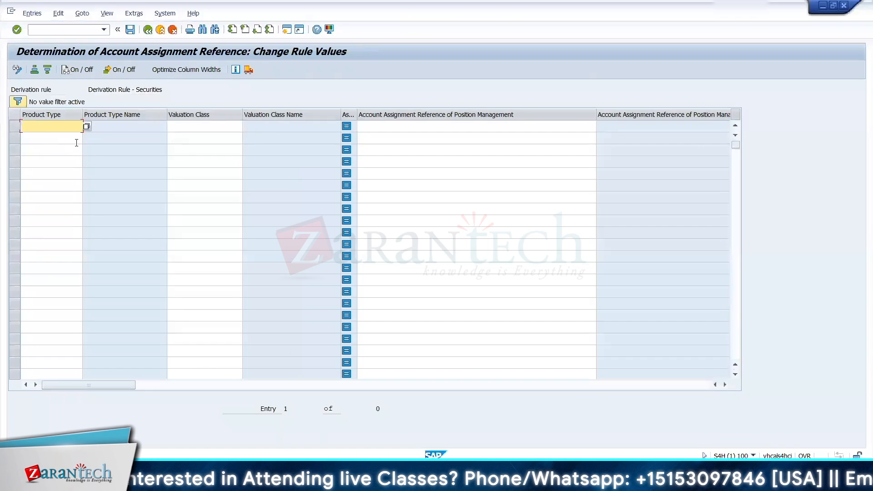
key(ctrl+v)
Step: Copy 1210 and 1211 from the Excel sheet into the Valuation Class column for product types 12A and 12B
key(alt+Tab)
key(Right)
key(Right)
key(Right)
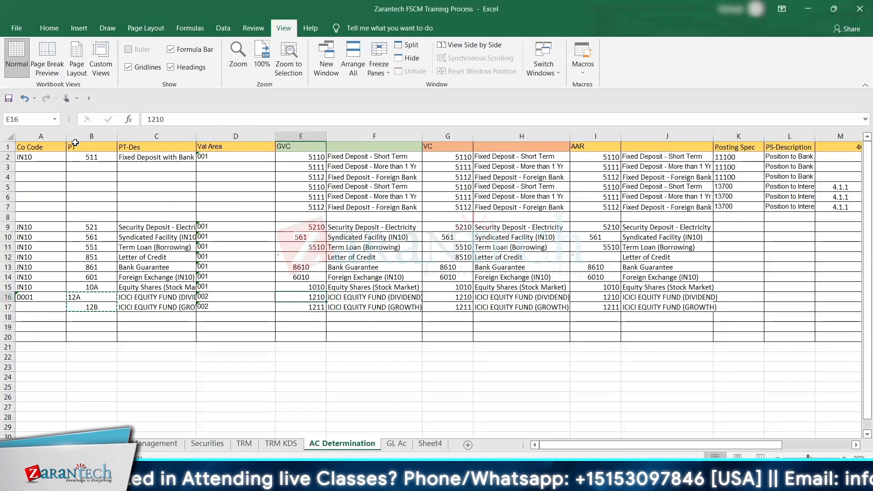
key(shift+Down)
key(ctrl+c)
key(alt+Tab)
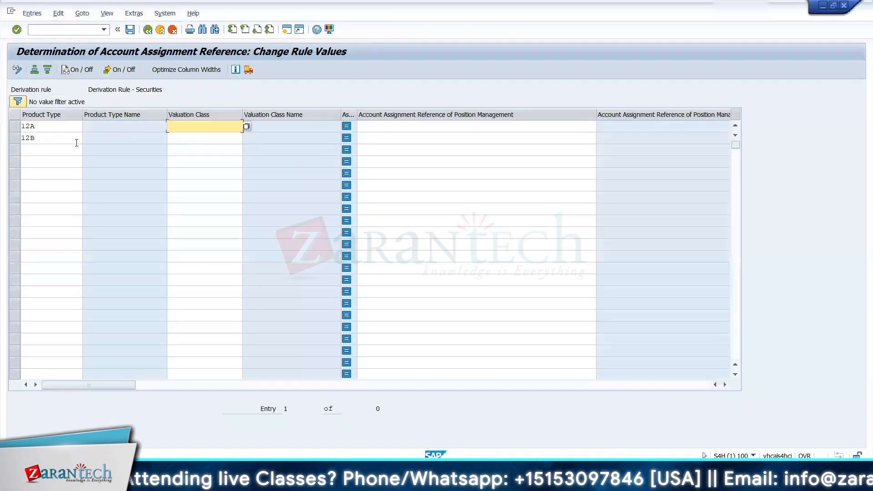
key(ctrl+v)
click(76, 143)
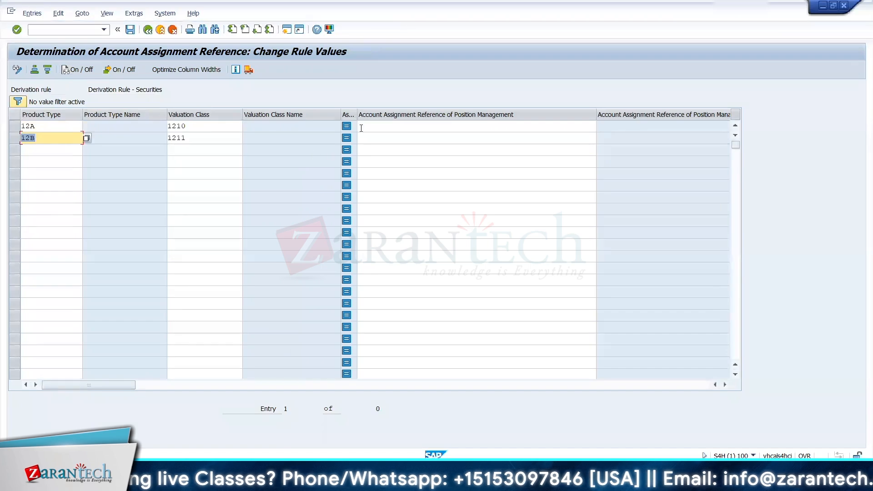
Step: Enter account assignment references 1210 for product type 12A and 1211 for 12B, and return to the IMG
click(361, 128)
key(ctrl+v)
key(Return)
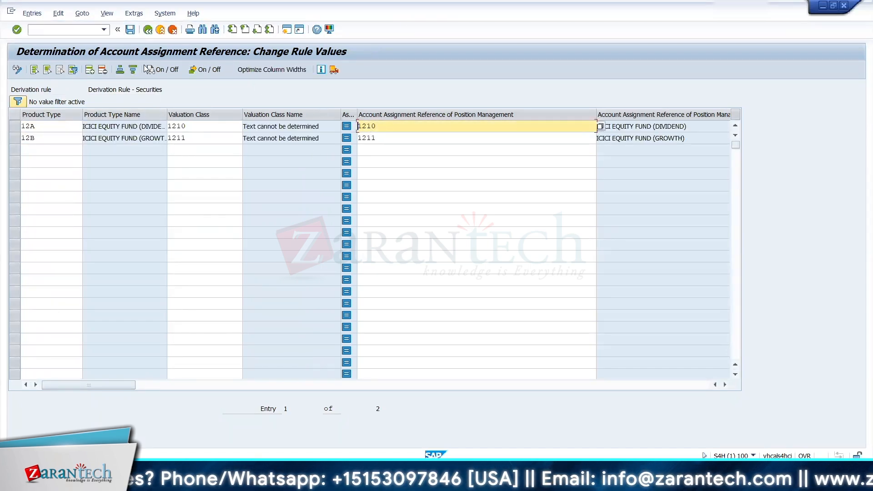
click(147, 30)
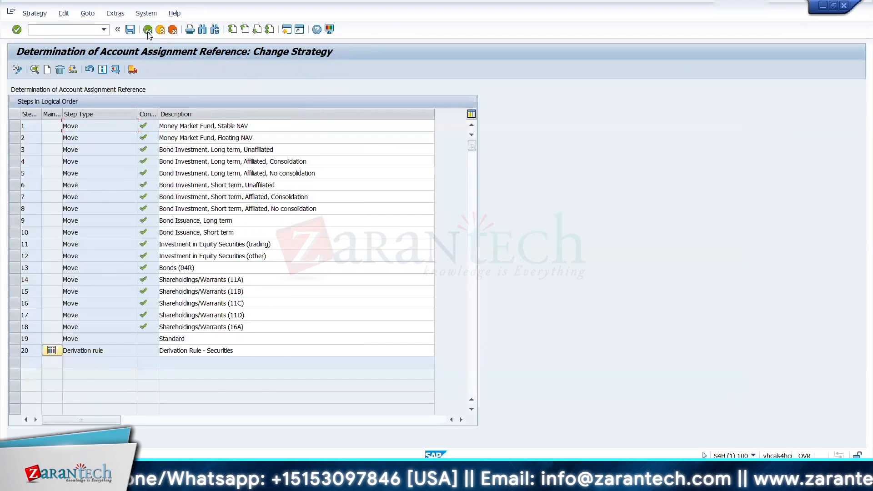
click(147, 30)
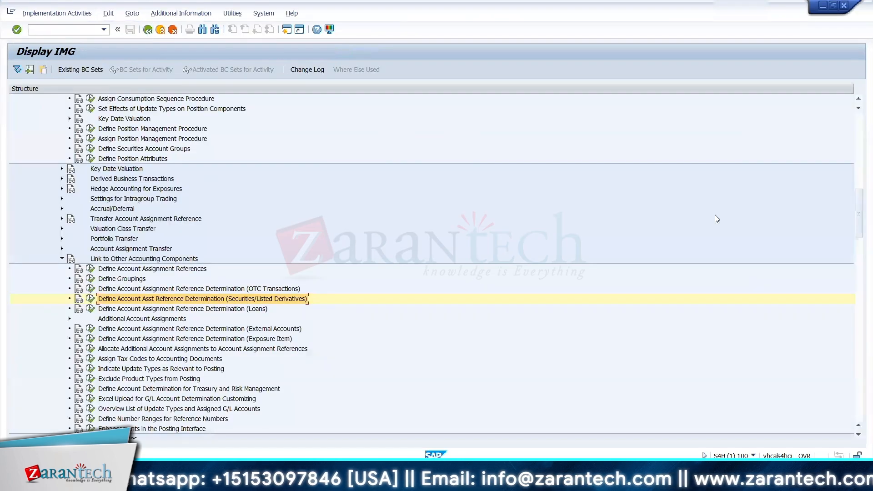
drag(860, 217, 857, 157)
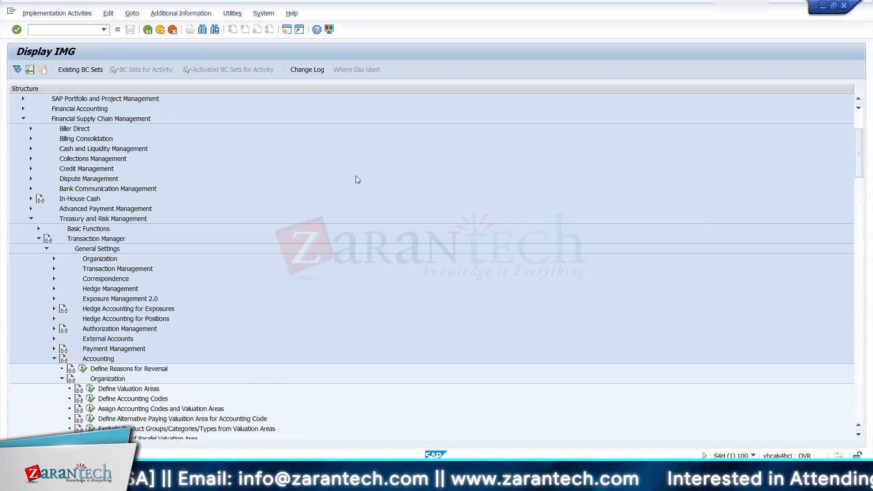
click(22, 108)
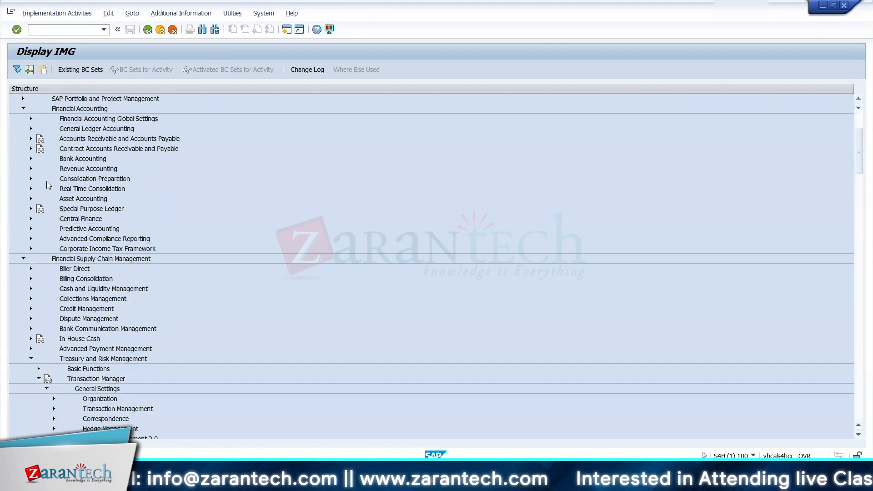
click(22, 108)
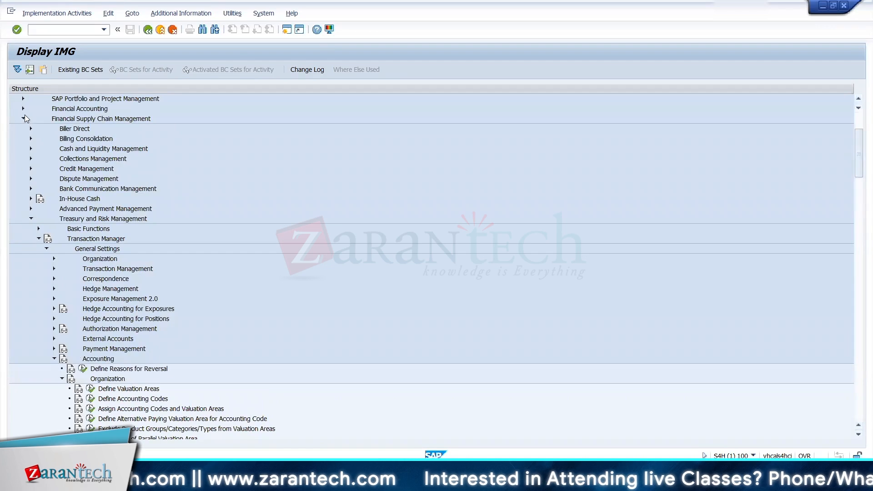
click(23, 108)
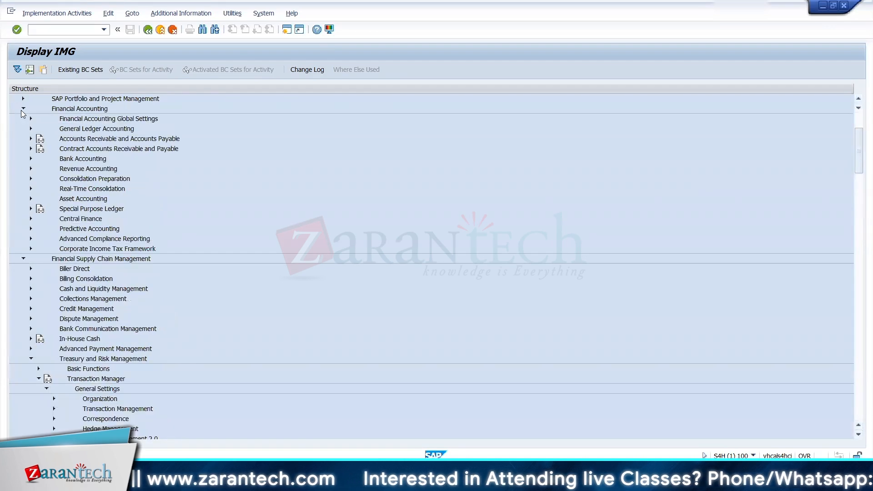
click(23, 109)
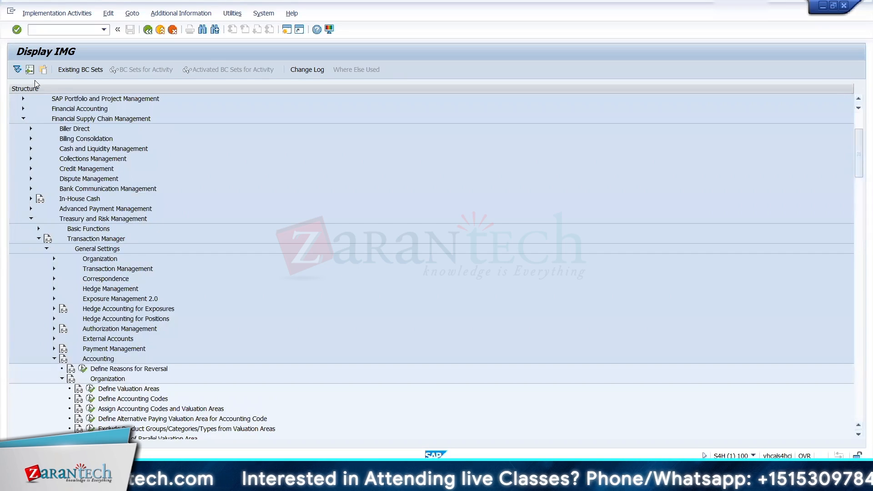
Step: Collapse Financial Supply Chain Management and open the Maintain Controlling Area activity in the Organization settings of General Controlling
click(23, 119)
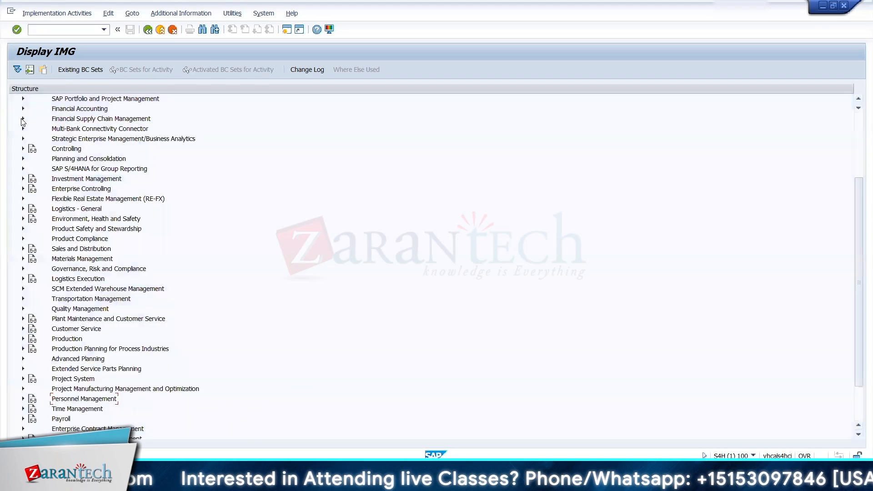
click(22, 149)
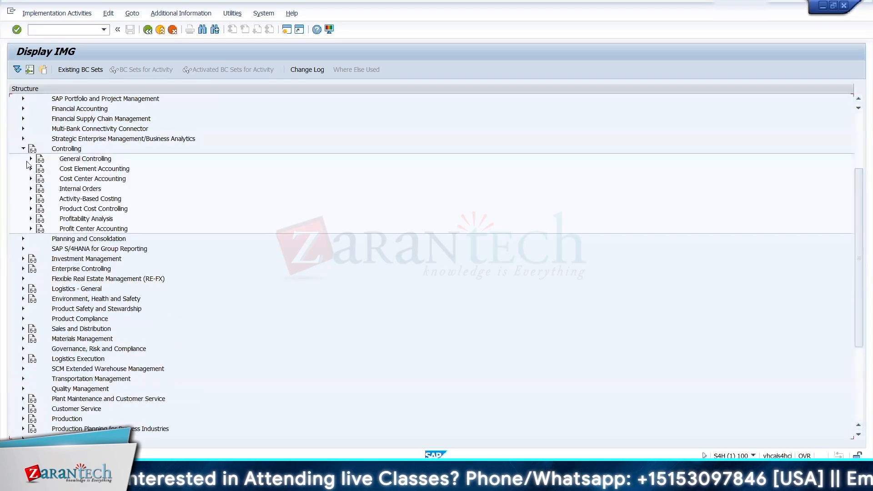
click(31, 159)
click(38, 169)
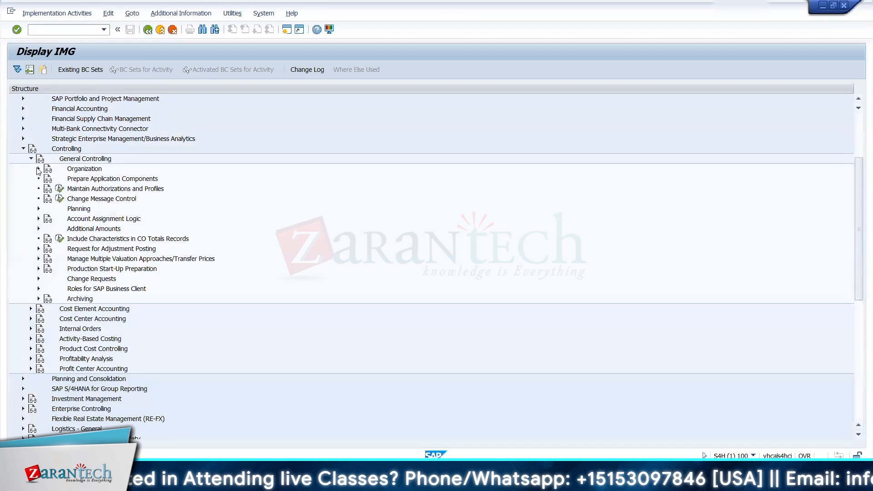
click(67, 181)
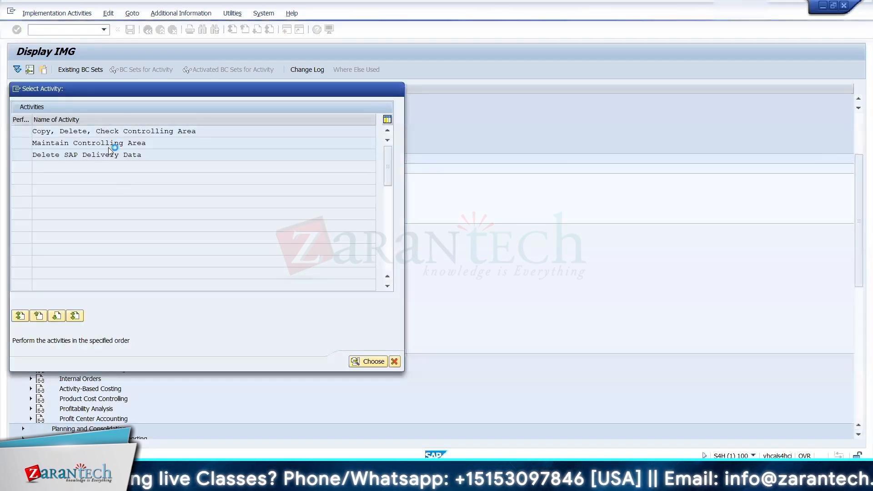
double_click(108, 148)
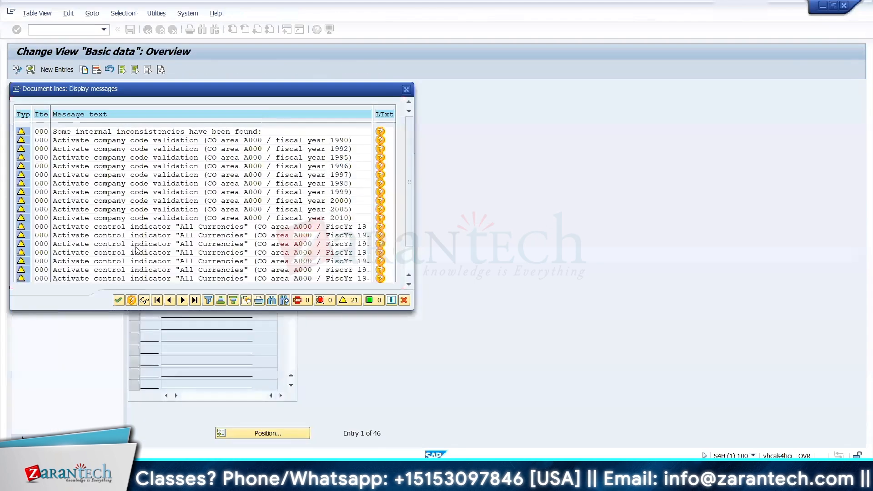
click(118, 301)
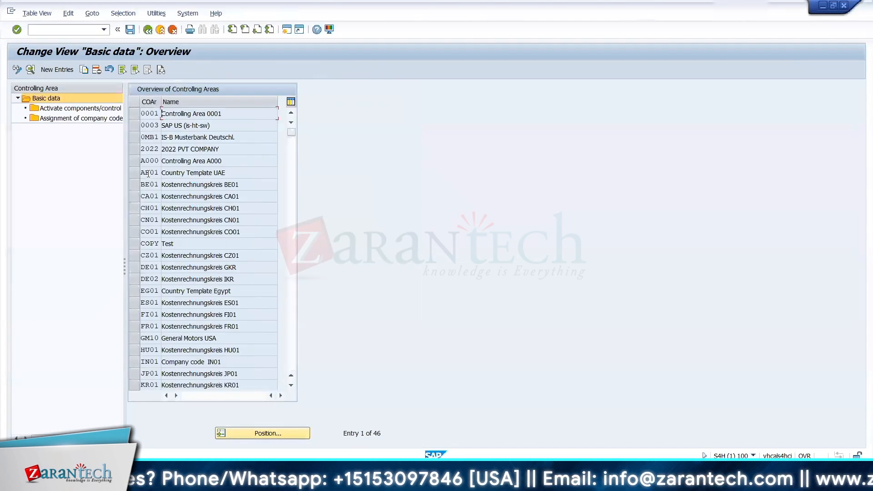
Step: Check the company codes assigned to controlling area 0001 and return to the IMG
click(143, 125)
click(134, 113)
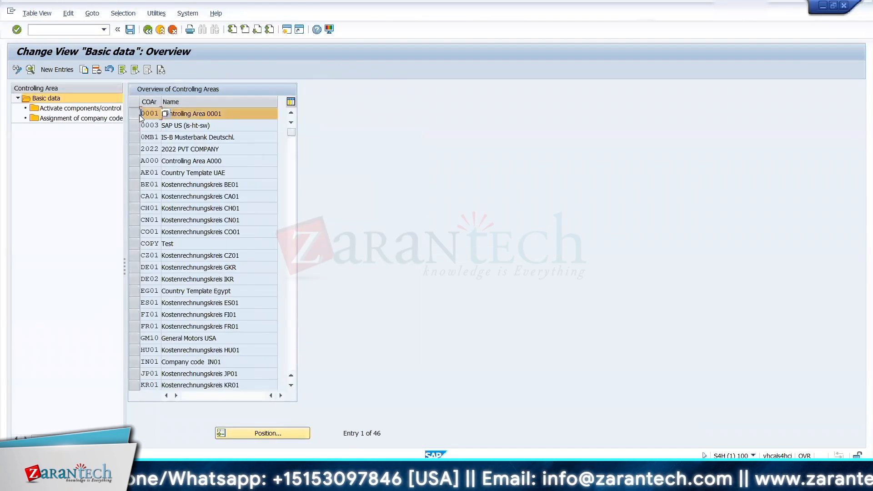
double_click(93, 118)
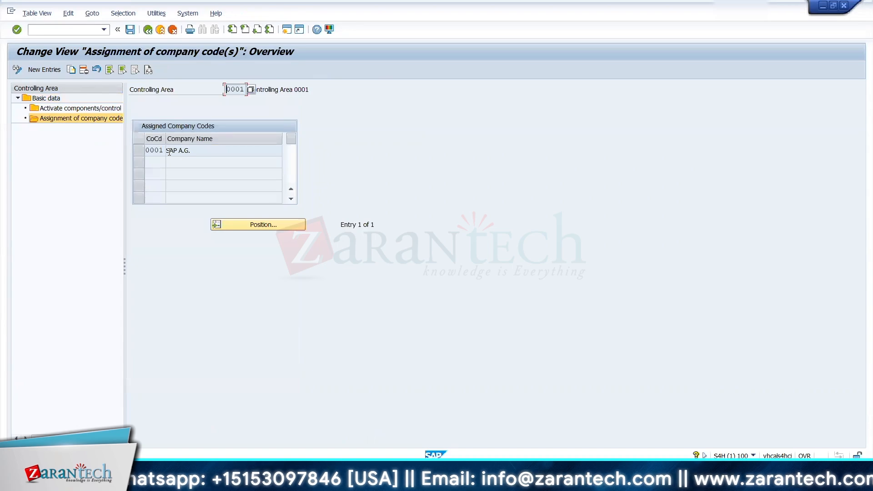
click(147, 35)
click(147, 35)
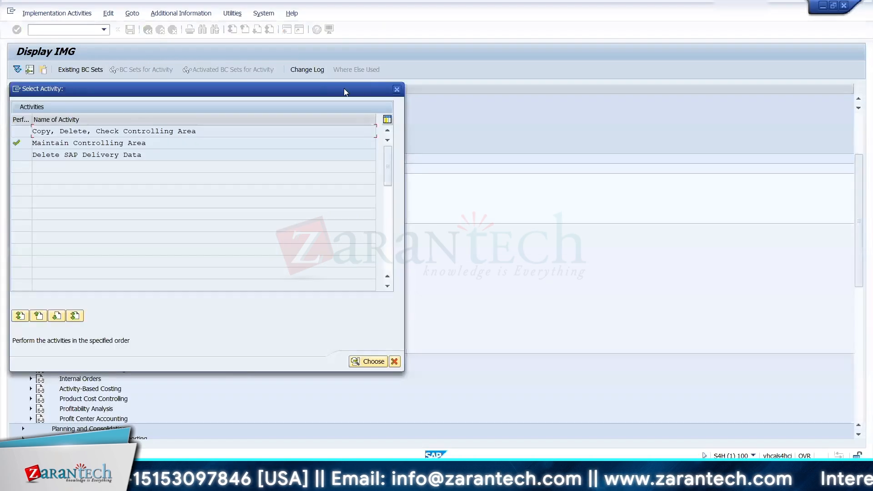
click(397, 89)
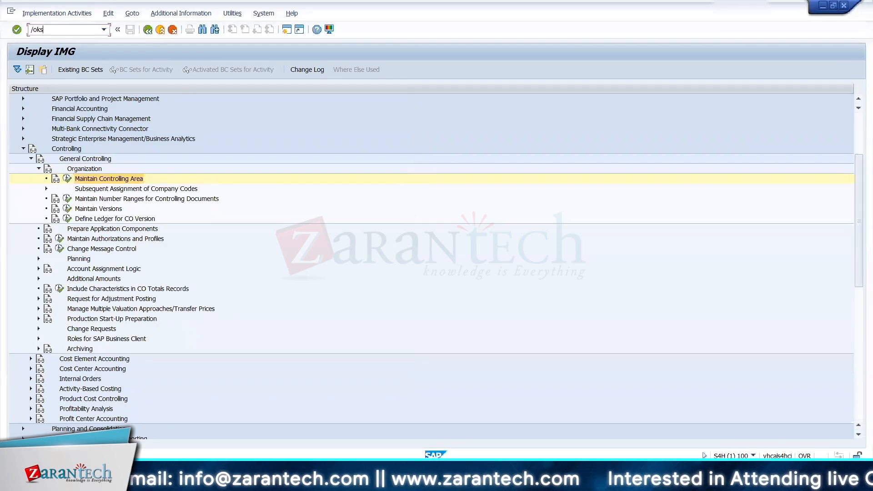
Step: Open the Display Cost Center transaction in a new session and set the controlling area to 0001
key(BackSpace)
key(BackSpace)
key(BackSpace)
key(BackSpace)
key(BackSpace)
key(BackSpace)
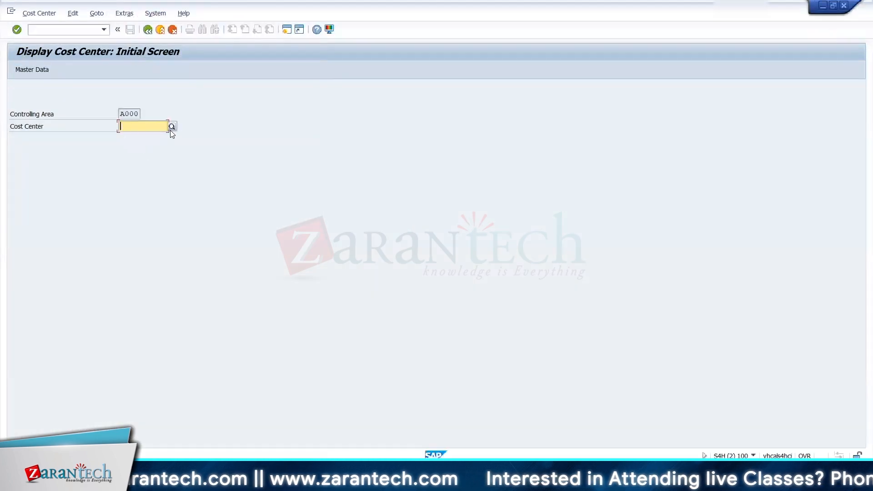
click(124, 13)
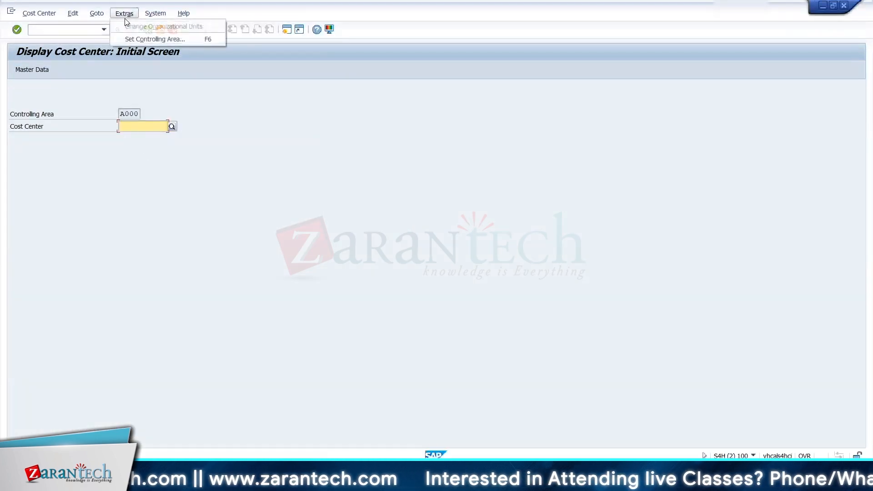
click(130, 40)
text(0001)
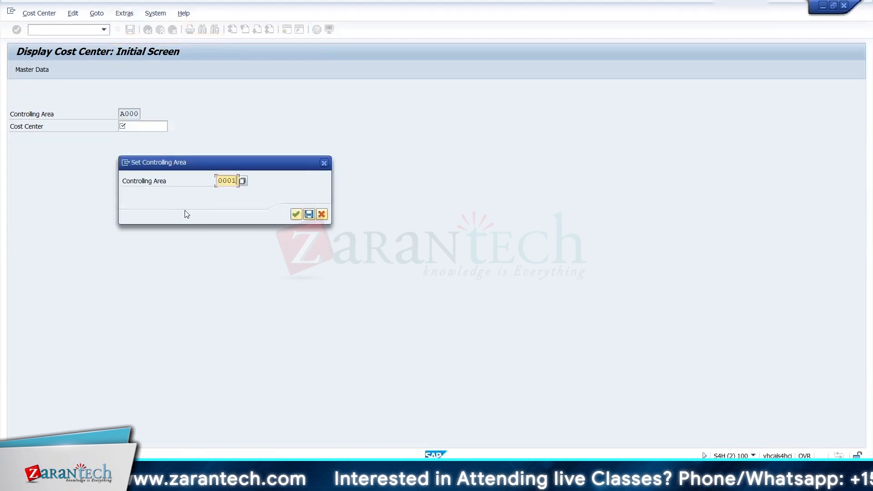
key(Return)
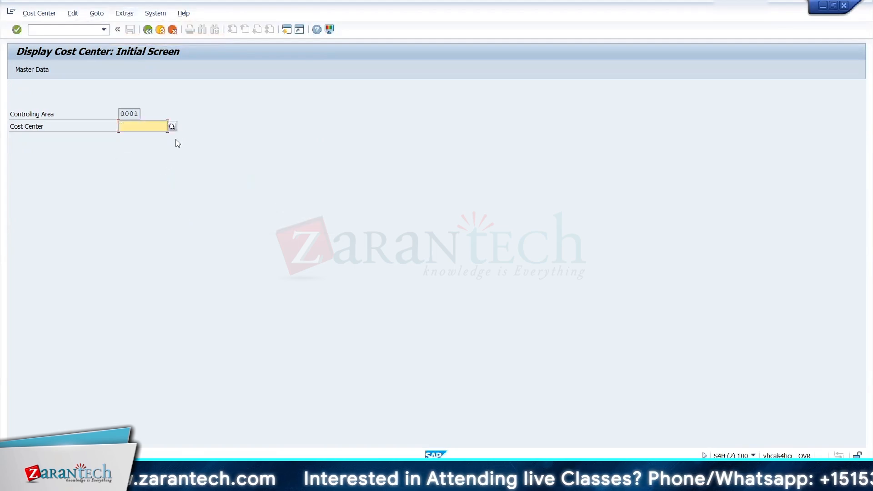
Step: Search for the cost centers of controlling area 0001 and open CC0001 for display
click(172, 127)
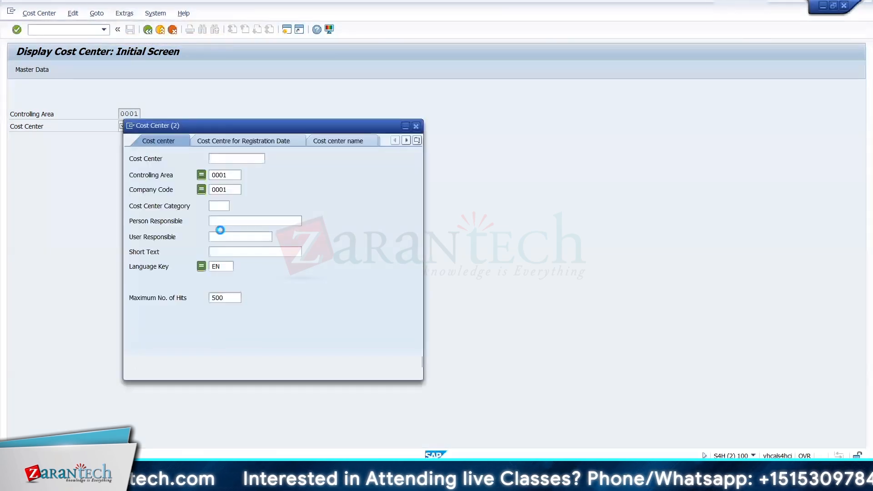
click(384, 362)
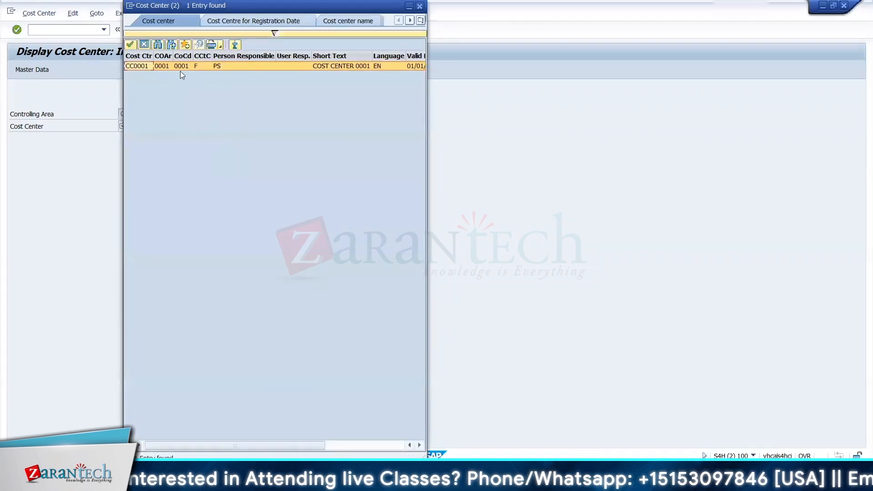
double_click(180, 68)
key(Return)
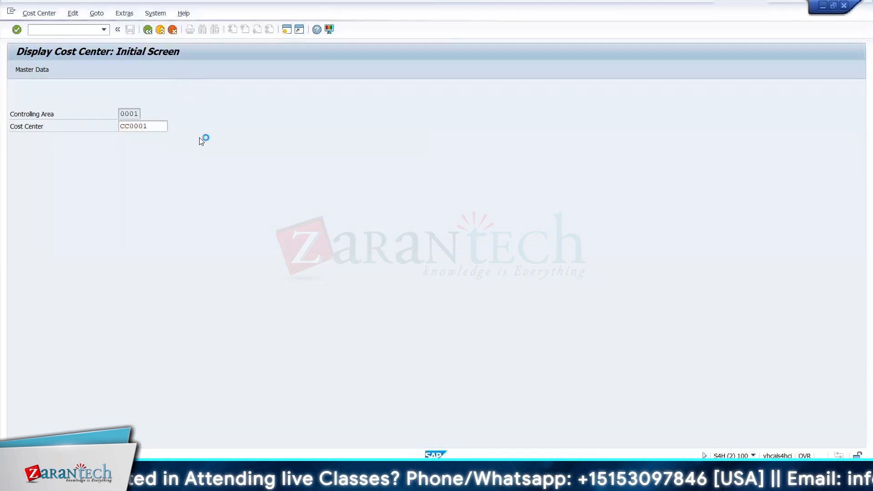
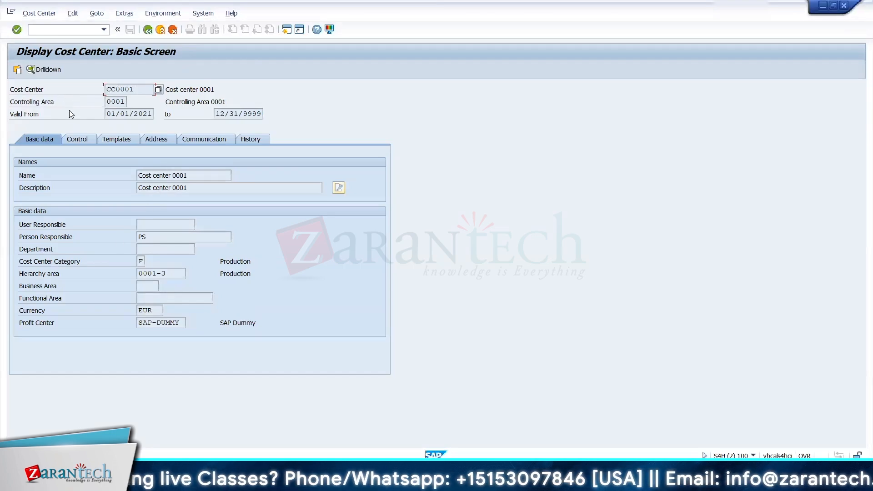
Step: Leave the display of cost center CC0001 and return to the Display IMG session
drag(138, 91, 102, 90)
click(148, 30)
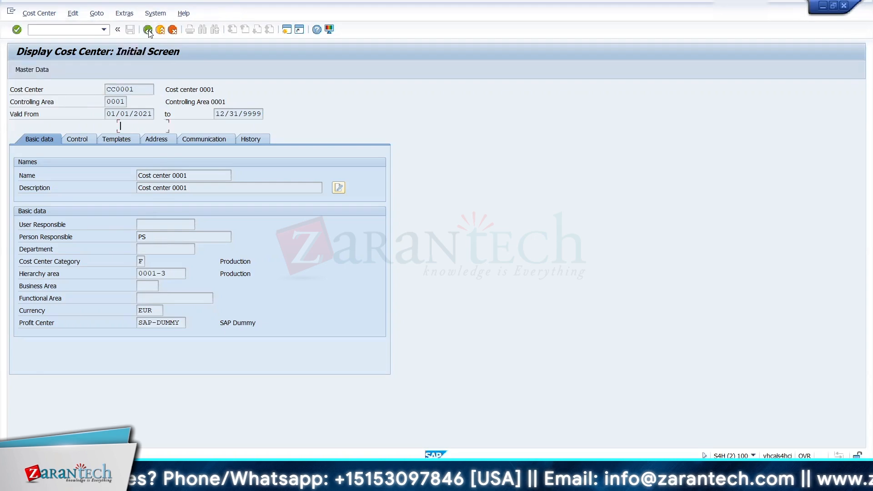
click(147, 30)
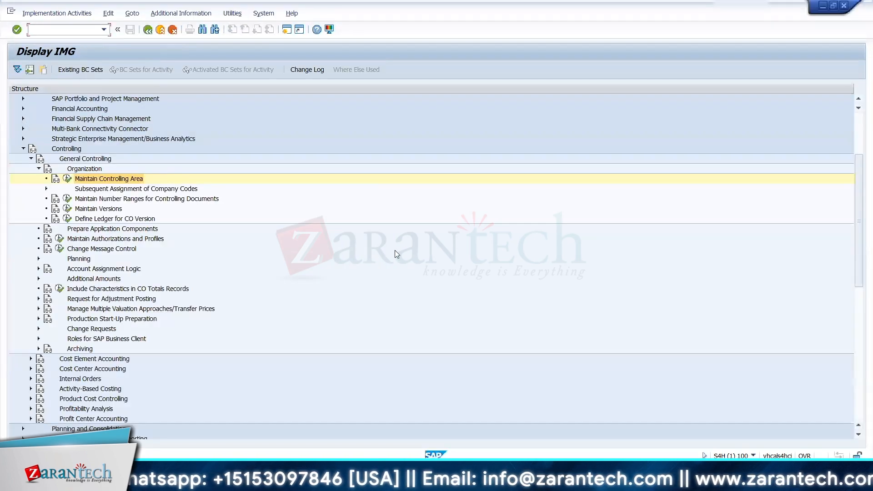
Step: Collapse Controlling, expand Financial Supply Chain Management and open Allocate Additional Account Assignments to Account Assignment References under Link to Other Accounting Components
click(24, 148)
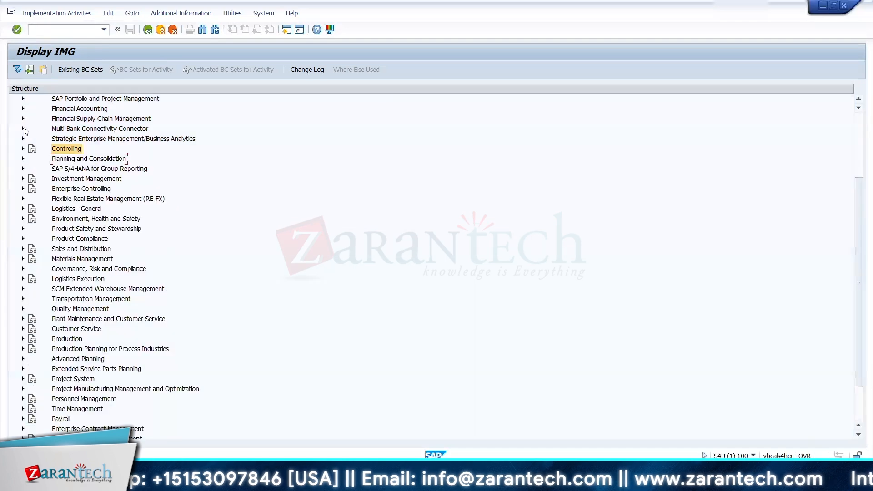
click(23, 119)
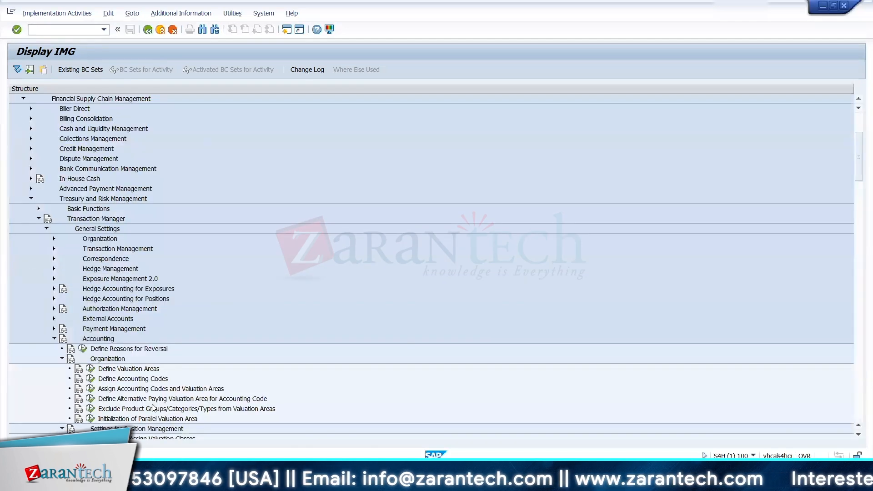
scroll(860, 214, down, 10)
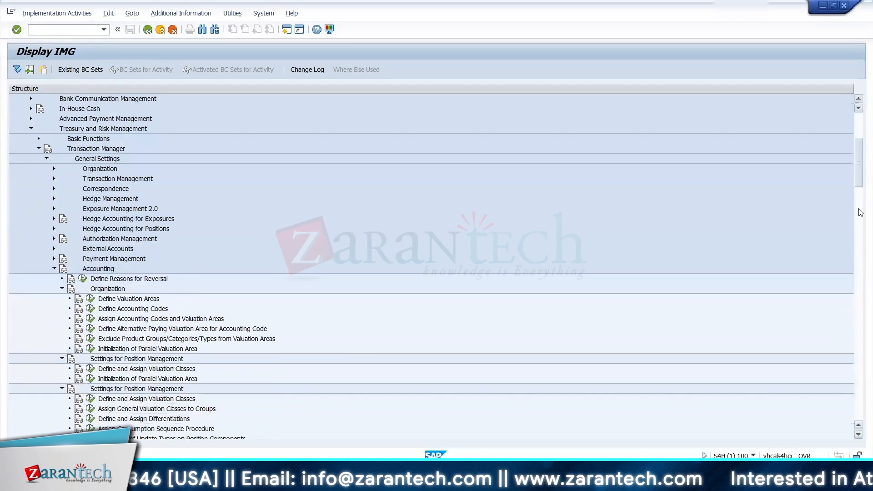
scroll(430, 294, down, 6)
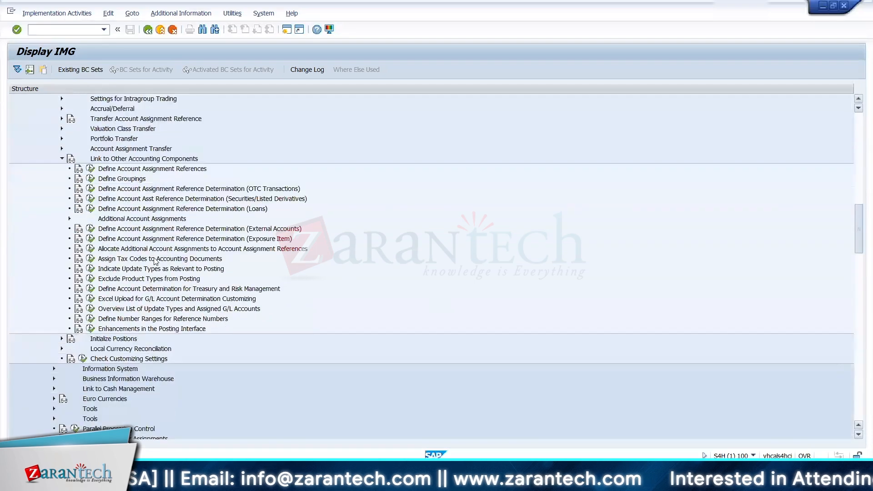
click(107, 232)
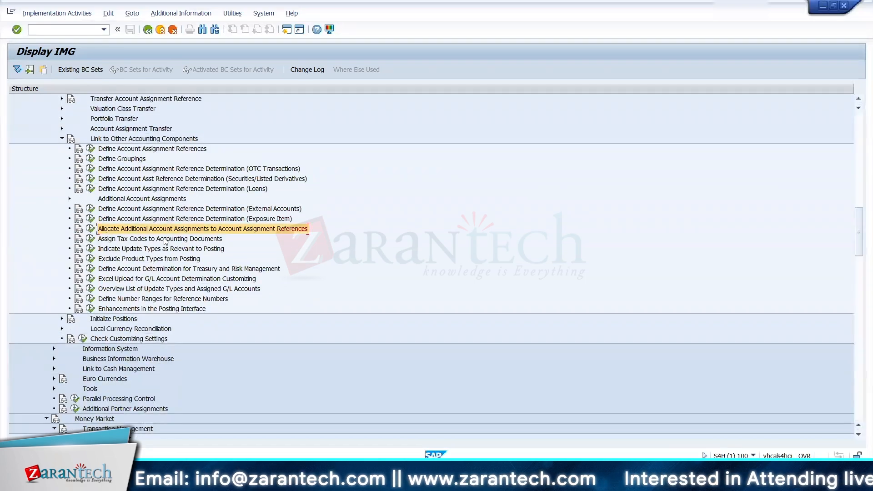
click(90, 228)
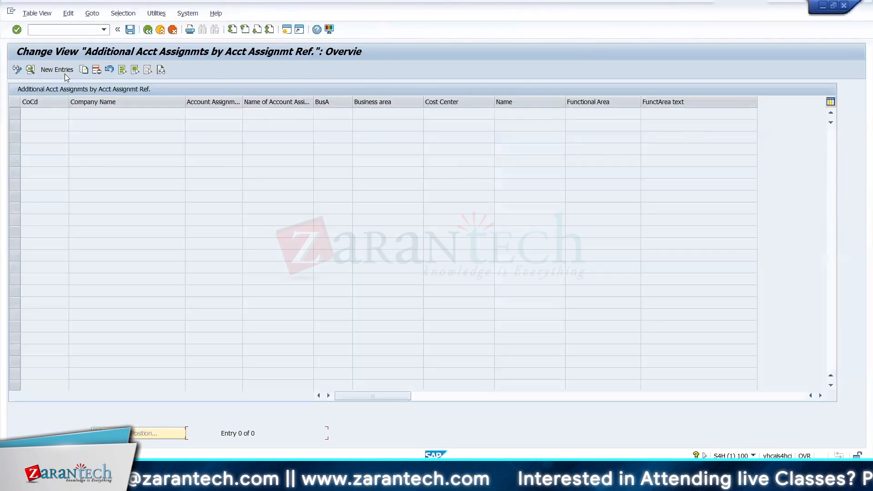
click(64, 74)
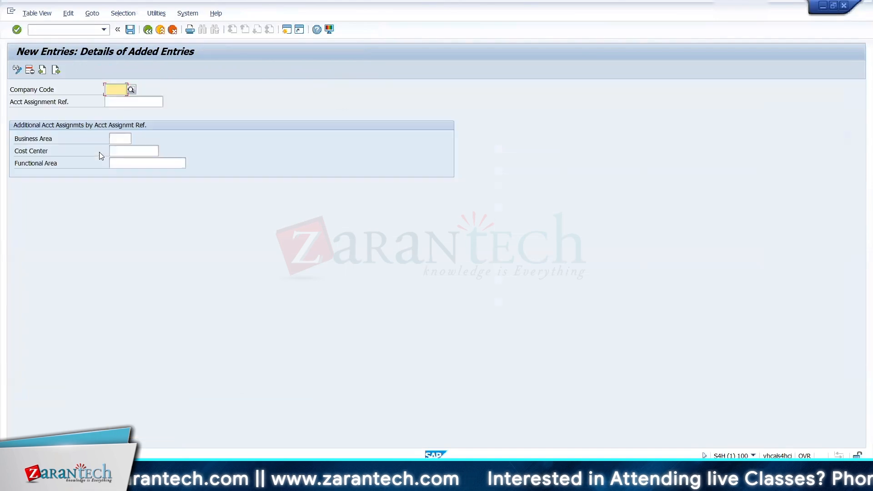
text(000)
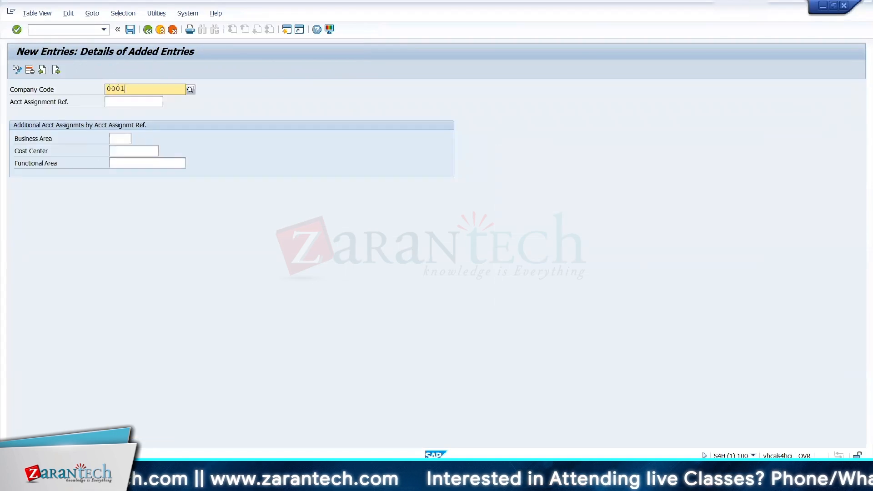
text(1)
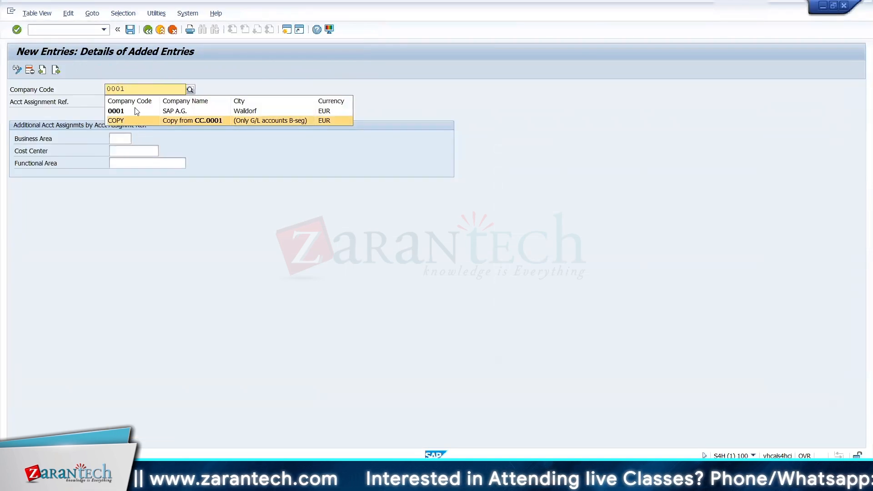
click(152, 37)
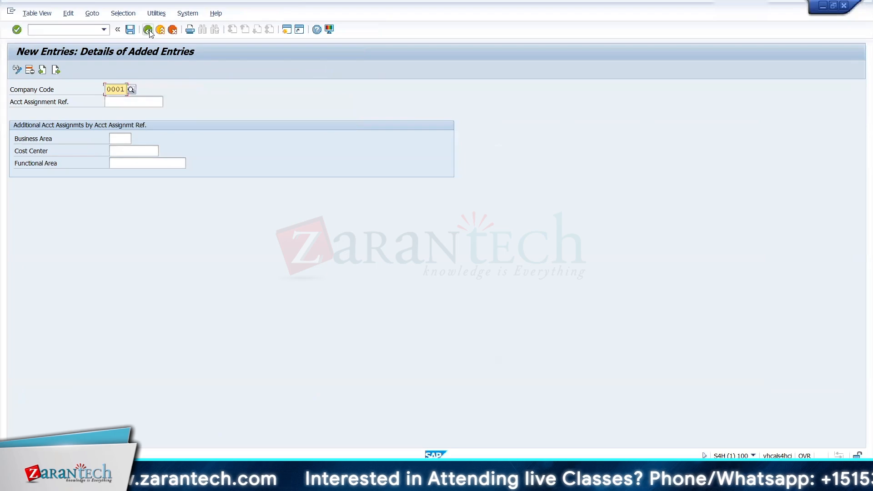
click(148, 31)
click(149, 31)
click(161, 30)
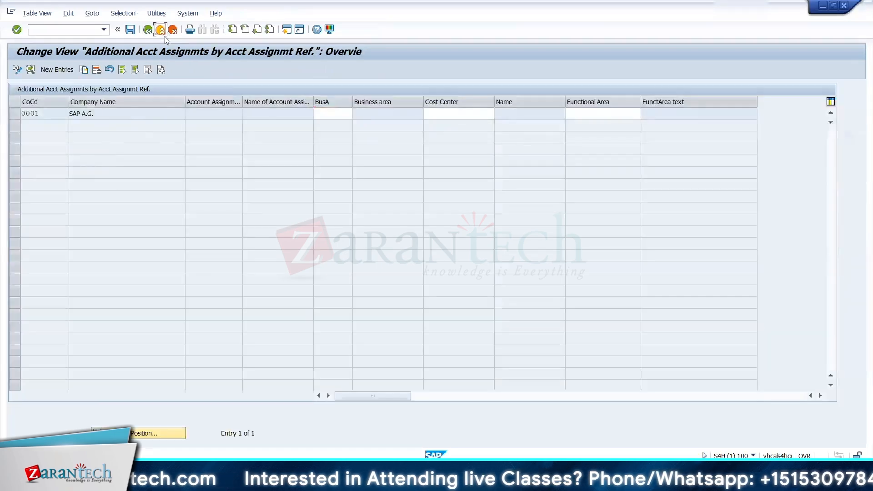
click(226, 206)
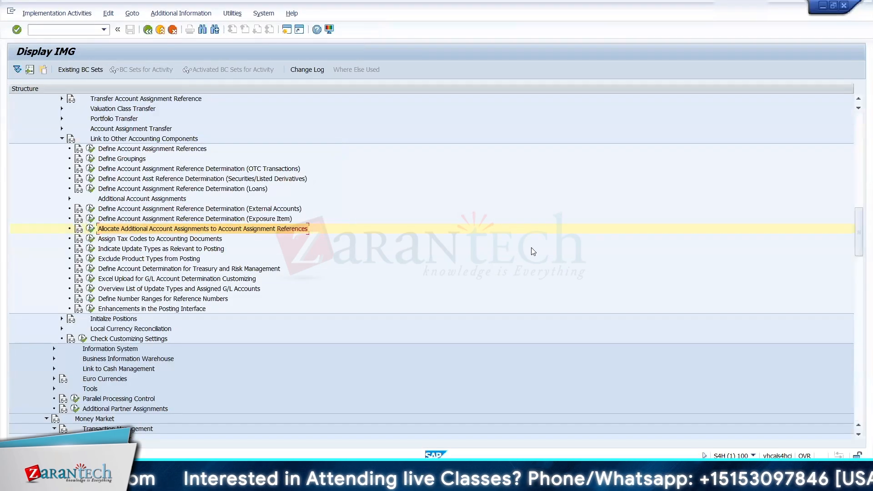
Step: Collapse Transaction Manager, expand Controlling and open the Maintain Controlling Area activity in the Organization settings of General Controlling
scroll(417, 210, up, 11)
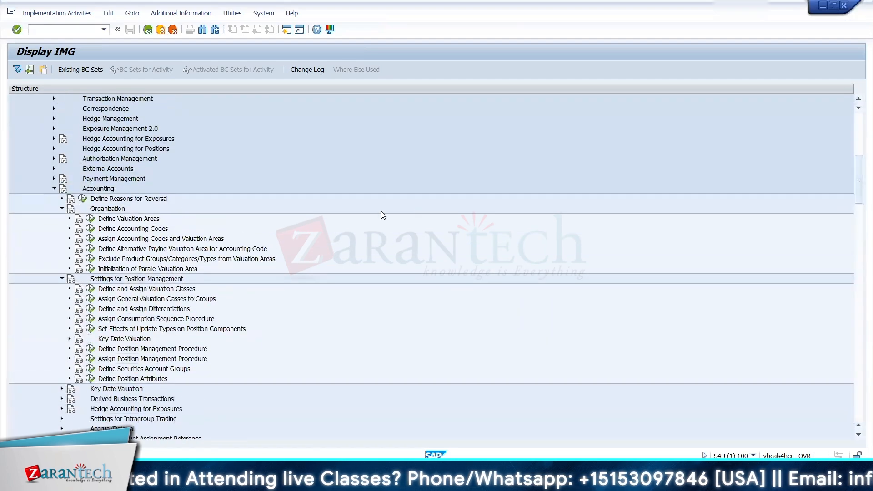
scroll(855, 172, up, 5)
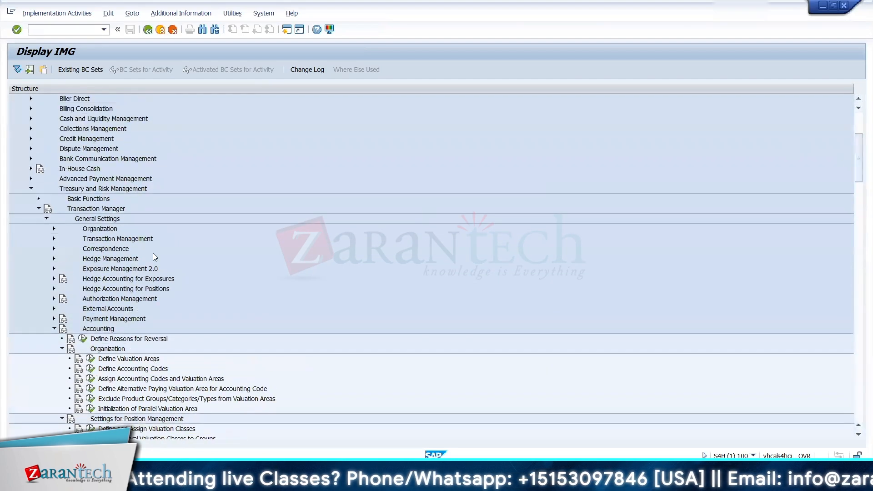
click(39, 209)
click(24, 299)
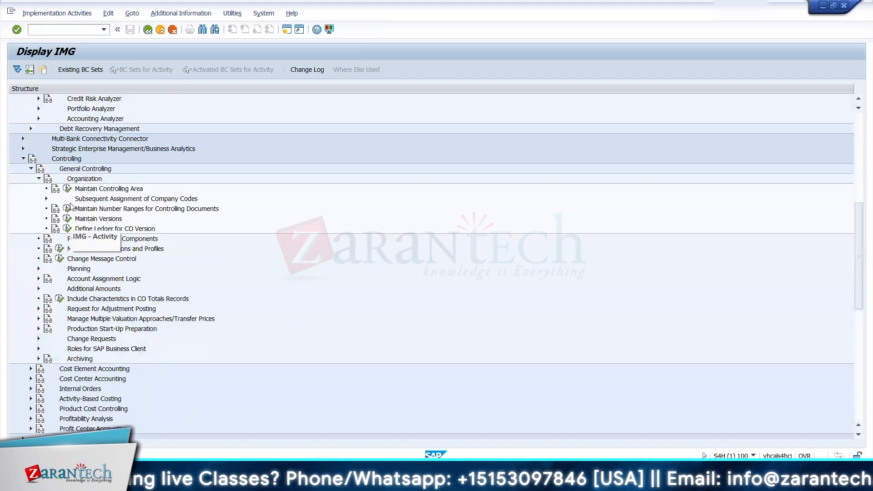
double_click(93, 190)
double_click(95, 142)
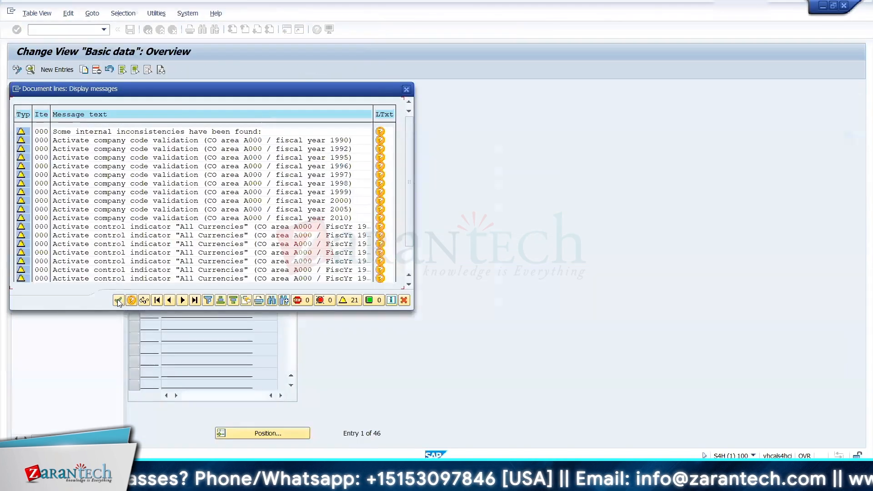
Step: Position the overview of controlling areas at entry 1 and return to the IMG
click(118, 300)
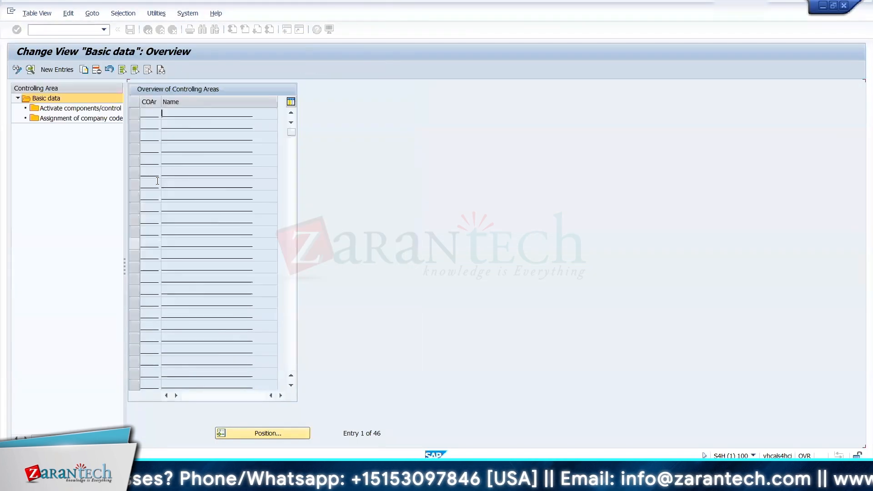
click(251, 435)
text(1)
key(Return)
key(Return)
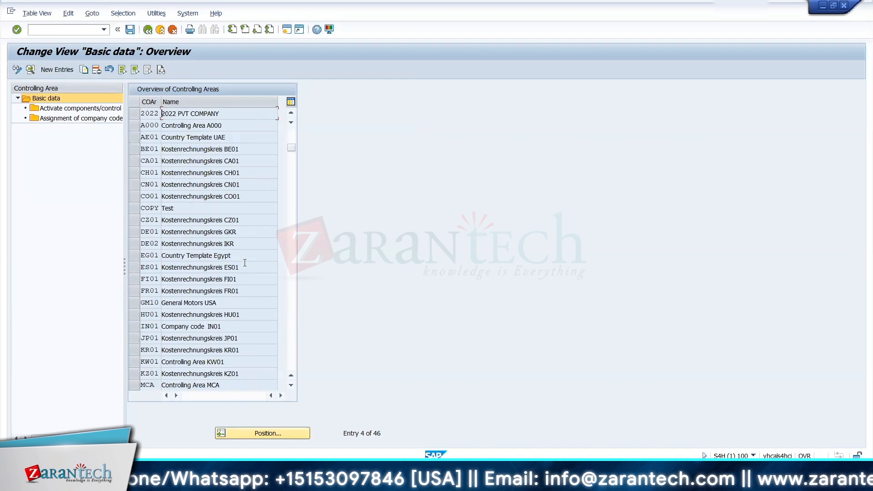
click(148, 31)
click(398, 89)
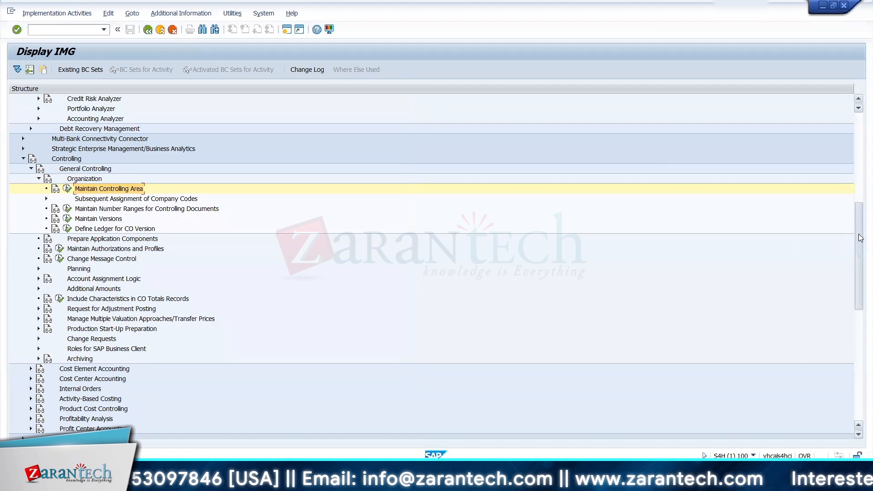
Step: Expand Enterprise Structure and its Controlling assignments, and open Assign company code to controlling area
drag(860, 241, 307, 137)
drag(858, 210, 859, 127)
click(23, 149)
click(31, 169)
click(38, 188)
click(66, 198)
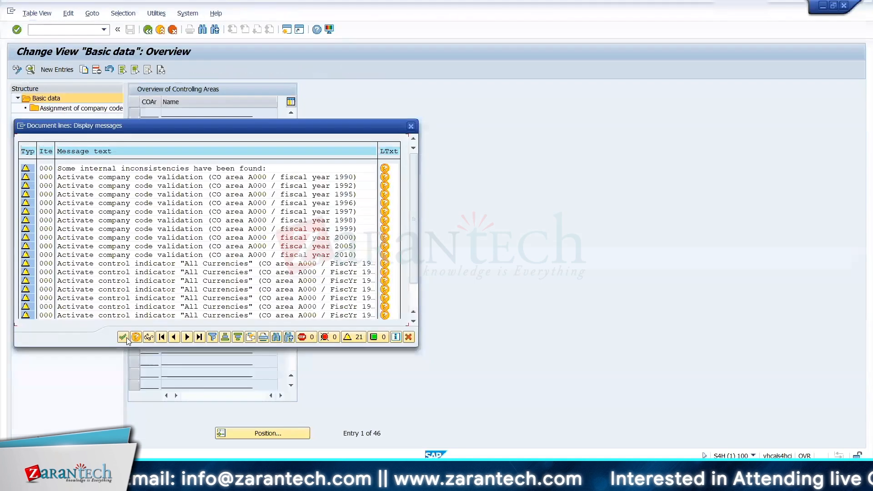
Step: Display the basic data of all controlling areas as a list and return to the IMG
key(Return)
click(242, 437)
key(Return)
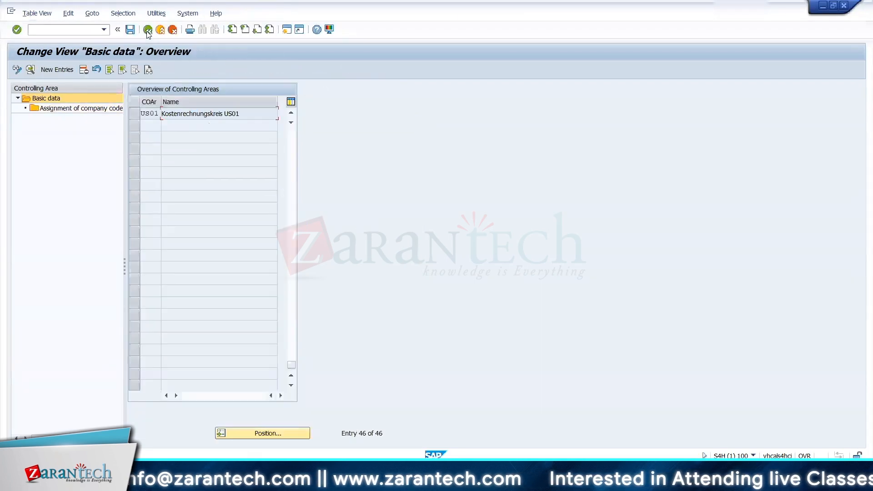
click(37, 14)
click(39, 88)
key(F3)
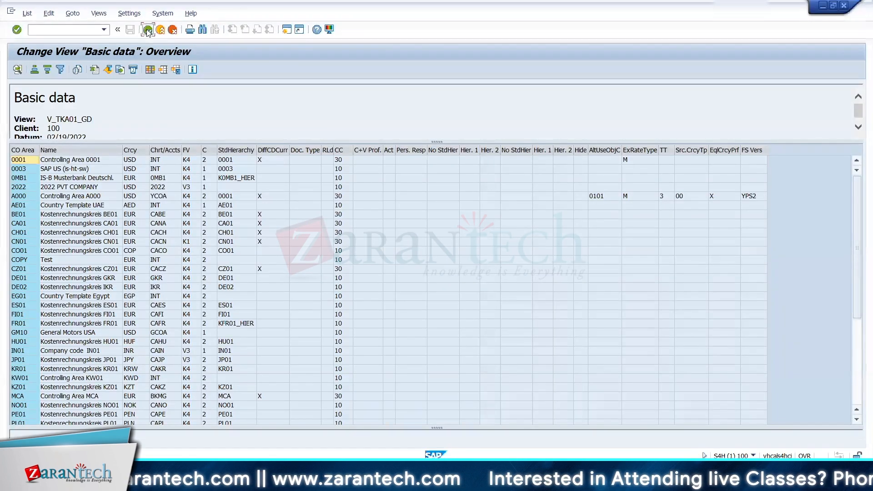
key(F3)
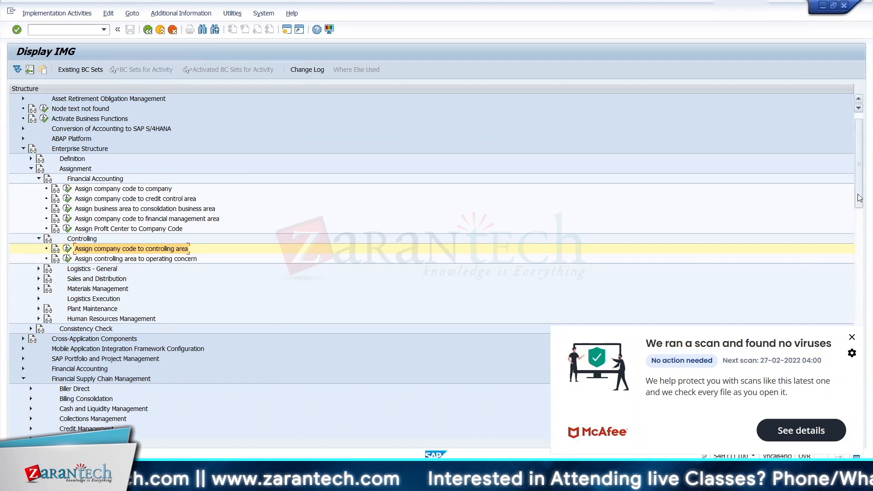
Step: Expand Subsequent Assignment of Company Codes under General Controlling, and check the Define Ledger for CO Version settings
drag(858, 193, 858, 295)
click(47, 279)
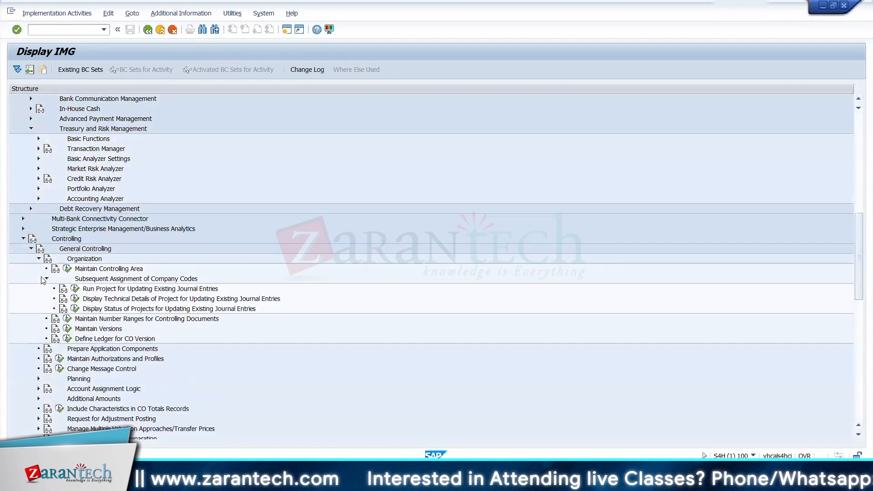
click(68, 339)
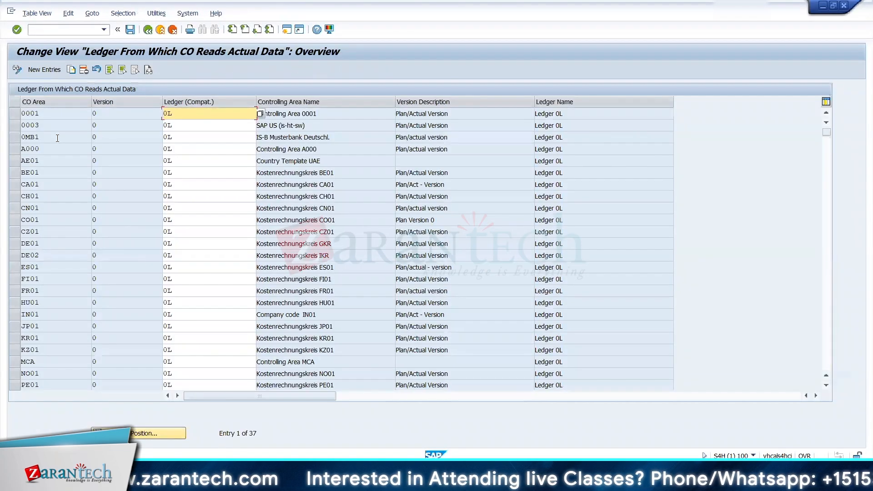
key(F3)
Step: Reopen Maintain Controlling Area, look through the controlling areas and their company code assignment, and return to the IMG
click(68, 268)
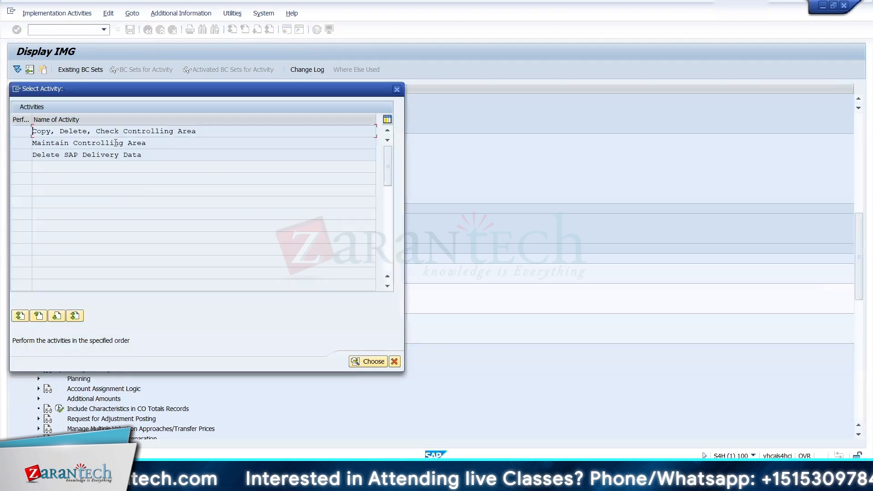
double_click(117, 142)
key(Return)
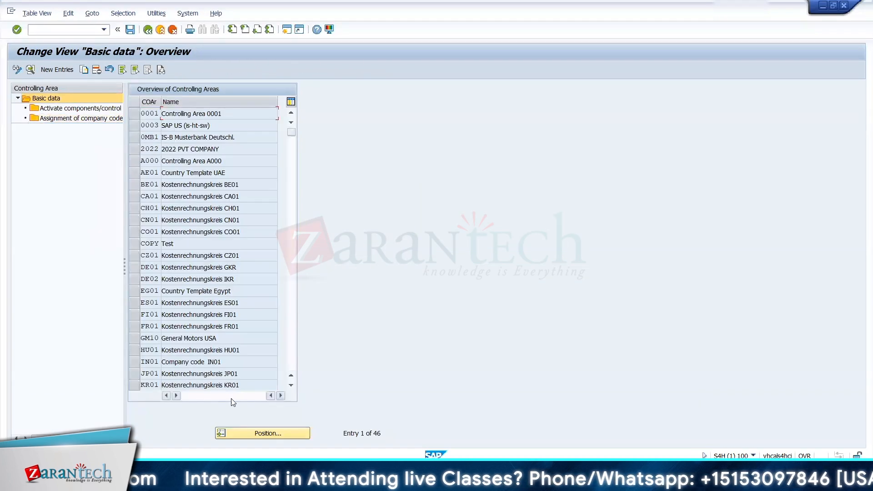
scroll(139, 129, down, 1)
click(94, 119)
click(148, 31)
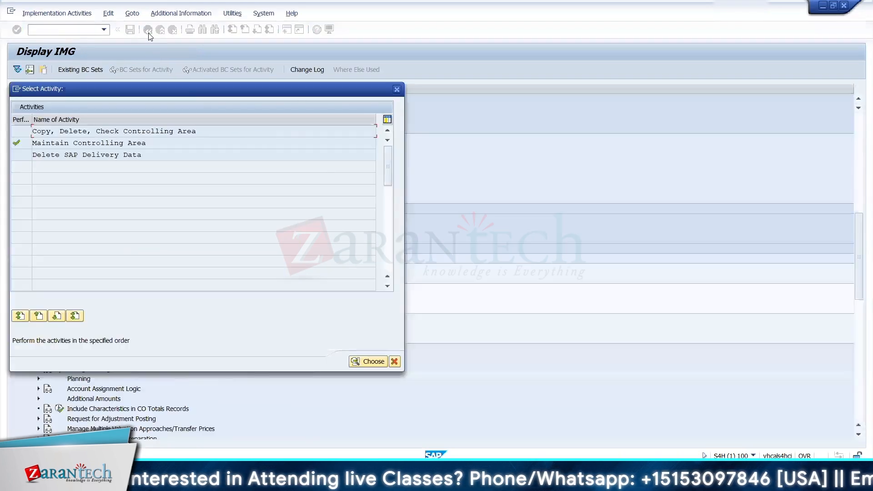
key(Escape)
key(alt+Tab)
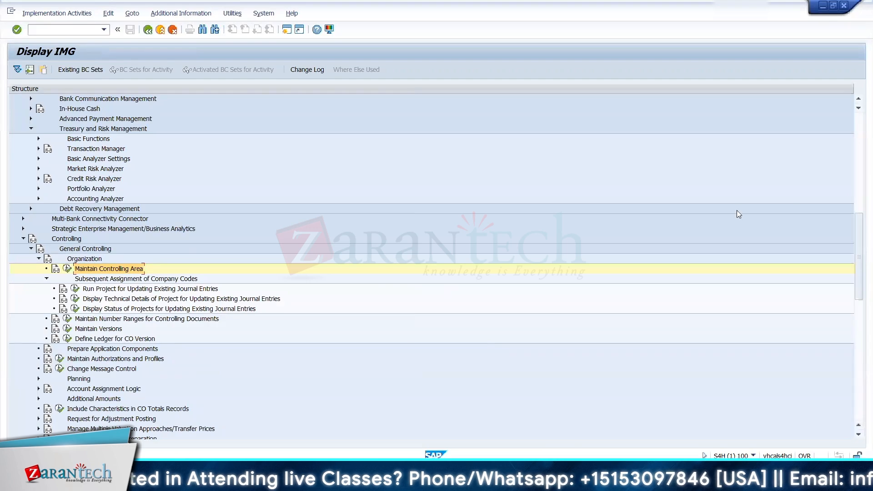
Step: Collapse the Treasury and Risk Management, Controlling and Enterprise Structure nodes in the IMG
click(30, 129)
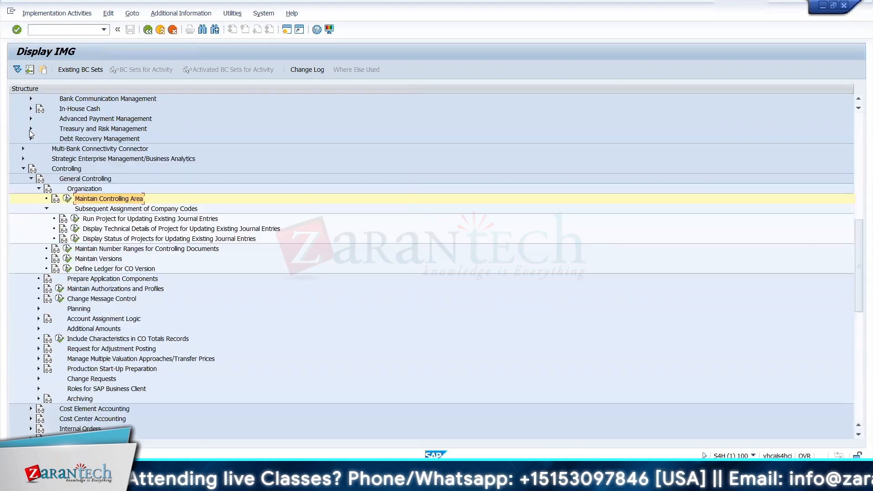
click(23, 168)
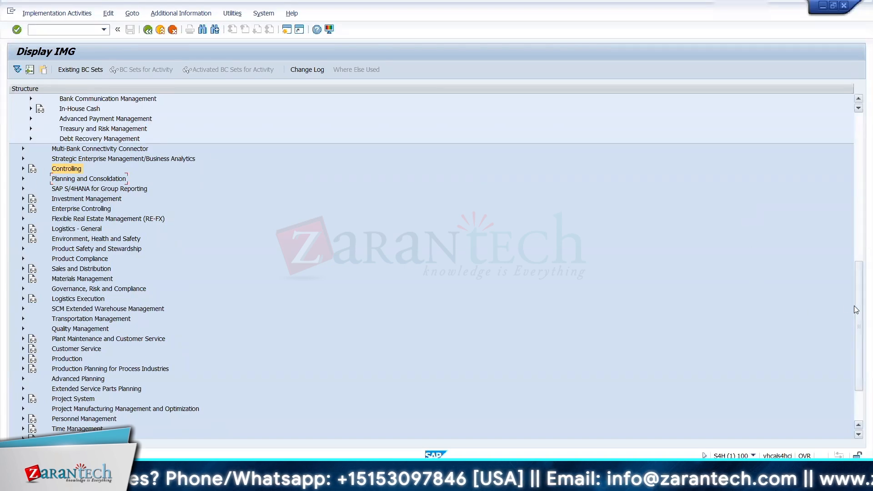
drag(857, 306, 853, 174)
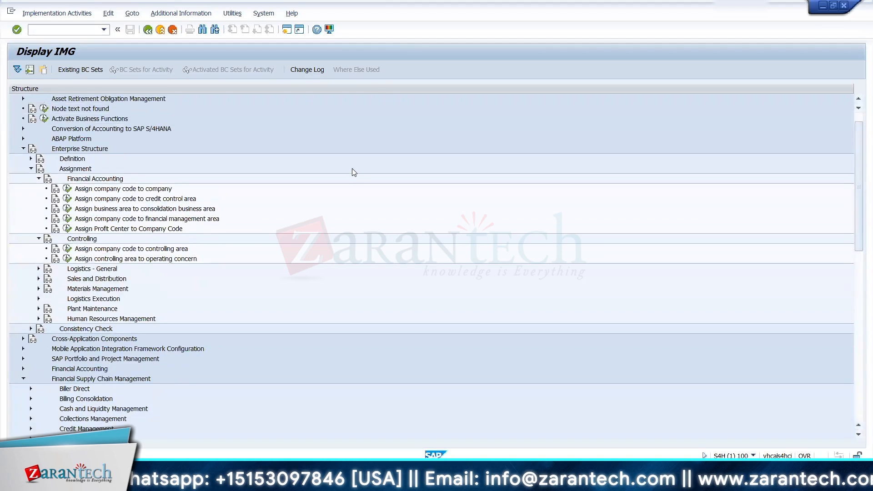
click(23, 149)
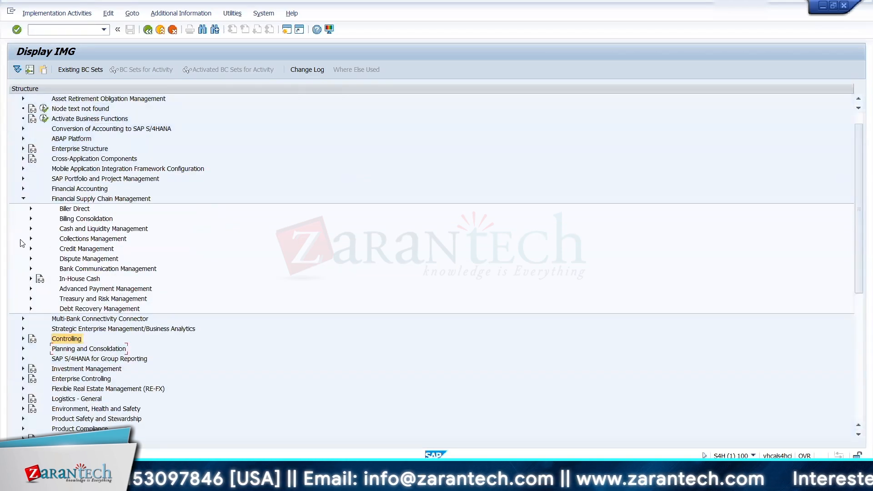
Step: Expand Treasury and Risk Management and Transaction Manager, and open Allocate Additional Account Assignments to Account Assignment References
click(31, 298)
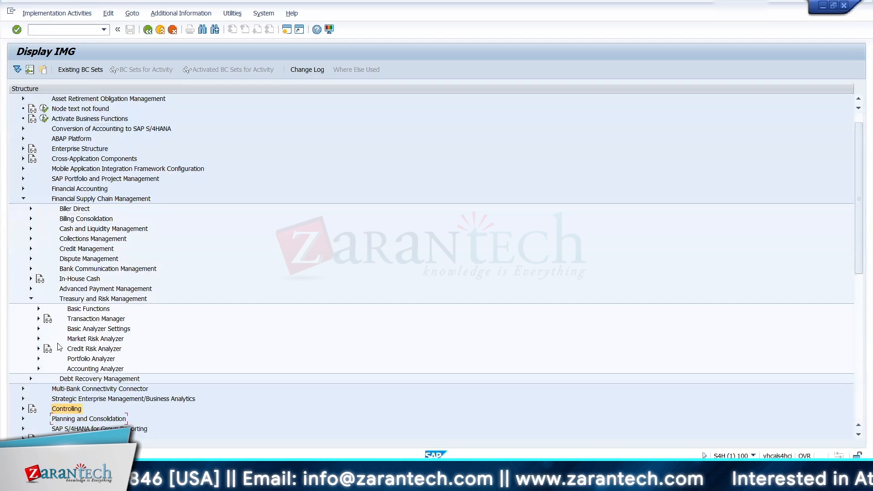
click(38, 309)
click(39, 309)
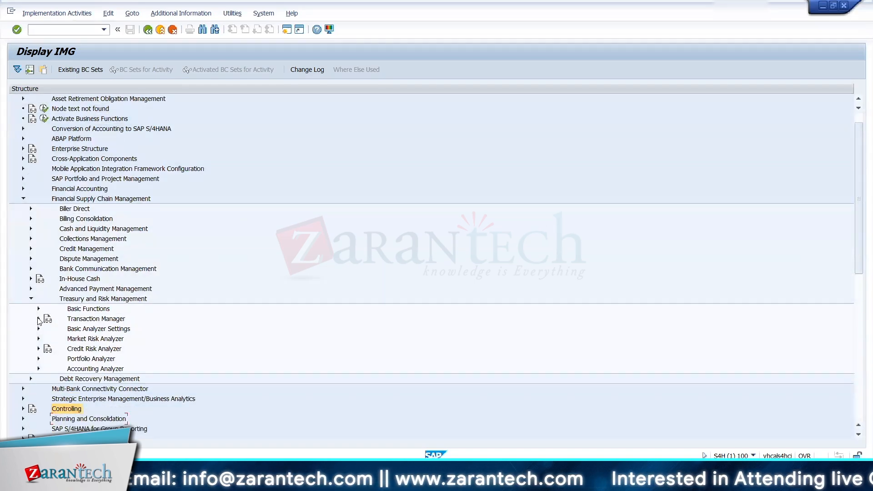
click(38, 318)
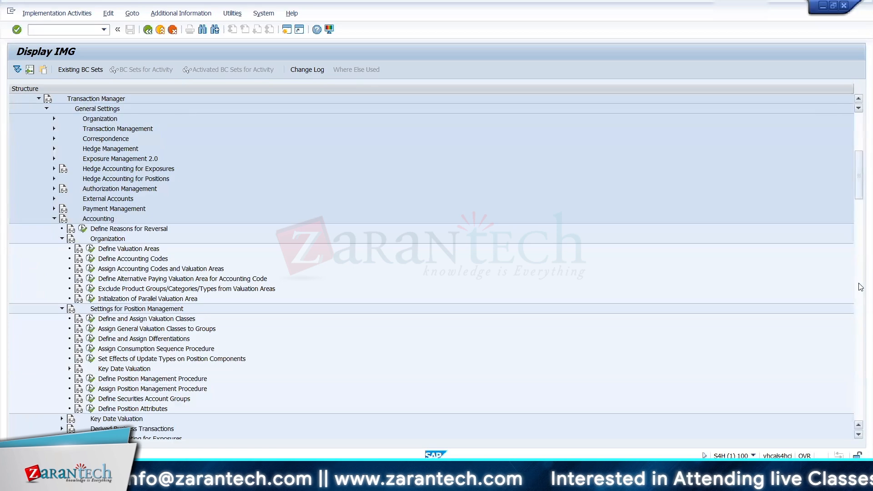
scroll(861, 193, down, 11)
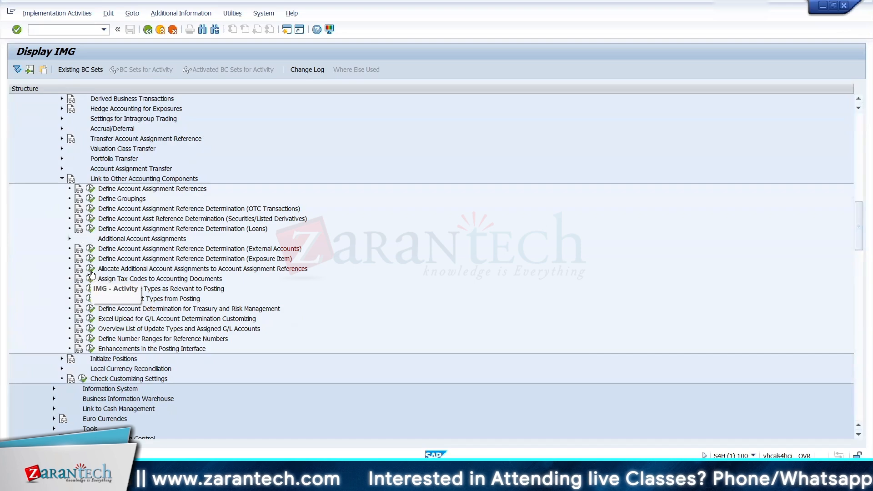
click(90, 270)
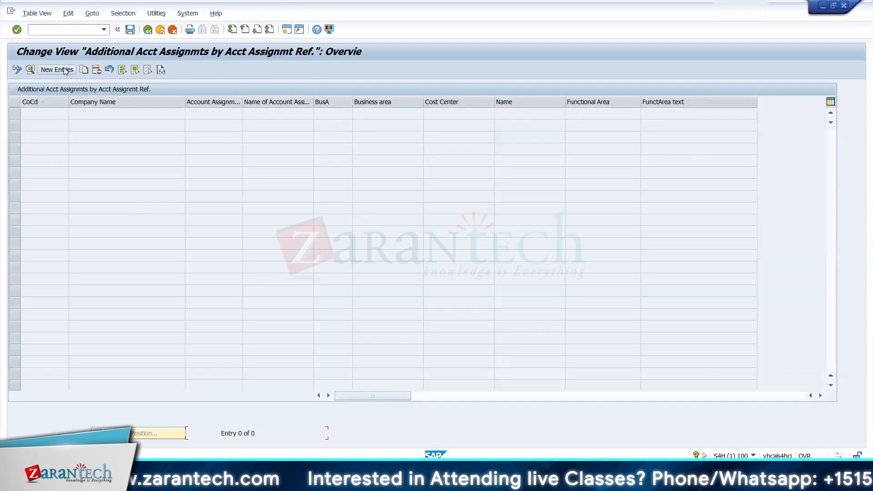
Step: Create a new additional account assignment entry for company code 1710 and account assignment reference 1210
click(56, 70)
text(1710)
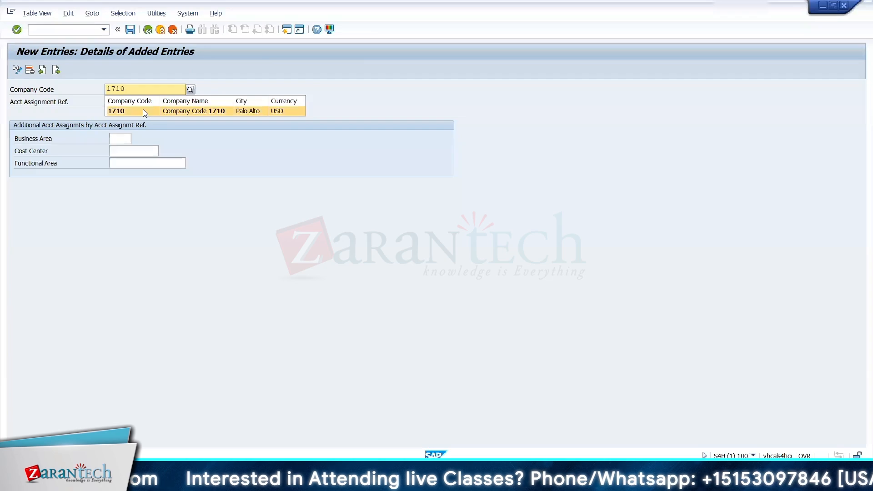
key(Return)
click(120, 101)
text(1)
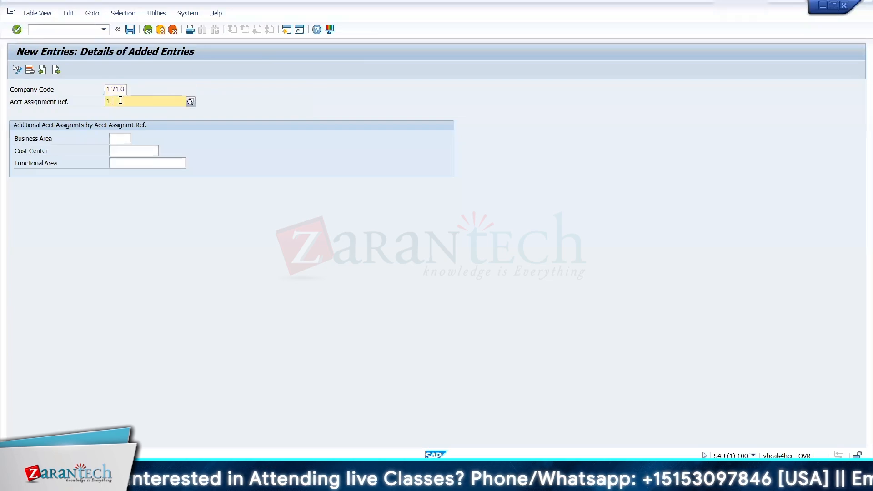
text(21)
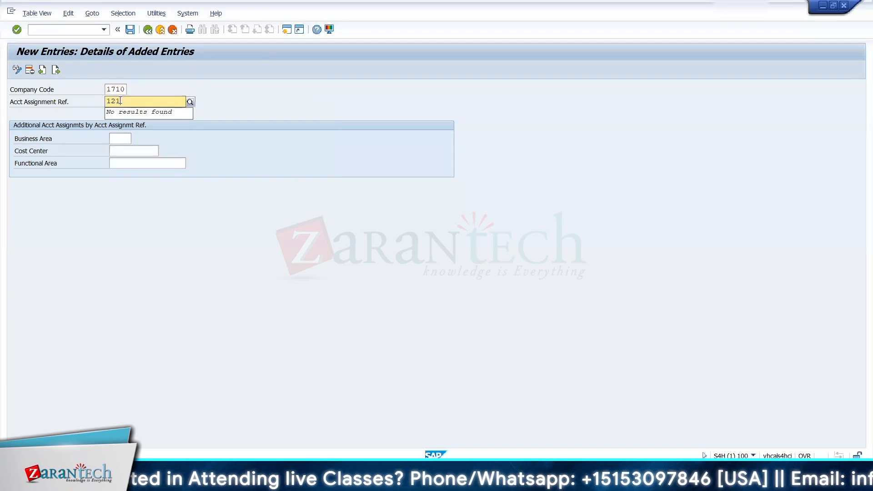
text(0)
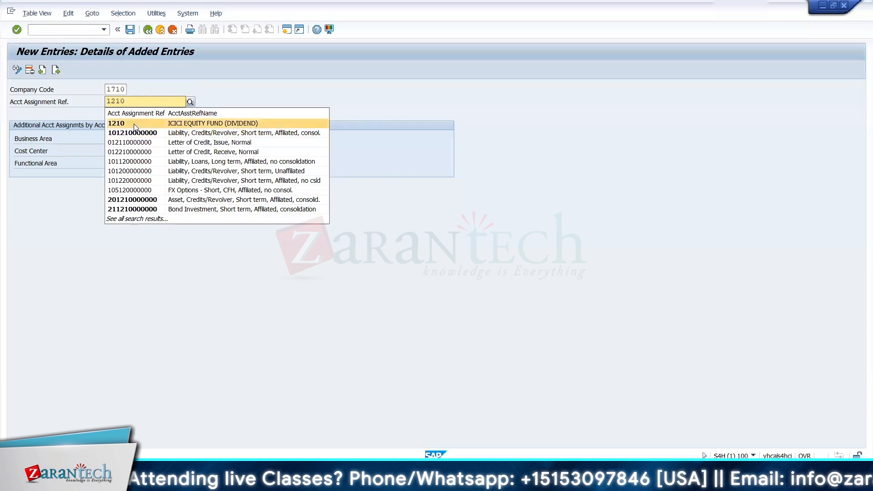
click(134, 123)
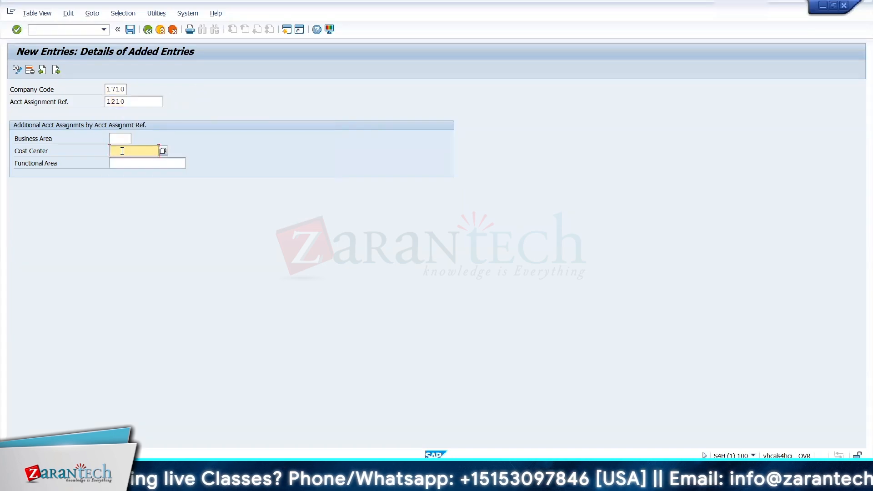
Step: Assign cost center 17100100 (Operated Cost Cntr) to the new entry and return to the IMG
key(F4)
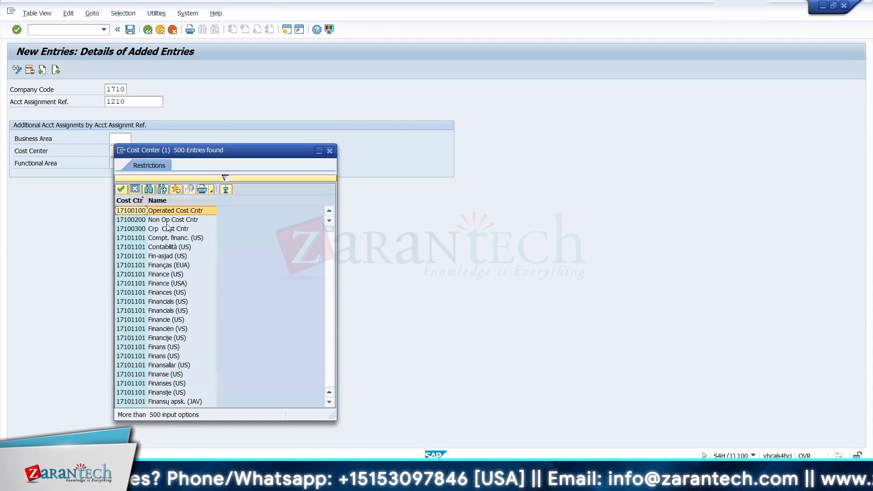
click(224, 177)
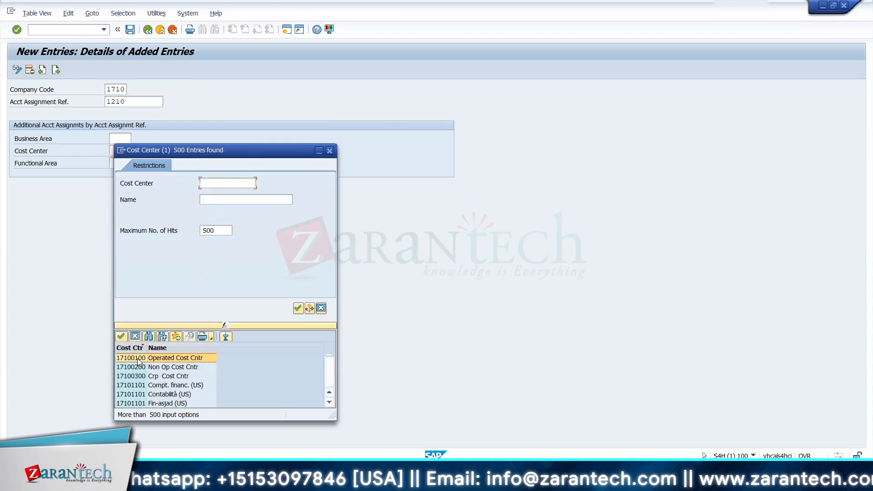
double_click(138, 361)
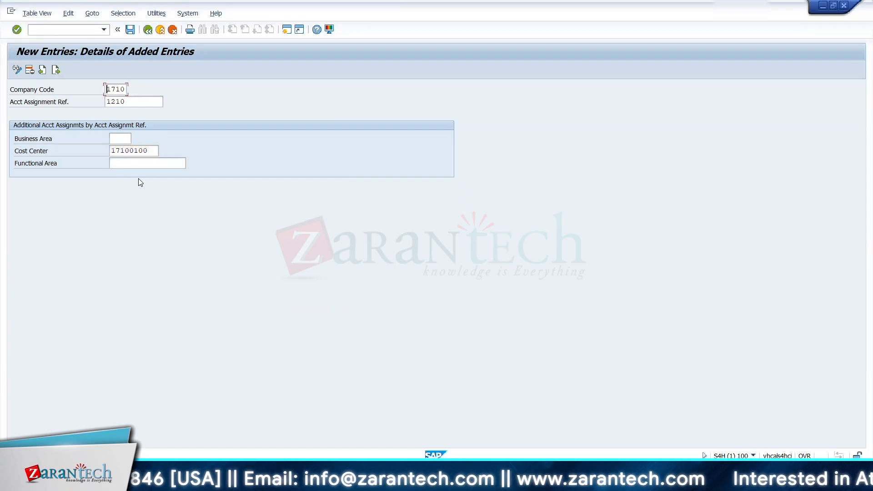
key(Return)
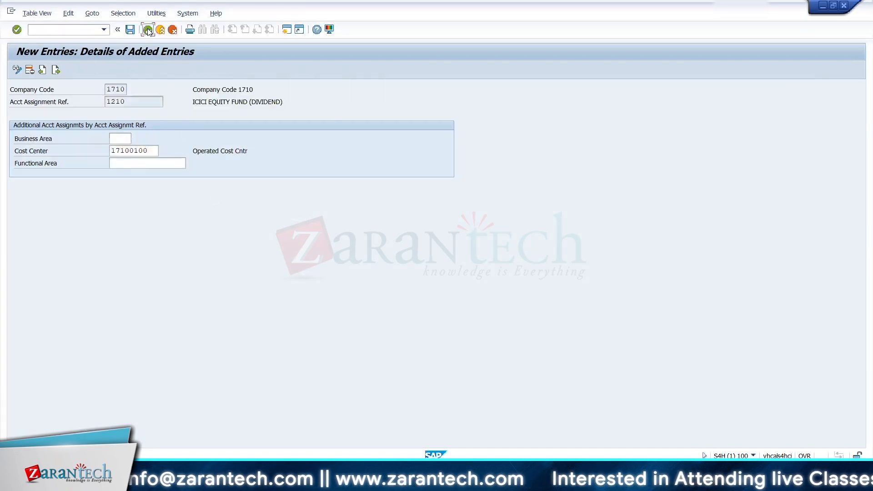
click(148, 30)
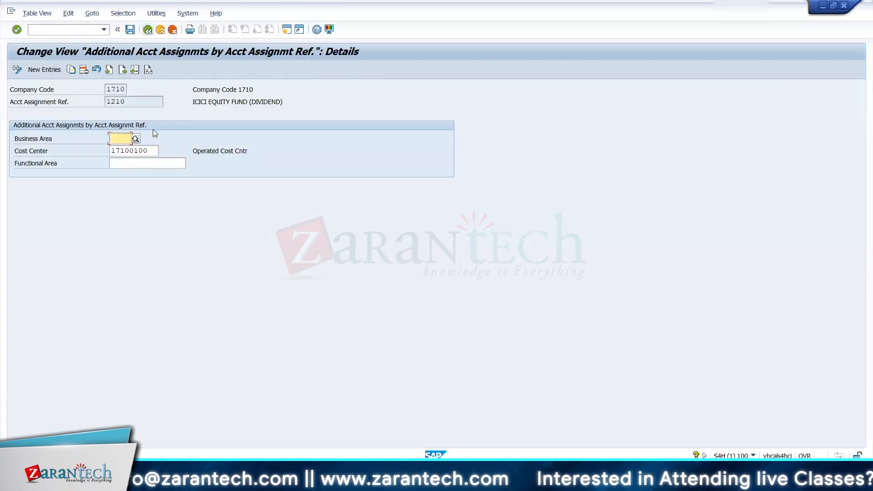
click(148, 30)
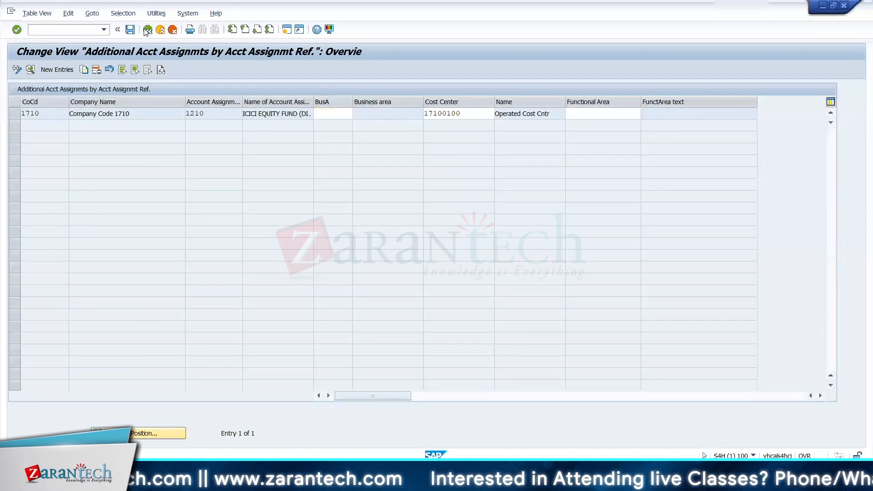
click(148, 30)
Step: Look through the Transaction Manager accounting activities and select Assign Consumption Sequence Procedure under Settings for Position Management
key(Up)
key(Up)
key(Up)
key(Up)
key(Up)
key(Up)
key(Up)
key(Up)
key(Up)
key(Up)
key(Up)
key(Up)
key(Up)
key(Up)
key(Up)
key(Up)
key(Up)
key(Up)
key(Up)
key(Up)
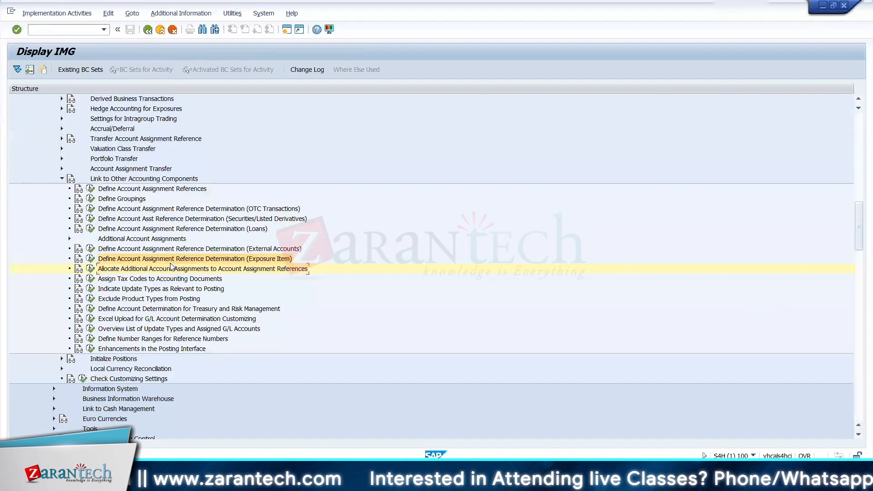
key(Up)
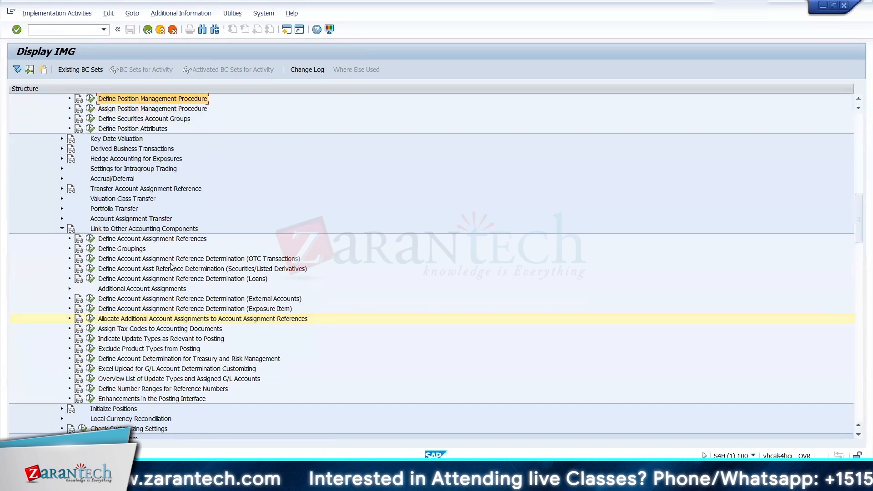
key(Down)
key(Down)
key(Down)
key(Down)
key(Down)
key(Down)
key(Down)
key(Down)
key(Down)
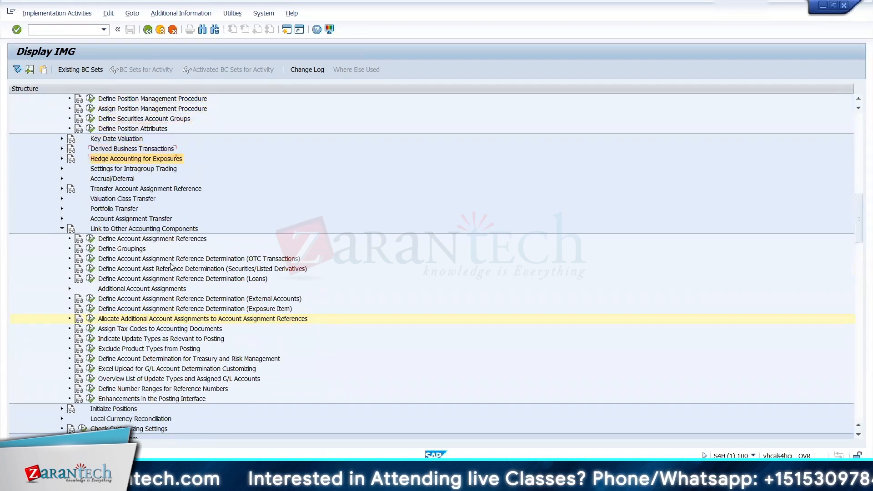
key(Down)
key(Down)
key(Down)
key(Down)
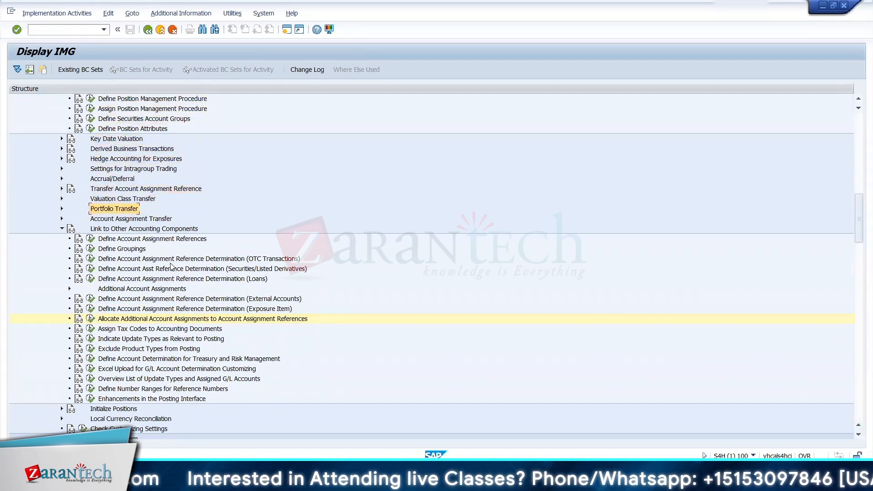
key(Up)
key(Up)
key(Up)
key(Up)
key(Up)
key(Up)
key(Up)
key(Up)
key(Up)
key(Up)
key(Up)
key(Up)
key(Up)
key(Up)
key(Up)
key(Up)
key(Up)
key(Up)
key(Up)
key(Up)
key(Up)
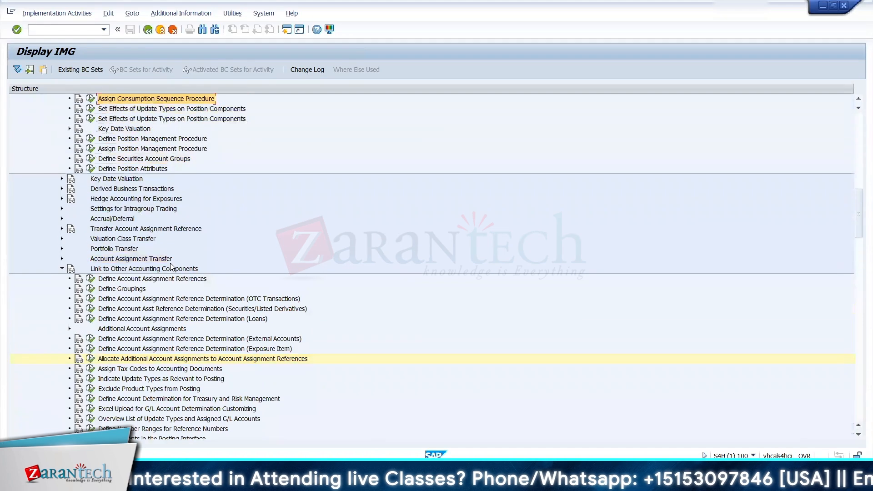
key(Up)
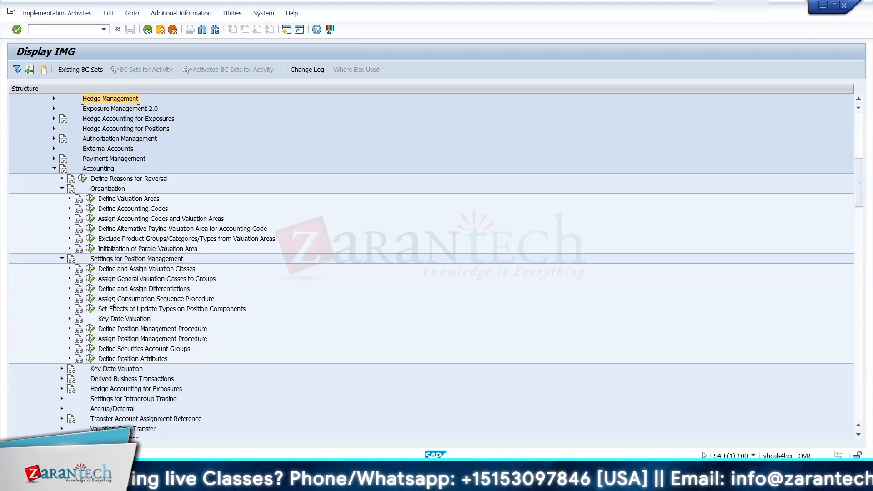
click(132, 301)
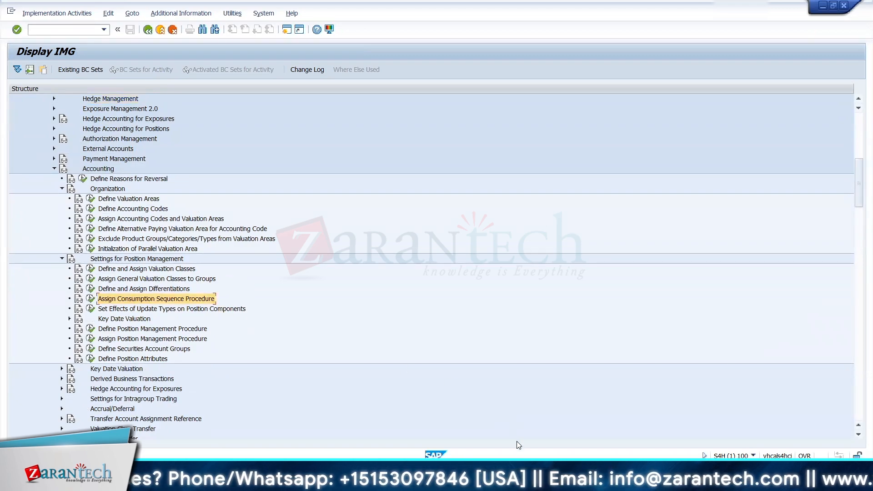
Step: Switch to the Zarantech FSCM Training Process workbook in Excel and go to the empty rows below the product type notes on the Securities sheet
mouse_move(535, 456)
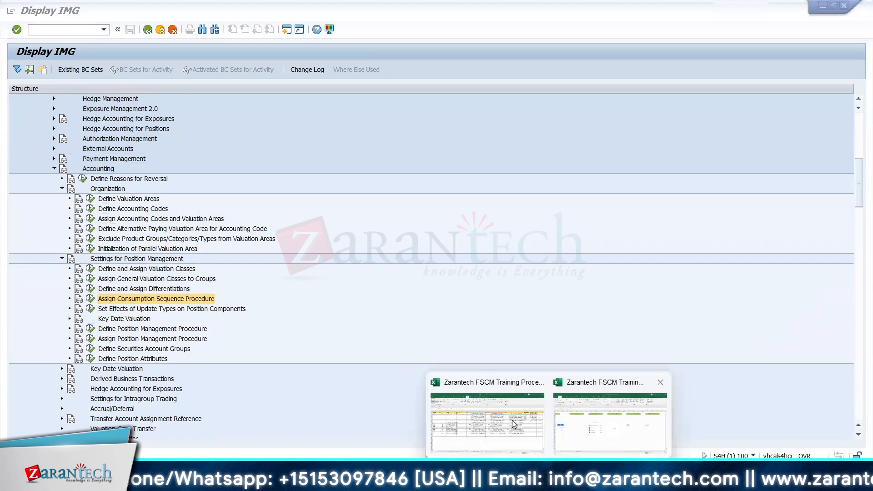
click(523, 436)
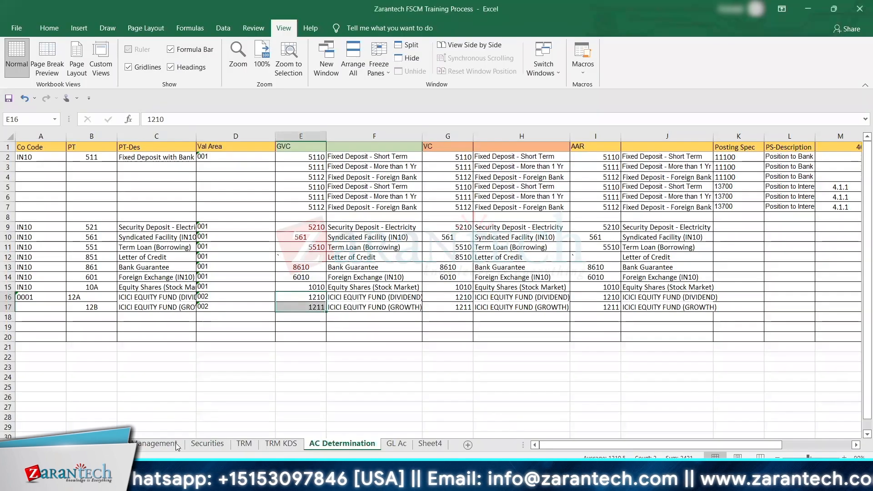
click(217, 447)
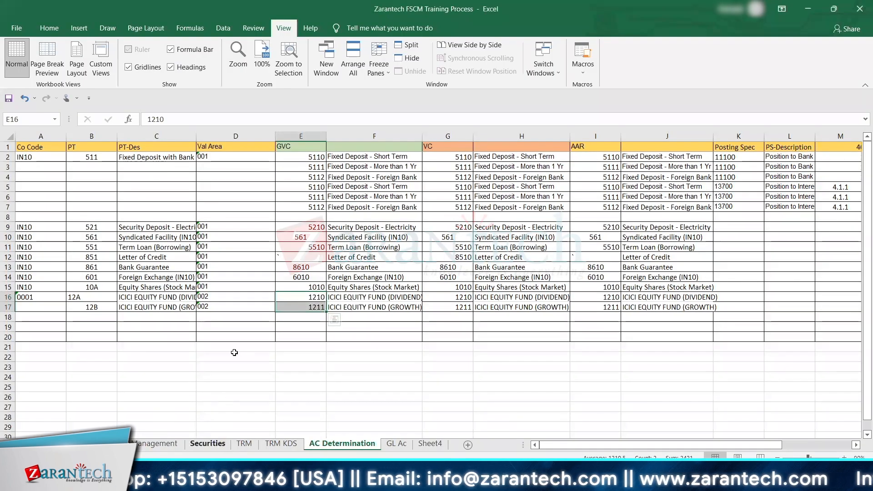
key(Down)
key(Down)
key(Down)
key(Down)
key(Down)
key(Down)
key(Down)
key(Down)
key(Down)
key(Down)
key(Down)
key(Down)
key(Down)
key(Down)
key(Down)
key(Down)
key(Down)
key(Down)
key(Down)
key(Down)
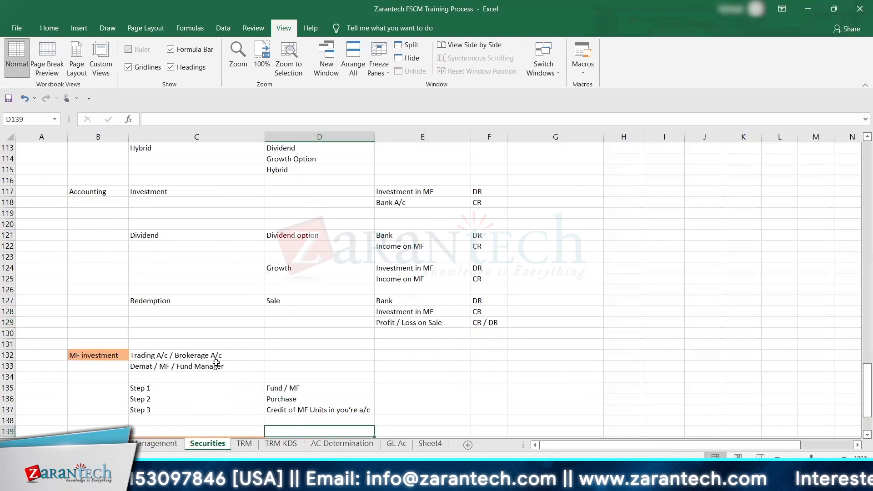
key(Up)
key(Up)
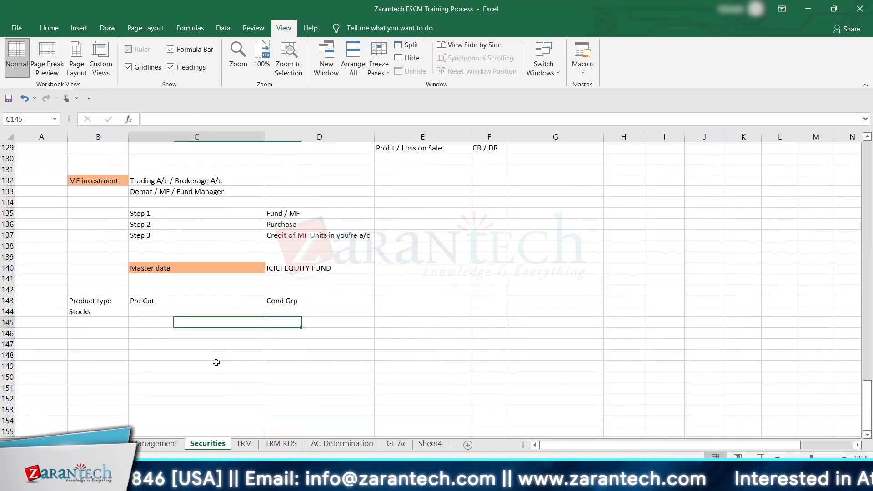
key(Left)
key(Left)
key(Down)
key(Down)
key(Down)
key(Down)
key(Down)
key(Up)
key(Up)
key(Up)
key(Up)
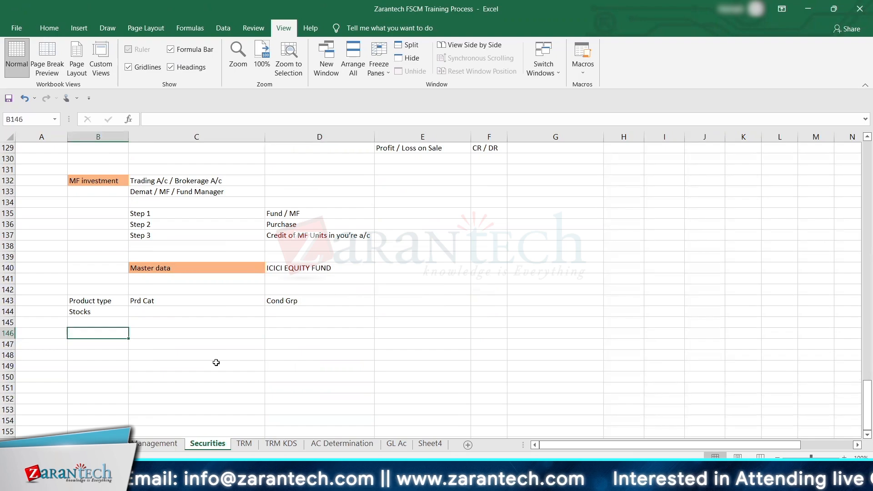
Step: Enter the first purchase in row 146 with date 01.01.22, quantity 1000 and the label Unit
key(Right)
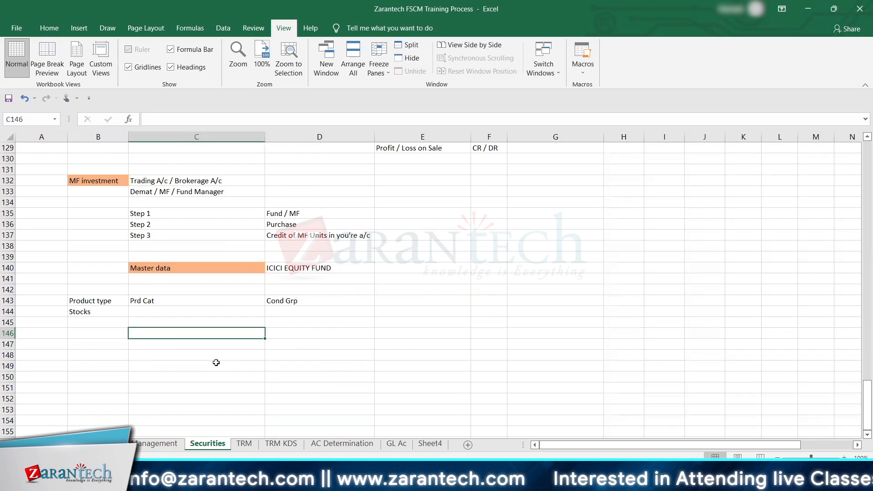
text(0)
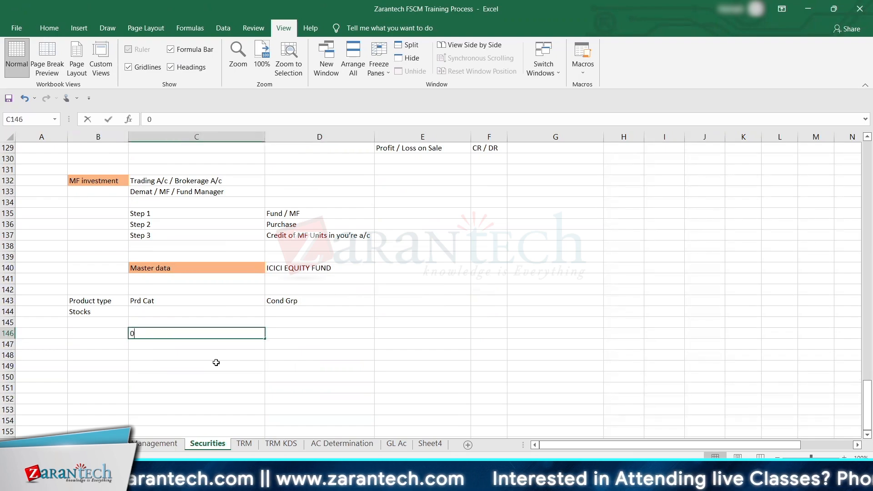
text(1.01.22)
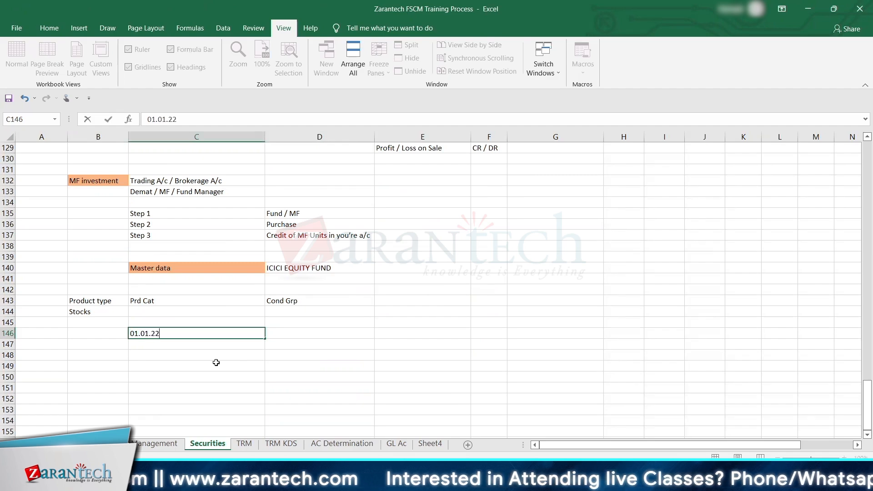
key(Tab)
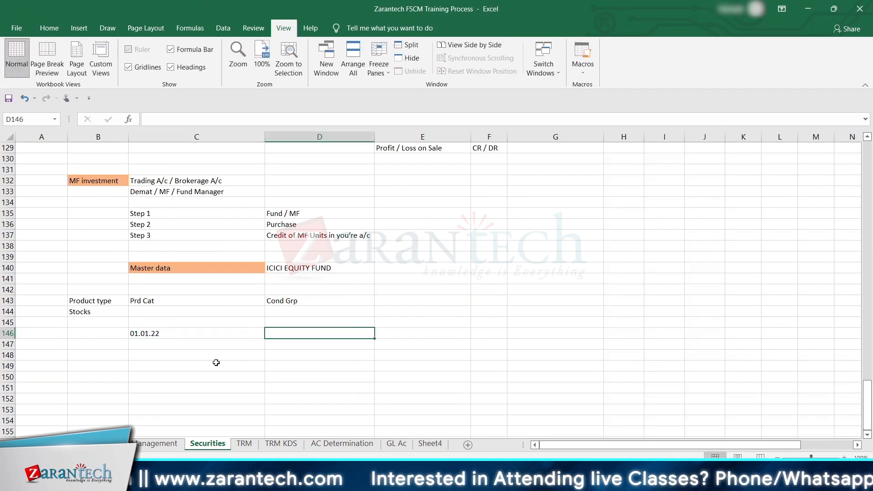
text(1000)
key(Tab)
text(U)
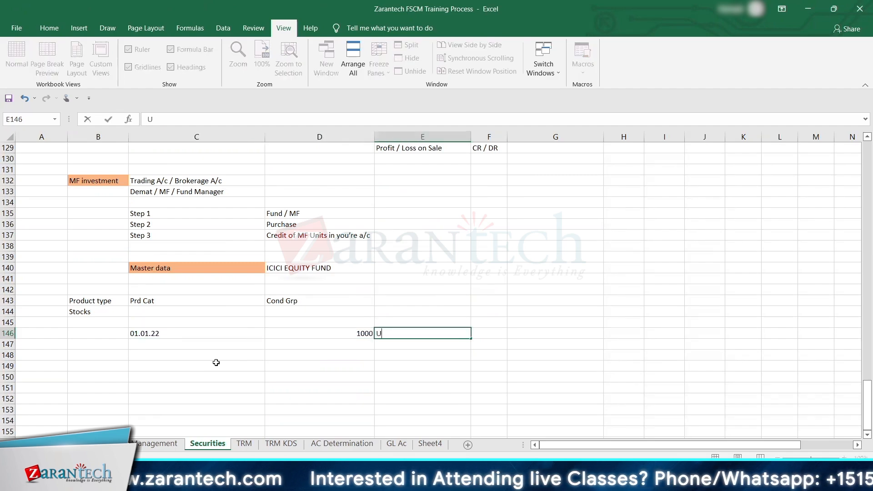
text(nit)
key(Return)
Step: Enter the second purchase in row 147 with date 10.01.22 and quantity 2000
text(10.01)
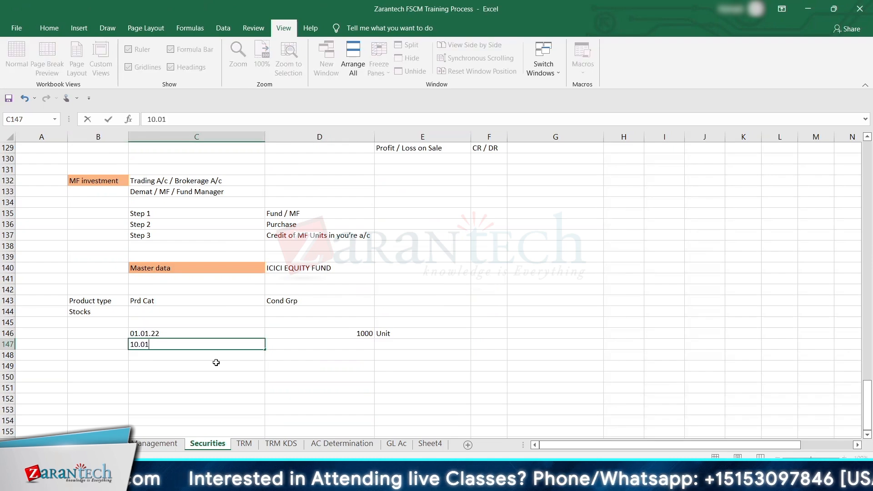
key(Tab)
key(Return)
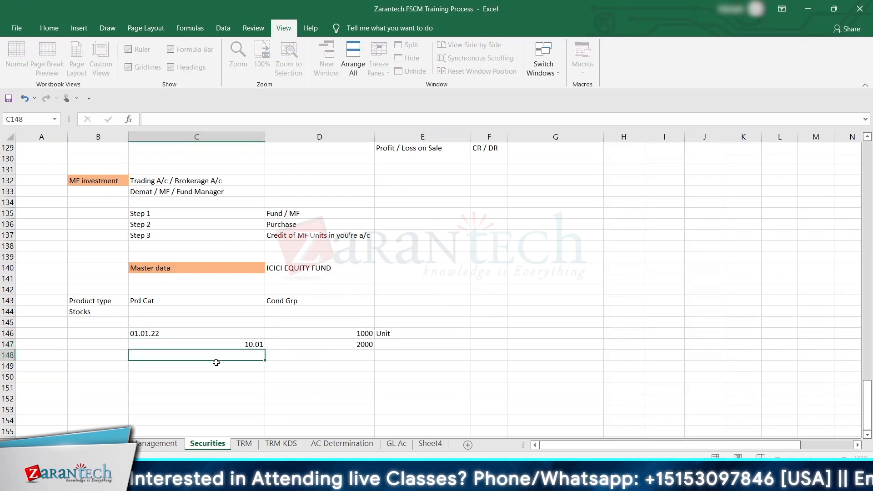
key(Up)
key(F2)
key(BackSpace)
key(BackSpace)
key(BackSpace)
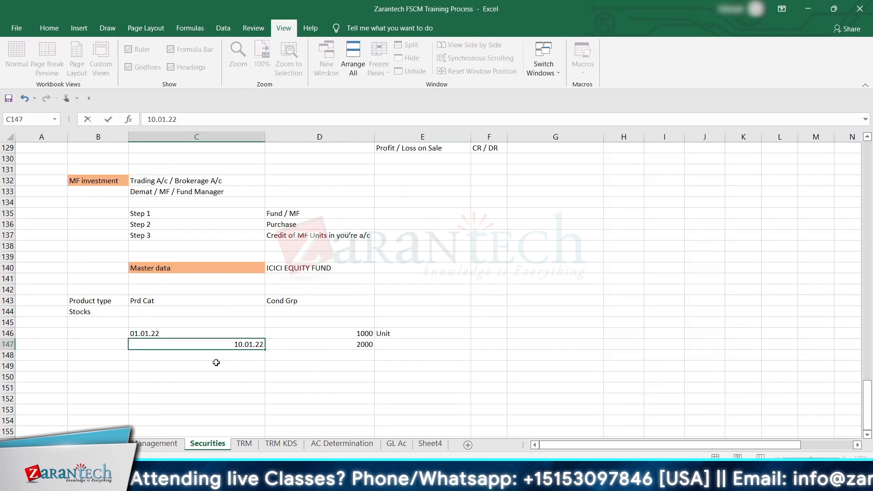
text(.01.22)
key(Tab)
key(Tab)
Step: Enter the third purchase in row 148 with date 15.01.22 and quantity 1000
click(216, 362)
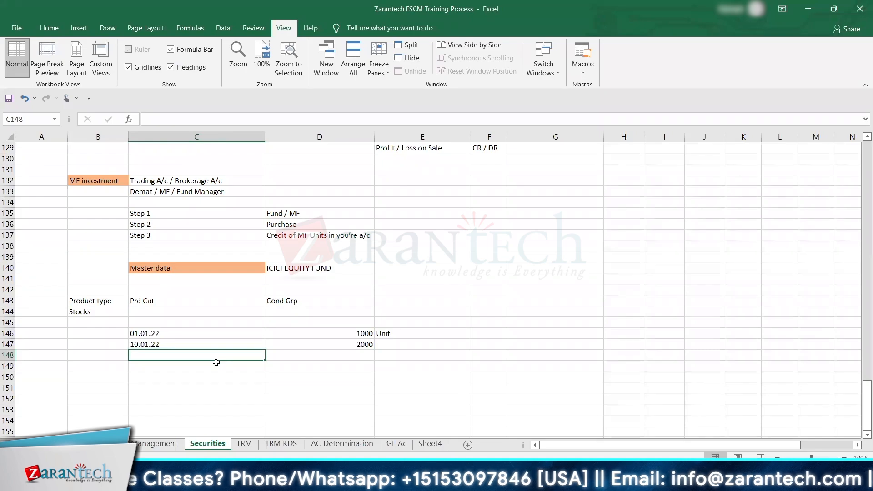
text(15.01.2)
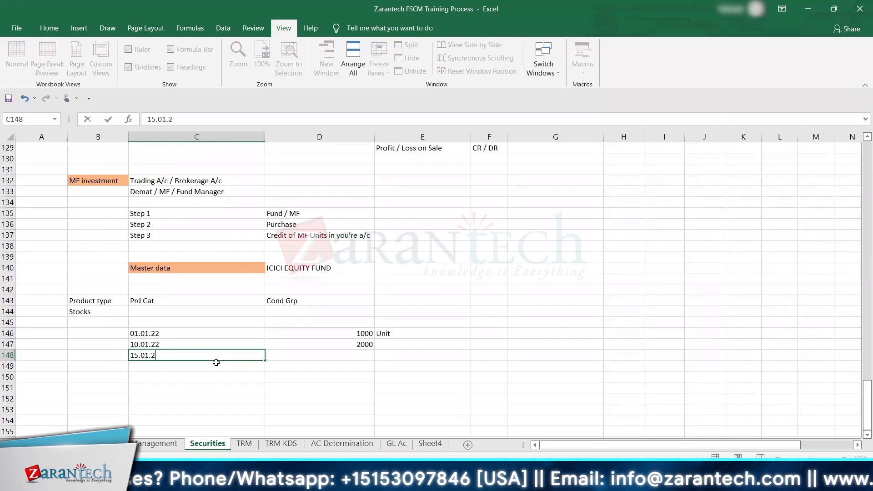
text(2)
key(Tab)
text(10)
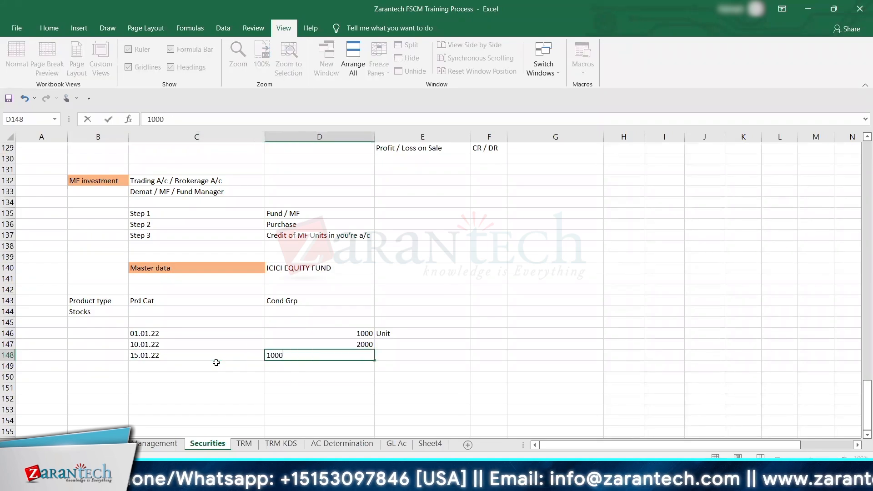
key(Tab)
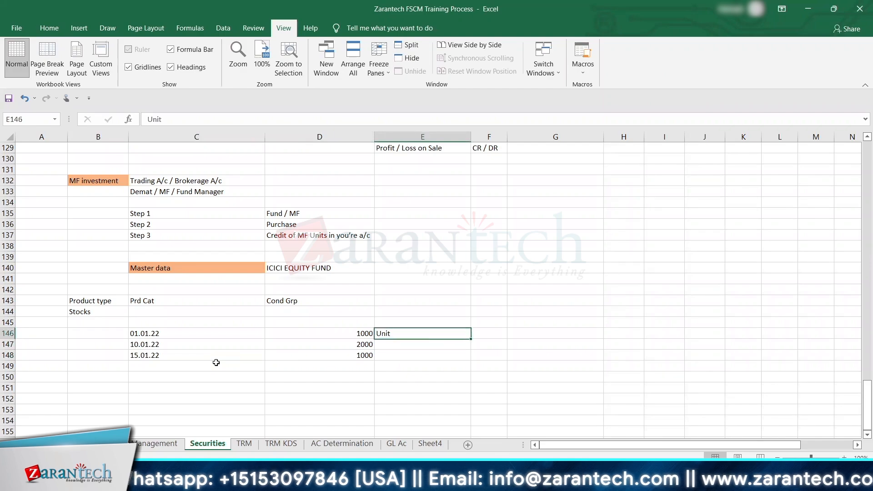
Step: Copy the Unit label from E146 down to the second and third purchase rows
key(shift+Down)
key(shift+Down)
key(Return)
Step: Enter the unit prices 10, 11 and 9.50 for the three purchases in F146:F148
key(Right)
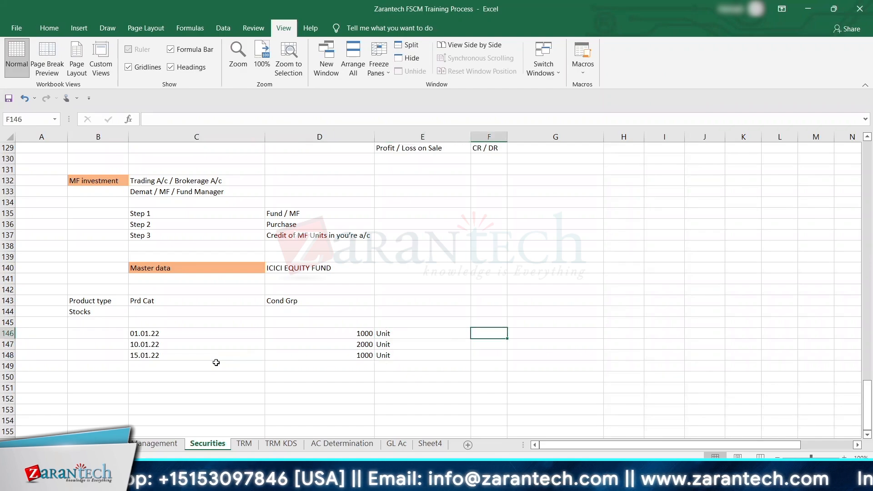
text(10)
key(Return)
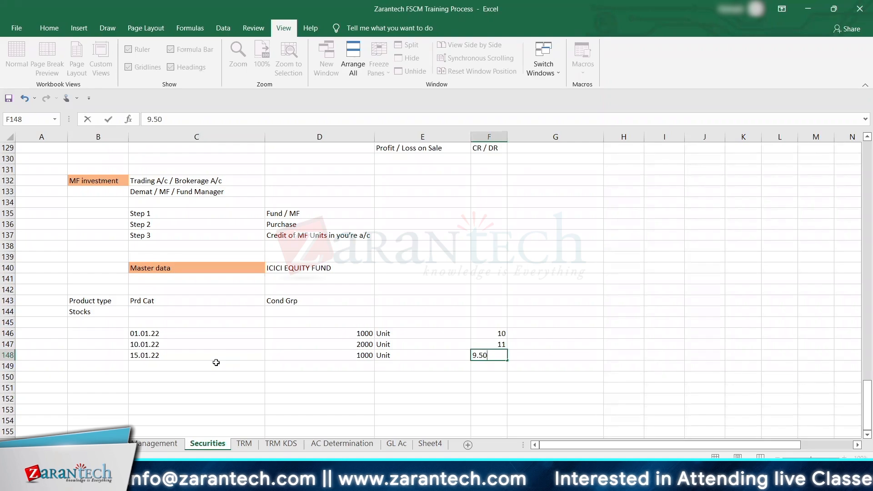
key(Tab)
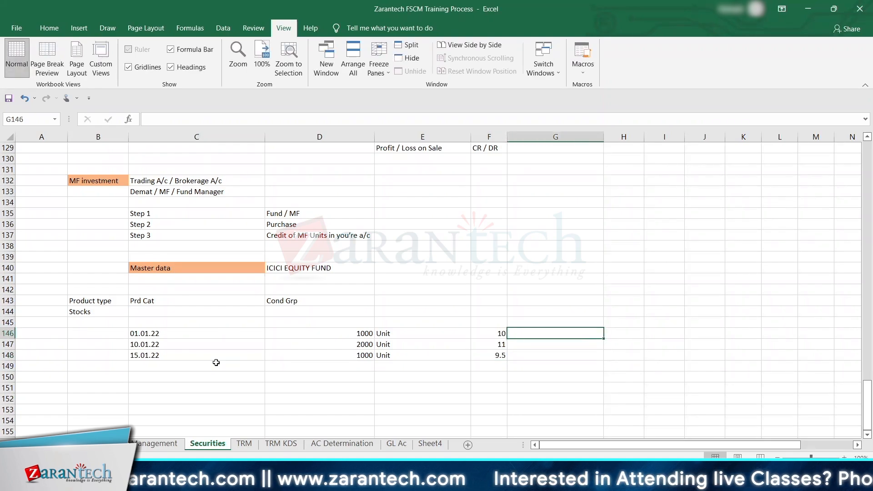
Step: Calculate each purchase amount in G146:G148 as quantity times price, starting from the formula +D146*F146
text(+)
key(Left)
key(Left)
key(Left)
key(Left)
key(Right)
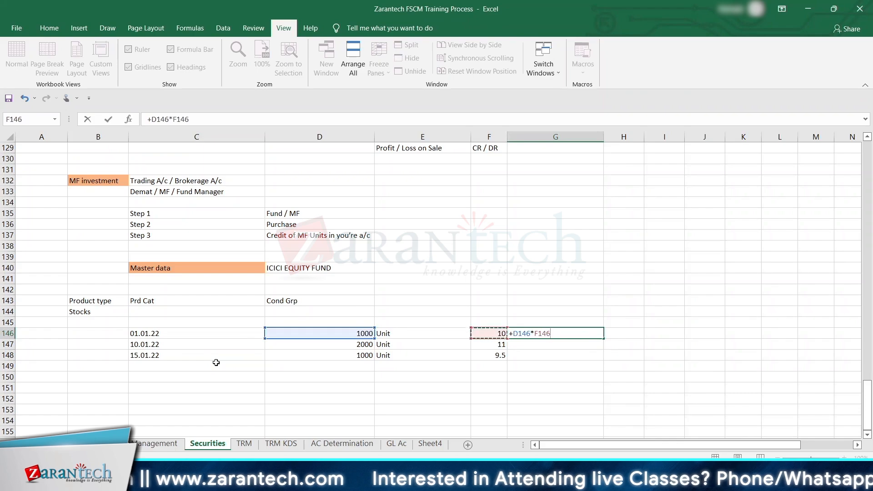
key(ctrl+Return)
key(shift+Down)
key(Return)
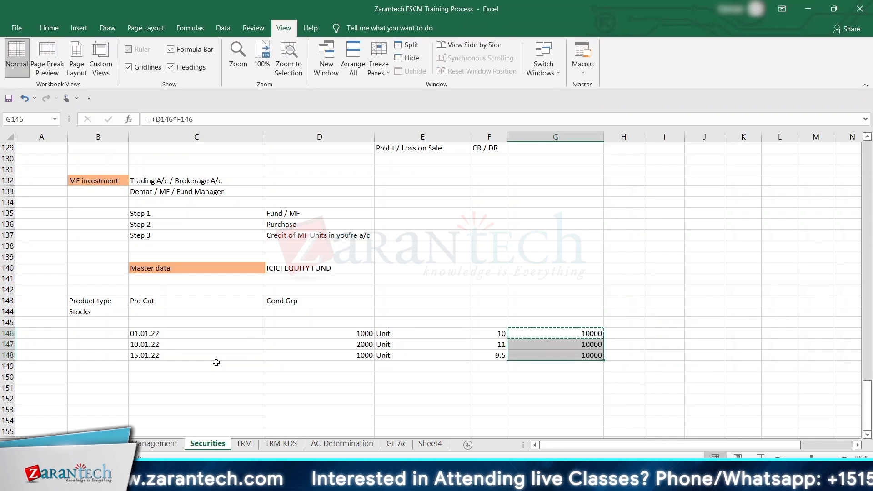
Step: Total the three purchase amounts in G149 with a SUM formula over G146:G148
key(Down)
key(Down)
key(Down)
text(+su)
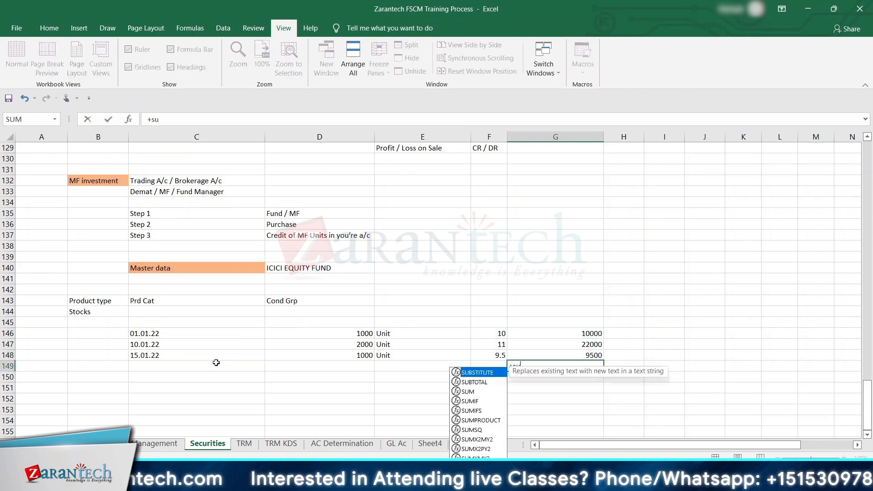
text(m()
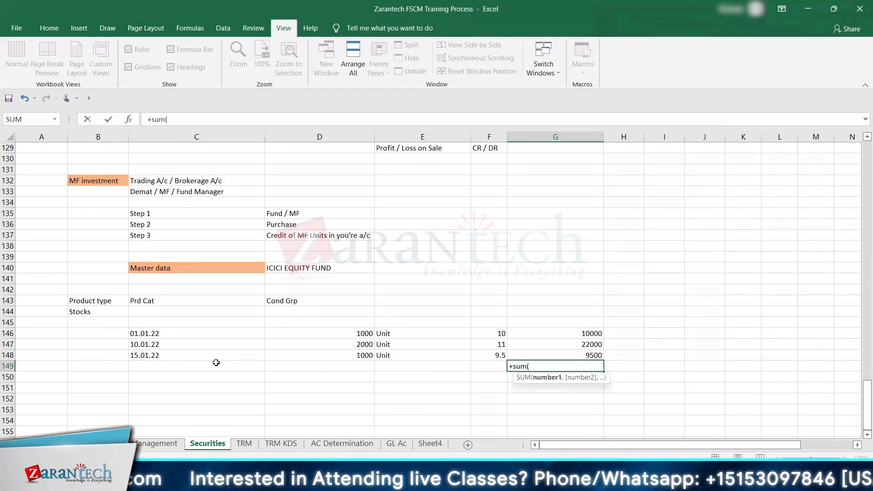
key(Up)
key(Up)
key(Up)
key(shift+Down)
key(shift+Down)
key(Return)
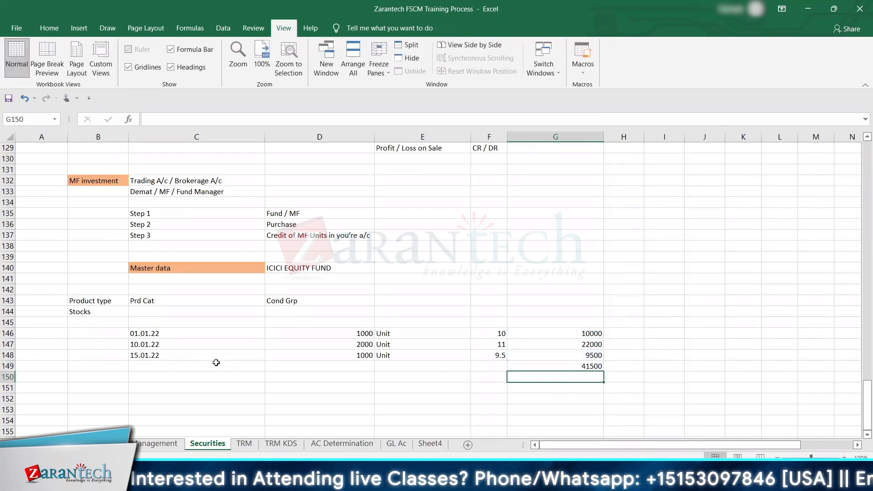
Step: Add a Sold line in row 150 with a quantity of 2500
click(203, 378)
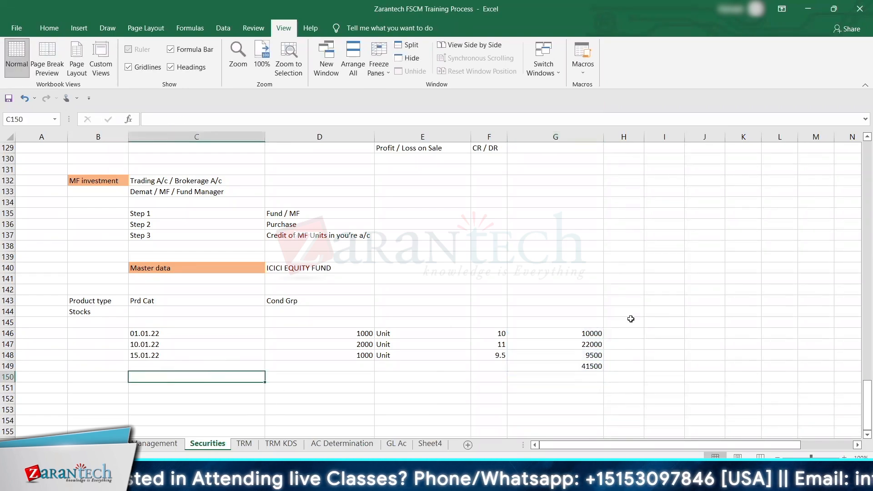
text(Sold)
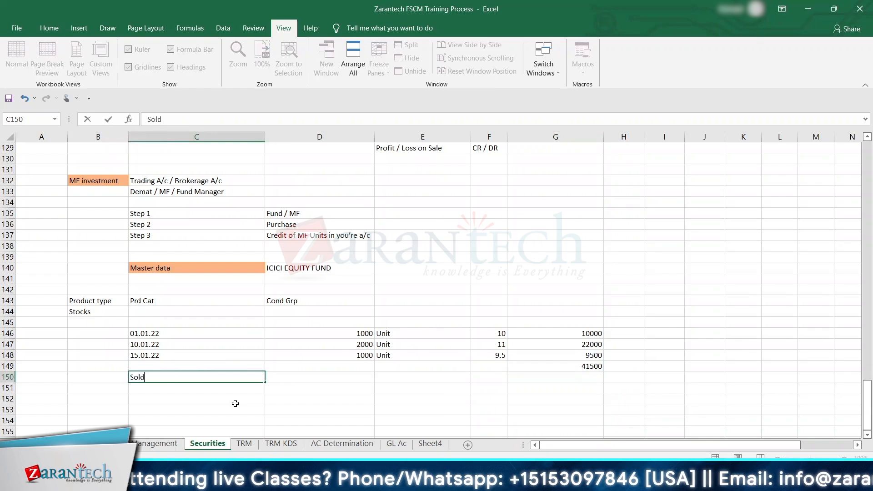
key(Tab)
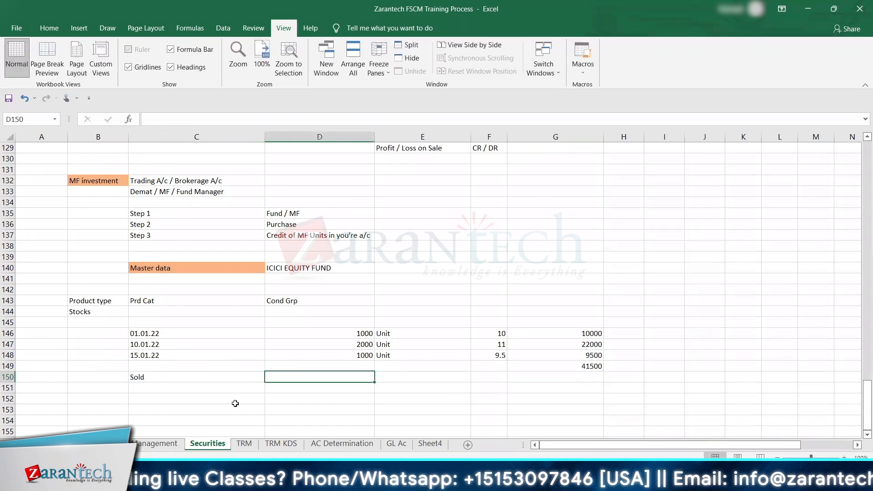
text(2500)
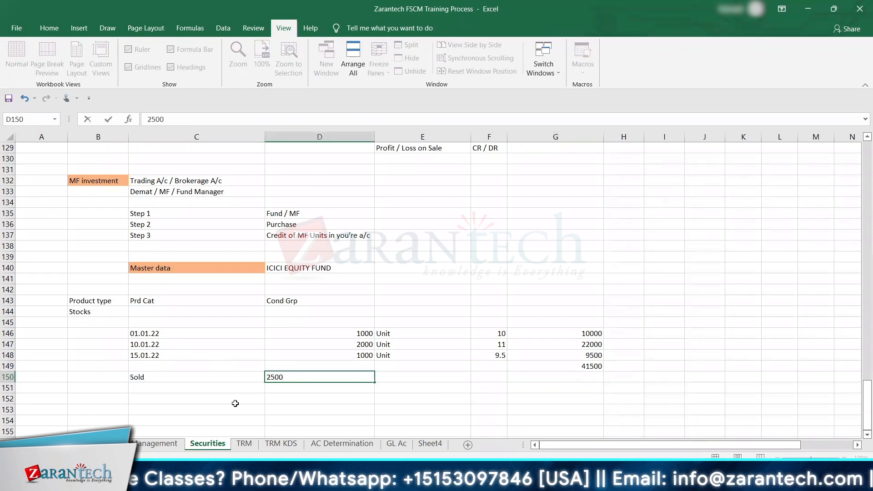
key(Tab)
Step: Copy the first purchase's quantity from D146 into E150 beside the sold quantity
key(Up)
key(Up)
key(Up)
key(Up)
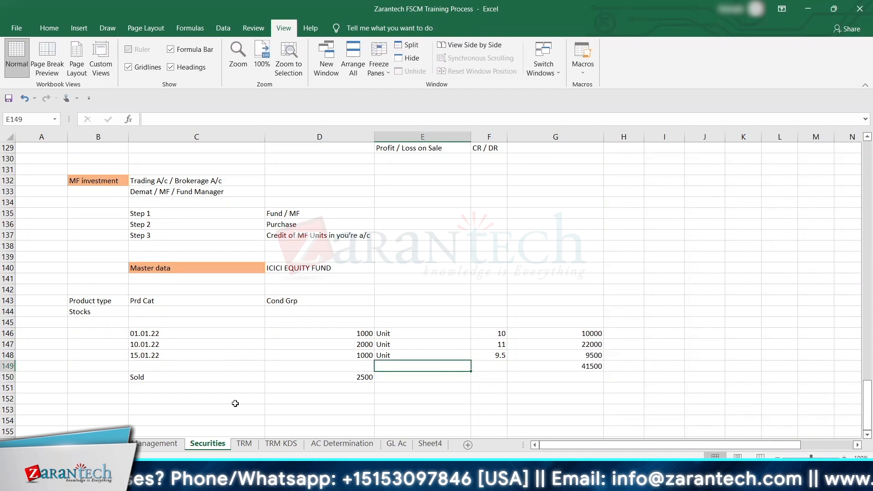
key(Down)
key(Down)
key(Up)
key(Up)
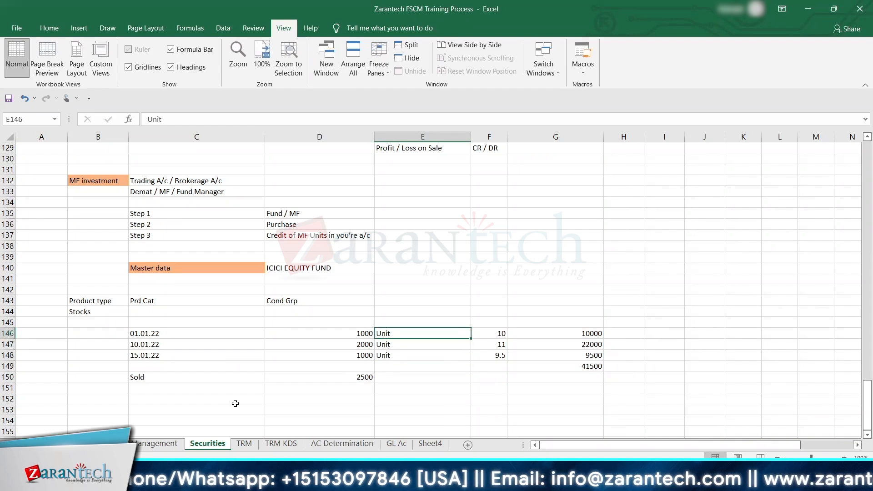
key(Down)
key(Down)
key(Up)
key(Up)
key(Left)
key(ctrl+c)
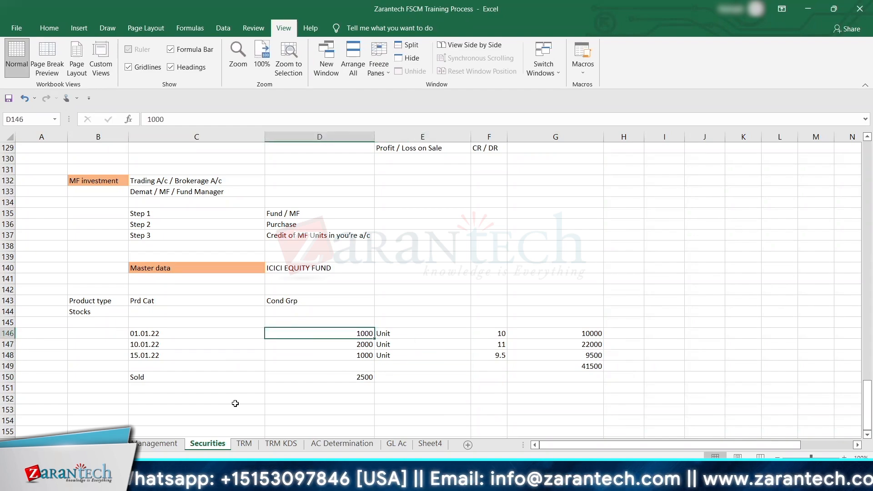
key(Down)
key(Down)
key(Down)
key(Right)
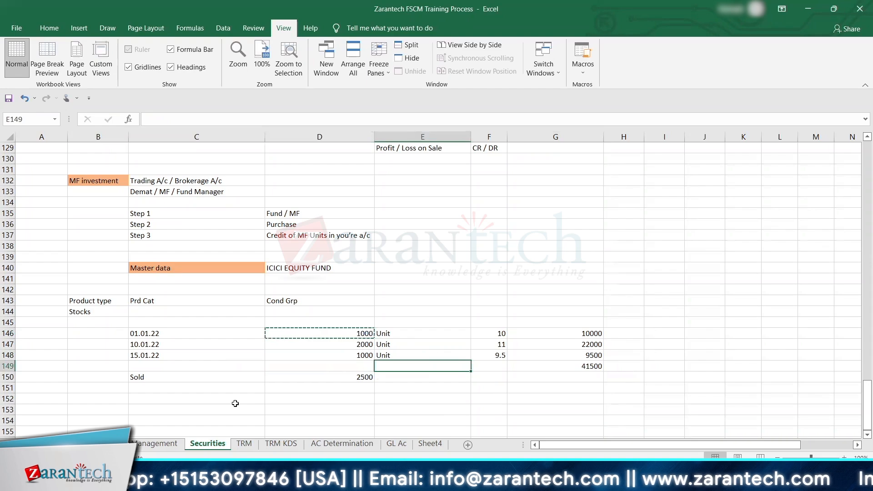
key(Down)
key(ctrl+v)
Step: Link F150 to the first purchase's unit price with a cell reference
key(Right)
text(+)
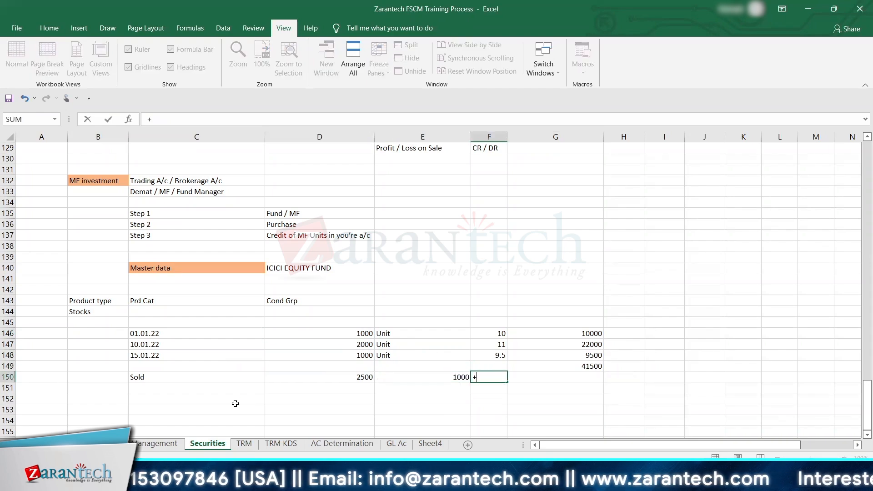
key(Up)
key(Up)
key(Up)
key(Return)
Step: Enter the remaining sold quantity 1500 in E151 and link F151 to the second purchase's unit price
key(Left)
text(1)
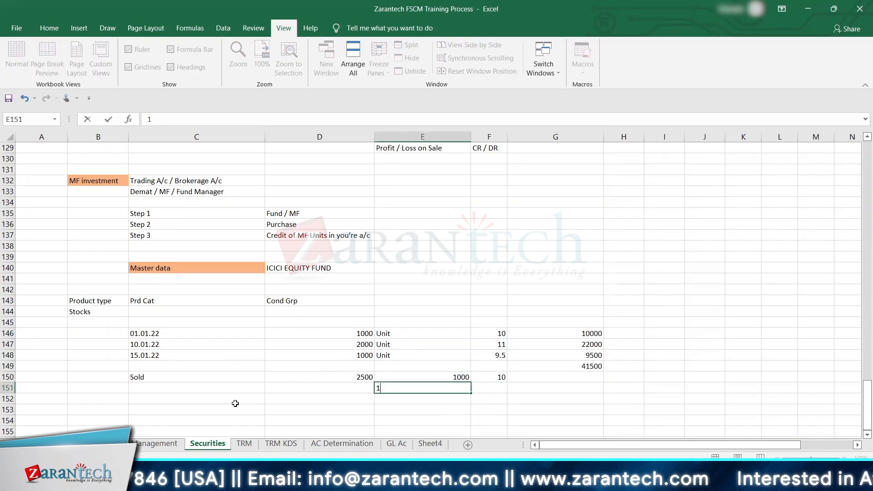
text(500)
key(Right)
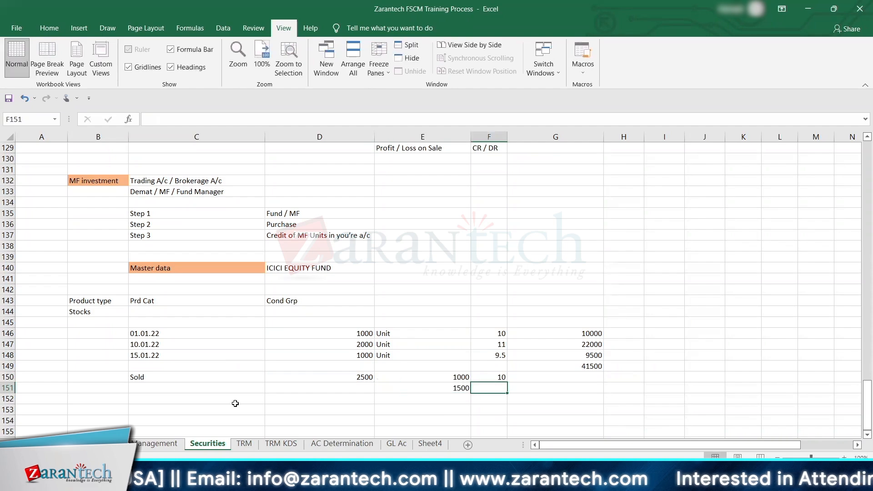
text(+)
key(Up)
key(Up)
key(Up)
key(Up)
key(Return)
Step: Label cell C151, directly below the Sold entry, as FIFO
key(Left)
key(Left)
key(Left)
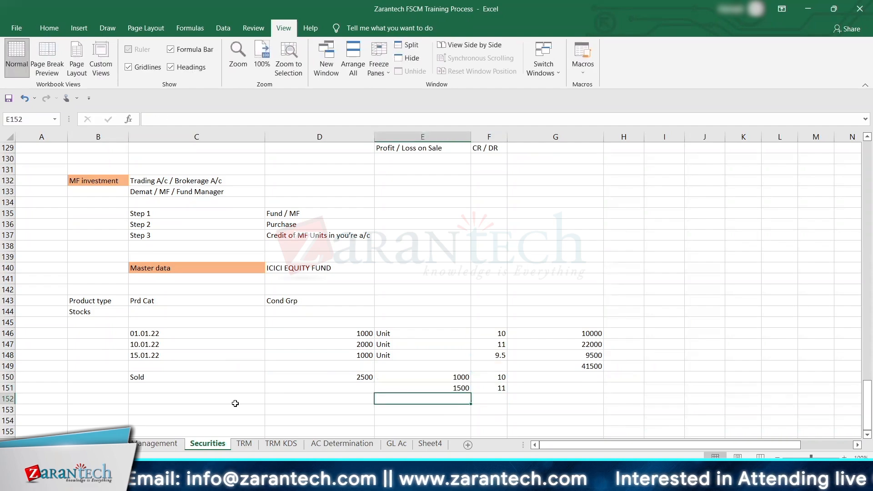
key(Up)
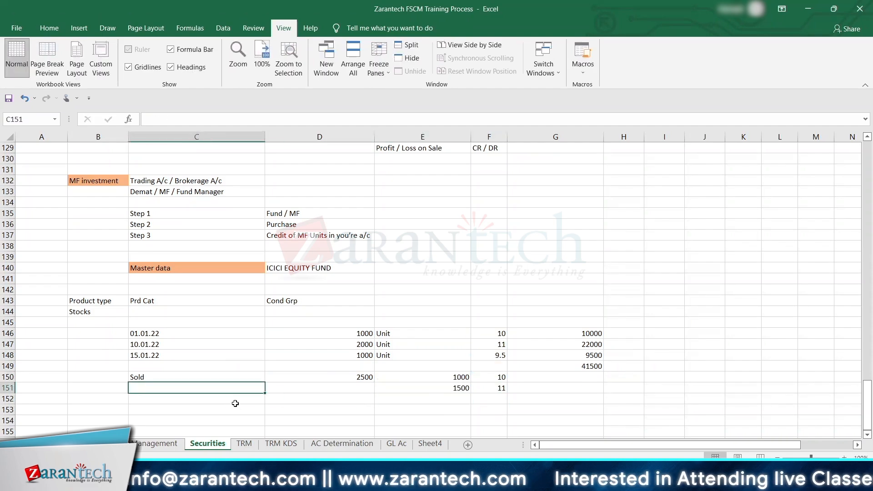
key(Up)
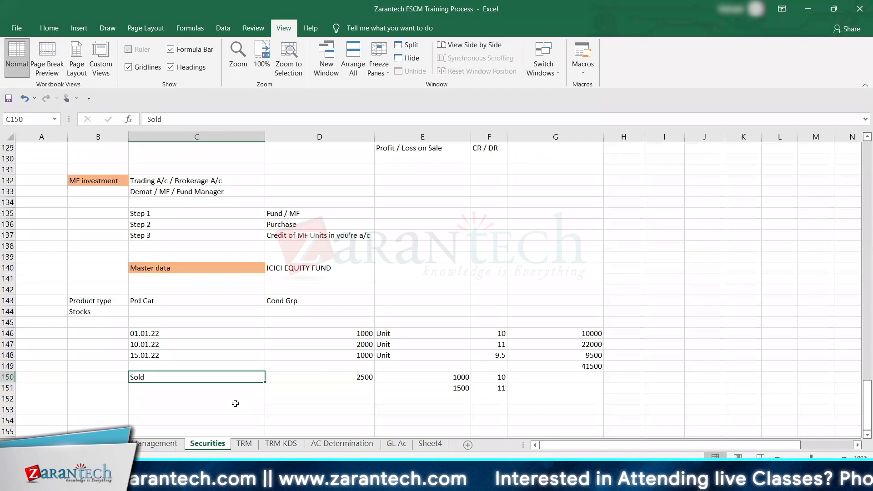
key(Down)
text(FIO)
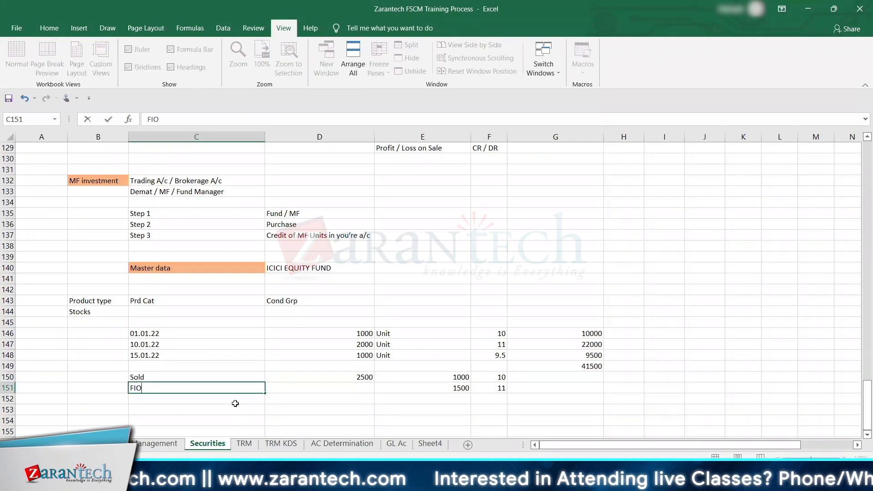
key(BackSpace)
key(BackSpace)
text(IFO)
key(Return)
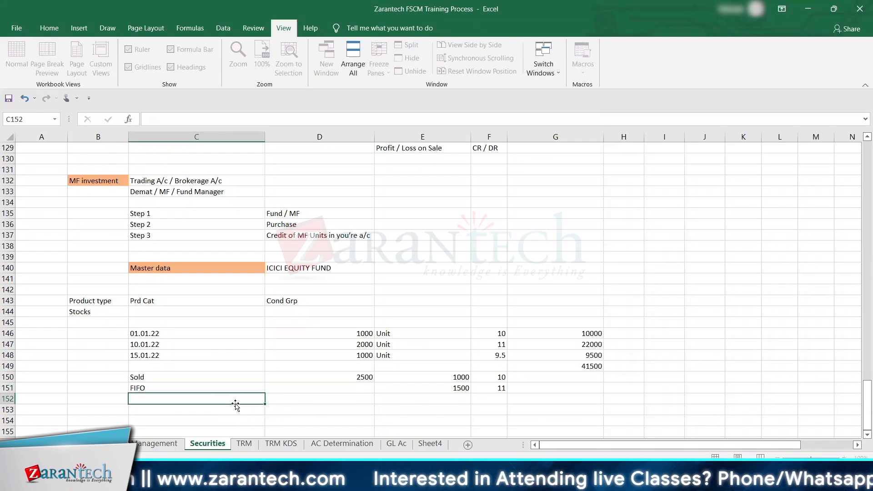
key(Up)
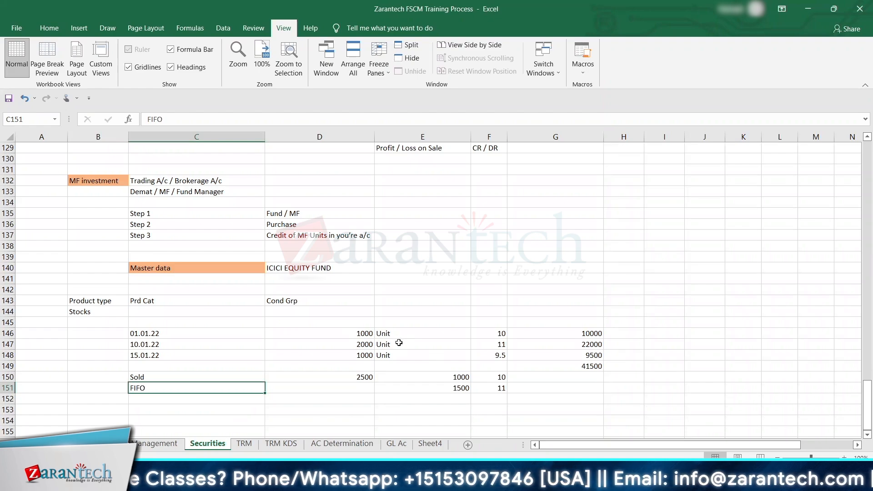
Step: Enter a selling price of 15 in H150 on the Sold row
click(549, 377)
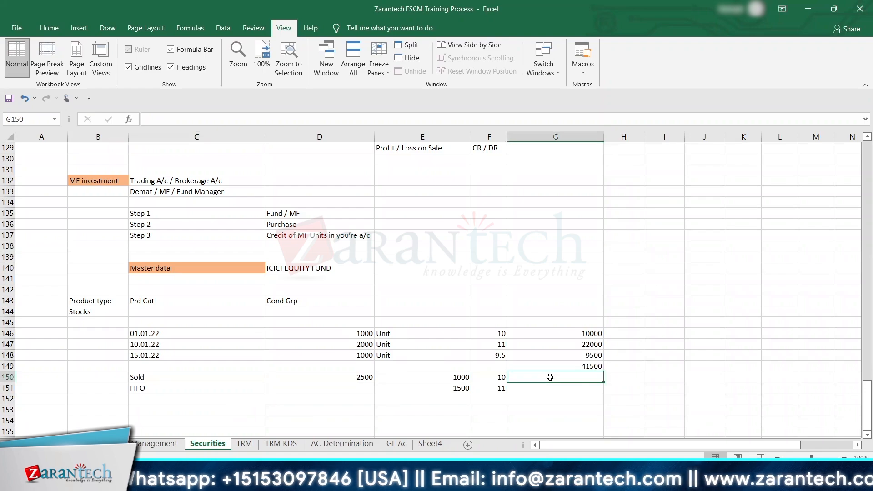
key(Down)
key(Down)
key(Left)
key(Left)
key(Left)
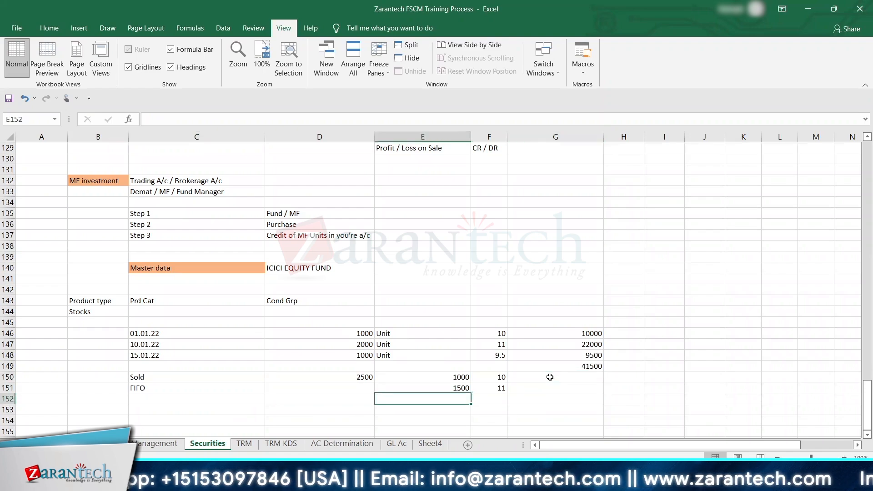
key(Up)
key(Up)
key(Right)
key(Right)
key(Right)
key(Right)
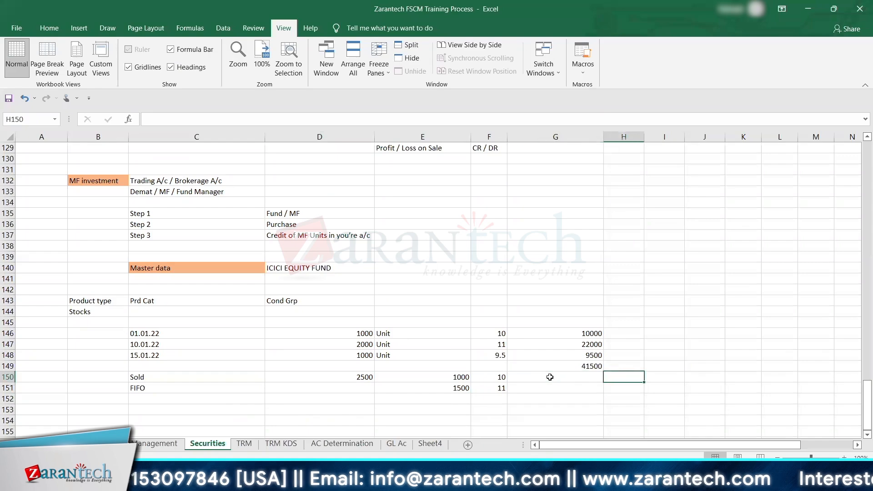
text(15)
key(Right)
Step: Calculate the sale value in I150 by multiplying the sold quantity D150 by the selling price H150
text(+)
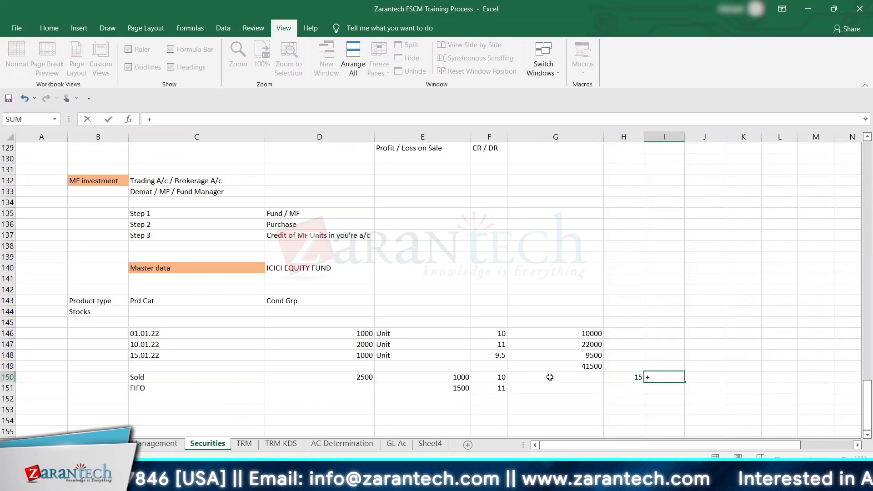
key(Left)
key(Left)
key(Left)
key(Left)
key(Left)
text(*)
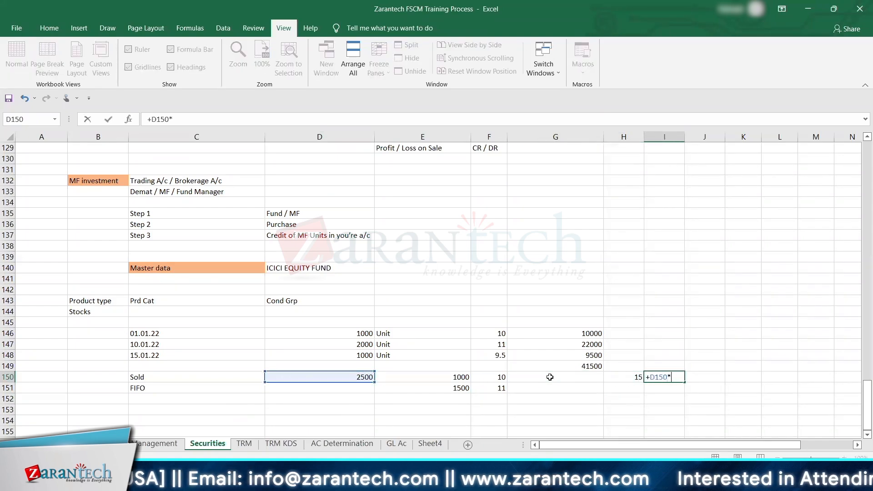
Step: Calculate the cost of the first sold lot in G150 by multiplying E150 by F150
key(Left)
key(shift+Tab)
key(Left)
text(+)
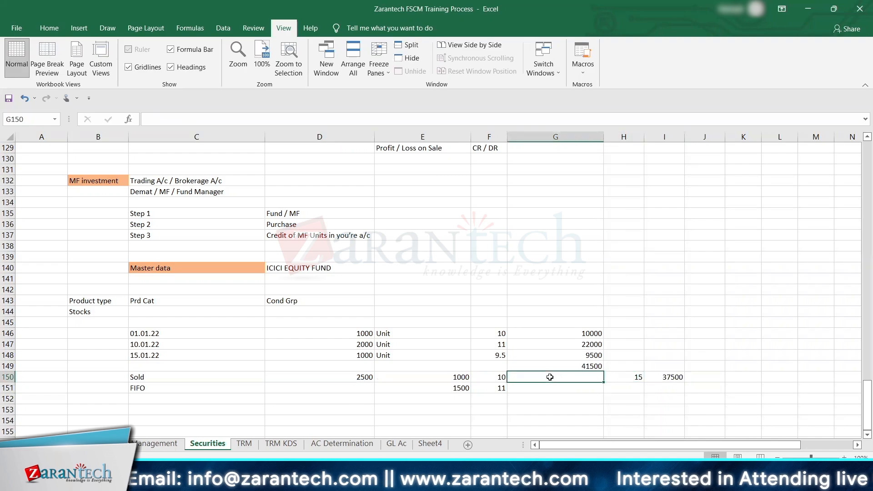
key(Left)
key(Left)
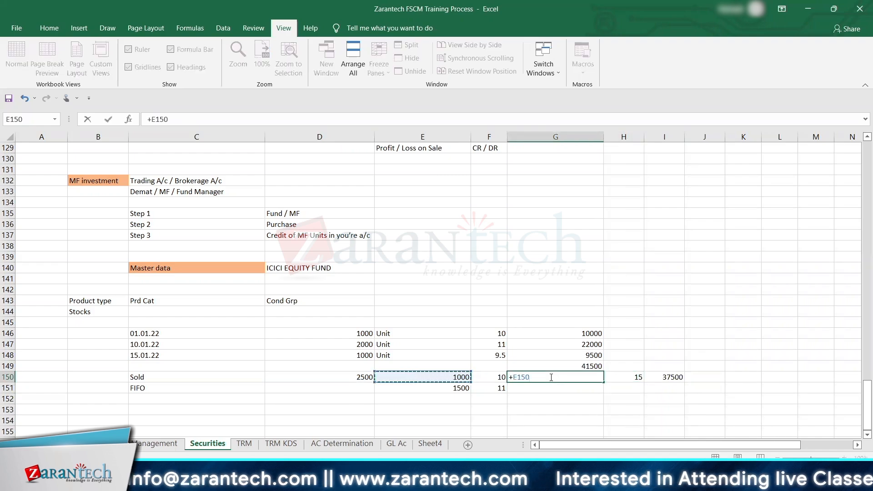
text(*)
key(Right)
key(Return)
Step: Calculate the cost of the second sold lot in G151 by multiplying E151 by F151
text(+)
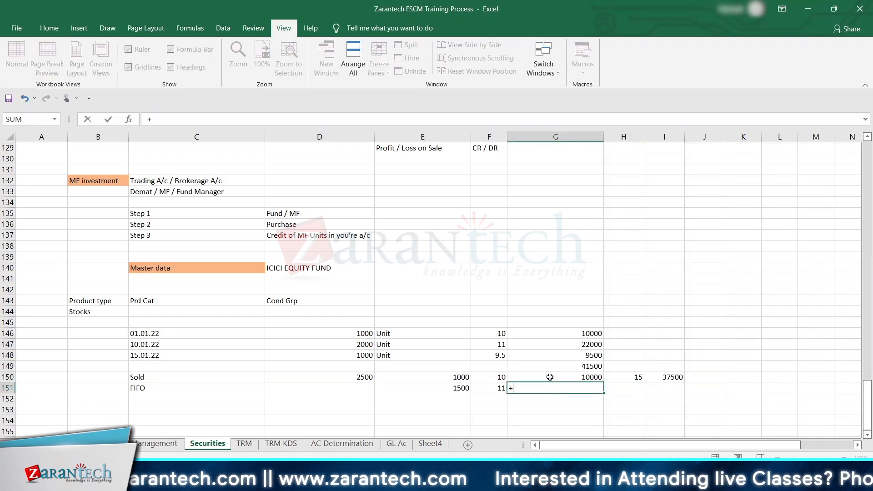
key(Left)
key(Left)
text(*)
key(Right)
key(Return)
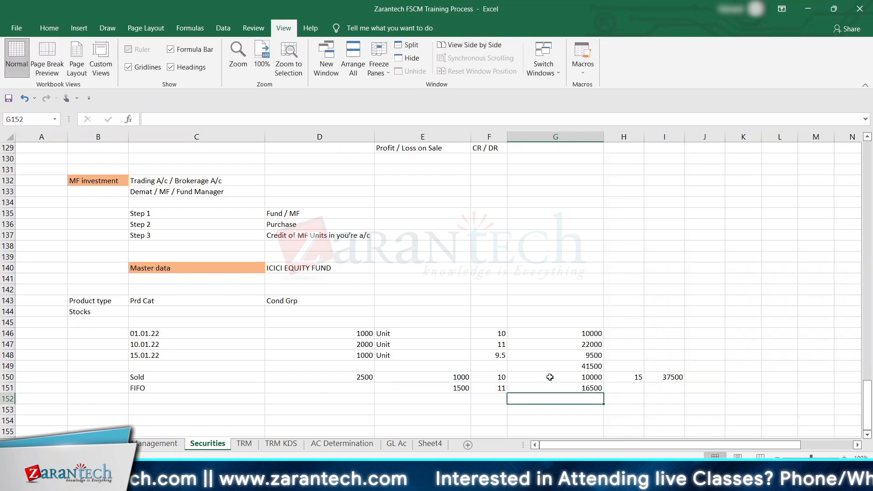
Step: Add the two lot costs G150 and G151 together in G152
text(+)
key(Up)
key(Up)
text(+)
key(Up)
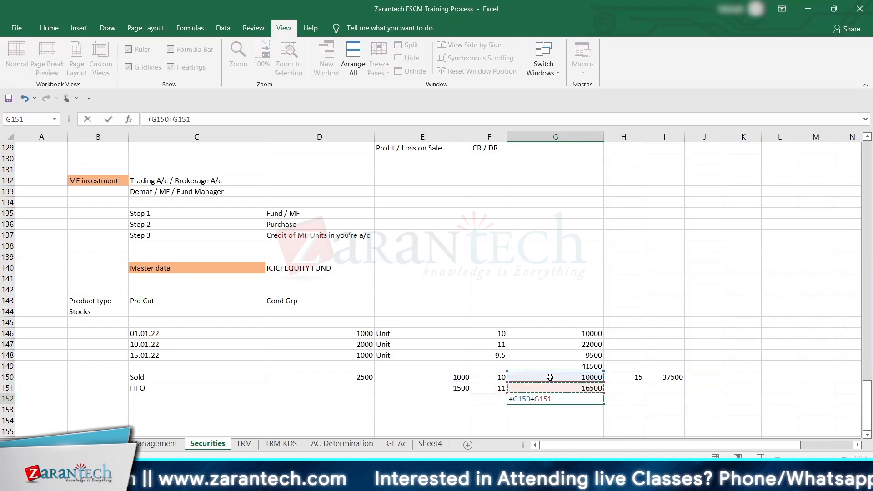
key(ctrl+Return)
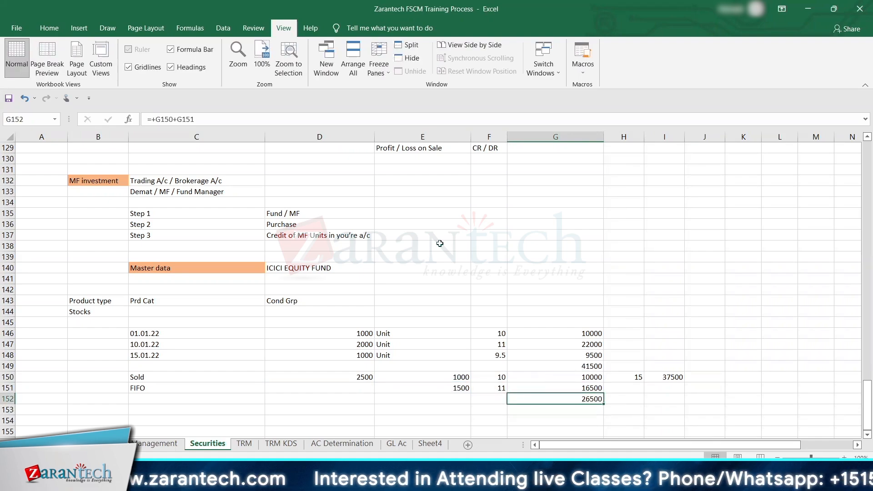
Step: Highlight the total cost in G152 and the sale value in I150 with the orange fill colour
click(50, 26)
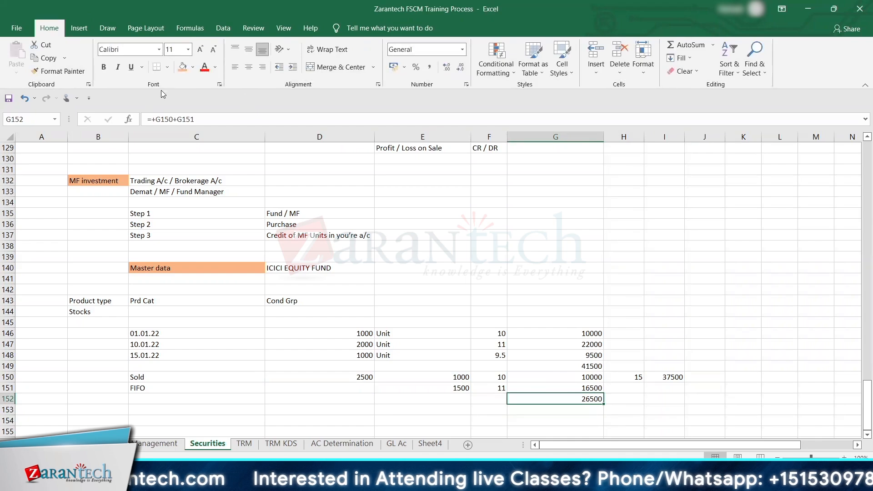
click(180, 69)
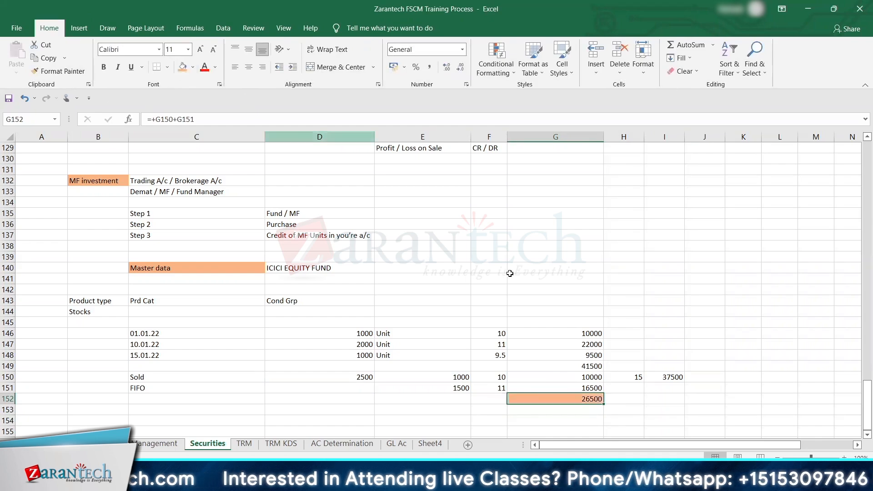
click(673, 376)
click(183, 67)
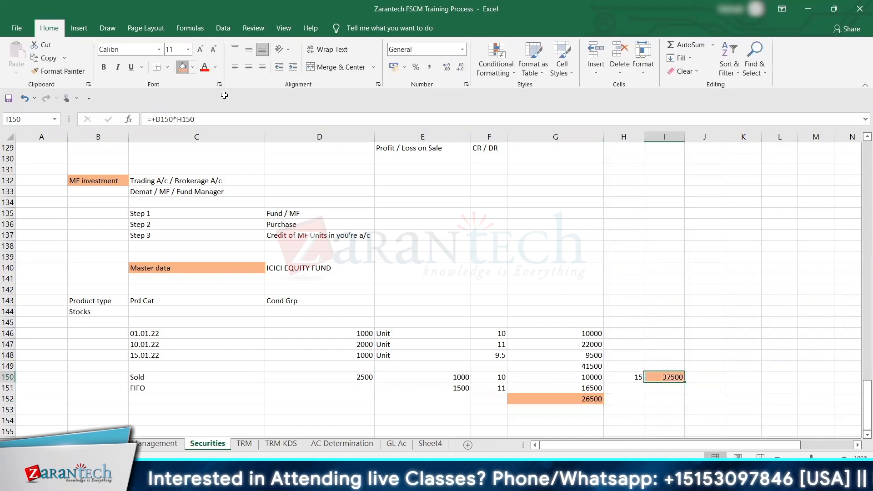
click(650, 398)
text(=+I150)
key(Return)
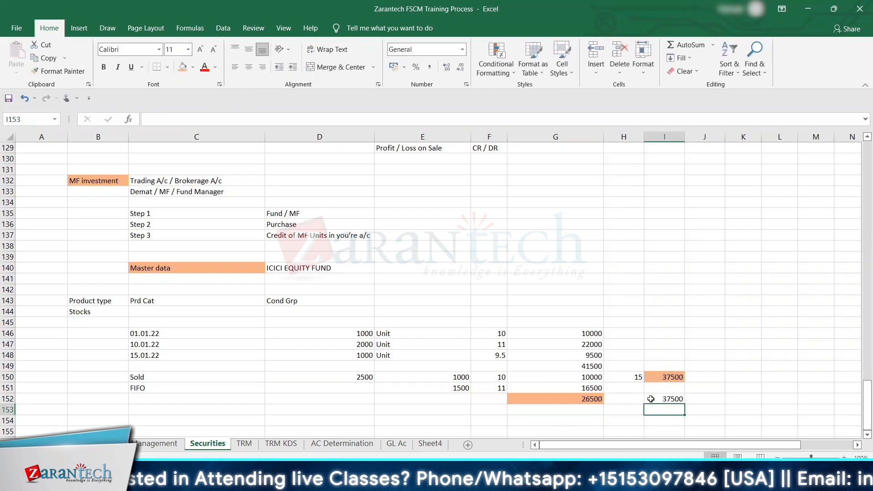
Step: Calculate the gain in I152 as I150 minus G152 and label it PROFIT in J152
click(651, 399)
text(+I150-)
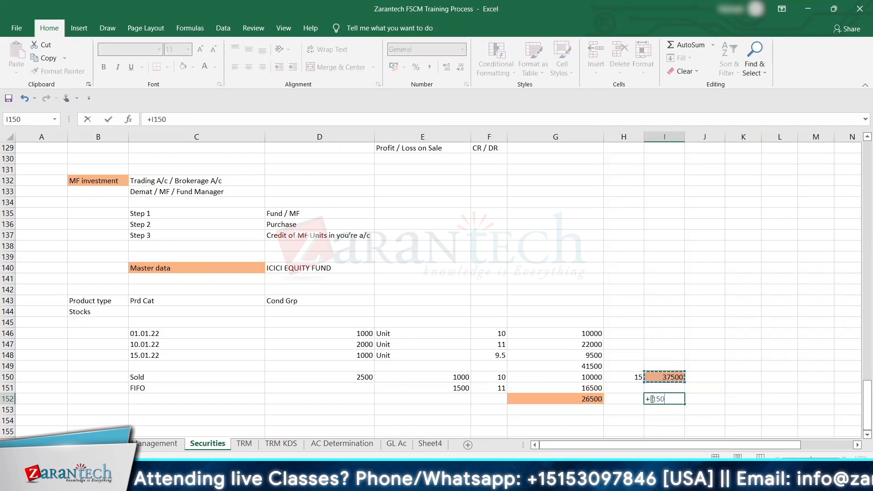
key(Left)
key(Left)
key(Return)
key(Up)
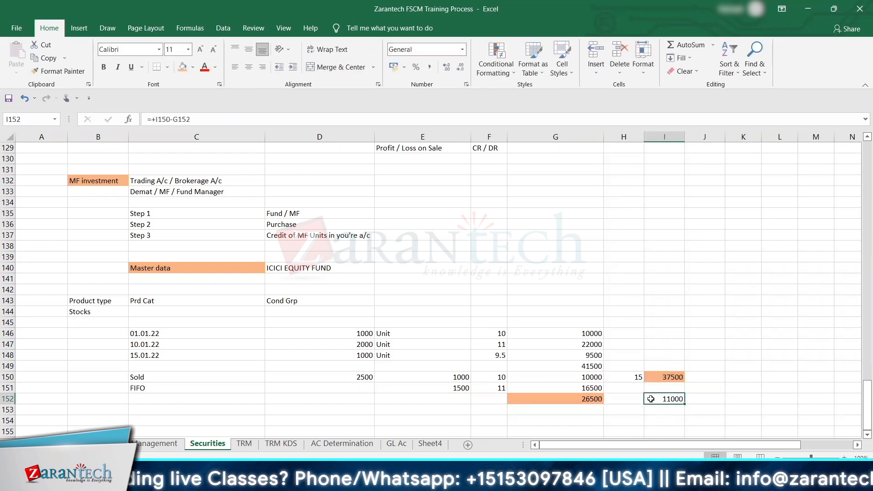
key(Right)
text(PROFIT)
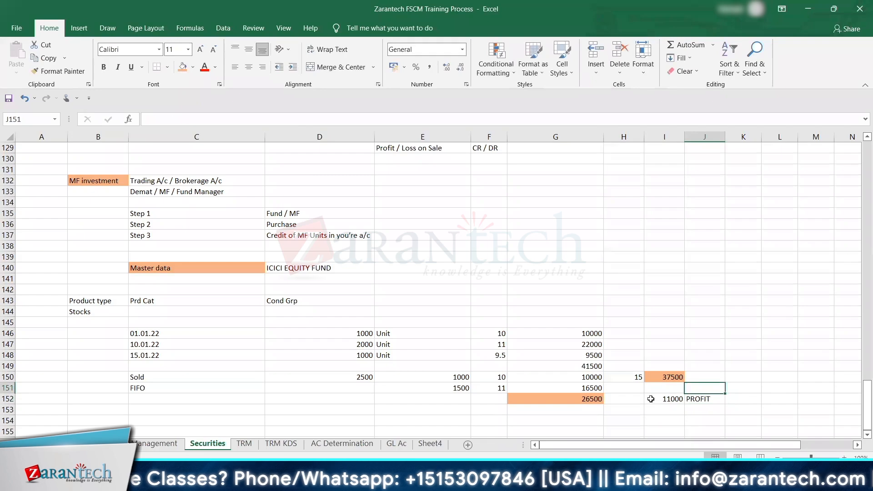
key(Up)
Step: Review the FIFO unit prices and cost amounts of the sold lots in rows 150 to 152
key(Left)
key(Left)
key(Left)
key(Left)
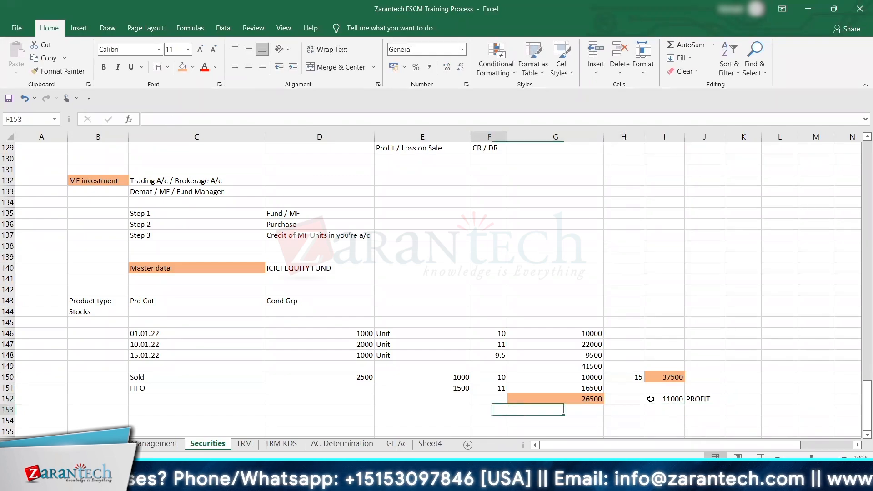
key(Up)
key(Up)
key(Up)
key(Down)
key(Down)
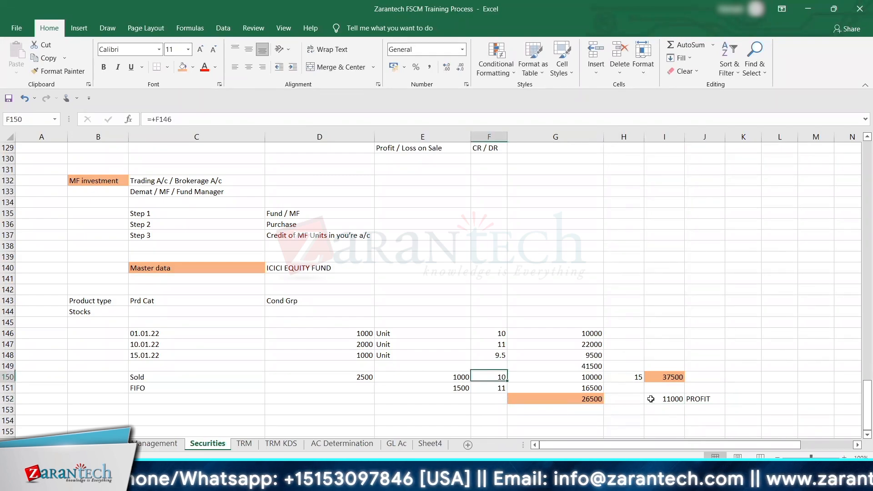
key(Right)
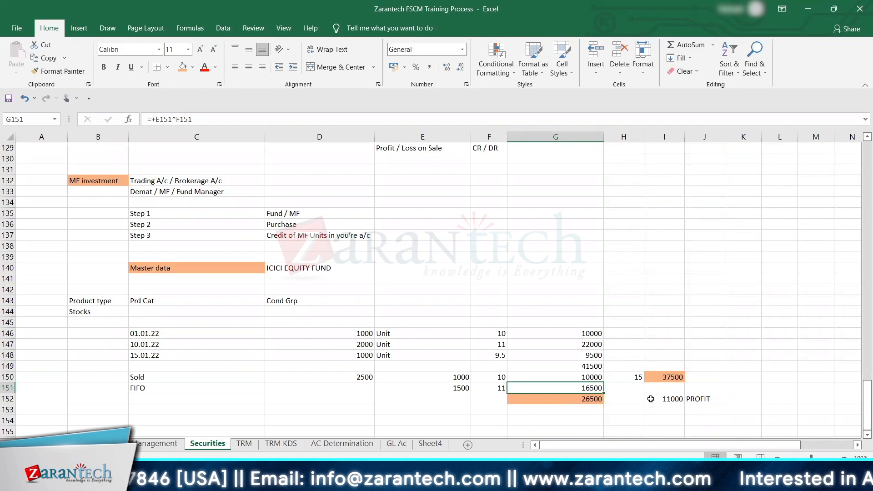
Step: Switch to SAP, open the Assign Consumption Sequence Procedure activity and copy its existing company code entry
key(alt+Tab)
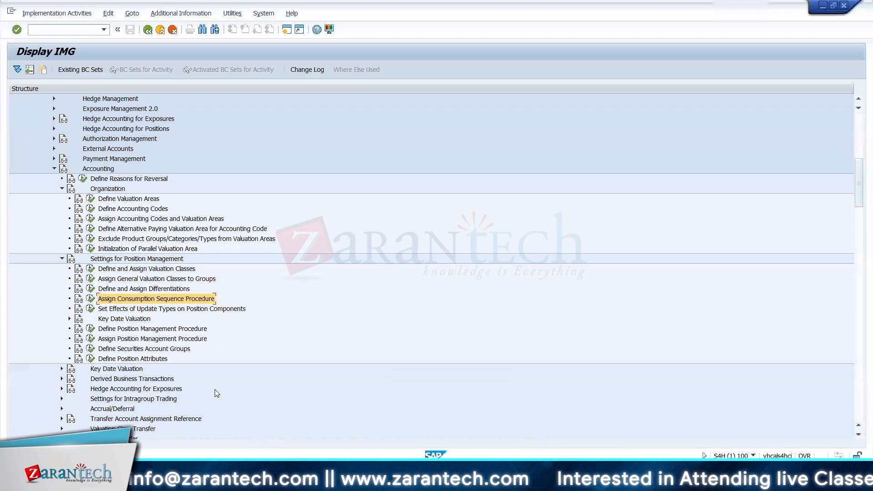
click(91, 299)
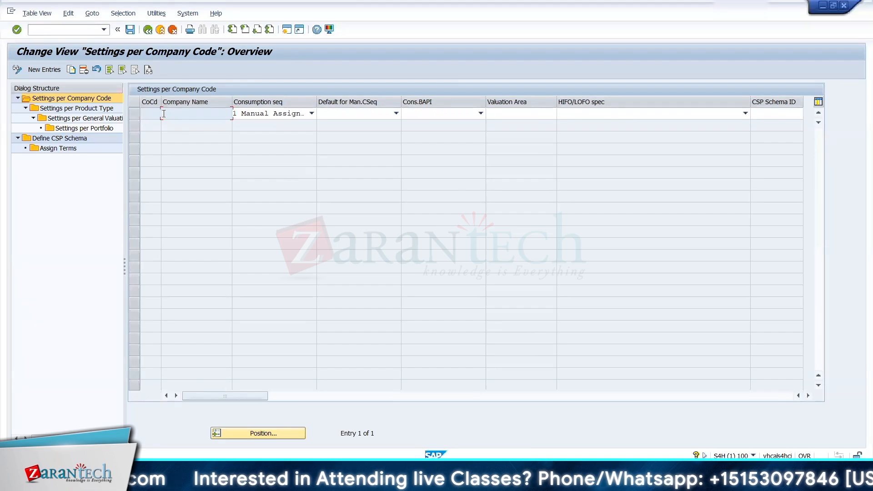
click(133, 113)
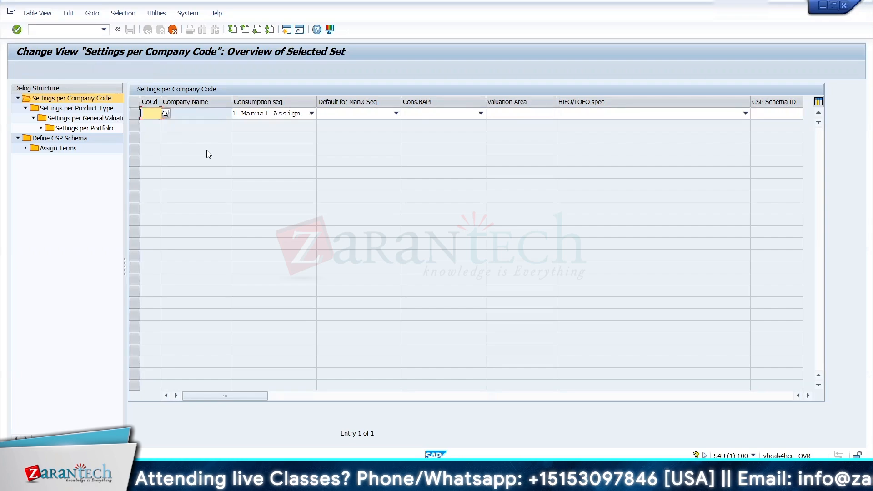
Step: Fill the copied entry with company code 1710, consumption sequence 3 FIFO, manual default 3 FIFO and valuation area 002, and accept it
text(1710)
key(Tab)
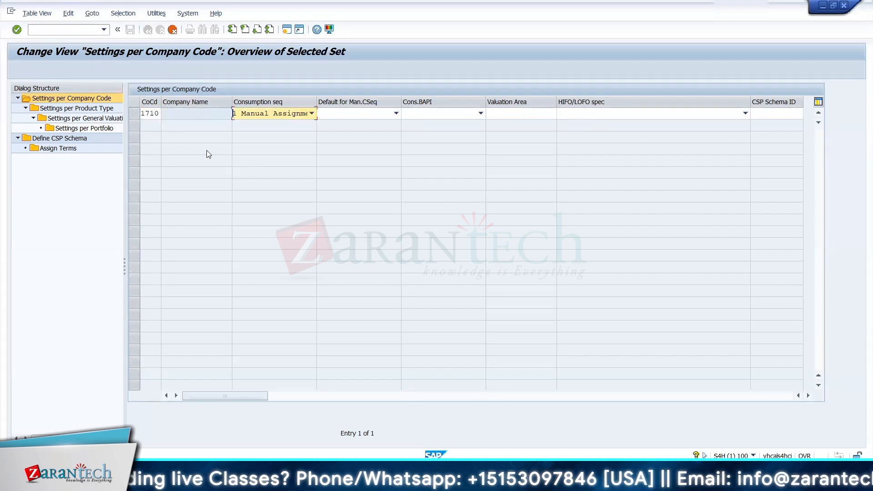
click(283, 113)
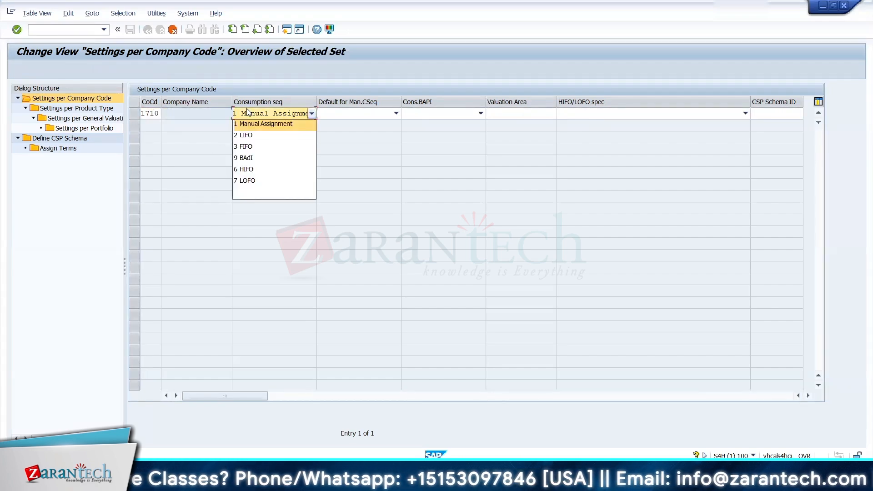
click(254, 147)
click(367, 114)
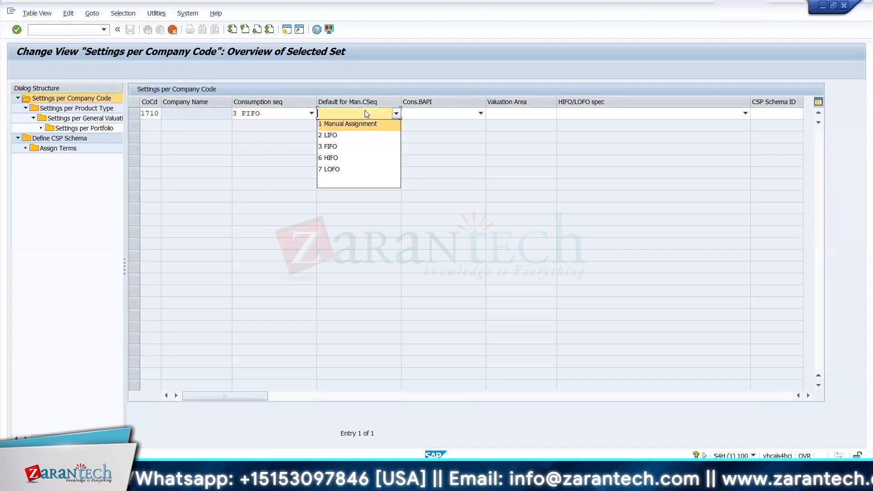
click(350, 147)
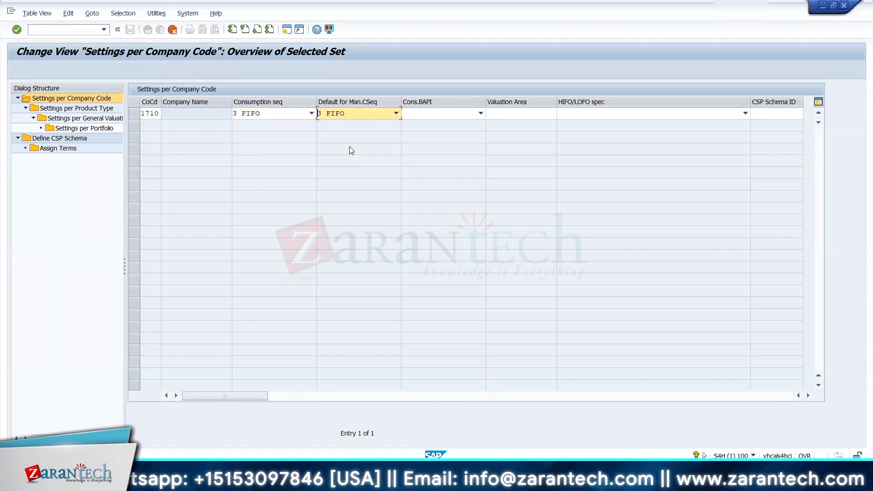
click(524, 113)
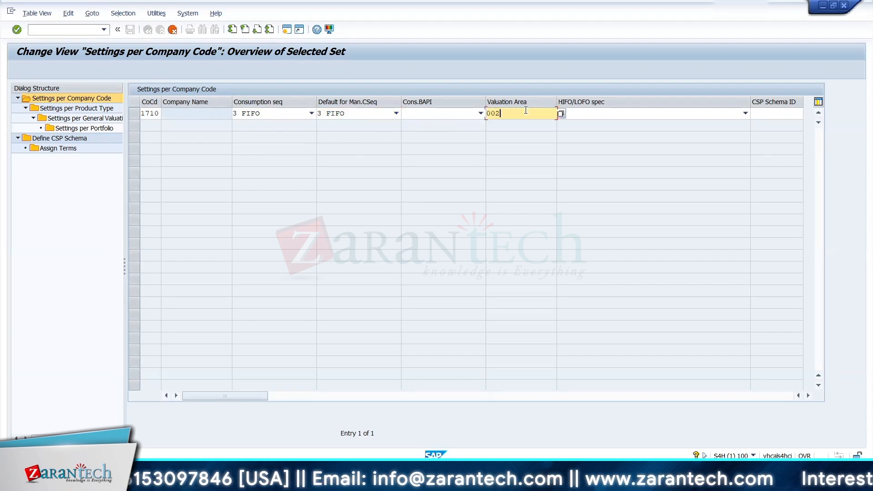
text(002)
key(Return)
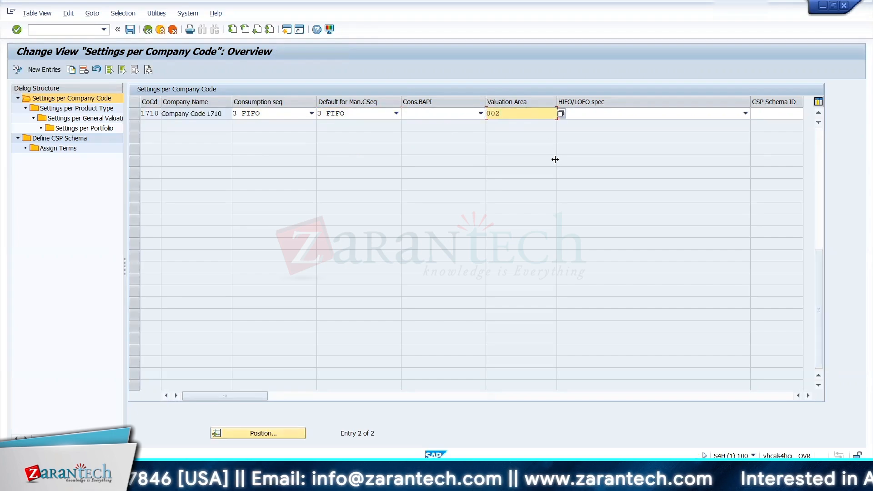
Step: Check the HIFO/LOFO specification choices, leave the field empty and save the entry to the TRM CONFIGURATION customizing request
click(601, 119)
click(601, 118)
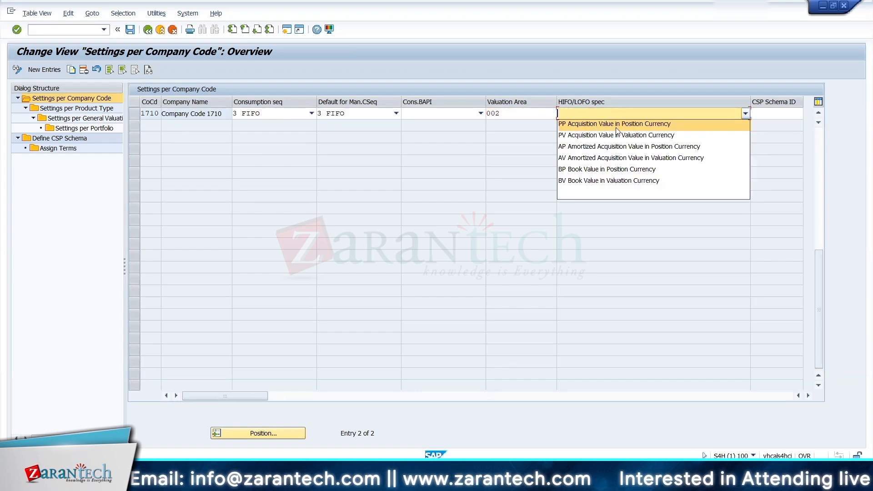
click(469, 195)
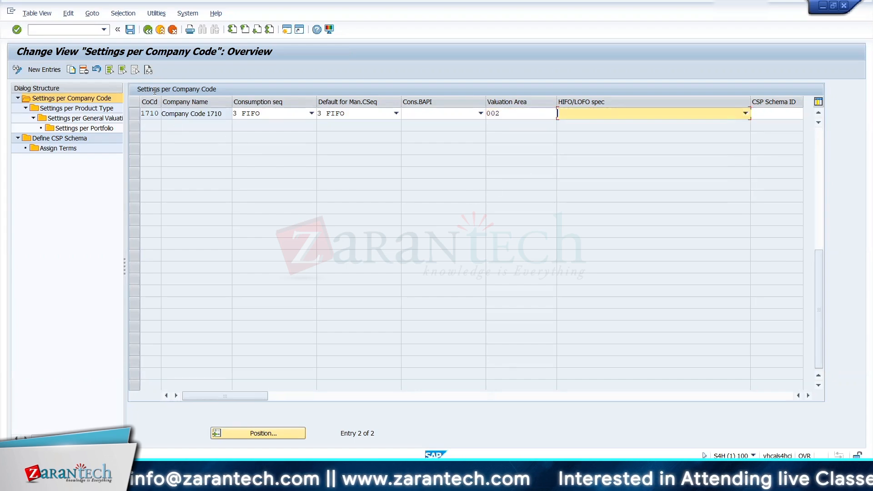
click(131, 30)
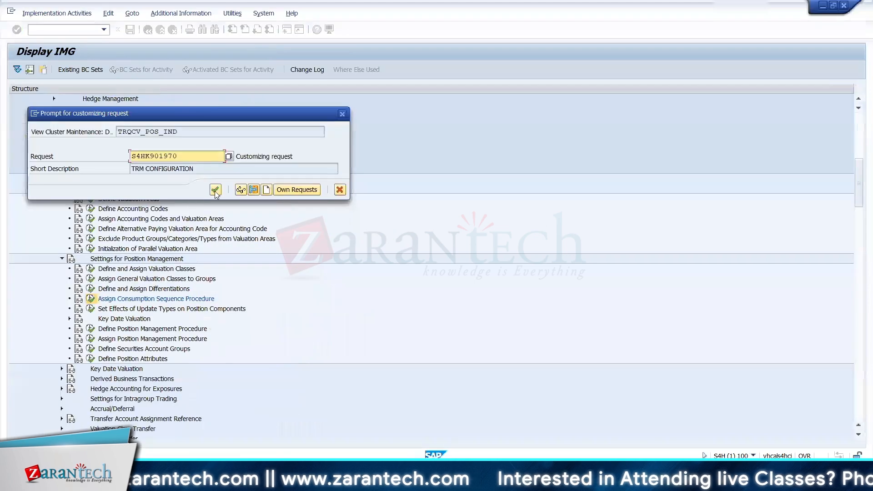
click(216, 189)
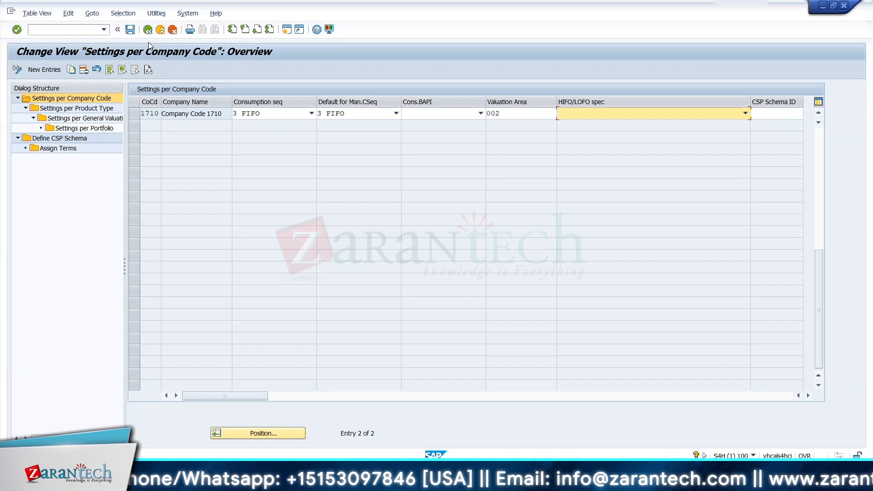
Step: Examine the product type settings of company code 1710 and leave the consumption sequence activity
click(134, 114)
double_click(77, 108)
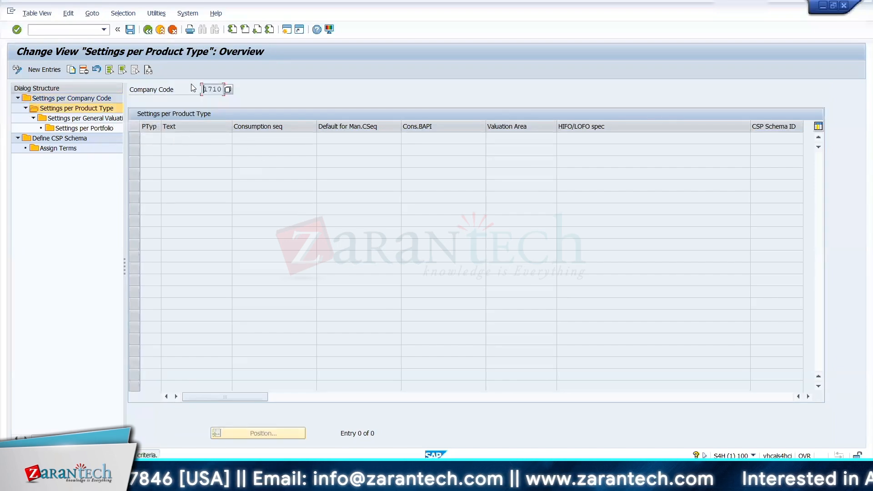
click(150, 31)
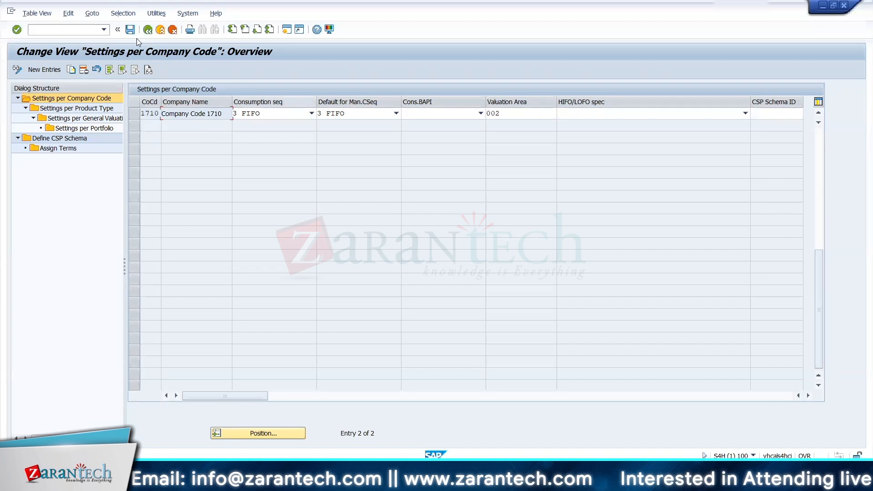
click(148, 32)
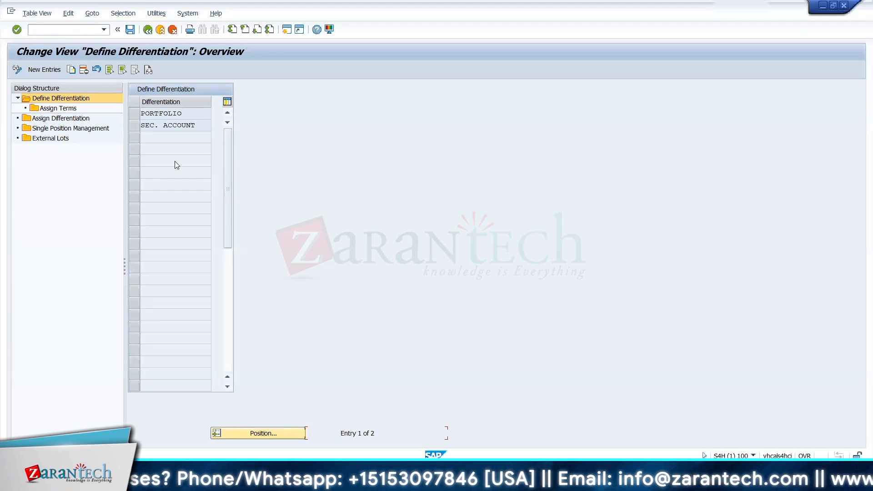
Step: Examine the terms assigned to the SEC. ACCOUNT differentiation in the Define and Assign Differentiations activity
click(134, 128)
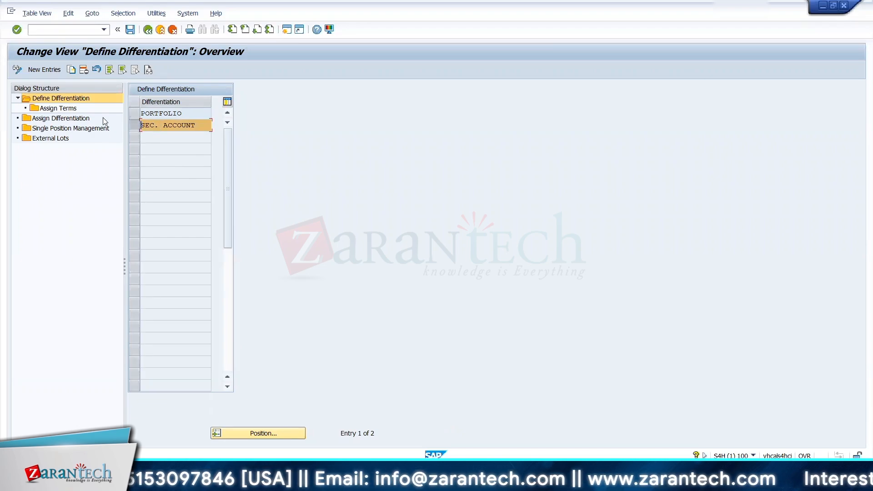
click(60, 110)
double_click(59, 108)
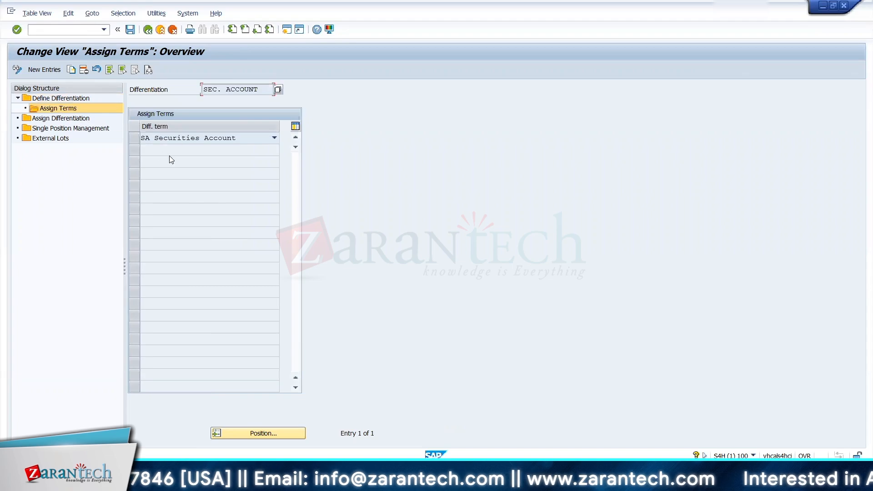
click(147, 29)
click(136, 127)
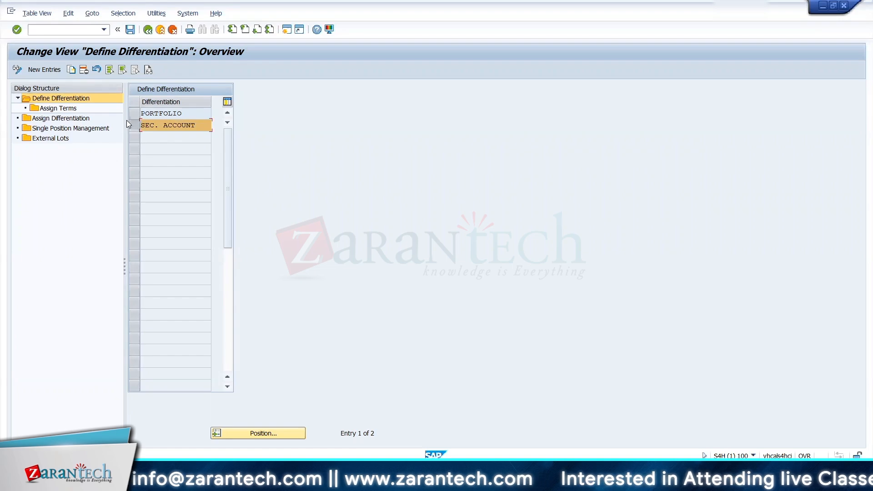
Step: Review the Assign Differentiation and Single Position Management entries and the term choices available for the SEC. ACCOUNT differentiation
double_click(99, 120)
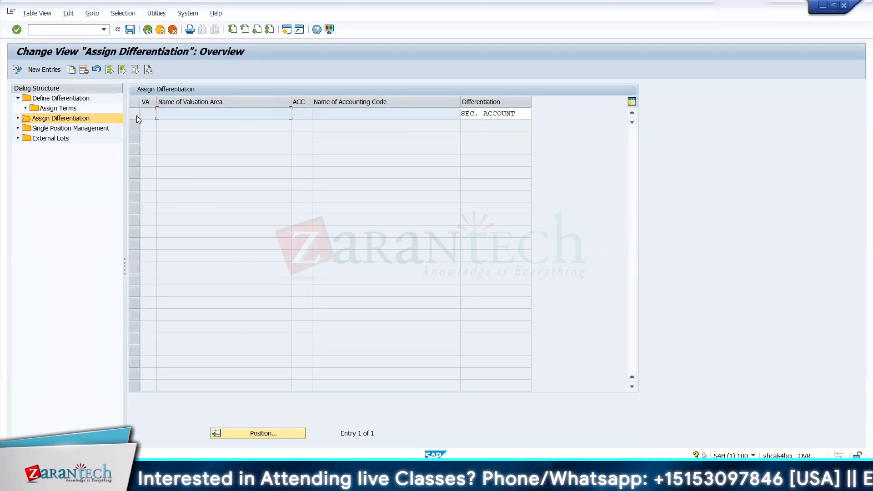
click(148, 30)
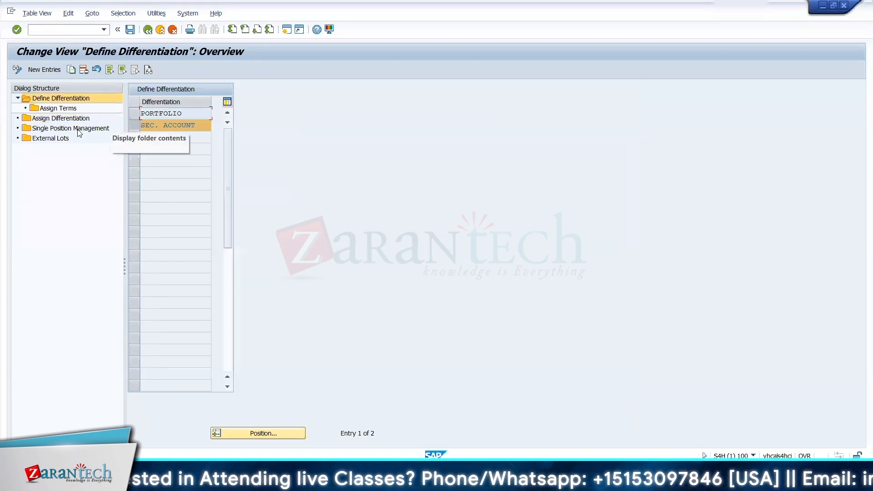
double_click(62, 129)
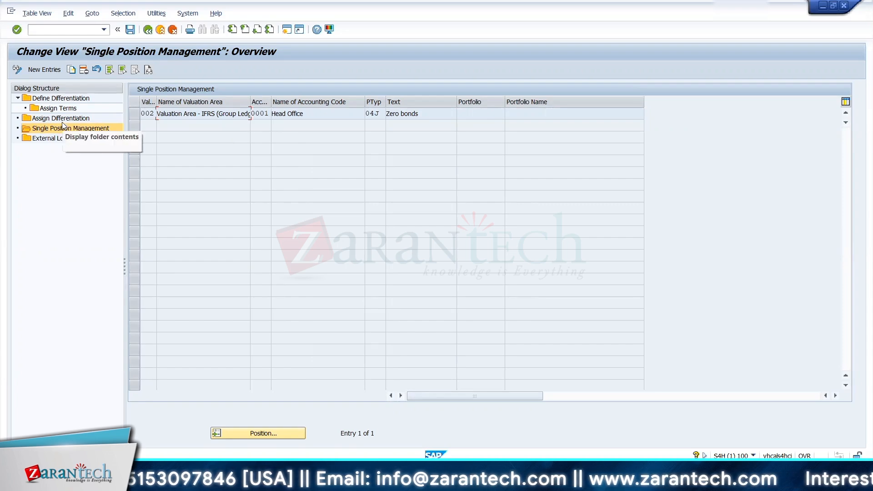
click(37, 130)
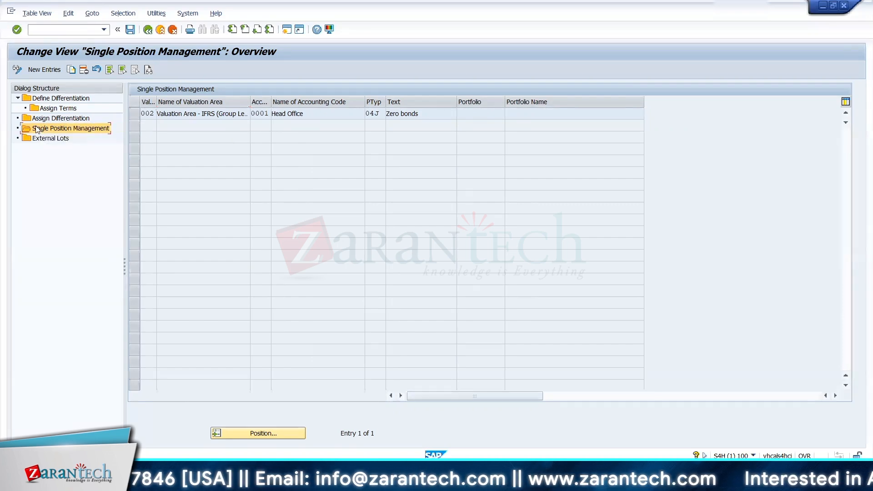
double_click(50, 109)
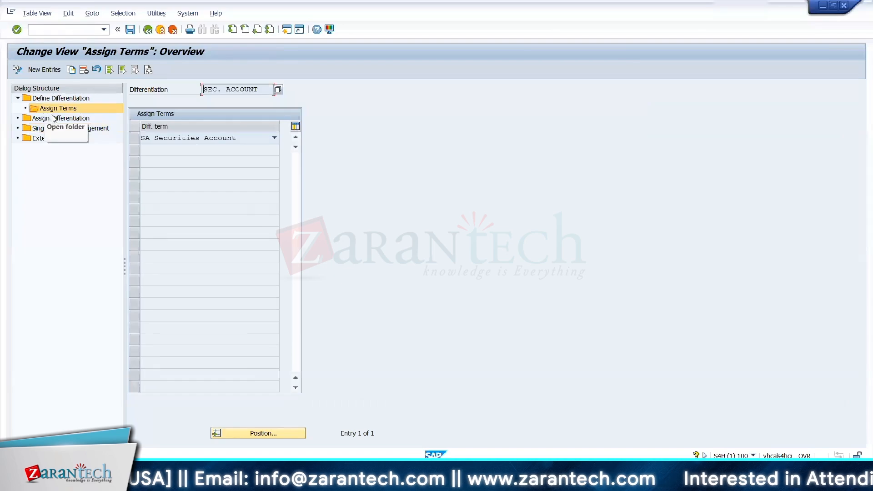
click(160, 139)
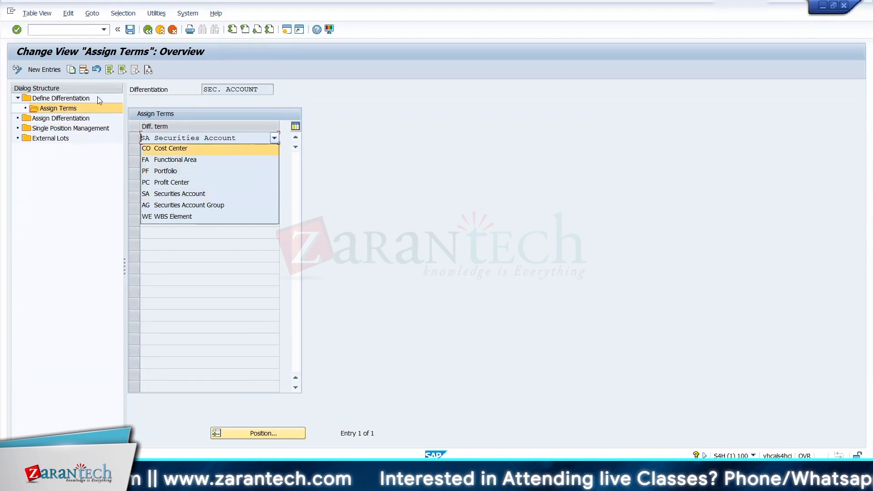
Step: Copy the SEC. ACCOUNT differentiation assignment to valuation area 002 and accounting code 1710, and save it to the prompted customizing request
click(70, 119)
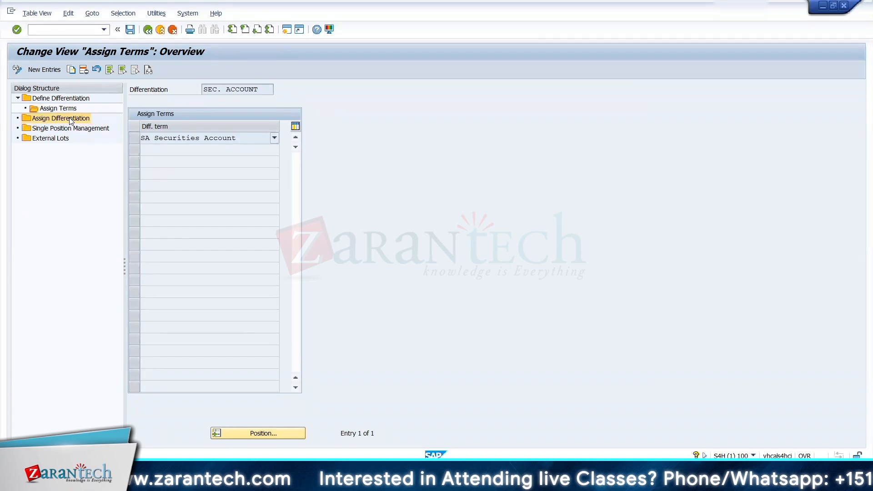
double_click(71, 120)
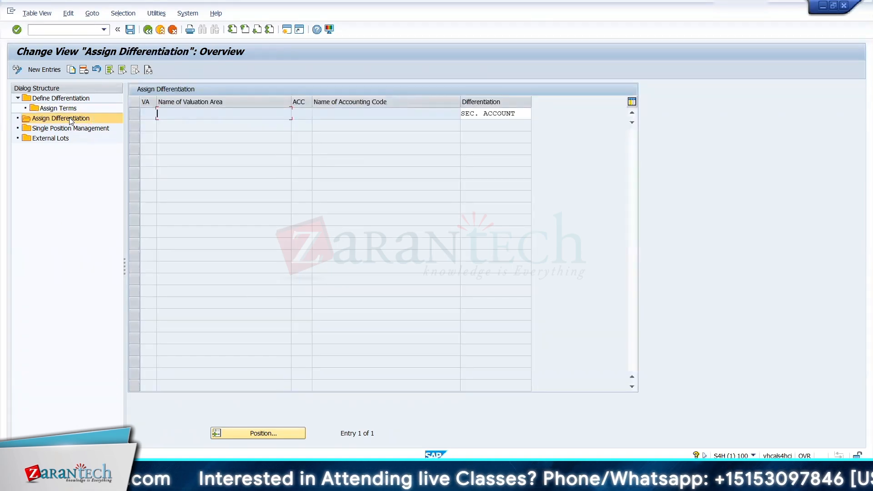
click(134, 115)
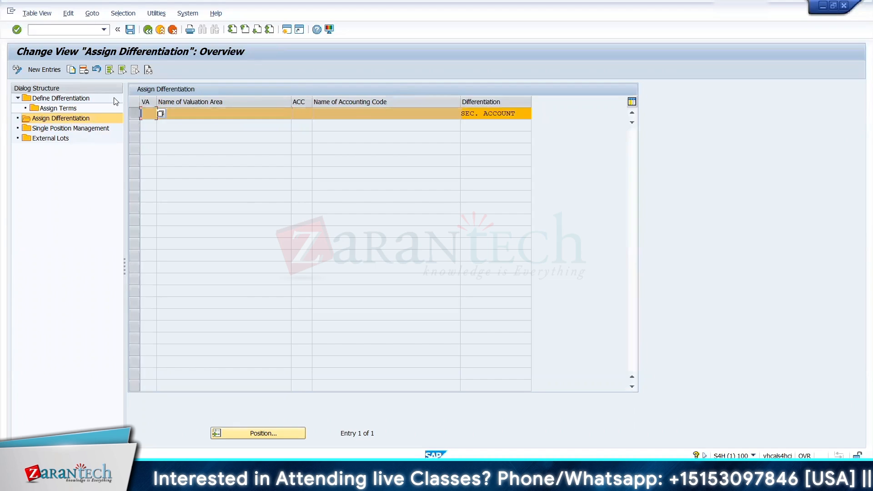
click(71, 69)
text(002)
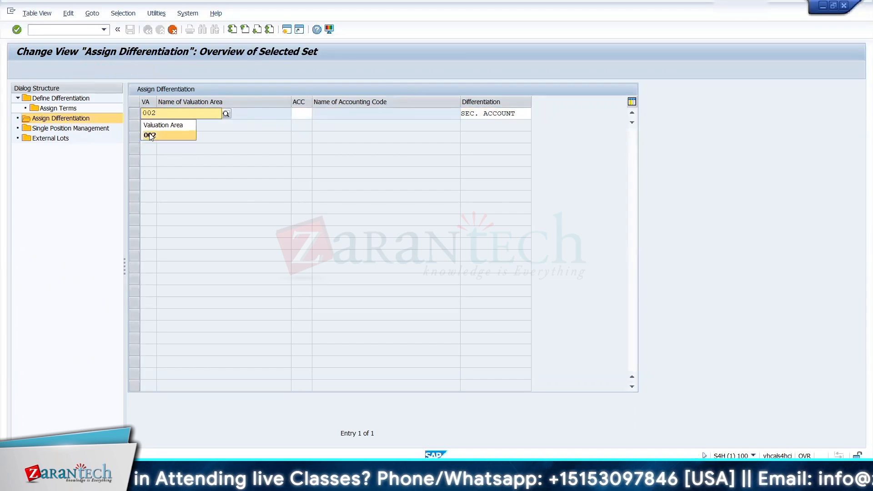
click(150, 135)
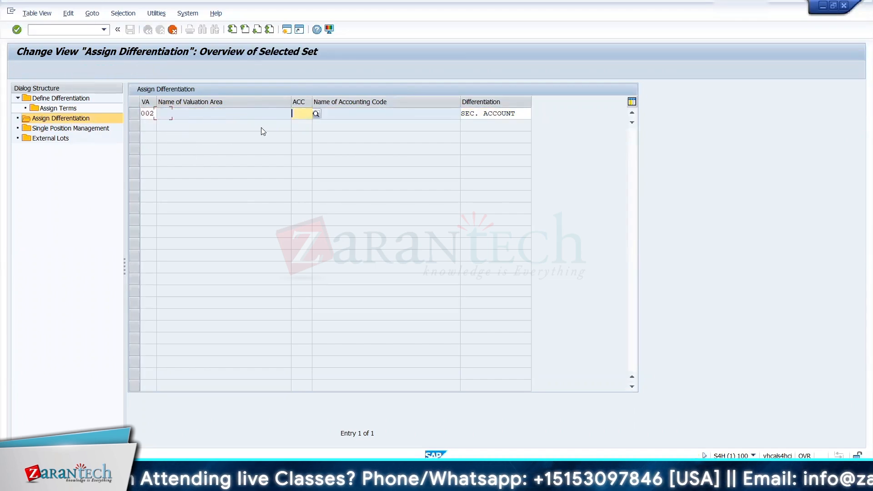
click(317, 114)
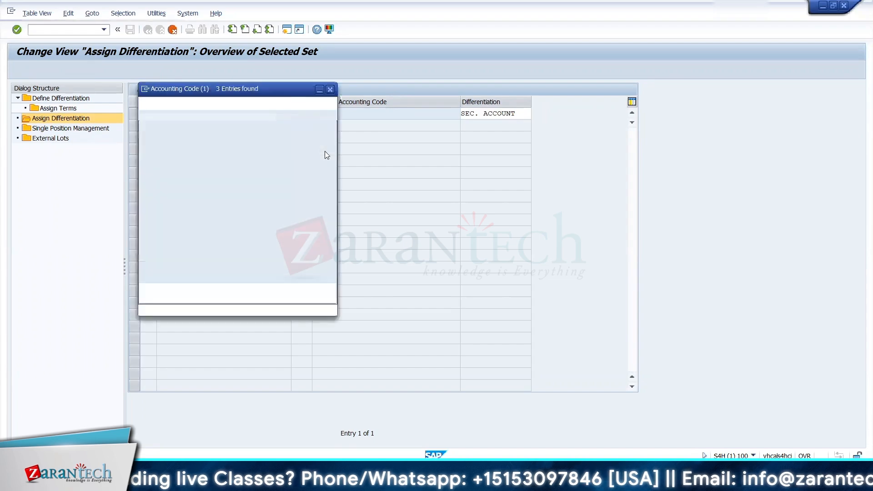
double_click(146, 167)
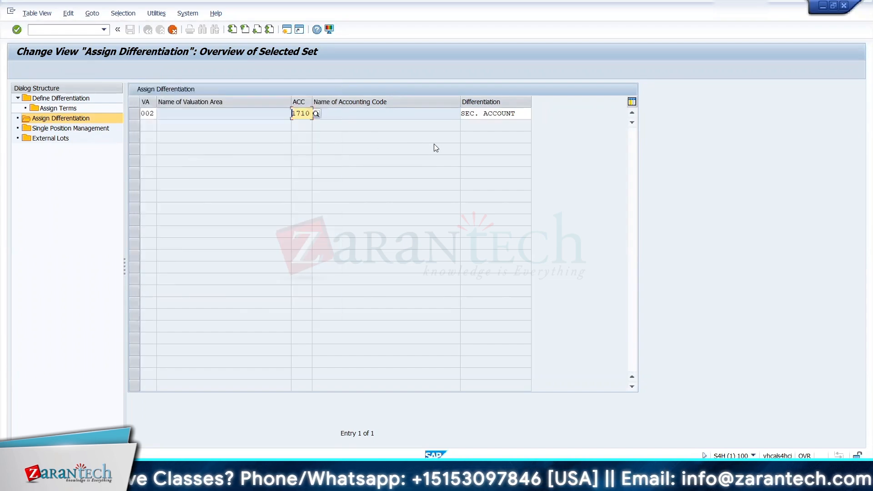
key(Return)
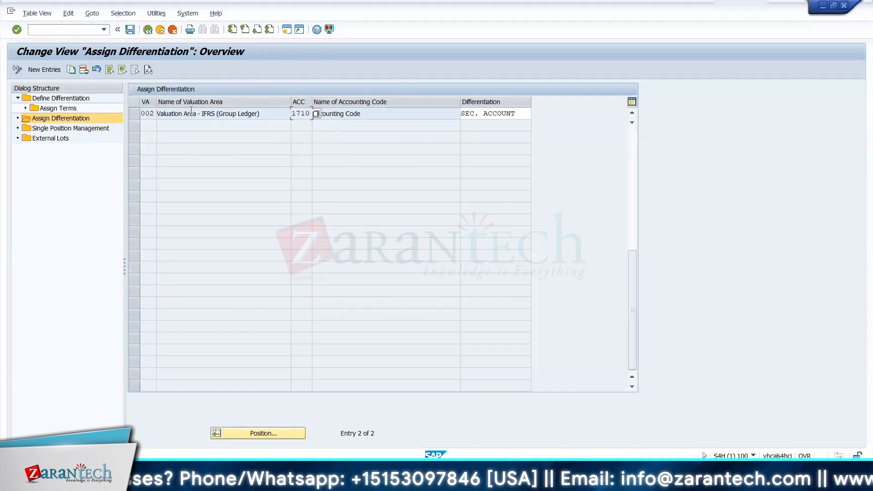
click(131, 31)
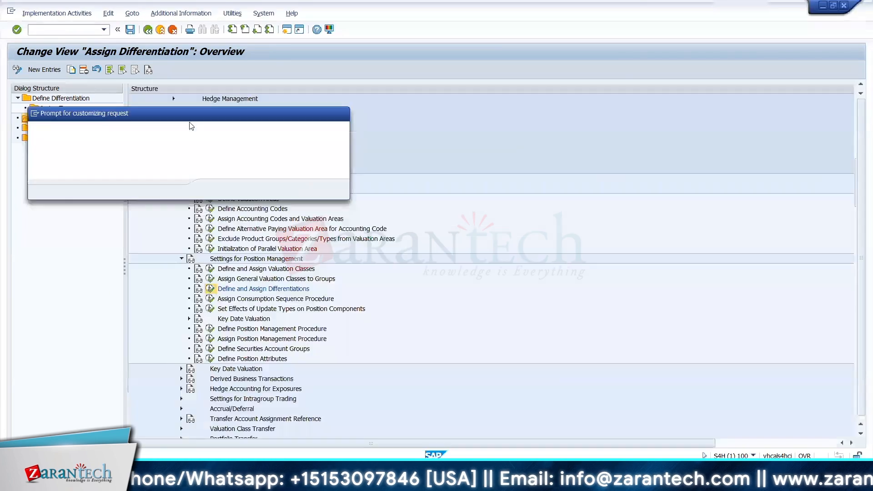
click(216, 190)
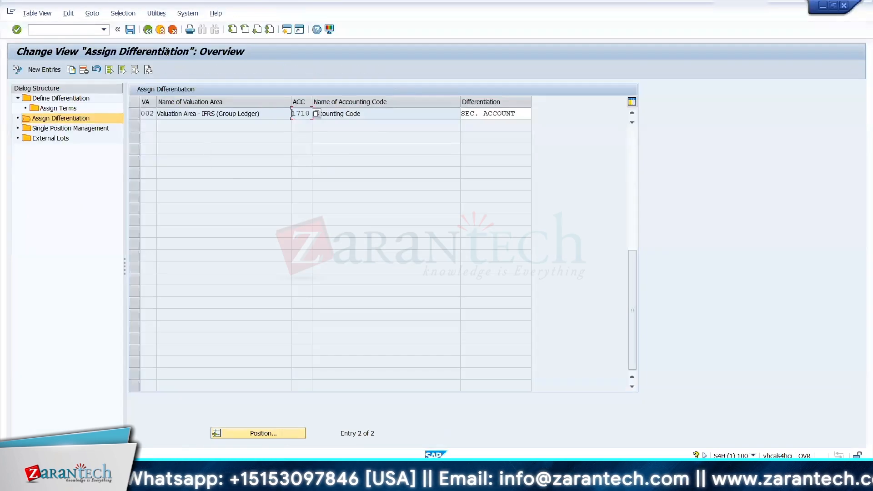
Step: Leave the differentiation activity and reopen Assign Consumption Sequence Procedure to check its company code entries
click(147, 30)
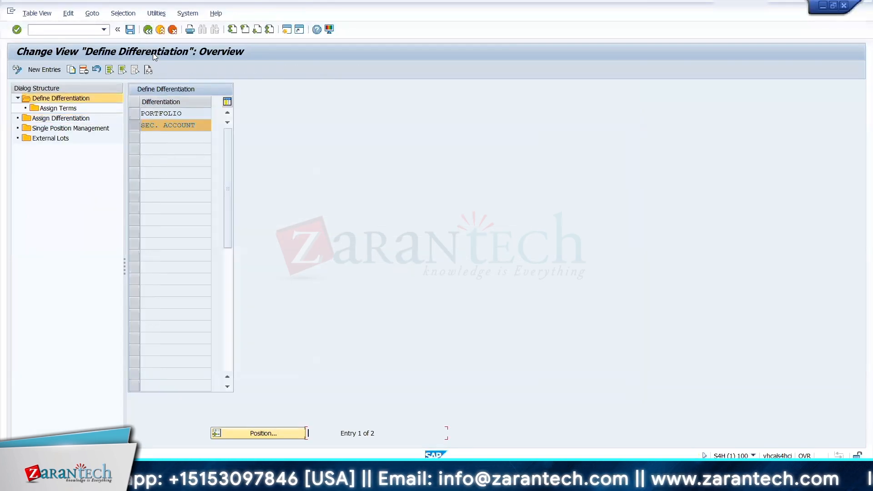
click(147, 30)
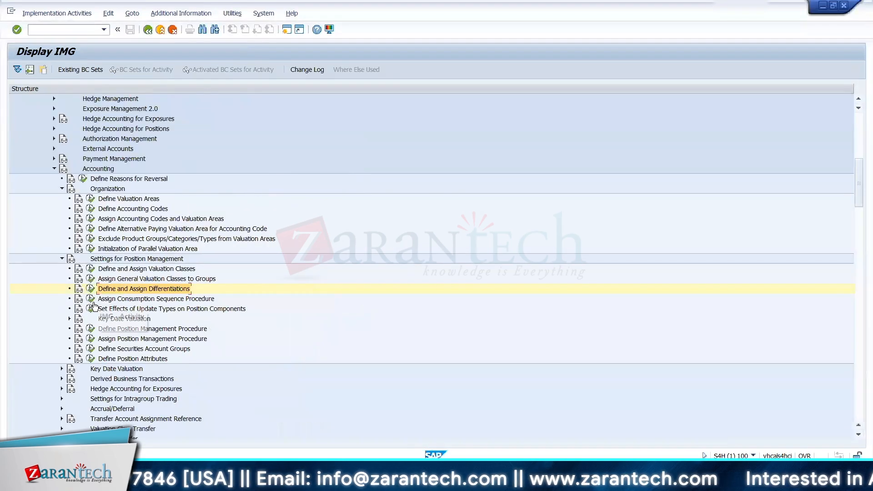
click(93, 301)
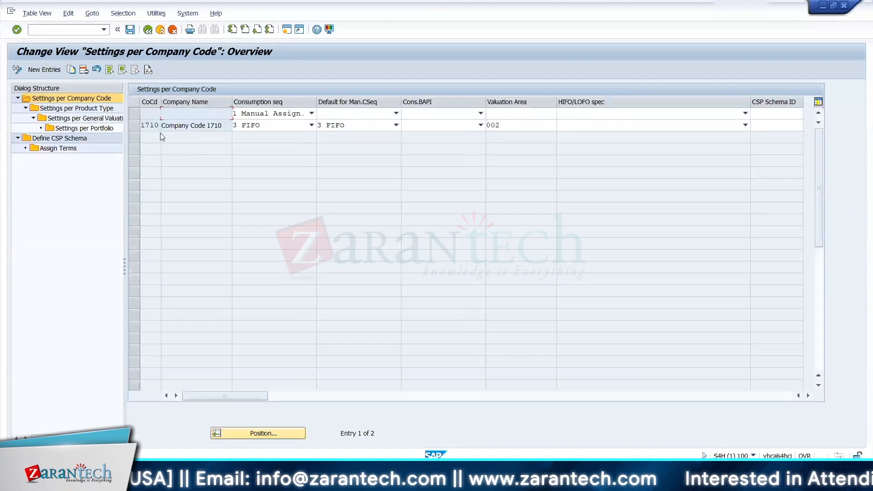
Step: Review company code 1710's consumption sequence settings, including its CSP Schema ID and Settings per General Valuation Class, and return to the IMG
click(136, 125)
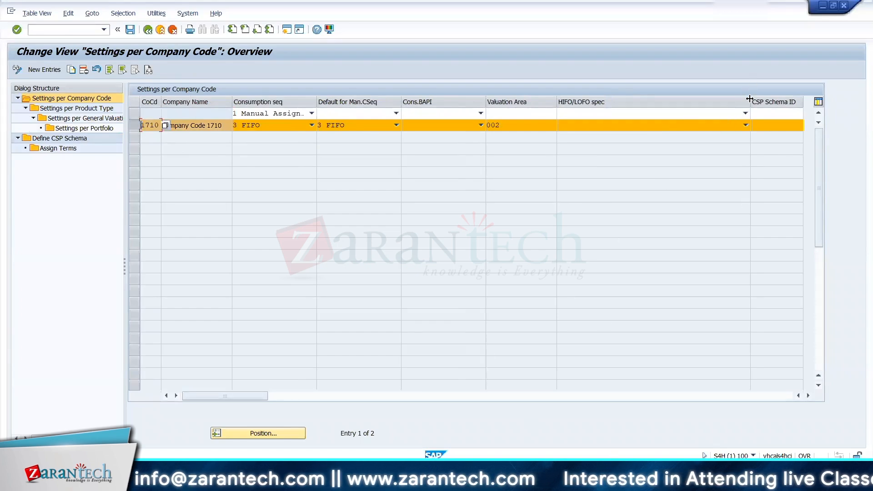
drag(749, 100, 644, 100)
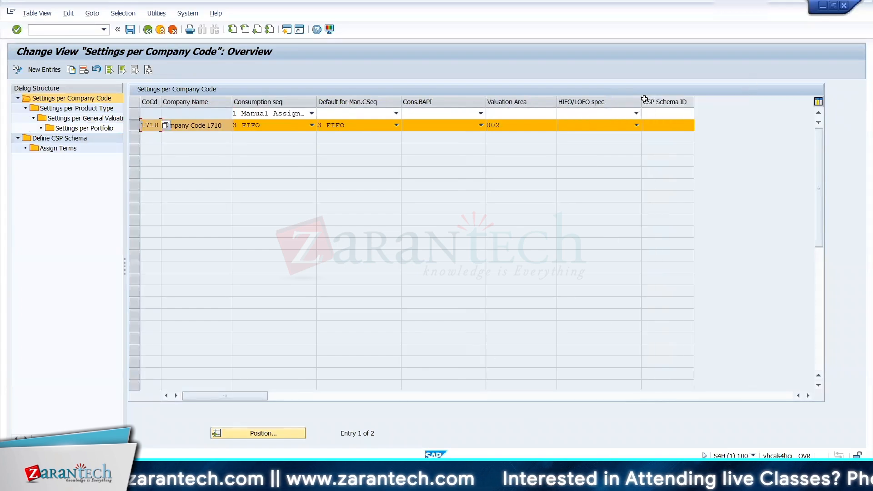
click(662, 126)
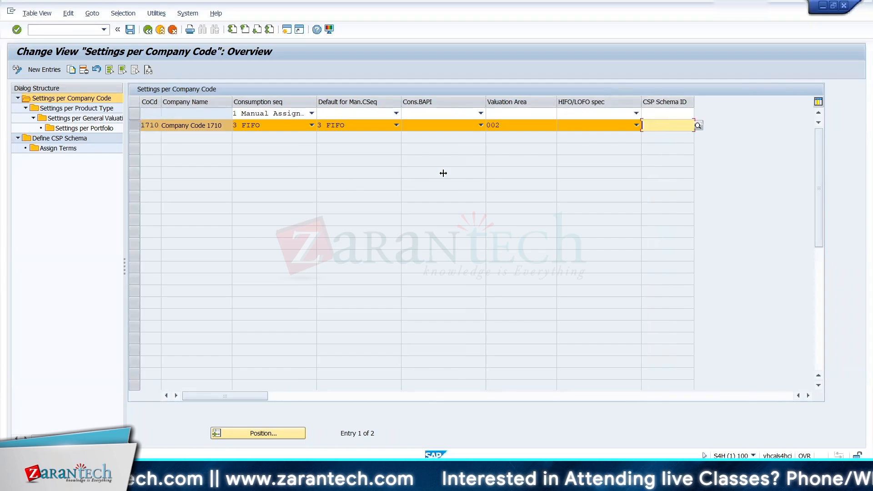
click(101, 119)
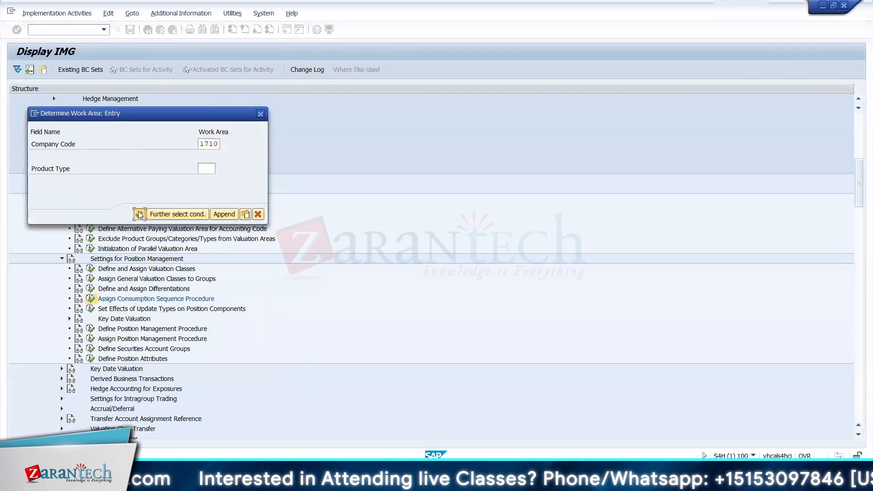
click(139, 215)
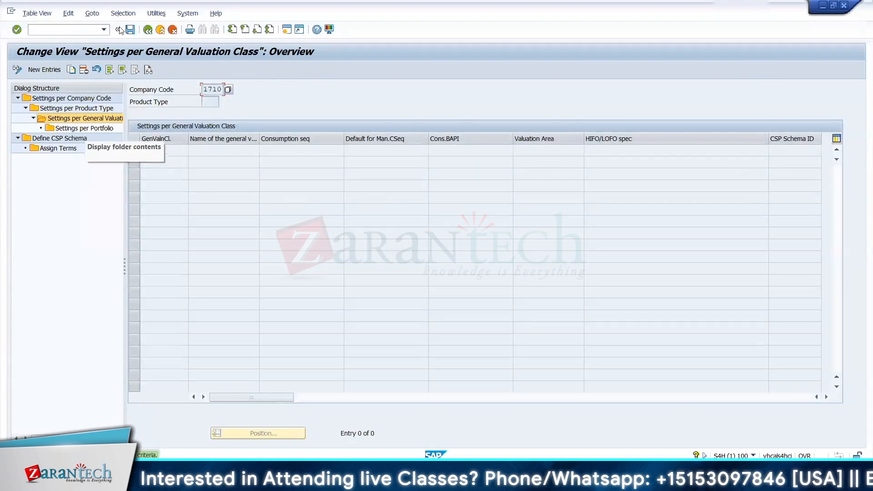
click(148, 30)
click(148, 30)
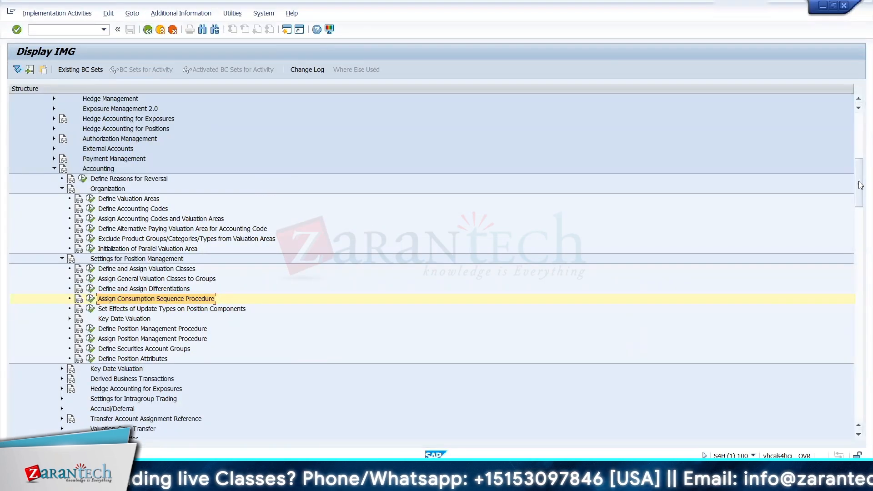
Step: Switch to the Zarantech FSCM Training Process workbook in Excel and set Co Code to 1710 for both ICICI EQUITY FUND products on TRM KDS
drag(860, 196, 860, 215)
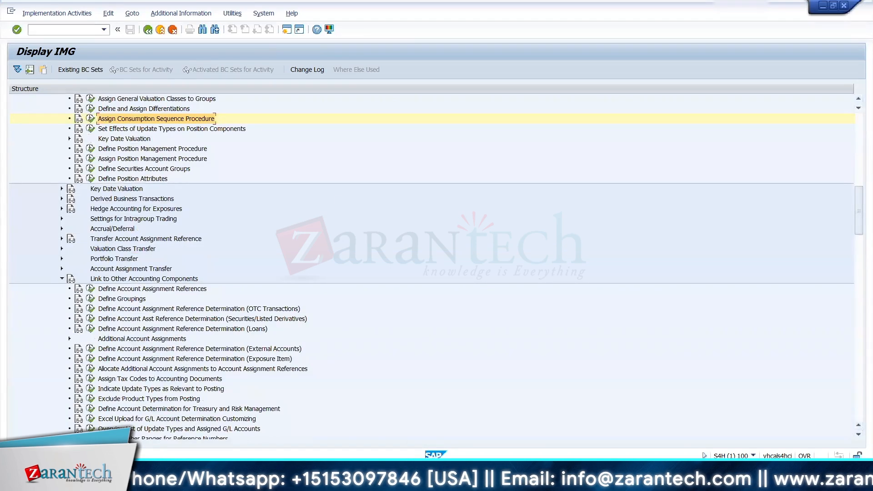
mouse_move(548, 482)
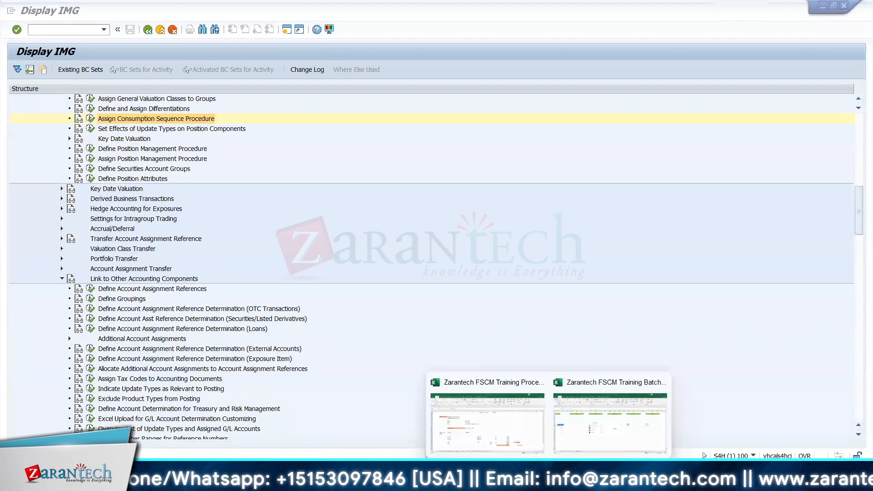
click(486, 432)
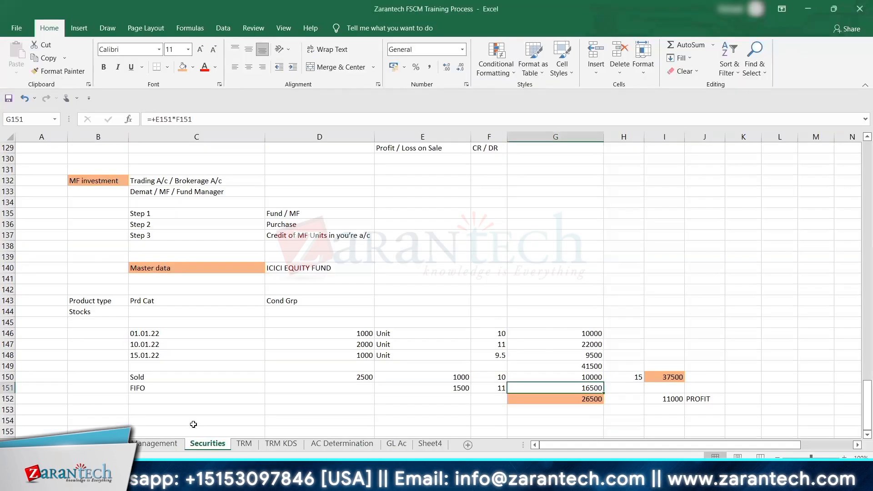
click(269, 444)
click(38, 279)
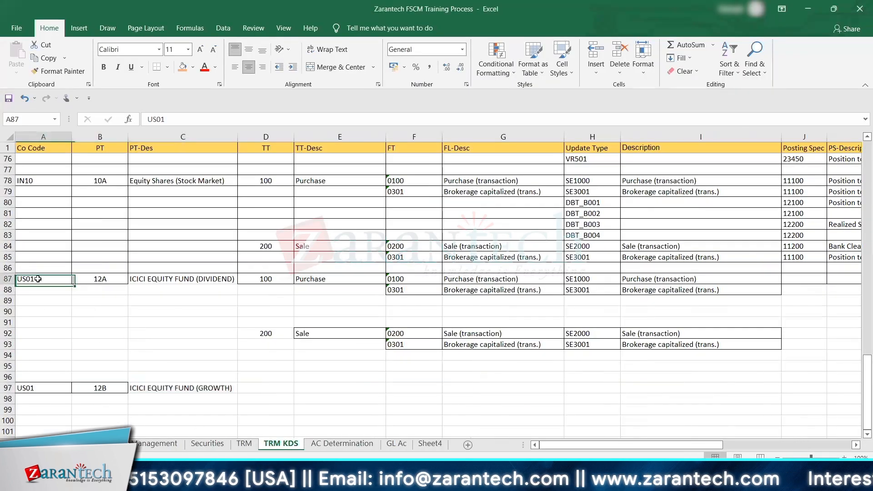
text(1710)
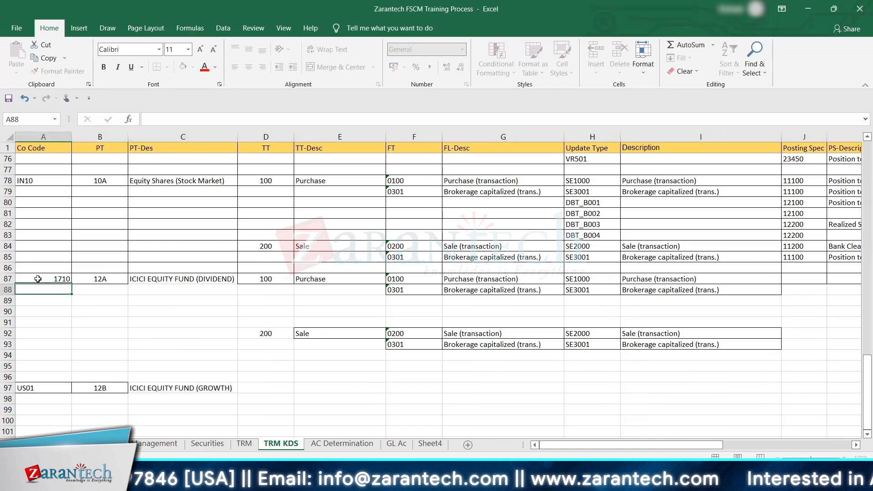
key(Return)
click(38, 278)
key(ctrl+c)
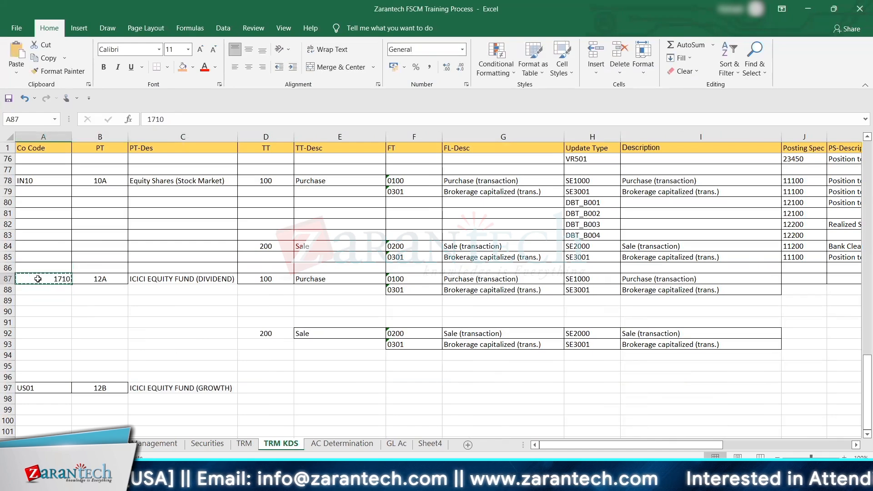
key(Down)
key(Down)
key(Down)
key(Down)
key(Down)
key(Down)
key(Down)
key(Down)
key(Down)
key(Down)
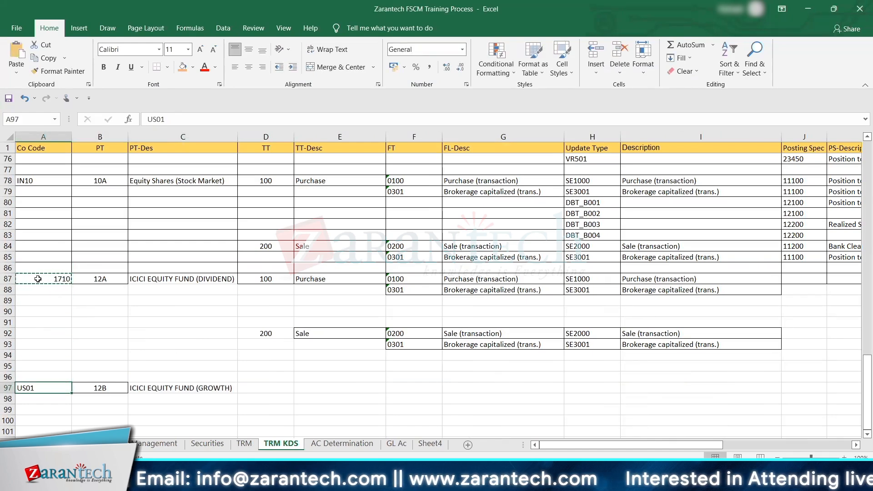
key(ctrl+v)
Step: Copy the mutual fund accounting entry names in E117:E129 of the Securities sheet to cell G39 of the GL Ac sheet
right_click(217, 444)
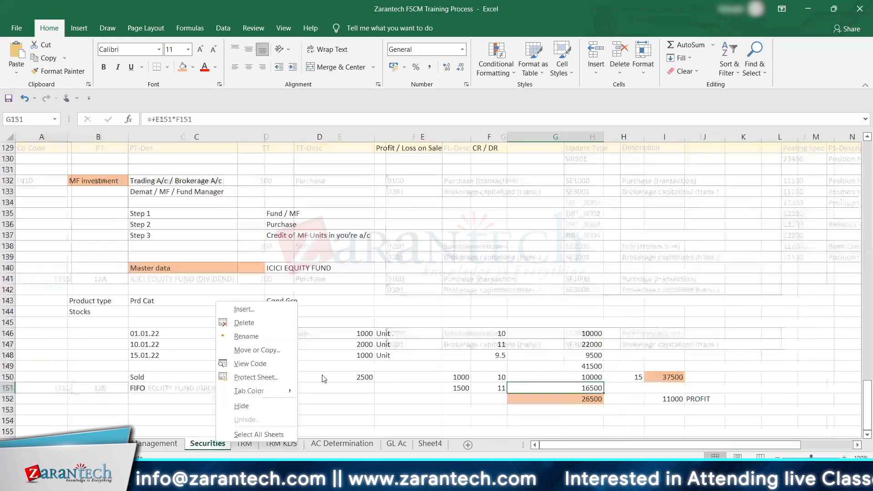
key(Escape)
click(390, 344)
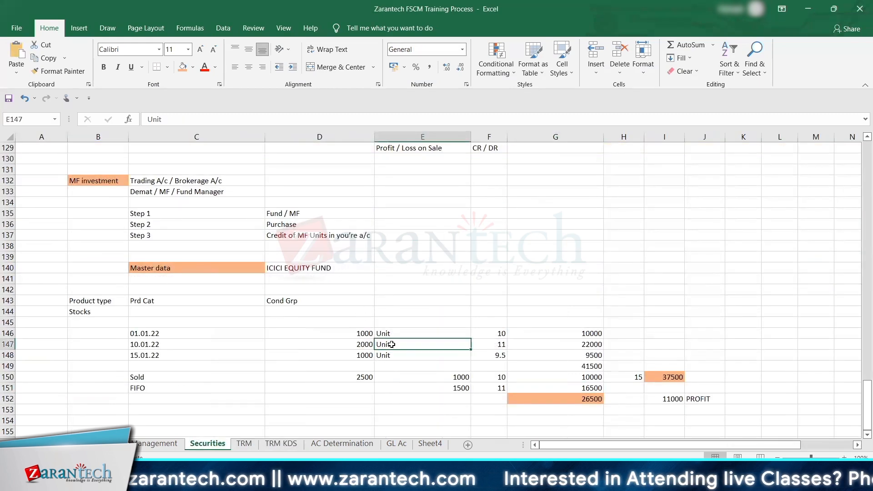
key(Up)
key(Up)
key(Up)
key(Up)
key(Up)
key(Up)
key(Up)
key(Up)
key(Up)
key(Up)
key(Up)
key(Up)
key(Up)
key(Up)
key(Up)
key(Up)
key(Up)
key(Up)
key(Up)
key(Up)
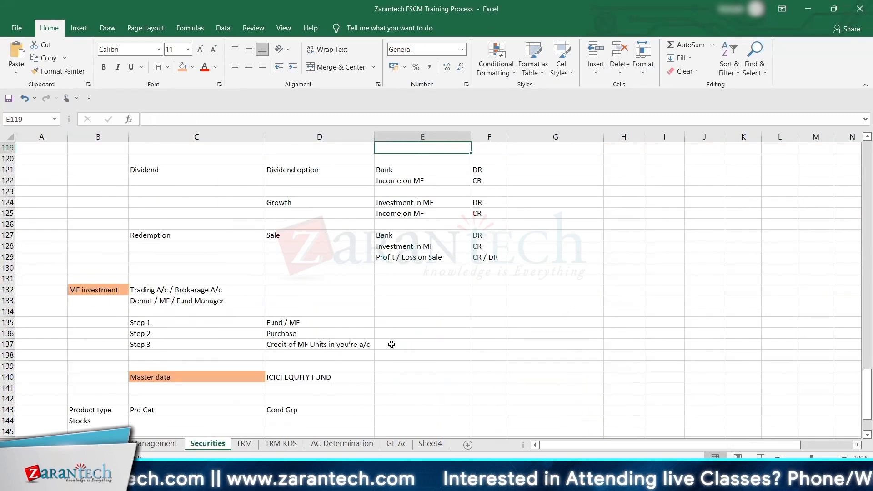
scroll(417, 265, up, 3)
click(384, 203)
drag(422, 236, 430, 335)
key(ctrl+c)
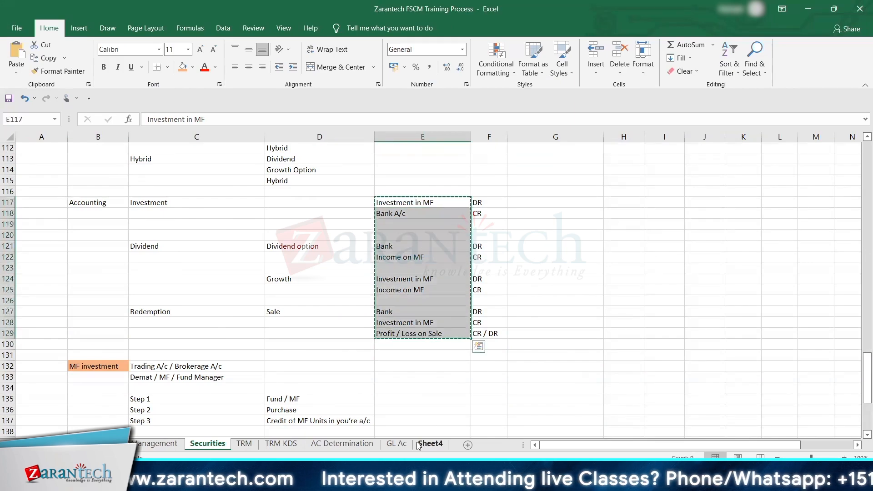
click(397, 443)
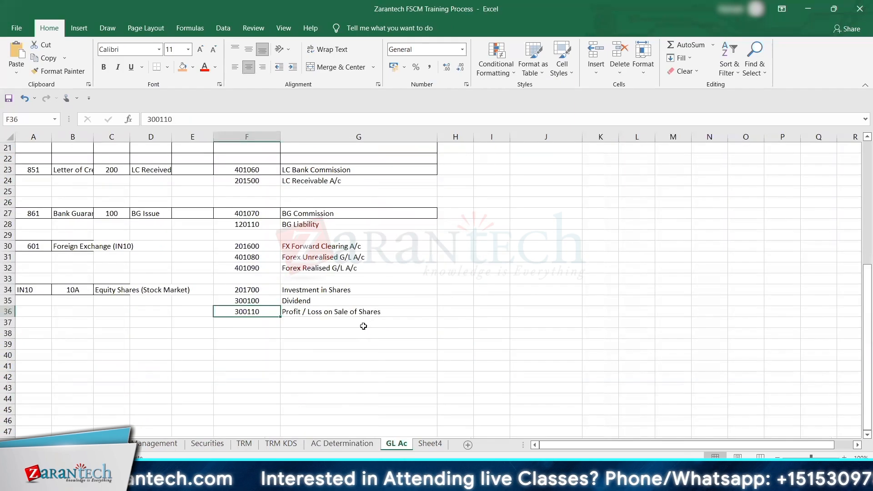
click(296, 341)
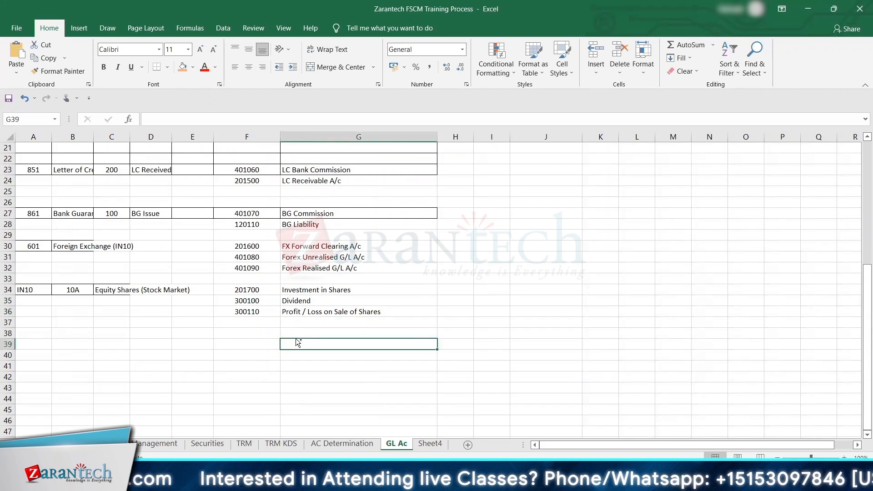
key(ctrl+v)
Step: Delete the surplus bank, blank and duplicate rows from the pasted list, keeping Investment in MF, Income on MF and Profit / Loss on Sale
click(284, 364)
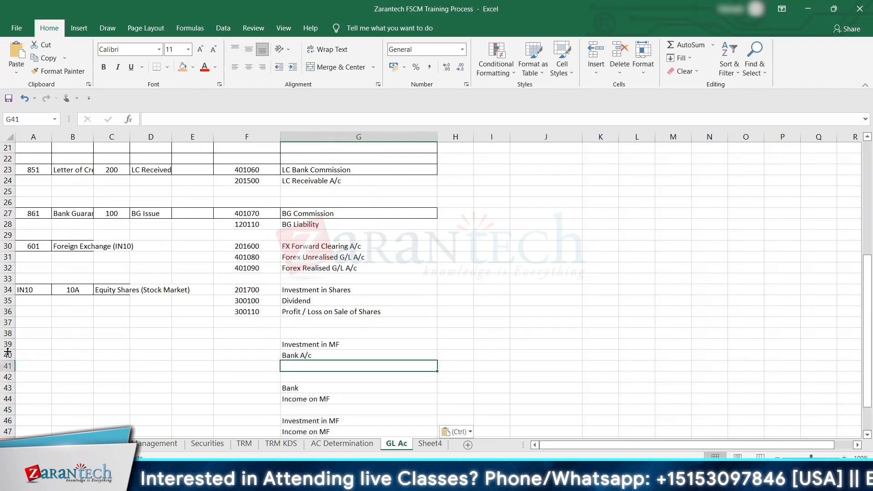
drag(8, 355, 8, 390)
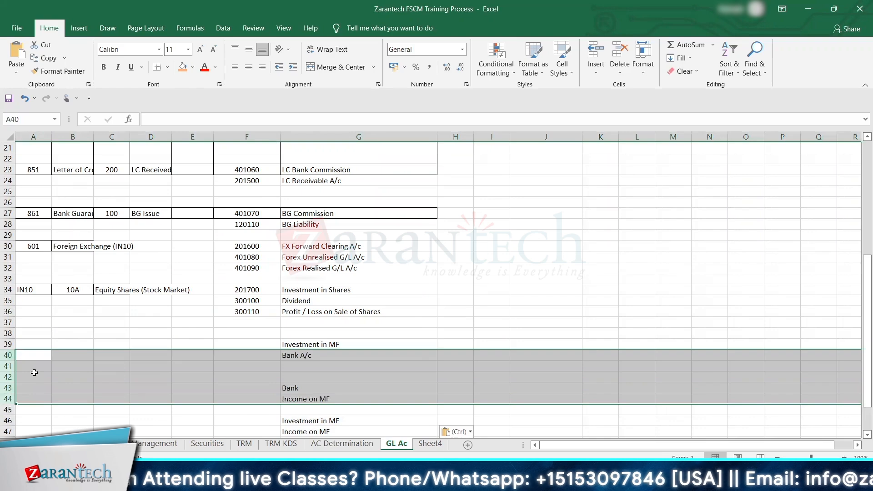
click(619, 51)
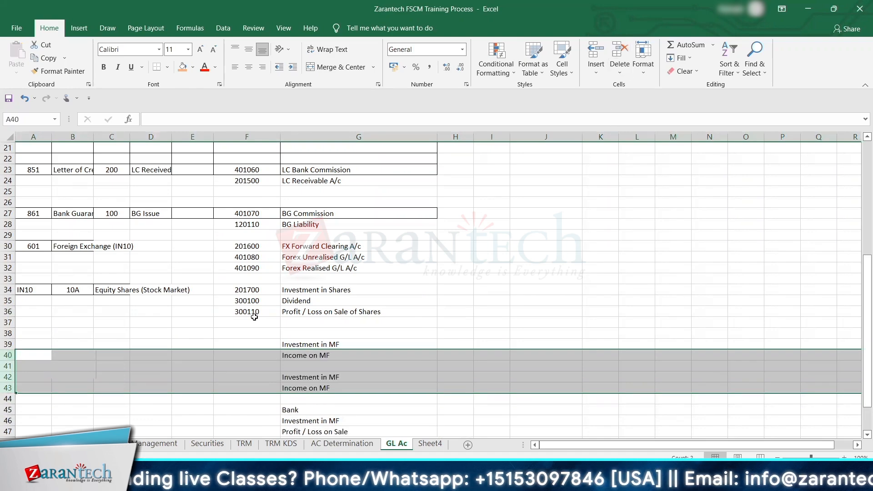
click(270, 353)
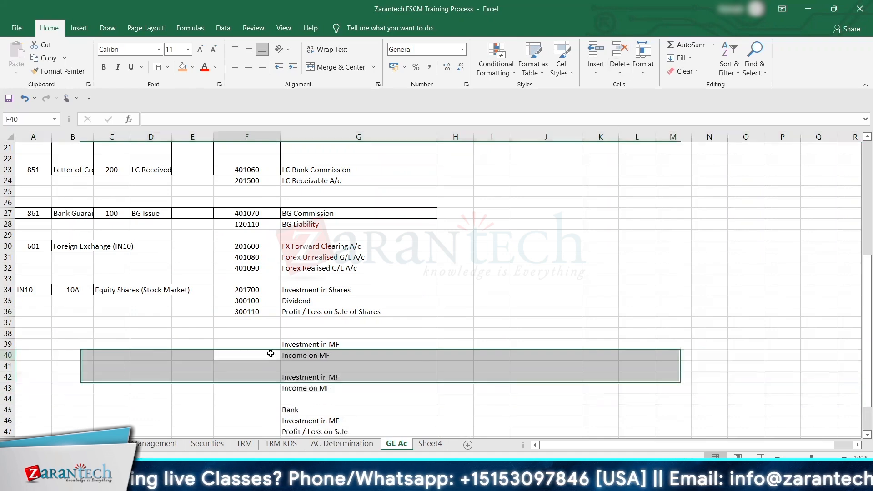
click(8, 366)
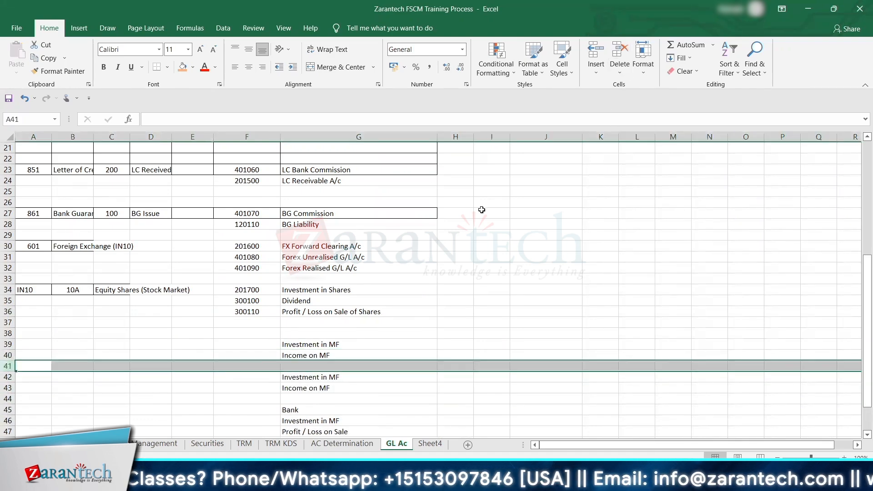
click(619, 51)
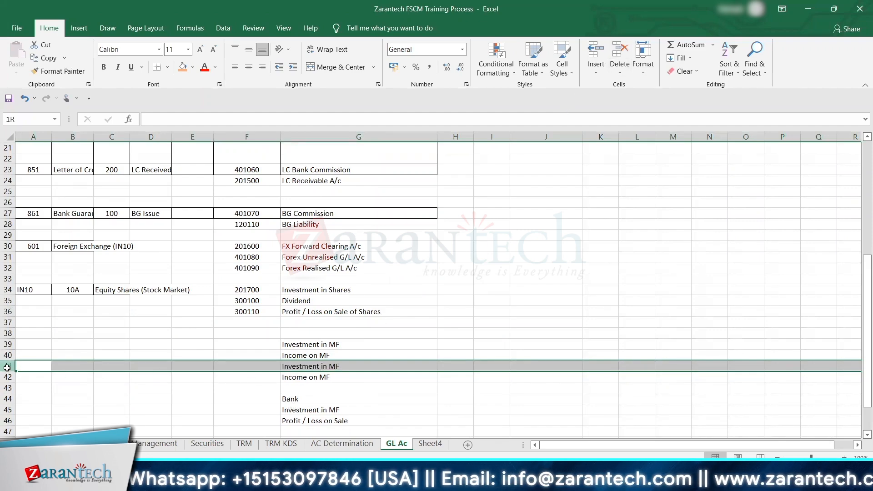
drag(8, 366, 8, 409)
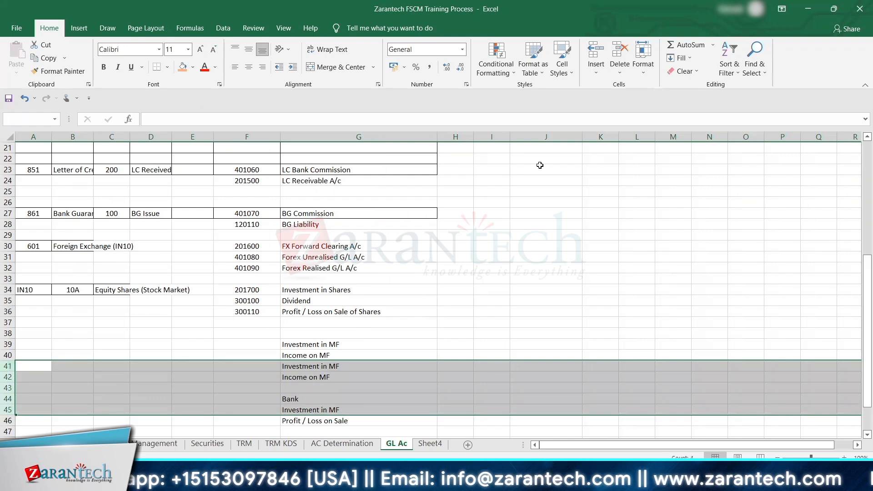
click(619, 51)
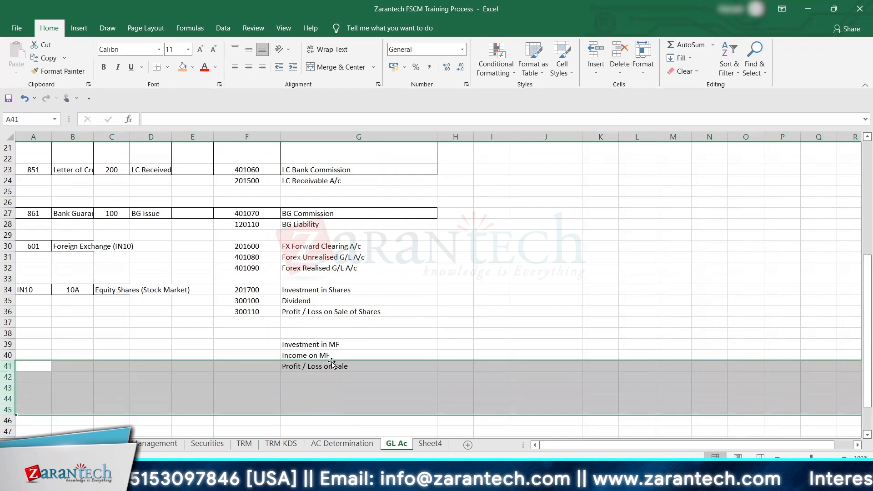
click(263, 346)
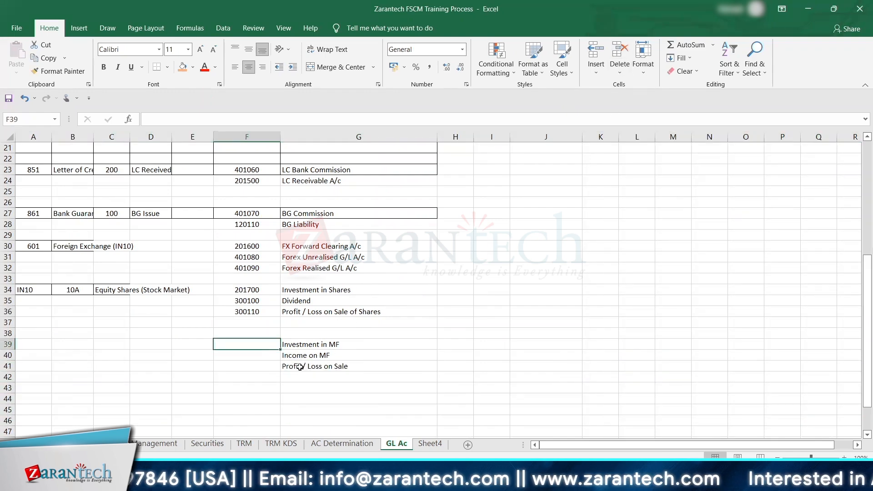
Step: Switch to the SAP session at the SAP Easy Access screen and run transaction oby6
key(alt+Tab)
click(66, 31)
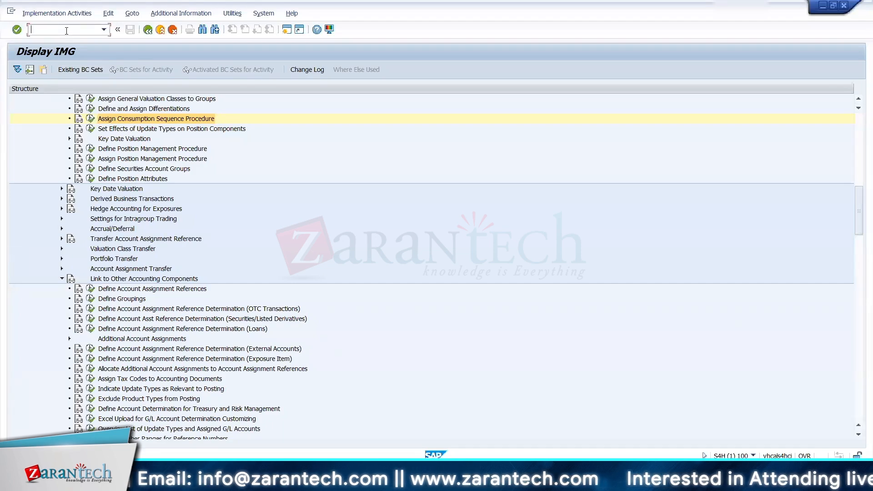
key(alt+Tab)
key(alt+Tab)
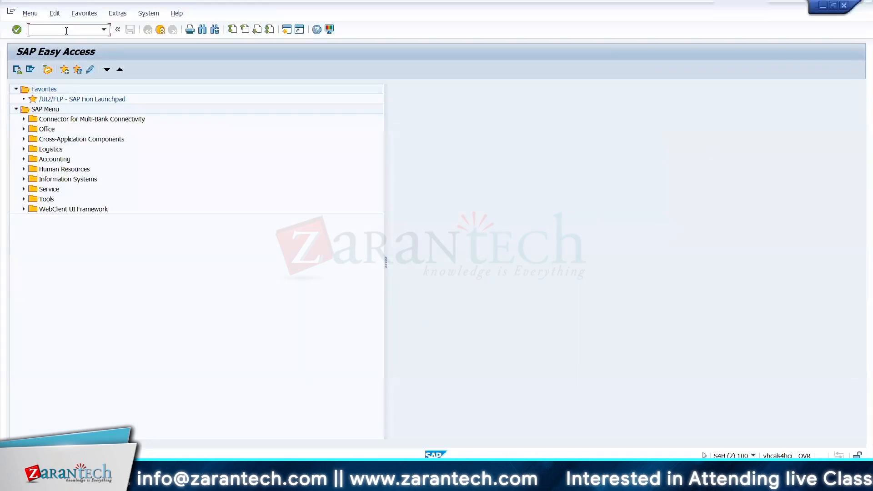
text(oby6)
key(Return)
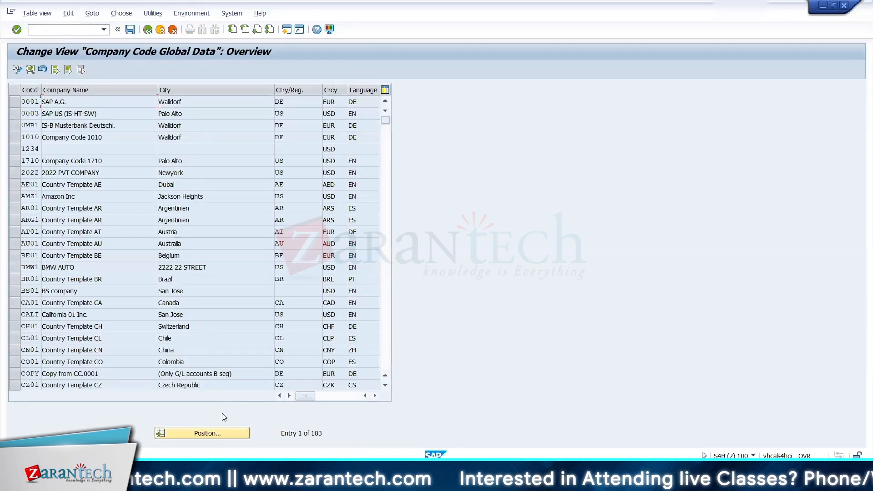
Step: Locate company code 1710, open its global data details and copy its chart of accounts key
click(215, 433)
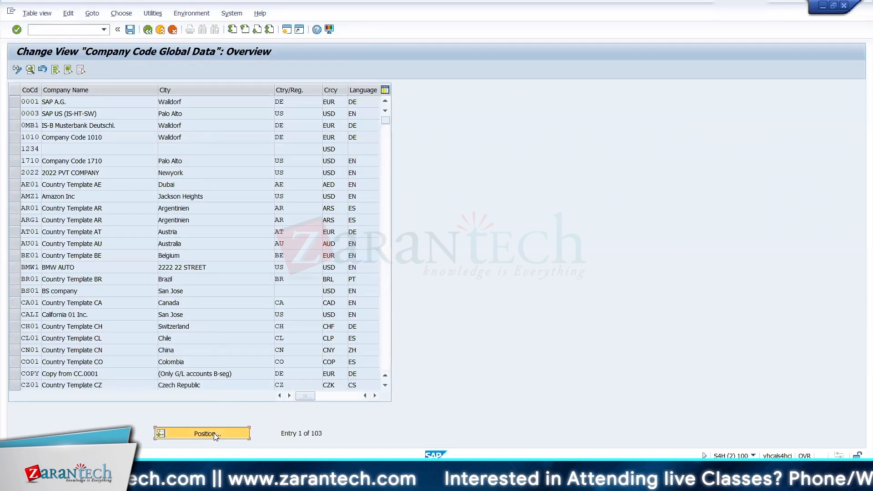
text(1710)
key(Return)
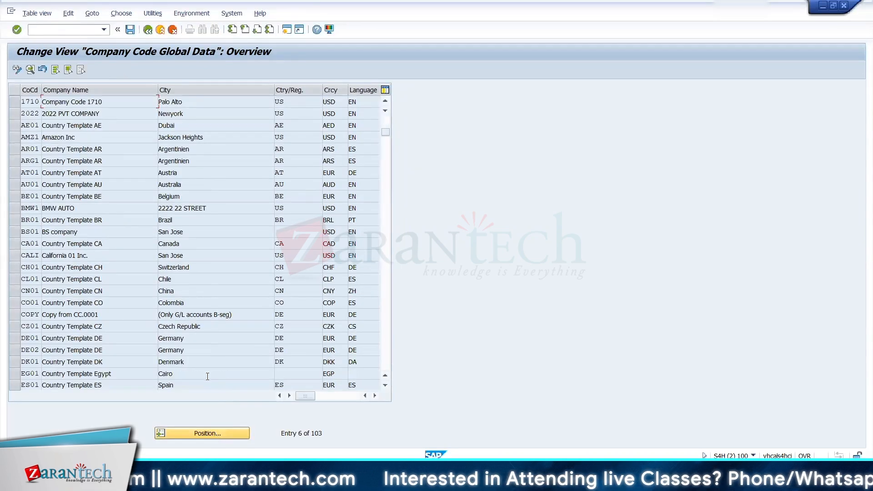
double_click(138, 105)
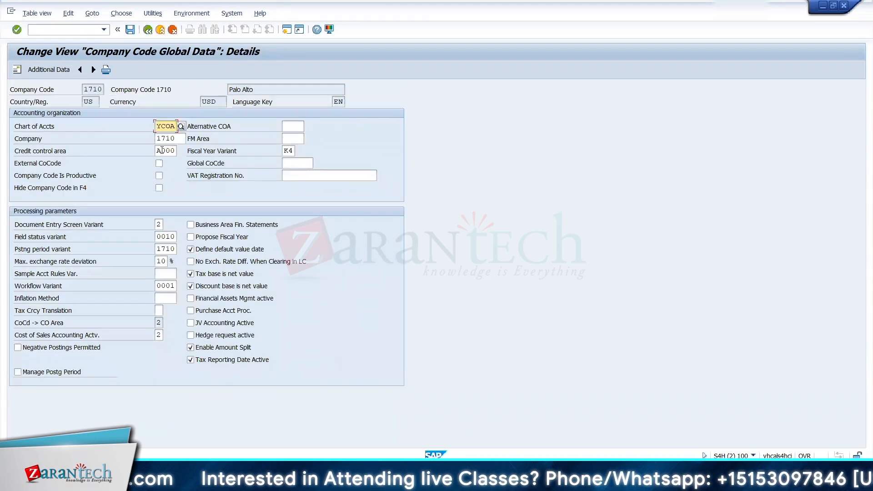
double_click(158, 126)
key(ctrl+c)
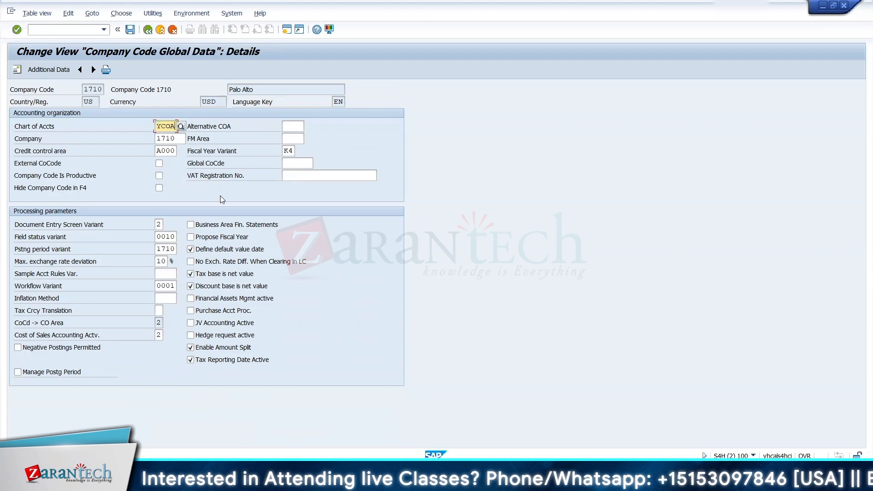
Step: Switch to the Excel workbook and paste the chart of accounts key YCOA into cell E38 of the GL Ac sheet
key(alt+Tab)
click(179, 334)
key(ctrl+v)
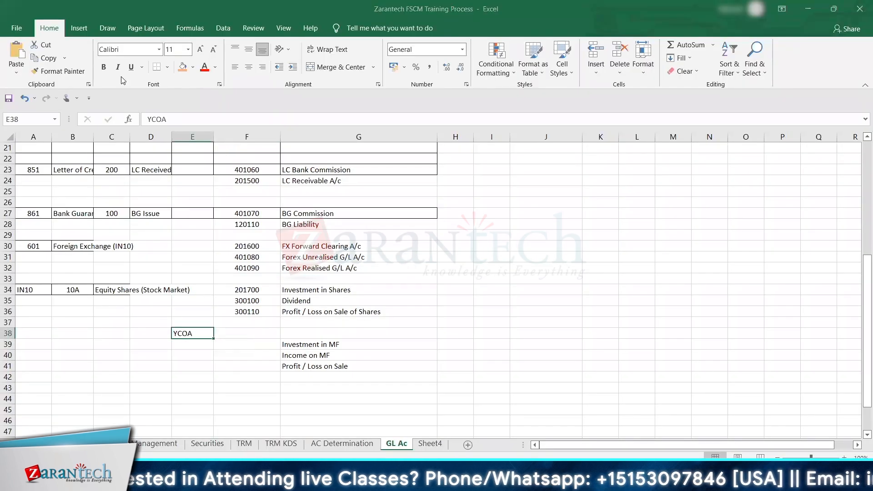
Step: Switch back to SAP, open the G/L account groups overview and position the list at chart of accounts YCOA
key(alt+Tab)
click(148, 31)
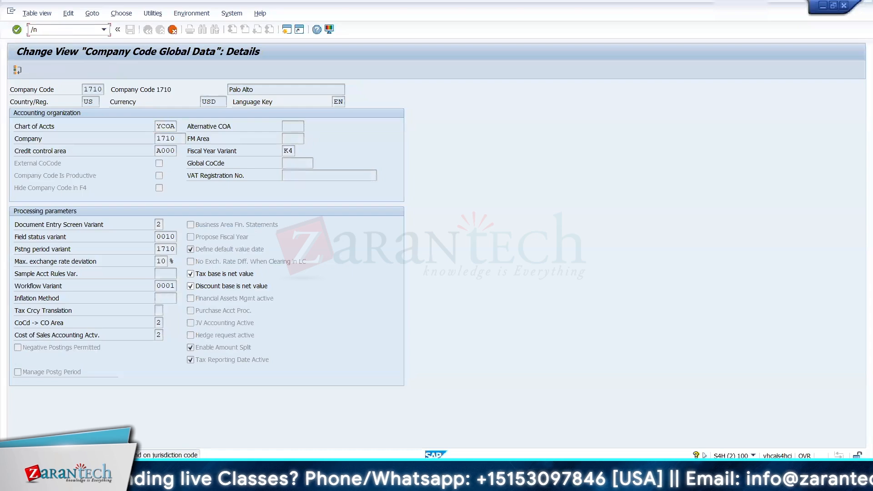
text(obd)
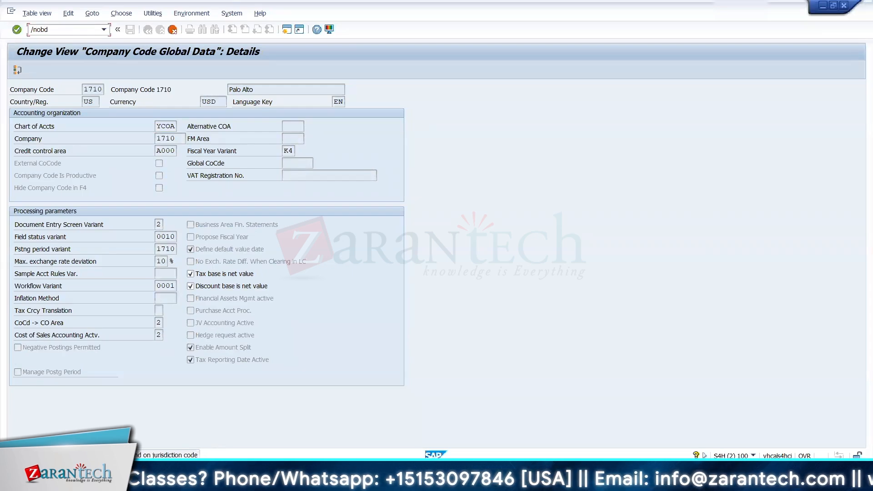
key(Return)
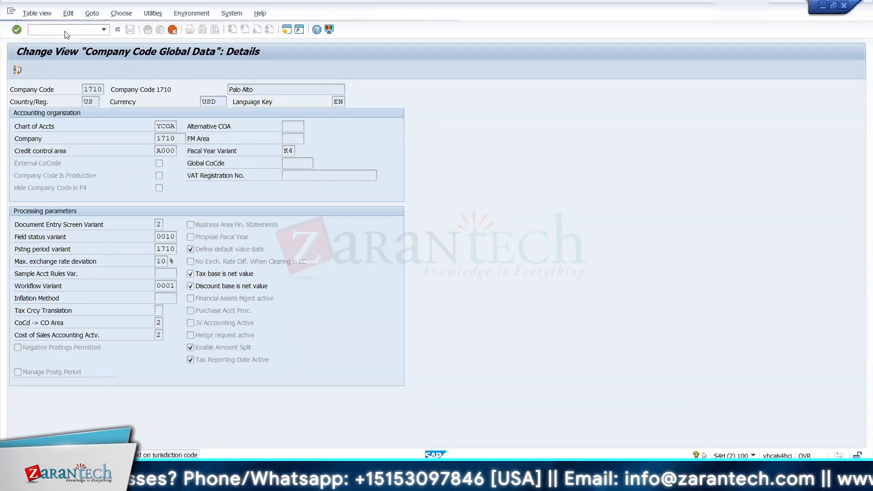
click(139, 433)
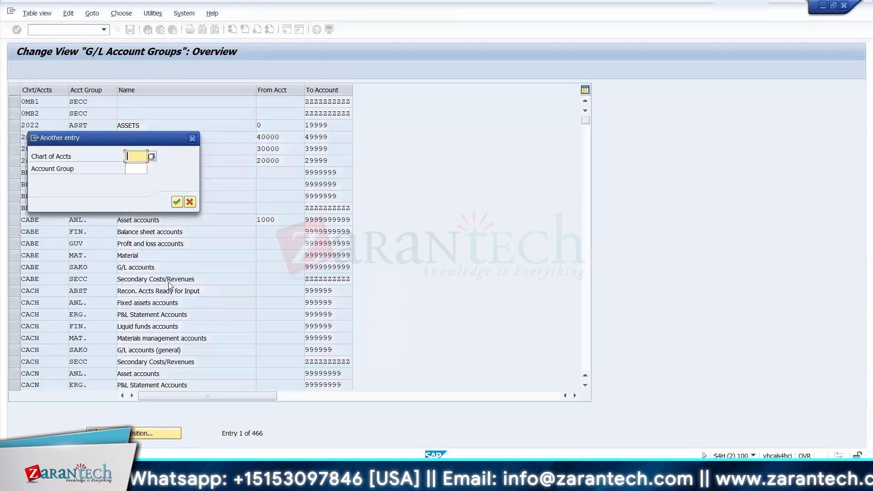
text(YCOA)
key(Return)
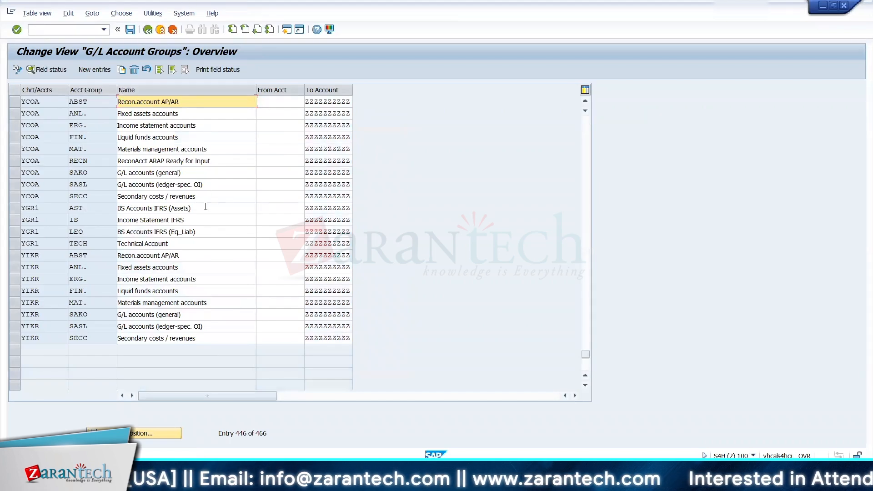
Step: In Excel, number Investment in MF in F39 with a formula adding 10 to the Investment in Shares account in F34
key(alt+Tab)
key(Right)
key(Down)
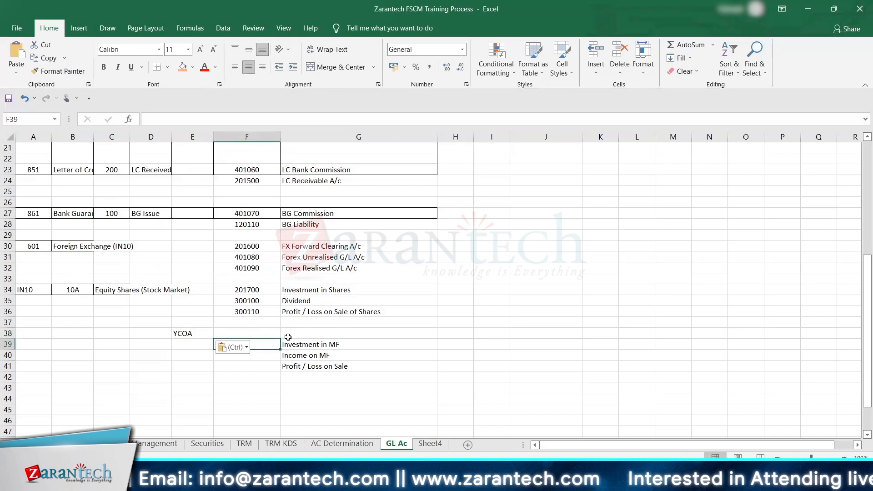
key(Escape)
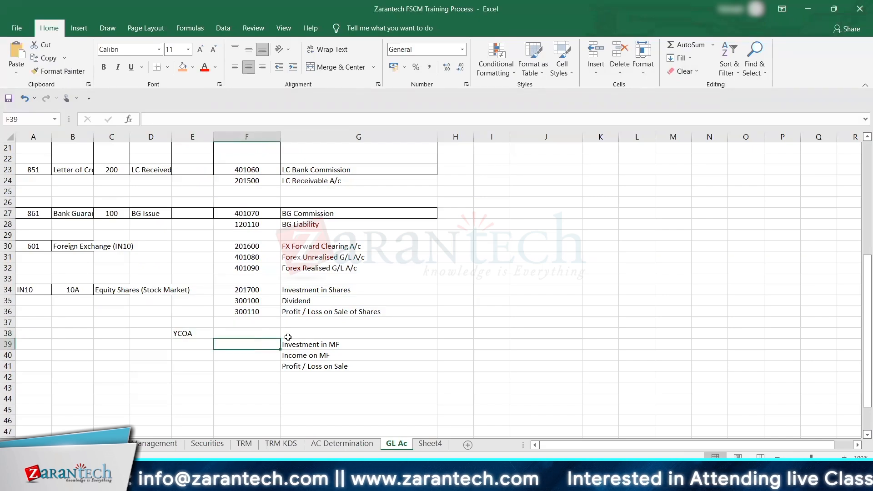
text(+)
key(Up)
key(Up)
key(Up)
key(Up)
key(Up)
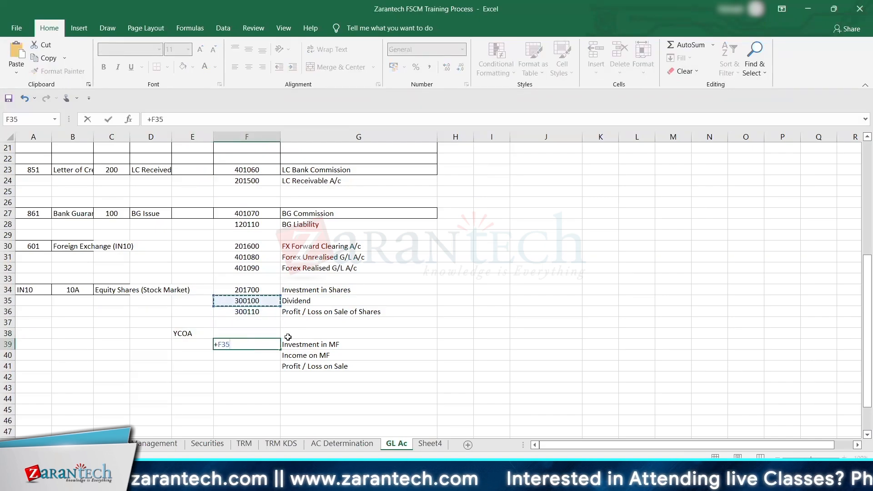
text(+10)
key(Return)
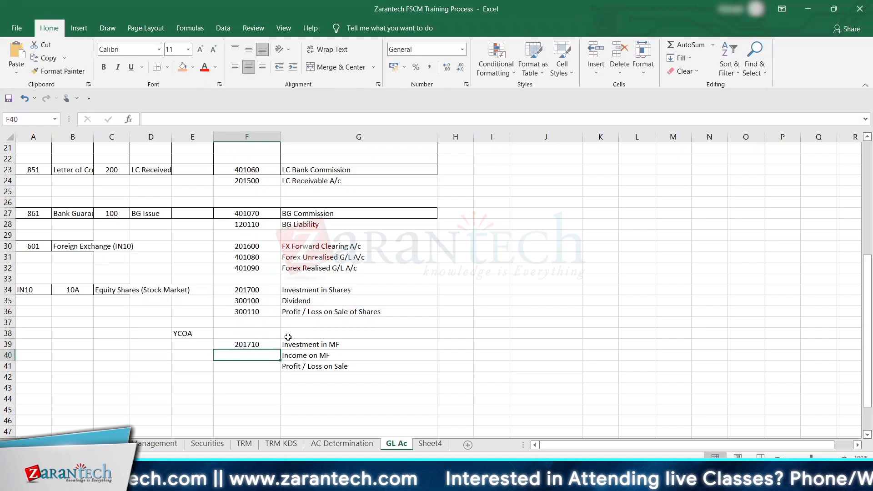
Step: Number Income on MF in F40 with a formula adding 10 to the Dividend account in F35
text(+)
key(Up)
key(Up)
key(Up)
key(Up)
key(Up)
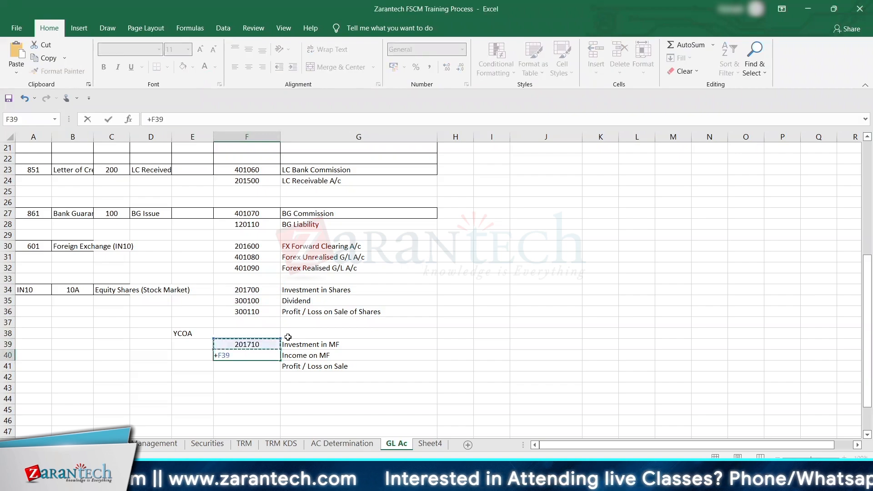
text(+)
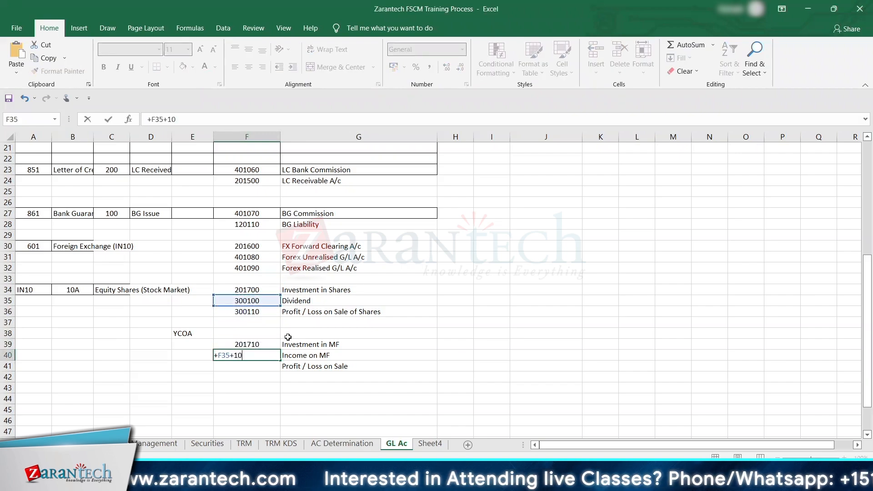
text(10)
key(Return)
Step: Number Profit / Loss on Sale in F41 with a formula adding 10 to the account in F36
text(+)
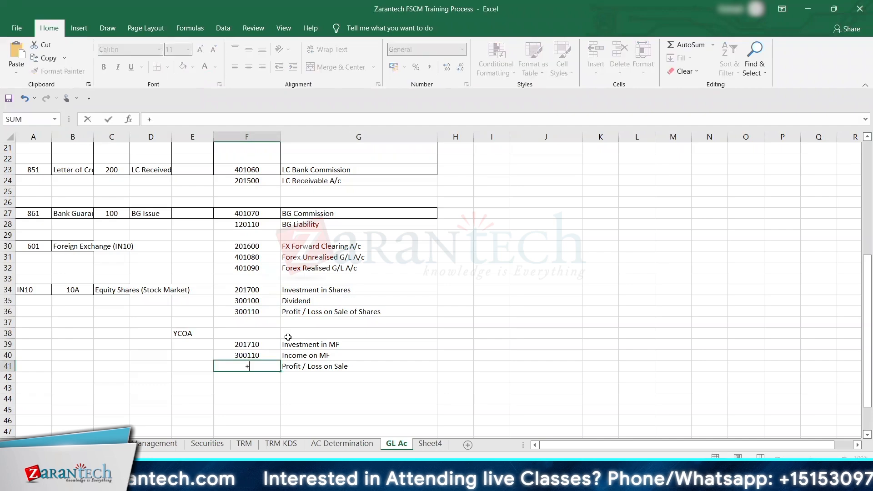
key(Up)
key(Up)
key(Up)
key(Up)
key(Up)
text(+)
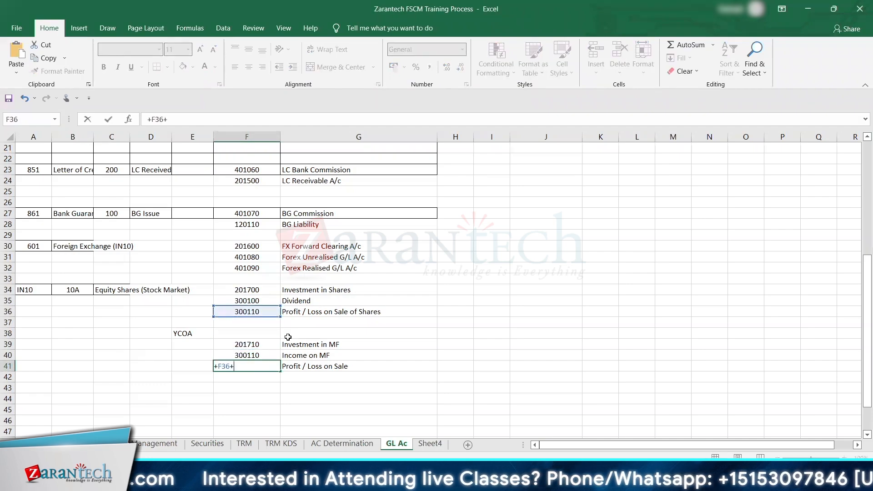
text(10)
key(Return)
Step: Copy account number 201710 from F39, switch to SAP and enter it in central G/L account editing for company code 1710
key(Up)
key(Up)
key(Up)
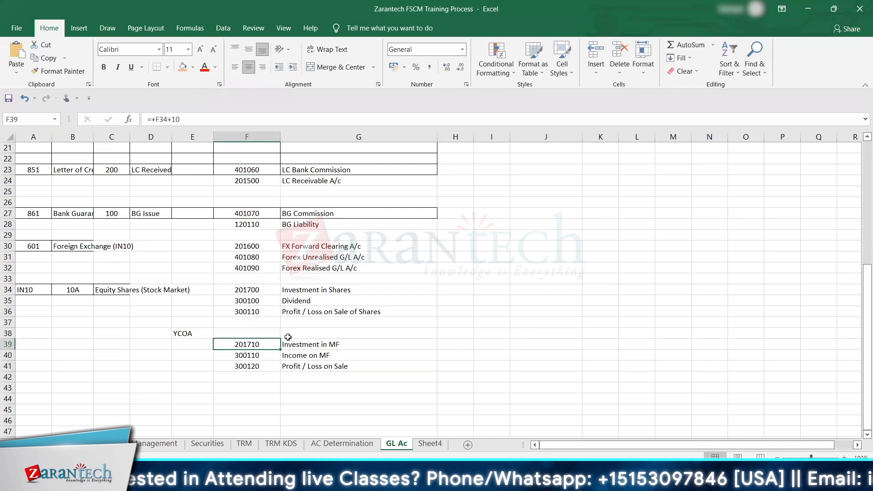
key(ctrl+c)
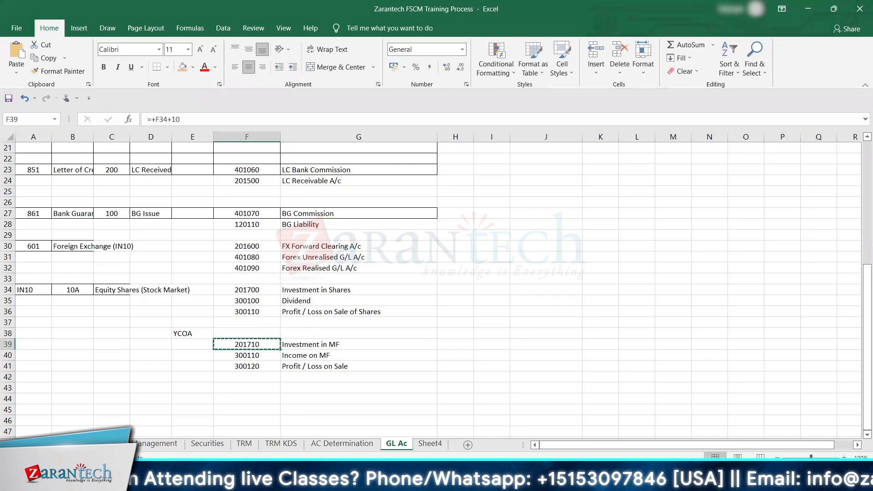
click(574, 480)
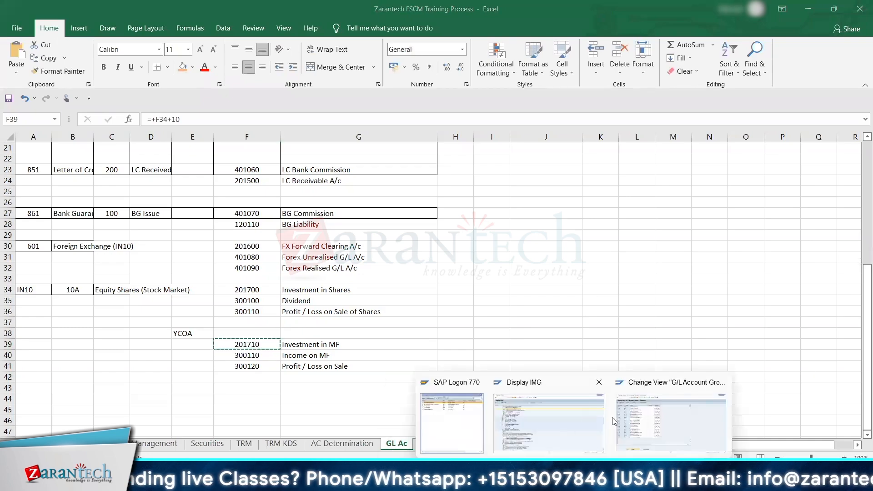
click(640, 421)
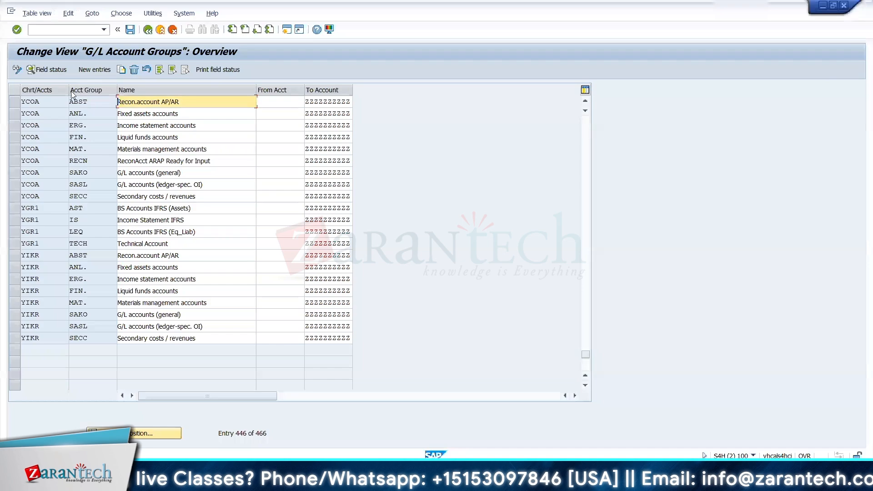
click(43, 34)
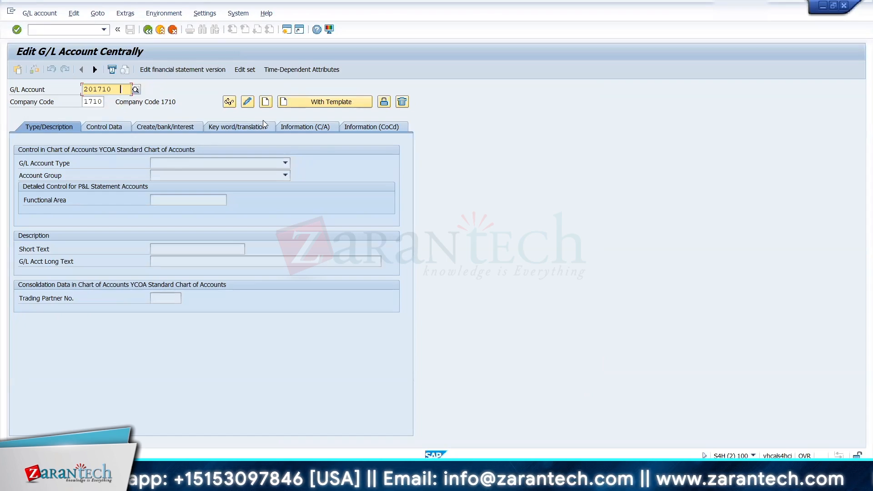
click(265, 102)
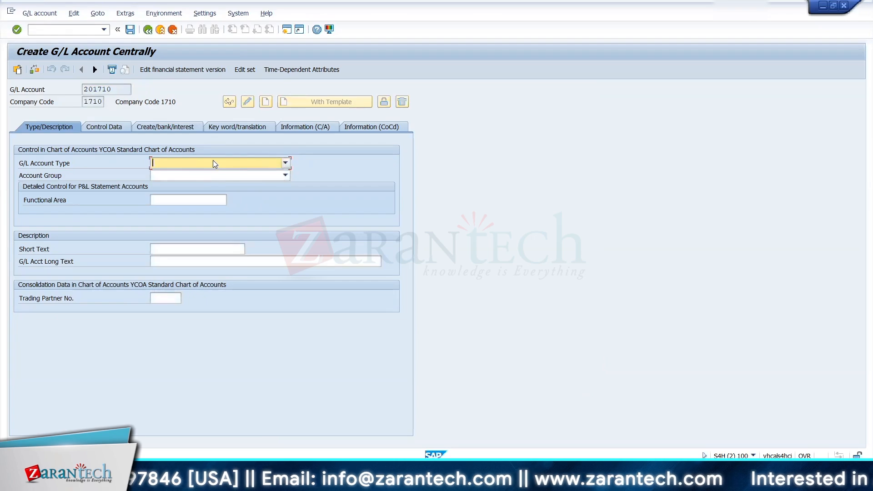
click(80, 30)
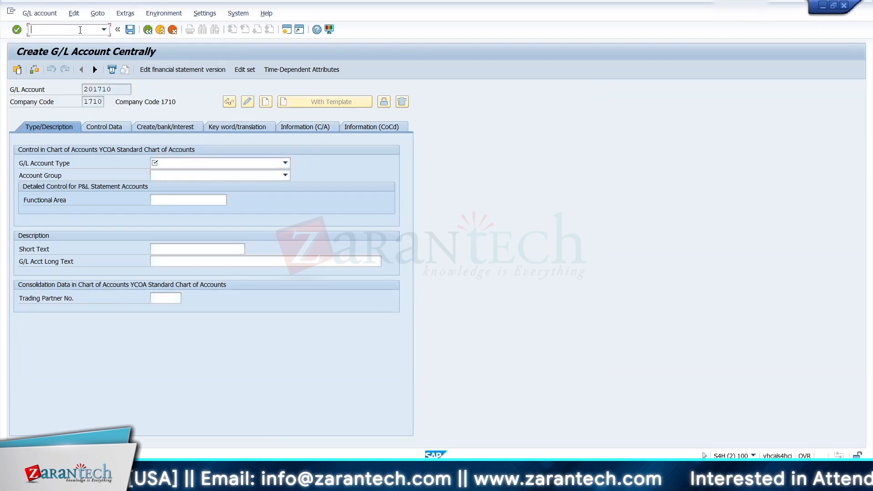
text(/nfs00)
key(Return)
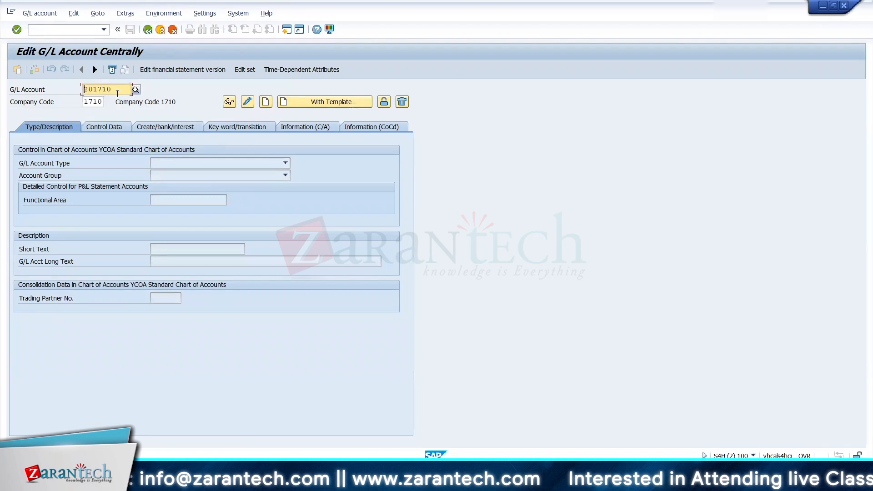
Step: Start creating G/L account 201710 with account type Balance Sheet Account and account group SAKO G/L accounts (general)
click(265, 101)
click(202, 164)
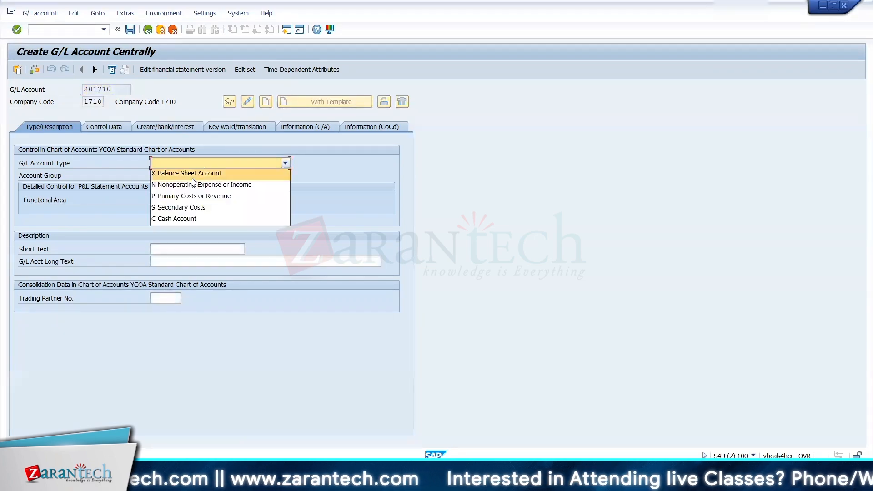
click(188, 173)
click(168, 176)
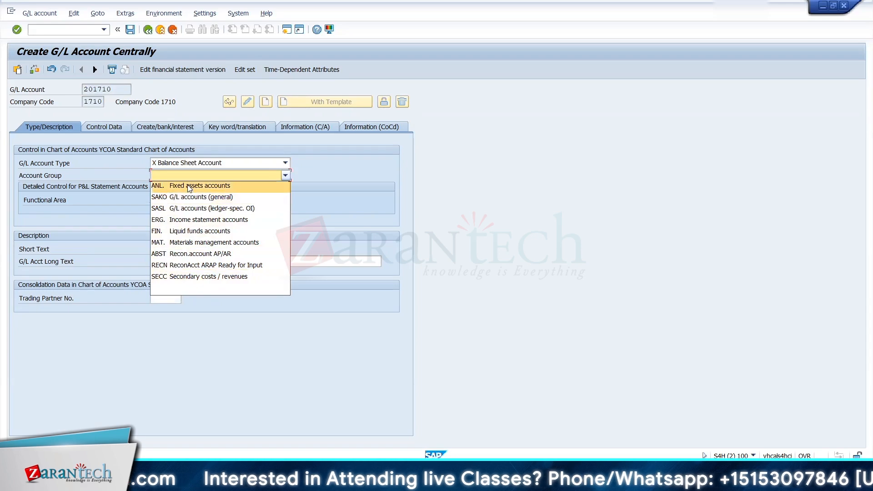
click(189, 197)
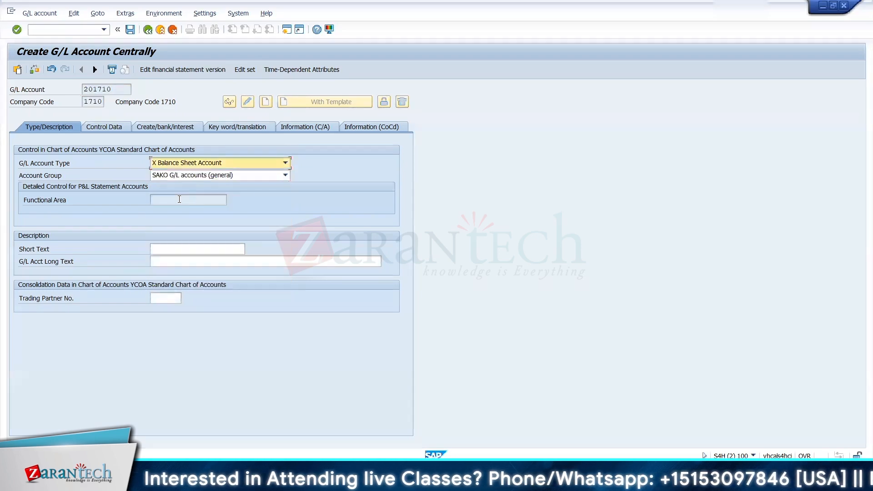
Step: Copy Investment in MF from the GL Ac sheet into the account's short text and long text, and open its control data
click(168, 249)
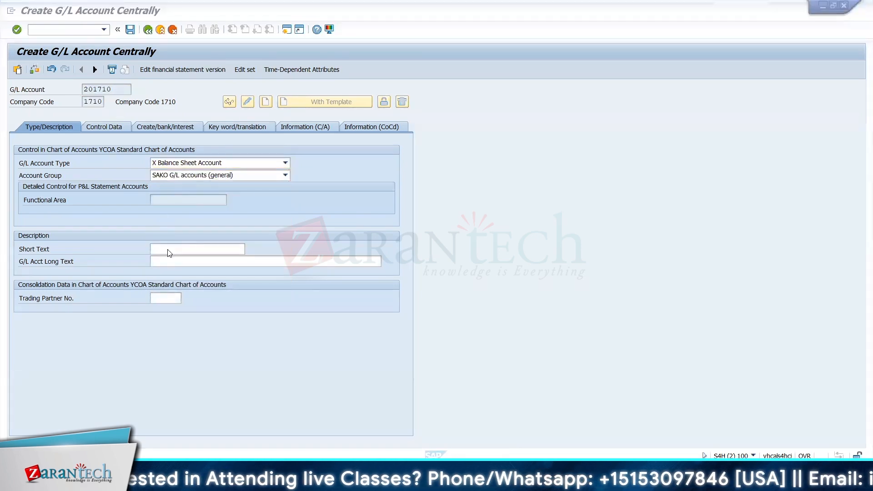
key(alt+Tab)
key(Right)
key(ctrl+c)
key(alt+Tab)
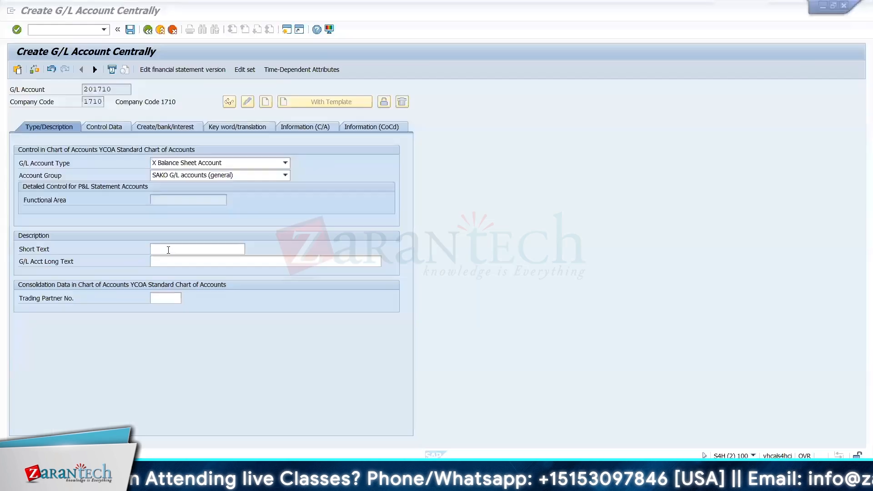
key(ctrl+v)
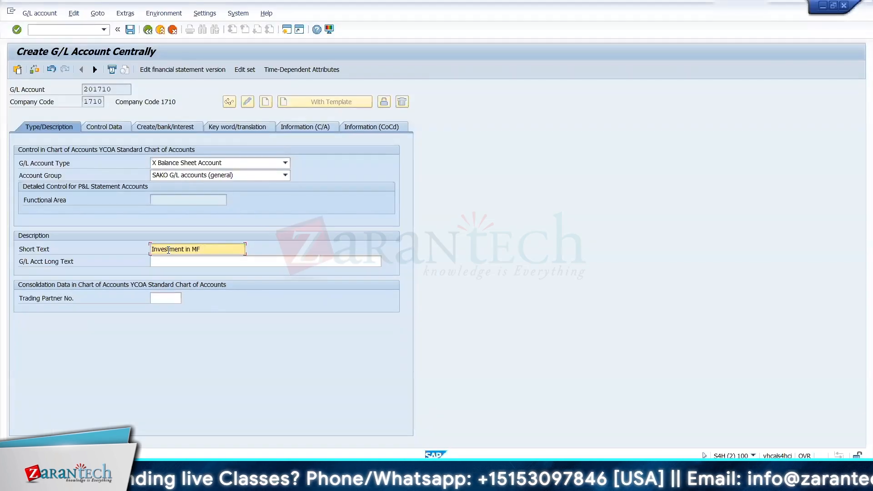
key(Tab)
key(ctrl+v)
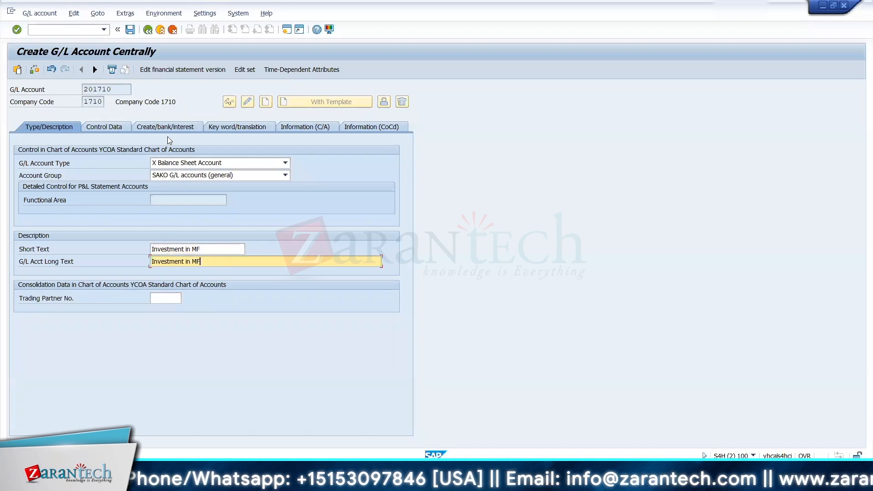
click(119, 126)
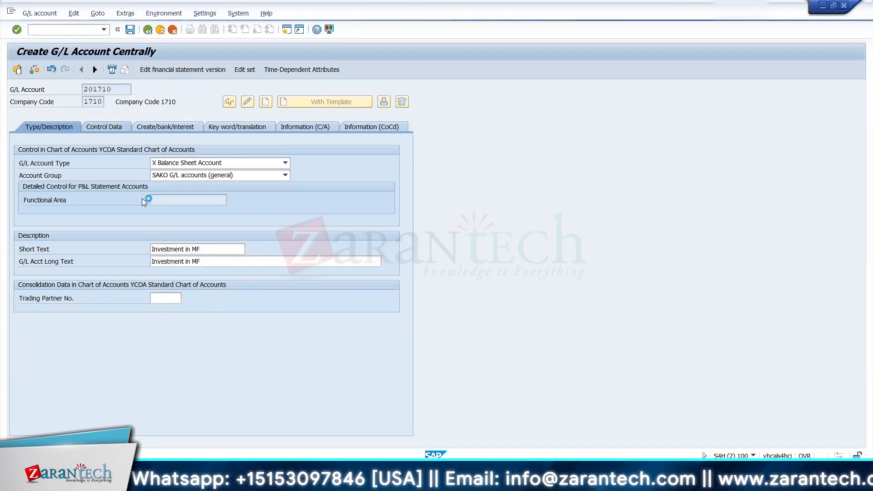
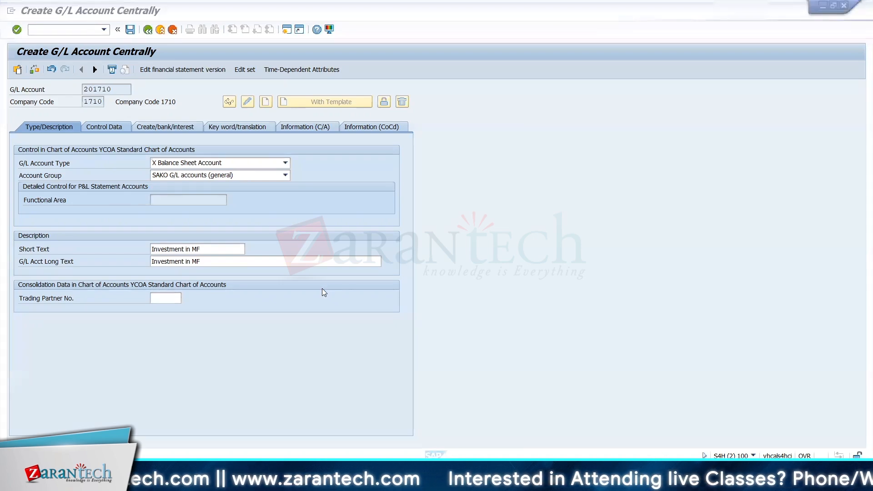
Step: Set the sort key of the Investment in MF account to 000 (Allocation number) in its control data
key(alt+Tab)
click(62, 259)
key(alt+Tab)
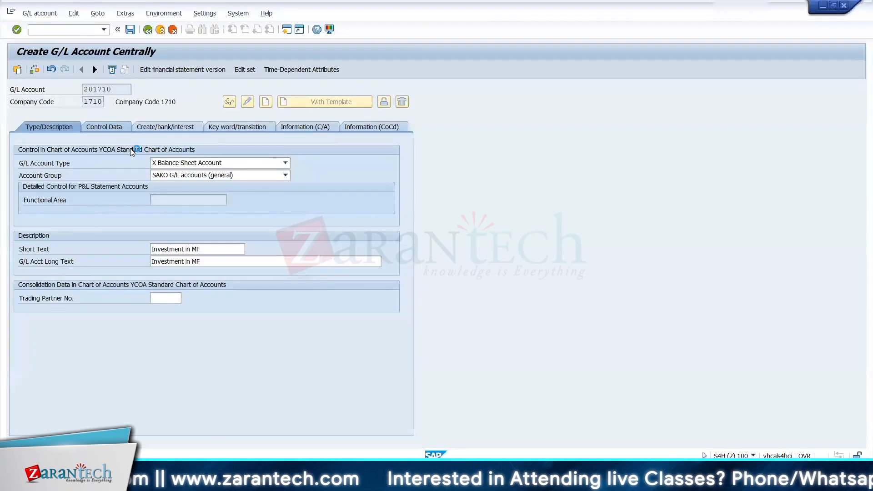
click(115, 126)
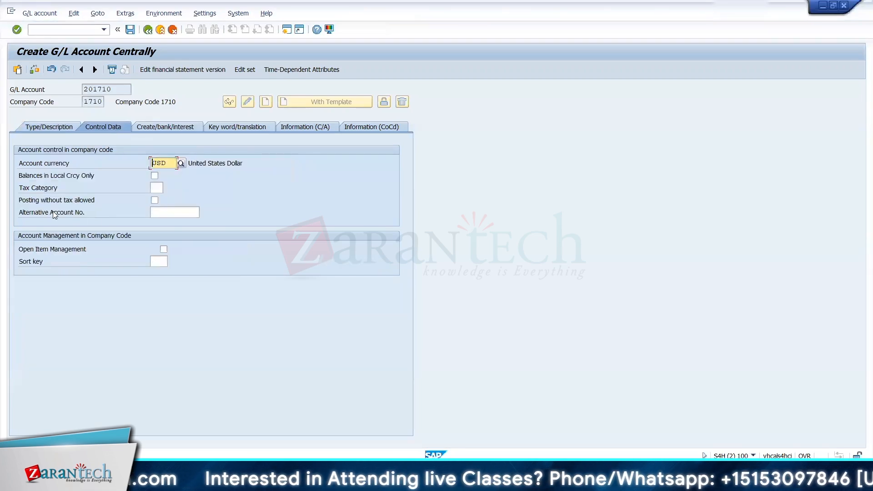
click(157, 262)
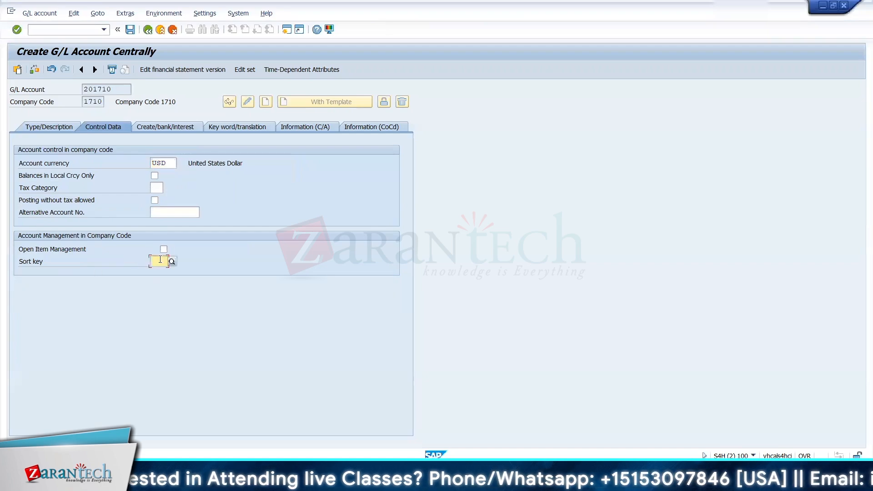
click(172, 263)
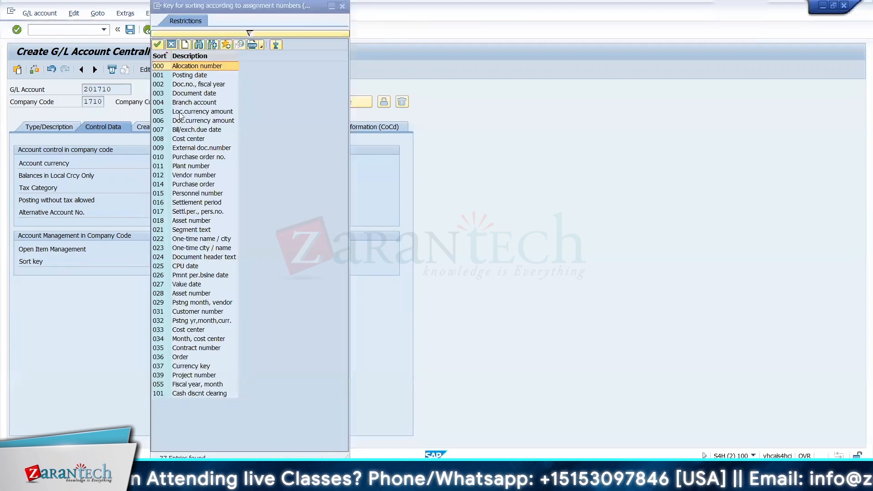
double_click(184, 66)
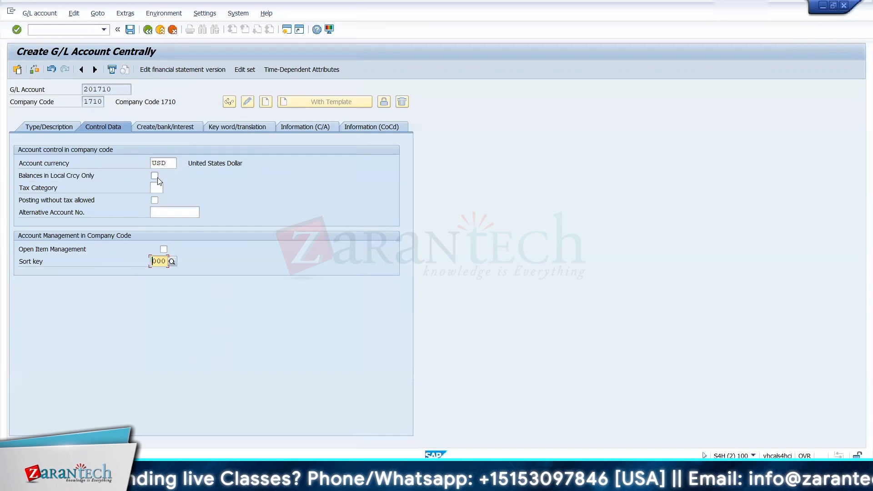
Step: Assign field status group YB01 (General with text & assignment) to G/L account 201710 and save the account
click(170, 124)
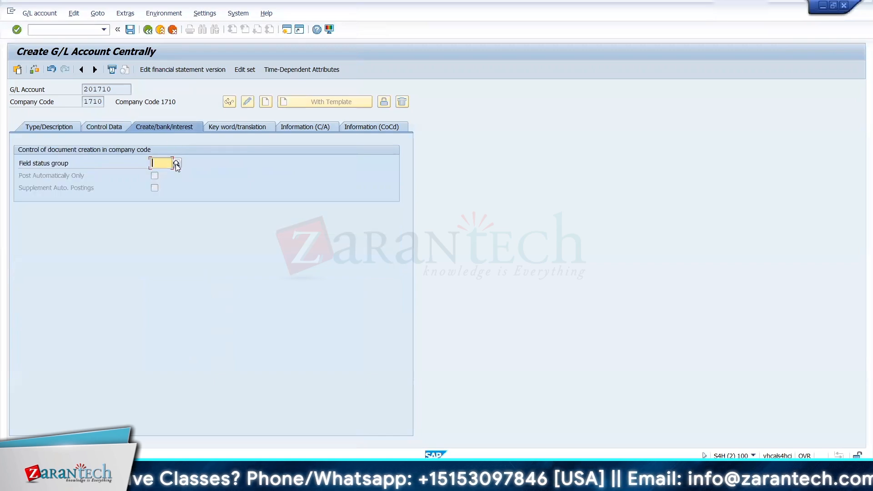
click(177, 163)
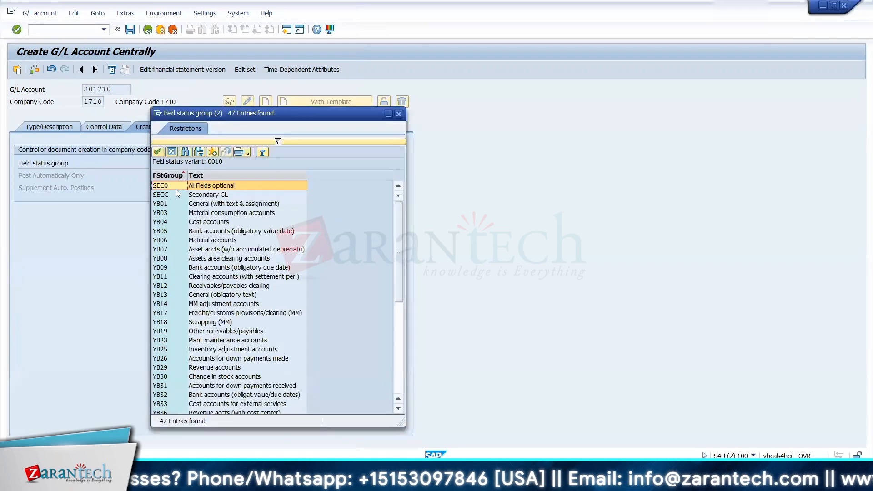
double_click(172, 203)
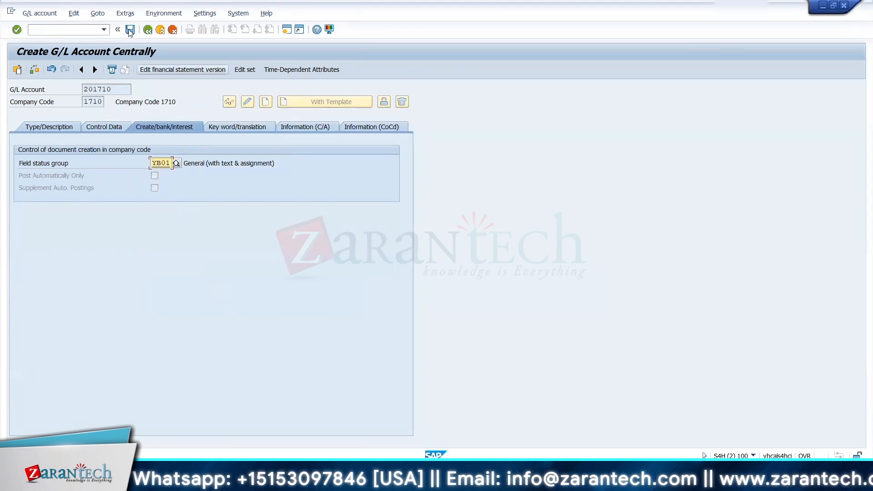
key(Return)
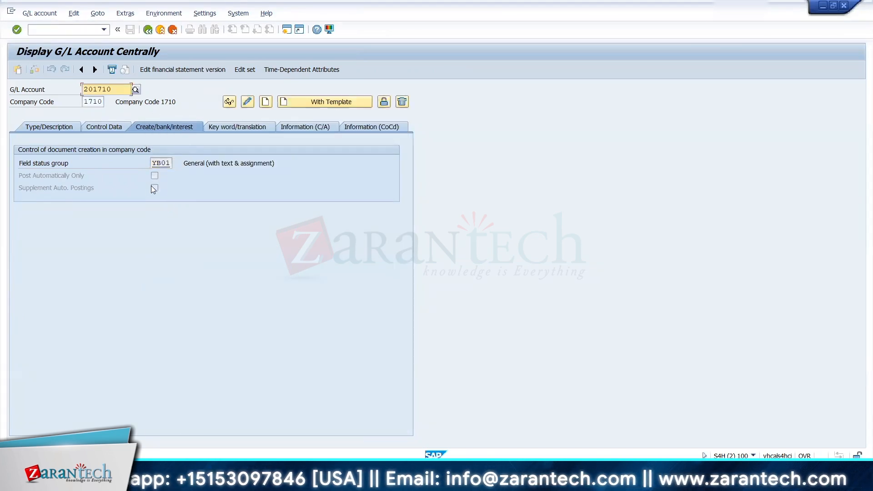
Step: Start creating G/L account 300110 in company code 1710
key(F3)
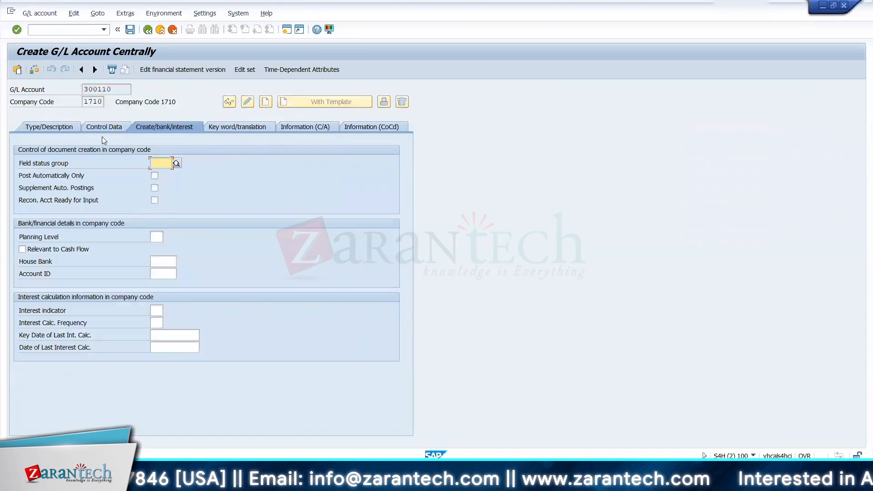
key(F4)
key(Escape)
click(104, 126)
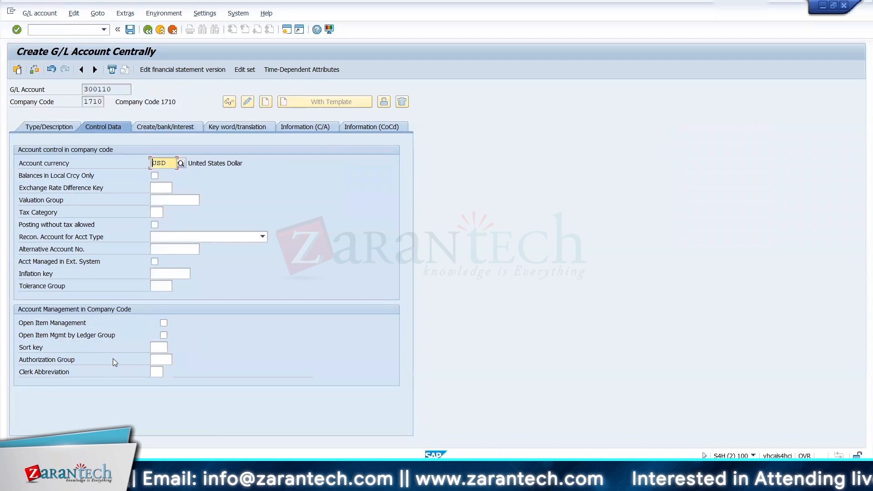
Step: Set the G/L account type to P Primary Costs or Revenue and the account group to ERG. Income statement accounts
click(50, 129)
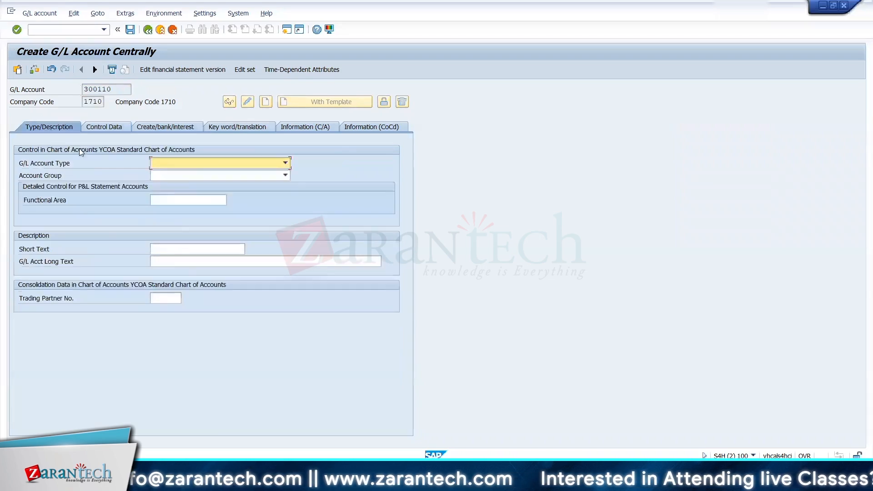
click(190, 166)
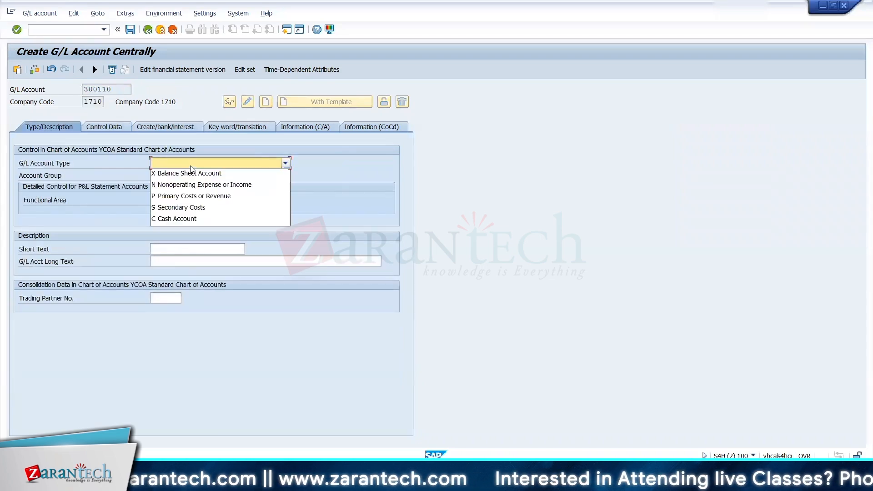
click(190, 198)
click(163, 175)
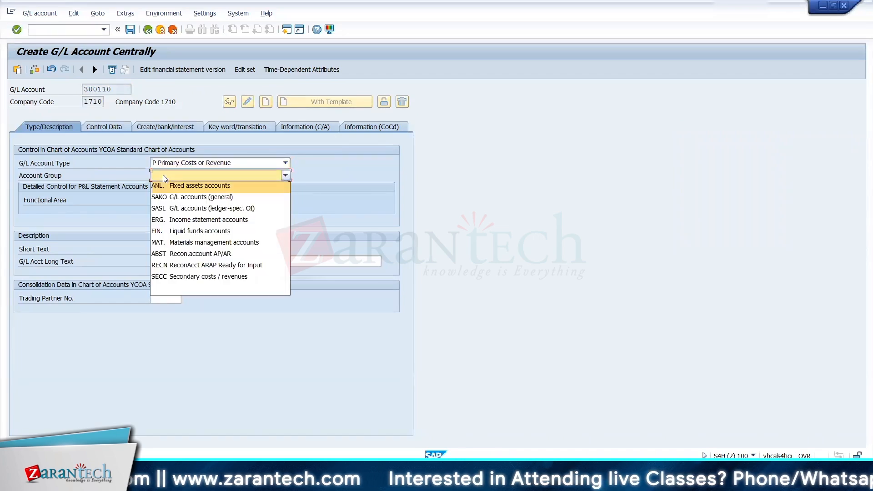
click(179, 220)
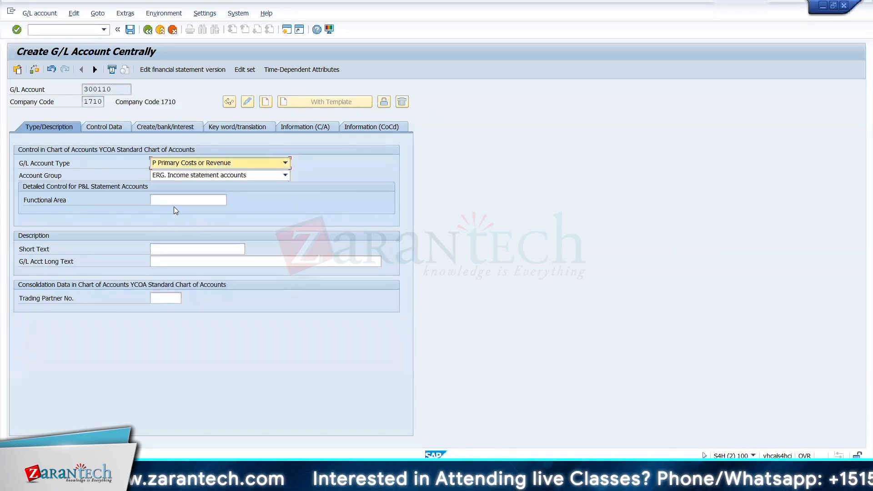
Step: Copy the description "Income on MF" from the Excel account list into the SAP account's short text and long text
double_click(162, 246)
key(alt+Tab)
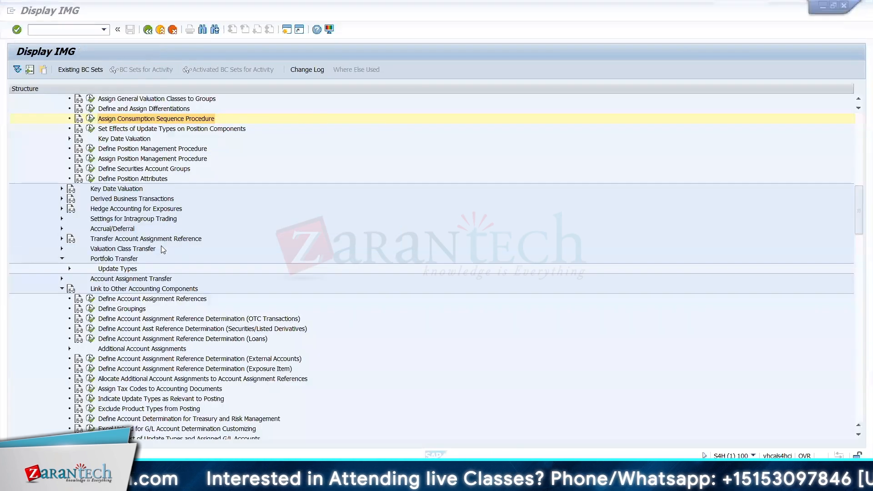
key(alt+Tab)
key(ctrl+c)
key(alt+Tab)
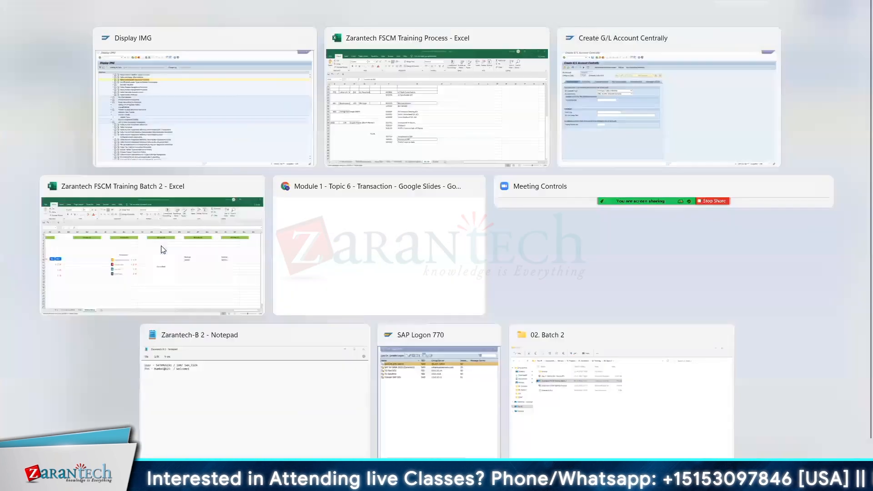
click(162, 248)
key(ctrl+v)
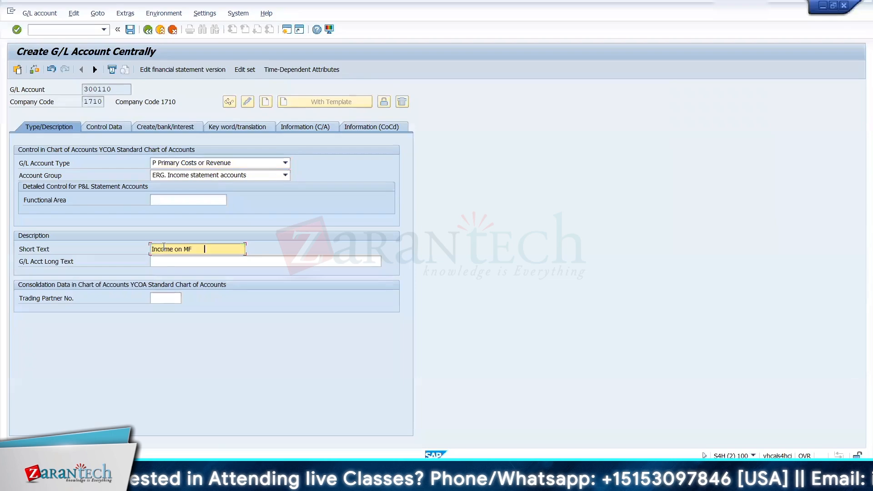
key(Tab)
key(ctrl+v)
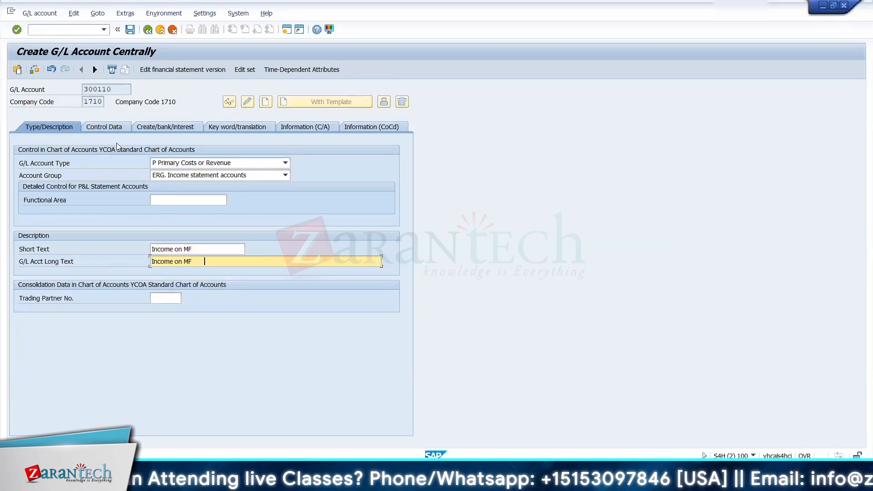
Step: Set the cost element category of account 300110 to 1 and save the account
click(109, 127)
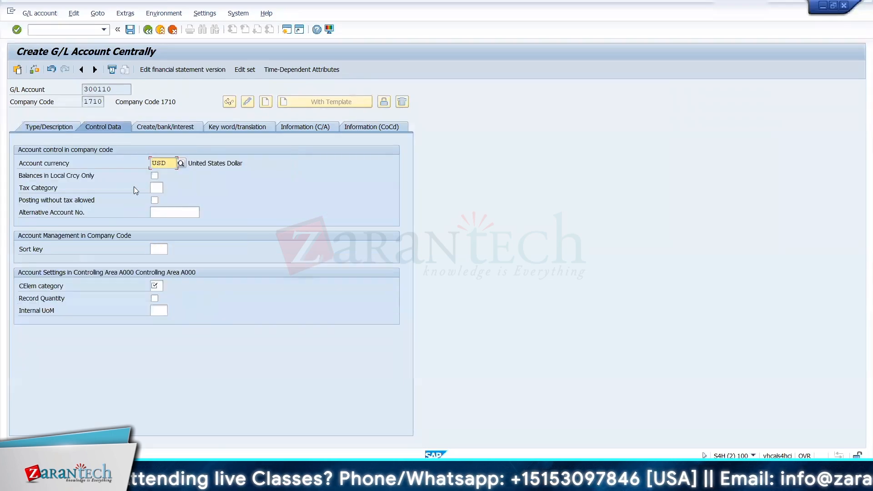
click(155, 285)
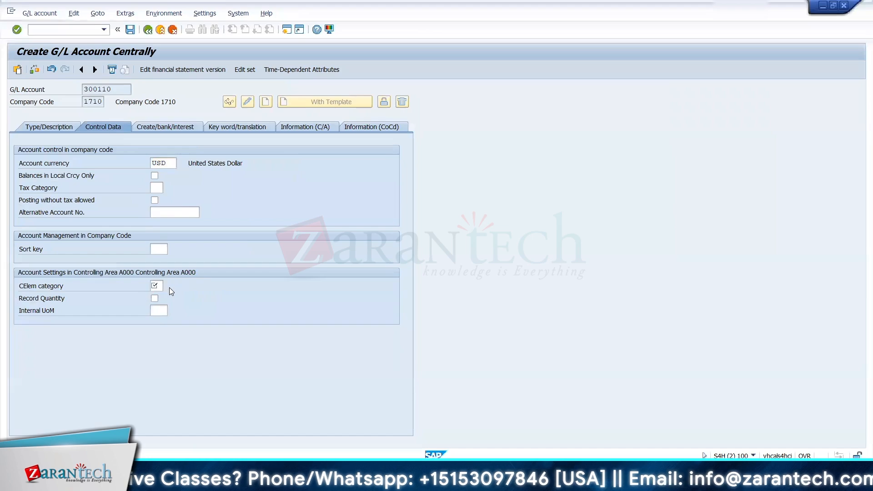
click(167, 285)
double_click(109, 82)
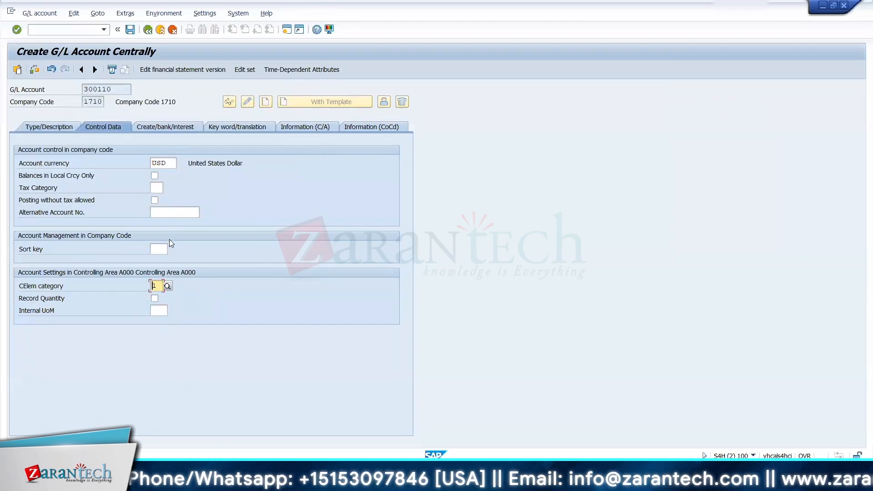
click(160, 125)
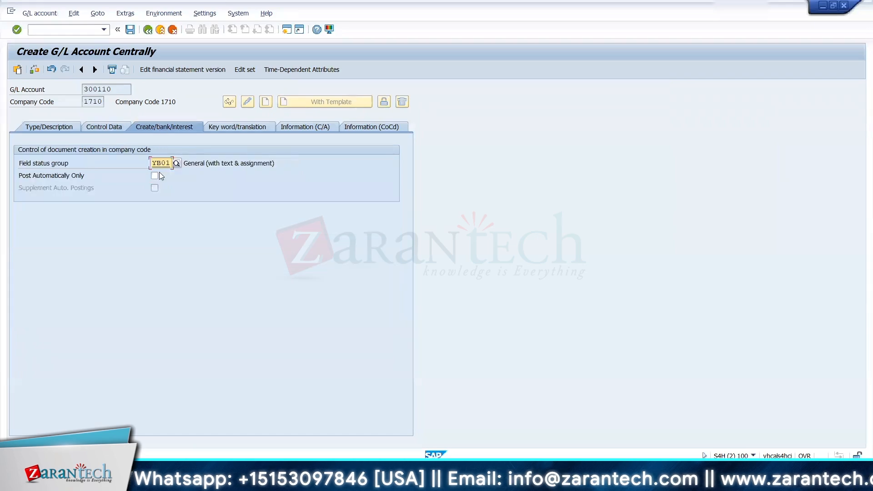
click(130, 30)
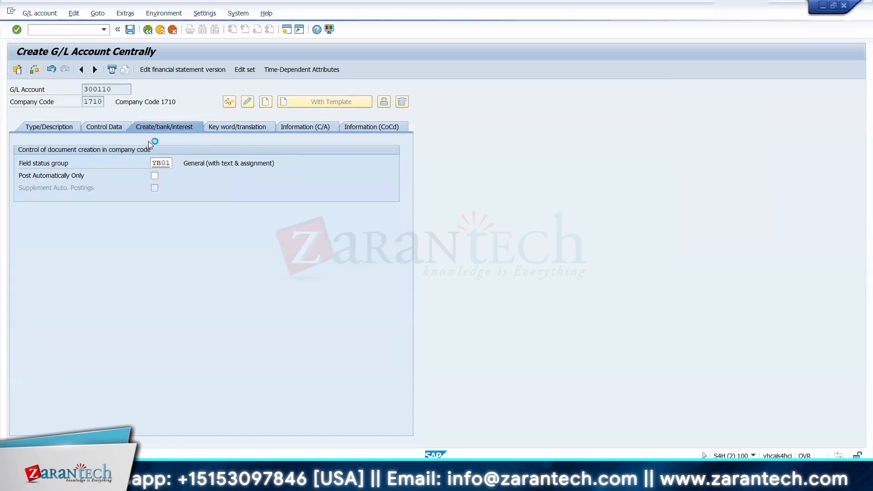
Step: Copy account number 300120 from the Excel account list and enter it as the G/L account in SAP
key(alt+Tab)
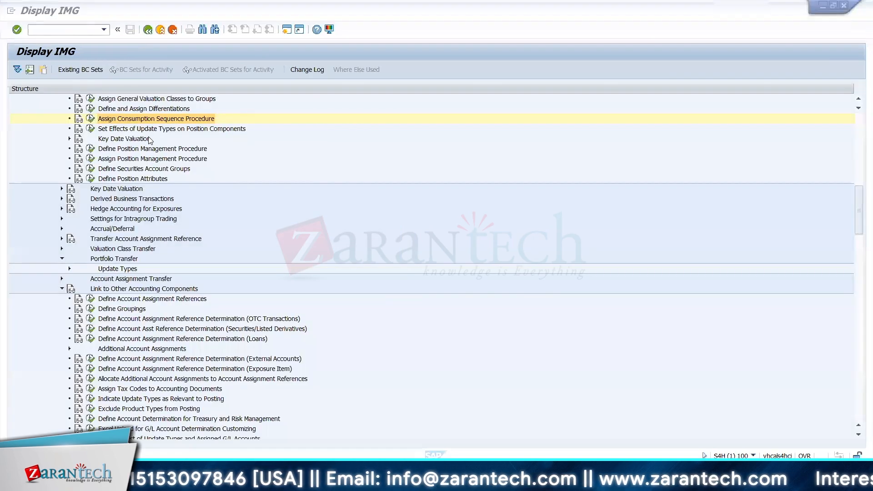
key(alt+Tab)
key(Down)
key(ctrl+c)
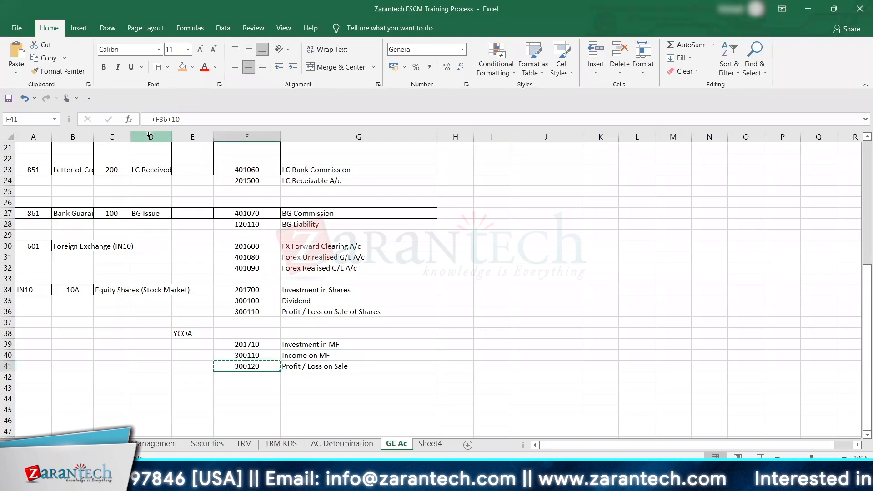
key(alt+Tab)
key(alt+Tab)
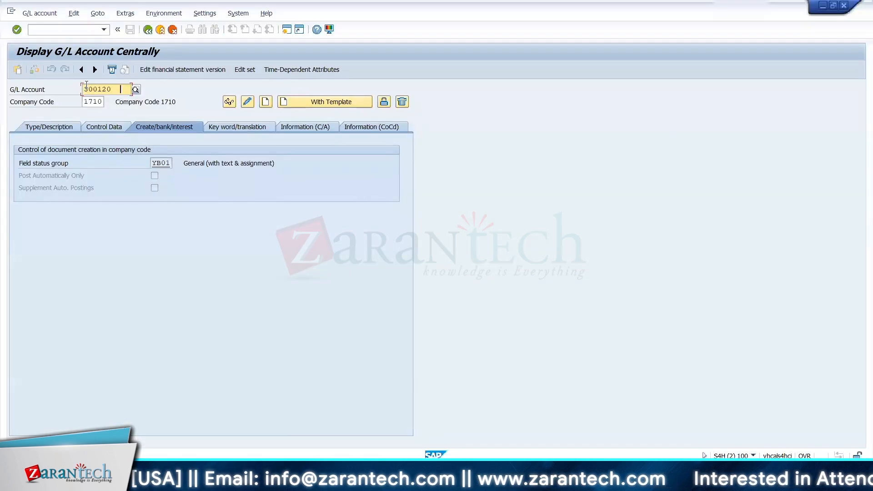
key(BackSpace)
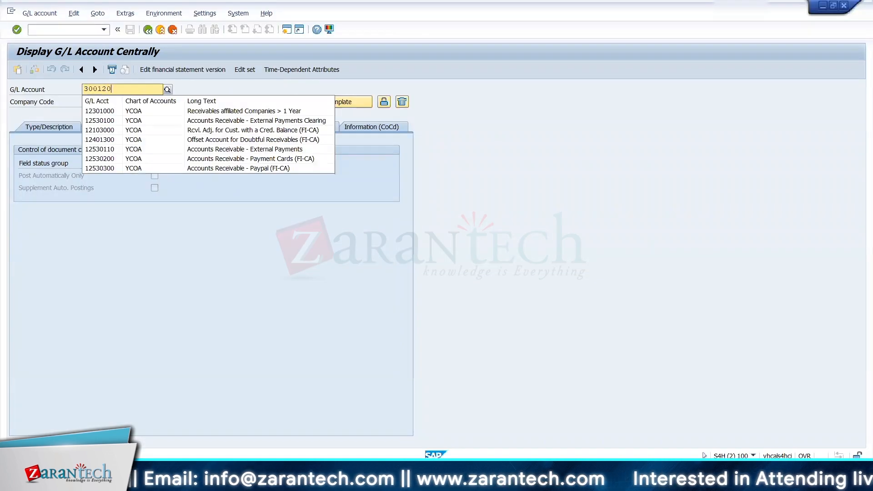
text(0)
key(Return)
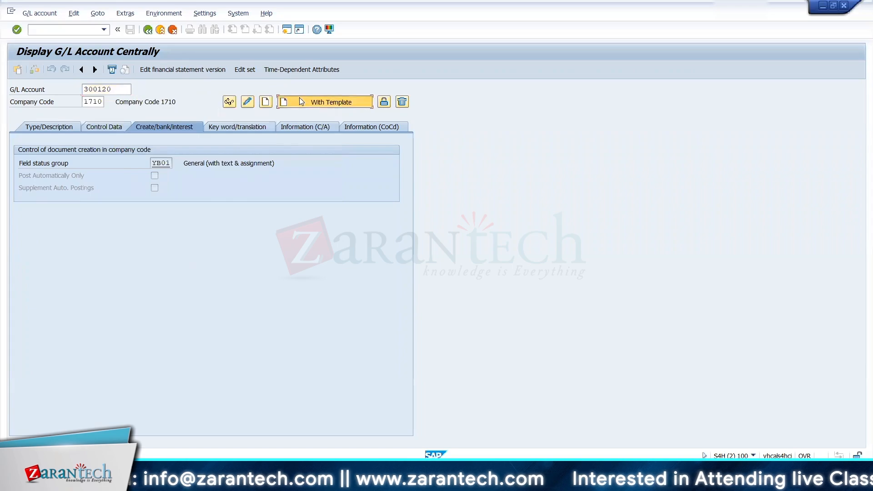
Step: Create account 300120 with a template, using G/L account 300110 in company code 1710 as the reference
click(299, 97)
key(ctrl+v)
key(BackSpace)
key(BackSpace)
key(BackSpace)
key(BackSpace)
key(BackSpace)
key(BackSpace)
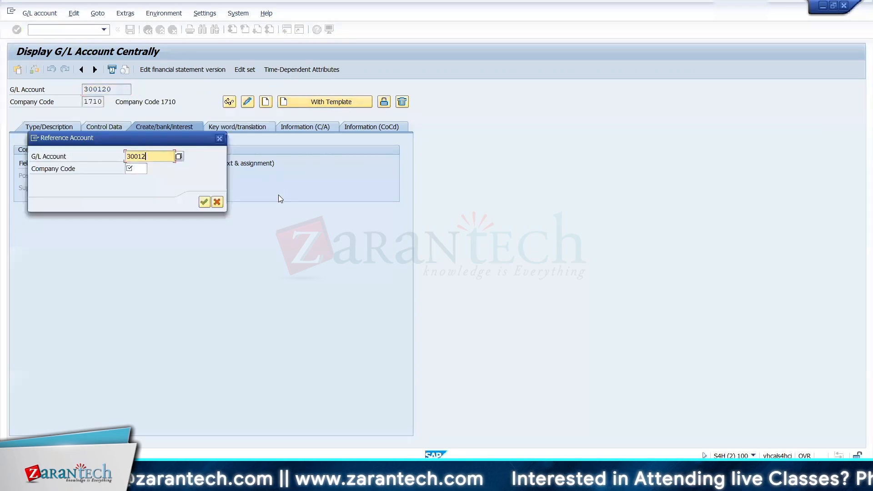
text(10)
key(Tab)
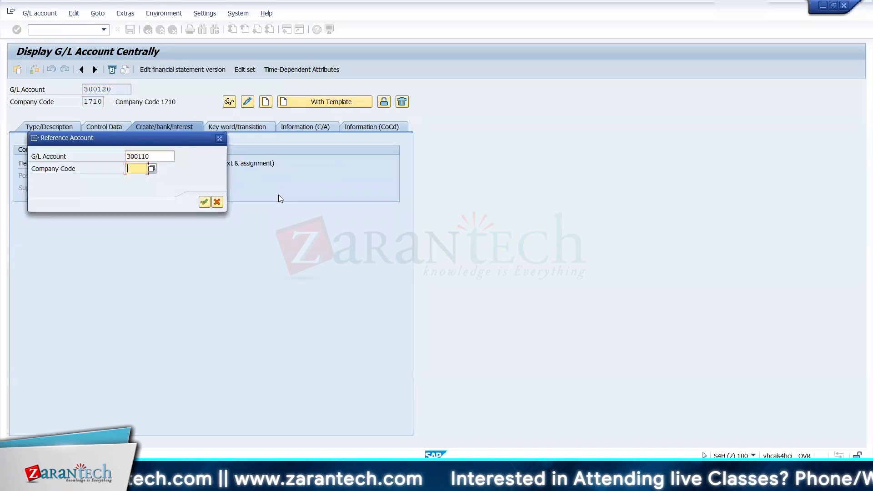
text(1710)
key(Return)
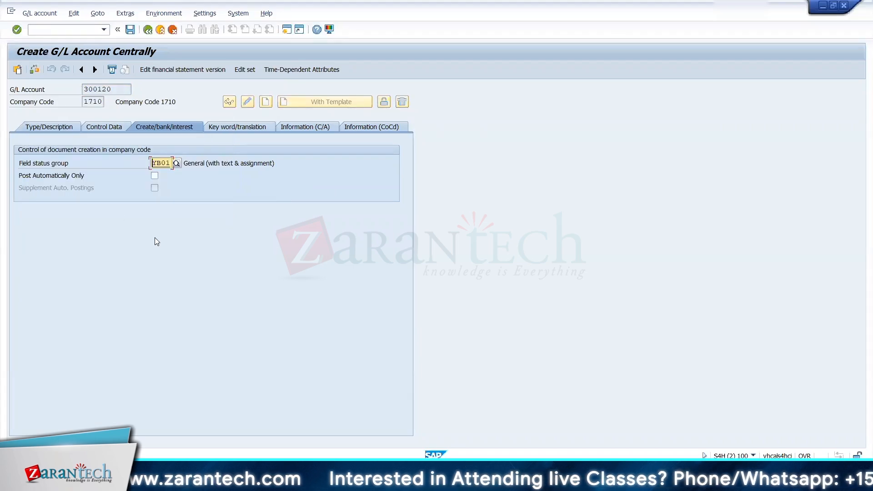
Step: Replace the short text of account 300120 with "Profit / Loss on Sal"
click(58, 126)
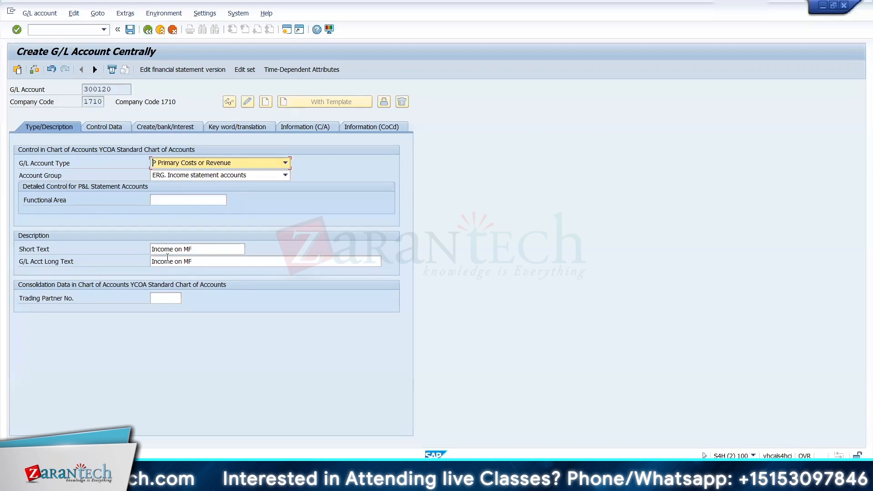
click(165, 250)
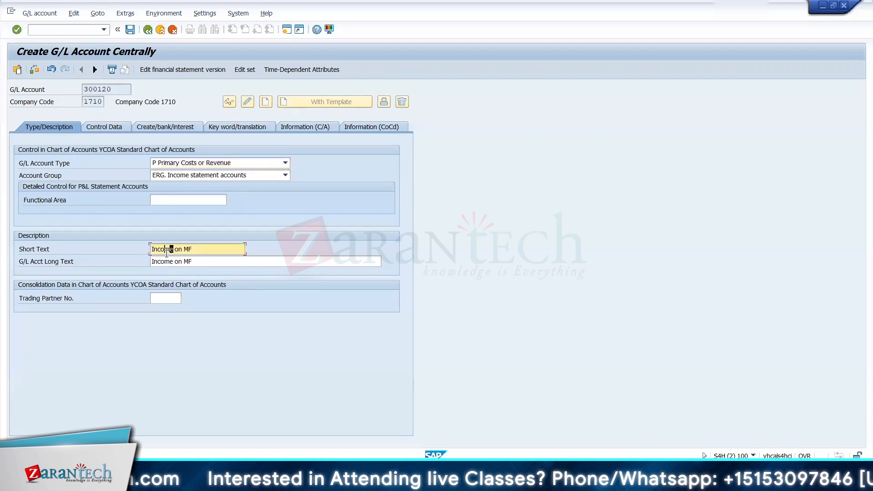
key(Home)
key(Delete)
key(Delete)
key(Delete)
key(Delete)
key(Delete)
key(Delete)
key(Delete)
key(Delete)
key(Delete)
key(Delete)
key(Delete)
key(Delete)
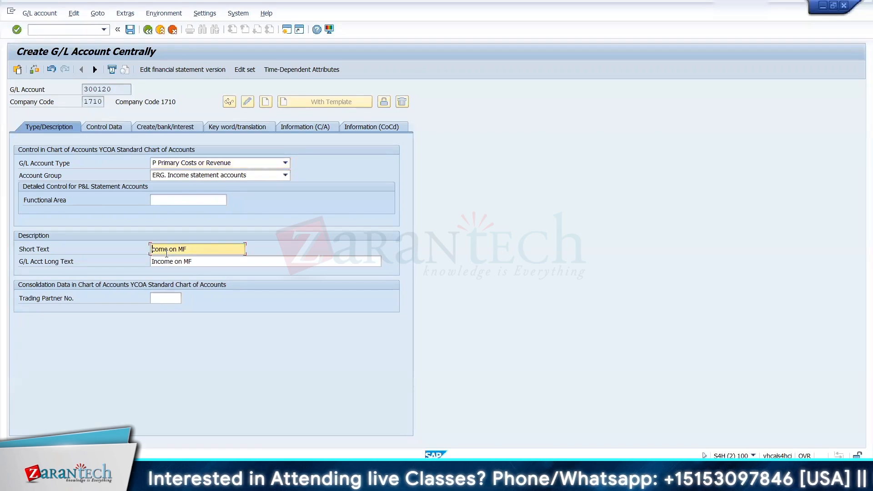
key(ctrl+v)
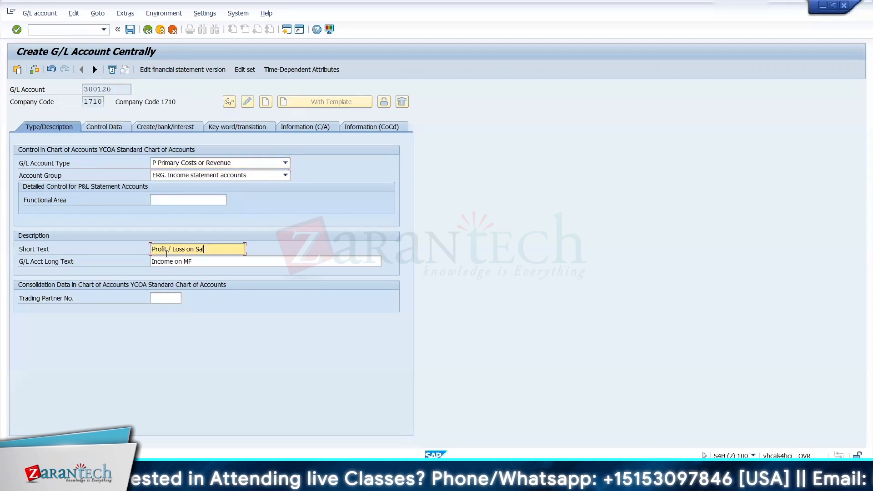
Step: Set the long text of account 300120 to "Profit / Loss on Sale" and save the account
key(Tab)
key(ctrl+v)
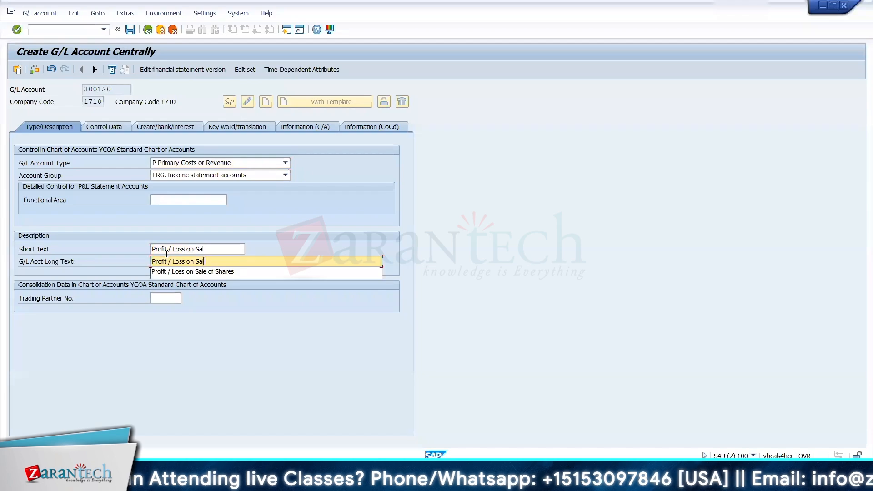
text(e)
key(Return)
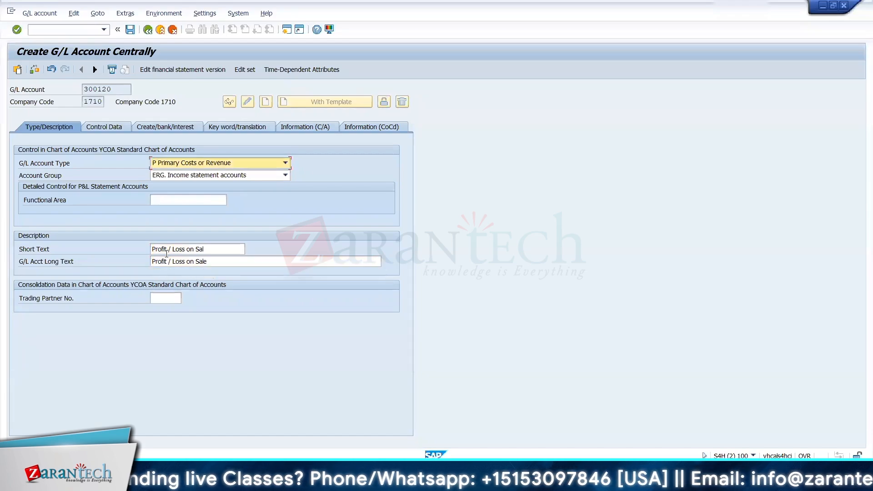
click(130, 30)
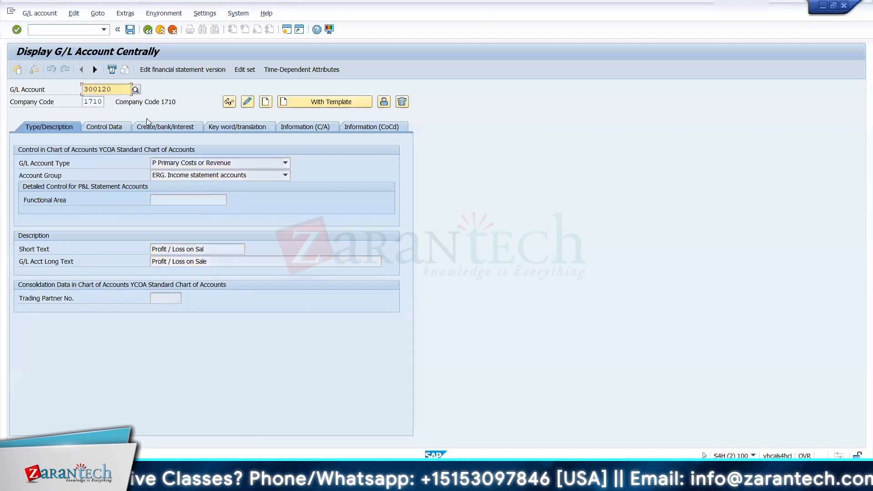
Step: Check the mutual fund rows in the Excel account list and leave G/L account maintenance in SAP
key(alt+Tab)
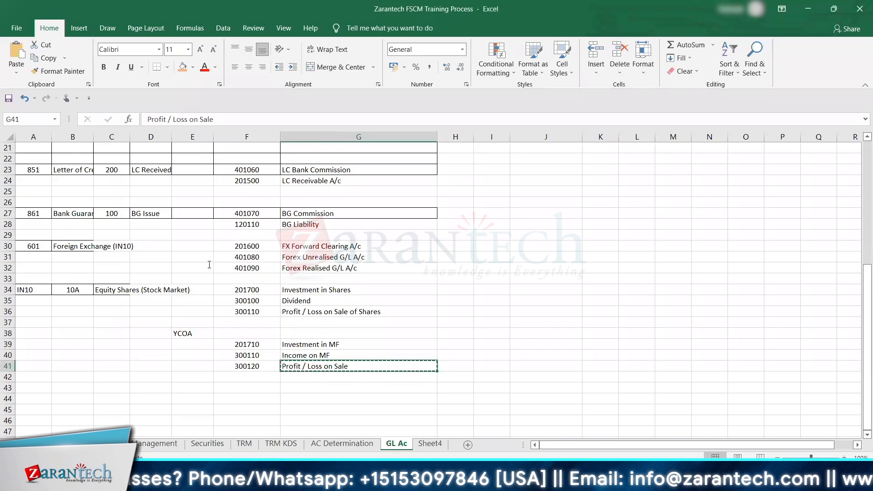
key(alt+Tab)
key(F3)
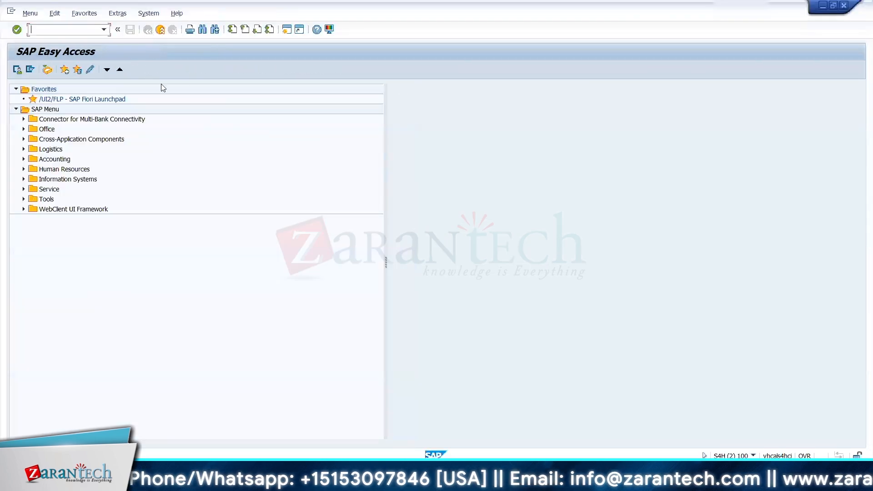
key(alt+Tab)
key(alt+Tab)
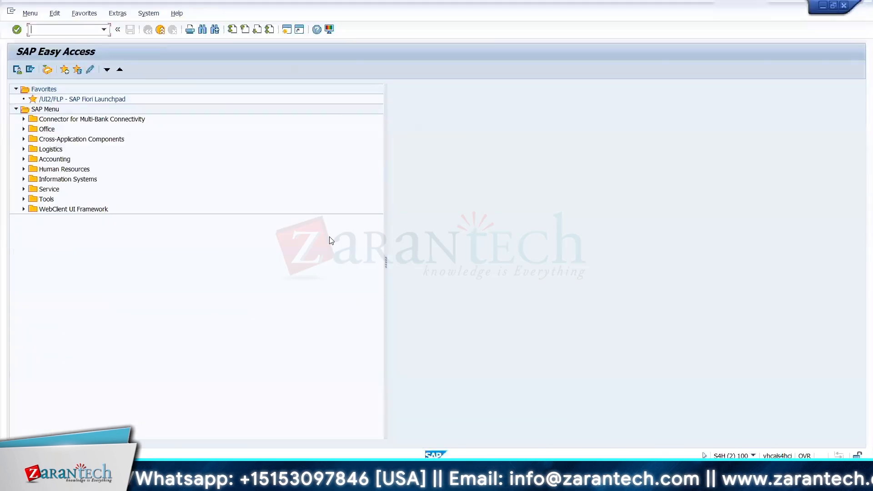
Step: Switch to the Display IMG session and open Assign General Valuation Class – Securities Transactions under Transaction Management
mouse_move(574, 480)
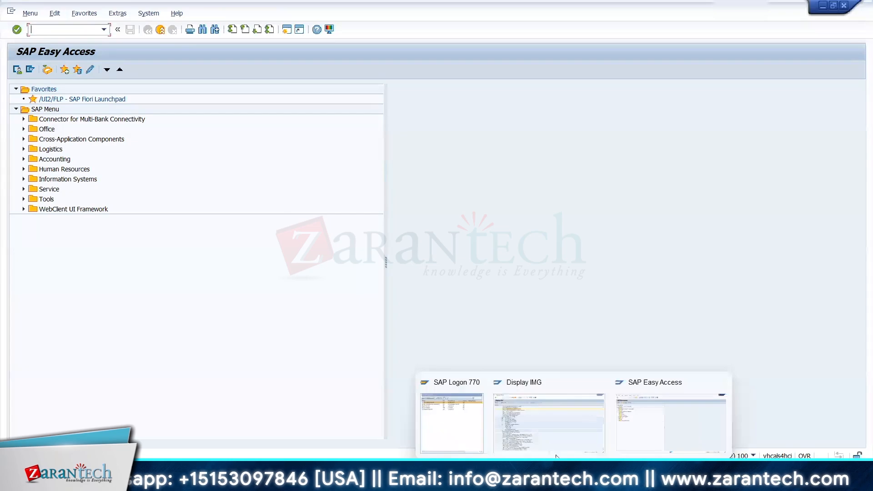
click(536, 430)
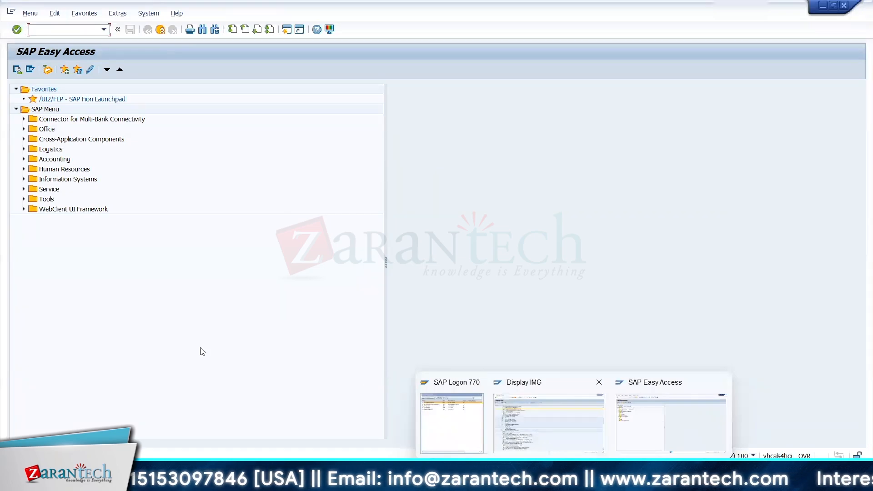
drag(857, 217, 852, 348)
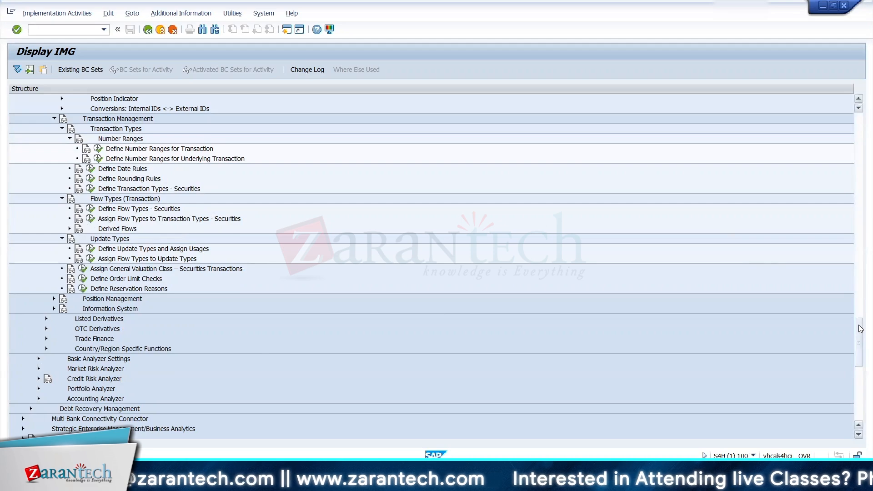
mouse_move(861, 330)
mouse_down()
mouse_move(860, 343)
mouse_move(861, 334)
mouse_up()
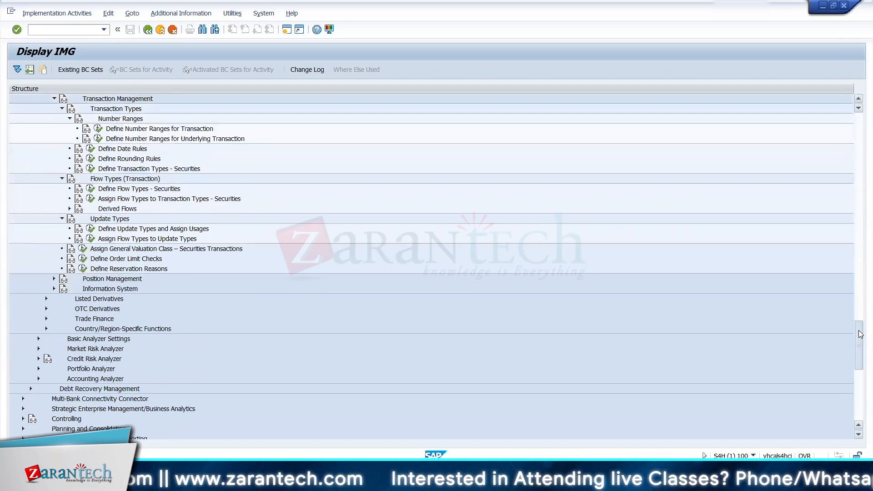
click(83, 249)
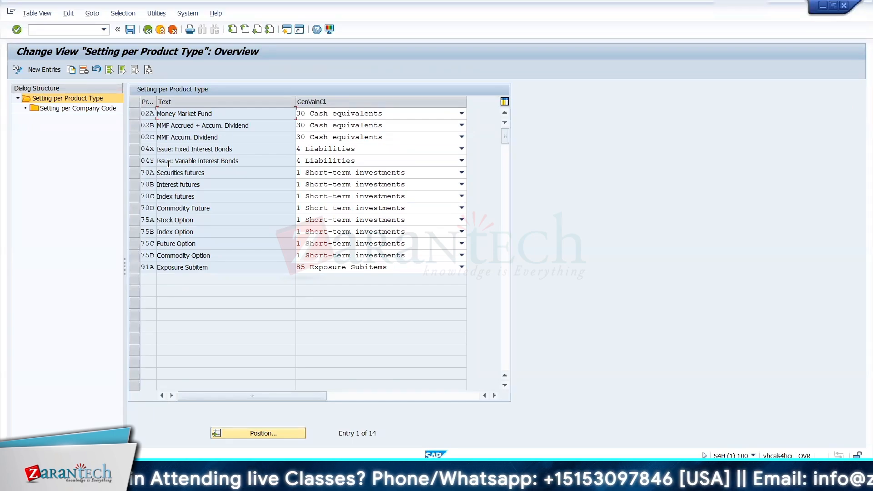
Step: Copy product type 02A with its dependent entries as 12A, assigning general valuation class 1210 ICICI EQUITY FUND (DIVIDEND)
click(135, 113)
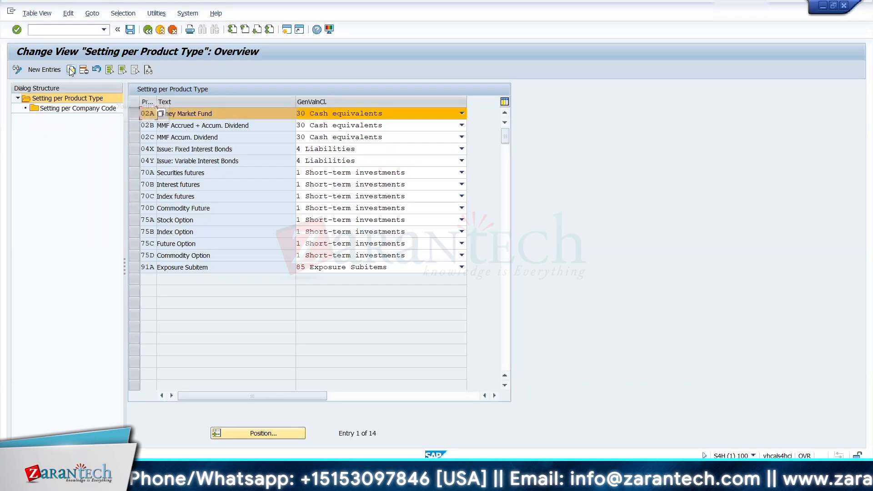
double_click(114, 98)
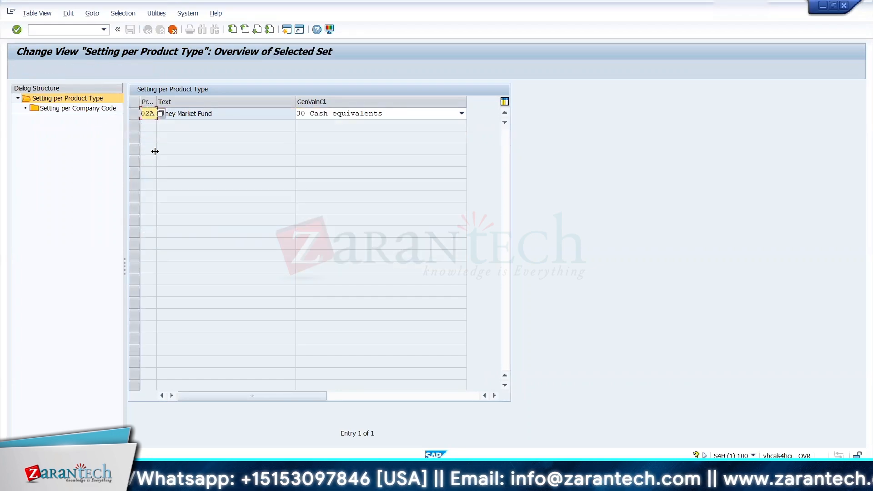
text(12)
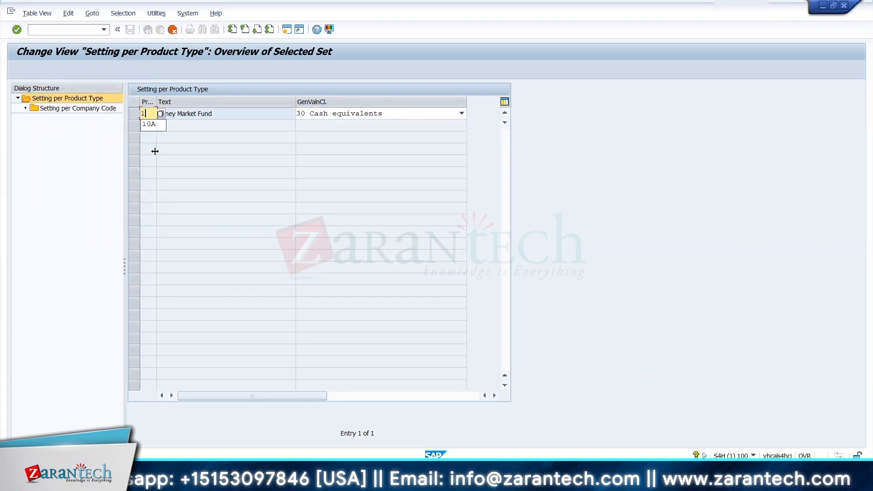
key(Tab)
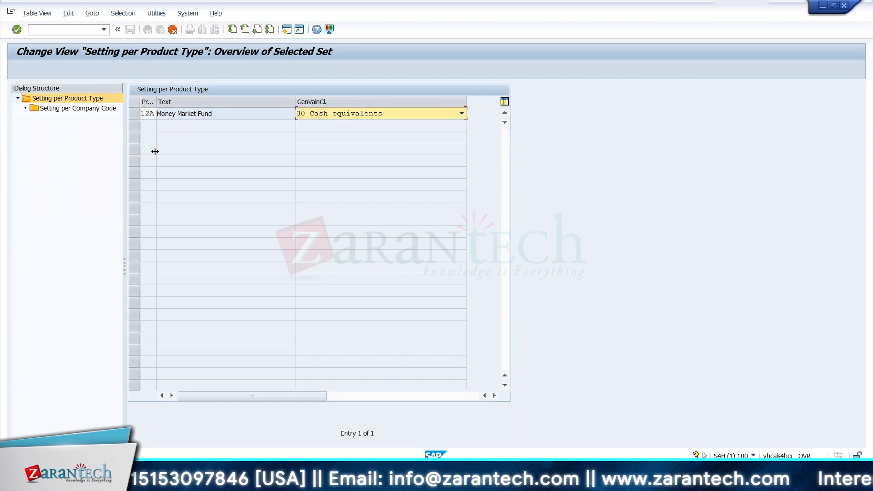
text(1)
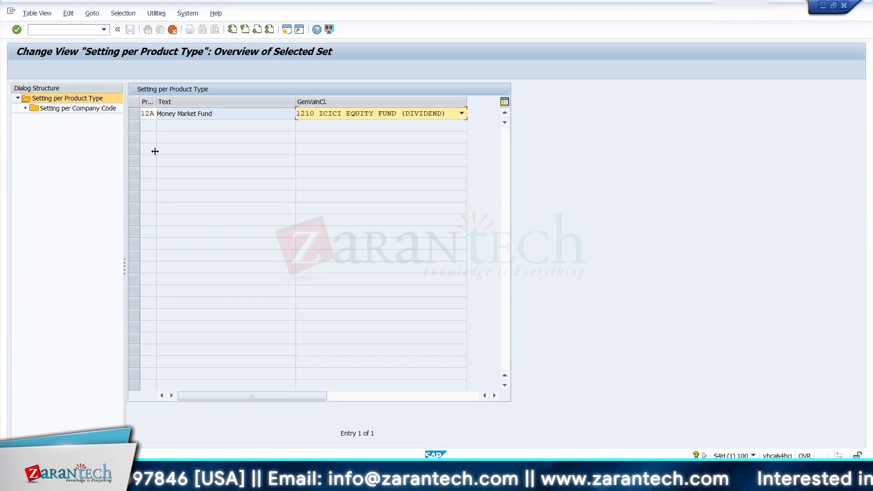
key(Return)
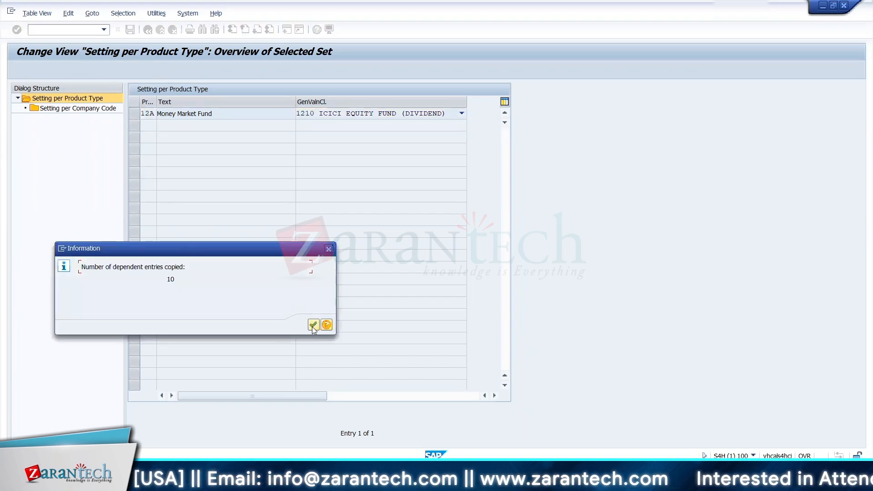
click(313, 326)
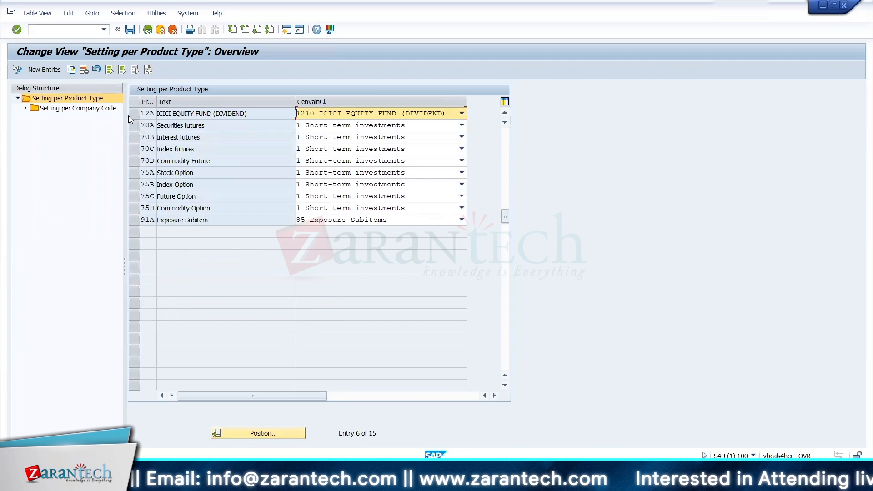
Step: In the company code settings of product type 12A, delete the entries for company codes 1710, TA00 and TA10 to TA16
double_click(91, 109)
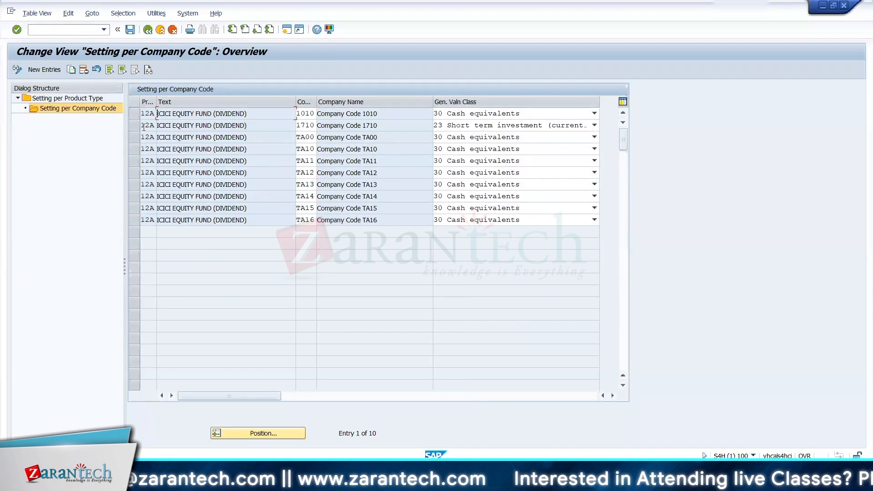
click(136, 126)
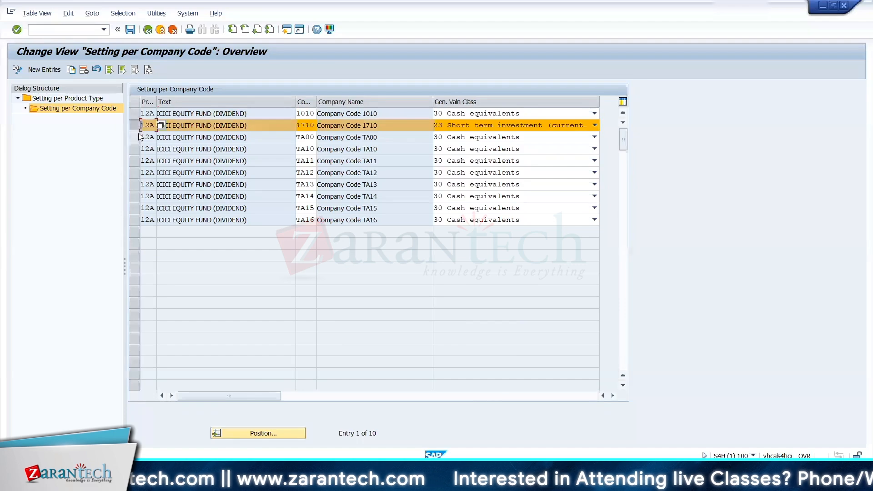
click(138, 138)
click(137, 150)
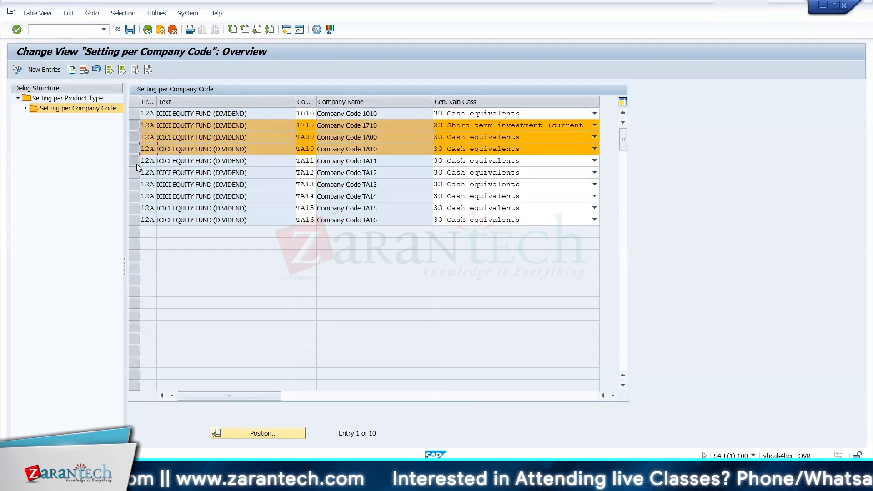
click(136, 161)
click(137, 177)
click(137, 187)
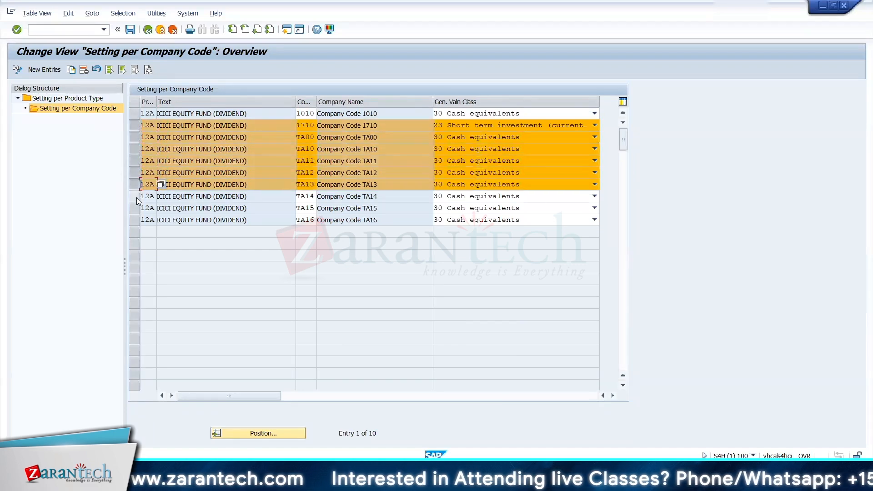
click(137, 199)
click(137, 208)
click(136, 219)
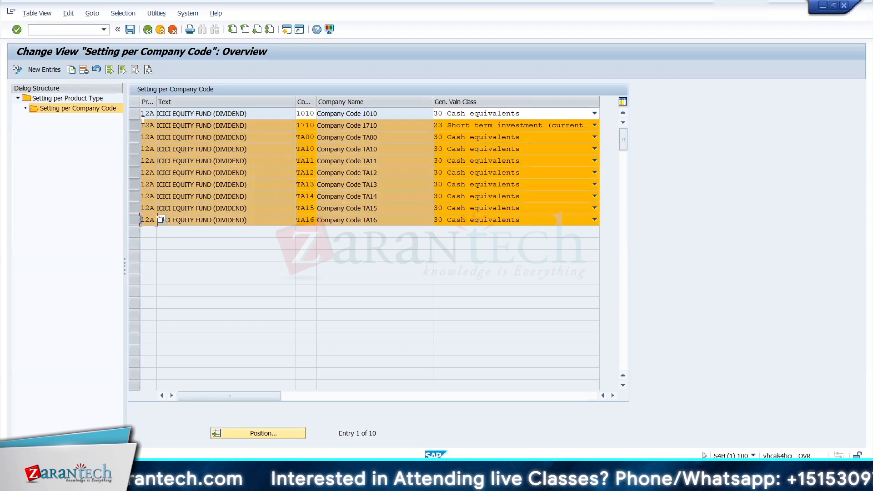
click(88, 73)
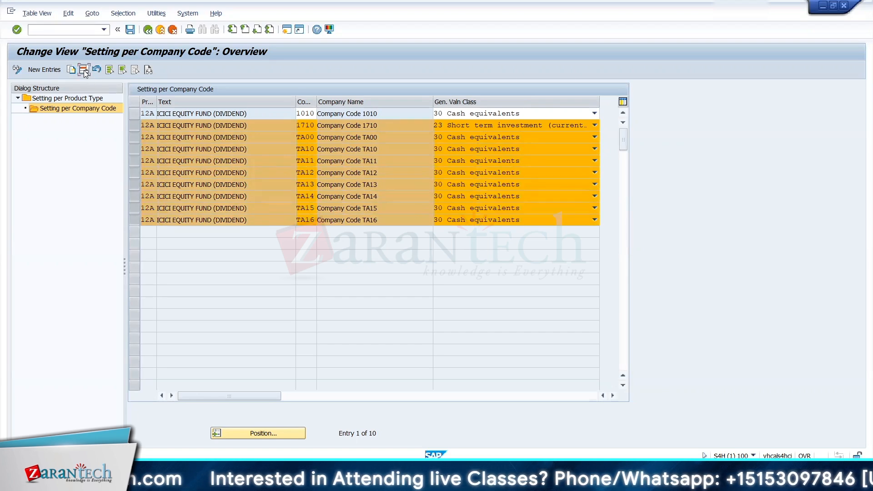
click(294, 109)
text(171)
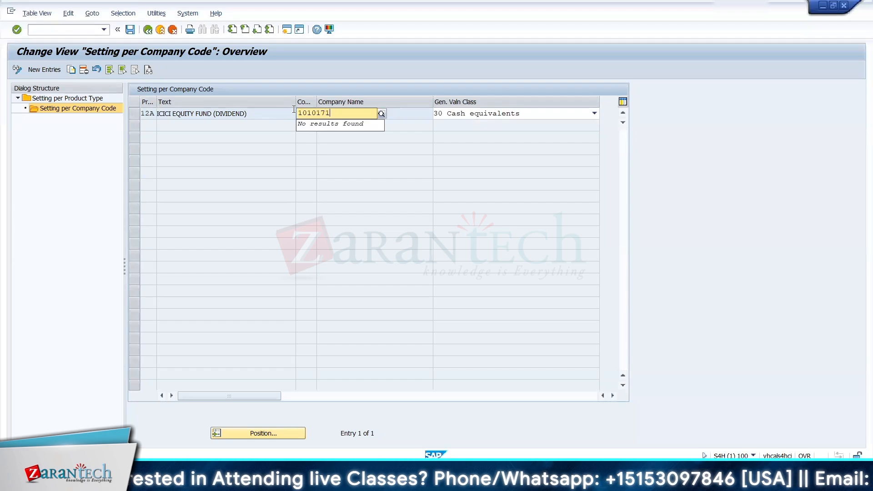
key(BackSpace)
key(BackSpace)
key(BackSpace)
key(BackSpace)
key(BackSpace)
key(BackSpace)
key(BackSpace)
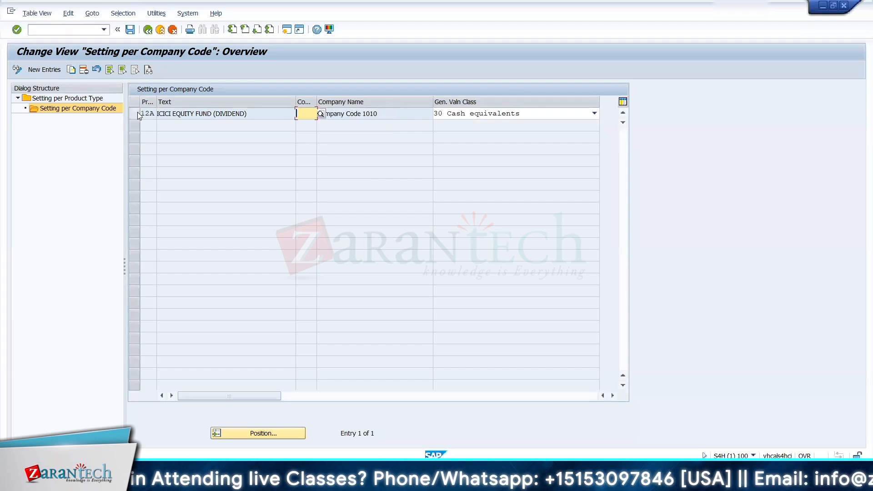
Step: Delete the remaining 12A company code entry and save the changes to the TRM CONFIGURATION customizing request
click(136, 113)
click(83, 70)
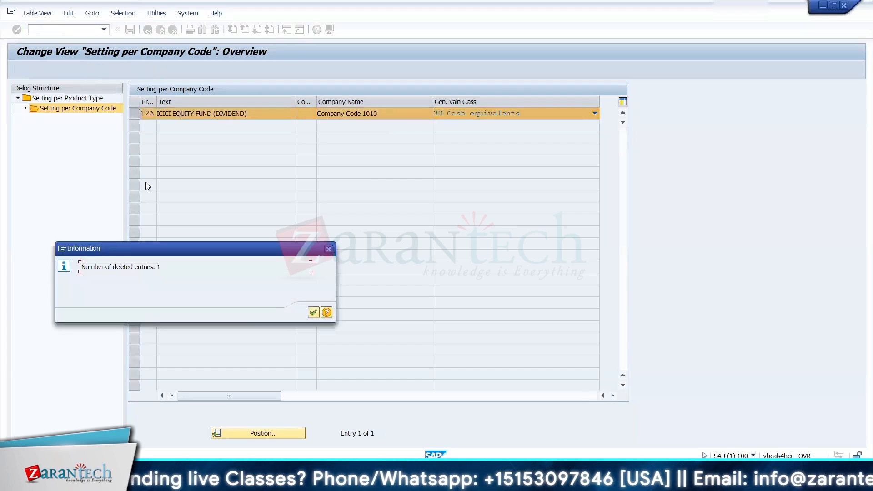
click(313, 312)
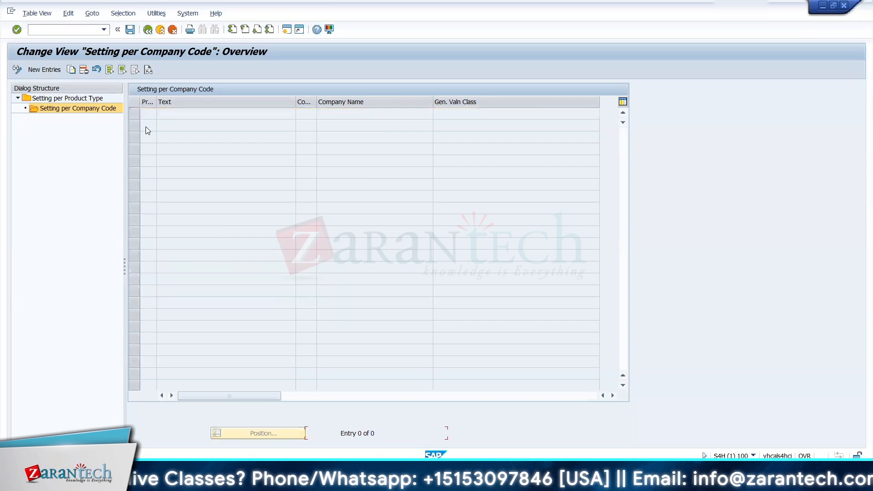
click(130, 33)
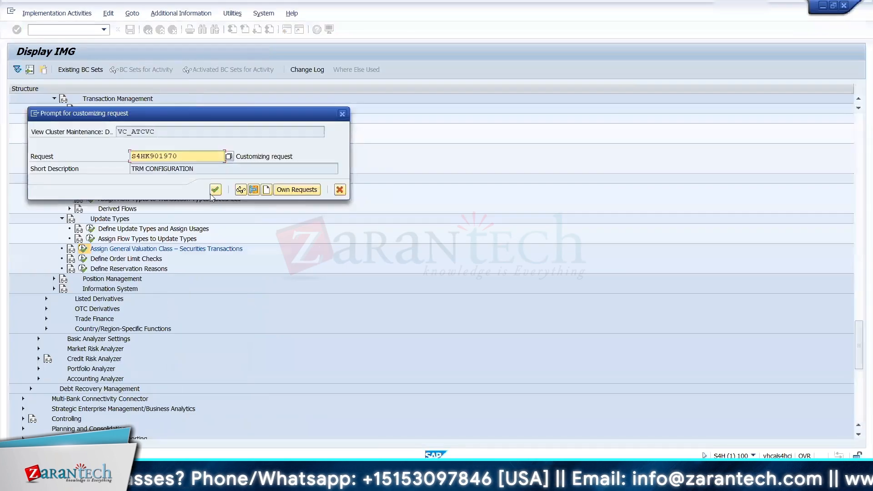
click(215, 190)
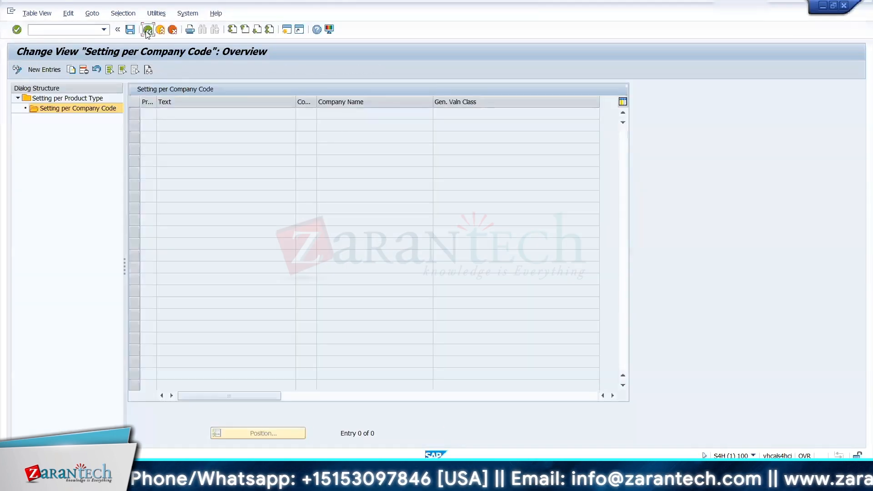
Step: Copy product type 12A as 12B with general valuation class 1211 ICICI EQUITY FUND (GROWTH), save, and return to Display IMG
click(134, 113)
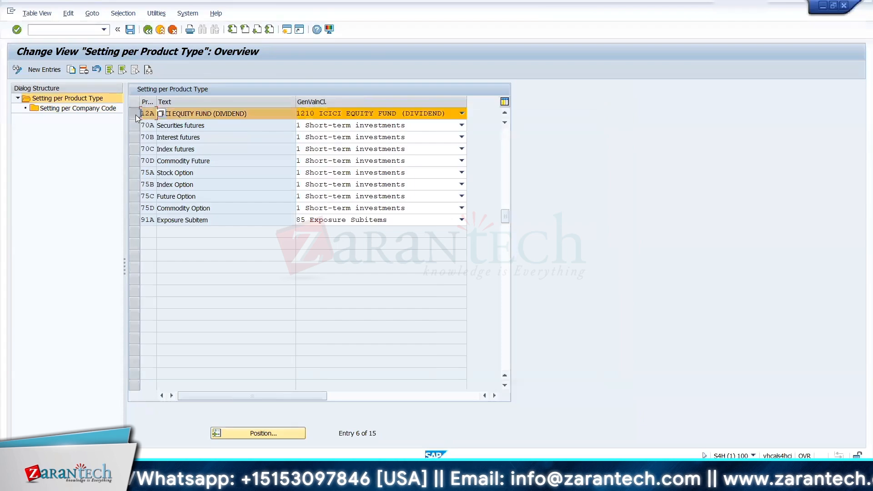
click(71, 69)
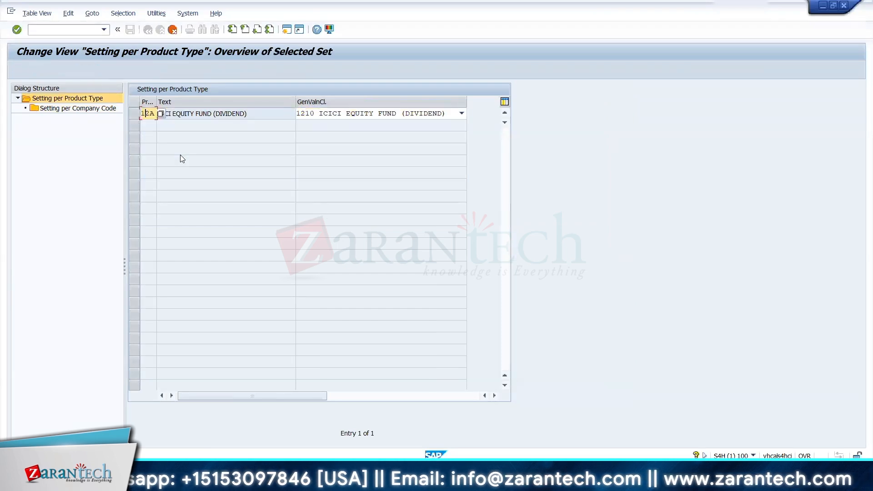
text(B)
key(Tab)
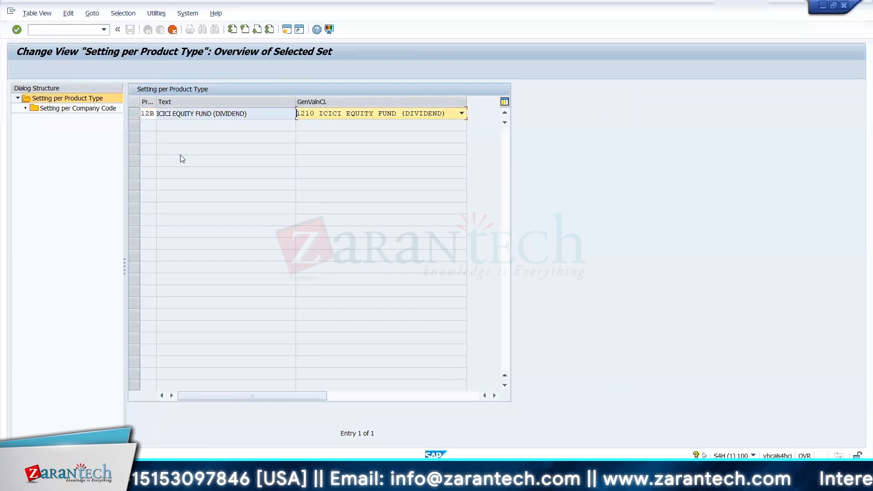
key(Right)
key(Right)
text(11)
key(Return)
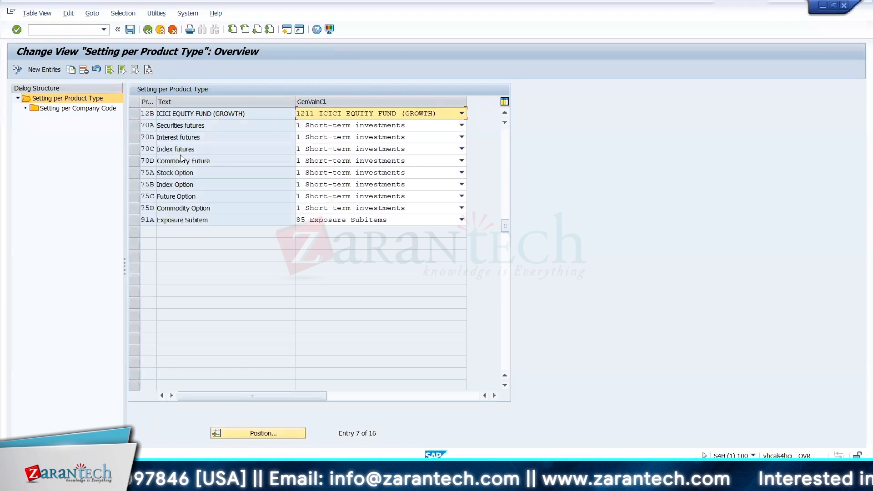
click(130, 30)
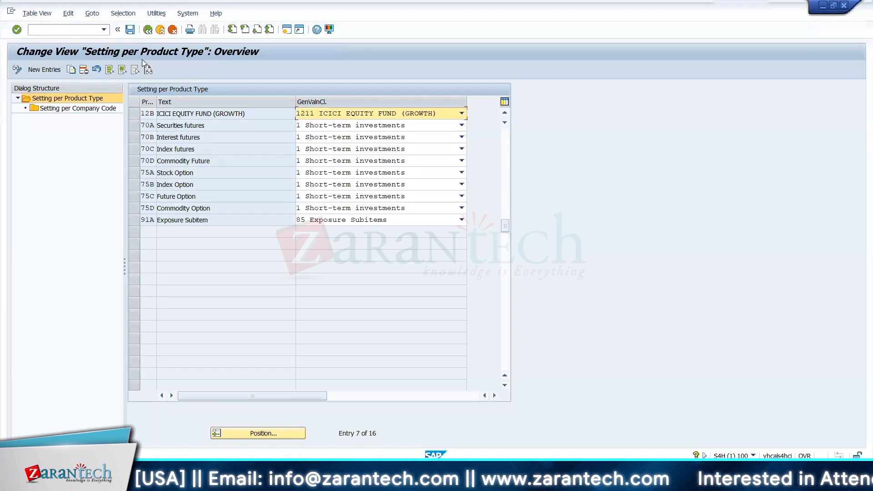
click(131, 30)
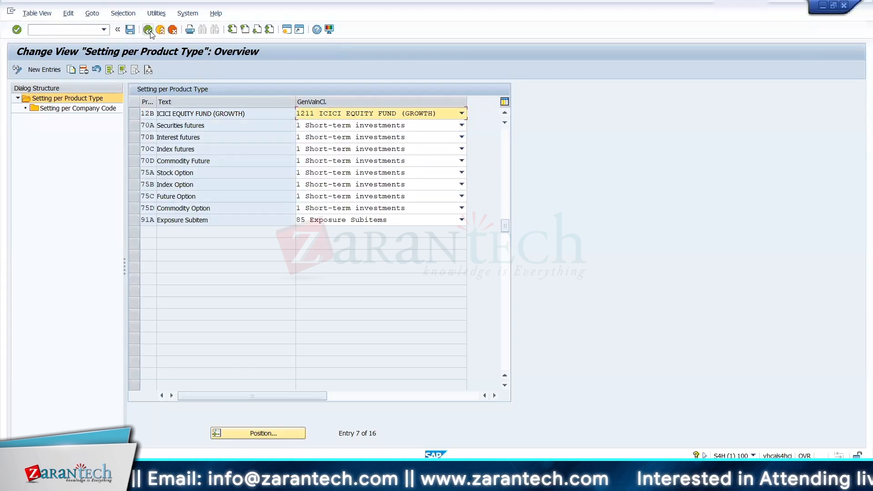
click(150, 31)
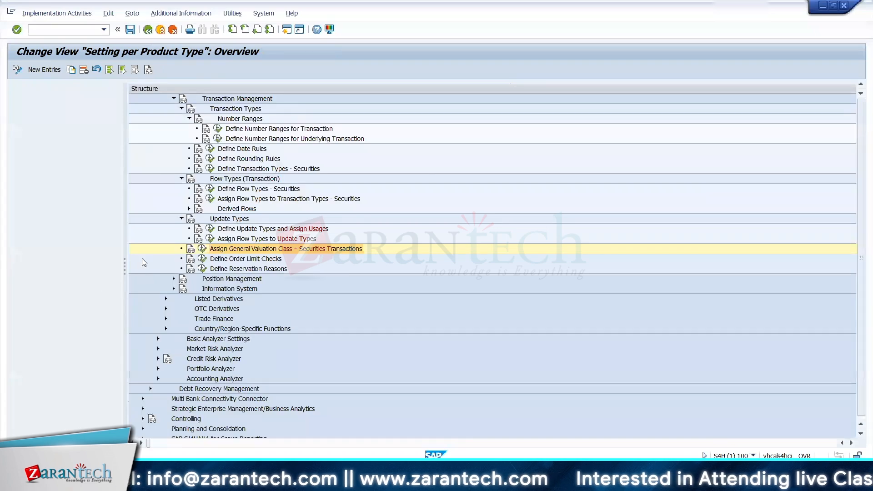
Step: Switch to the Zarantech FSCM Training Process workbook in Excel, clear the copied-cell marker, and open the Securities sheet
key(alt+Tab)
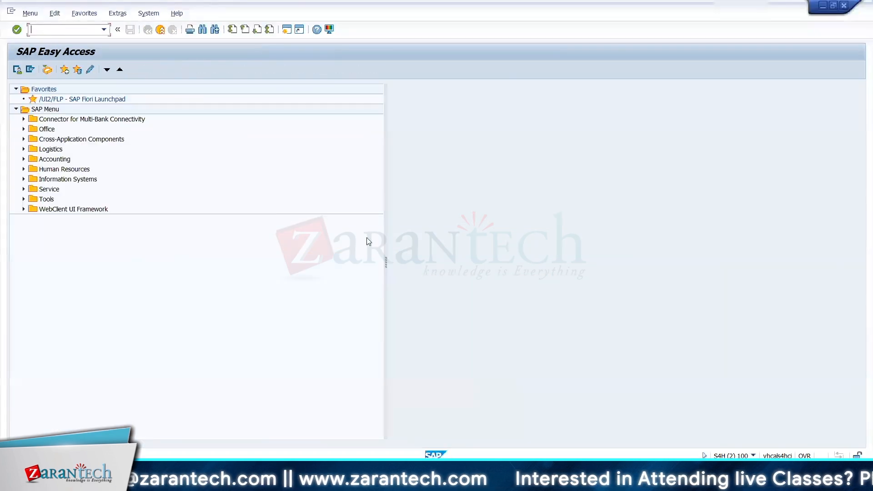
key(alt+Tab)
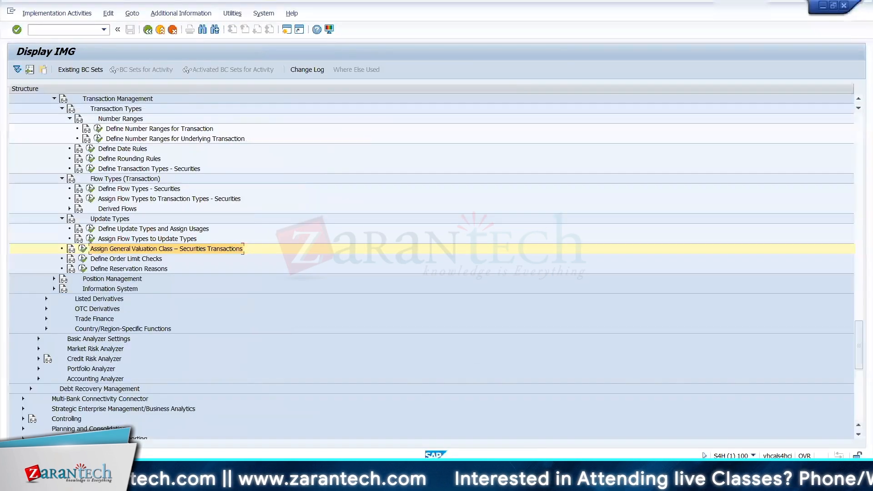
click(549, 480)
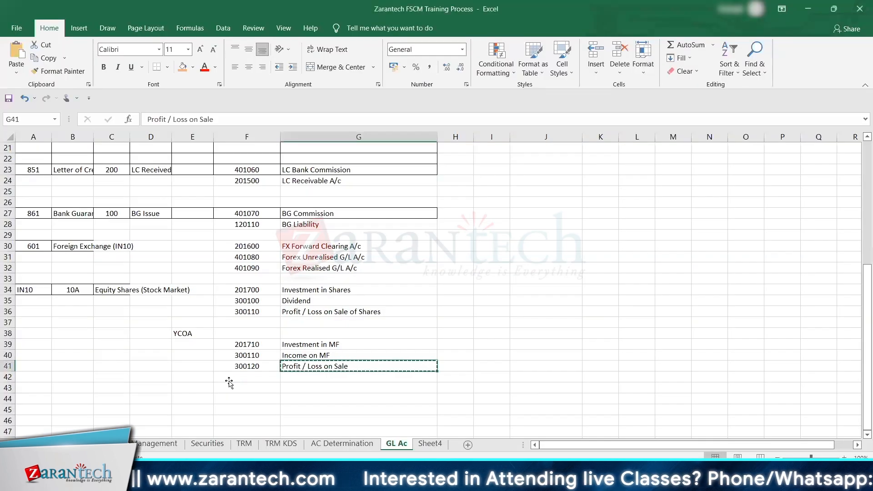
click(229, 381)
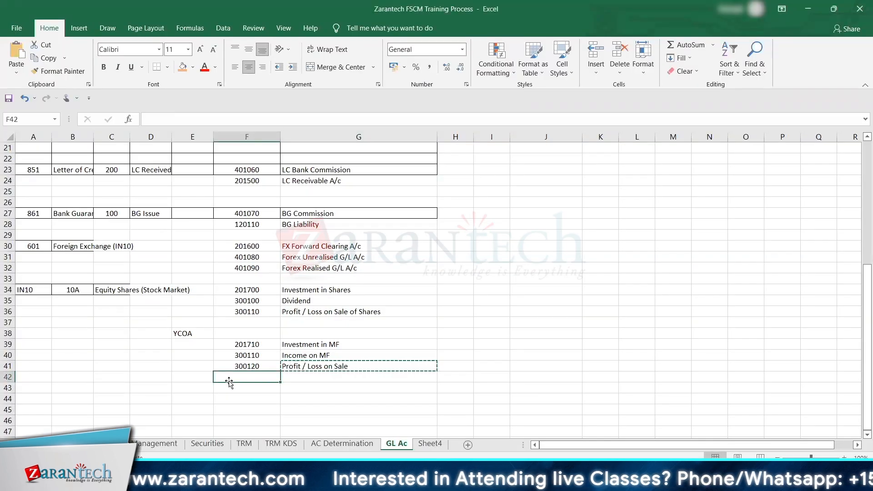
key(Escape)
key(Down)
key(Left)
click(216, 437)
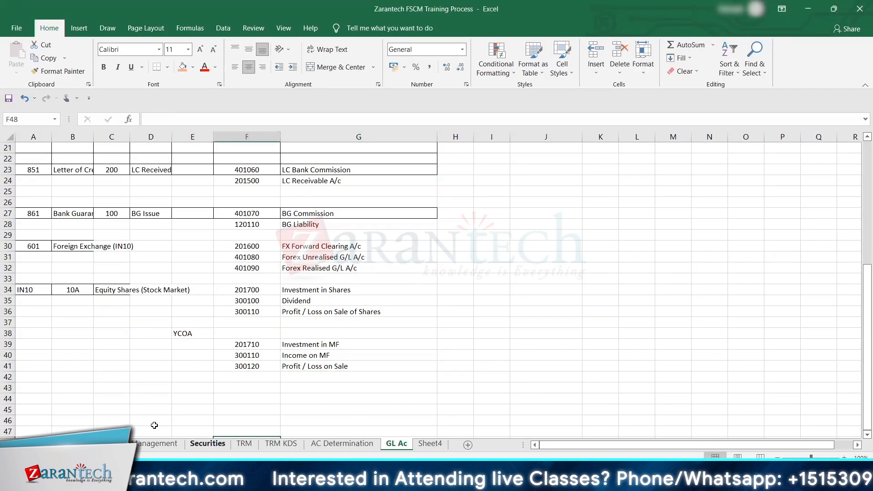
click(207, 443)
Step: Enter the heading Security in cell B156 below the FIFO profit example and fill the cell orange
click(142, 417)
key(Down)
key(Down)
key(Down)
key(Down)
key(Down)
key(Down)
key(Down)
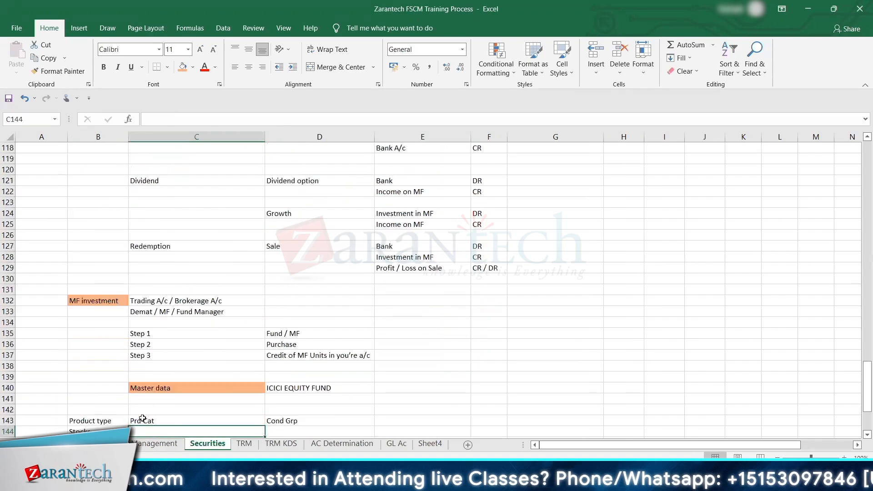
key(Down)
key(Down)
key(Down)
key(Down)
key(Down)
key(Down)
key(Down)
key(Down)
key(Down)
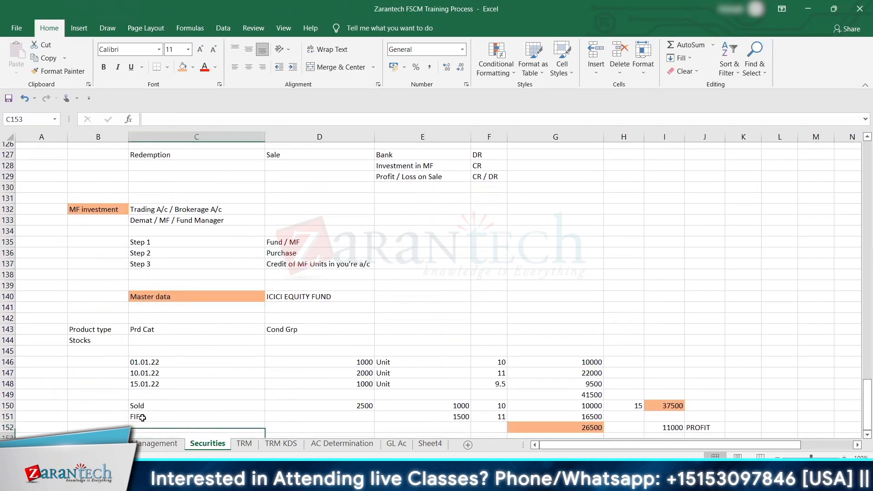
key(Down)
key(Down)
key(Down)
key(Down)
key(Down)
key(Down)
key(Down)
key(Down)
key(Down)
key(Down)
key(Down)
key(Down)
key(Down)
key(Down)
key(Down)
key(Up)
key(Up)
key(Up)
key(Up)
key(Up)
key(Up)
key(Up)
key(Up)
key(Up)
key(Up)
key(Up)
key(Up)
key(Left)
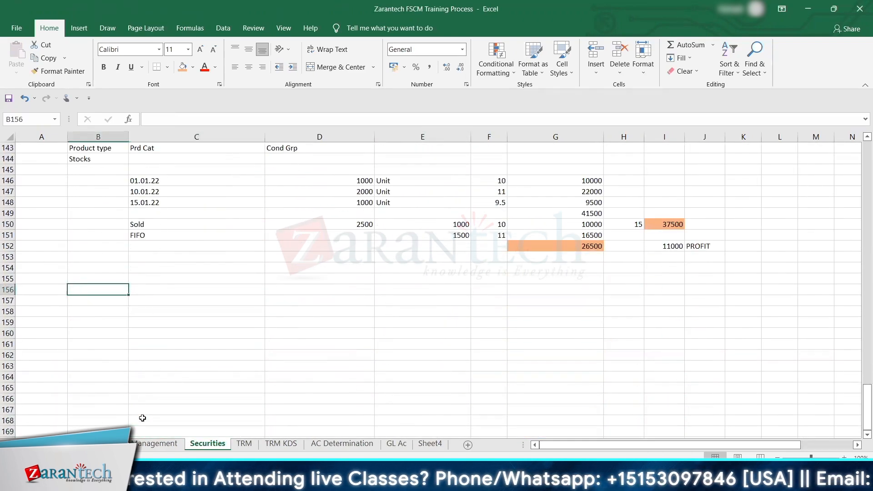
text(Security)
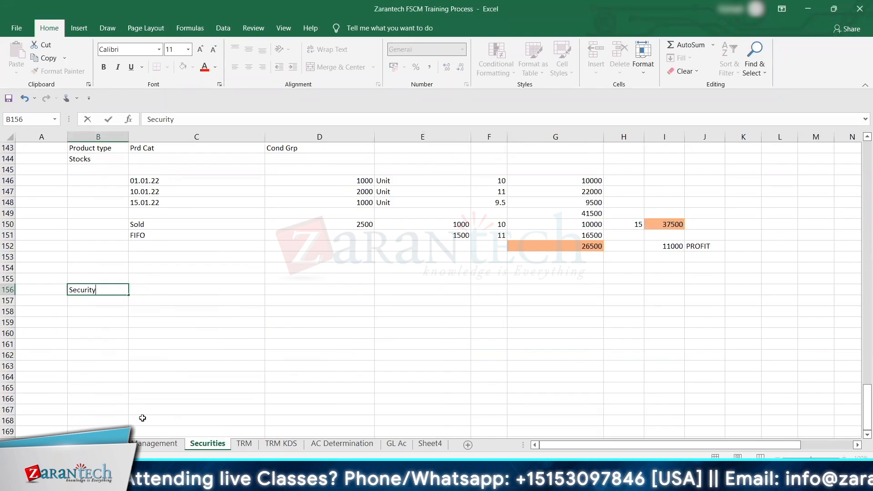
key(Return)
key(Up)
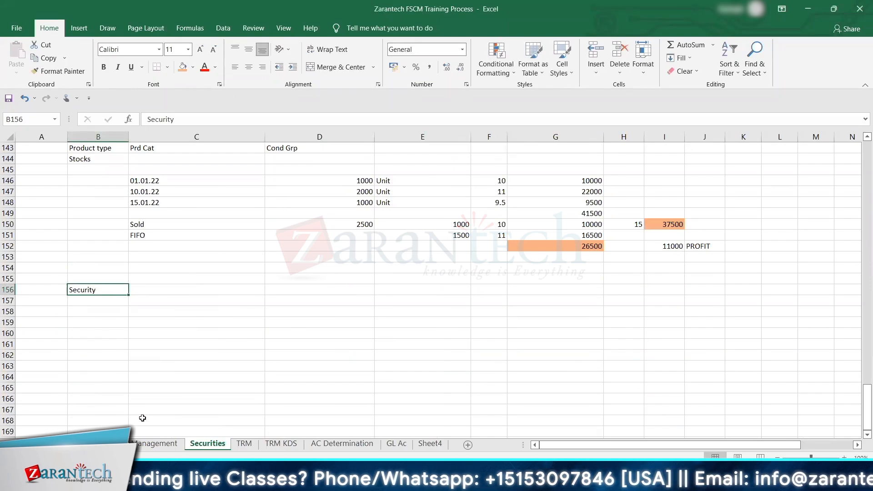
click(183, 67)
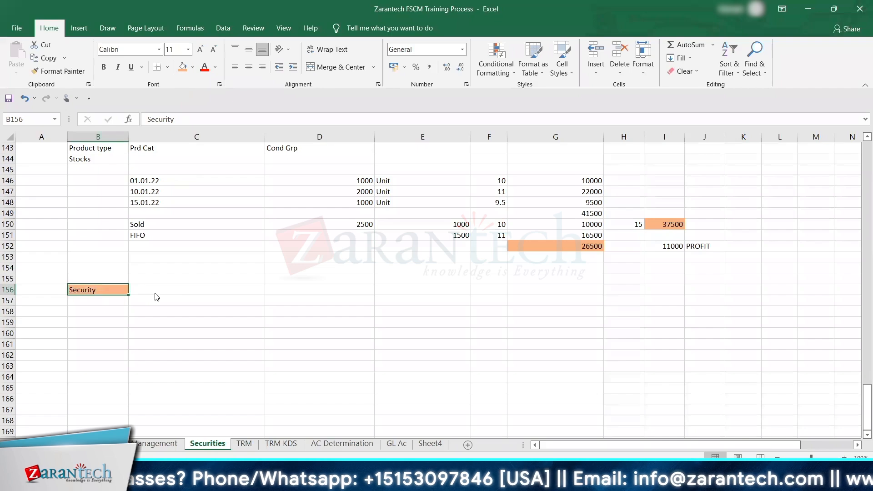
Step: Switch back to the SAP Display IMG session and collapse the subnodes of Master Data and Transaction Management under Securities
key(alt+Tab)
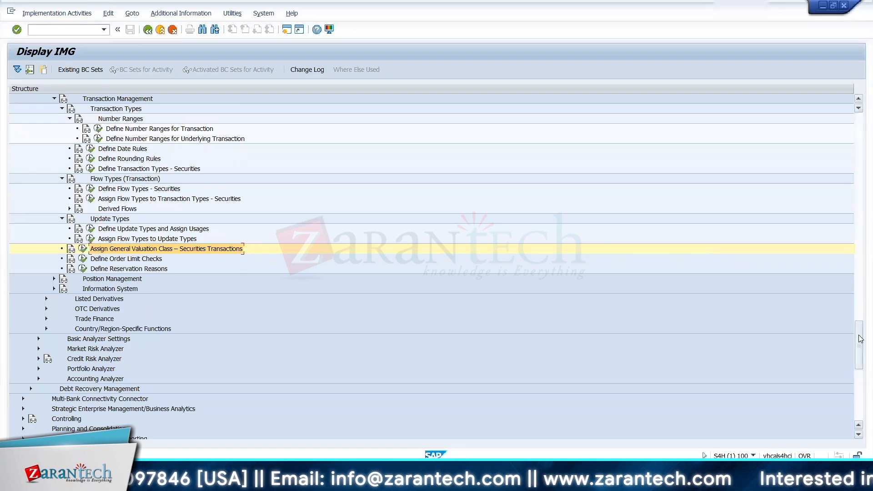
drag(860, 339, 858, 281)
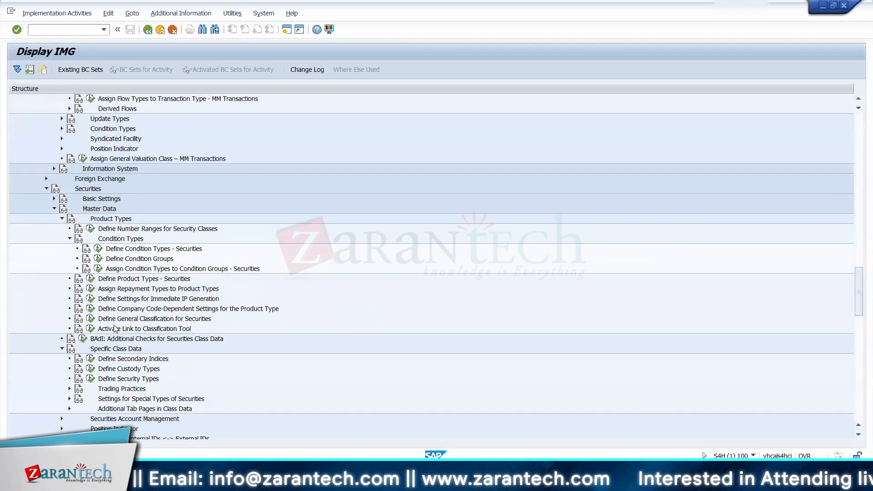
click(61, 219)
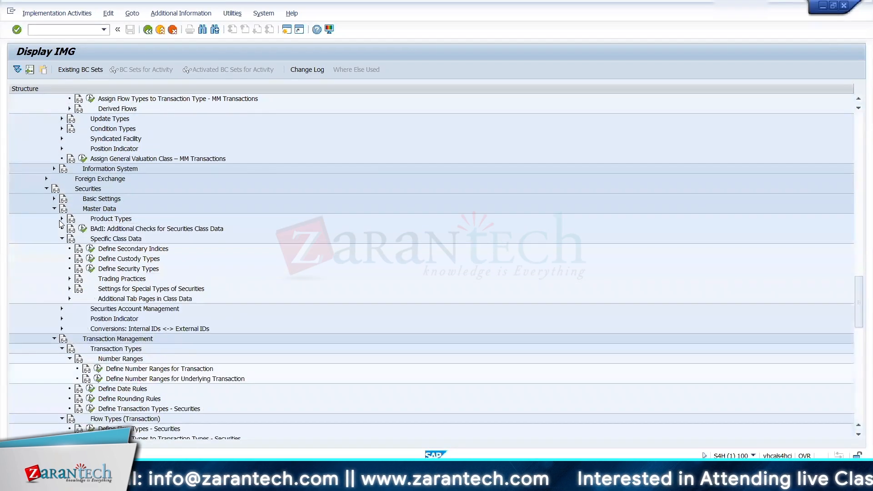
click(53, 209)
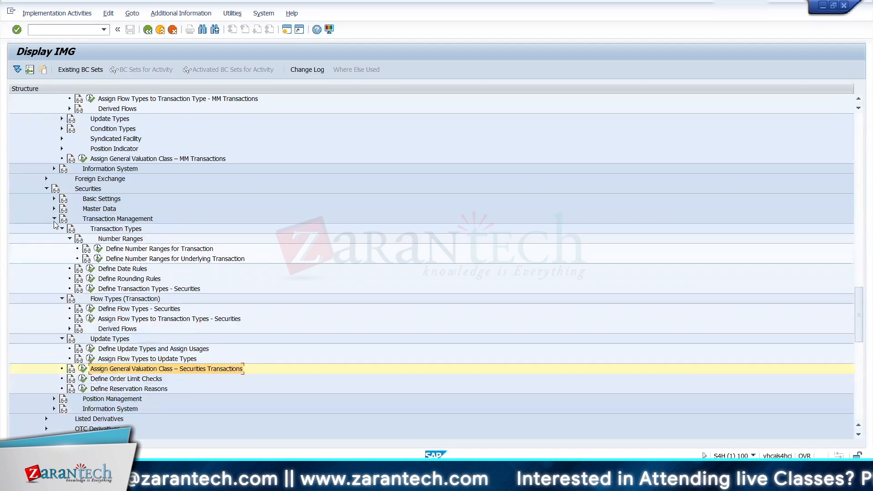
click(54, 219)
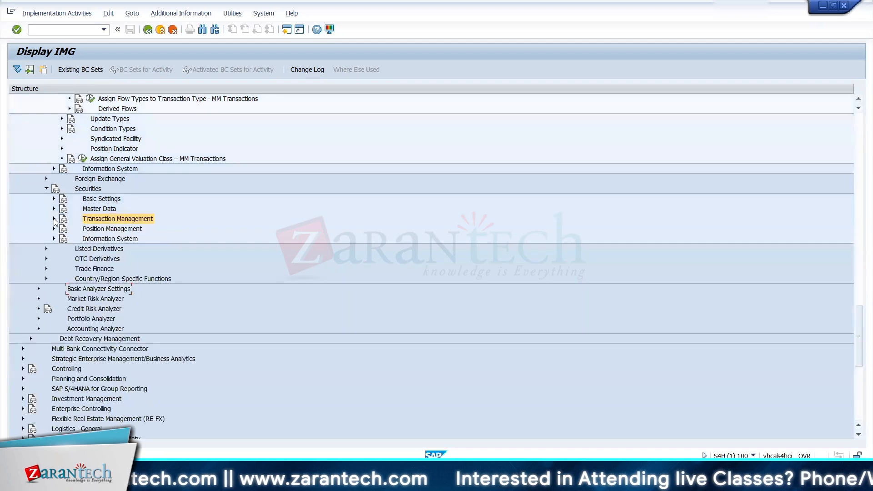
click(54, 209)
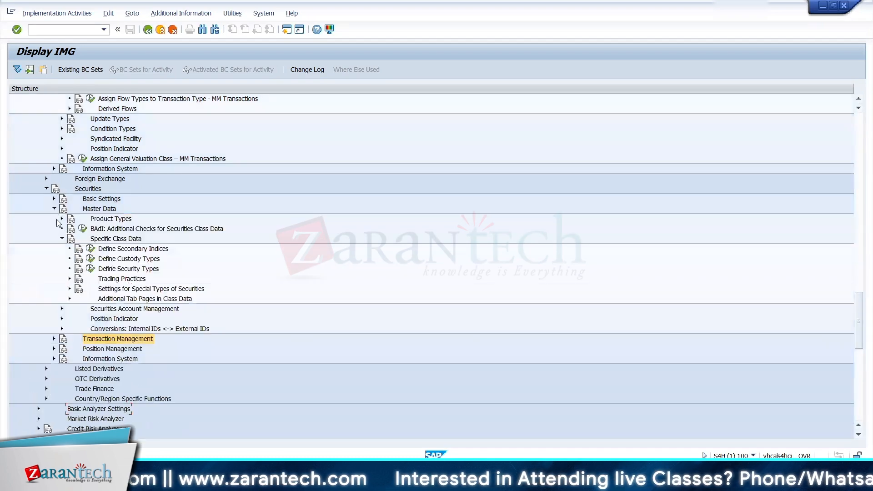
click(62, 238)
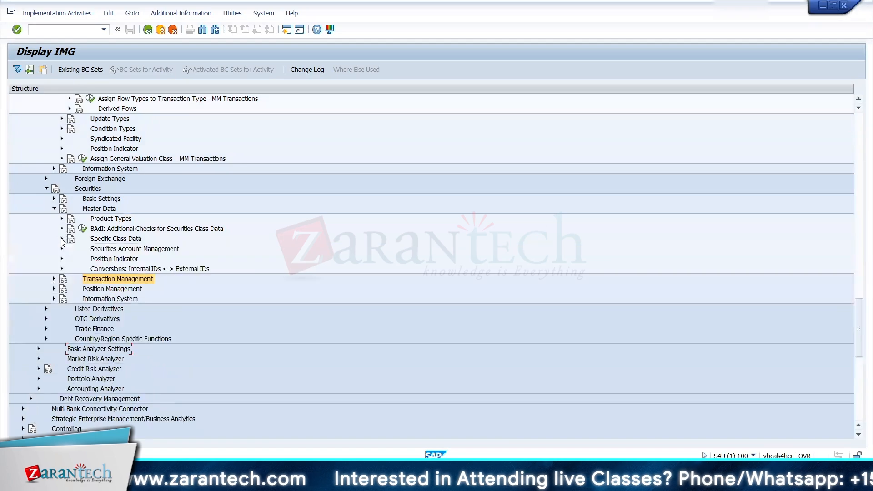
click(53, 279)
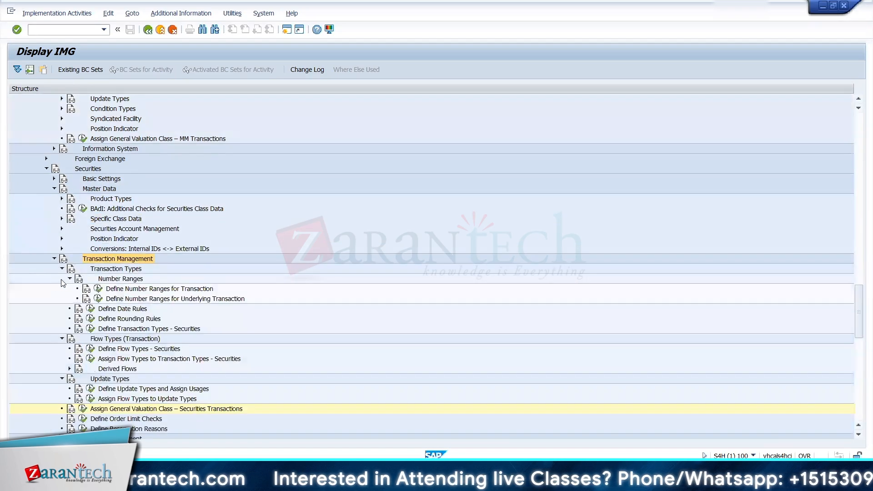
click(61, 268)
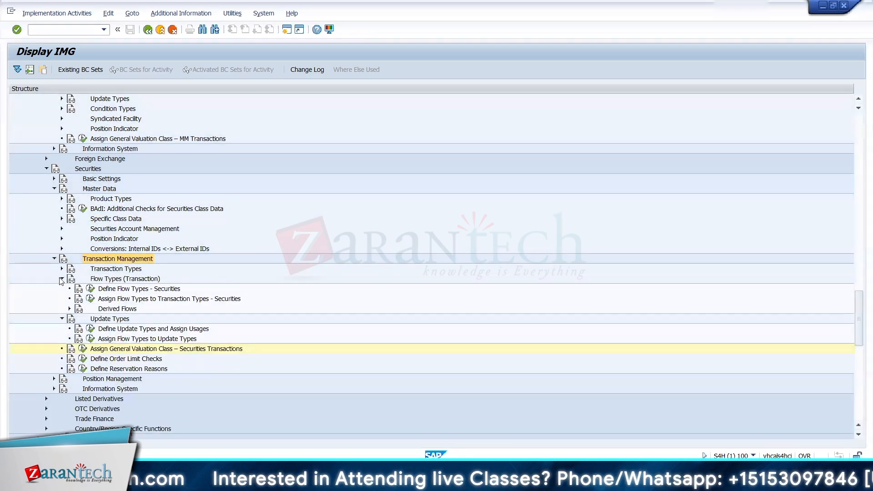
click(62, 278)
click(61, 289)
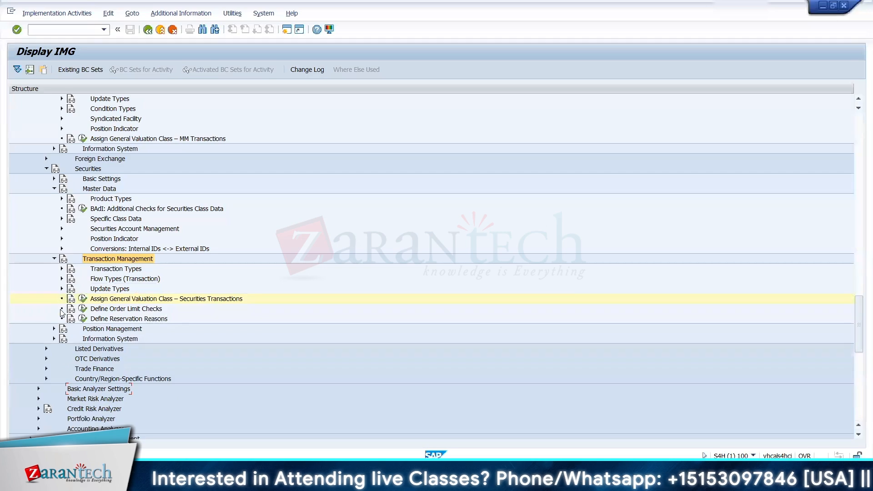
Step: Examine the Update Types activities under Position Management > Securities Account Management, collapsing the Master Data and Transaction Management nodes
click(54, 328)
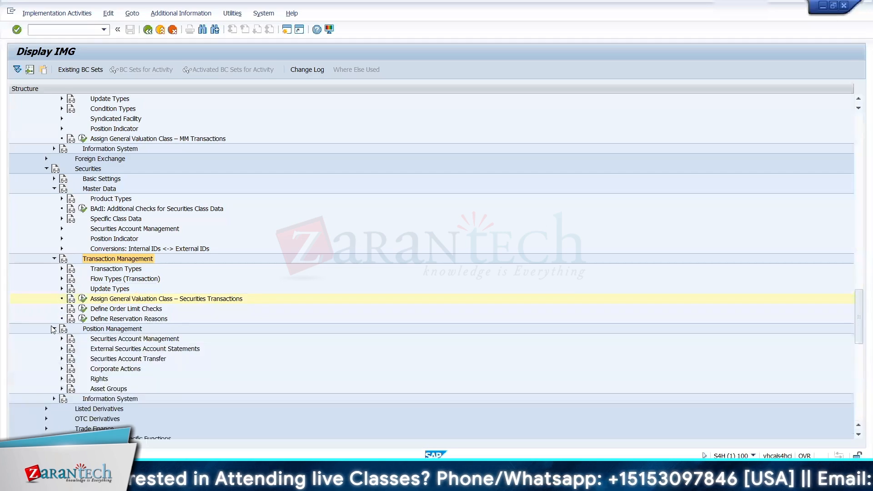
click(120, 340)
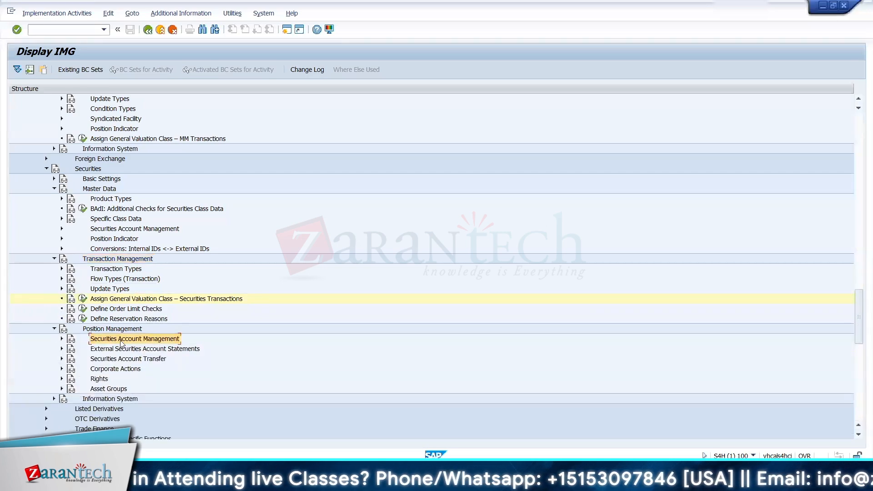
click(55, 258)
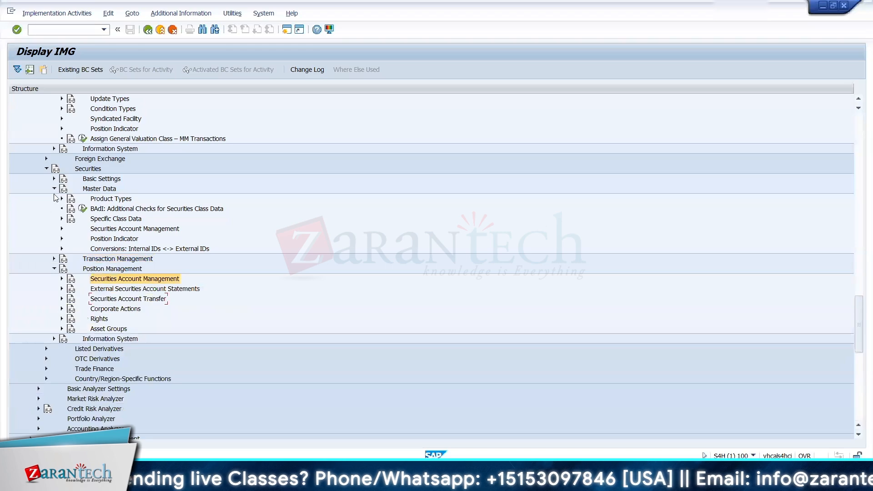
click(54, 189)
click(62, 219)
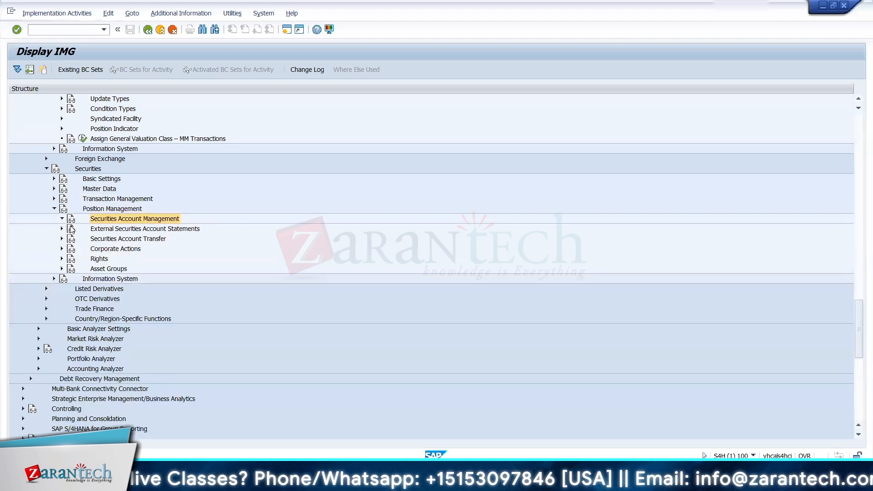
click(70, 229)
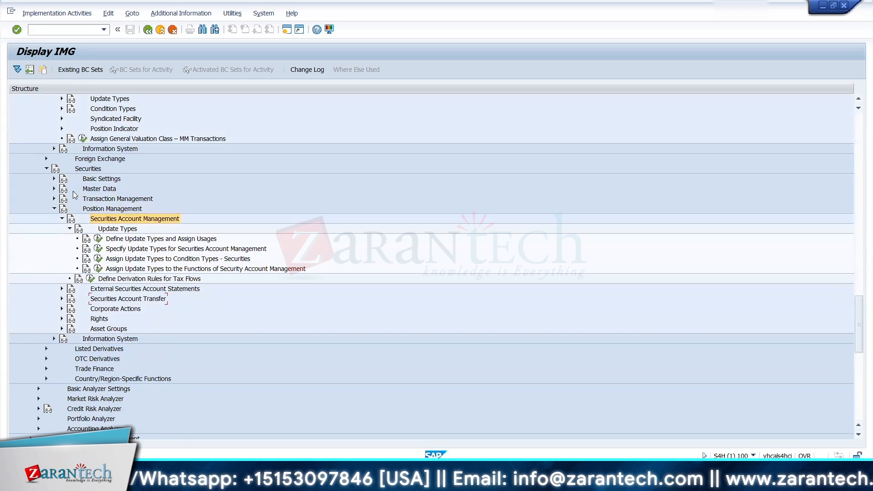
Step: Examine the entries in Define Securities Account Types under Securities > Master Data > Securities Account Management, then return to the IMG
click(53, 179)
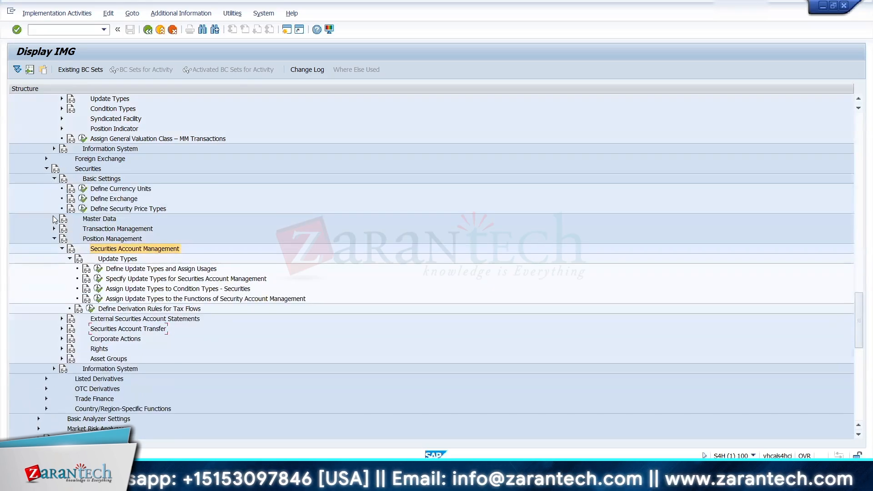
click(53, 218)
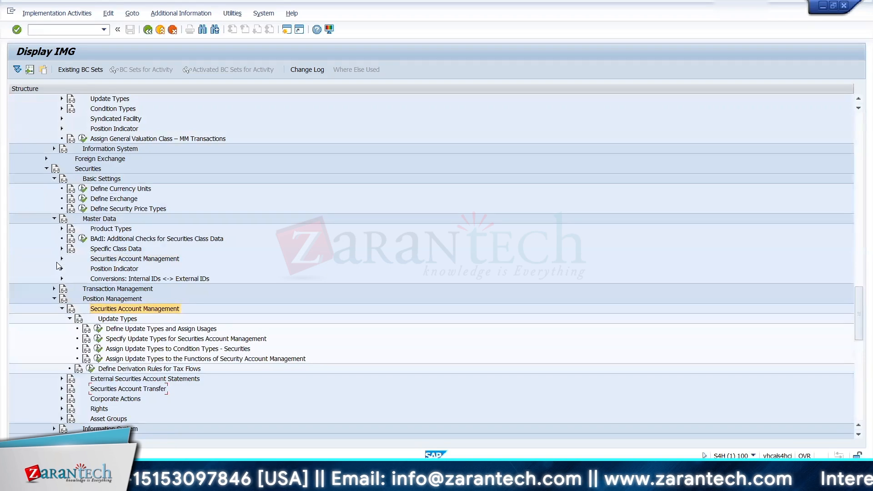
click(61, 259)
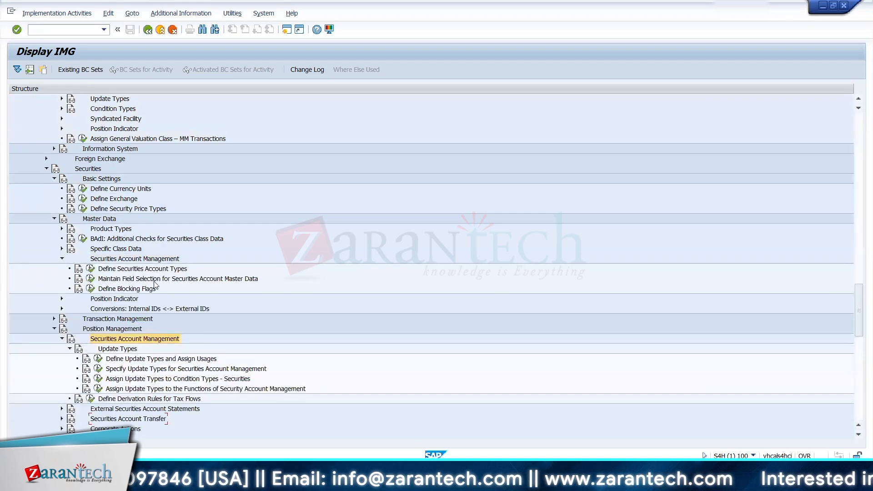
click(90, 269)
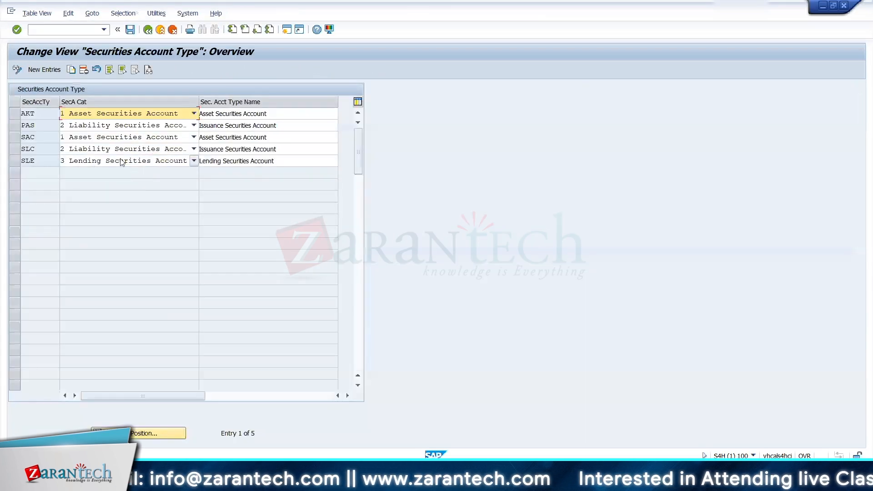
click(15, 114)
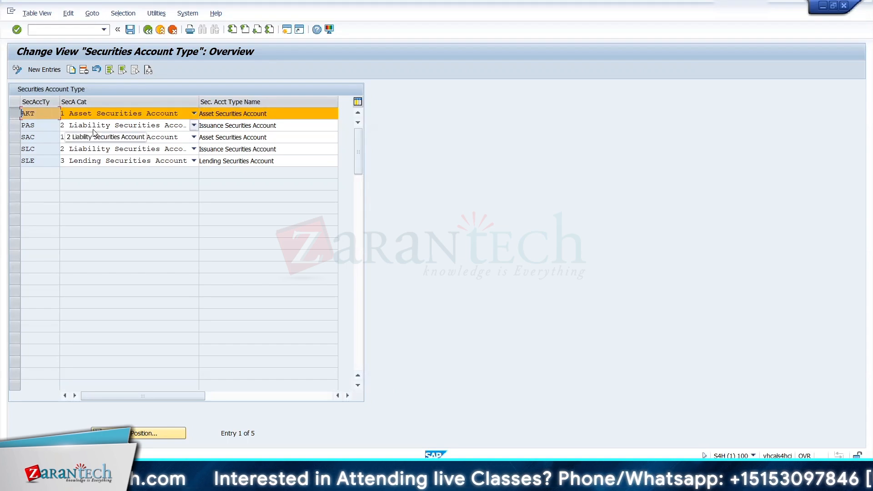
click(148, 30)
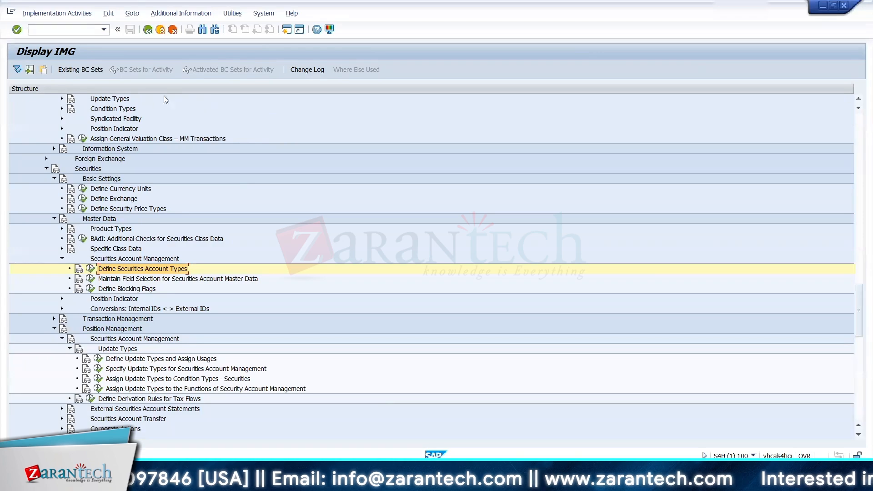
Step: In a new session, start TRS_SEC_ACC - Edit under Transaction Manager > Securities > Master Data > Securities Account and activate the Securities Account field
click(286, 30)
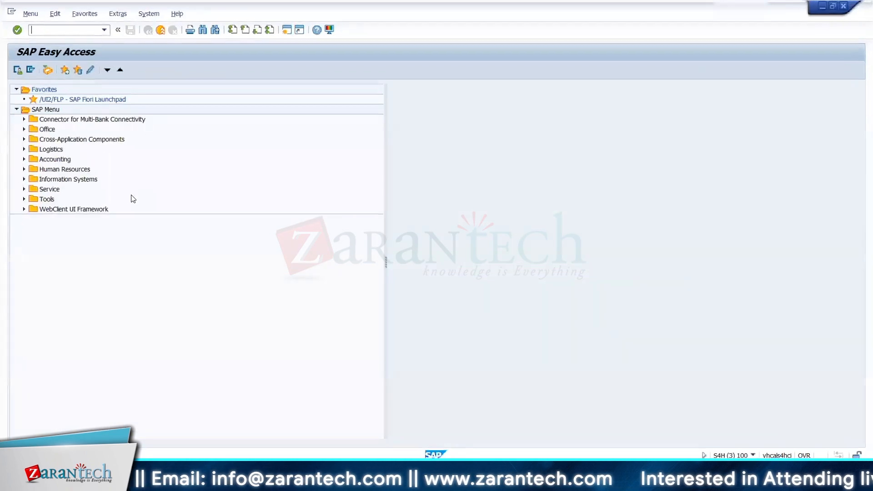
click(24, 160)
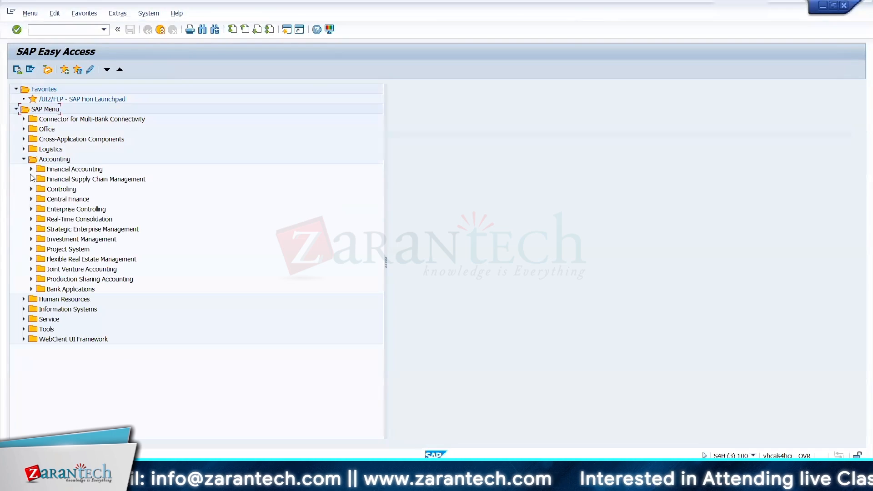
click(31, 179)
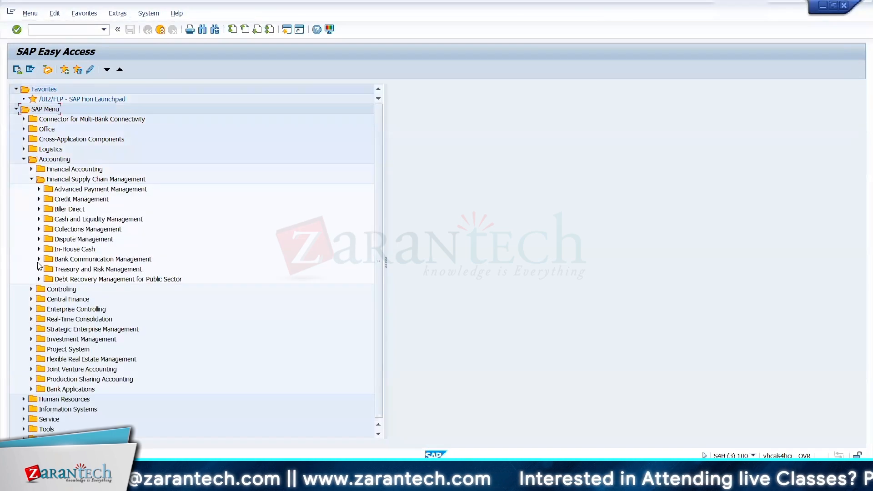
click(39, 269)
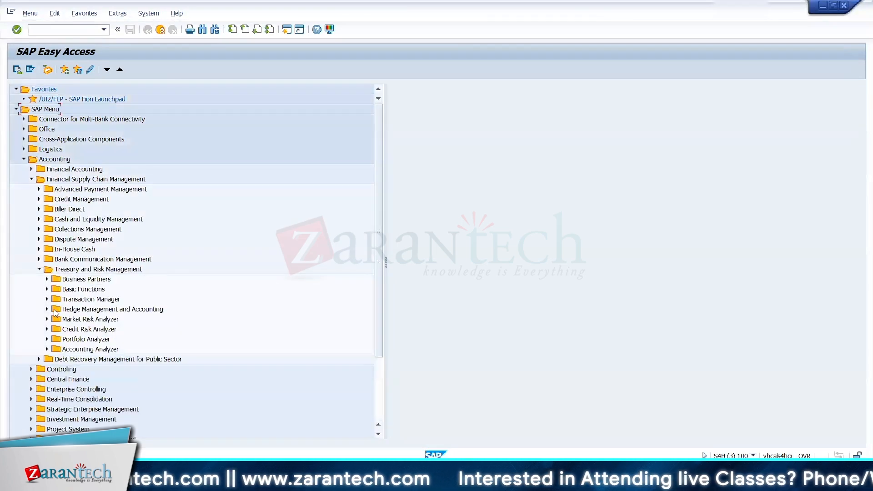
click(47, 299)
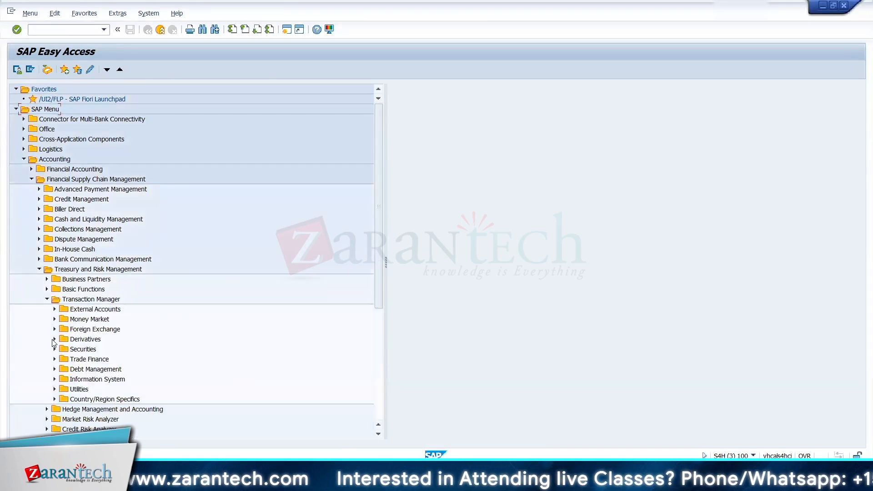
click(55, 349)
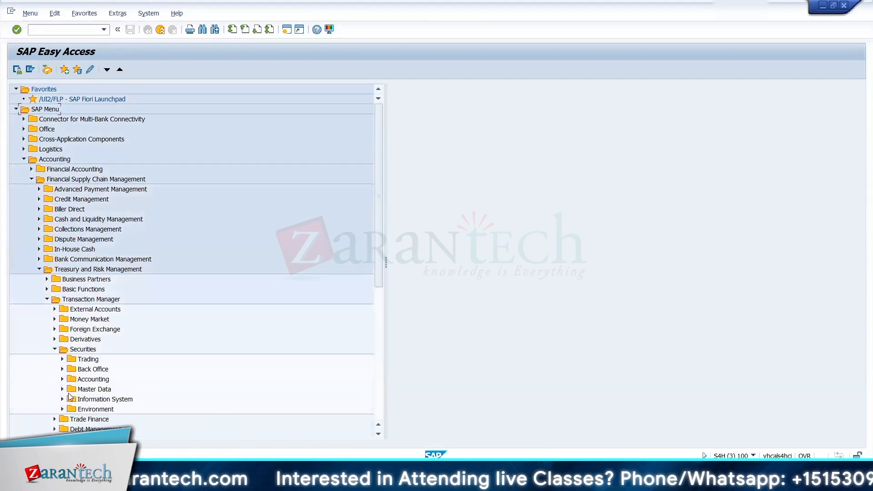
click(62, 389)
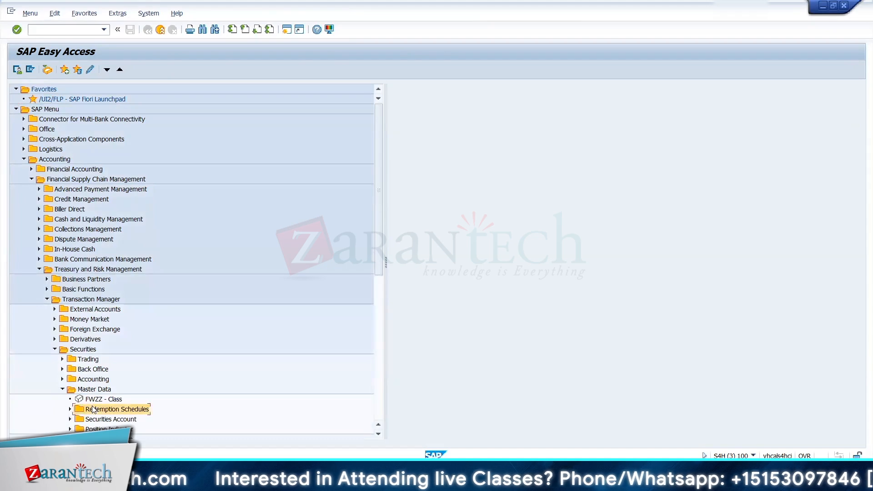
double_click(104, 419)
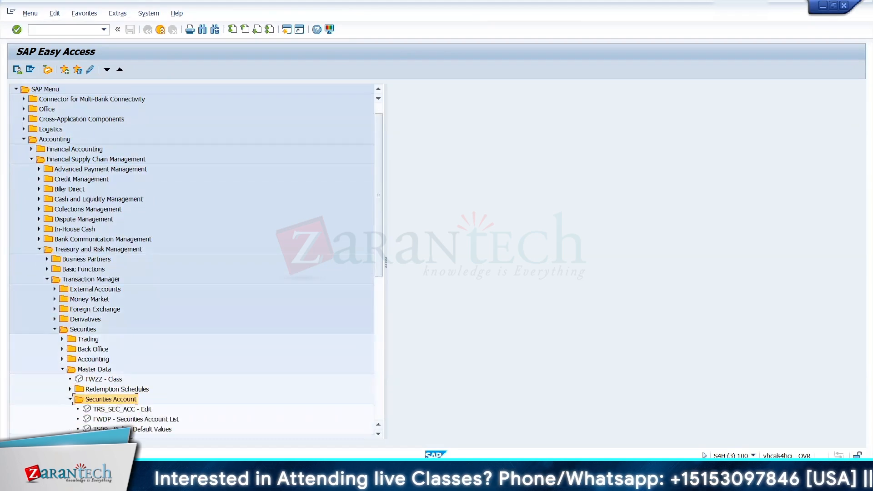
double_click(123, 409)
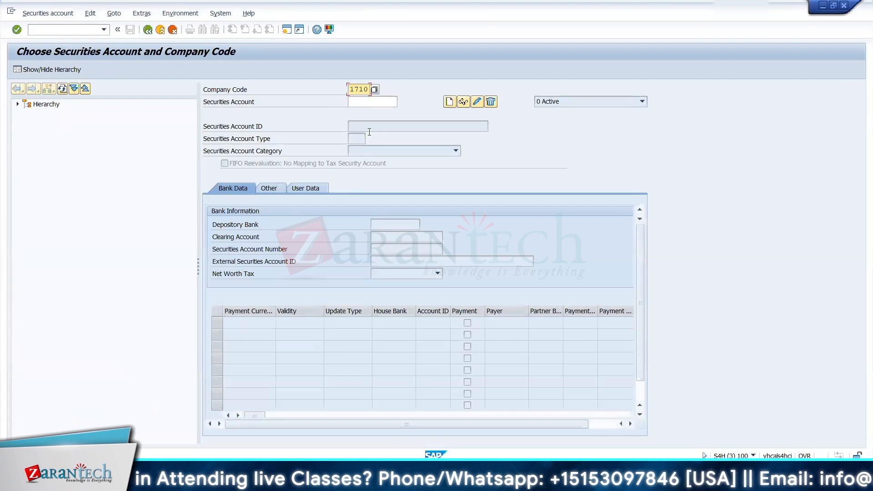
click(367, 99)
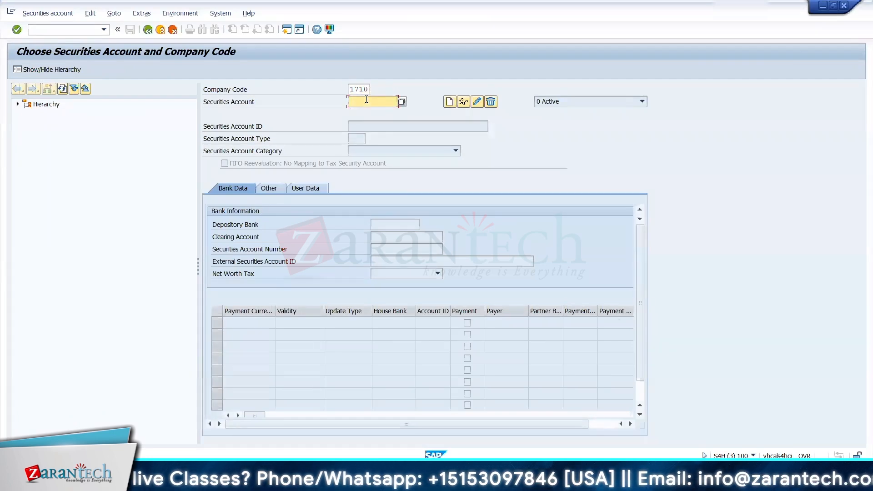
text(NSD)
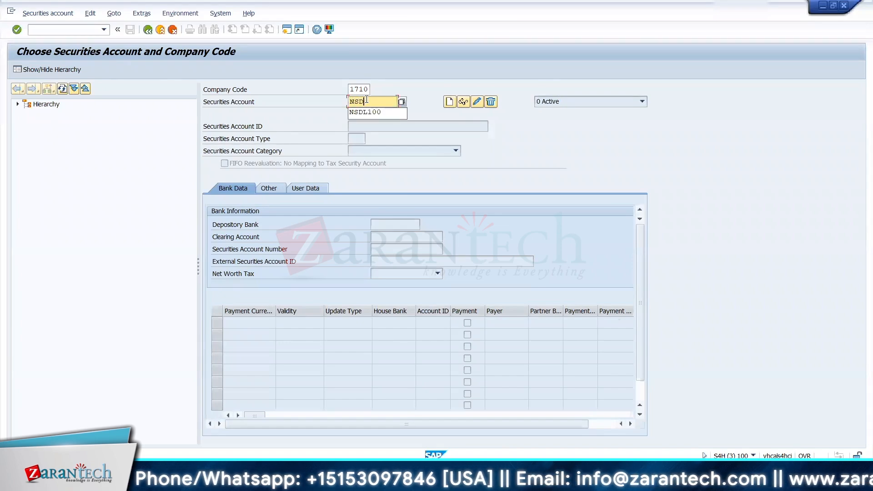
text(L100)
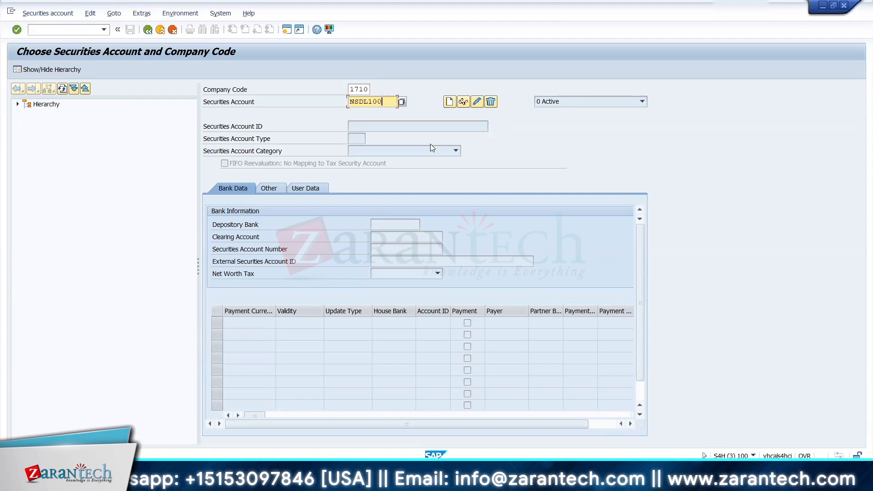
key(BackSpace)
key(BackSpace)
key(BackSpace)
key(BackSpace)
key(BackSpace)
key(BackSpace)
key(BackSpace)
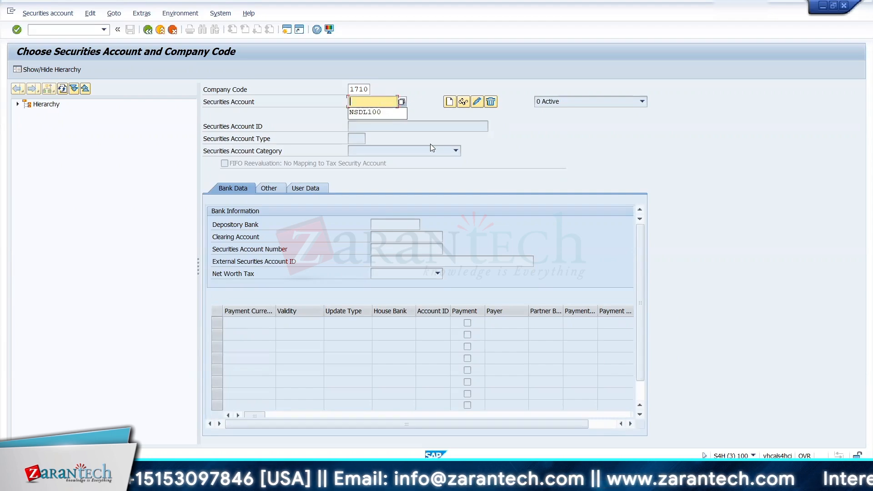
Step: Start creating a new securities account named MF in company code 1710 without a copy reference
text(MF)
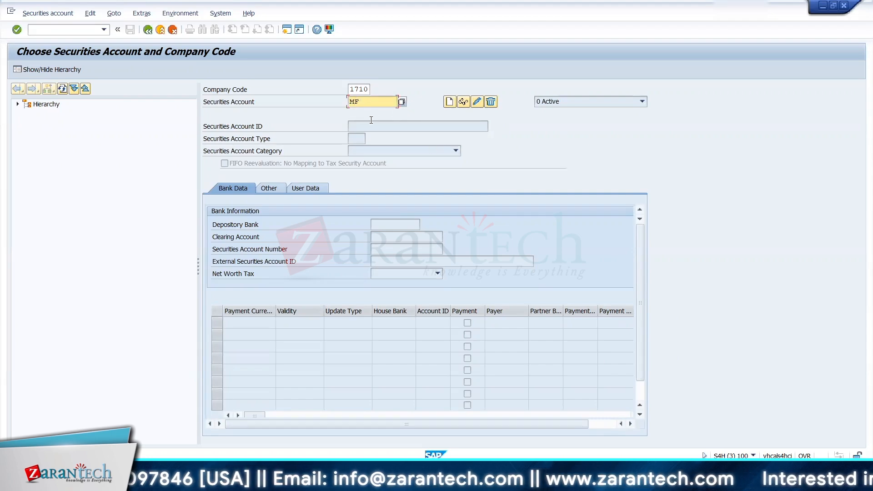
click(433, 128)
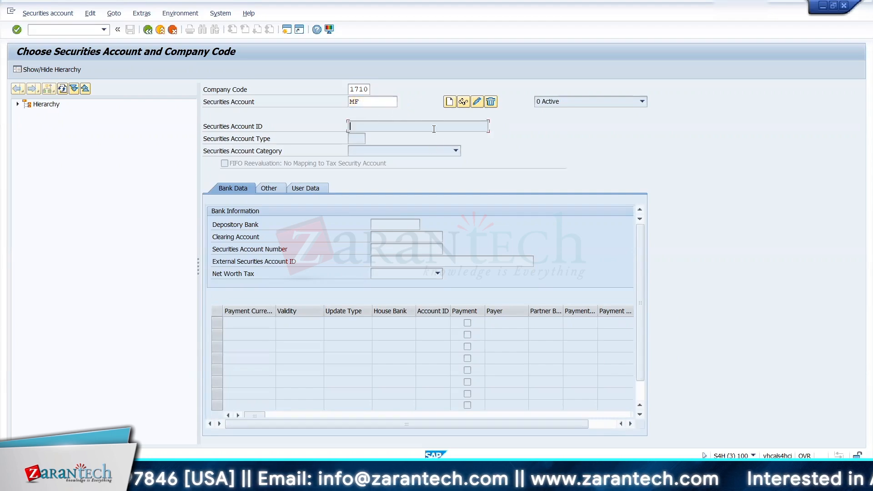
click(449, 101)
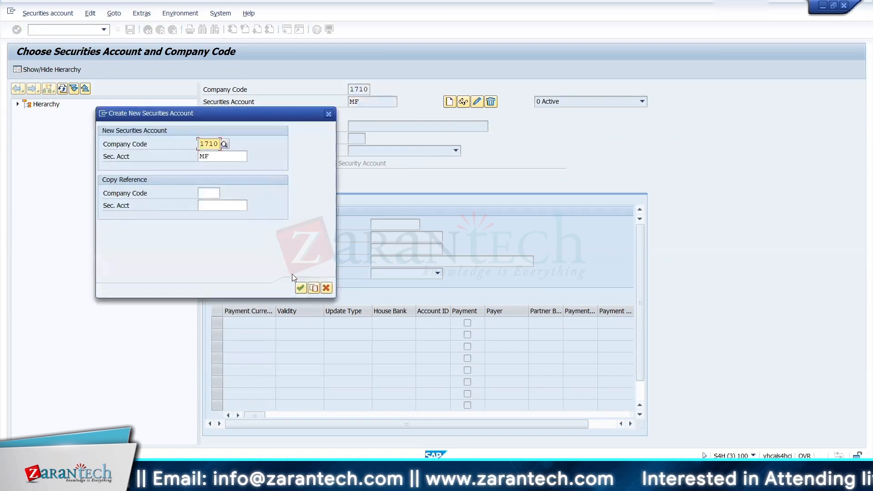
click(304, 291)
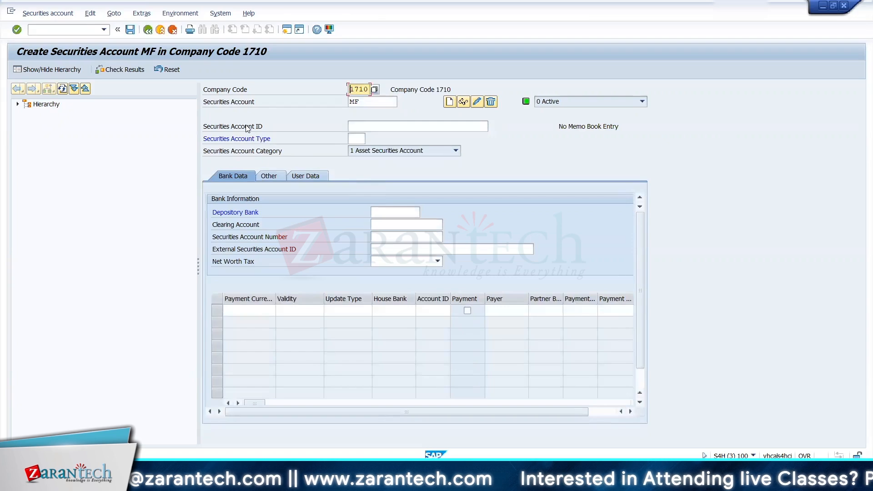
Step: Enter the securities account ID, assign securities account type AKT, and activate the Depository Bank field
click(358, 127)
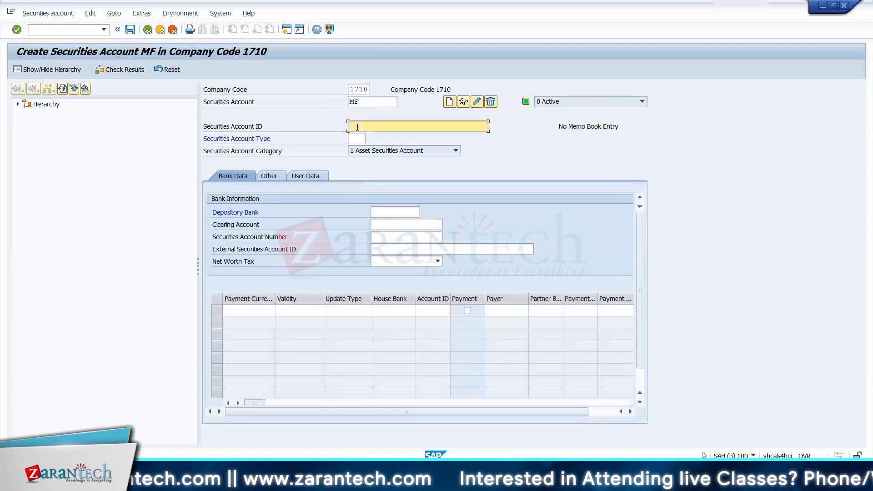
text(M)
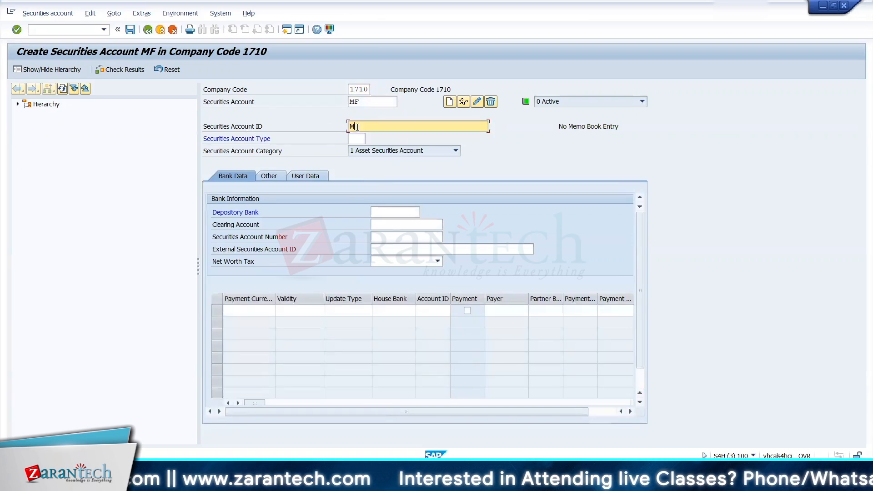
text(F1010)
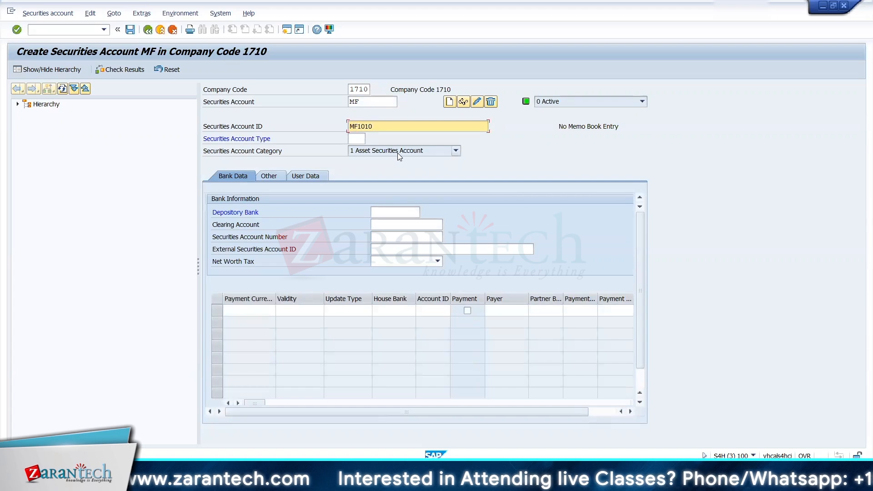
click(362, 135)
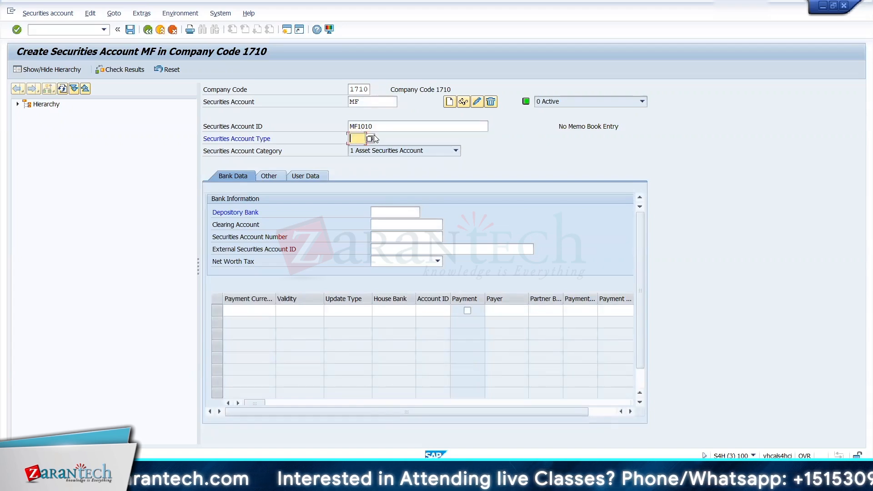
click(371, 137)
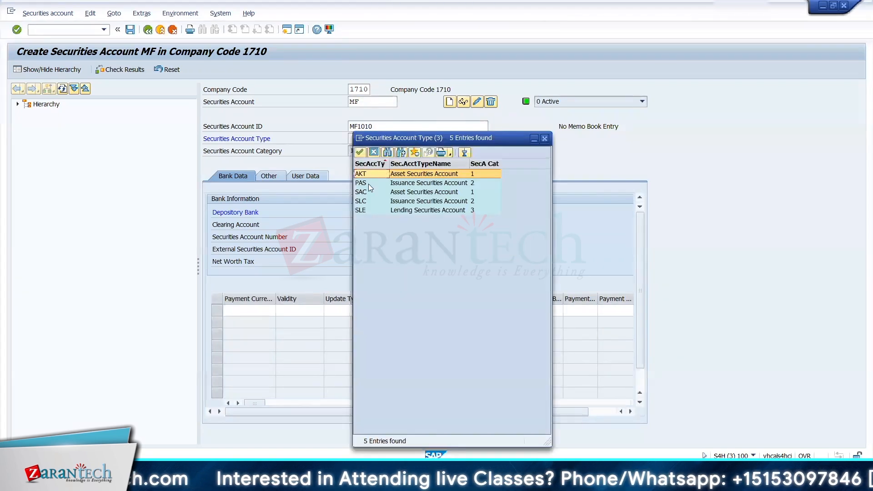
double_click(371, 174)
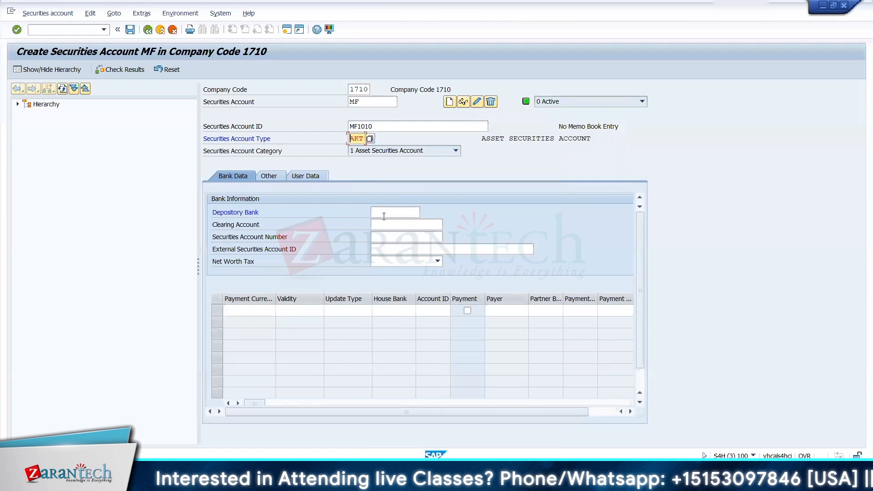
click(383, 216)
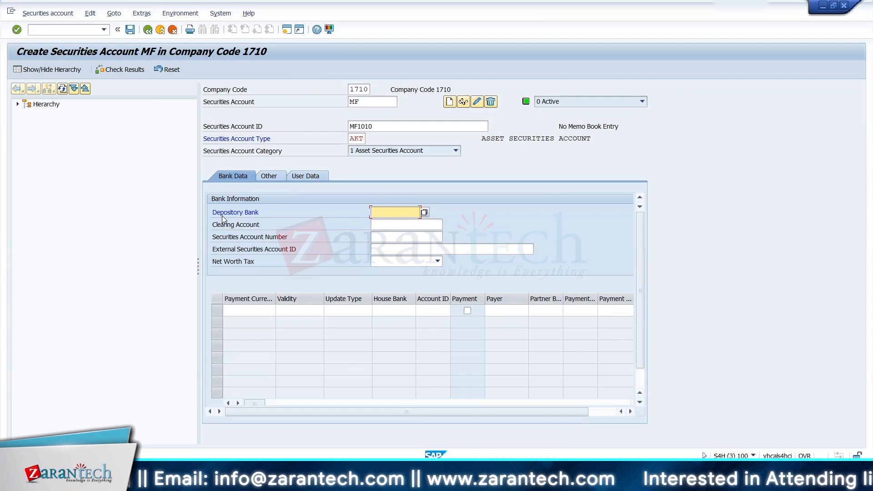
Step: Switch back to the Display IMG session and locate SAP Business Partner for Financial Services under Treasury and Risk Management > Basic Functions
key(alt+Tab)
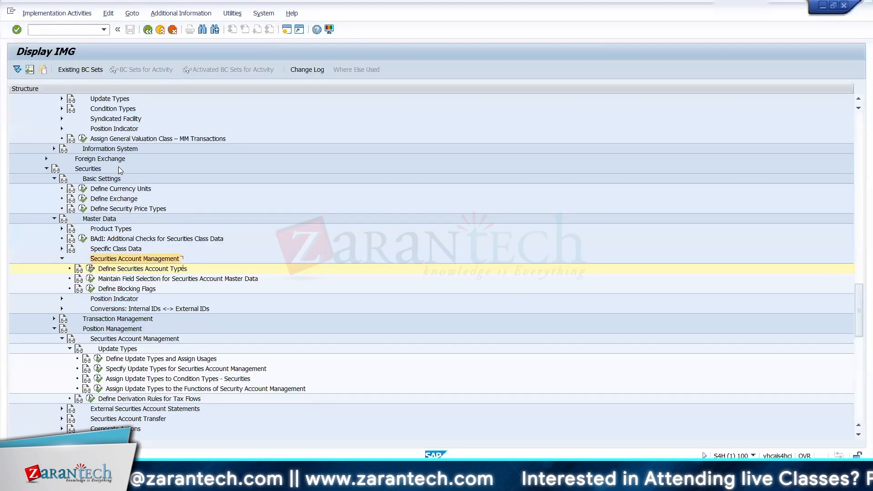
key(Up)
key(Up)
key(Up)
key(Up)
key(Up)
key(Up)
key(Up)
key(Up)
key(Up)
key(Up)
key(Up)
key(Up)
key(Up)
key(Up)
key(Up)
key(Up)
key(Up)
key(Up)
key(Up)
key(Up)
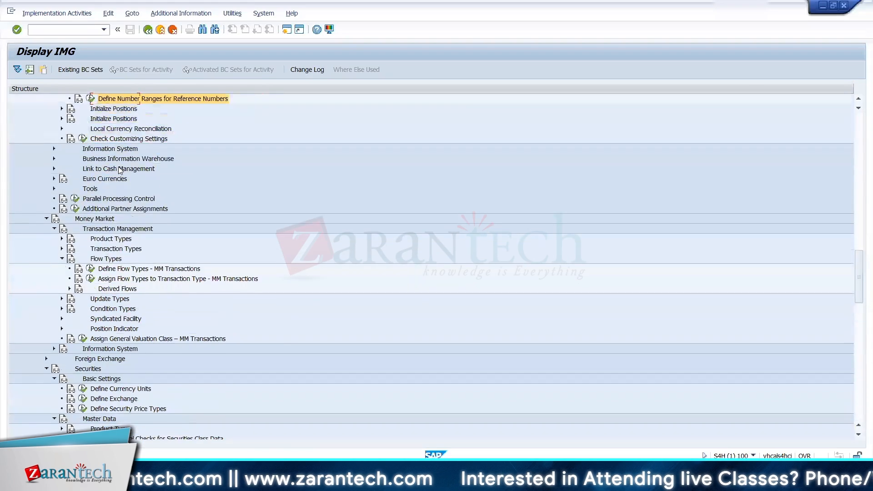
key(Up)
key(Up)
key(Up)
key(Up)
key(Up)
key(Up)
key(Up)
key(Up)
key(Up)
key(Up)
key(Up)
key(Up)
key(Up)
key(Up)
key(Up)
key(Up)
key(Up)
key(Up)
key(Up)
key(Up)
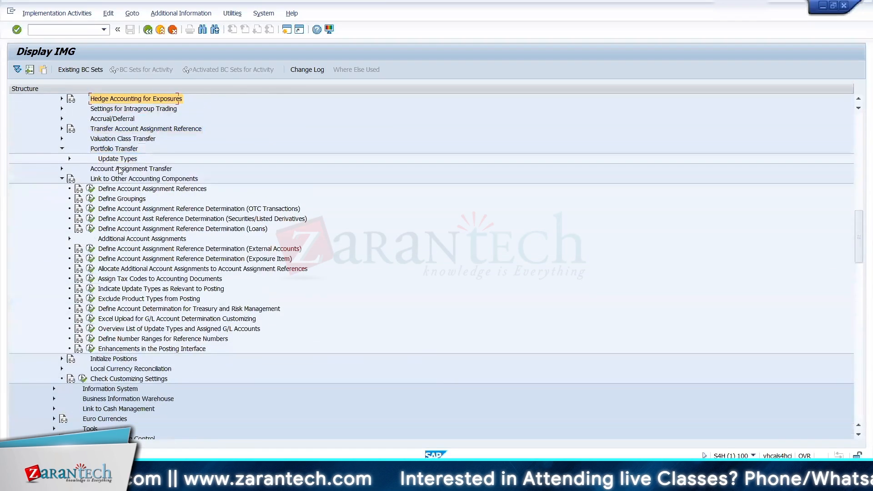
key(Up)
key(Up)
key(Up)
key(Up)
key(Up)
key(Up)
key(Up)
key(Up)
key(Up)
key(Up)
key(Up)
key(Up)
key(Up)
key(Up)
key(Up)
key(Up)
key(Up)
key(Up)
key(Up)
key(Up)
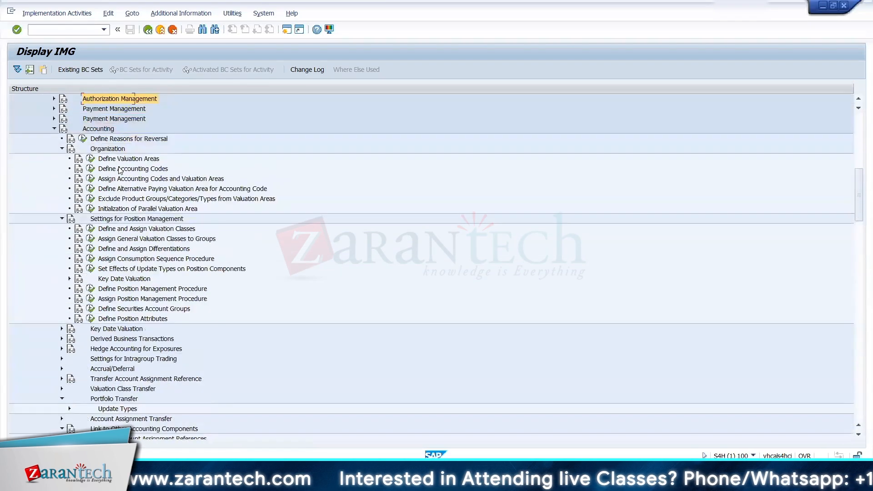
key(Up)
key(Up)
key(Up)
key(Up)
key(Up)
key(Up)
key(Up)
key(Up)
key(Up)
key(Up)
key(Down)
key(Down)
key(Down)
key(Down)
key(Down)
key(Down)
key(Right)
key(Down)
key(Right)
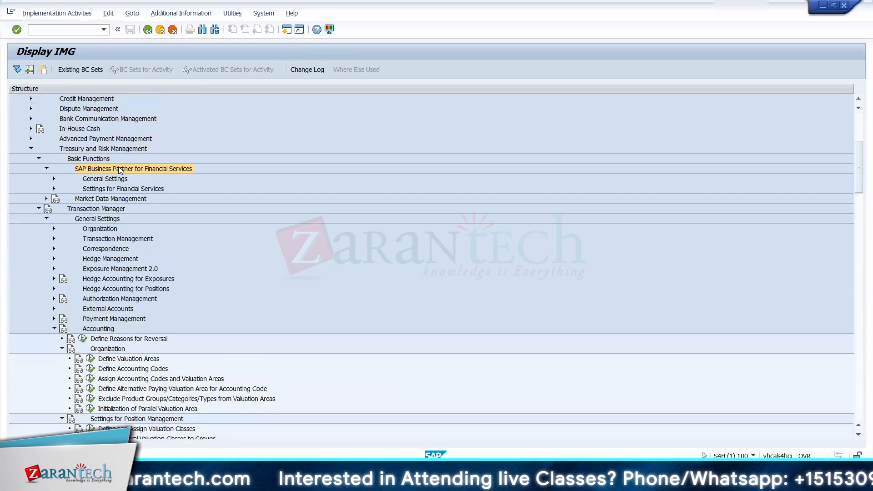
Step: Expand General Settings, Business Partner and Basic Settings under SAP Business Partner for Financial Services
key(Down)
key(Right)
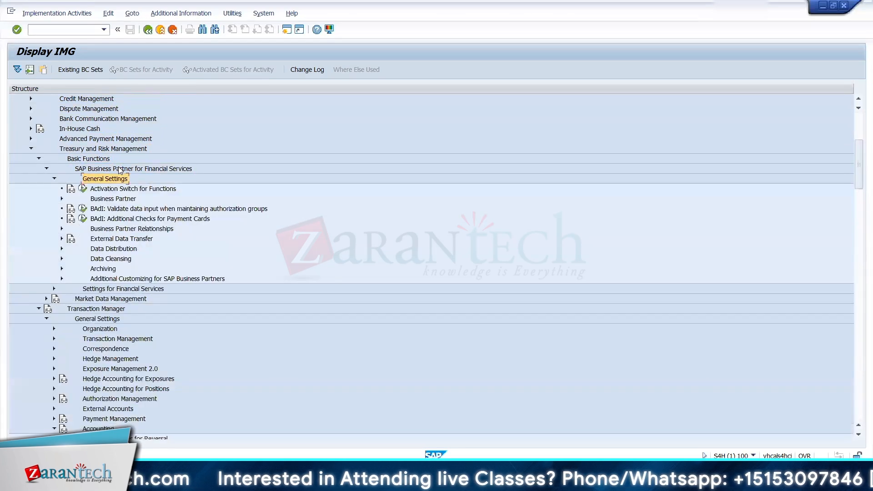
key(Down)
key(Down)
key(Right)
key(Down)
key(Right)
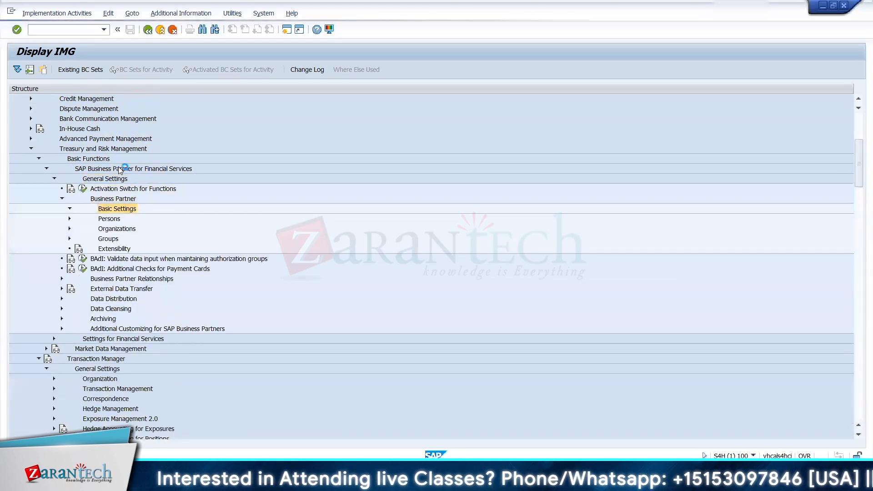
Step: Collapse Business Partner Roles and expand Number Ranges and Groupings under Basic Settings
key(Down)
key(Right)
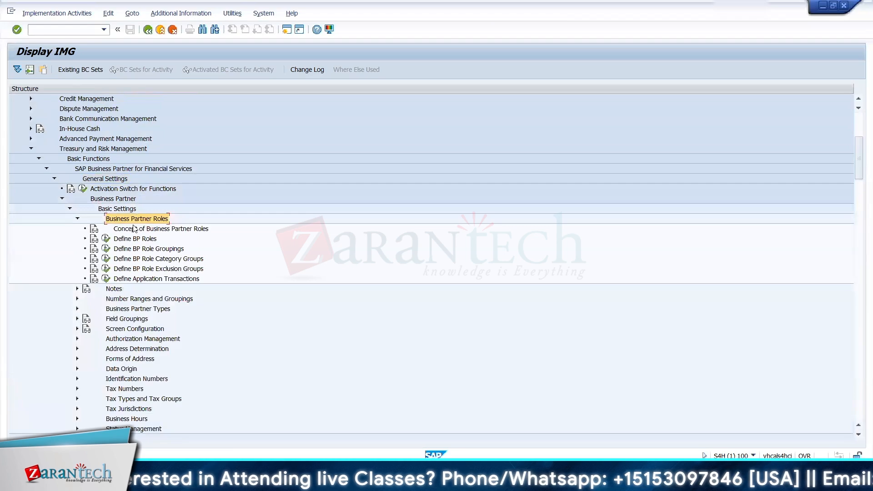
click(69, 209)
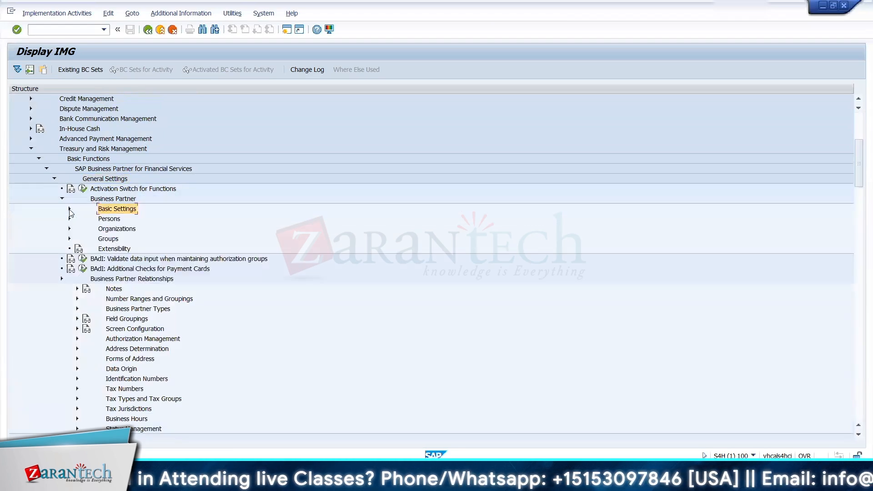
click(69, 209)
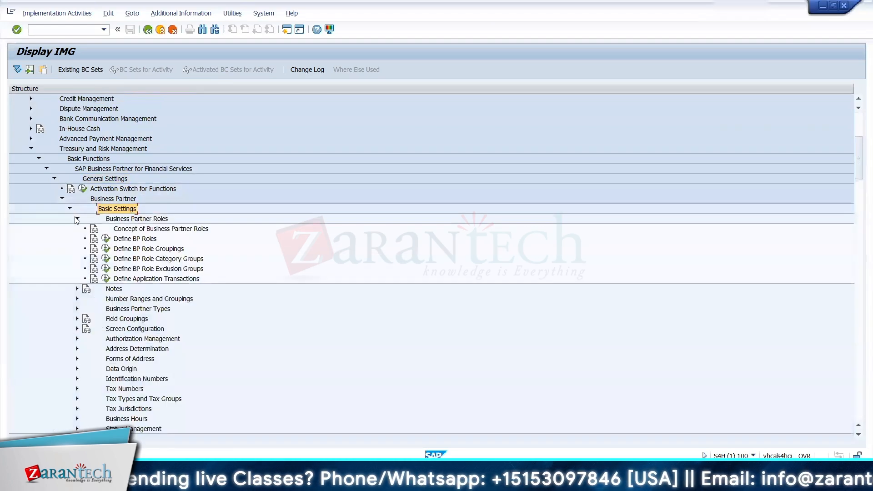
click(77, 219)
click(78, 239)
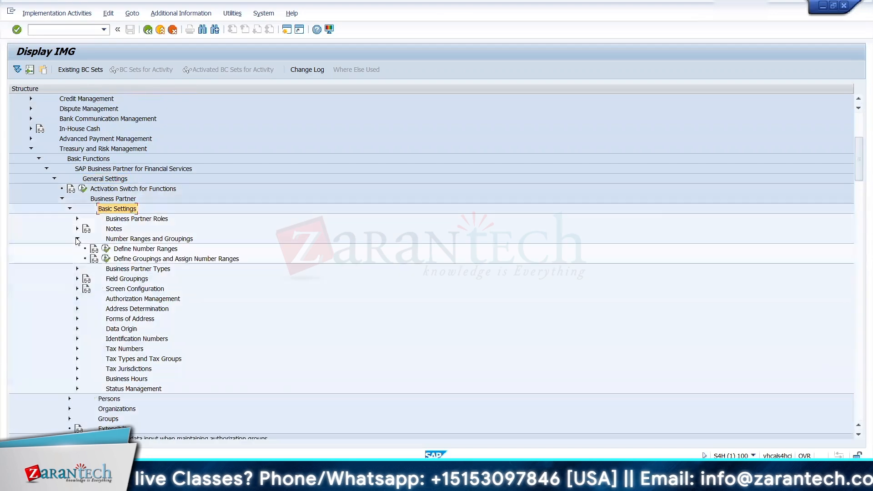
Step: Open Define Groupings and Assign Number Ranges and check the number ranges assigned to treasury partner groupings TR02 and TR01
click(106, 258)
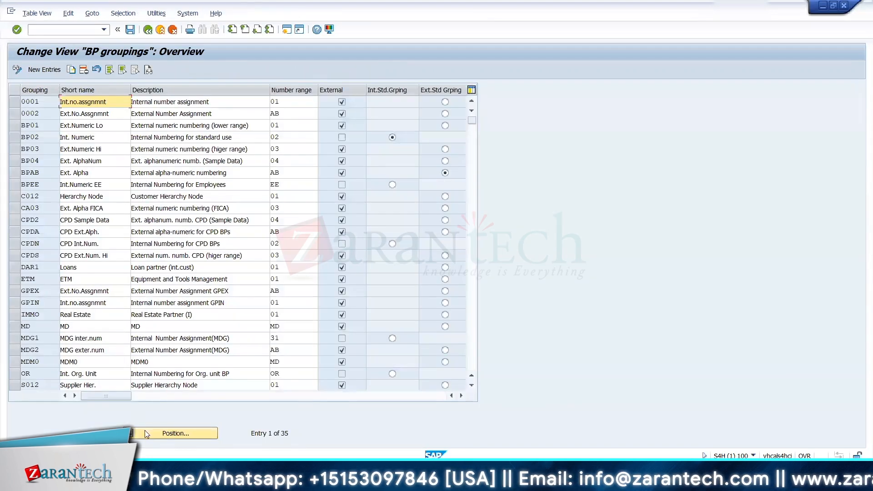
click(164, 433)
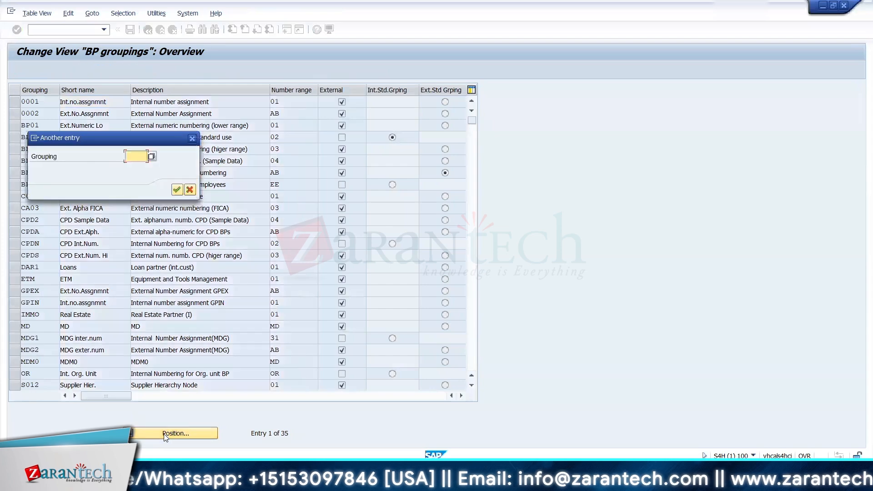
text(tr02)
key(Return)
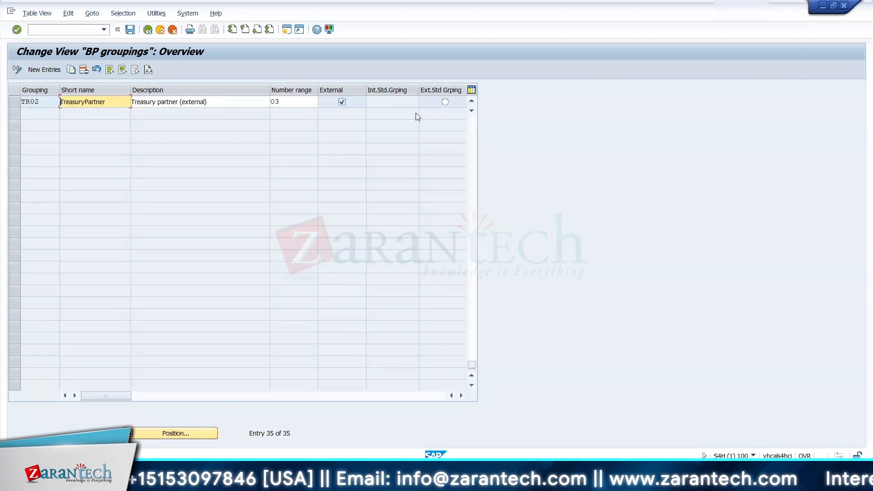
click(471, 100)
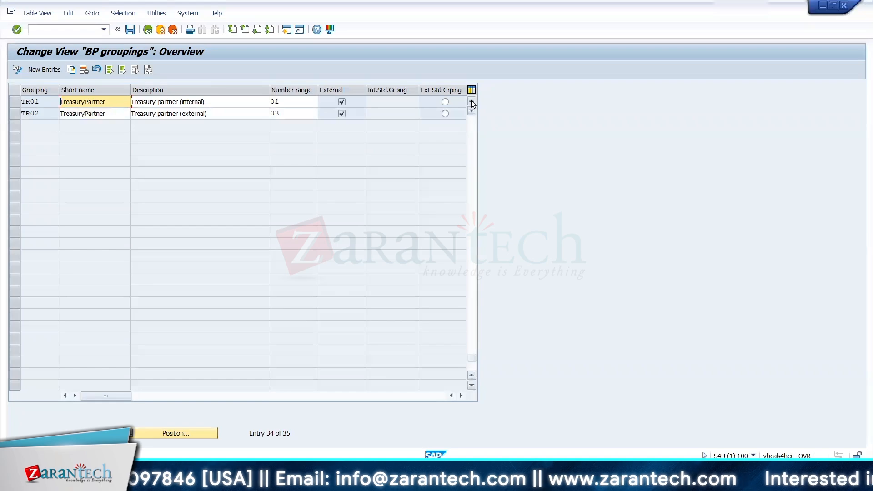
click(287, 102)
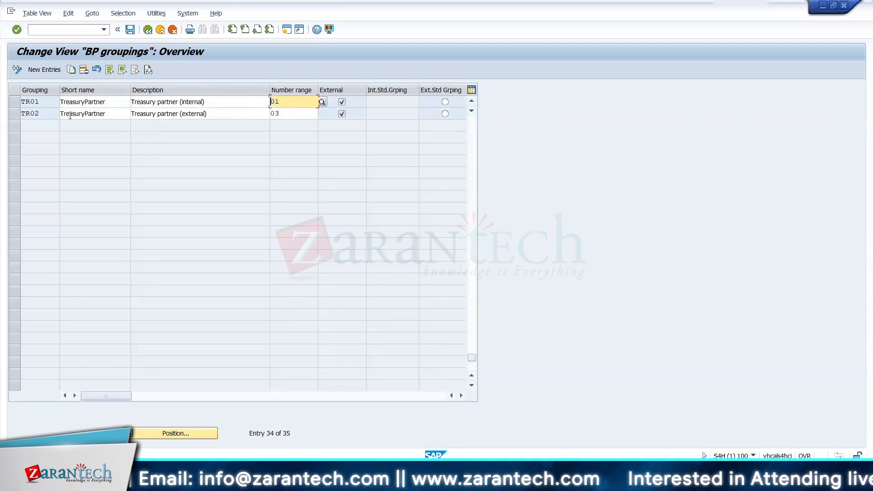
Step: Review the business partner intervals under Define Number Ranges, examining ranges 01 and 31, and return to the IMG
click(148, 31)
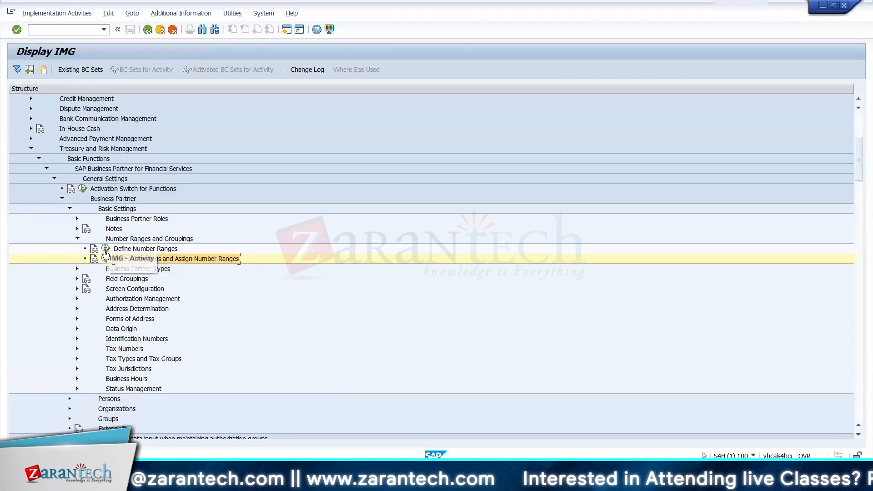
double_click(137, 243)
click(150, 112)
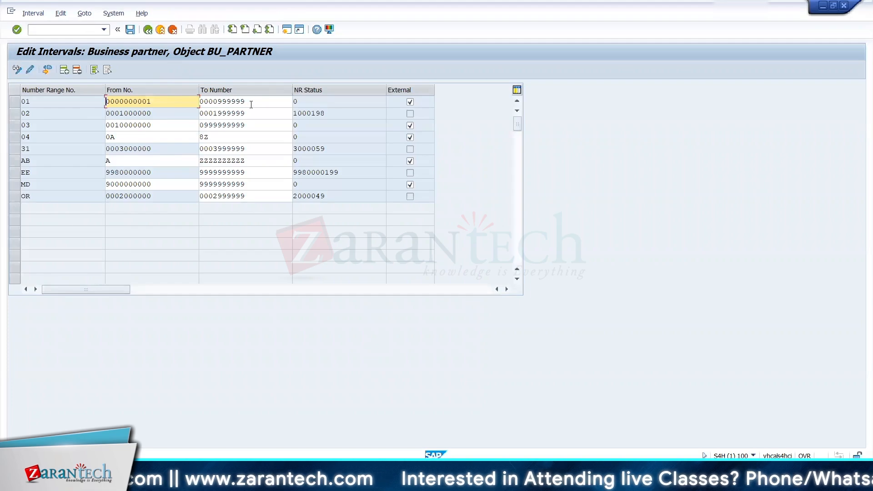
click(251, 104)
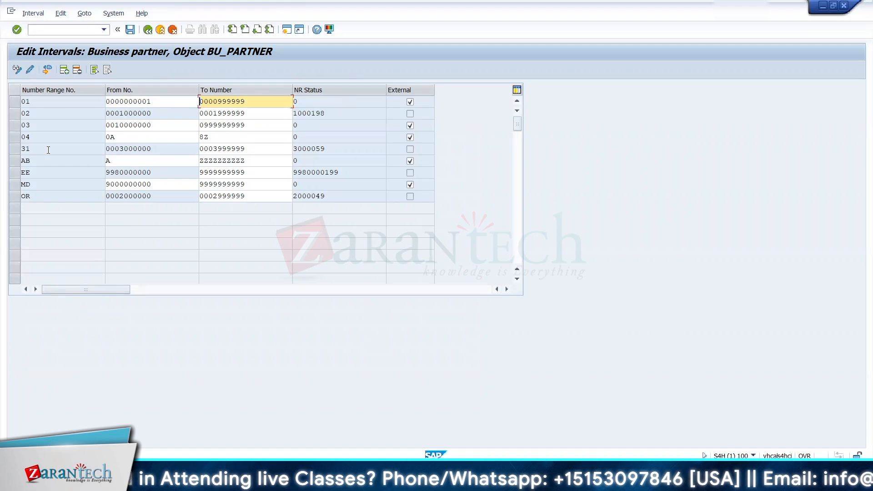
drag(38, 149, 19, 145)
click(20, 145)
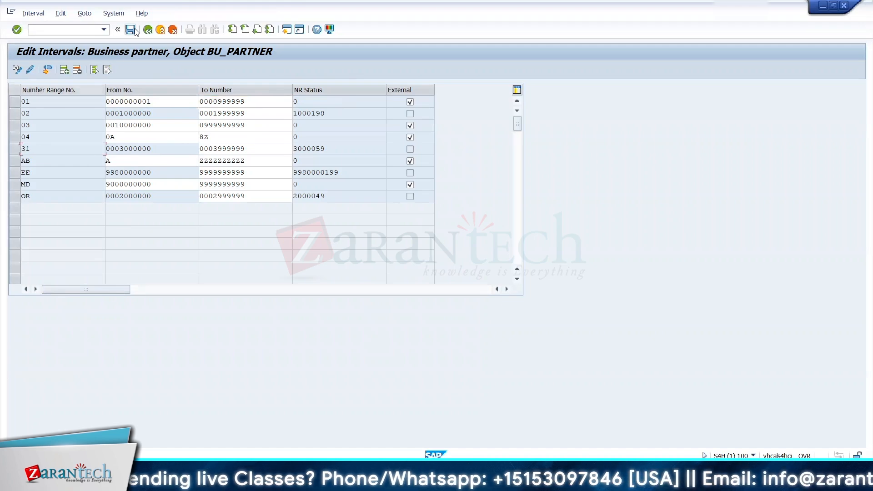
click(147, 30)
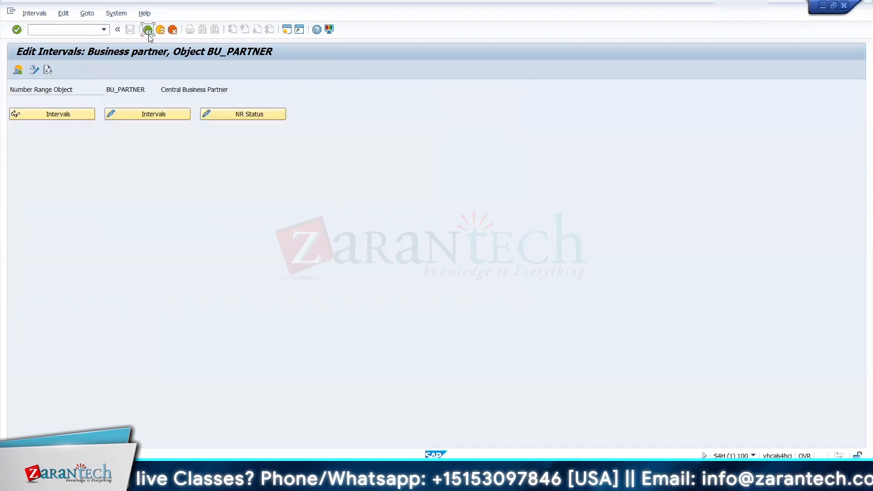
click(148, 30)
Step: Reopen Define Groupings and Assign Number Ranges and position the list at grouping TR01
click(105, 259)
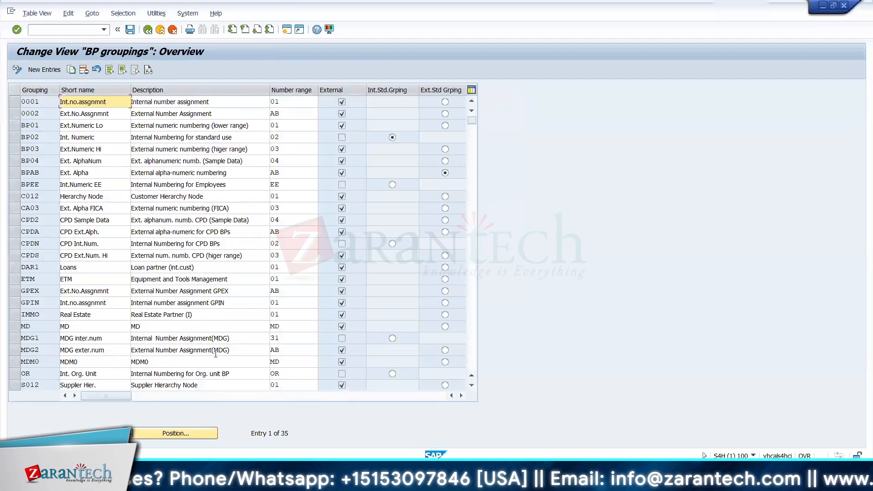
click(172, 437)
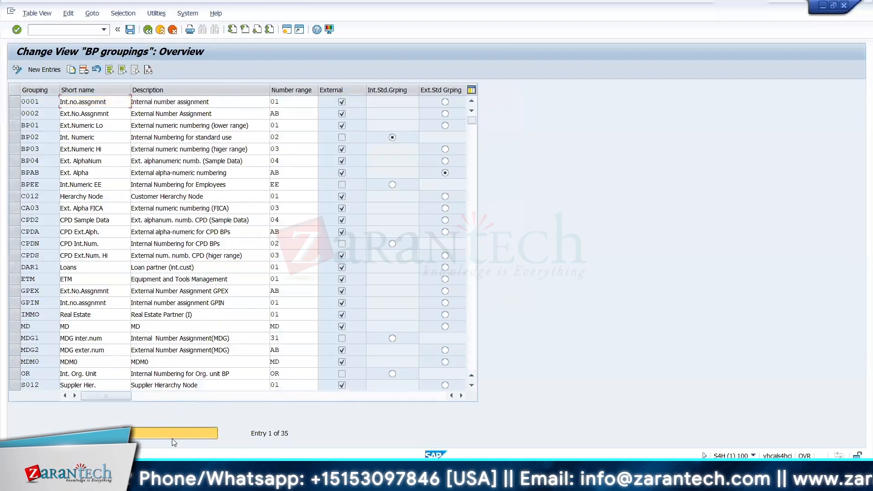
text(TR01)
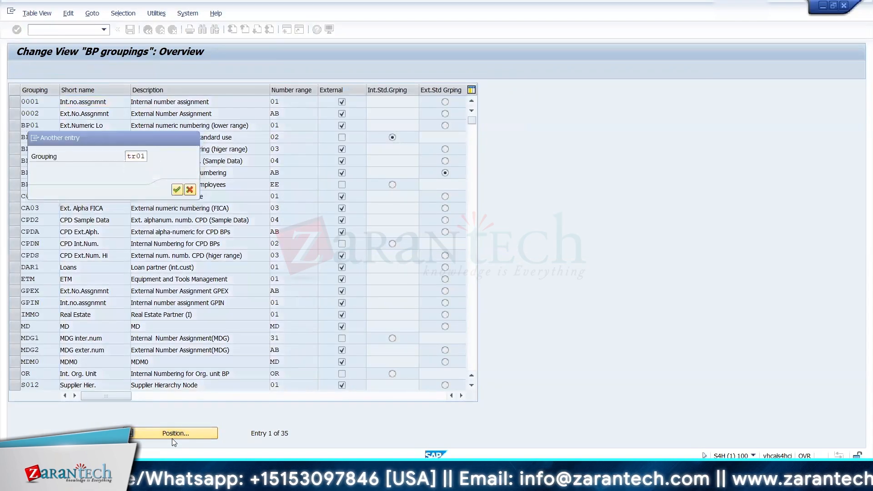
key(Return)
key(Tab)
key(Tab)
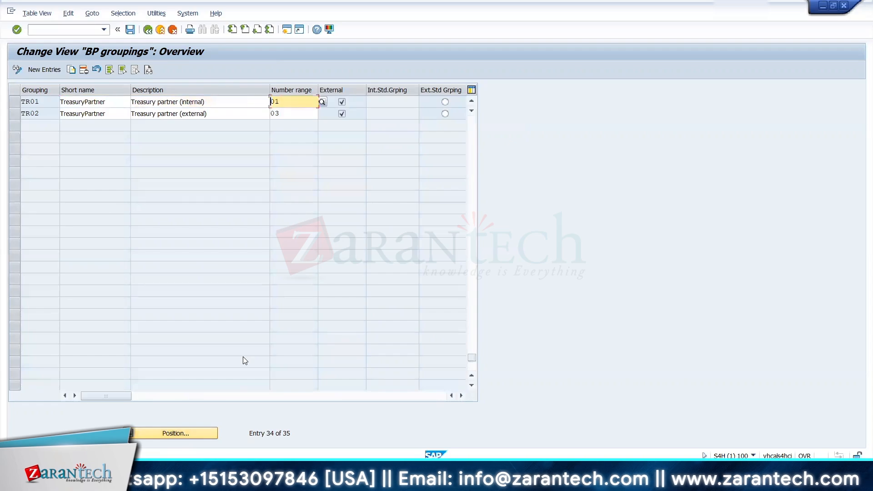
Step: Set the number range of grouping TR01 to 31 and save it to the TRM CONFIGURATION customizing request
text(3)
key(BackSpace)
key(BackSpace)
key(BackSpace)
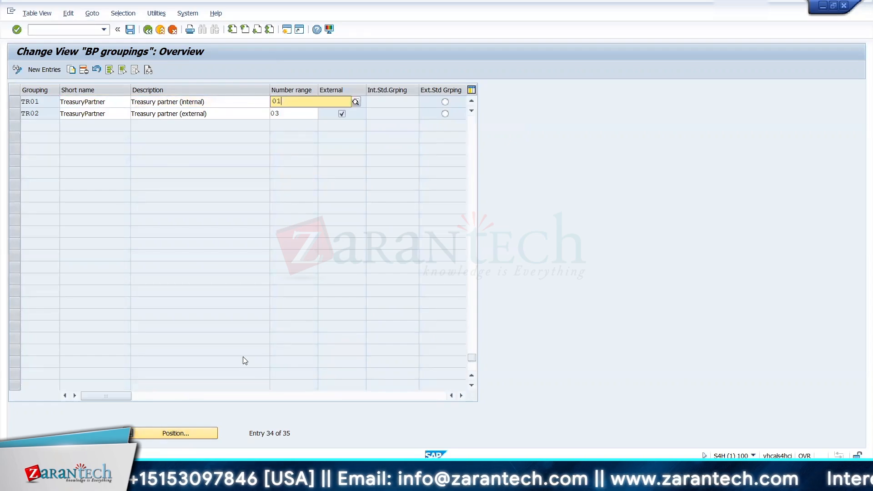
text(31)
key(Return)
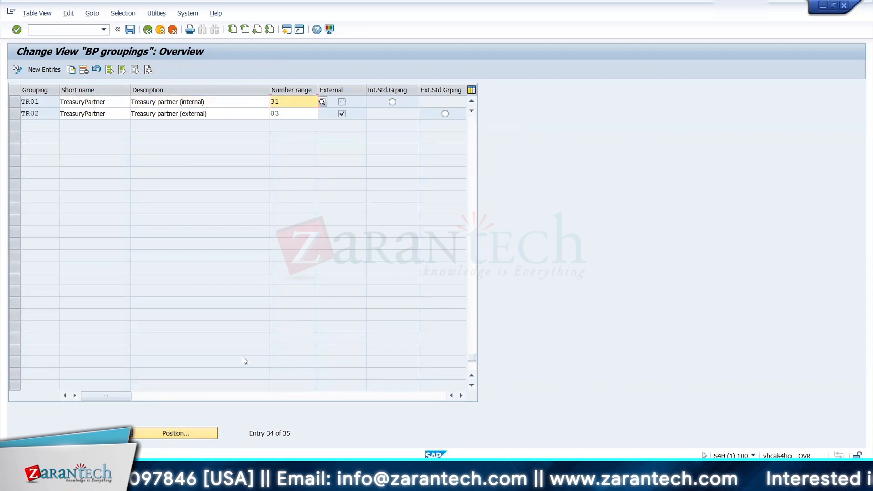
click(130, 30)
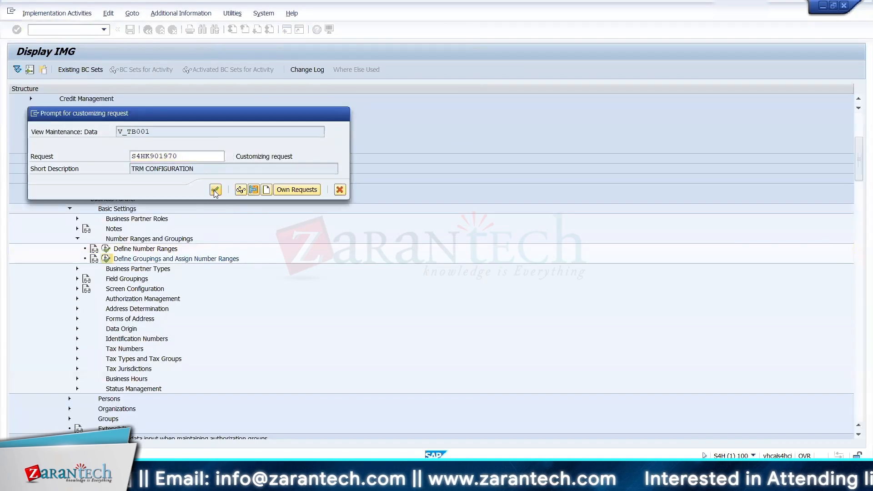
key(Return)
click(148, 30)
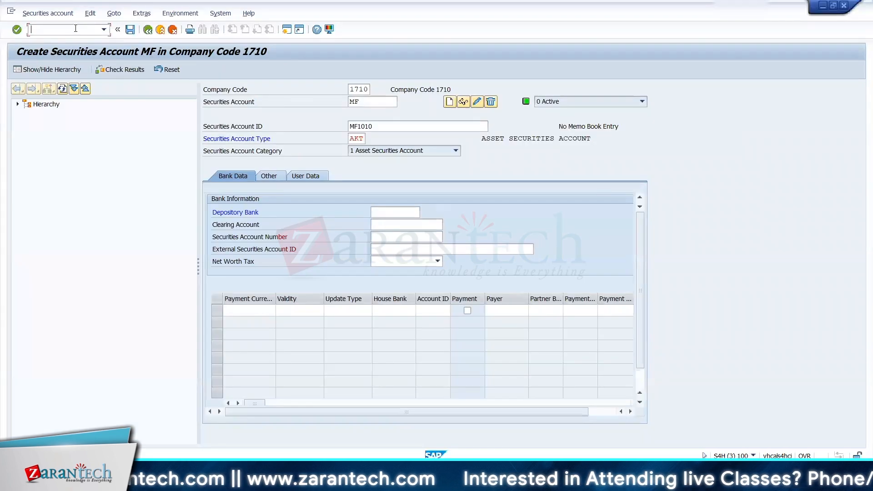
Step: From the securities account session, open transaction BP in a new session and start an organization with grouping TR01 Treasury partner (internal)
text(/oBP)
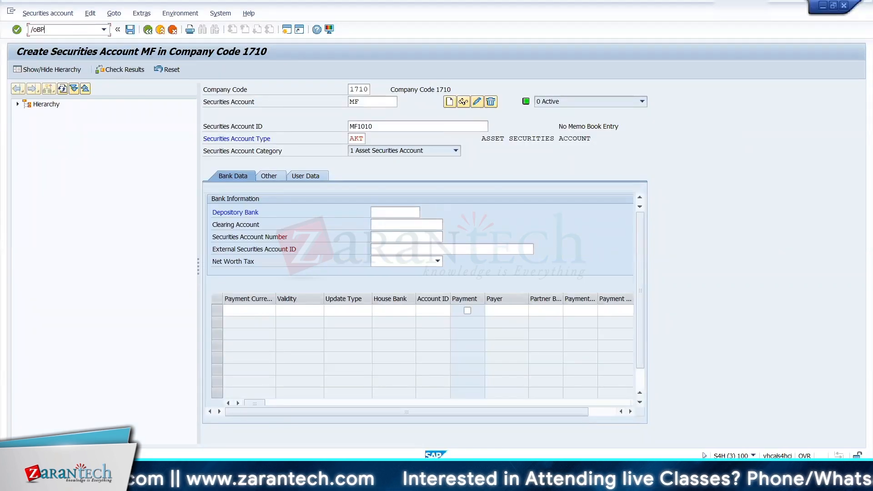
key(Return)
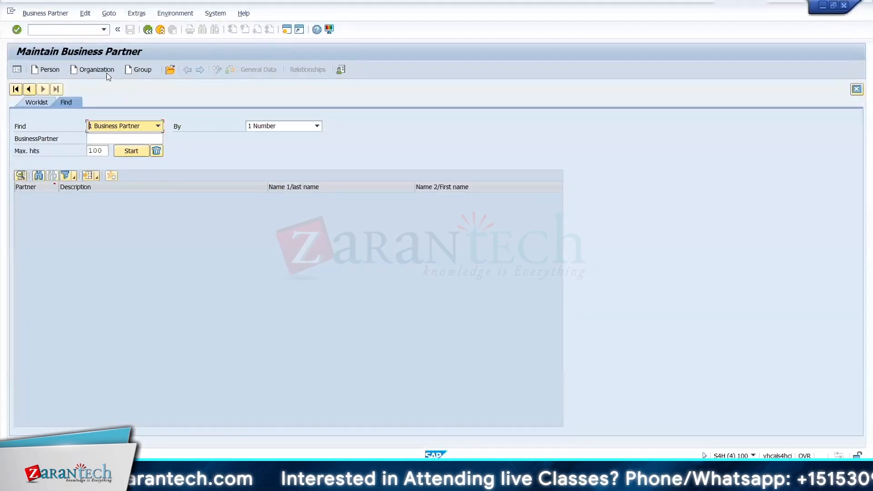
click(105, 72)
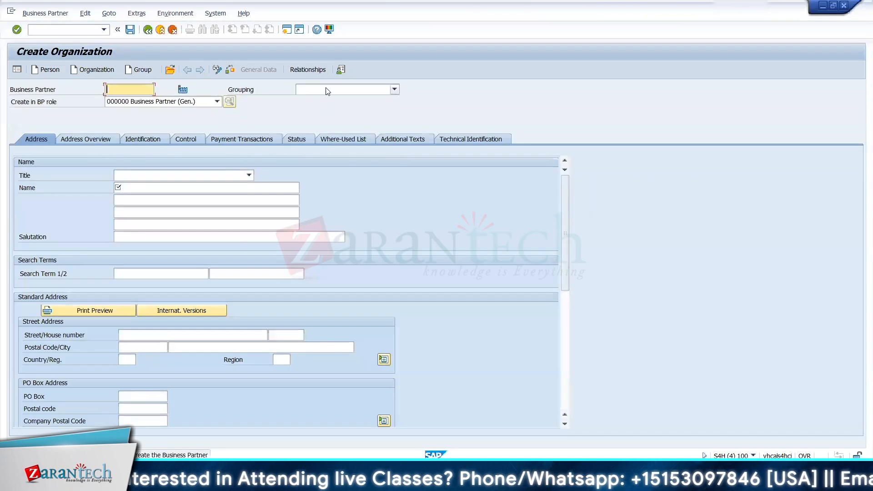
click(328, 91)
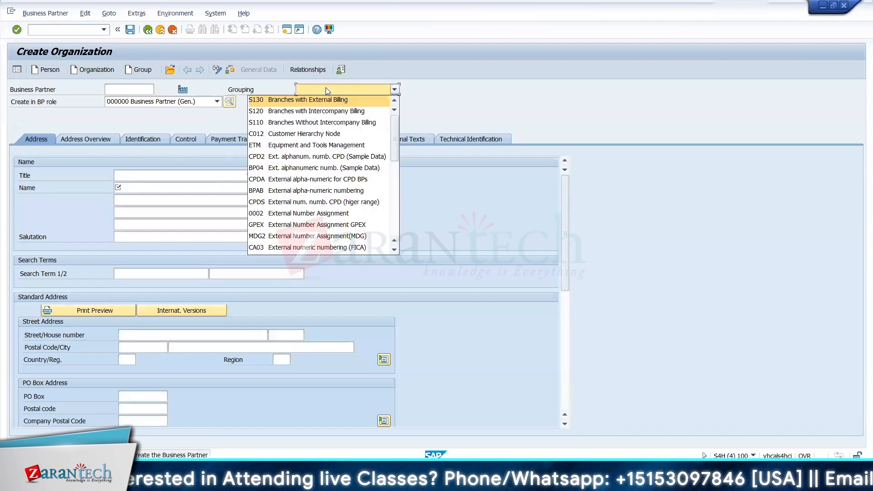
scroll(298, 245, down, 5)
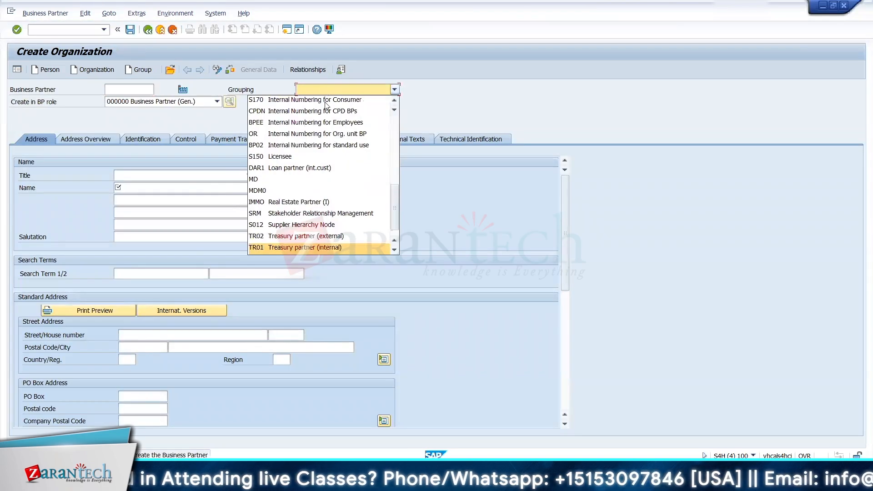
click(298, 248)
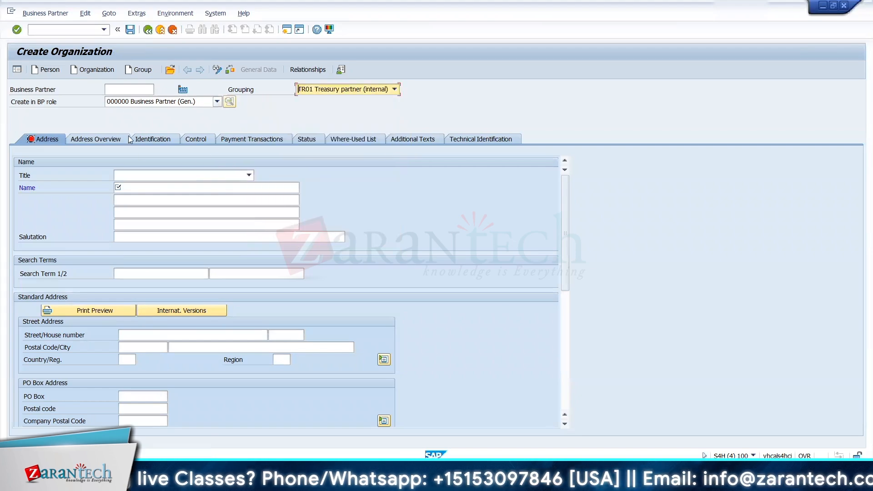
Step: Set the organization's title to 0003 Company and its name to ICICI BANK A/c (DEMAT)
click(138, 174)
click(136, 183)
click(137, 186)
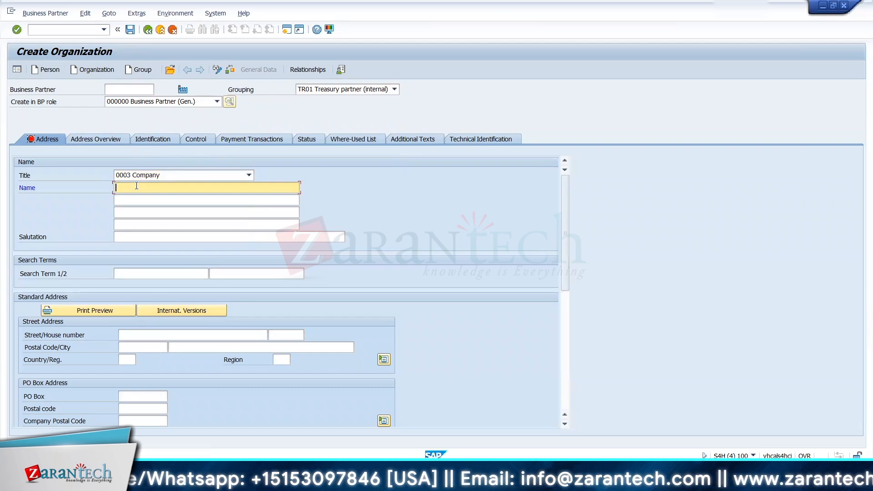
text(ICICI Ba)
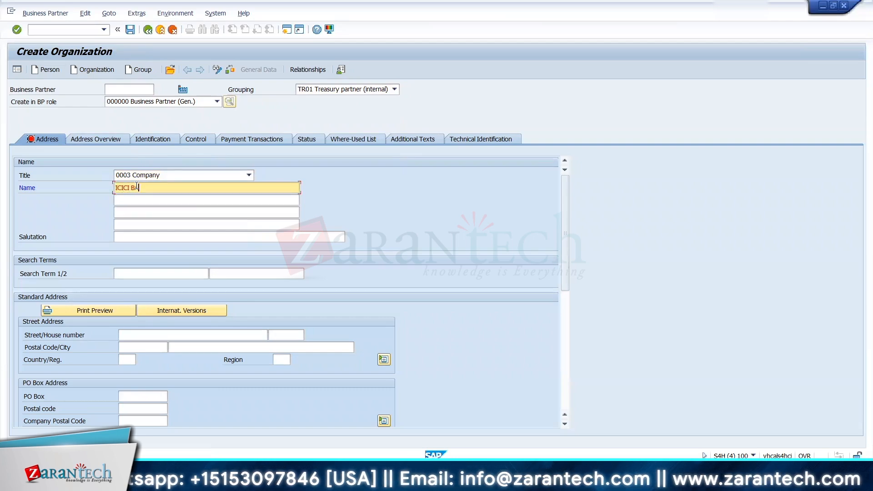
text(NK A)
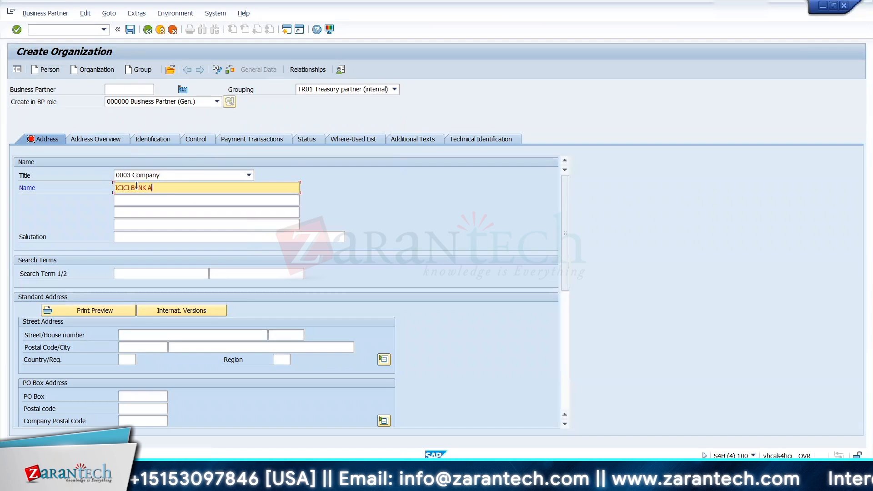
text(/c (D)
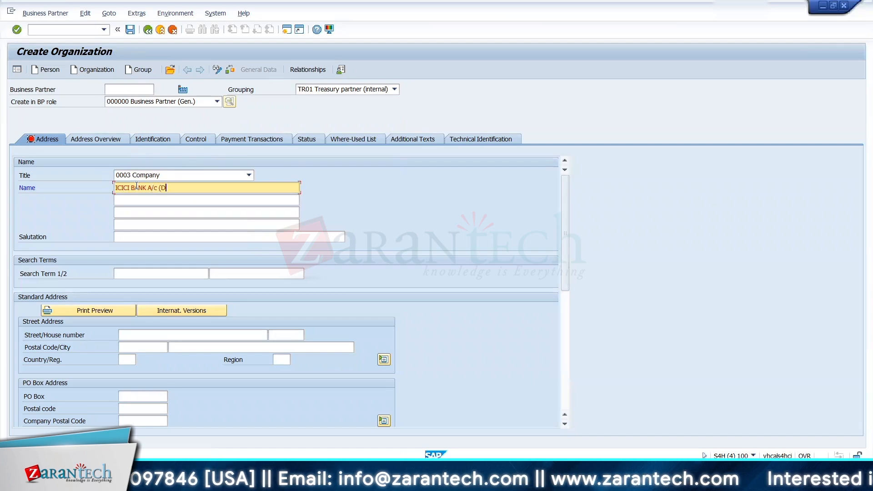
text(EMAT)
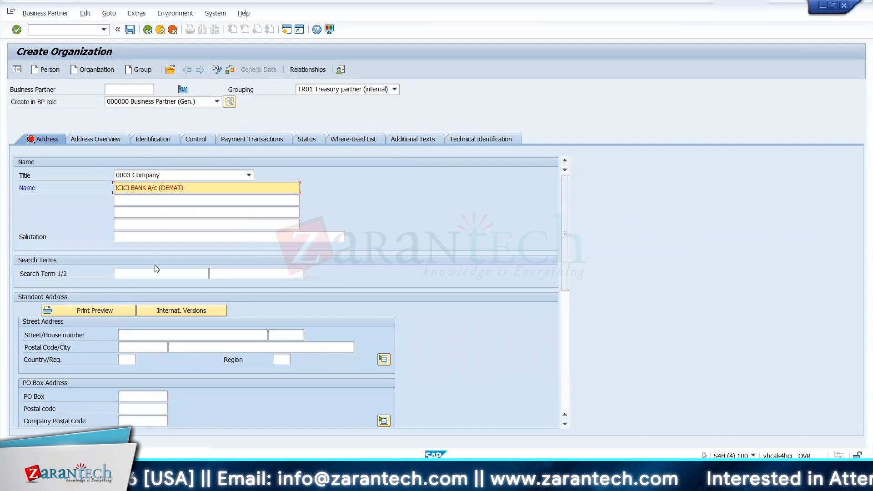
Step: Set both search terms of the new organization to TRM
click(149, 275)
text(TRM)
key(Tab)
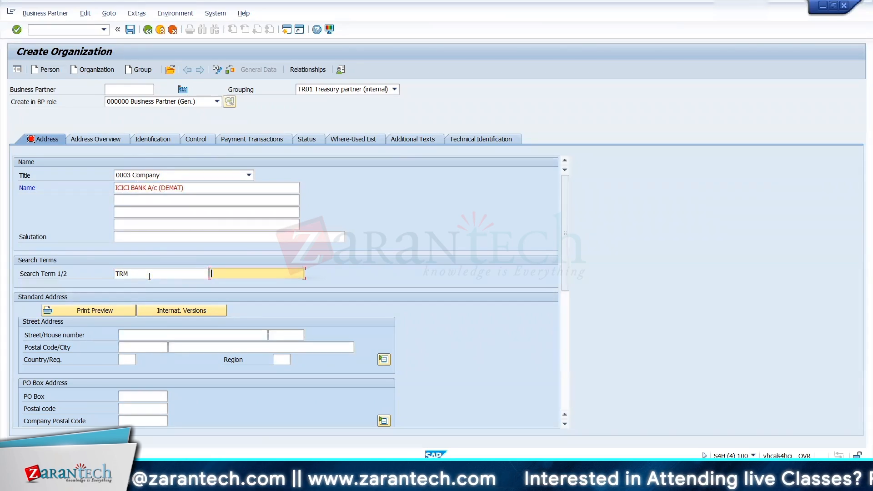
text(TRM)
Step: Fill in the organization's street address, including house number, postal code and city, with country US
click(132, 335)
text(12)
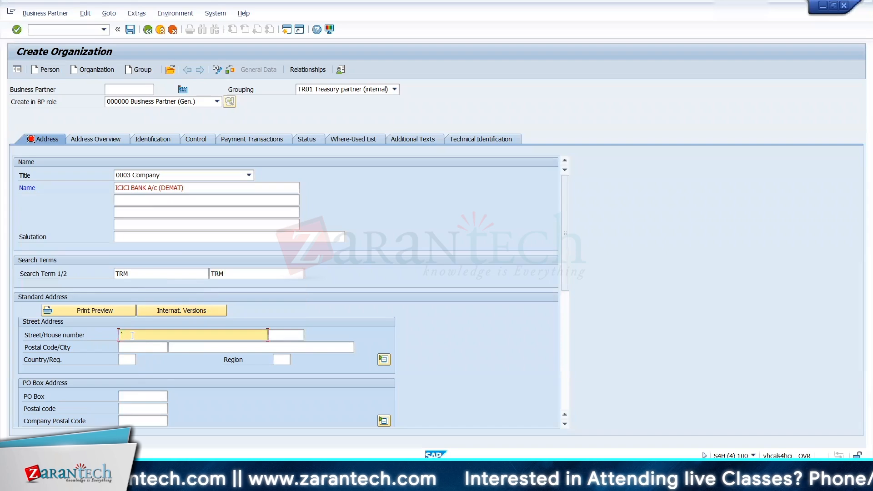
key(Tab)
text(12)
key(Tab)
text(4)
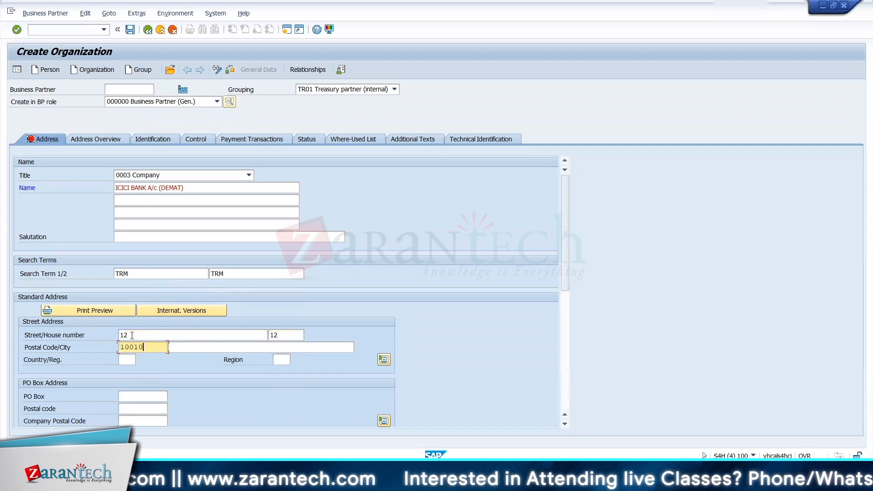
key(BackSpace)
text(10010)
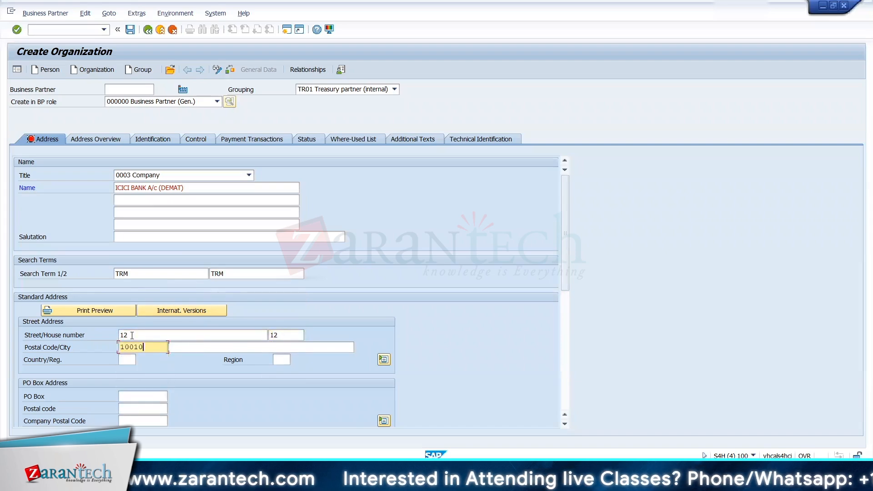
key(Tab)
text(New York)
key(Tab)
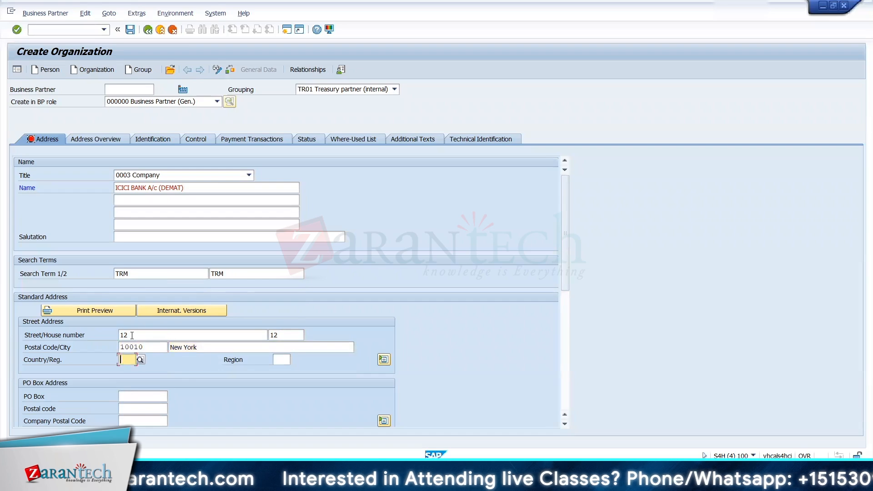
text(US)
key(Return)
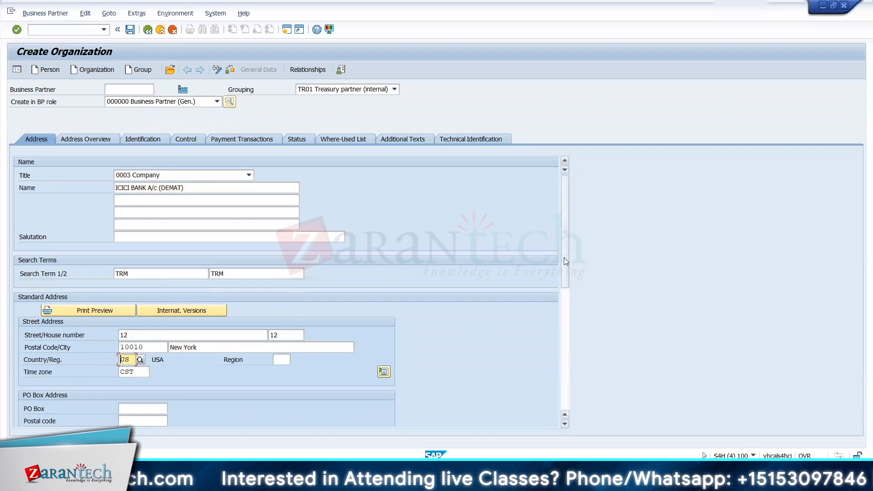
Step: Set the communication language to EN English, show the payment transactions data and save the new business partner
scroll(572, 295, down, 1)
scroll(575, 318, down, 5)
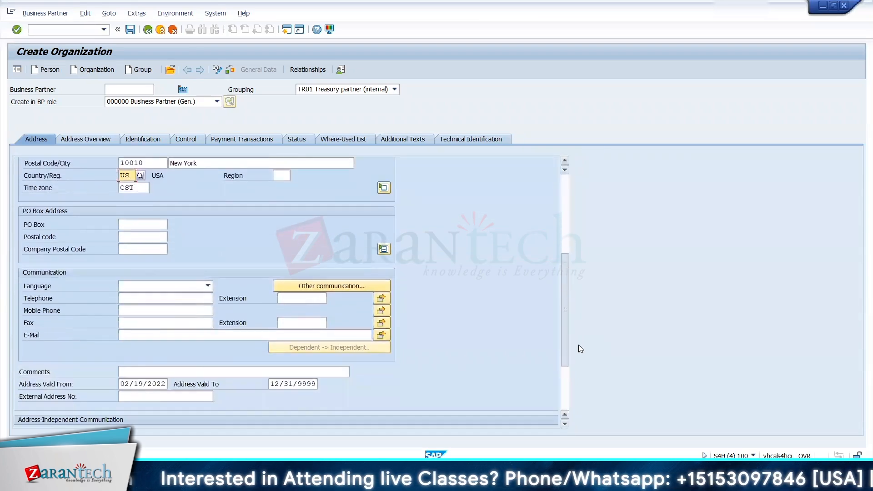
click(207, 286)
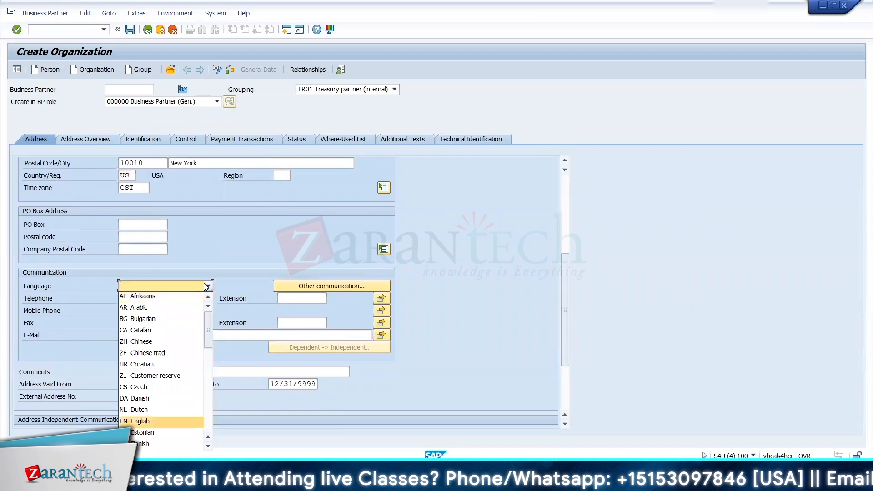
click(168, 420)
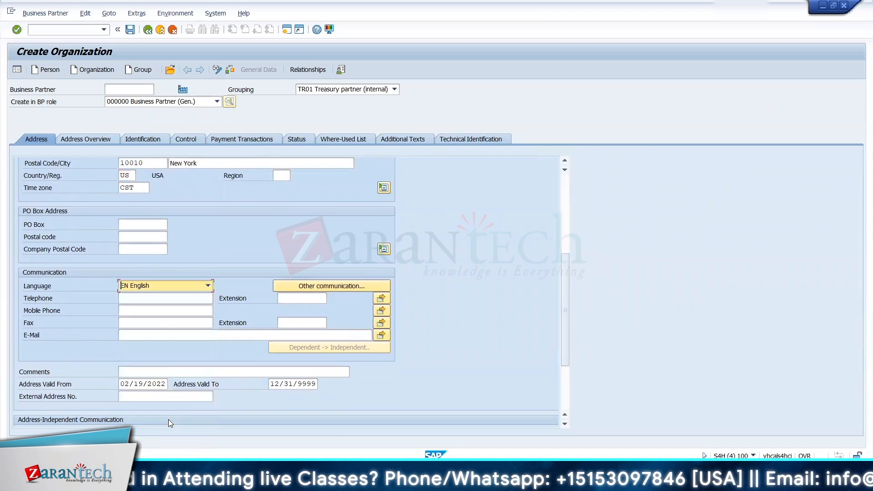
click(220, 140)
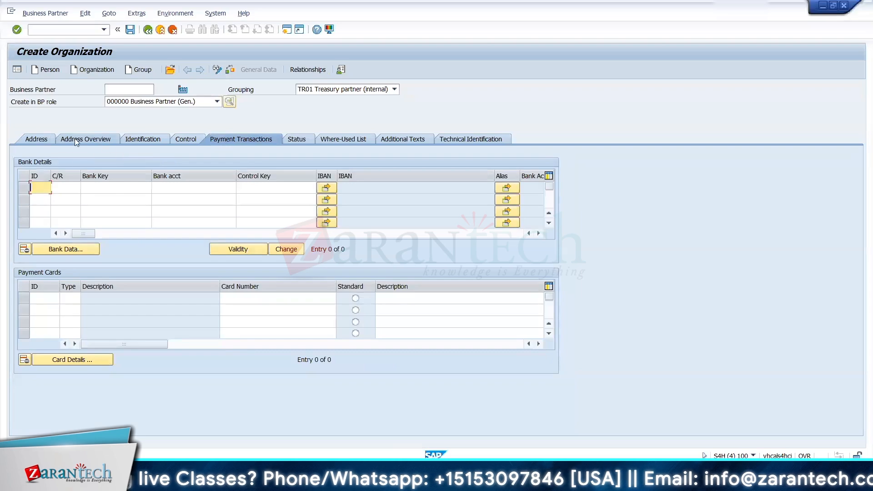
click(130, 30)
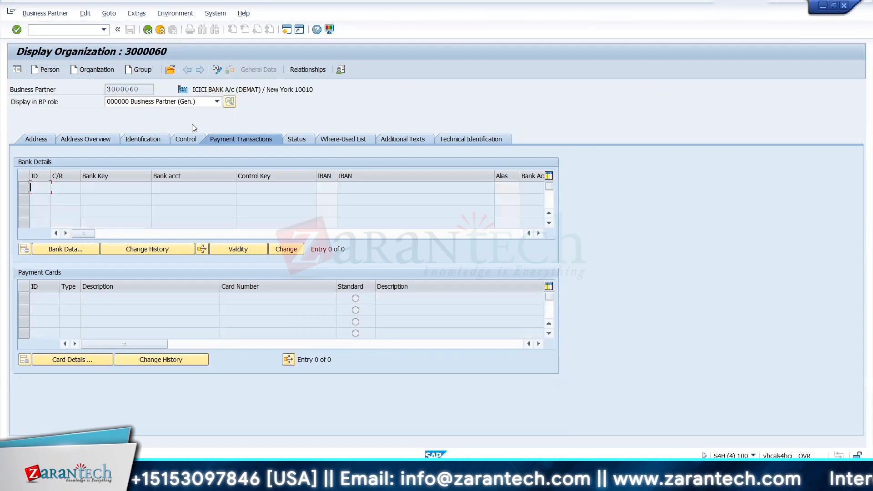
Step: Switch the business partner to change mode, assign it the role TR0152 Depository Bank and save
click(216, 71)
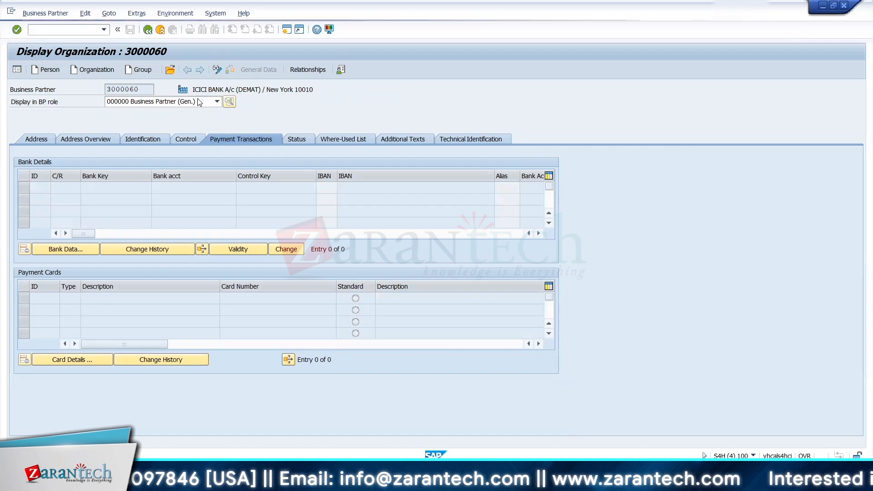
click(200, 102)
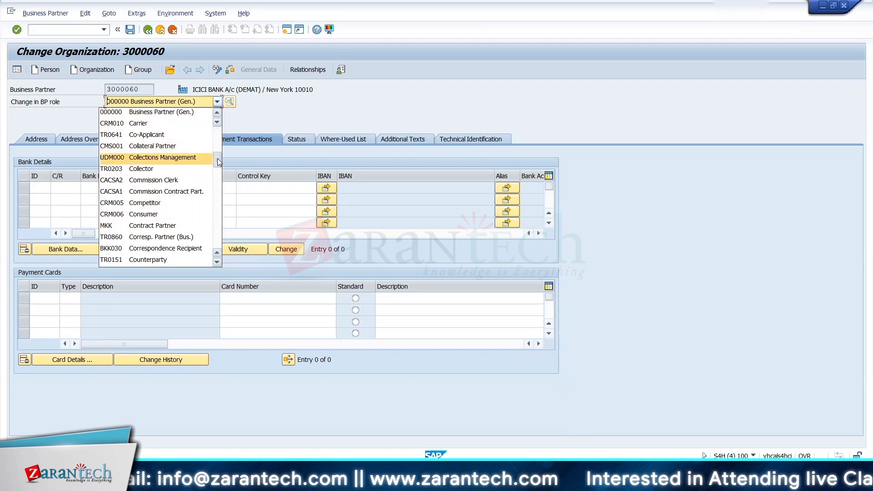
click(217, 262)
click(216, 262)
click(216, 262)
click(217, 262)
click(217, 262)
click(217, 262)
click(217, 262)
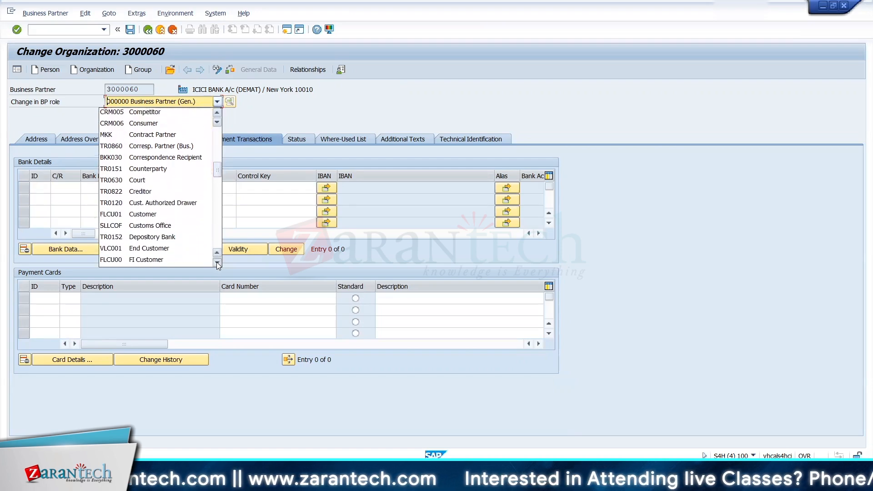
click(216, 261)
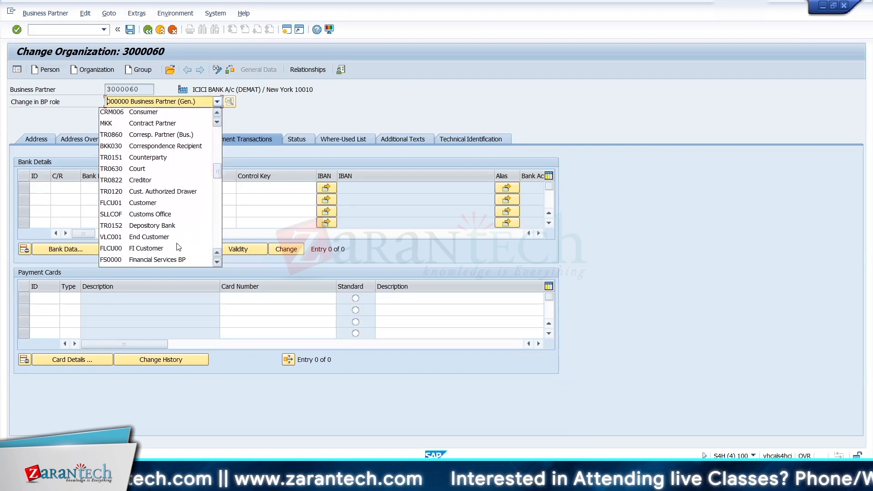
click(118, 229)
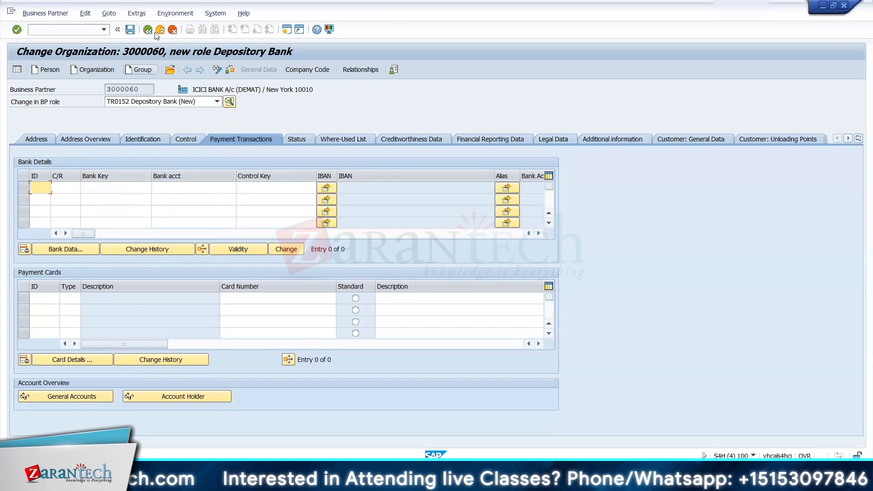
click(130, 30)
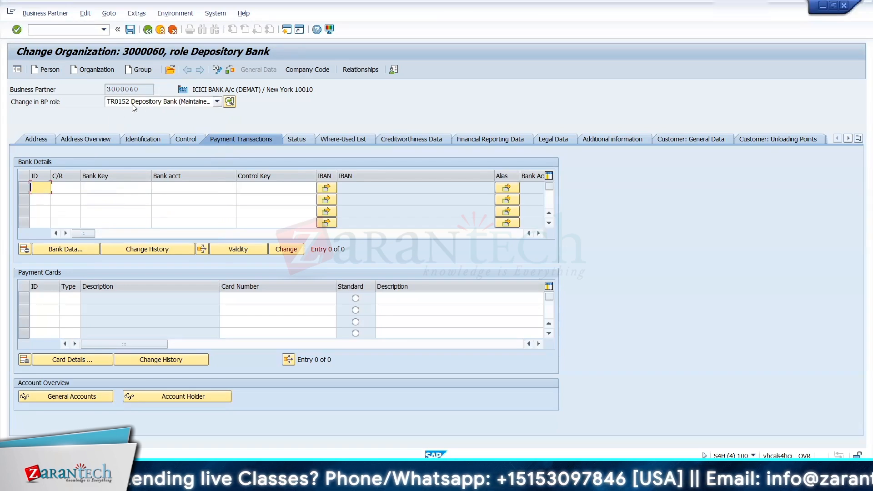
Step: Copy the new business partner's number into the Depository Bank field of securities account MF in the other session
key(alt+Tab)
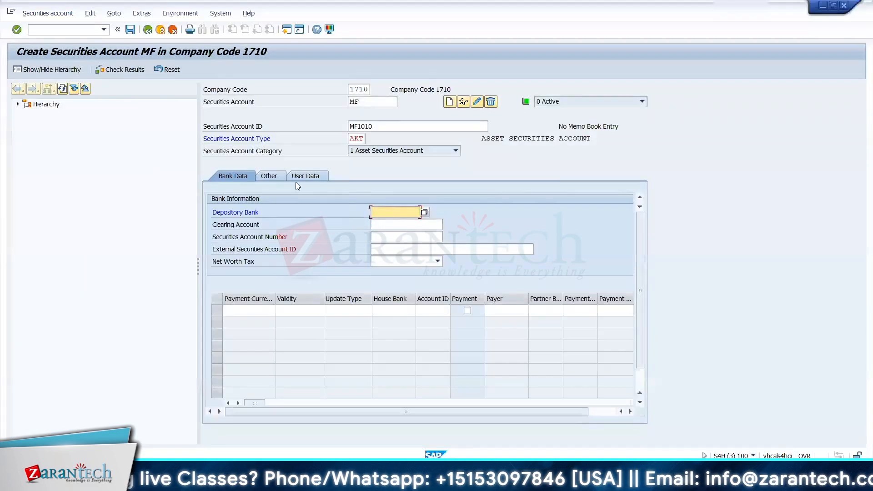
key(alt+Tab)
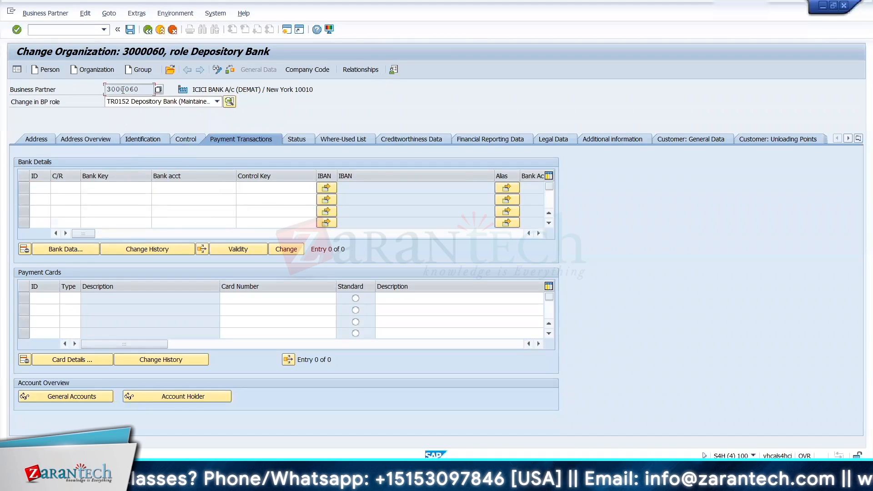
double_click(123, 89)
key(ctrl+c)
key(alt+Tab)
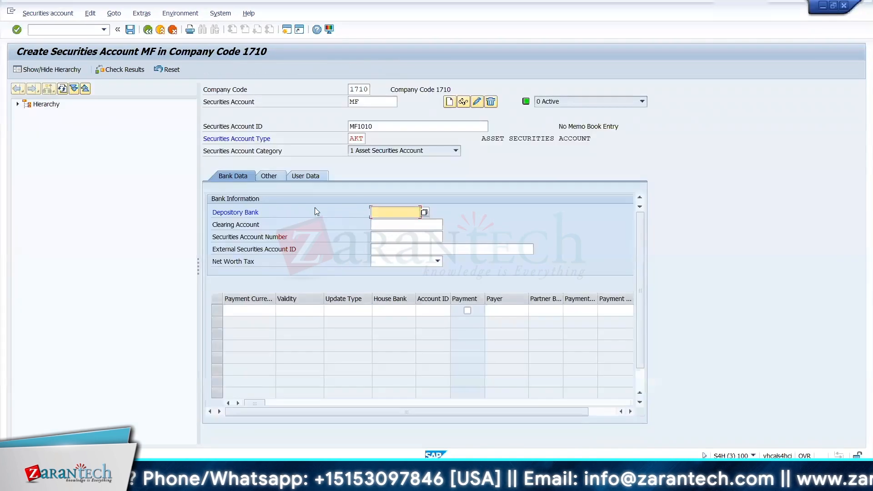
key(ctrl+v)
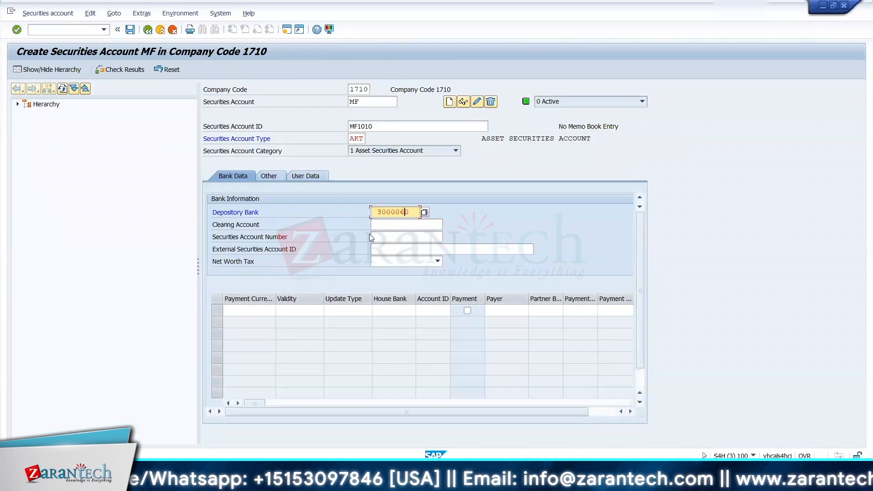
key(Return)
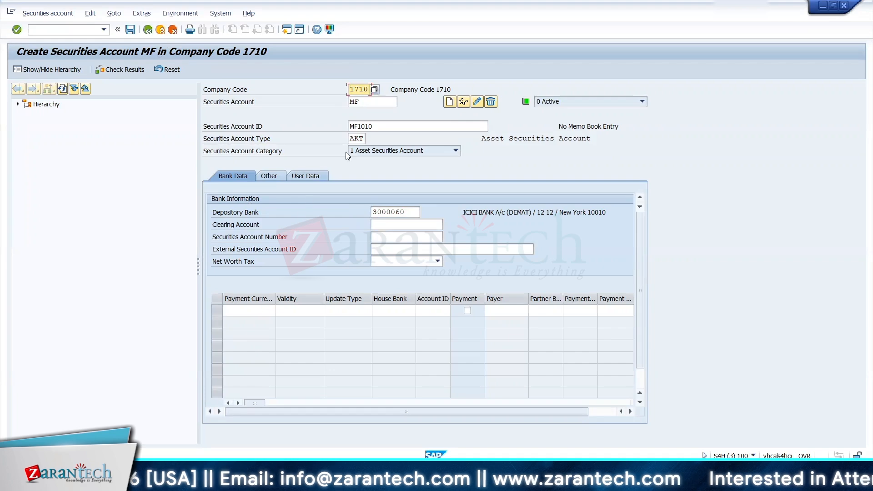
Step: Copy the securities account ID into the Securities Account Number field and save securities account MF
click(379, 129)
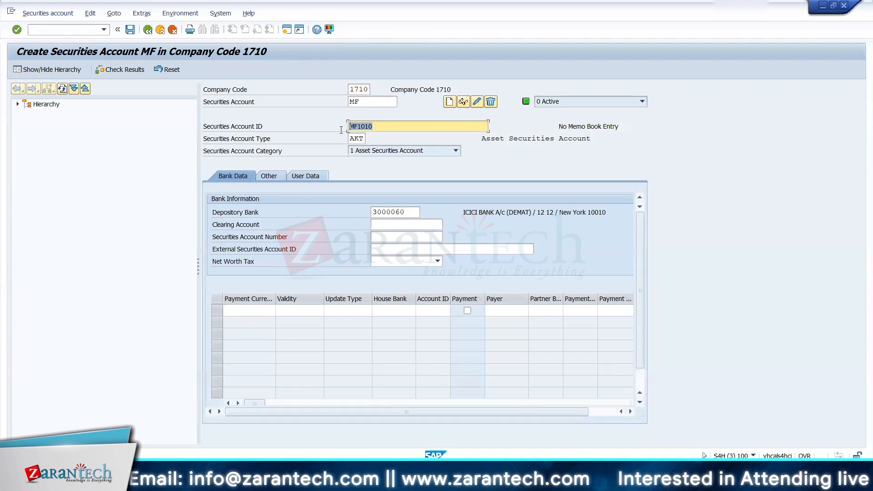
click(391, 232)
text(MF1010)
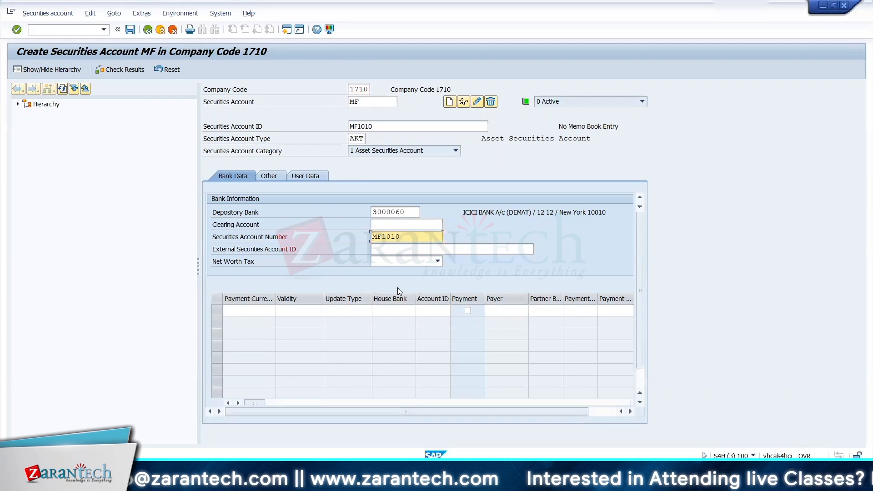
key(Return)
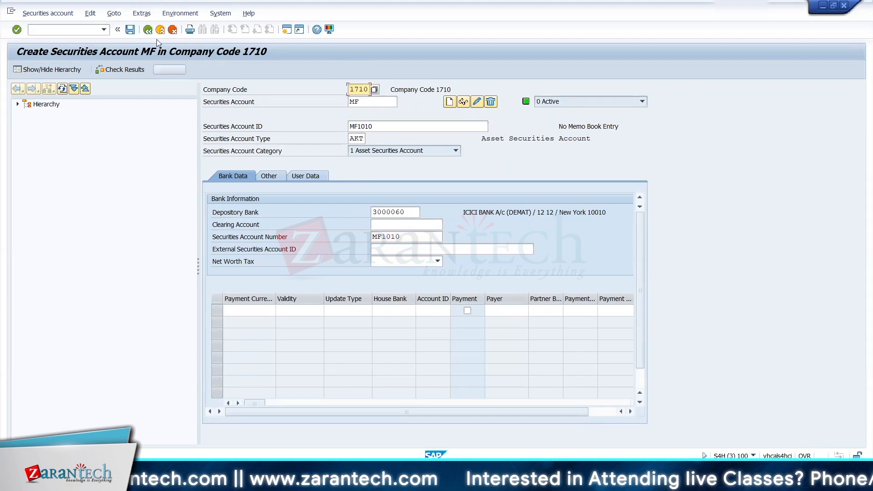
click(130, 30)
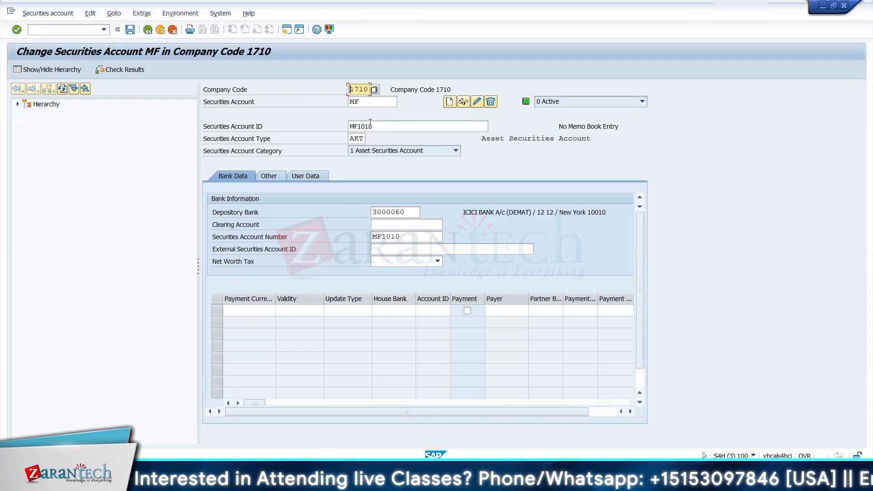
Step: Return to SAP Easy Access and select FWZZ - Class under the securities master data
click(148, 29)
click(148, 29)
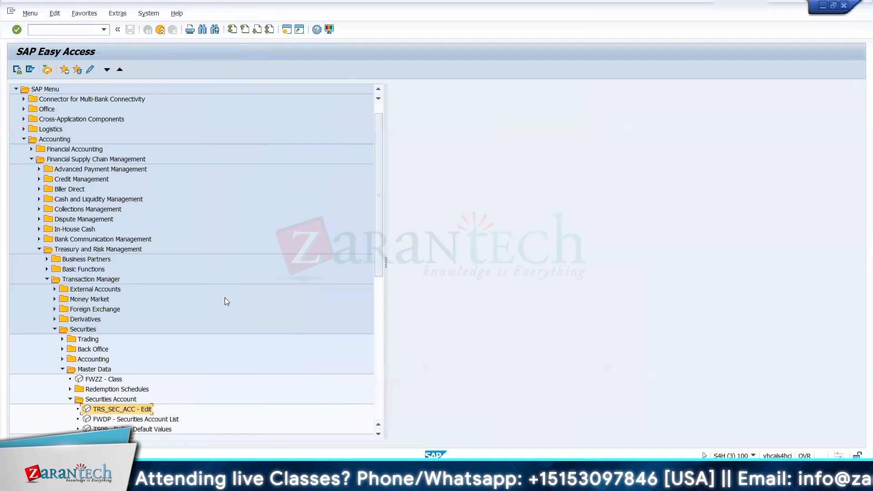
drag(379, 249, 379, 309)
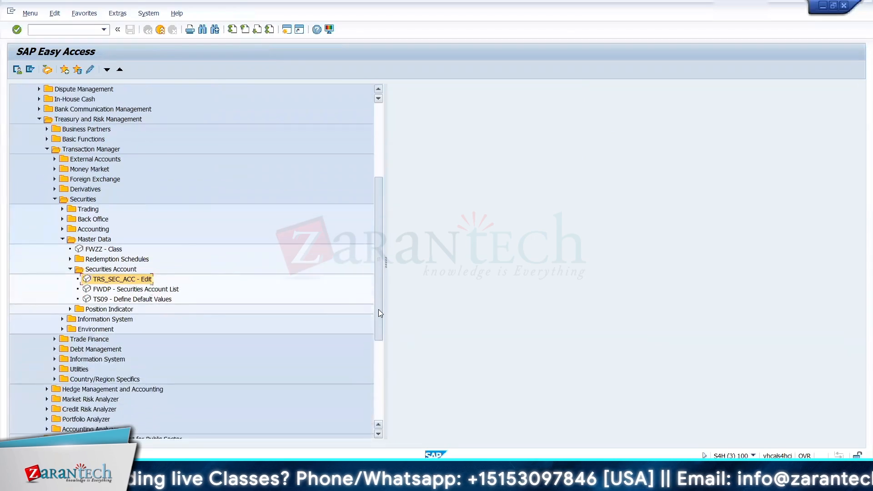
click(91, 252)
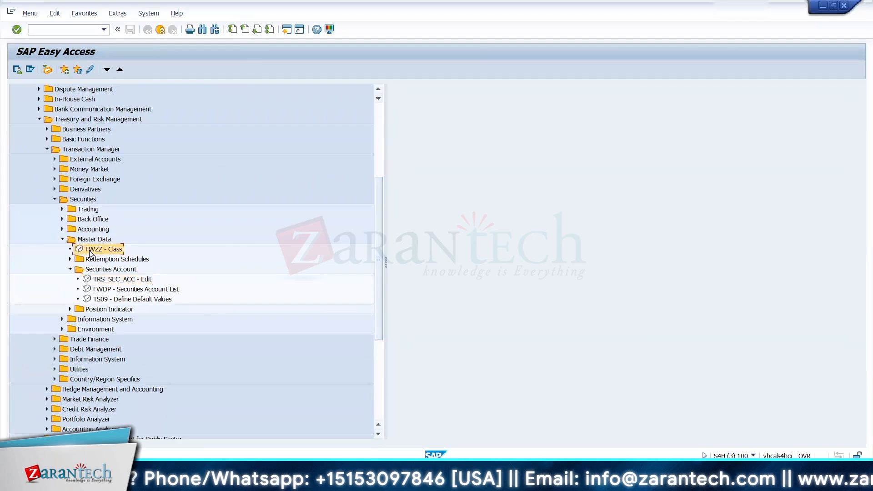
Step: In the Excel training workbook, enter Security A/c in B157 and MF in C157 below the Security heading
key(alt+Tab)
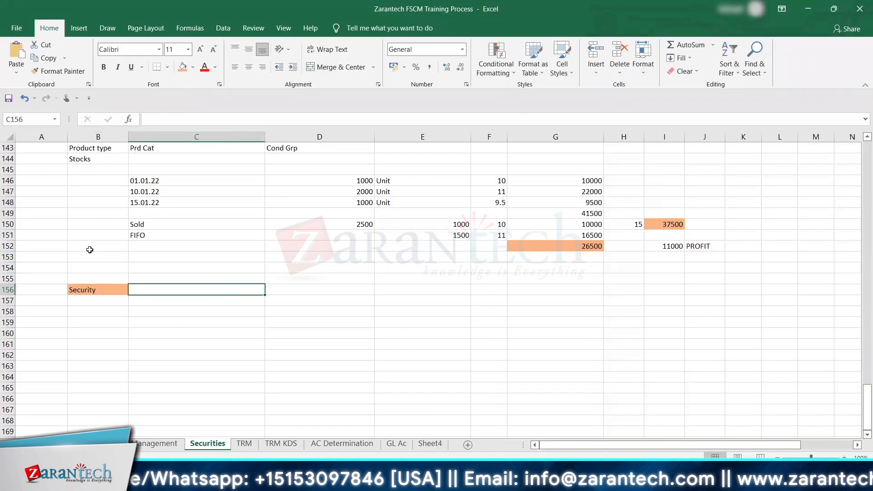
key(Return)
text(S)
key(Left)
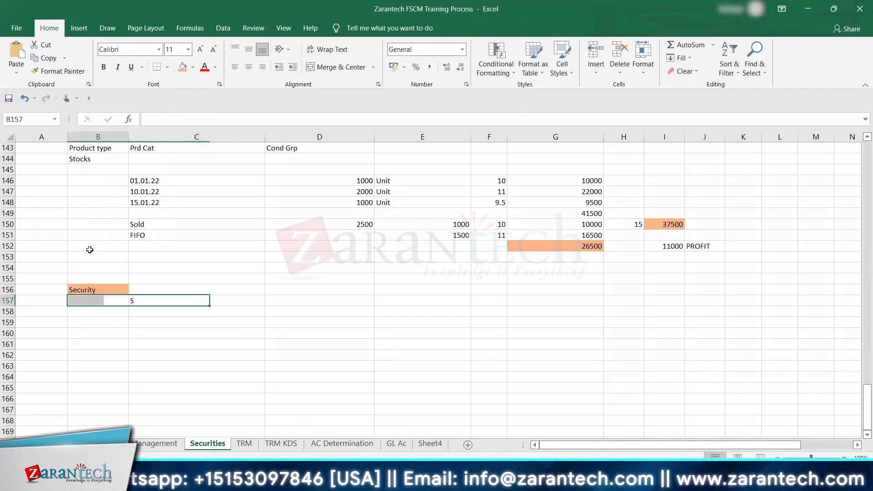
text(Secu)
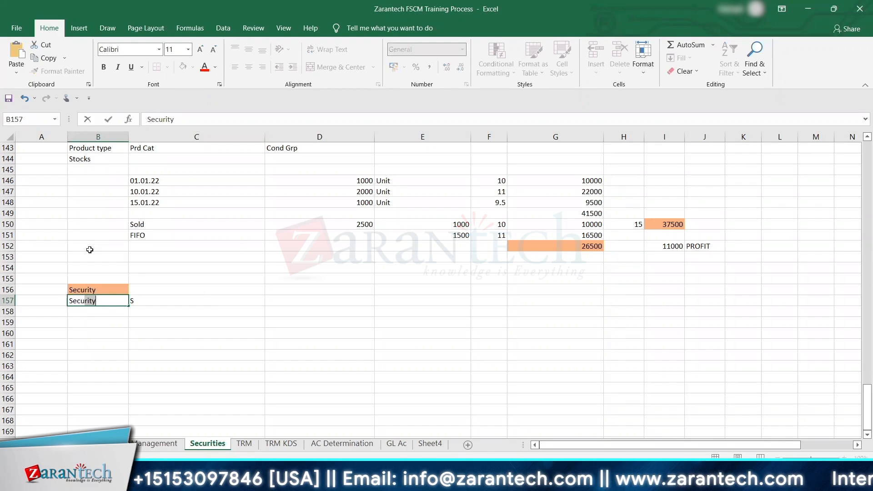
text(rity A/c)
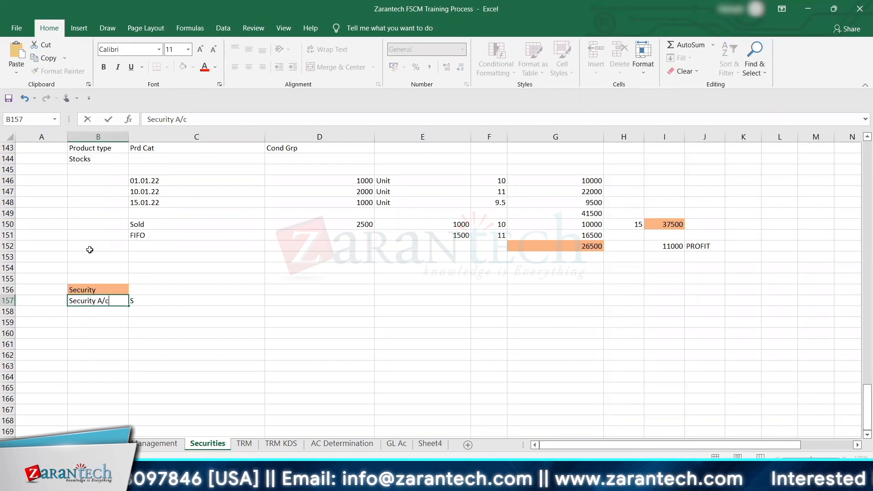
key(Tab)
text(MF)
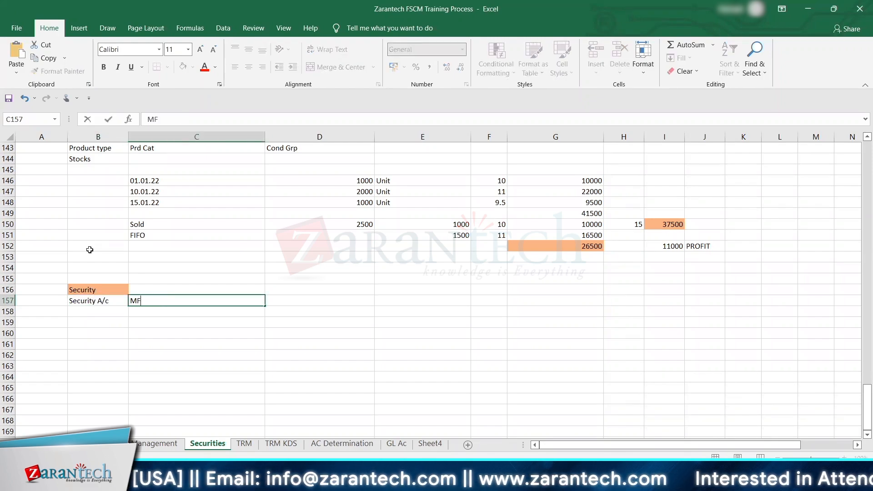
key(Return)
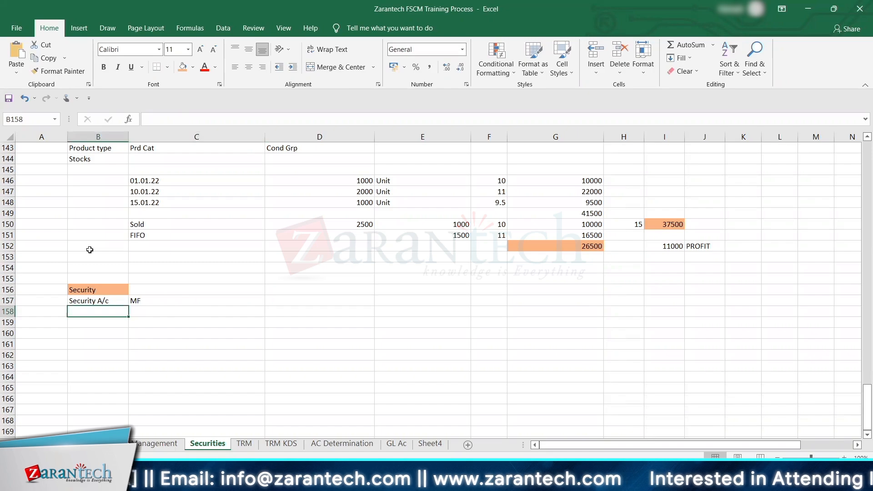
Step: Switch from Excel back to SAP, open FWZZ - Class, and start creating a new class
key(Return)
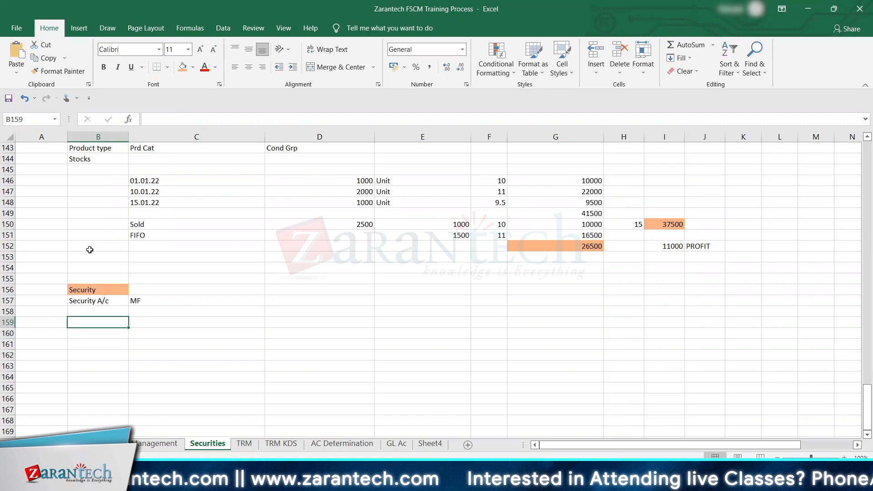
key(alt+Tab)
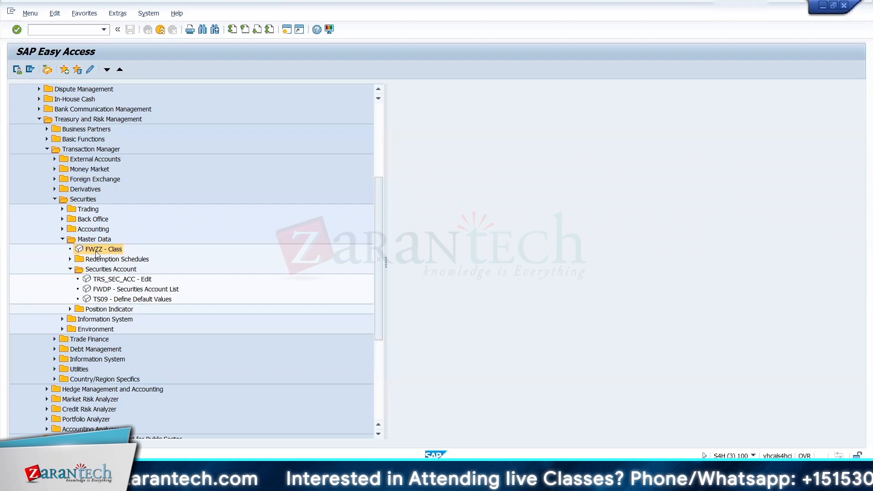
double_click(97, 250)
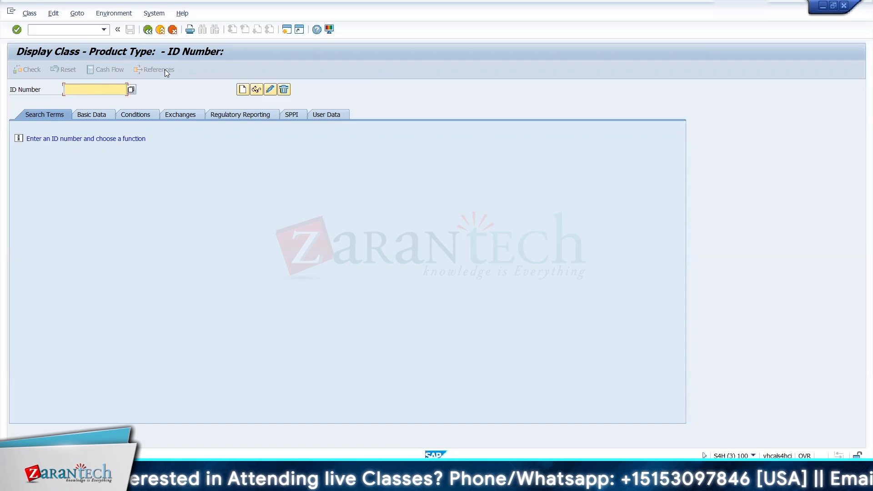
click(243, 91)
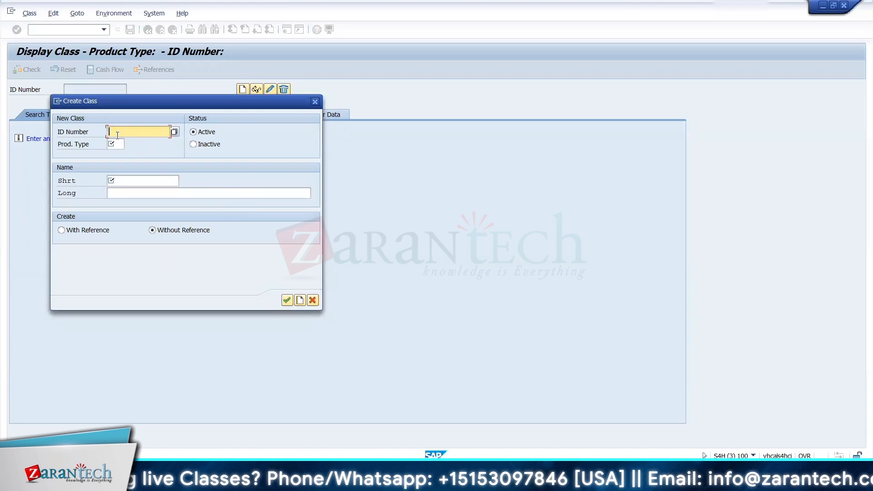
Step: Enter MF_ICIC as the new class's ID number and 12A as its product type
text(M)
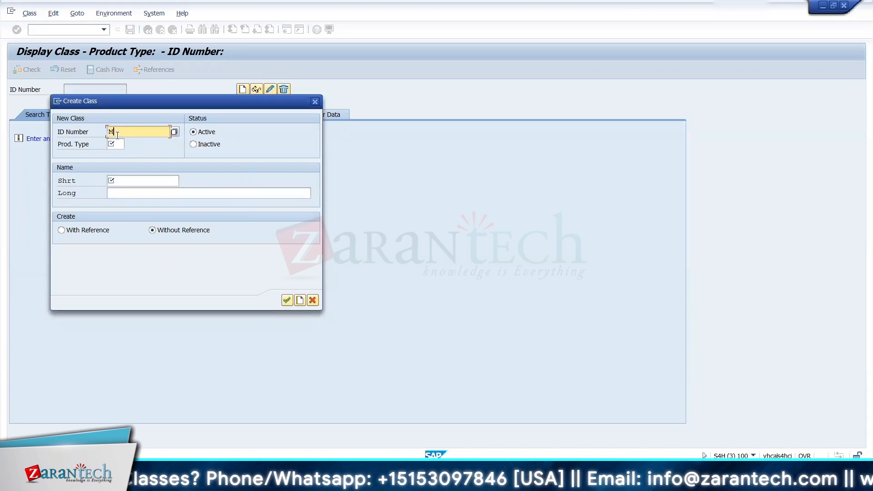
text(F)
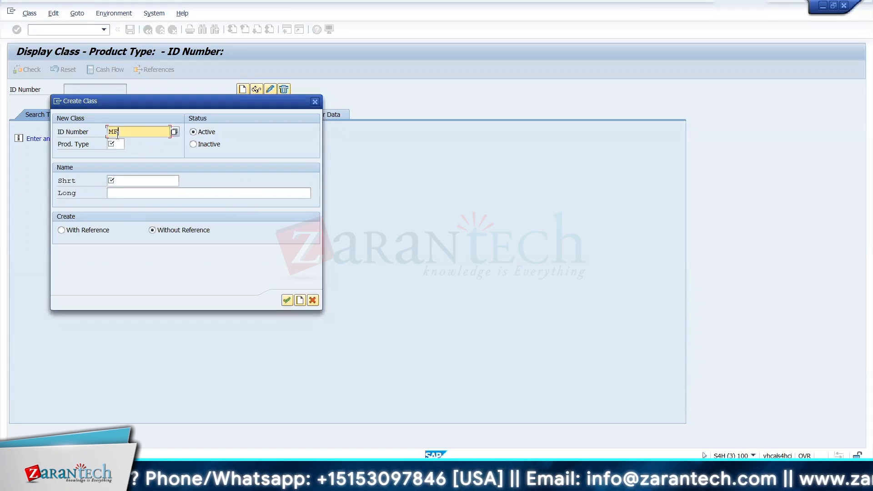
text(_123)
key(BackSpace)
key(BackSpace)
key(BackSpace)
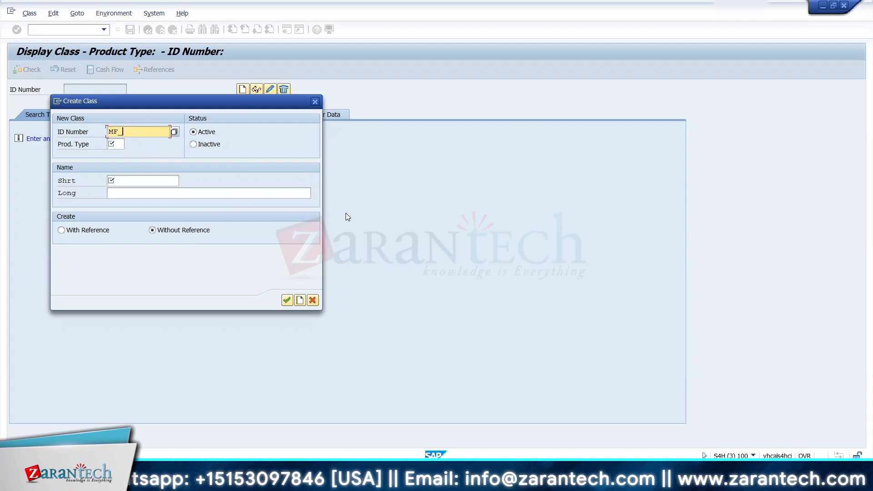
text(_ICIC)
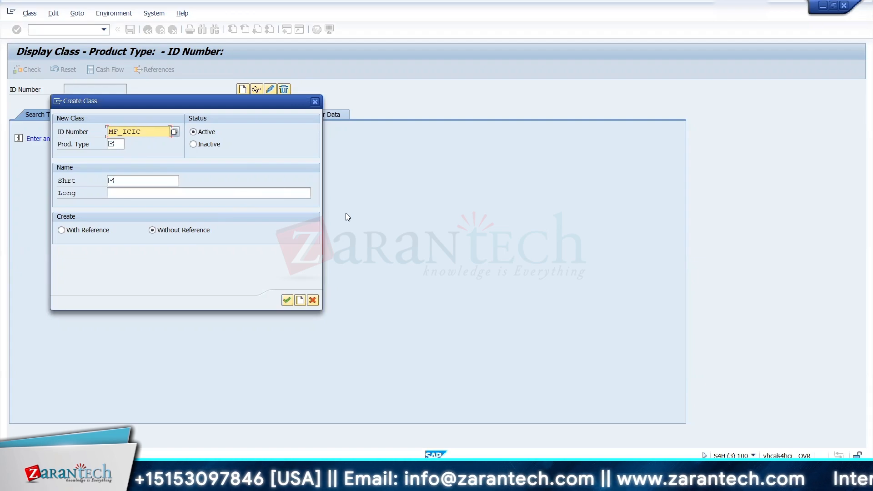
key(Tab)
text(12)
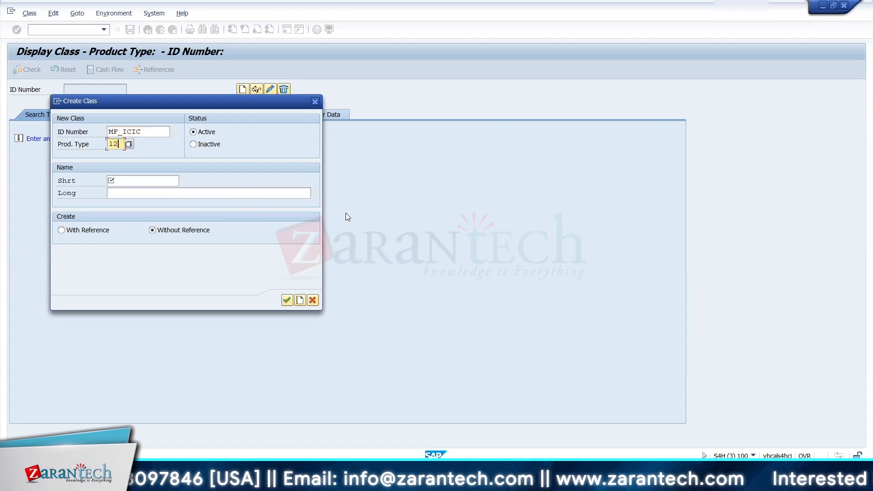
key(Tab)
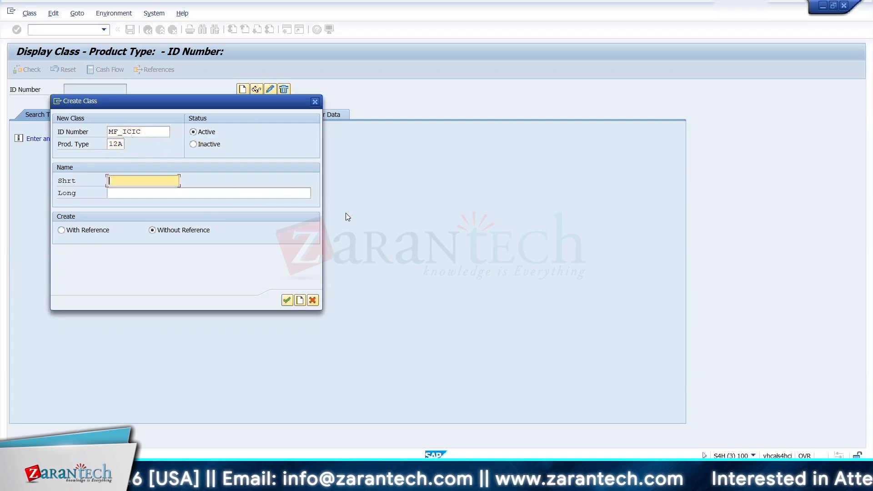
Step: Enter ICICI MF as both the short name and the long name of the new class
text(IC)
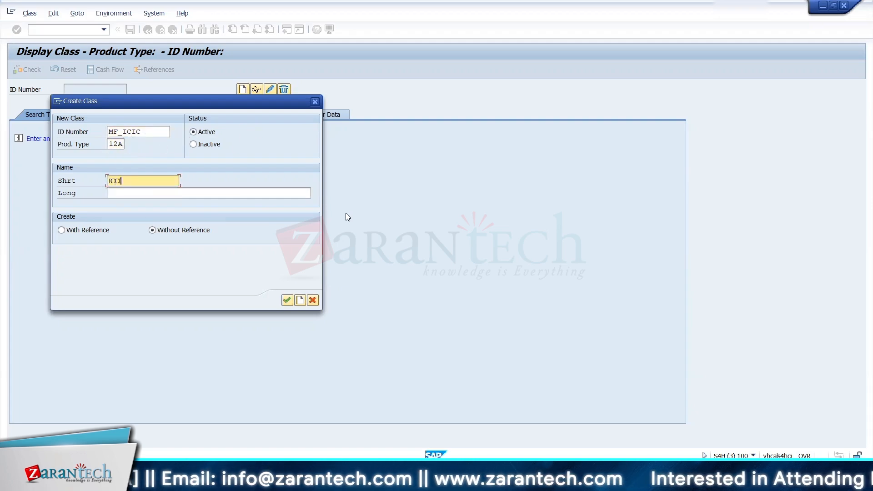
text(ICI)
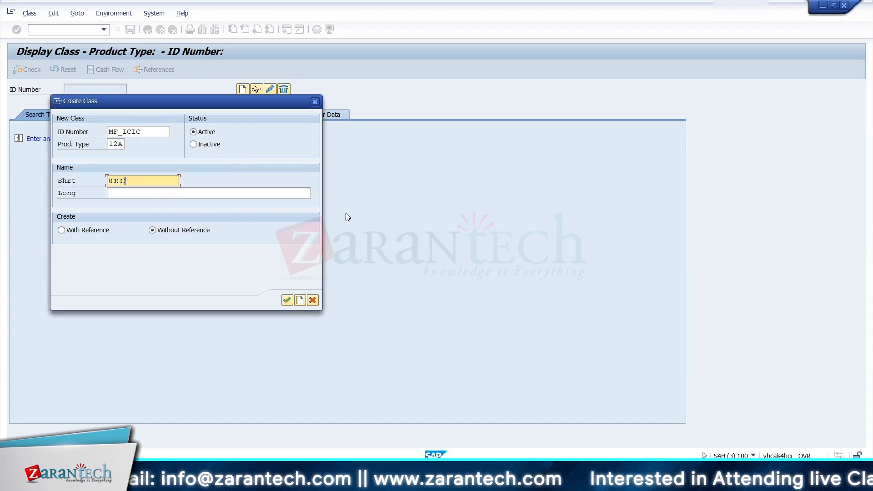
text(I)
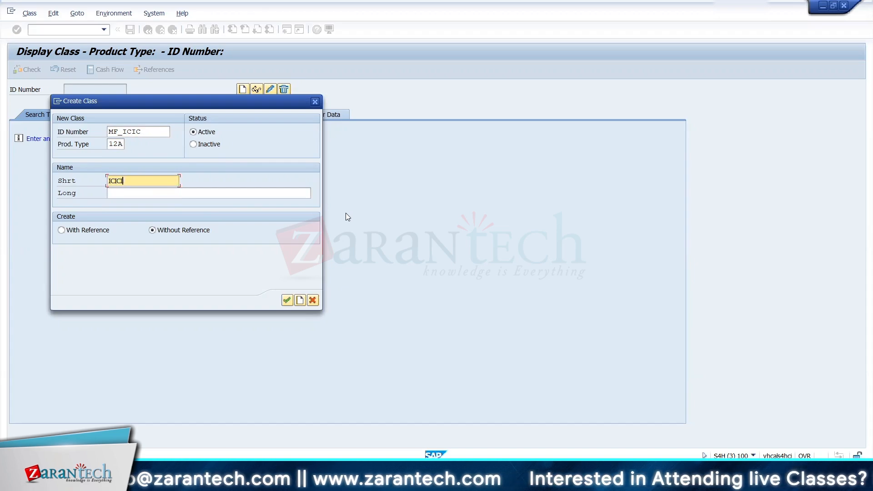
text( MF)
key(Tab)
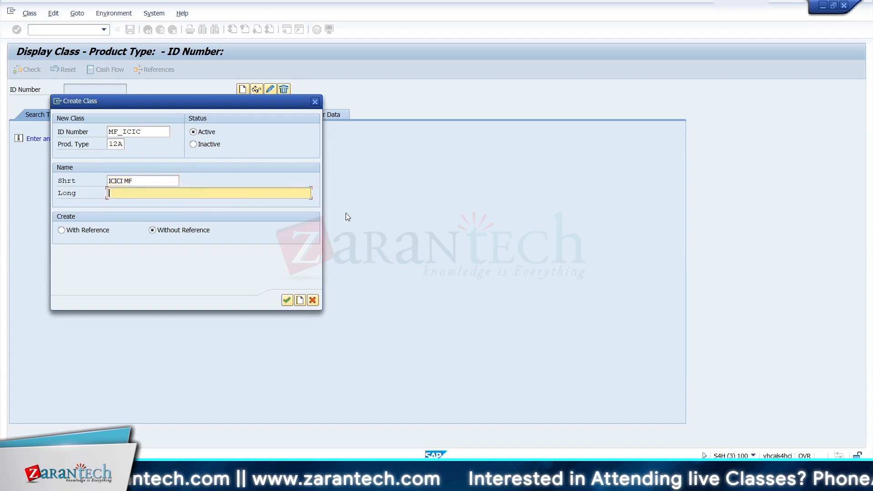
text(ICC)
text(ICIC)
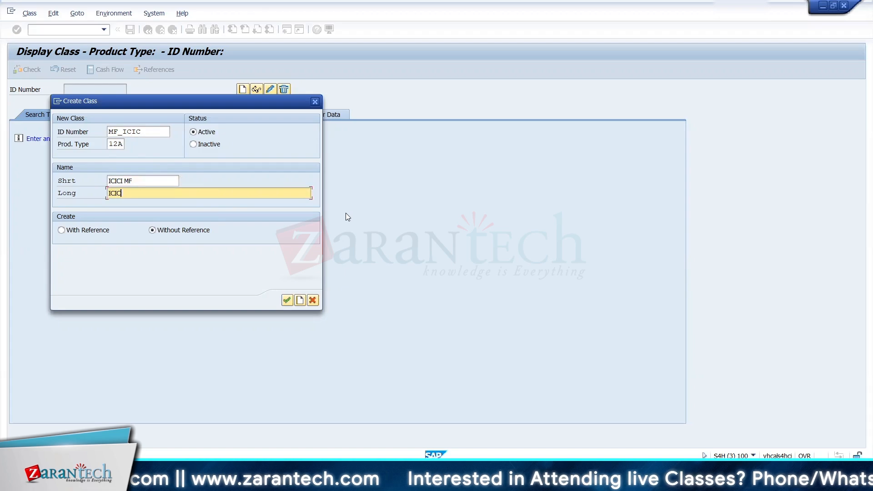
text(MF)
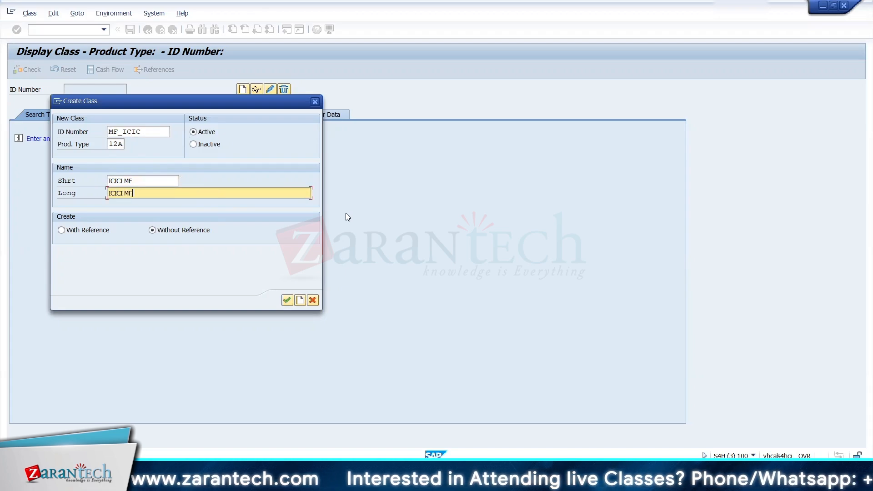
Step: Extend the short name to ICICI MF DIV and the long name to ICICI MF DIVIDEND, and create the class without reference
key(shift+Tab)
text(DV)
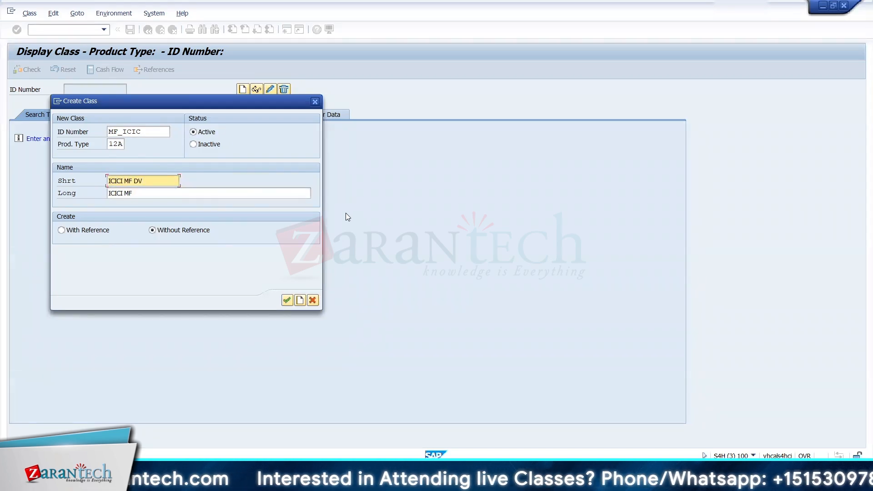
key(BackSpace)
text(IV)
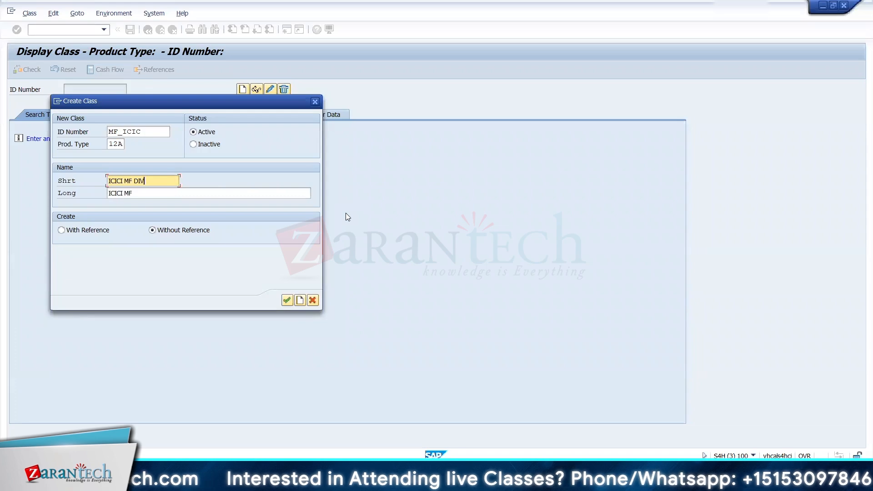
key(Tab)
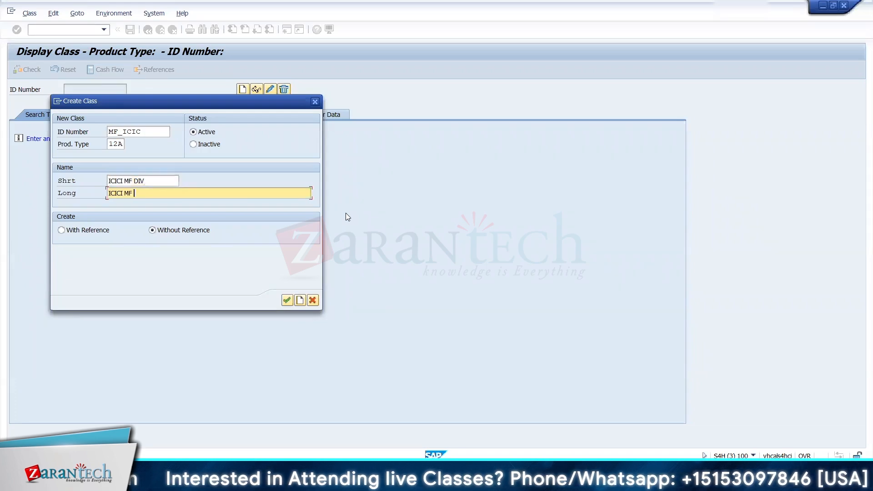
text(DIVI)
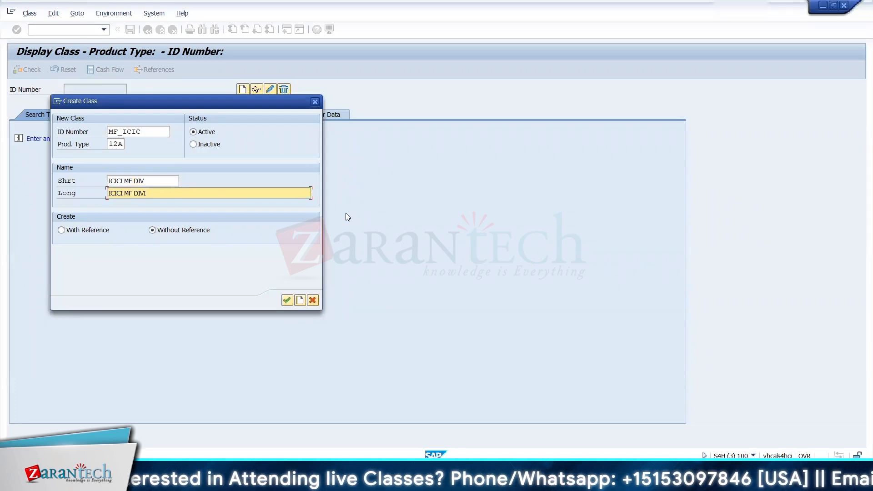
text(DEND)
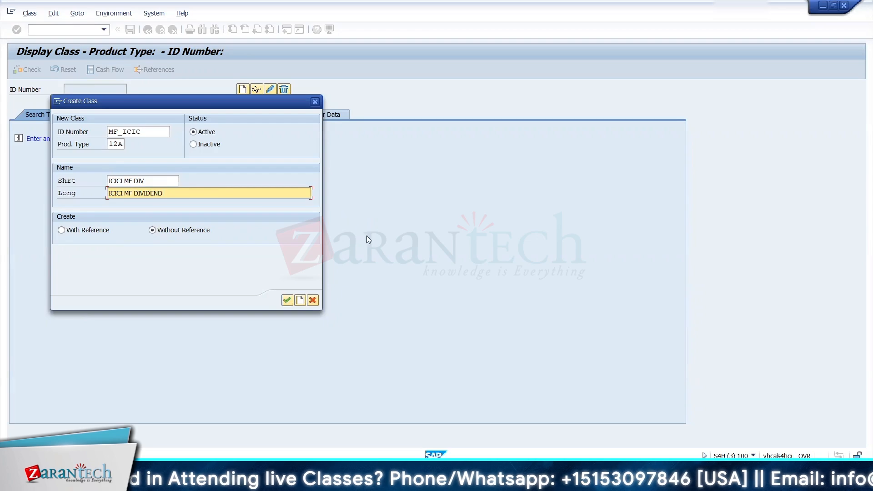
click(300, 300)
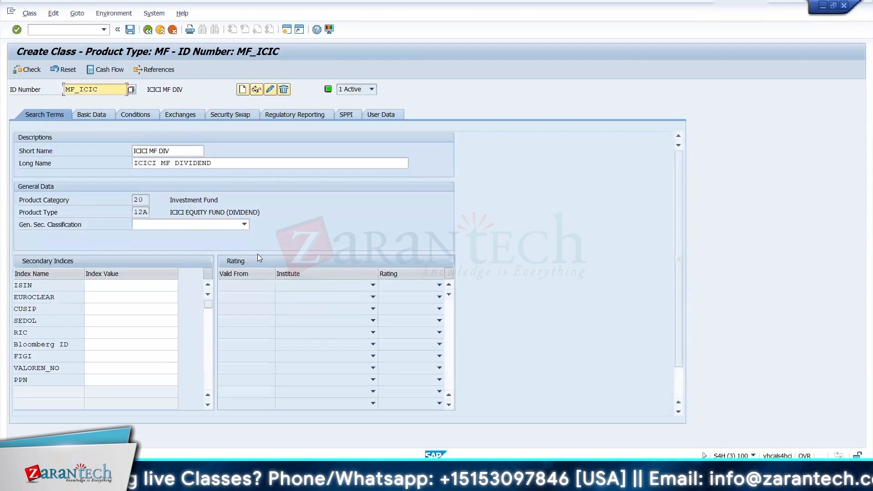
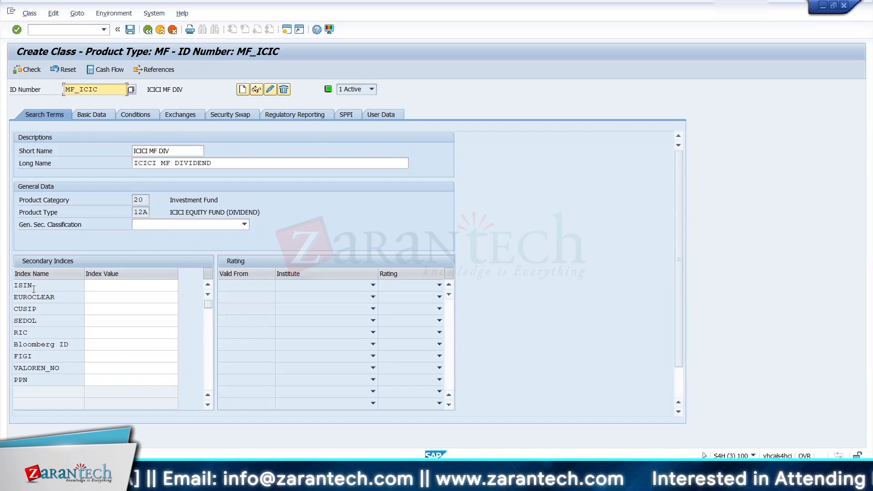
Step: Enter MF1011000 as the ISIN of class MF_ICIC and open the class's basic data
click(95, 286)
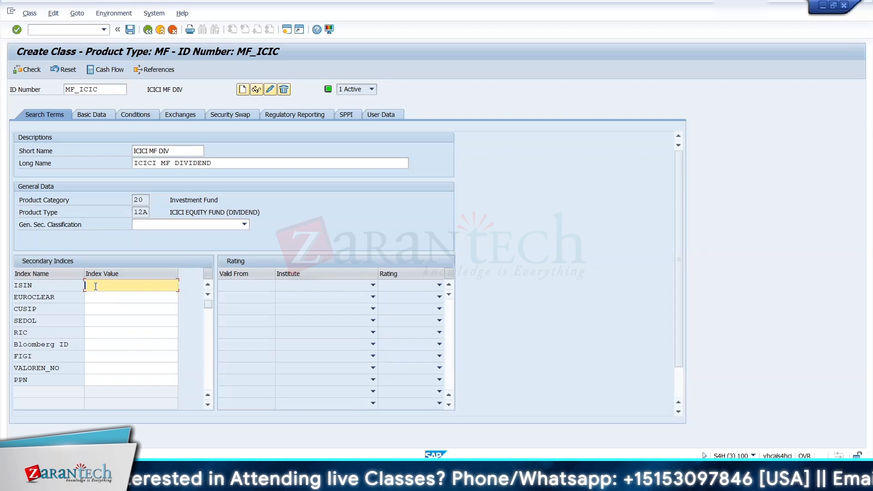
text(MFI011000)
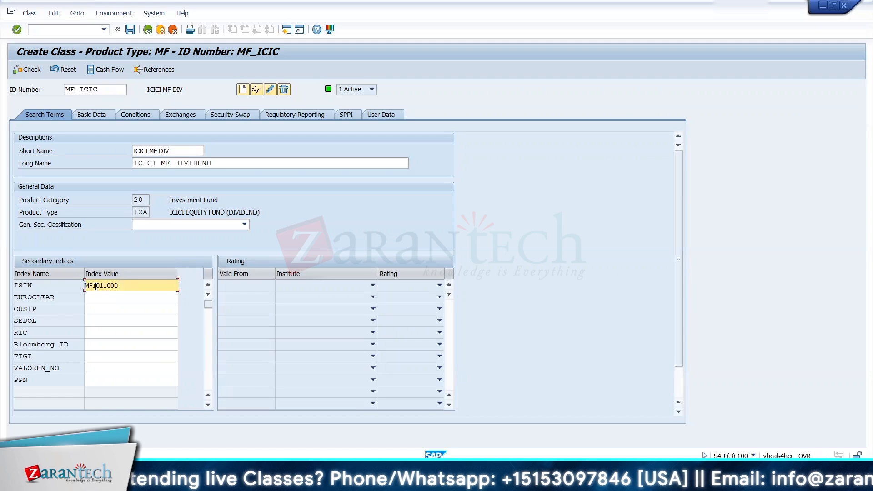
click(90, 115)
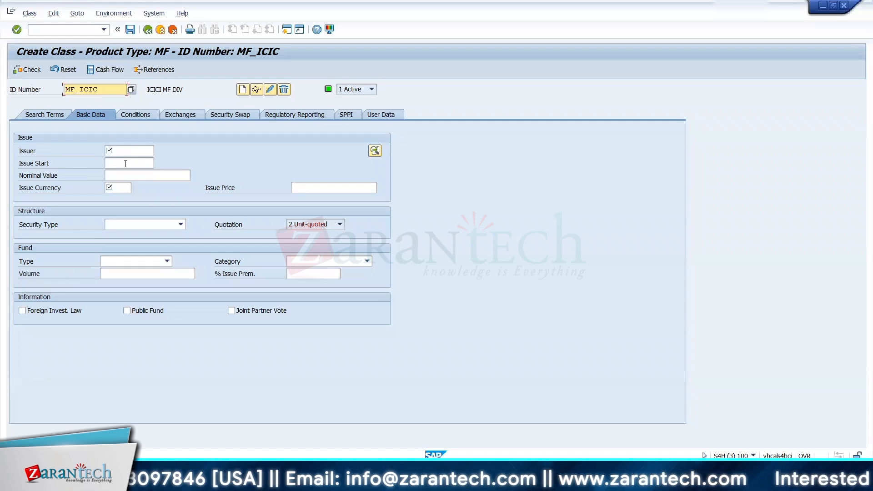
Step: Switch to the business partner session and start a new organization named ICICI MUTUAL FUND
key(alt+Tab)
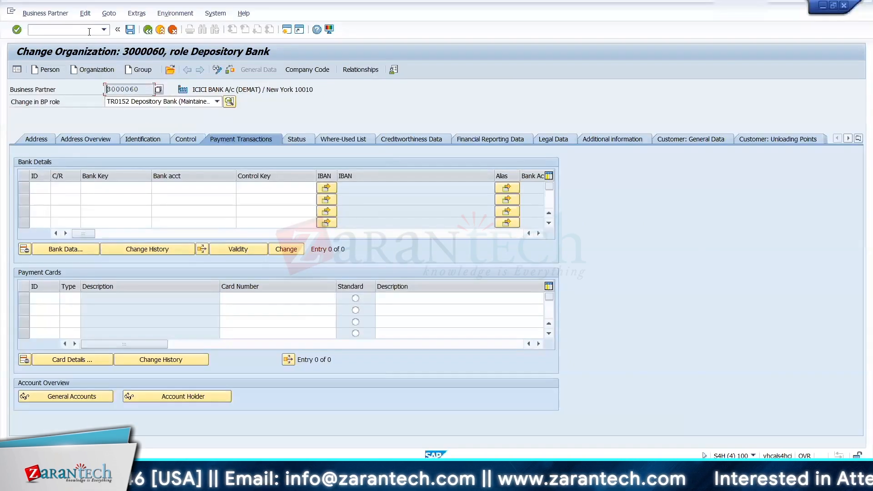
click(95, 70)
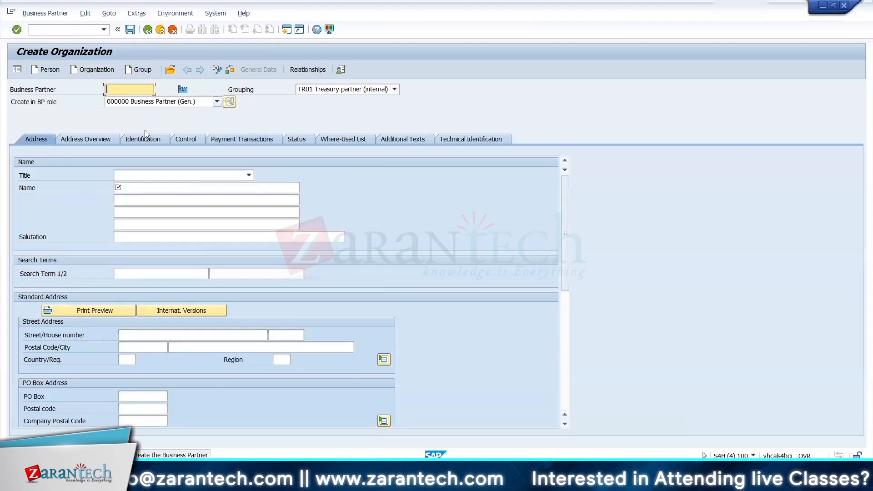
click(156, 188)
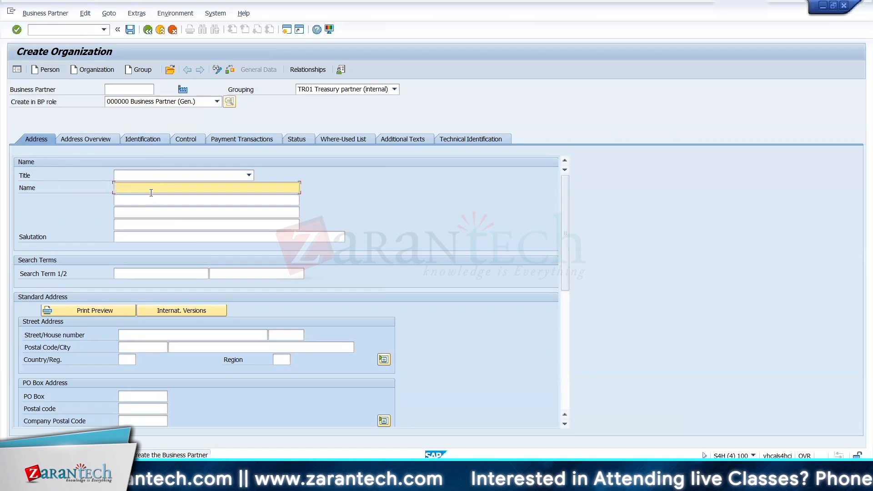
text(ICICI)
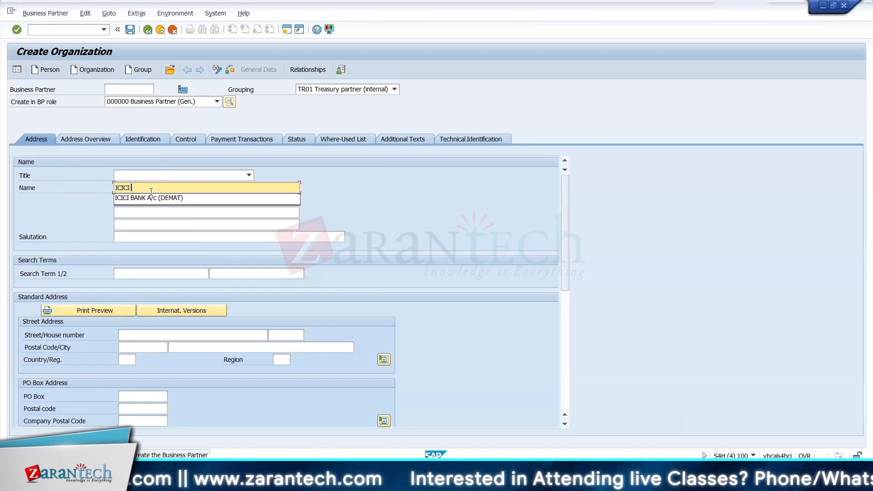
text( MU)
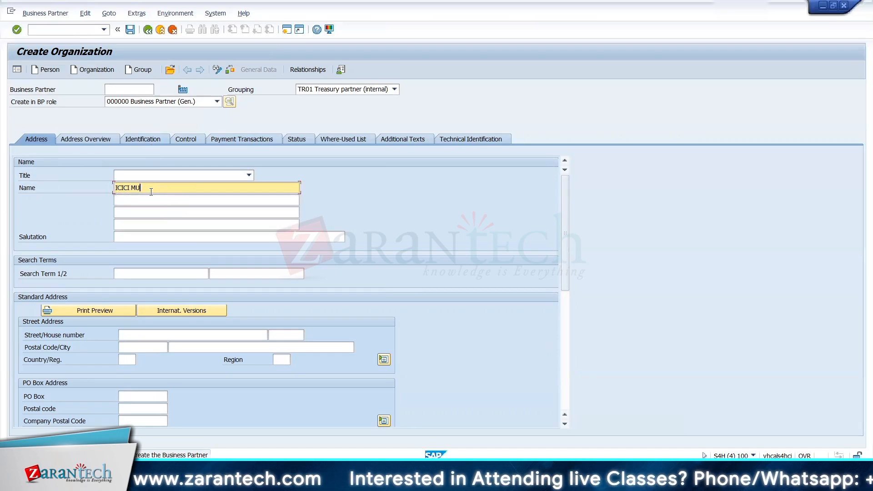
text(TUAL FUND)
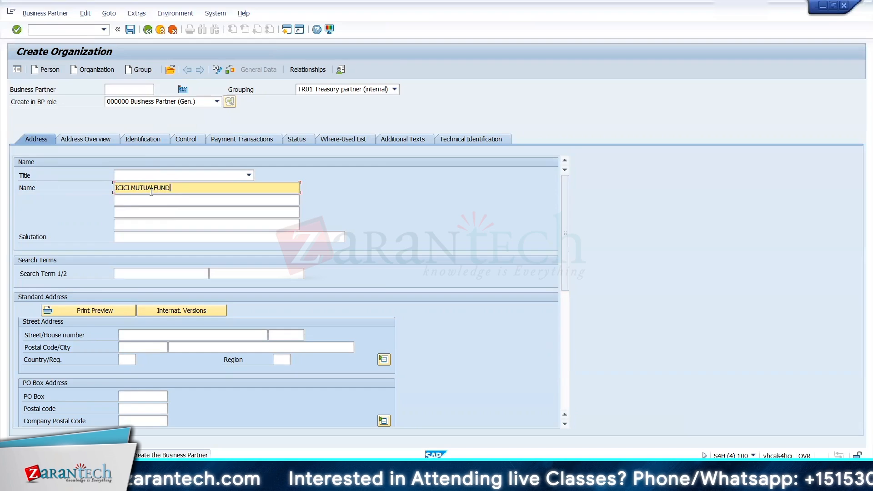
Step: Enter ICICI and TRM as the organization's two search terms
click(144, 274)
text(ICICI)
key(Tab)
text(TRM)
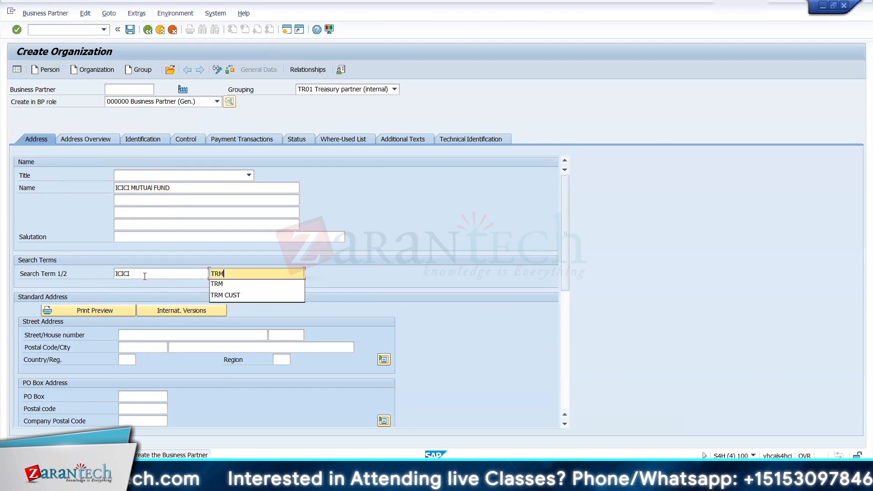
Step: Fill in the organization's street, house number, postal code and city, with US as the country
key(Tab)
text(120)
key(Tab)
text(112)
key(Tab)
text(10010)
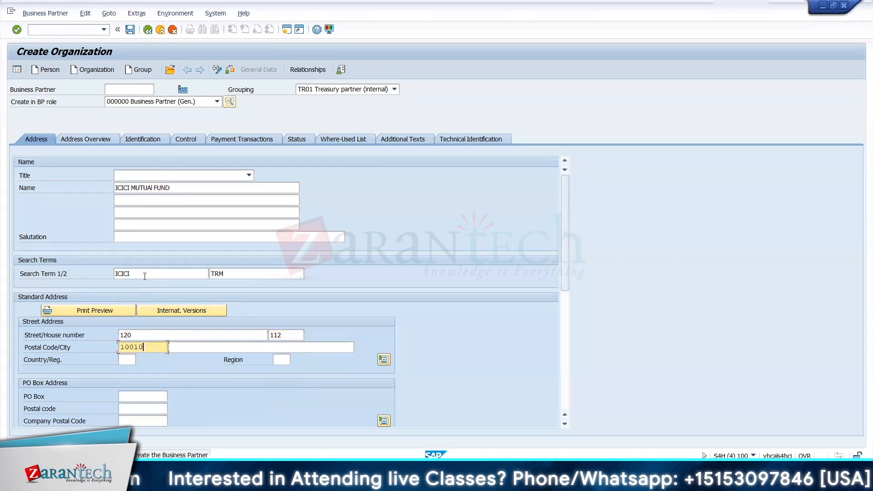
key(Tab)
text(New York)
key(Tab)
text(US)
key(Return)
Step: Set the organization's communication language to EN English and save the business partner
scroll(562, 308, down, 5)
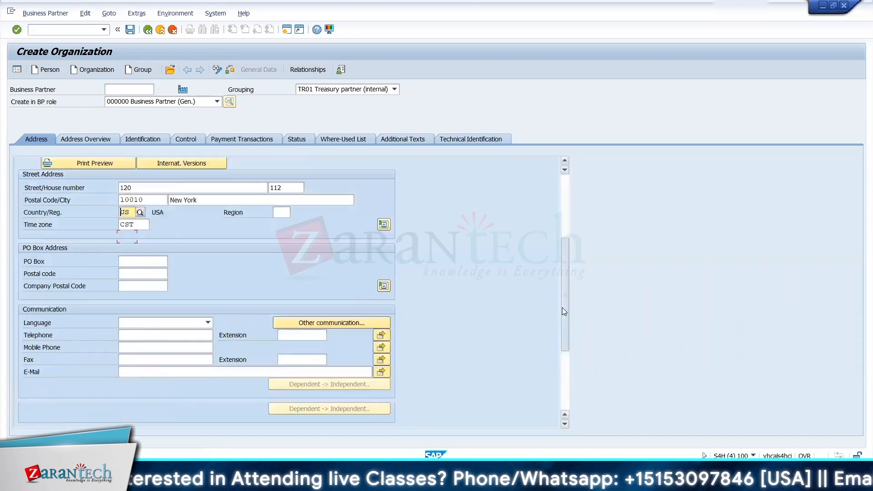
click(208, 237)
click(140, 372)
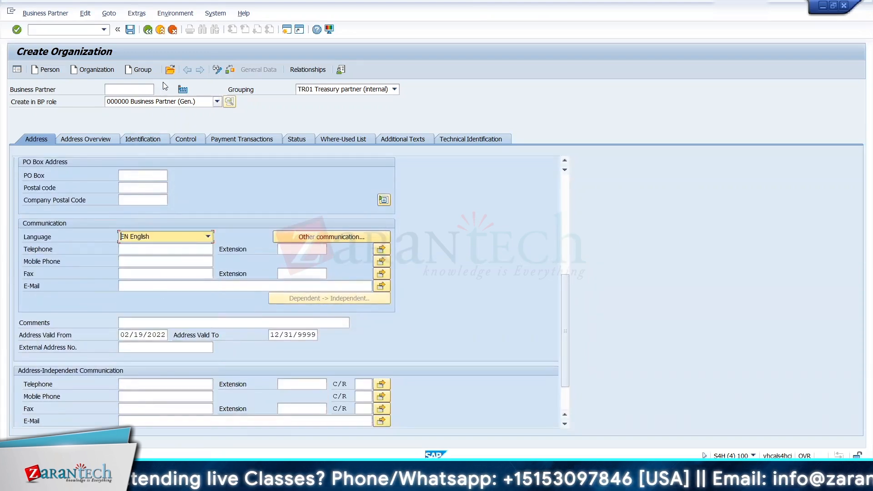
click(130, 30)
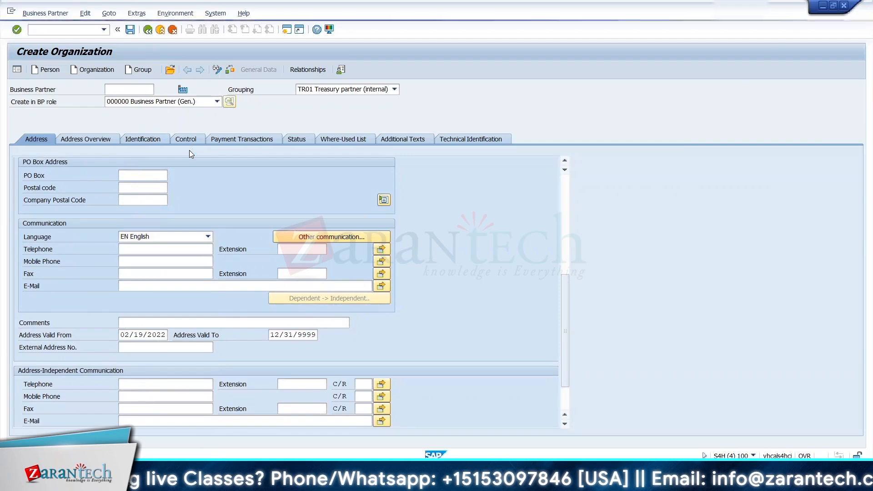
Step: Switch the saved business partner to change mode and assign it the role TR0701 Insurer
click(216, 70)
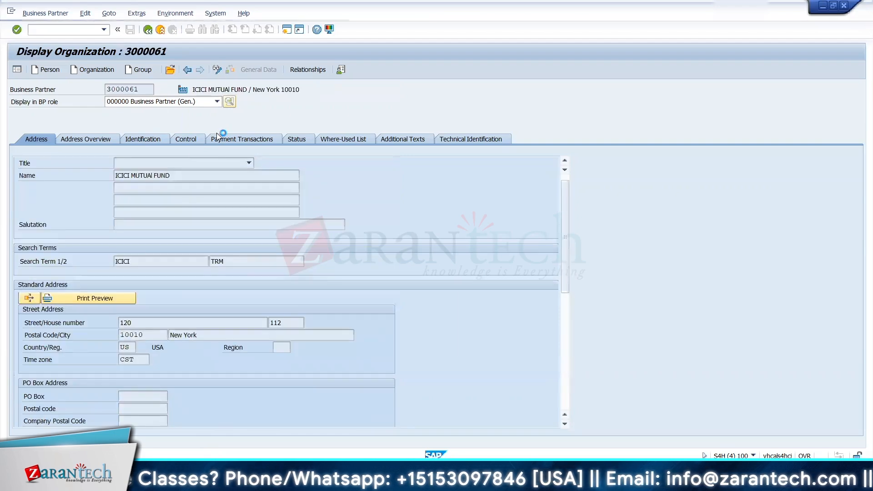
click(196, 103)
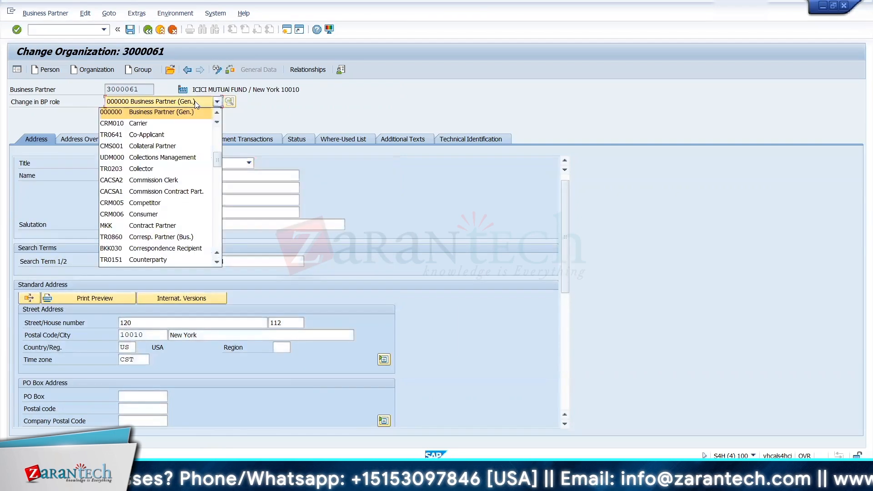
click(217, 262)
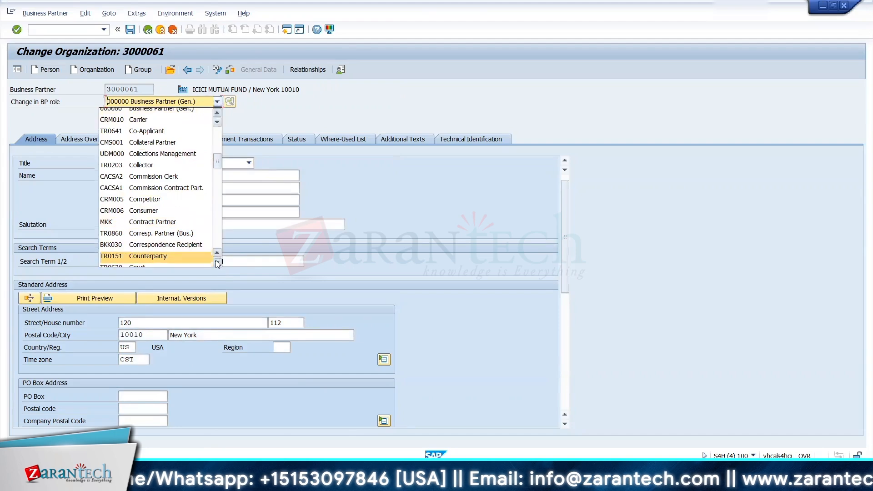
click(217, 262)
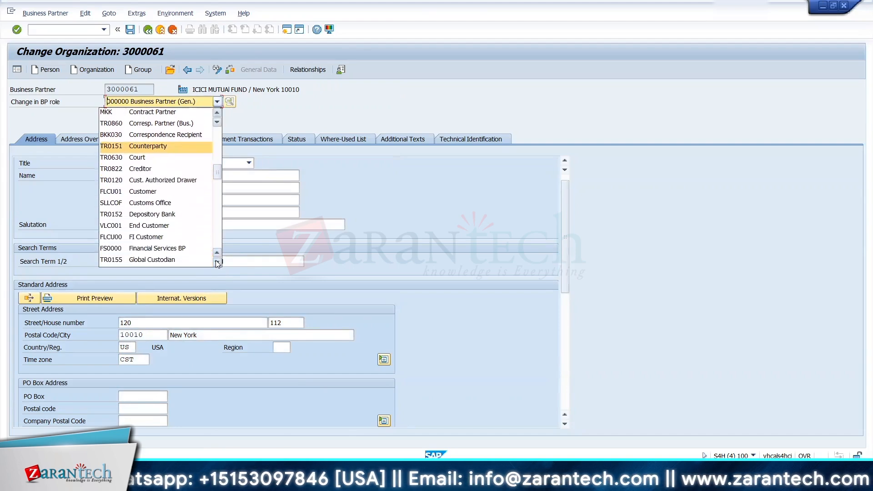
click(217, 262)
click(217, 262)
click(216, 262)
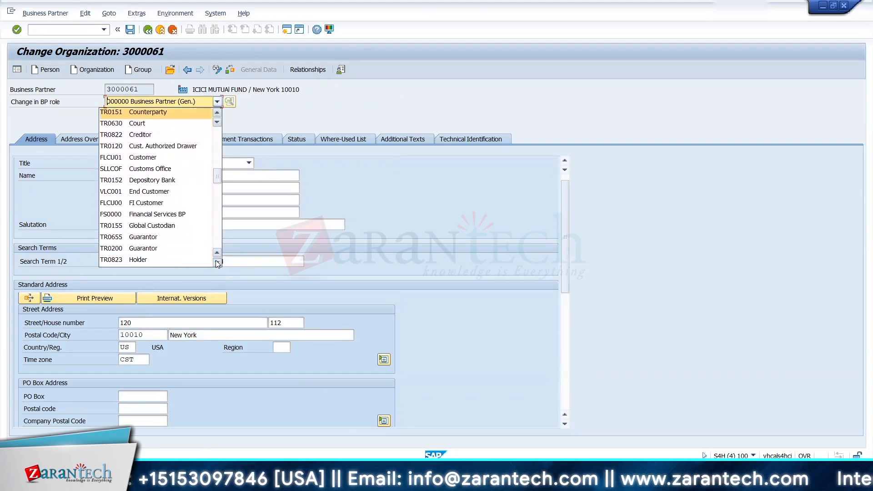
click(217, 262)
click(216, 263)
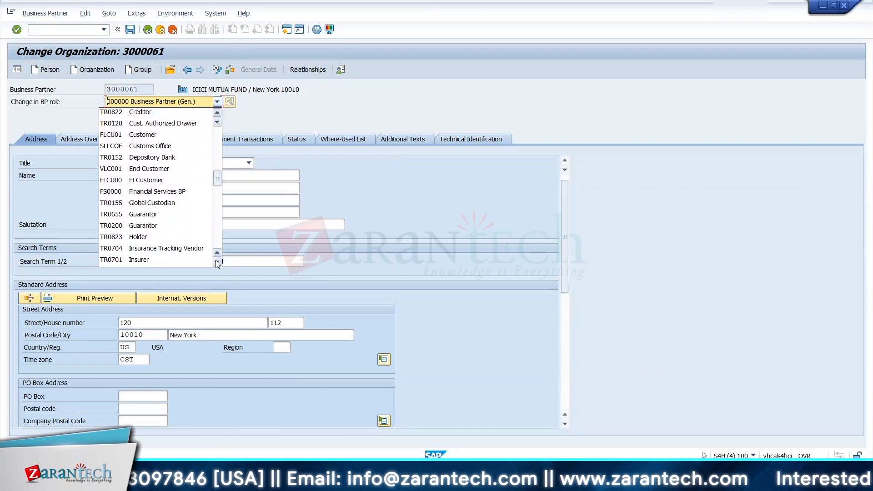
click(112, 261)
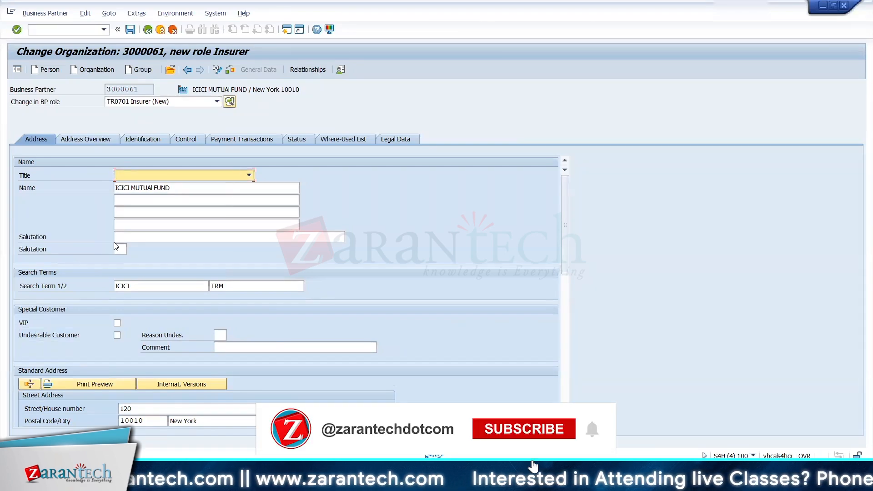
Step: Set the business partner's title to 0003 Company and save the Insurer role
click(159, 174)
click(154, 187)
click(130, 29)
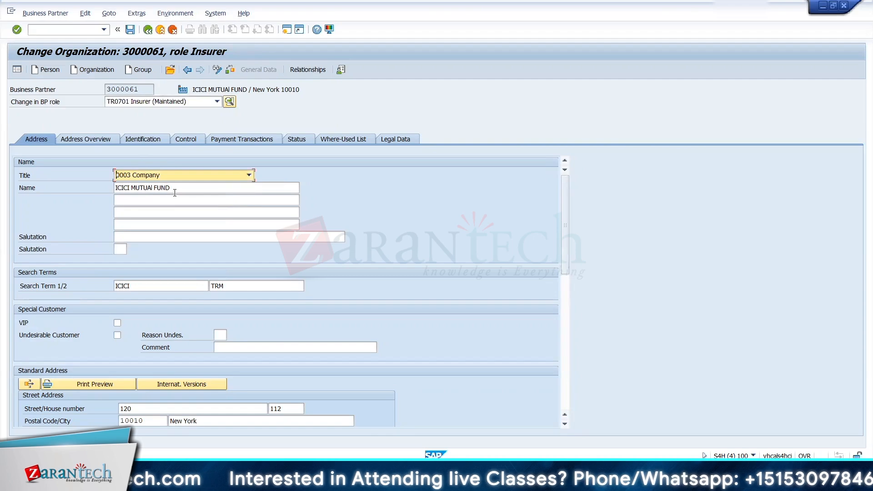
Step: Copy the business partner's number, return to class MF_ICIC, and open the Issuer search by BP role
drag(139, 89, 107, 88)
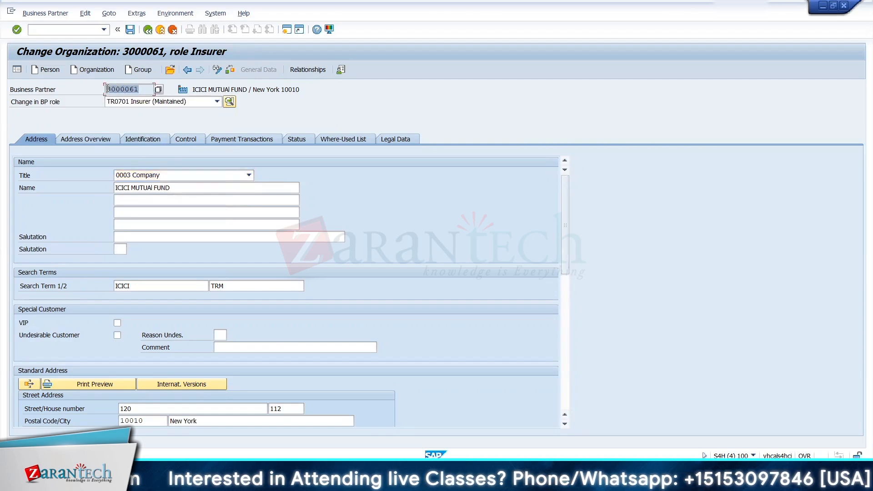
key(alt+Tab)
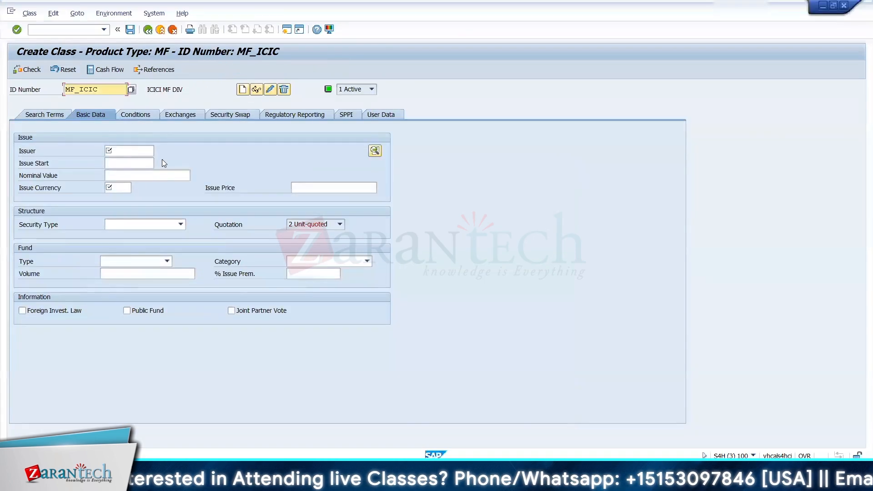
click(143, 150)
click(159, 151)
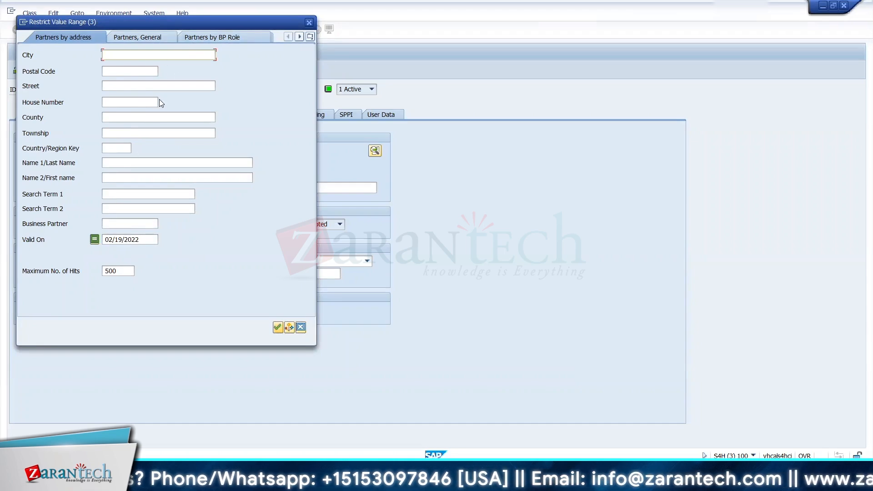
click(200, 40)
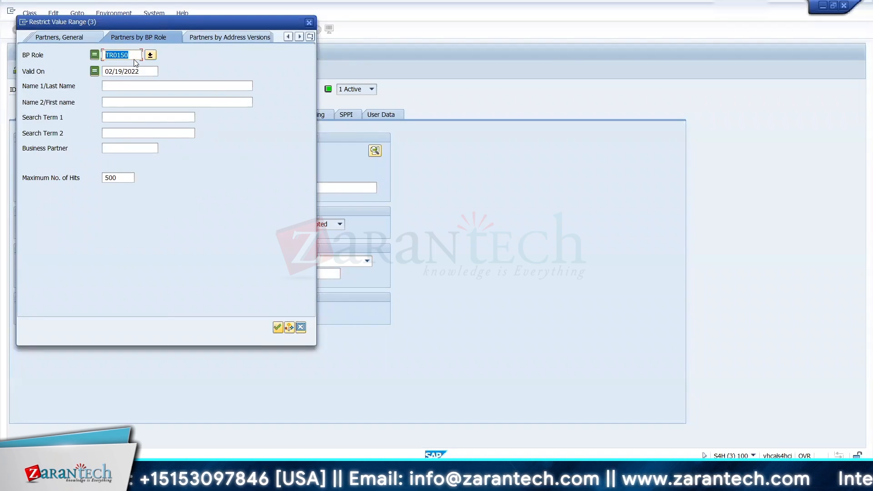
Step: Try BP role TR0170 as the criterion of the issuer search
click(133, 55)
key(BackSpace)
key(BackSpace)
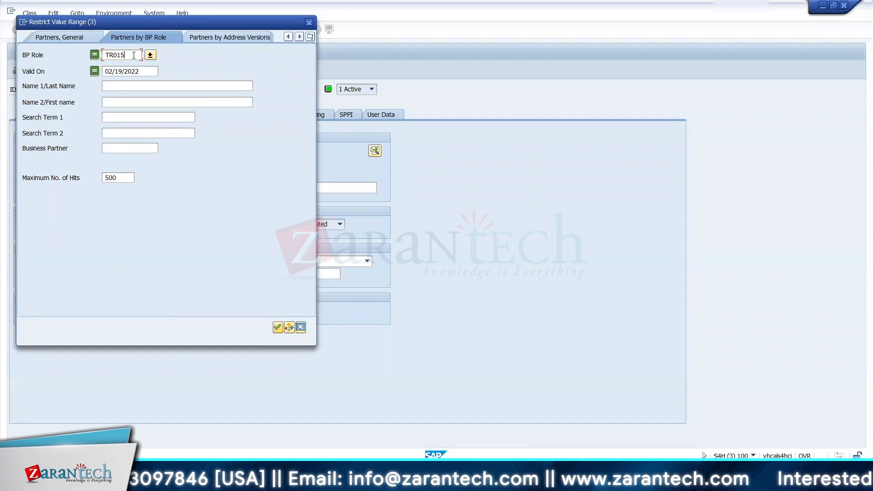
text(70)
key(Return)
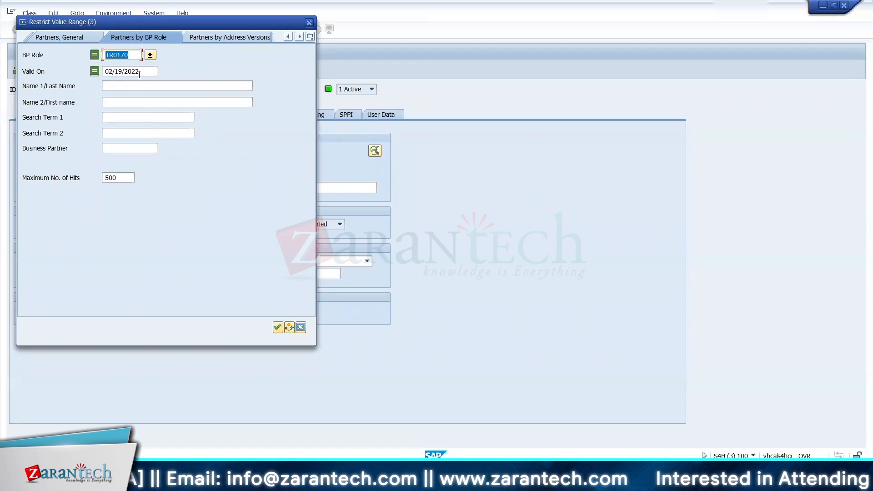
Step: Look up the available BP roles and choose TR0150 Issuer as the search criterion
click(150, 55)
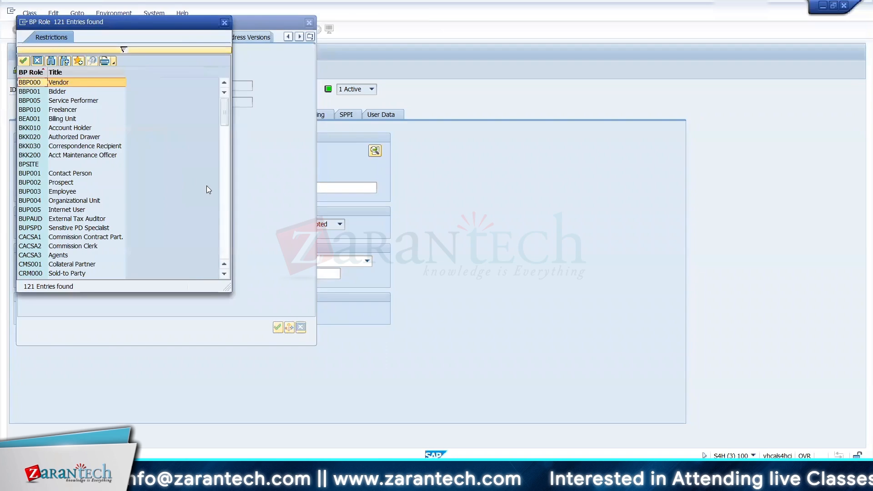
click(224, 207)
click(225, 206)
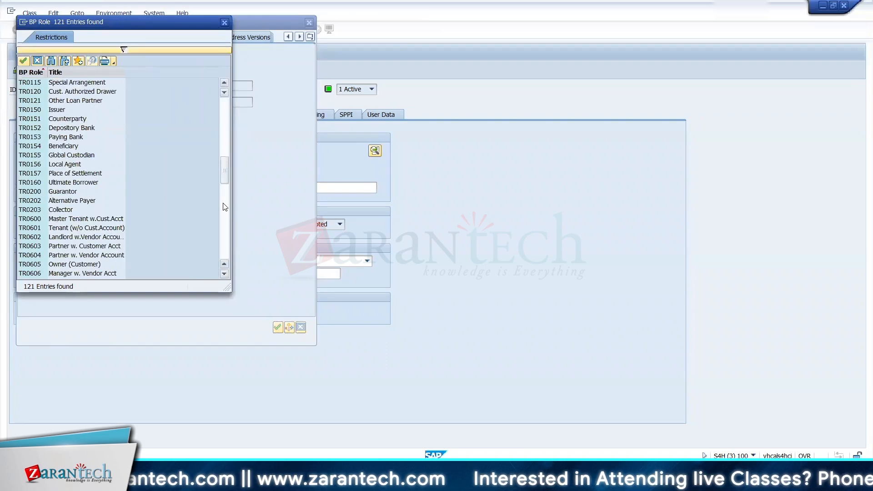
click(51, 112)
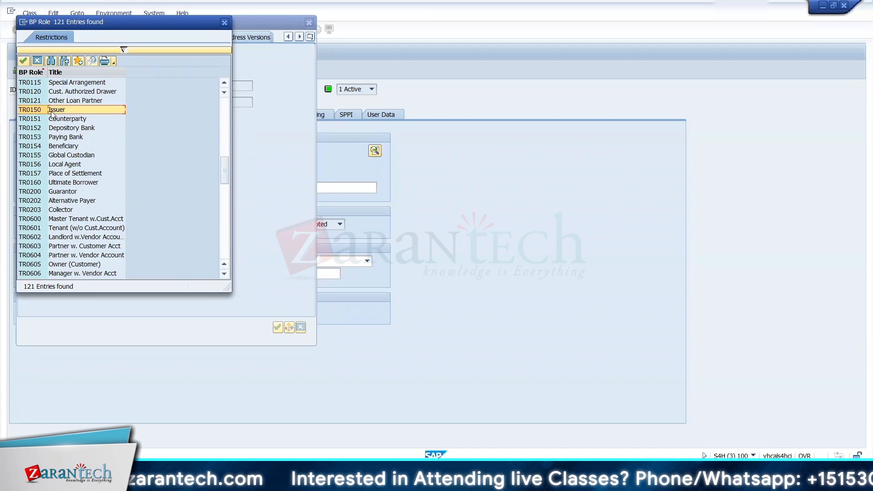
double_click(51, 111)
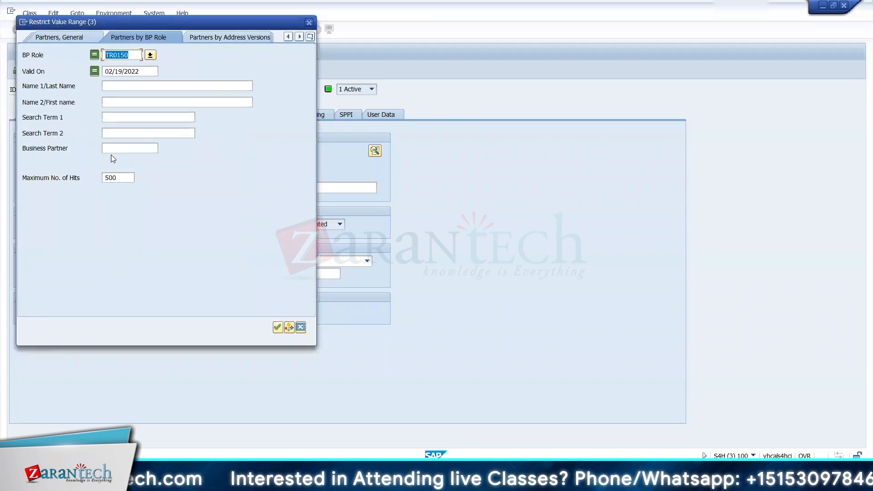
Step: Switch back to the ICICI mutual fund business partner and assign it the role TR0150 Issuer
key(alt+Tab)
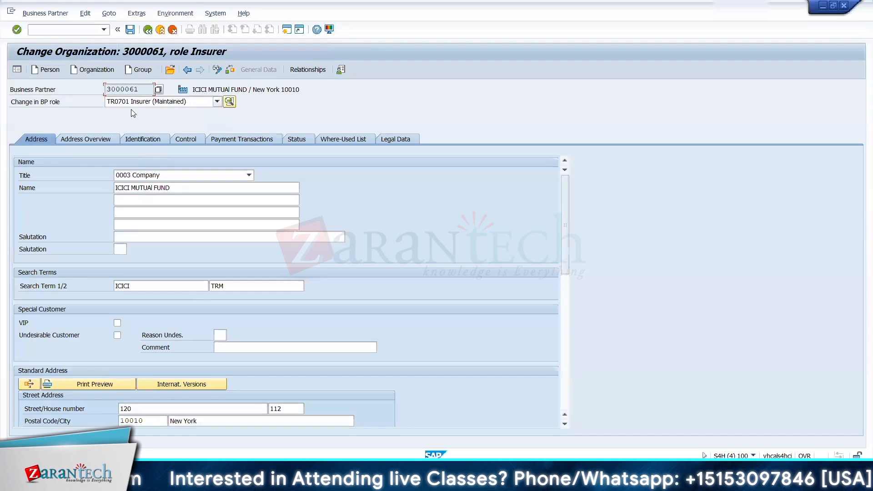
click(128, 103)
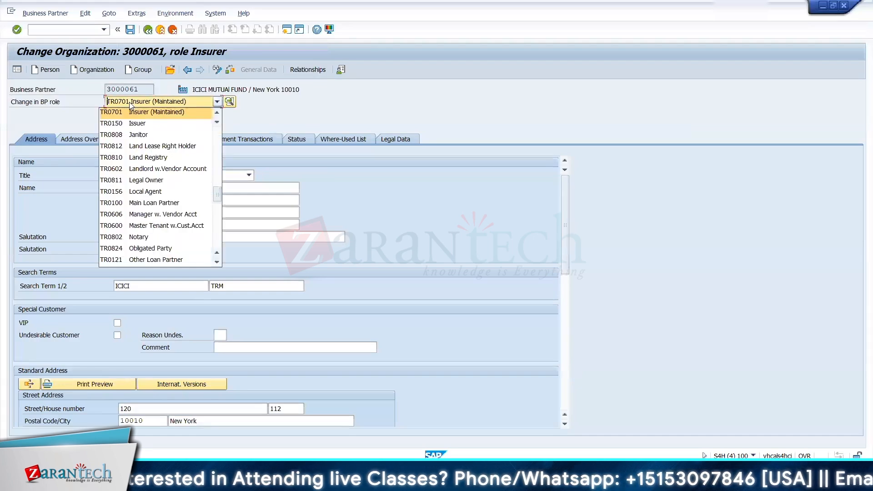
click(217, 112)
click(217, 112)
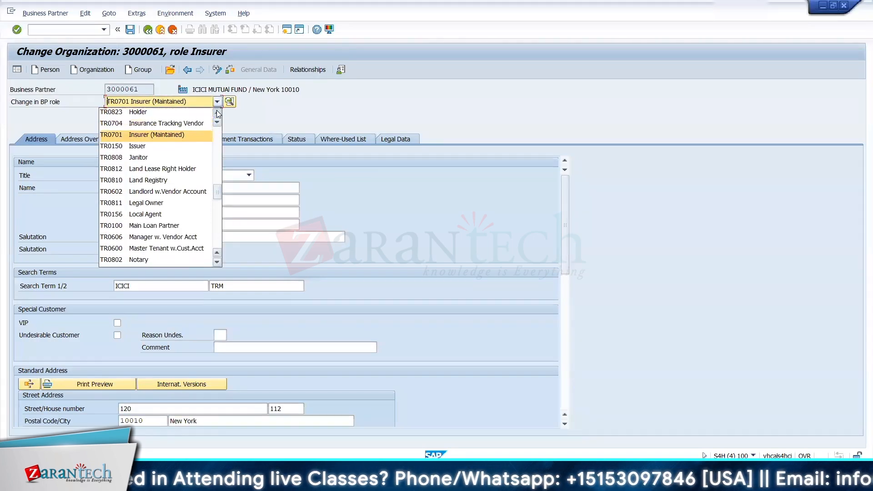
click(216, 113)
click(216, 112)
click(217, 113)
click(217, 112)
click(217, 112)
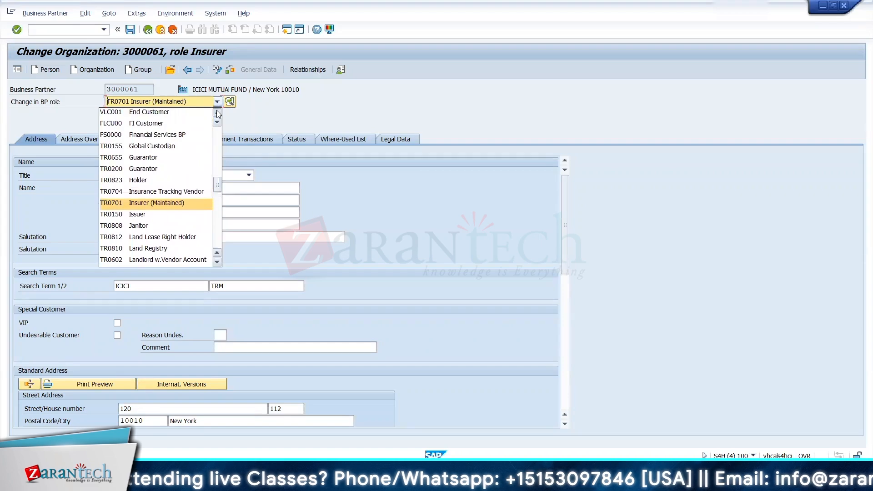
click(216, 112)
click(218, 113)
click(202, 199)
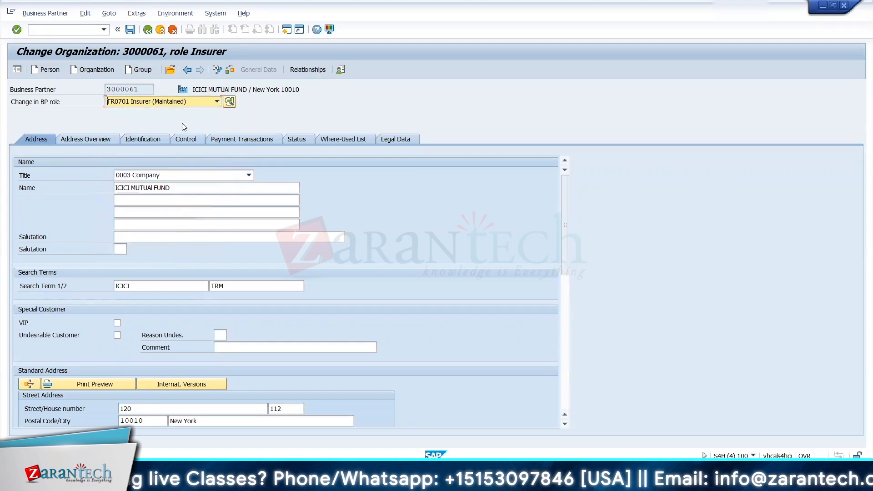
click(204, 103)
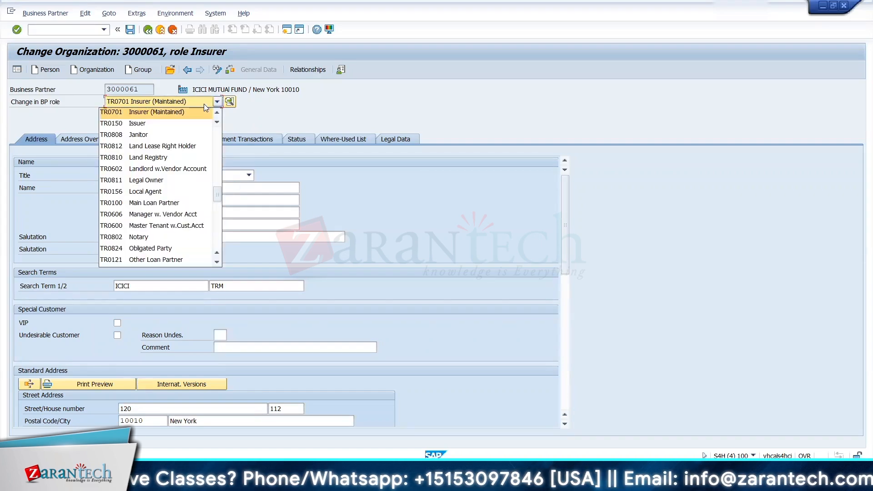
click(167, 123)
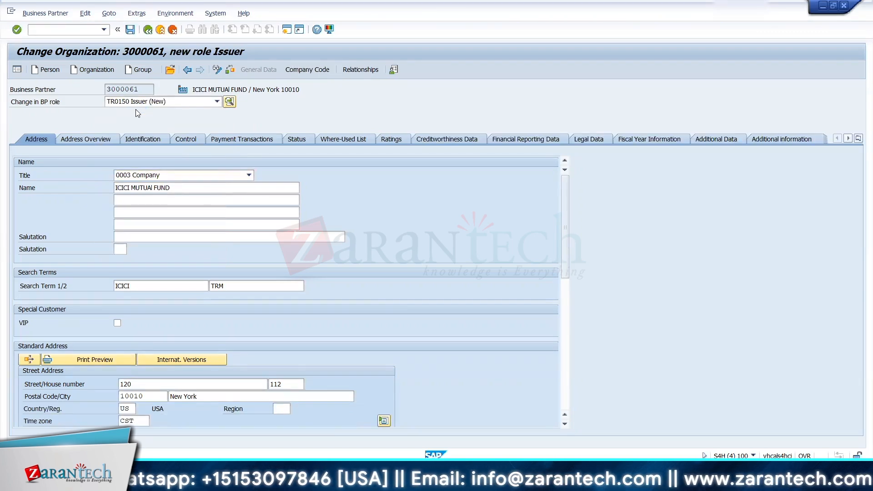
Step: Return to the issuer search for class MF_ICIC, run it for role TR0150, and choose ICICI MUTUAL FUND as issuer
key(alt+Tab)
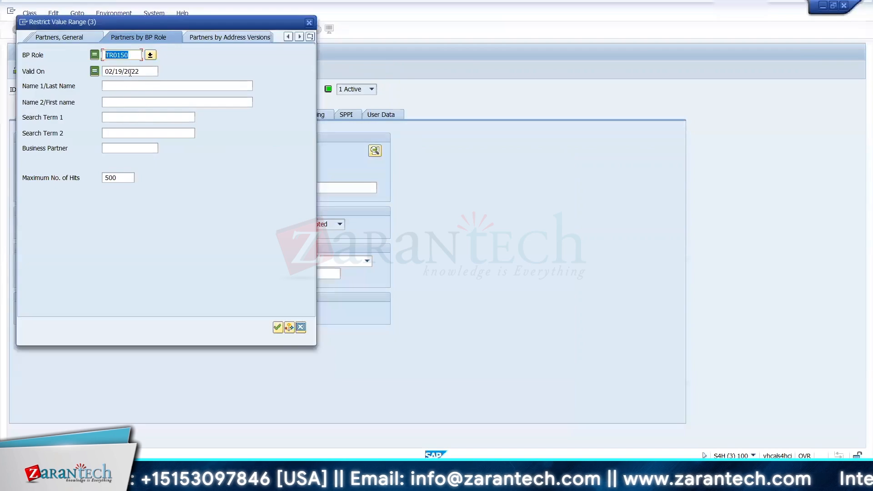
click(278, 327)
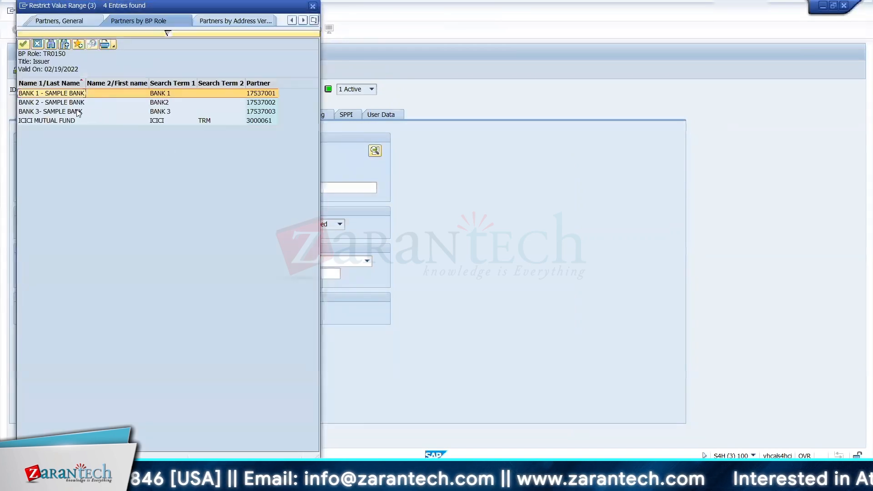
click(53, 121)
double_click(52, 122)
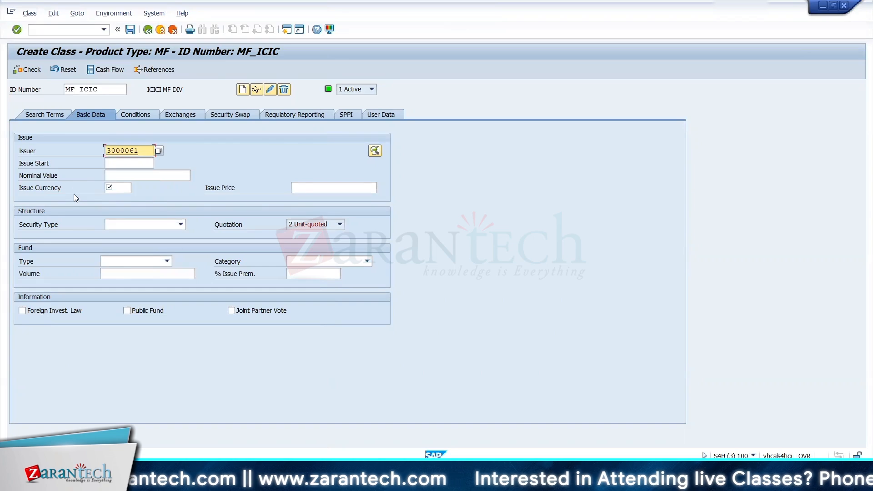
Step: Set the class's issue currency to USD, its nominal value to 10 and its issue price to 10
click(114, 188)
text(USD)
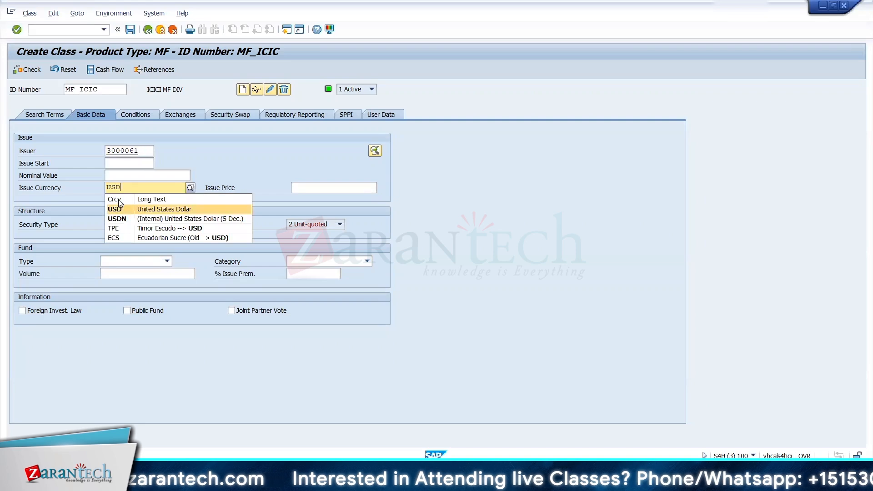
click(117, 208)
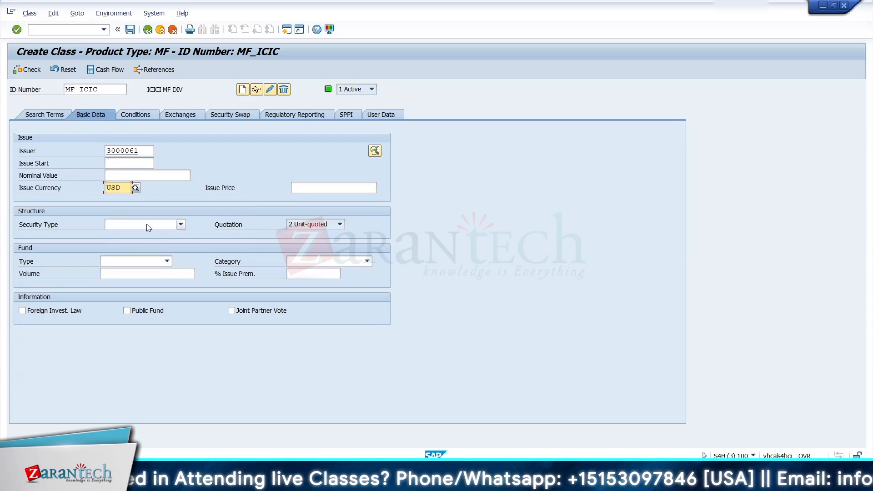
click(124, 166)
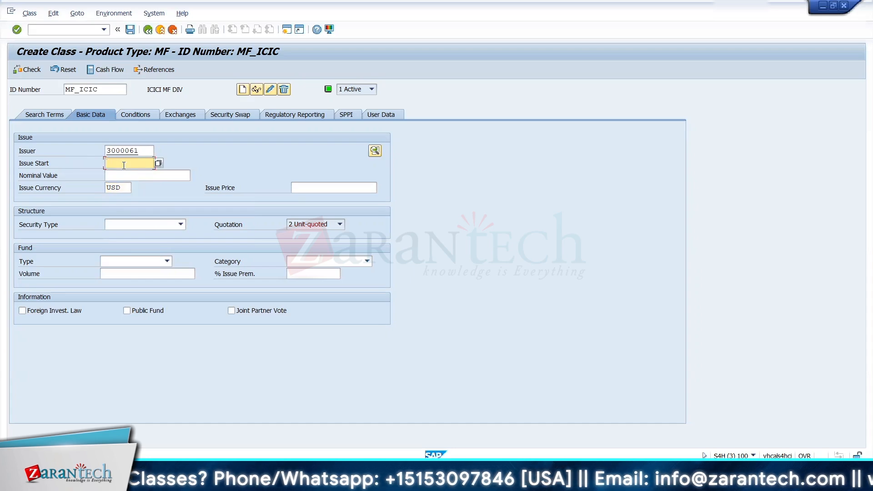
key(Tab)
text(10)
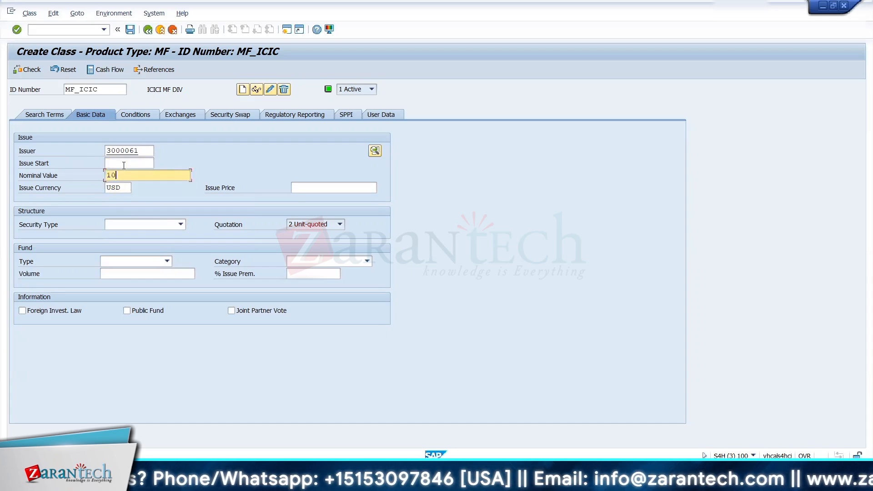
click(315, 188)
text(10)
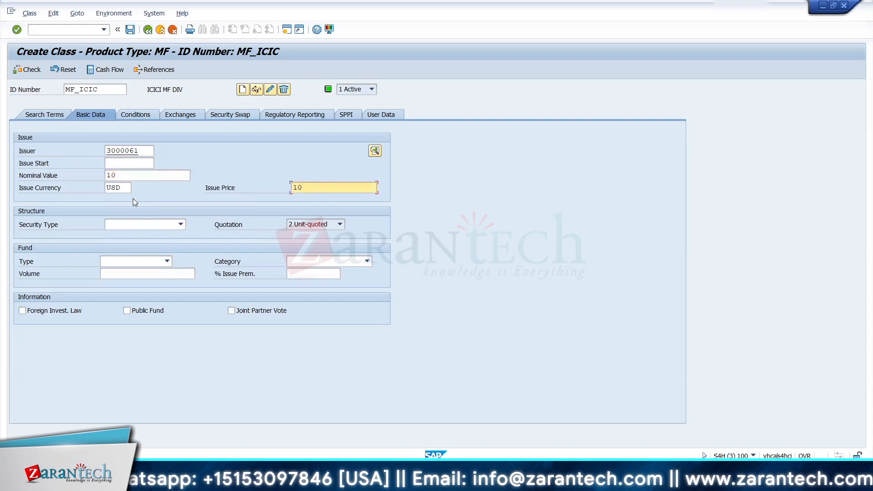
Step: Try to set the issue start date to 01.01.2022
click(121, 165)
text(01)
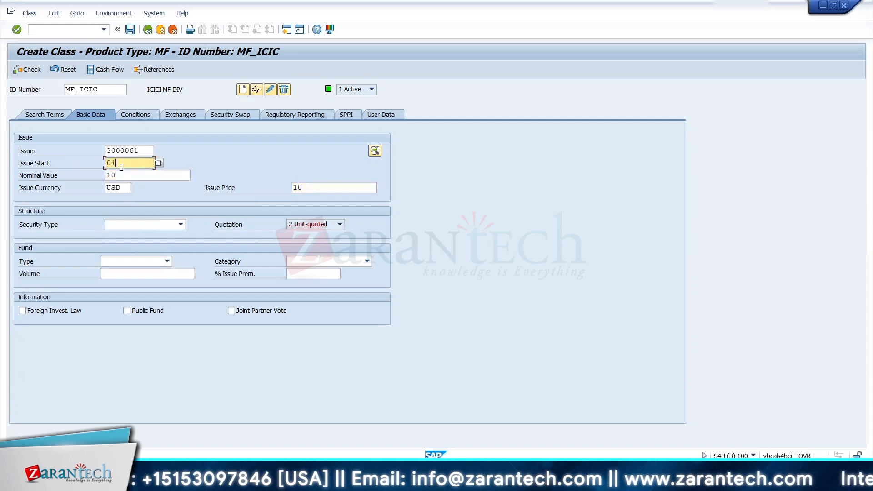
text(.01.2)
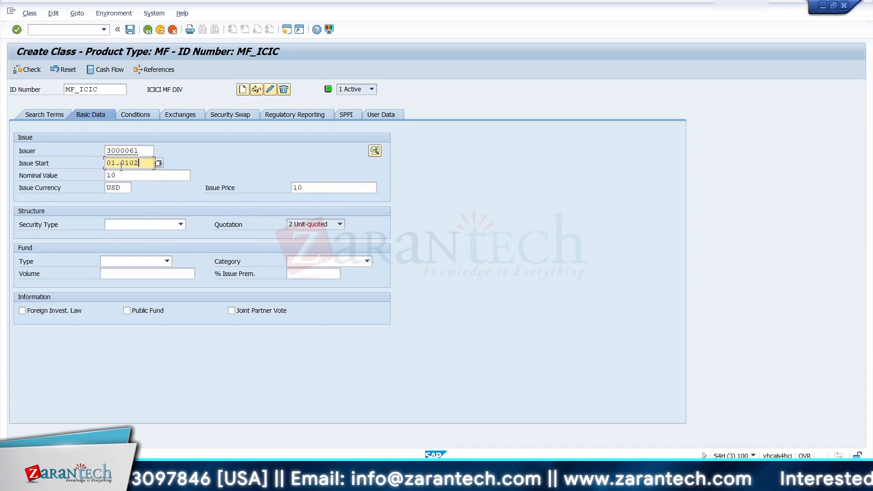
text(022)
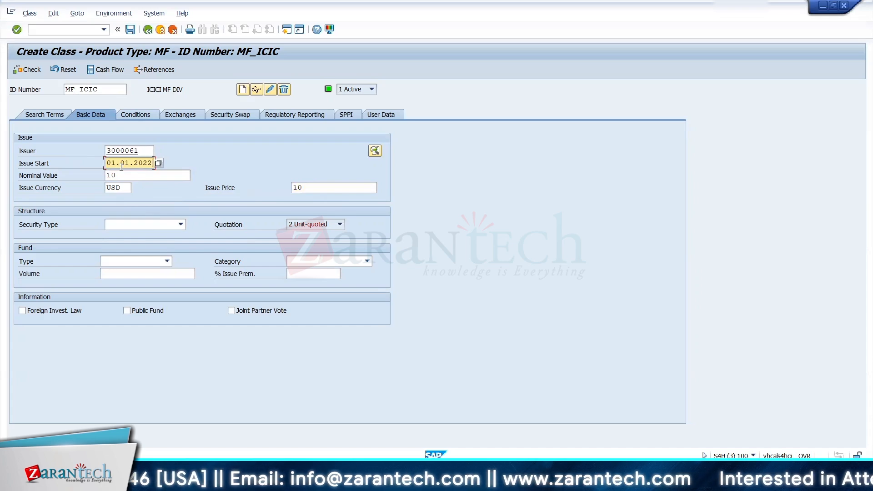
key(Return)
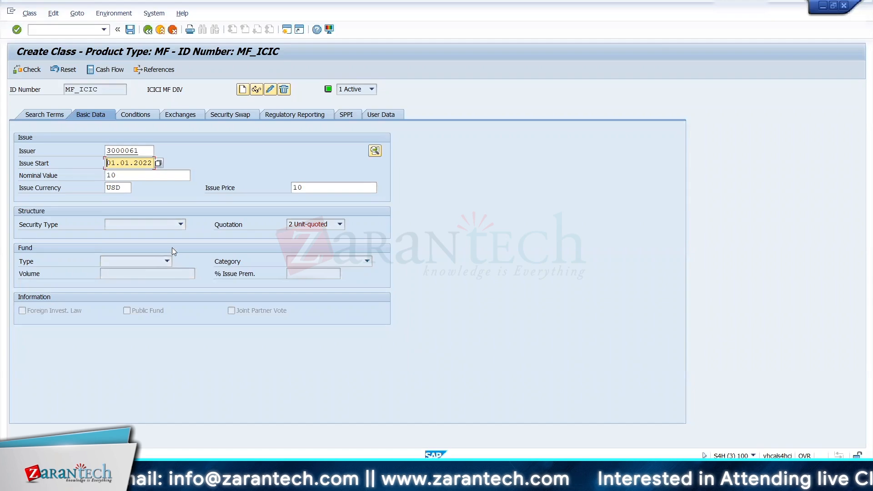
Step: Choose 01/03/2022 from the calendar as the issue start date and confirm the basic data
click(159, 166)
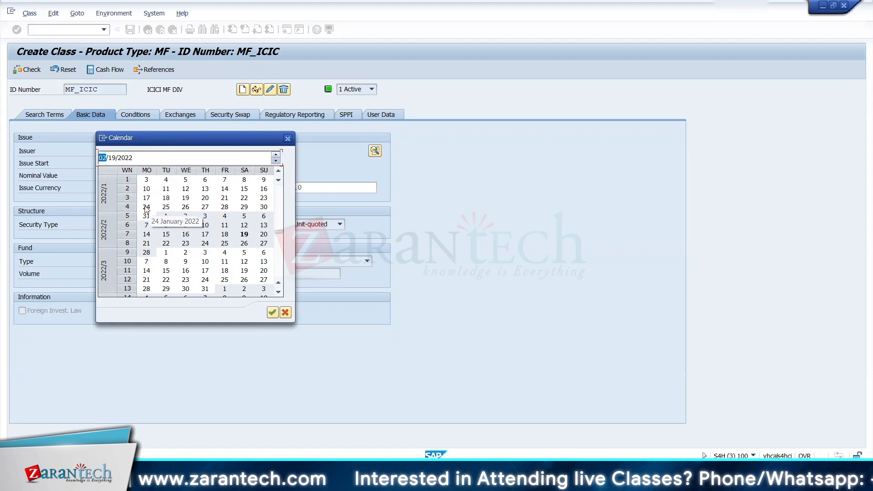
double_click(147, 179)
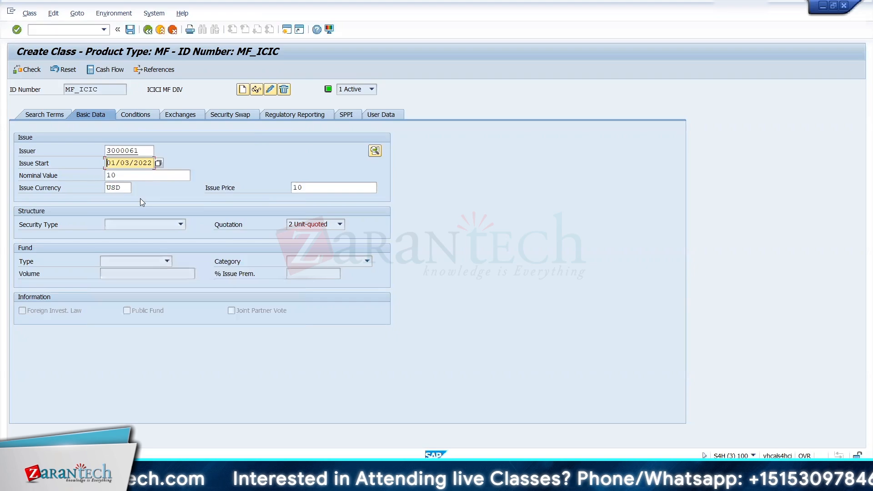
key(Return)
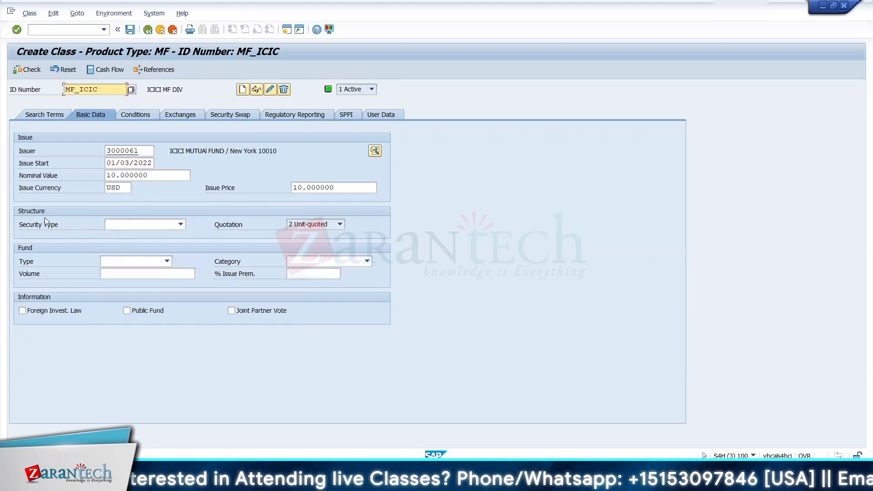
Step: Switch to the Display IMG session, collapse the unneeded branches, and expand Specific Class Data under the Securities master data
key(alt+Tab)
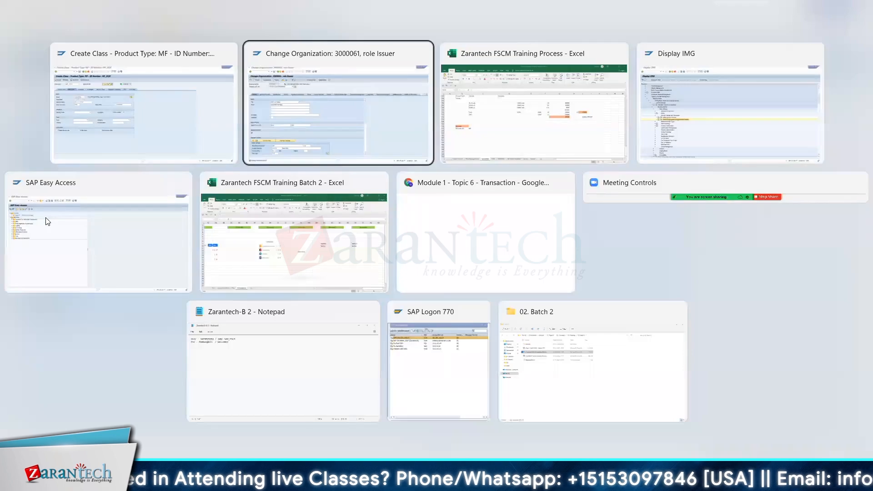
key(Tab)
key(Tab)
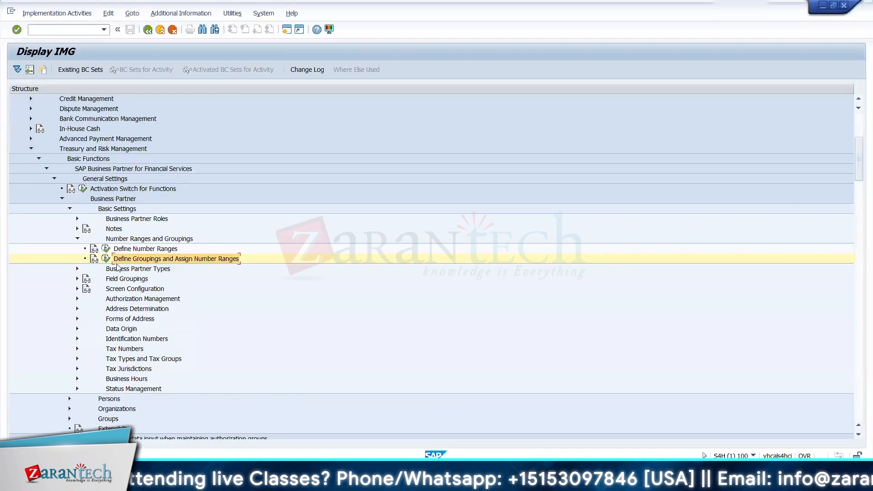
click(54, 178)
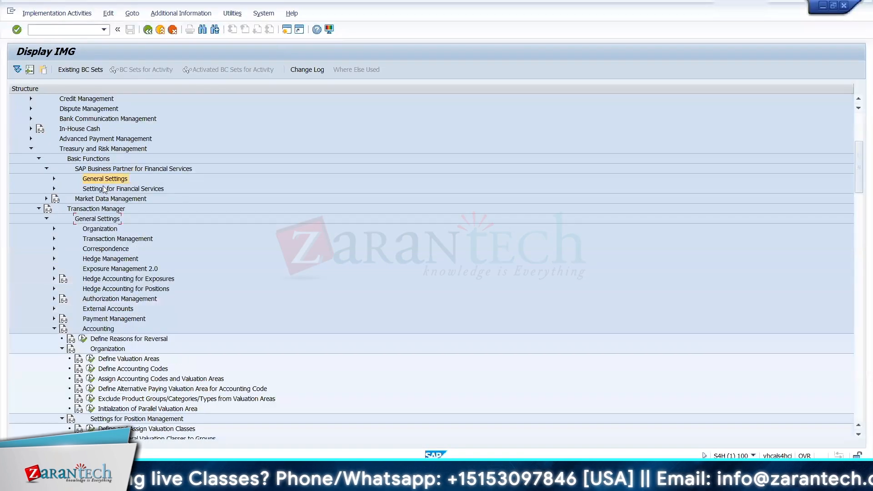
click(46, 169)
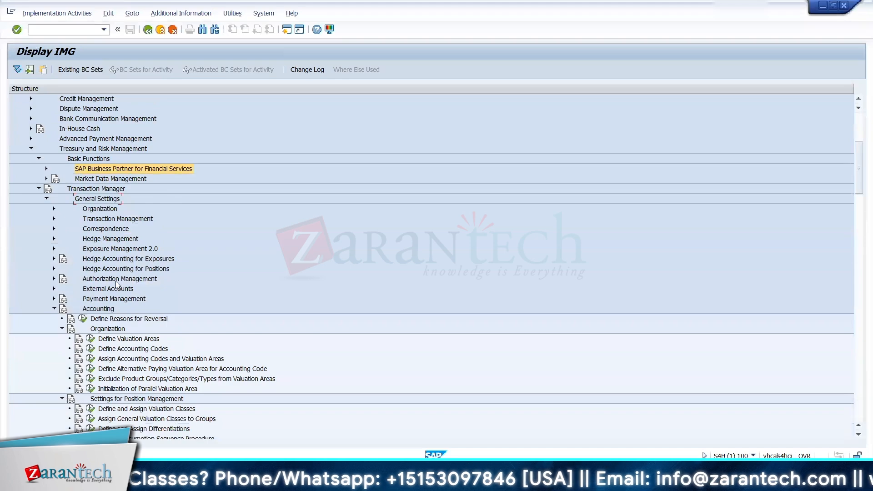
click(45, 200)
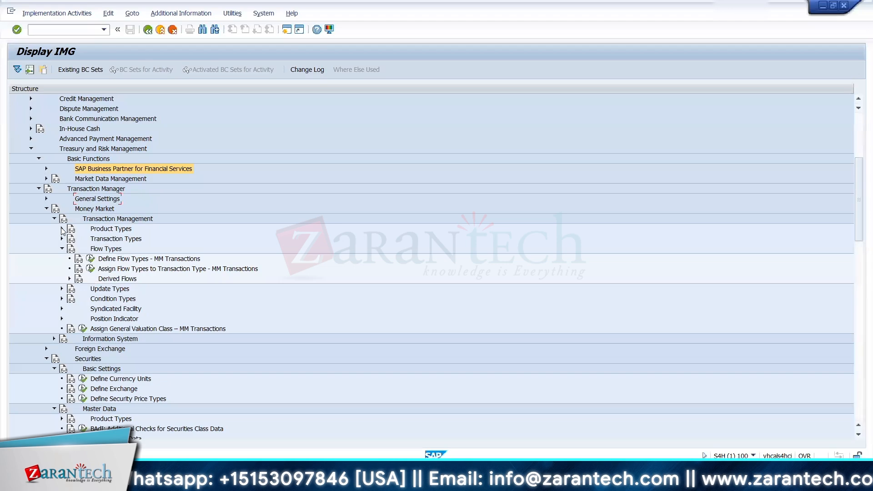
click(46, 208)
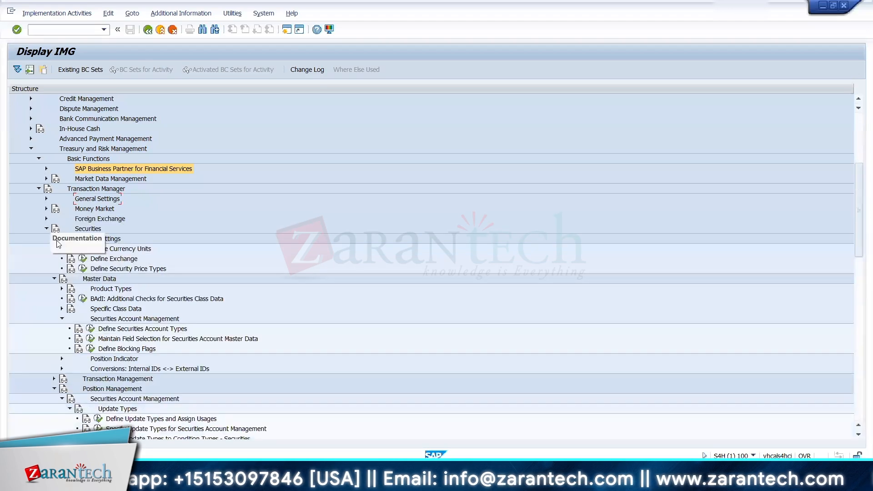
click(62, 319)
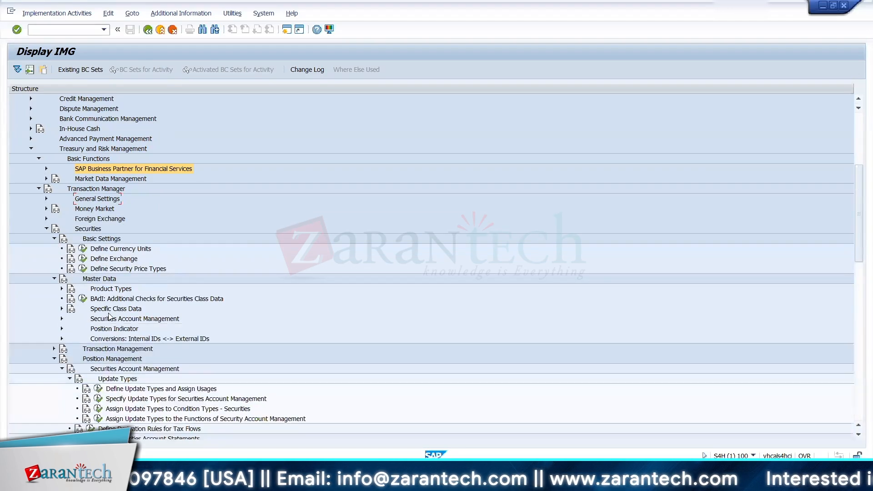
click(62, 308)
Step: Check the Security Type field of class MF_ICIC, then return to the IMG and open the Define Security Types activity
key(alt+Tab)
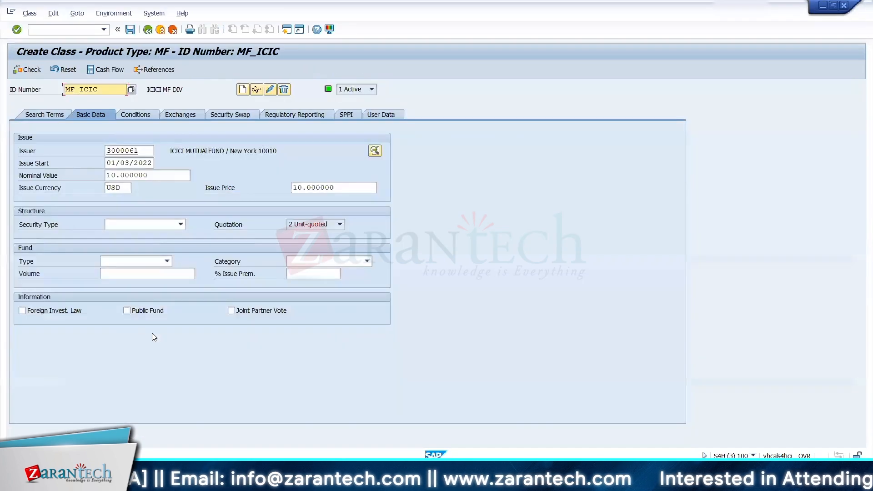
click(113, 224)
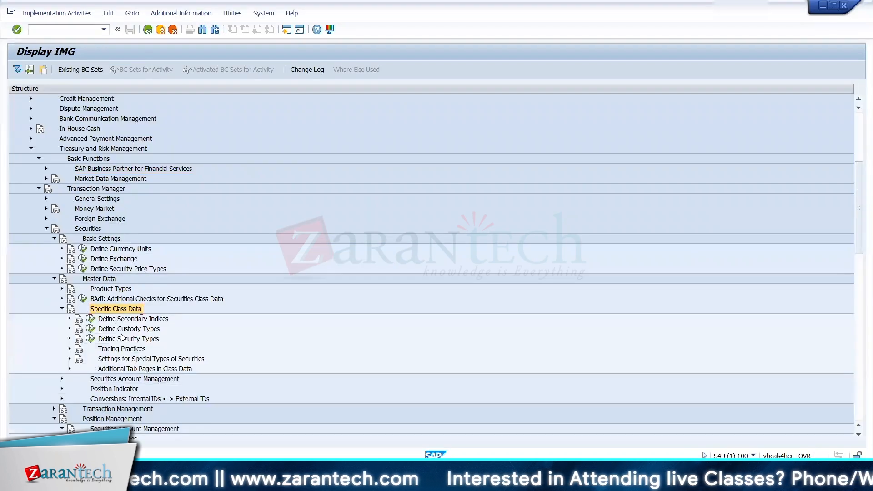
click(91, 338)
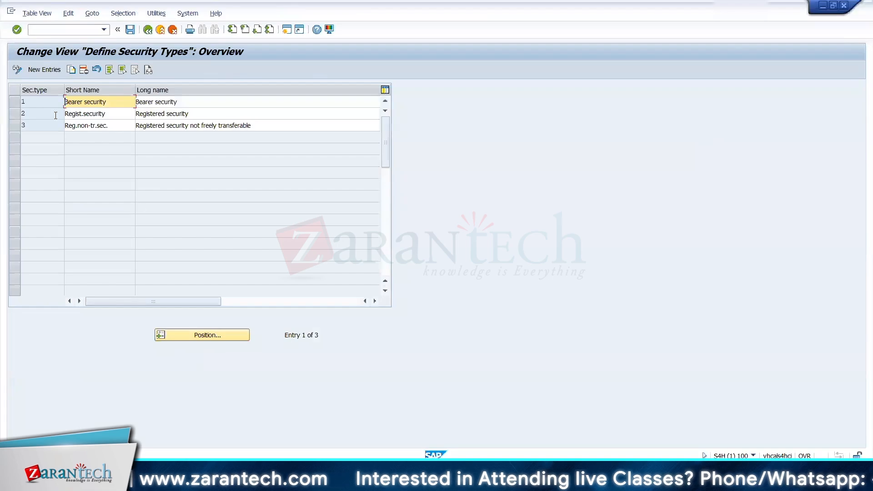
Step: Add a new security type 4 with the short name "Mutual Fund -D"
click(44, 70)
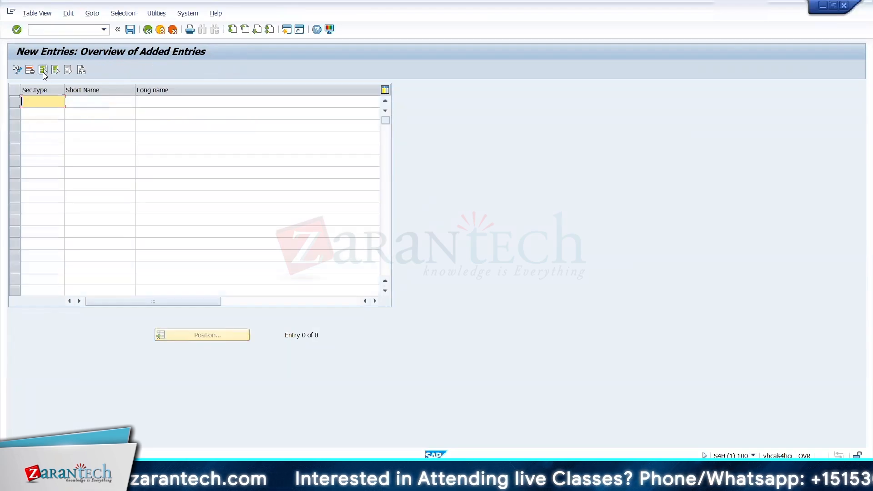
text(4)
key(Tab)
text(M)
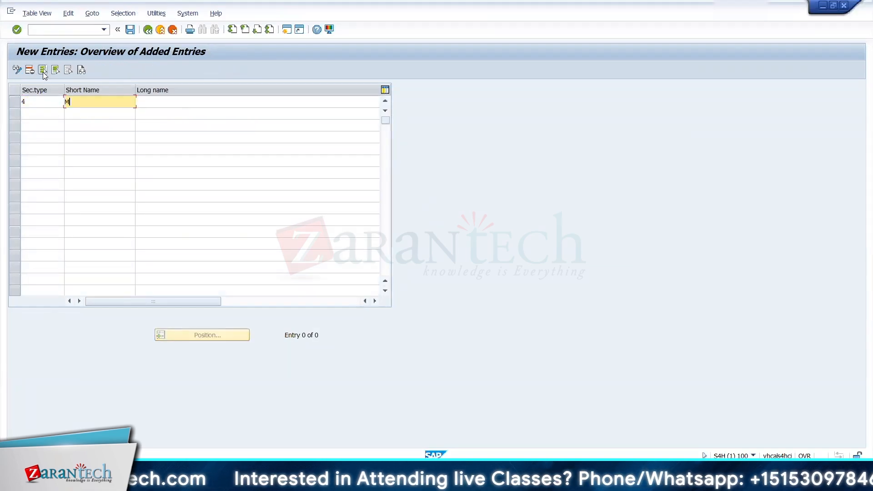
text(utua)
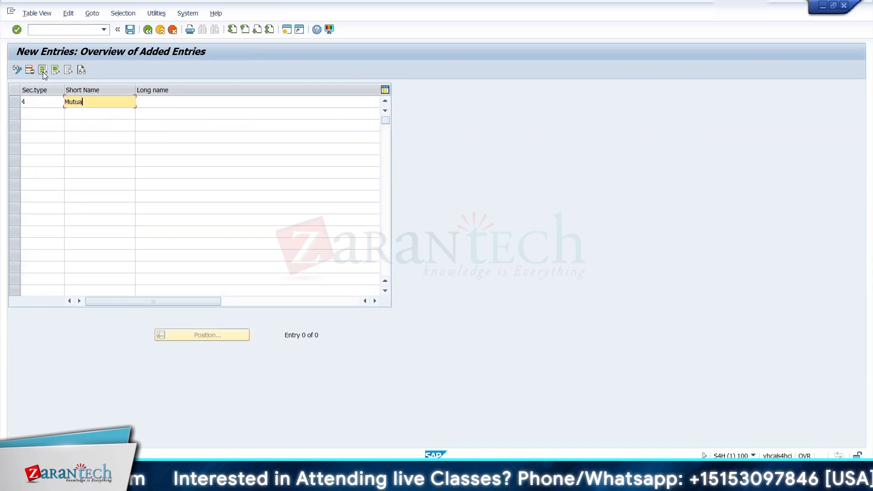
text(l Fund)
key(Tab)
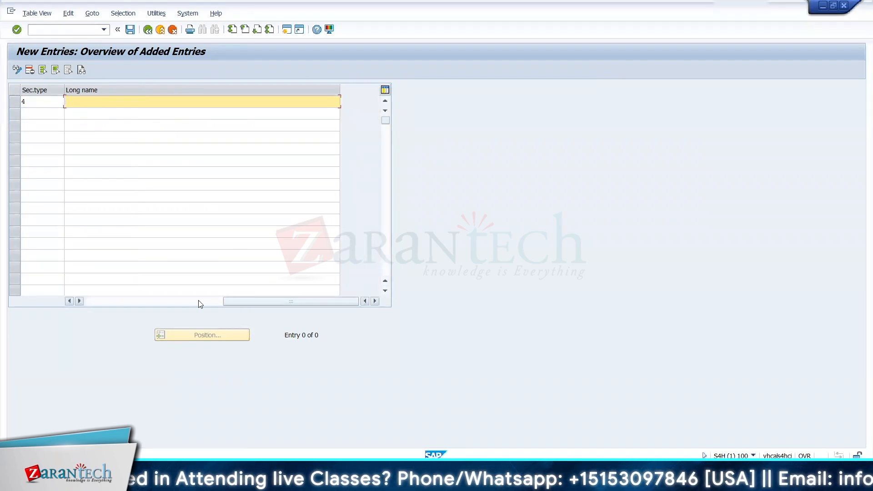
drag(228, 302, 91, 301)
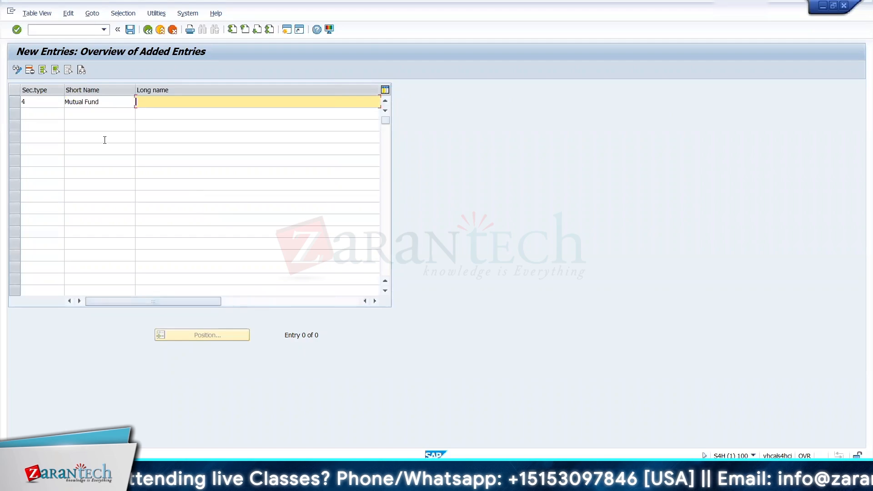
click(105, 103)
text(-D)
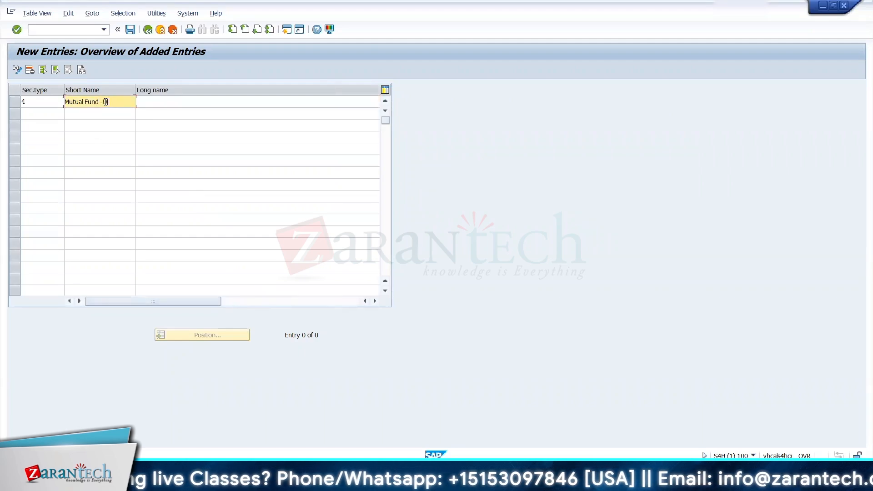
Step: Copy security type 4's short name into its long name and extend it to "Mutual Fund -Dividend"
drag(110, 102, 56, 102)
key(ctrl+c)
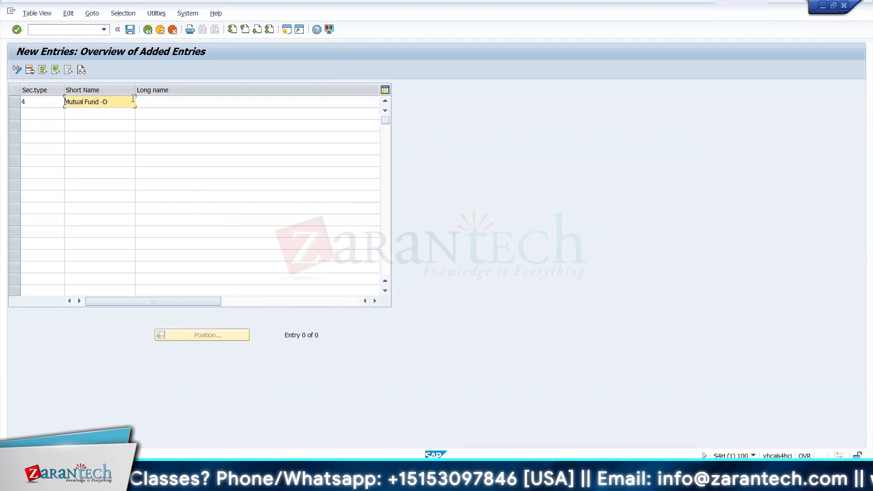
click(142, 99)
key(ctrl+v)
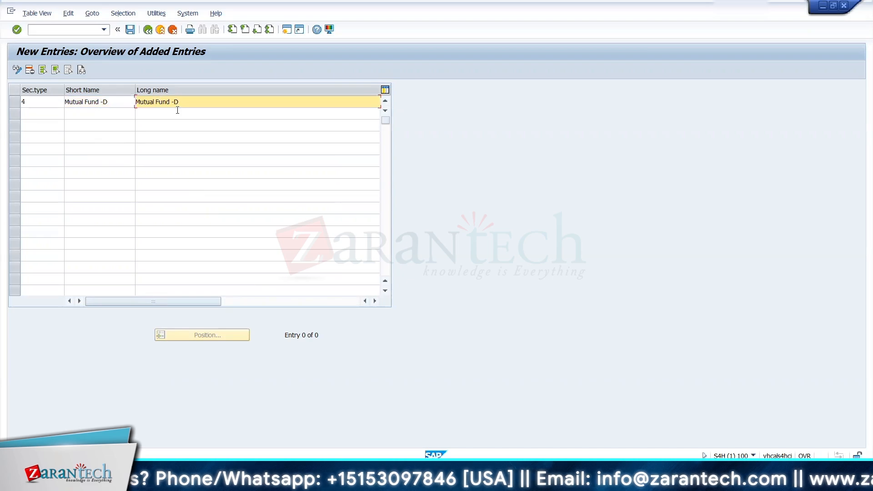
text(ividend)
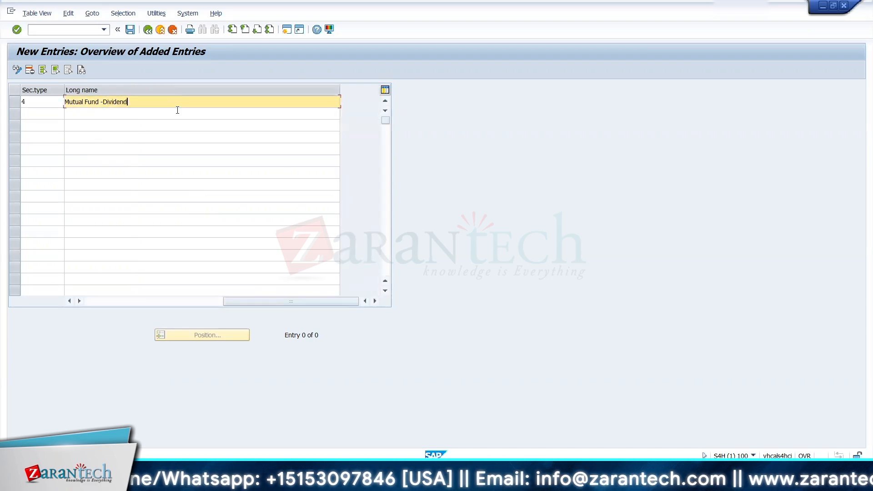
key(Return)
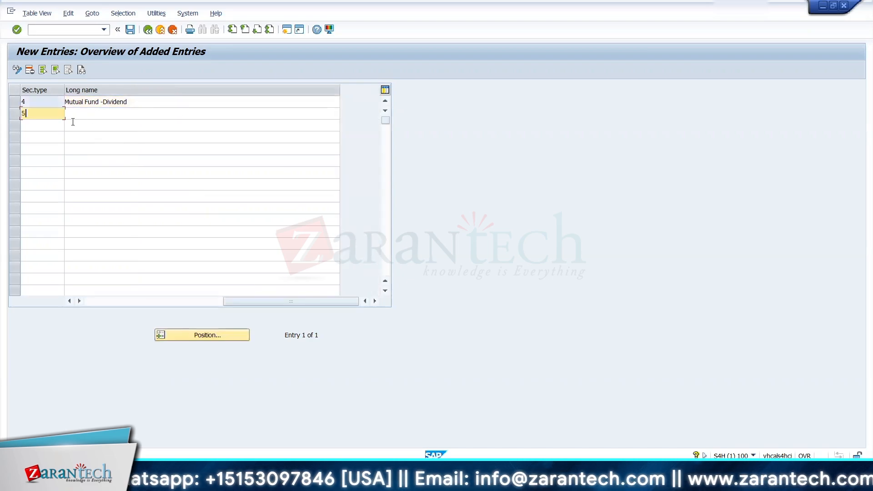
Step: Add a second entry, security type 5, with the short name "Mutual Fund"
text(5)
key(Tab)
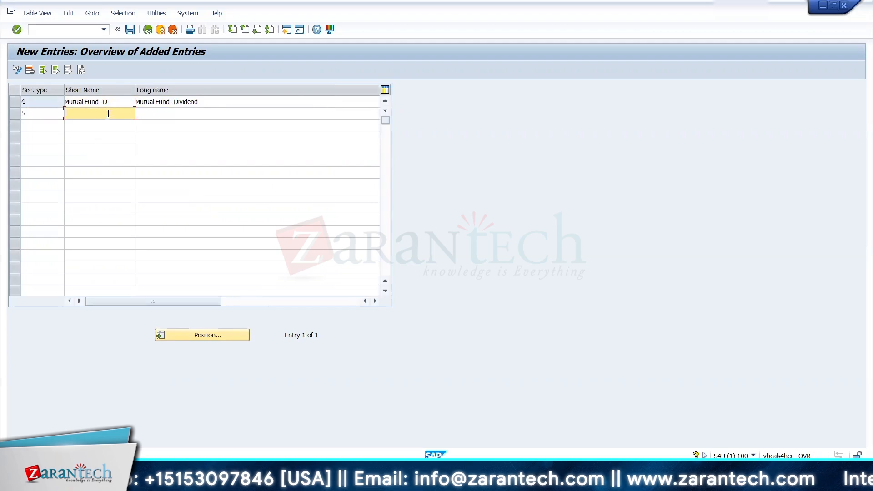
drag(114, 104, 44, 104)
key(ctrl+c)
click(69, 112)
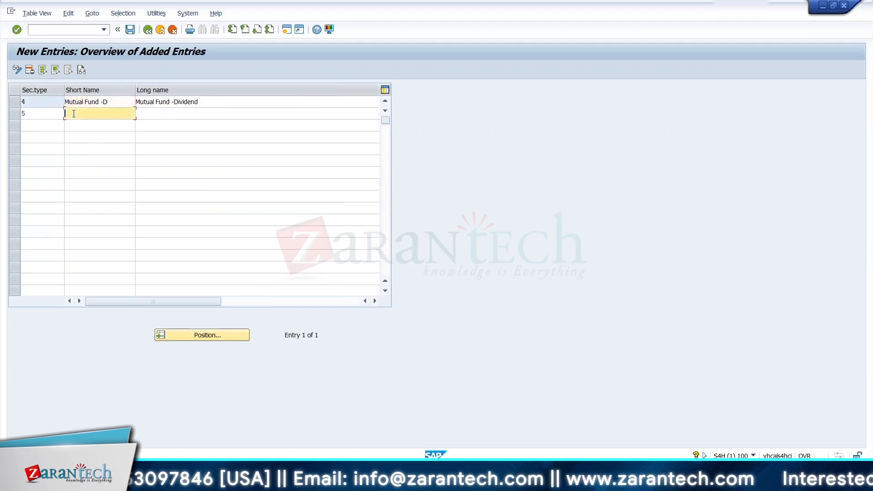
text(M)
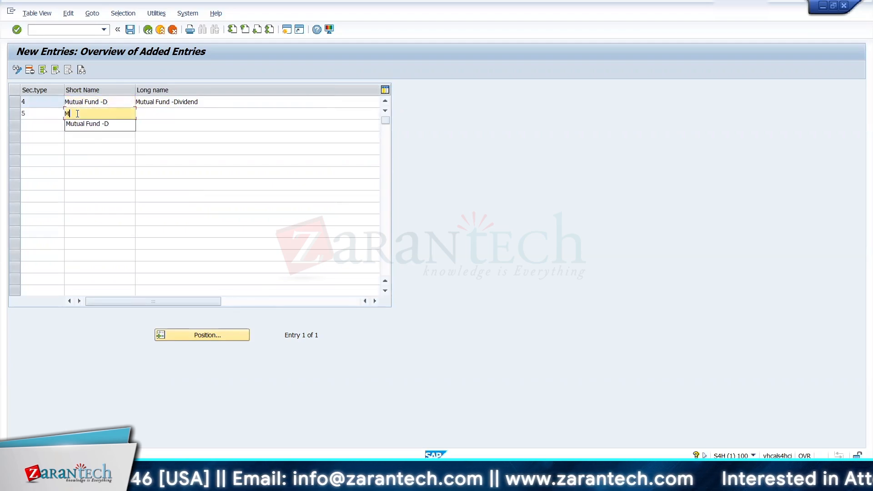
text(utual Fund -)
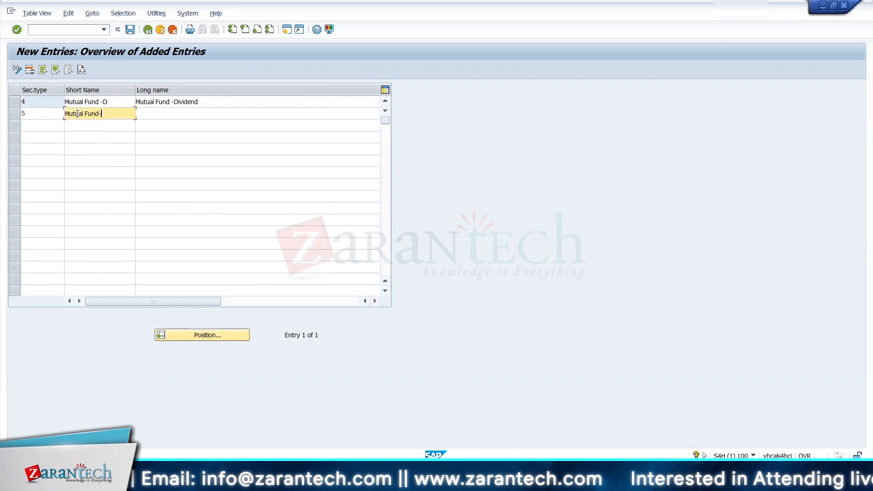
key(Tab)
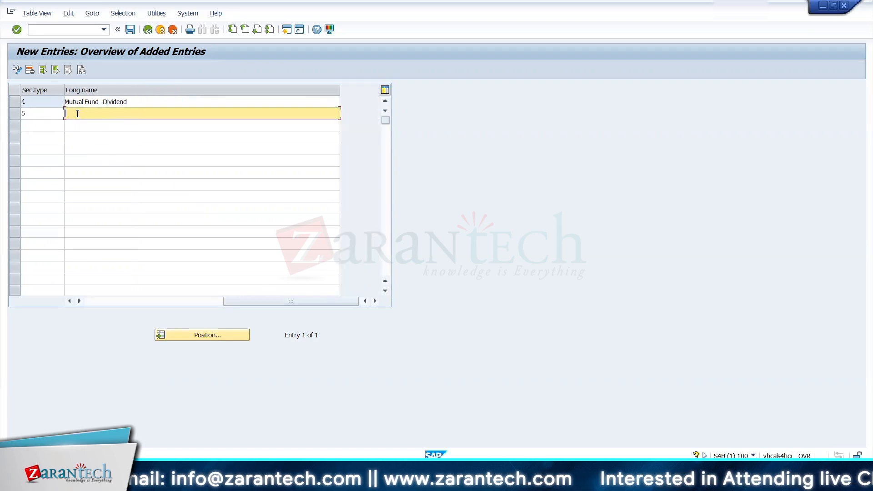
Step: Give security type 5 the long name "Mutual Fund - Growth" and save the new security types
text(Mut)
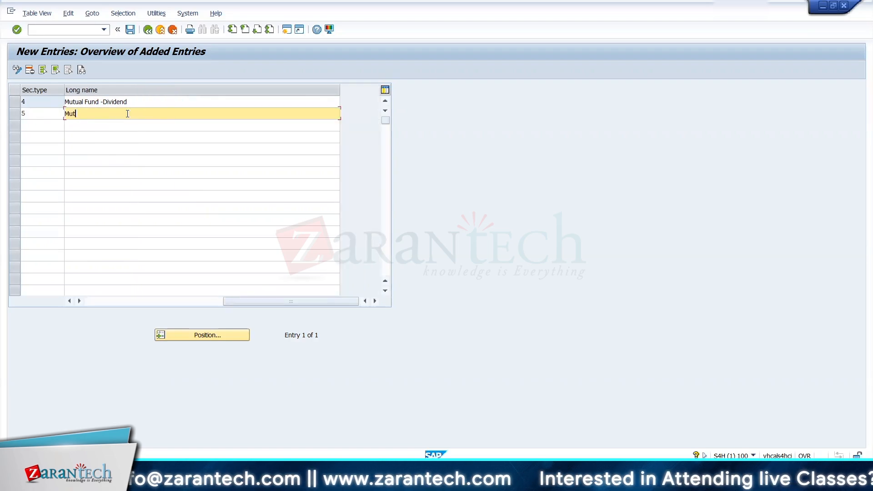
text(ual Fund)
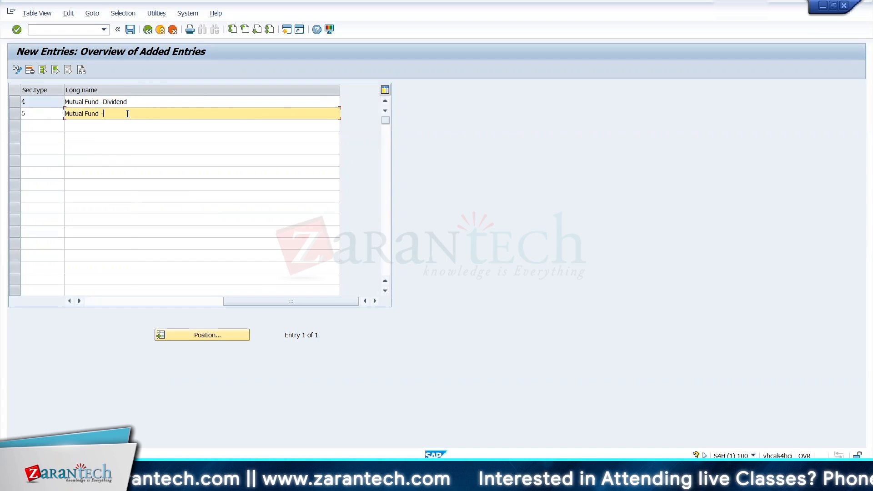
text( - Growth)
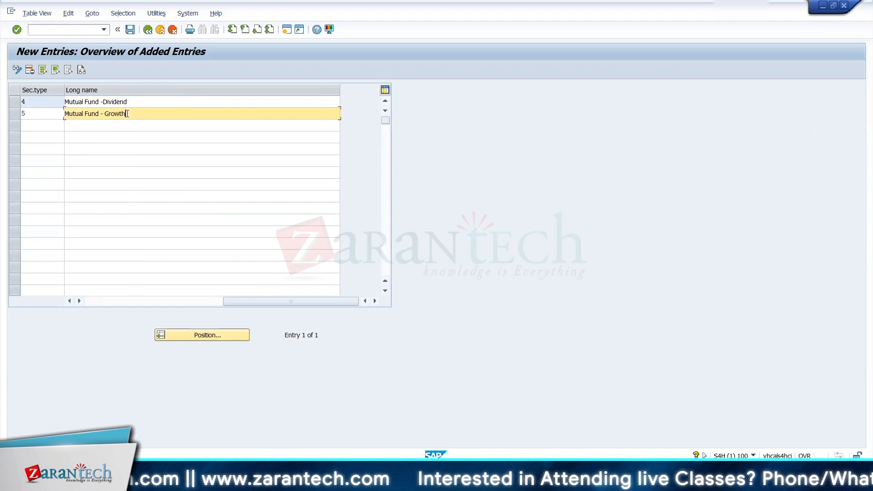
key(Return)
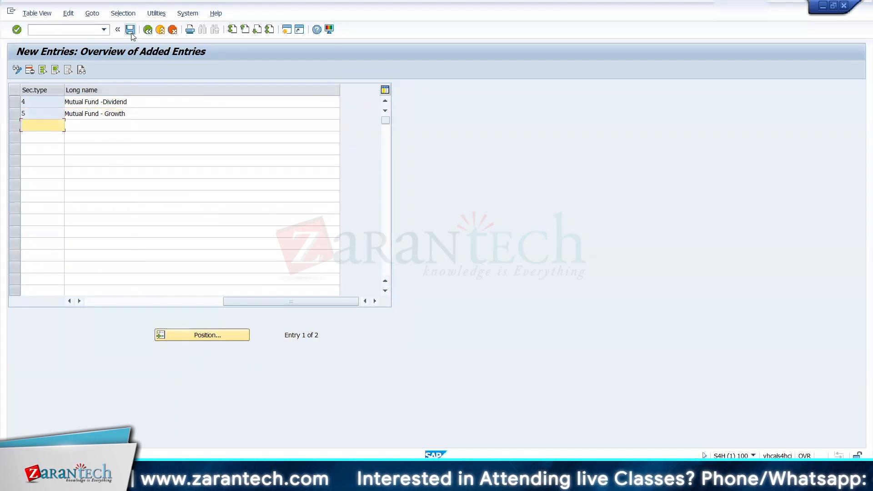
key(ctrl+s)
click(215, 189)
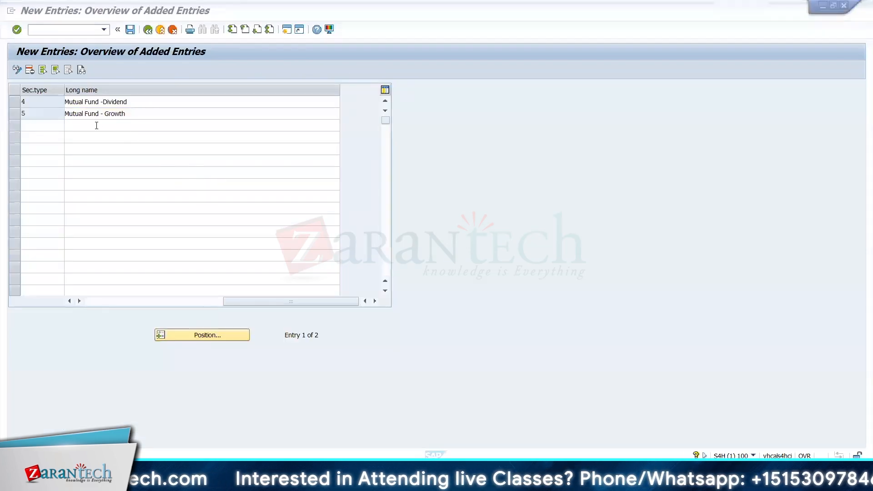
Step: Return to the MF_ICIC class session and check the choices offered for Security Type, fund Type and Category
key(alt+Tab)
click(168, 224)
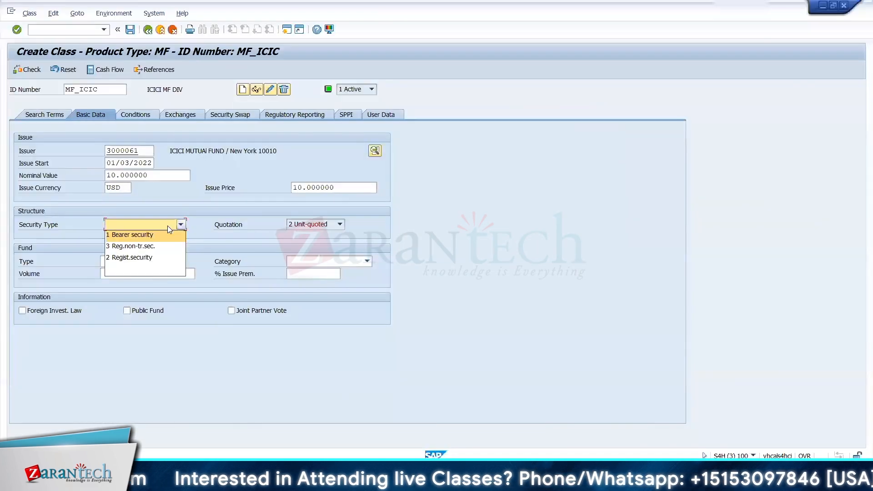
click(201, 217)
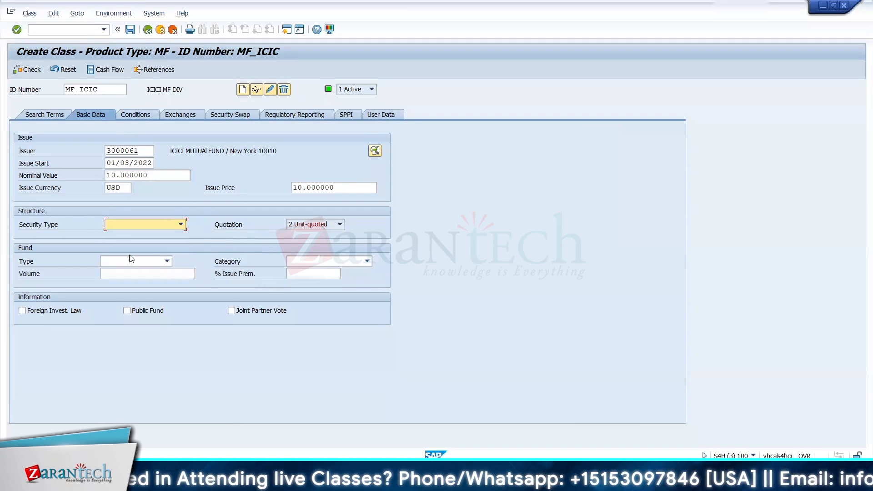
click(104, 261)
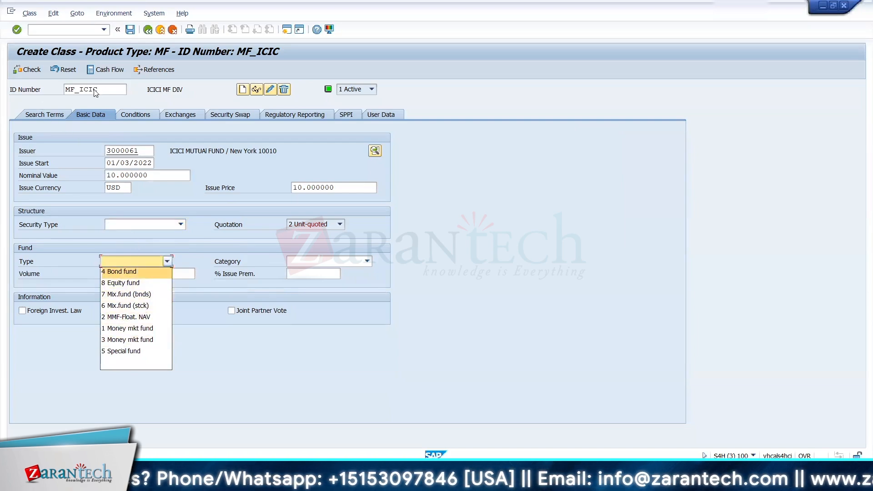
click(315, 261)
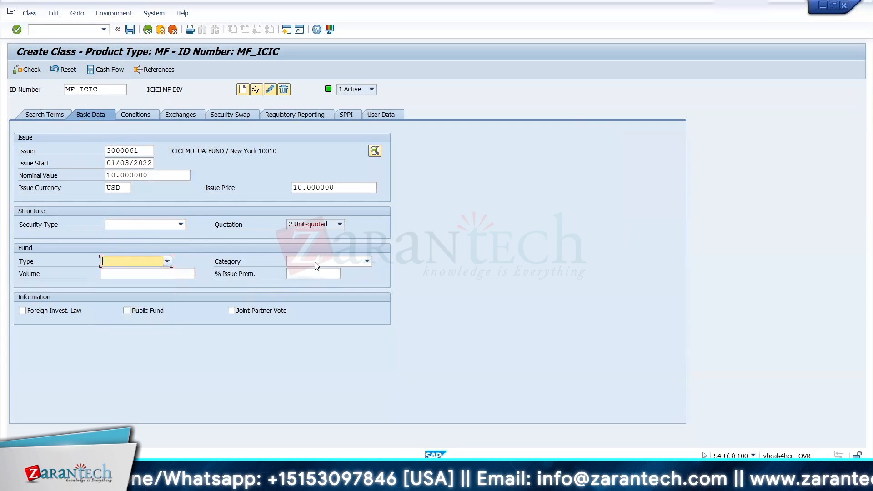
click(315, 262)
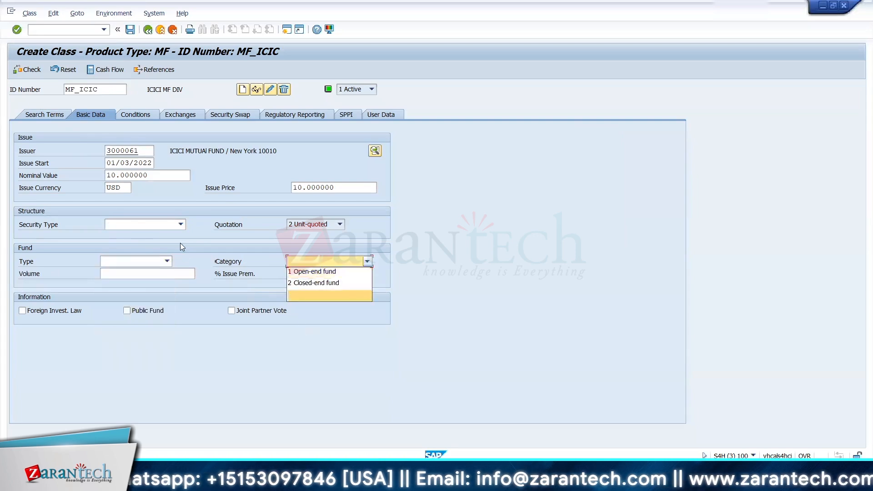
Step: Leave class MF_ICIC without saving, reopen the FWZZ Class transaction and clear the ID number
click(161, 31)
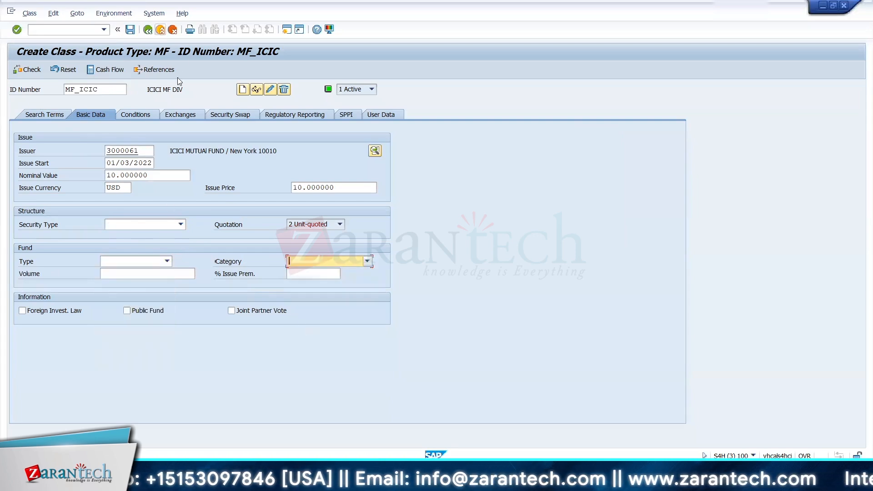
click(160, 30)
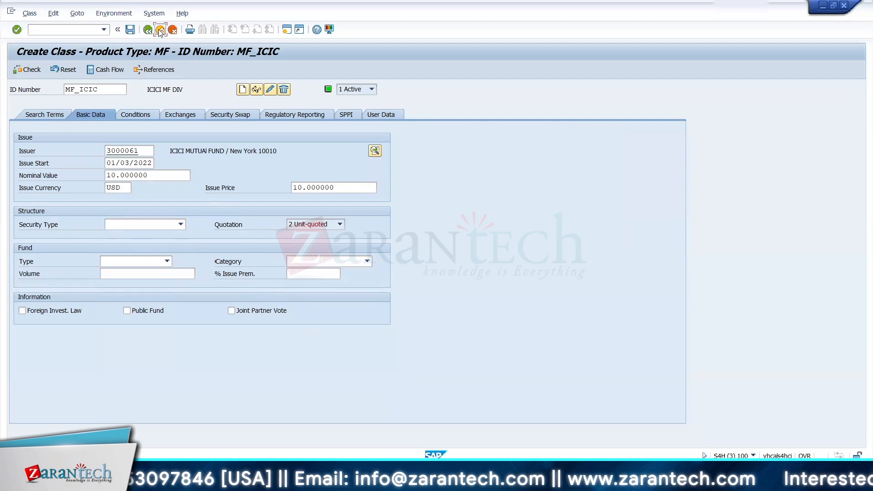
click(235, 250)
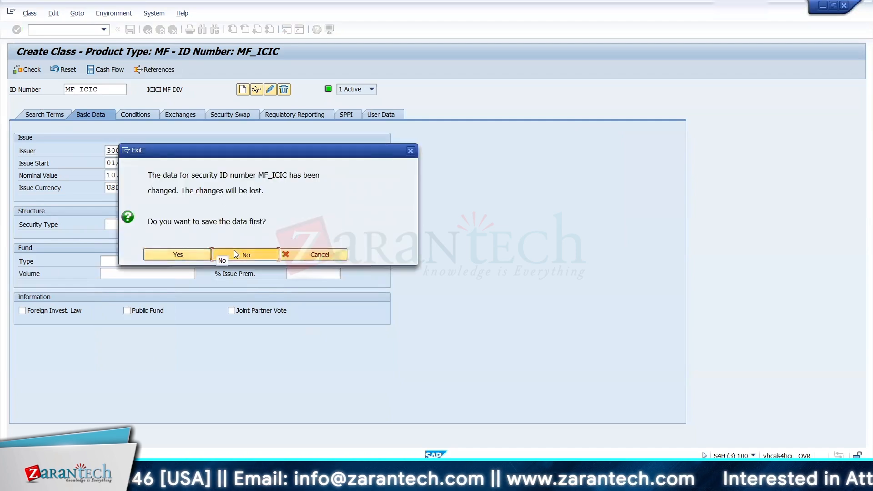
double_click(100, 249)
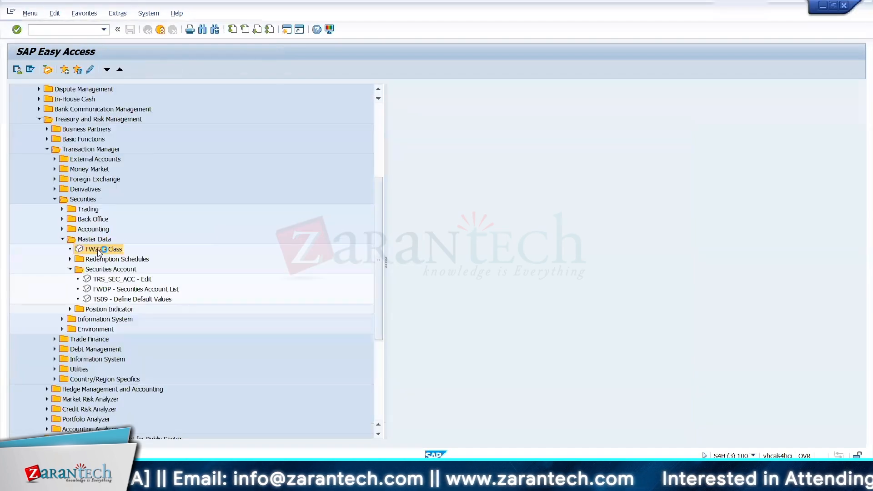
text(I)
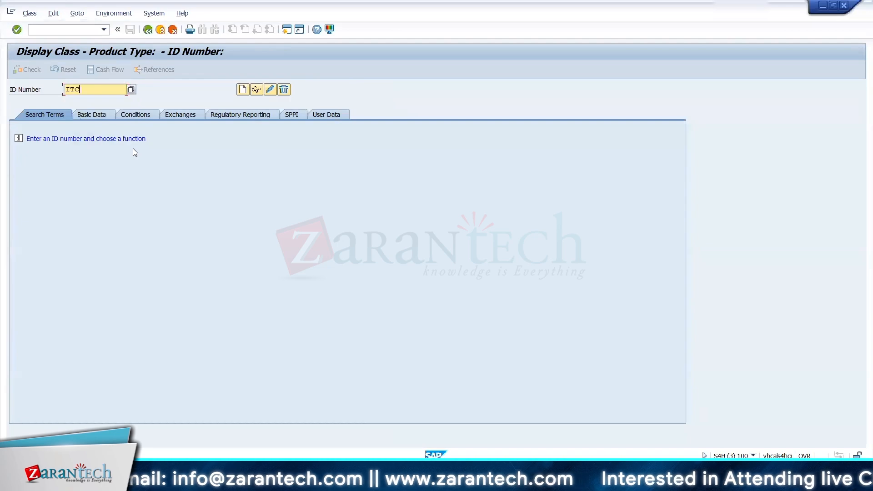
key(BackSpace)
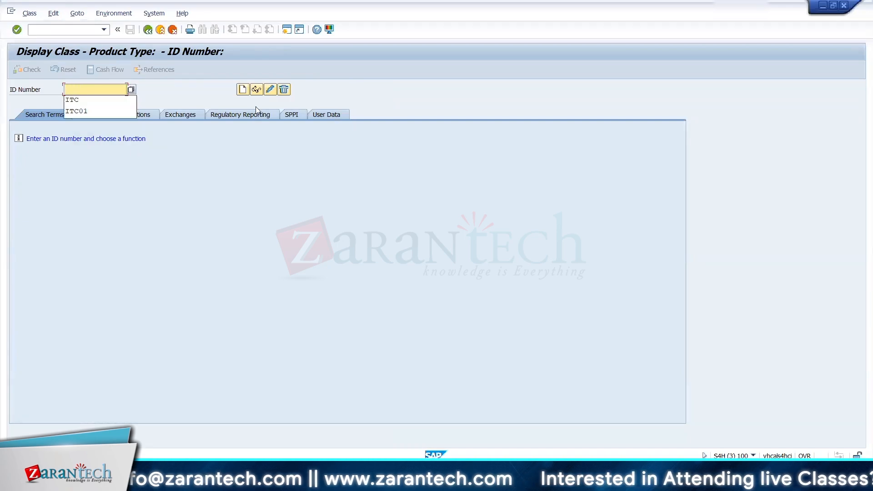
Step: Start creating a new class with ID number MF_ICIC and product type 12A
click(243, 89)
key(BackSpace)
key(Down)
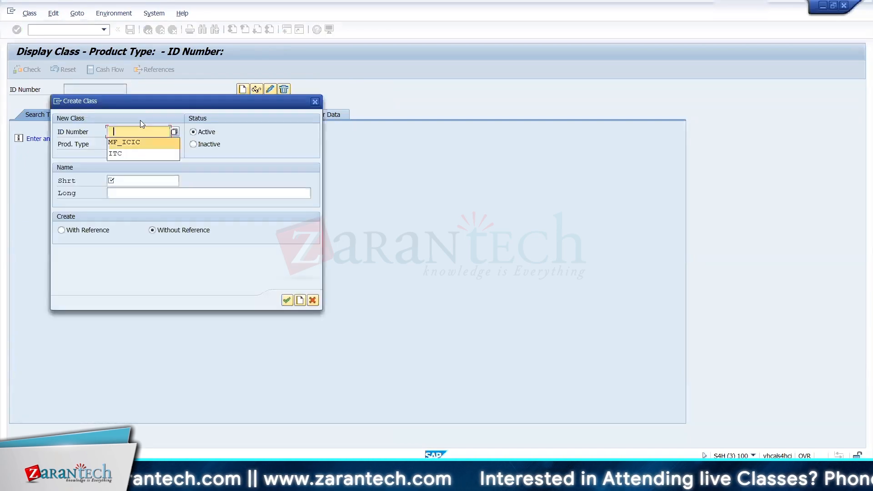
key(Return)
key(Tab)
key(BackSpace)
key(Down)
key(Return)
key(Tab)
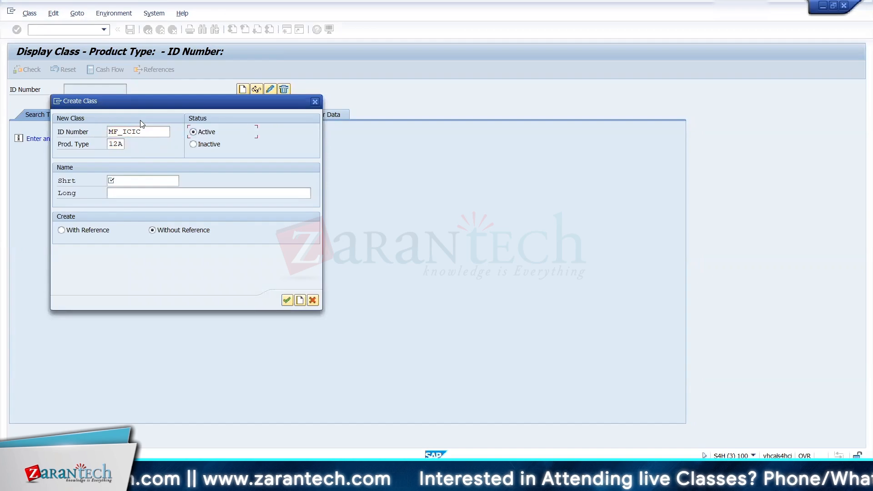
Step: Give the new class MF_ICIC the short name "ICICI MF DIV"
key(Tab)
key(BackSpace)
key(Down)
key(Return)
key(Tab)
key(Return)
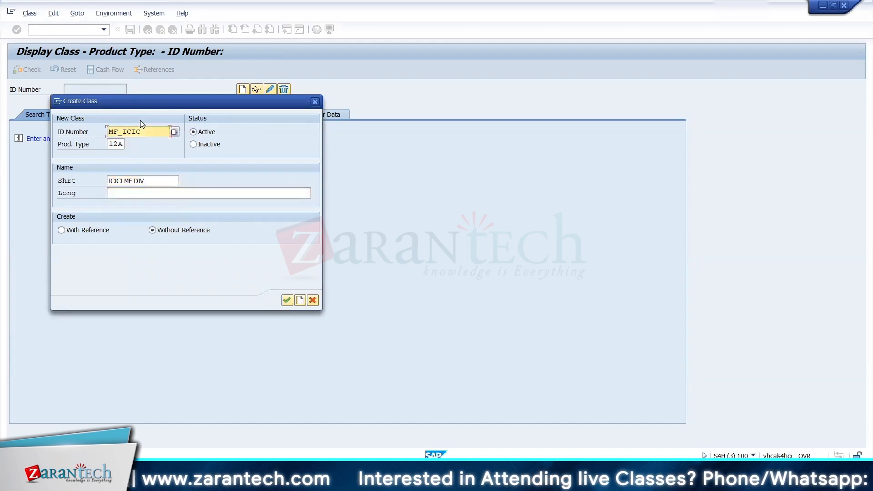
drag(156, 182, 130, 180)
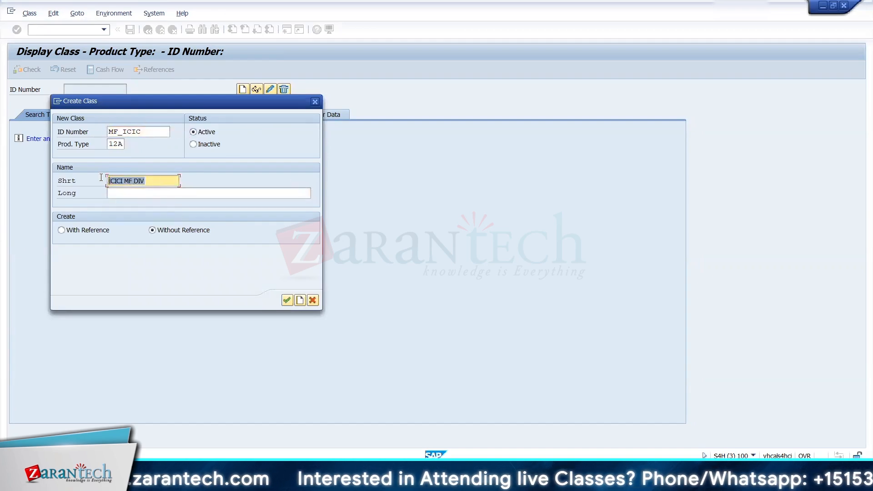
Step: Enter "ICICI MF EQUity DIVIDEND" as the long name of the new class
click(121, 195)
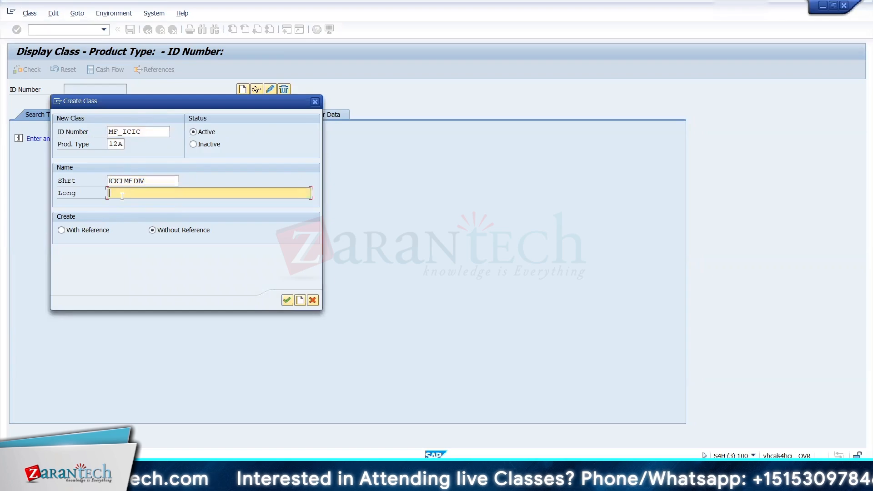
text(ICICI MF)
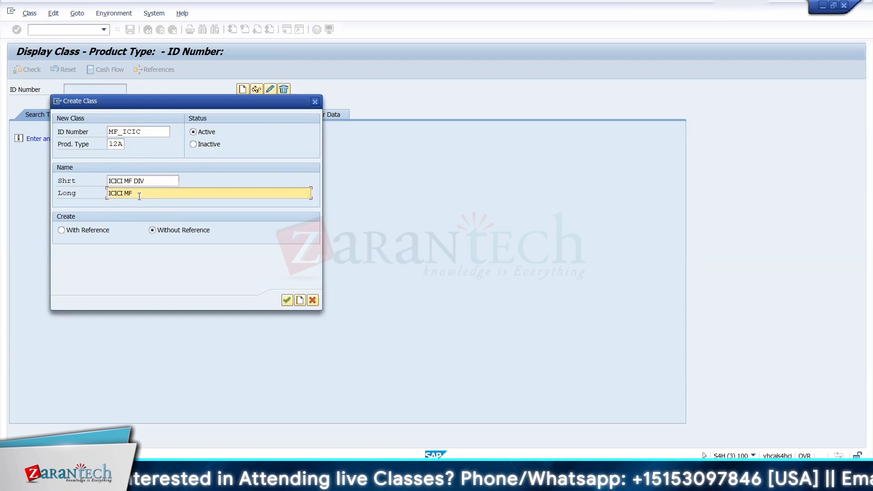
text( EQ)
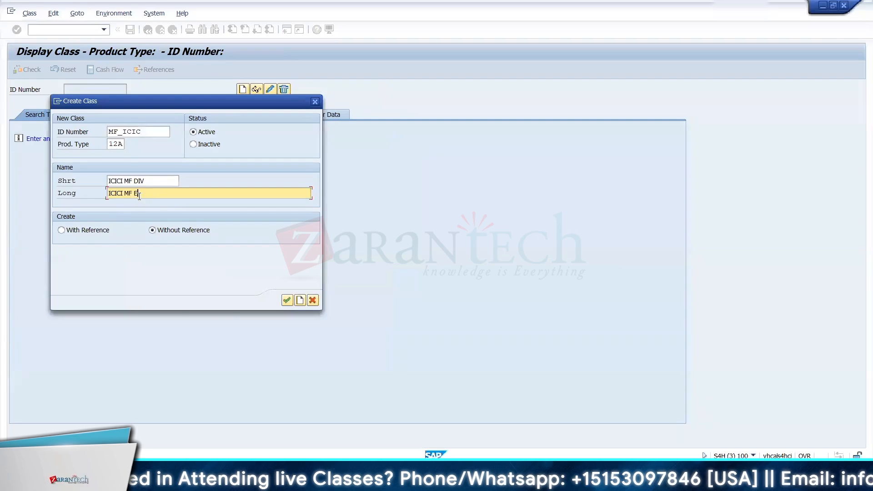
text(uity )
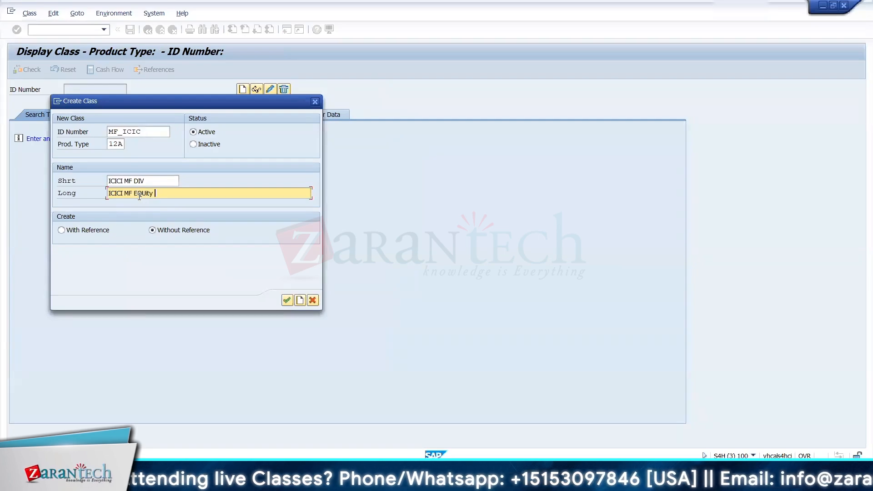
text(DIVIDEND)
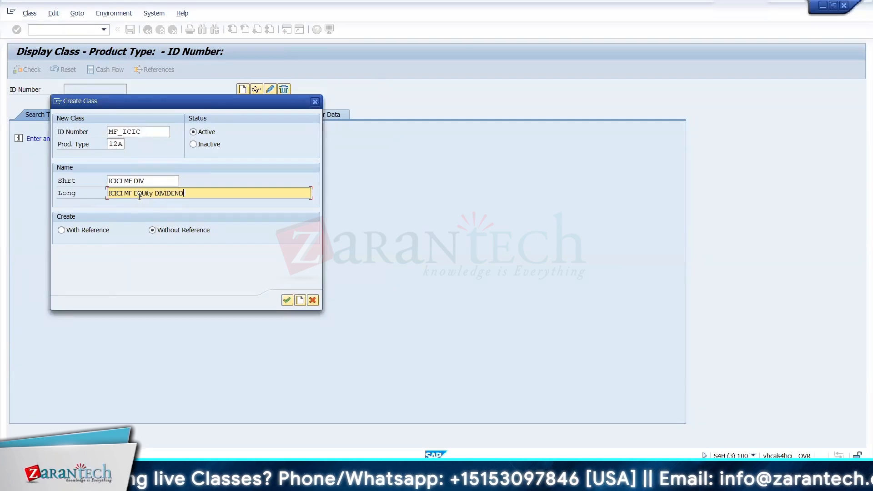
Step: Create the class without reference and set its ISIN index value to MF1011000
key(Return)
click(300, 299)
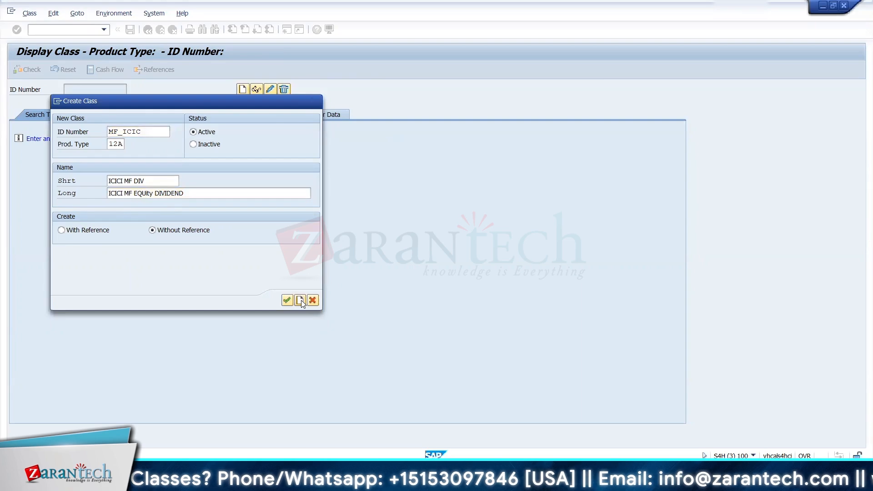
click(132, 284)
text(MF1011000)
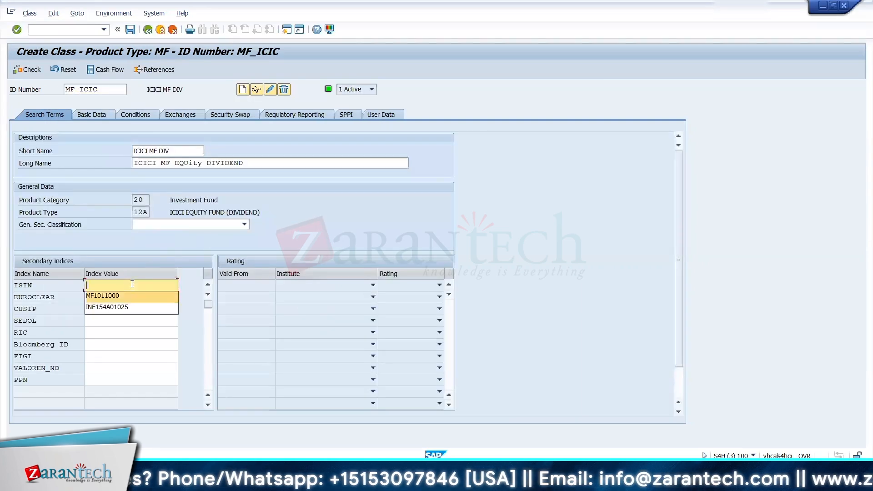
Step: In the class's basic data, set the Issuer to 3000061 and the Issue Currency to USD
click(104, 115)
click(123, 153)
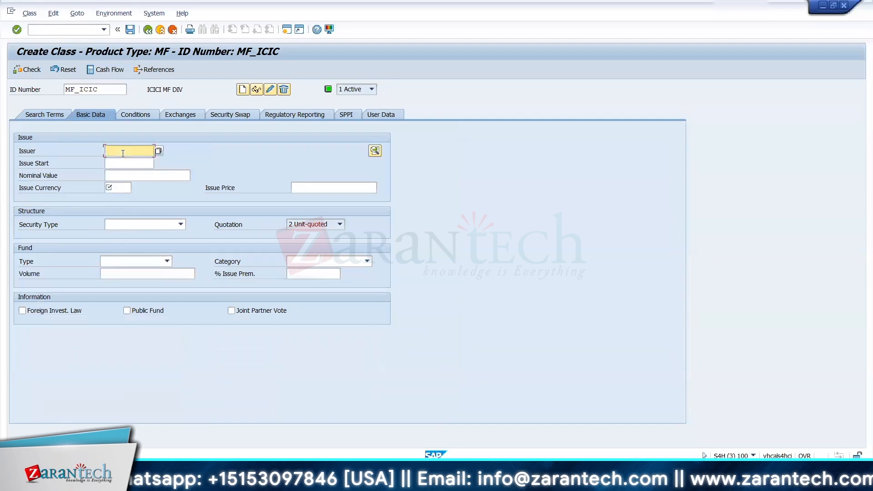
text(3000061)
key(Down)
key(Return)
key(Tab)
key(Tab)
key(Tab)
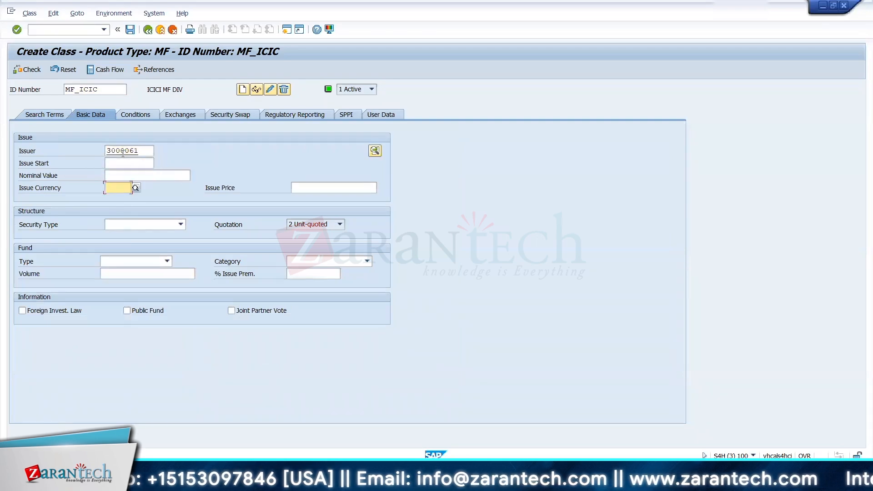
key(Down)
key(Return)
Step: Set the Issue Start to 01/03/2022, with a Nominal Value of 10 and an Issue Price of 10
key(shift+Tab)
key(shift+Tab)
key(Down)
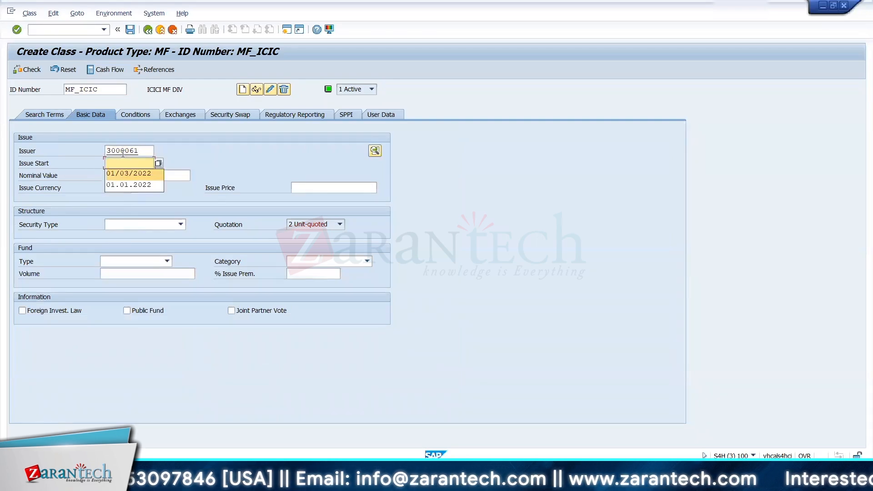
key(Return)
key(Tab)
text(10)
key(Tab)
key(Tab)
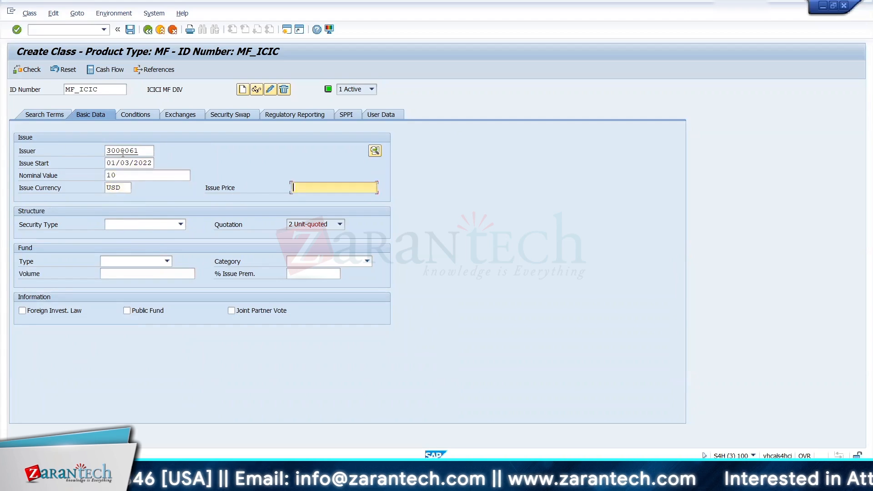
key(Down)
key(Return)
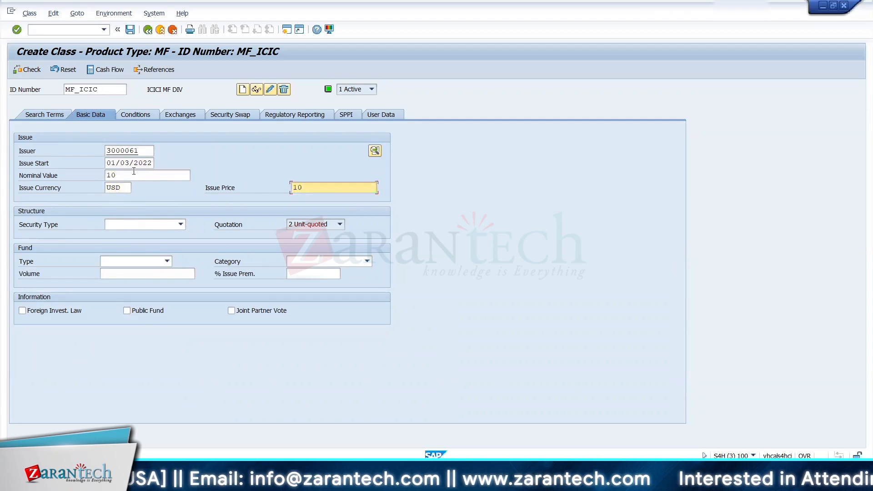
Step: Set the Security Type to 4 Mutual Fund -D and the fund Type to 8 Equity fund
click(129, 224)
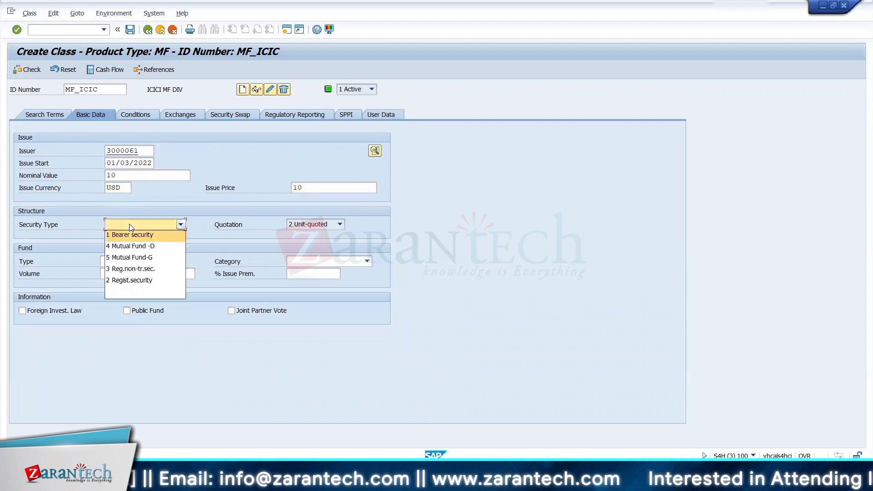
click(131, 246)
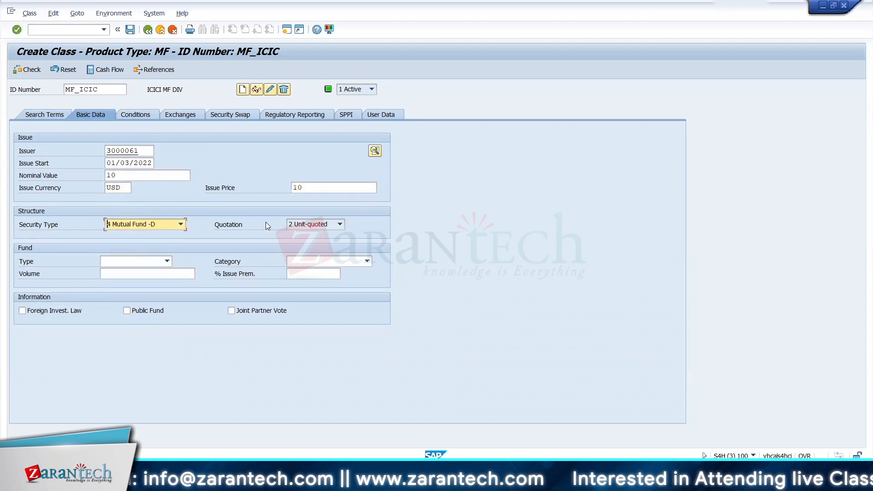
click(155, 265)
click(136, 283)
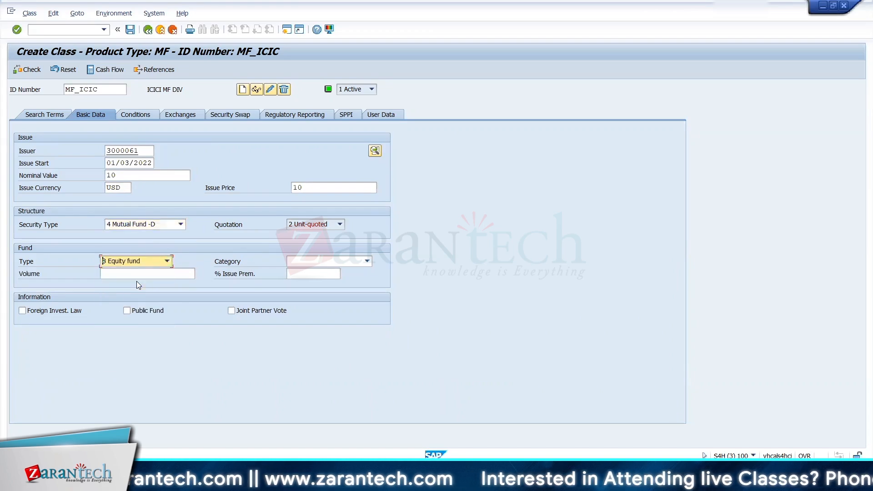
Step: Set the fund Category to 1 Open-end fund and mark the class as a Public Fund
click(366, 261)
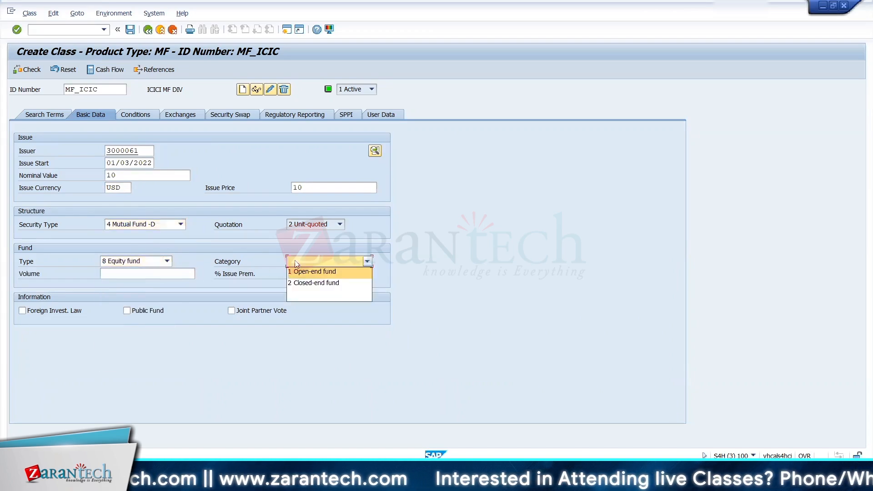
click(317, 271)
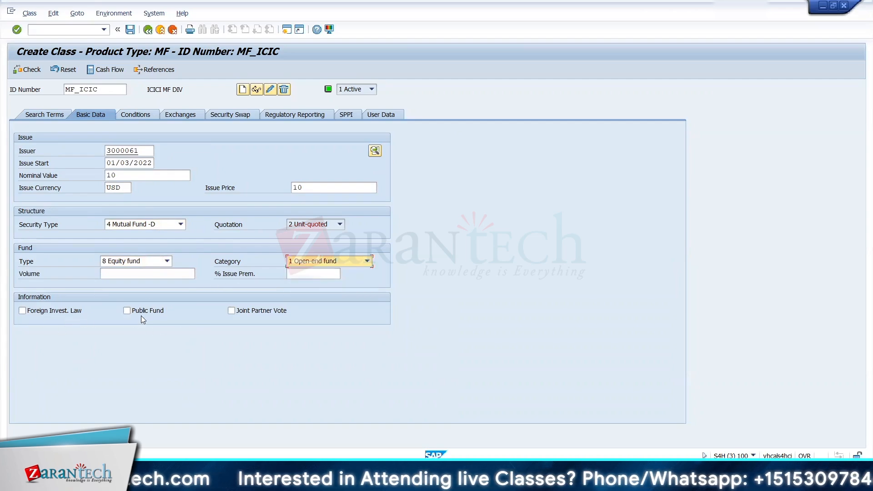
click(127, 311)
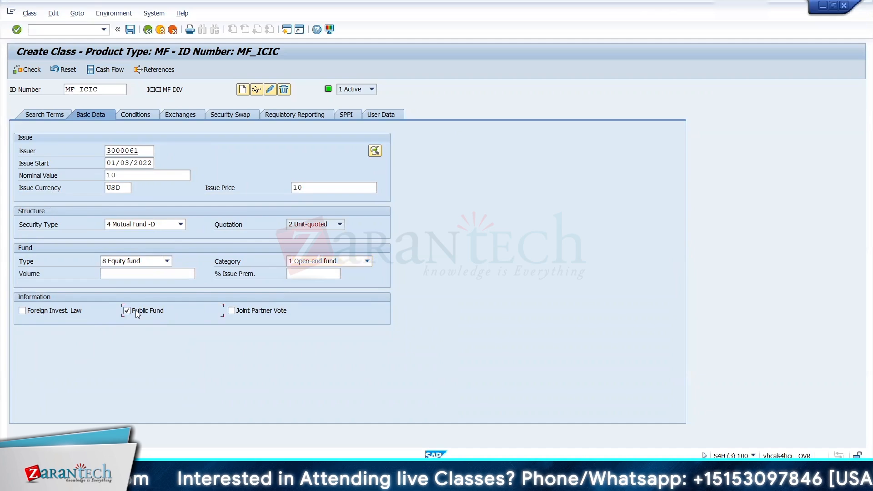
Step: Review the condition items and the exchange assignments of class MF_ICIC
click(137, 115)
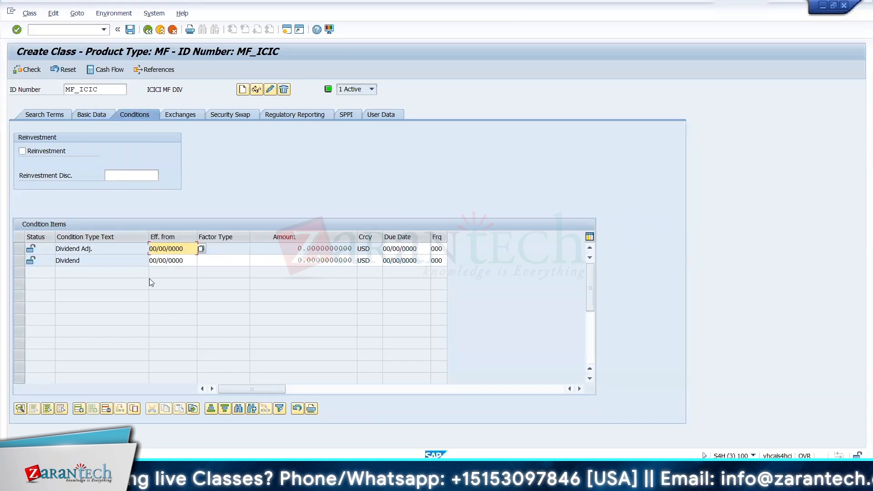
click(176, 118)
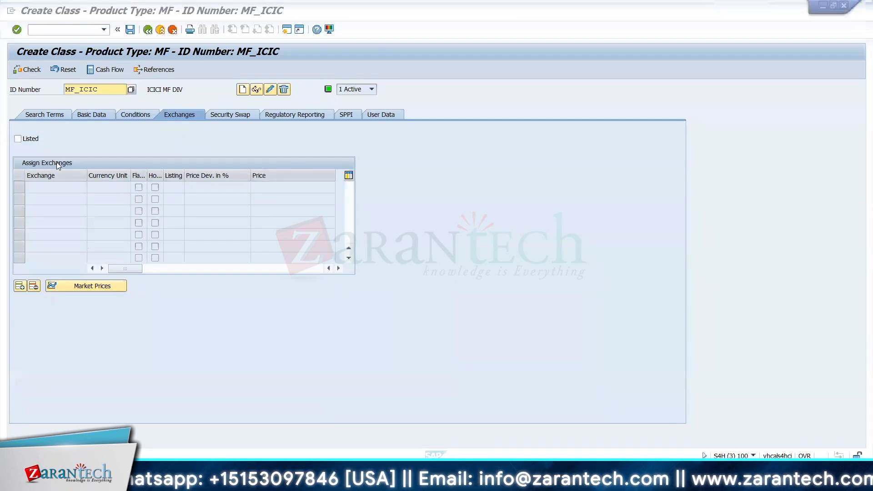
Step: Switch to the customizing session, leave the security types view and open the SAP Reference IMG
key(alt+Tab)
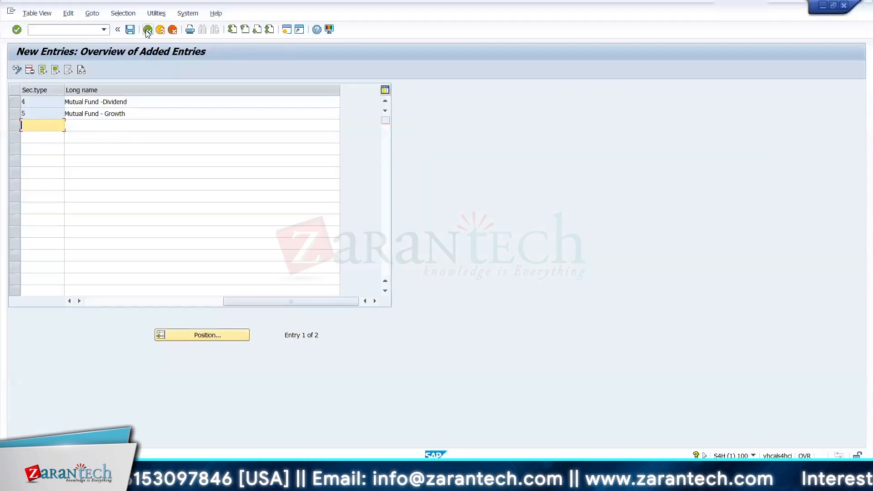
click(148, 30)
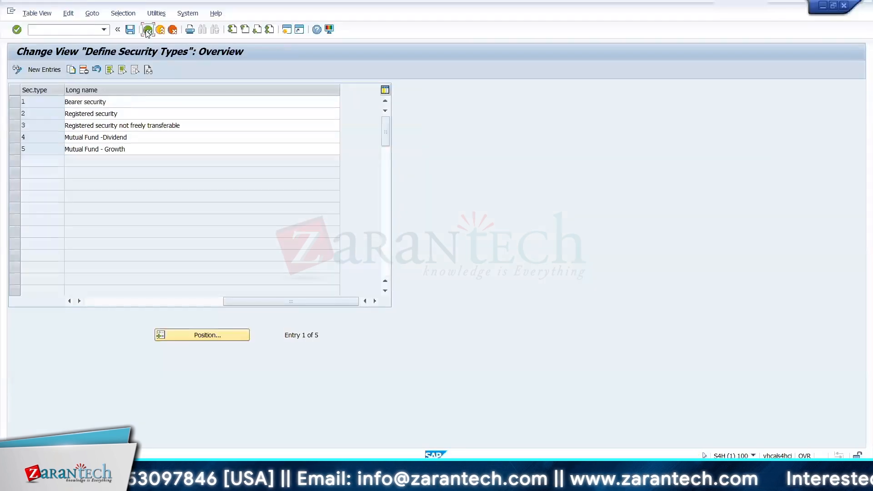
click(147, 31)
click(147, 31)
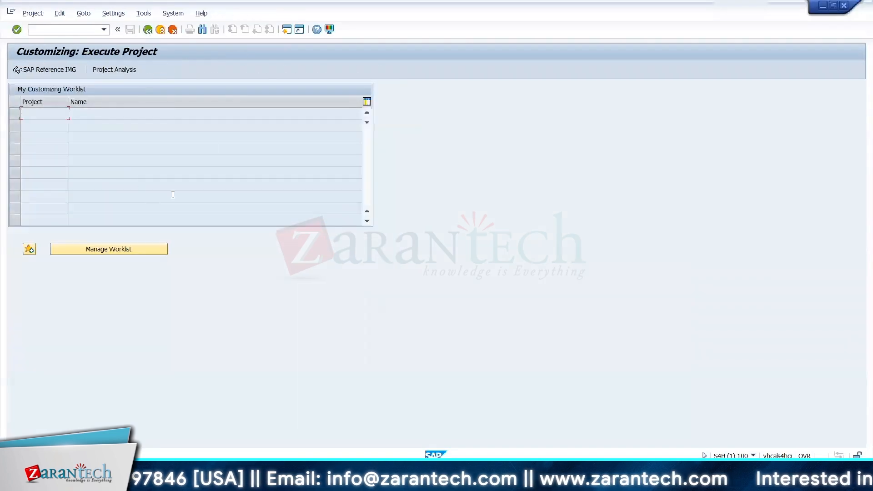
click(64, 71)
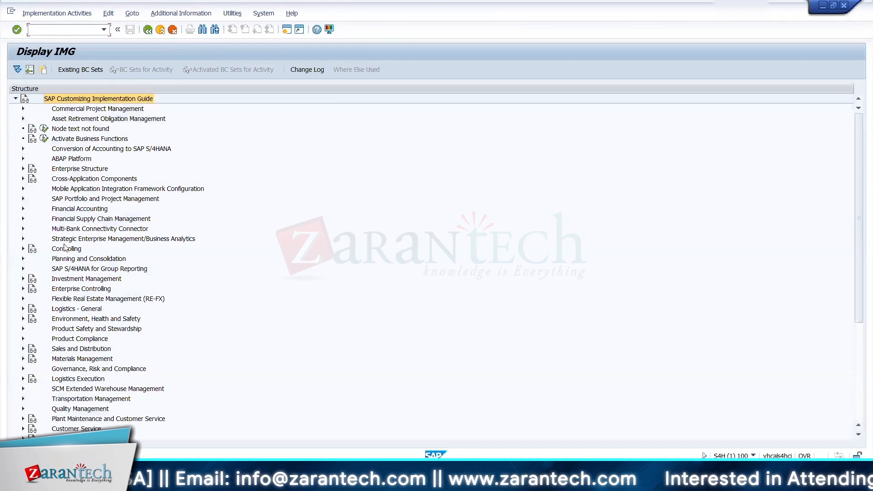
Step: Open Define Exchange under Financial Supply Chain Management, Treasury and Risk Management, Transaction Manager, Securities, Basic Settings
click(23, 218)
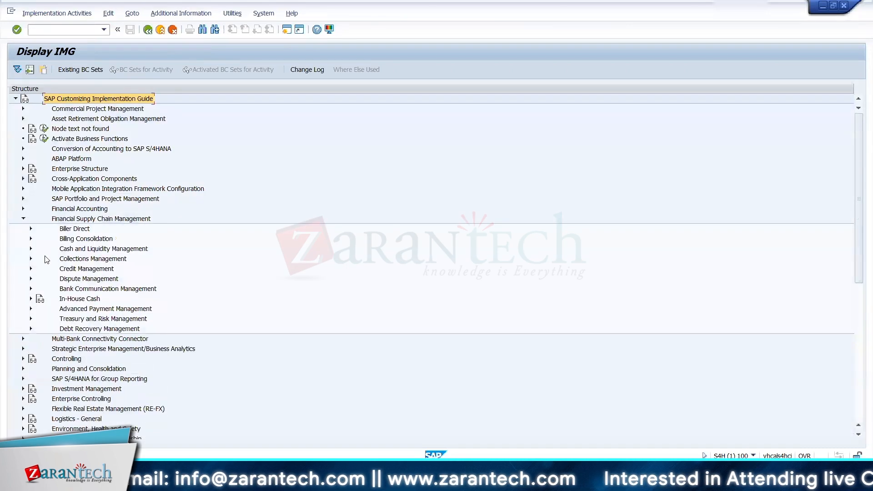
click(31, 318)
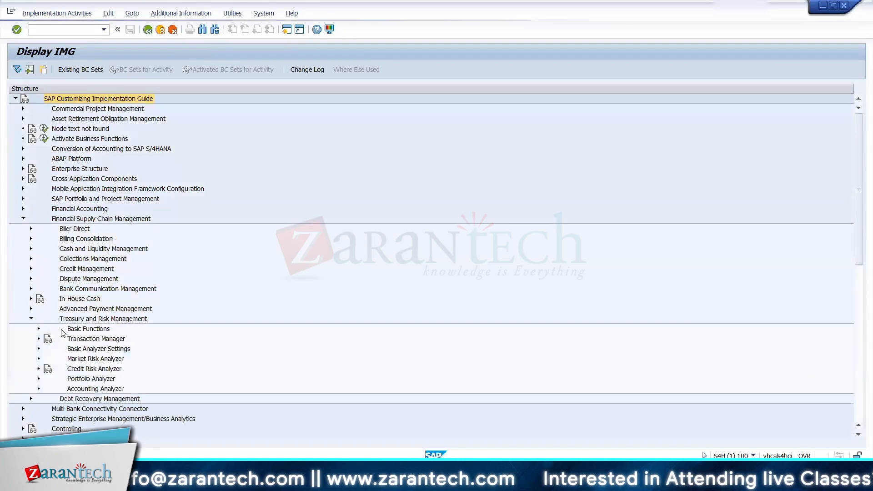
click(38, 339)
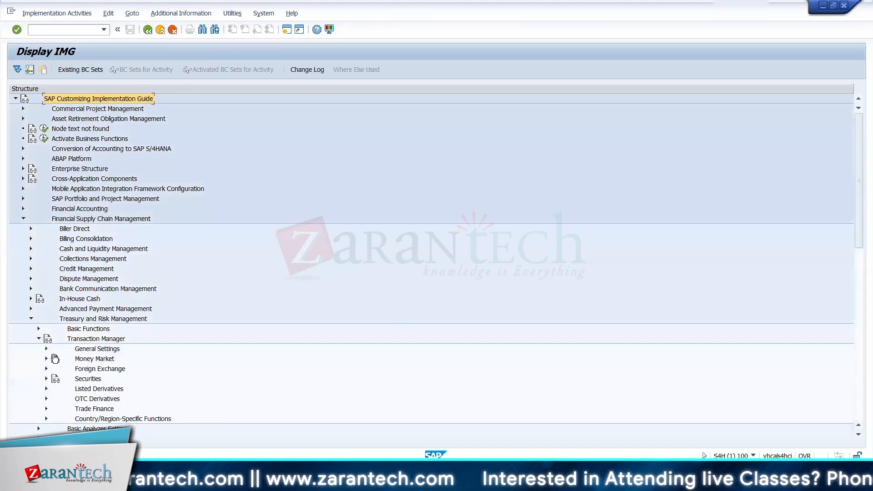
click(47, 379)
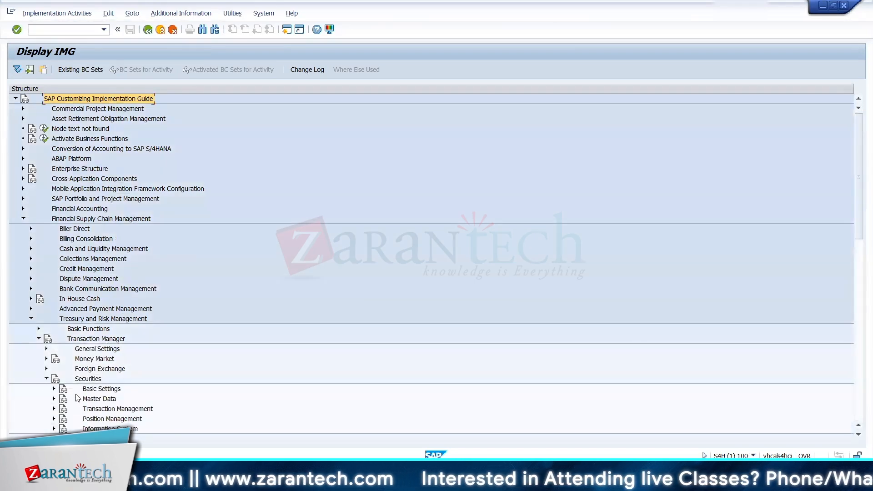
click(54, 389)
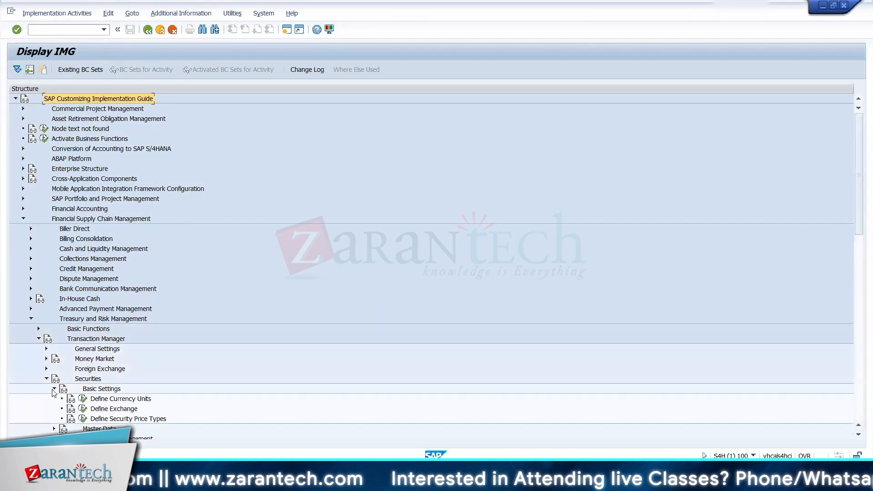
click(82, 409)
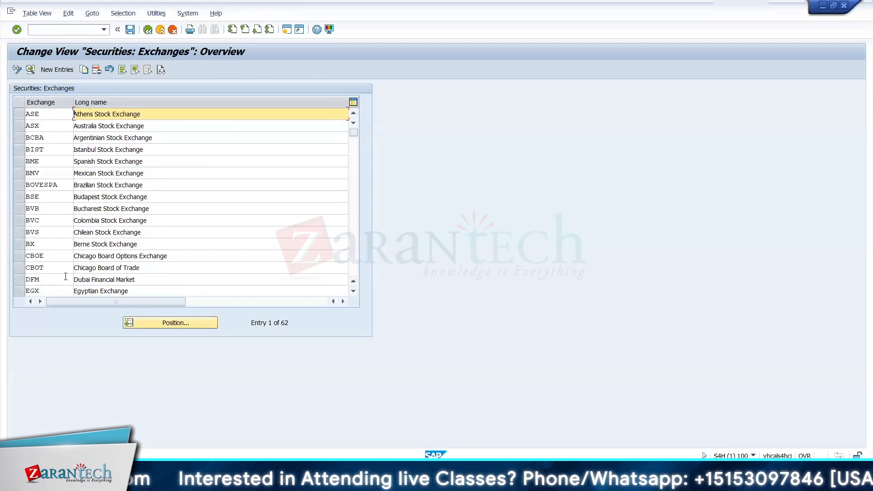
Step: Position the exchanges list at entries starting with "n" and look through the rest of the defined exchanges
click(160, 325)
text(n)
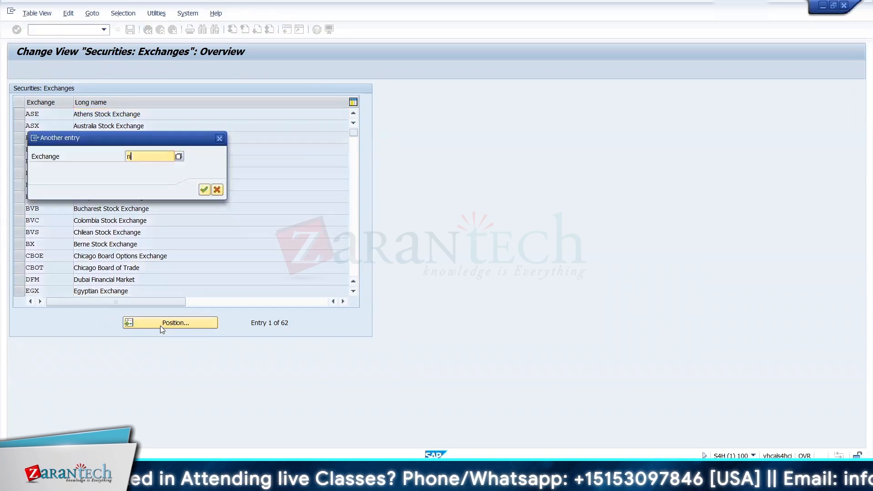
key(Return)
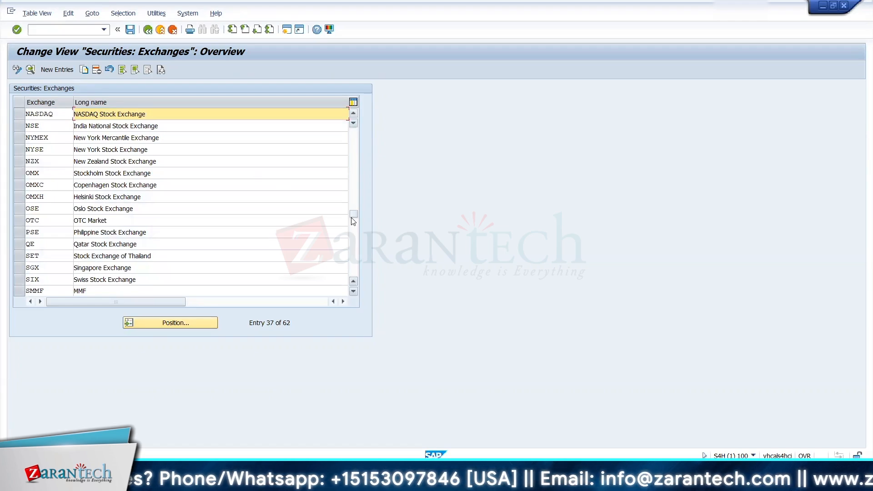
click(353, 261)
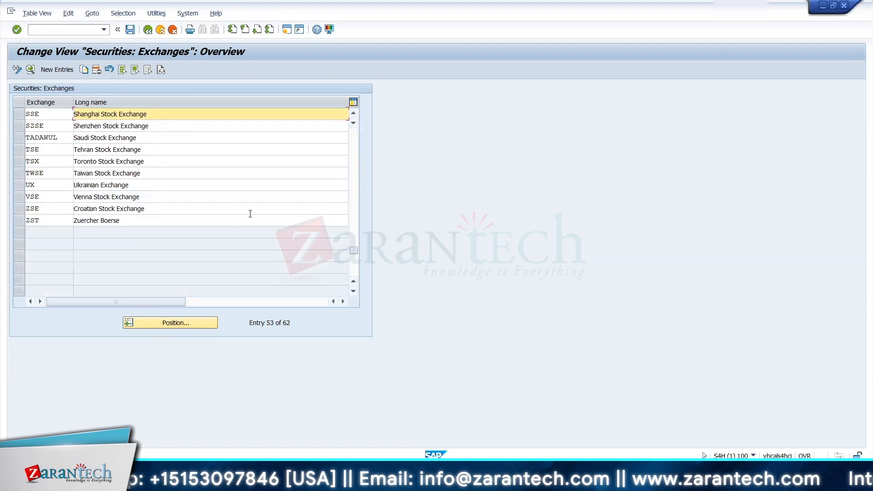
Step: Position the exchanges list at NYSE, select the New York Stock Exchange entry and leave the view for the class creation session
drag(353, 248, 354, 135)
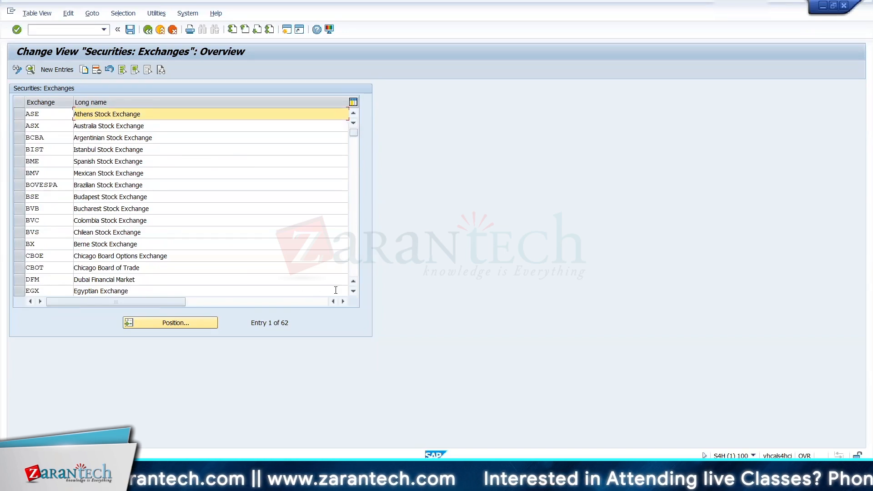
click(352, 291)
click(353, 291)
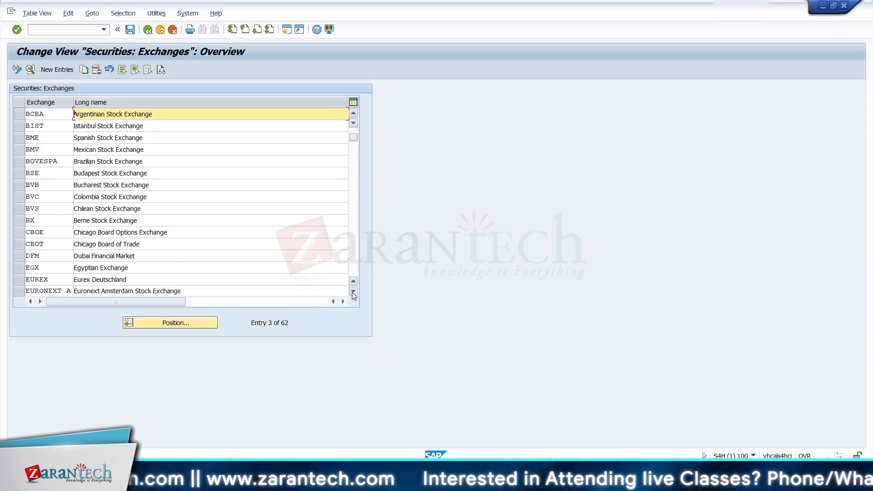
click(352, 291)
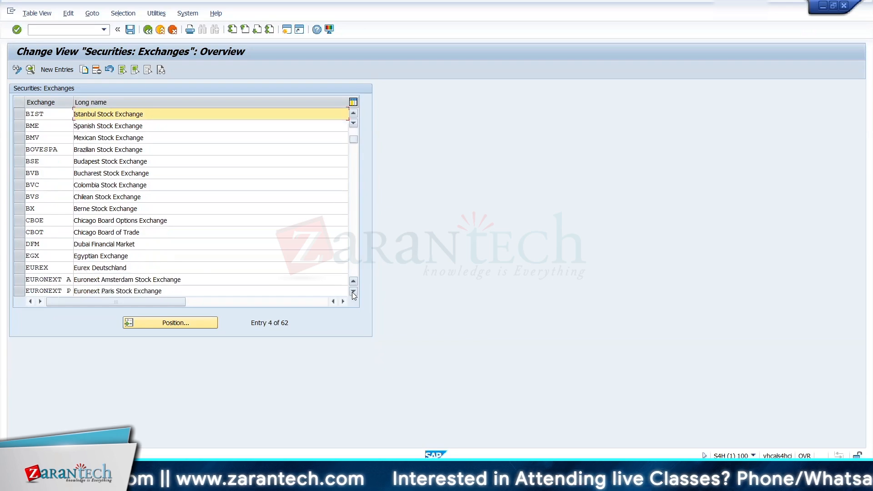
click(156, 323)
text(NYSE)
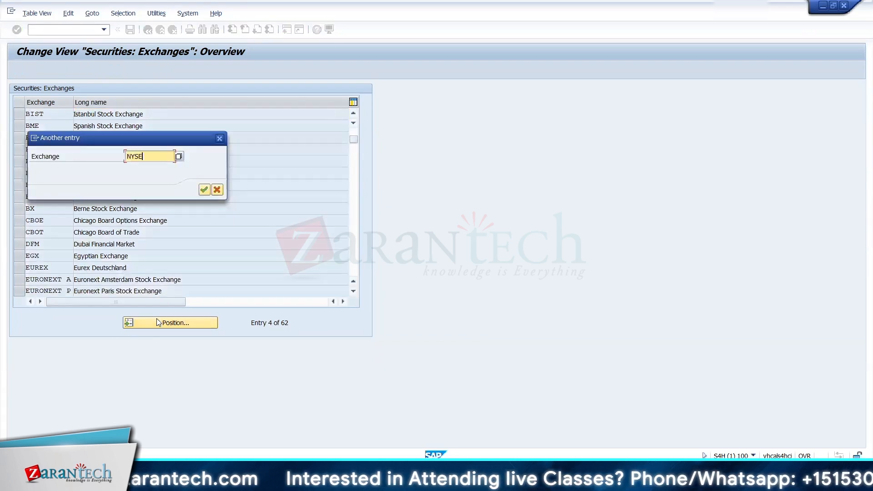
key(Return)
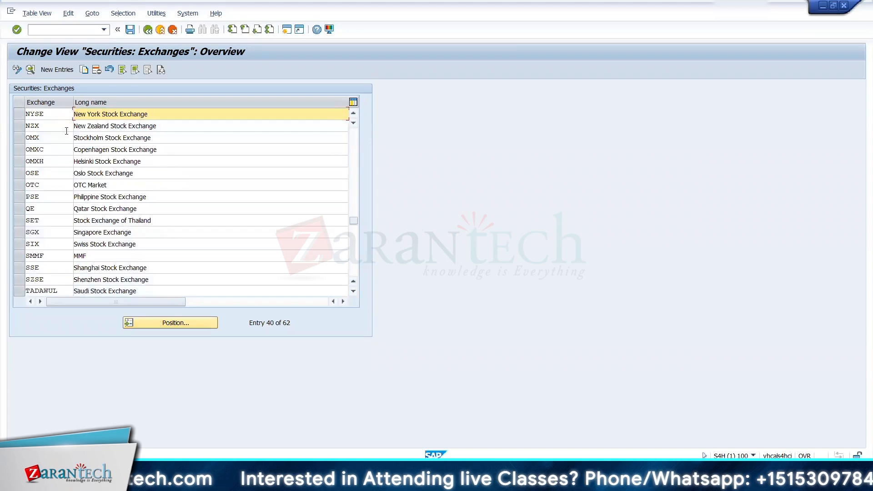
click(19, 114)
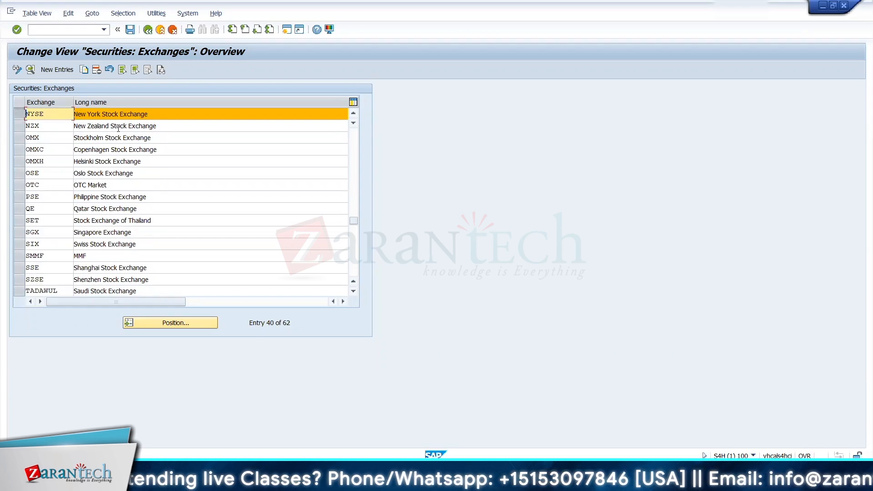
click(148, 30)
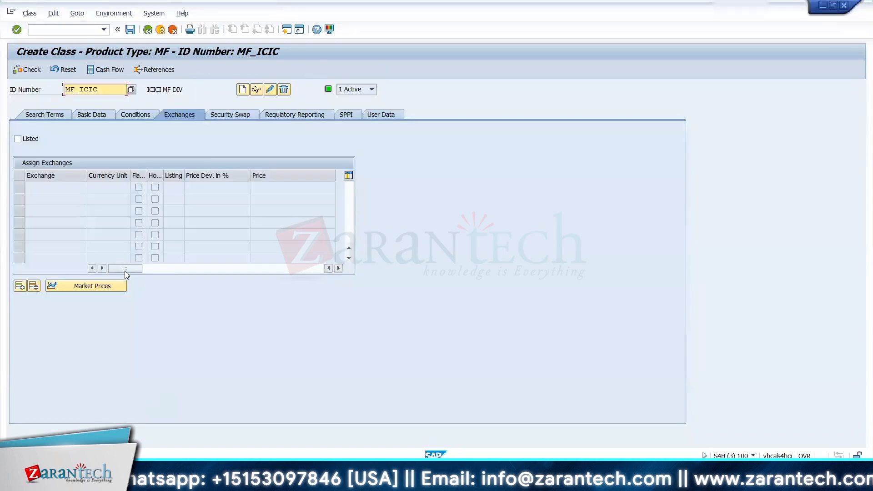
Step: Mark class MF_ICIC as listed, assign it to exchange NYSE, and save the class past the warning
click(32, 141)
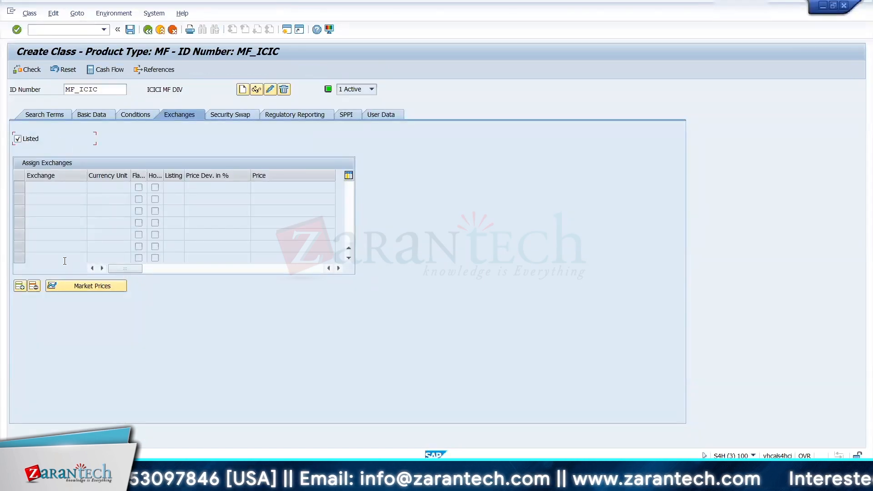
click(20, 286)
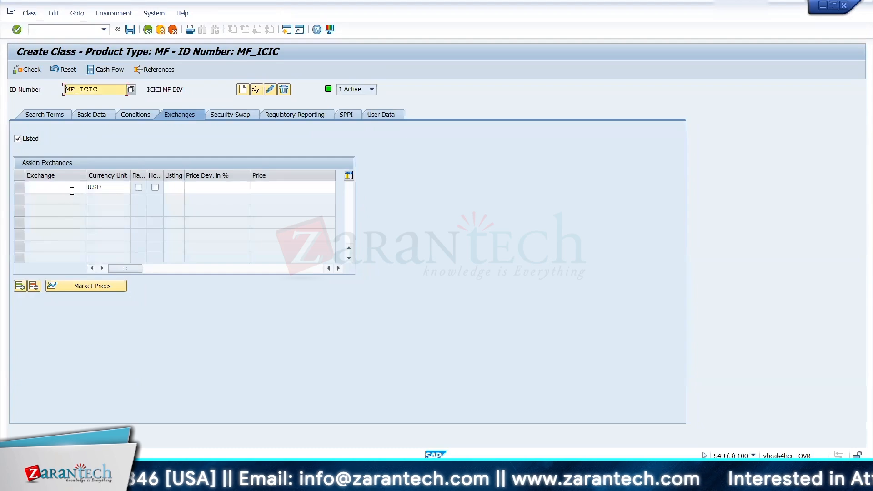
click(72, 190)
click(91, 188)
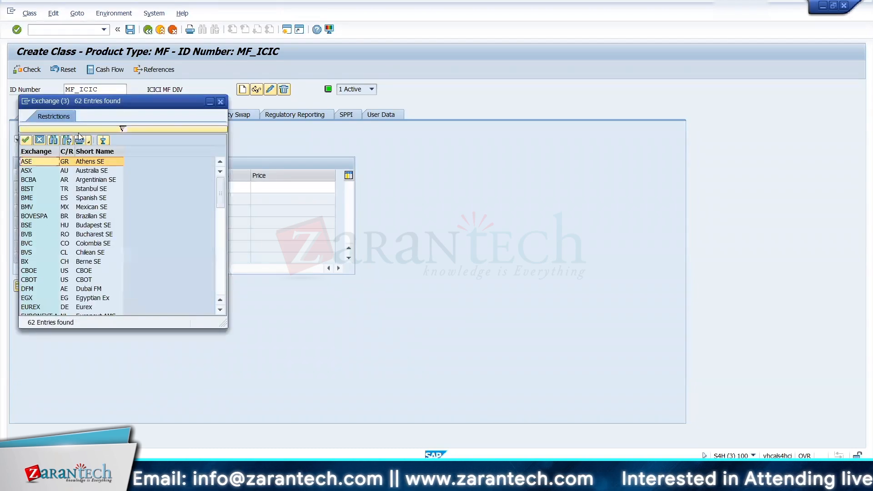
click(121, 130)
text(NYSE)
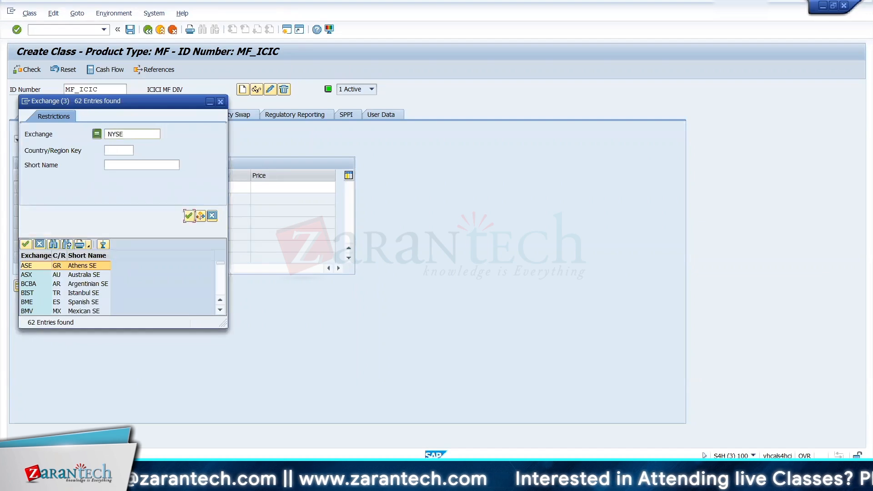
key(Return)
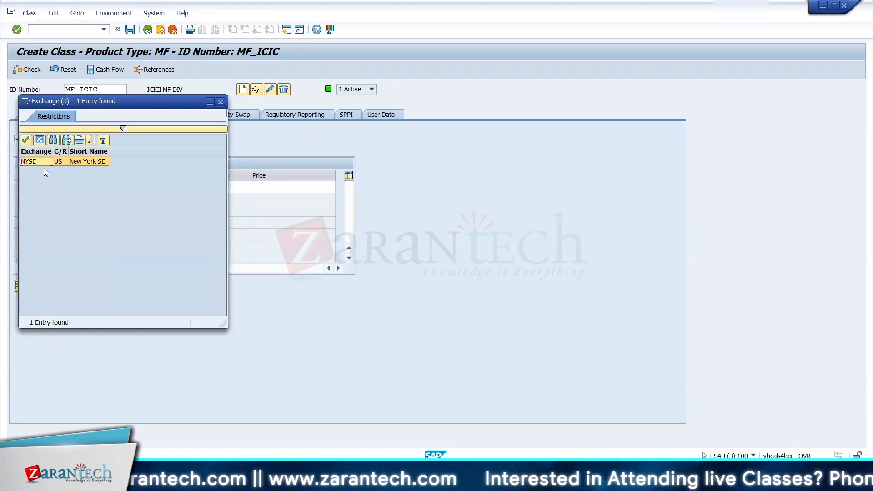
double_click(44, 160)
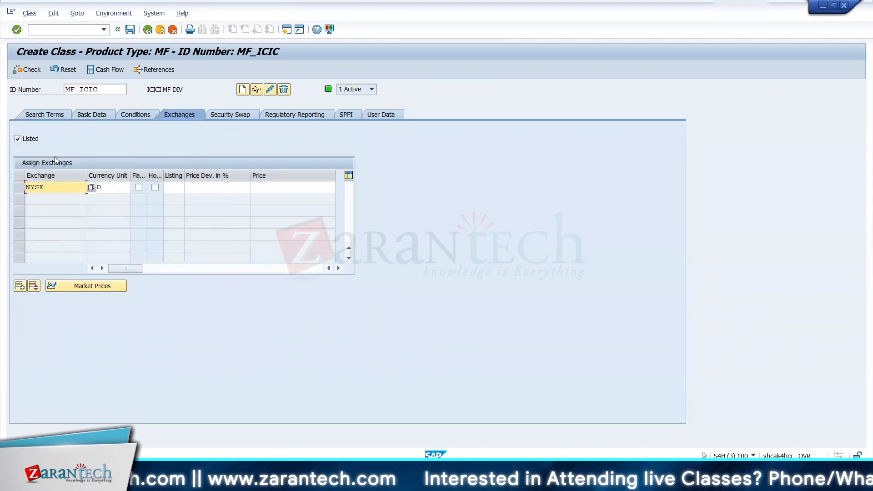
click(130, 30)
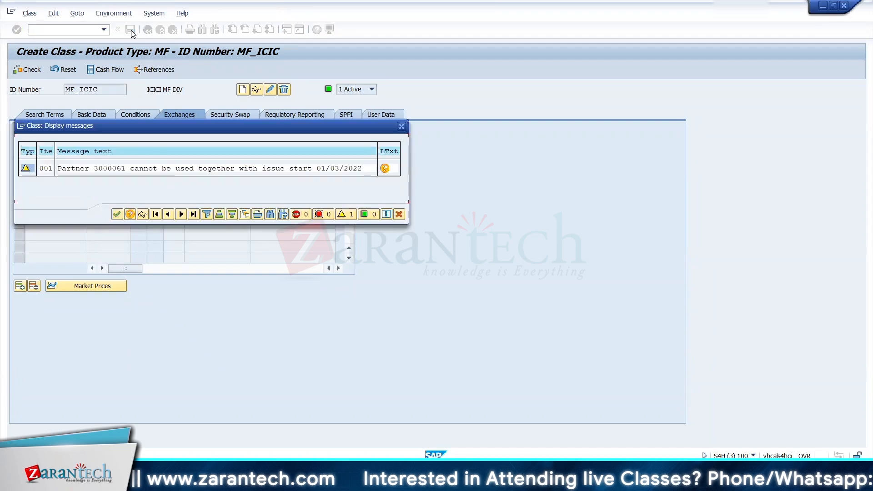
click(119, 215)
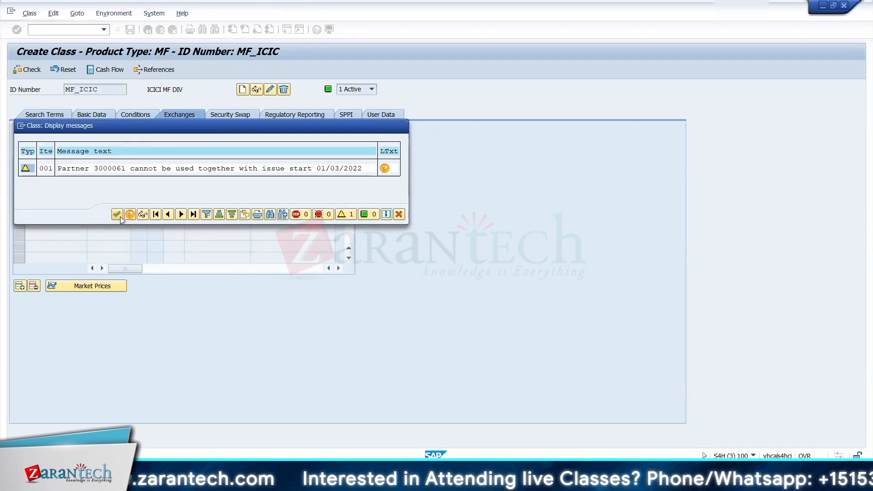
Step: Reselect 01/03/2022 as the issue start in the basic data of MF_ICIC, save the class again and leave it
click(88, 114)
click(134, 163)
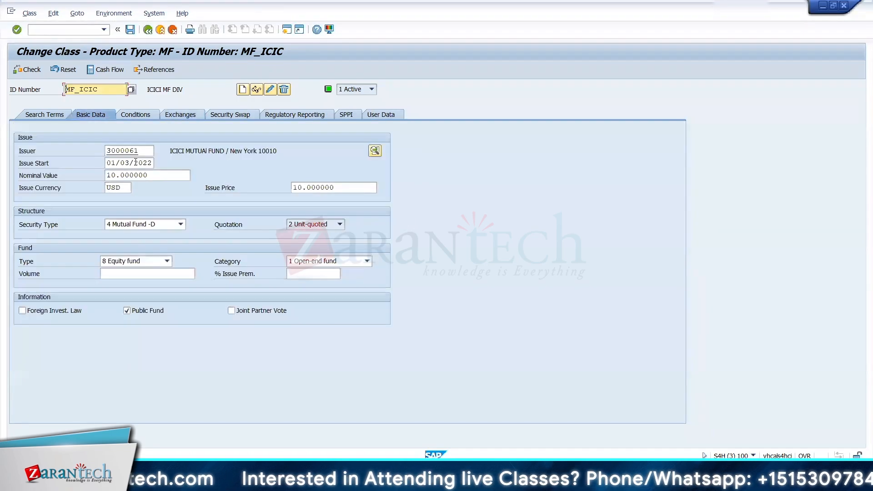
click(159, 164)
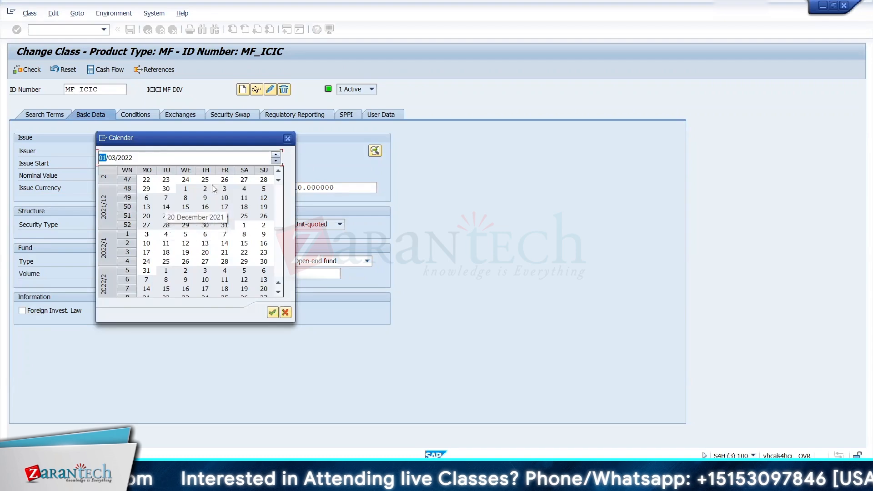
click(278, 181)
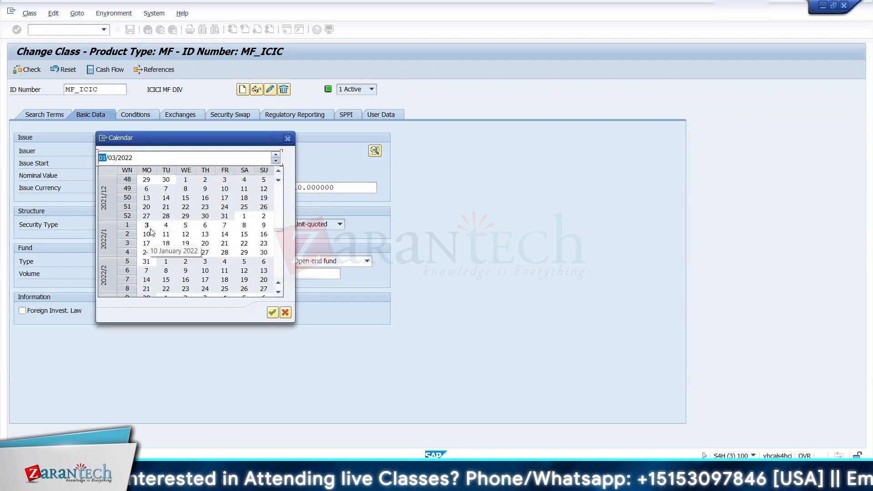
double_click(147, 227)
click(130, 29)
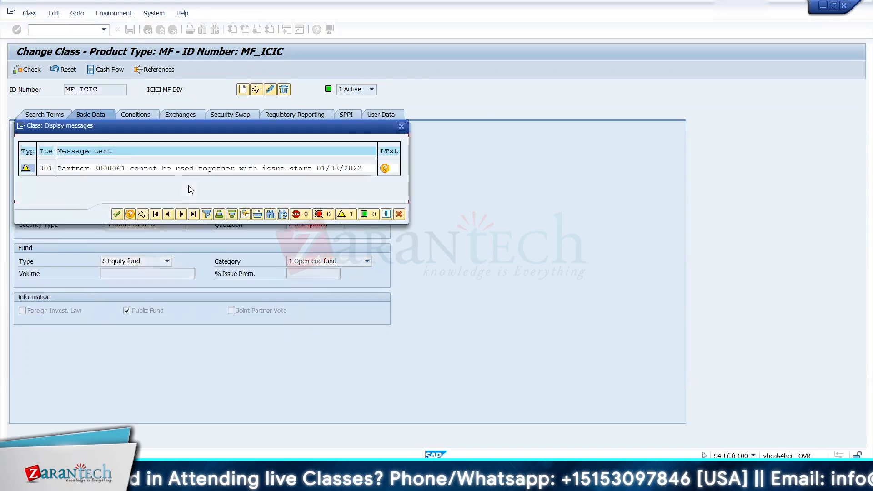
click(116, 213)
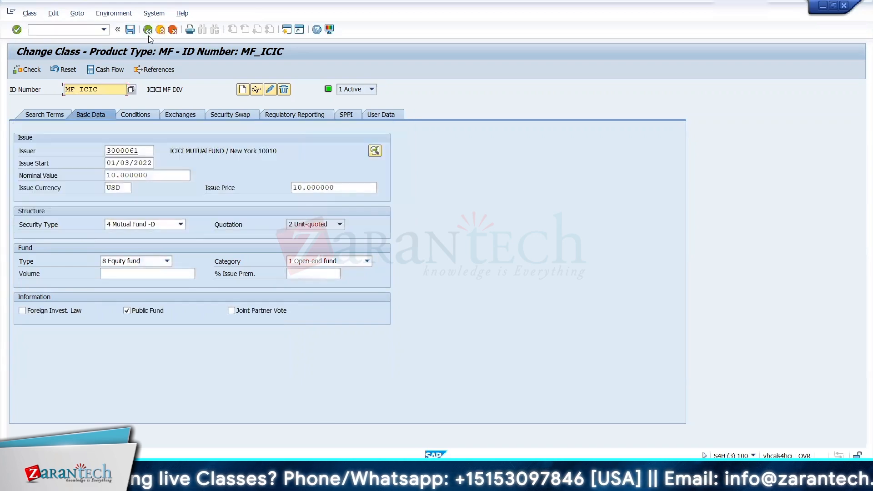
click(148, 30)
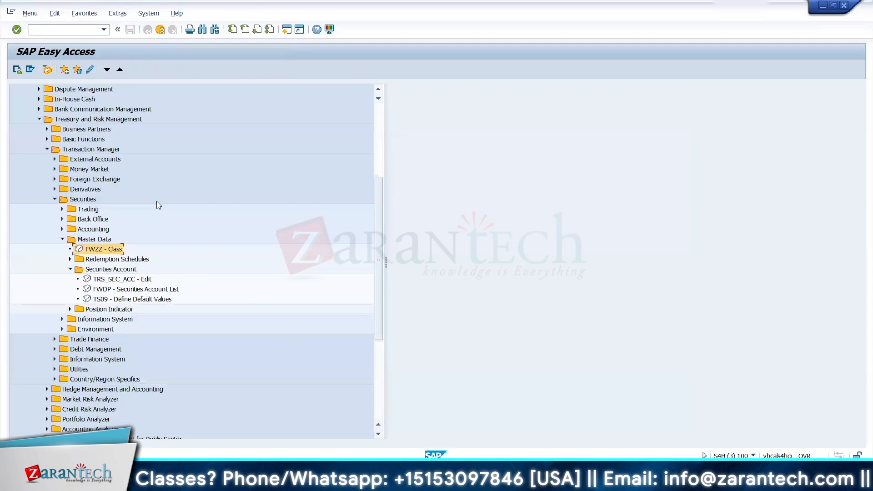
Step: Switch to the Excel workbook, add "Class ID" with "Mutual Fund Master Data" below the Security A/c row, and return to SAP
key(alt+Tab)
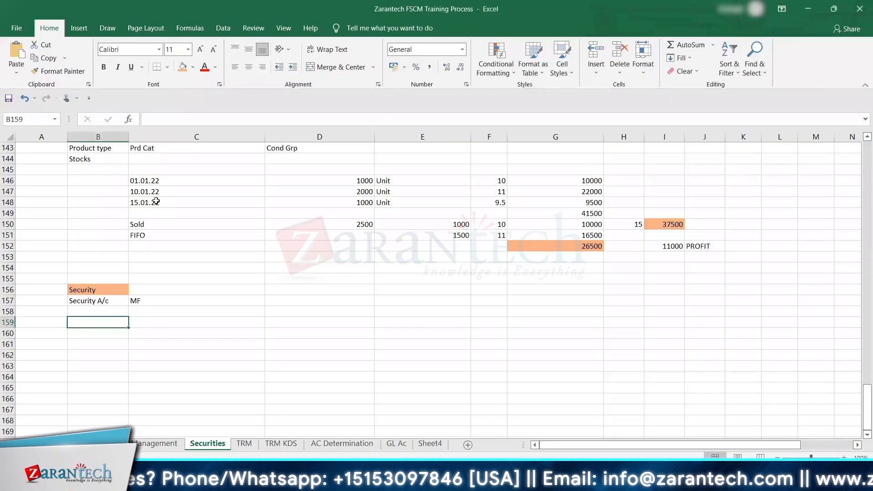
text(Clas)
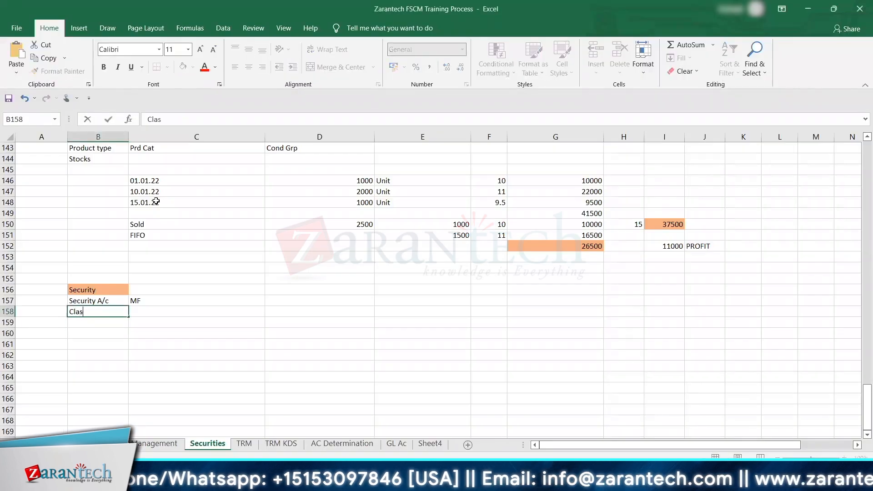
text(s ID)
key(Tab)
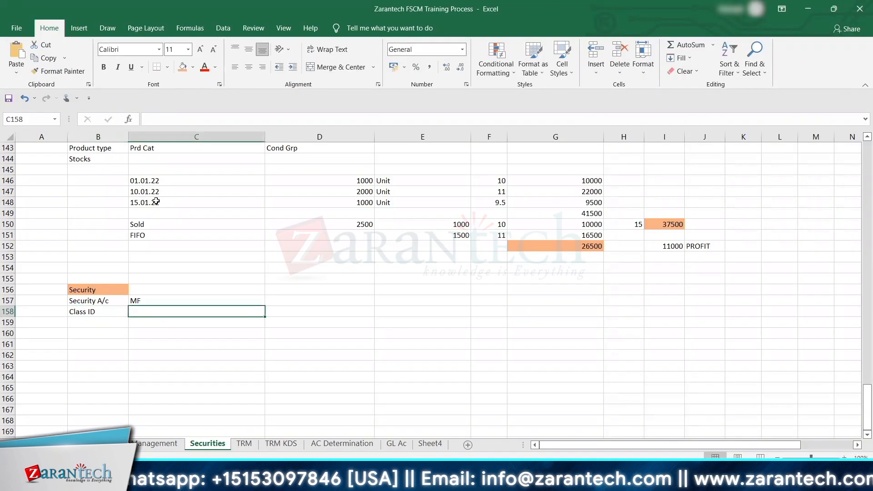
text(M)
key(BackSpace)
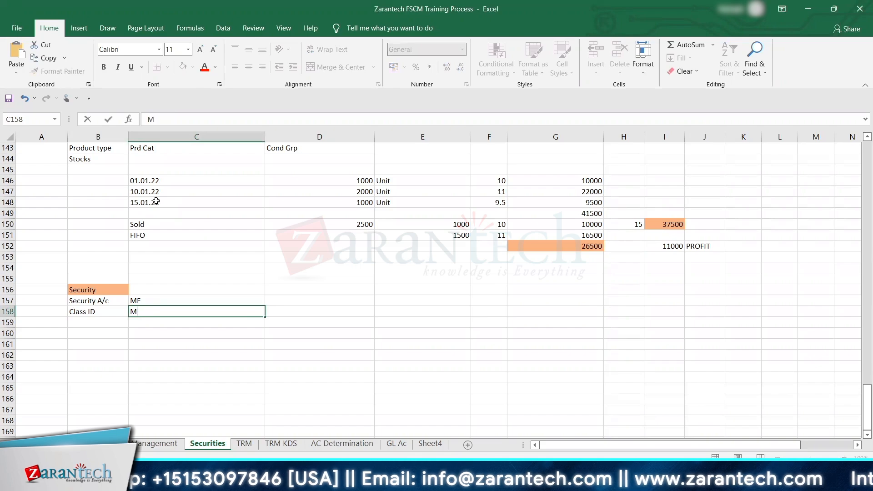
text(utual )
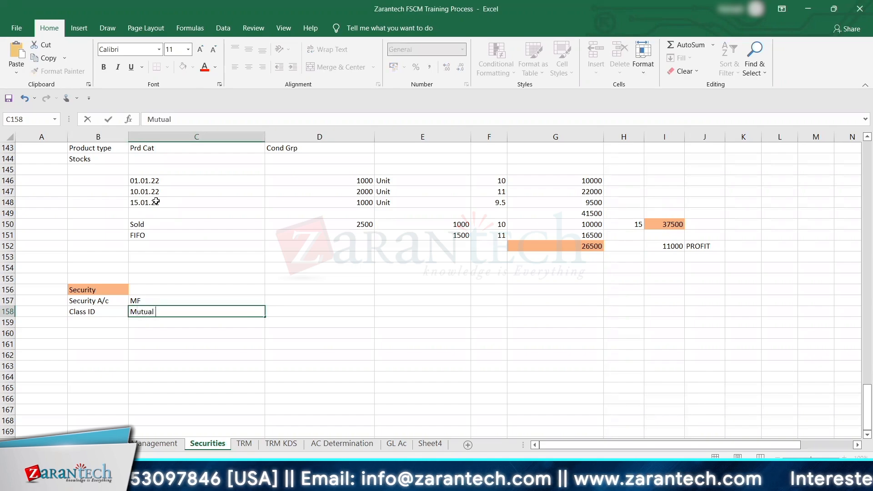
text(Fund Ma)
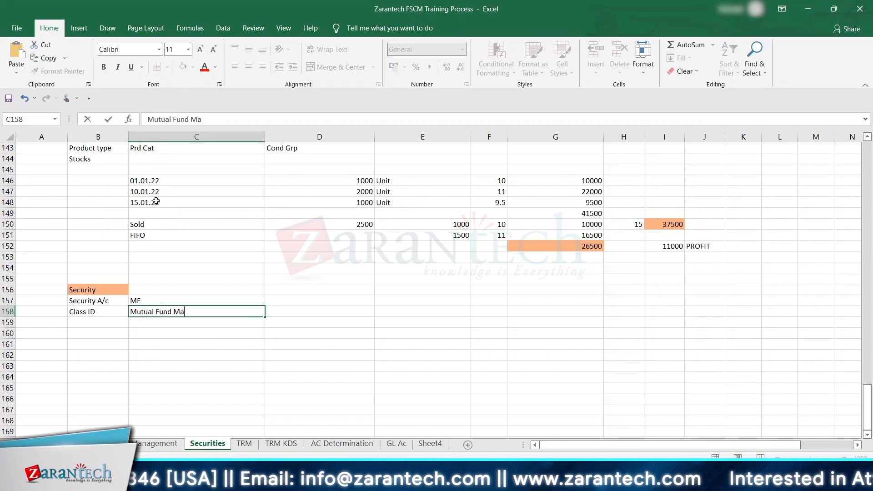
text(ster Dat)
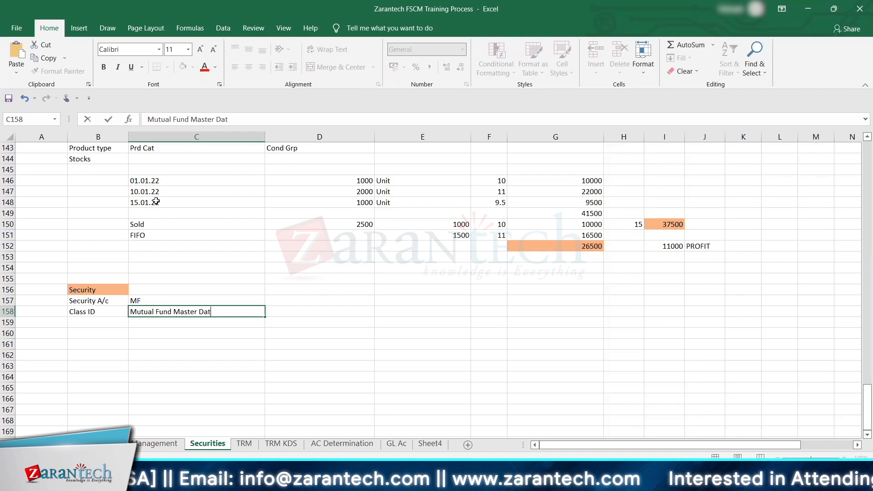
text(a)
key(Return)
key(alt+Tab)
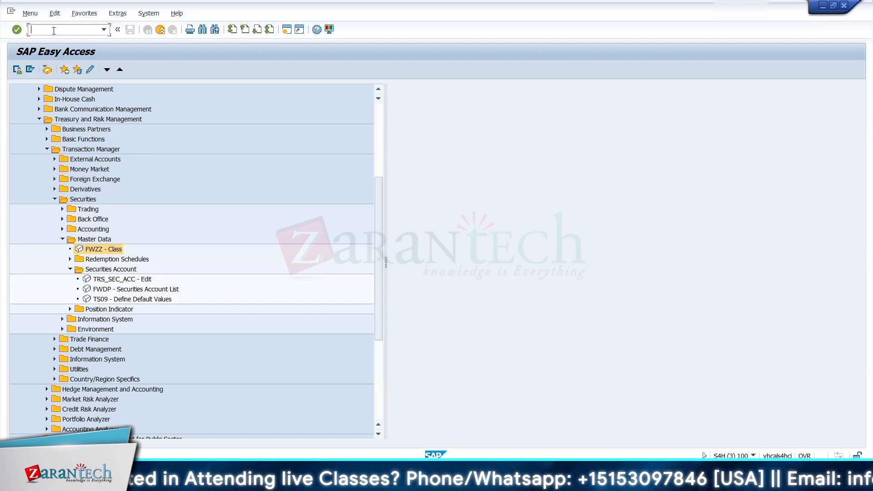
Step: Try to open a transaction in a new session with an /o command
text(o)
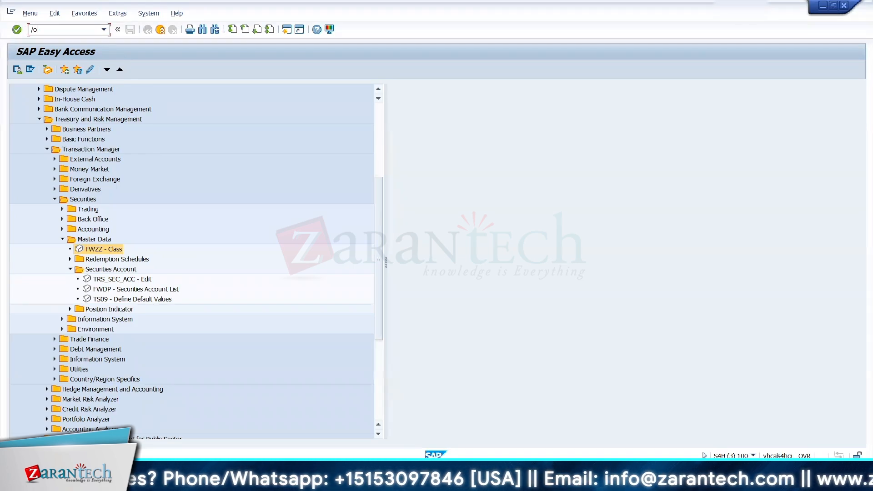
text(fwzz)
key(Return)
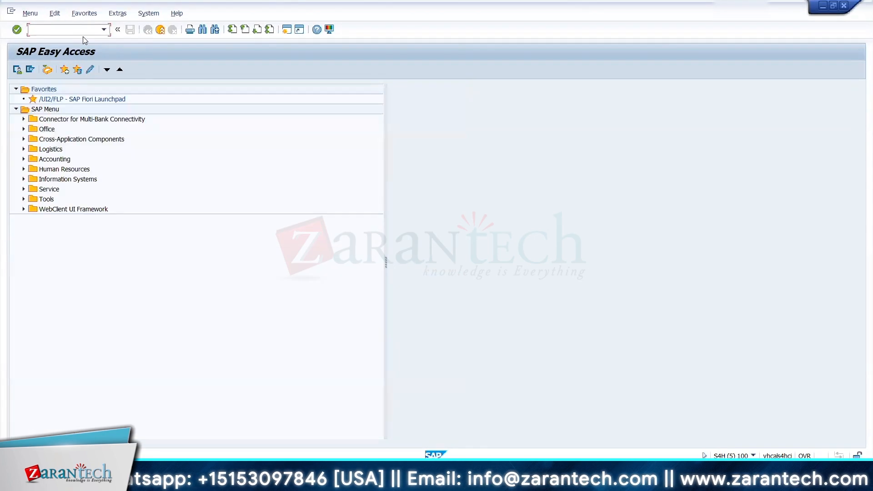
Step: Launch the SAP Fiori Launchpad from the favorites and look through its app groups for bank-related apps
double_click(84, 99)
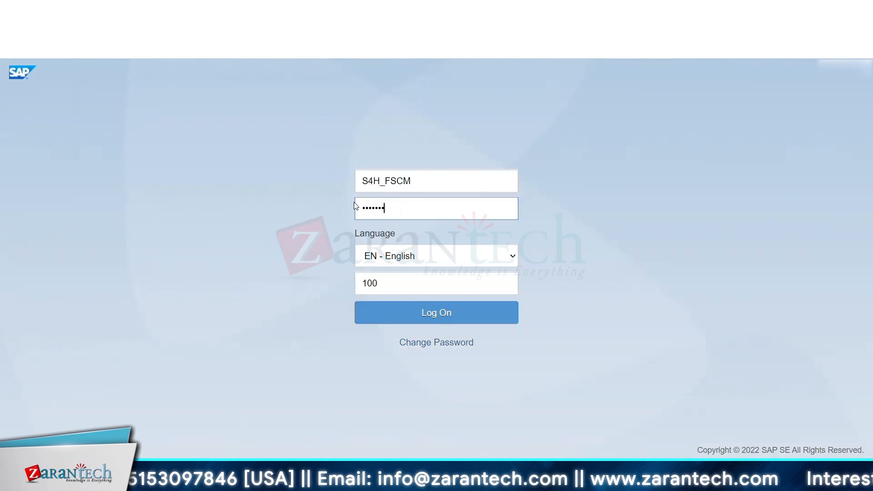
key(Return)
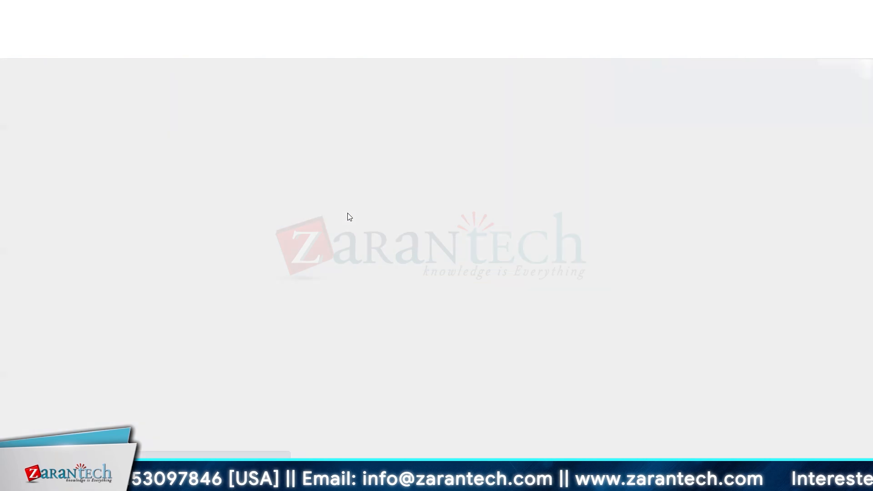
click(836, 98)
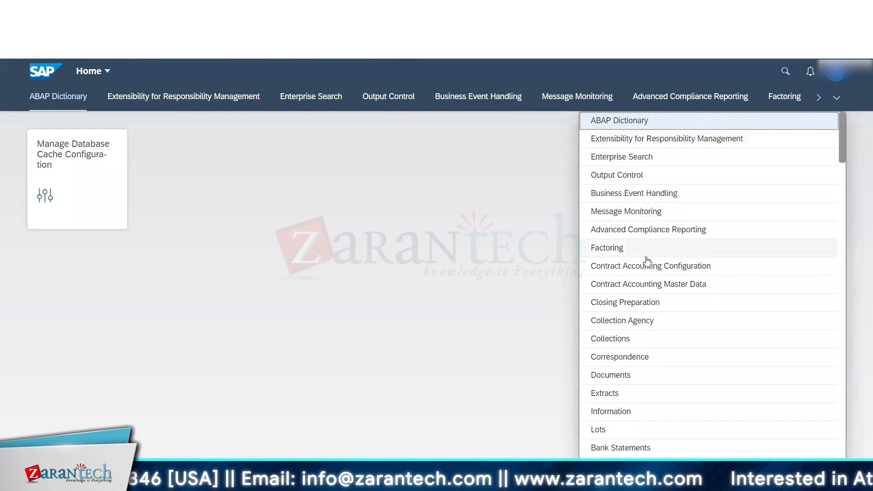
drag(843, 153, 842, 200)
click(108, 73)
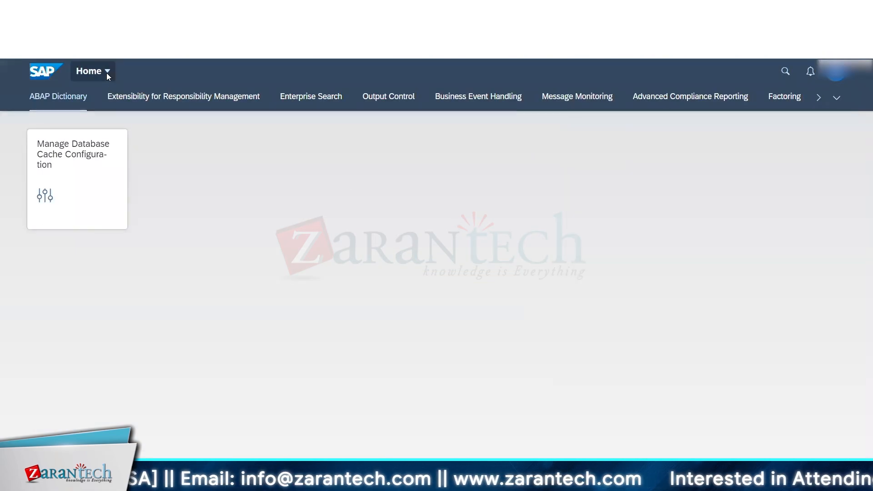
click(791, 161)
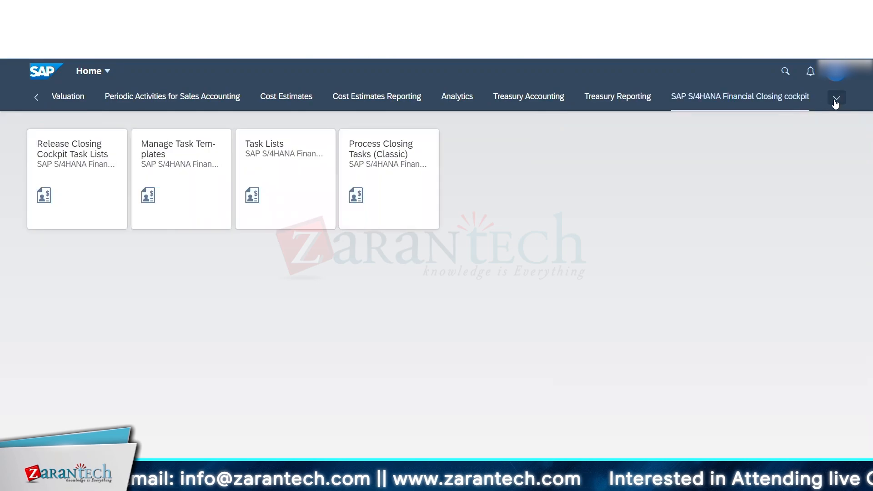
click(836, 98)
drag(844, 184, 851, 326)
Step: Search the launchpad's apps for "Bank Master"
click(785, 71)
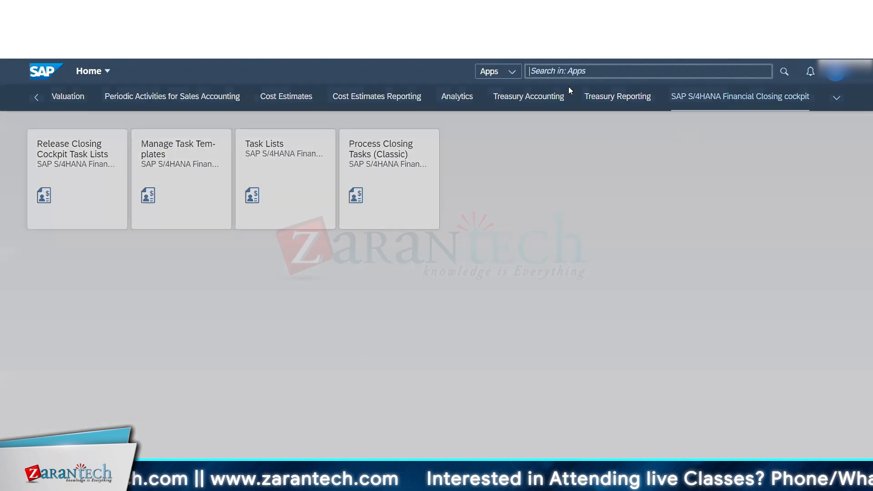
click(500, 74)
click(555, 104)
text(Bank Master)
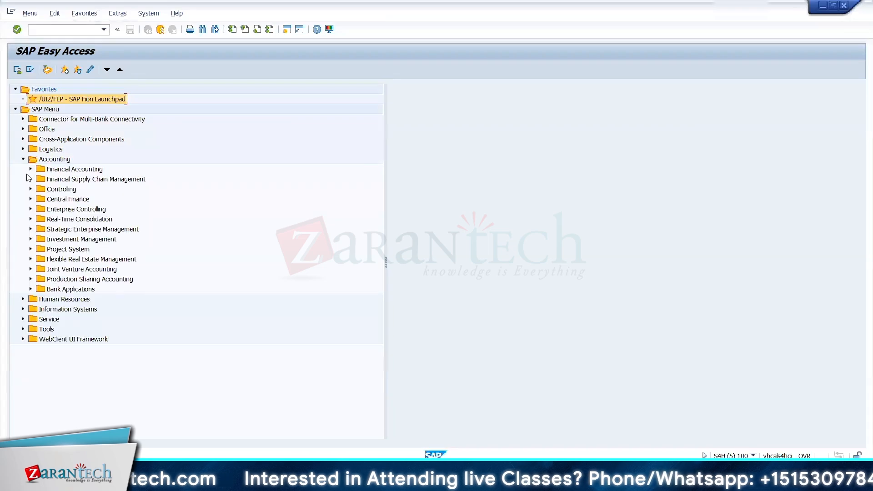
Step: In SAP Easy Access, look up the Bank Master Record transactions within the Financial Accounting bank master data
click(31, 169)
click(38, 219)
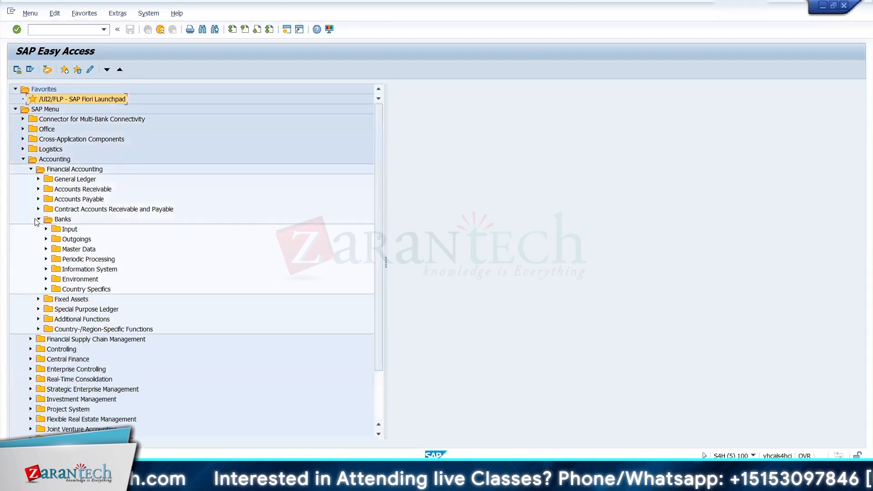
click(46, 279)
click(54, 289)
click(53, 289)
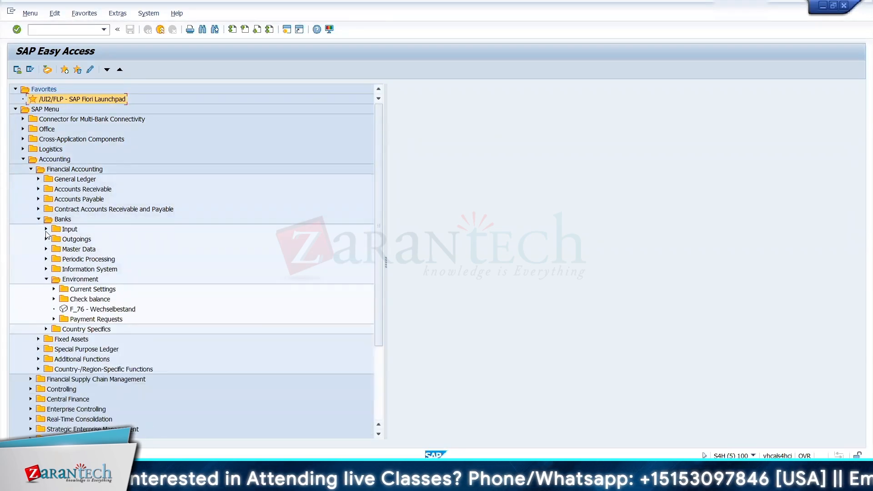
click(46, 248)
click(54, 259)
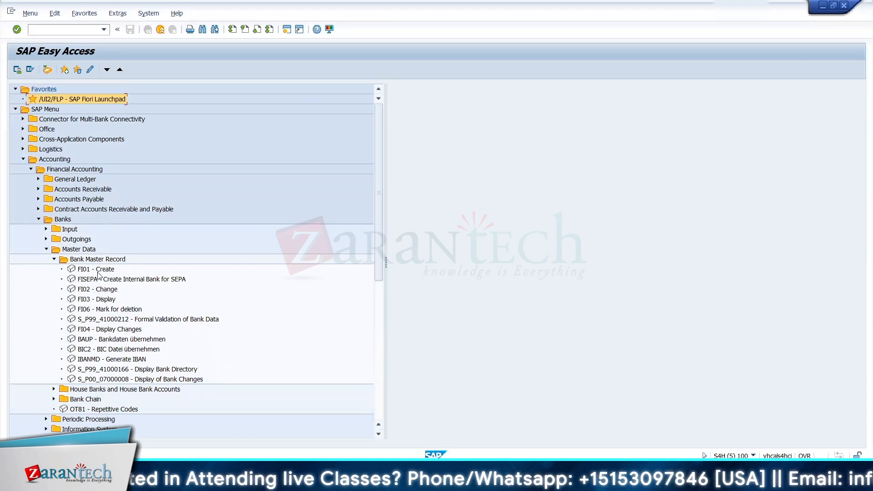
click(165, 370)
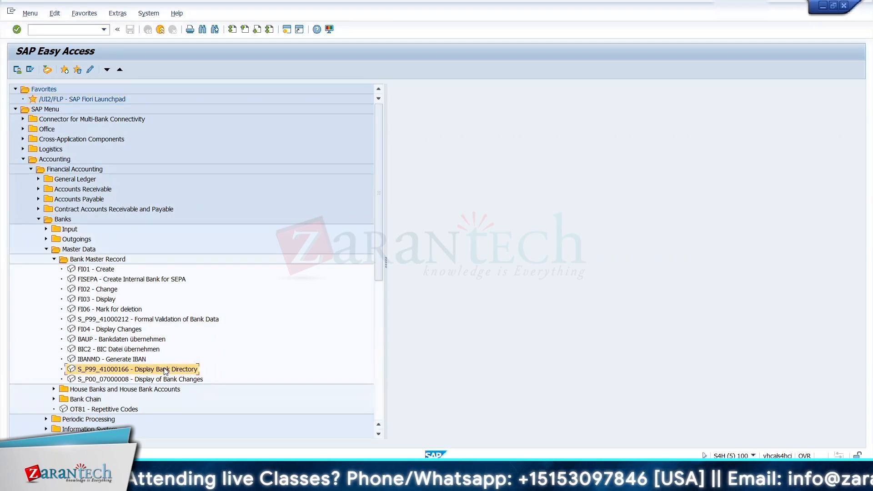
Step: Open FI12_HBANK - Manage House Banks for company code 1710, view the details of house bank BANK, and return to SAP Easy Access
click(54, 389)
click(126, 400)
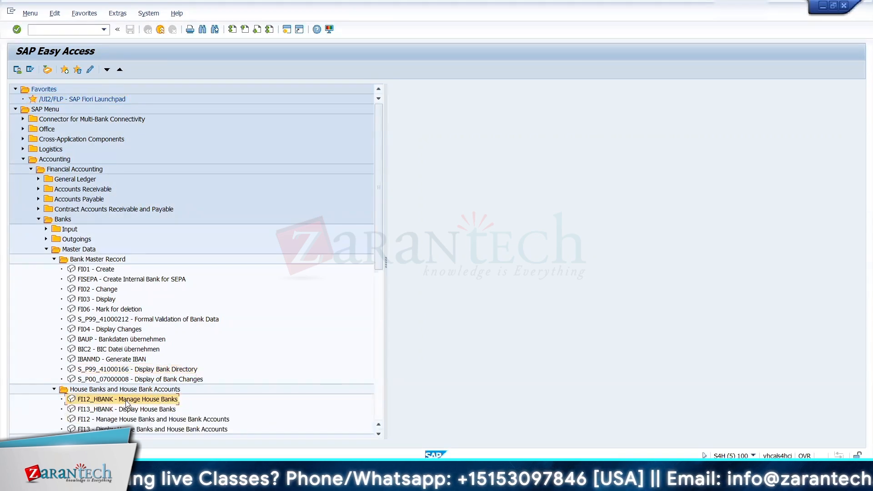
double_click(127, 400)
click(138, 192)
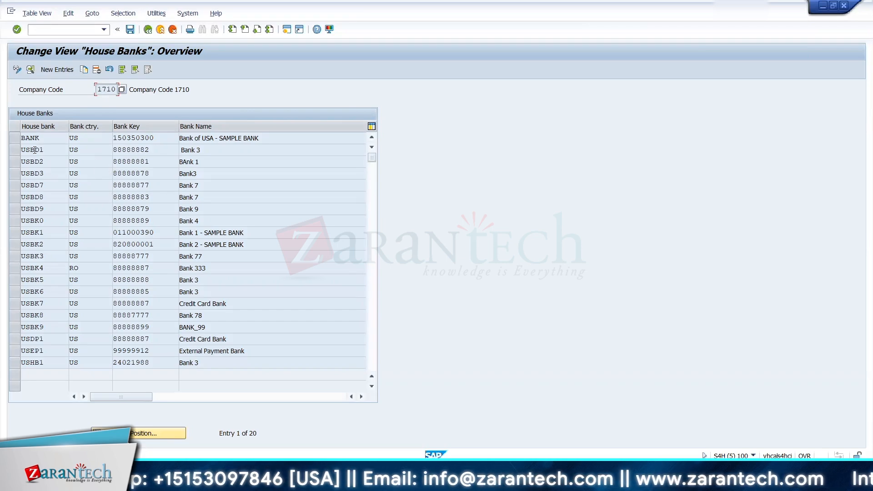
click(18, 141)
double_click(54, 139)
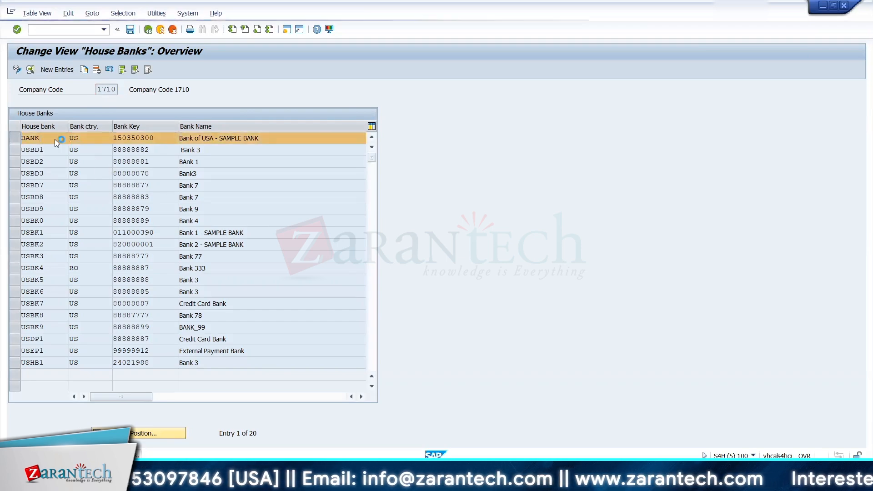
click(148, 30)
click(147, 30)
Step: Check the house bank overview of company code 1710 again, leave it, and expand the Bank Chain folder
click(155, 421)
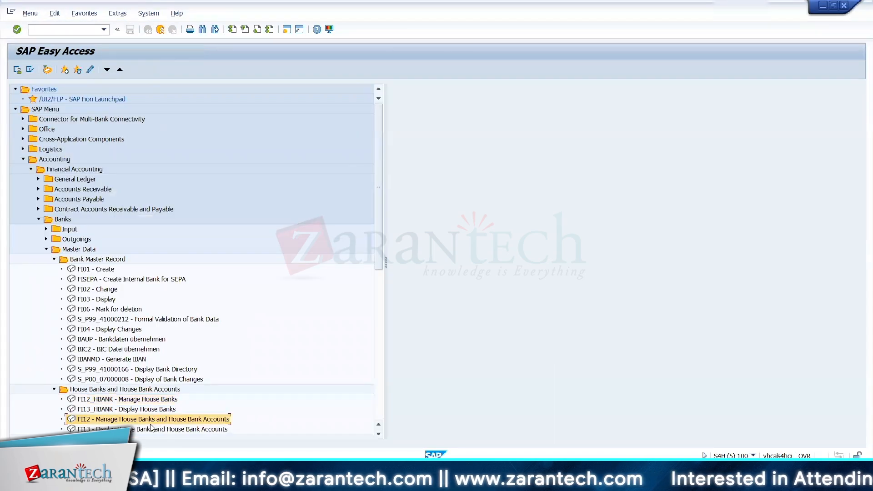
click(149, 431)
drag(378, 255, 378, 300)
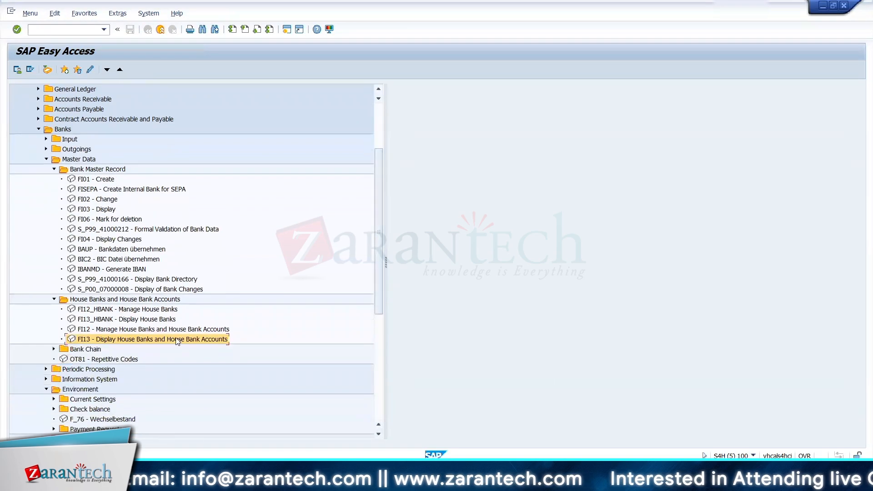
double_click(157, 340)
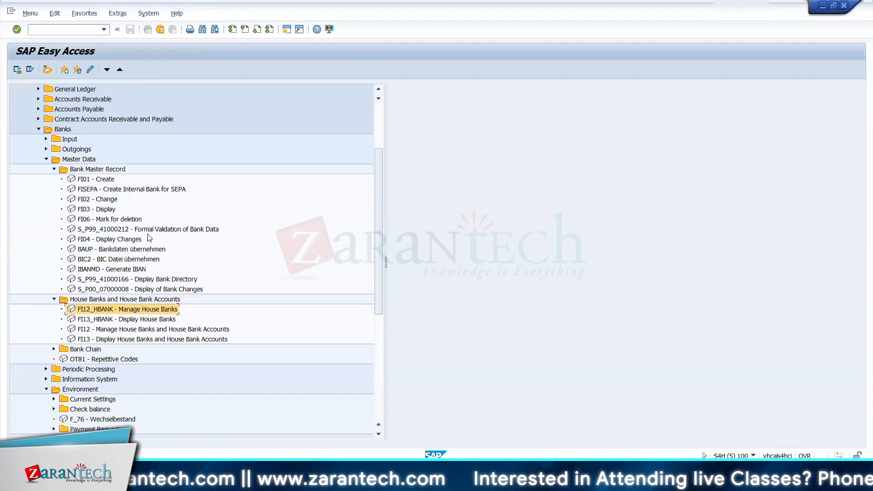
click(54, 349)
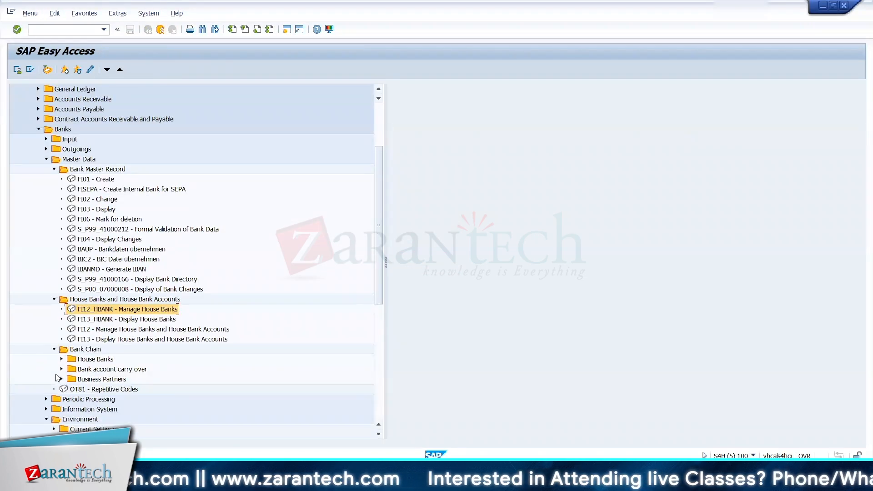
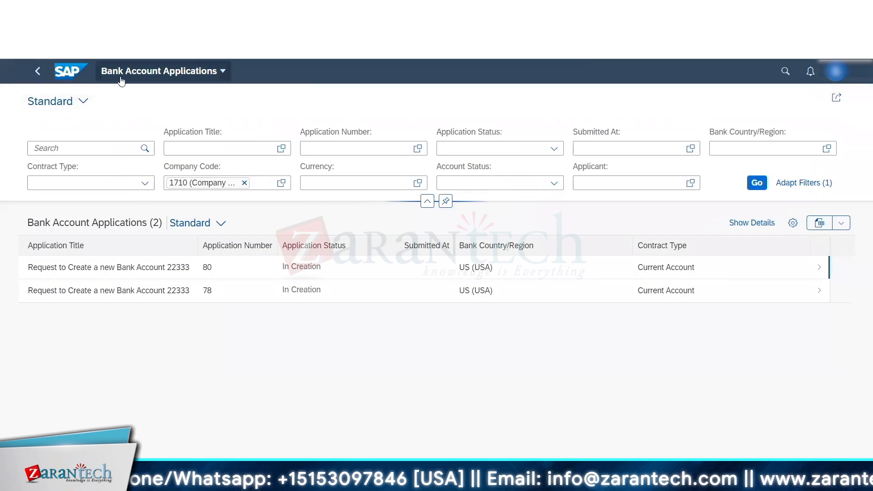
Step: Leave Bank Account Applications for the launchpad home and look through the full app catalogue for the Bank Accounting groups
click(159, 71)
click(109, 97)
click(836, 98)
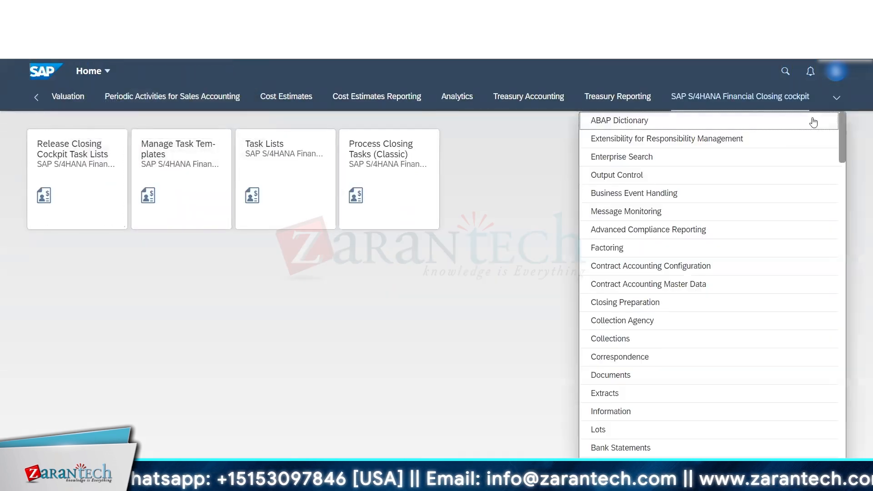
click(6, 149)
click(108, 71)
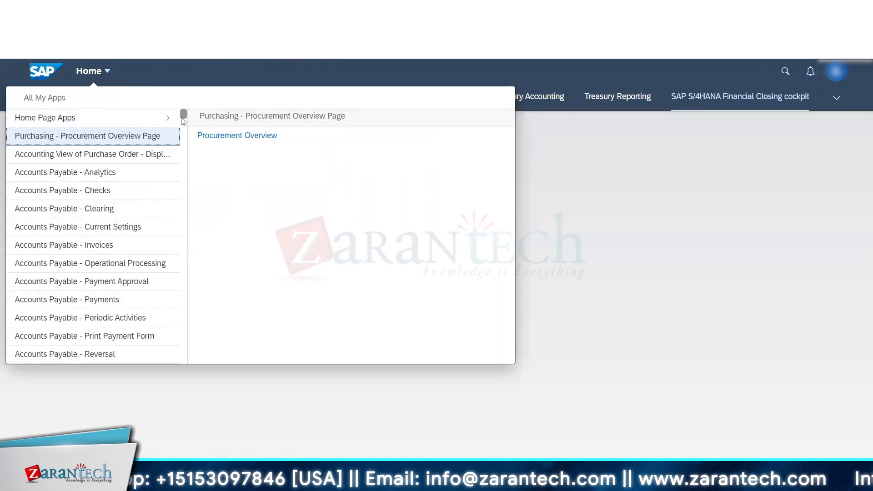
drag(184, 119, 189, 153)
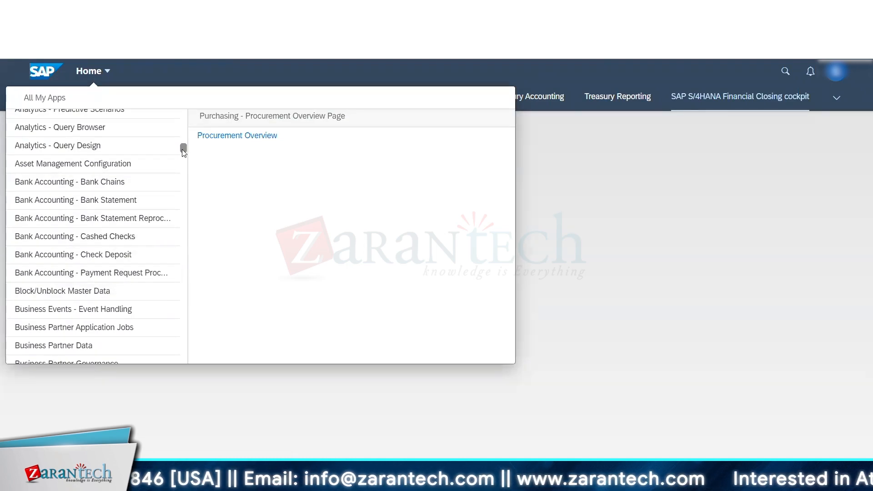
drag(183, 154, 183, 156)
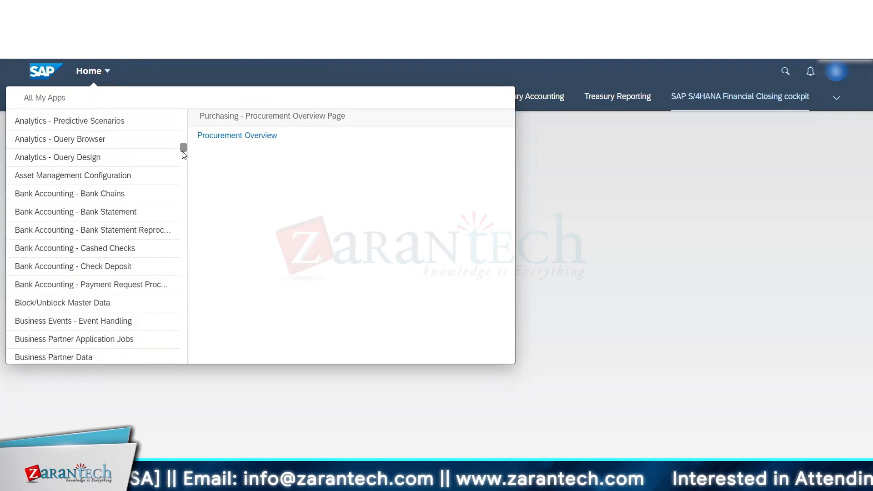
click(541, 181)
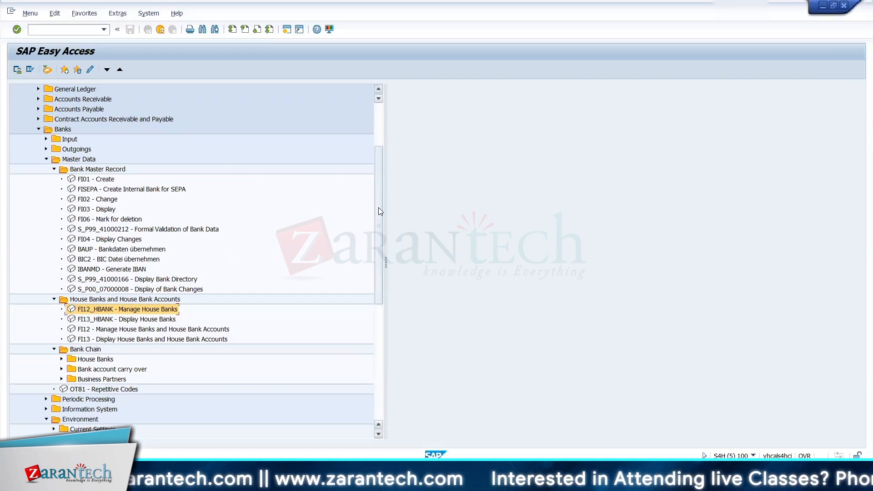
Step: From SAP Easy Access, run transaction nwbc and allow access to the NetWeaver Business Client launch page
drag(379, 207, 380, 147)
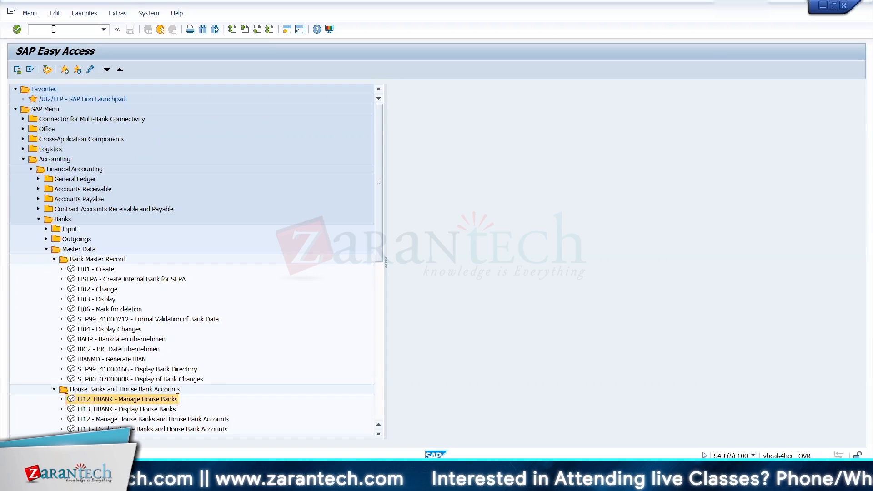
text(nwb)
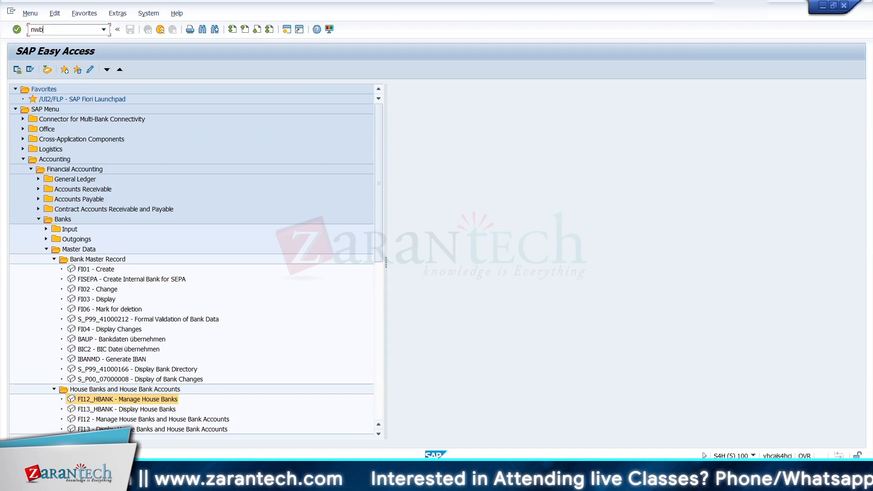
text(c)
key(Return)
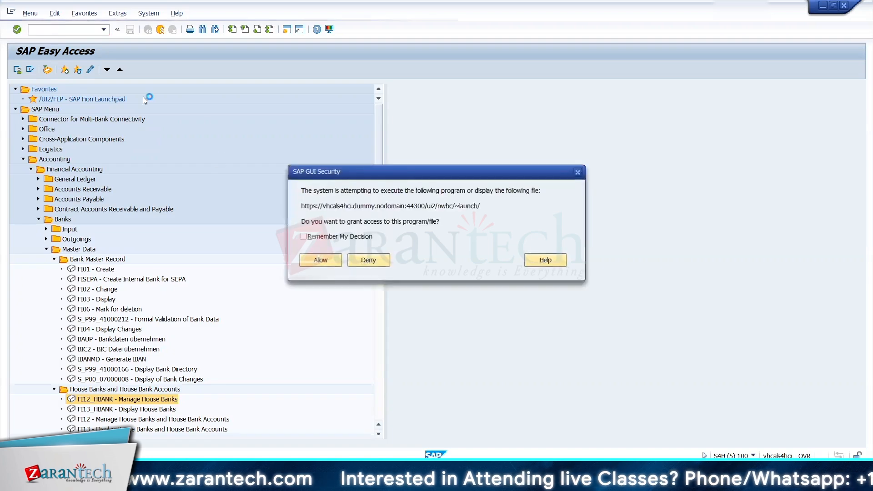
click(328, 260)
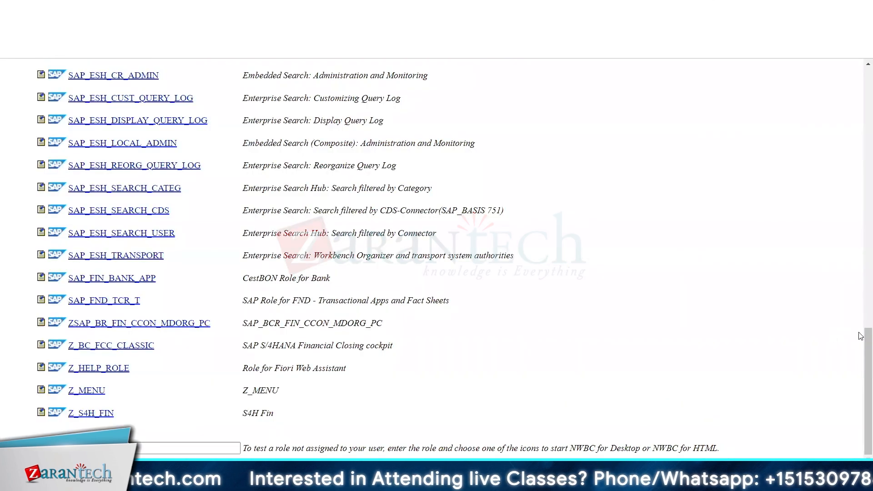
Step: Look through the NetWeaver Business Client role list for a role covering bank or cash management
scroll(861, 309, up, 10)
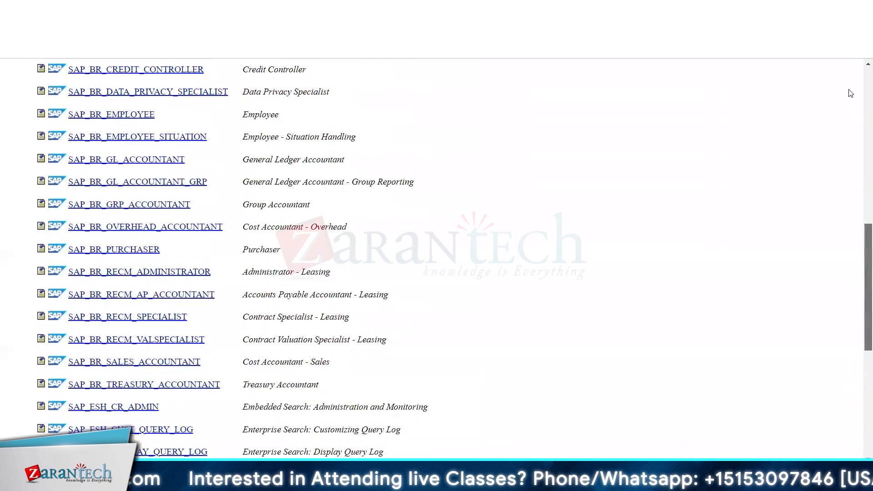
scroll(851, 93, up, 8)
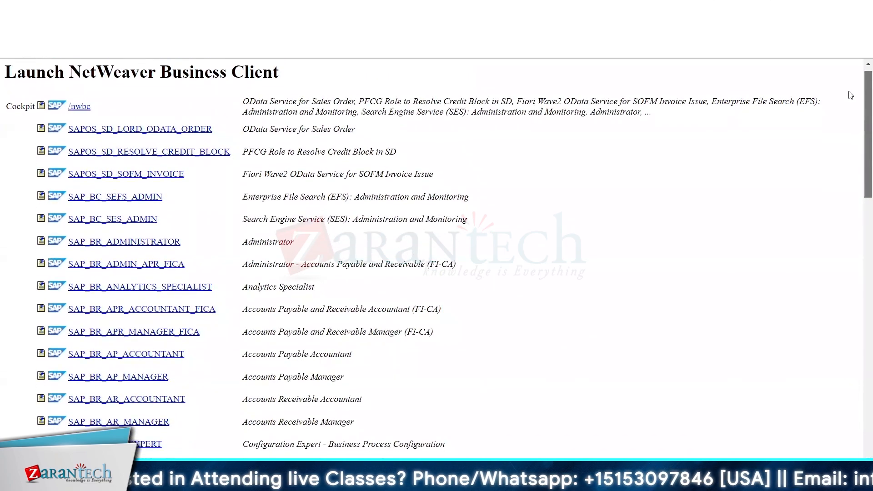
scroll(853, 103, down, 1)
scroll(855, 107, down, 3)
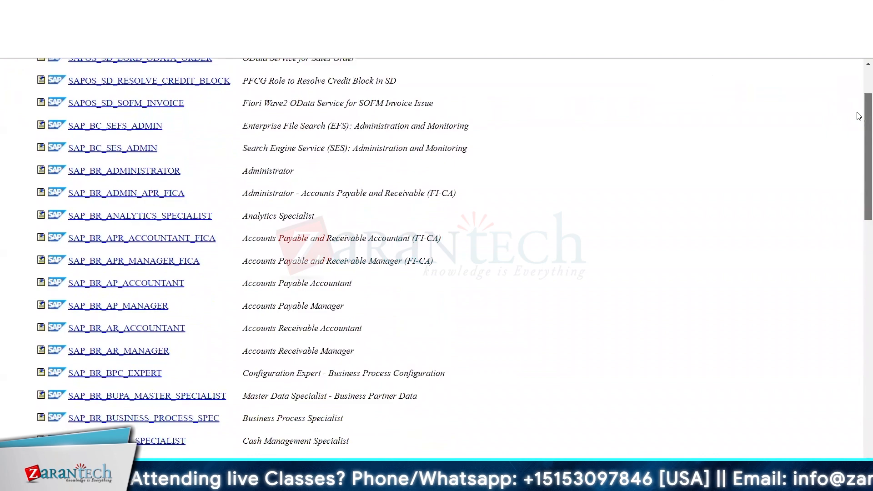
scroll(859, 119, down, 1)
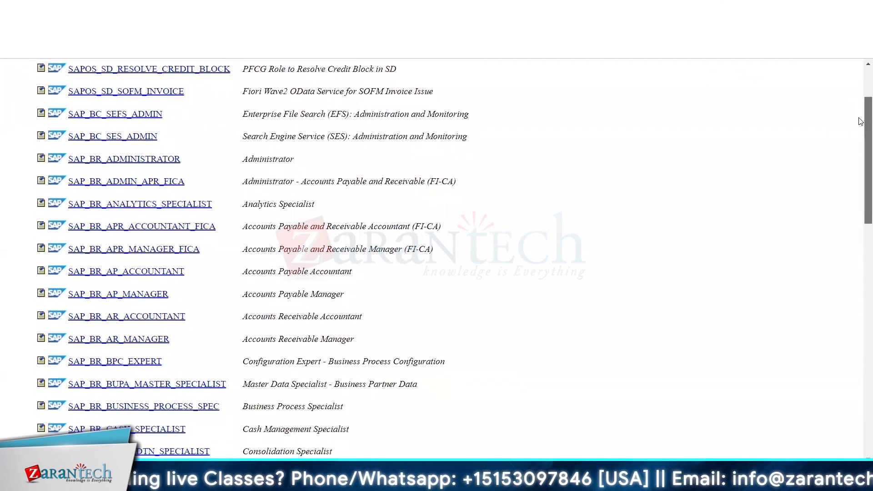
scroll(859, 121, down, 3)
scroll(860, 145, down, 2)
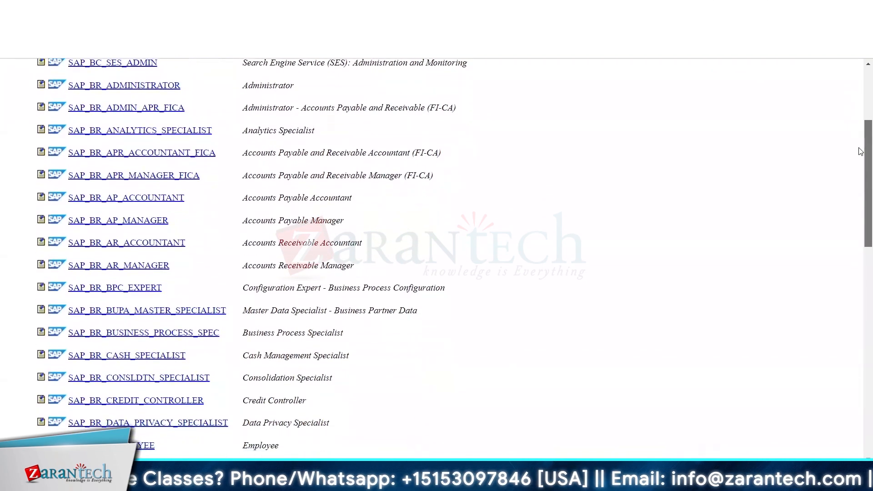
scroll(860, 151, down, 3)
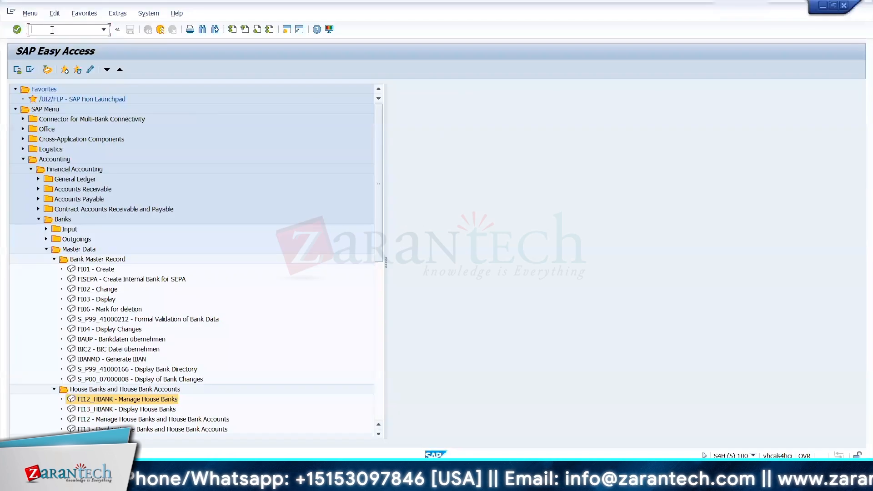
Step: In SAP GUI transaction SE16N, try to display the T012K entries for company code 1710, and return to SAP Easy Access
text(s)
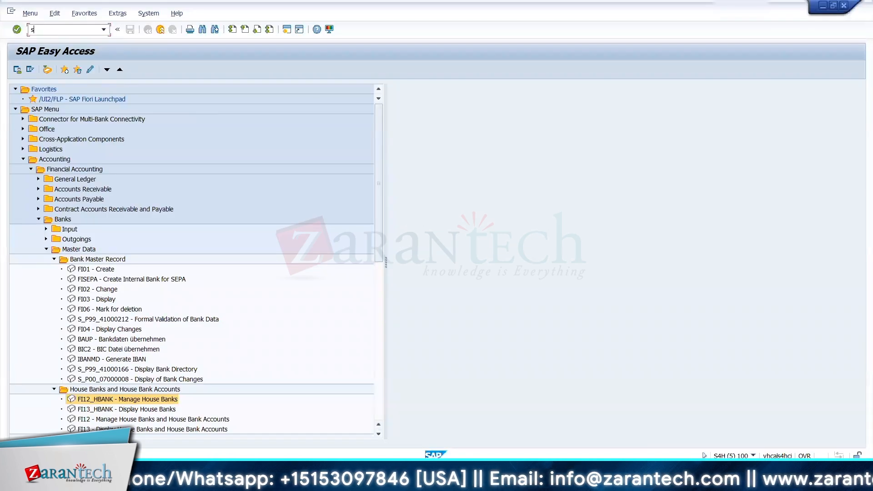
text(e16n)
key(Return)
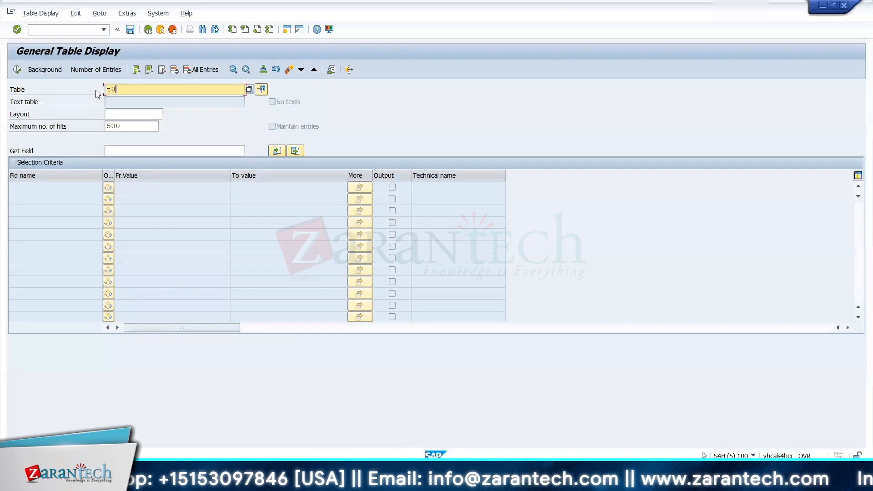
text(t012k)
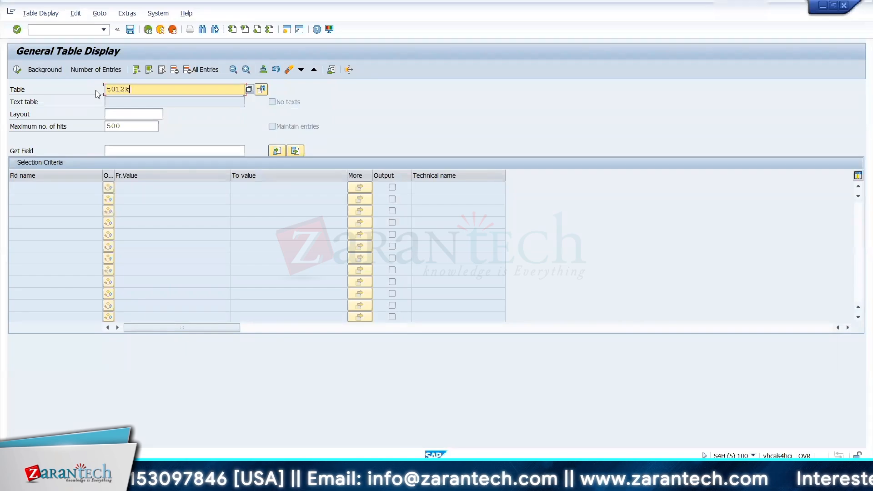
key(Return)
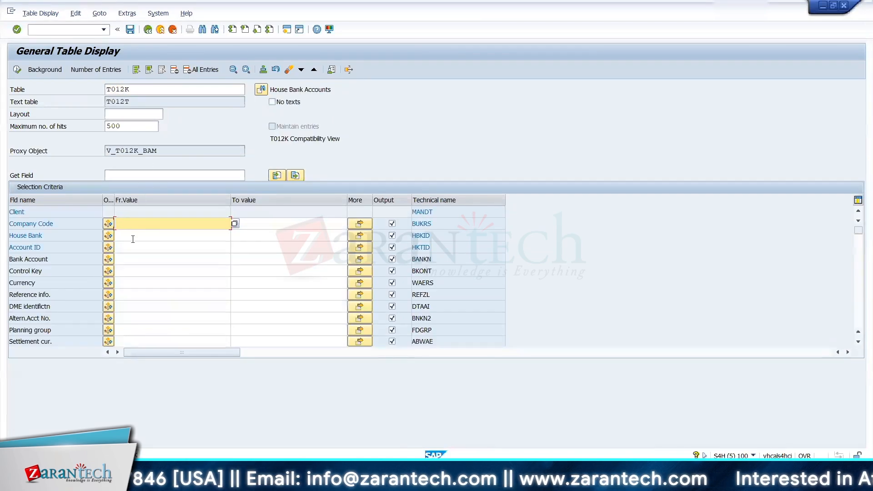
text(1710)
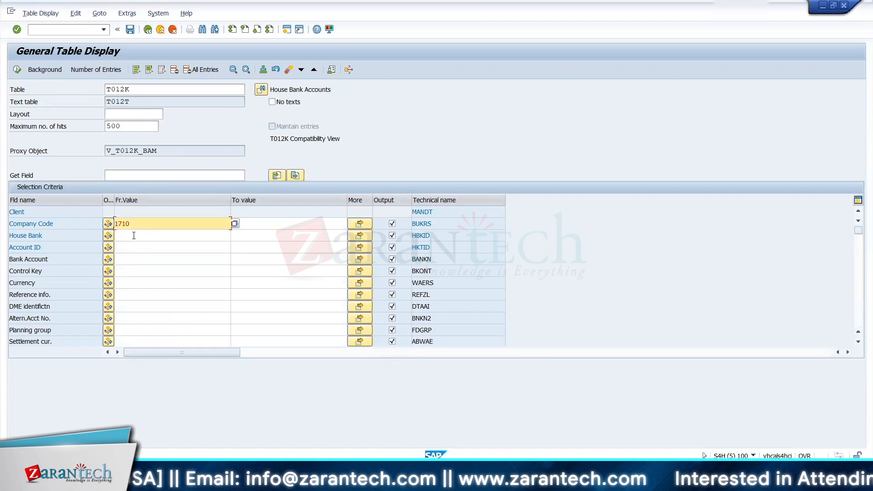
click(17, 71)
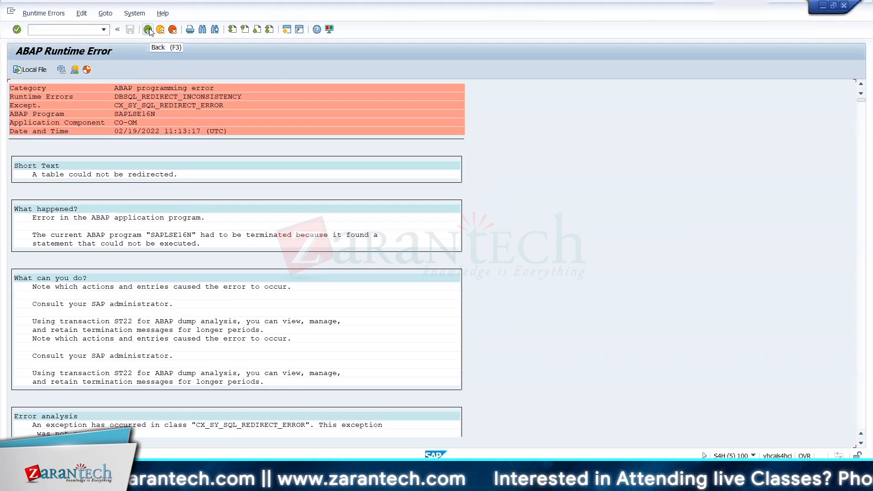
click(148, 29)
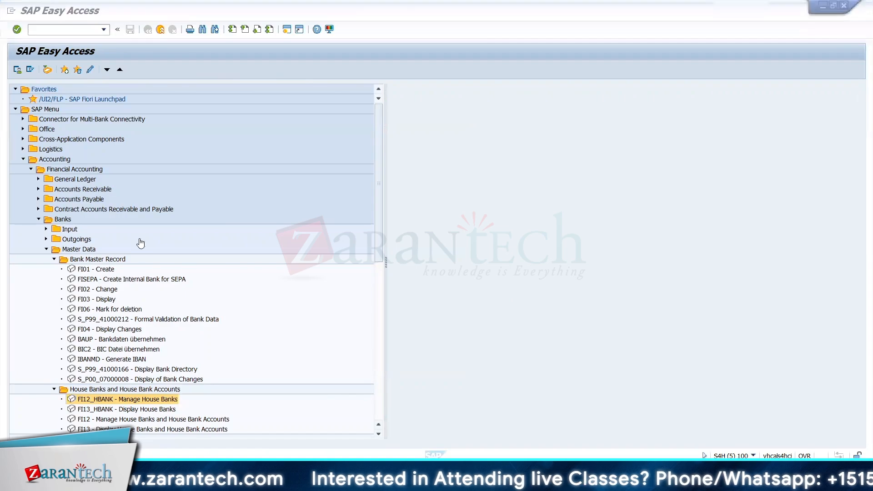
Step: Switch back to the browser's NetWeaver Business Client page and examine the remaining roles in the list
key(alt+Tab)
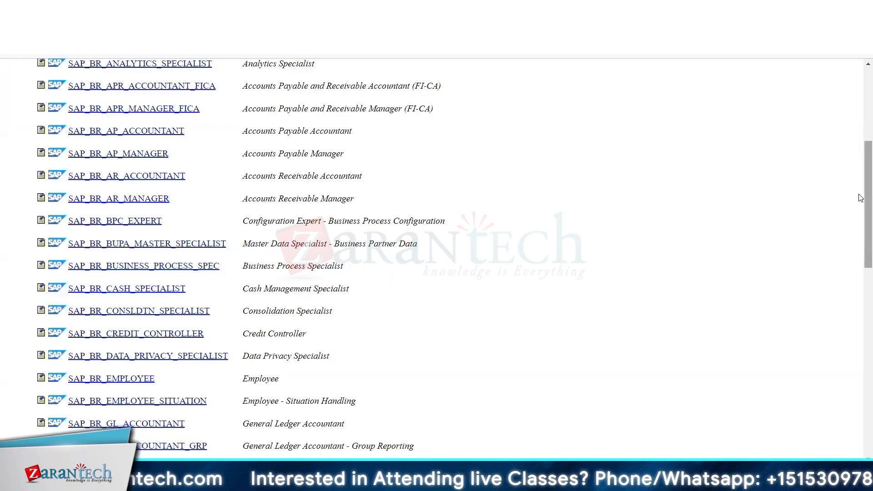
scroll(861, 205, down, 1)
scroll(860, 236, down, 3)
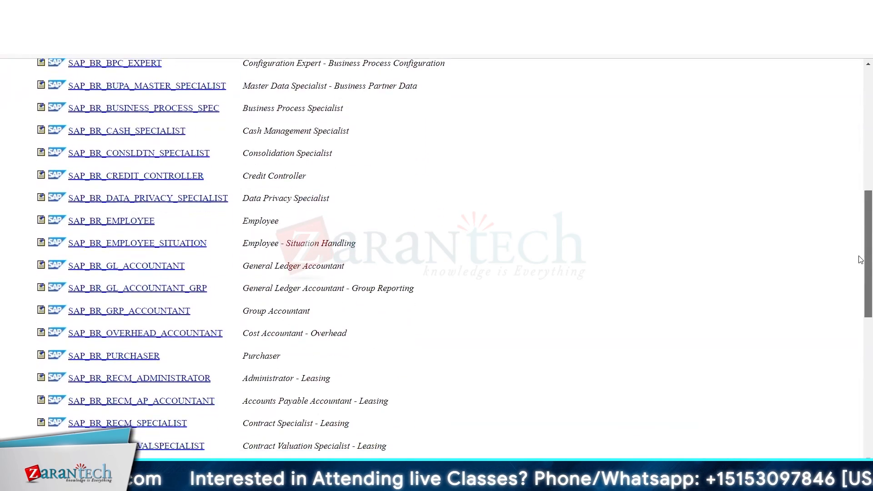
scroll(860, 273, down, 2)
scroll(860, 291, down, 3)
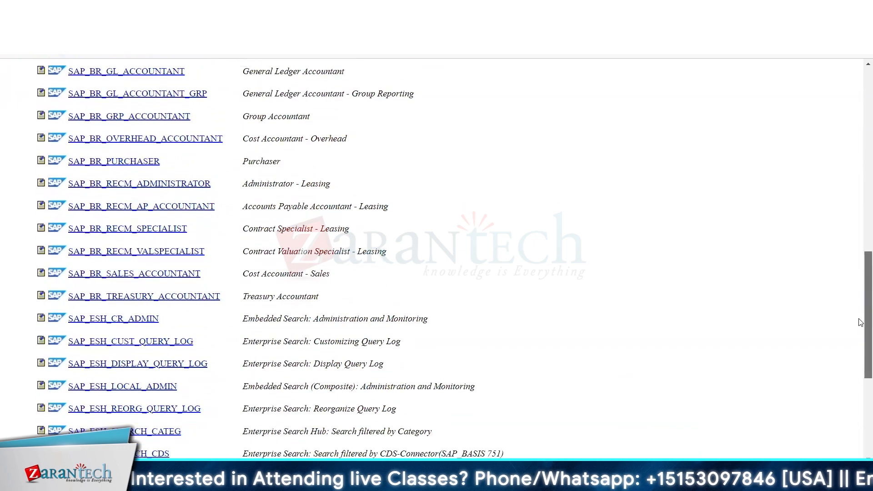
scroll(861, 322, up, 8)
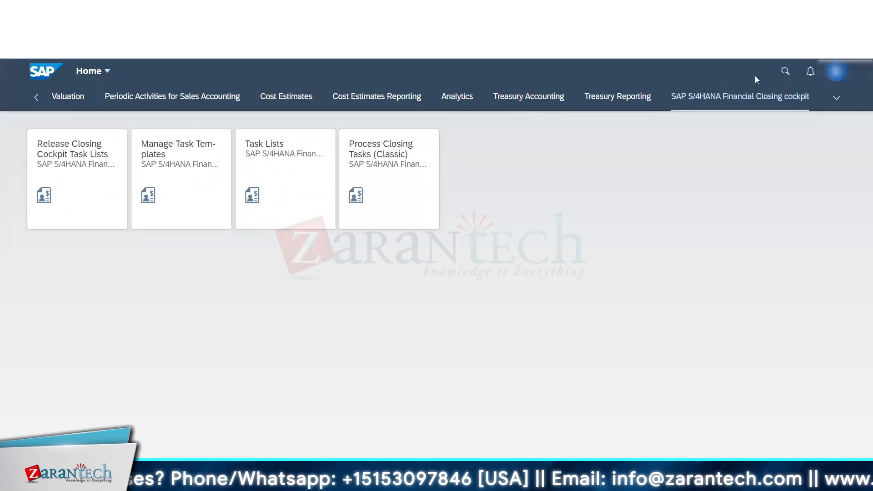
Step: In the Fiori launchpad, search the apps for "manage bank" and open Manage Bank Accounts
click(785, 71)
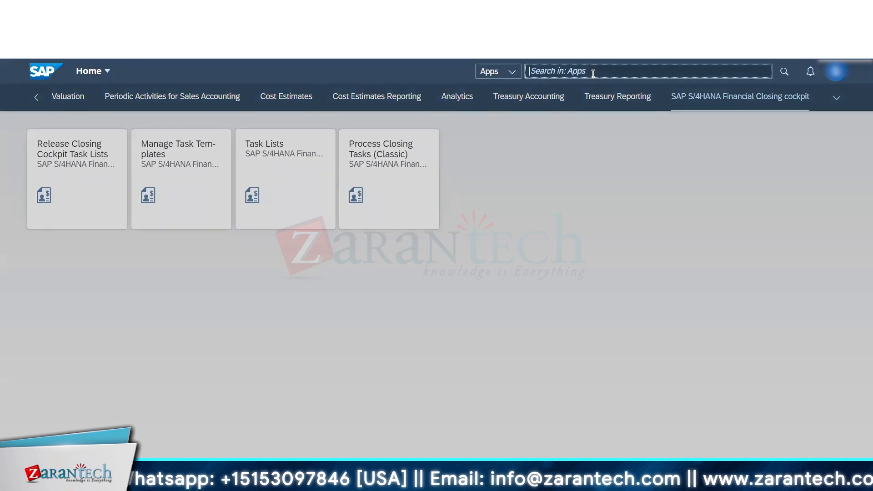
text(manage)
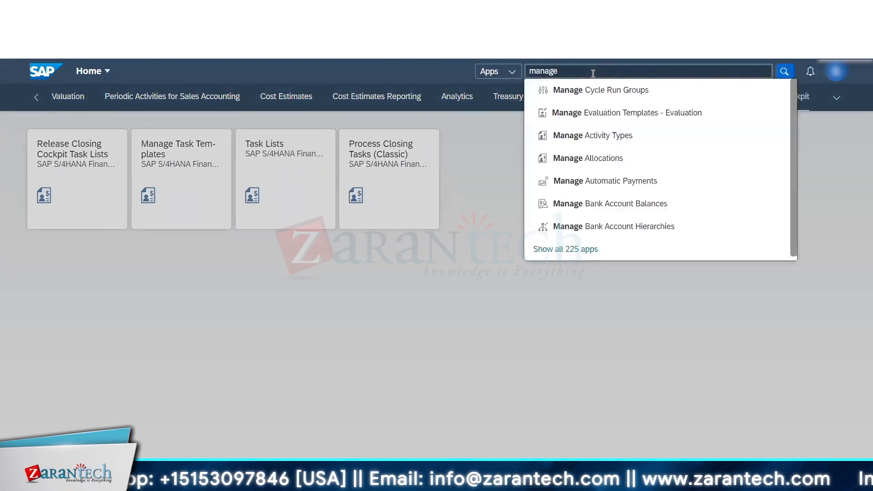
text( bank)
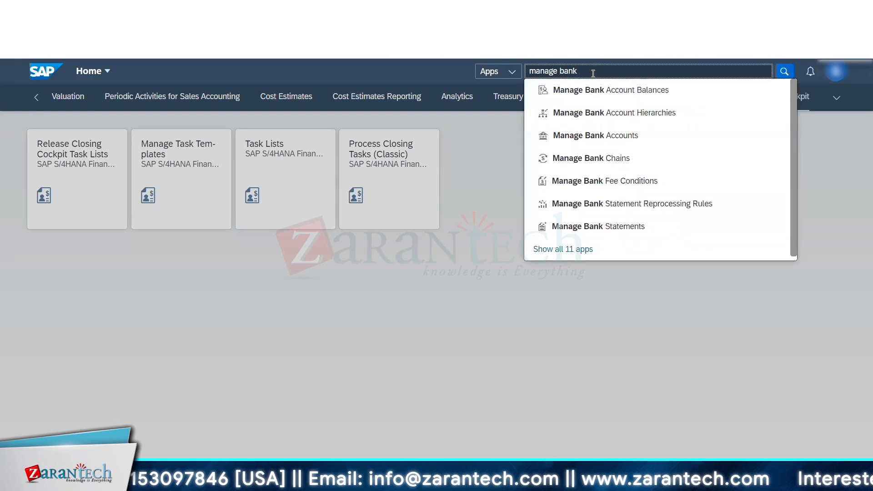
click(595, 135)
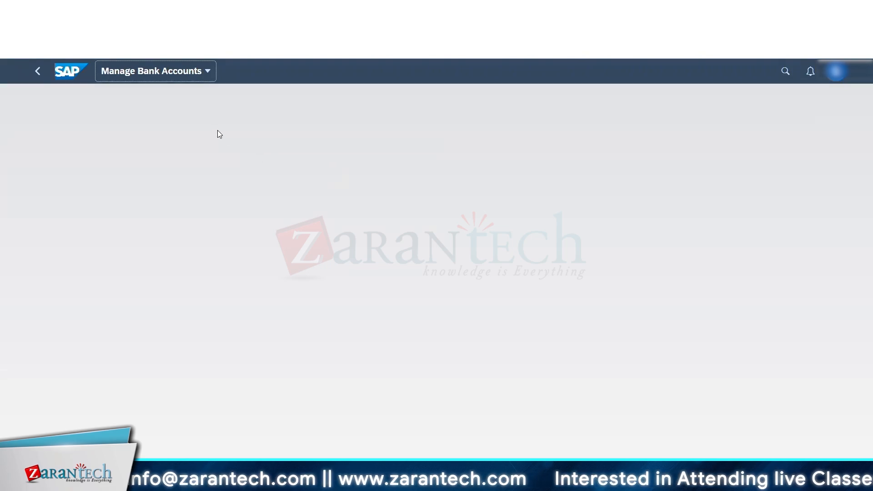
click(207, 78)
click(366, 118)
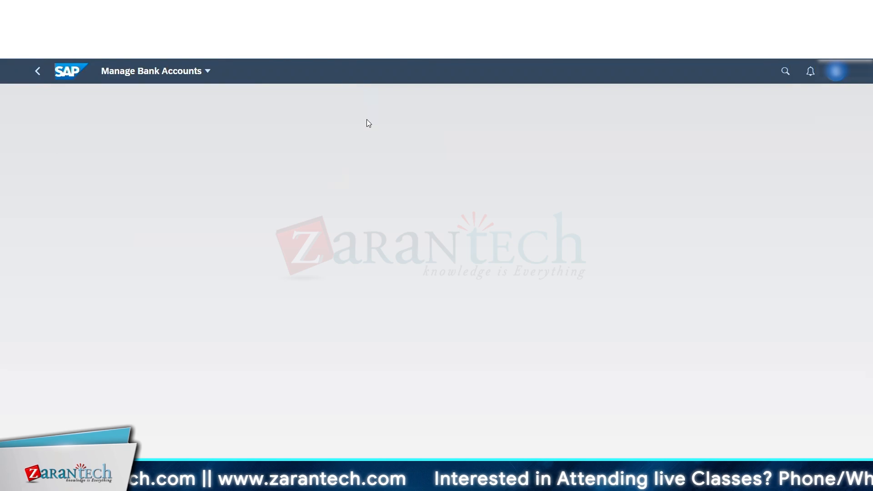
Step: Search the Fiori apps for "manage bank" and open Manage Bank Account Balances
click(785, 79)
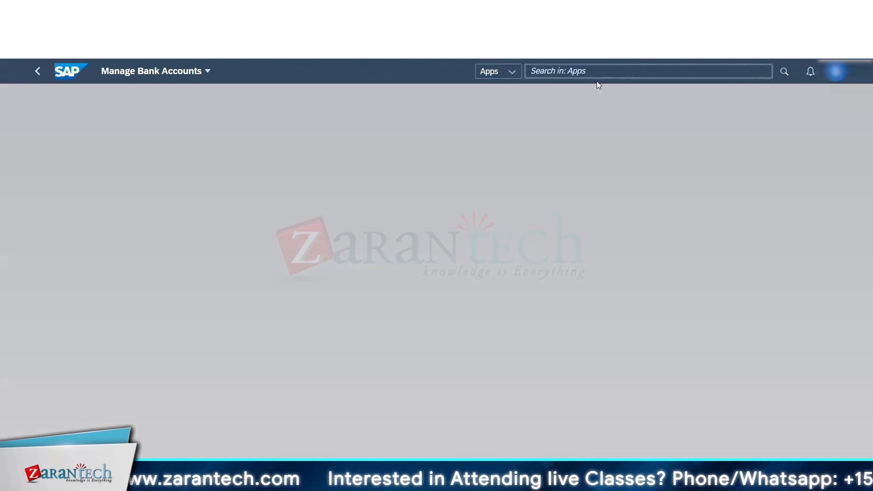
click(561, 69)
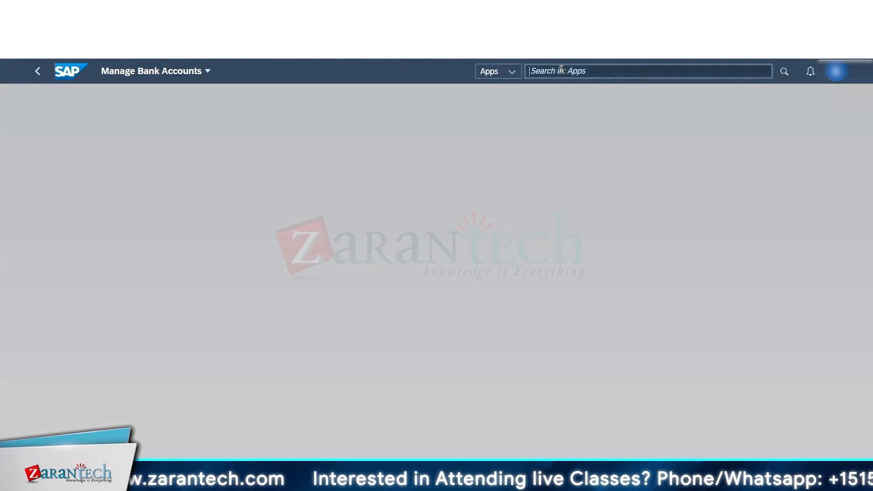
text(manage)
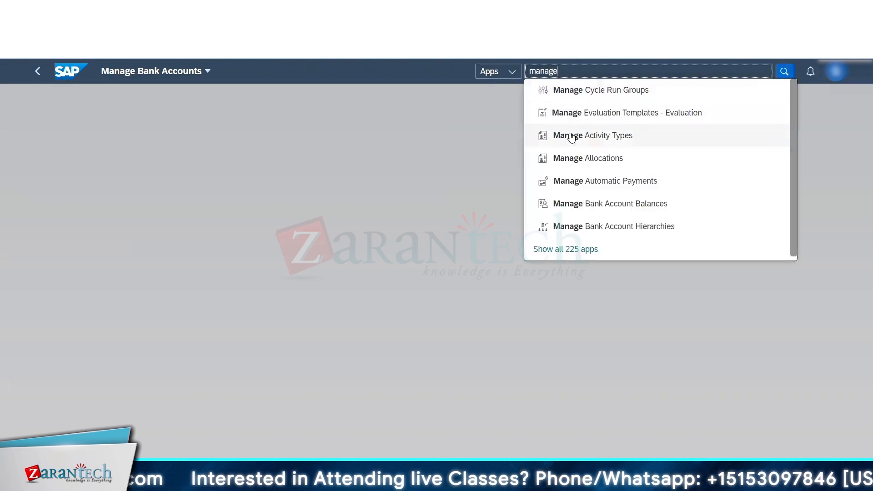
text( bank)
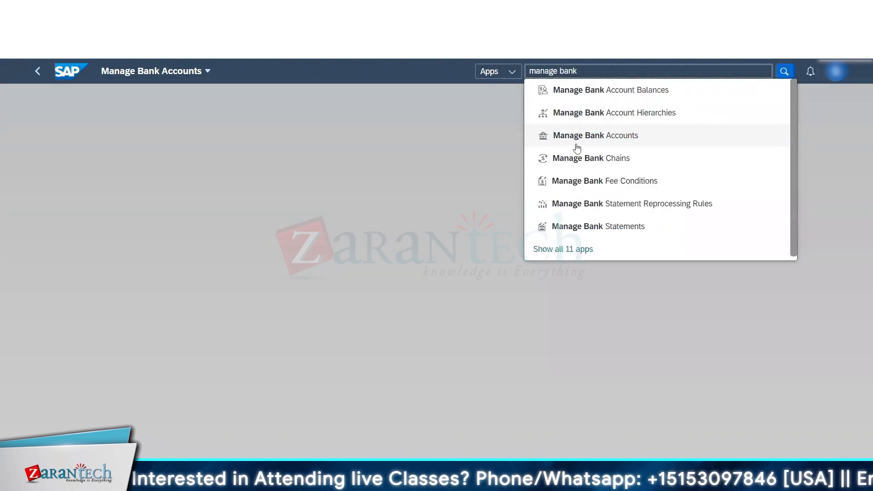
click(599, 93)
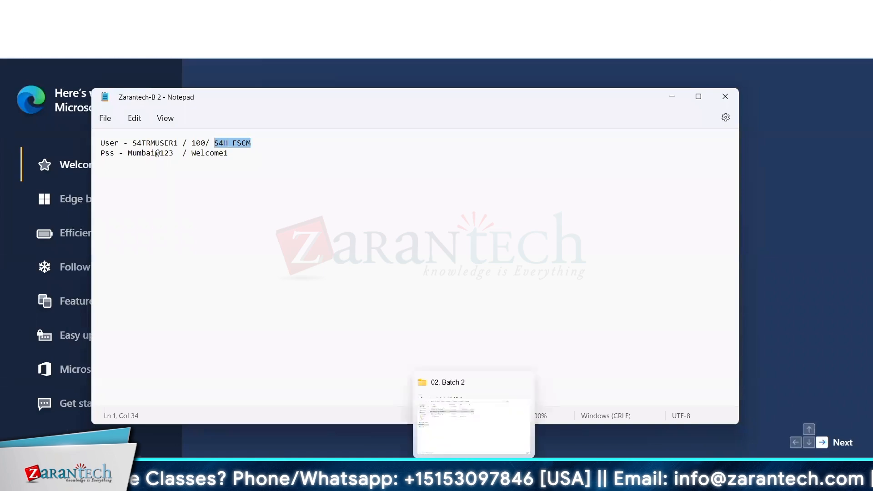
Step: Switch to the Change Organization session in SAP GUI and start creating a new organization business partner
click(568, 474)
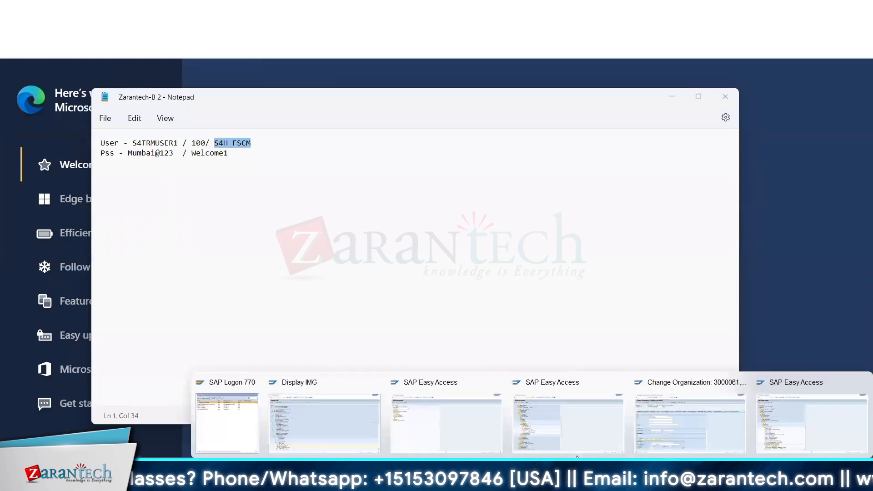
click(691, 428)
click(88, 69)
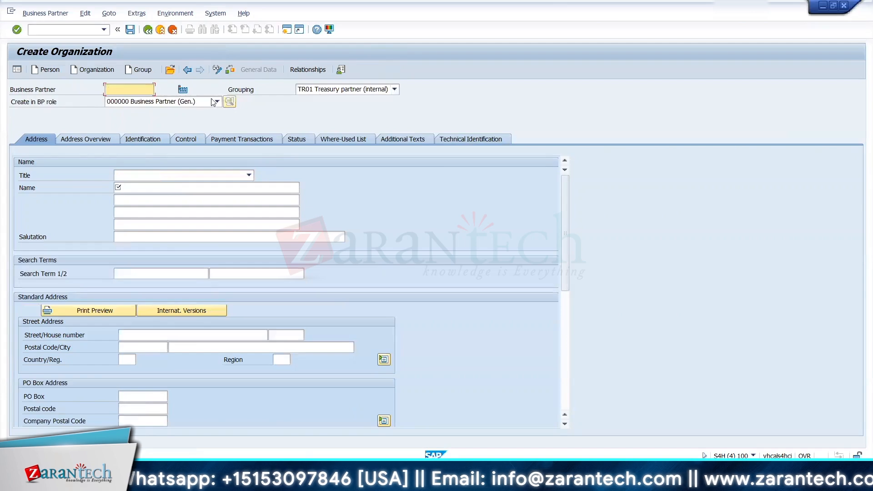
Step: Set the new organization's title to Company and its name to ICICI BANK DIRECT
click(136, 176)
click(135, 184)
click(135, 186)
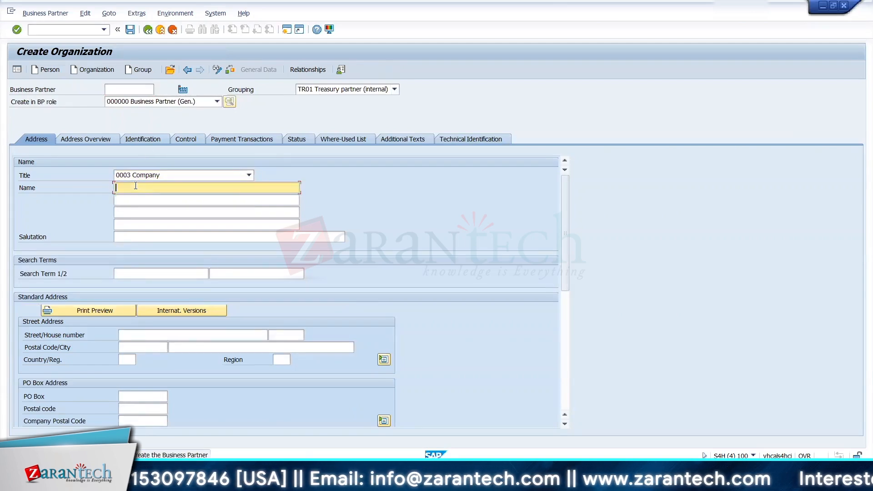
text(ICICI DIR)
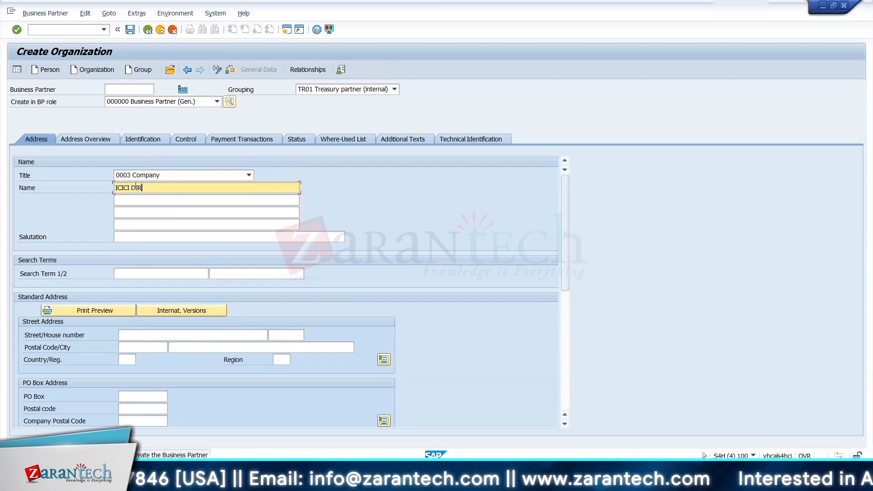
text(ECT A)
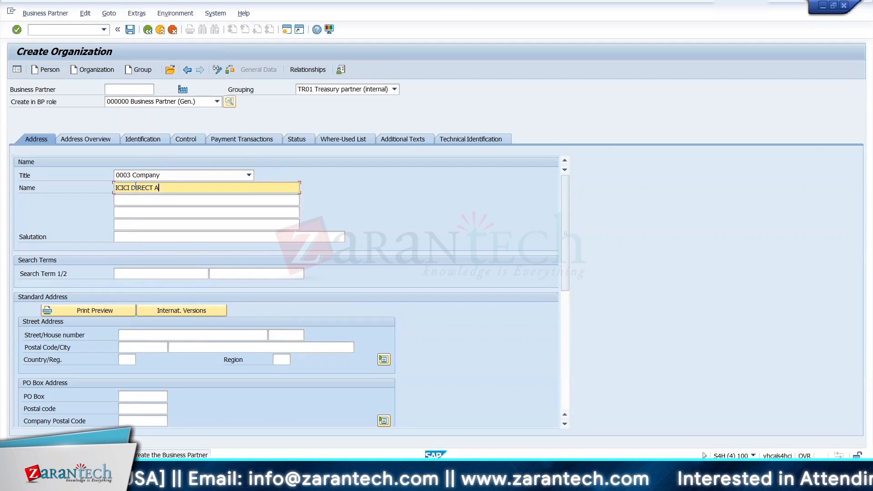
key(BackSpace)
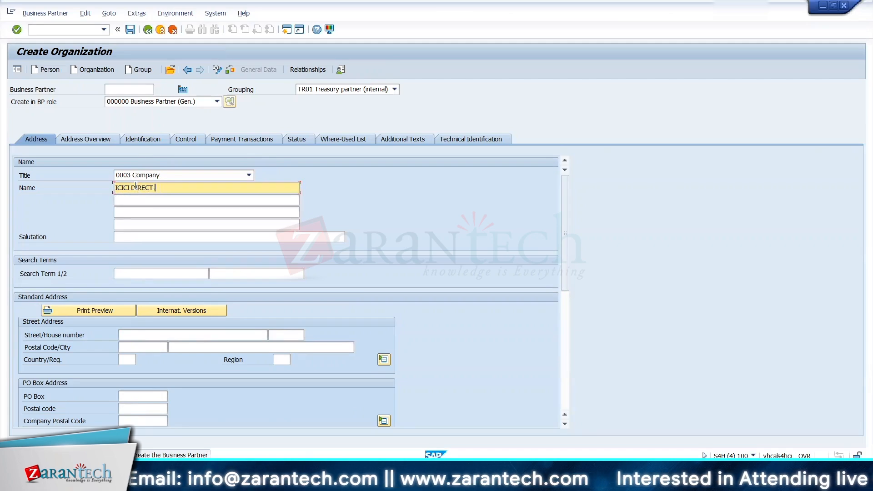
click(130, 187)
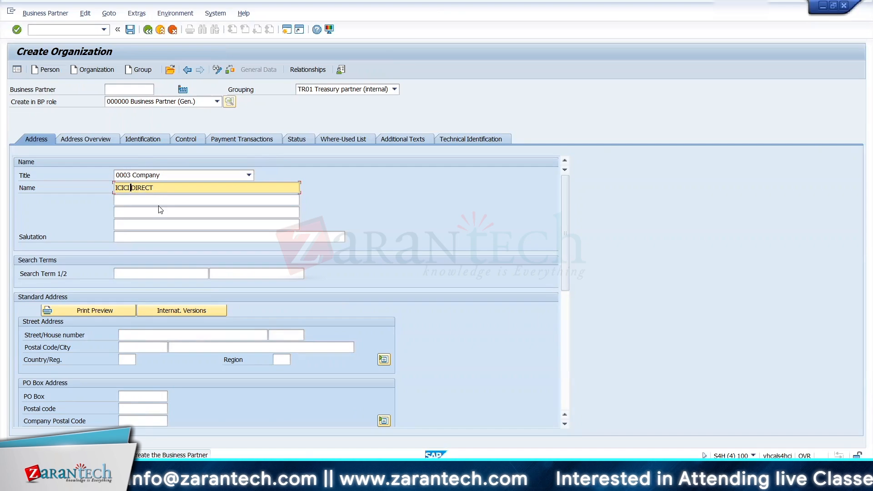
text(BANK D)
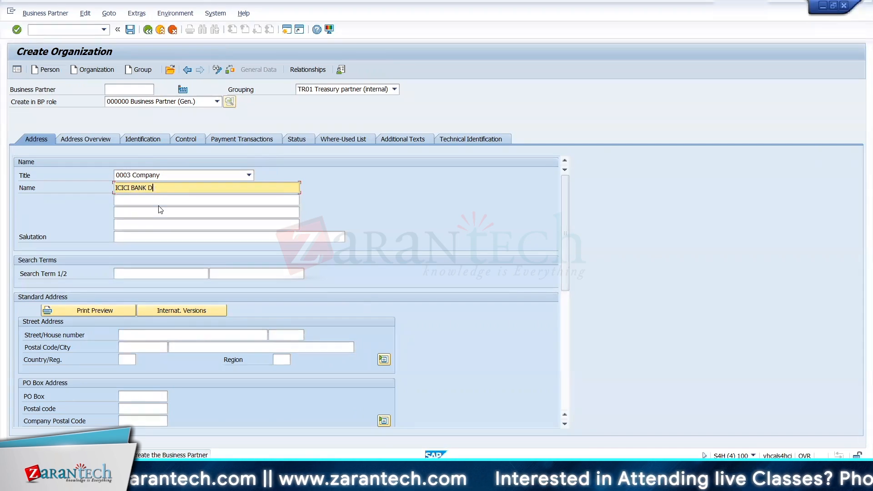
text(IRECT)
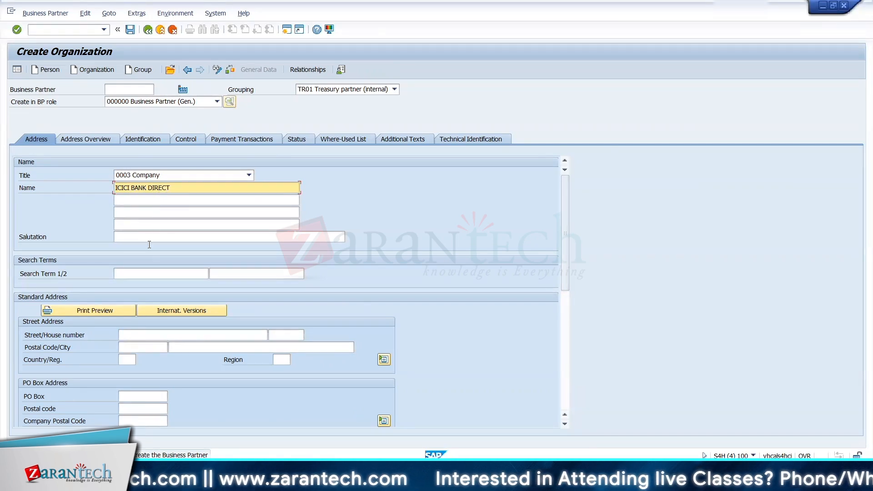
Step: Enter search term TRM and fill in the organization's street address, postal code and city, with country US
click(138, 271)
text(TRM)
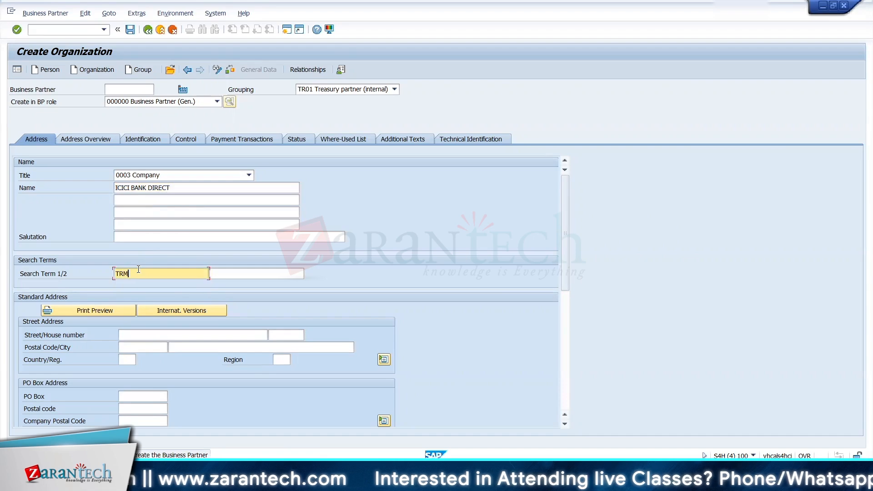
click(140, 337)
text(13)
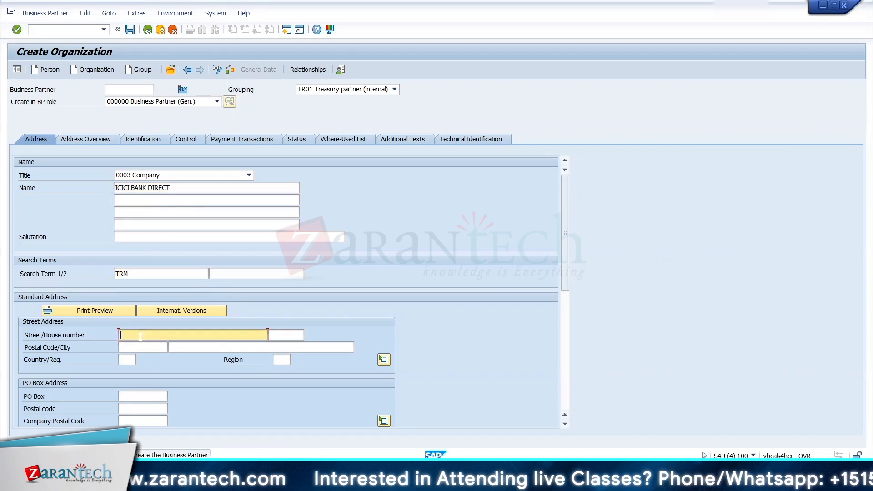
key(Tab)
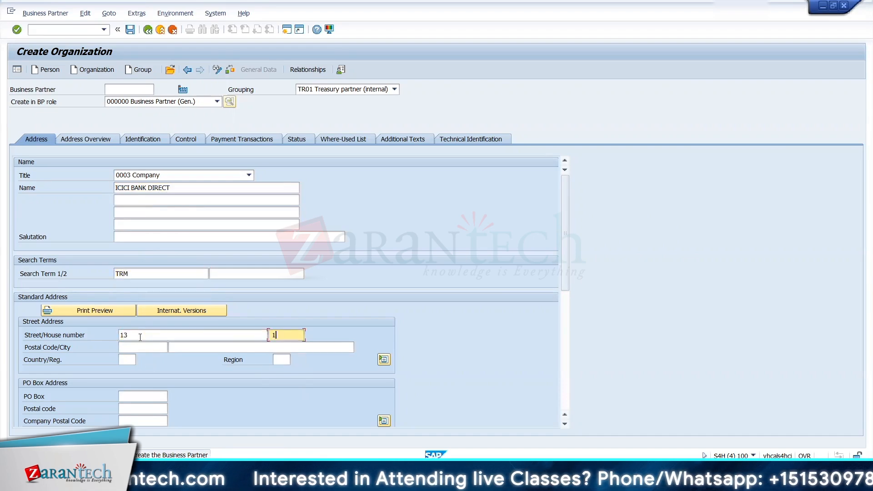
text(12)
key(Tab)
text(10010)
key(Tab)
text(New York)
key(Tab)
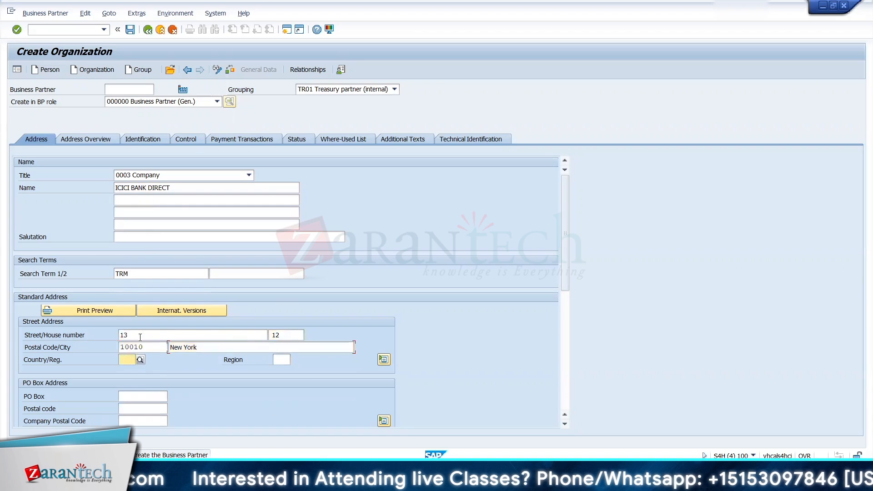
text(US)
key(Return)
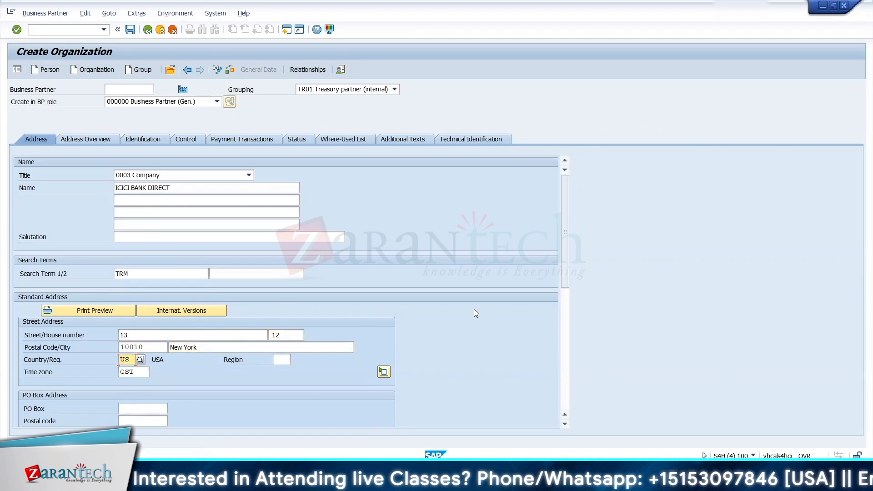
Step: Set the organization's communication language to English and save the business partner
drag(564, 257, 569, 321)
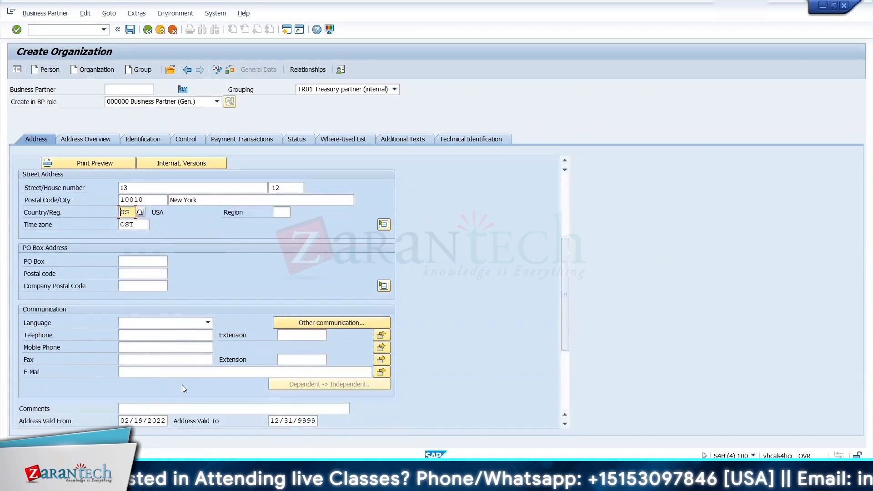
click(173, 322)
key(e)
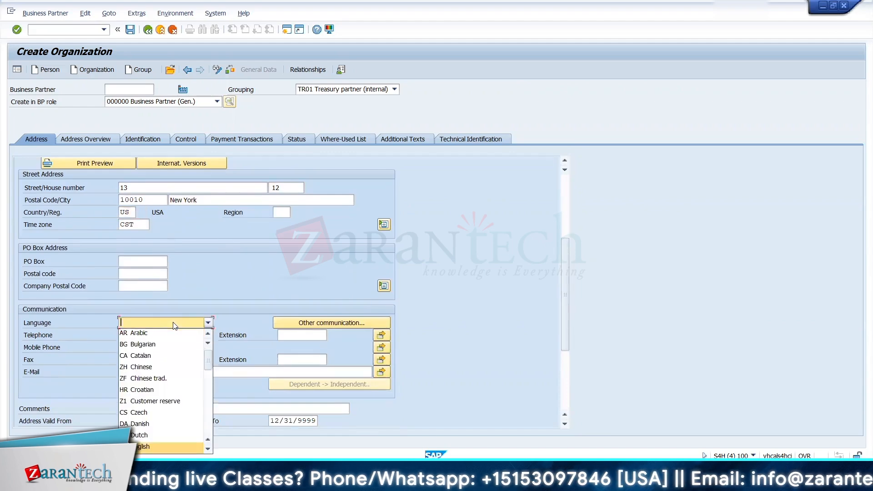
click(148, 446)
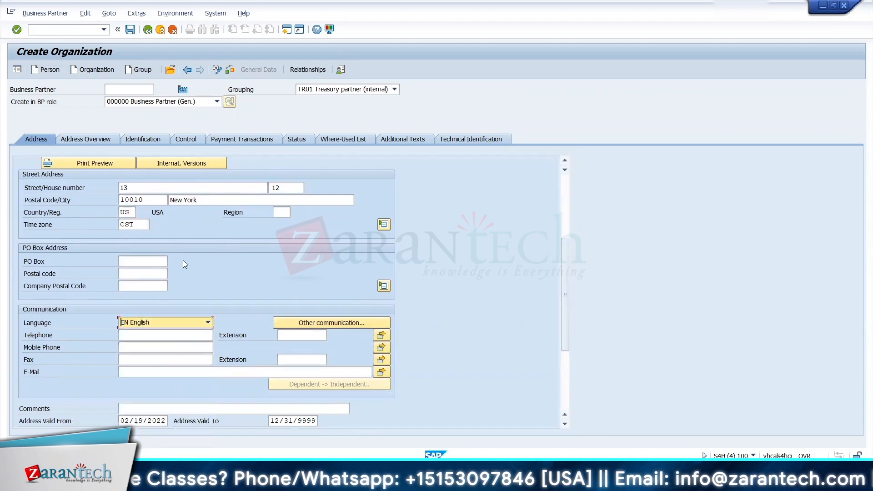
key(ctrl+s)
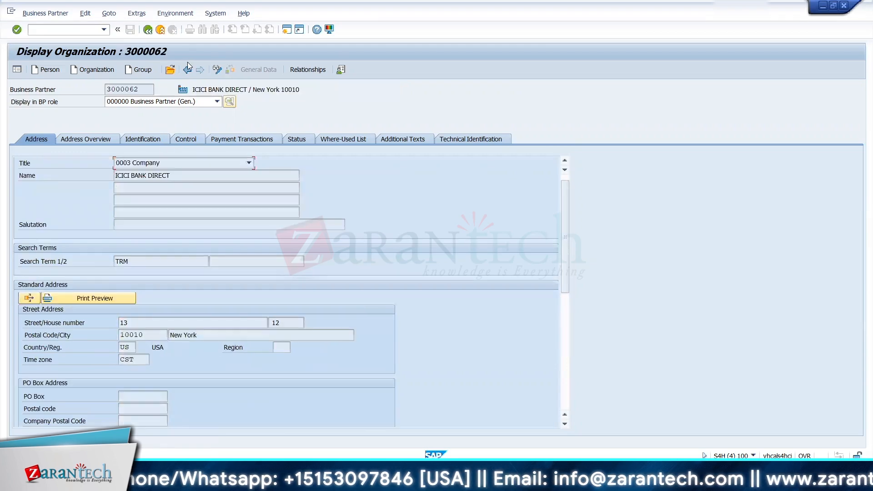
Step: Put the ICICI BANK DIRECT business partner into change mode and add the role TR0151 Counterparty
click(217, 69)
click(197, 102)
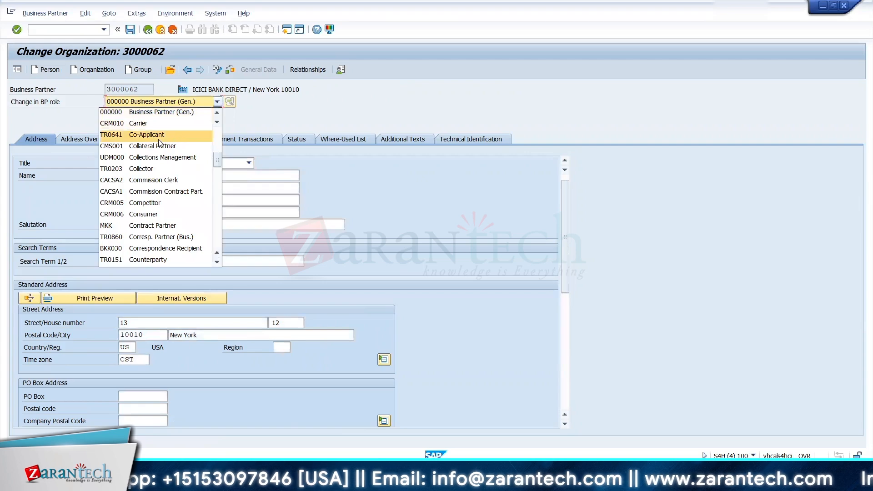
click(216, 263)
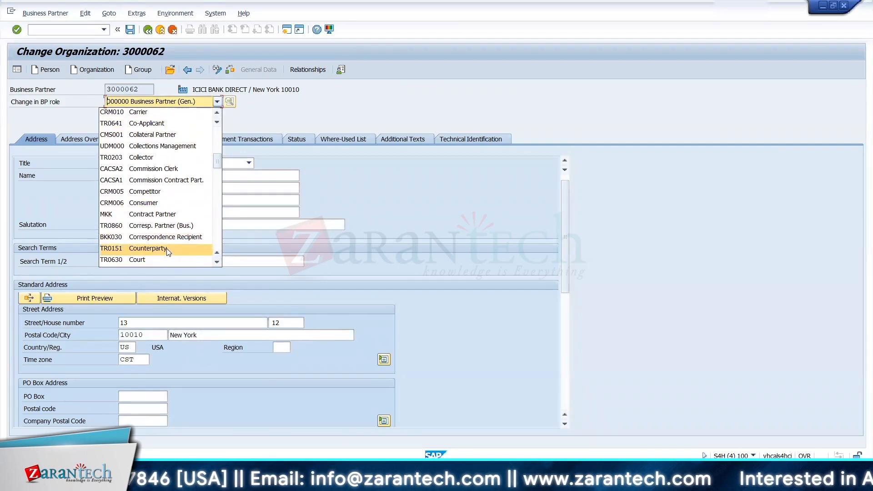
click(150, 249)
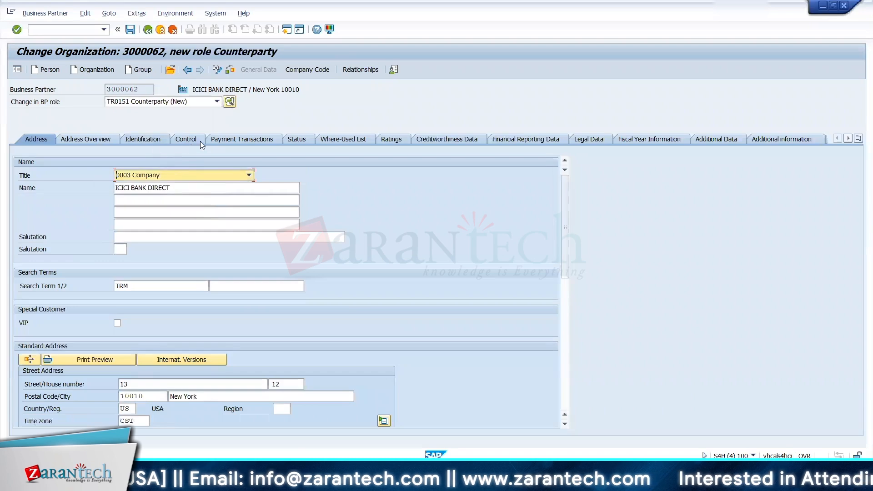
Step: In the counterparty's payment transactions, start a bank details entry with ID 01 and bank country US
click(231, 138)
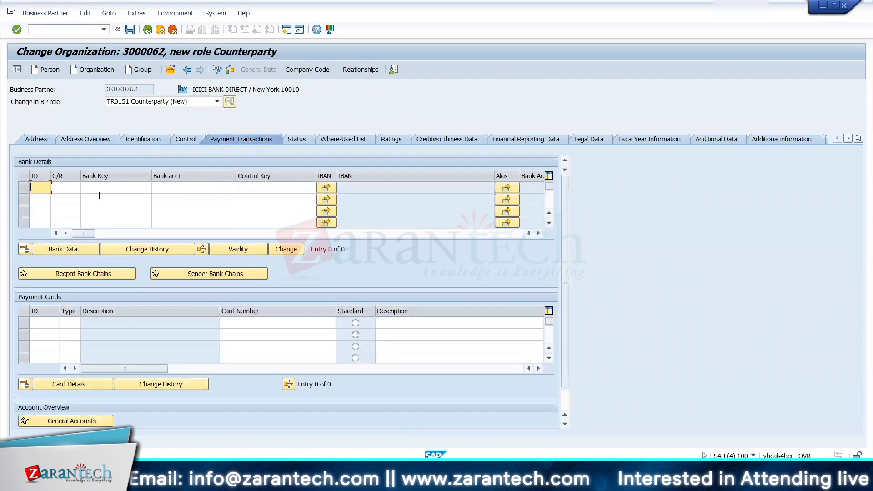
text(01)
key(Tab)
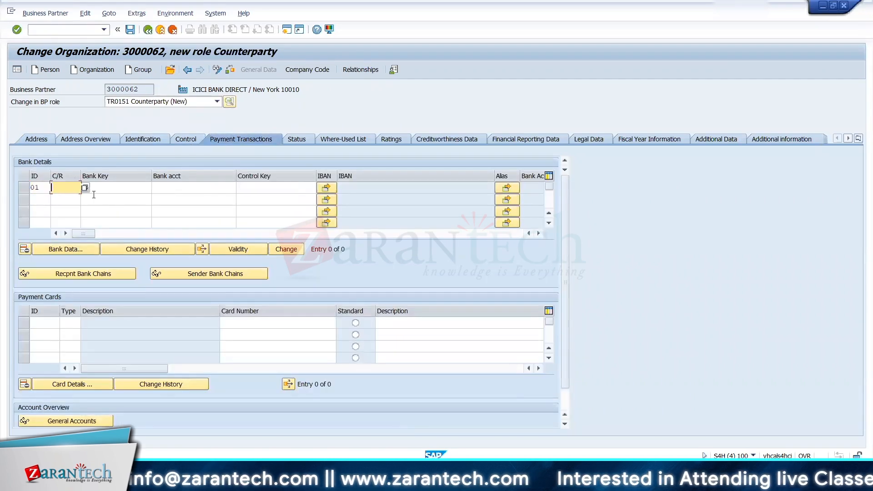
click(84, 188)
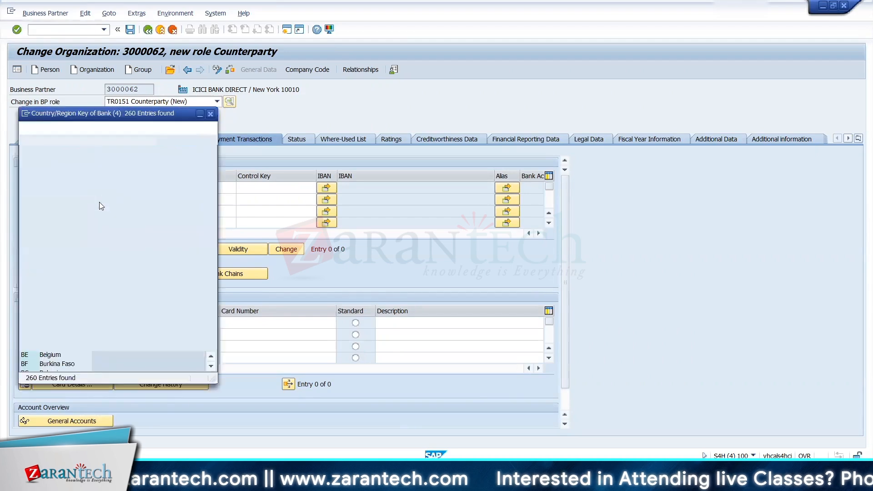
click(117, 141)
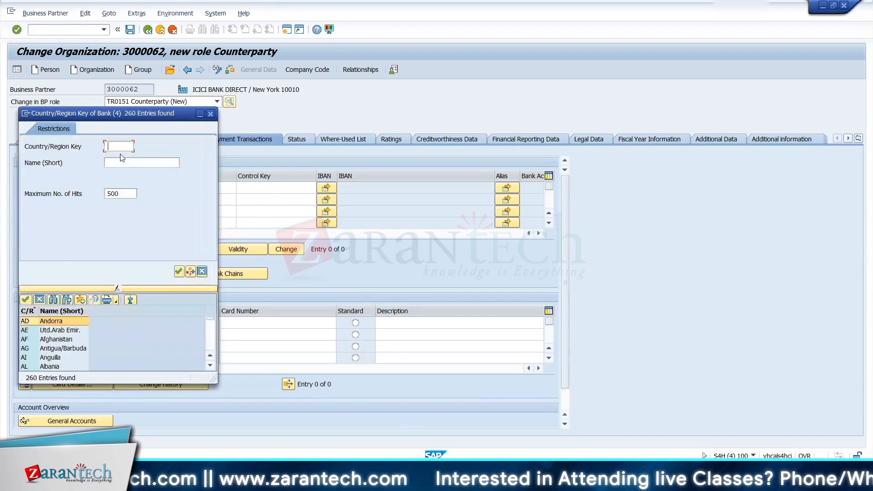
text(US)
key(Return)
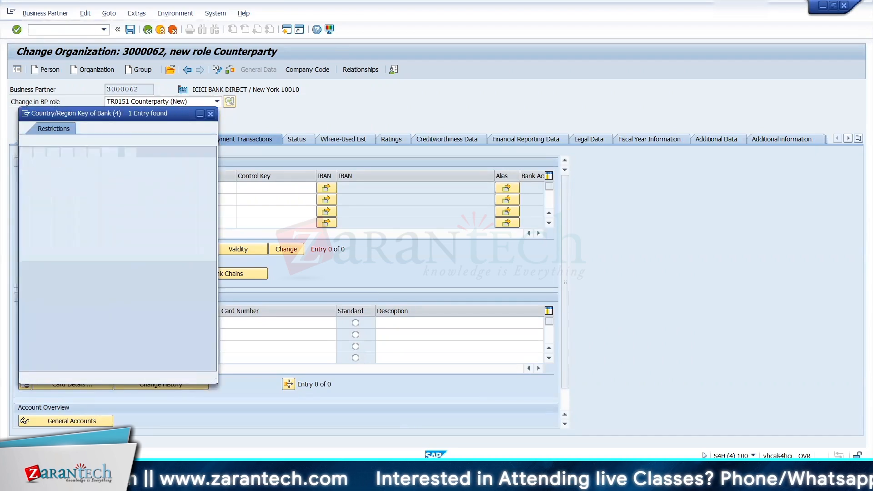
click(44, 174)
Step: Find the US banks for entry 01's bank key and choose ABNAUS33XXX, ABN AMRO BANK N.V. - SAMPLE BANK
click(116, 189)
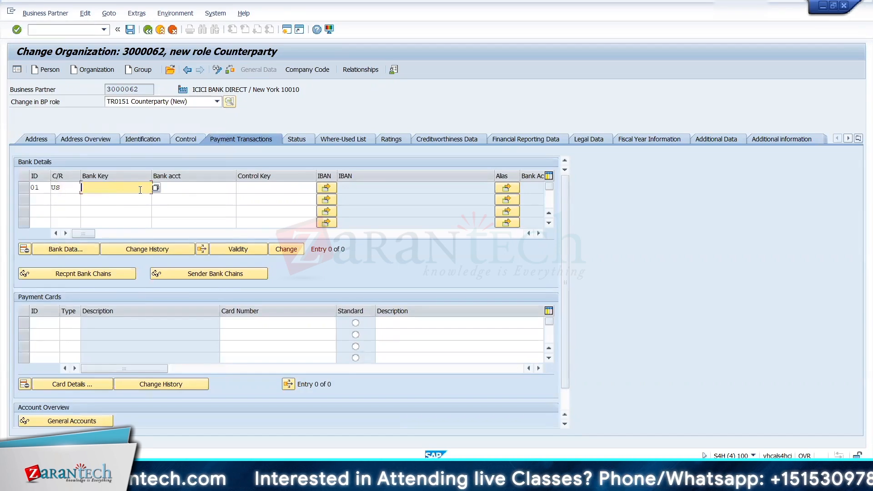
click(156, 187)
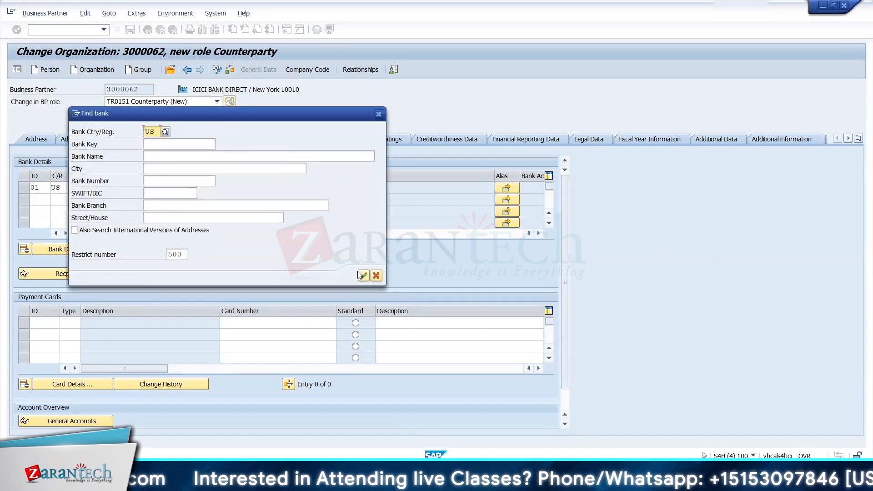
click(363, 275)
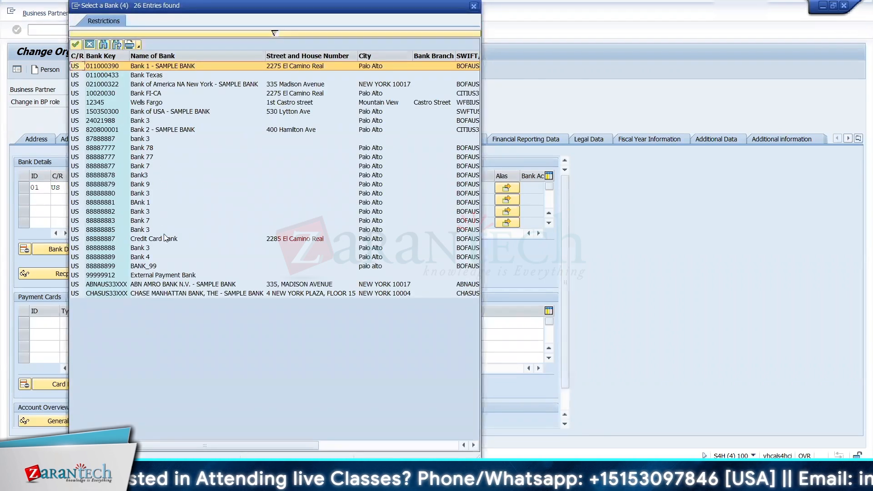
double_click(166, 287)
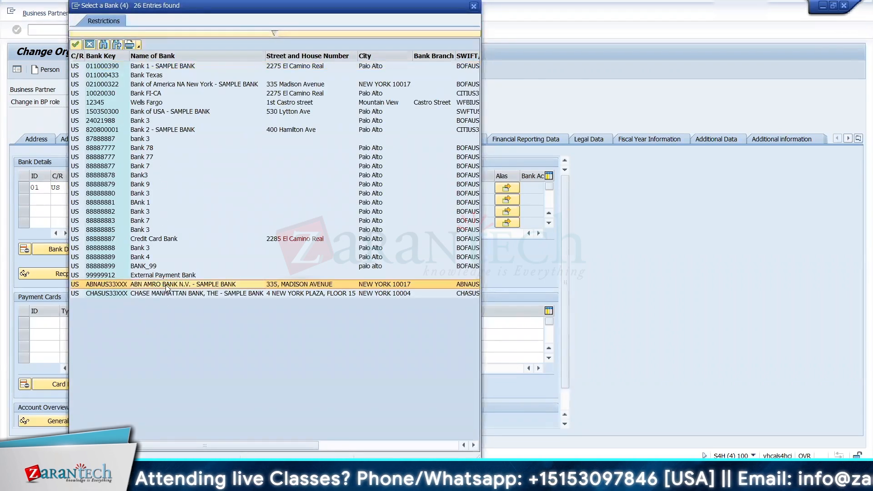
Step: Enter the bank account number for bank details entry 01 at ABNAUS33XXX
click(204, 187)
text(100101010)
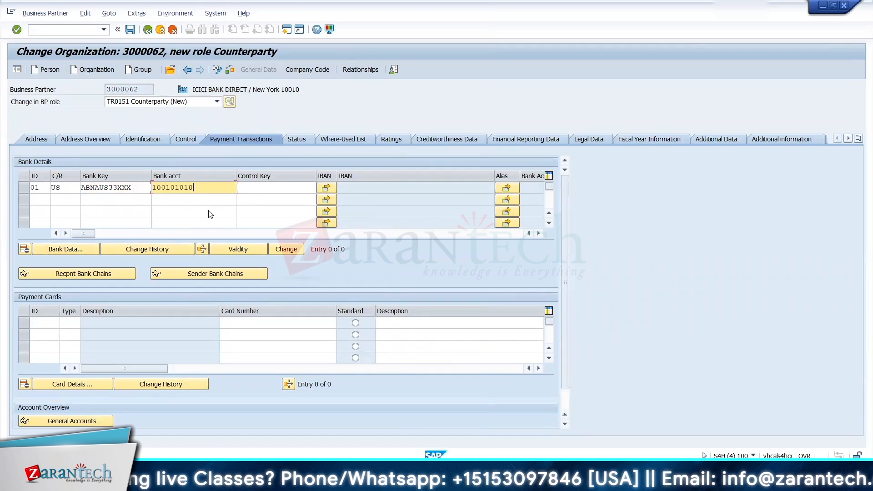
key(Return)
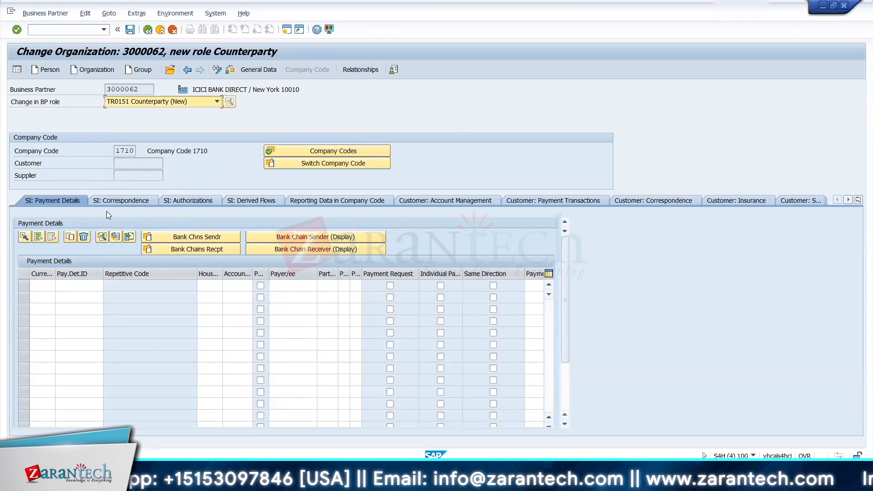
Step: Authorize the counterparty for Securities transactions in company code 1710
click(182, 203)
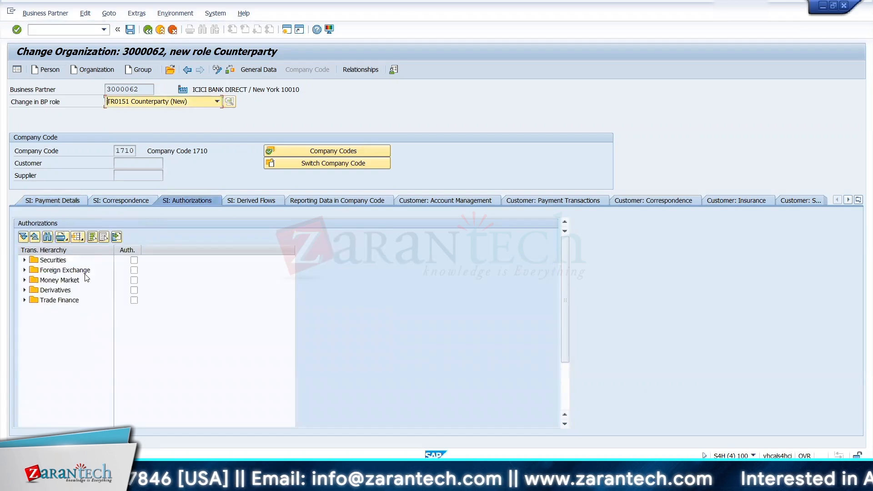
click(135, 261)
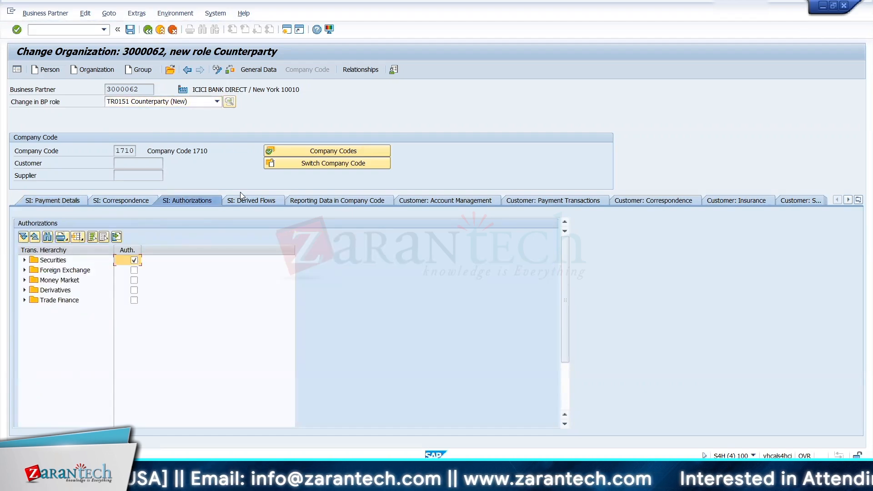
Step: Add two rows with currency USD to the counterparty's payment details in company code 1710
click(67, 199)
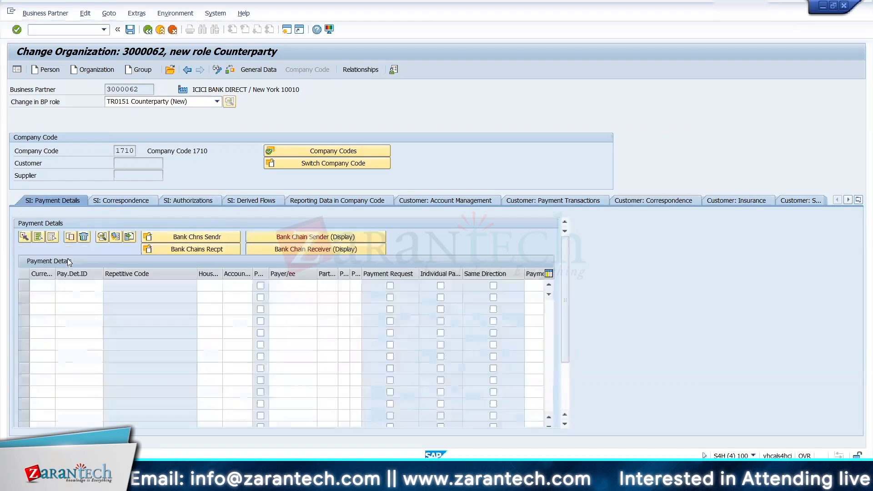
click(44, 285)
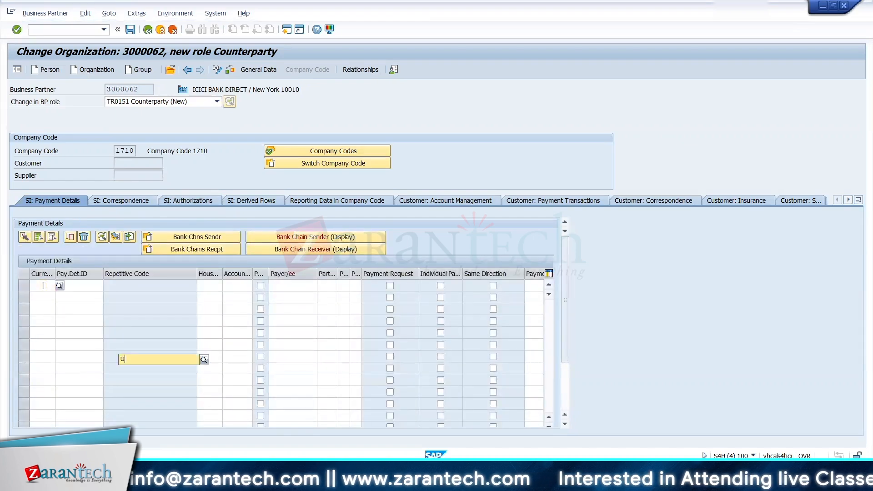
text(USD)
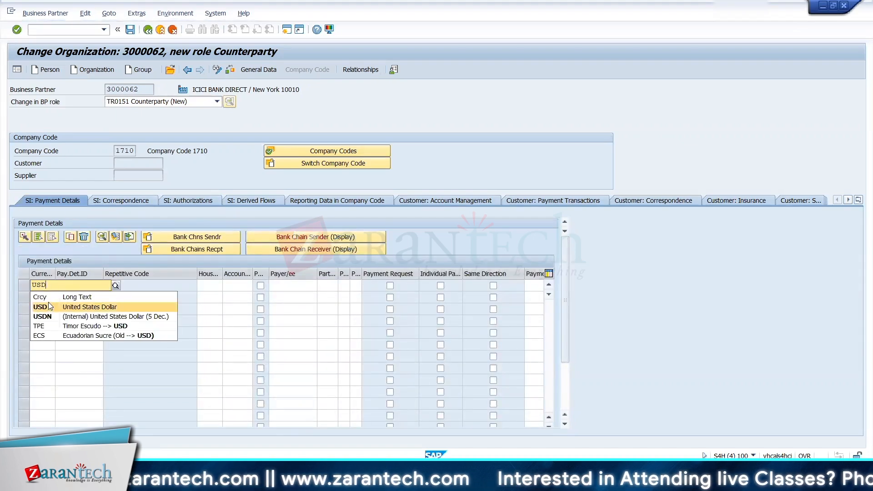
click(48, 309)
click(43, 299)
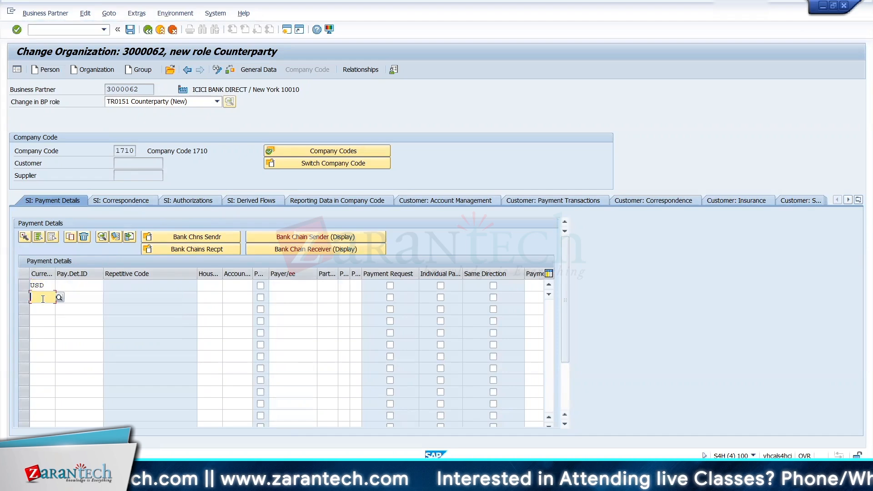
text(USD)
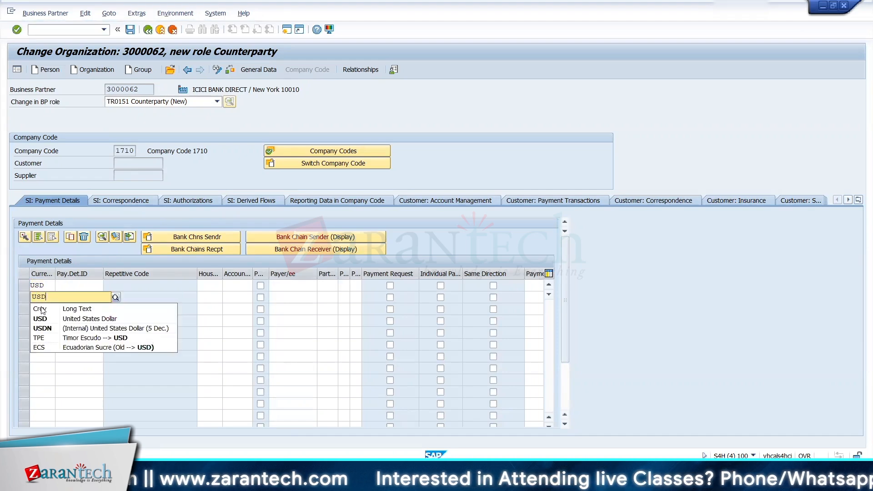
click(46, 320)
Step: Set the payment details ID to + for the first USD row and - for the second
click(72, 286)
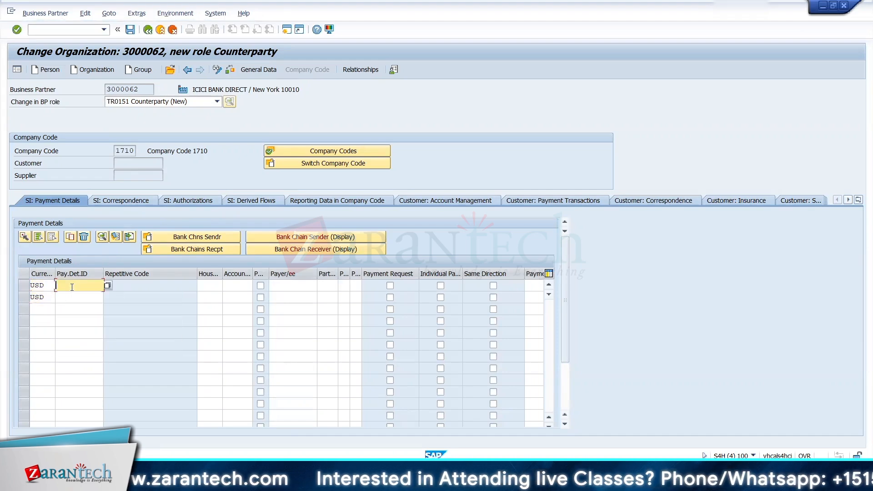
click(70, 299)
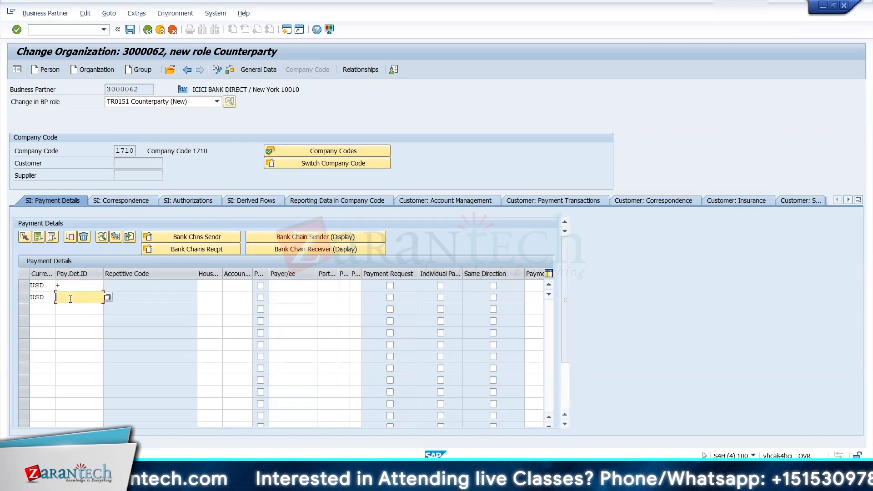
text(-)
click(164, 298)
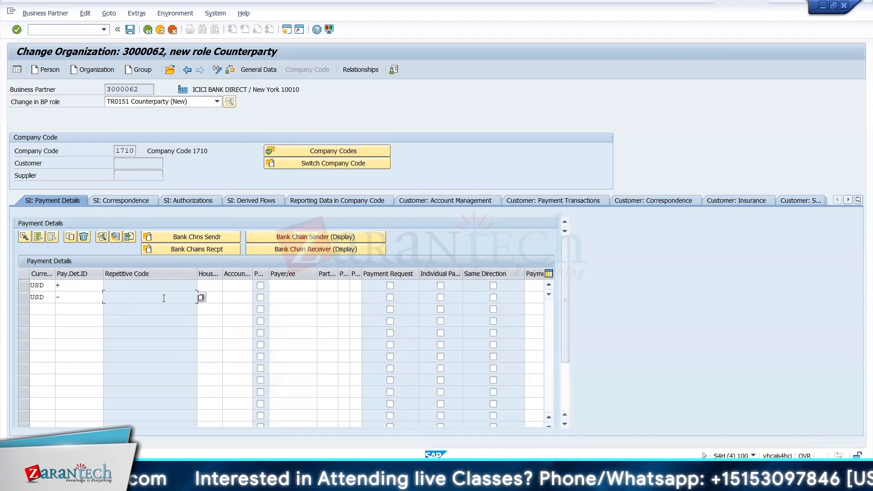
click(85, 286)
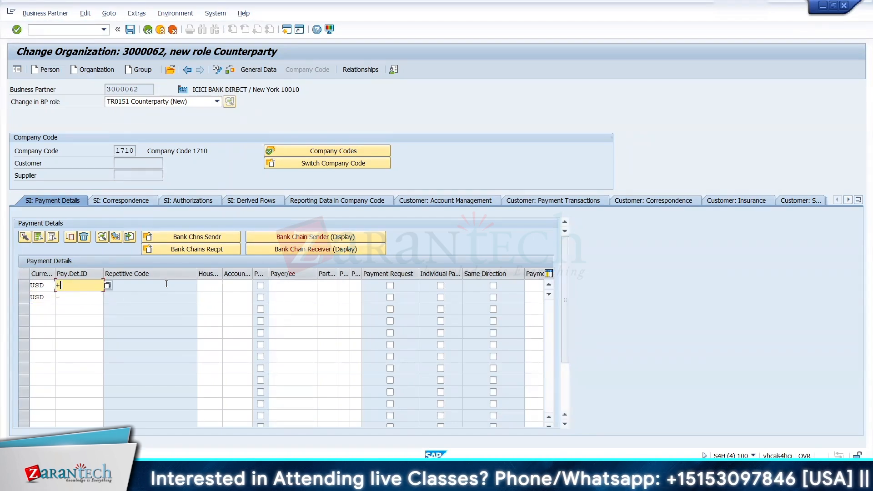
Step: Look up the house banks for the + row and choose BANK, Bank of USA - SAMPLE BANK
click(207, 285)
click(229, 285)
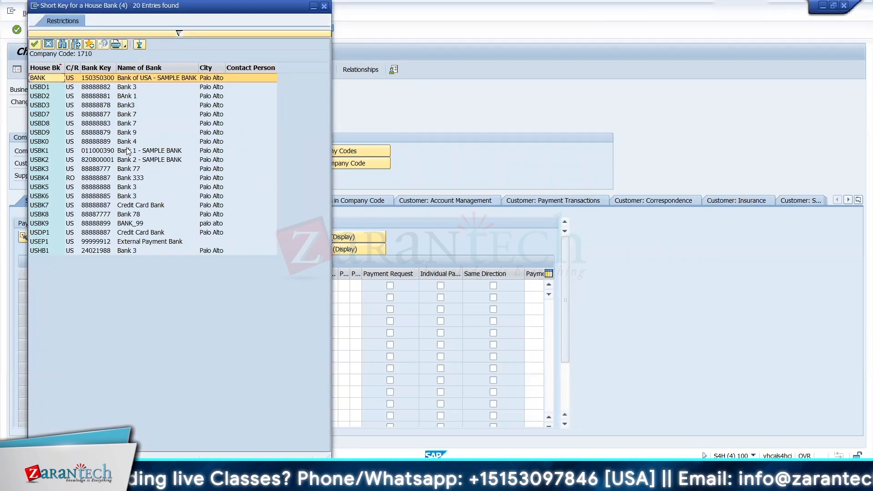
double_click(109, 78)
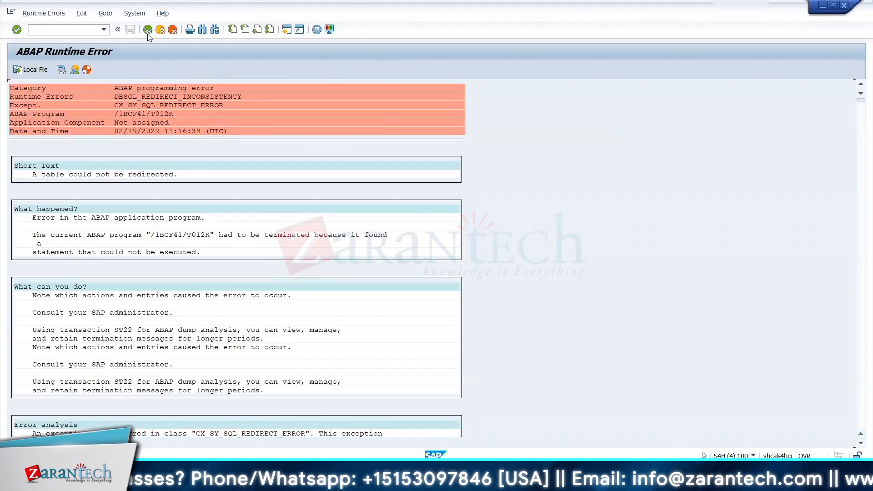
Step: Leave the counterparty change and reopen business partner maintenance with transaction bp
click(147, 30)
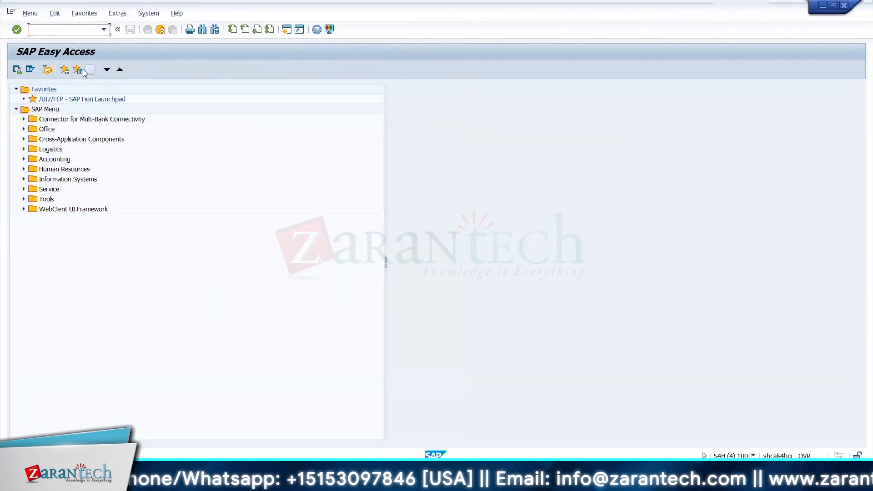
text(bp)
key(Return)
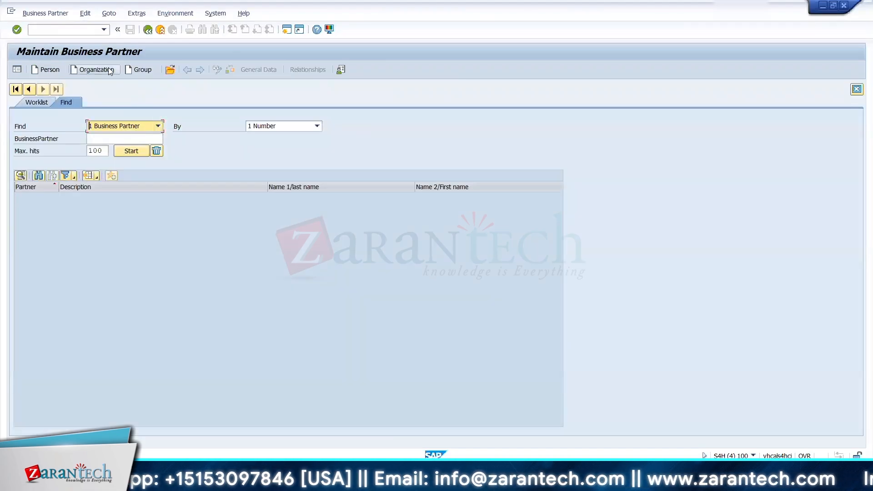
click(93, 69)
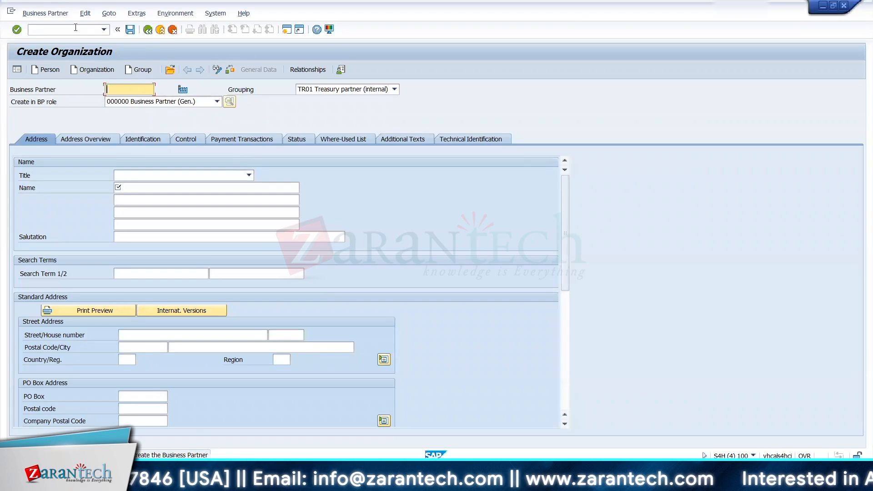
click(109, 30)
text(/nbp)
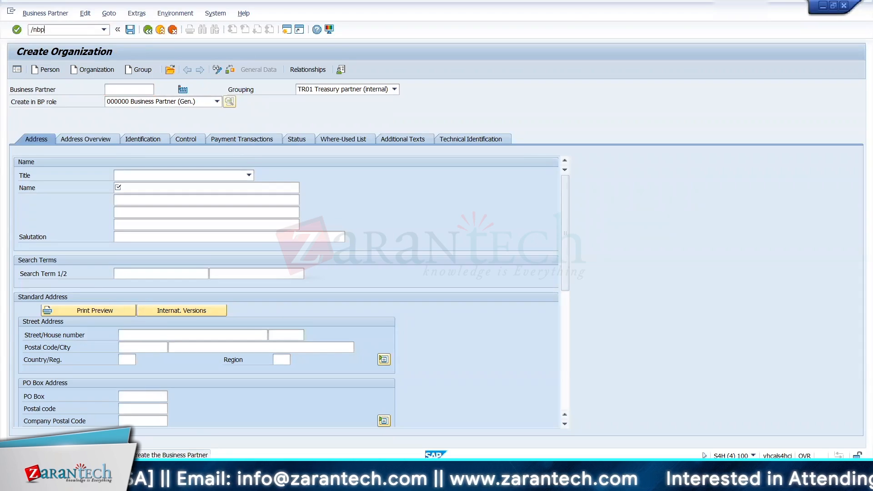
key(Return)
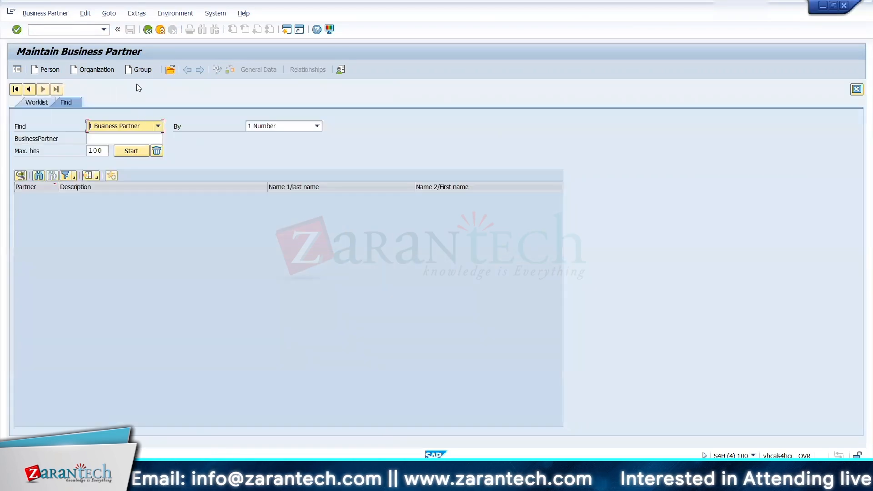
click(171, 71)
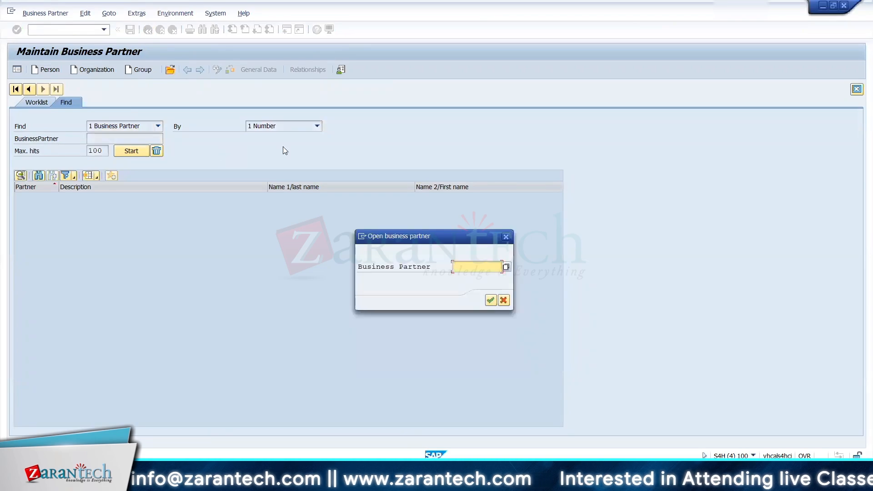
click(506, 268)
key(BackSpace)
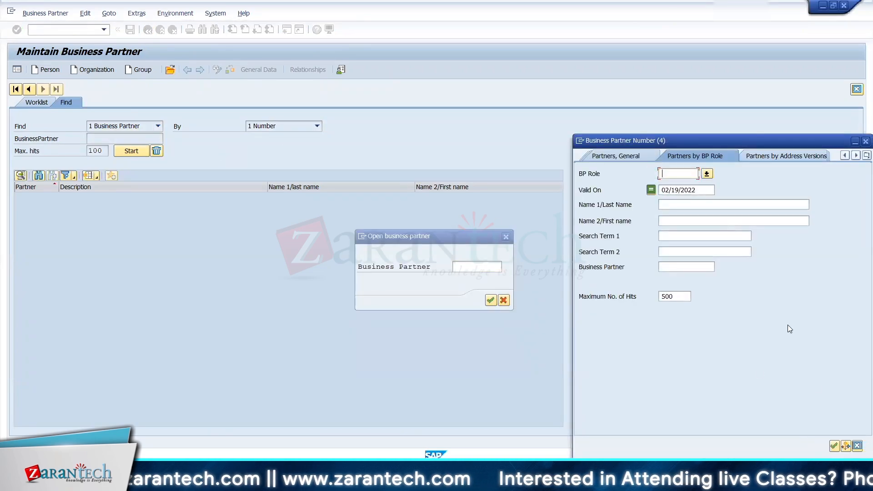
click(834, 446)
click(313, 311)
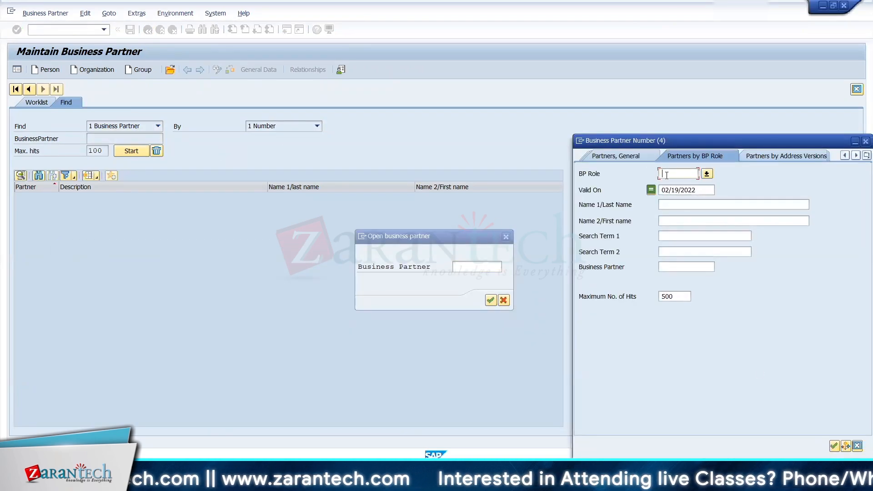
click(504, 300)
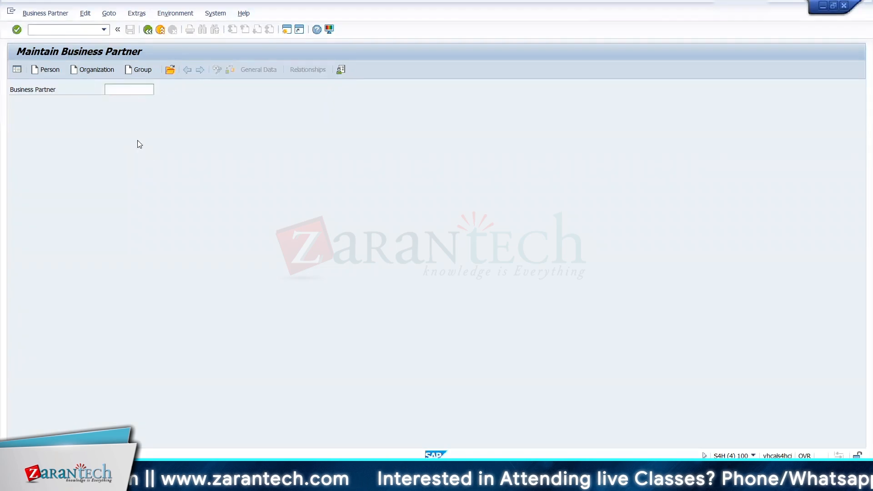
Step: Start a new organization business partner named ICICI BANK DIRECT with the title 0003 Company
click(92, 69)
click(132, 188)
text(I)
click(130, 199)
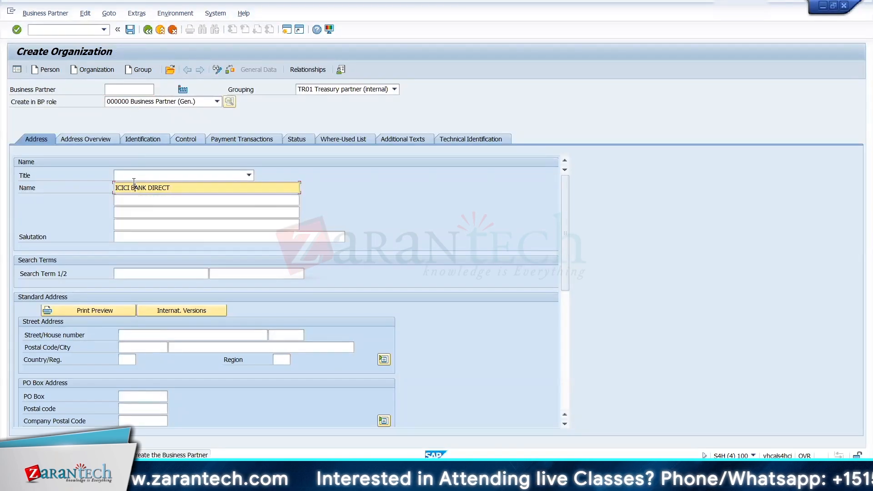
click(135, 176)
click(144, 185)
Step: Set both search terms of the new organization to TRM
click(148, 275)
key(Down)
key(Tab)
key(Down)
key(Tab)
key(Tab)
Step: Fill in the postal code and city of the organization's standard address and set the country to US
key(Tab)
key(Tab)
key(Tab)
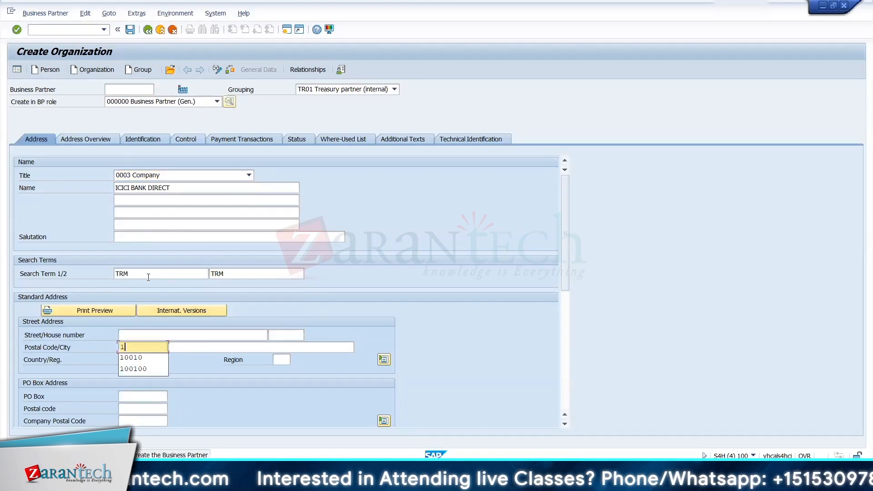
key(Down)
key(Tab)
key(Down)
key(Tab)
key(Tab)
key(Tab)
key(Down)
key(Return)
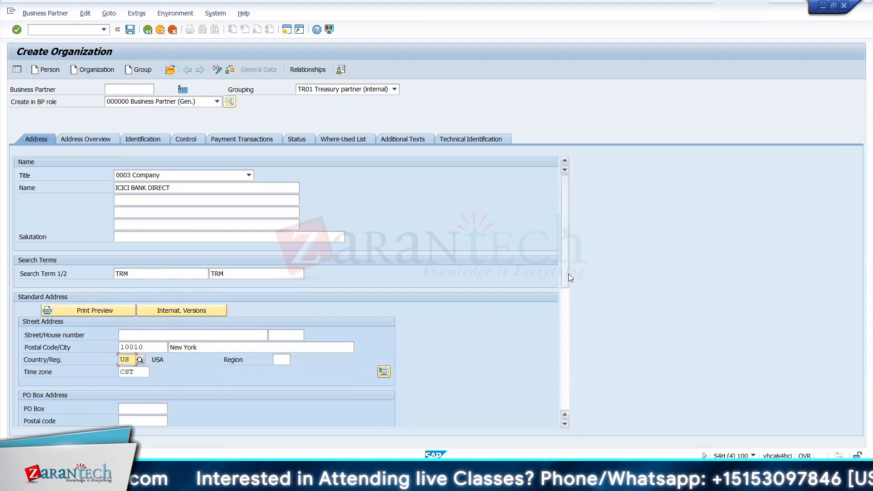
Step: Set the communication language to EN English and save the new organization
drag(568, 274, 568, 331)
click(208, 335)
click(158, 450)
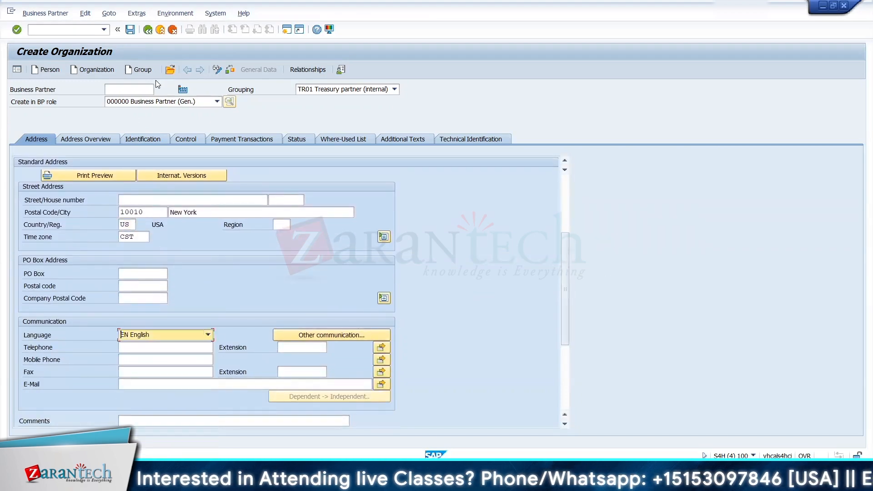
key(ctrl+s)
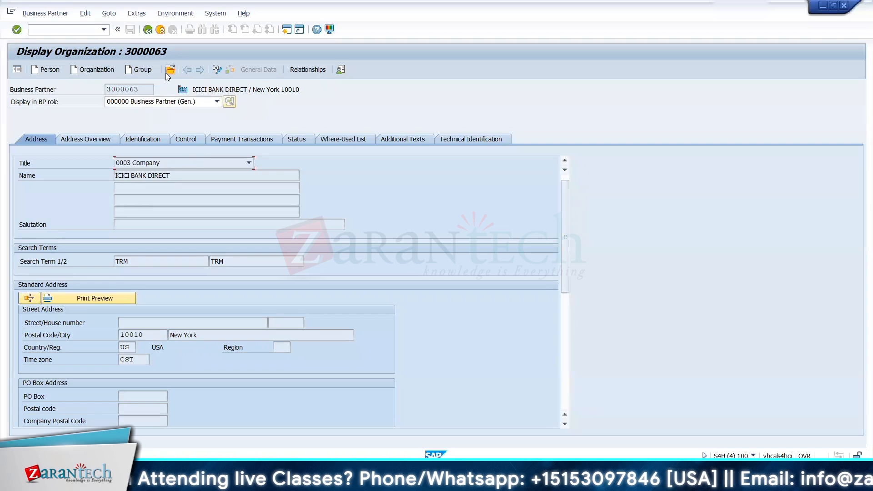
Step: Put the new ICICI BANK DIRECT partner into change mode with role TR0151 Counterparty and open its payment transactions
click(172, 103)
click(214, 69)
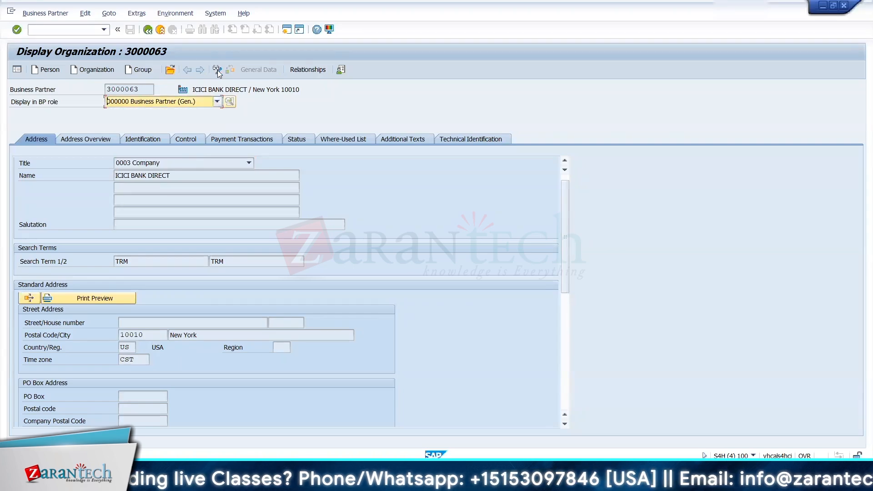
click(215, 69)
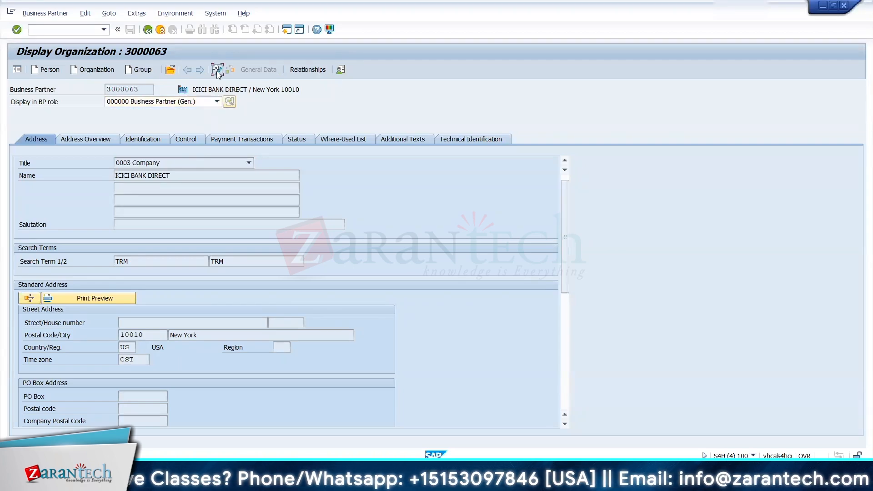
click(206, 101)
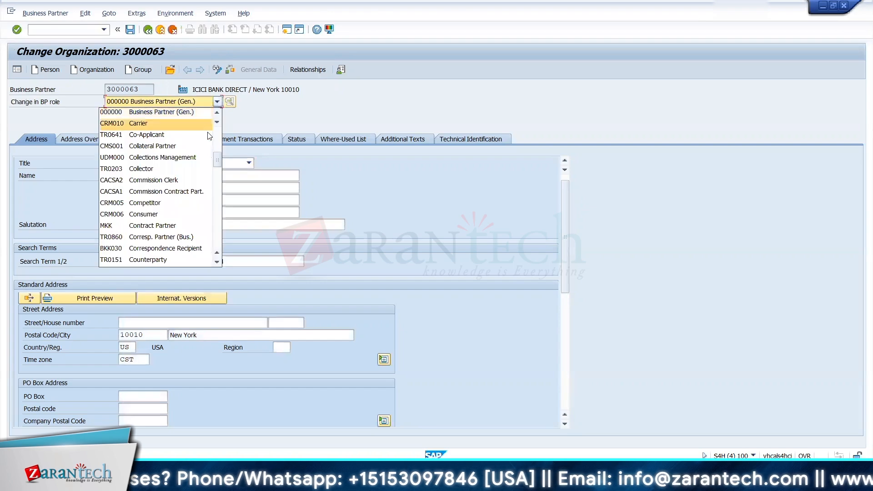
scroll(215, 166, down, 2)
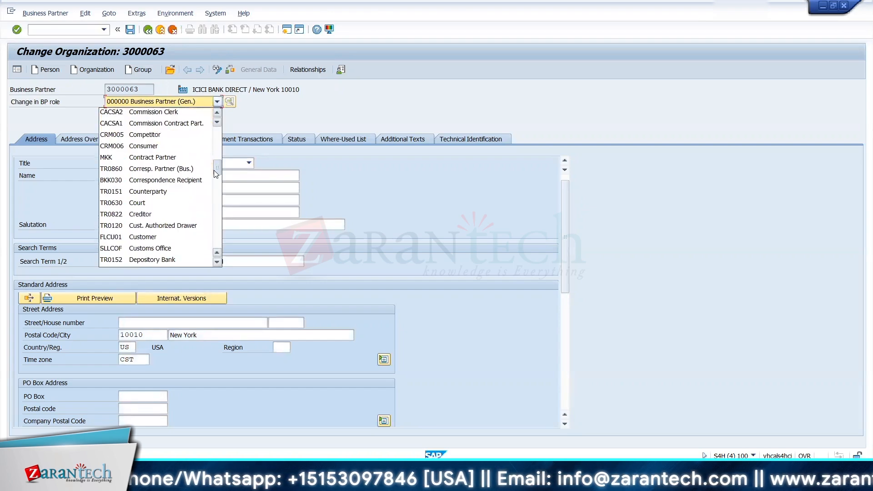
click(175, 194)
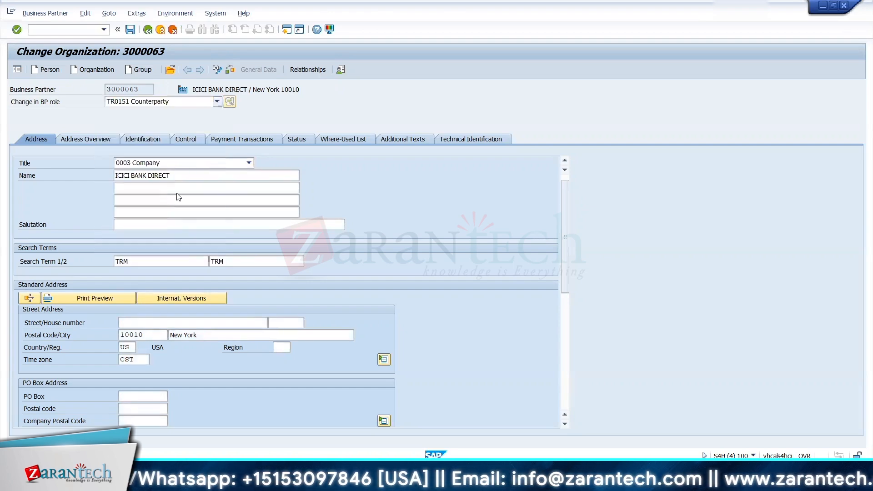
click(226, 141)
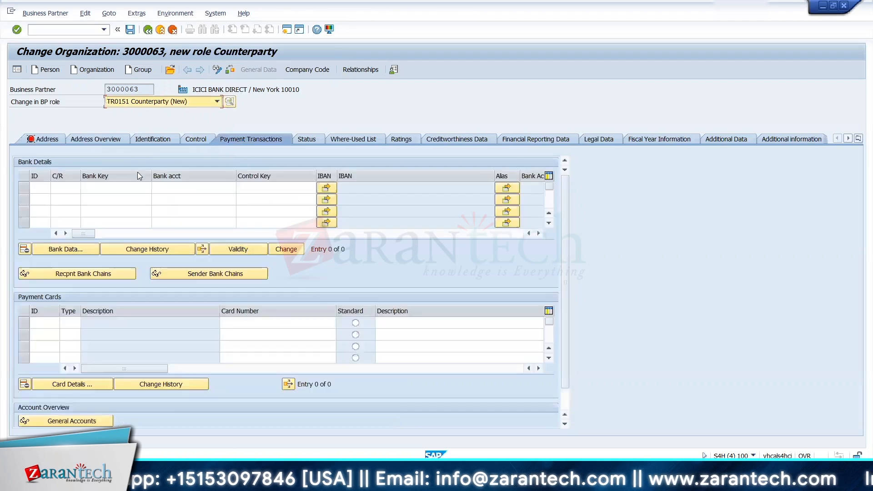
Step: Fill in the required street field of the counterparty's standard address
click(50, 139)
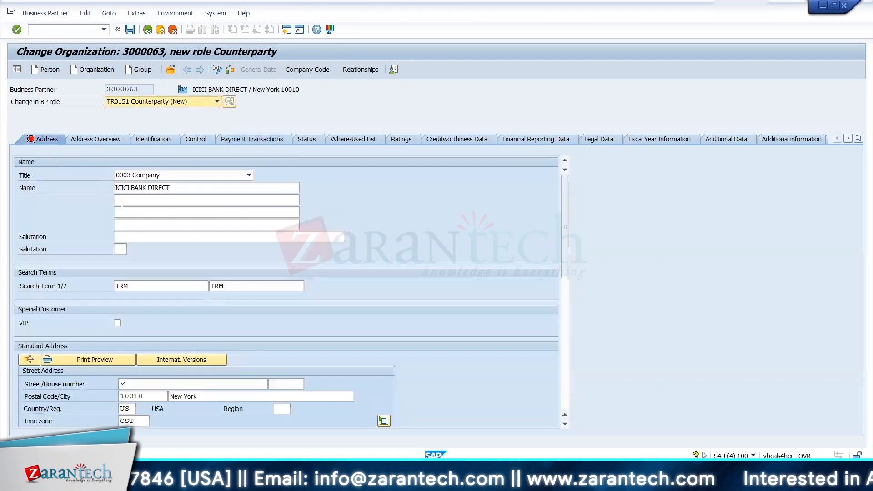
click(127, 383)
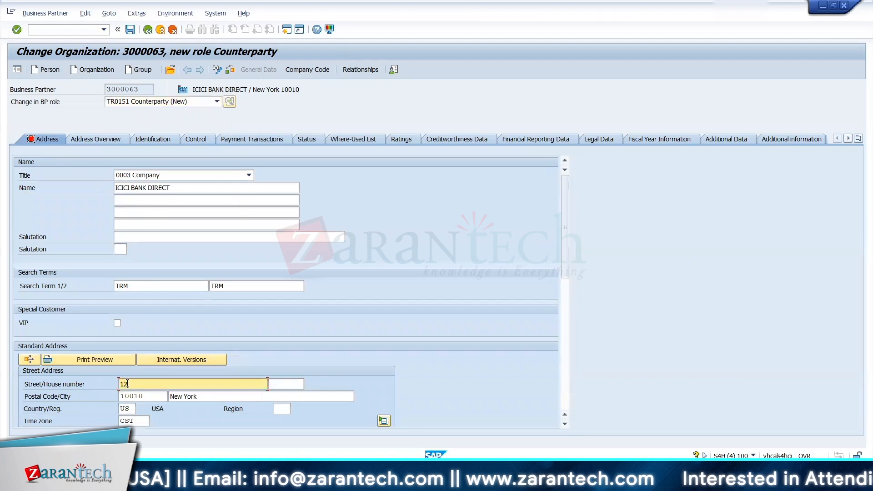
key(Return)
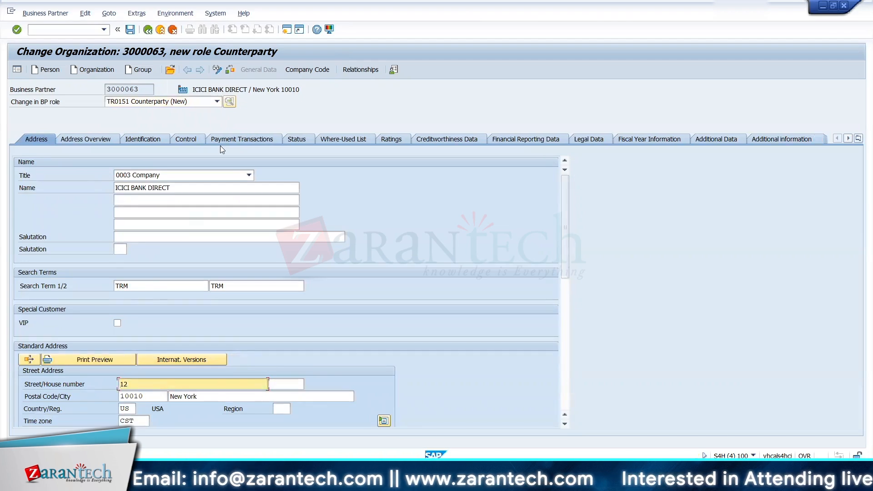
Step: Add bank details with ID 01, country US, bank key ABNAUS33XXX and the bank account number to the counterparty's payment transactions
click(226, 138)
text(01)
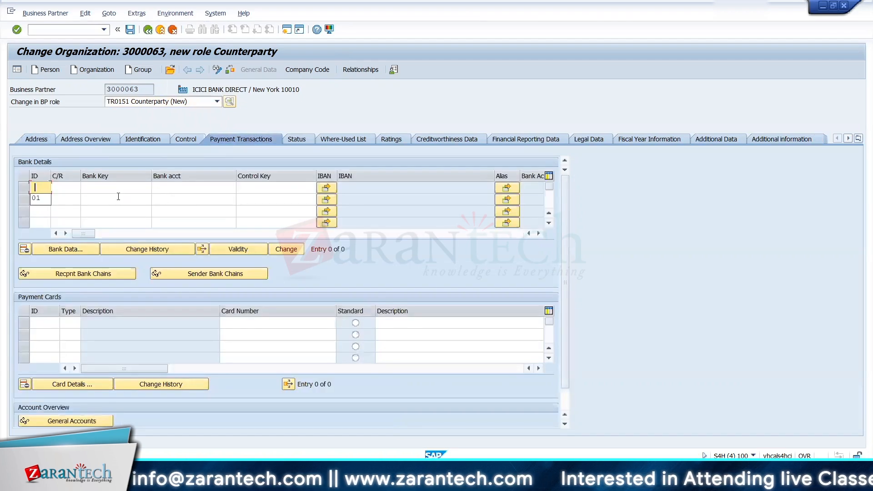
key(Tab)
text(US)
key(Tab)
text(ABNAUS33XXX)
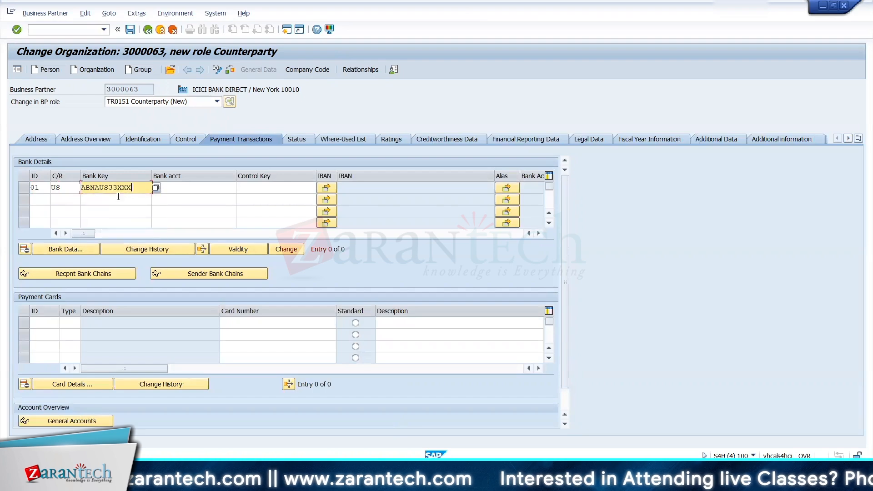
key(Tab)
key(Return)
key(Return)
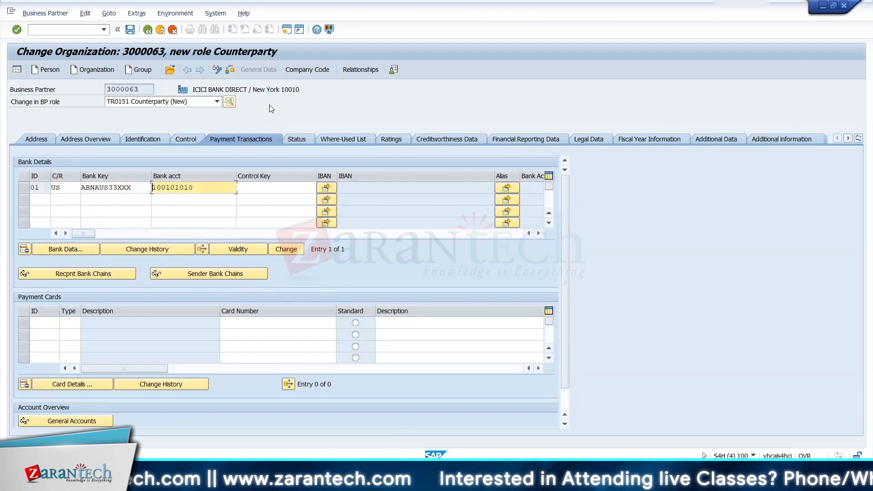
Step: Authorize Securities for the counterparty in its company code data for 1710 and save the partner
click(297, 71)
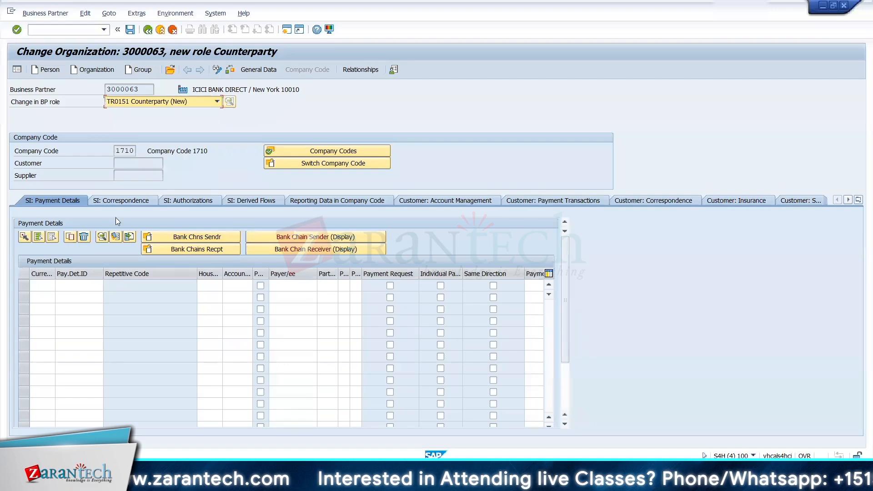
click(184, 201)
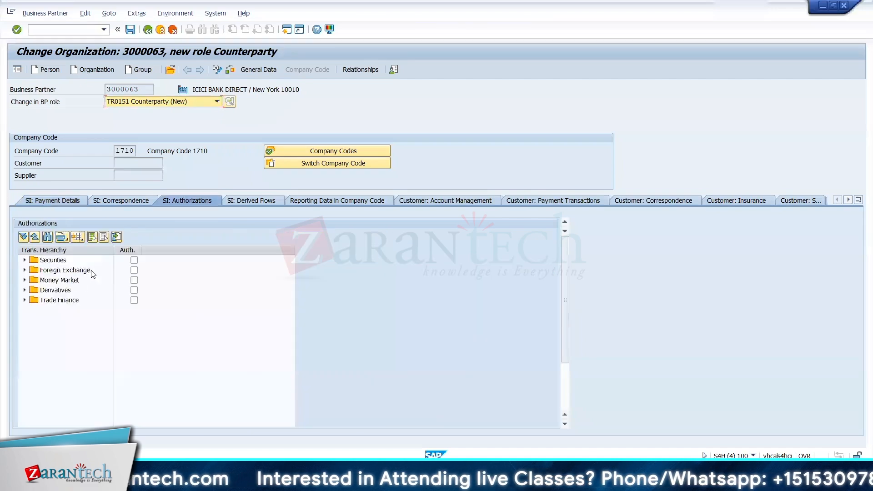
click(133, 261)
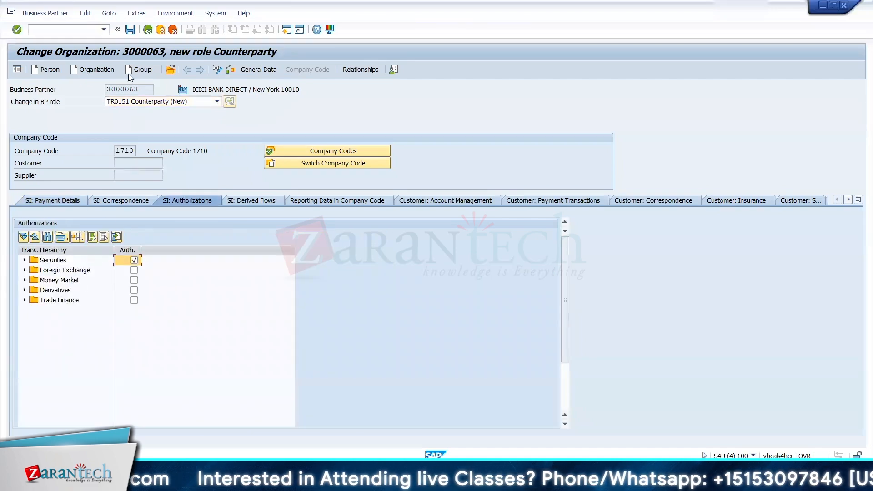
click(130, 30)
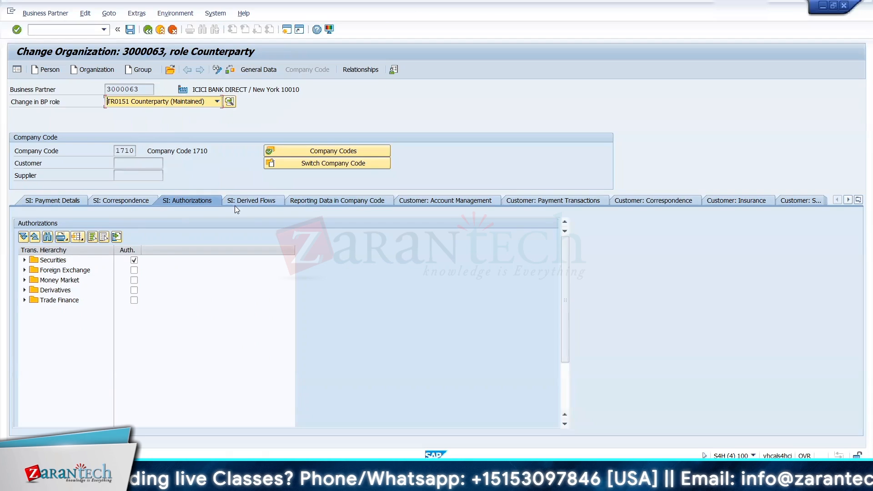
Step: Show the counterparty's SI payment details, try to open the bank master data transaction in a new session, and close that session
click(75, 201)
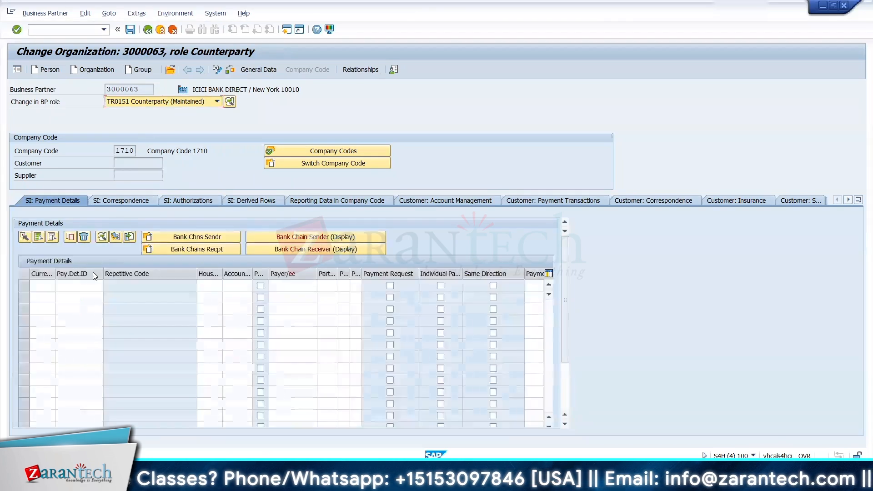
click(68, 30)
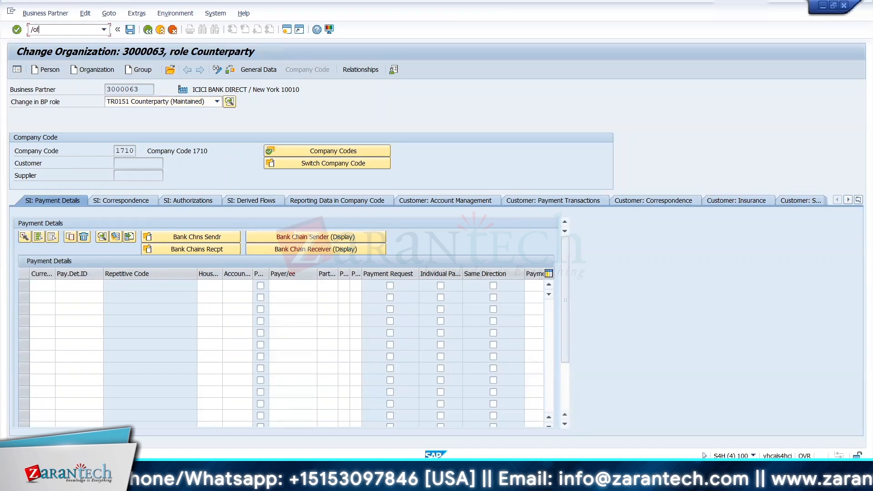
key(Return)
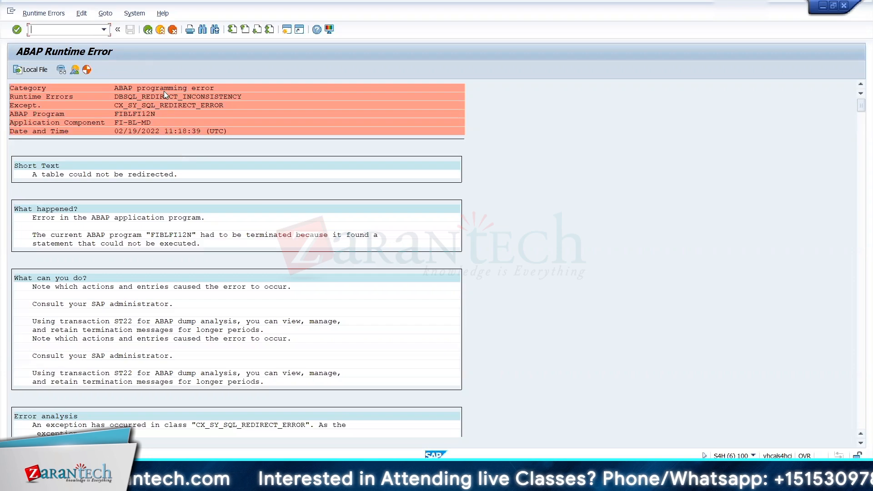
click(843, 6)
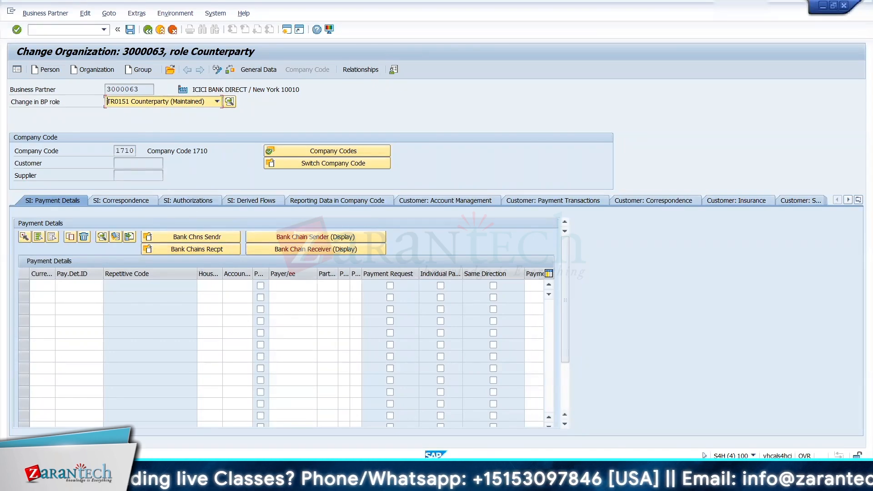
Step: Switch to the Display IMG session and expand Transaction Manager, General Settings, Accounting, Settings for Position Management
click(550, 478)
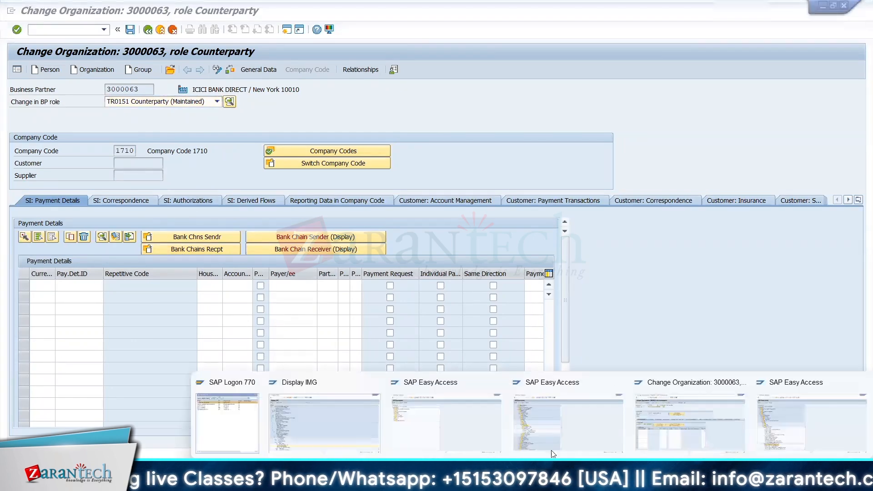
click(329, 421)
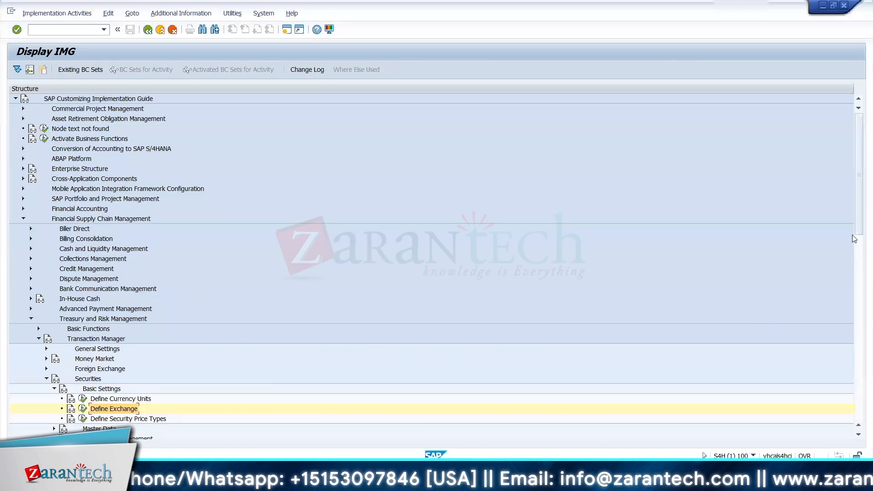
drag(858, 220, 859, 285)
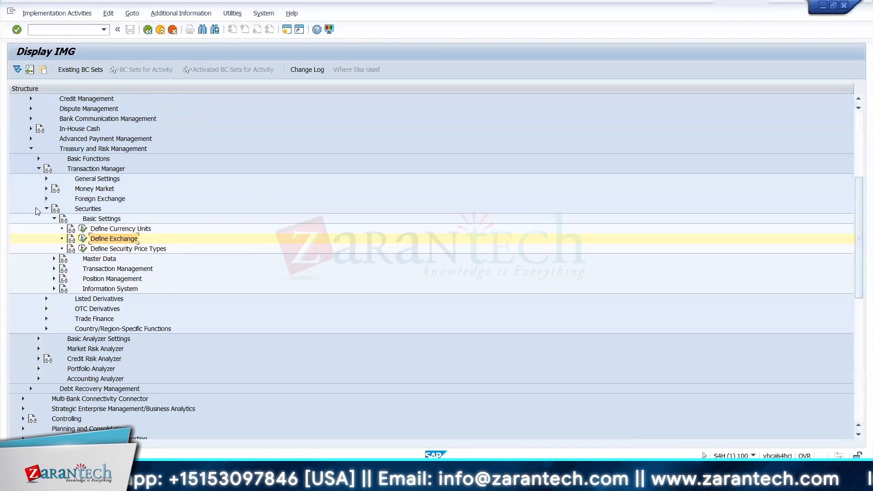
click(46, 209)
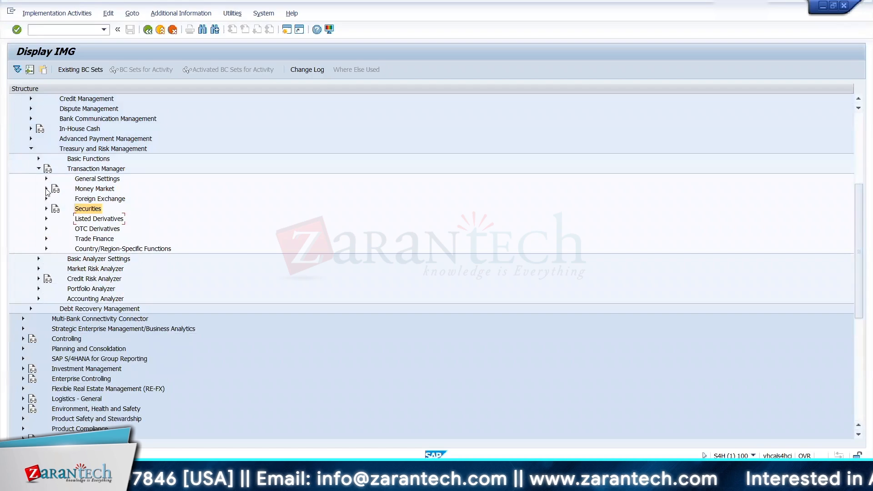
click(46, 179)
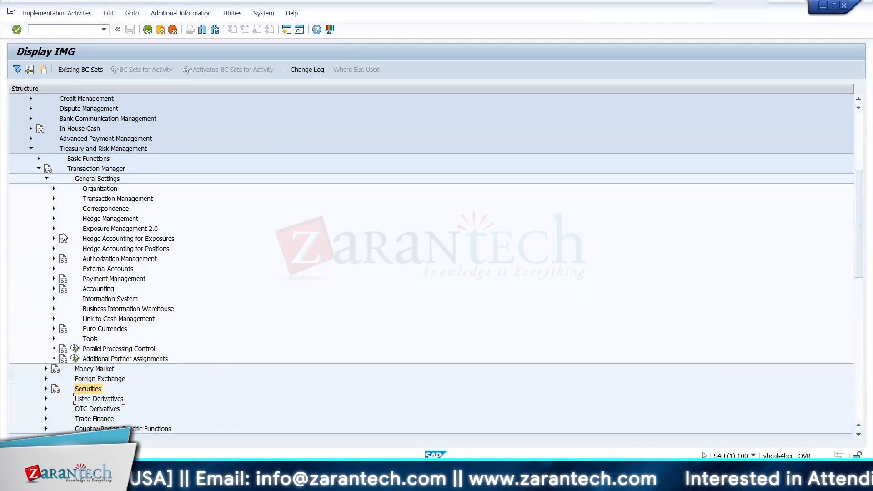
click(54, 289)
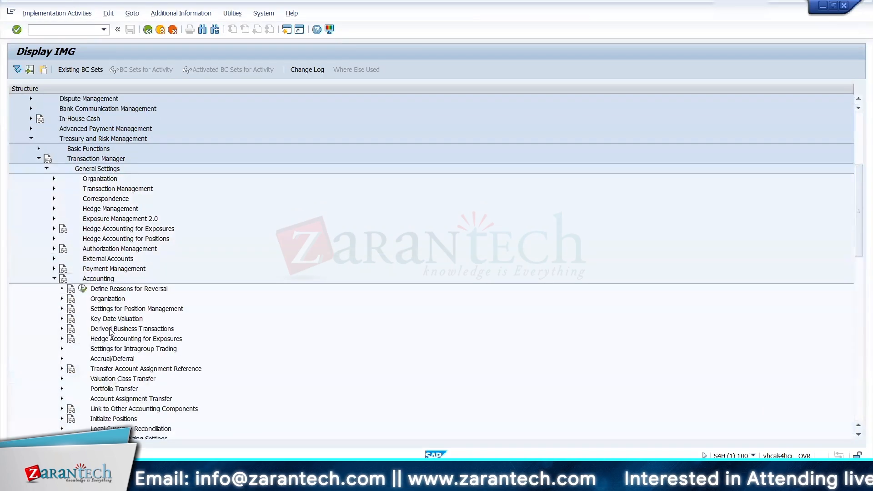
click(61, 309)
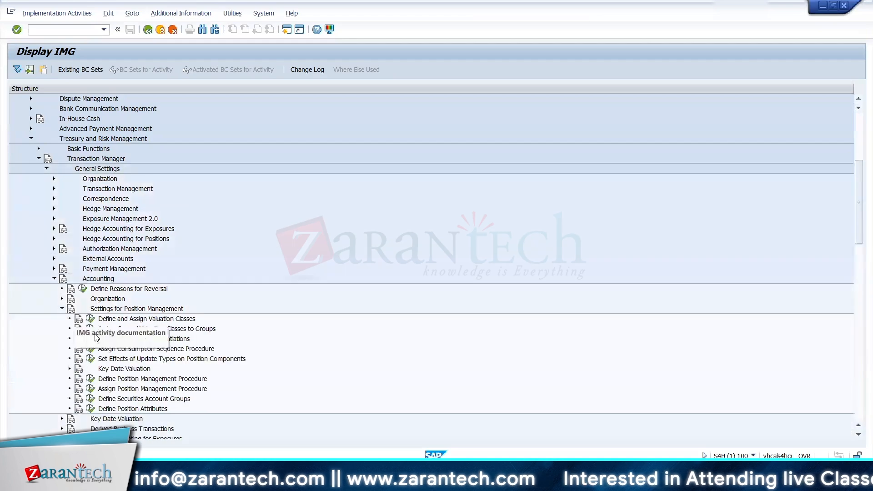
Step: Check which position management procedure is assigned to product type 01A in valuation area 001, and return to the IMG
click(91, 379)
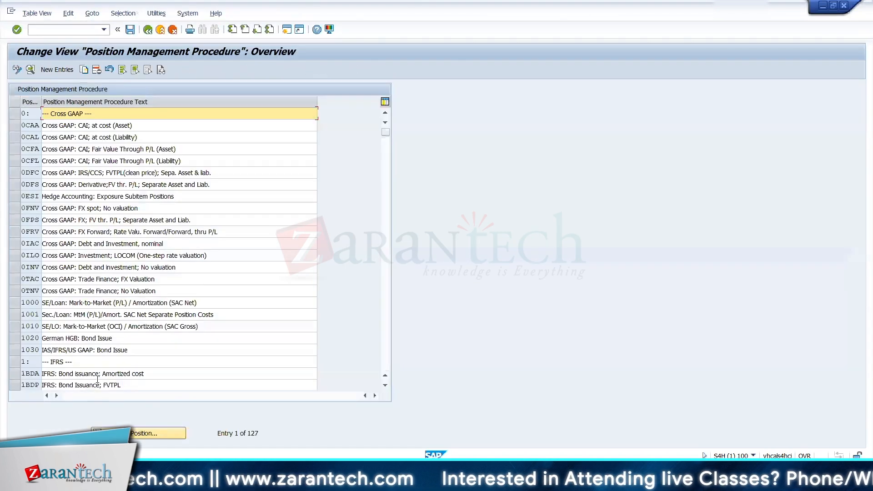
click(147, 29)
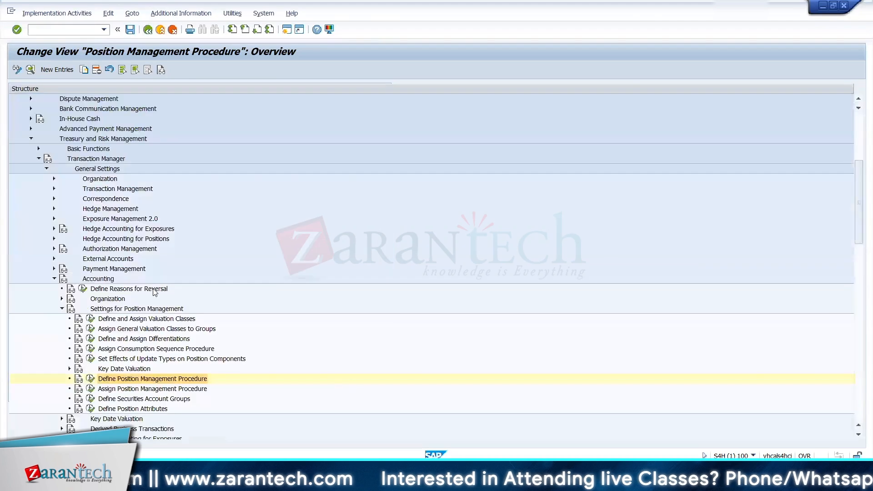
click(90, 390)
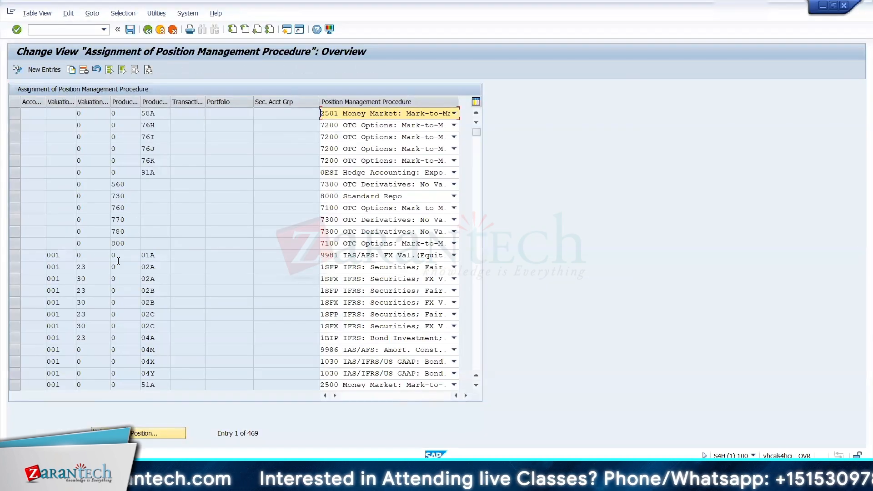
click(13, 255)
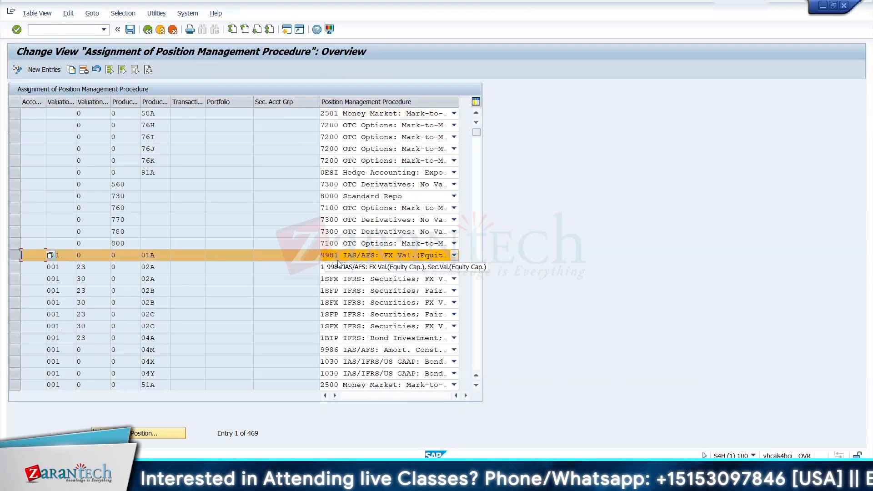
click(148, 30)
Step: Look up position management procedure 9981 in the procedure definitions and open its details
click(90, 379)
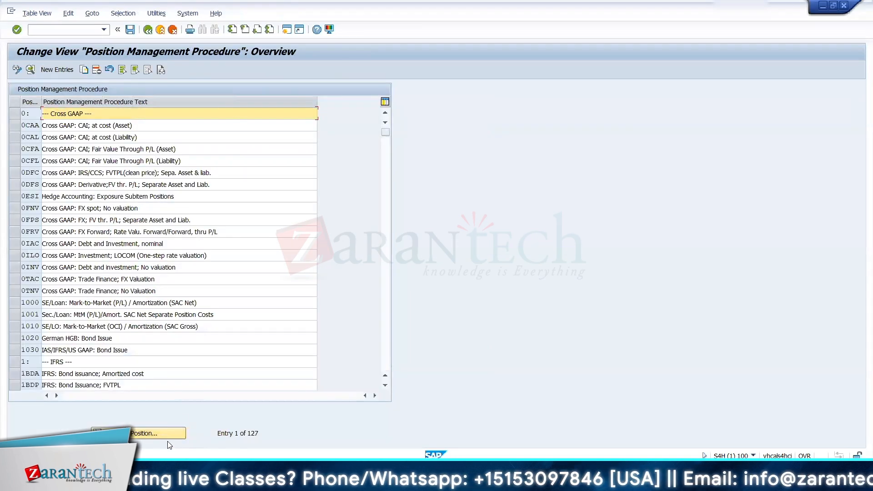
click(170, 432)
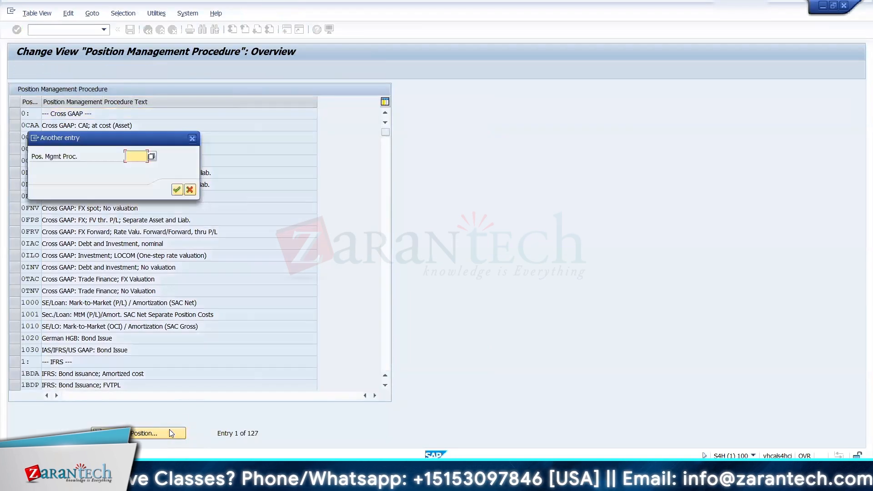
text(9981)
key(Return)
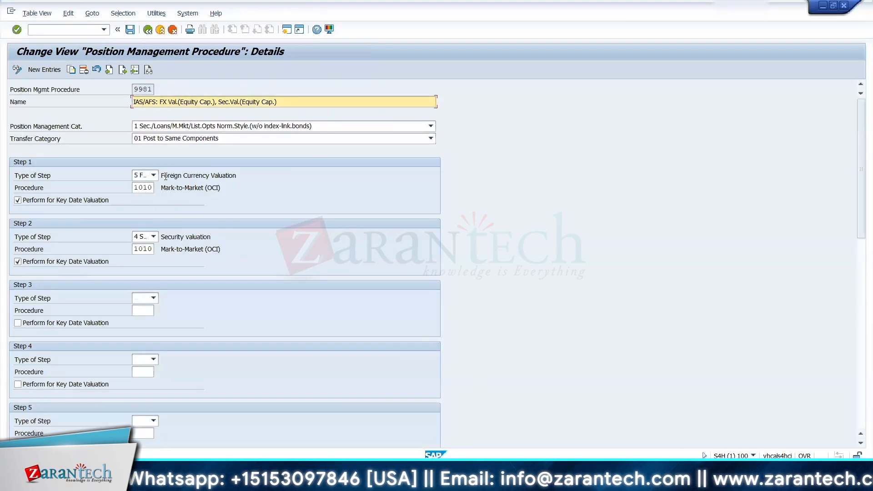
Step: Examine the step types and valuation procedures of steps 1 and 2 in procedure 9981, and return to the IMG
drag(212, 236, 175, 229)
click(175, 229)
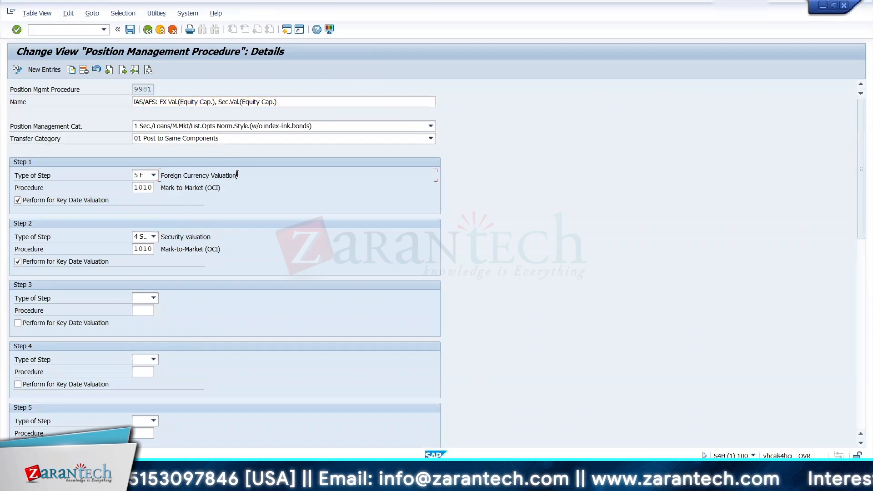
drag(236, 175, 163, 173)
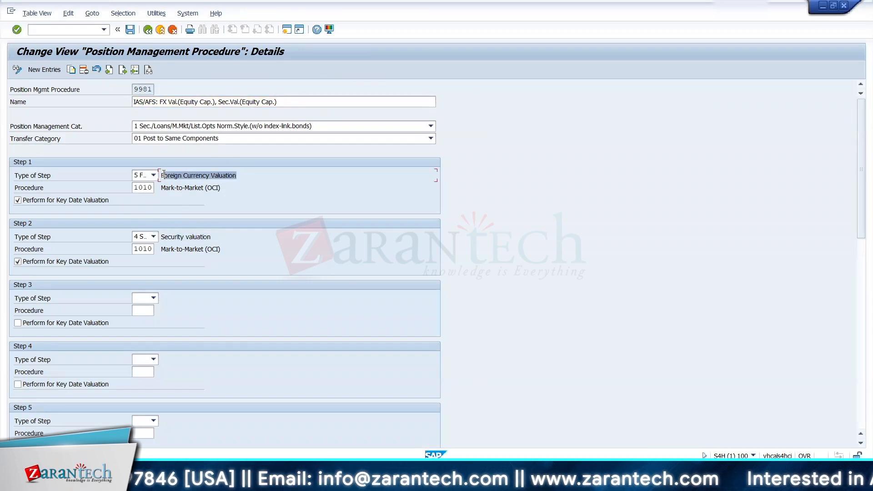
click(164, 173)
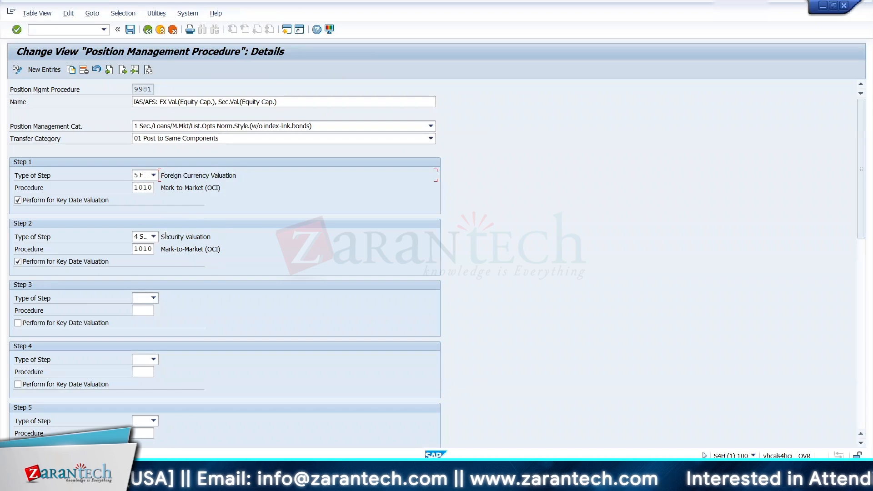
click(142, 237)
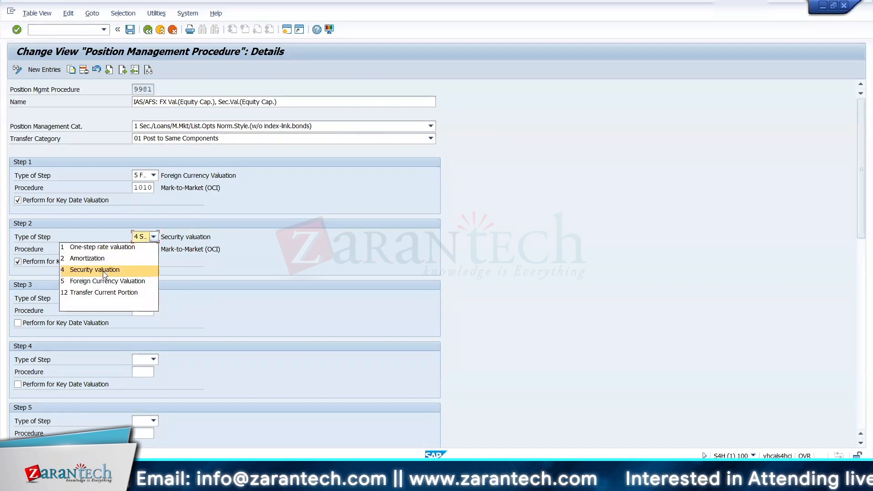
click(103, 270)
drag(230, 250, 154, 251)
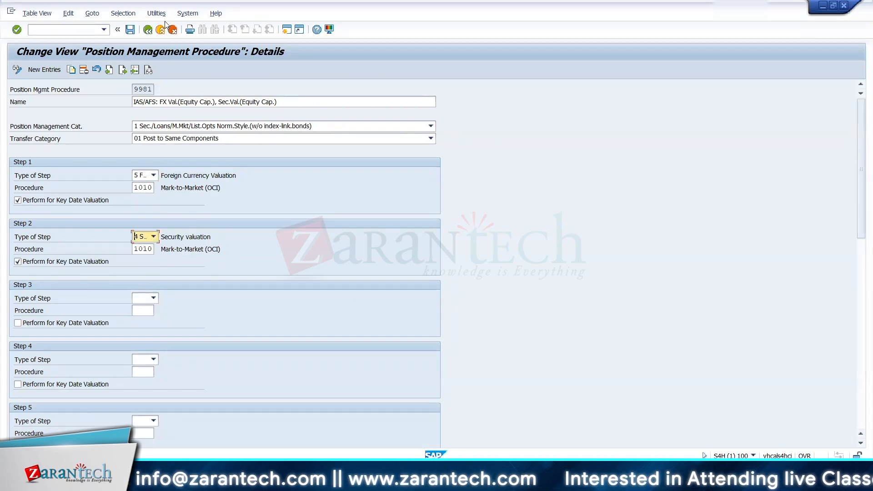
click(147, 29)
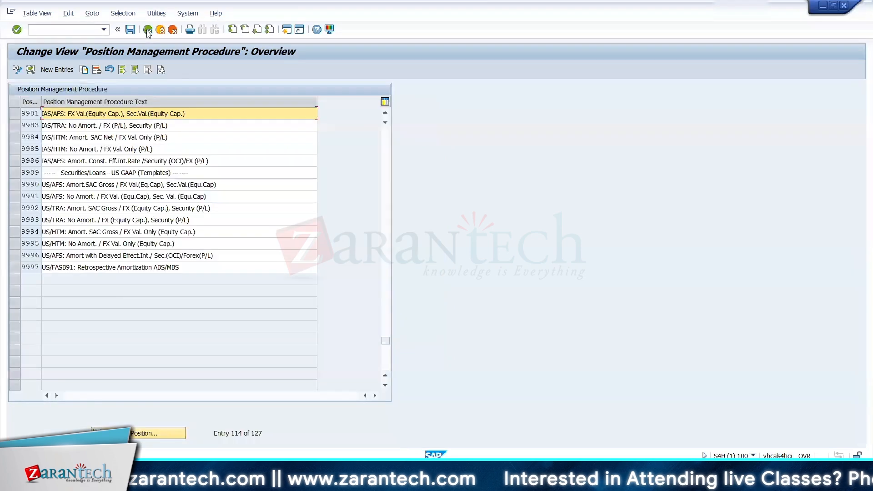
click(147, 29)
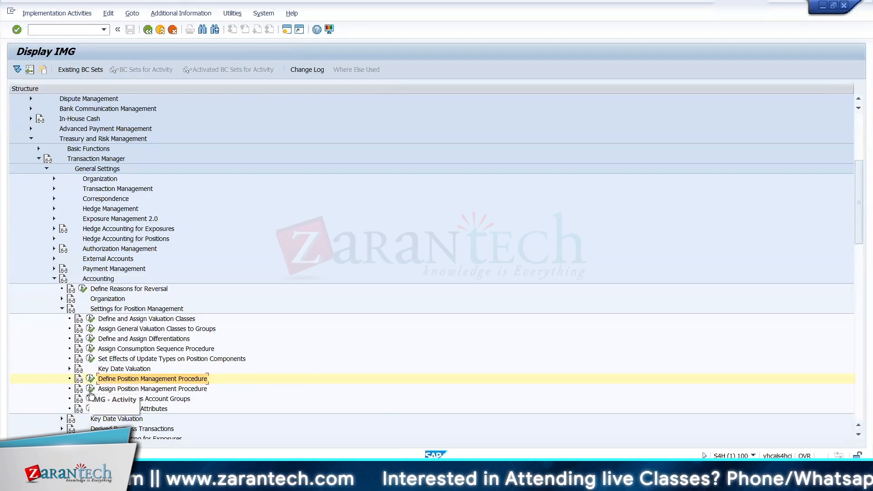
Step: Expand Key Date Valuation, start Define Security Valuation Procedure and open the details of procedure 1010 Mark-to-Market (OCI)
click(90, 380)
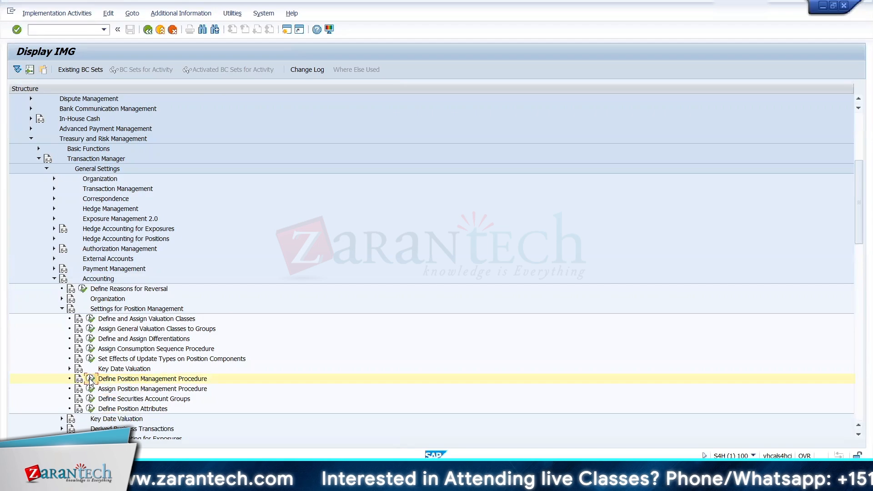
click(70, 368)
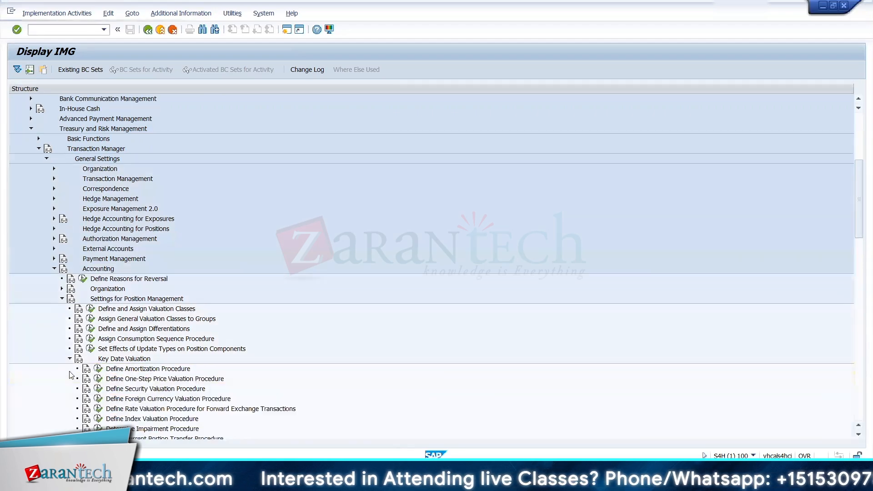
click(99, 389)
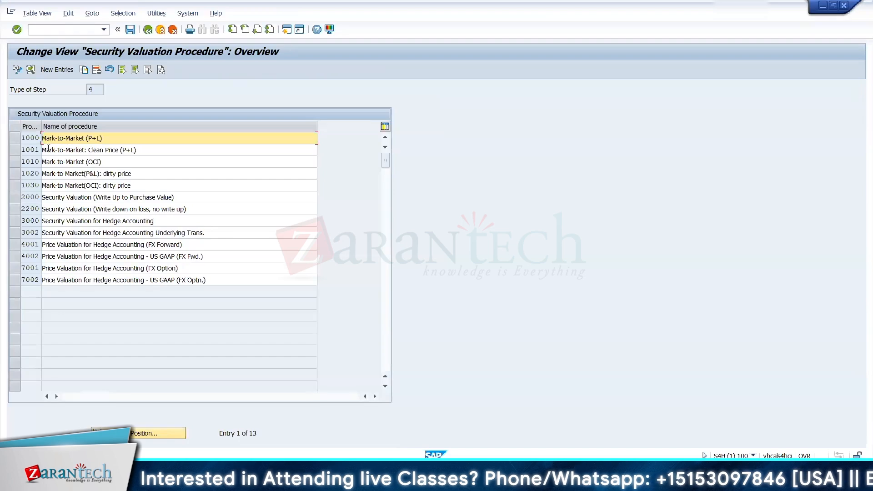
click(47, 163)
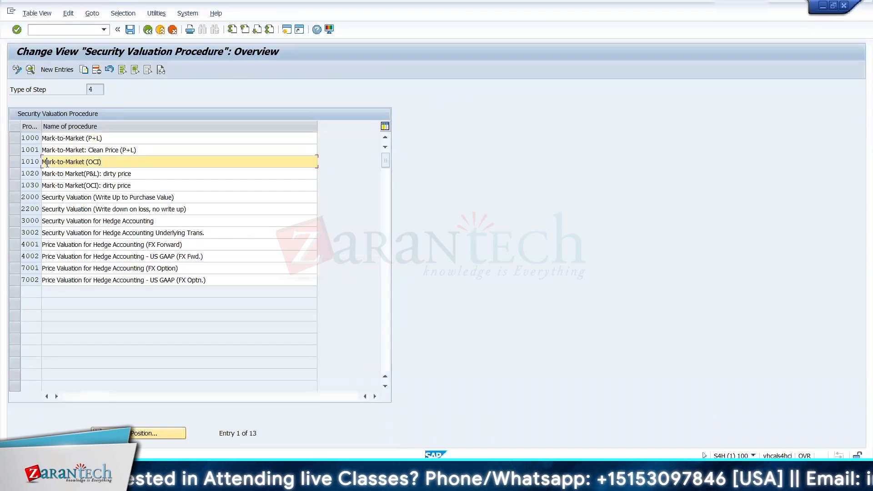
double_click(47, 163)
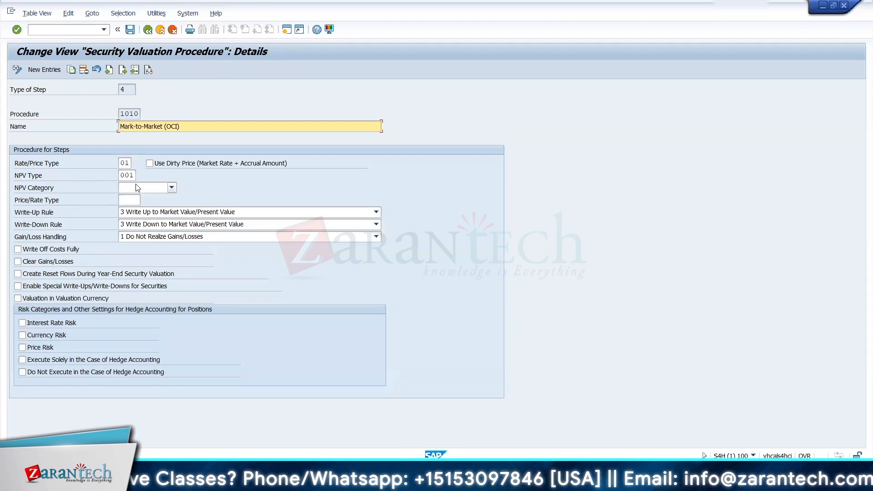
Step: Check the possible rate/price types for security valuation procedure 1010 and return to the IMG without changes
click(126, 163)
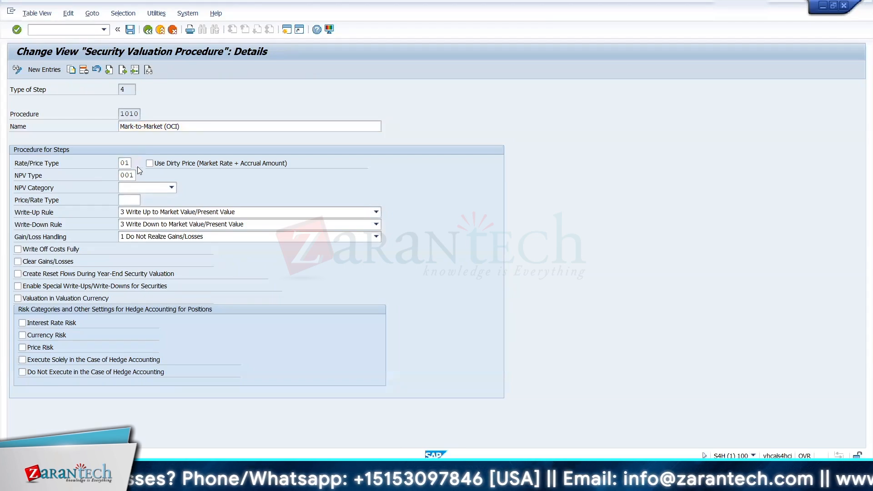
key(F4)
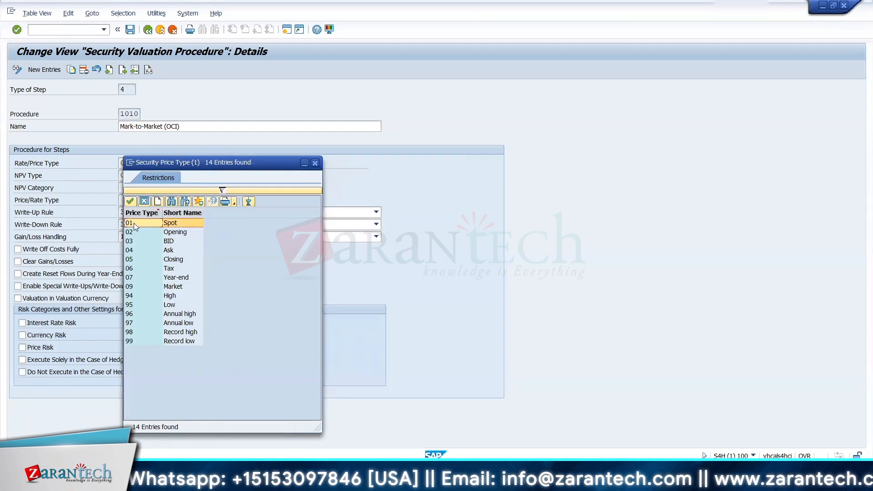
click(315, 164)
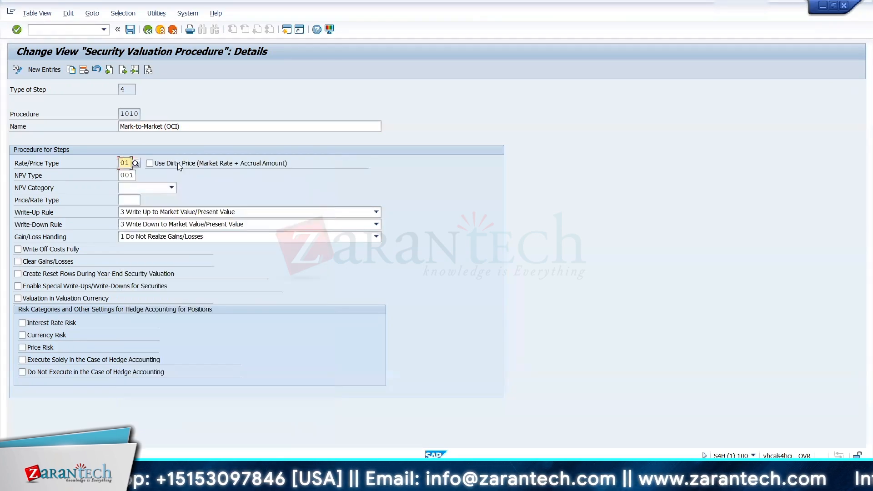
click(149, 30)
click(148, 30)
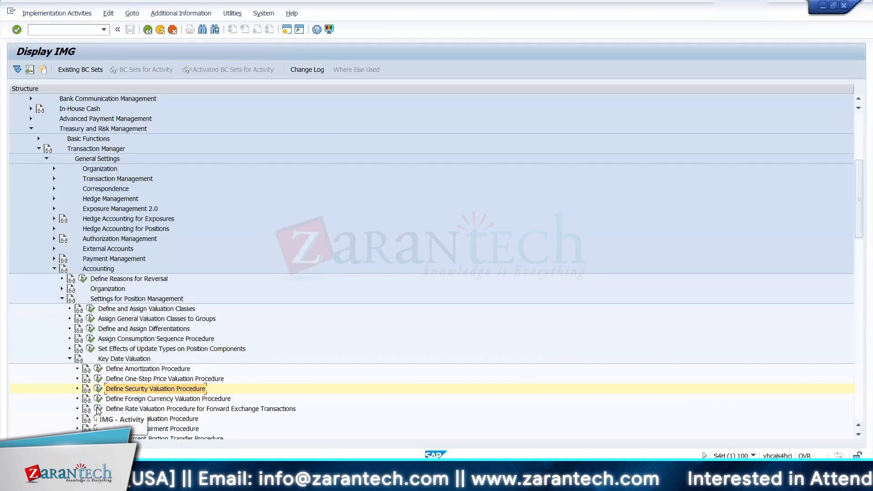
Step: In Assign Position Management Procedure, copy the valuation area 001, product type 01A entry to valuation area 002, product type 12A, keeping procedure 9981
scroll(423, 226, down, 8)
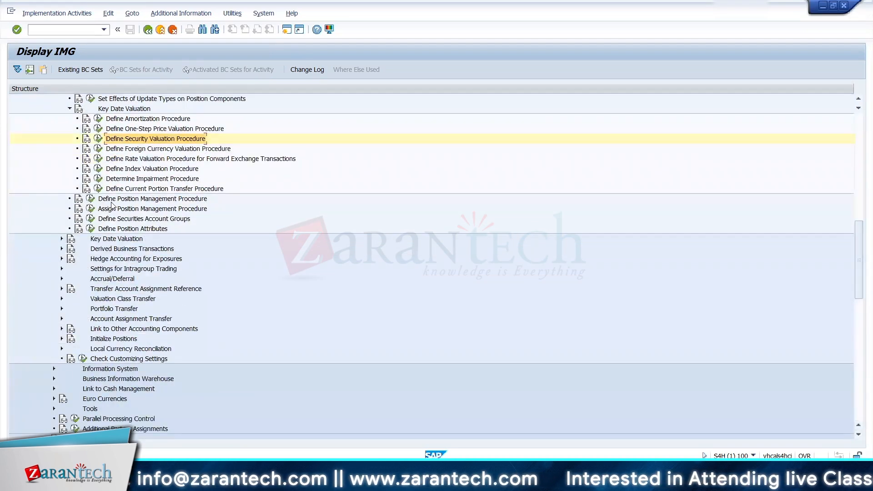
click(90, 208)
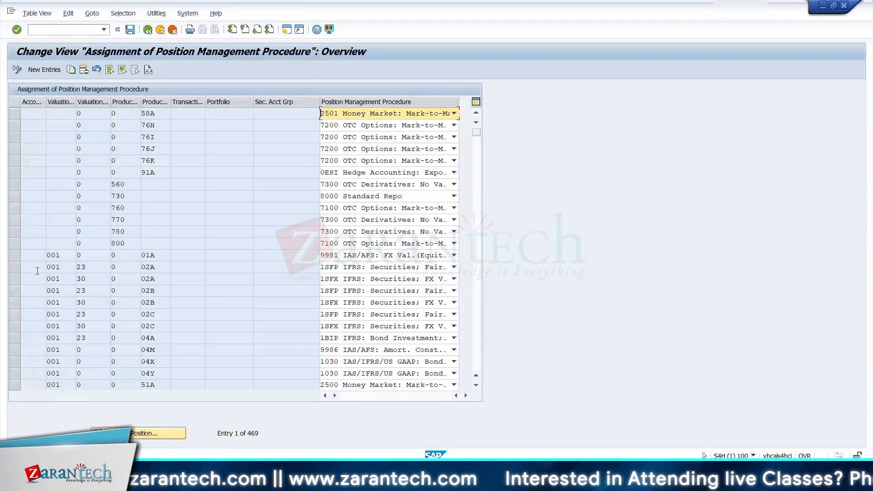
click(12, 259)
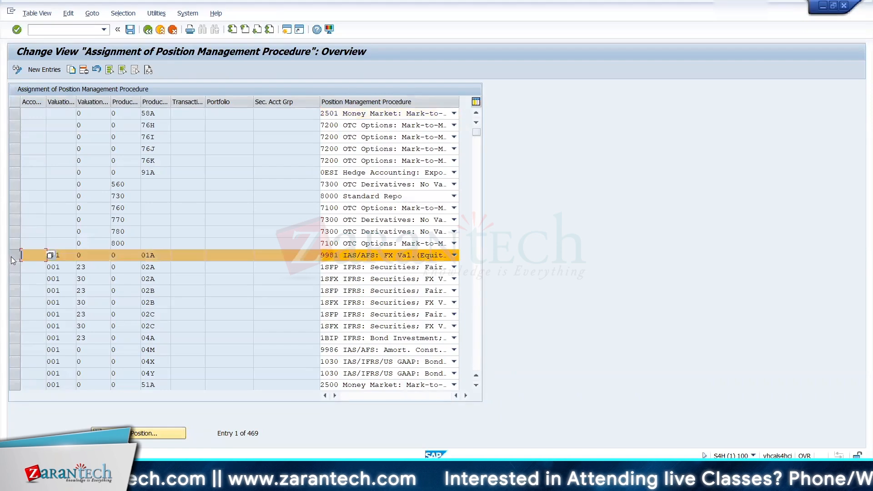
click(71, 69)
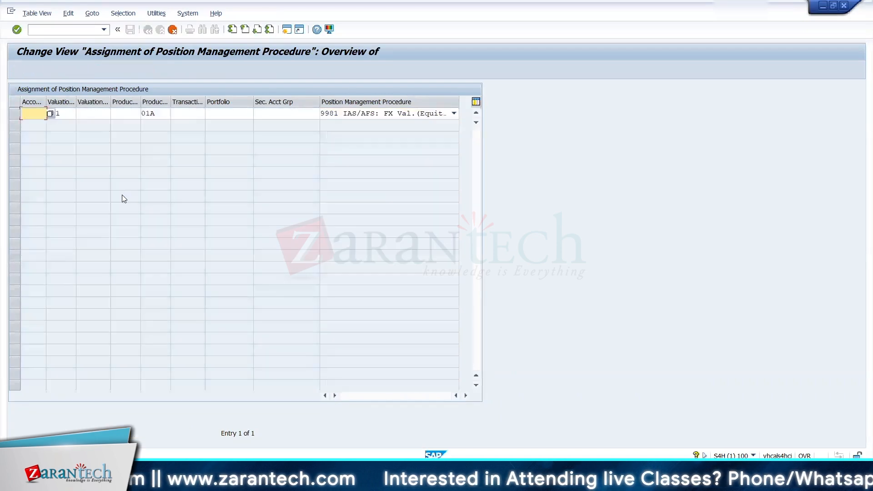
key(Tab)
text(002)
key(Tab)
key(Tab)
key(Tab)
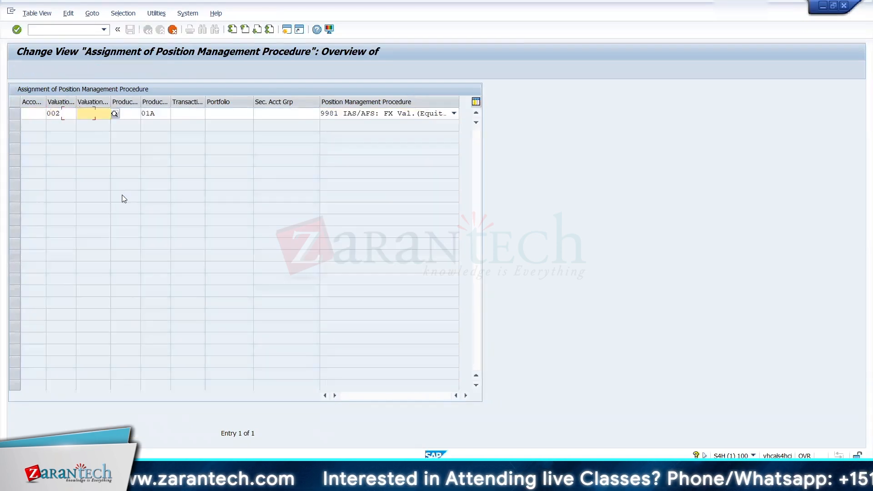
text(12)
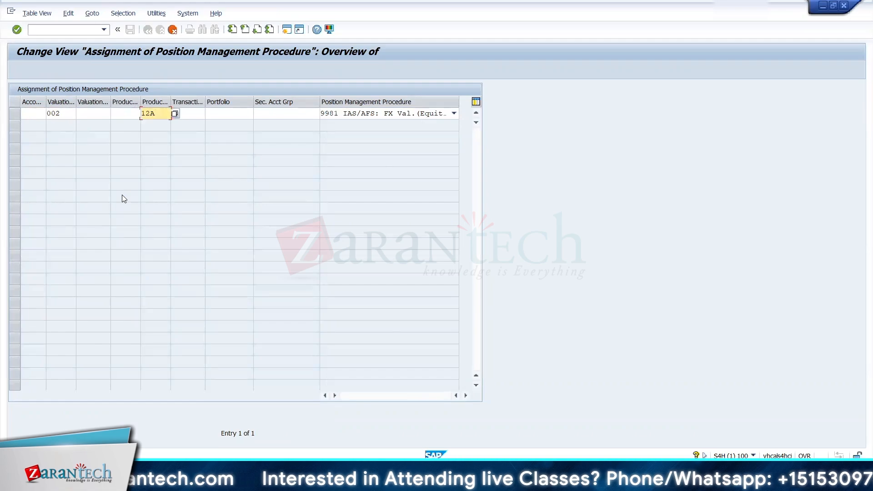
key(Return)
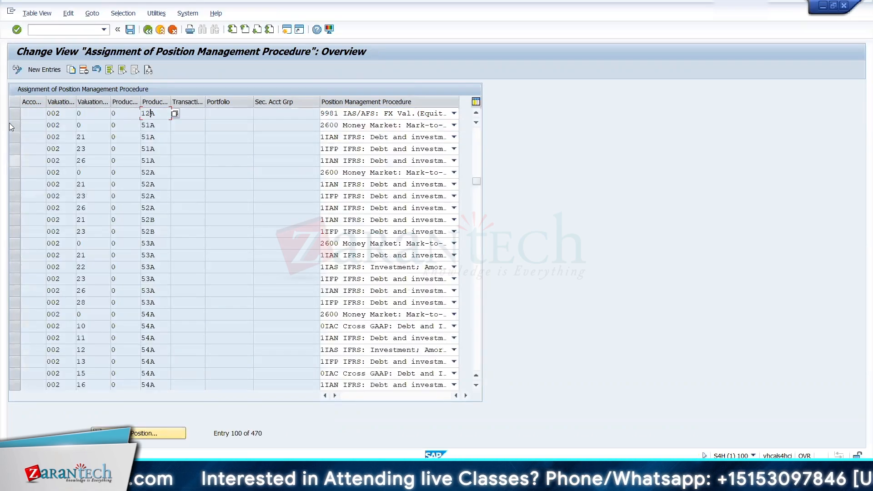
Step: Copy the new valuation area 002 assignment for product type 12A to product type 12B with the same position management procedure
click(14, 116)
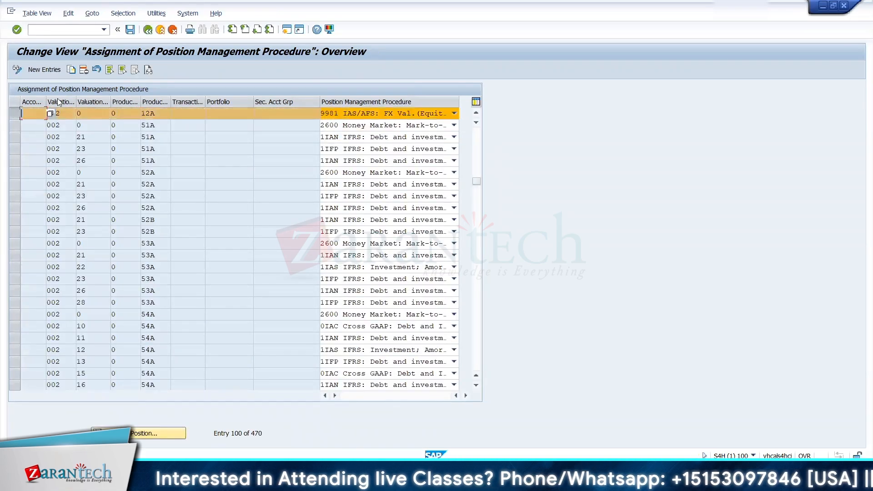
click(71, 69)
key(Tab)
key(Tab)
key(Tab)
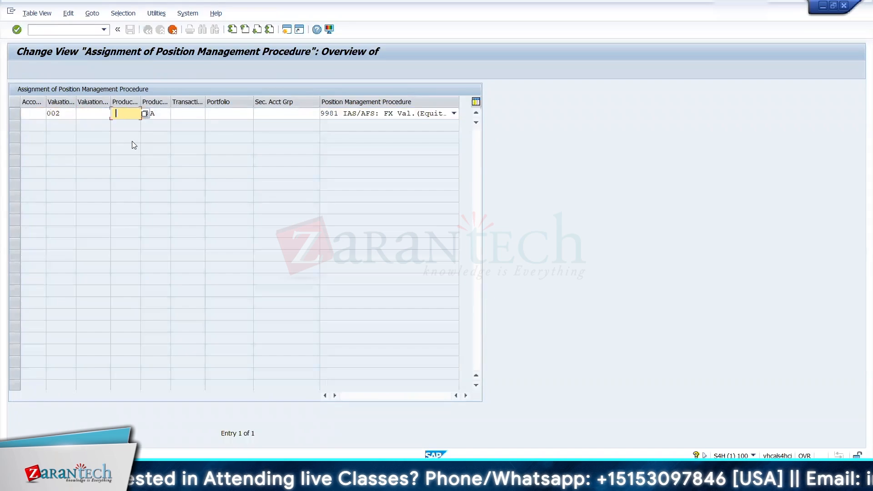
key(Tab)
key(BackSpace)
text(B)
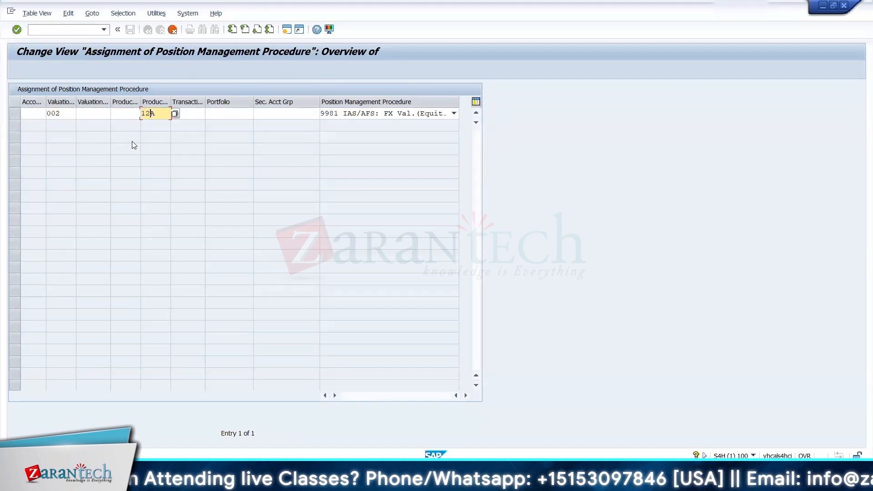
key(Return)
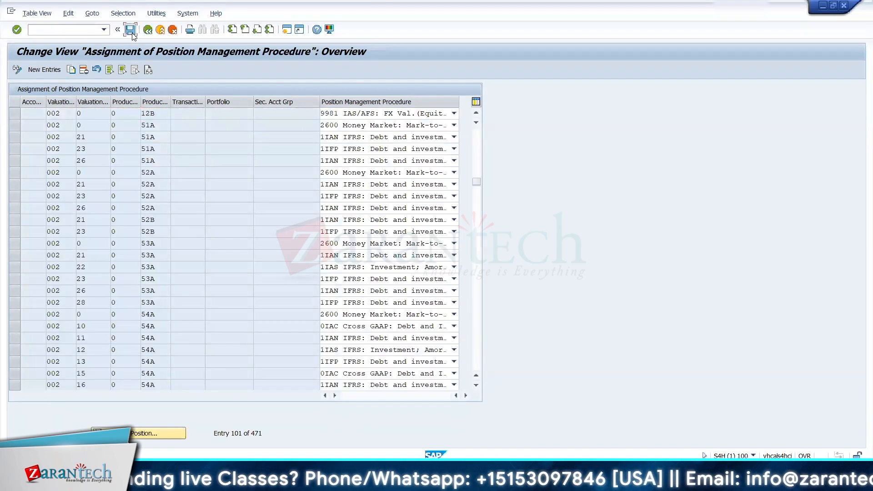
Step: Save the position management procedure assignments to the TRM CONFIGURATION customizing request and return to the IMG
click(130, 29)
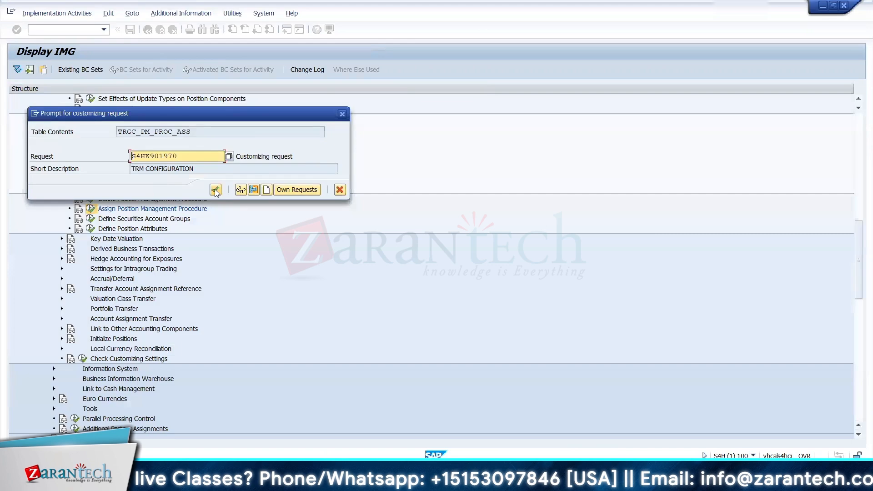
click(214, 189)
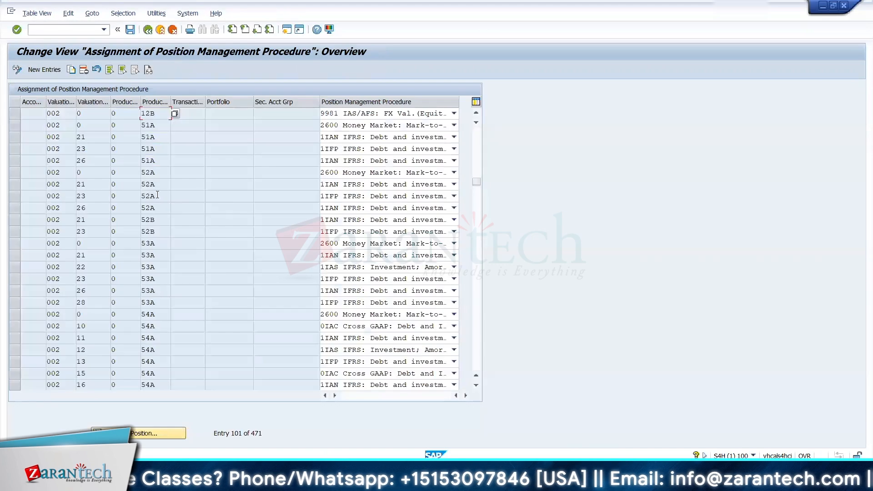
click(147, 29)
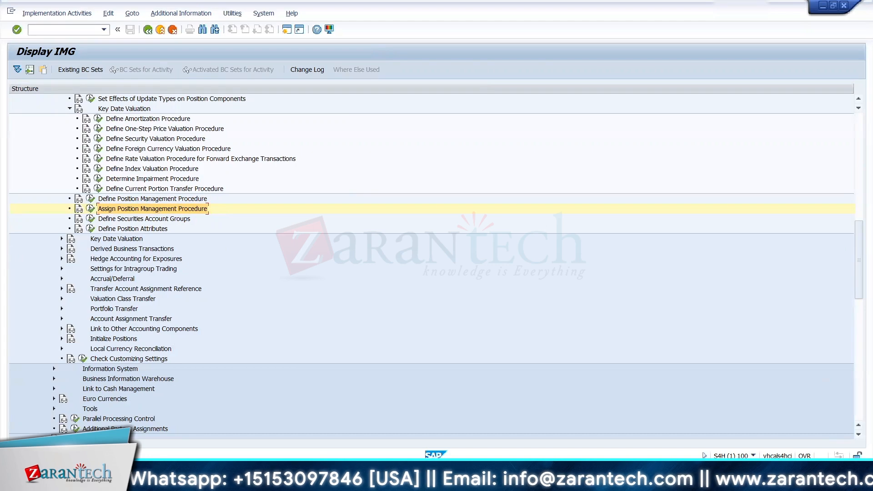
mouse_move(858, 255)
mouse_down()
mouse_move(859, 277)
mouse_move(858, 257)
mouse_up()
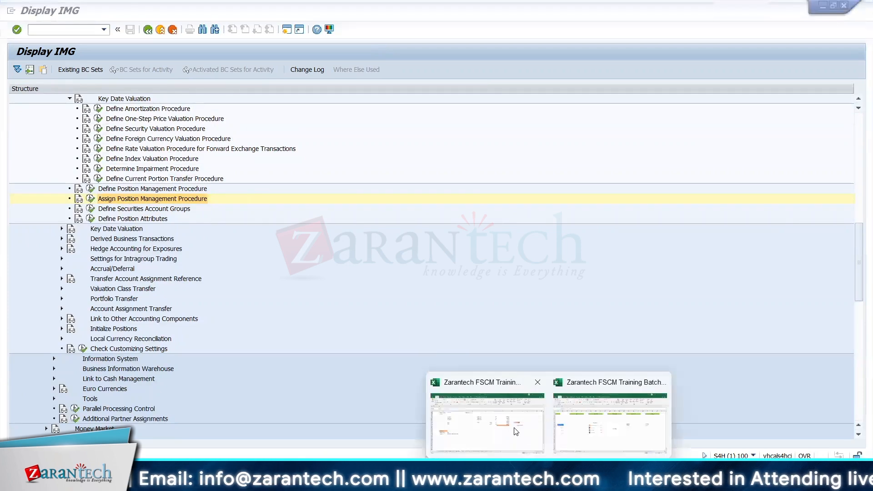
Step: Switch to the Zarantech FSCM Training Process workbook in Excel and enter "Account Determination" in cell B160 of the Securities sheet
click(516, 431)
click(123, 342)
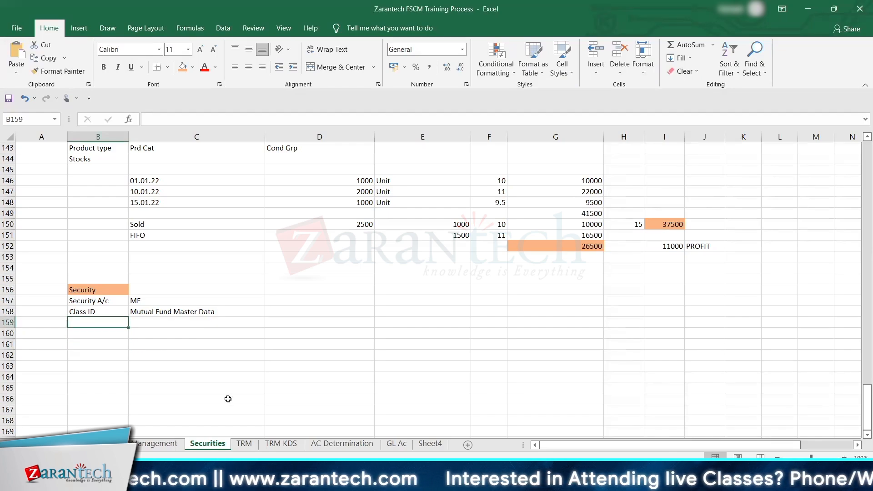
key(Up)
key(Up)
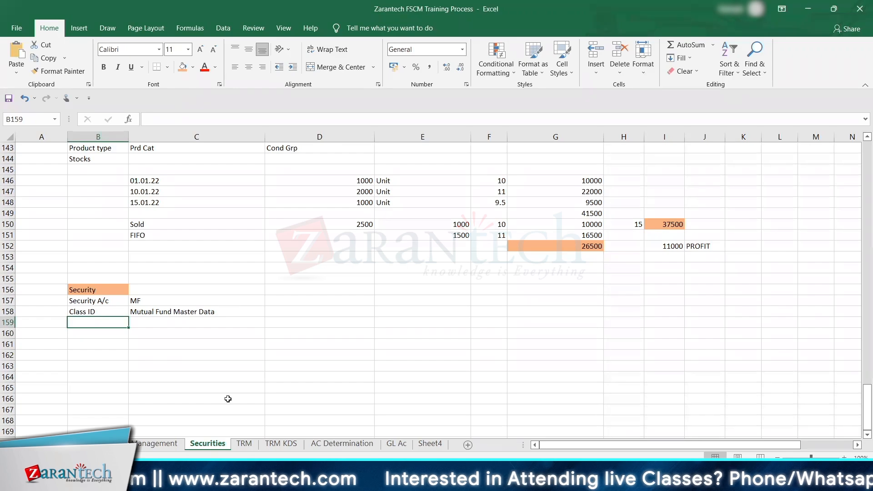
key(Down)
text(Acco)
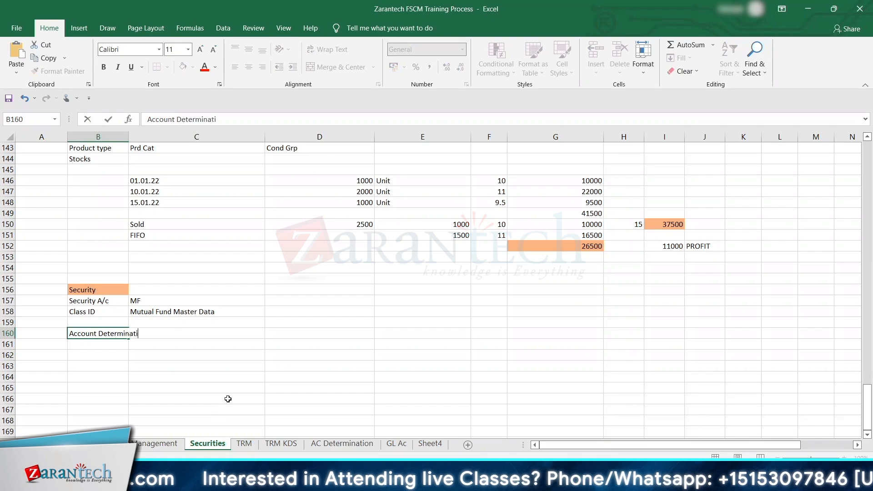
key(ctrl+Return)
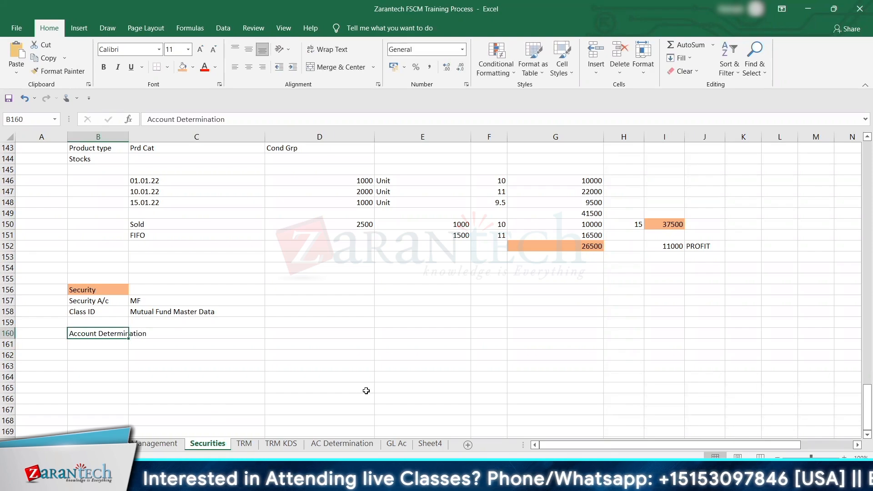
Step: Review the valuation classes for 12A and 12B on the AC Determination sheet and the update types for 12A on the TRM KDS sheet
drag(864, 399, 863, 394)
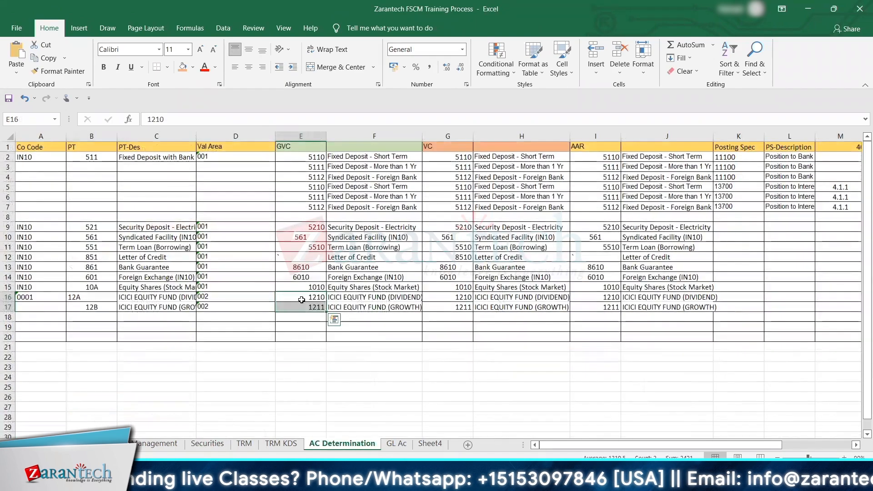
click(301, 300)
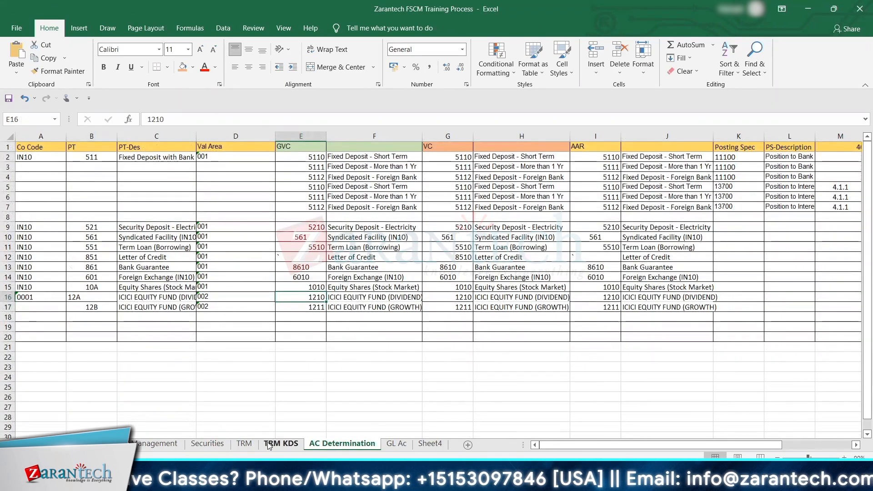
key(ctrl+Page_Up)
click(498, 285)
key(Right)
key(Right)
key(Right)
key(Right)
key(Right)
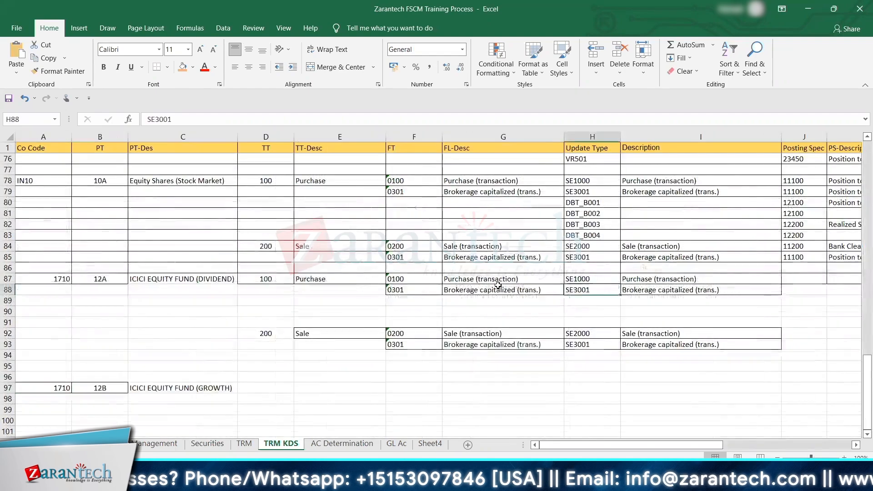
key(Left)
key(Left)
key(Left)
key(Up)
key(Left)
key(Left)
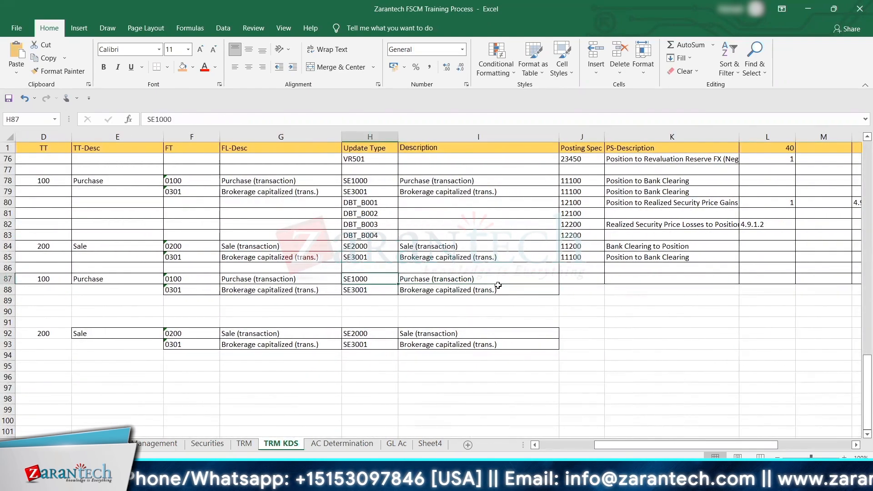
key(Right)
Step: Switch back to the SAP Display IMG session, expand Link to Other Accounting Components and look through its account determination activities
key(alt+Tab)
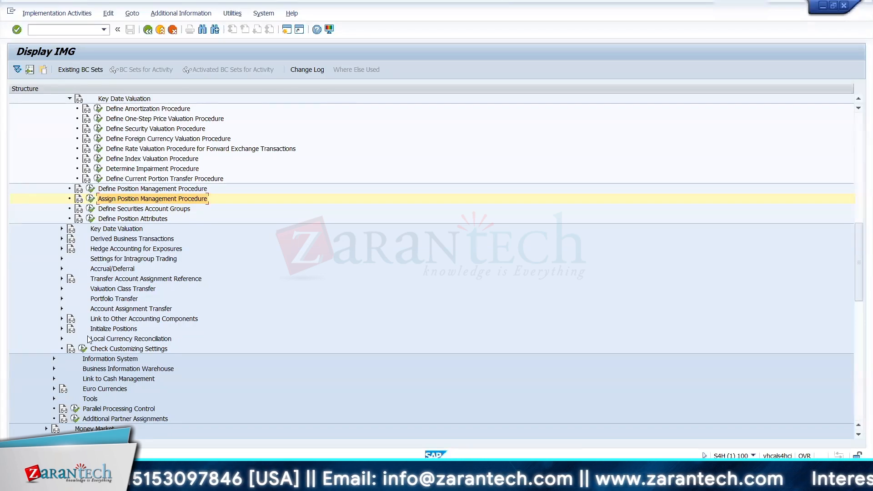
click(61, 318)
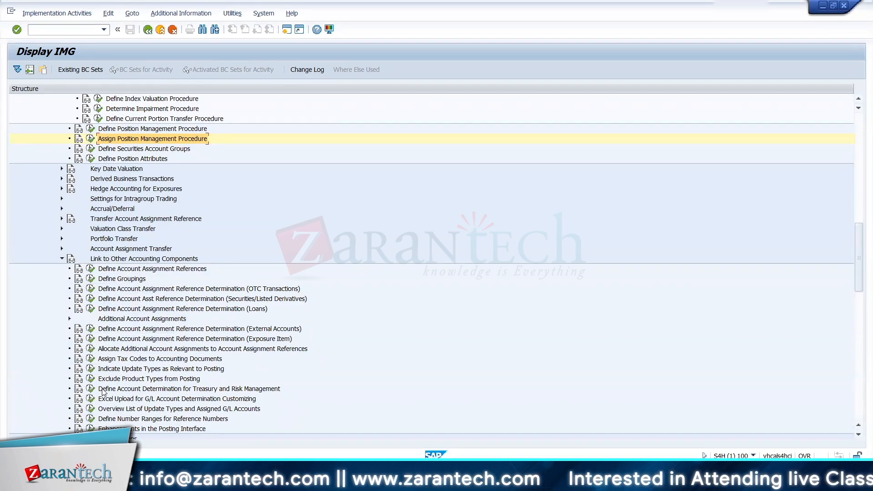
click(108, 359)
key(Down)
key(Down)
key(Down)
key(Down)
key(Down)
key(Down)
key(Down)
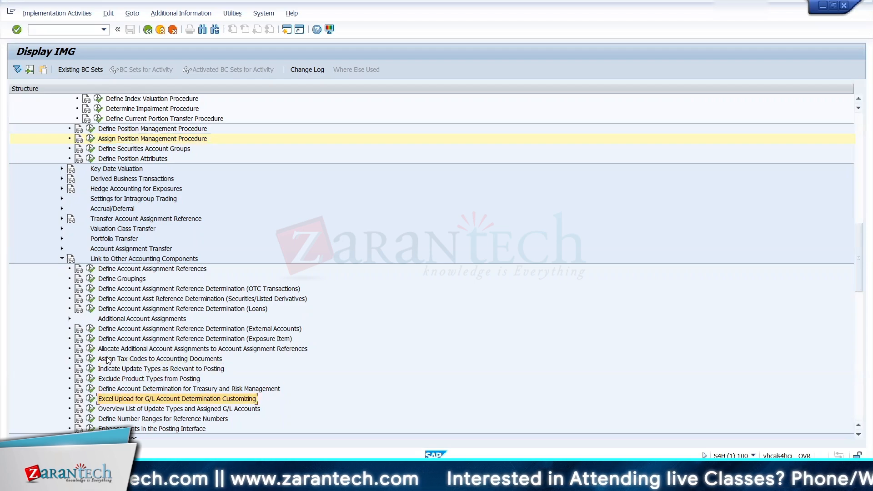
key(Down)
key(Down)
key(Down)
key(Down)
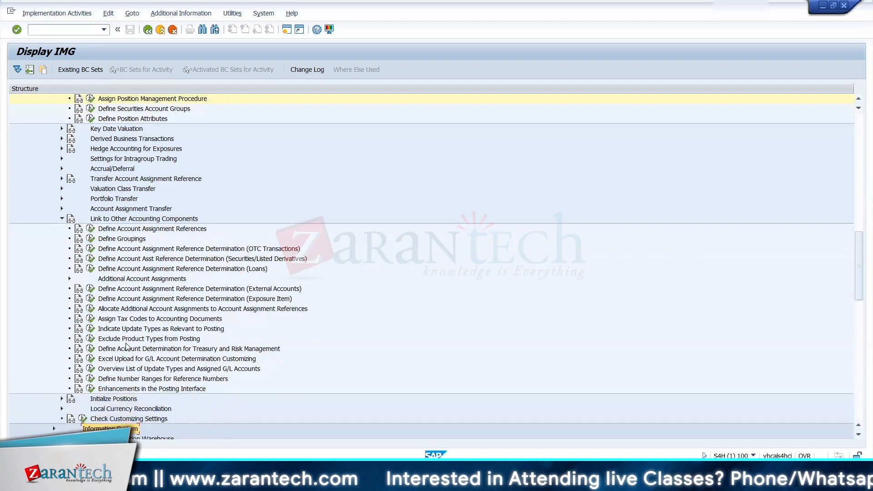
Step: Open Define Account Determination for Treasury and Risk Management with chart of accounts YCOA, checking the chart on the Excel workbook's GL Ac sheet
click(91, 348)
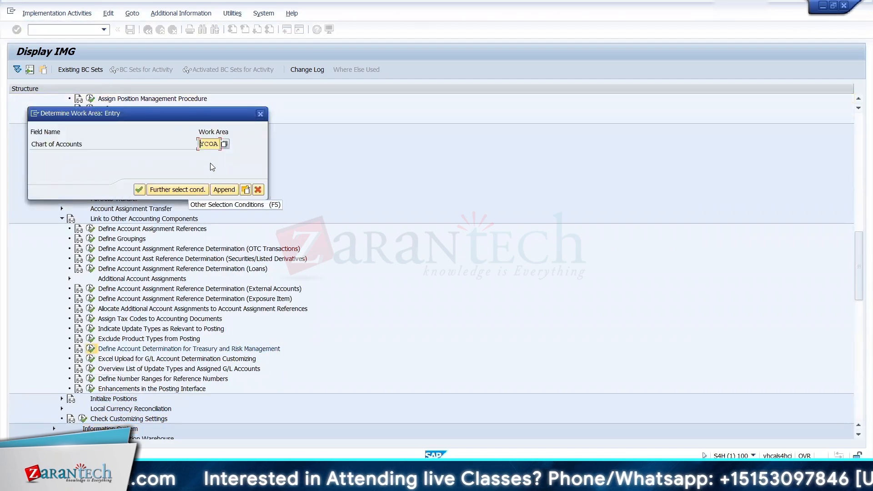
click(213, 190)
key(alt+Tab)
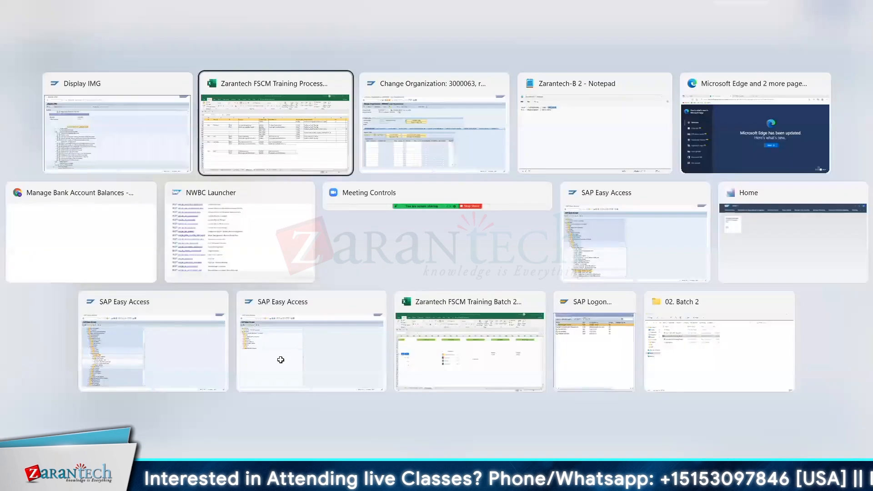
click(398, 445)
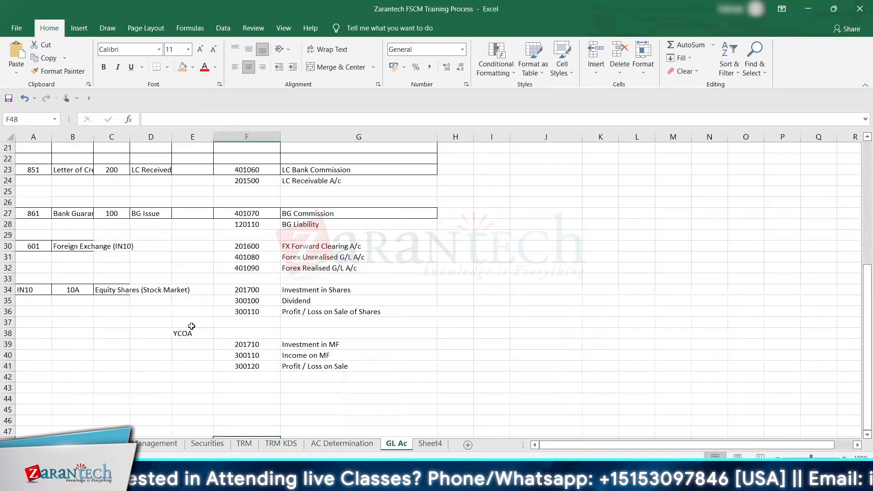
click(191, 325)
key(alt+Tab)
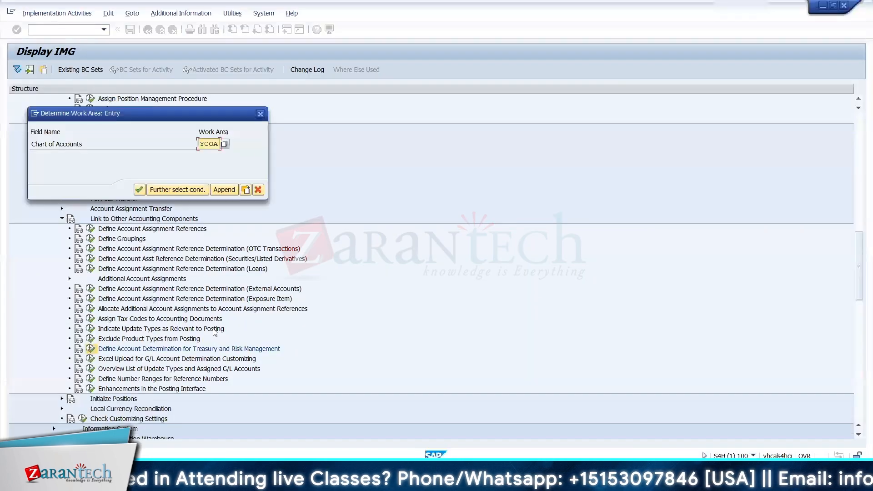
click(138, 190)
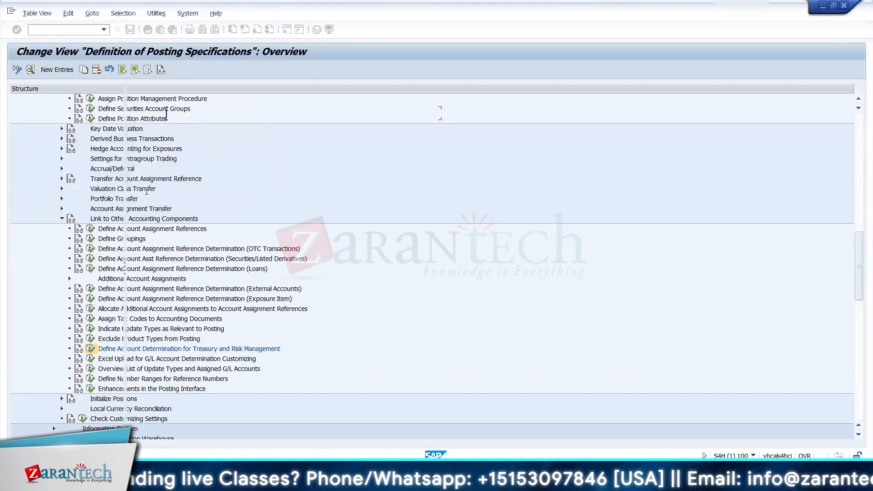
Step: Copy update type SE1000 from the Excel TRM KDS sheet and locate it in SAP under Assignment of Update Types to Posting Specs
key(alt+Tab)
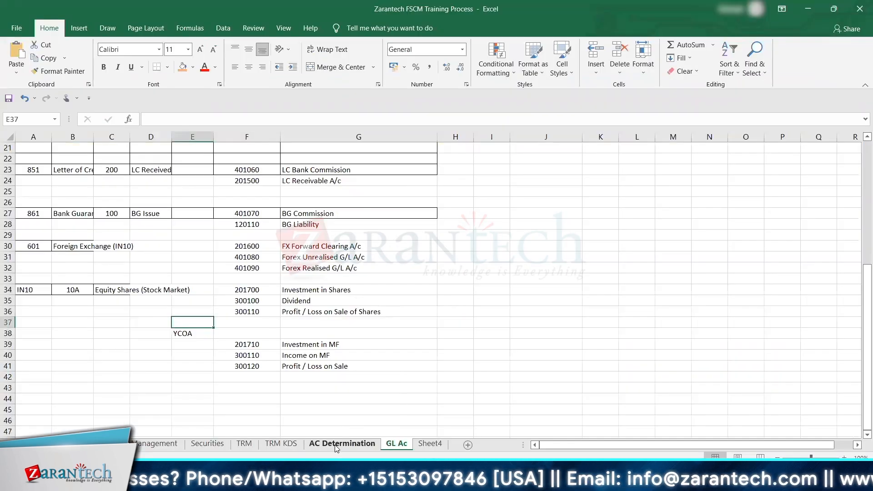
click(341, 443)
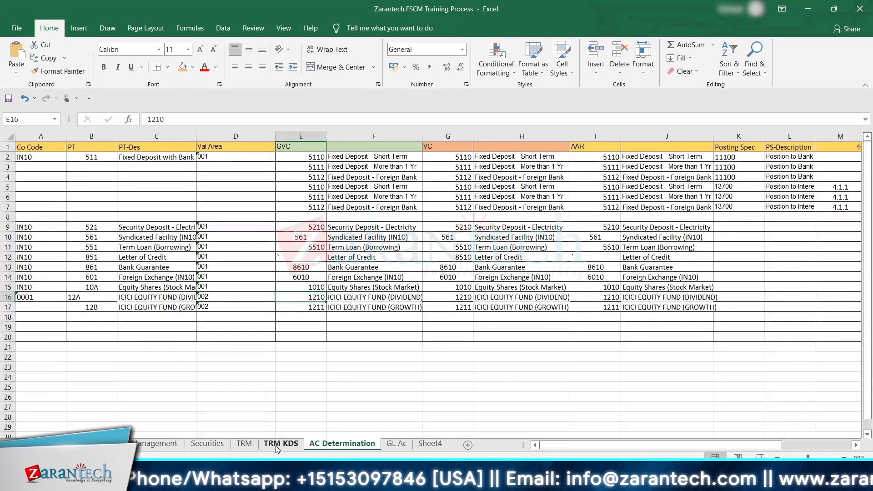
key(ctrl+Page_Up)
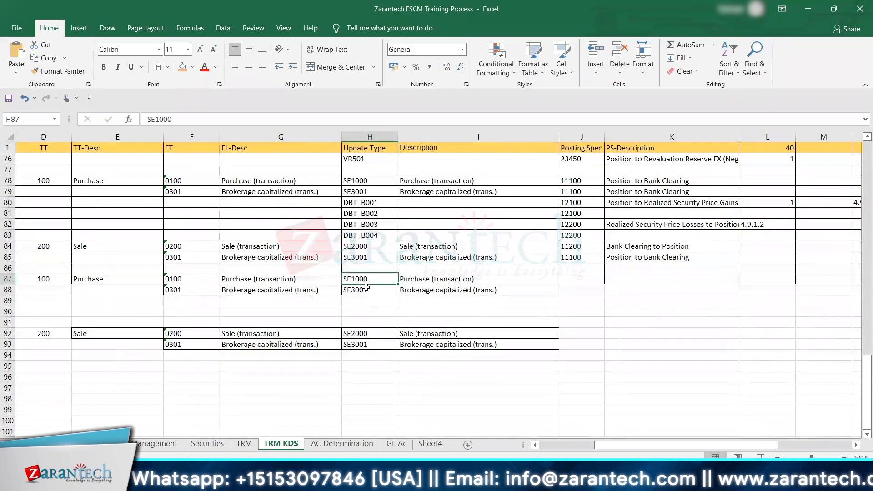
key(ctrl+c)
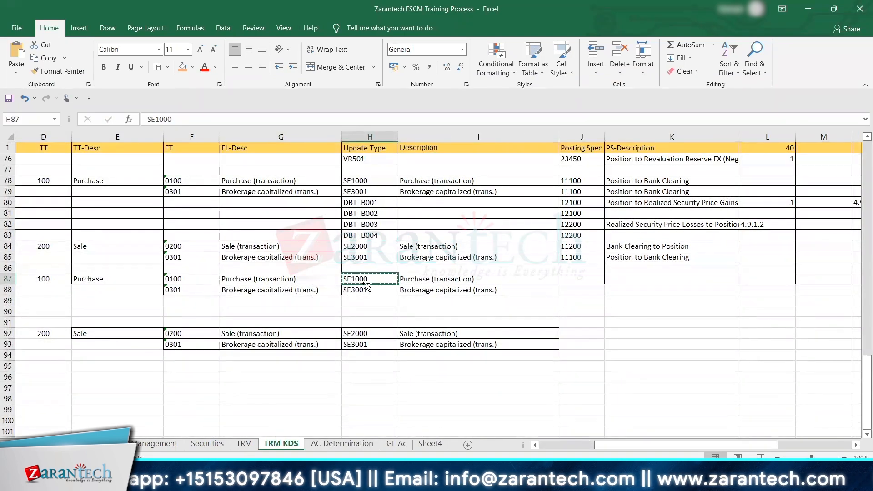
key(alt+Tab)
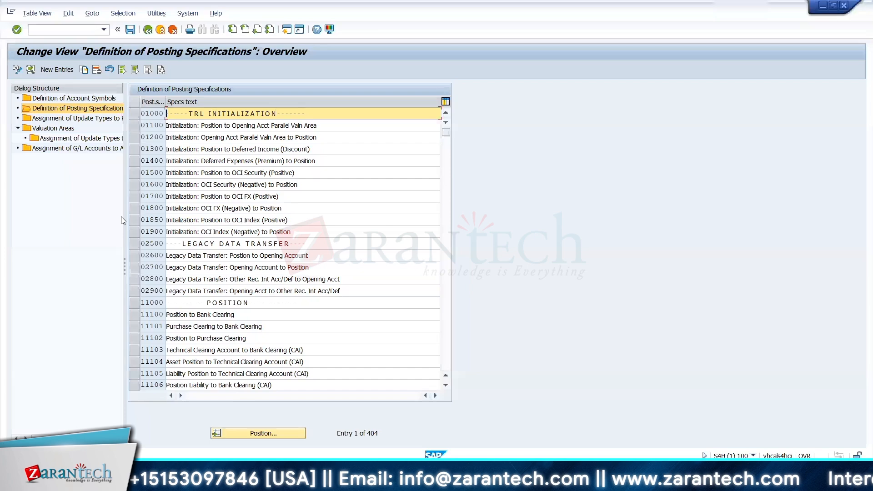
click(94, 118)
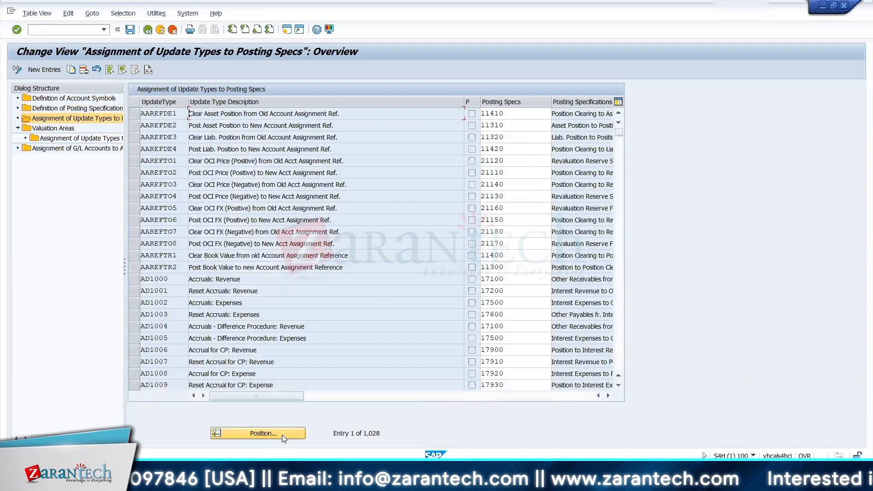
click(282, 433)
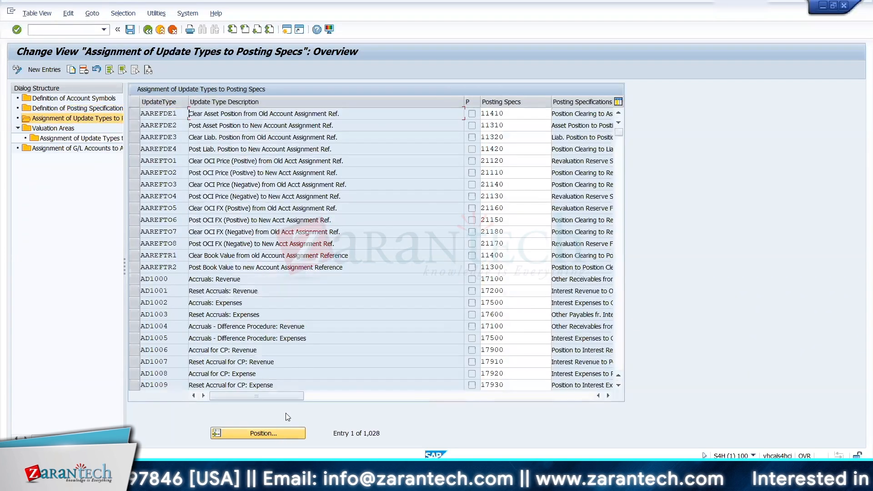
key(ctrl+v)
key(Return)
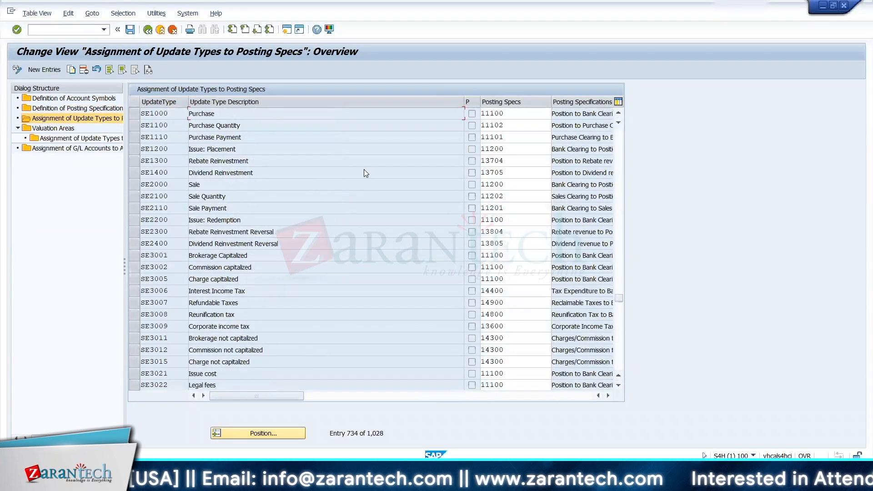
Step: Copy the SE1000 posting specification 11100 from SAP into cell J87 of the Excel TRM KDS sheet
drag(509, 115, 483, 117)
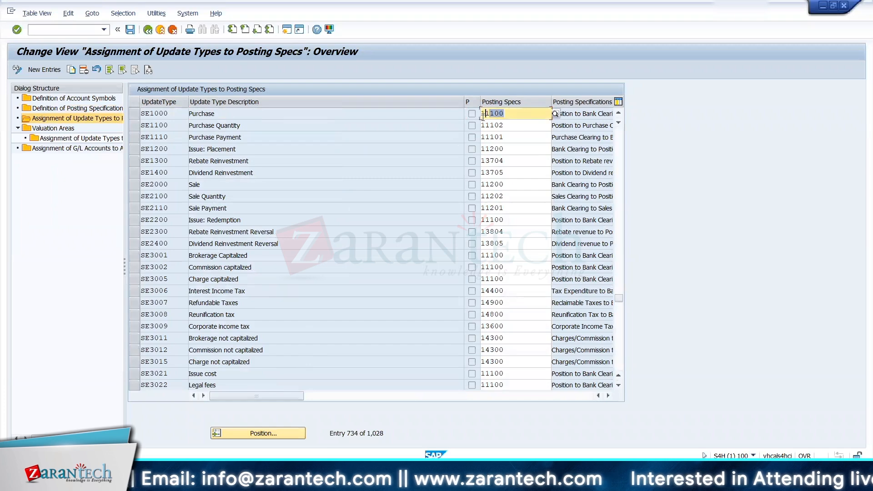
key(alt+Tab)
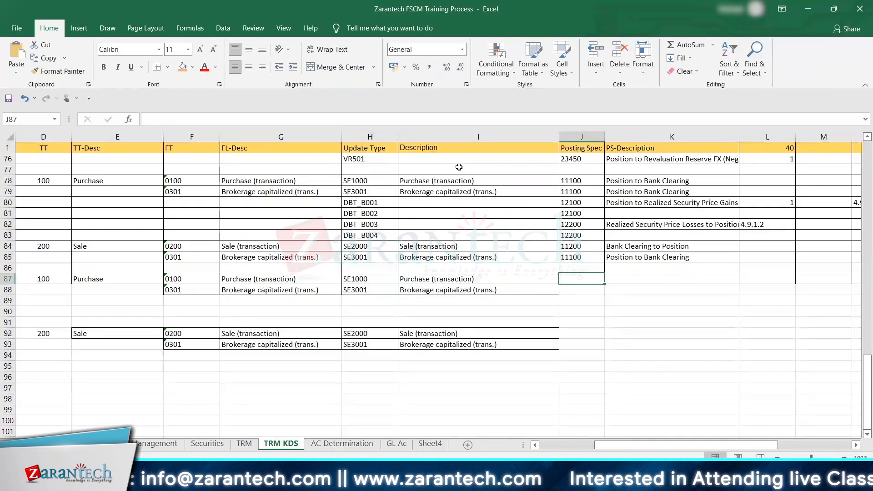
key(Down)
key(Down)
key(Down)
key(Down)
key(Up)
key(Up)
key(Up)
key(Up)
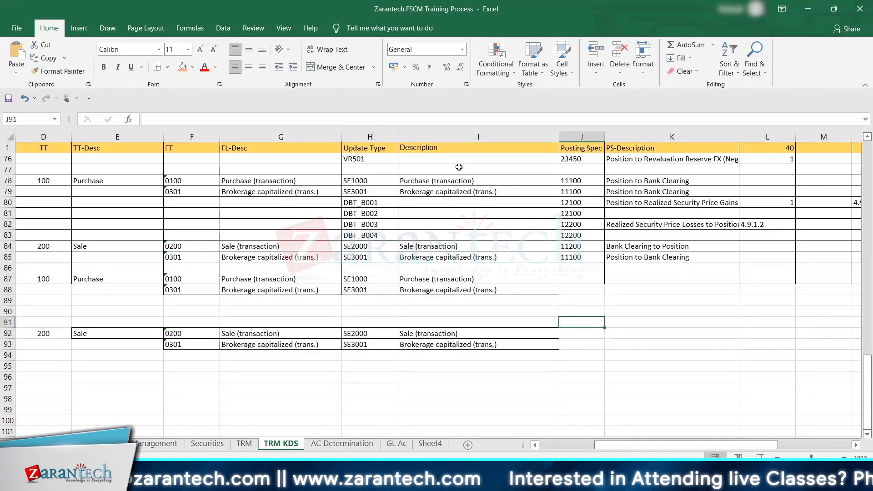
click(458, 167)
key(Down)
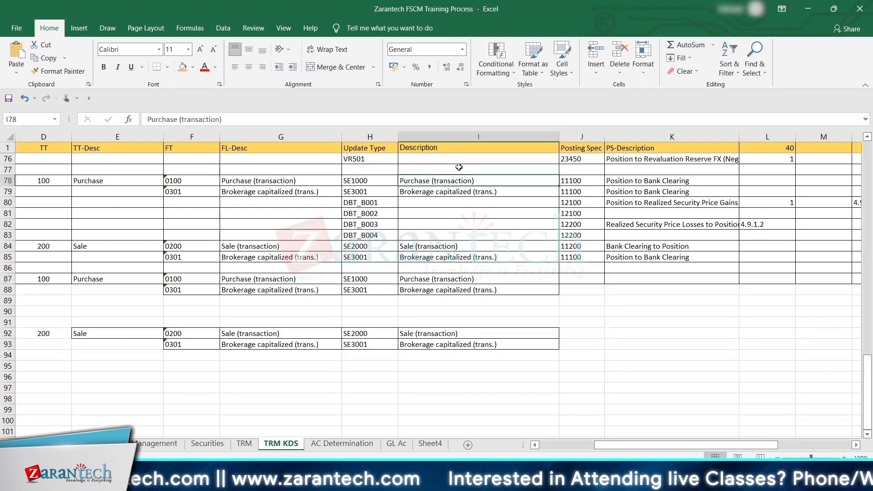
key(Down)
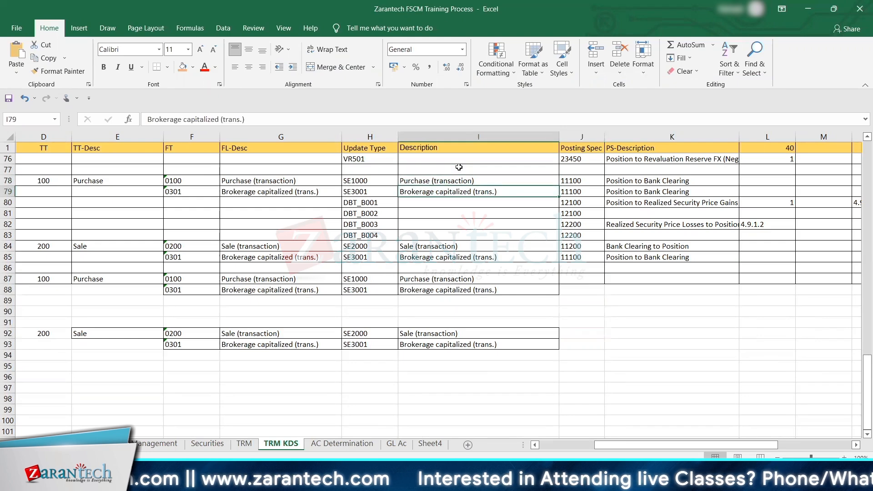
click(574, 280)
key(ctrl+v)
Step: Copy the SE1000 specification text "Position to Bank Clearing" from SAP into cell K87 of the Excel TRM KDS sheet
key(alt+Tab)
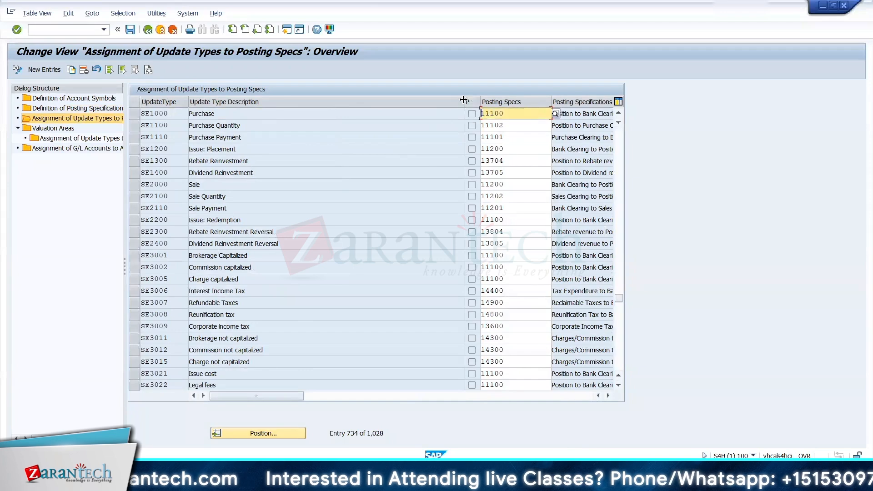
drag(435, 100, 374, 100)
drag(536, 115, 437, 114)
key(alt+Tab)
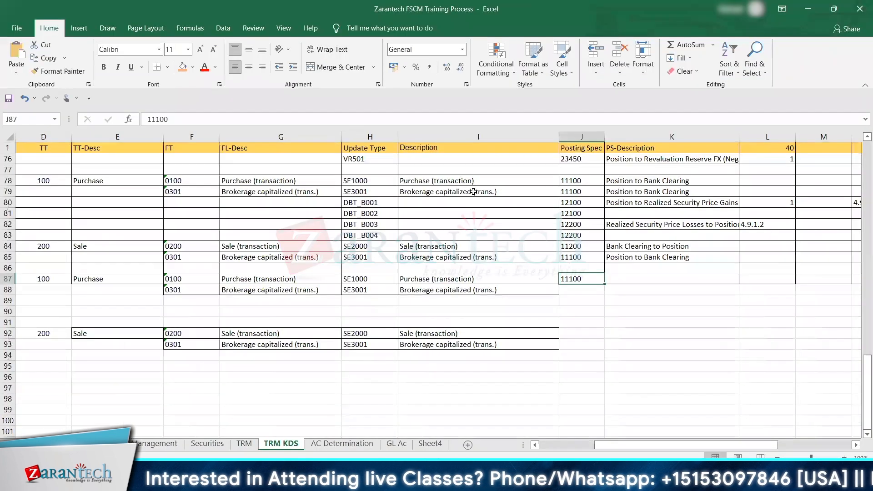
key(Left)
key(ctrl+v)
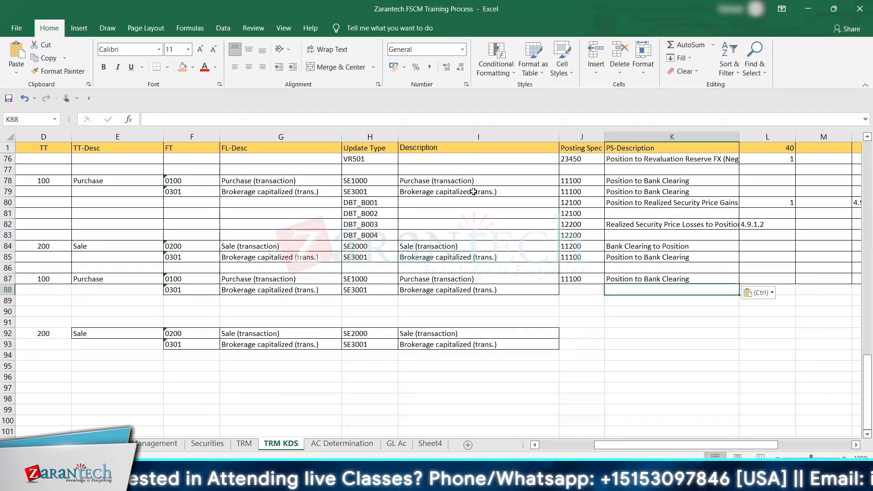
Step: Copy update type SE3001 from cell H88 and locate it in the SAP list of update types assigned to posting specifications
key(Down)
key(Left)
key(Left)
key(Left)
key(ctrl+c)
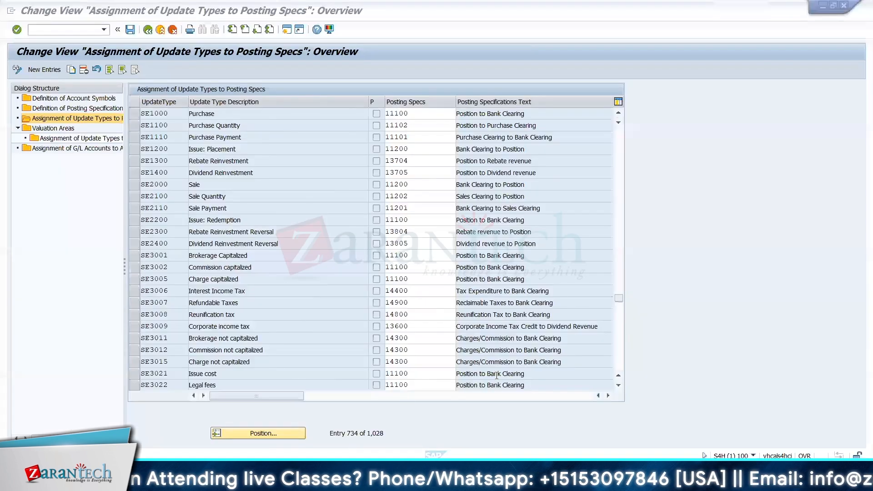
key(alt+Tab)
click(296, 433)
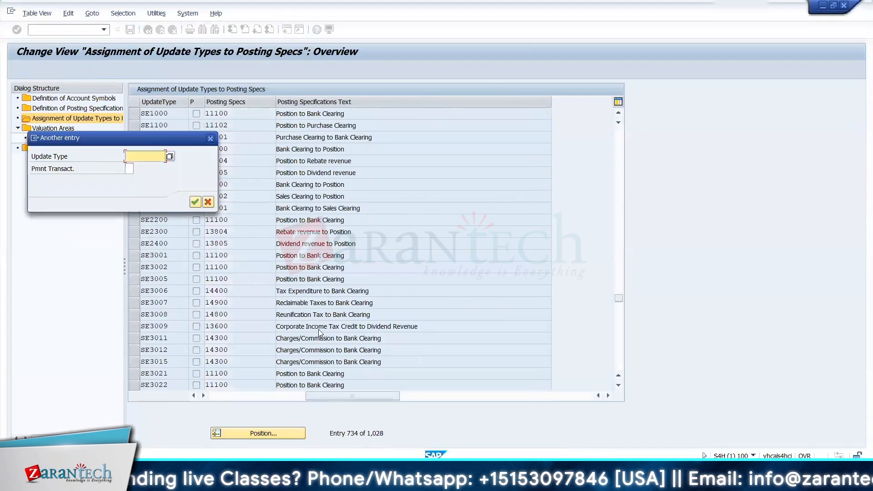
key(ctrl+v)
key(Return)
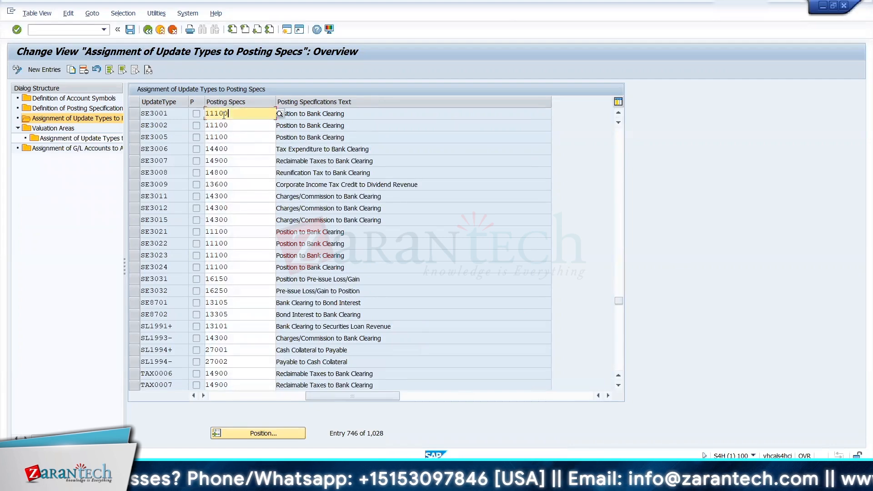
Step: Fill row 88 of the Excel TRM KDS sheet with posting specification 11100 from SAP and the description "Position to Bank Clearing" from row 87
click(208, 113)
key(ctrl+c)
key(alt+Tab)
key(Right)
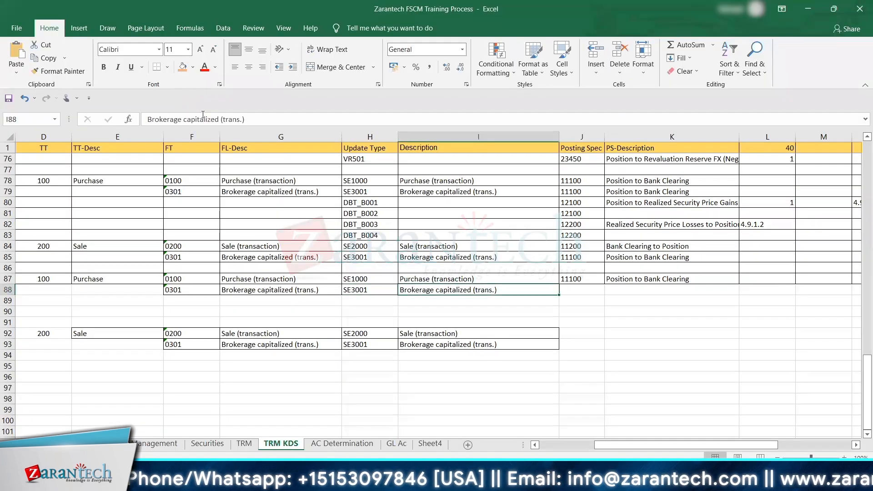
key(Right)
key(ctrl+v)
key(Right)
key(Up)
key(ctrl+c)
key(Down)
key(ctrl+v)
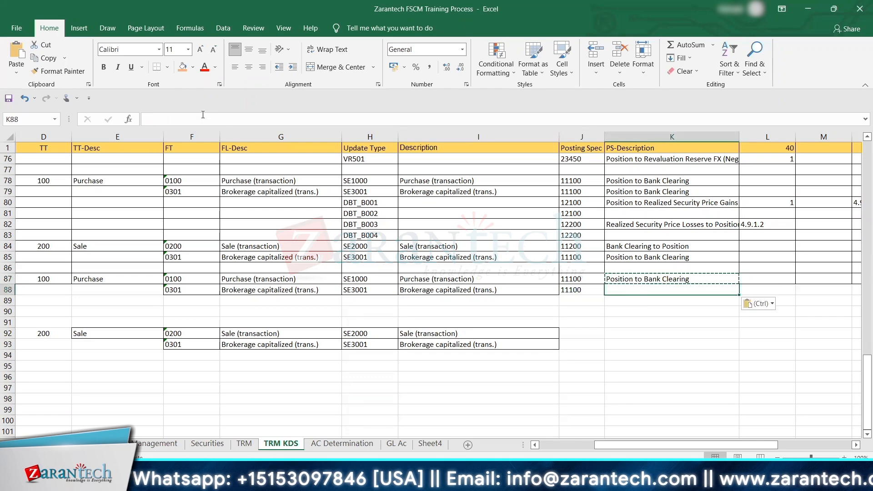
Step: Copy update type SE2000 from cell H92 and locate it in the SAP list of update types assigned to posting specifications
click(358, 333)
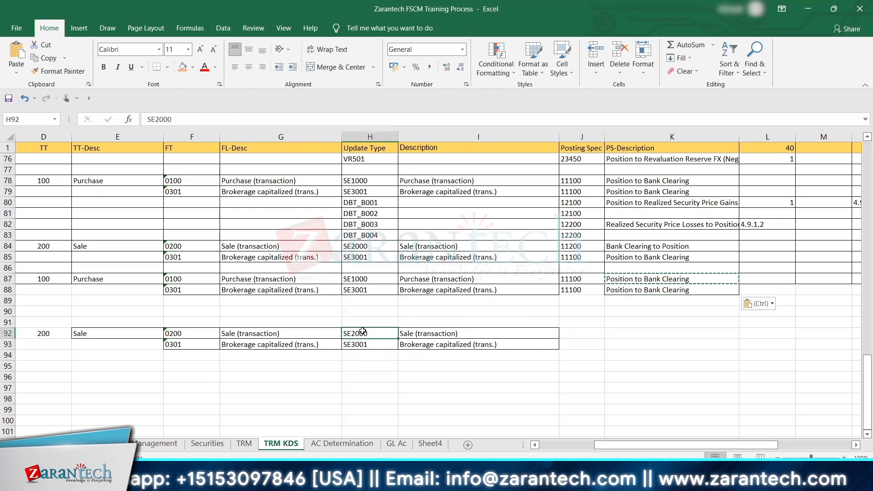
key(ctrl+c)
key(alt+Tab)
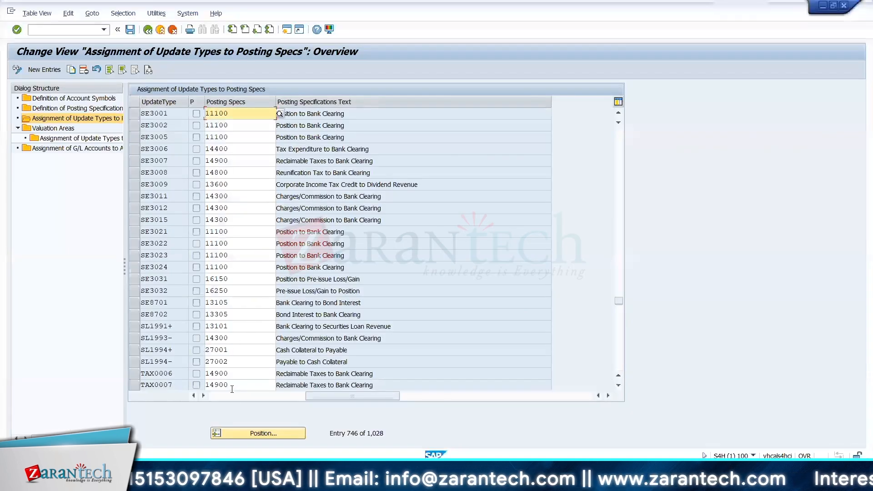
click(245, 433)
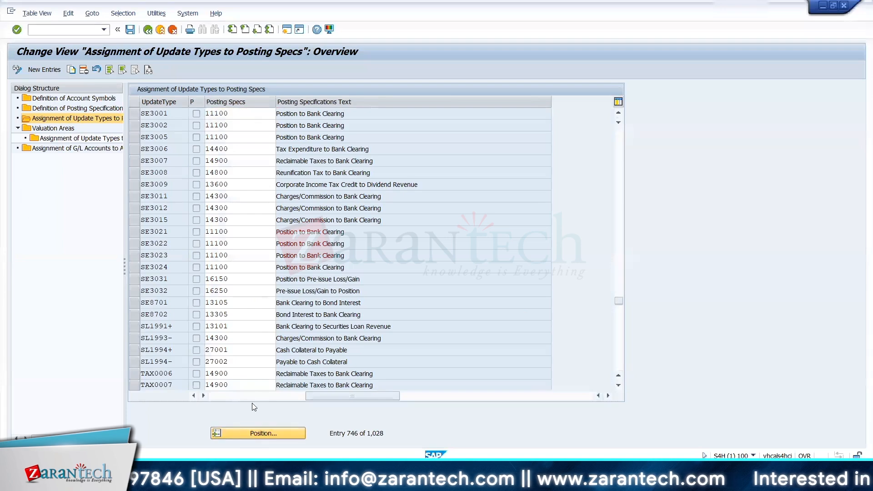
key(ctrl+v)
key(Return)
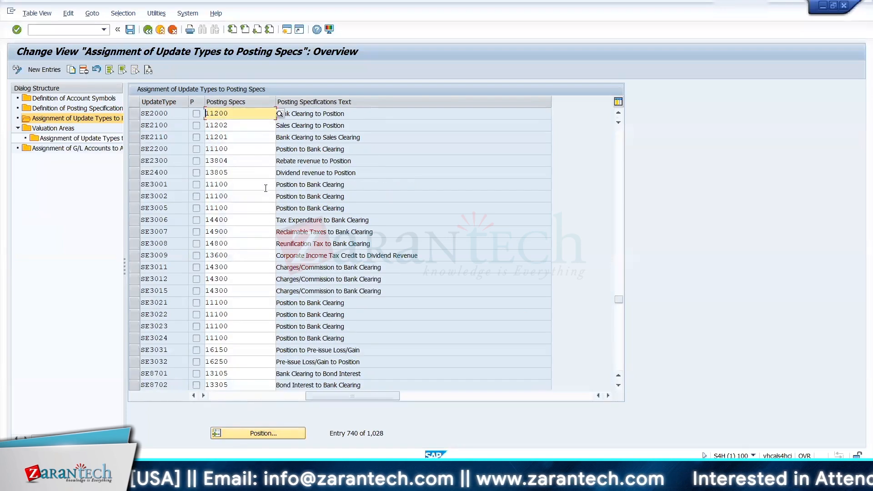
Step: Copy the SE2000 posting specification 11200 from SAP into cell J92 of the Excel TRM KDS sheet
click(237, 121)
drag(236, 114, 203, 113)
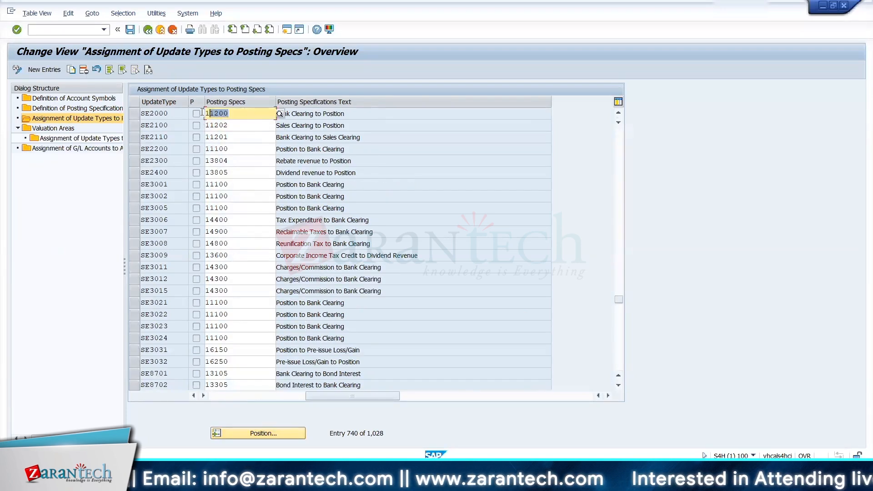
key(alt+Tab)
key(Right)
key(Right)
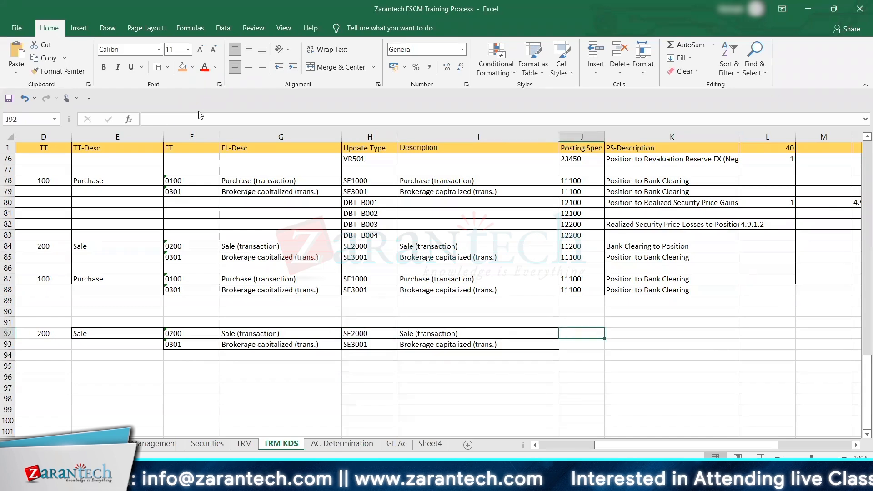
key(ctrl+v)
Step: Copy the SE2000 specification text "Bank Clearing to Position" from SAP into cell K92 of the Excel TRM KDS sheet
key(alt+Tab)
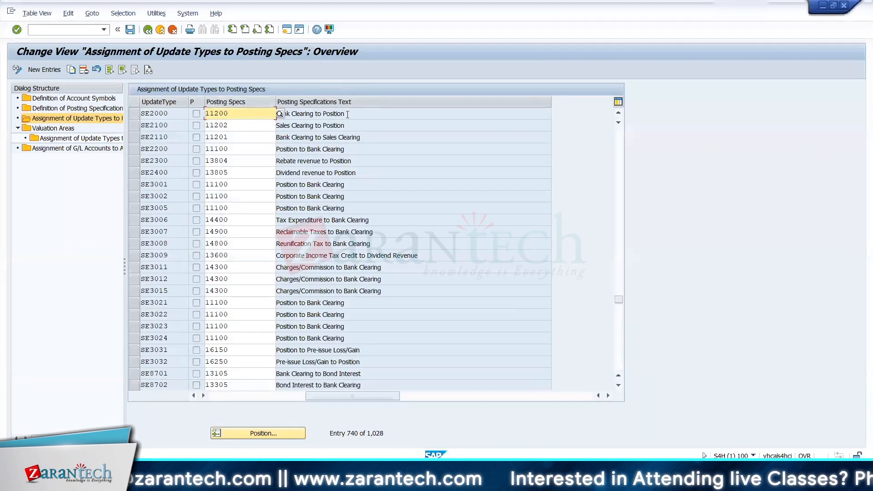
drag(348, 113, 255, 114)
key(ctrl+c)
key(alt+Tab)
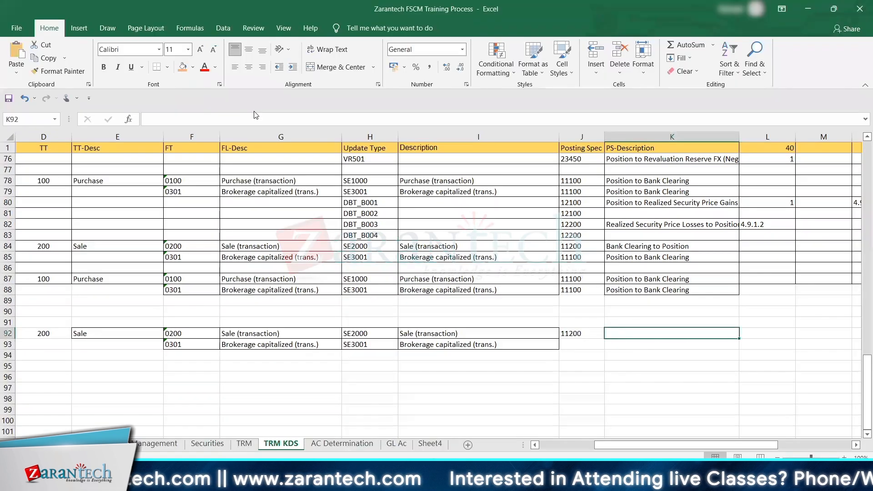
key(ctrl+v)
Step: Copy update type SE3001 from cell H93 and locate it in the SAP list of update types assigned to posting specifications
key(Down)
key(Left)
key(Left)
key(Left)
key(Left)
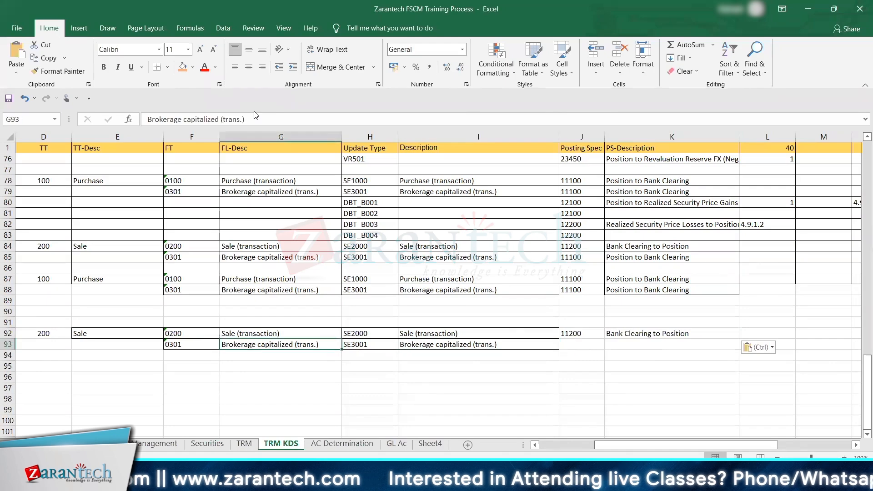
key(Right)
key(ctrl+c)
key(alt+Tab)
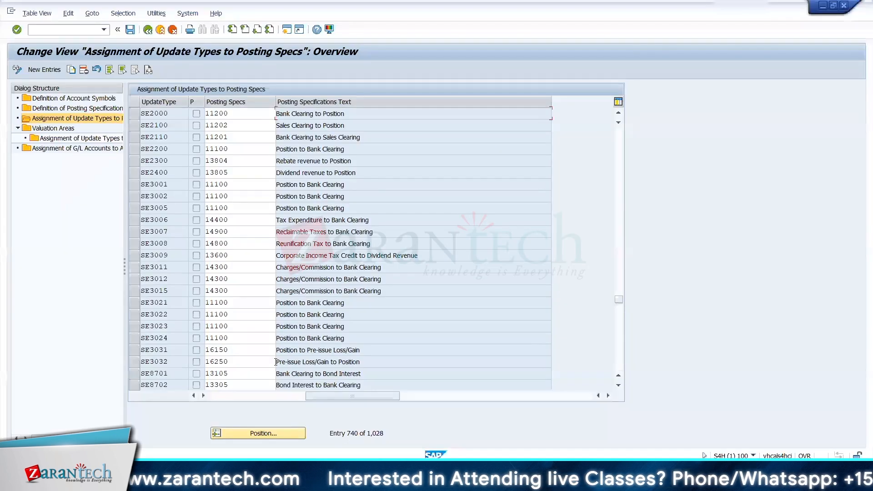
click(259, 434)
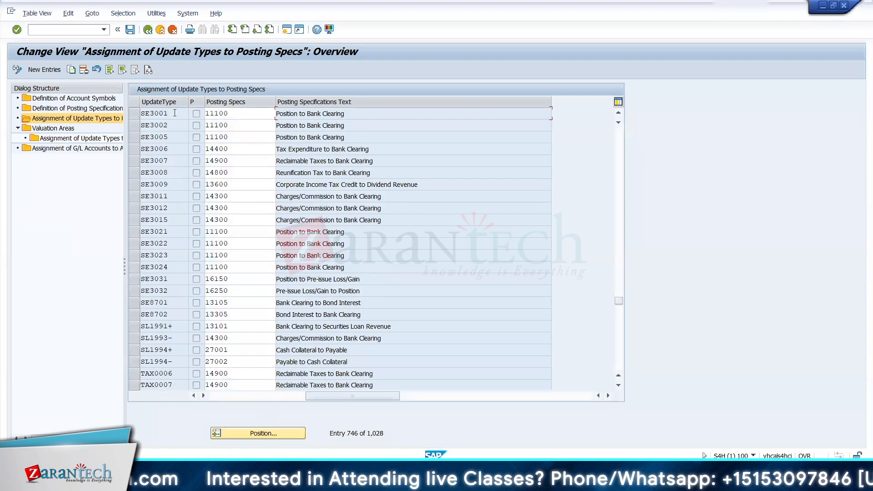
Step: Copy the SE3001 posting specification 11100 from SAP into cell J93 of the Excel TRM KDS sheet
click(228, 112)
key(ctrl+c)
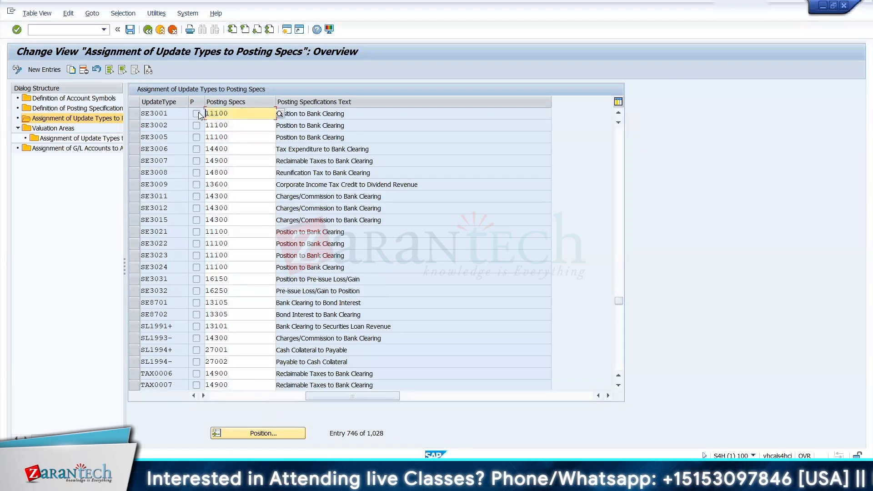
key(alt+Tab)
key(Right)
key(ctrl+v)
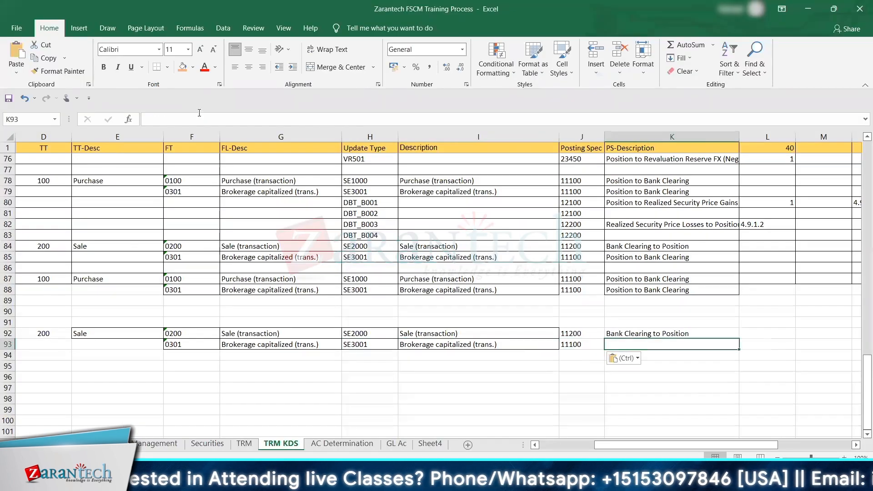
Step: Copy the SE3001 specification text "Position to Bank Clearing" from SAP into cell K93 of the Excel TRM KDS sheet
key(alt+Tab)
drag(347, 113, 272, 114)
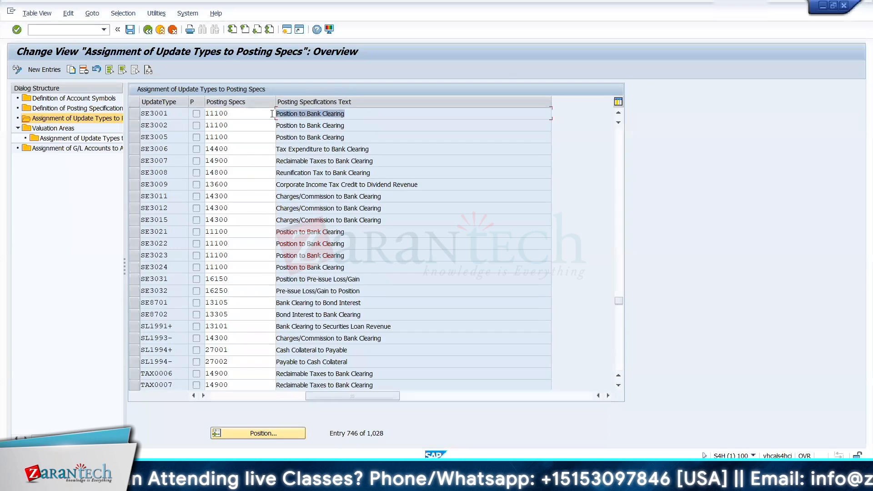
key(ctrl+c)
key(alt+Tab)
key(Right)
key(ctrl+v)
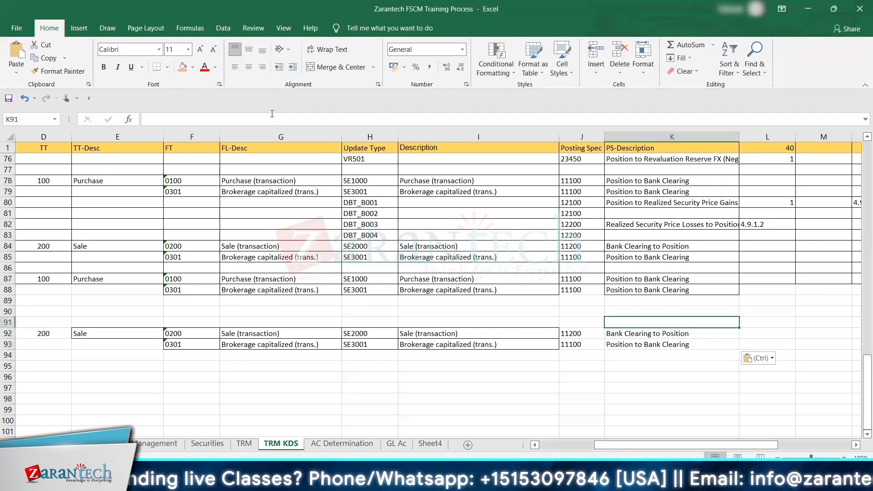
key(Down)
key(Up)
key(Up)
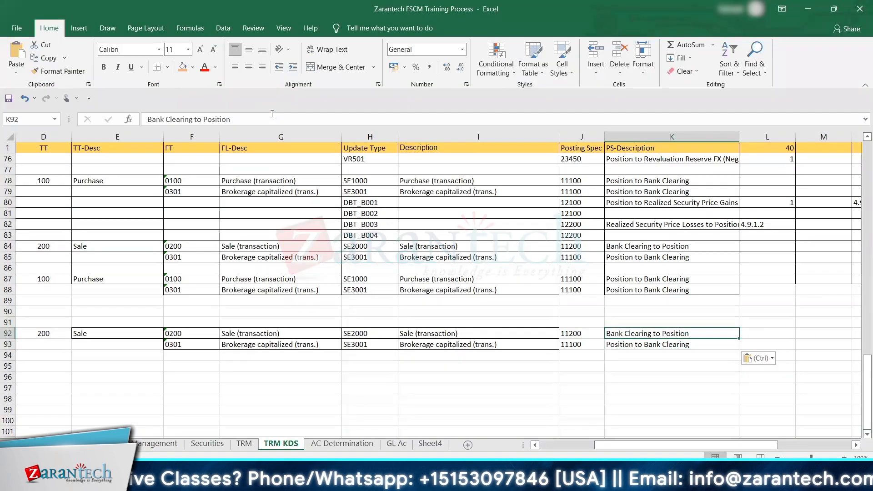
Step: Switch to SAP and open the Definition of Posting Specifications overview
key(alt+Tab)
key(alt+Tab)
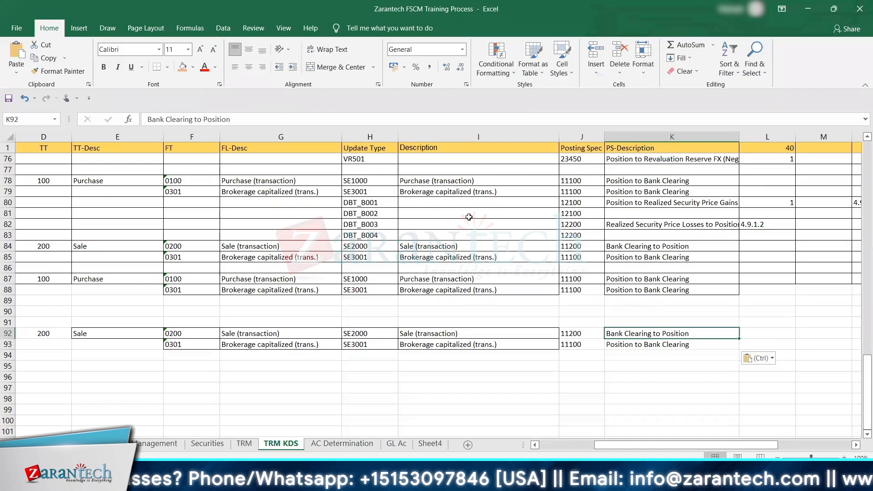
click(623, 291)
key(Right)
key(Right)
key(Right)
key(Right)
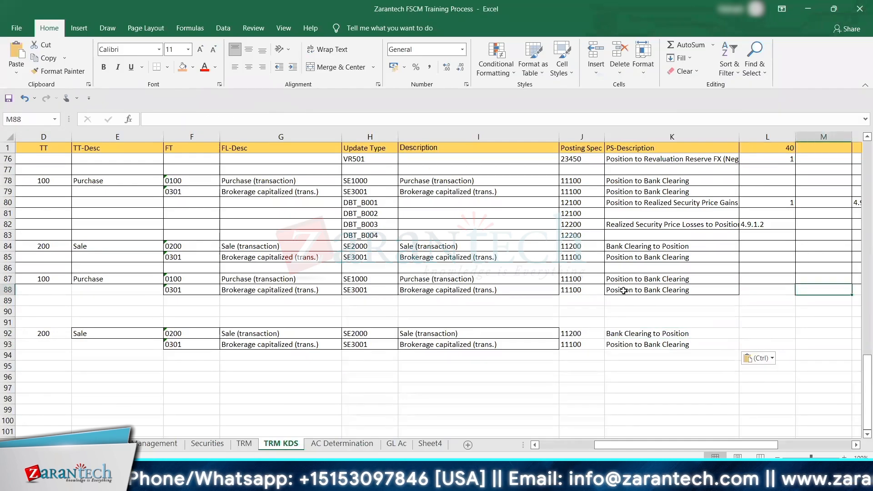
key(alt+Tab)
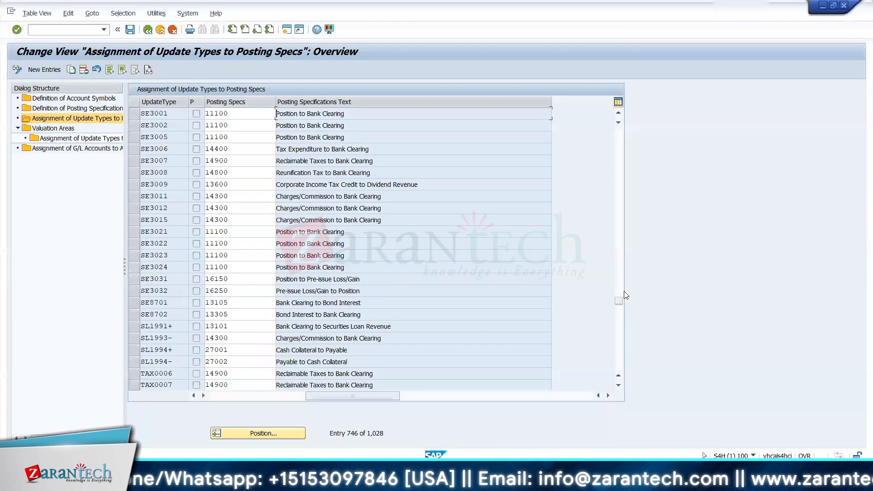
click(57, 110)
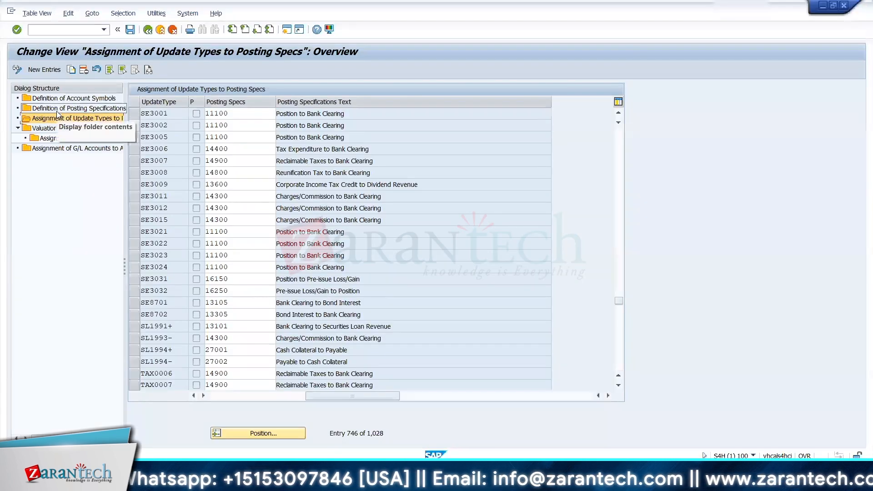
double_click(104, 111)
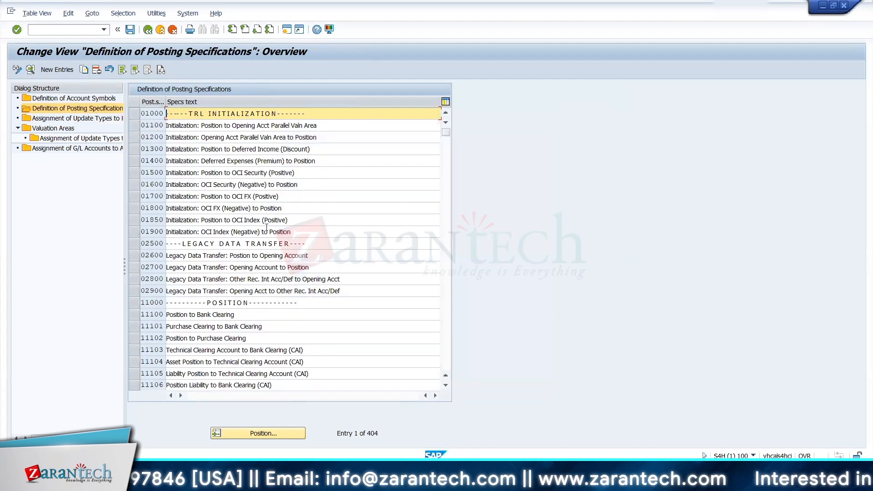
Step: Copy posting specification 11100 from Excel cell J87, locate it among the SAP posting specification definitions and open its details
key(alt+Tab)
key(Left)
key(Left)
key(Left)
key(Left)
key(Left)
key(Left)
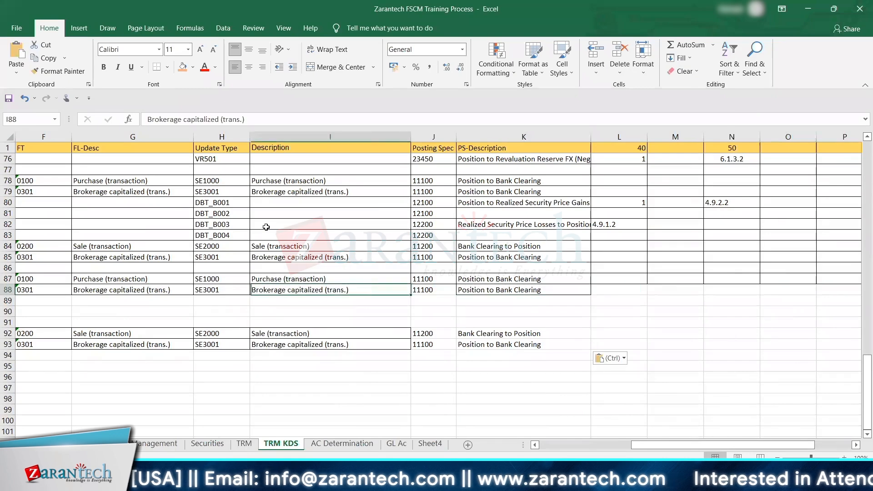
key(Up)
key(Right)
key(alt+Tab)
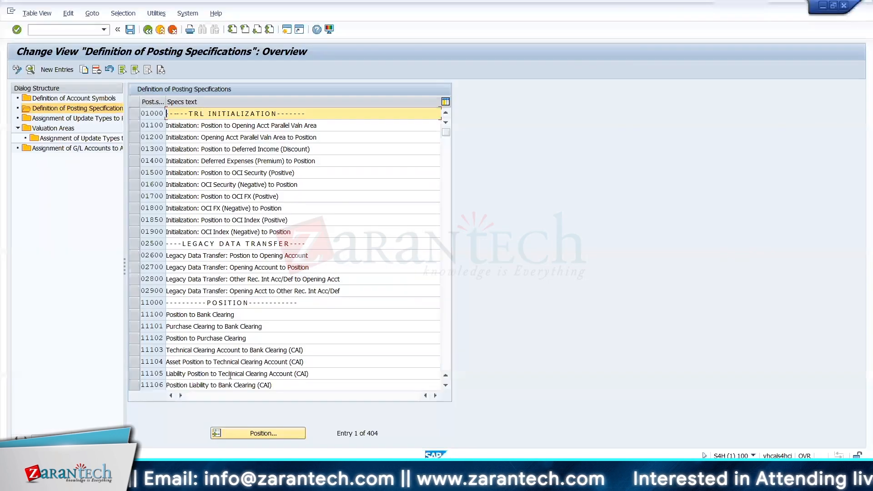
click(270, 434)
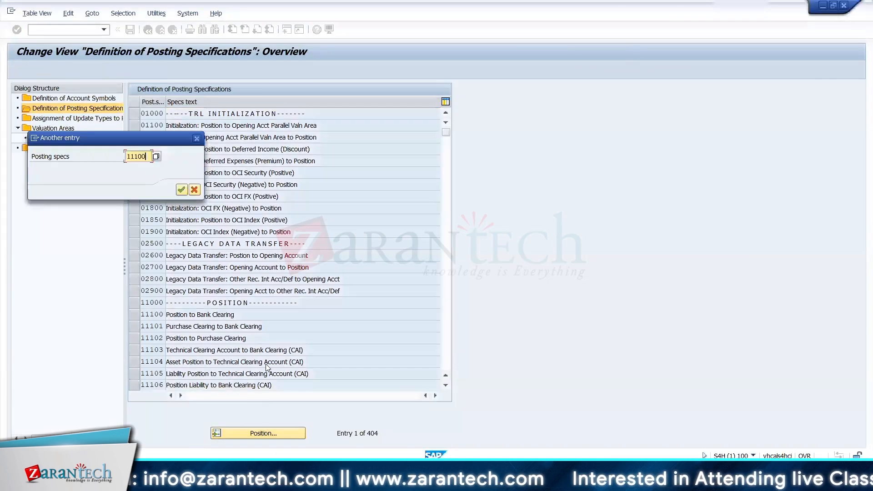
key(Return)
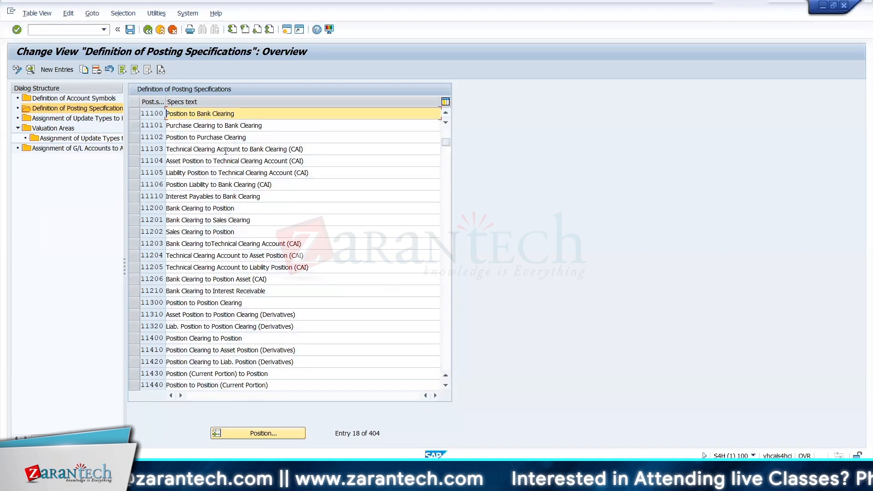
double_click(224, 114)
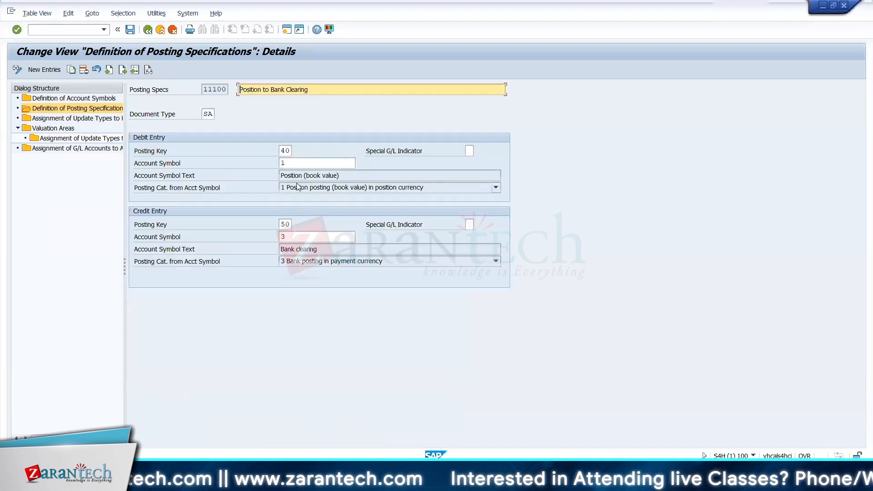
Step: Record the account symbols of the purchase in Excel row 87: 1 under posting key 40 and 3 under posting key 50
key(alt+Tab)
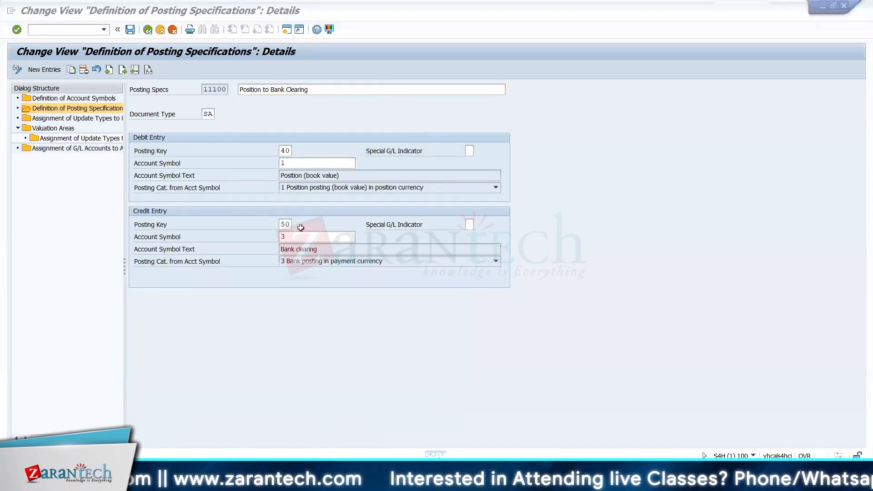
key(Right)
key(Right)
key(Right)
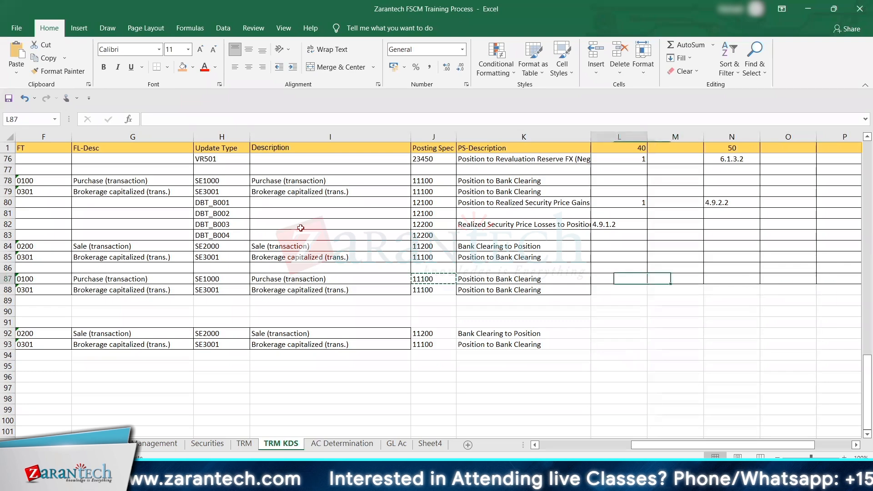
text(1)
key(Right)
key(Right)
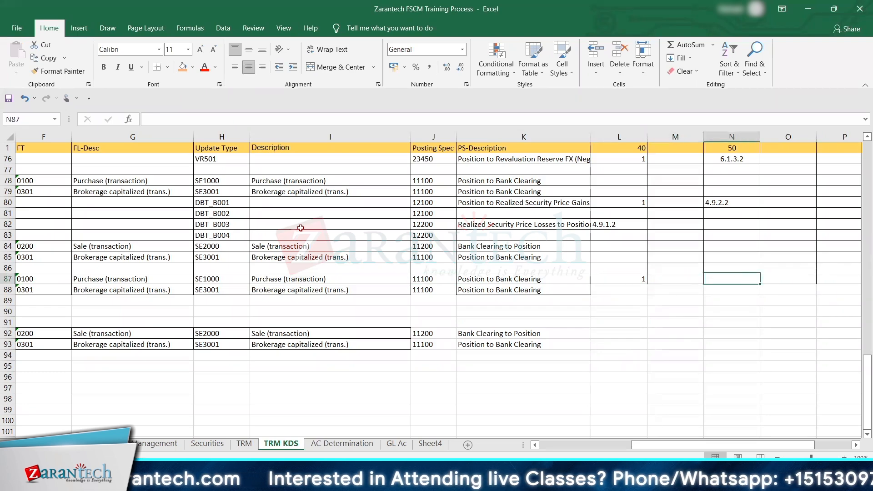
text(3)
key(Return)
key(Left)
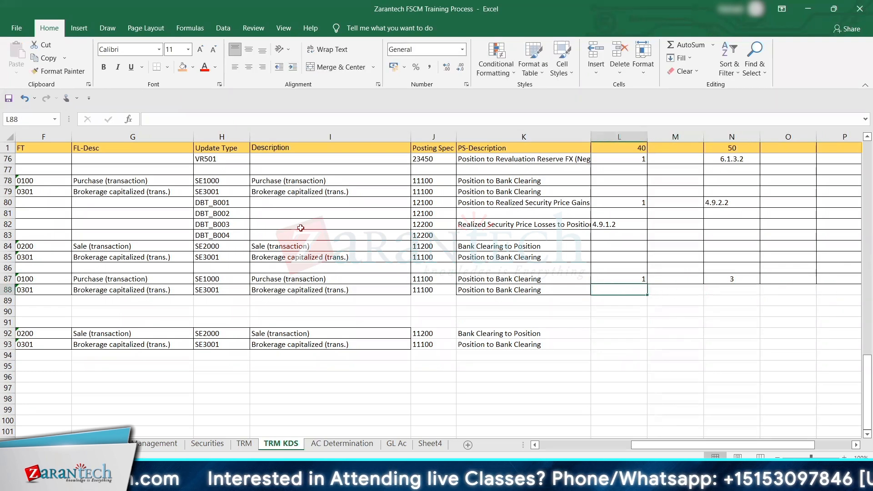
Step: Record the account symbols of the sale in Excel row 92: 3 under posting key 40 and 1 under posting key 50
key(alt)
key(Down)
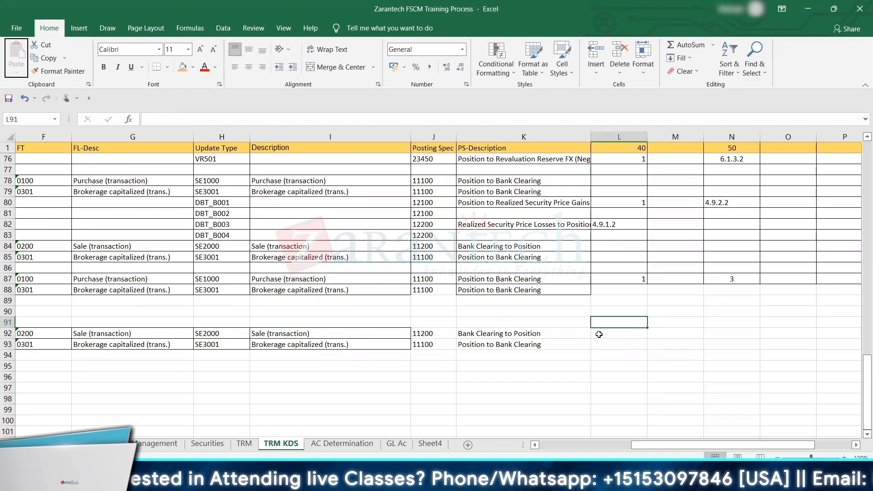
text(3)
key(Right)
key(Right)
text(1)
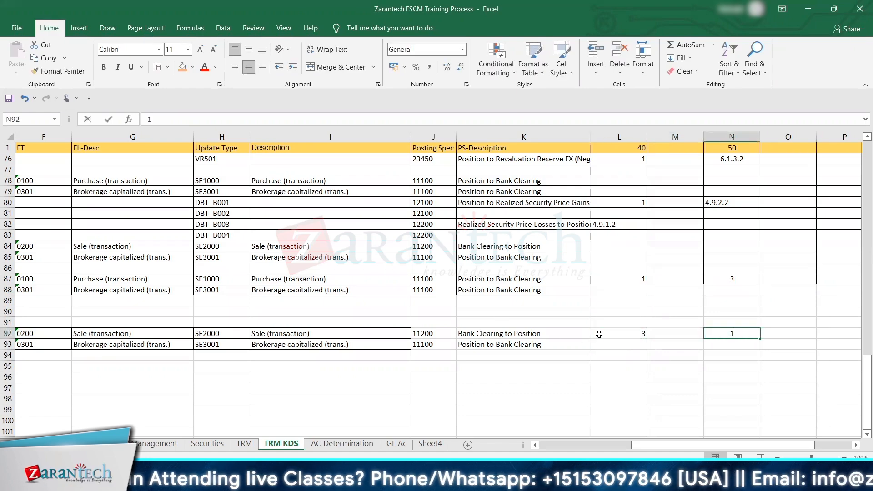
Step: In SAP, start new G/L account assignment entries for chart of accounts YCOA with account symbols 1 and 3
key(alt+Tab)
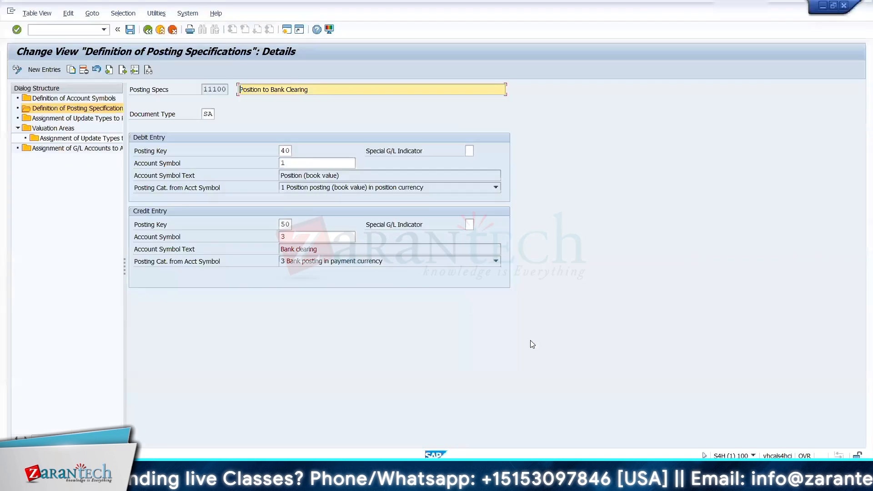
double_click(90, 152)
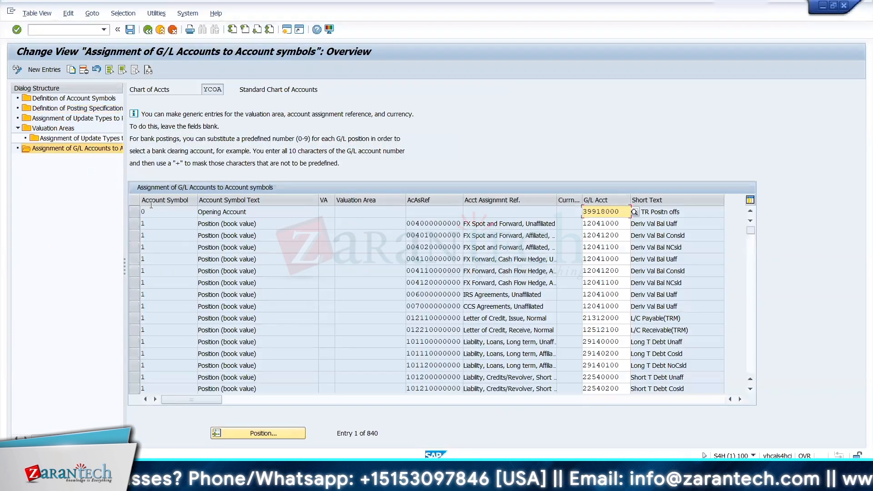
click(44, 70)
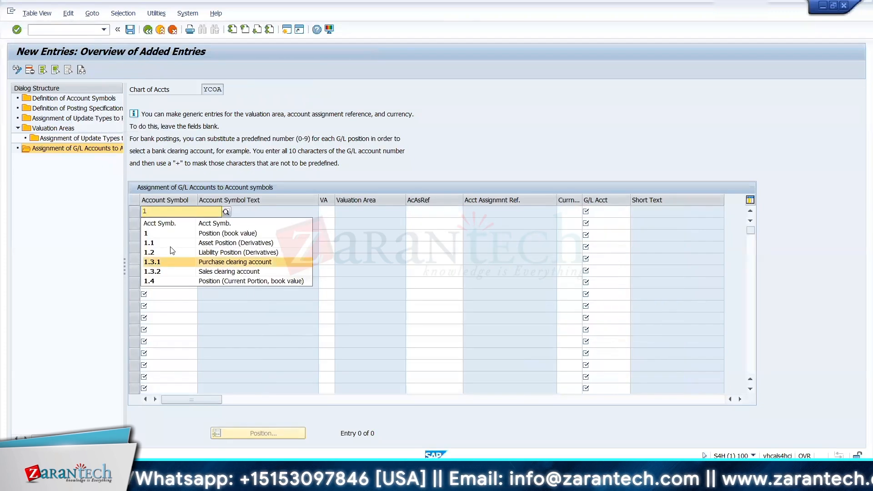
click(166, 234)
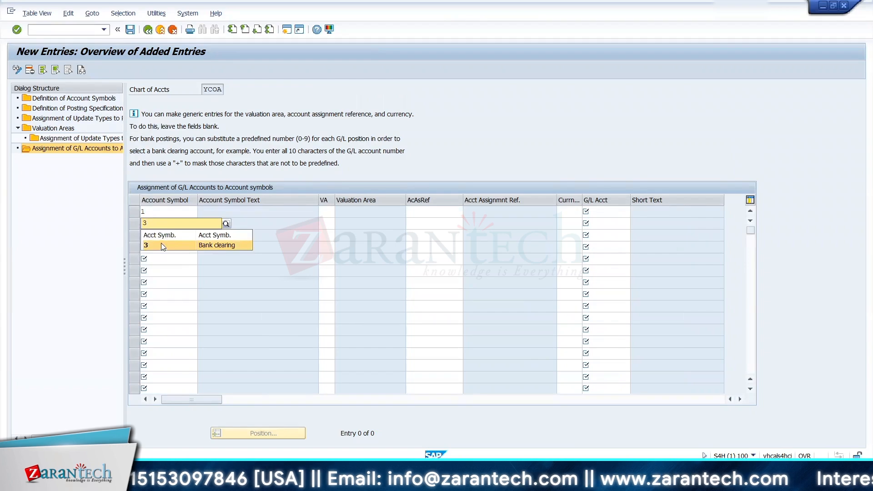
click(157, 245)
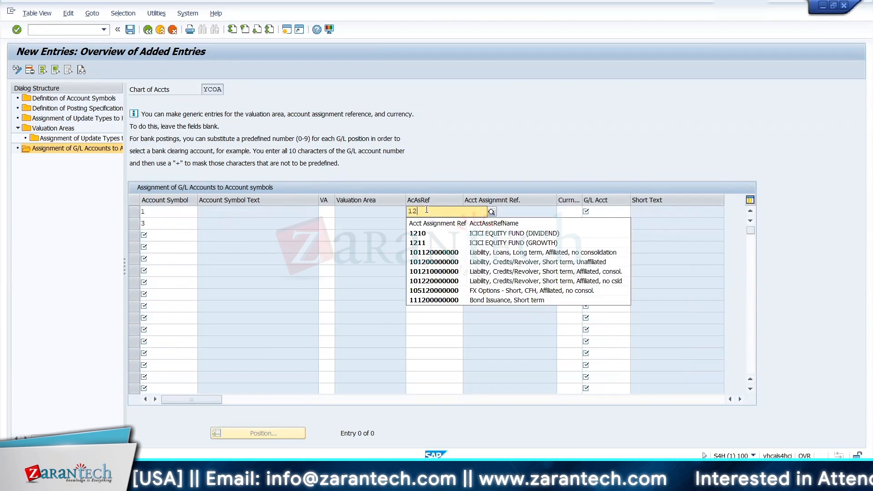
Step: Set the account assignment reference to 1210, ICICI EQUITY FUND (DIVIDEND), for both account symbols 1 and 3
click(423, 233)
click(418, 223)
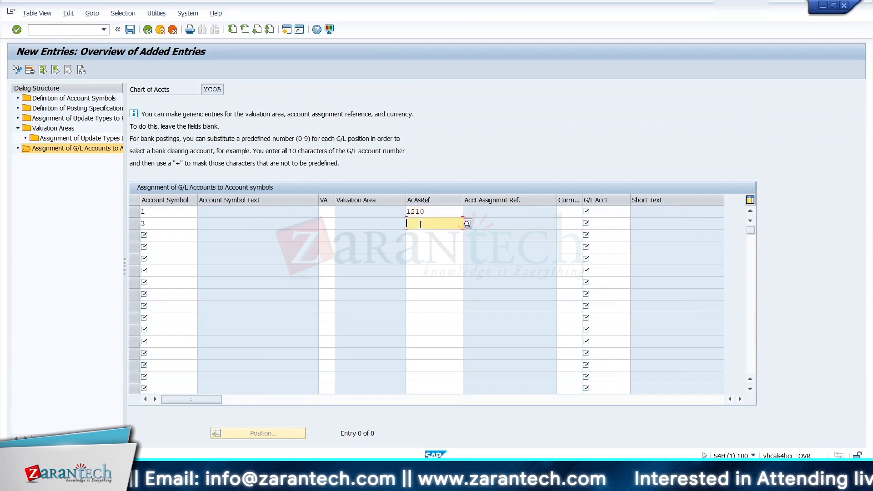
text(121)
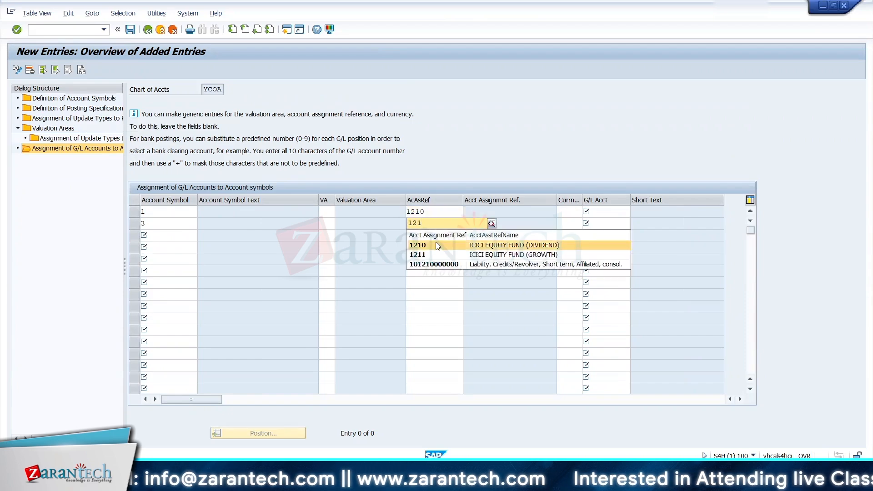
click(435, 242)
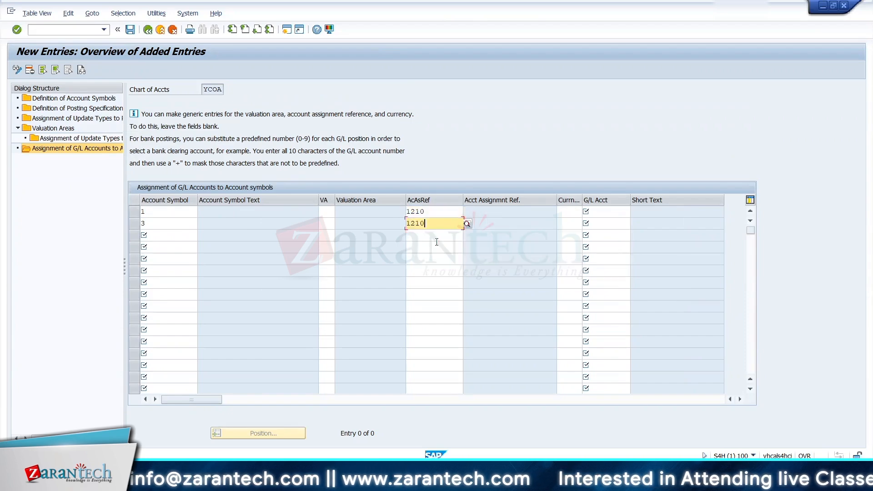
Step: Open transaction FS00 for central G/L account editing in a new SAP session
click(596, 212)
key(alt+Tab)
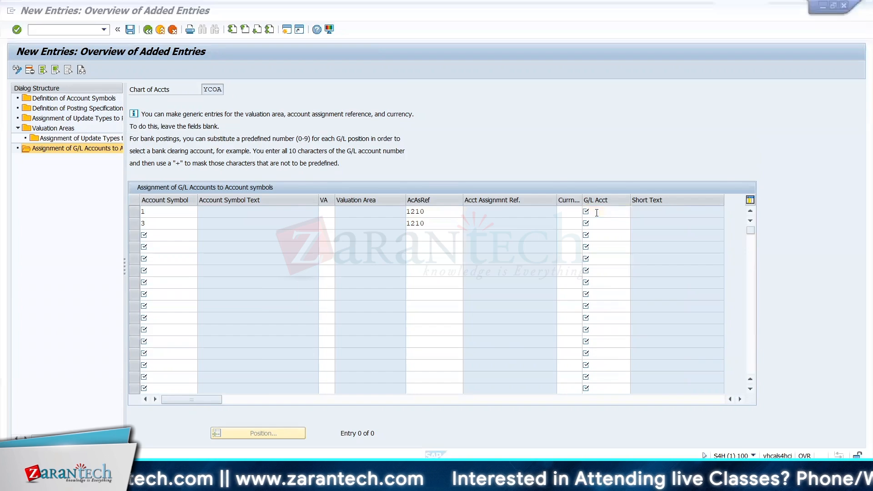
key(alt+Tab)
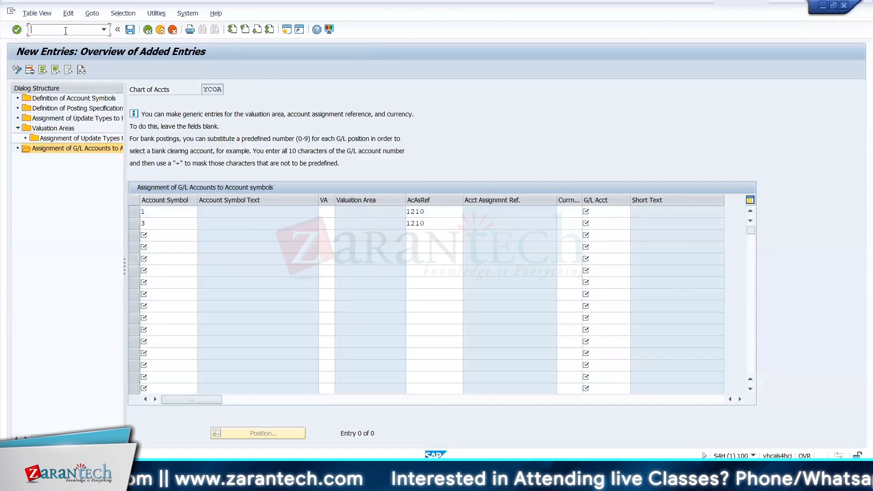
text(/o)
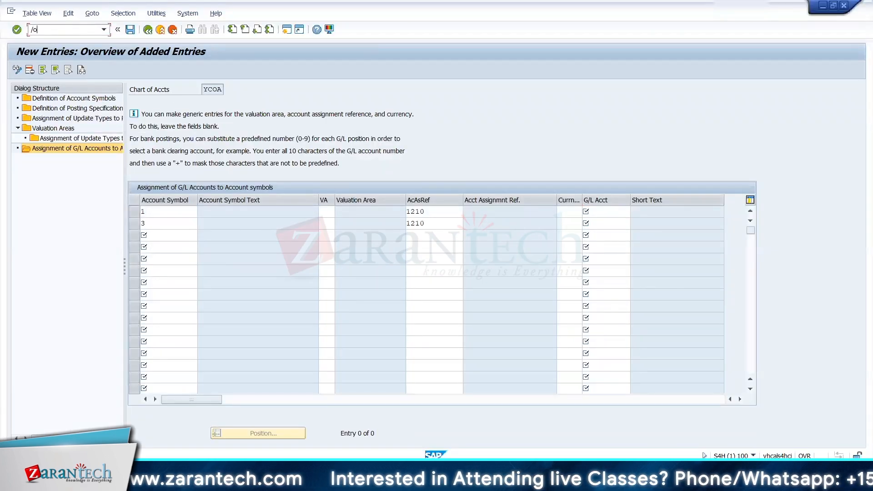
text(fs00)
key(Return)
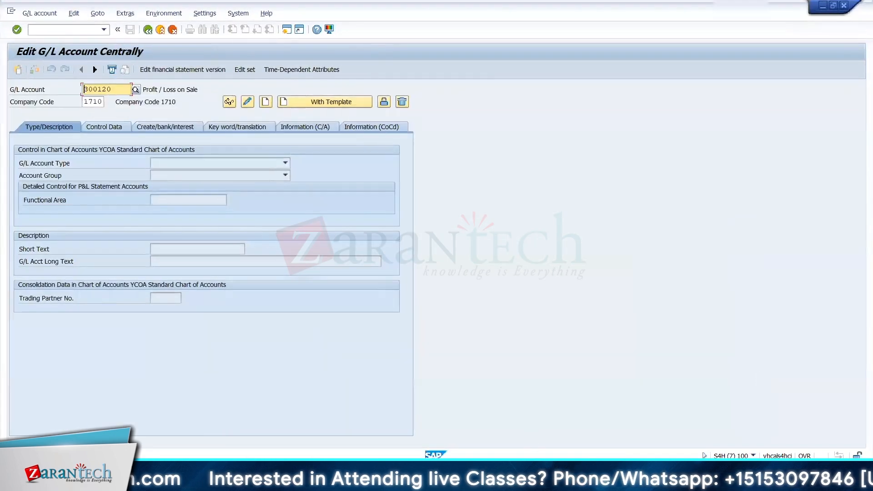
Step: Switch to Excel and copy the HDFC Main Bank G/L account number 205000 from the GL Ac sheet
mouse_move(546, 481)
click(520, 438)
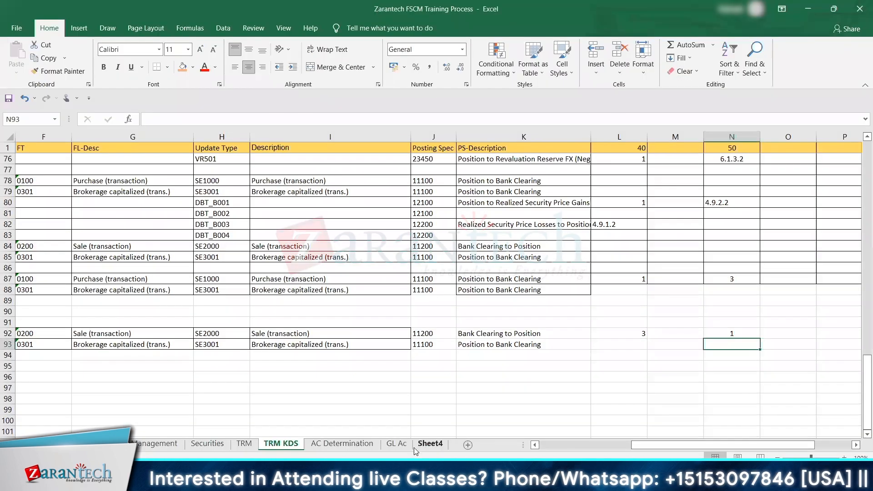
click(396, 444)
click(291, 269)
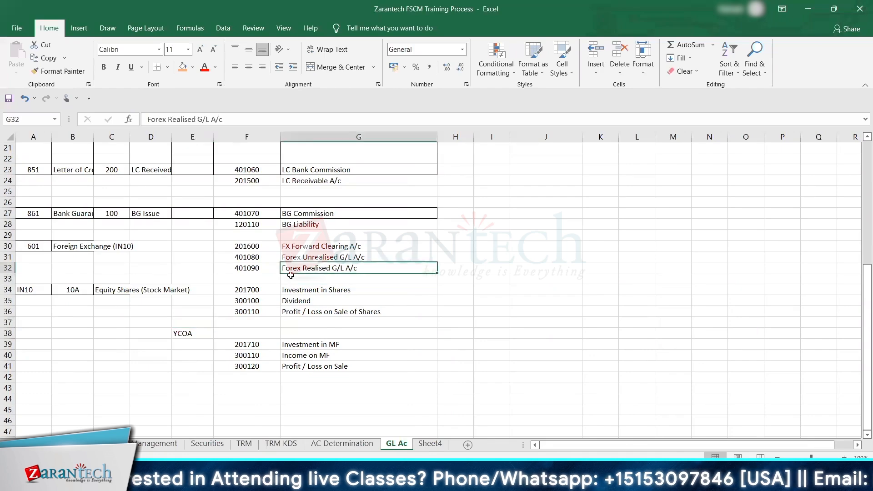
key(Up)
key(Up)
key(Up)
key(Up)
key(Up)
key(Up)
key(Up)
key(Up)
key(Up)
key(Up)
key(Up)
key(Up)
key(Up)
key(Up)
key(Up)
key(Up)
key(Up)
key(Up)
key(Up)
key(Up)
key(Up)
key(Up)
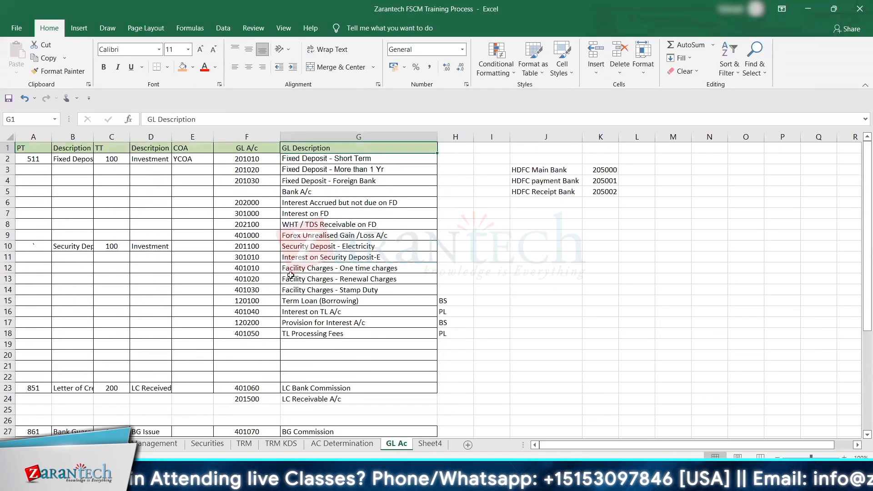
key(Down)
key(Down)
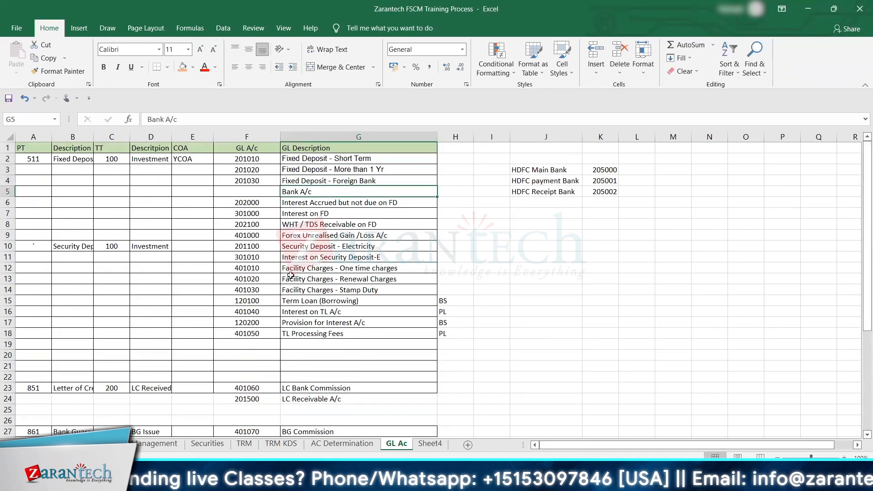
key(Right)
key(Right)
key(Right)
key(Up)
key(Up)
key(Right)
key(ctrl+c)
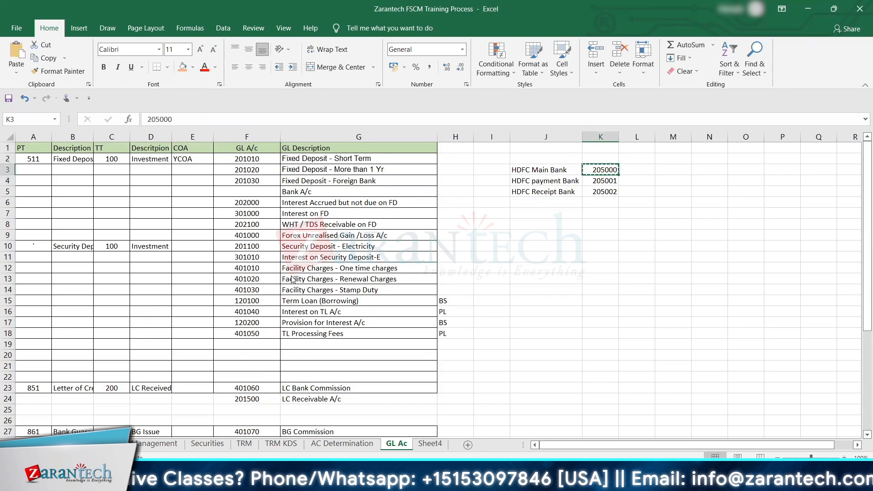
Step: Switch to SAP, enter G/L account 205000 for company code 1710 and start creating it with a template
key(alt+Tab)
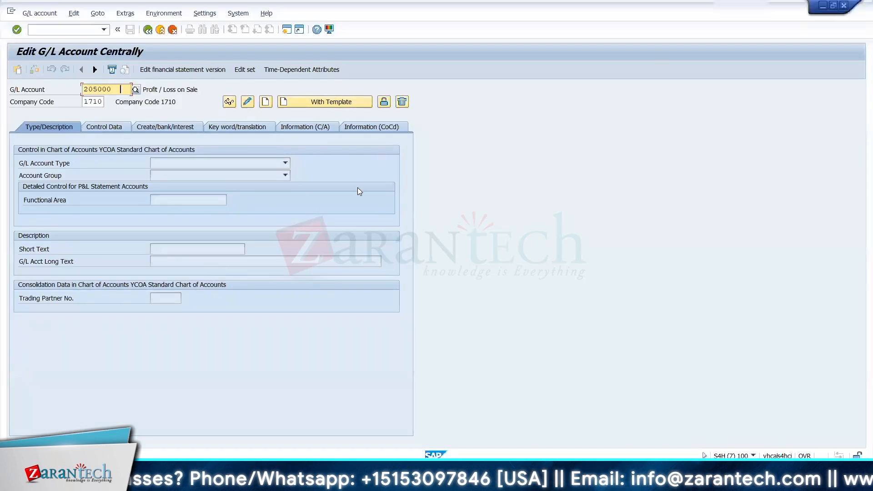
key(ctrl+v)
click(295, 104)
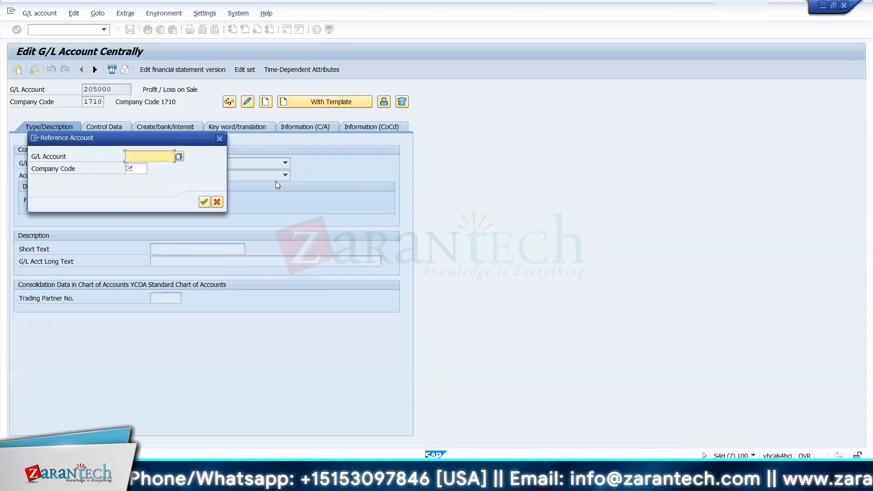
key(Down)
key(Down)
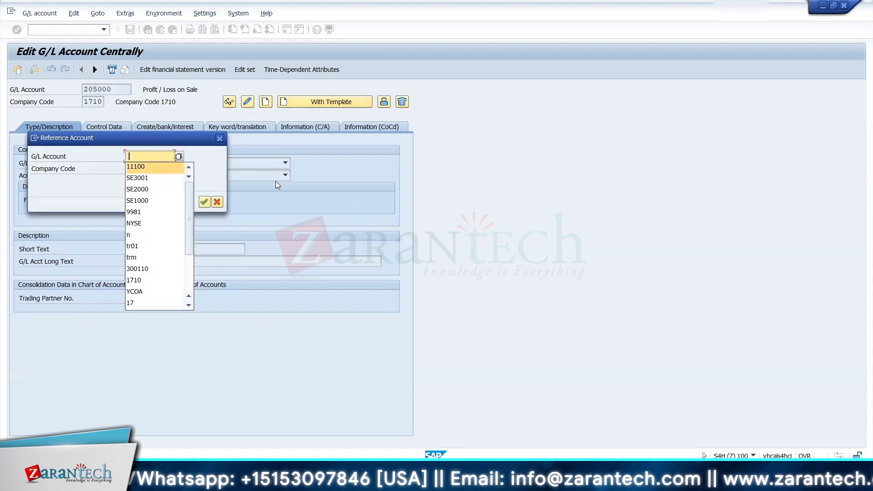
key(Up)
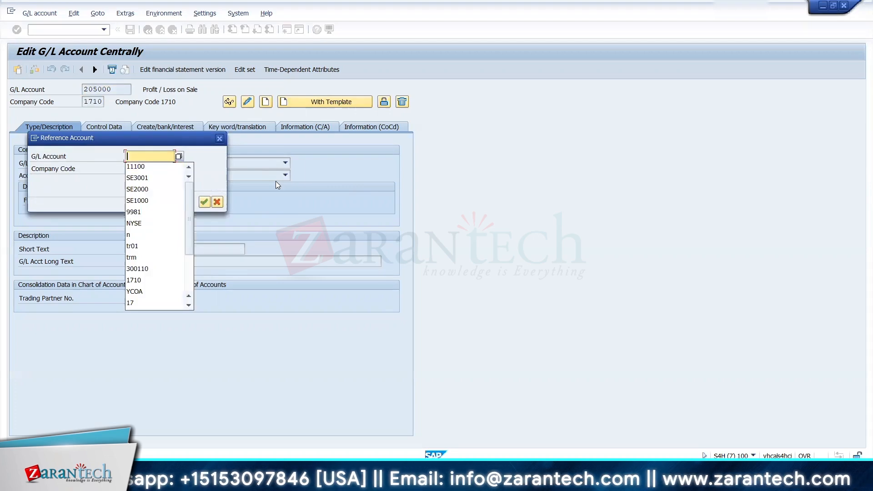
Step: Use the Investment in MF account 201710 from the Excel list, company code 1710, as the reference account
key(alt+Tab)
click(326, 362)
key(Down)
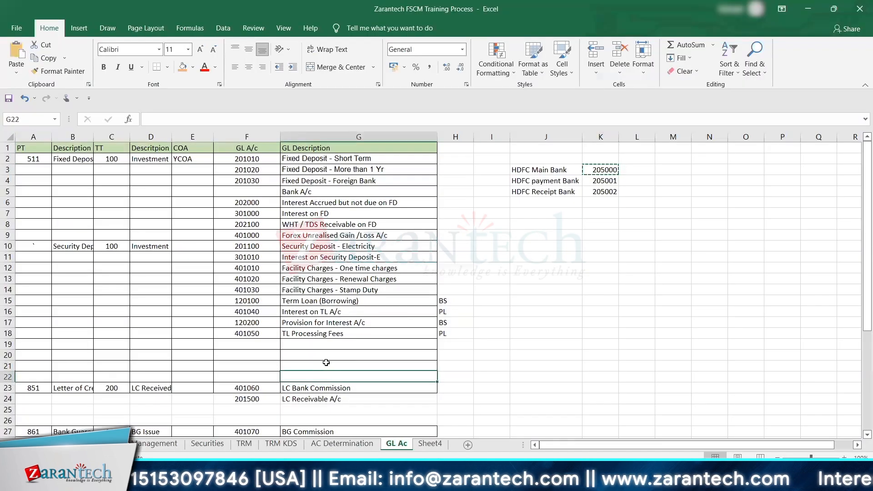
key(Down)
key(Down)
key(Down)
key(Down)
key(Down)
key(Down)
key(Down)
key(Down)
key(Down)
key(Down)
key(Down)
key(Down)
key(Down)
key(Down)
key(Down)
key(Down)
key(Down)
key(Down)
key(Down)
key(Down)
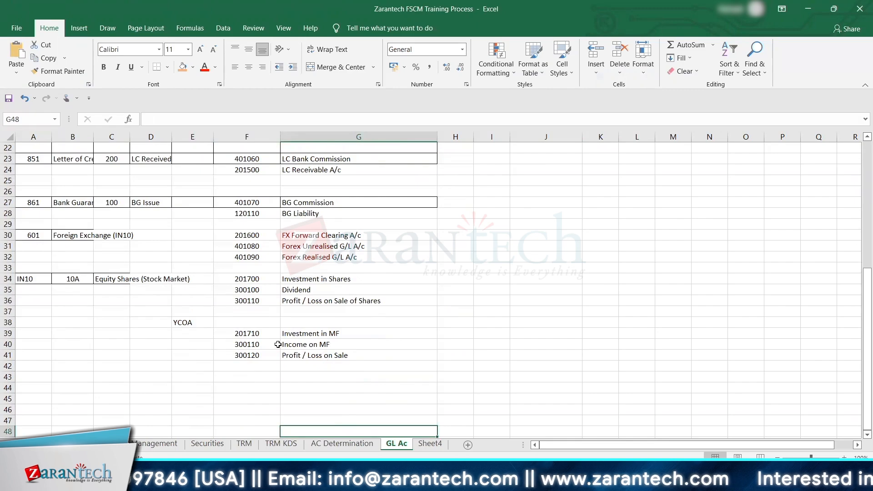
click(252, 331)
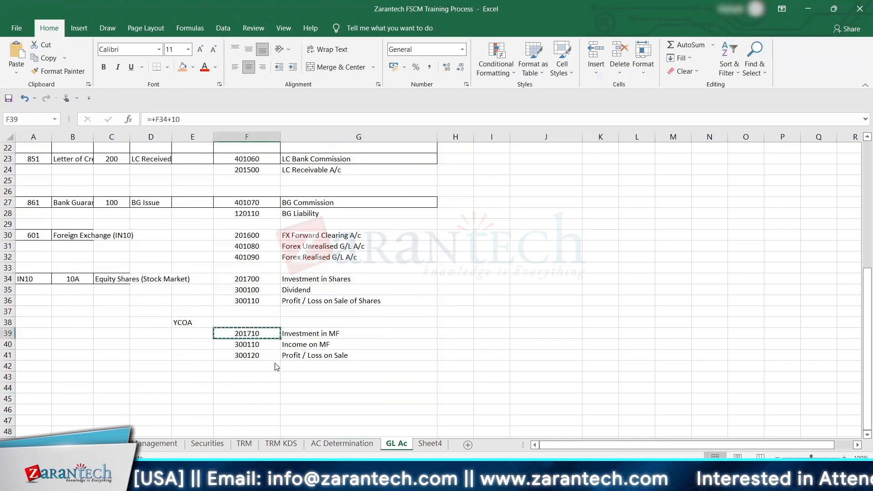
key(alt+Tab)
key(Tab)
key(BackSpace)
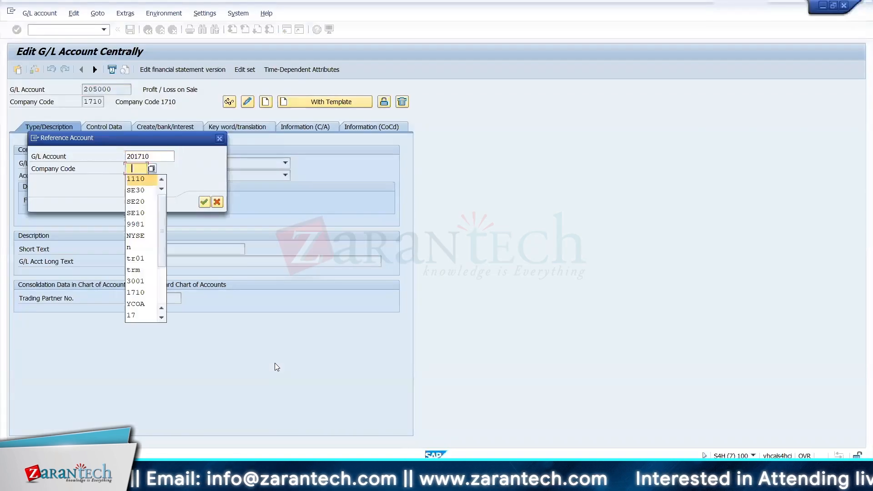
text(1710)
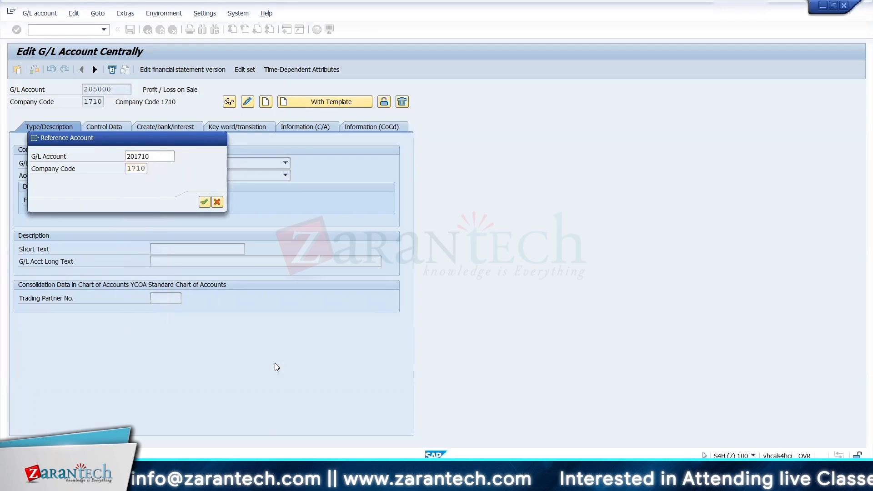
key(Return)
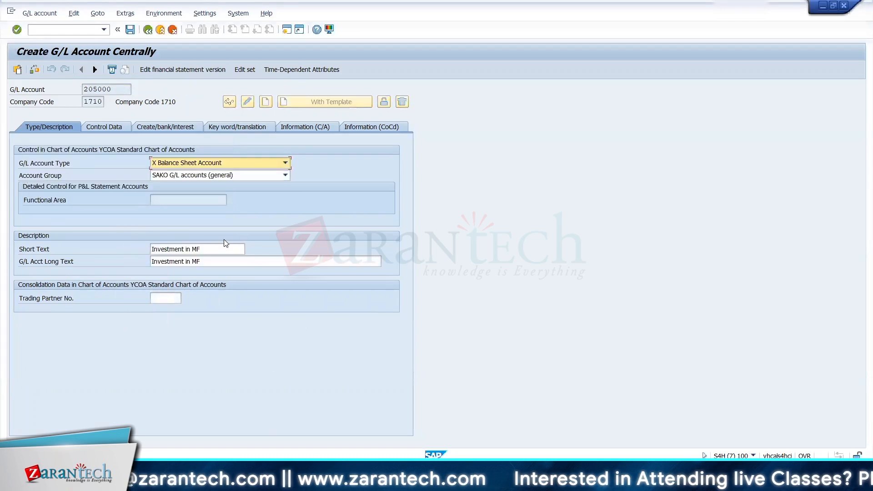
Step: Keep the new G/L account as a balance sheet account and set its account group to FIN. Liquid funds accounts
click(215, 164)
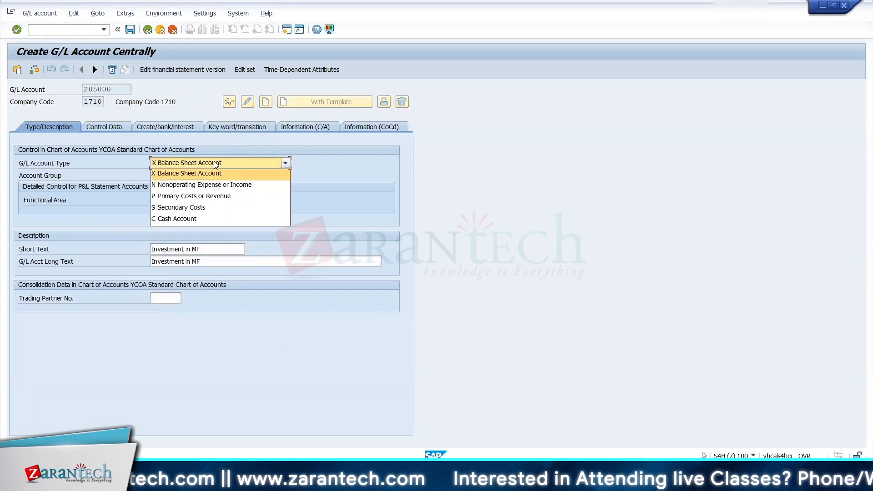
click(214, 162)
click(209, 179)
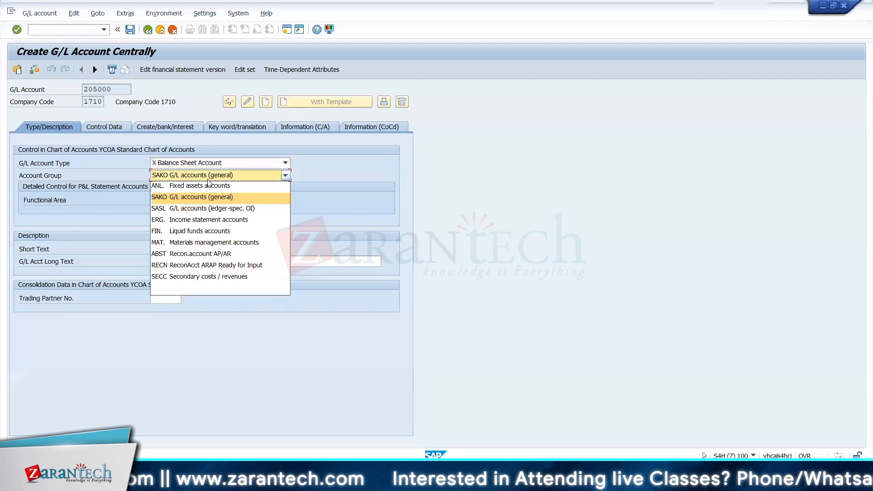
click(197, 231)
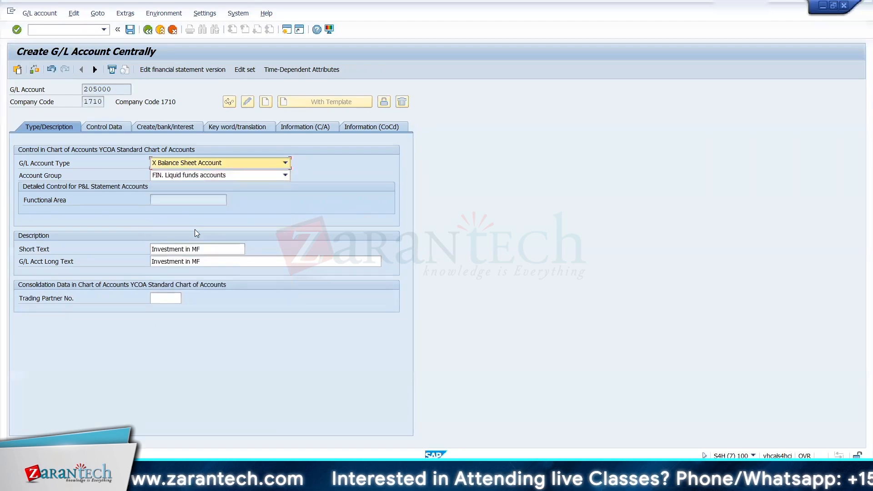
Step: Replace the account's short and long texts with HDFC Main Bank, copied from the Excel list
click(205, 250)
key(BackSpace)
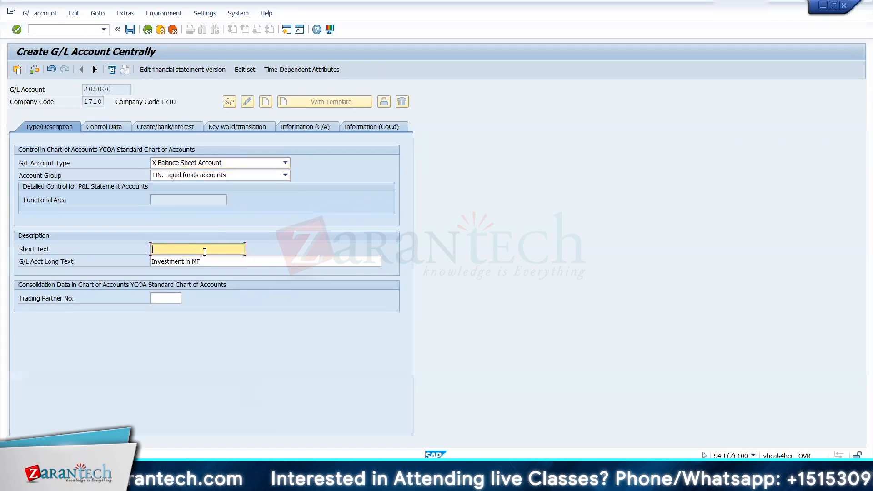
key(alt+Tab)
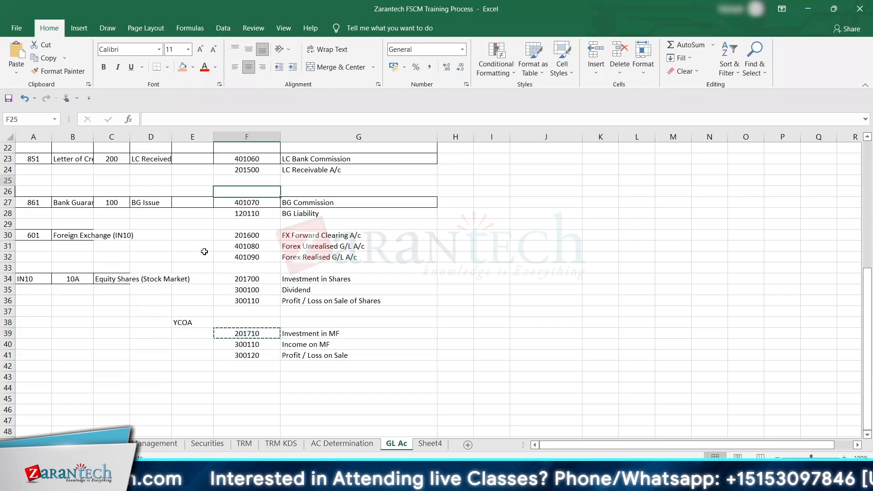
key(Up)
key(Up)
key(Up)
key(Up)
key(Up)
key(Up)
key(Up)
key(Up)
key(Up)
key(Up)
key(Up)
key(Up)
key(Up)
key(Up)
key(Up)
key(Up)
key(Up)
key(Up)
key(Up)
key(Up)
key(Right)
key(Right)
key(Right)
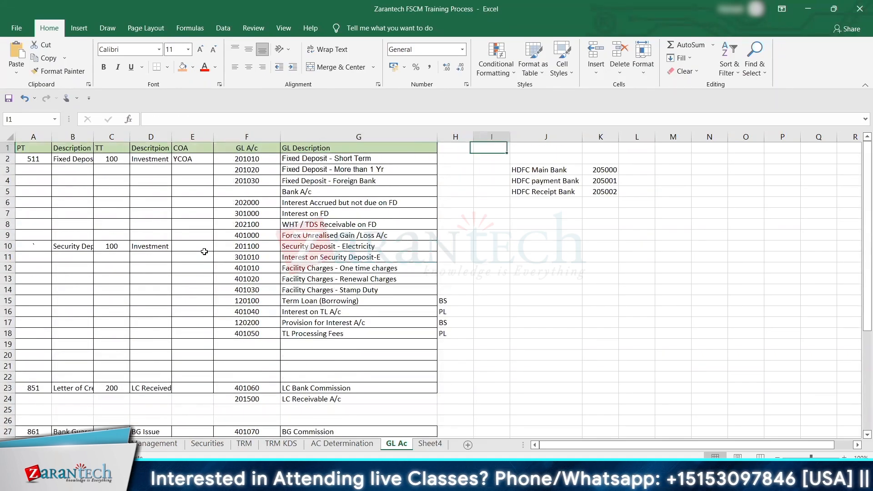
key(Down)
key(Left)
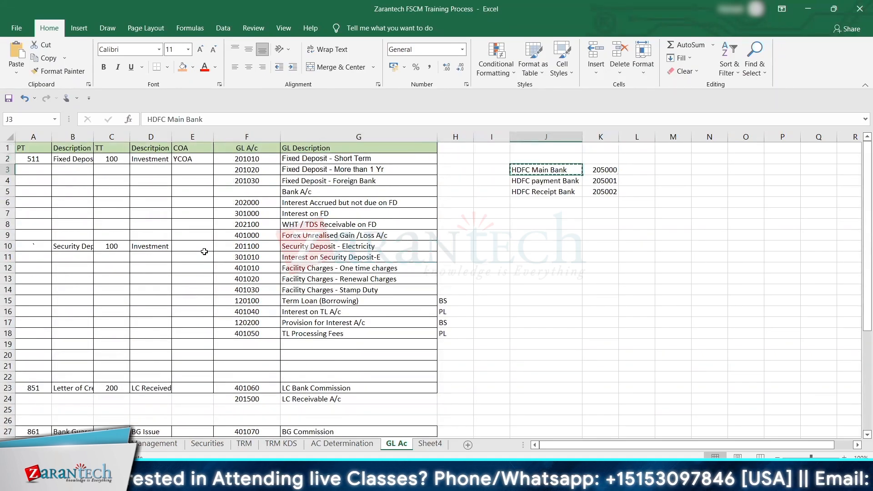
key(alt+Tab)
key(Tab)
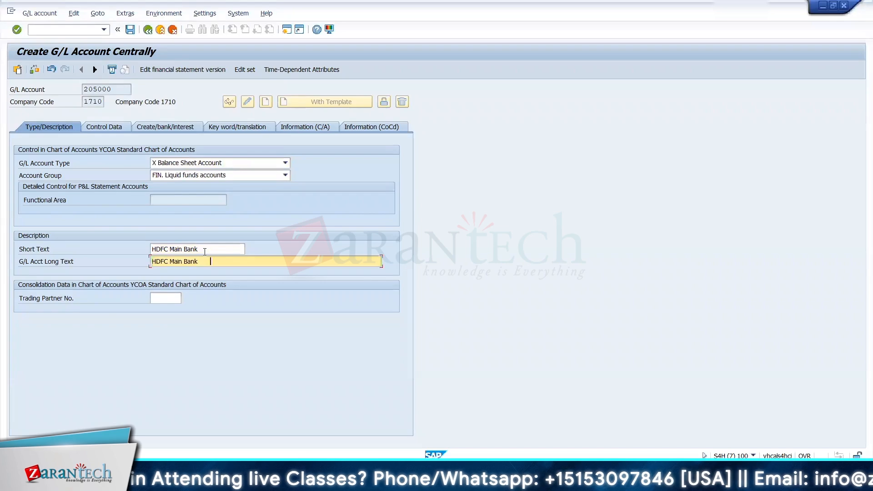
Step: Review the account's control data, mark it as relevant to cash flow and save G/L account 205000
click(99, 128)
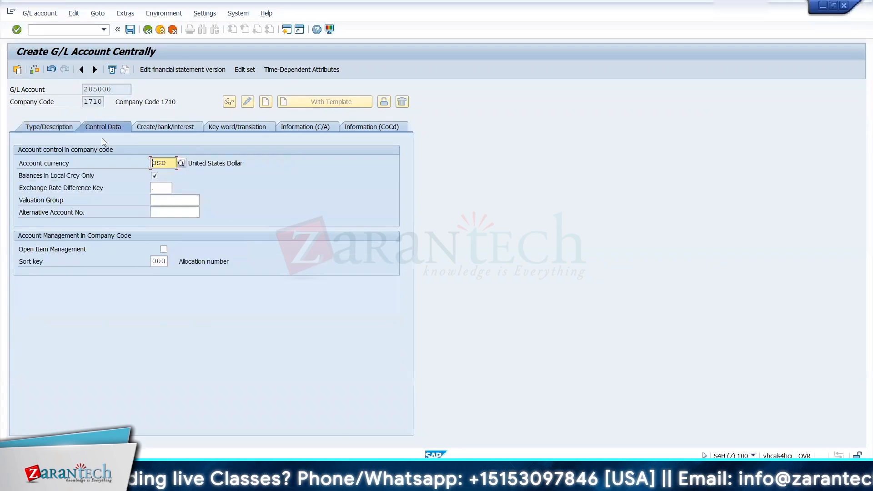
click(163, 126)
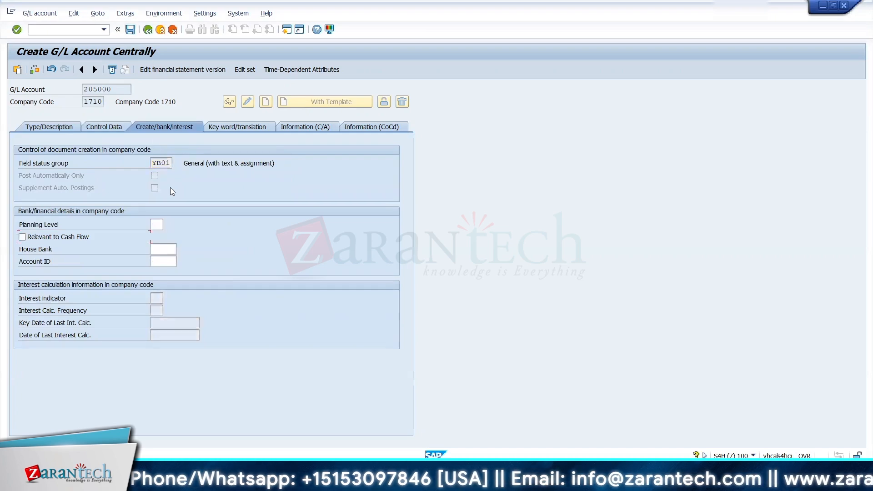
key(alt+Tab)
key(alt+Tab)
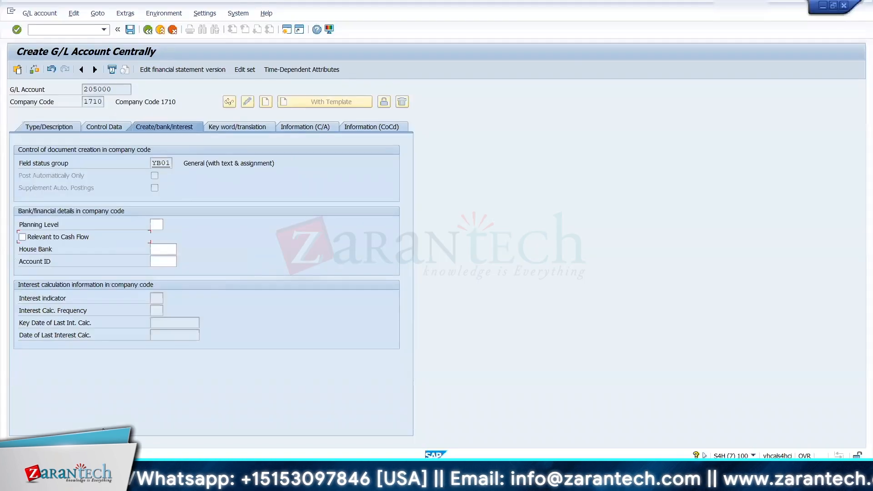
click(88, 241)
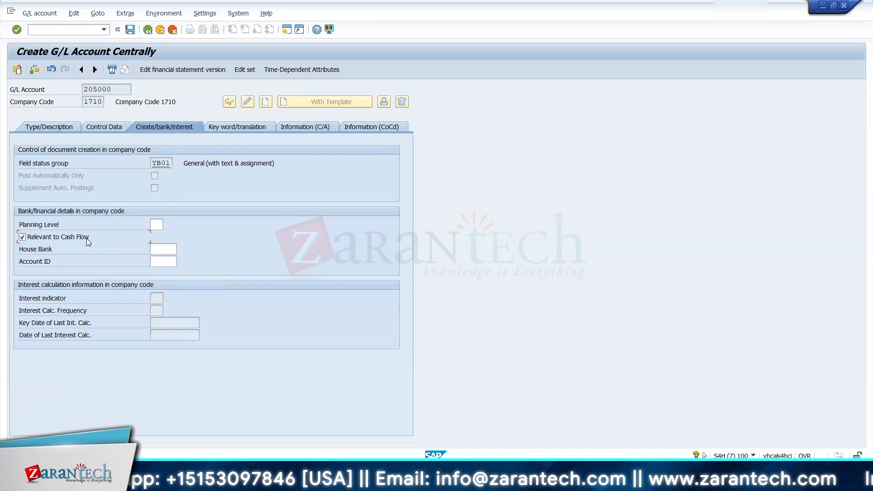
click(130, 30)
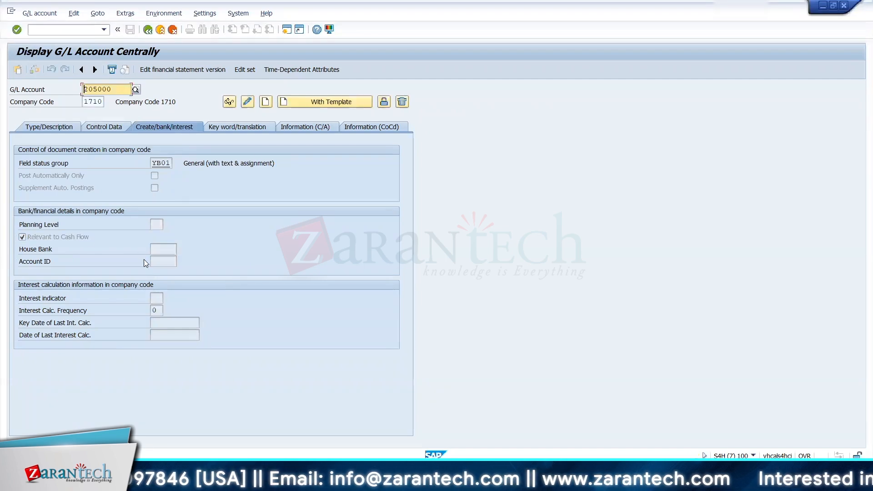
Step: Copy 205000 from Excel and enter it as the G/L account for account symbol 3 in the SAP assignment table
key(alt+Tab)
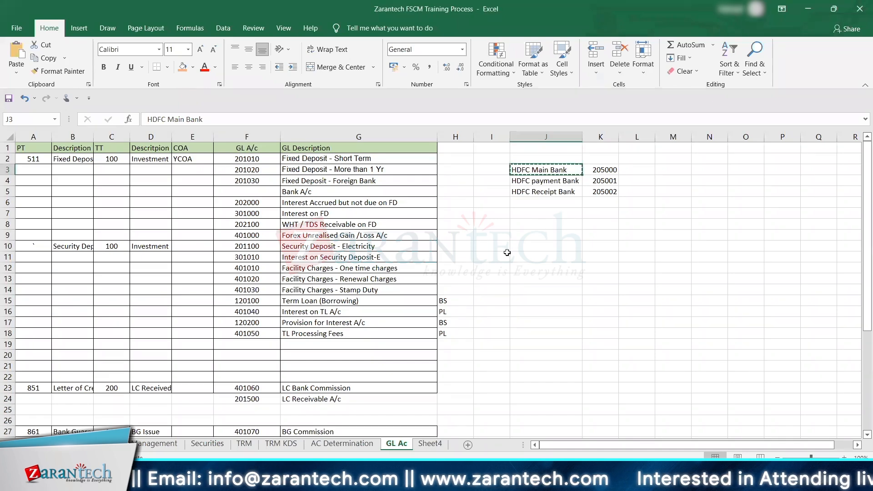
click(603, 170)
key(ctrl+c)
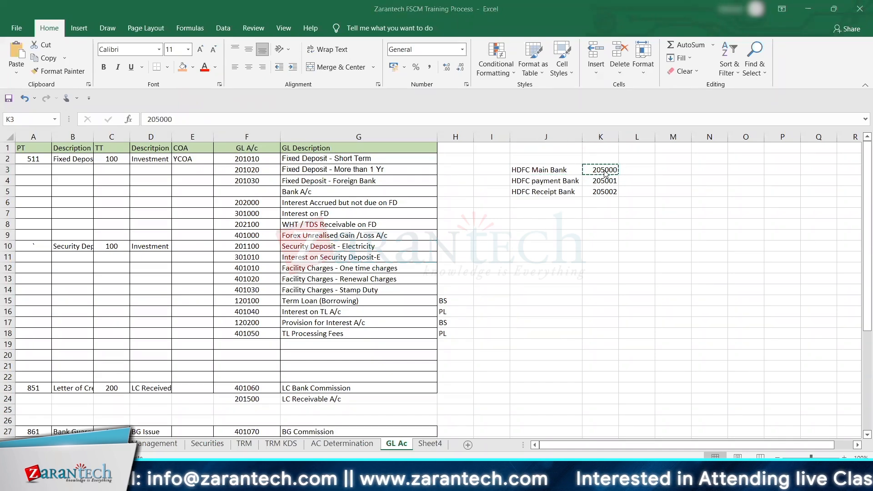
key(alt+Tab)
click(596, 225)
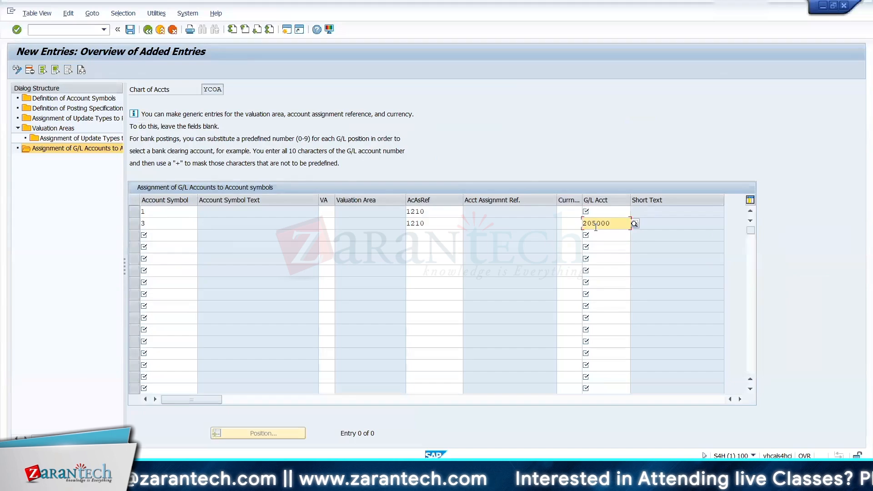
Step: Copy the Investment in MF account number 201710 from the Excel list and enter it as the G/L account for account symbol 1 in SAP
key(alt+Tab)
click(300, 384)
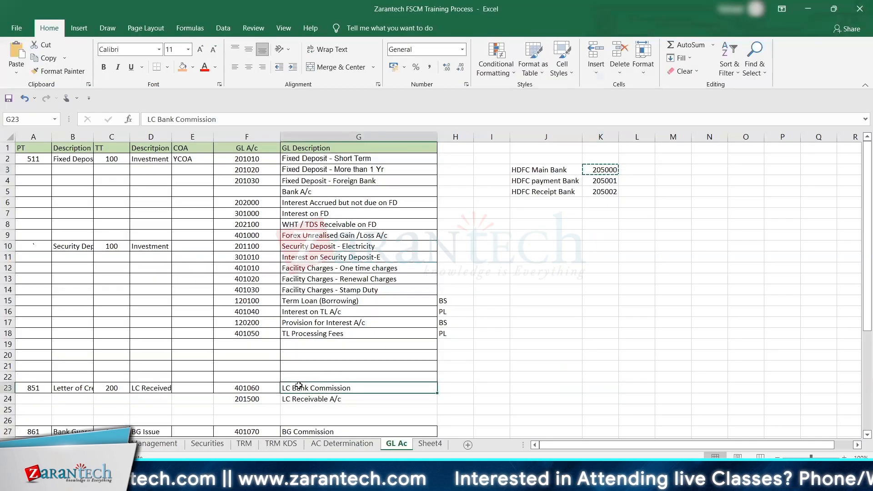
key(Down)
key(Down)
key(Down)
key(Down)
key(Down)
key(Down)
key(Down)
key(Down)
key(Down)
key(Down)
key(Down)
key(Down)
key(Down)
key(Down)
key(Down)
key(Down)
key(Down)
key(Down)
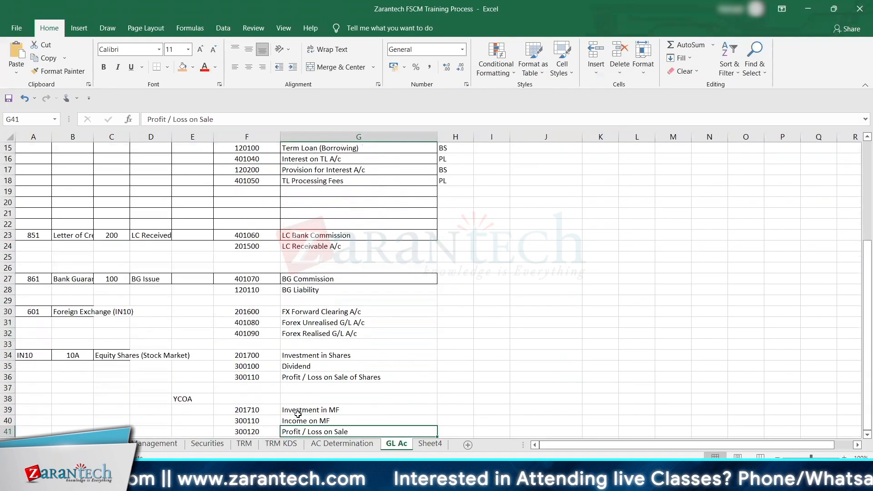
click(266, 411)
key(alt+Tab)
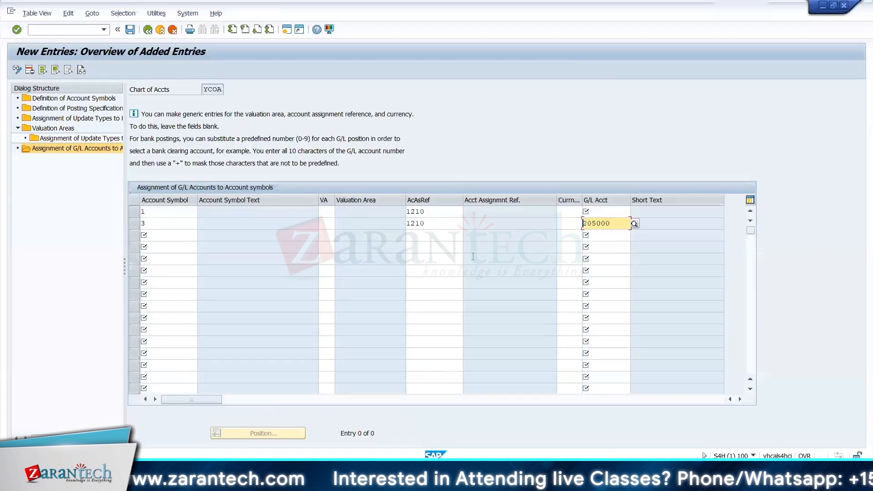
click(609, 210)
key(ctrl+v)
key(Return)
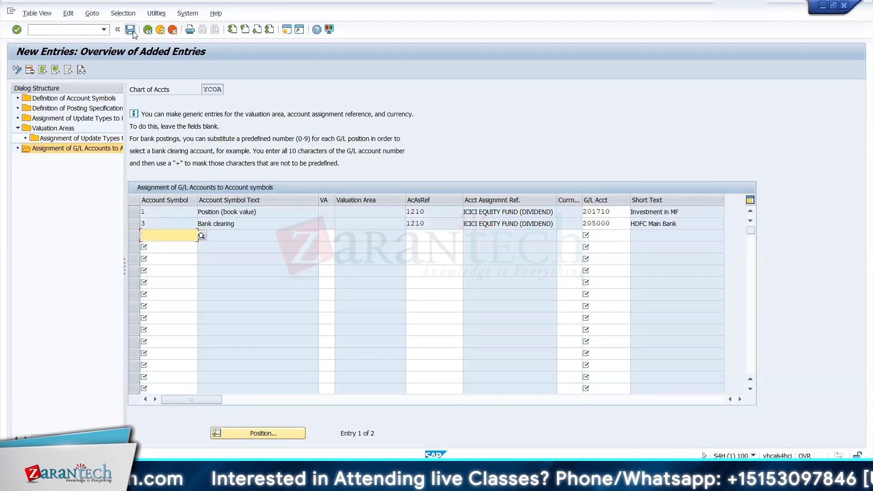
Step: Save the G/L account assignments under customizing request S4HK901970 and return to the IMG structure
click(131, 30)
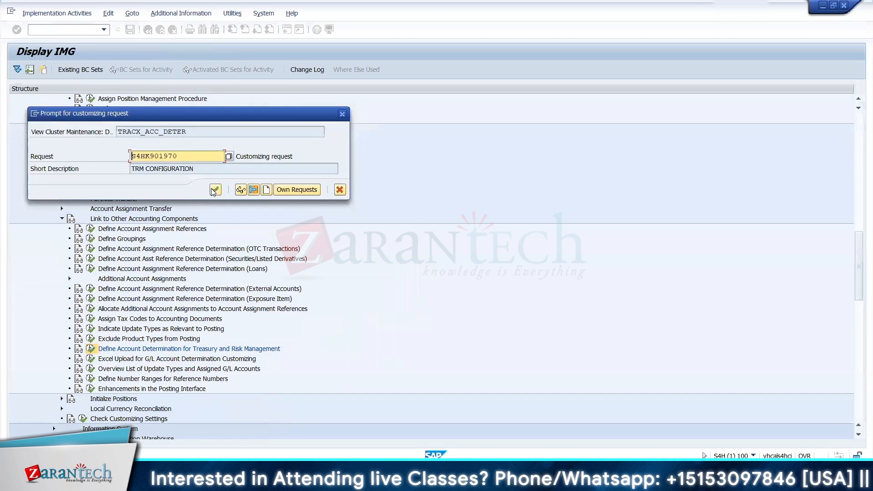
click(215, 190)
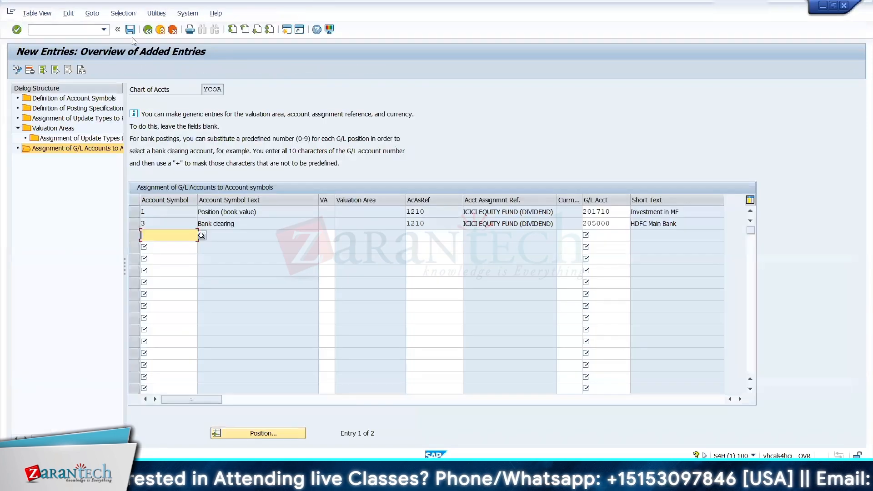
click(148, 30)
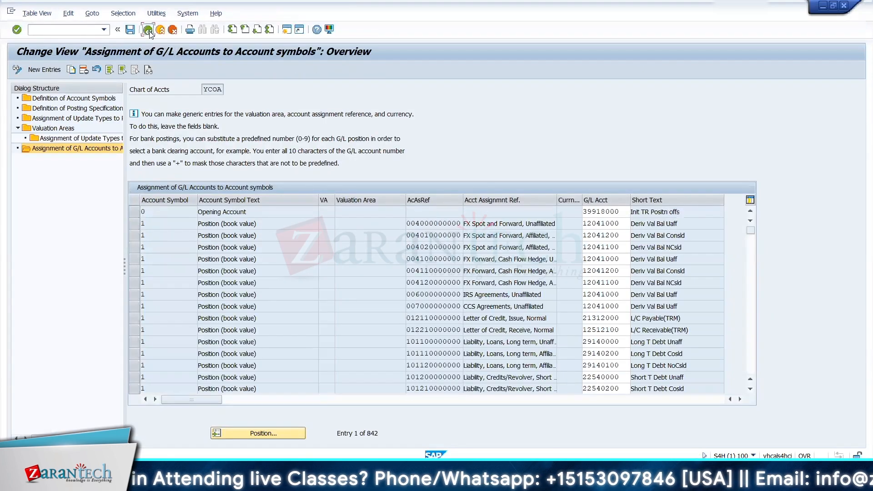
click(148, 30)
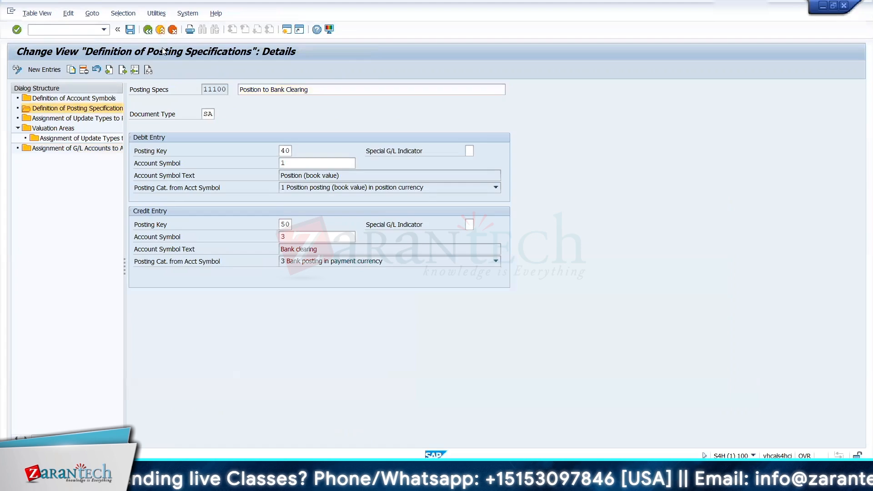
click(160, 30)
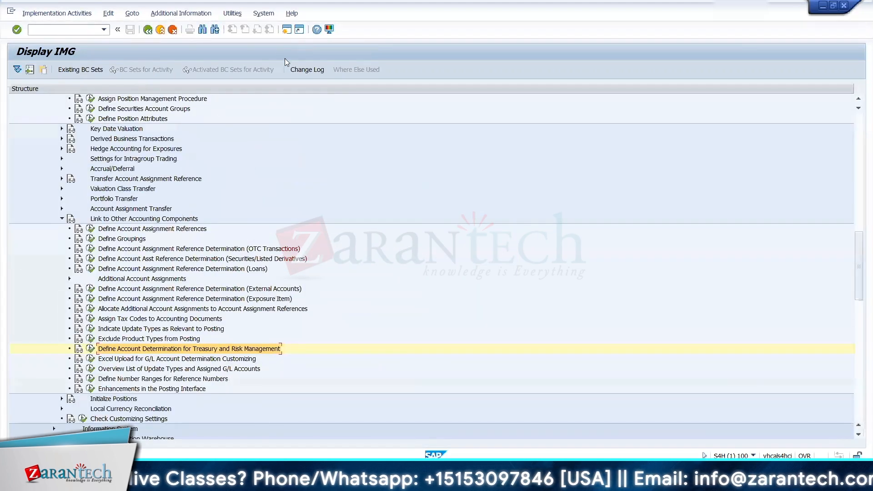
Step: Close the Change Organization session and spare SAP Easy Access sessions, and switch to the Display G/L Account Centrally session
click(287, 29)
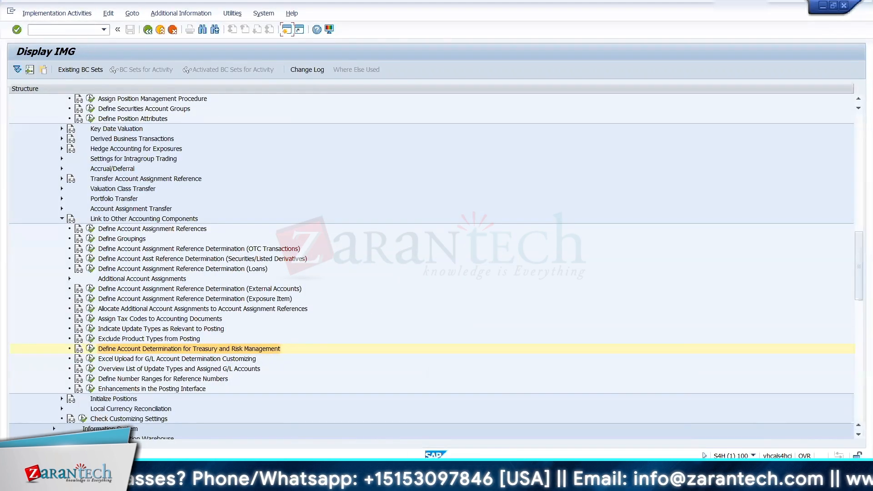
click(536, 480)
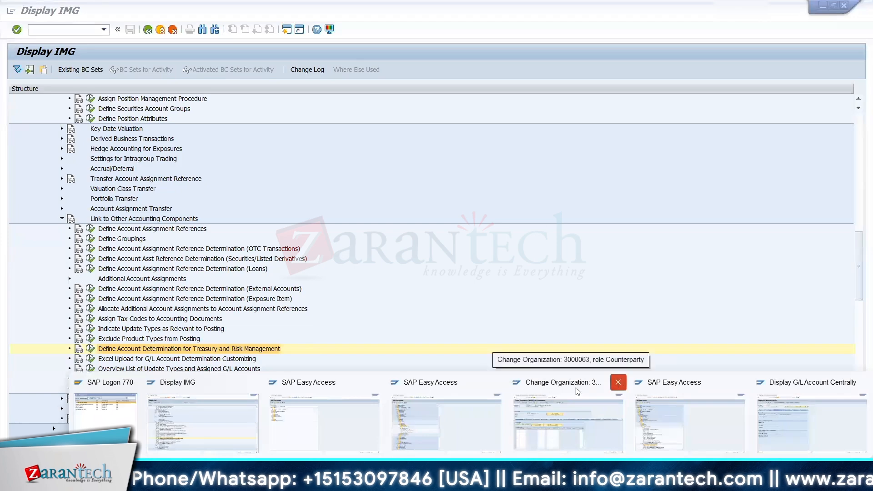
click(617, 382)
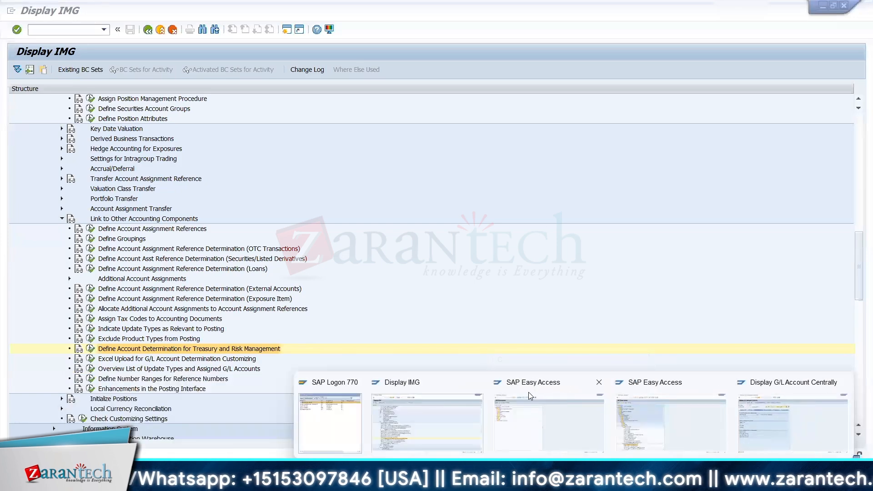
click(599, 381)
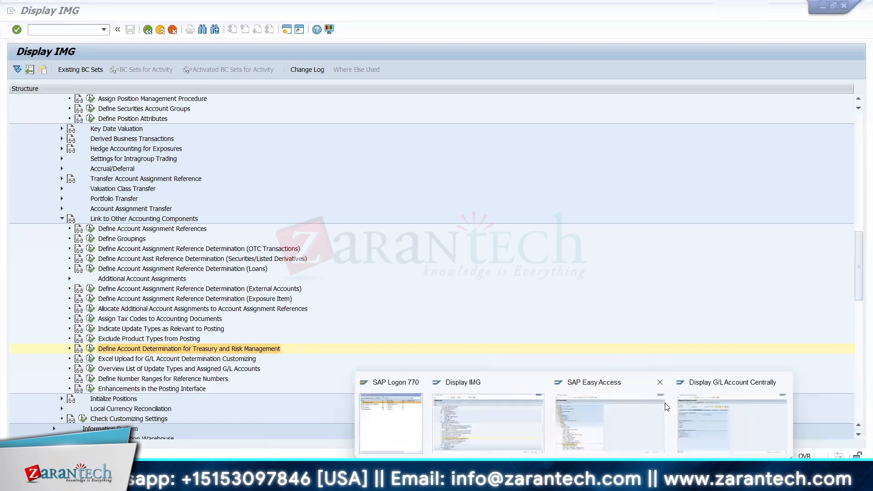
click(684, 412)
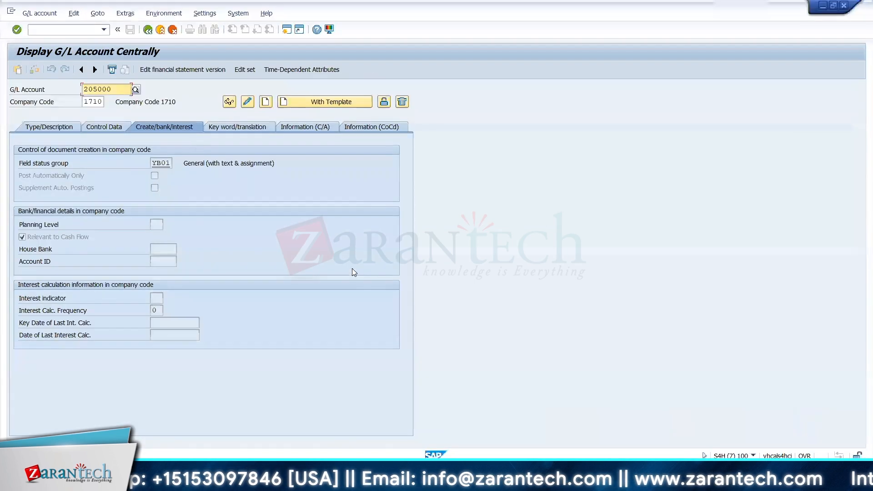
Step: Start transaction FTR_CREATE in place of the G/L account display
click(77, 30)
text(/nf)
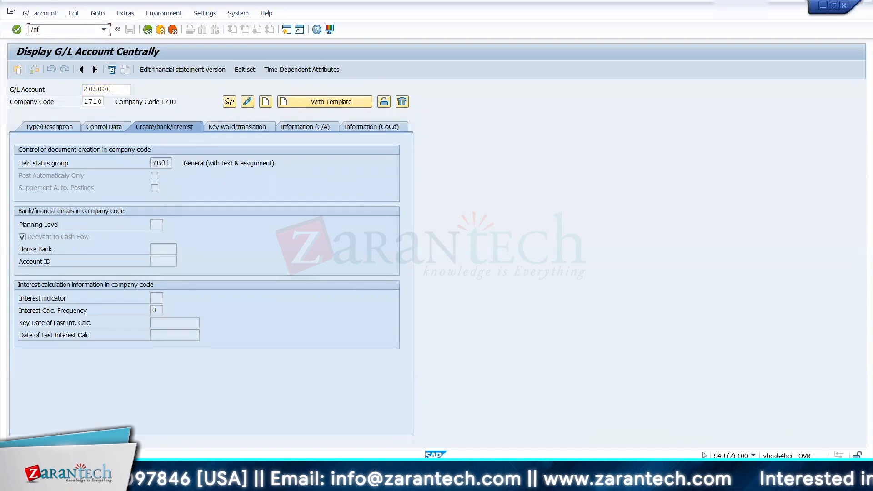
text(tr_creat)
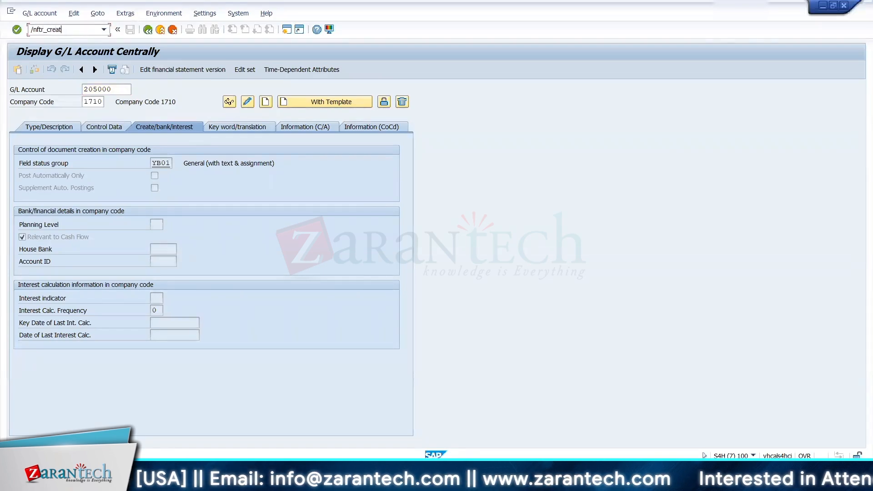
text(e)
key(Return)
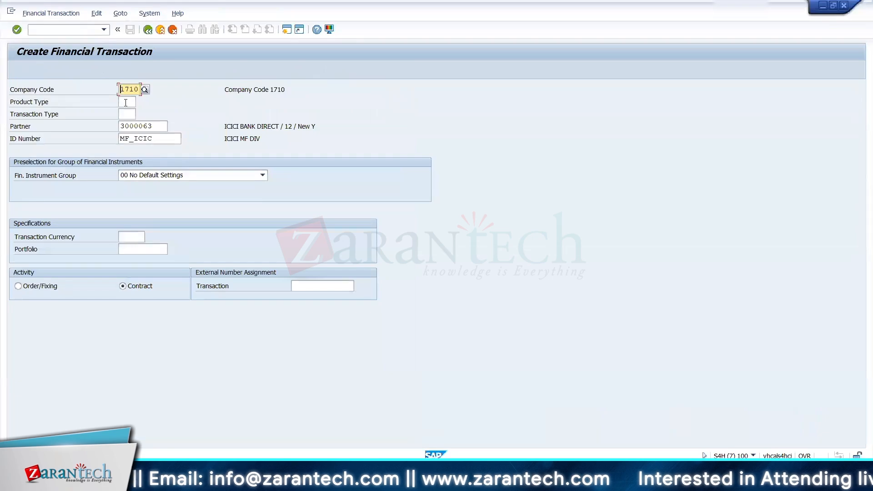
Step: Begin a financial transaction with product type 12A and transaction type 100, keeping company code 1710 and ID number MF_ICIC
click(126, 102)
text(12)
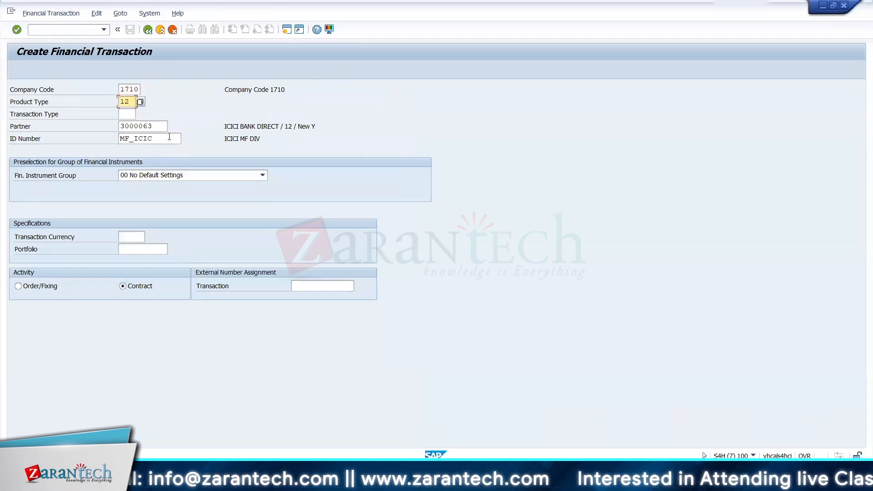
text(A)
click(128, 115)
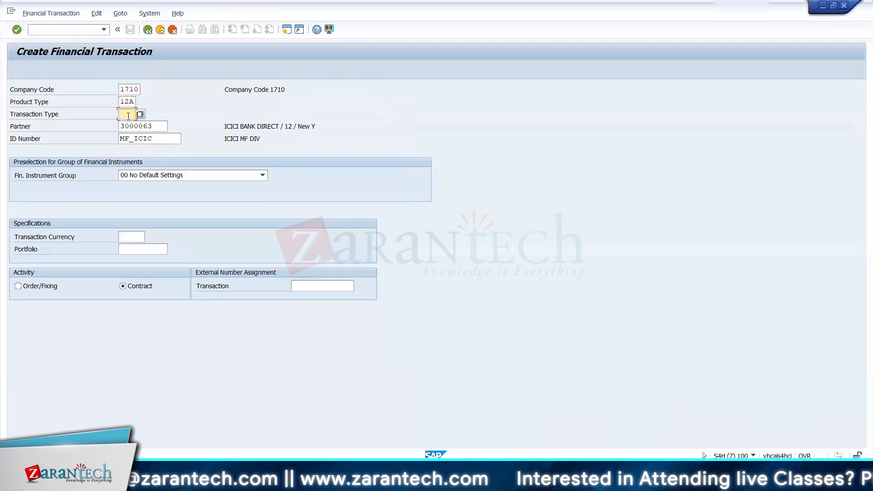
text(1)
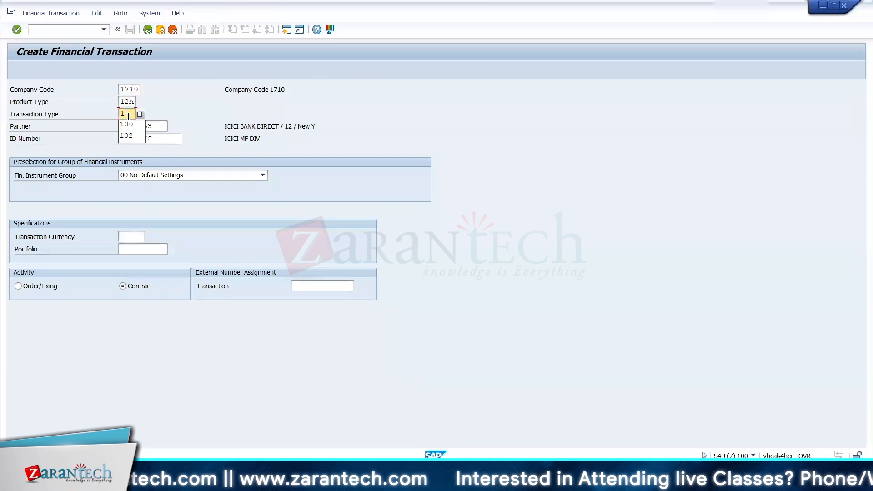
click(124, 124)
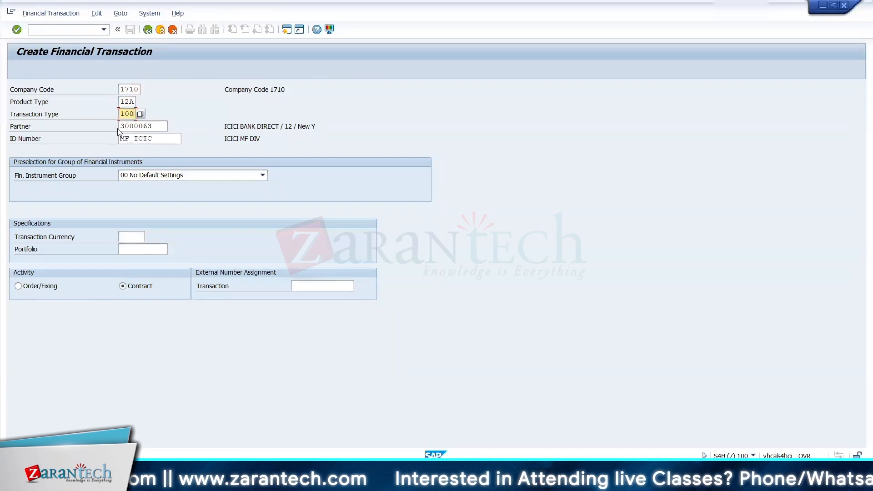
click(150, 139)
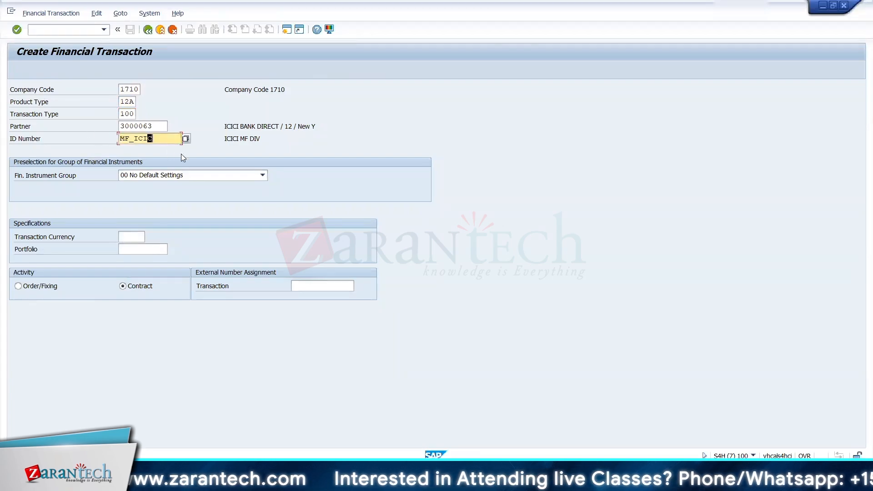
key(Return)
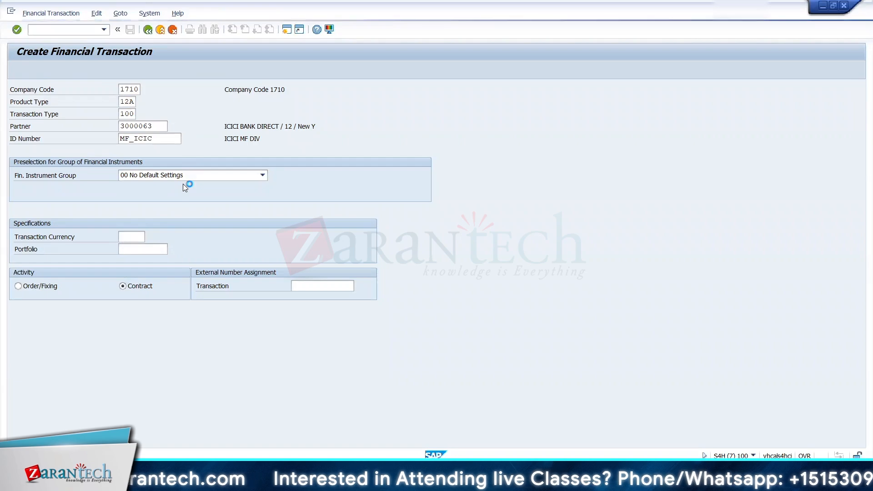
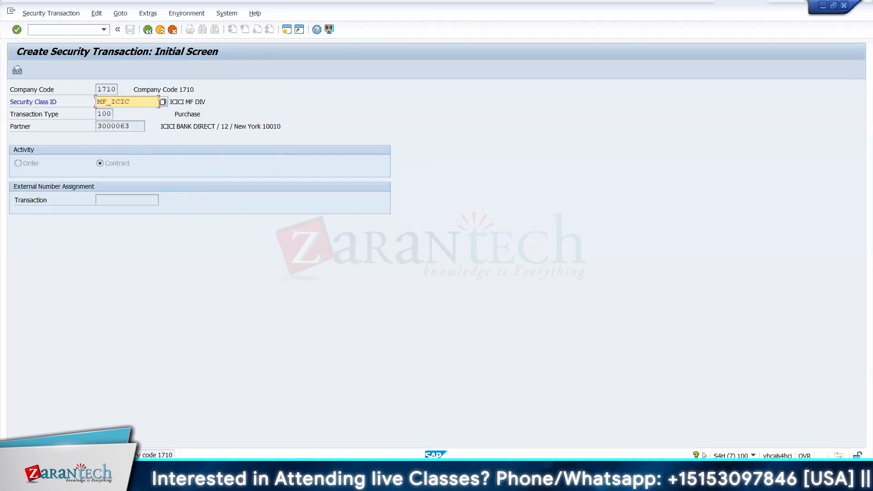
Step: Switch to the Display IMG session and expand the Securities node's Master Data, Transaction Management and Position Management branches
key(alt+Tab)
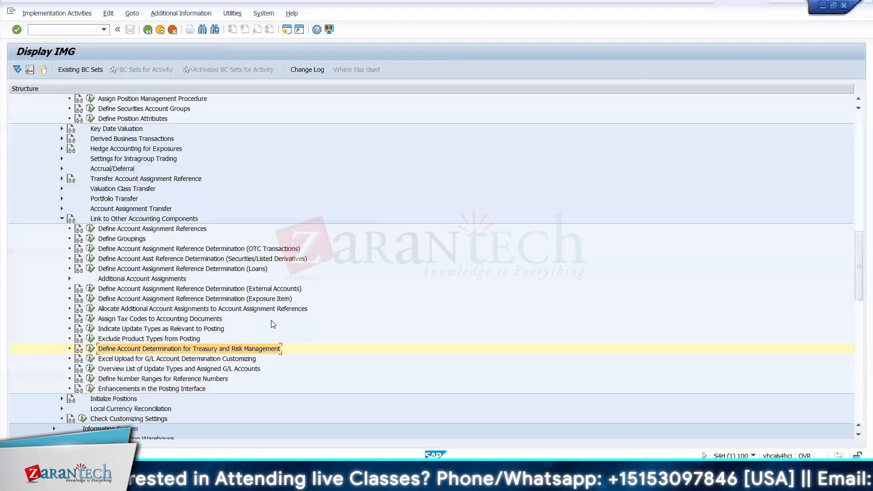
drag(859, 293, 860, 341)
click(46, 279)
click(53, 309)
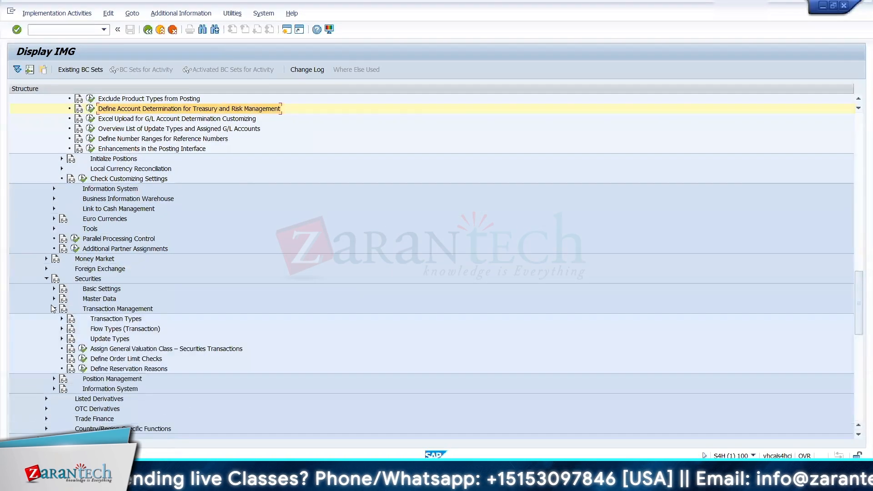
click(54, 379)
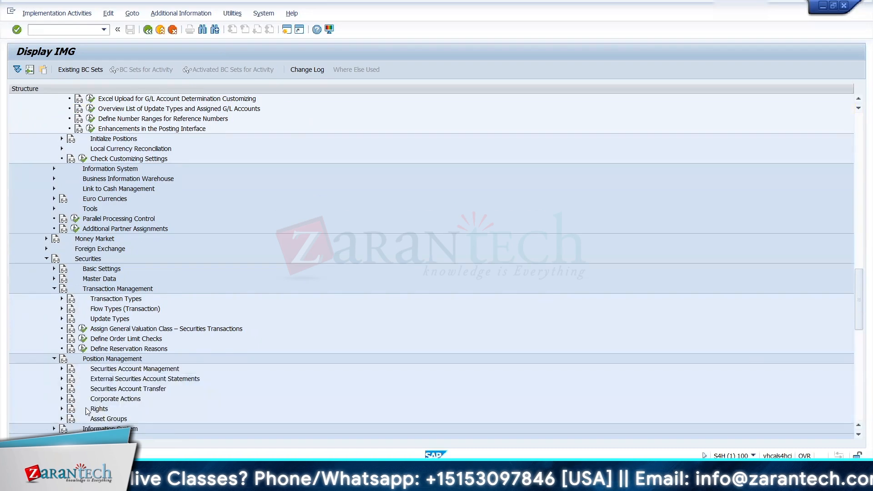
click(61, 299)
click(61, 349)
click(62, 389)
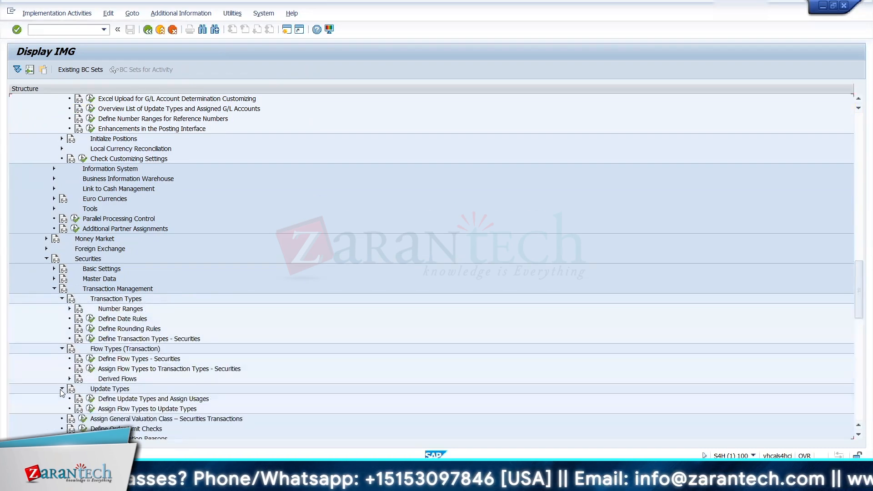
click(54, 279)
scroll(102, 338, down, 5)
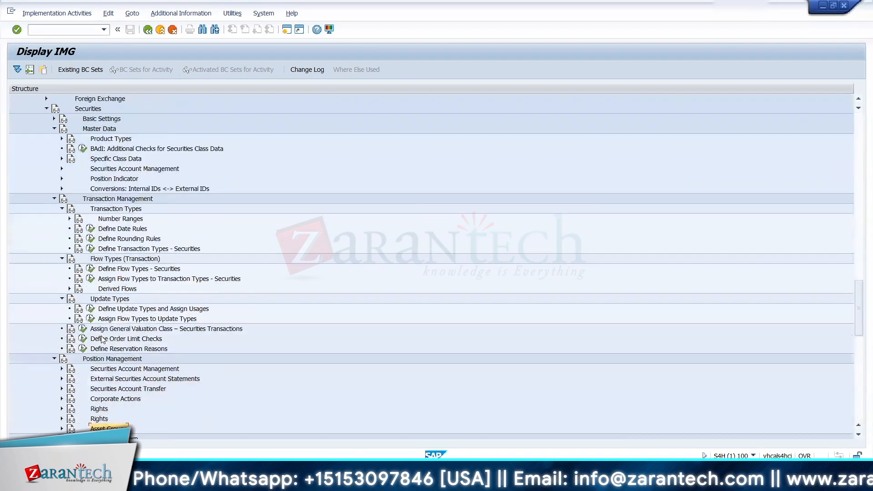
Step: Look through the Position Management activities for securities accounts, external account statements, account transfers and corporate actions
scroll(102, 339, down, 3)
click(62, 268)
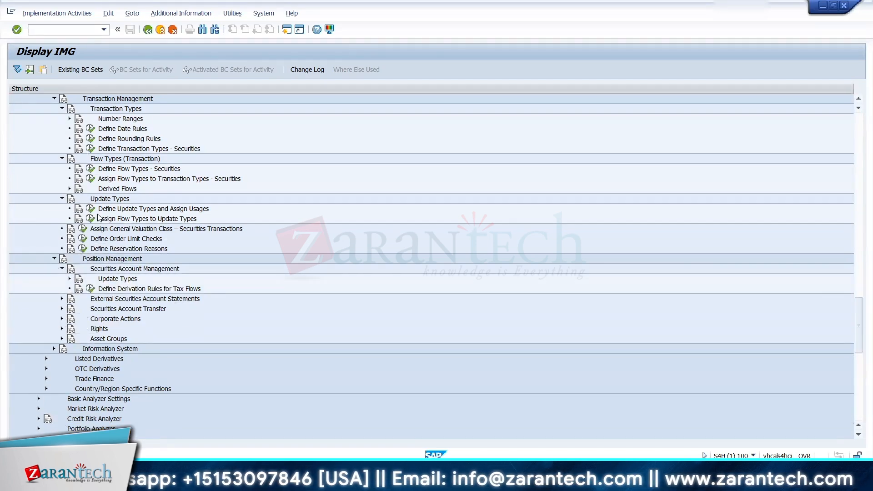
click(100, 199)
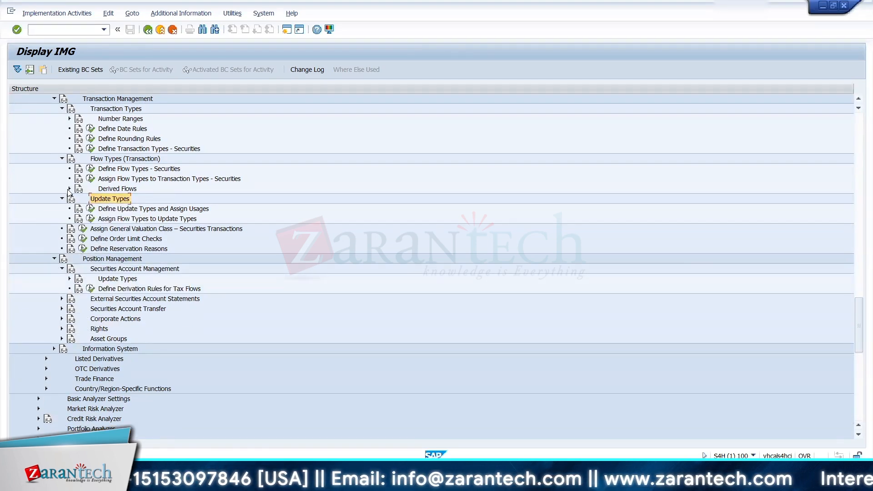
click(69, 279)
click(62, 299)
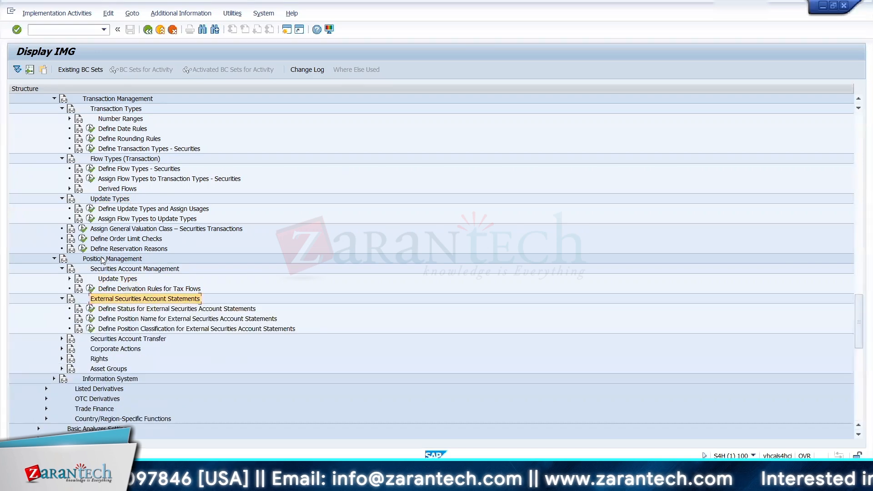
key(Down)
key(Down)
key(Down)
key(Down)
key(Right)
key(Down)
key(Down)
key(Right)
key(Down)
key(Down)
key(Down)
key(Down)
key(Down)
key(Down)
key(Down)
key(Down)
key(Down)
key(Down)
key(Down)
key(Down)
key(Down)
key(Down)
key(Down)
key(Down)
key(Down)
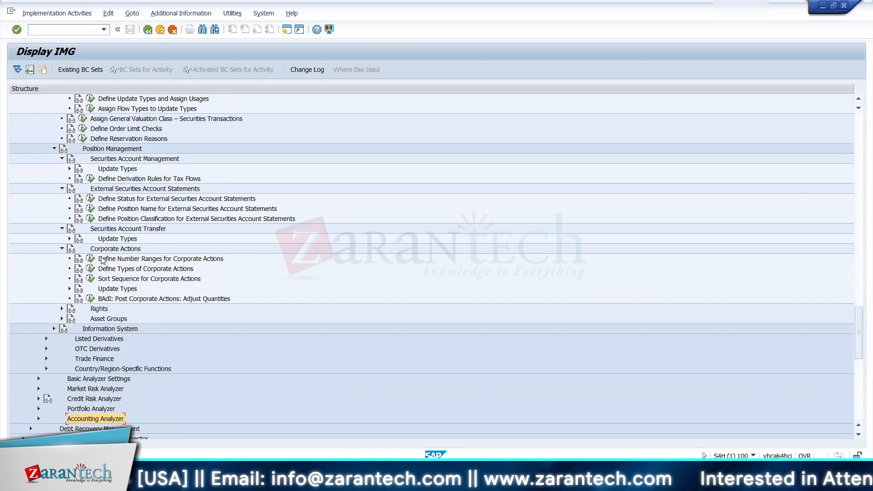
key(Up)
key(Up)
key(Up)
key(Up)
key(Up)
key(Up)
key(Up)
key(Up)
key(Up)
key(Up)
key(Up)
key(Up)
key(Up)
key(Up)
key(Up)
key(Up)
key(Up)
key(Up)
key(Up)
key(Up)
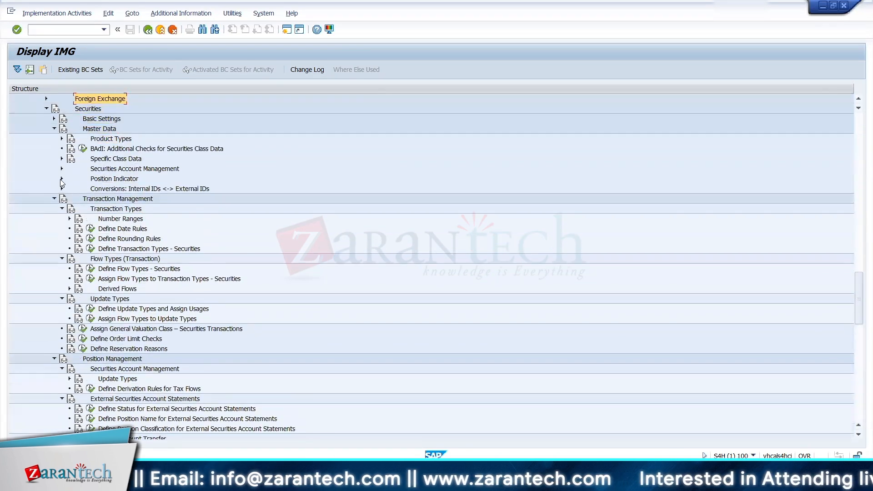
Step: Expand Product Types under Securities Master Data and open the company code-dependent product type settings for company code 1710
click(61, 158)
click(62, 229)
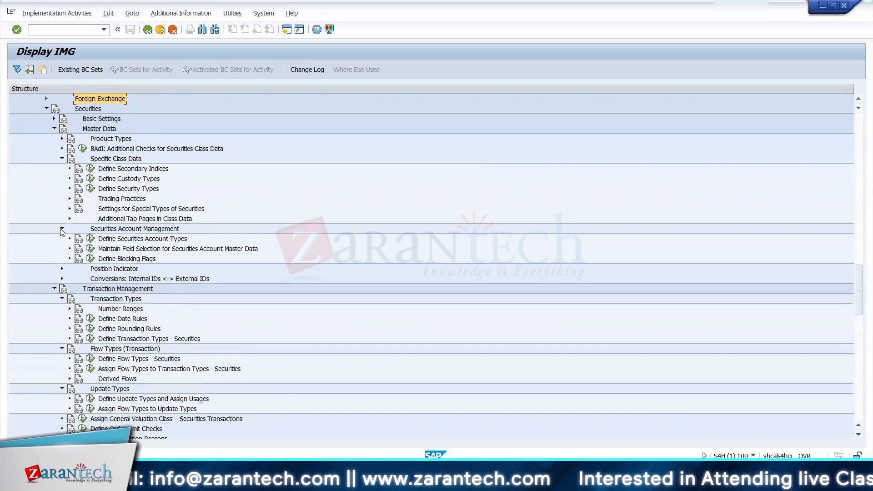
click(54, 129)
click(54, 129)
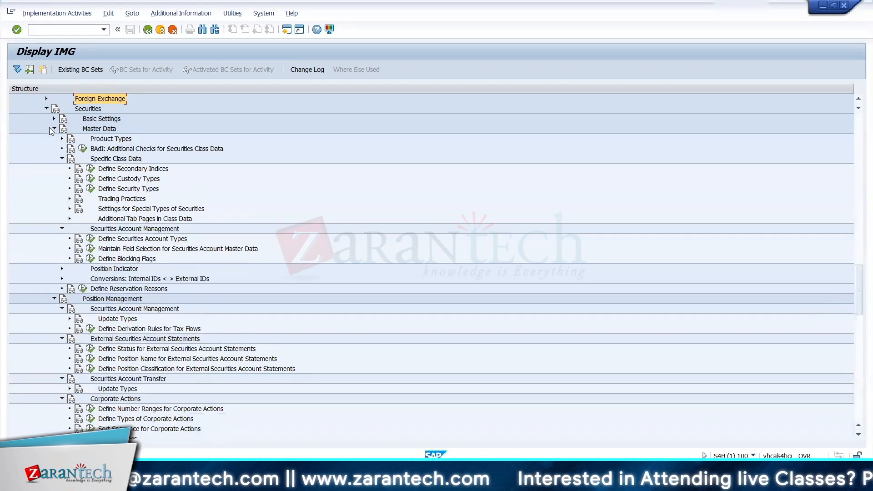
click(61, 139)
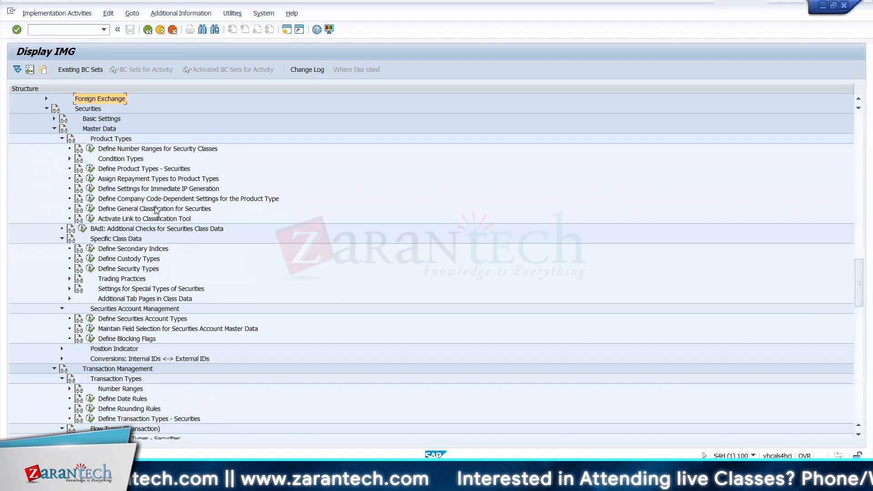
click(157, 198)
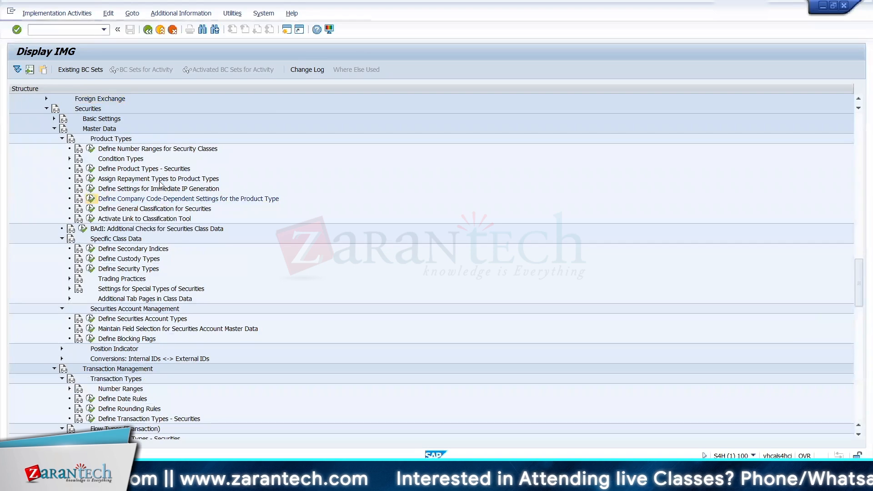
click(140, 189)
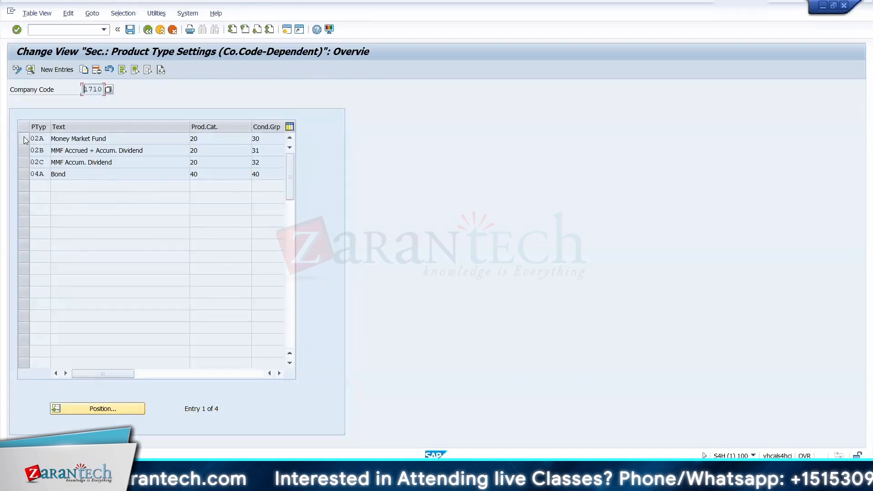
Step: Copy the 02A Money Market Fund settings to product type 12A, ICICI EQUITY FUND (DIVIDEND)
click(24, 139)
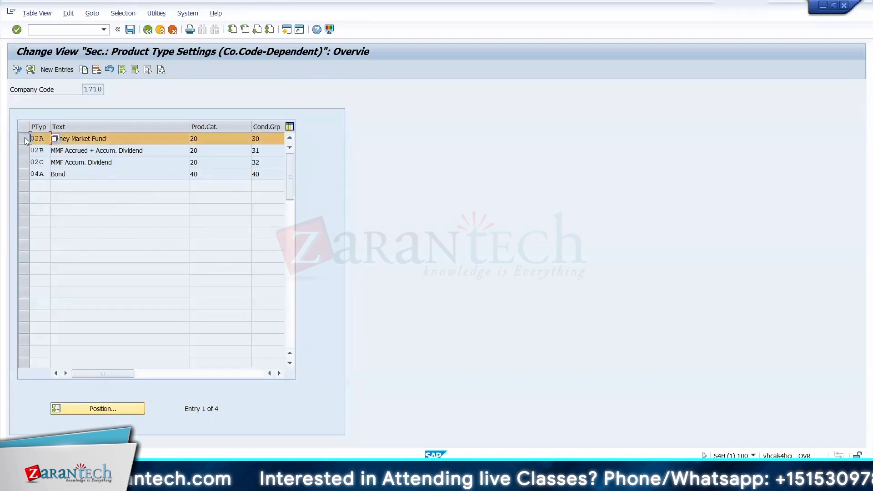
click(84, 70)
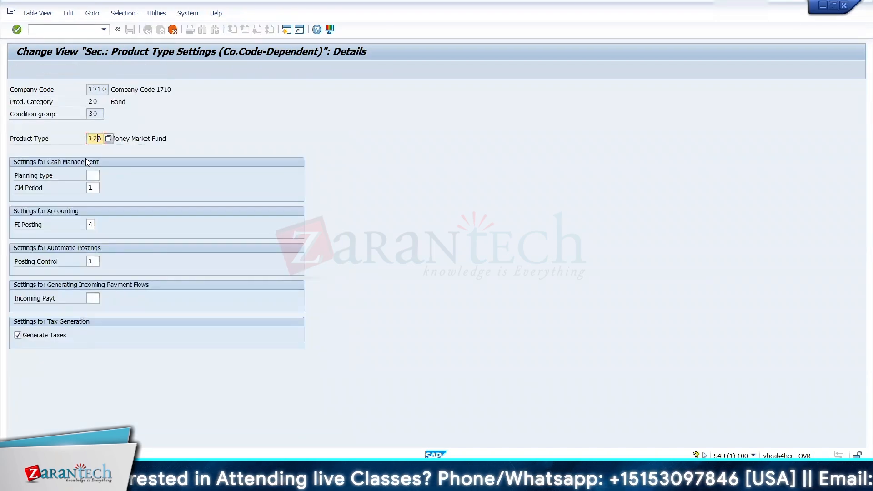
text(12)
key(Return)
double_click(94, 139)
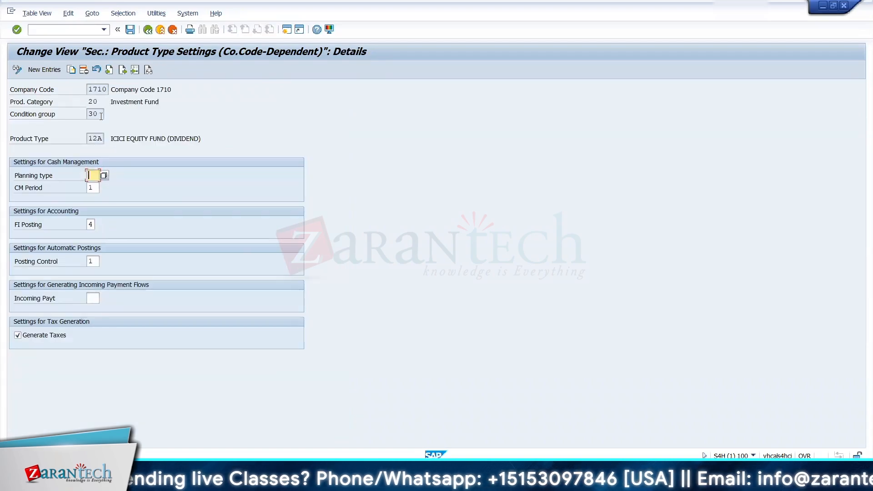
Step: Copy the 12A settings to product type 12B and save the entries under customizing request S4HK901970
click(73, 70)
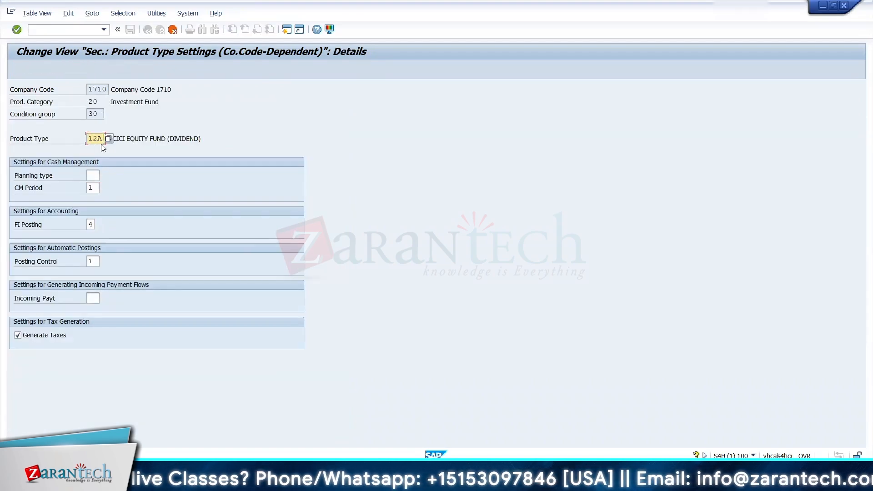
key(Return)
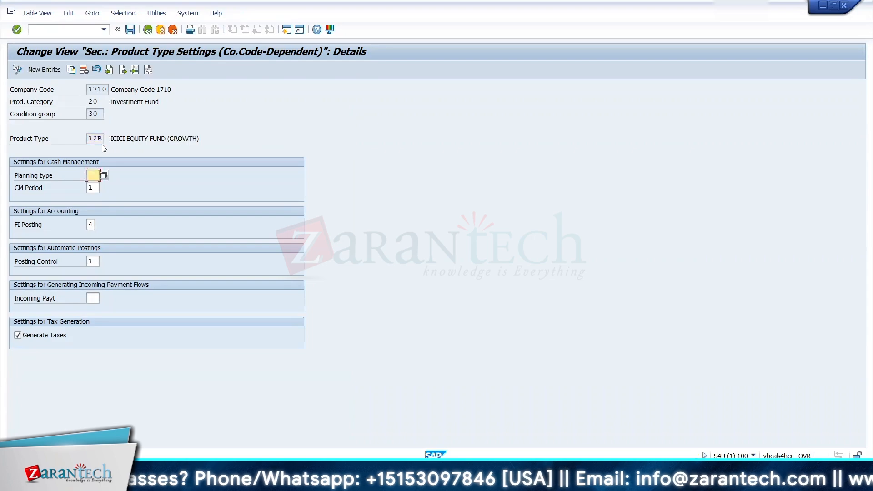
click(129, 29)
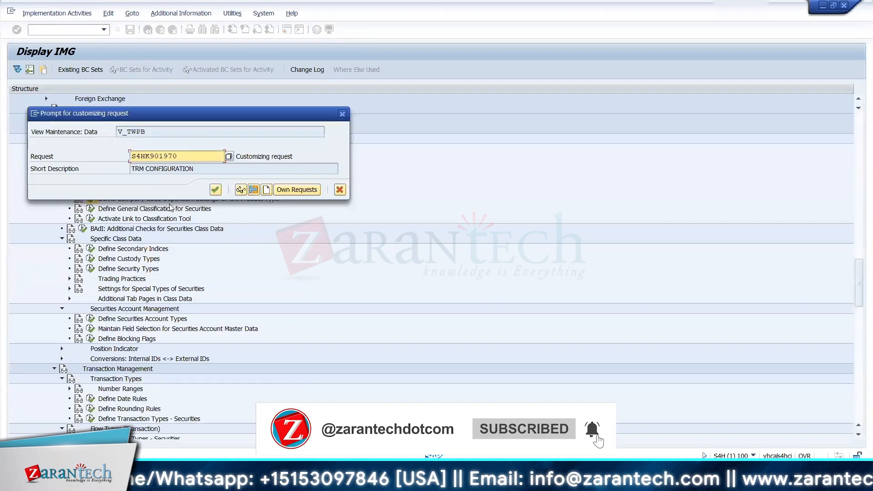
click(214, 191)
Step: Check the Create Security Transaction session for MF_ICIC, and return from the product type settings to the IMG structure
key(alt+Tab)
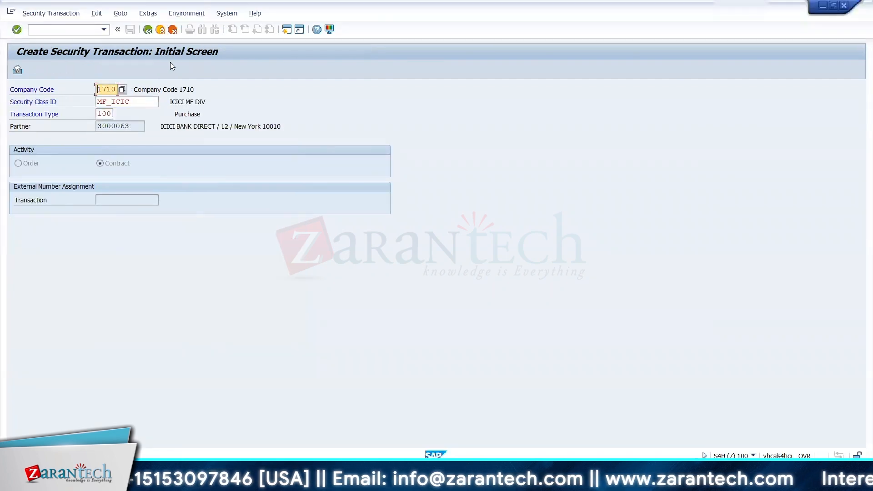
key(alt+Tab)
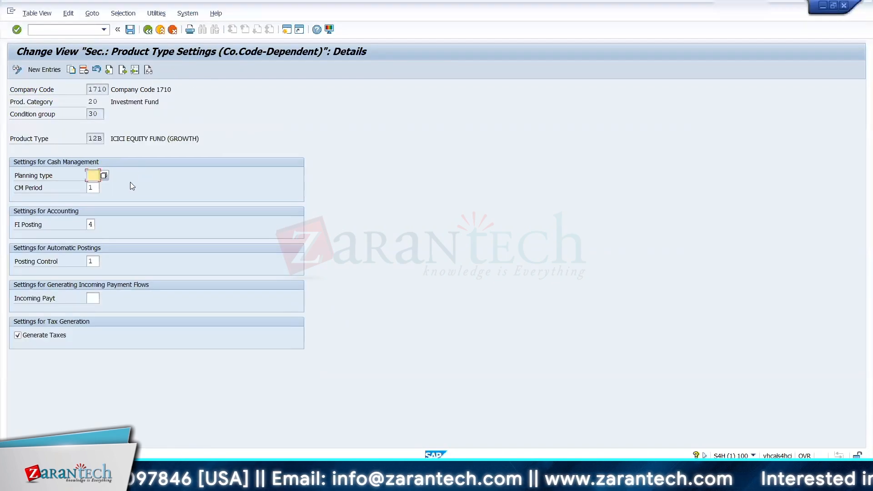
key(alt+Tab)
key(alt+Tab)
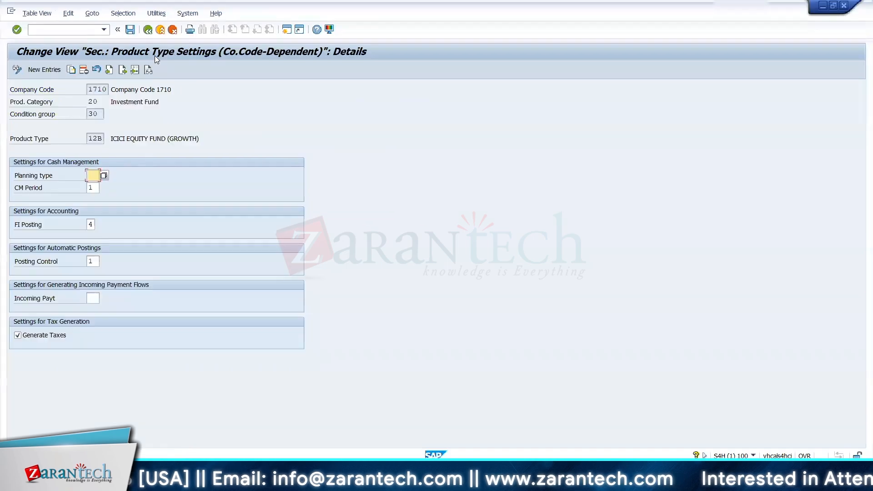
click(148, 29)
click(148, 29)
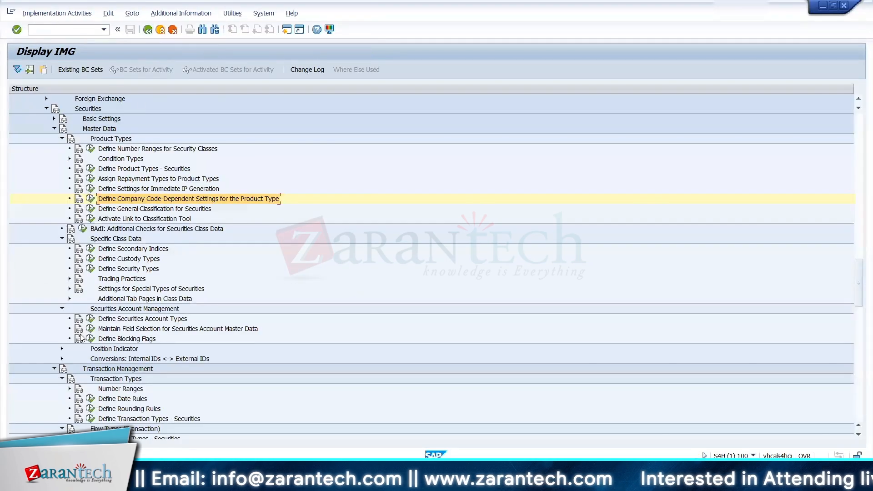
Step: Open the financial transaction number range intervals (FTA_GSART) of company code 1710 for editing
click(54, 128)
click(70, 160)
click(98, 168)
text(1710)
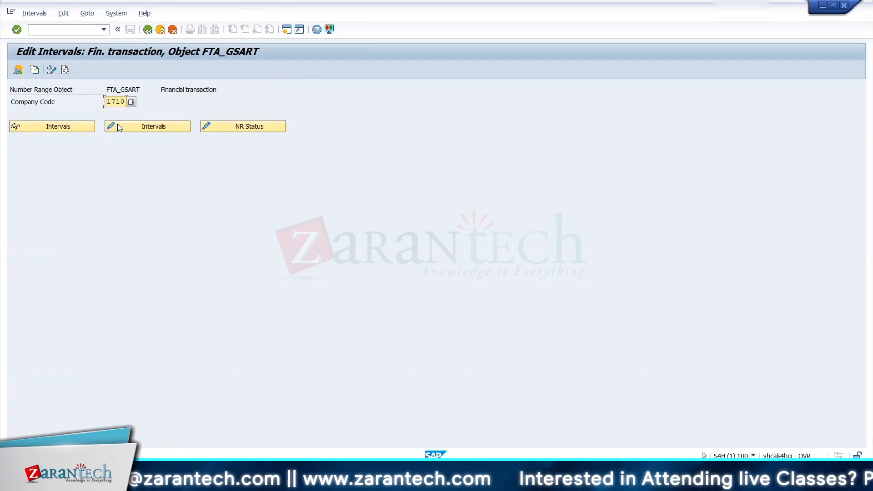
click(117, 126)
Step: Try to delete number range interval 01
click(15, 103)
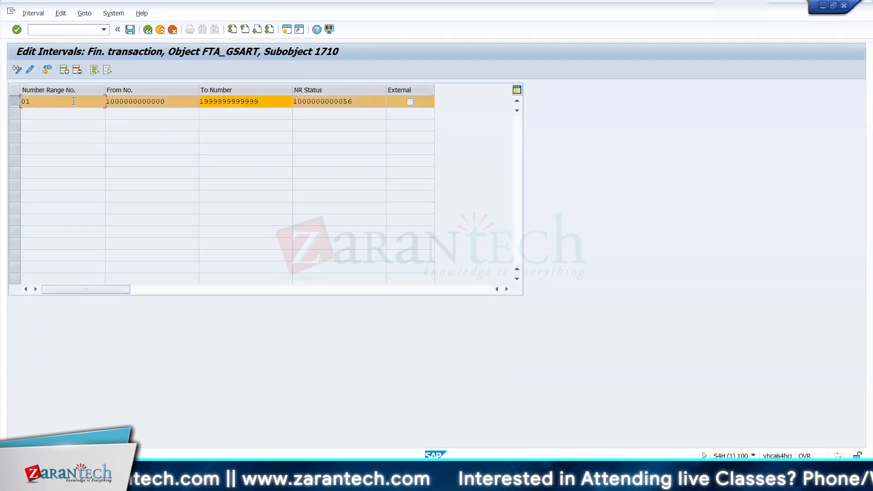
click(77, 70)
click(313, 312)
Step: Insert a new number range interval 12 with 12 as its from number
click(64, 70)
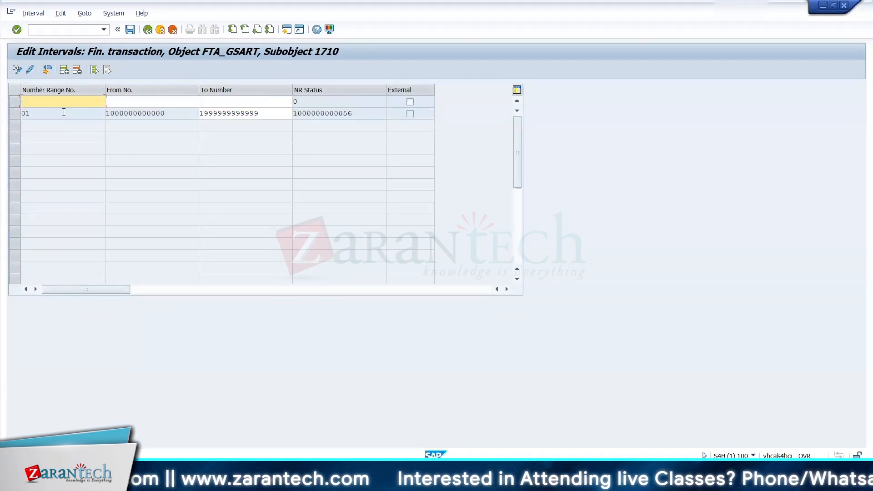
text(12)
key(Tab)
text(12)
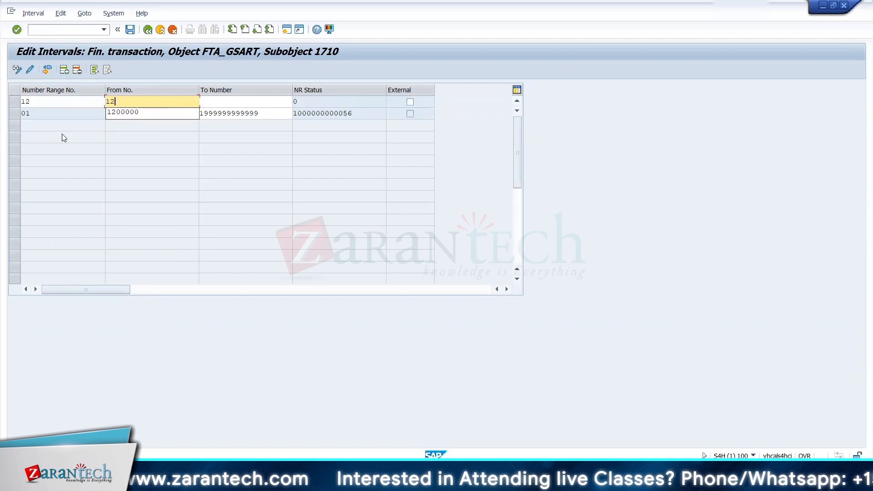
click(198, 178)
click(202, 113)
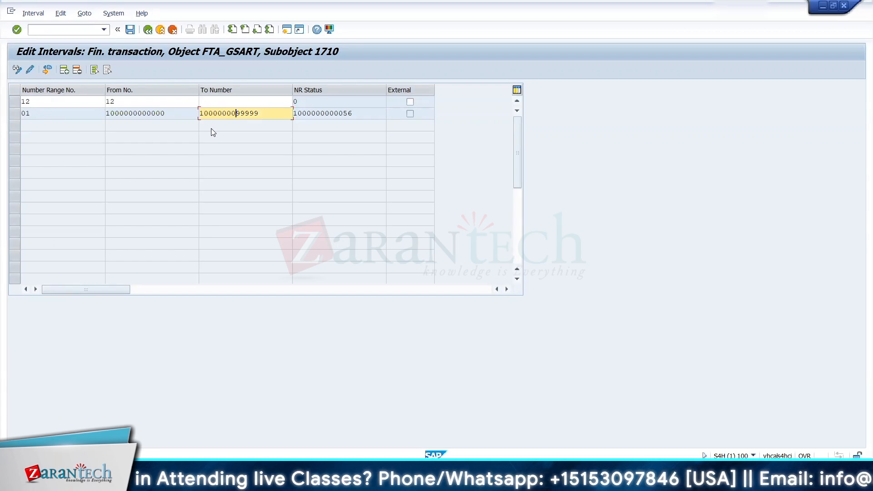
key(Return)
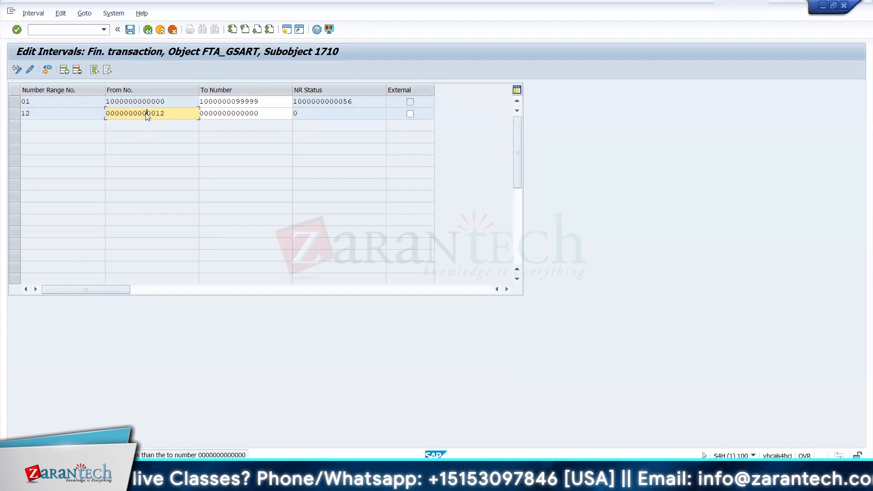
text(12)
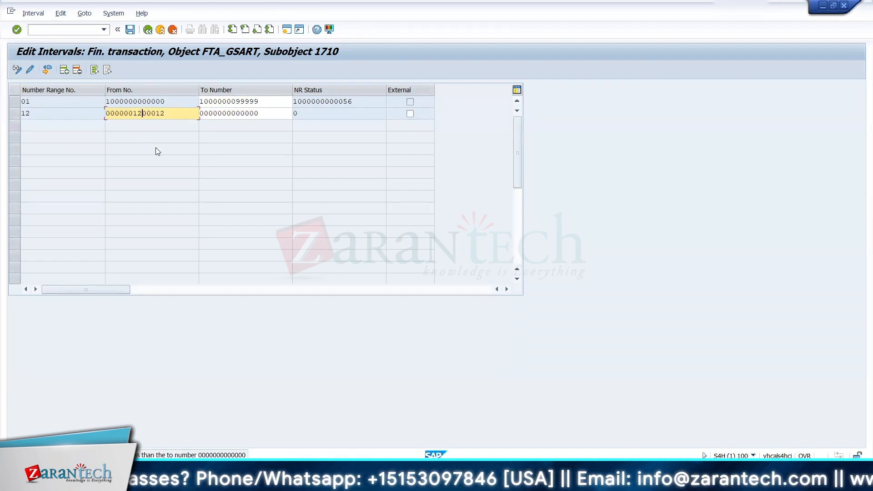
text(00000)
key(Tab)
text(1)
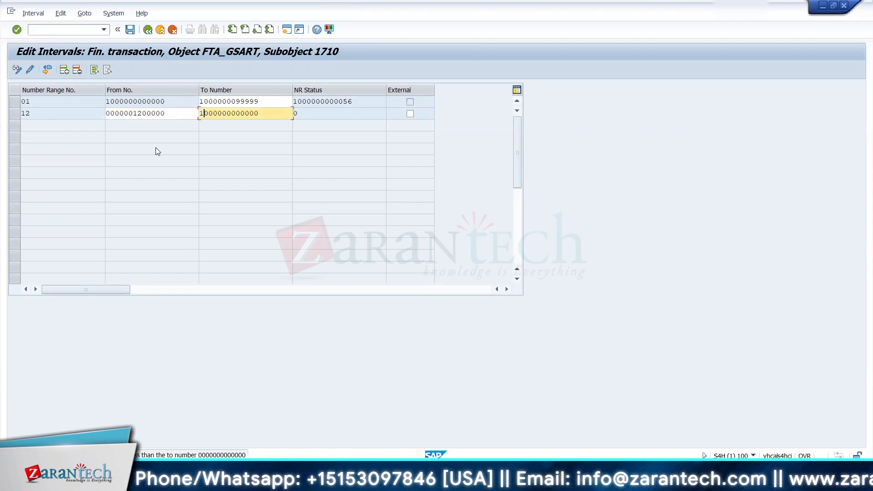
key(Left)
text(00000001)
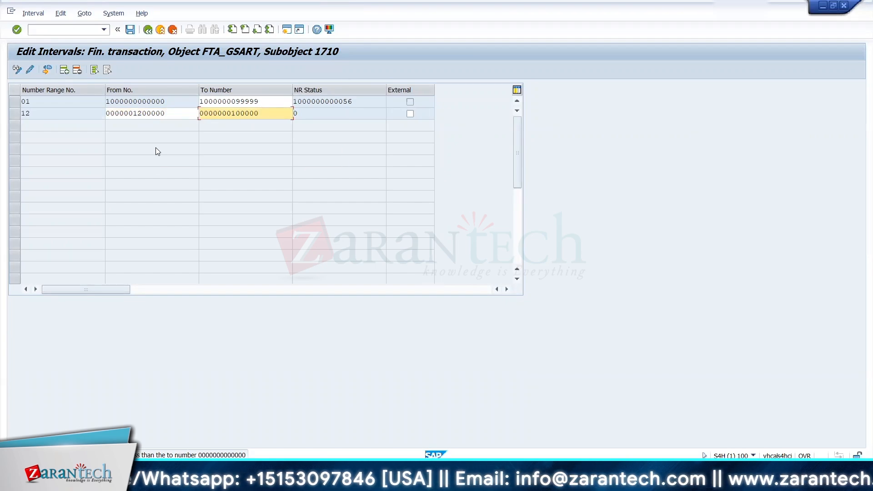
key(Left)
key(Left)
text(12)
key(shift+Tab)
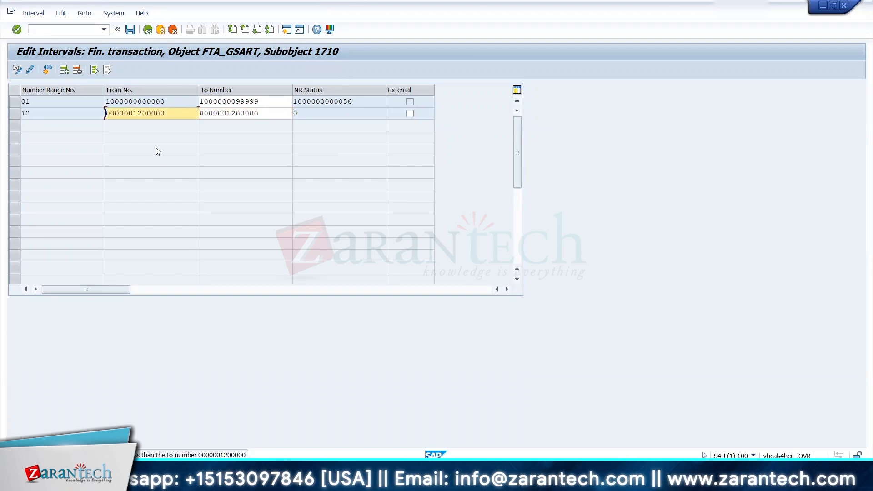
text(1200000000000)
key(Tab)
text(1200000099999)
key(Return)
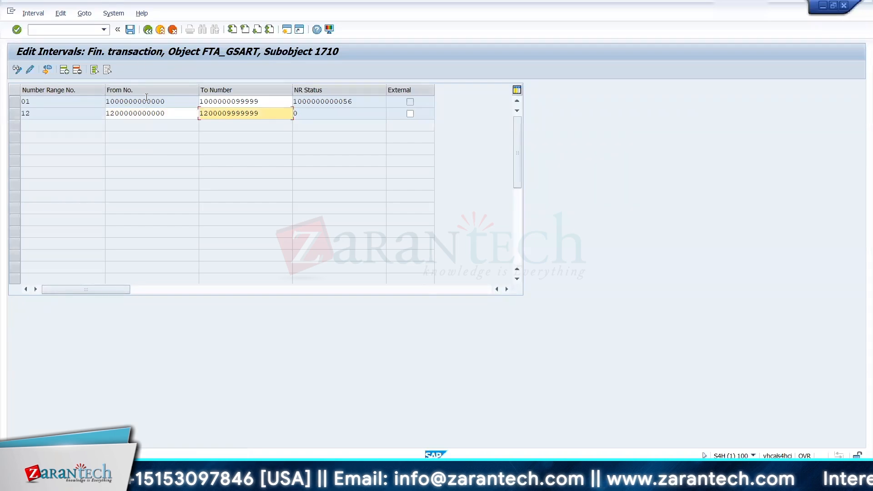
click(130, 29)
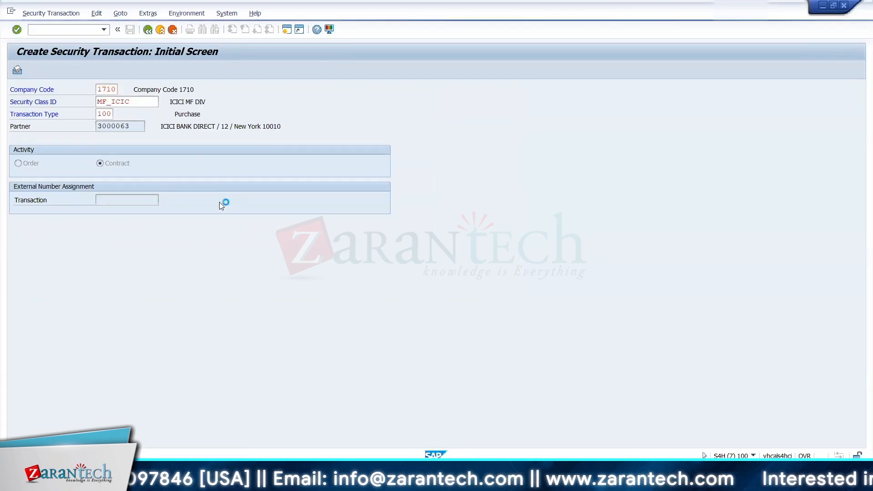
Step: Return to the security transaction entry and proceed to the structure data for the MF_ICIC purchase in company code 1710
key(Return)
click(220, 202)
click(209, 208)
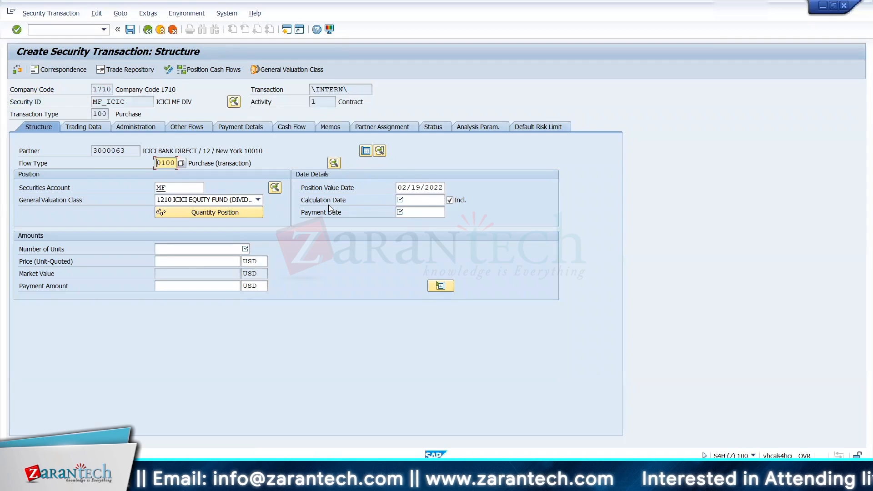
Step: Set the position value date, calculation date and payment date of the purchase to 01/19/2022
click(398, 187)
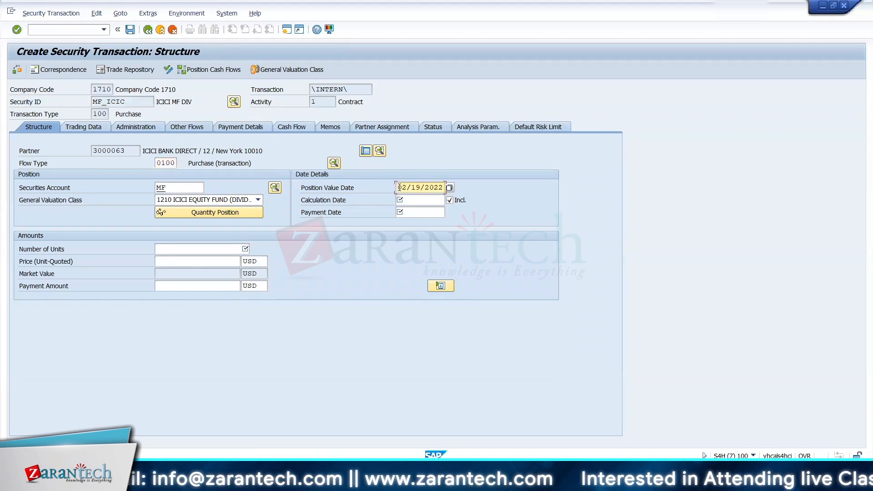
drag(397, 188, 455, 188)
key(ctrl+c)
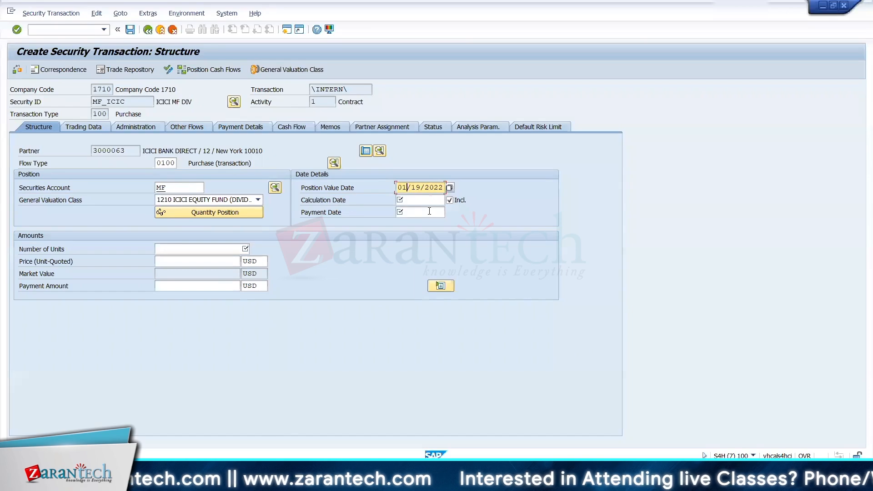
key(Tab)
drag(398, 188, 440, 194)
click(415, 201)
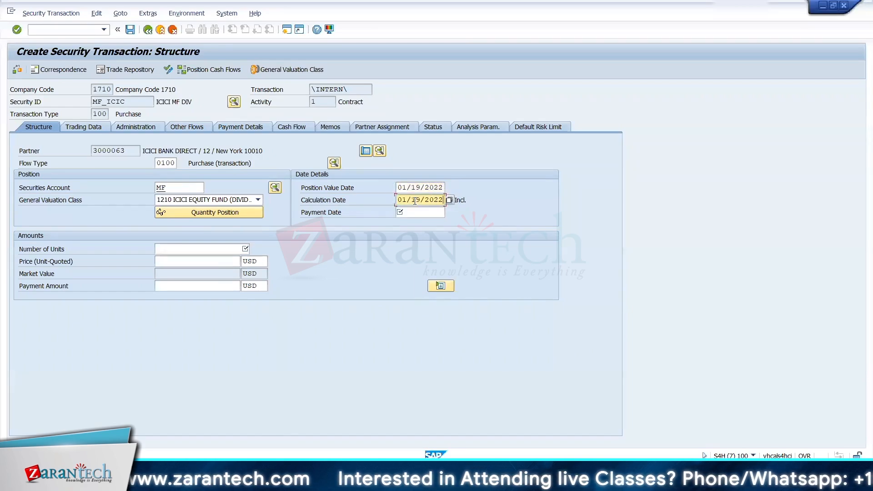
click(413, 209)
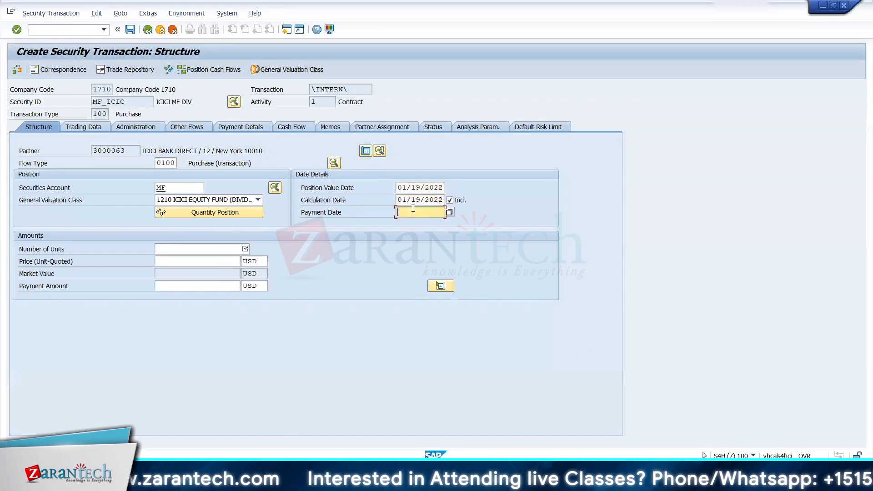
Step: Enter 10000 as the number of units and 10 USD as the unit-quoted price
click(175, 248)
text(10000)
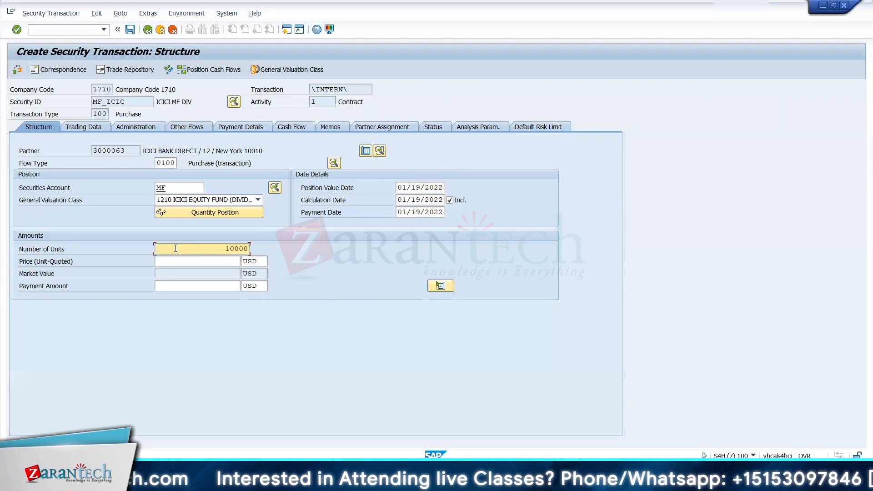
key(Tab)
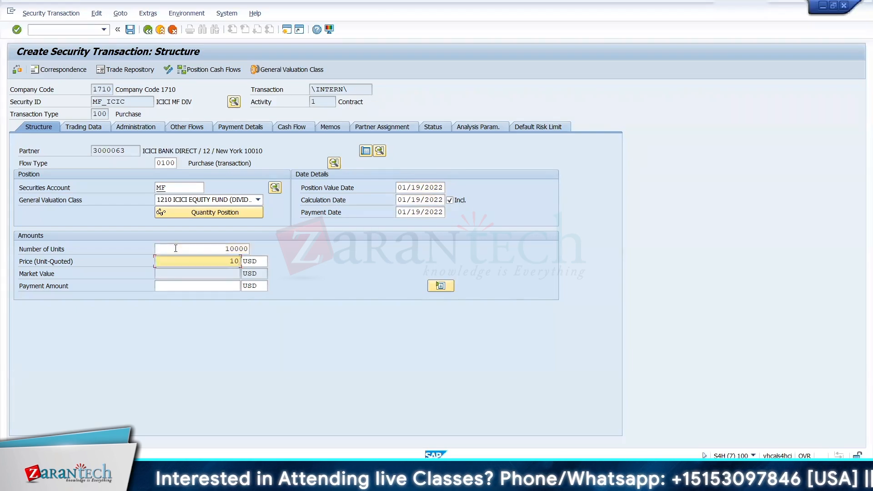
key(Return)
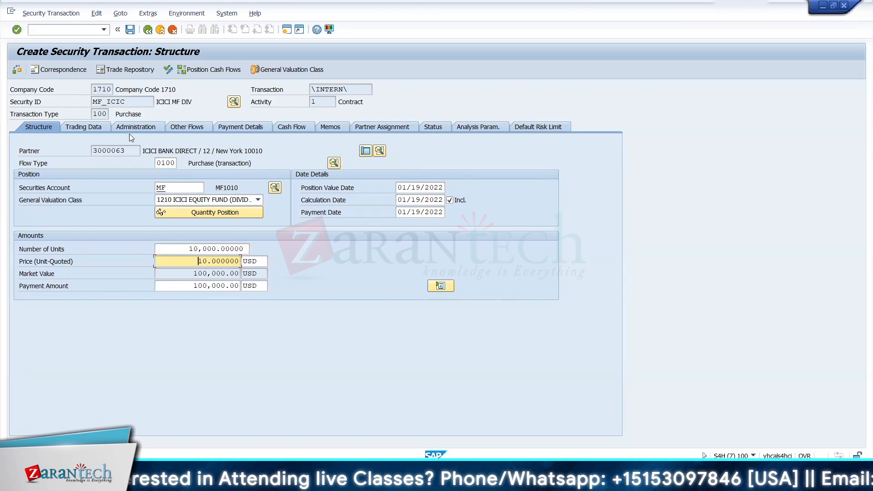
Step: Set the contract date in the transaction's trading data to 01/19/2022
click(99, 129)
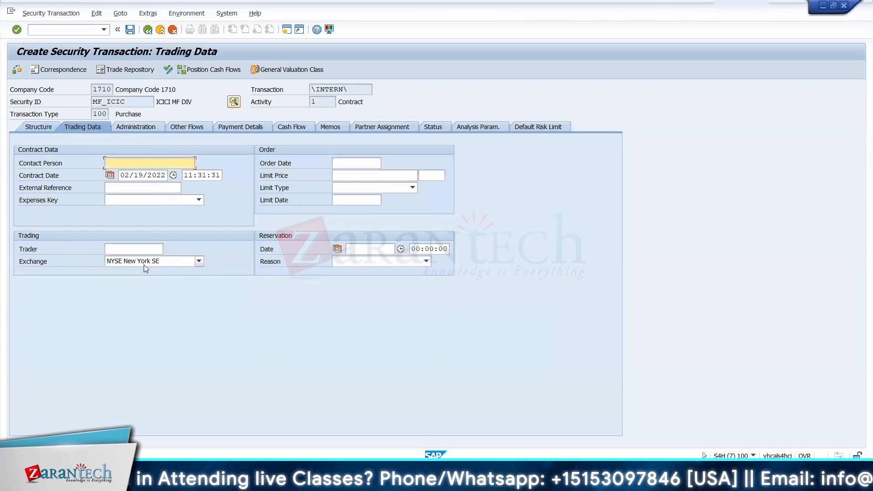
click(129, 175)
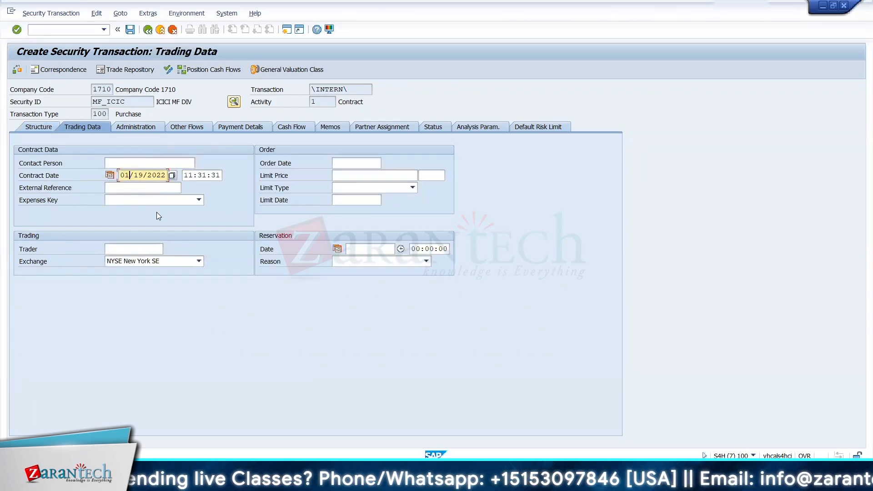
key(Return)
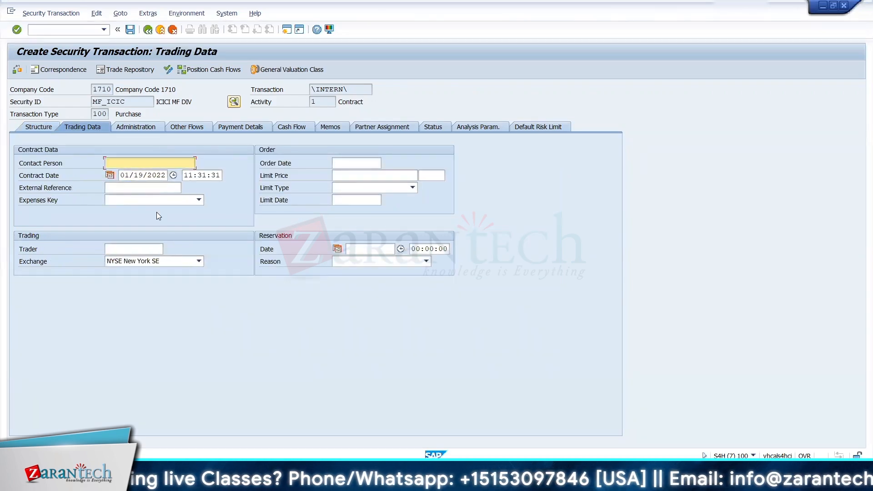
Step: Look up the portfolios available for position assignment in the administration data
click(144, 130)
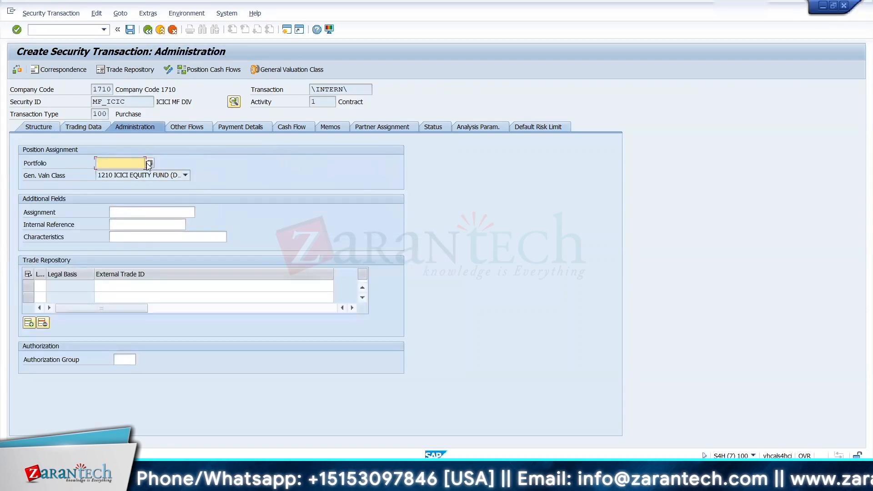
click(148, 163)
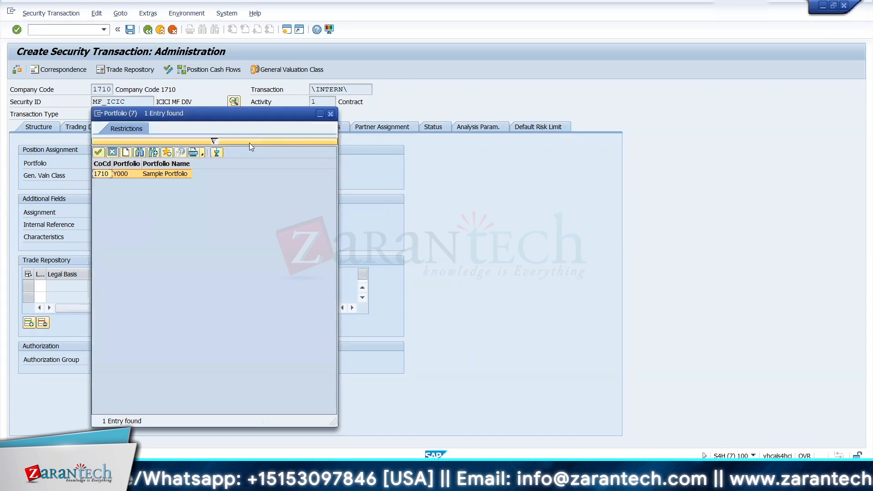
click(331, 114)
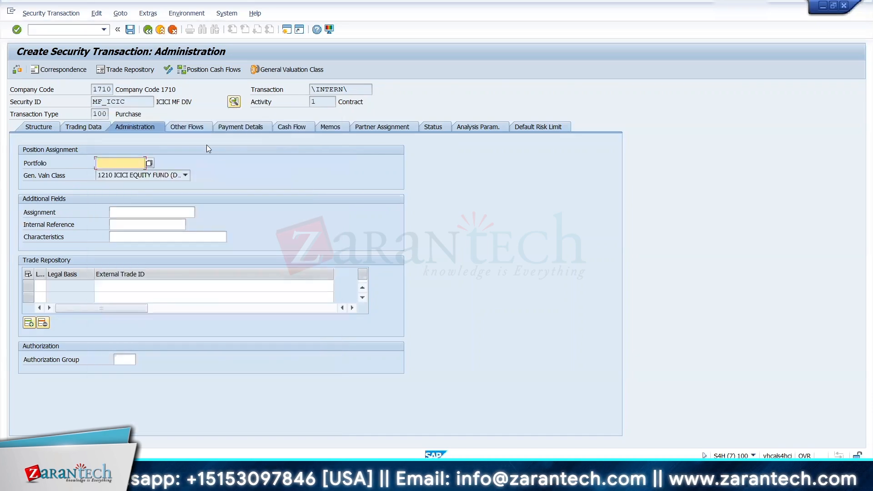
Step: Add other flow 0301 (Brokerage capitalized) with direction - and a payment amount of 1000 USD
click(197, 128)
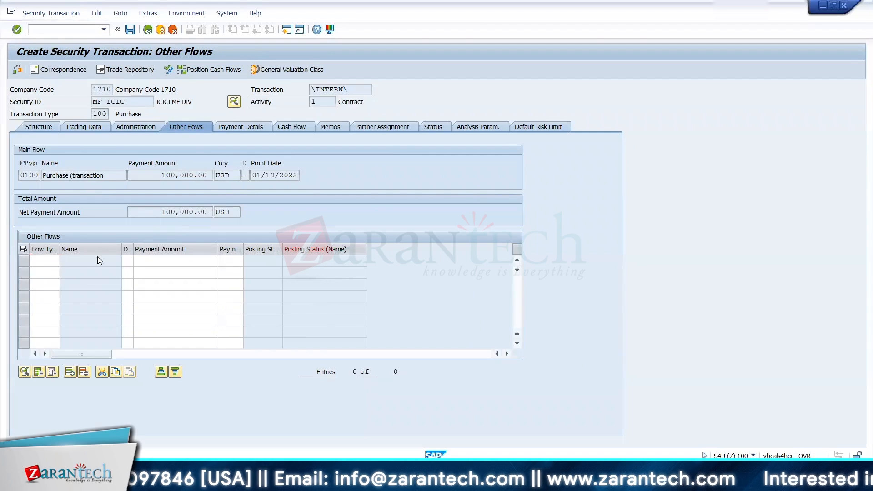
click(63, 262)
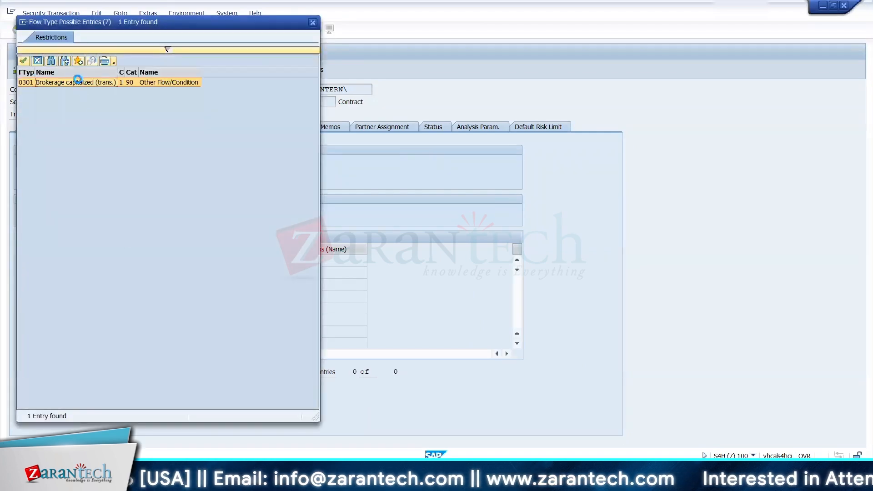
double_click(79, 84)
click(128, 260)
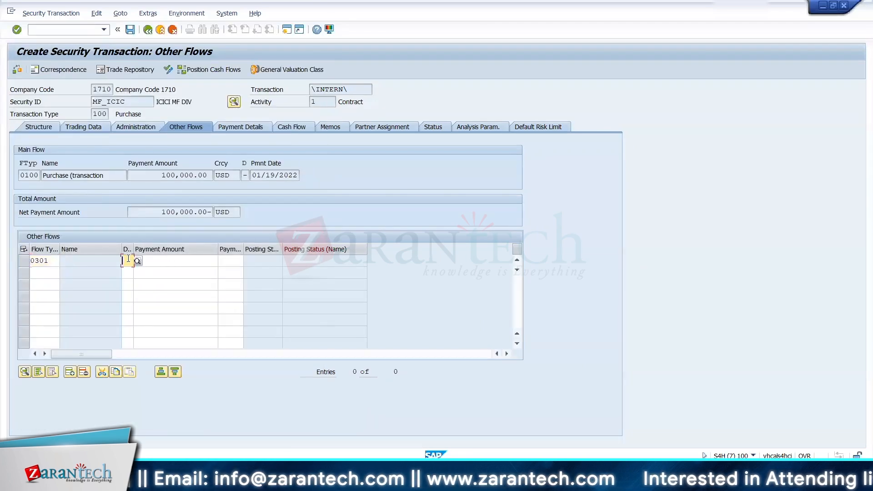
text(-)
key(Tab)
text(100)
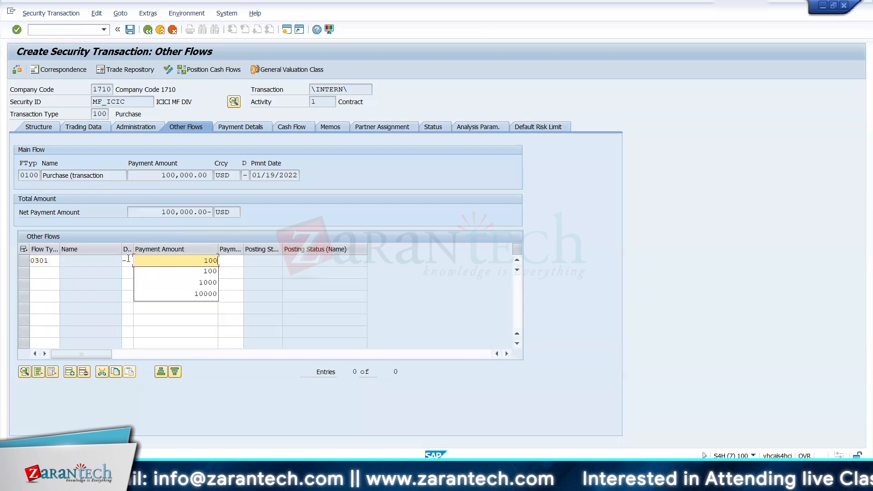
text(0)
key(Tab)
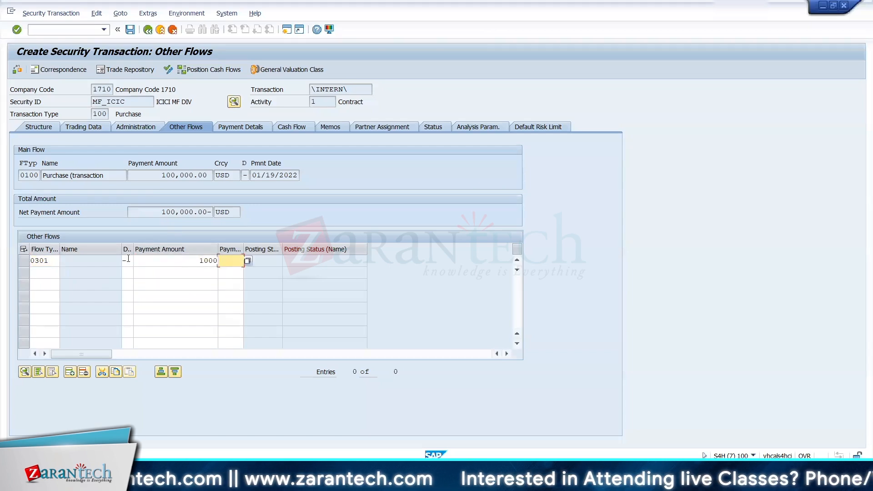
key(BackSpace)
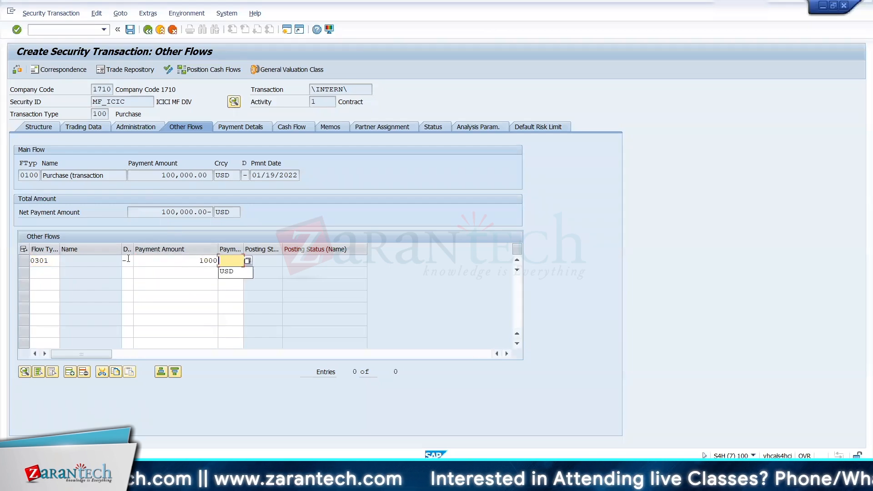
click(243, 273)
key(Return)
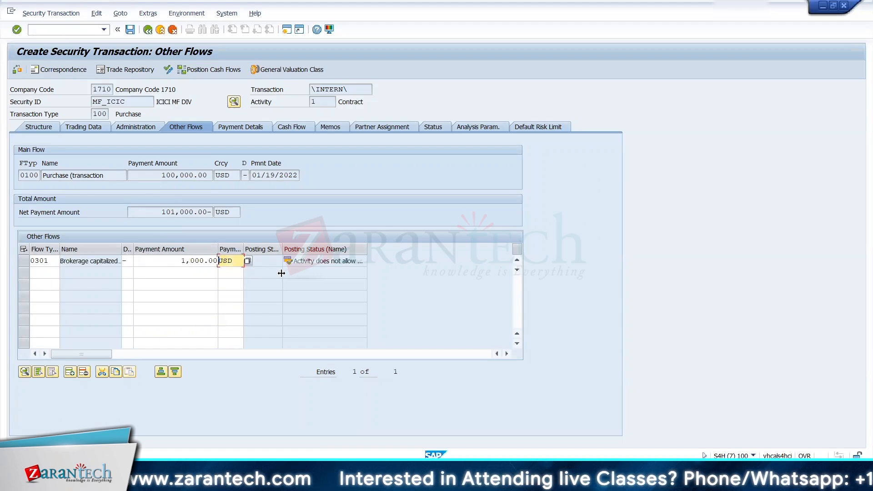
Step: Review the transaction's payment details and cash flow, and run the transaction check
click(253, 127)
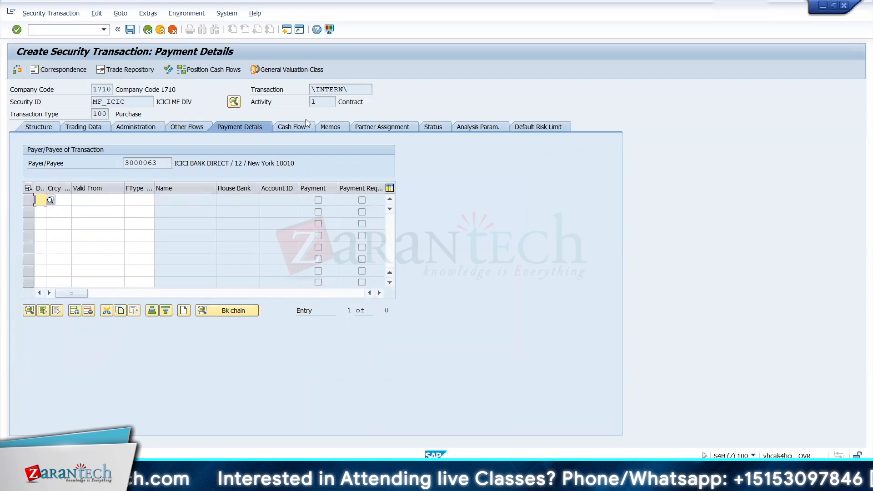
click(297, 129)
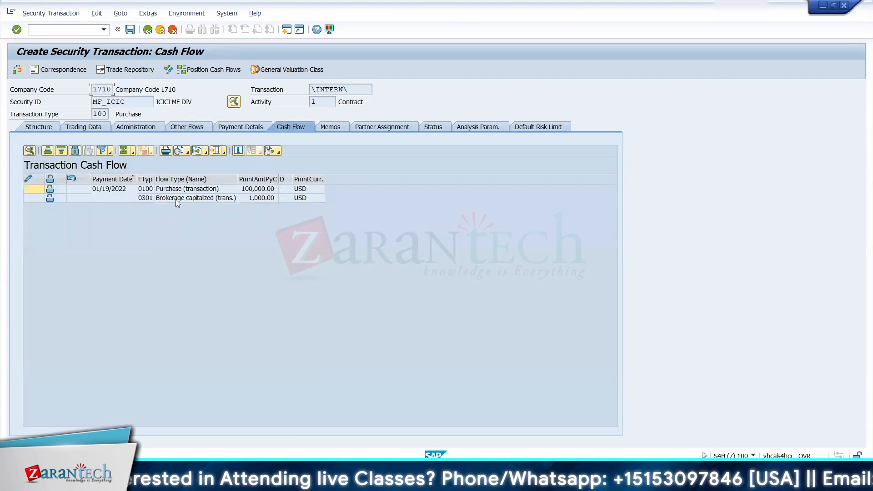
click(17, 70)
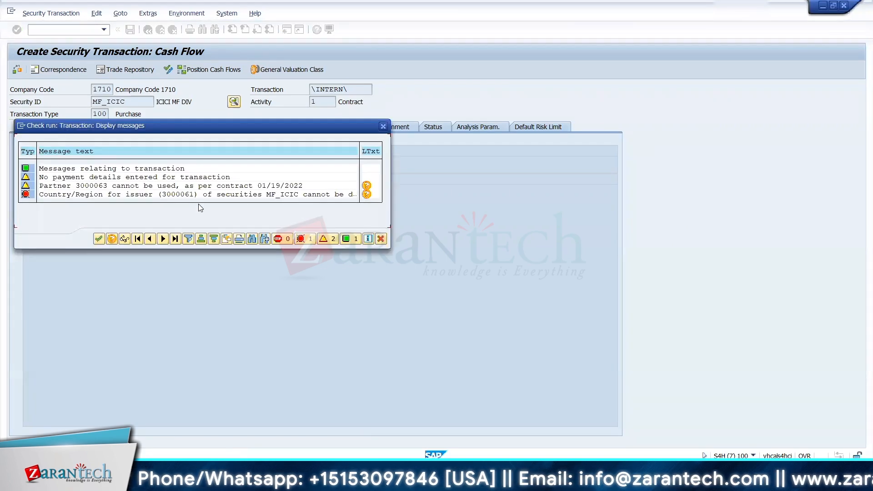
Step: Copy the issuer's partner number from the long text of the country/region error and open business partner maintenance in the other session
click(367, 194)
drag(33, 122, 188, 129)
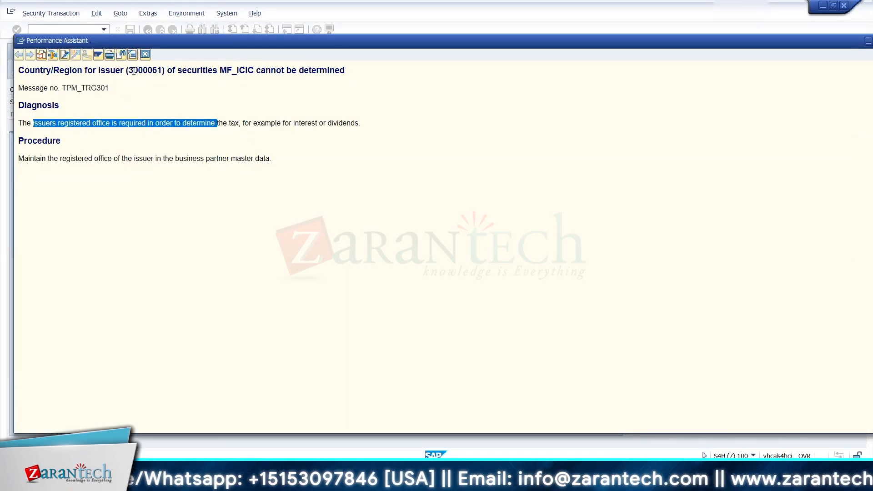
drag(130, 71, 164, 73)
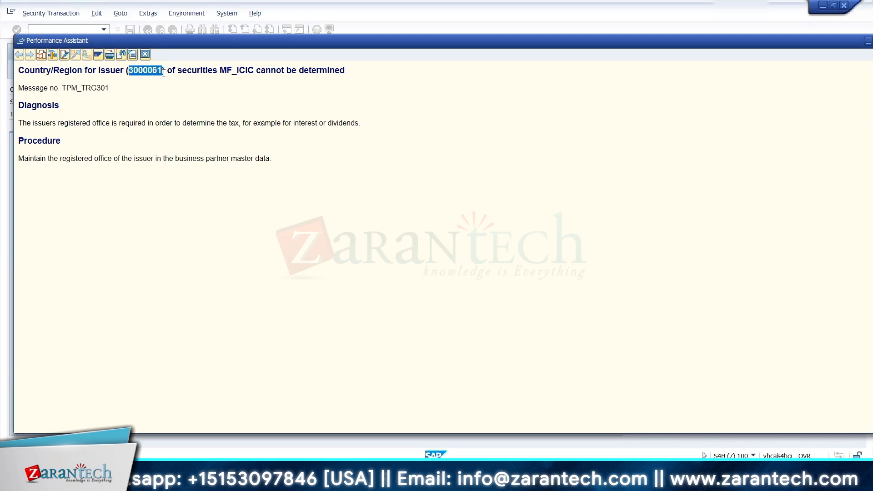
right_click(157, 74)
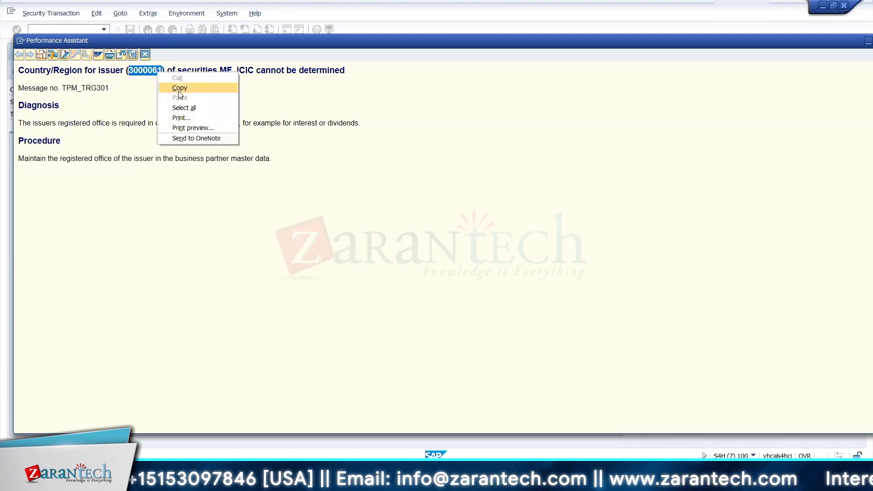
click(179, 91)
key(Escape)
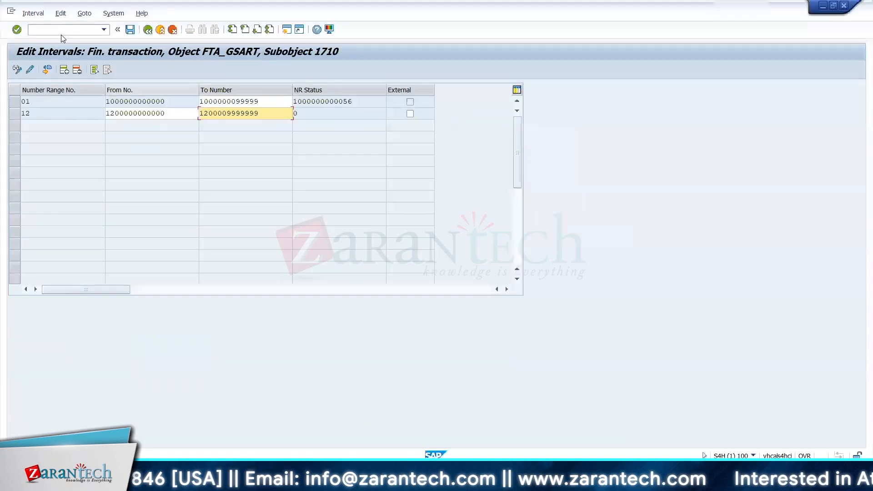
click(59, 29)
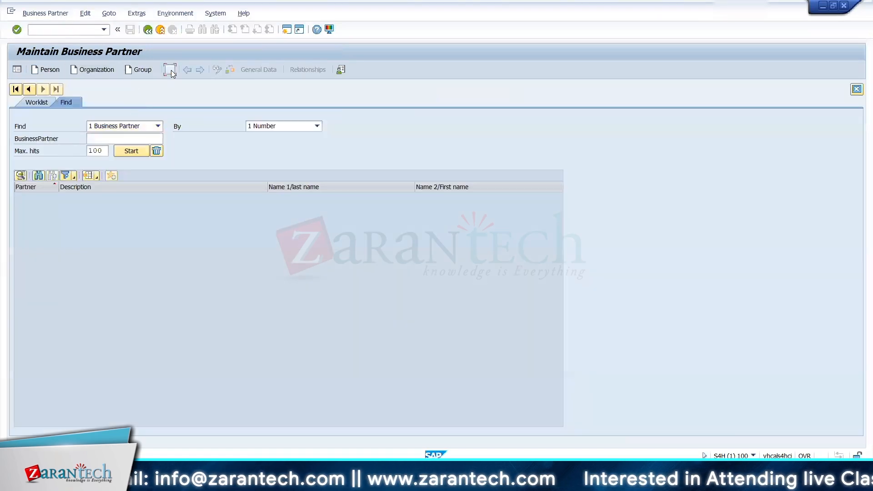
Step: Open the issuer's business partner record in role TR0150 Issuer and switch it to change mode
click(170, 69)
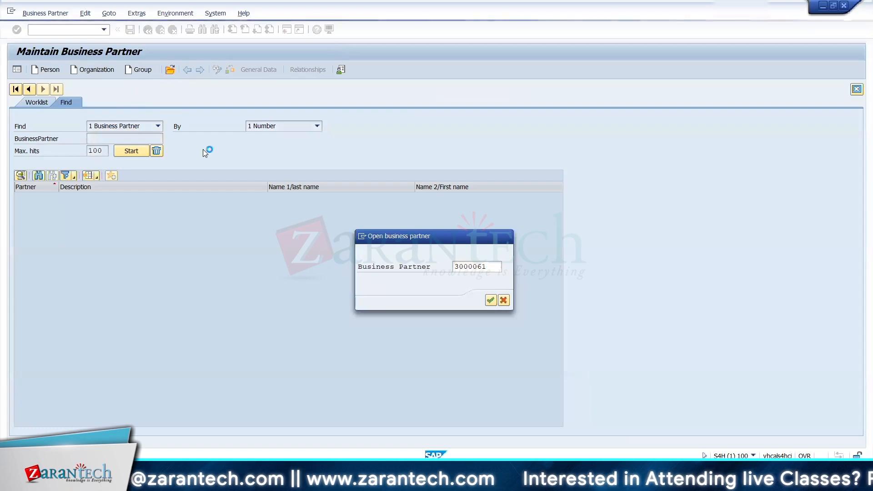
click(164, 102)
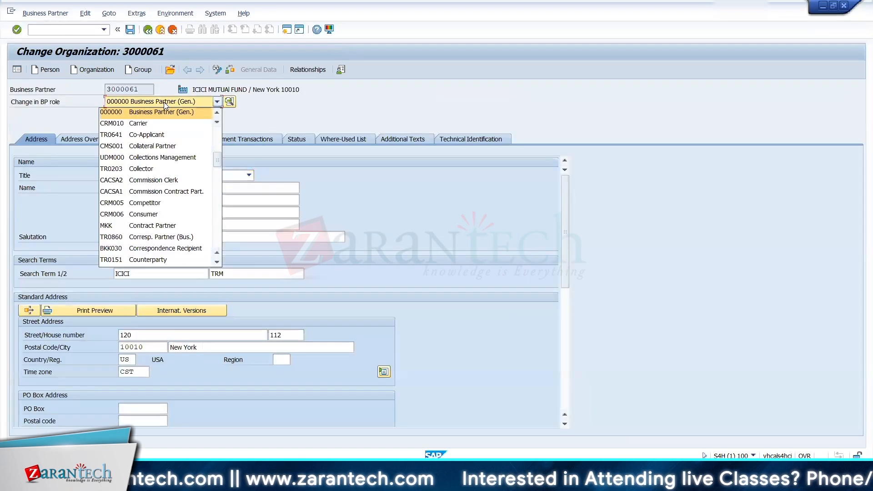
click(164, 102)
click(186, 103)
click(181, 107)
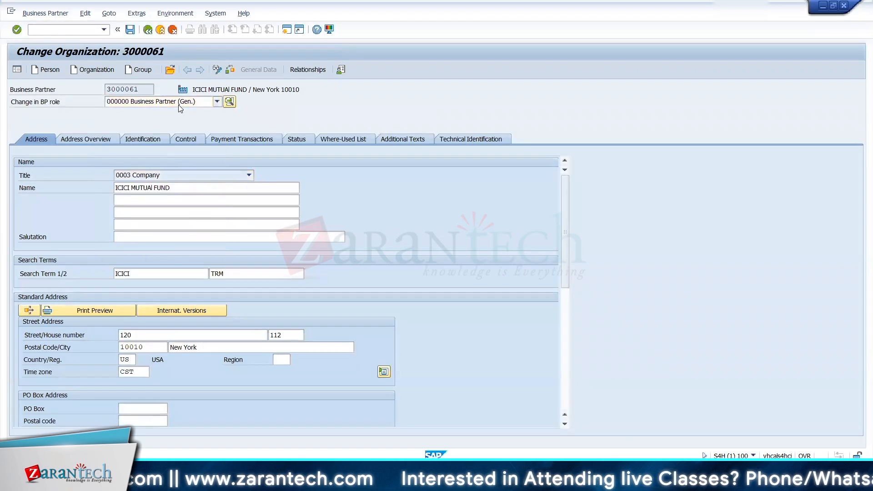
click(181, 108)
click(146, 149)
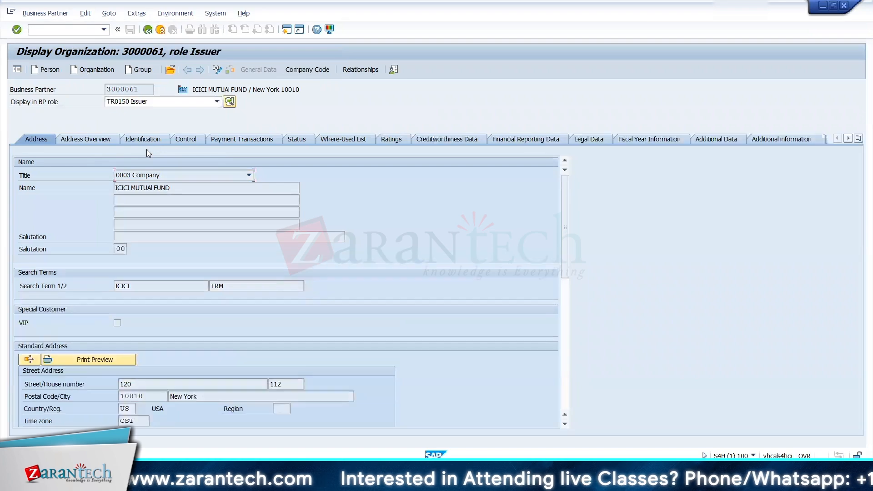
click(217, 69)
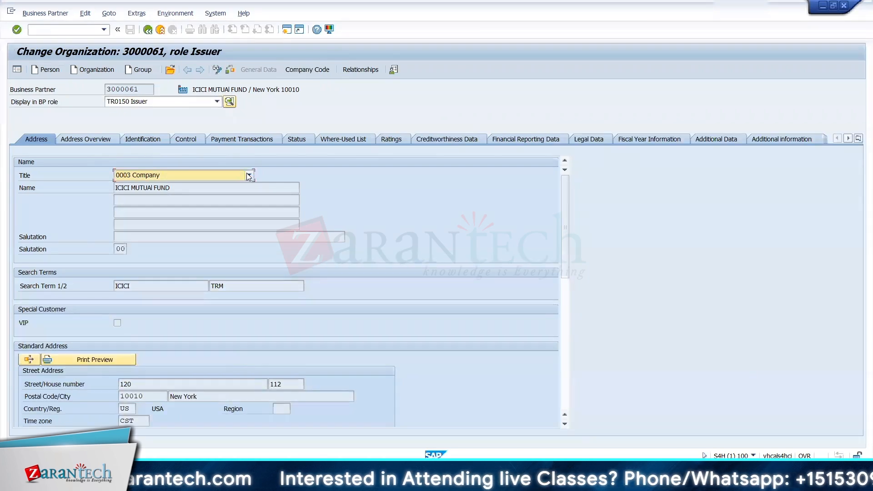
Step: Set the registered office's country/region to US in the issuer's legal data
click(88, 138)
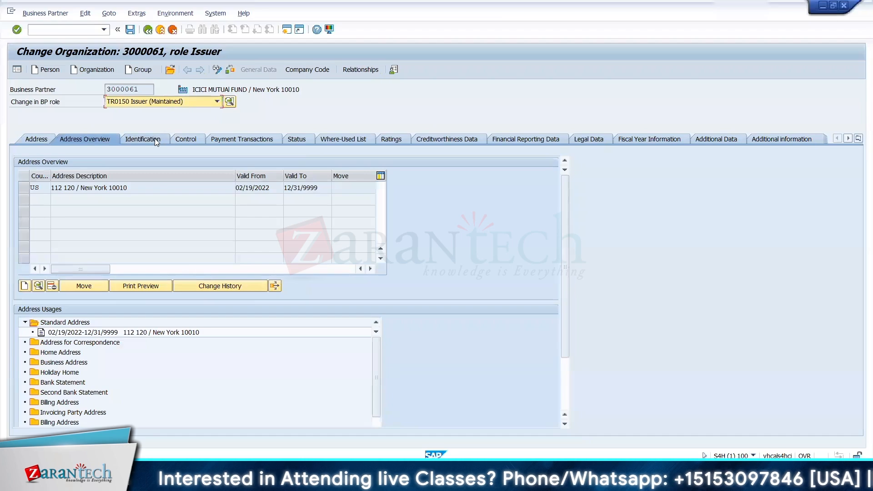
click(152, 138)
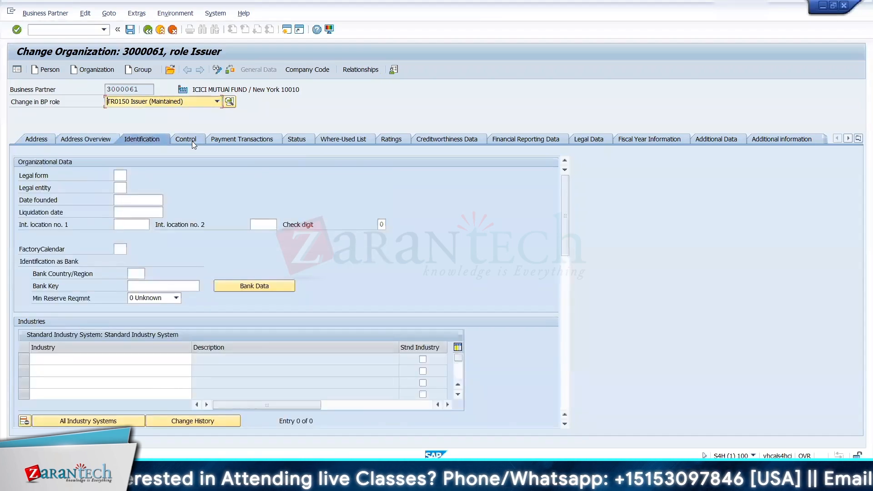
click(192, 141)
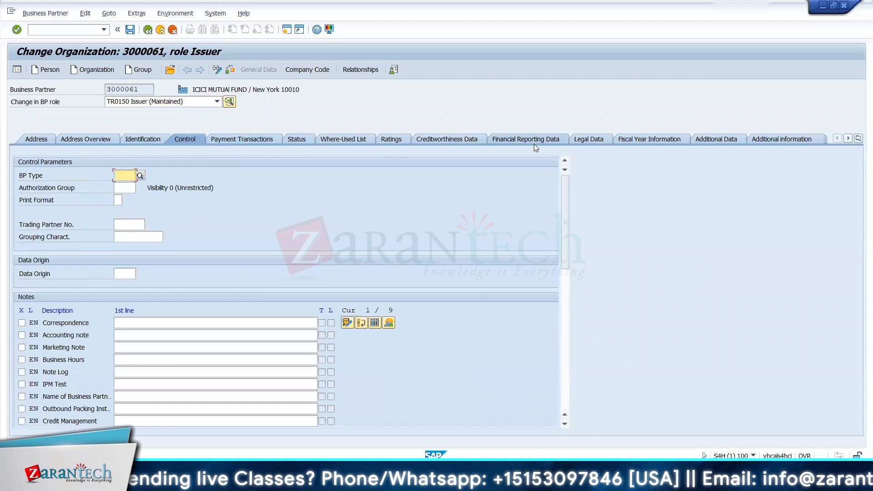
click(587, 141)
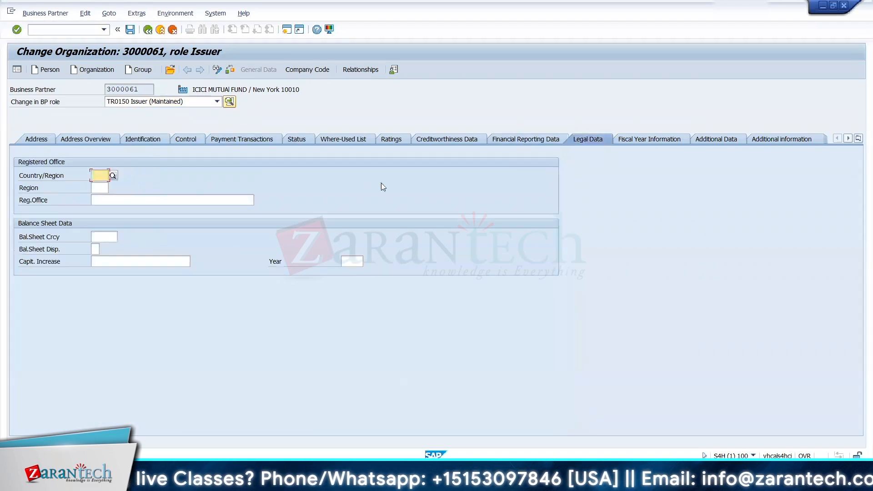
click(112, 176)
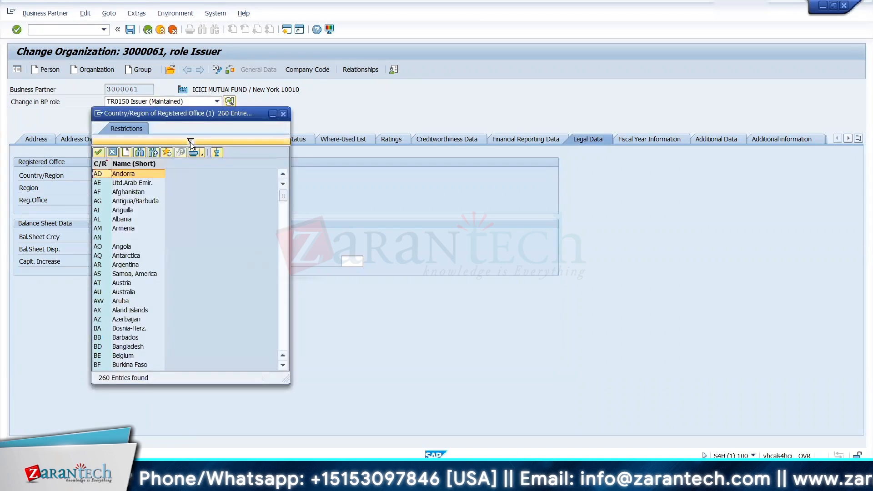
click(191, 142)
text(us)
key(Return)
double_click(110, 178)
Step: Set the registered office's region to NY and its Reg. Office to New York, and save the business partner
click(104, 188)
click(112, 188)
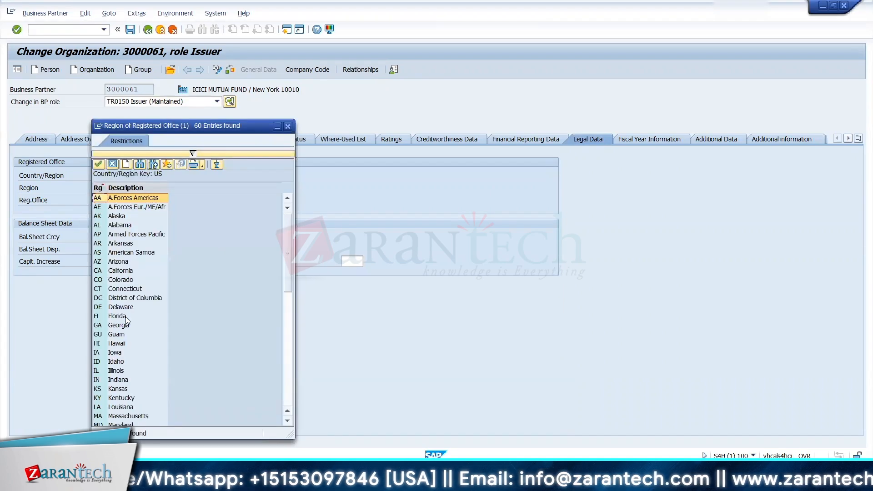
click(287, 372)
click(289, 364)
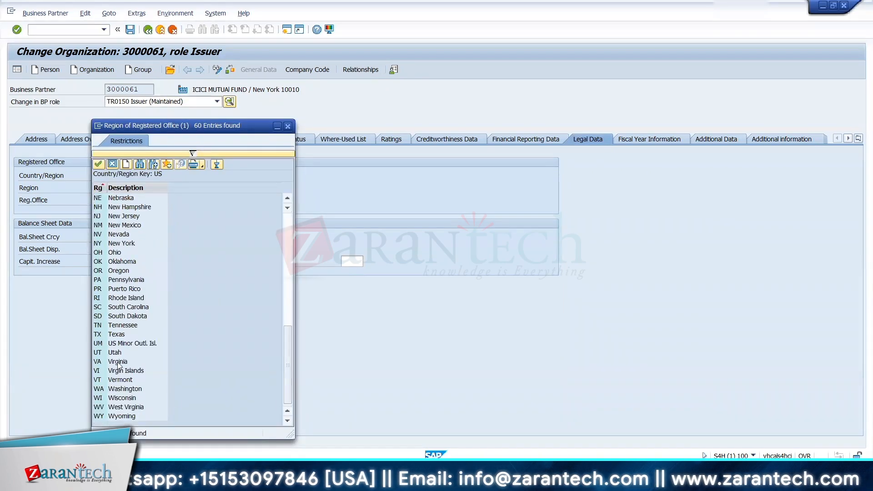
click(287, 198)
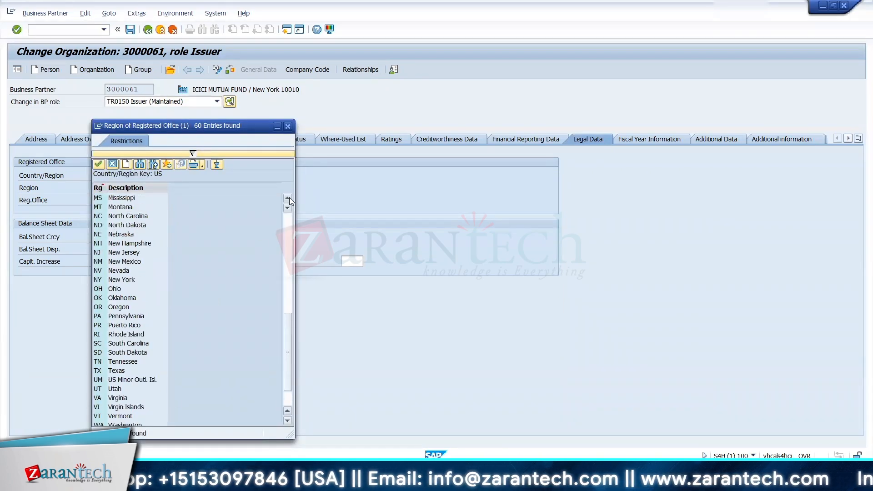
double_click(132, 279)
click(122, 200)
text(New York)
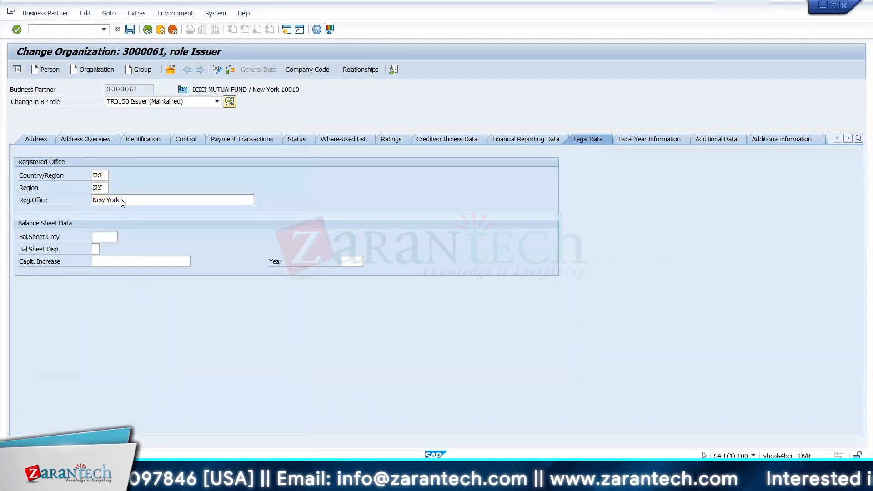
key(Return)
click(130, 30)
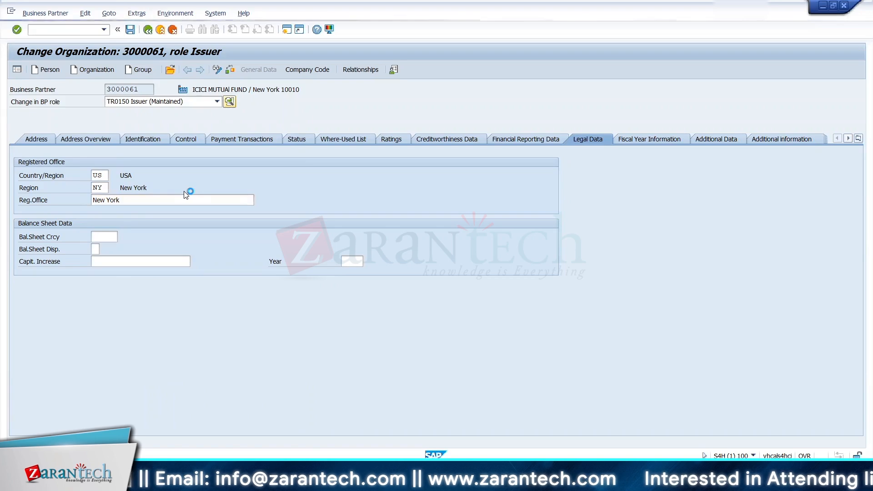
Step: Return to the security transaction, discard its entered data and restart the MF_ICIC purchase entry
key(alt+Tab)
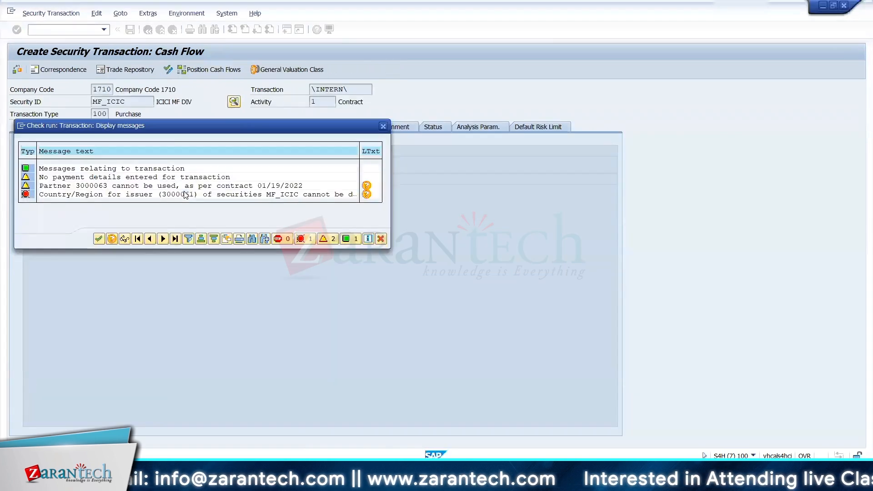
click(97, 240)
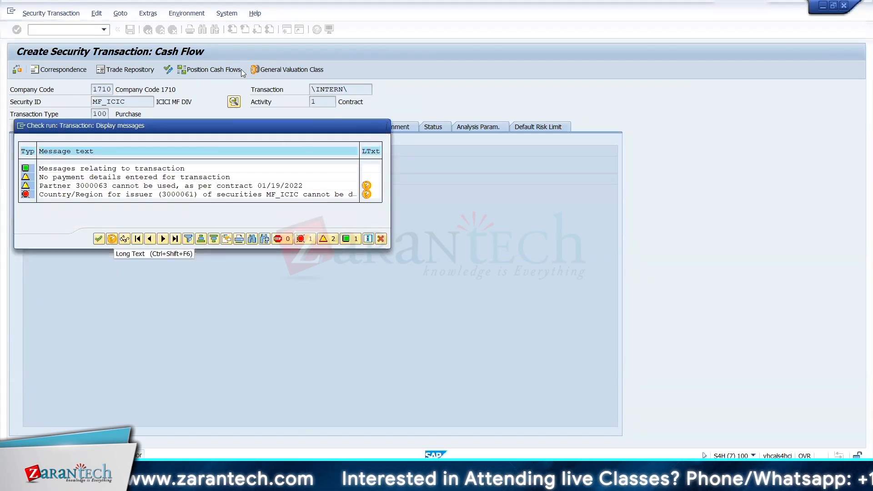
click(173, 30)
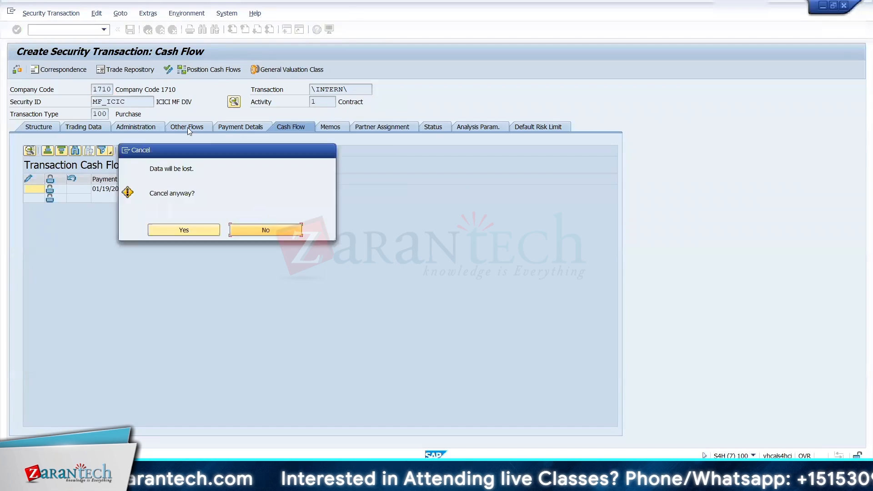
click(193, 223)
key(Return)
Step: Re-enter the transaction's structure data with date 01/19/2022 and go through its trading data, other flows and payment details
click(418, 212)
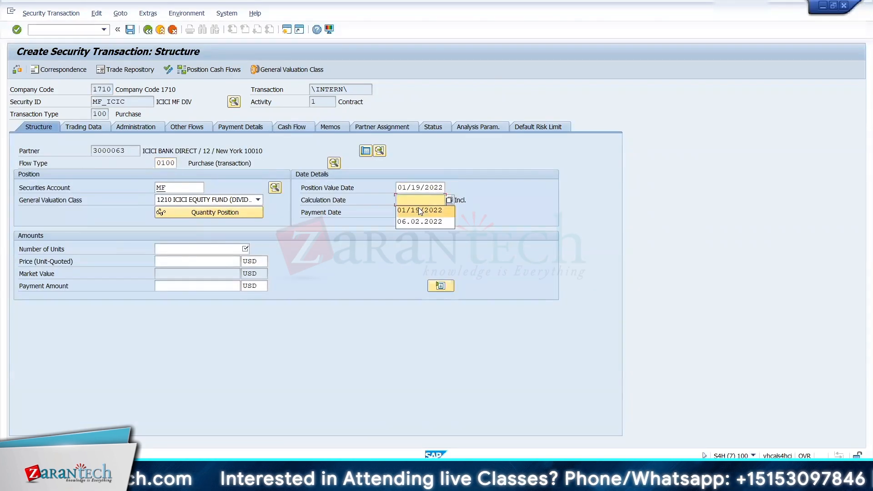
click(200, 249)
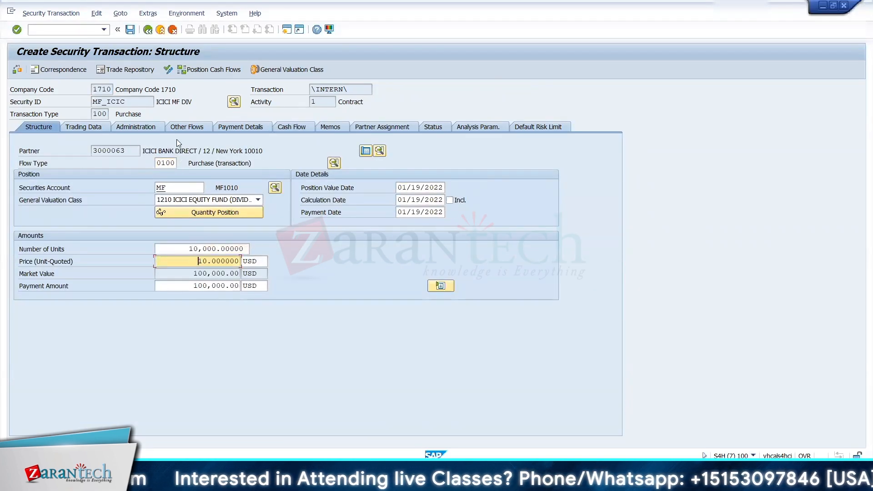
click(82, 126)
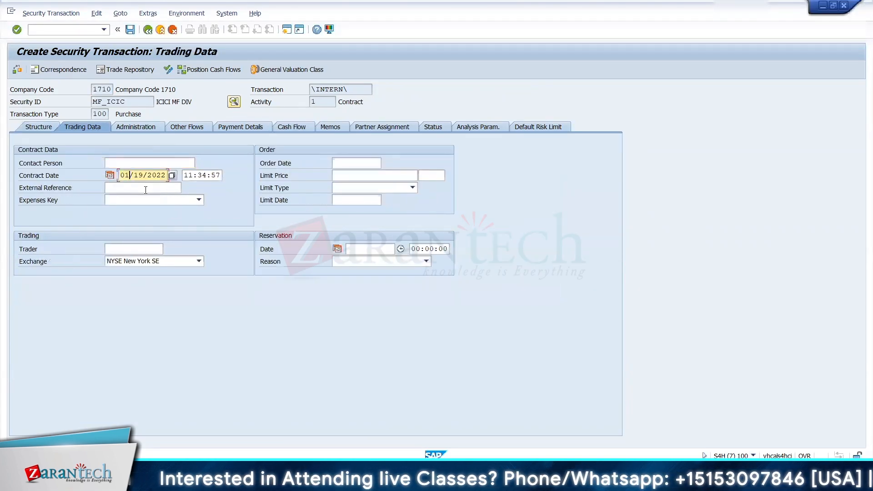
click(187, 126)
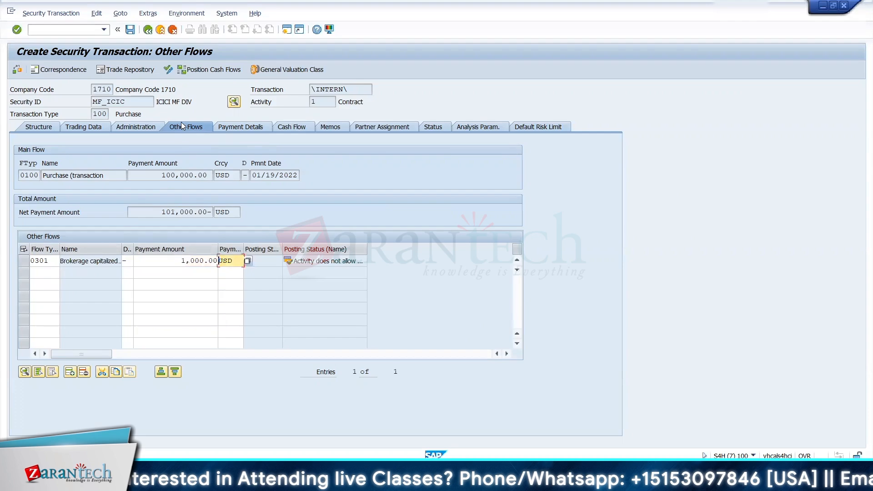
click(240, 127)
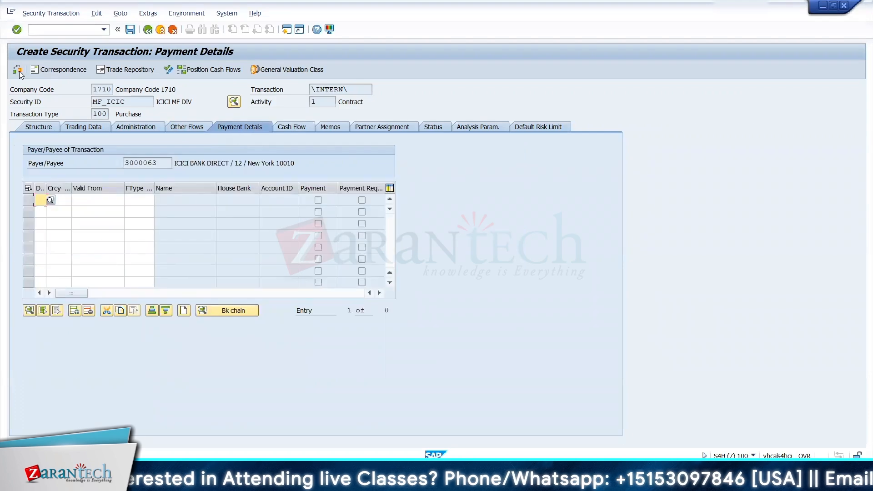
Step: Run the transaction check again and examine the error about the general valuation class
click(168, 70)
click(232, 194)
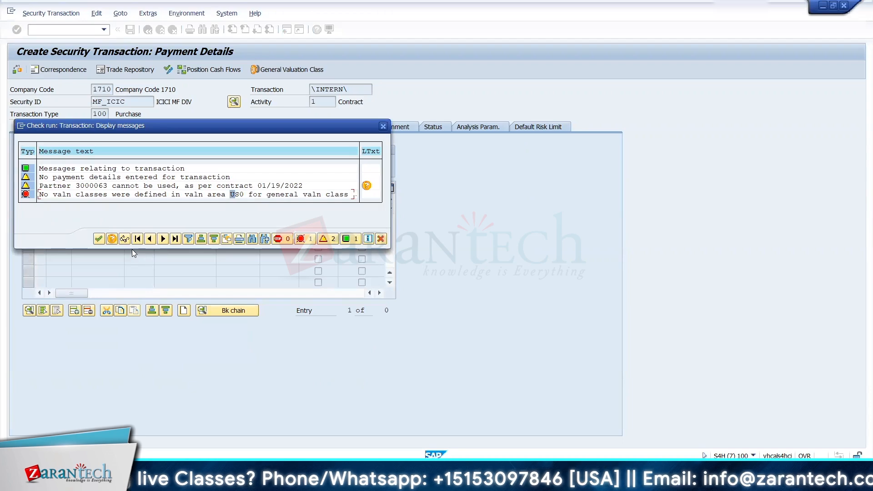
click(99, 240)
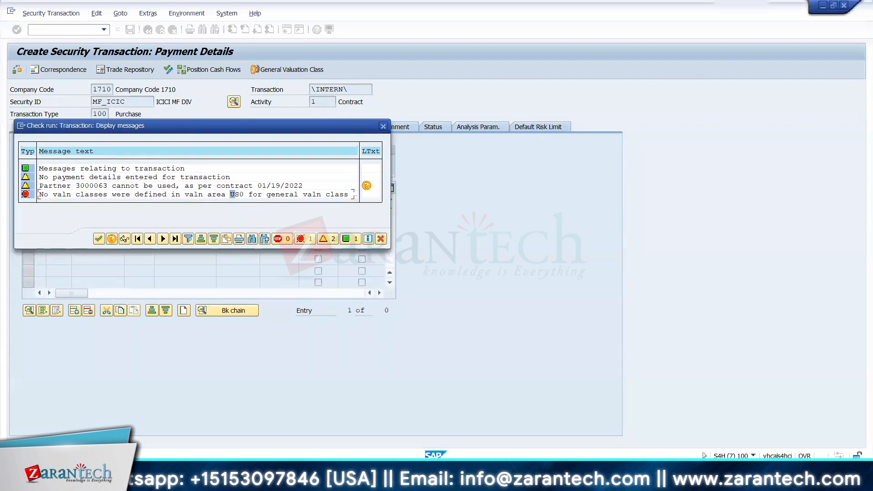
click(573, 480)
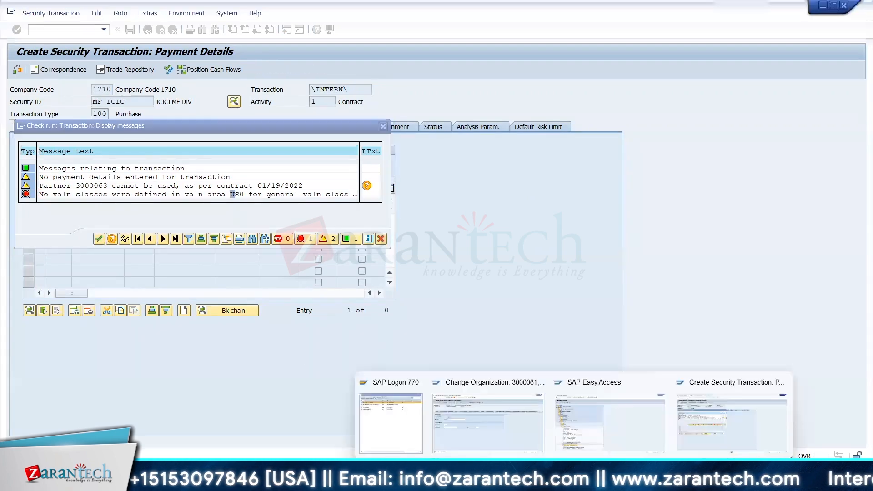
click(490, 425)
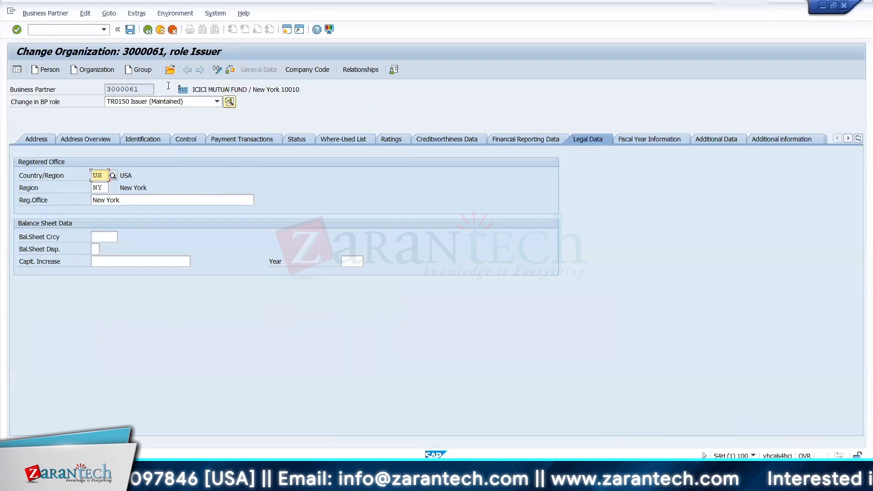
click(569, 427)
scroll(385, 293, down, 2)
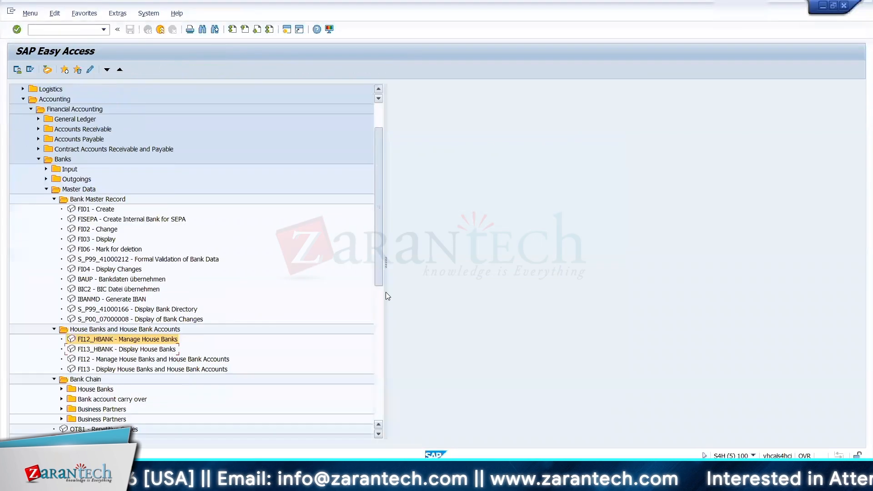
click(496, 432)
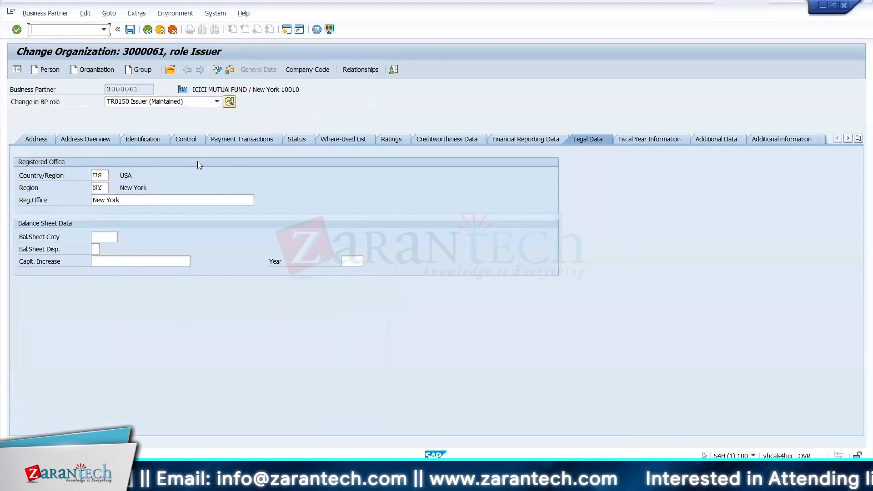
key(alt+Tab)
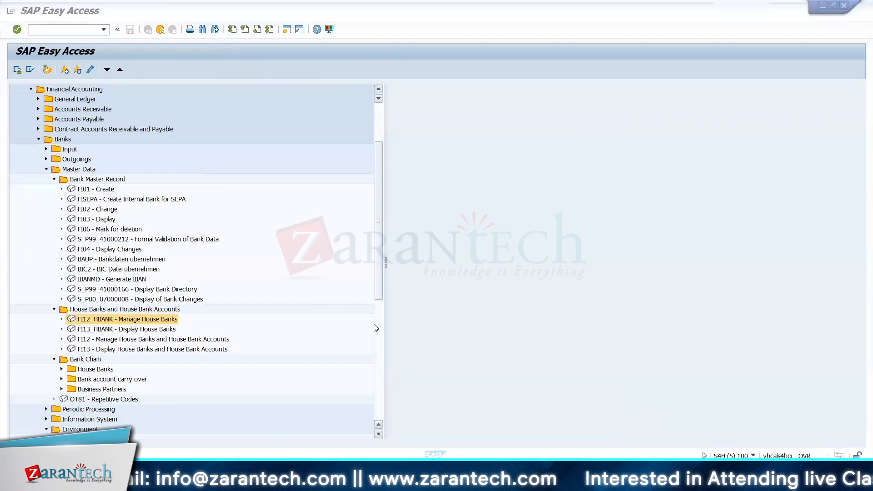
key(alt+Tab)
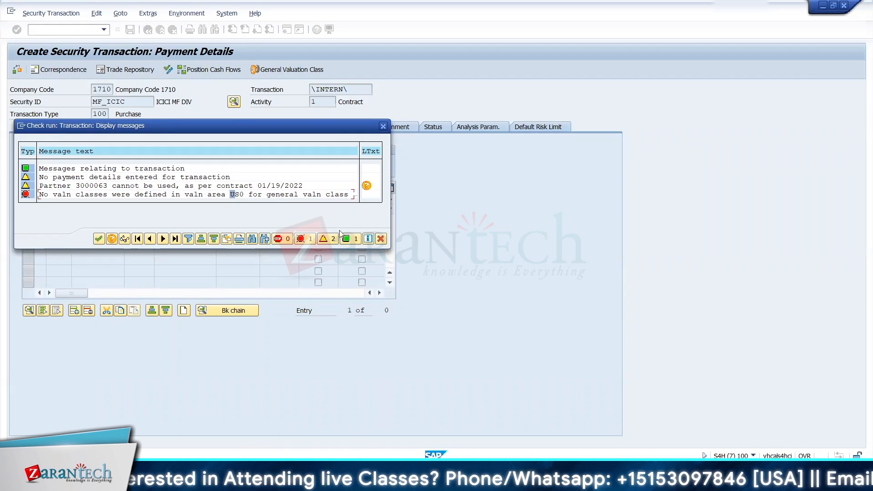
Step: Close the check messages and expand the customizing guide through Financial Supply Chain Management, Treasury and Risk Management and Transaction Manager to General Settings
click(381, 240)
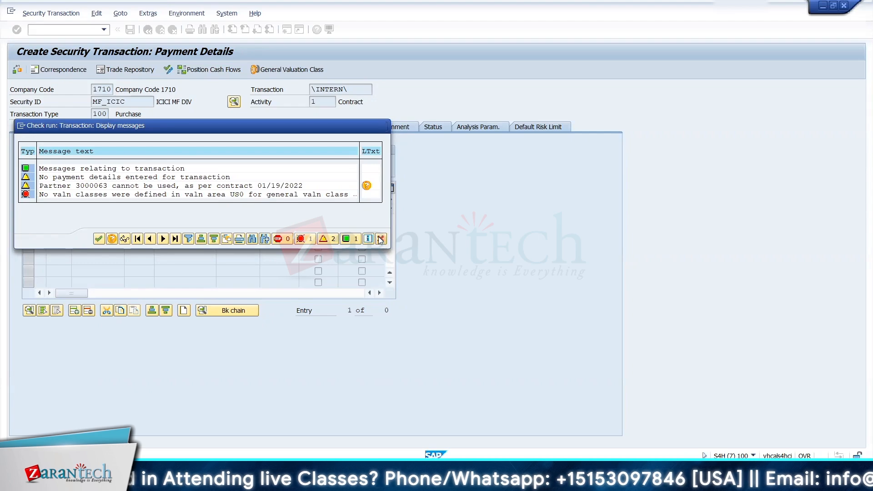
click(58, 30)
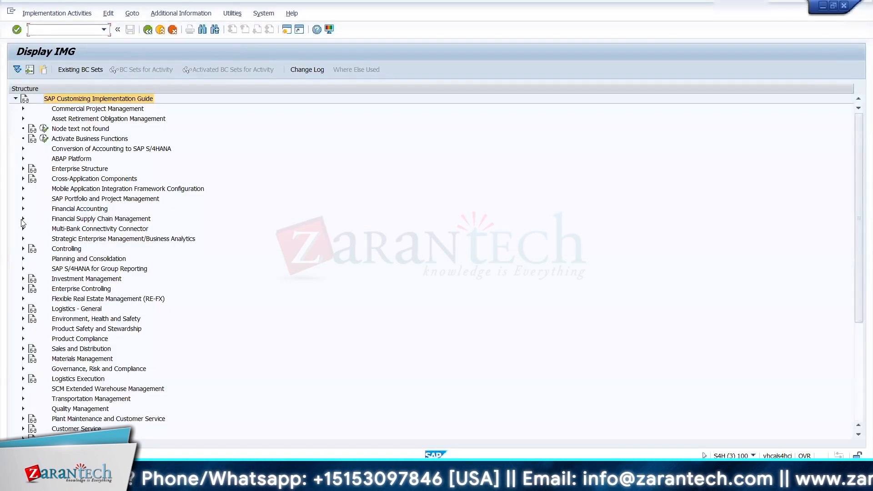
click(22, 219)
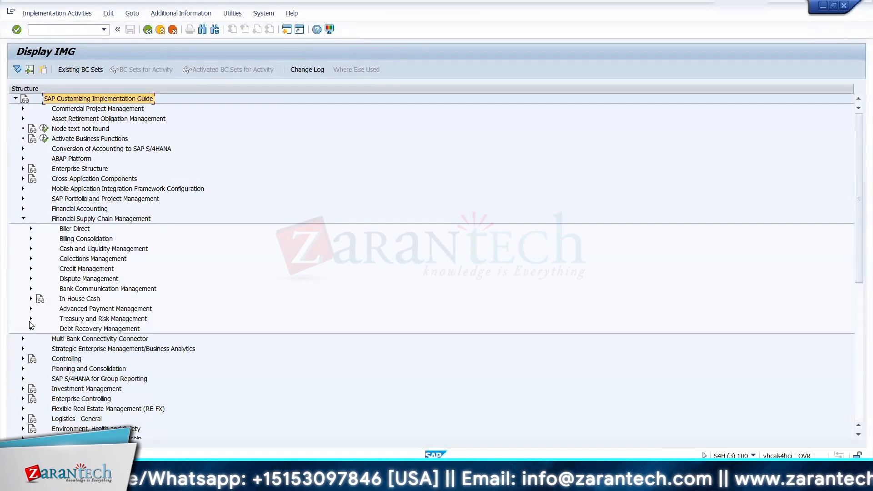
click(31, 319)
click(39, 339)
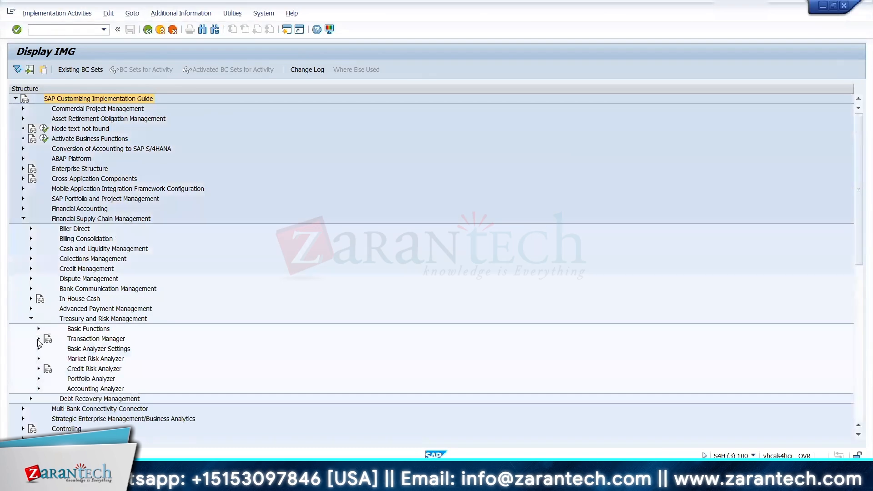
click(46, 349)
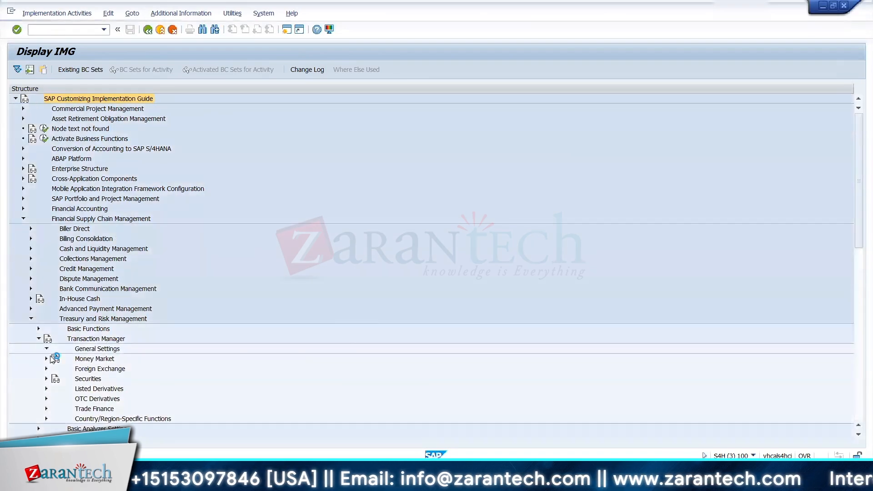
Step: Open the Assign Accounting Codes and Valuation Areas activity under the Organization node of Accounting in General Settings
click(53, 269)
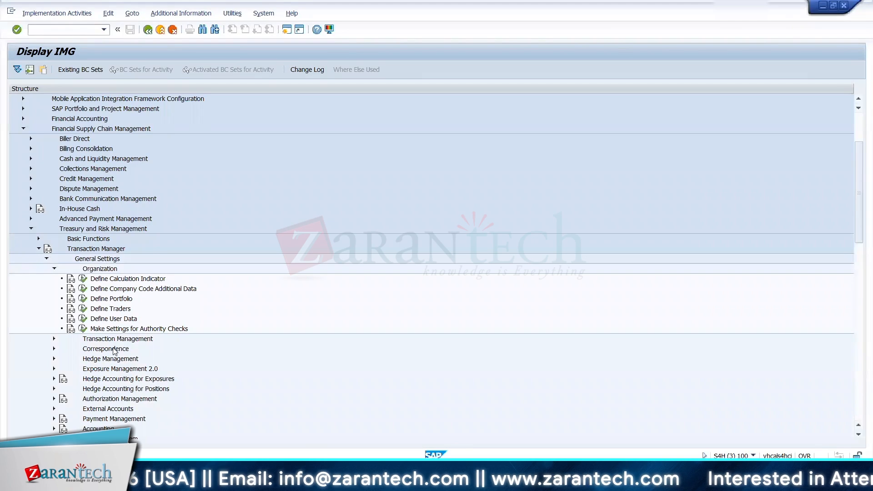
click(55, 269)
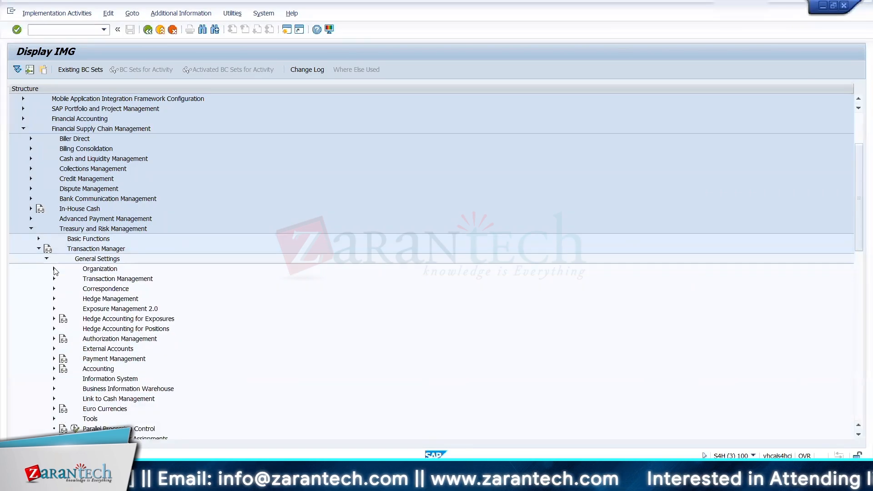
click(53, 370)
click(62, 298)
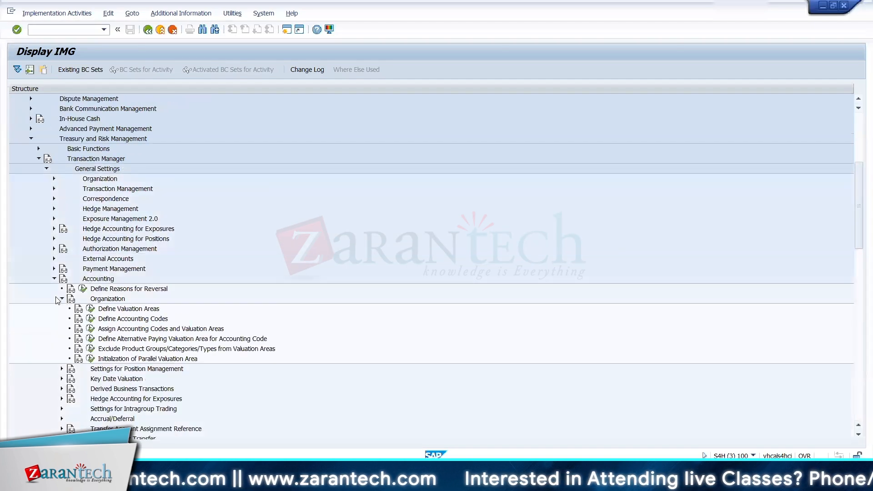
click(97, 332)
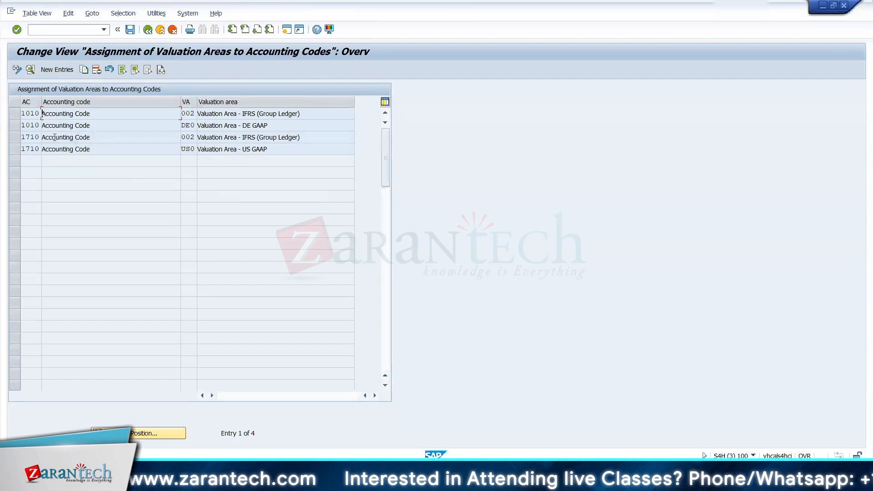
Step: Try to delete the assignment of valuation area US0 to accounting code 1710
click(15, 149)
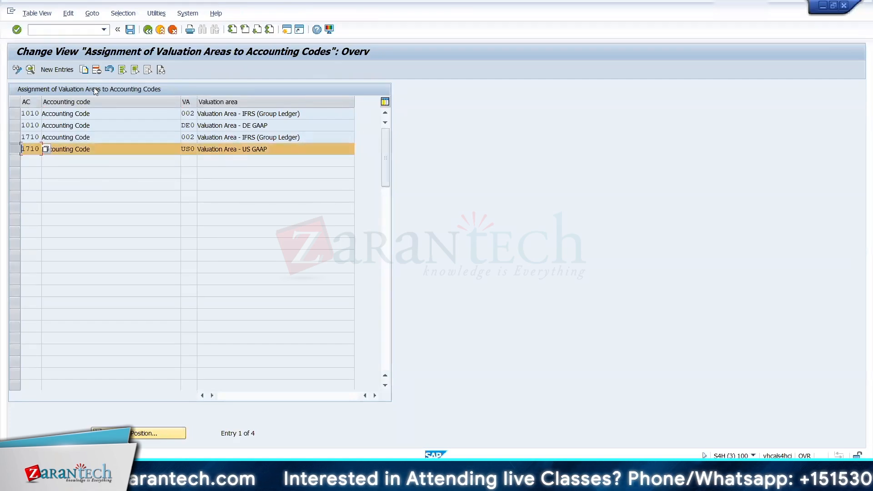
click(93, 71)
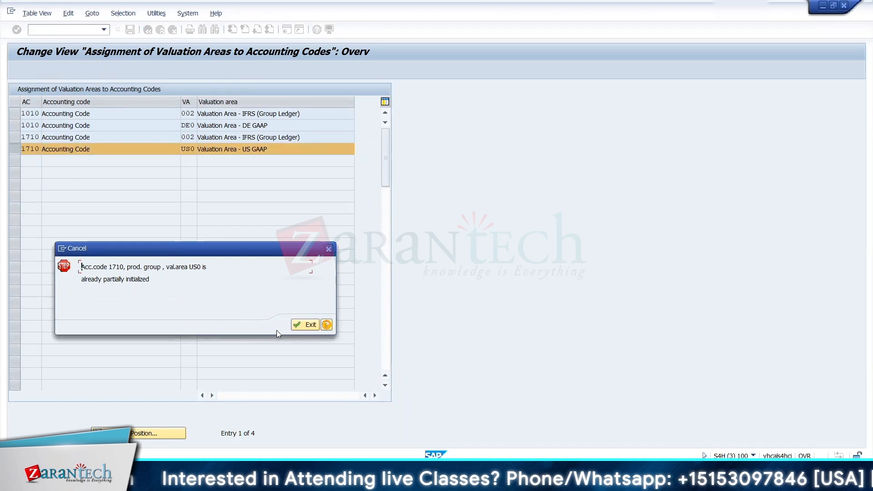
click(328, 249)
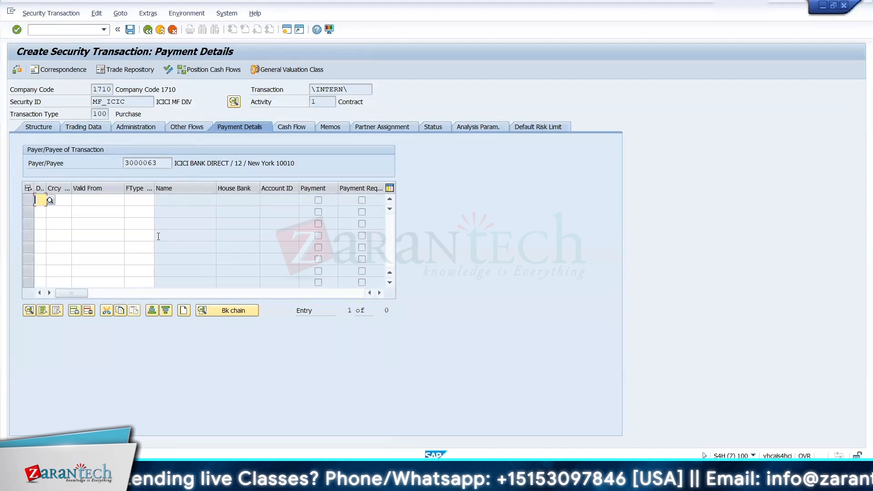
Step: Return to the MF_ICIC purchase transaction, run its check again to review the messages, and close them
click(147, 34)
click(158, 210)
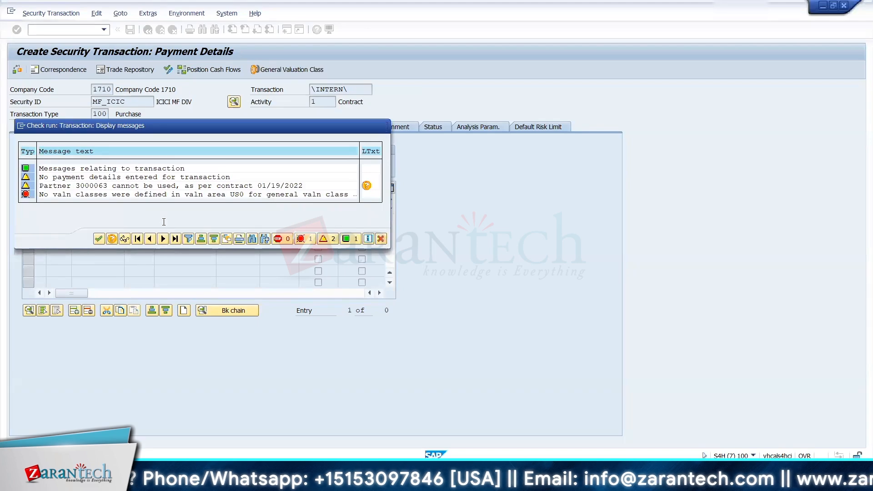
click(381, 239)
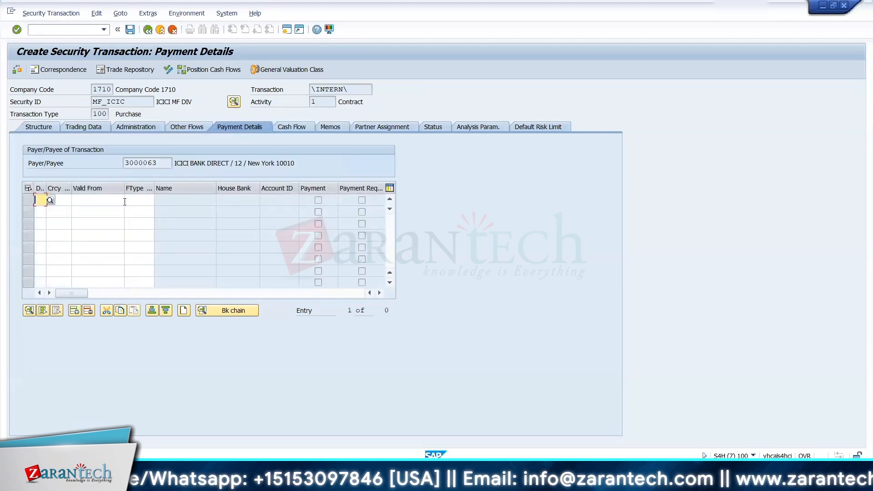